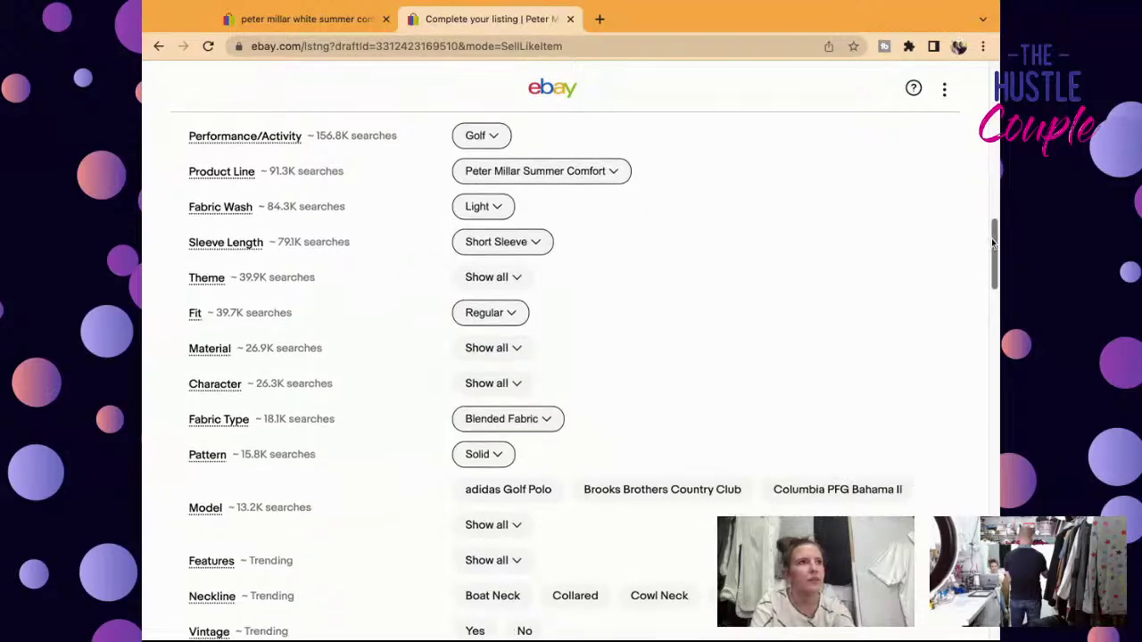
Step: Set the item condition to Pre-owned and start the condition description with "Excellent Pre-Owned Condition."
scroll(992, 243, down, 5)
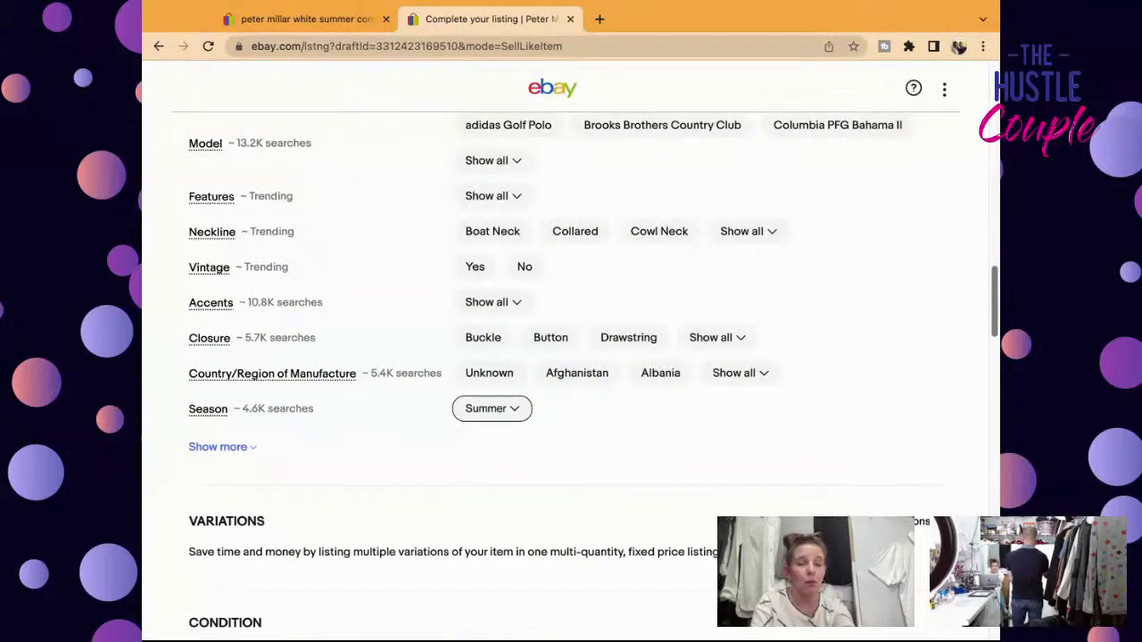
scroll(820, 481, down, 4)
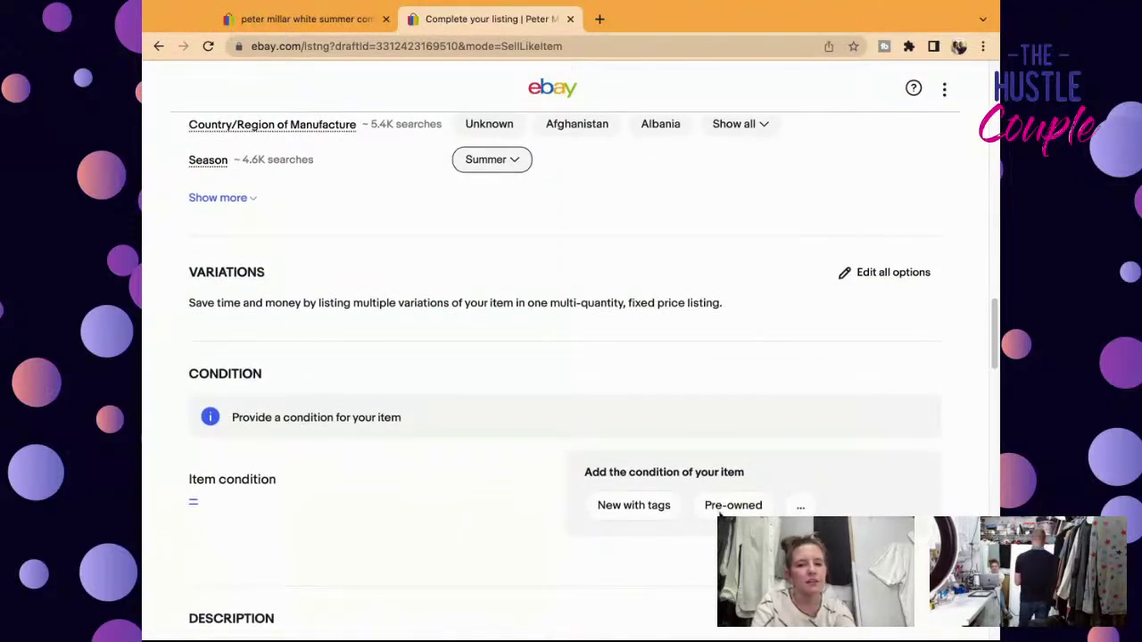
click(721, 511)
click(838, 485)
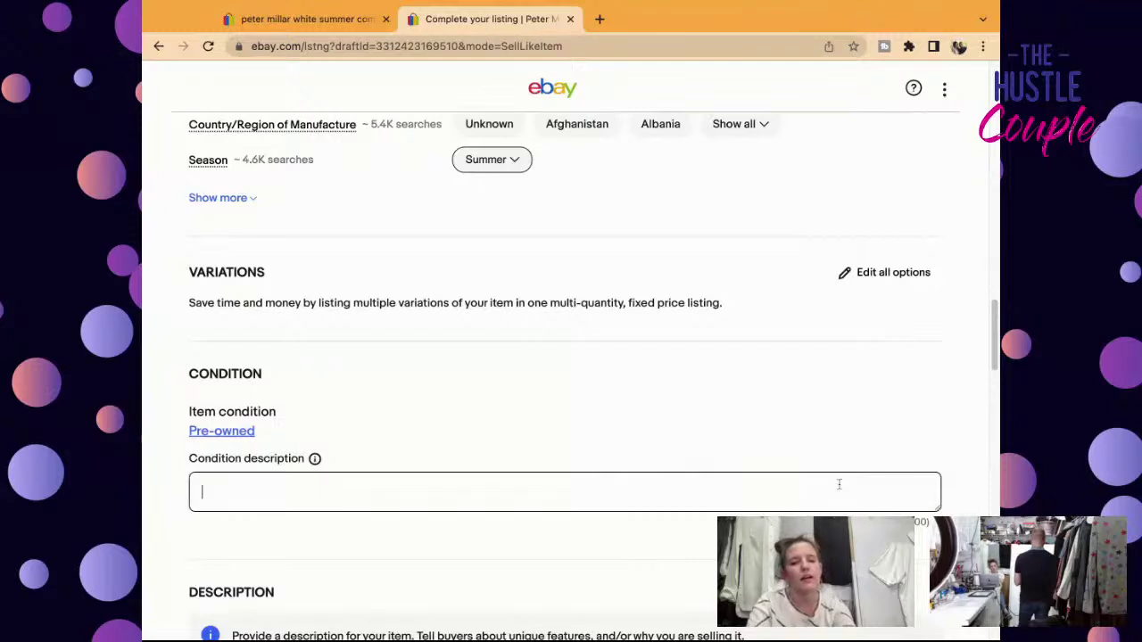
text(Excellent Pre-Owned Condition)
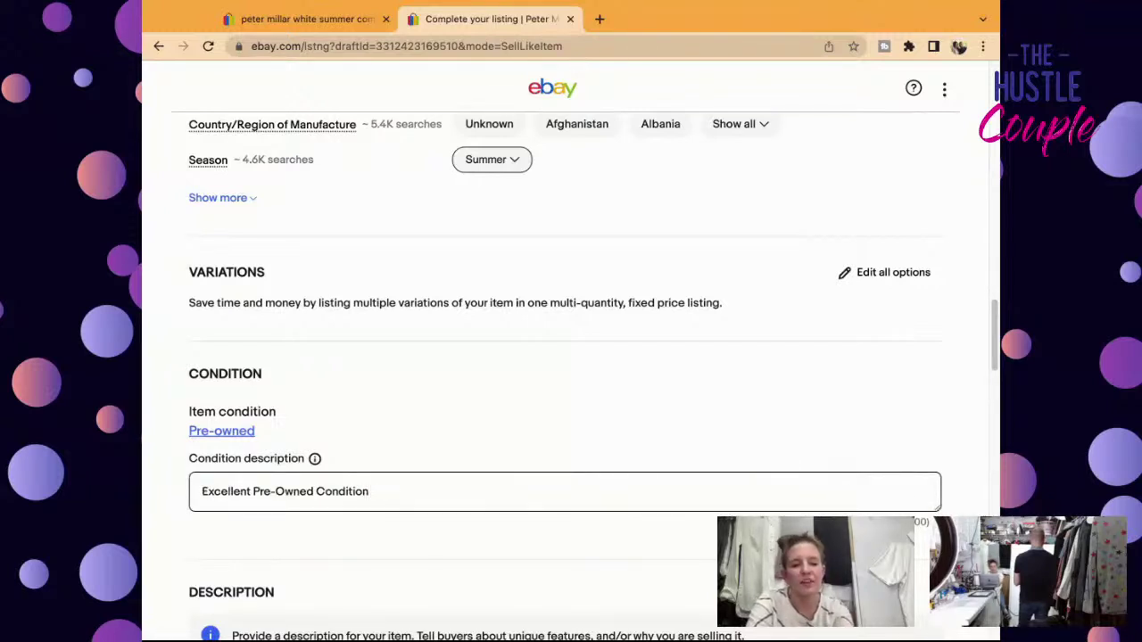
text(. n)
key(BackSpace)
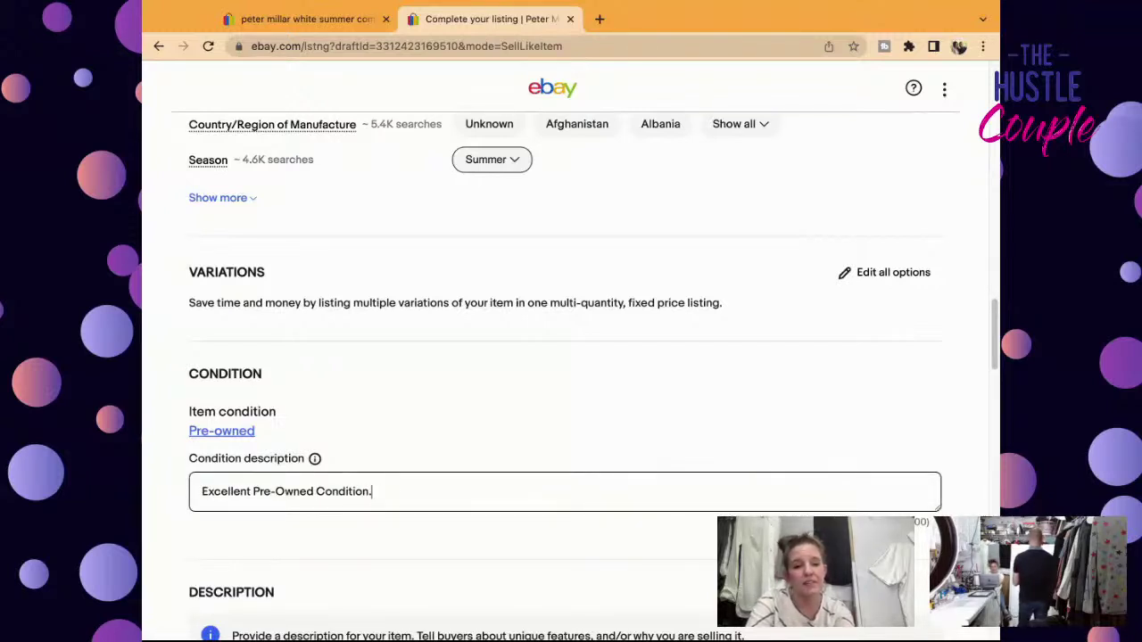
Step: Add the sentence "There are a few small spots of discoloration." to the condition description
text(There are a few sp)
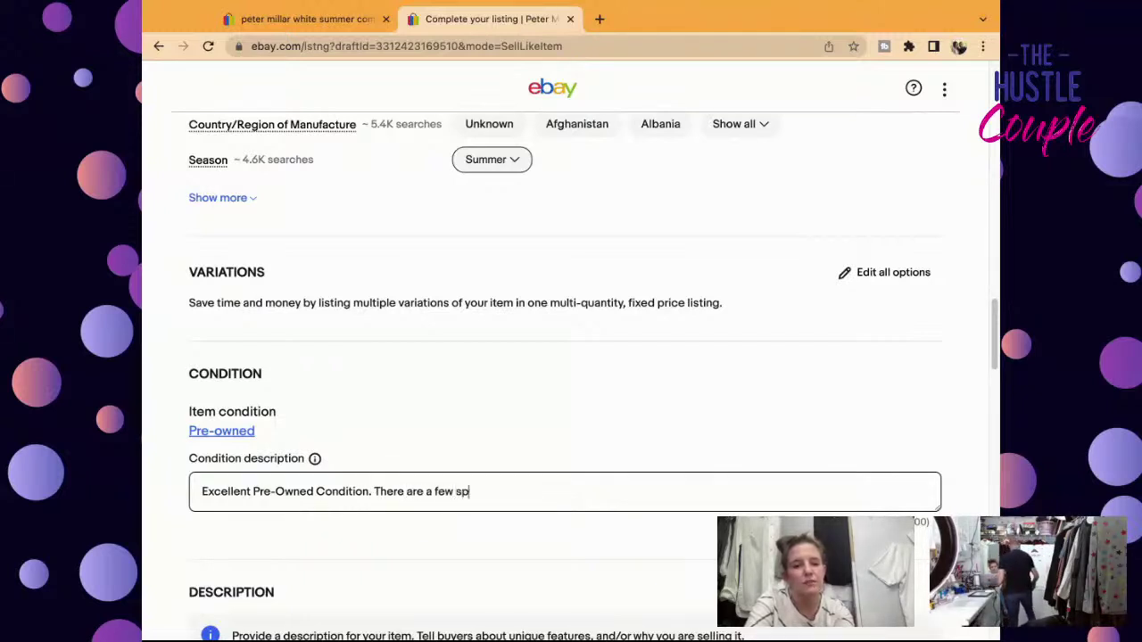
key(BackSpace)
text(mall sport)
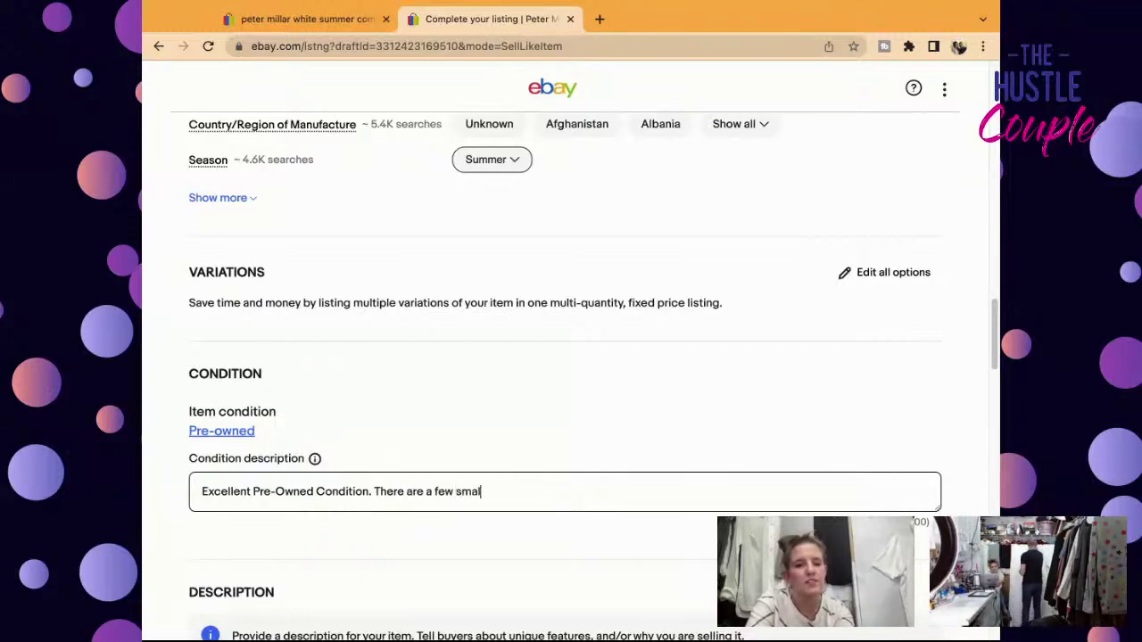
key(BackSpace)
key(BackSpace)
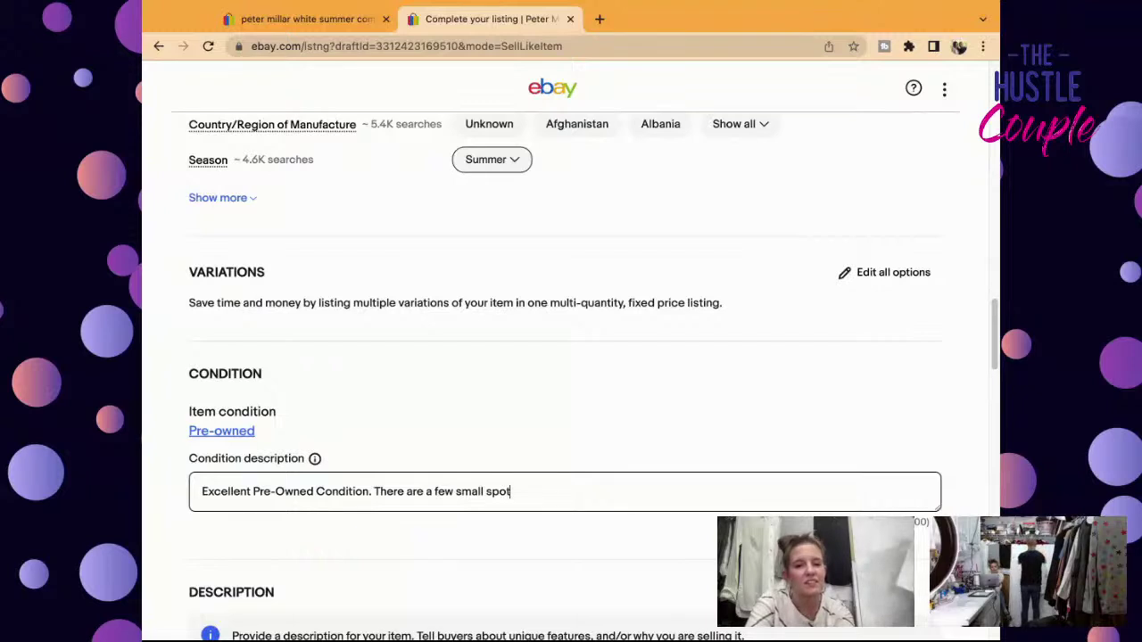
text(ts )
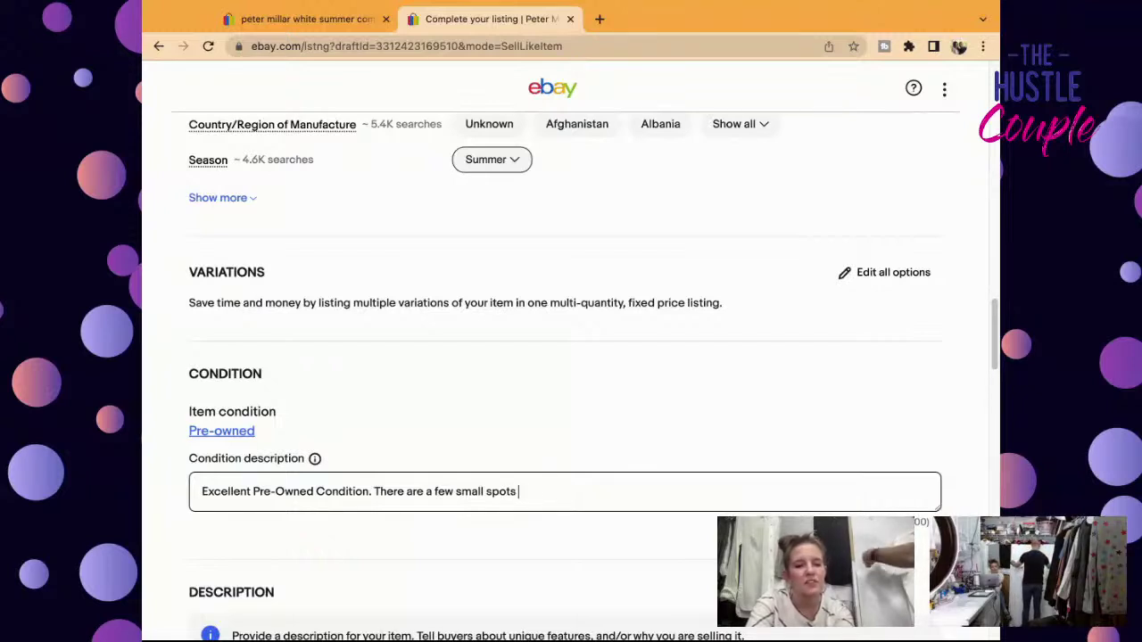
text(of disco)
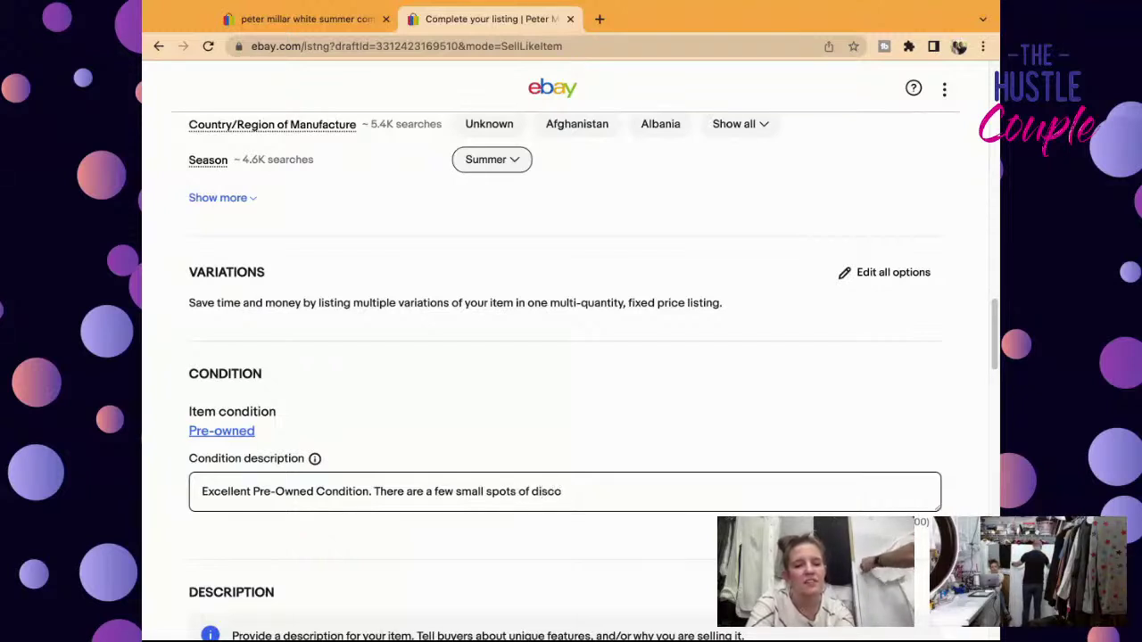
key(BackSpace)
key(BackSpace)
key(BackSpace)
key(BackSpace)
text(iscoloration wa)
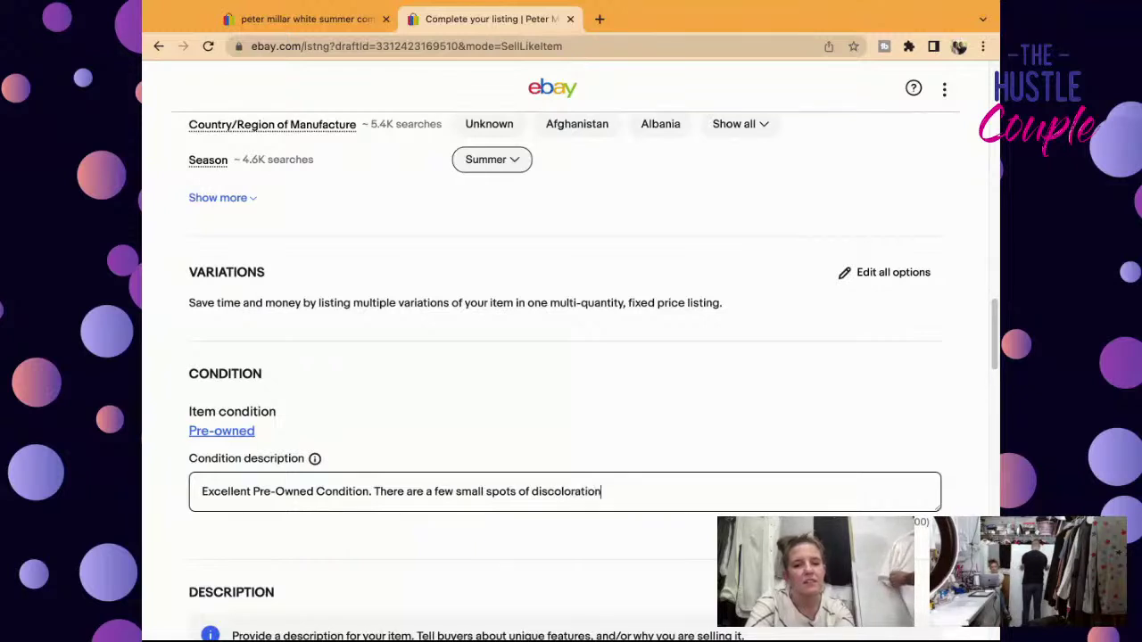
key(BackSpace)
key(BackSpace)
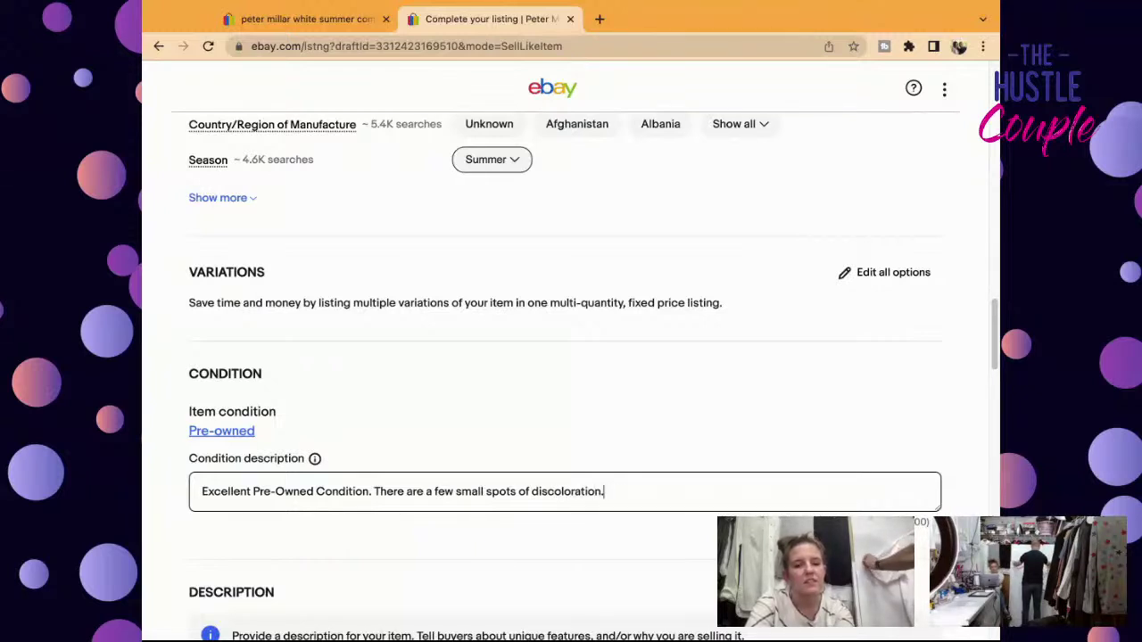
Step: Finish the condition description with "Barelly Noticeable. See Photos. Priced Accordingly."
text(Barelly Not)
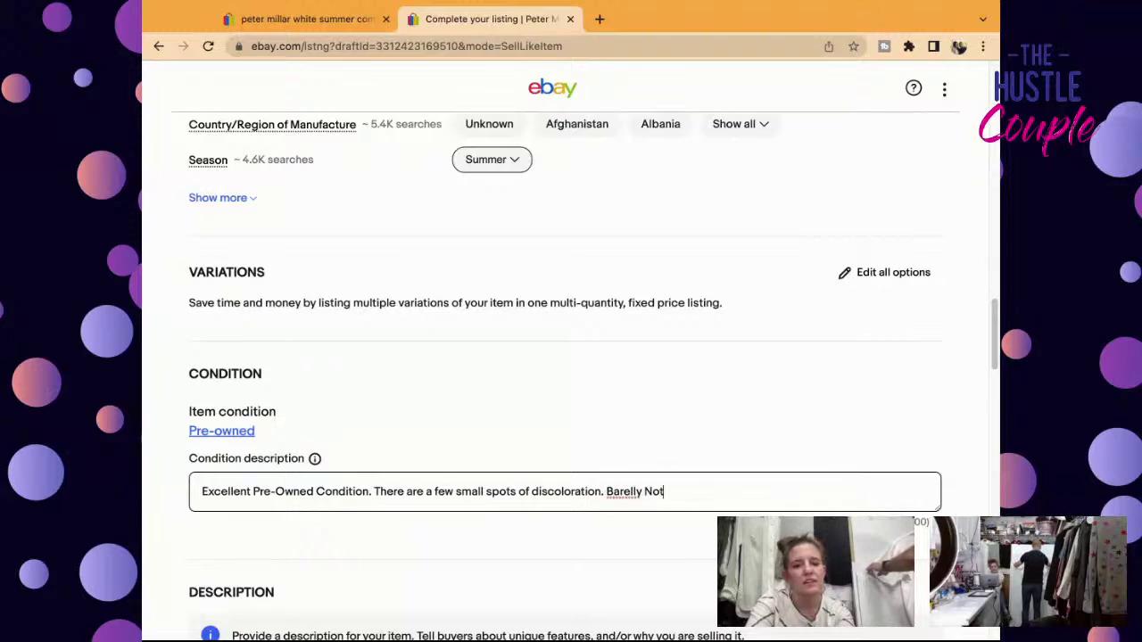
text(iceable. See)
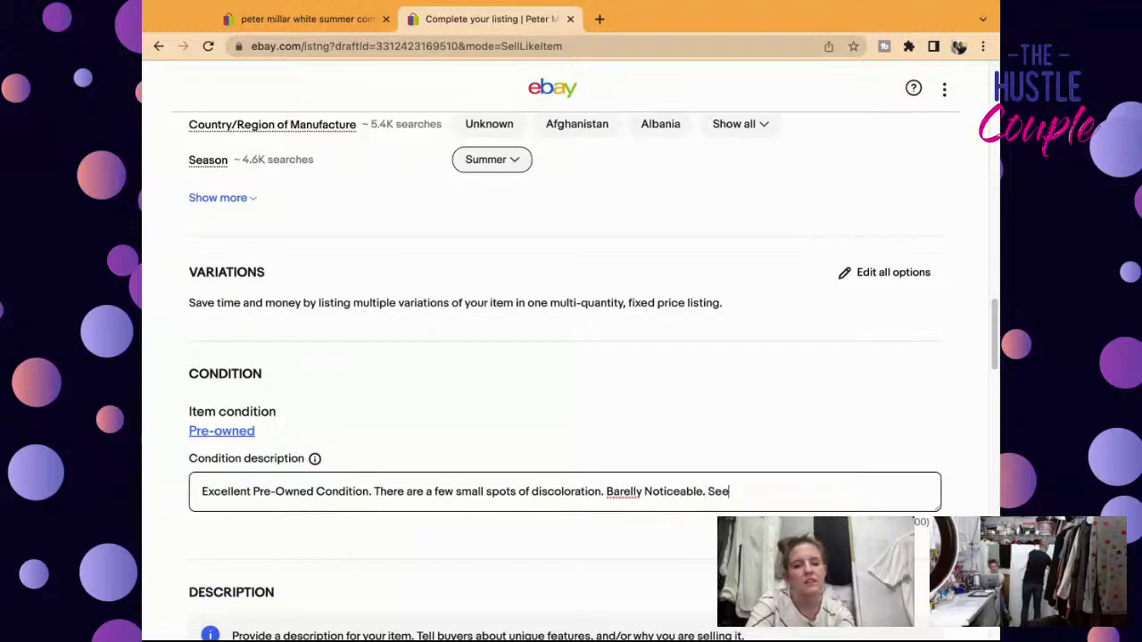
text( PHotos)
key(BackSpace)
key(BackSpace)
key(BackSpace)
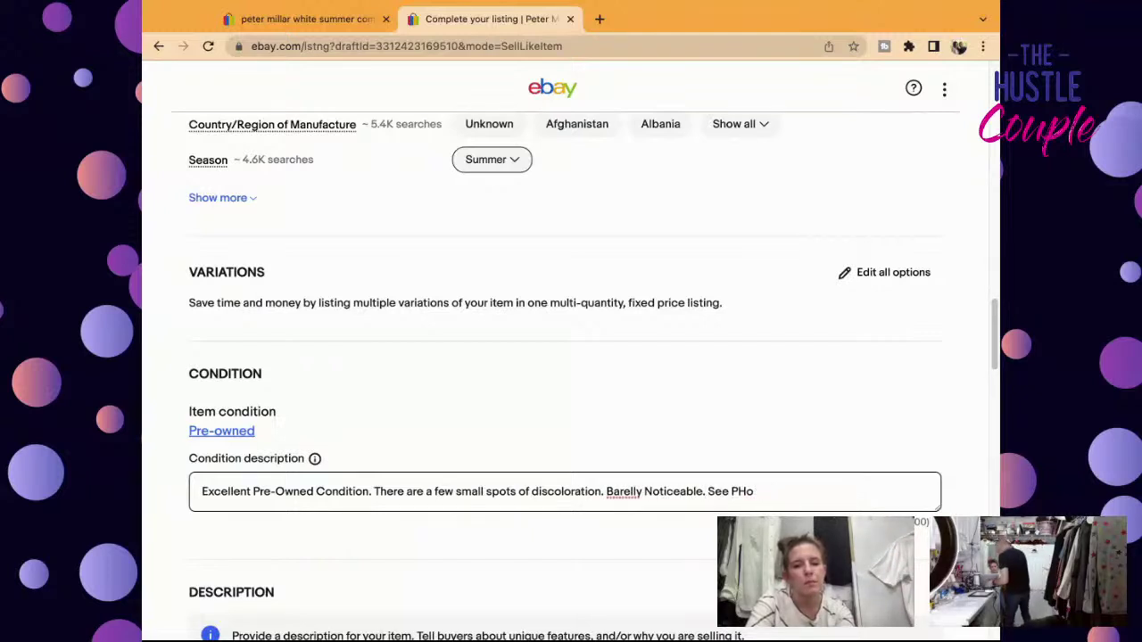
key(BackSpace)
key(BackSpace)
text(hotos. Pri)
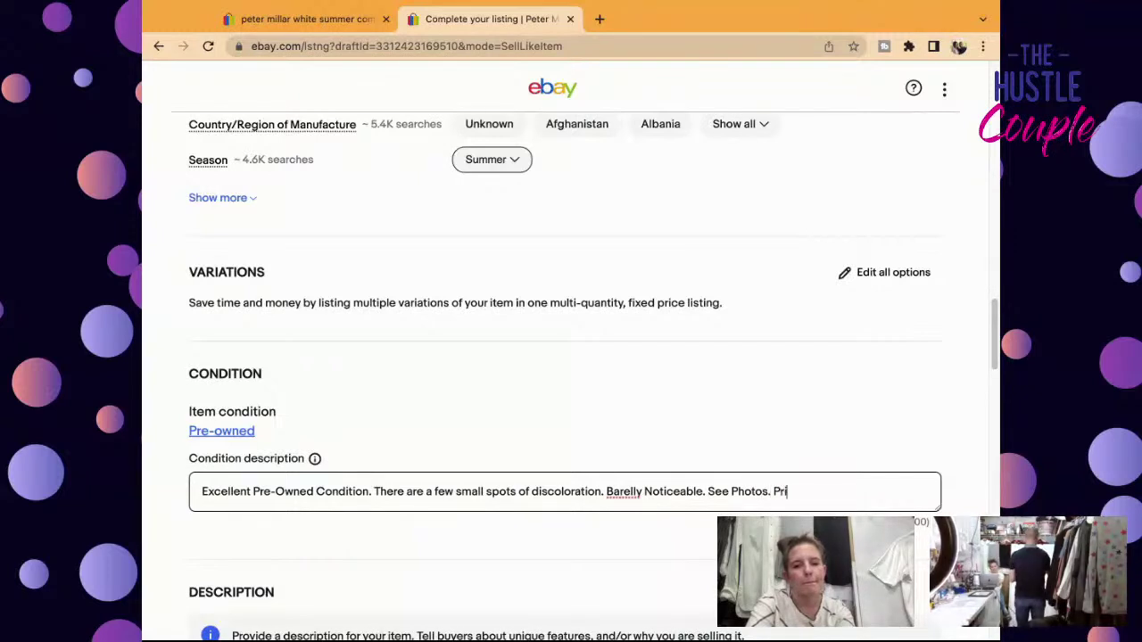
key(BackSpace)
text(riced)
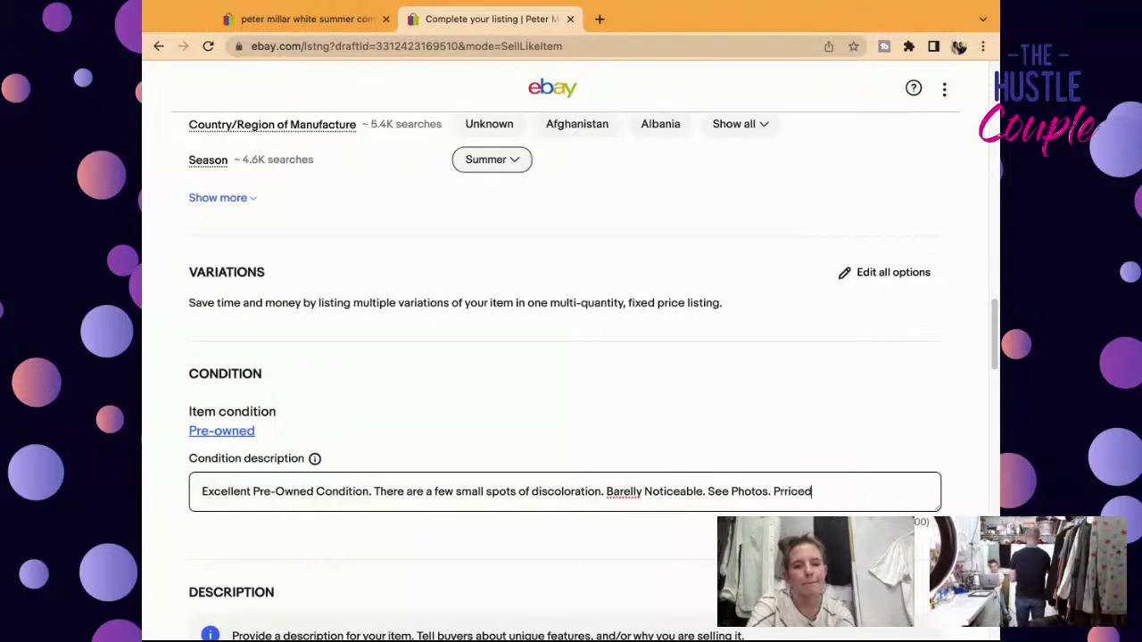
text(ed )
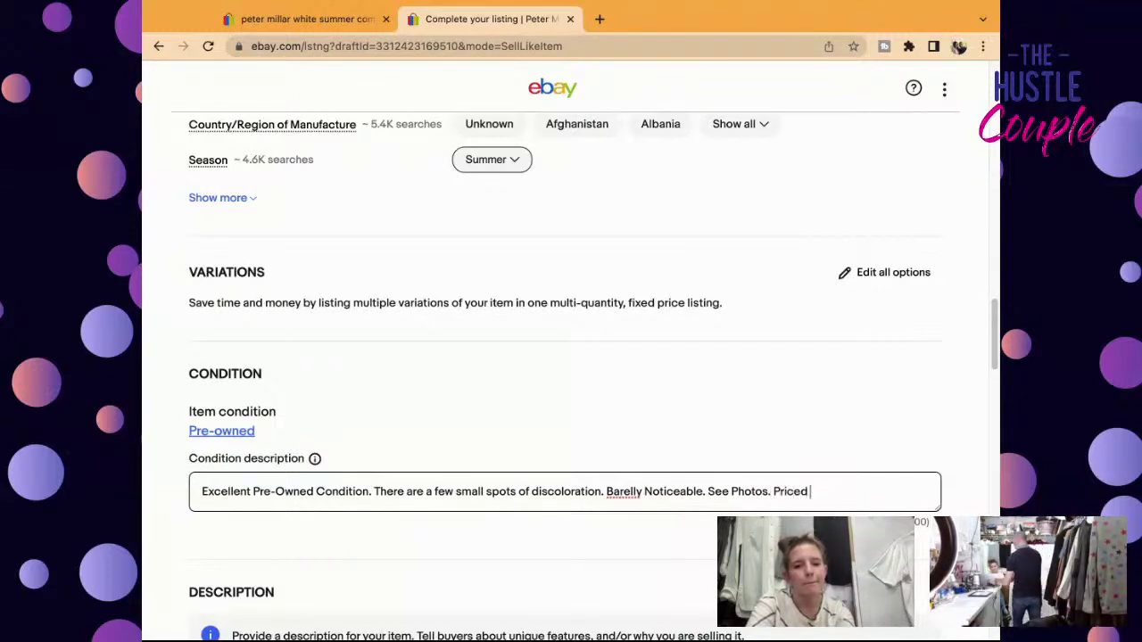
text(Accordingly)
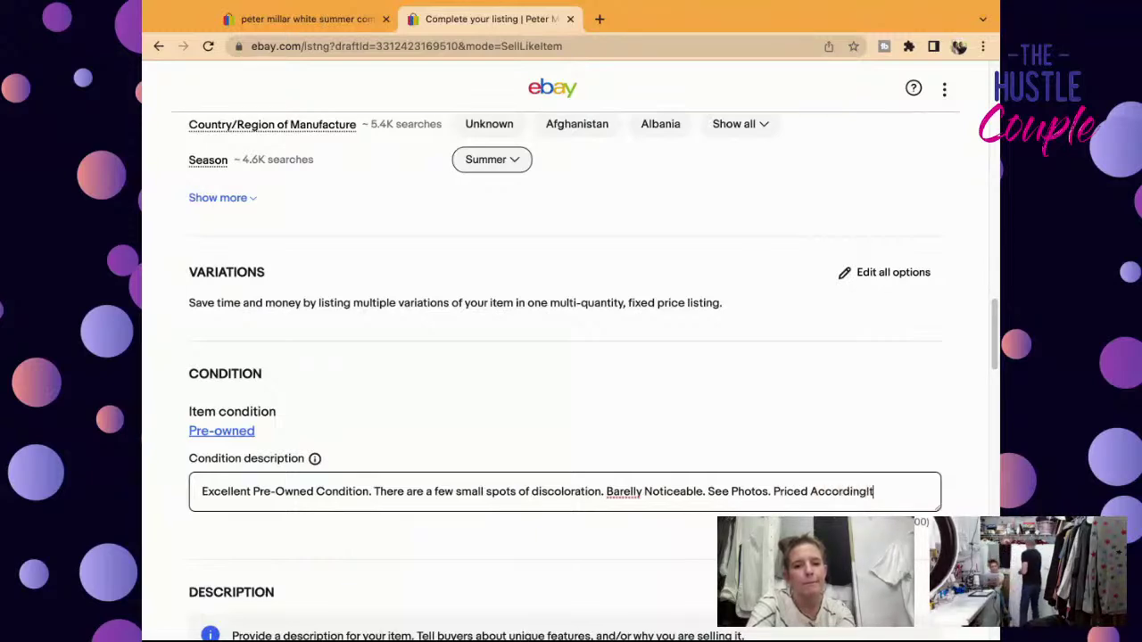
text(.)
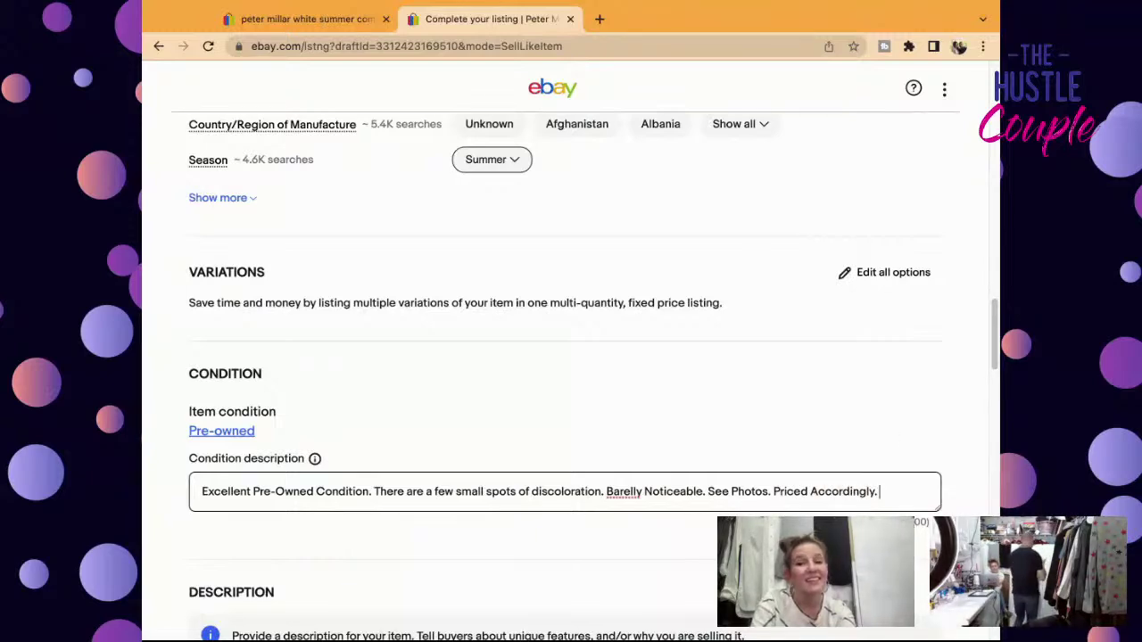
Step: Copy the full item title and paste it as the first line of the item description
scroll(994, 322, down, 3)
scroll(994, 322, down, 4)
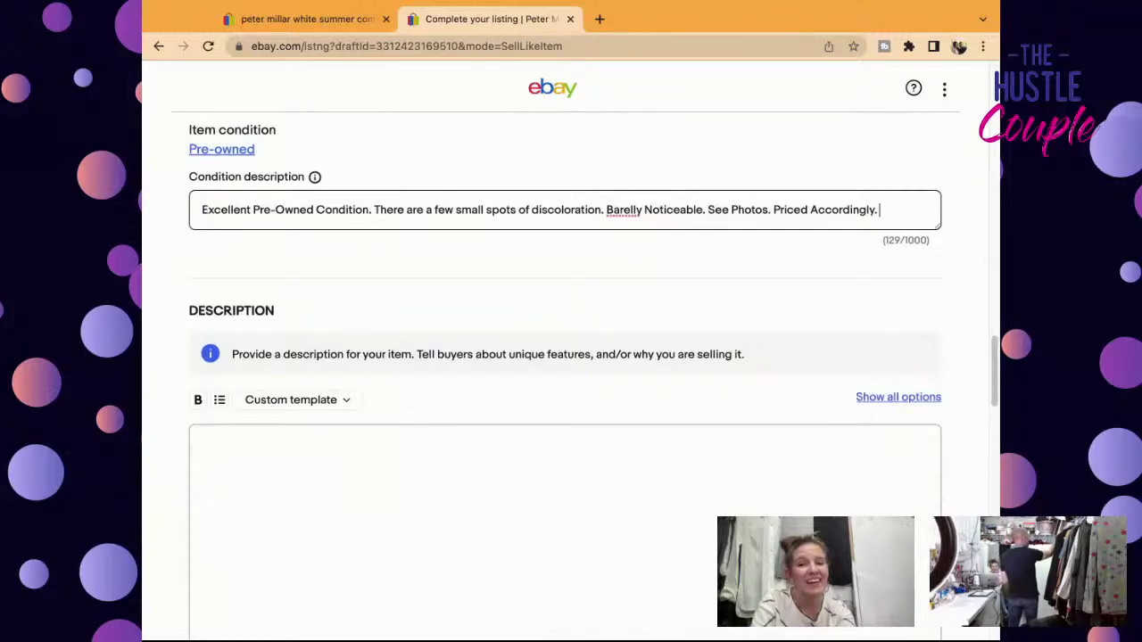
drag(992, 373, 992, 102)
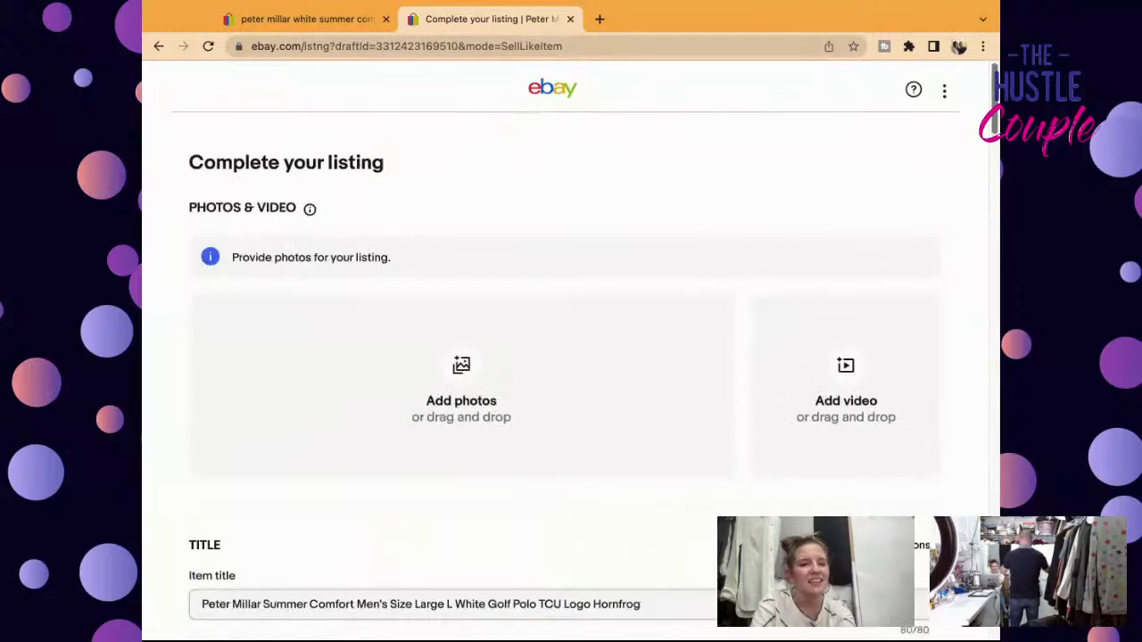
click(699, 604)
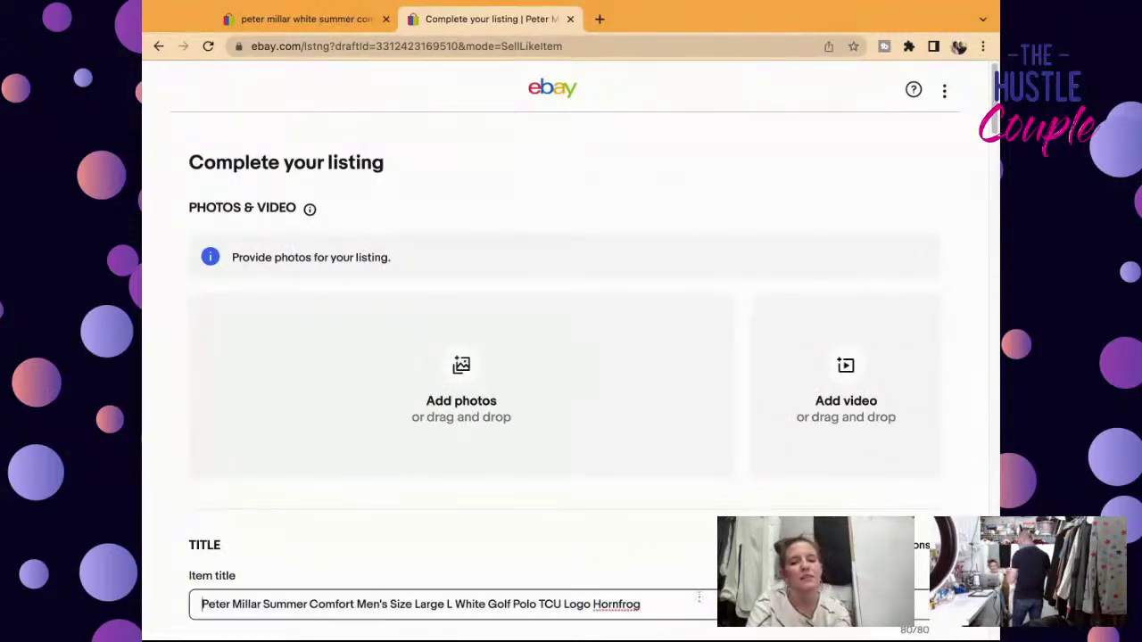
triple_click(699, 604)
key(super+c)
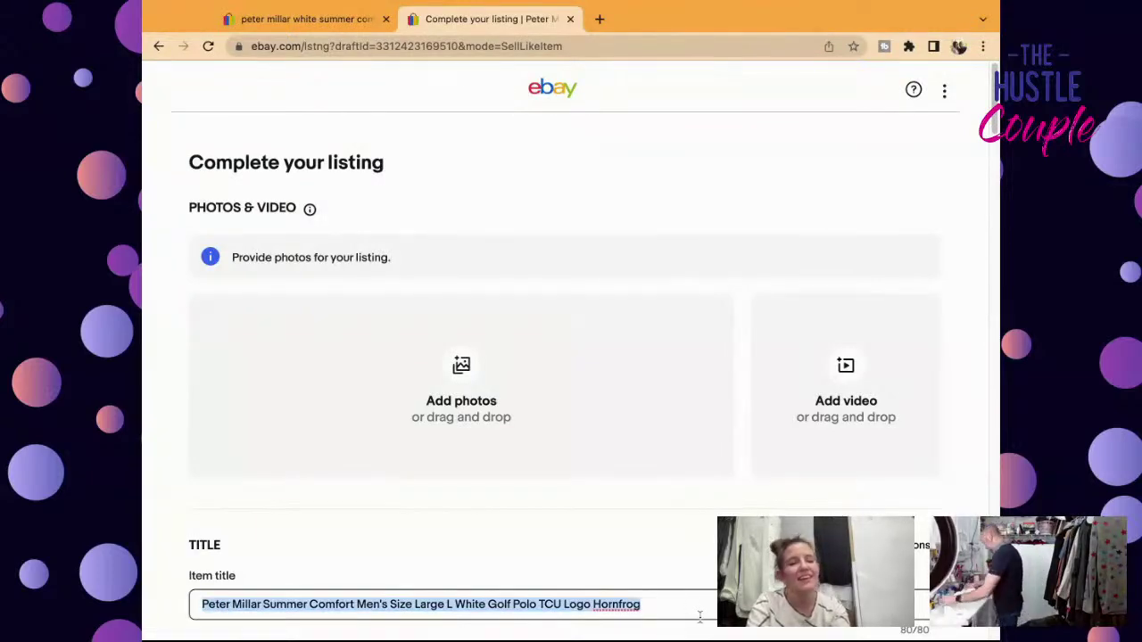
scroll(995, 113, down, 20)
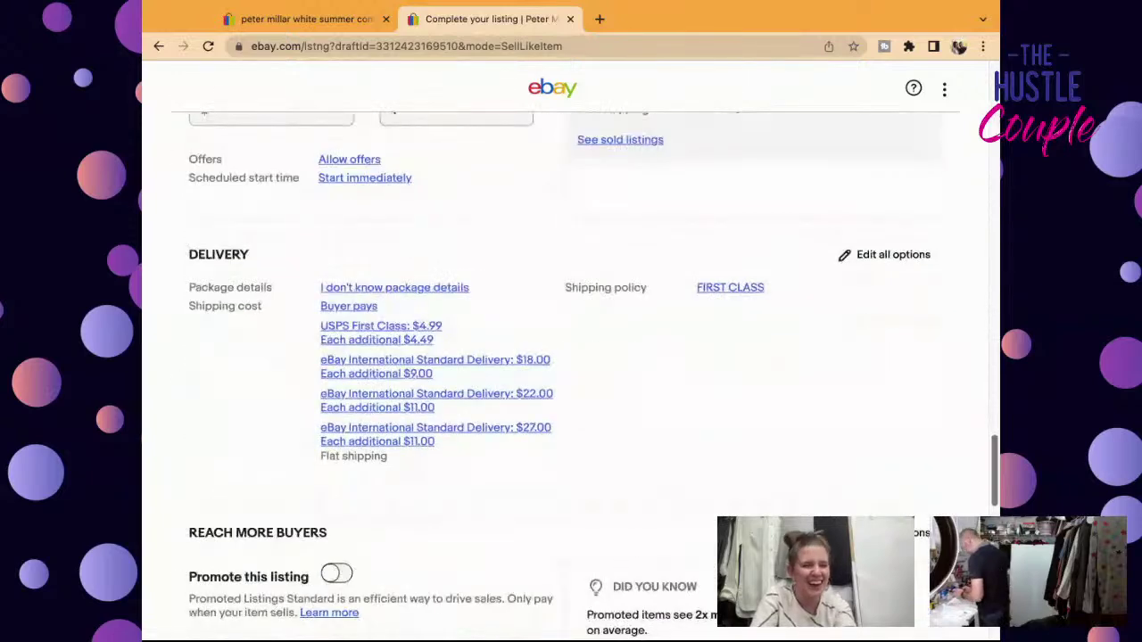
scroll(965, 101, up, 7)
click(802, 376)
key(super+v)
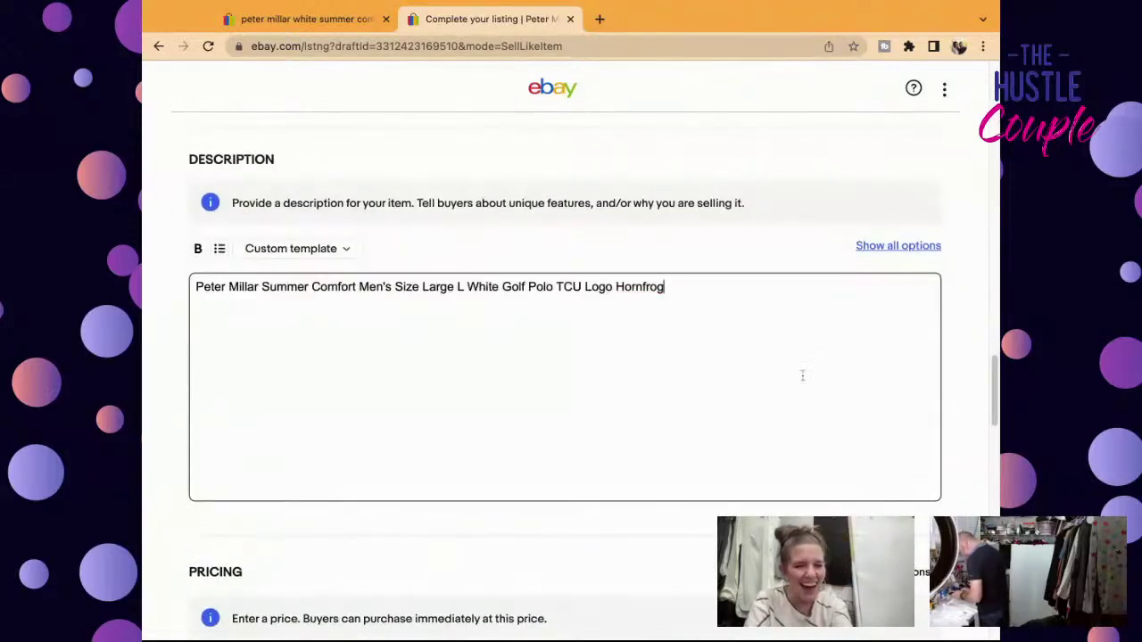
key(Return)
text(e)
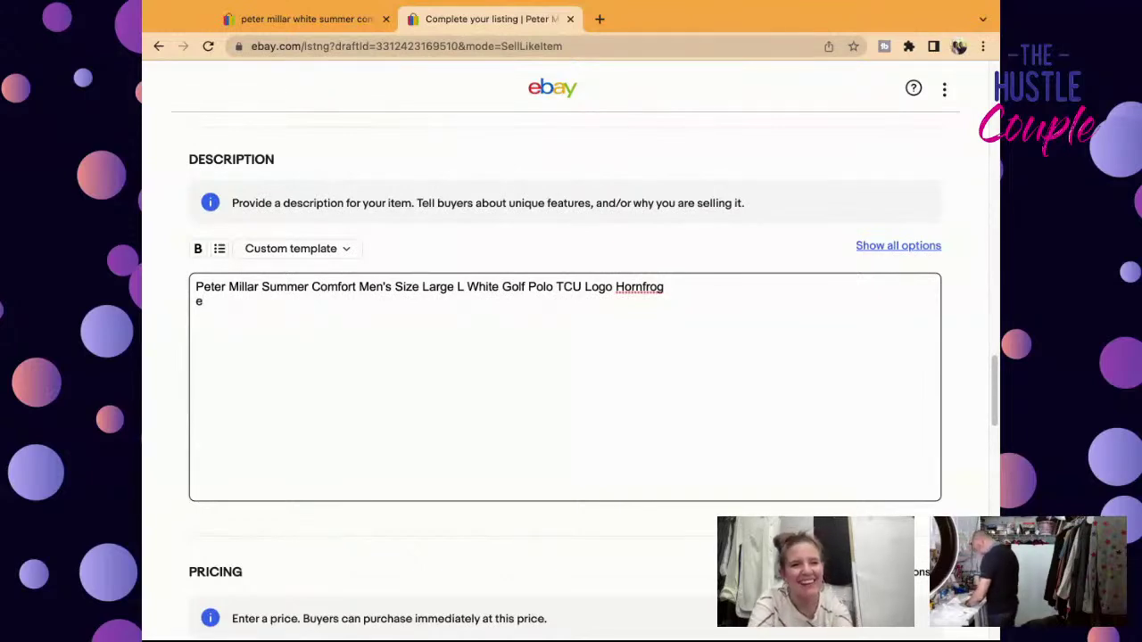
key(BackSpace)
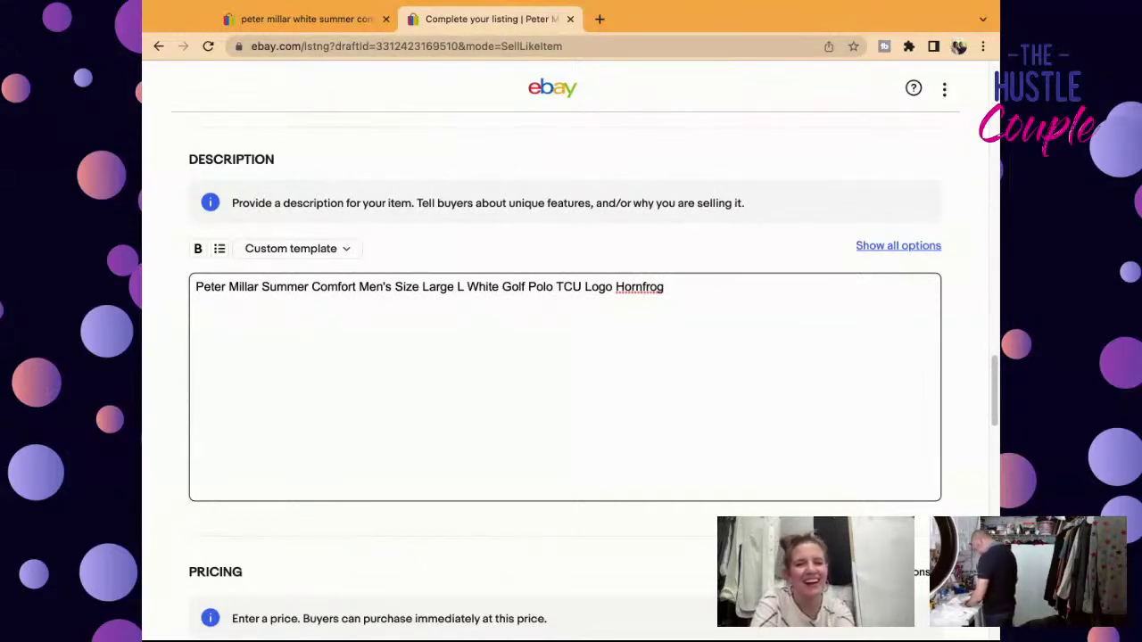
Step: Copy the whole condition description text and paste it on a new line below the title in the item description
scroll(993, 412, up, 5)
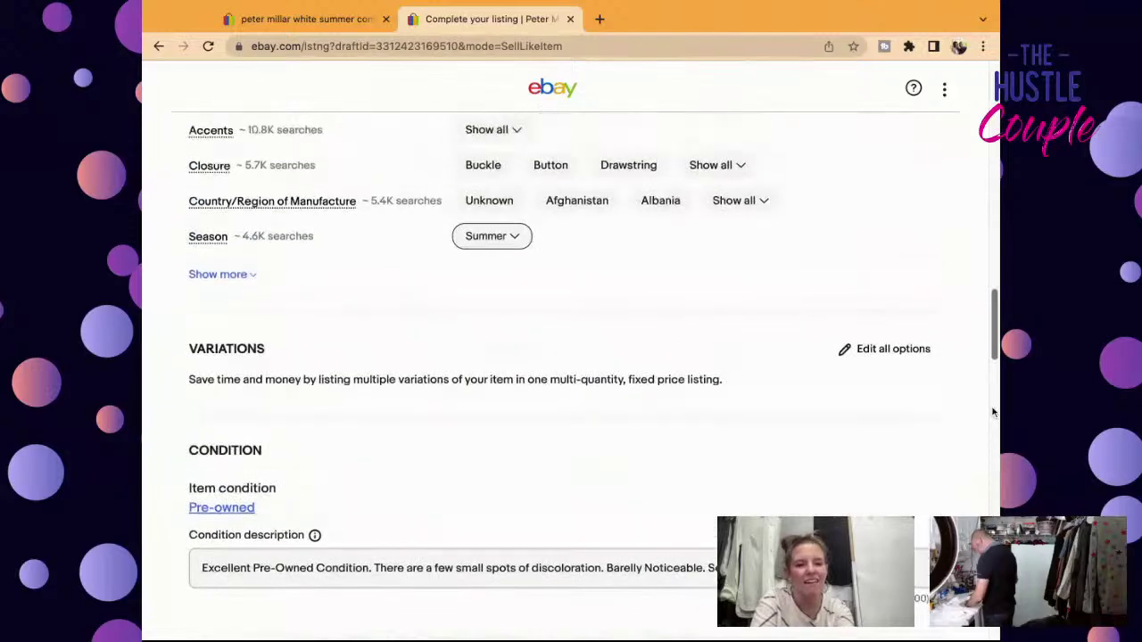
scroll(981, 420, down, 3)
click(910, 432)
key(super+a)
key(super+c)
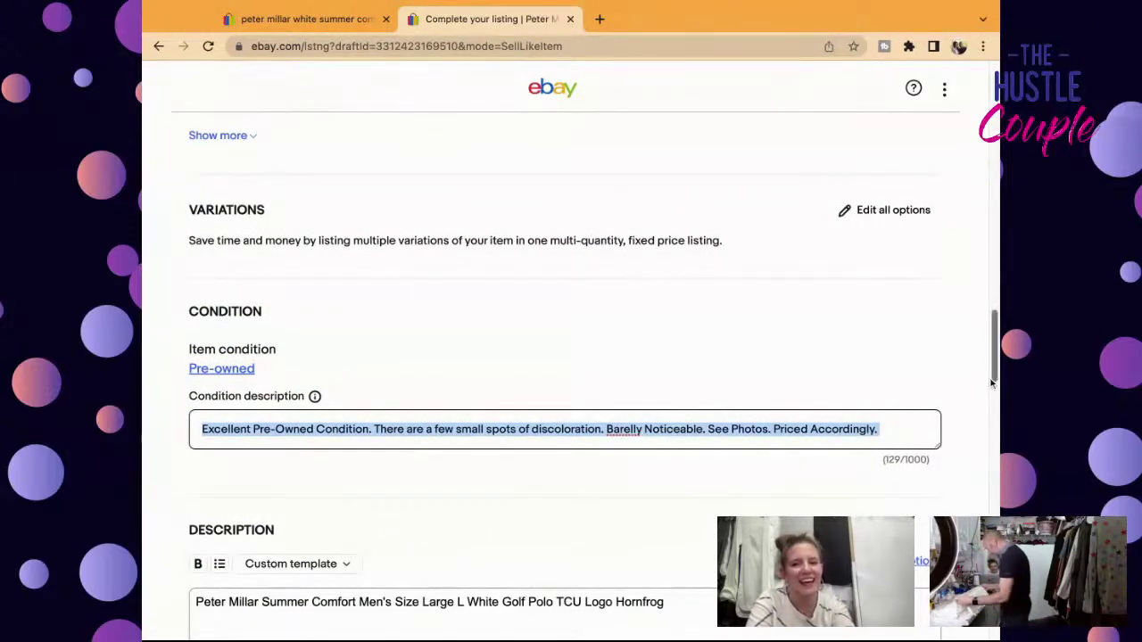
scroll(993, 382, down, 3)
click(895, 436)
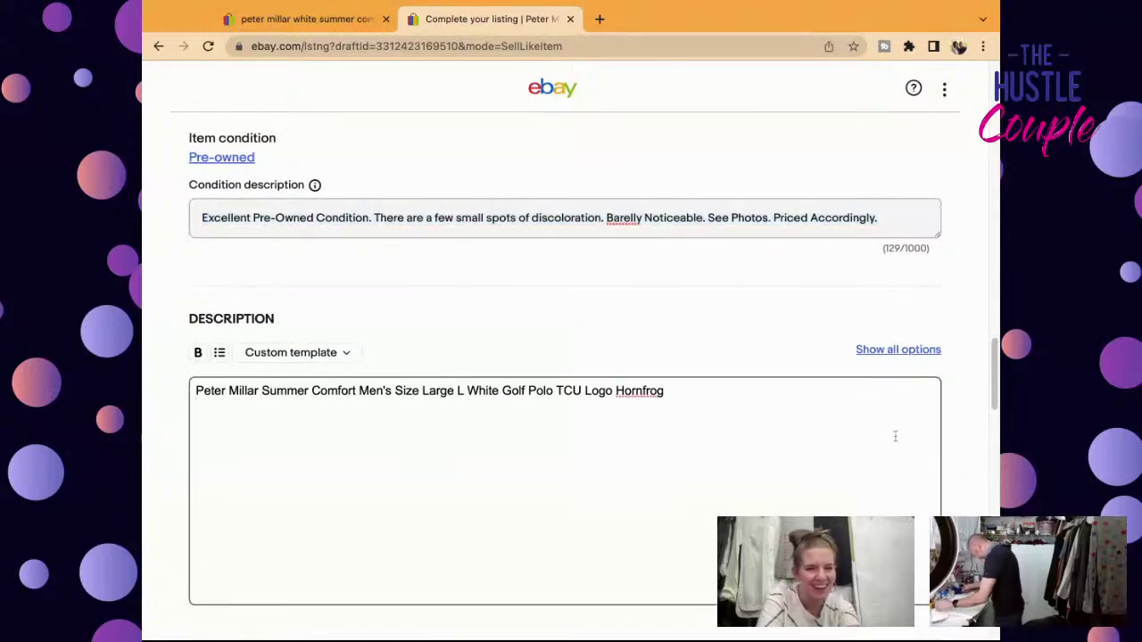
key(Return)
key(super+v)
key(Return)
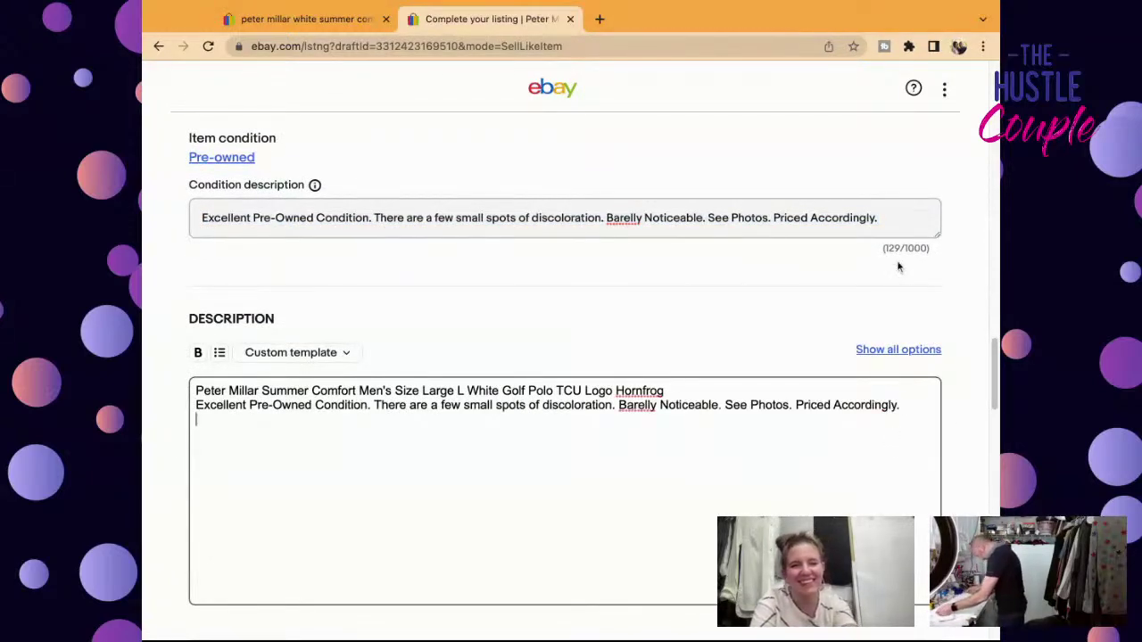
Step: Add the line "Please See Detailed Measurements in the Photos." at the end of the item description
click(989, 354)
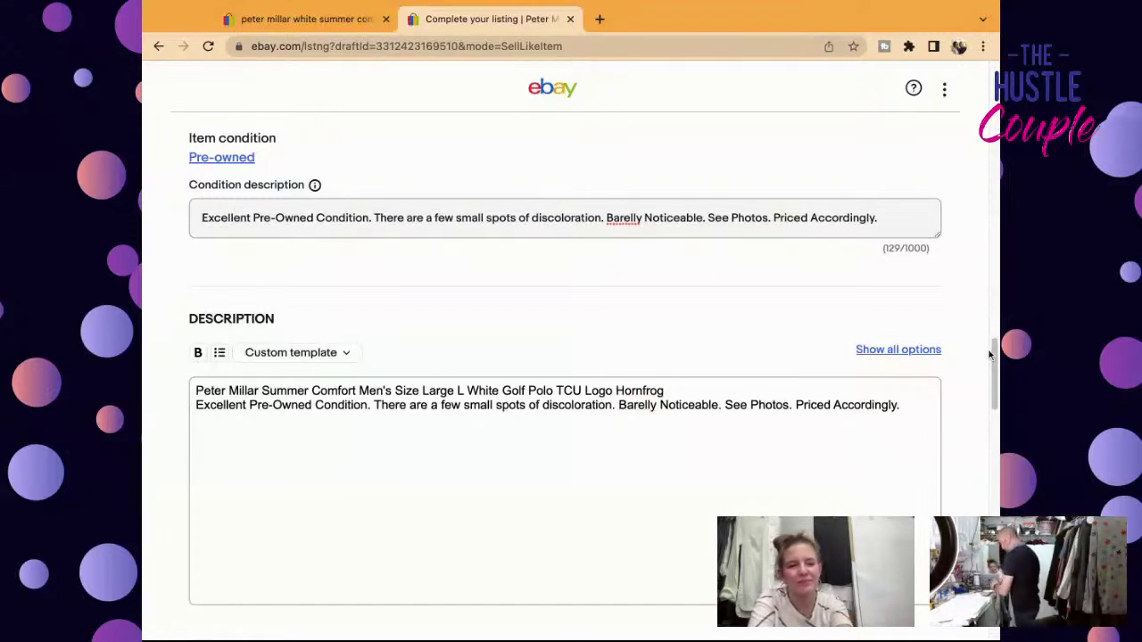
click(911, 437)
text(Please See Detailed Measurements in the Photos.)
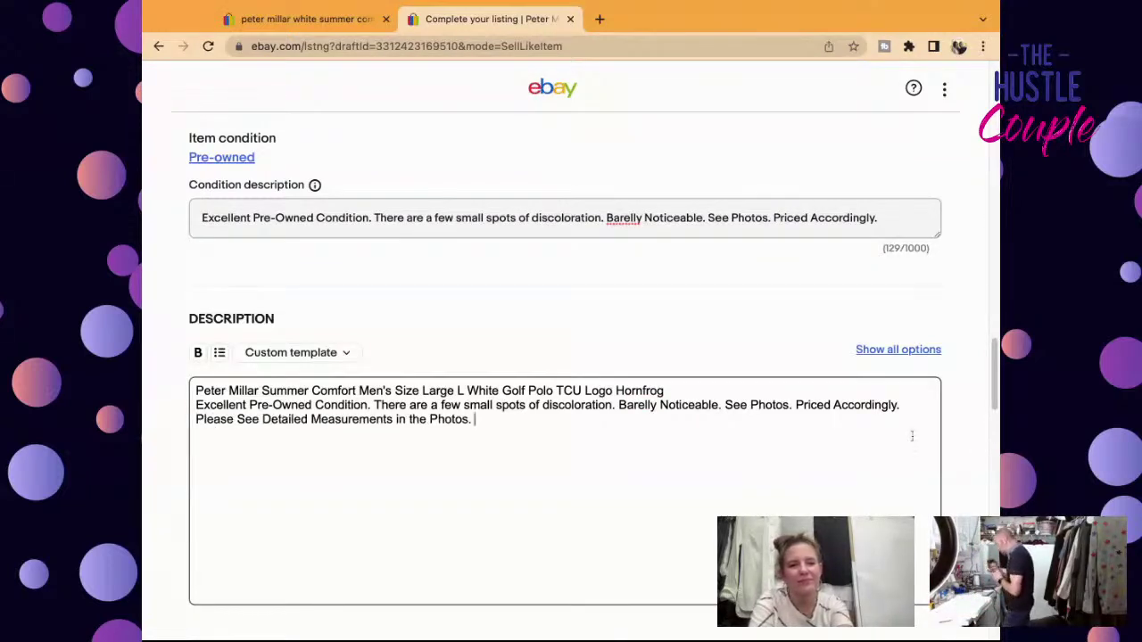
scroll(991, 369, down, 5)
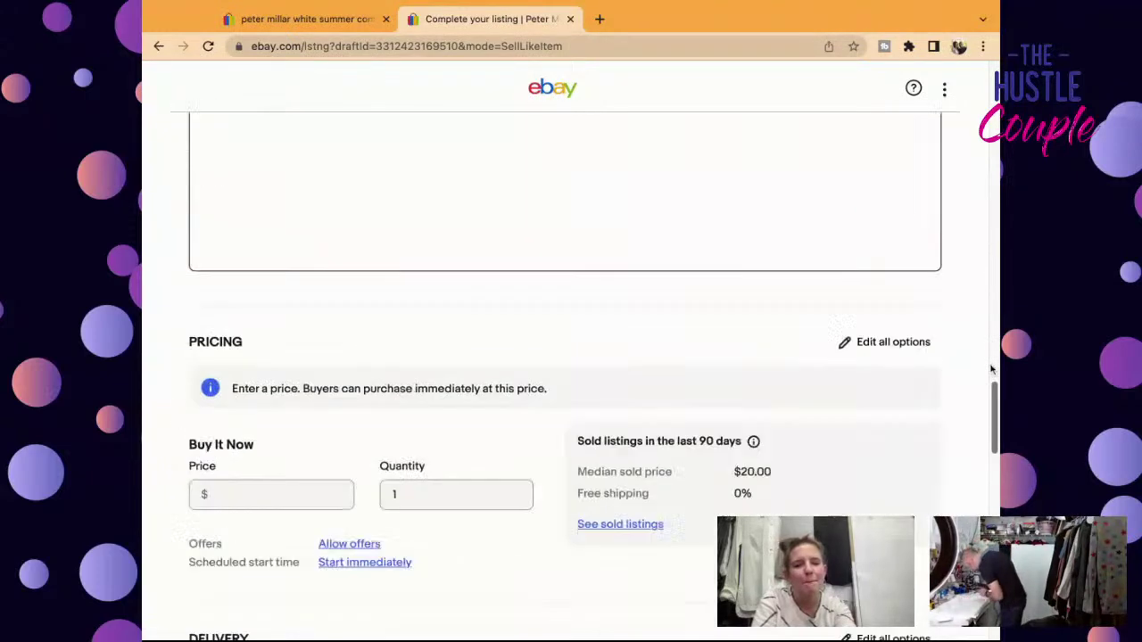
Step: Set the Buy It Now price of the polo to $26.95
click(312, 421)
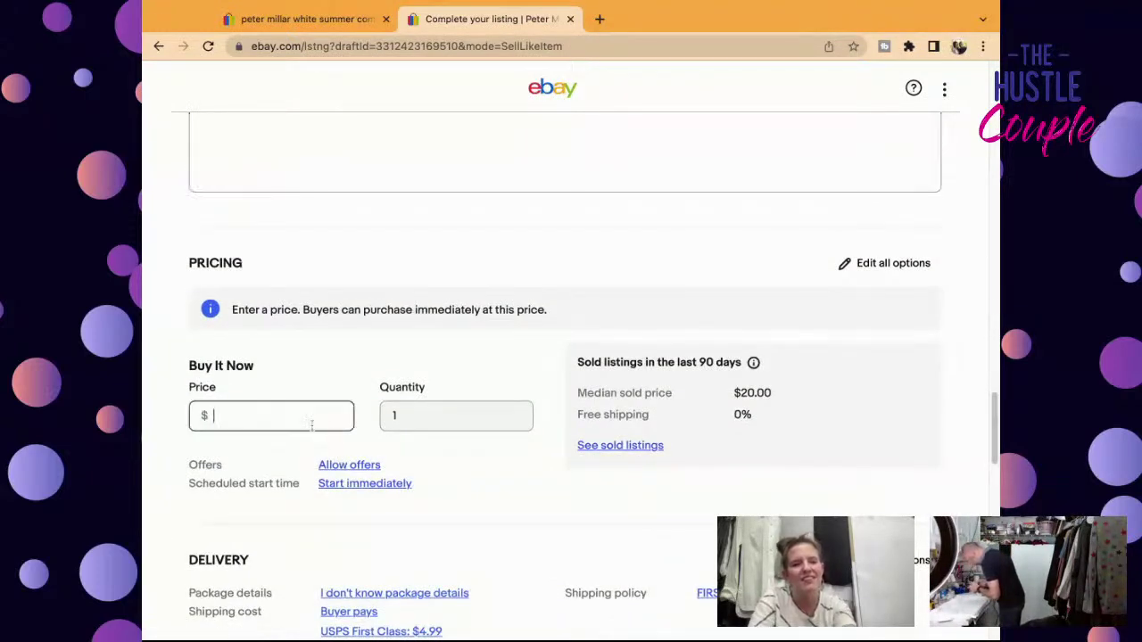
text(24)
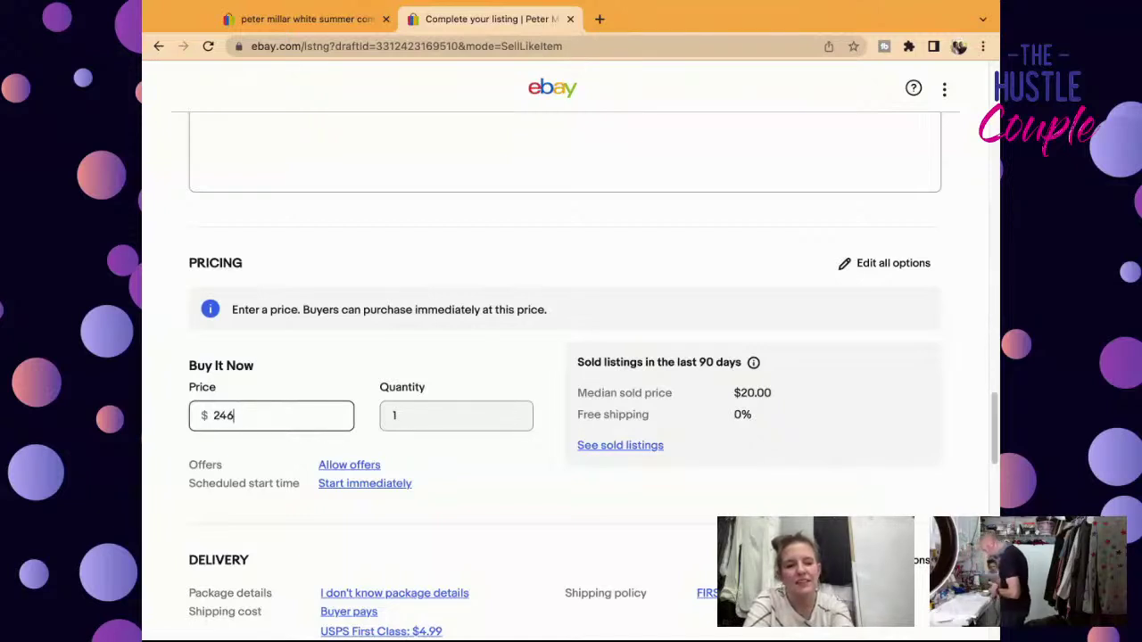
key(BackSpace)
text(6.9)
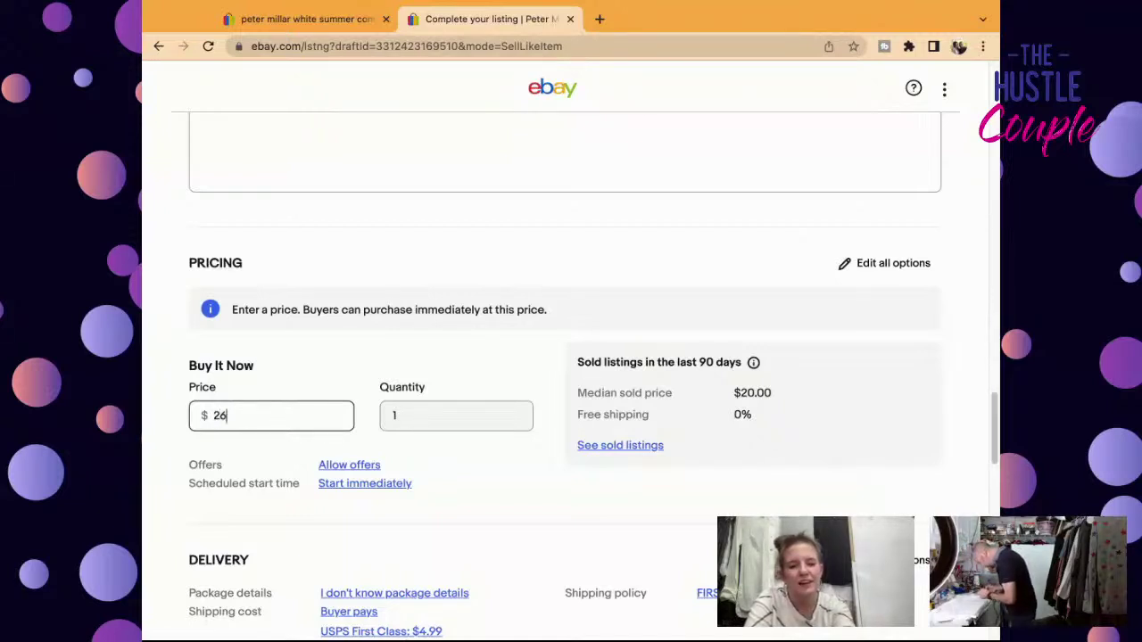
text(5)
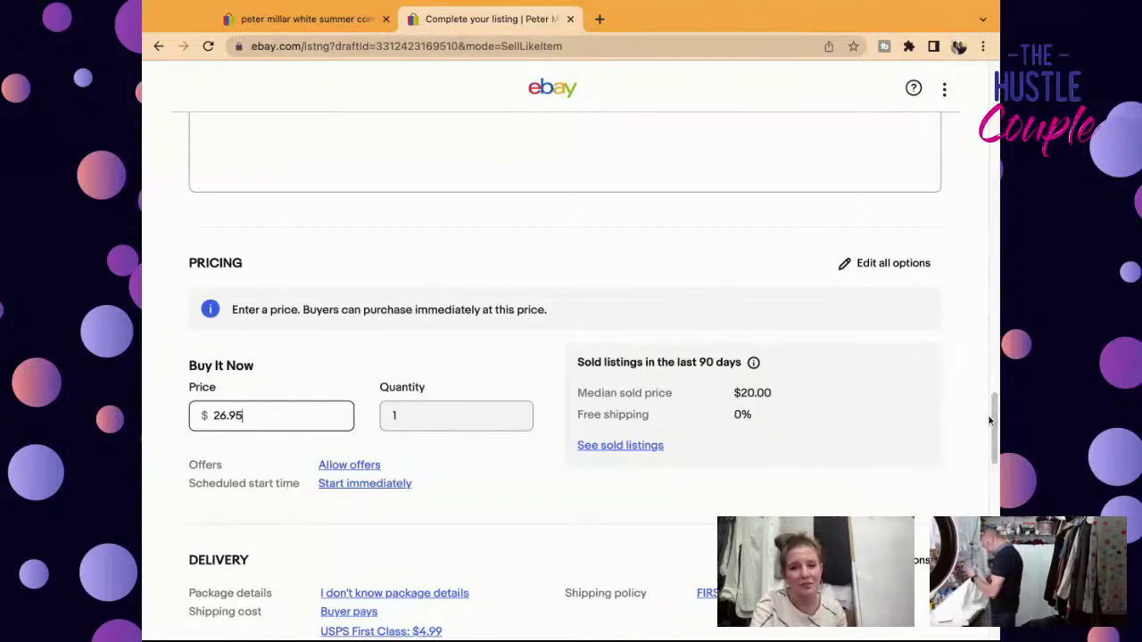
Step: Add the polo's photos to the photo section at the start of the listing
scroll(991, 429, down, 6)
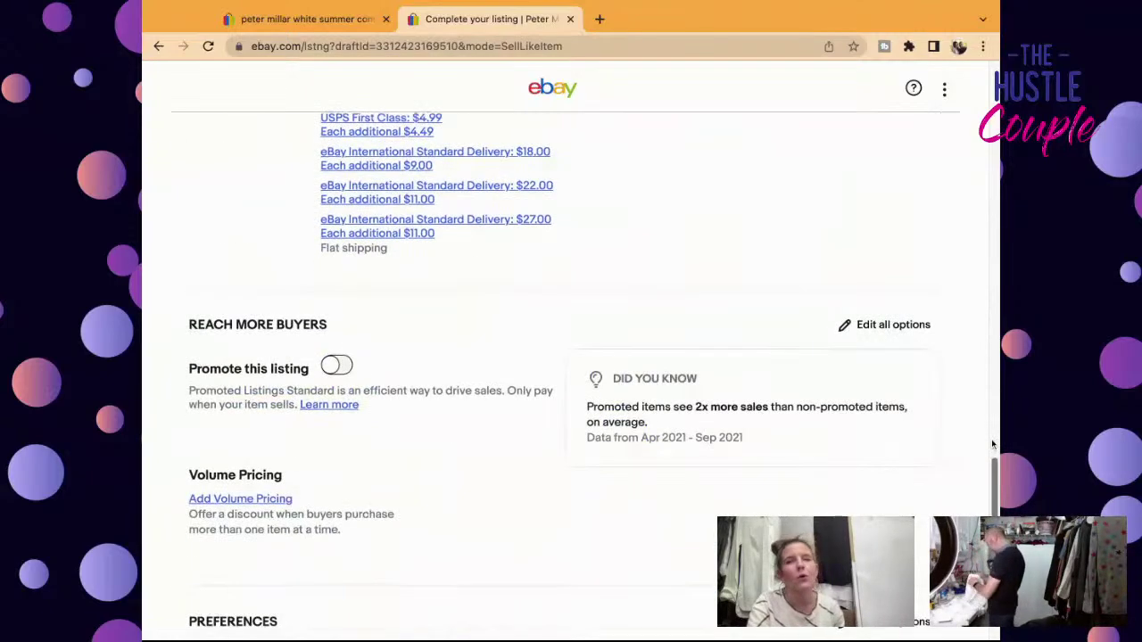
scroll(571, 357, down, 10)
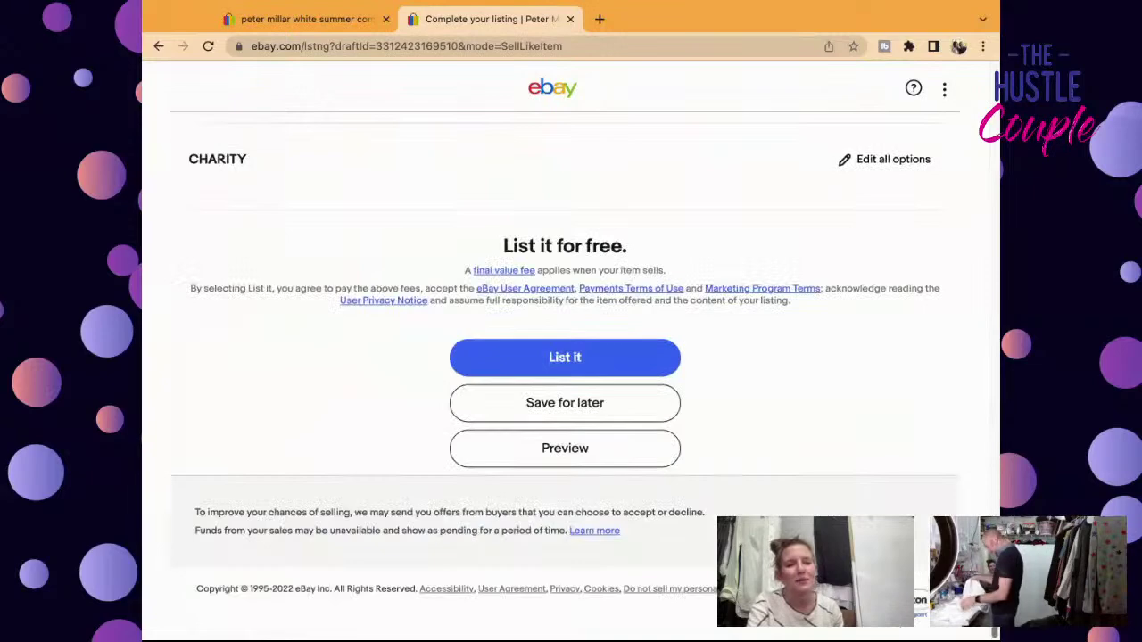
scroll(571, 357, up, 15)
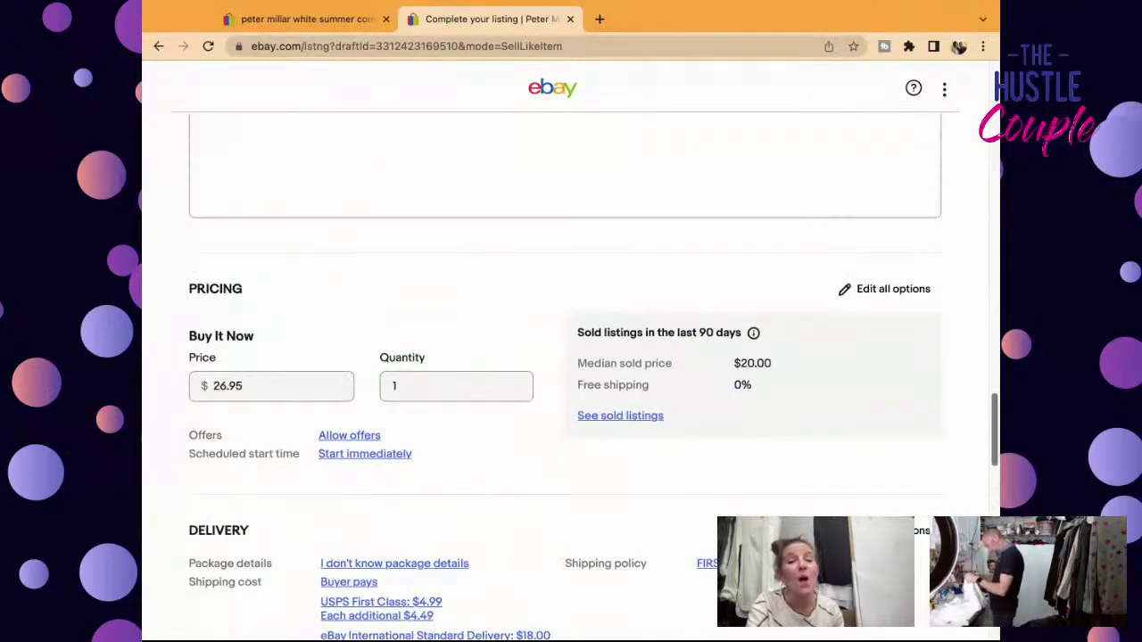
scroll(571, 357, up, 5)
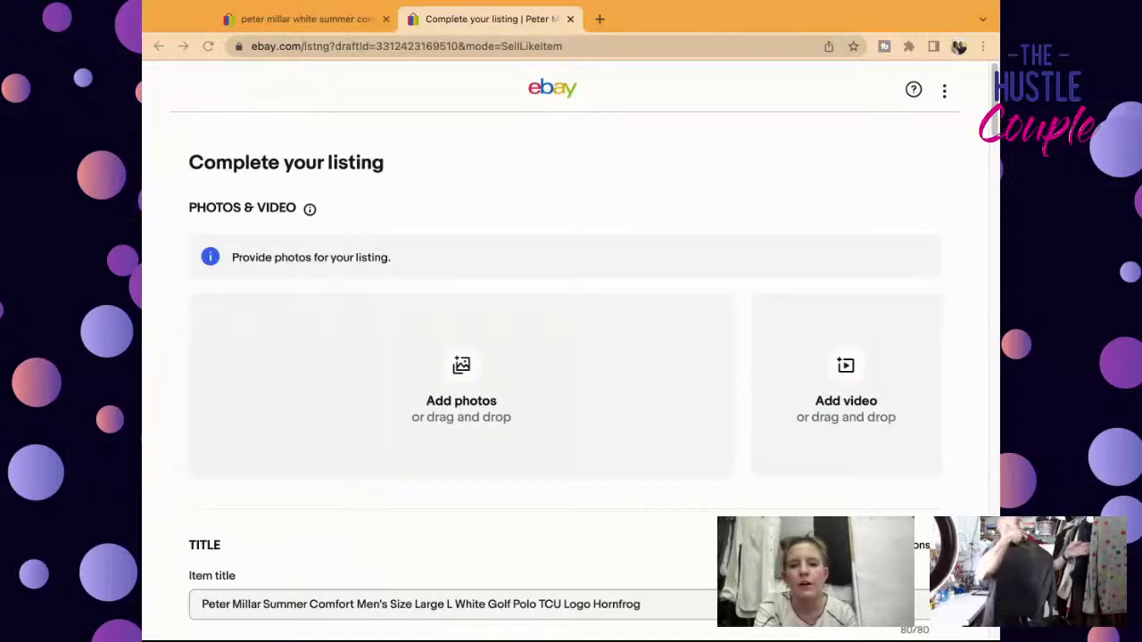
drag(997, 383, 553, 383)
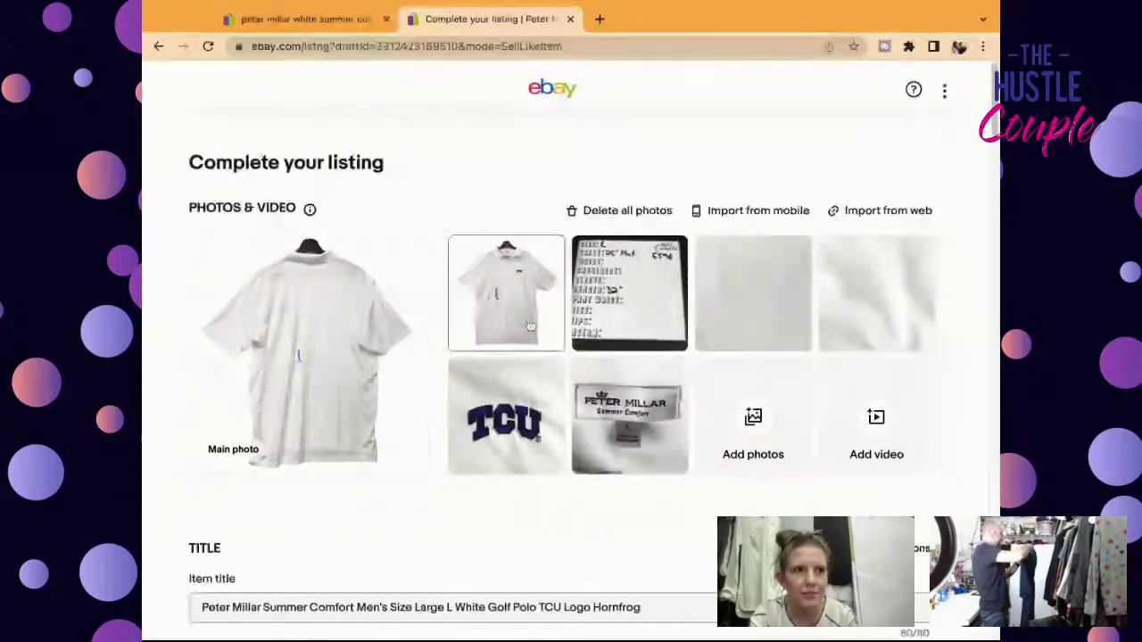
Step: Reorder the photos so the shirt's front is the main photo, the TCU logo comes second and the measurement card comes last
mouse_move(530, 325)
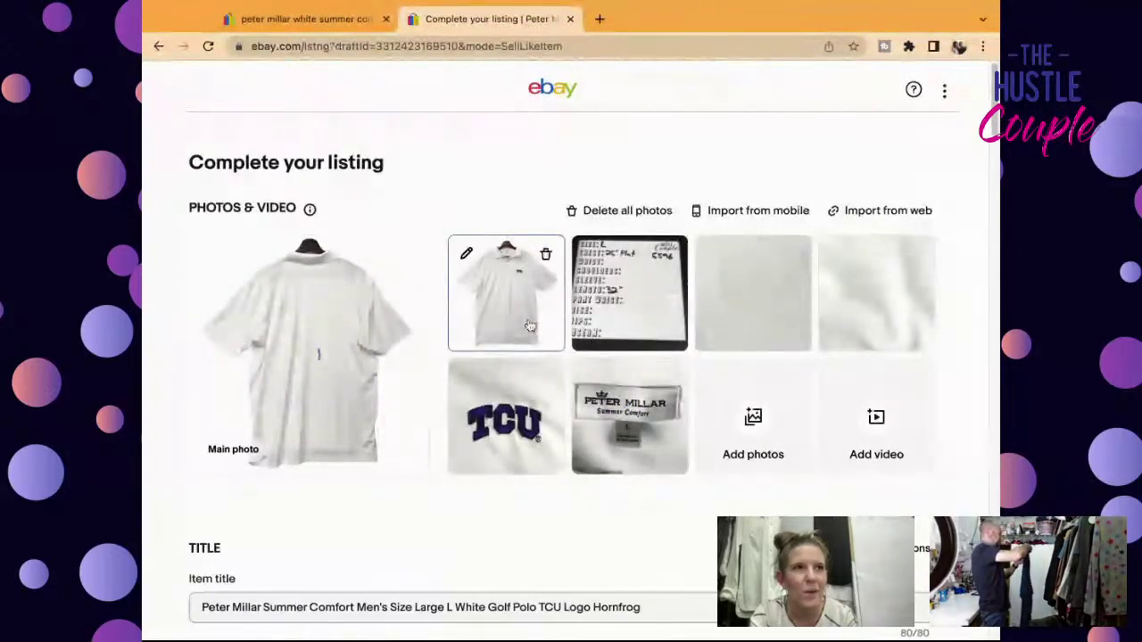
drag(530, 326, 307, 395)
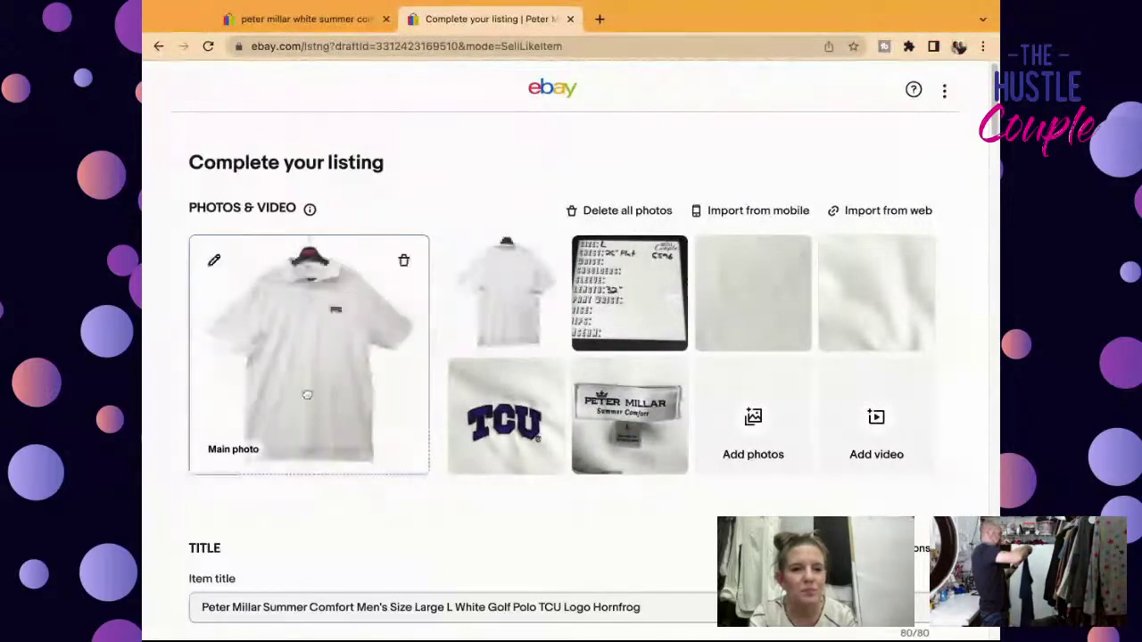
drag(509, 416, 509, 299)
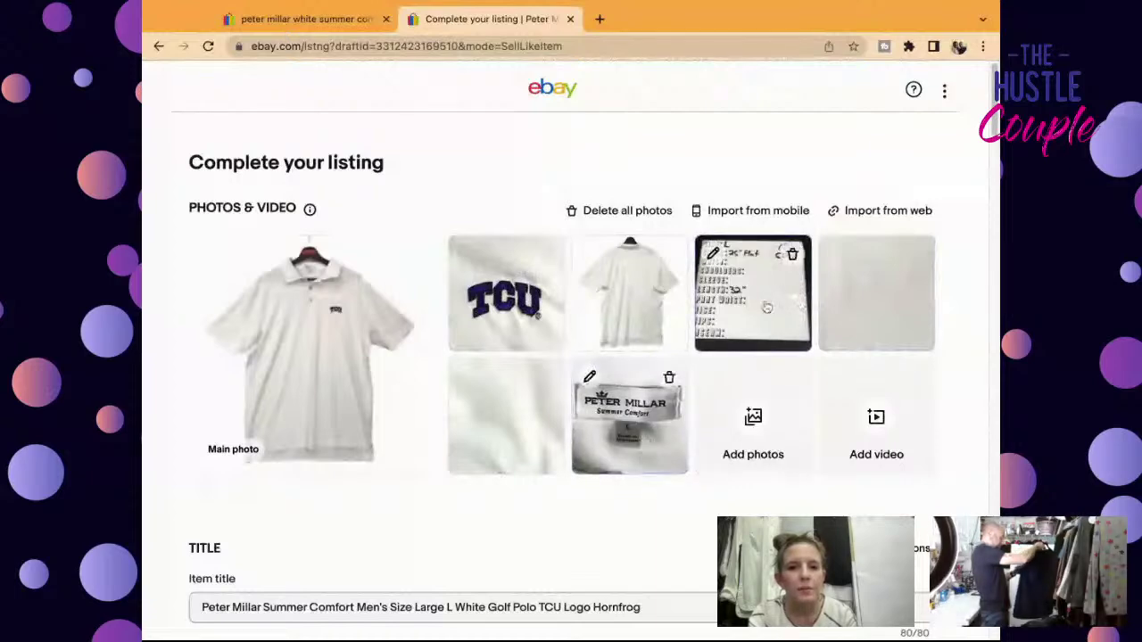
drag(766, 308, 629, 406)
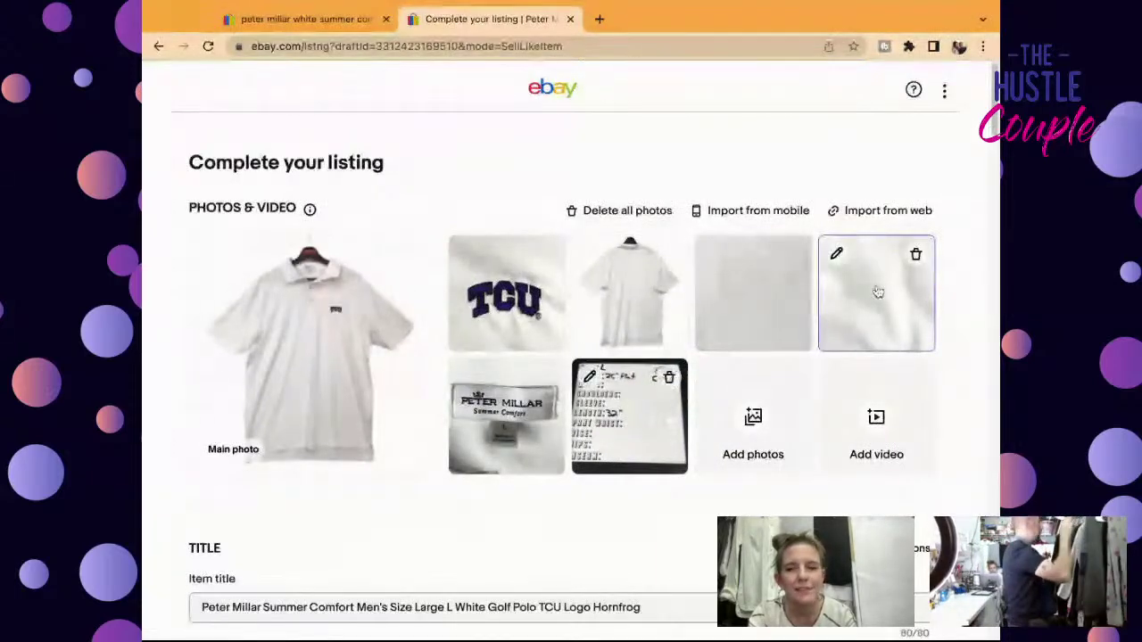
Step: Set the item specifics Vintage to No and Closure to Button
scroll(992, 130, down, 1)
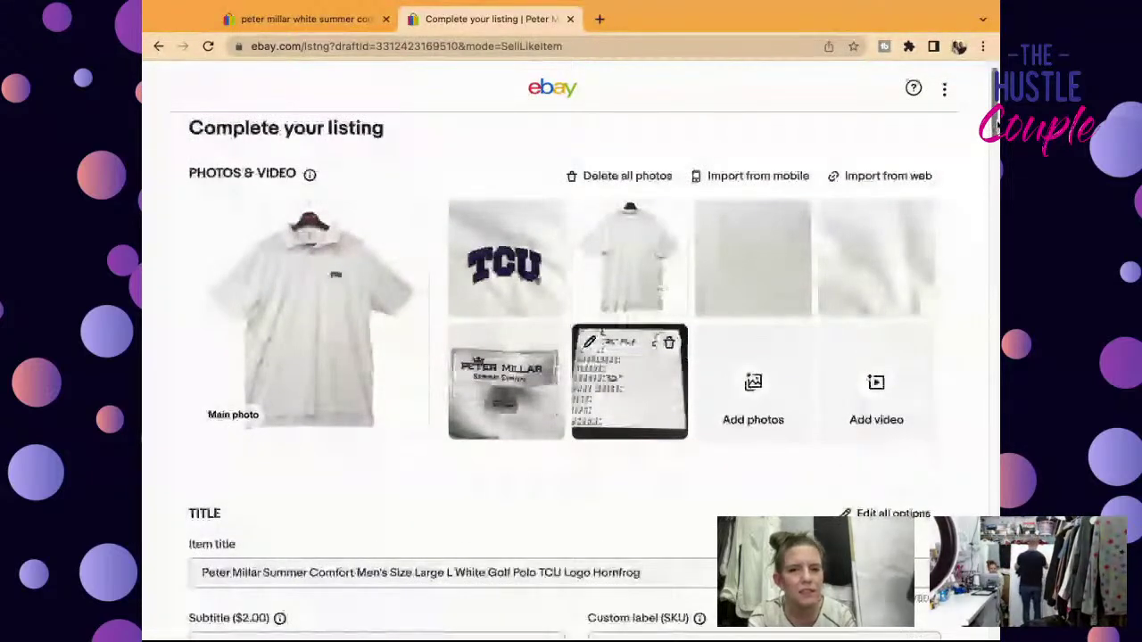
scroll(997, 129, down, 15)
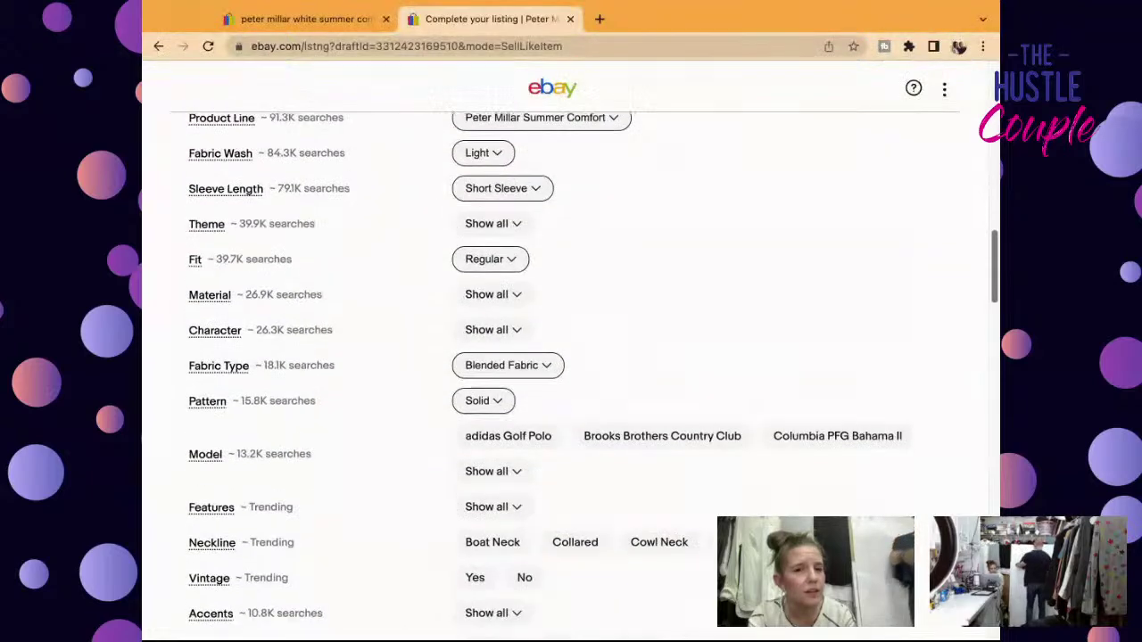
scroll(571, 357, down, 2)
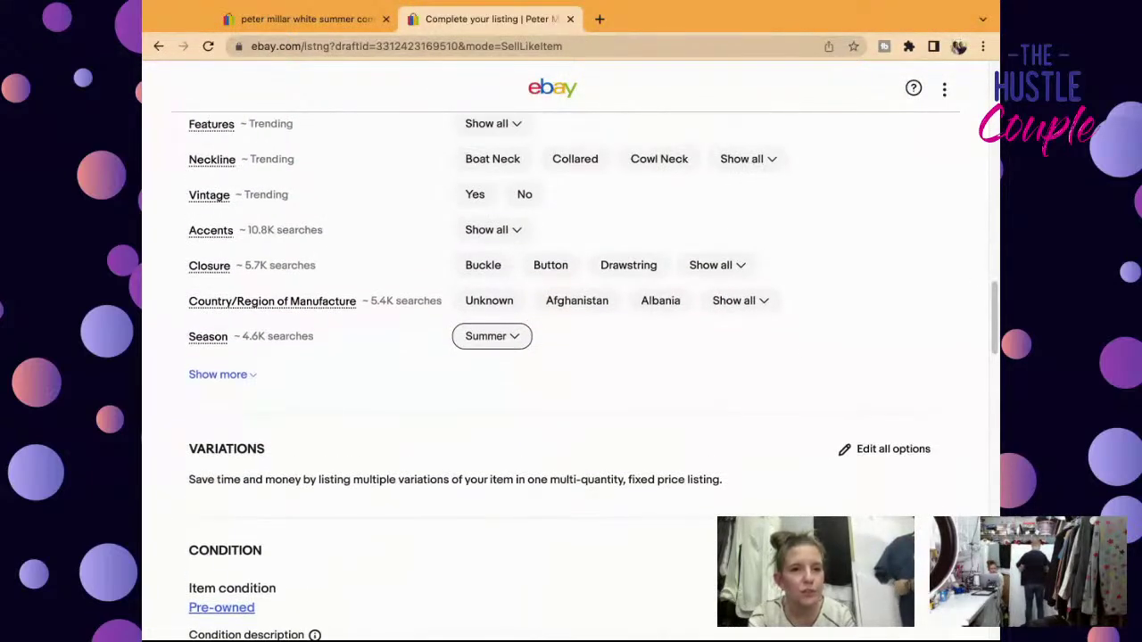
click(526, 193)
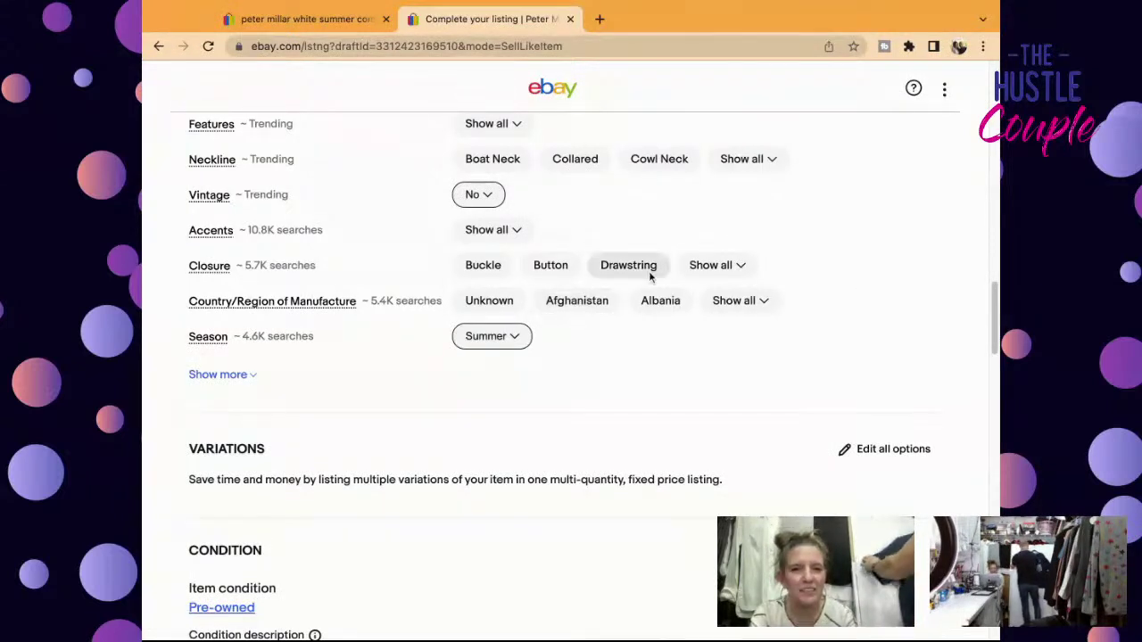
click(550, 265)
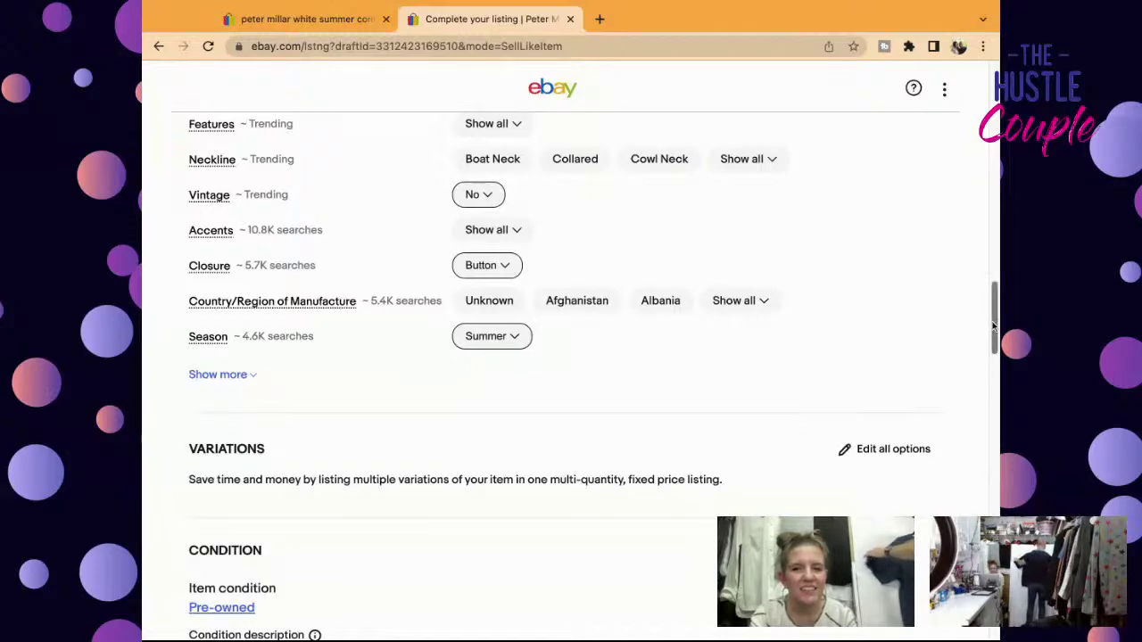
Step: Correct the misspelled word in the condition description to "Barely"
scroll(565, 375, down, 5)
scroll(564, 375, down, 1)
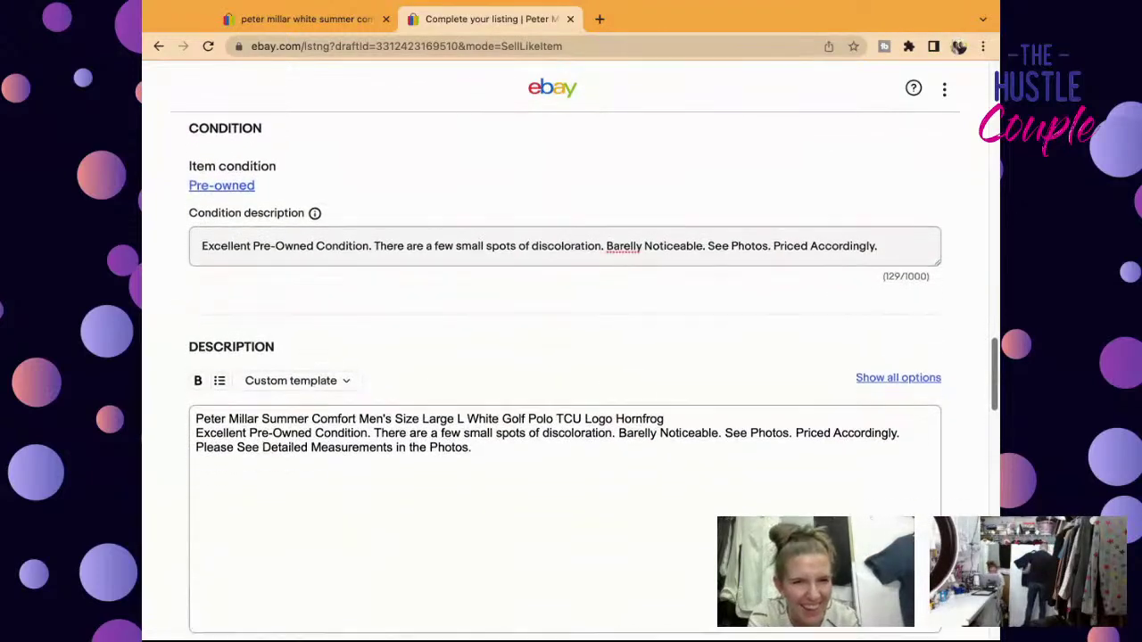
click(633, 212)
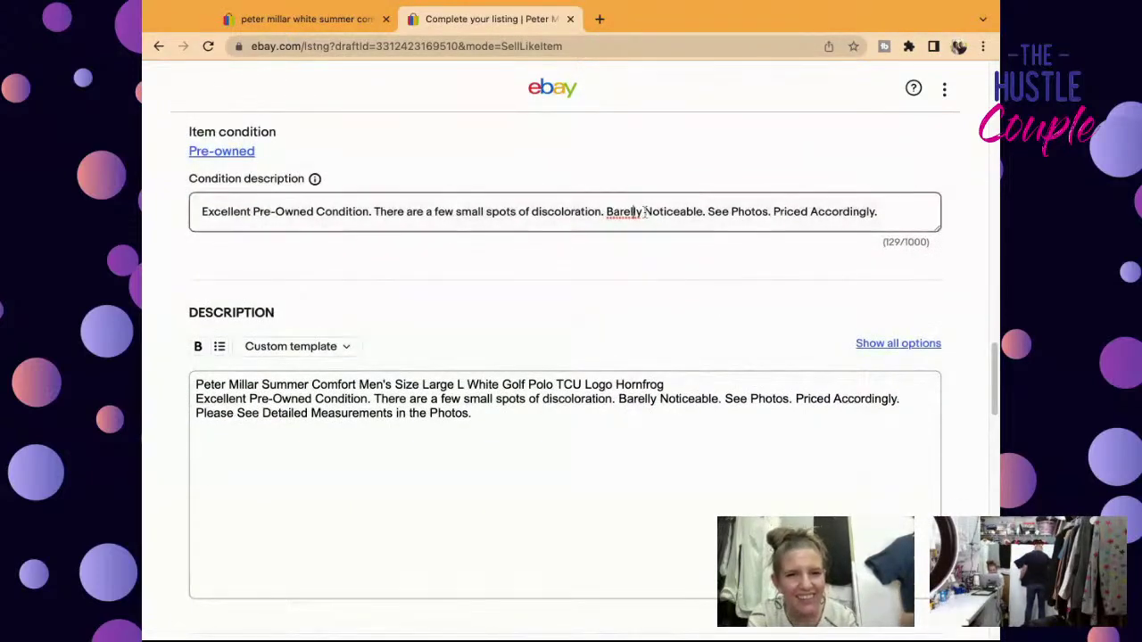
key(BackSpace)
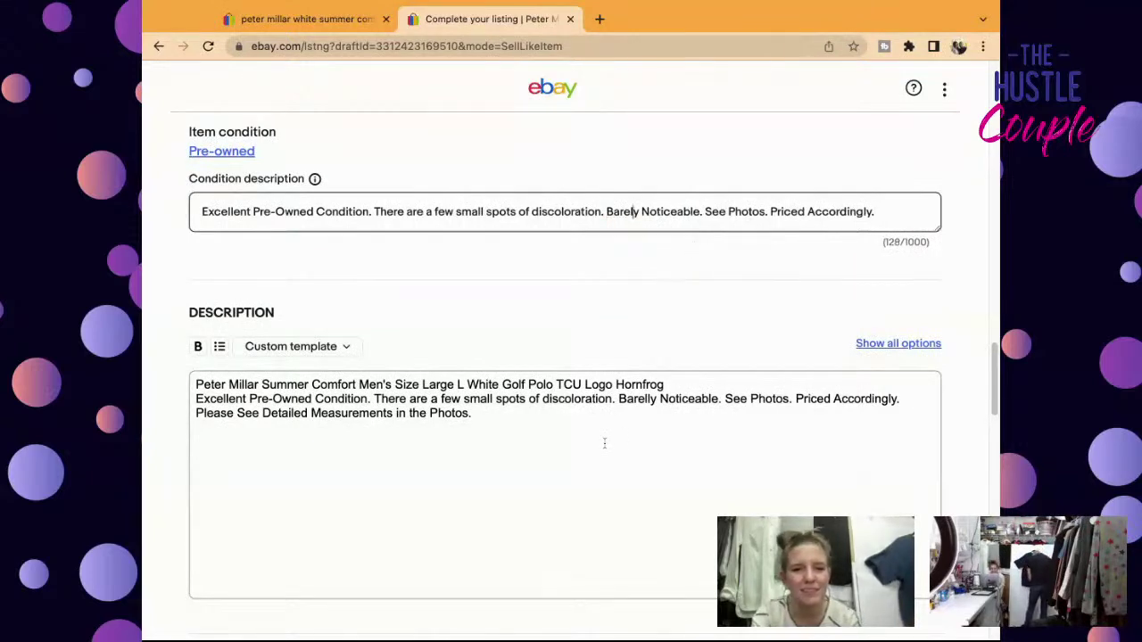
Step: Publish the polo listing on eBay and close the listing confirmation
click(604, 443)
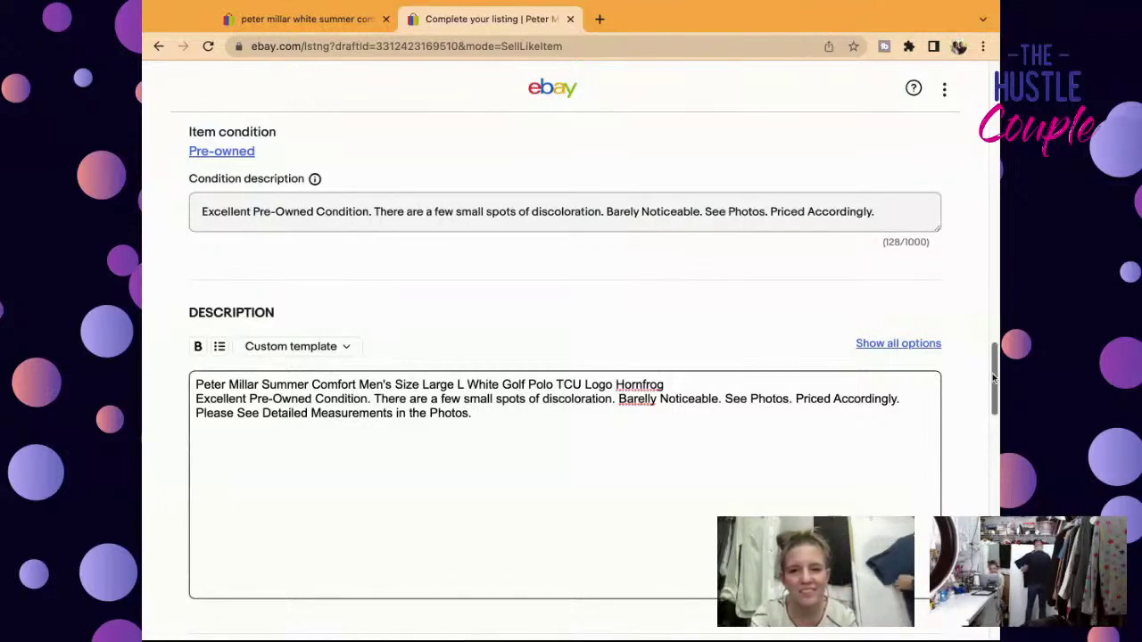
drag(993, 379, 993, 379)
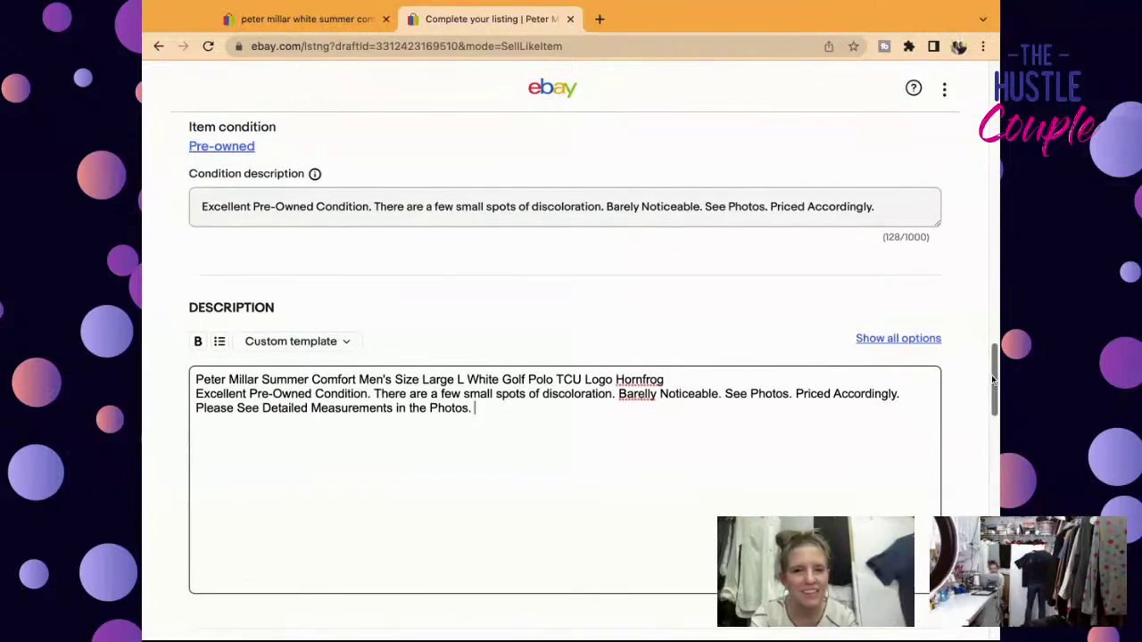
scroll(992, 469, down, 20)
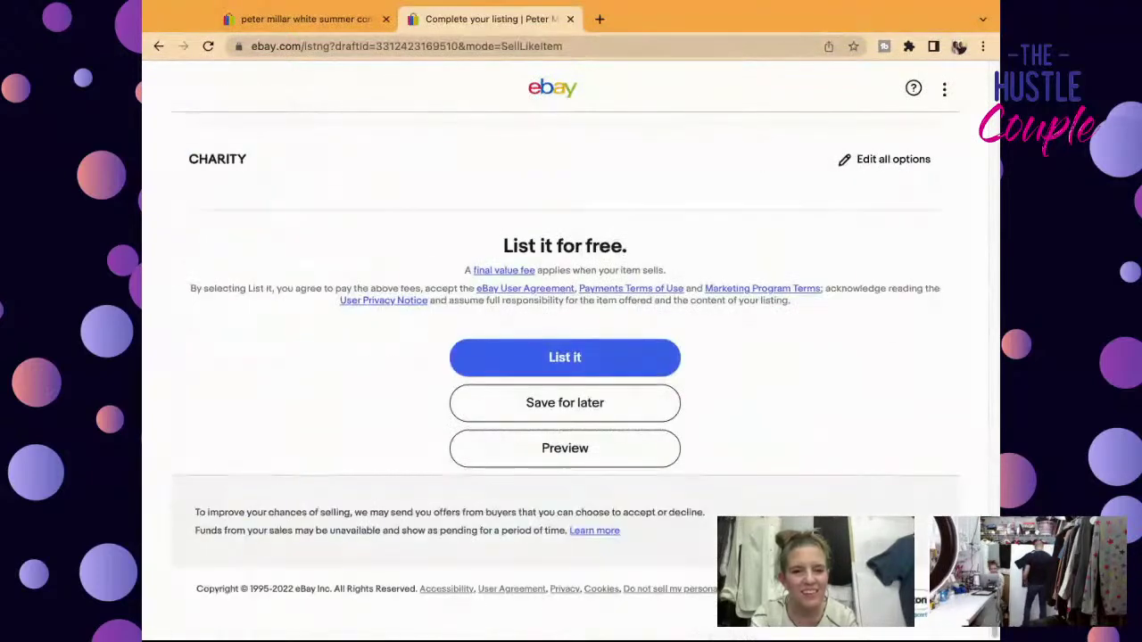
click(579, 366)
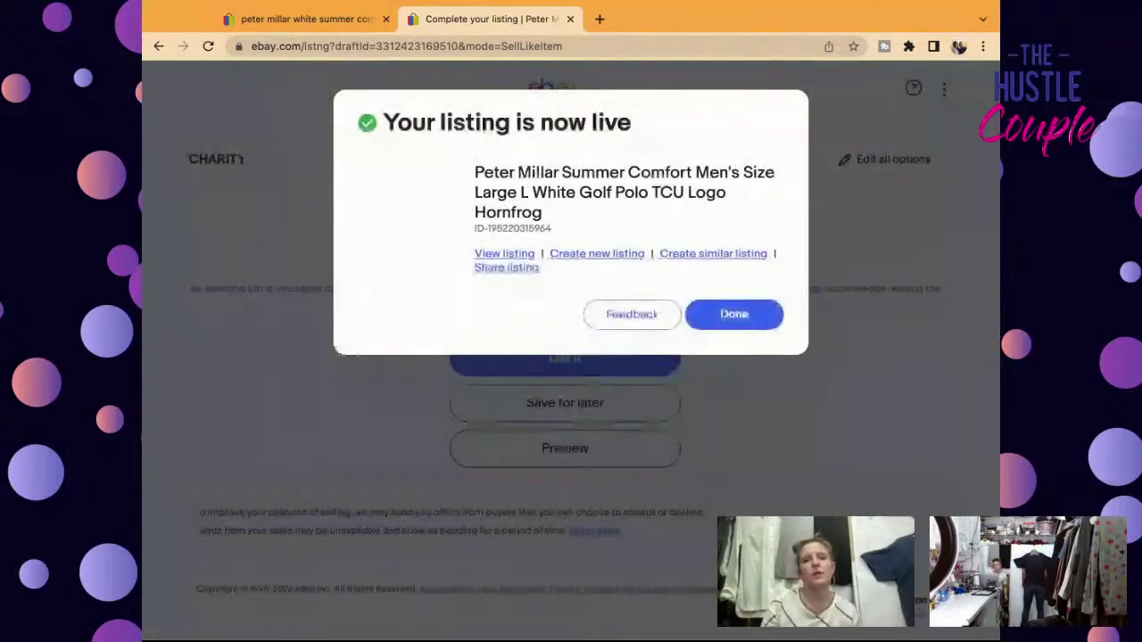
click(747, 315)
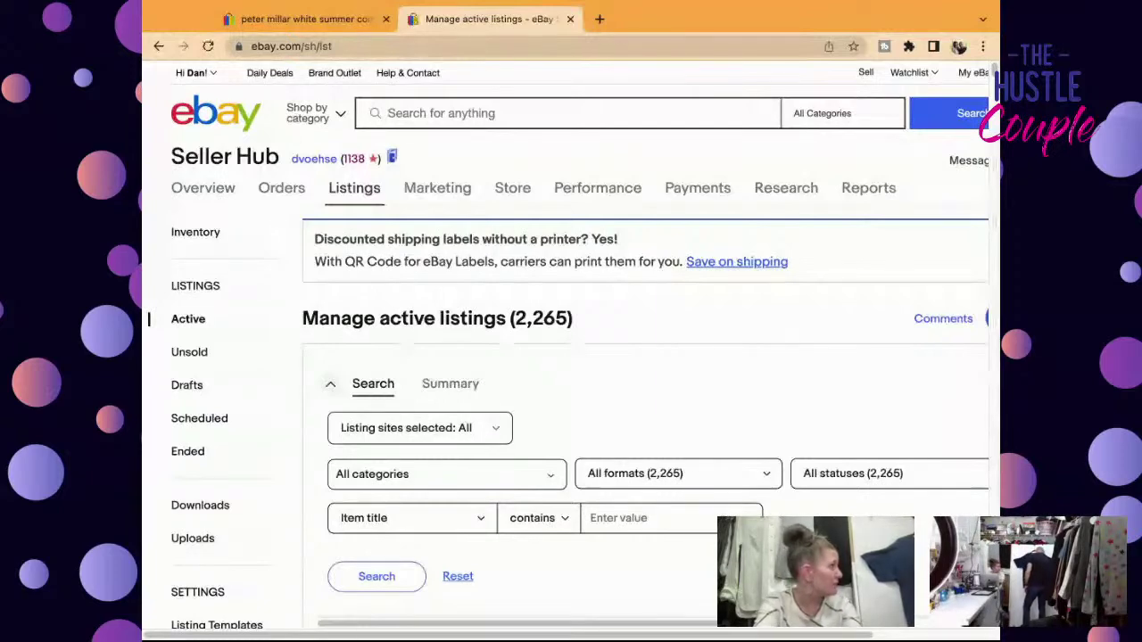
Step: Search eBay for "callahan auto parts shirt" using the suggestion for Men's Clothing
click(446, 113)
text(callah)
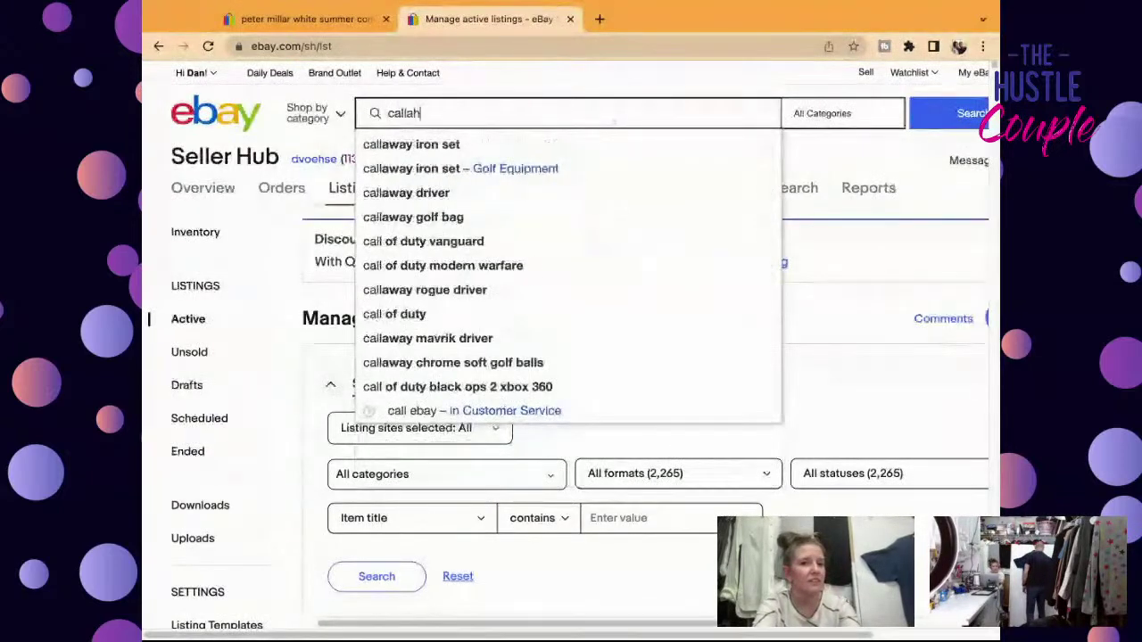
text(an)
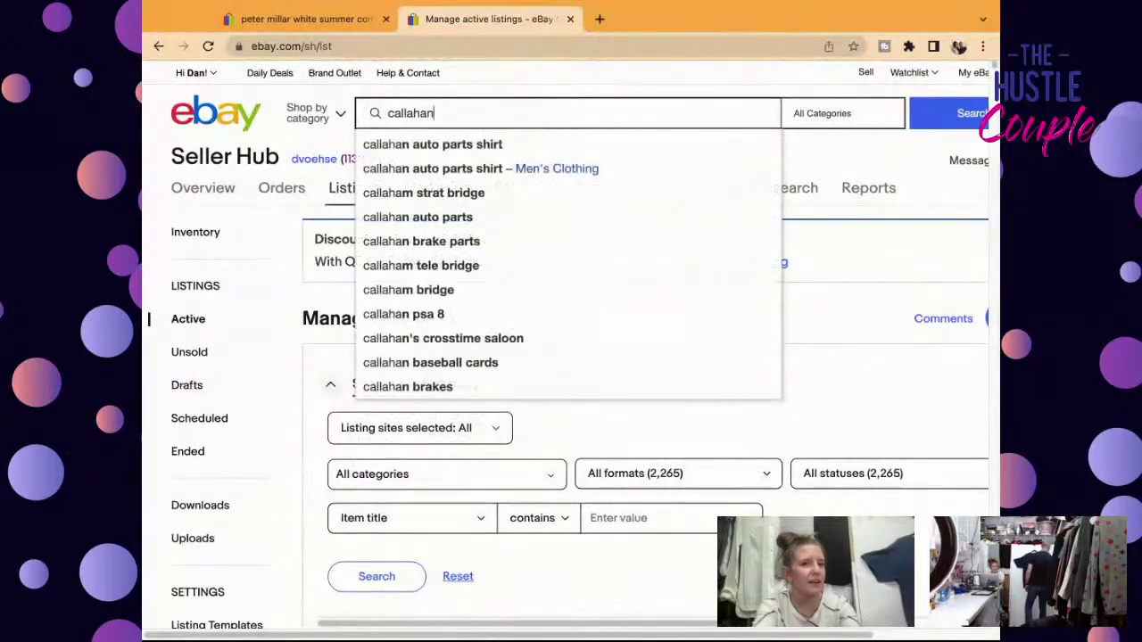
click(585, 167)
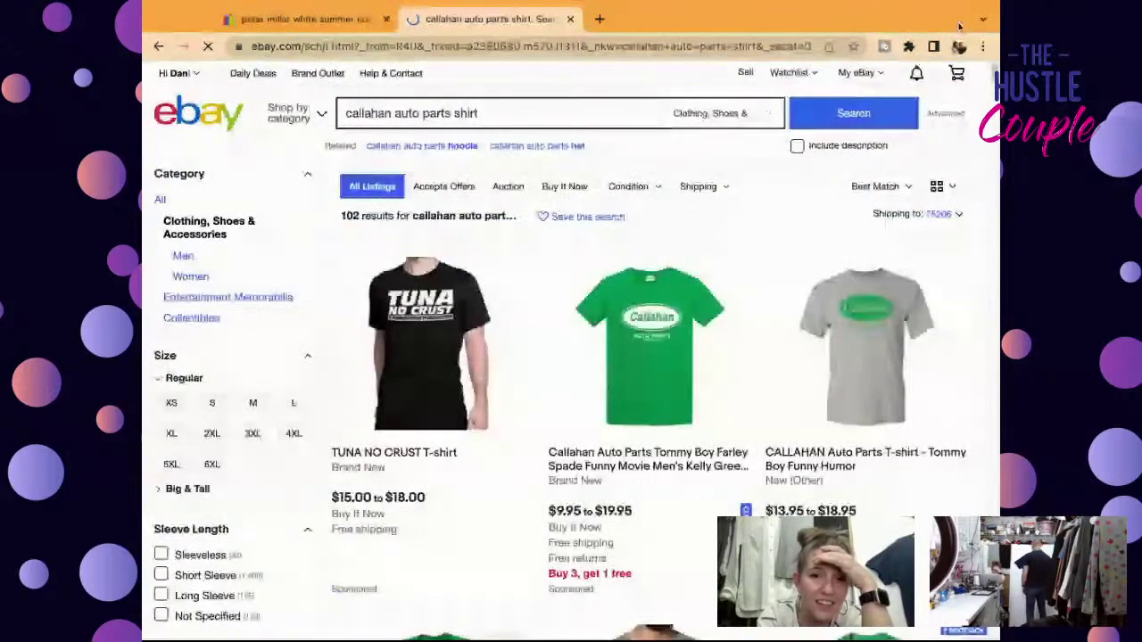
Step: Filter the Callahan shirt results to sold items and look through the sold listings and their prices
scroll(660, 357, down, 8)
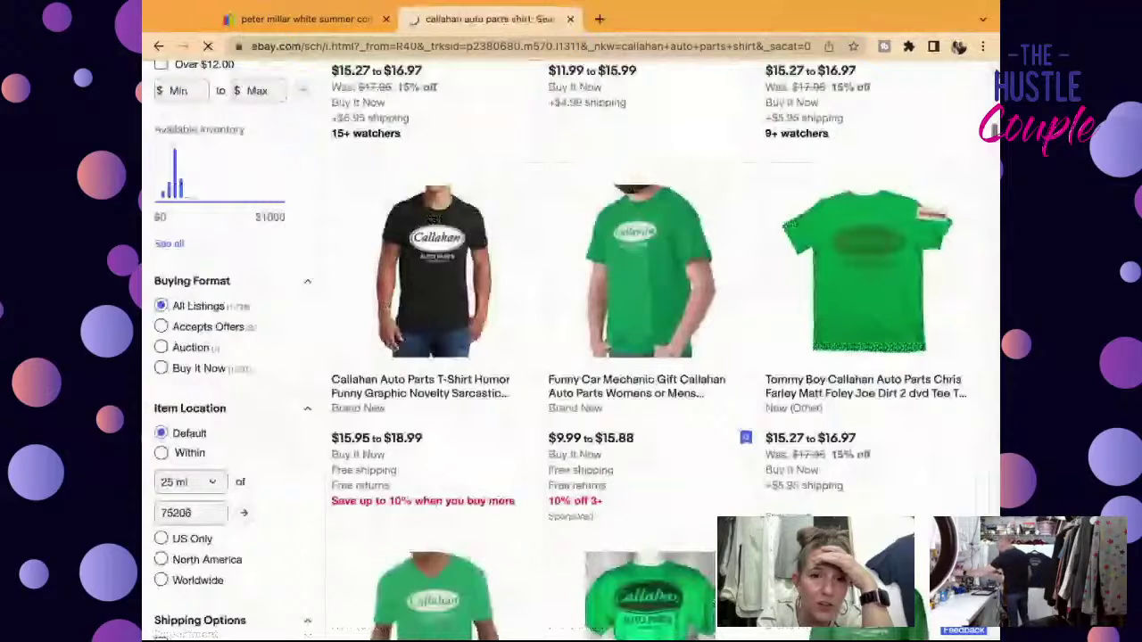
scroll(571, 357, down, 10)
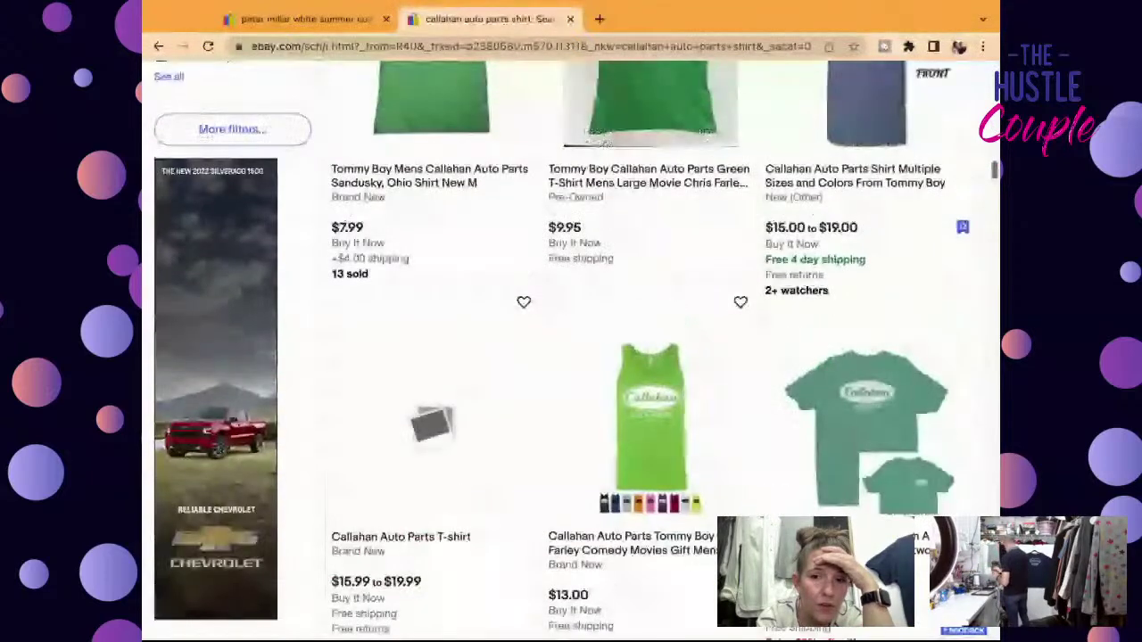
scroll(571, 357, up, 5)
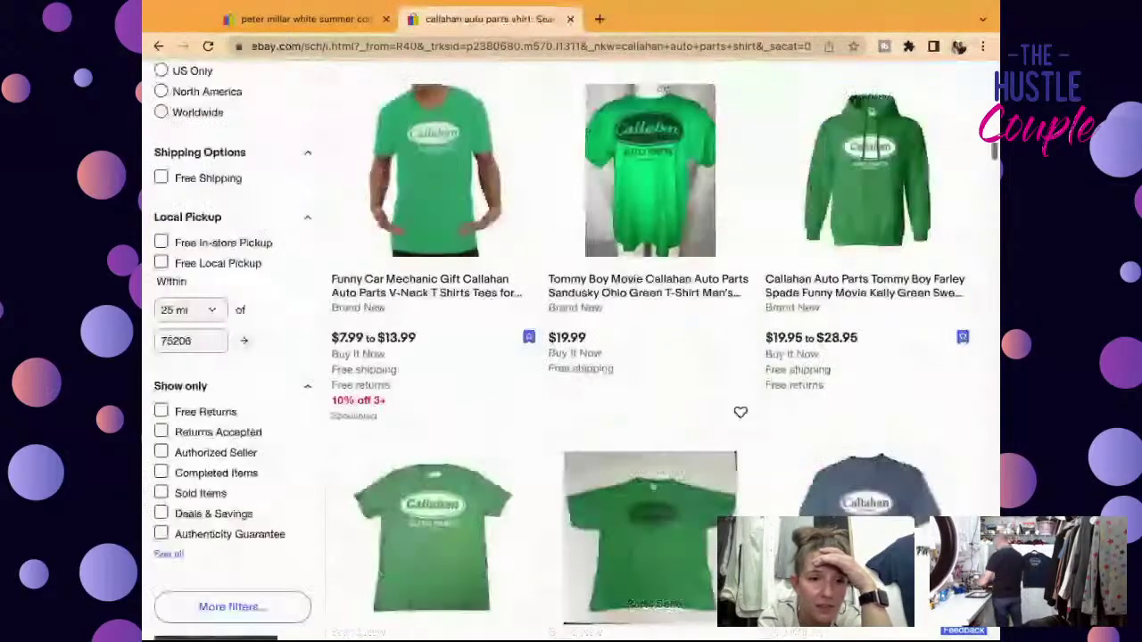
click(200, 495)
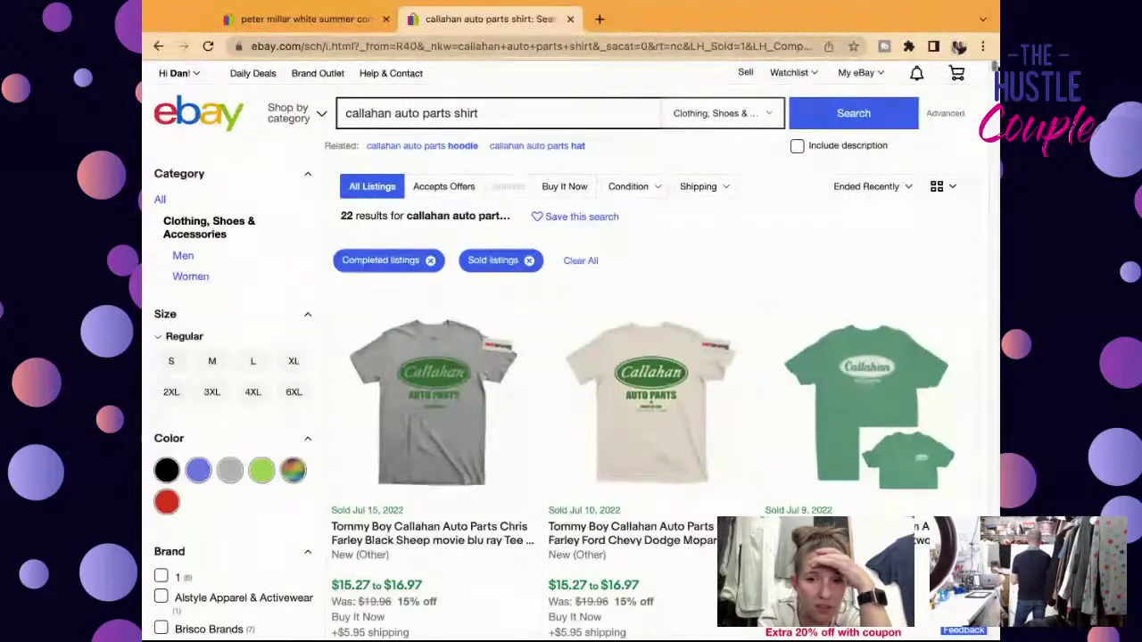
scroll(516, 435, down, 15)
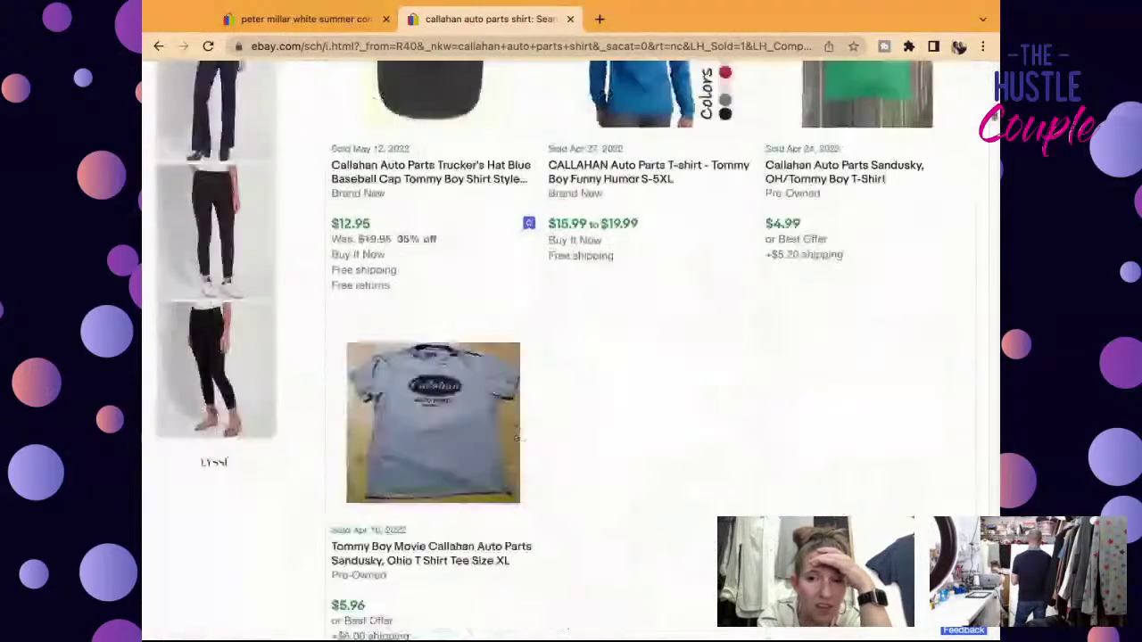
scroll(517, 435, down, 10)
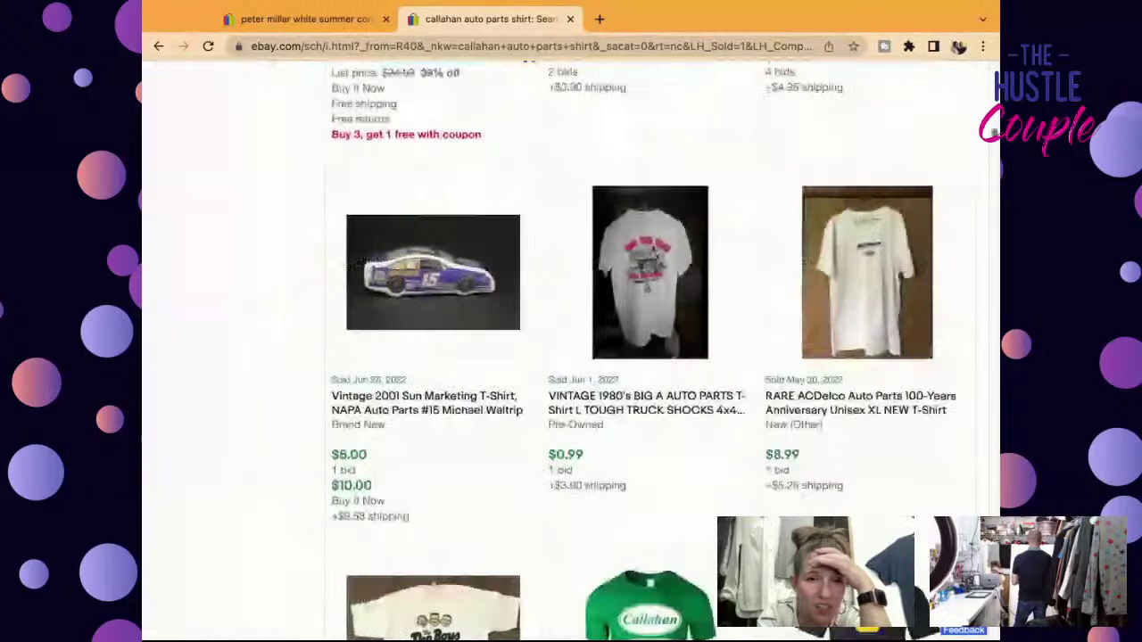
Step: Review the sold Callahan shirt listings and their prices again, going back to the start of the results
scroll(571, 357, up, 10)
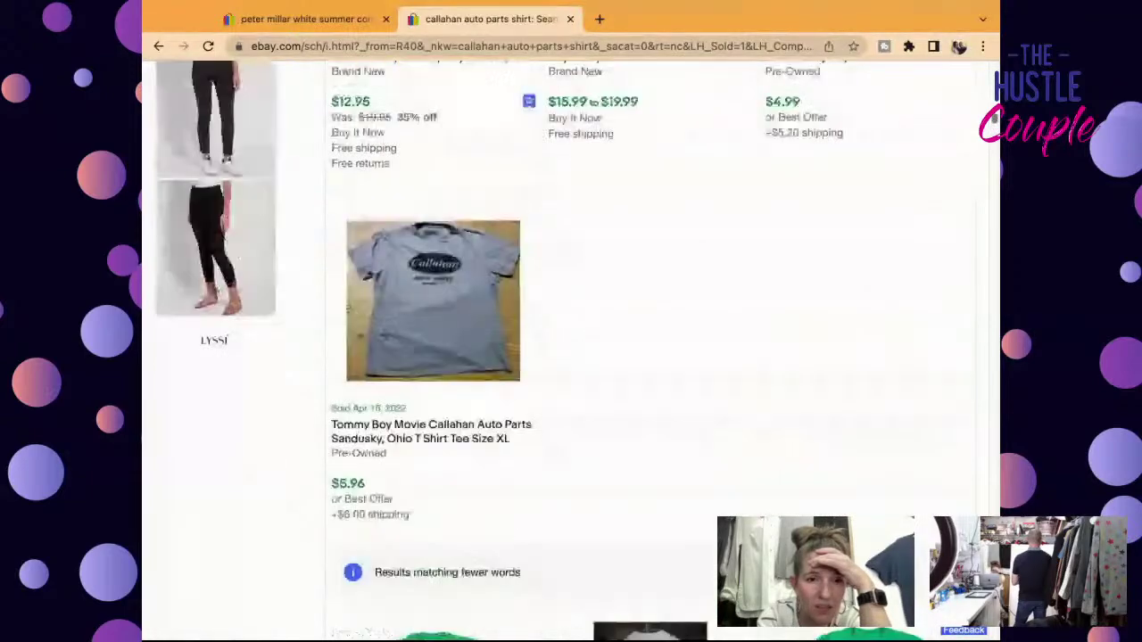
scroll(571, 357, up, 6)
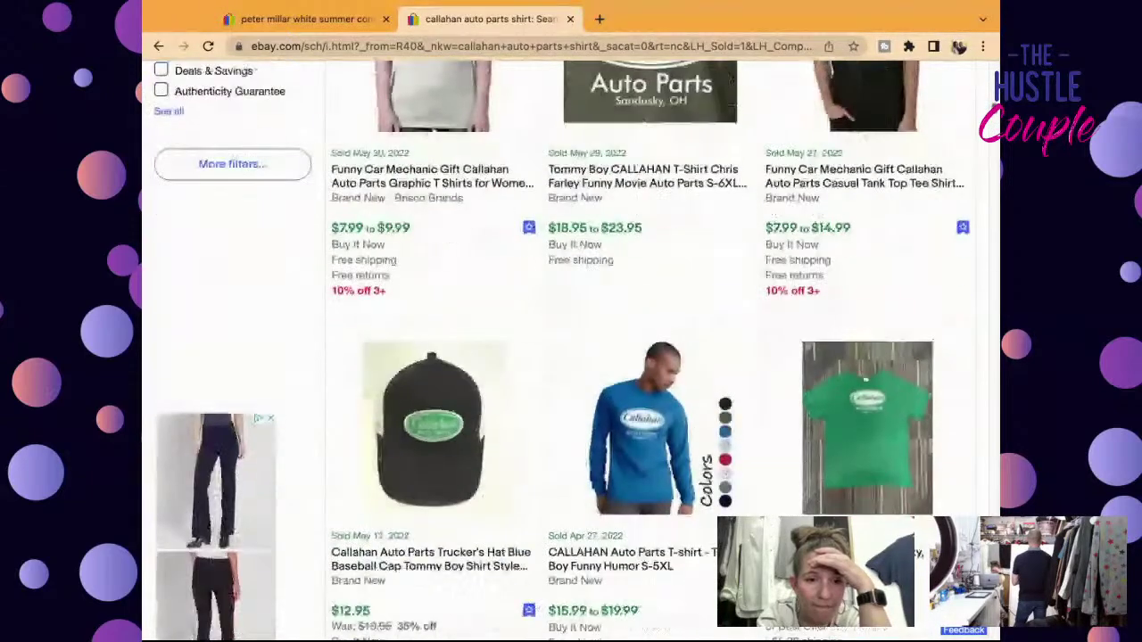
scroll(561, 349, down, 1)
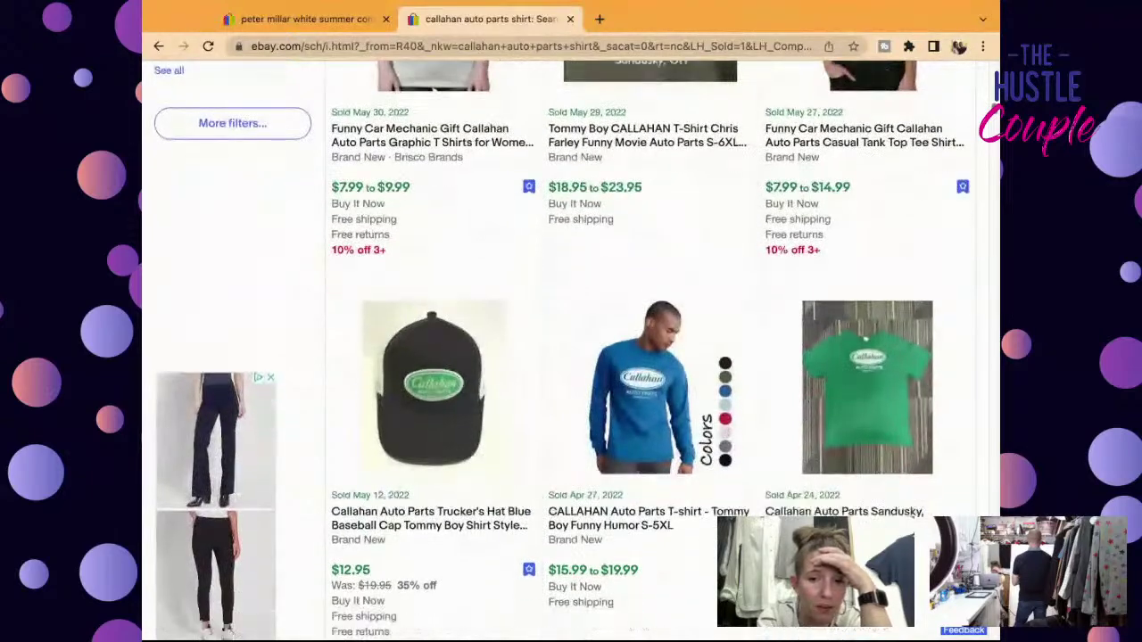
scroll(571, 357, up, 5)
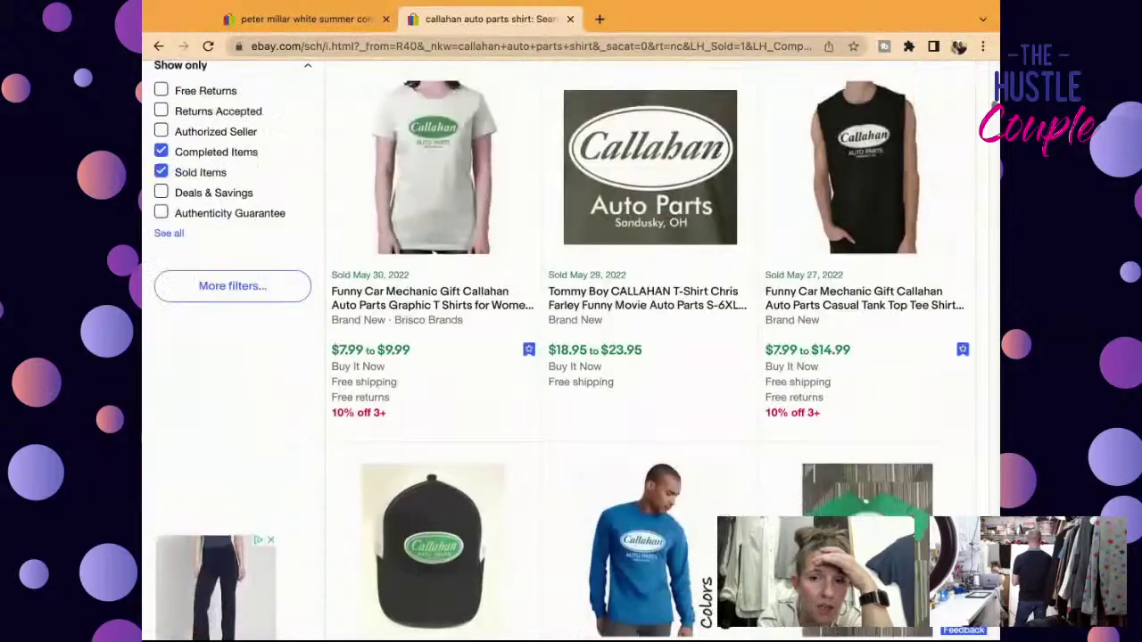
scroll(571, 357, up, 15)
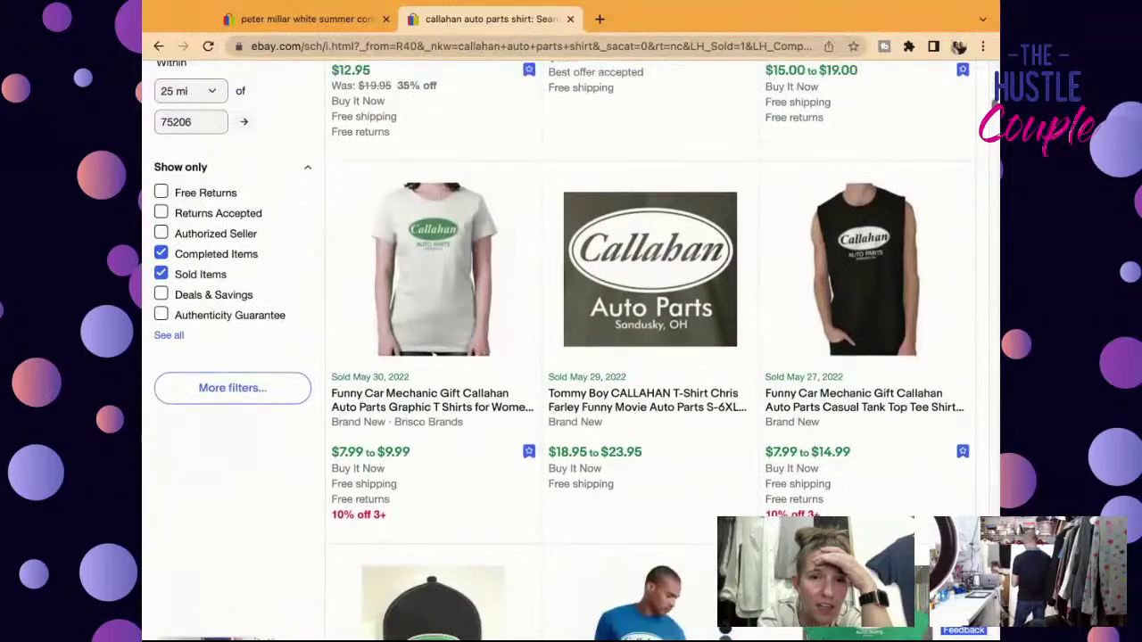
scroll(571, 357, up, 3)
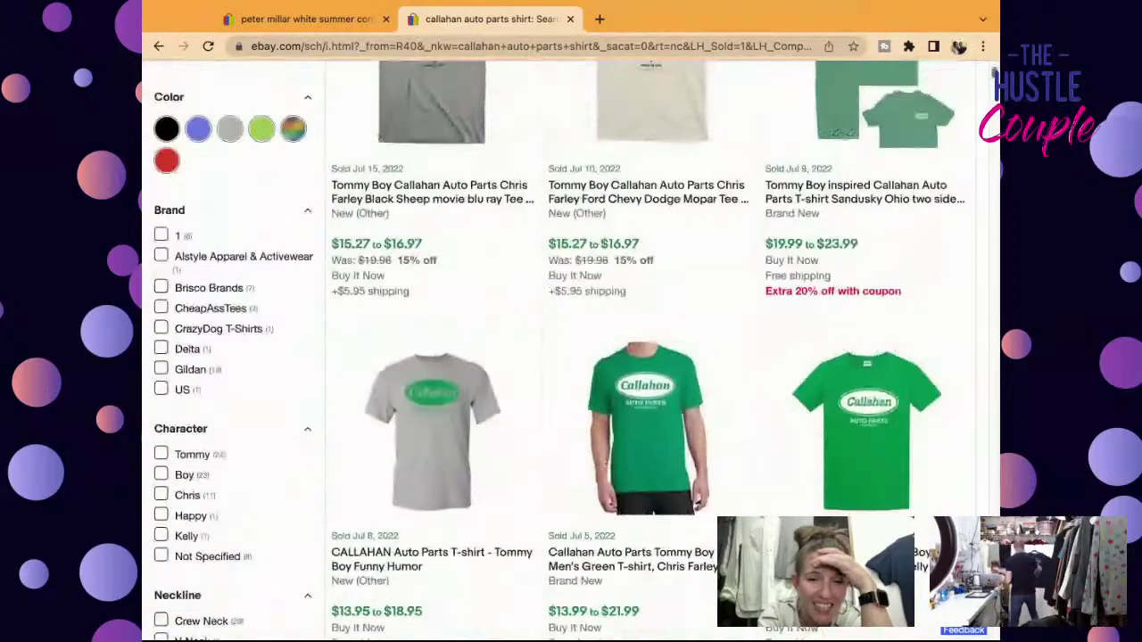
scroll(571, 357, up, 8)
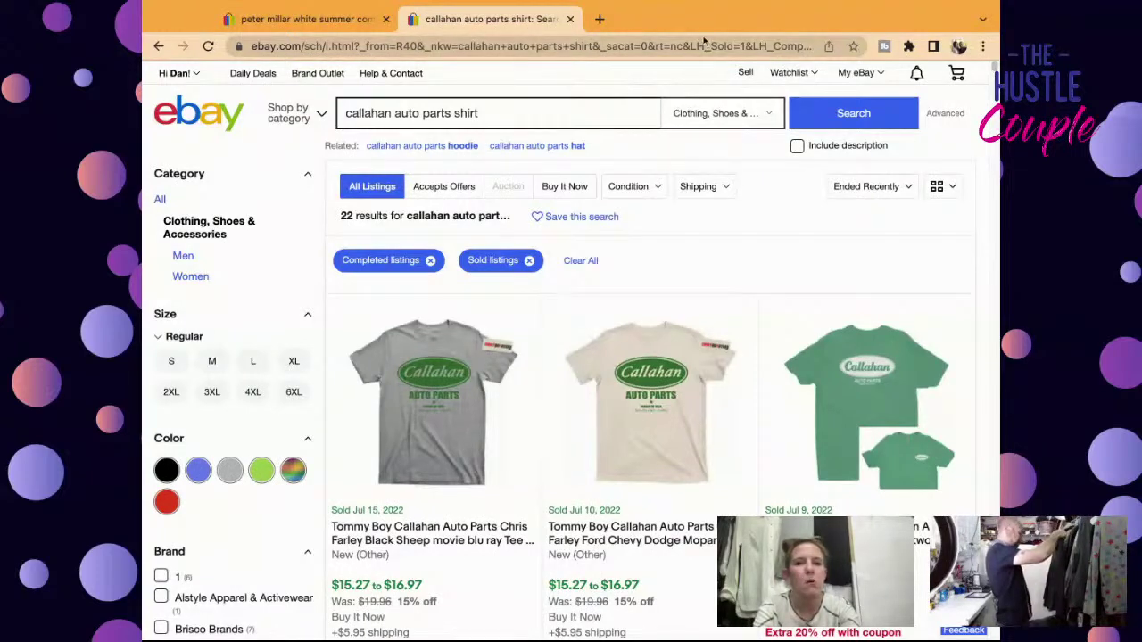
Step: Open the list of draft listings in the eBay Seller Hub
mouse_move(857, 72)
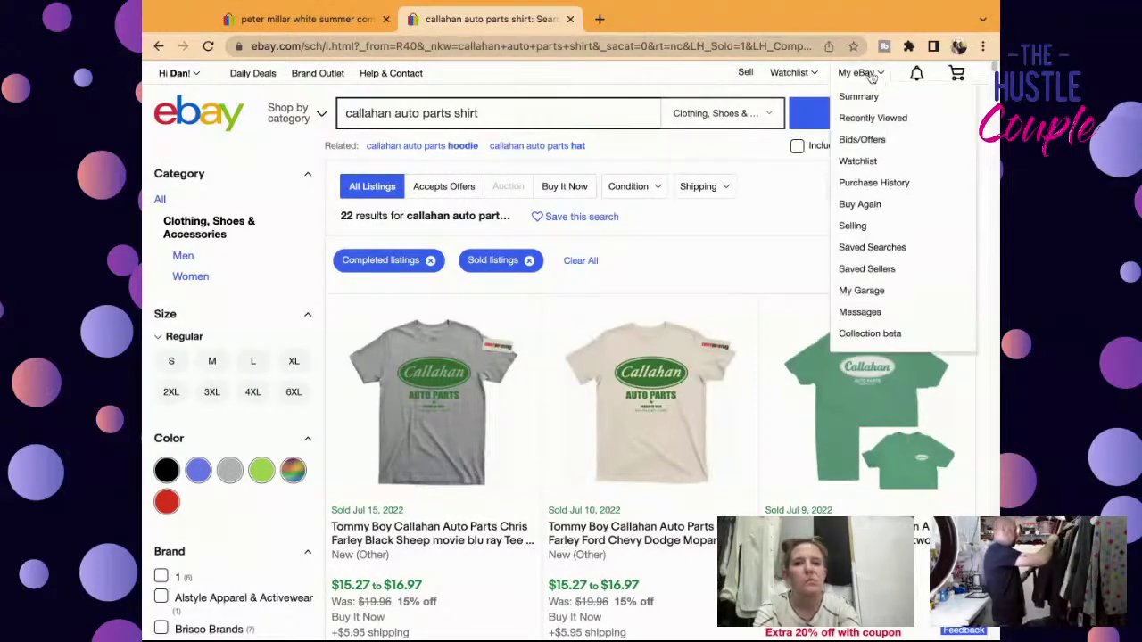
click(852, 227)
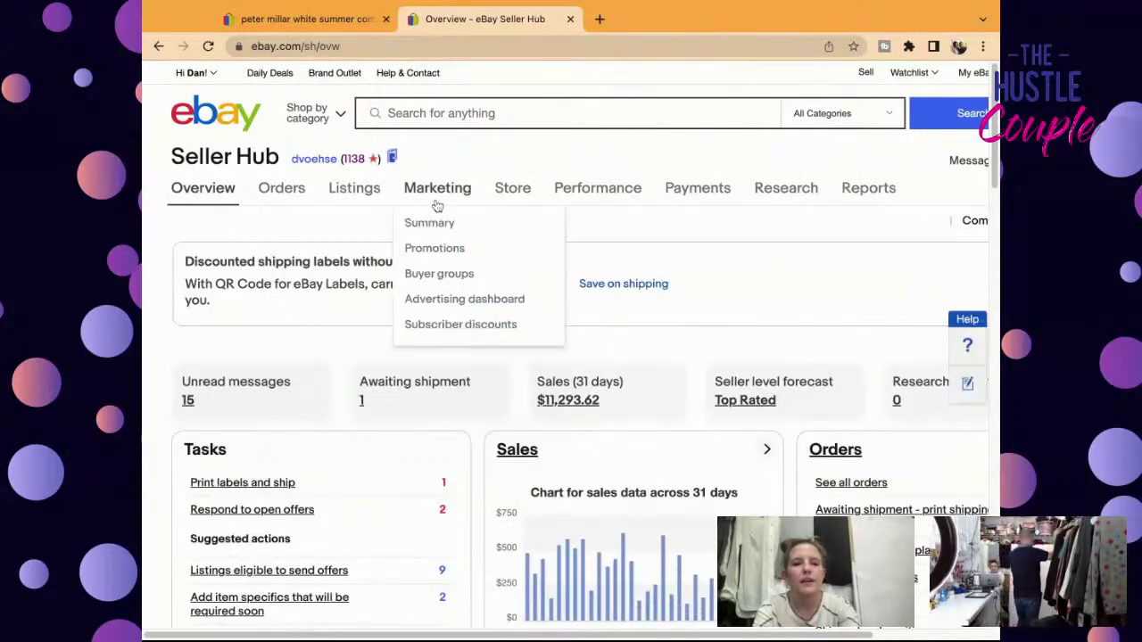
mouse_move(356, 187)
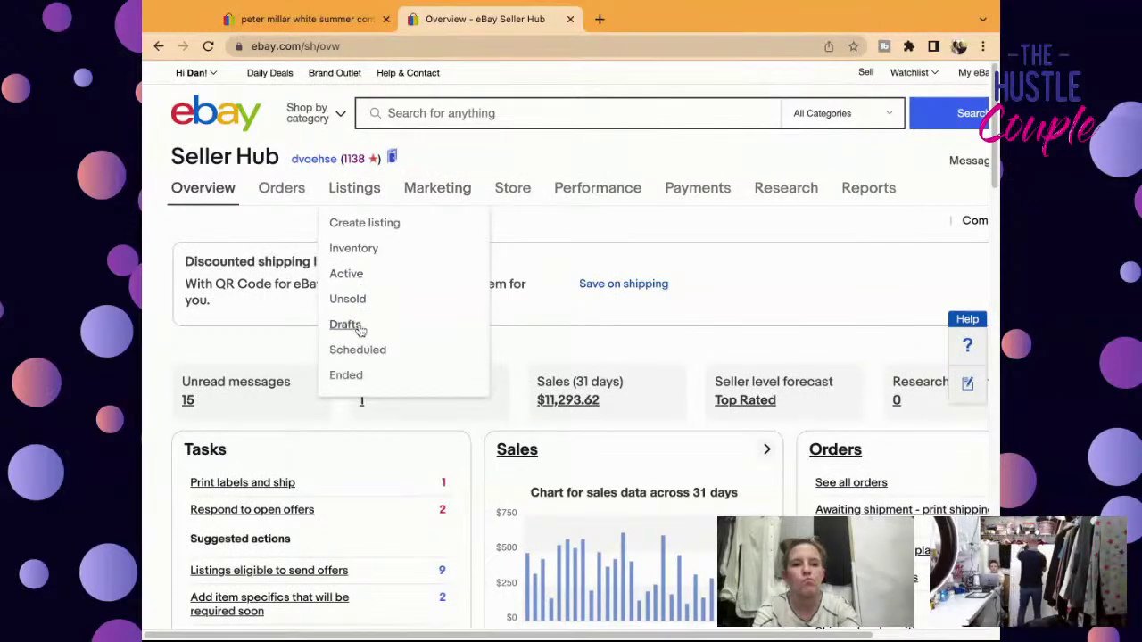
click(357, 327)
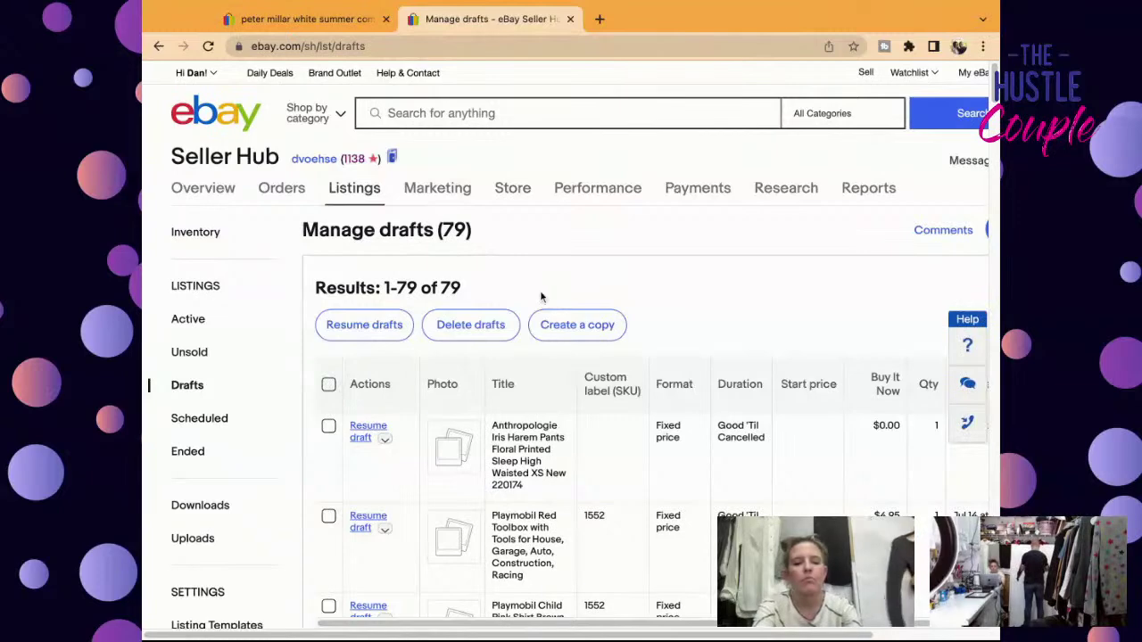
Step: Find "free people" on the drafts page and go through the matching draft titles
key(super+g)
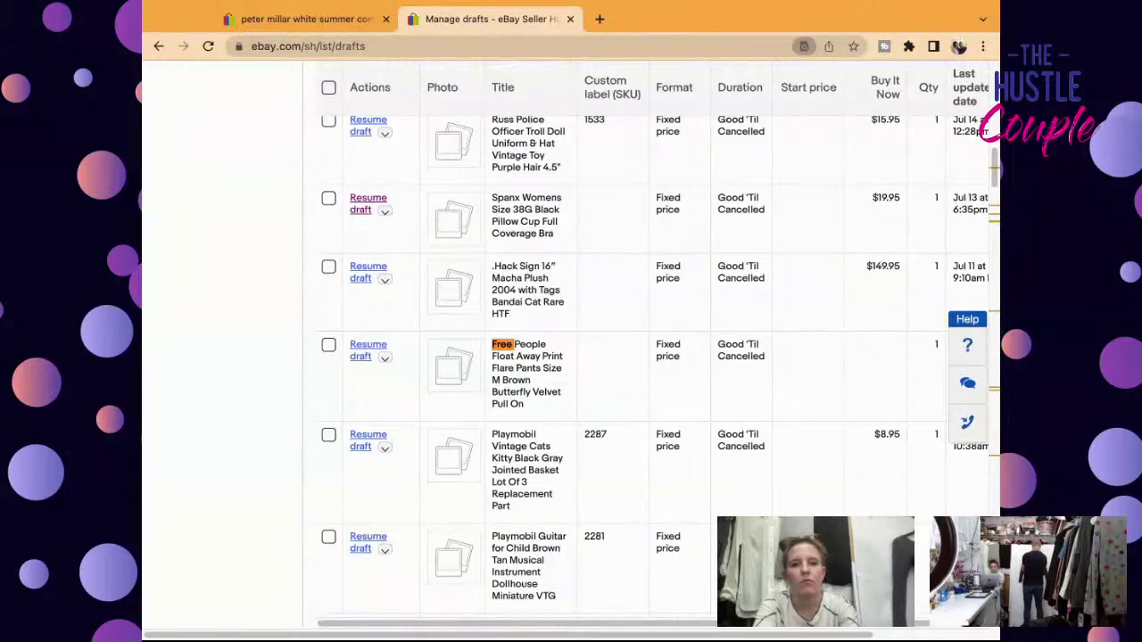
text(peop)
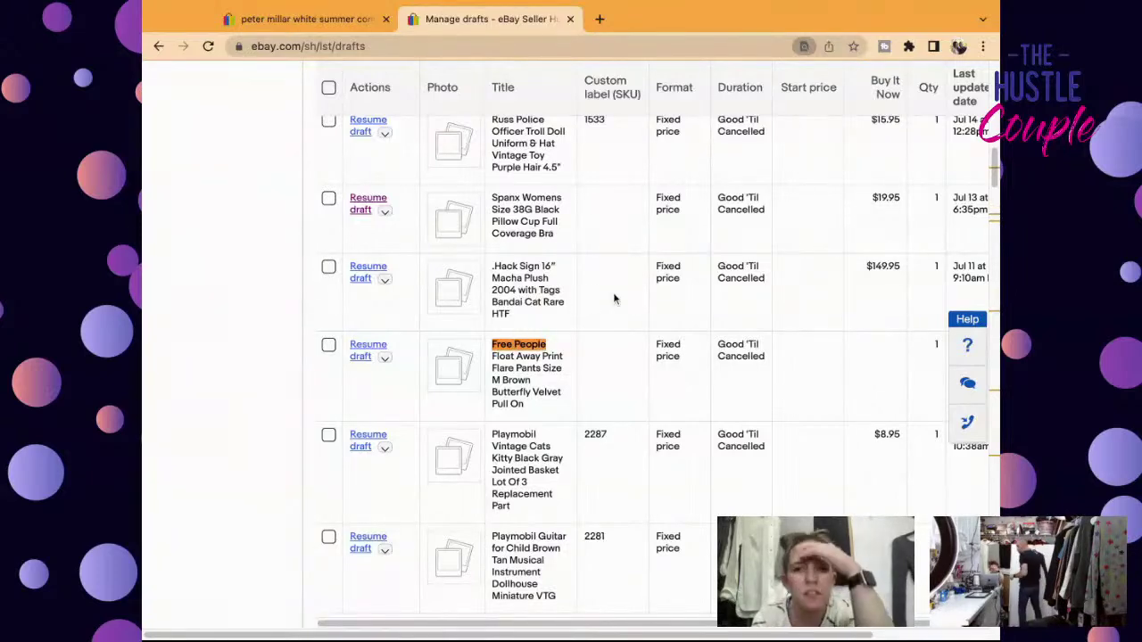
key(Return)
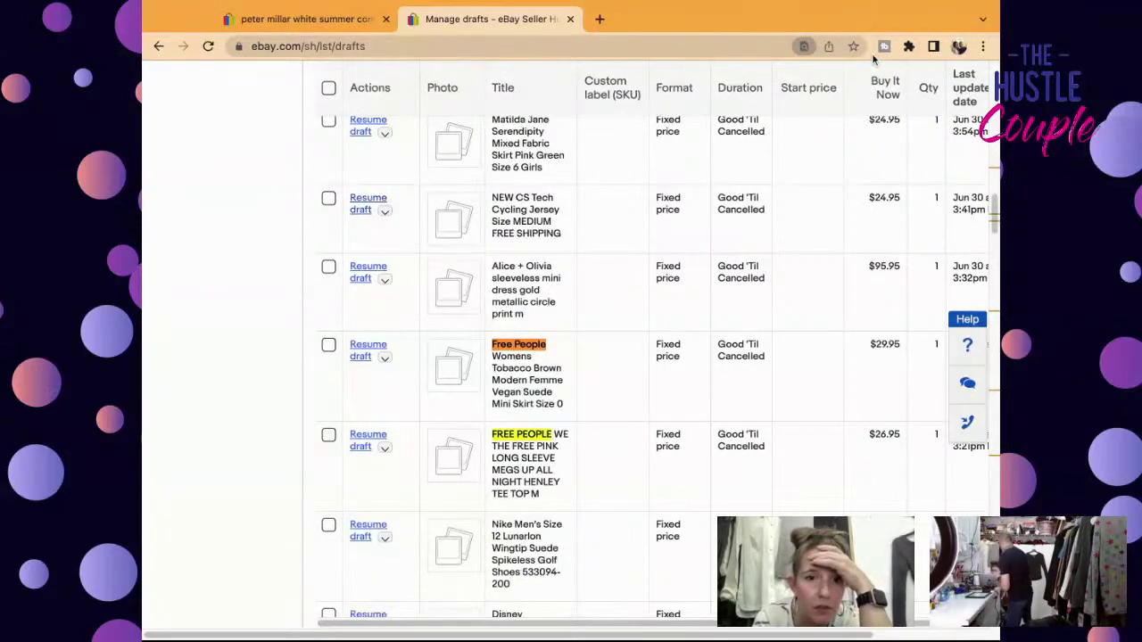
key(shift+Return)
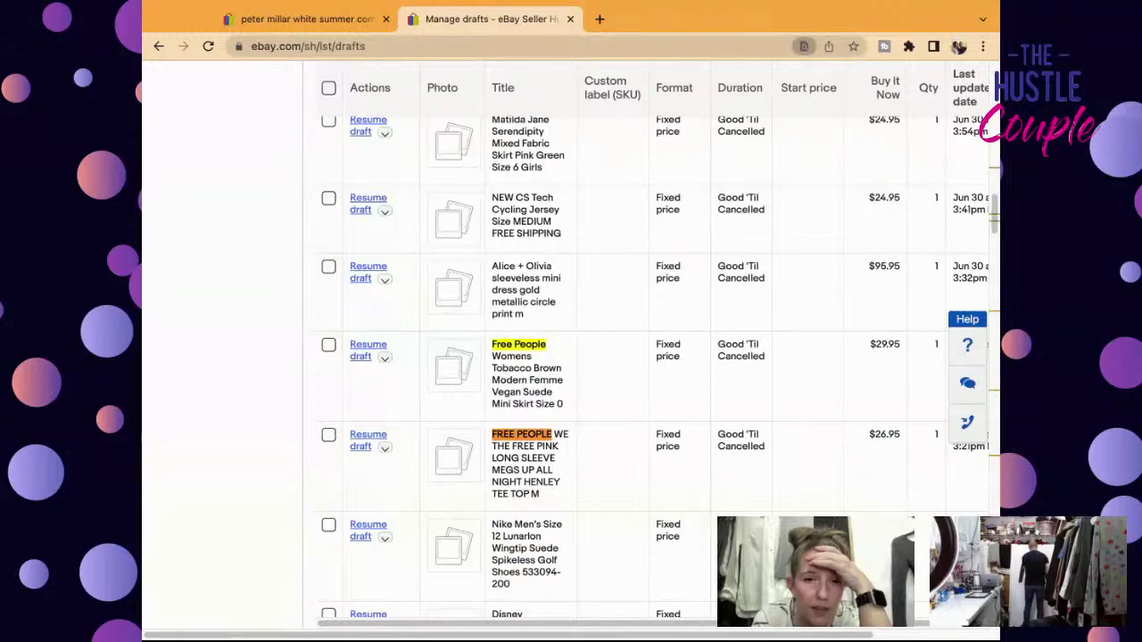
key(Return)
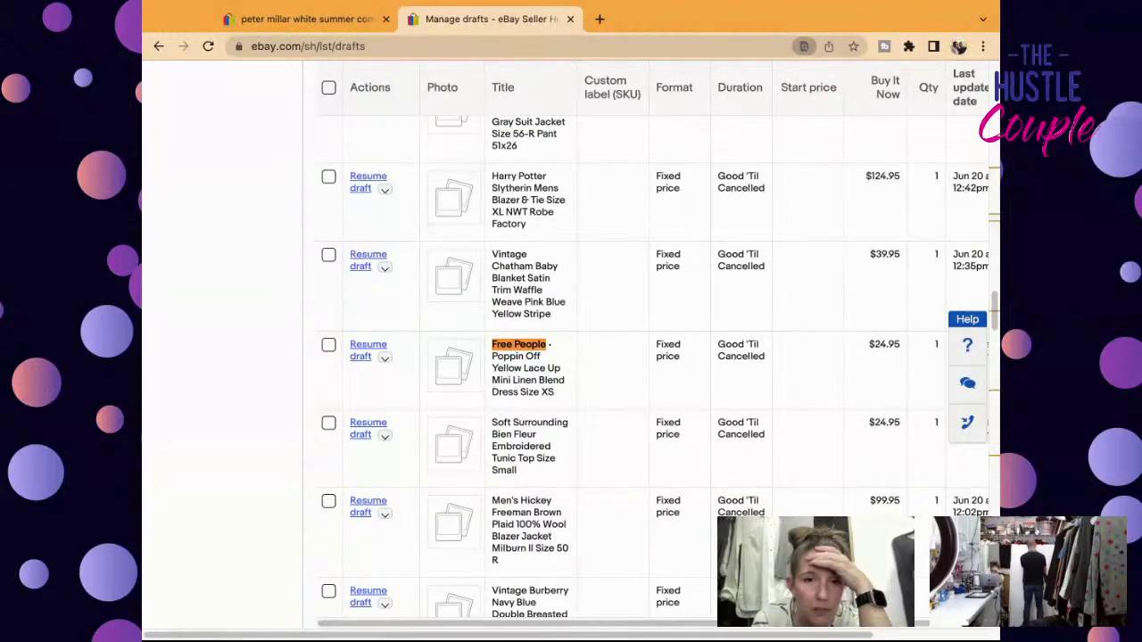
key(Return)
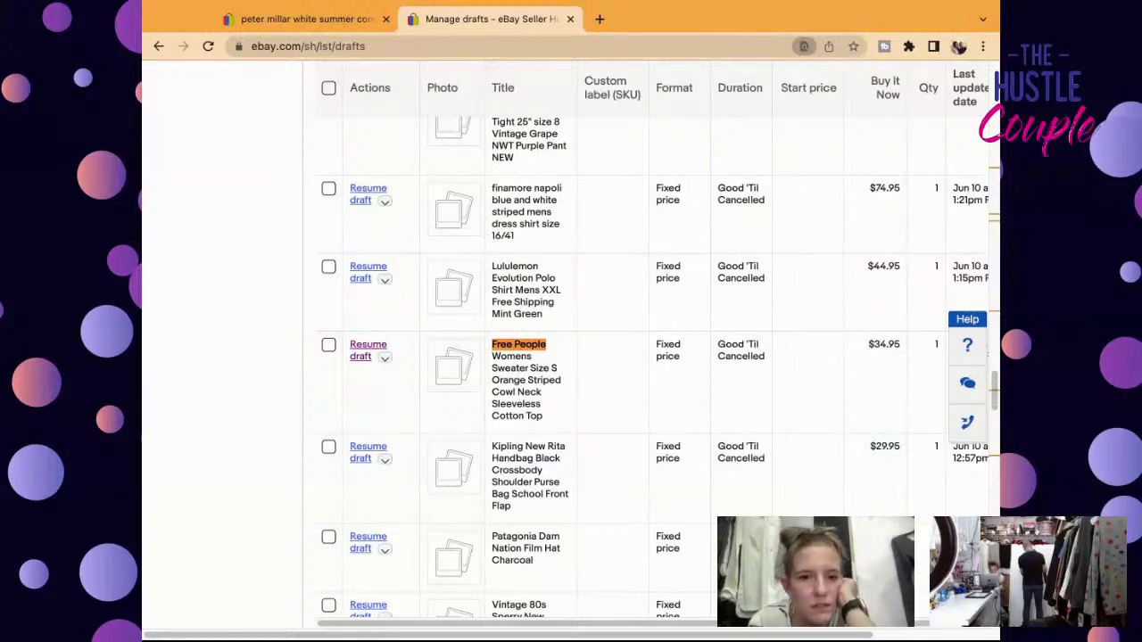
key(Return)
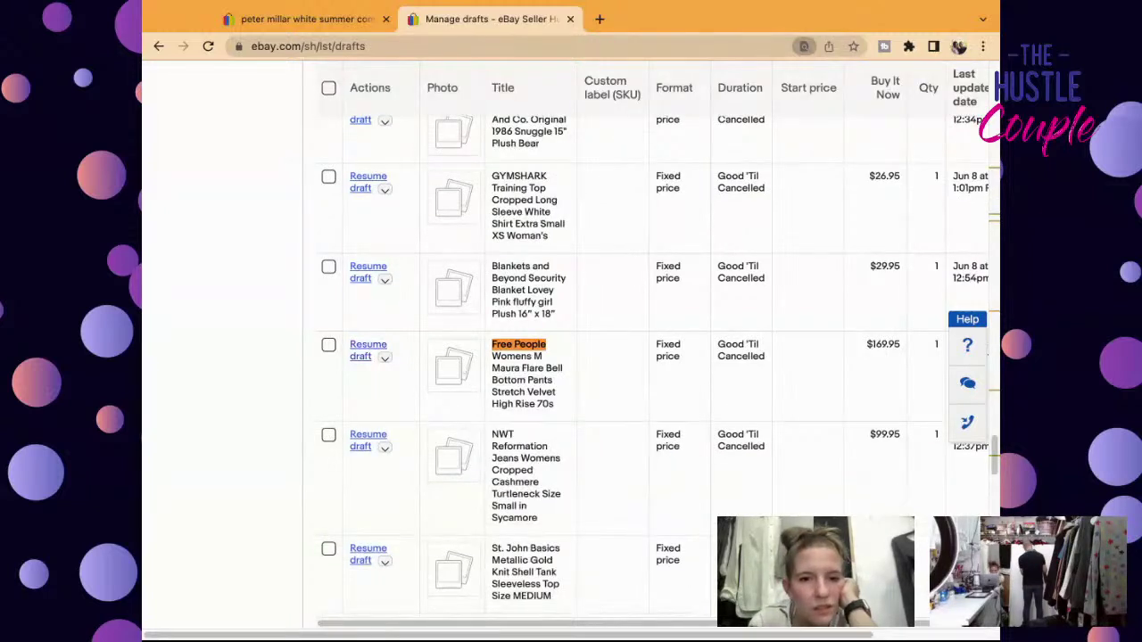
key(Return)
key(Return)
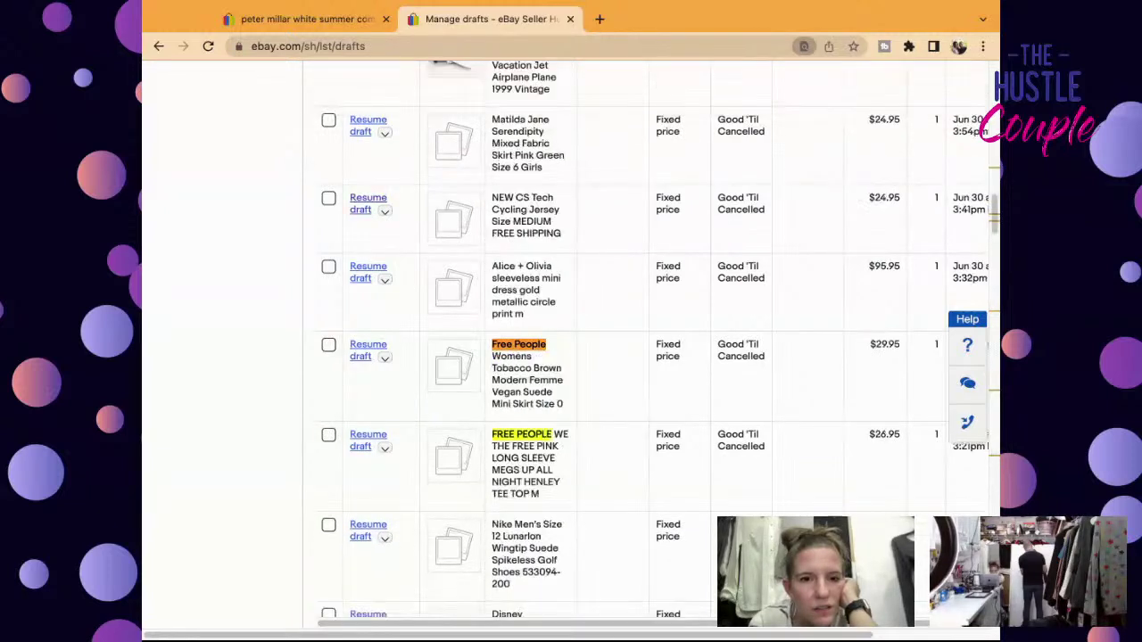
Step: Reload the drafts page and search eBay for "intimately free people lace shirt ringer v neck"
click(571, 46)
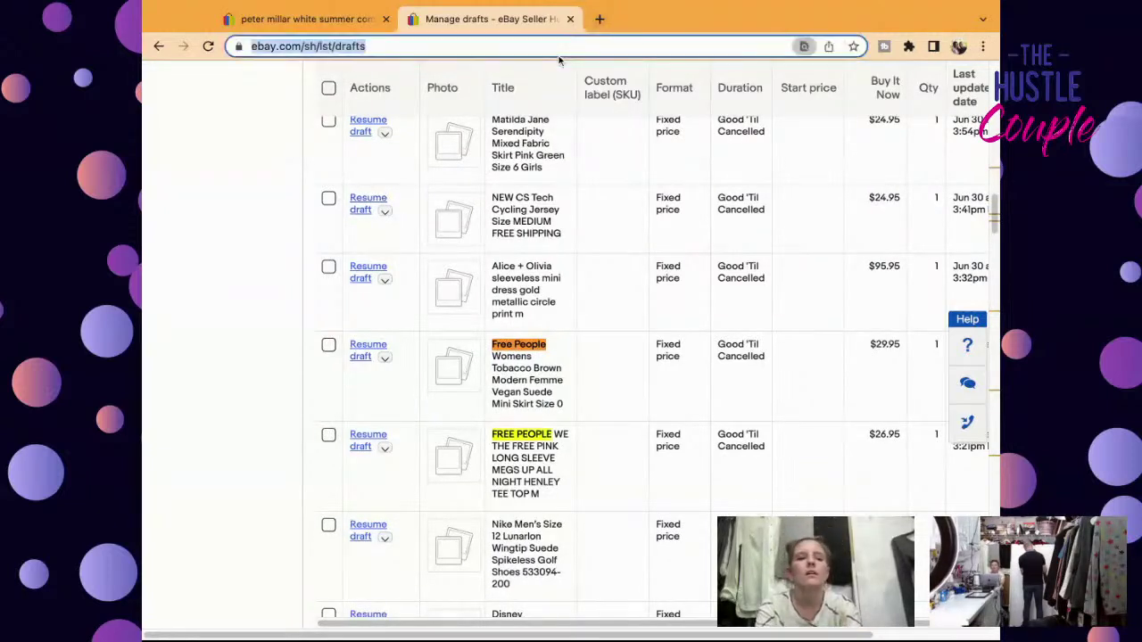
key(Return)
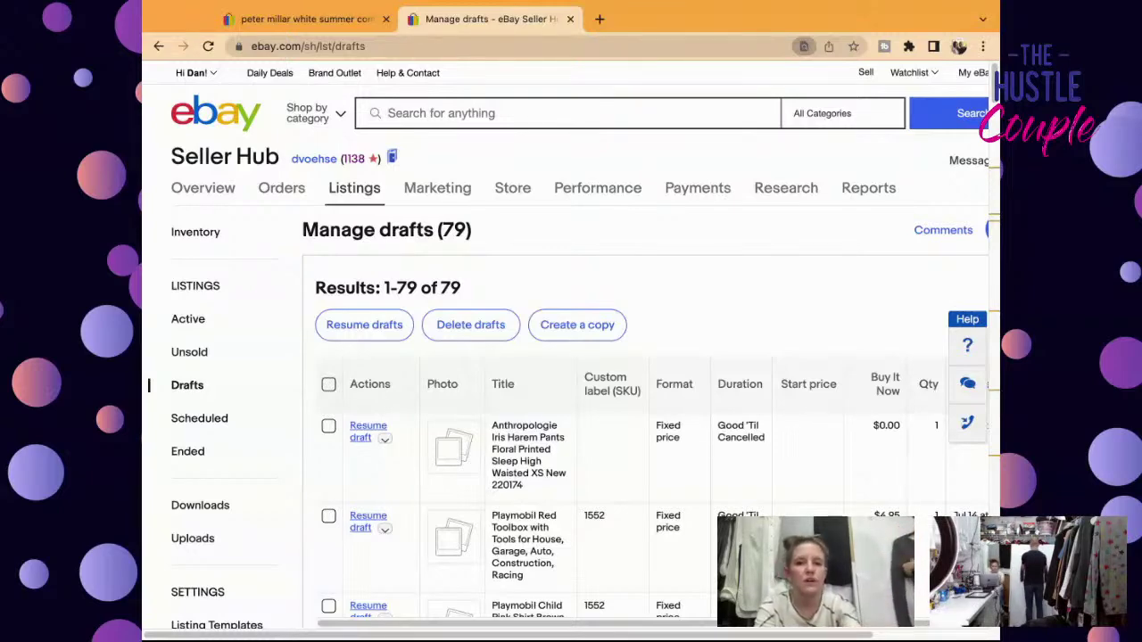
click(719, 121)
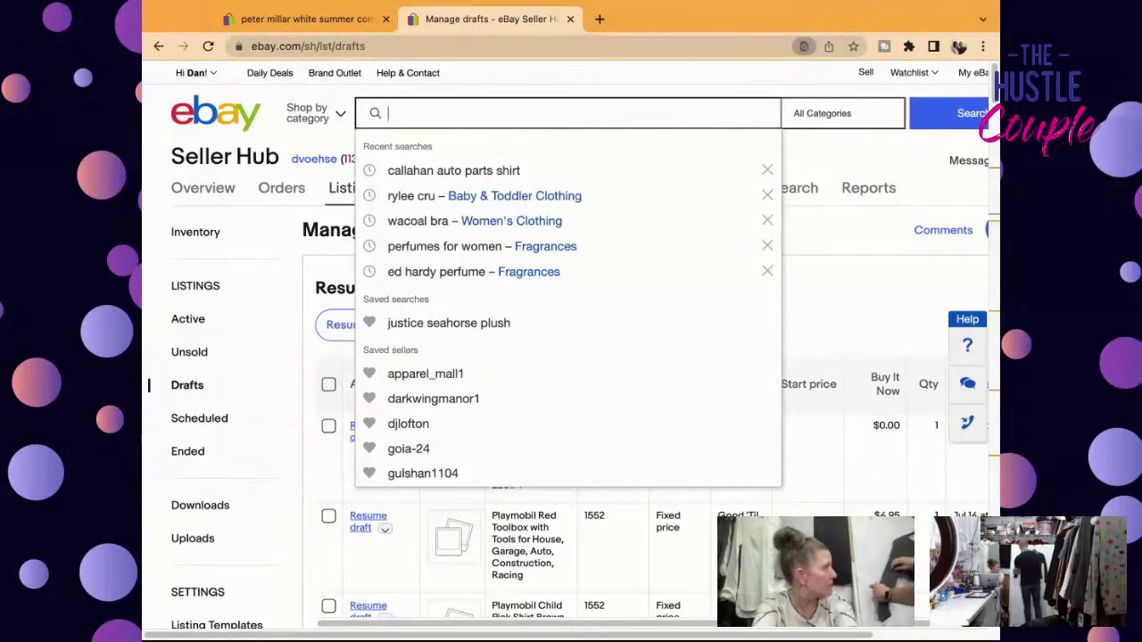
text(fr)
key(BackSpace)
key(BackSpace)
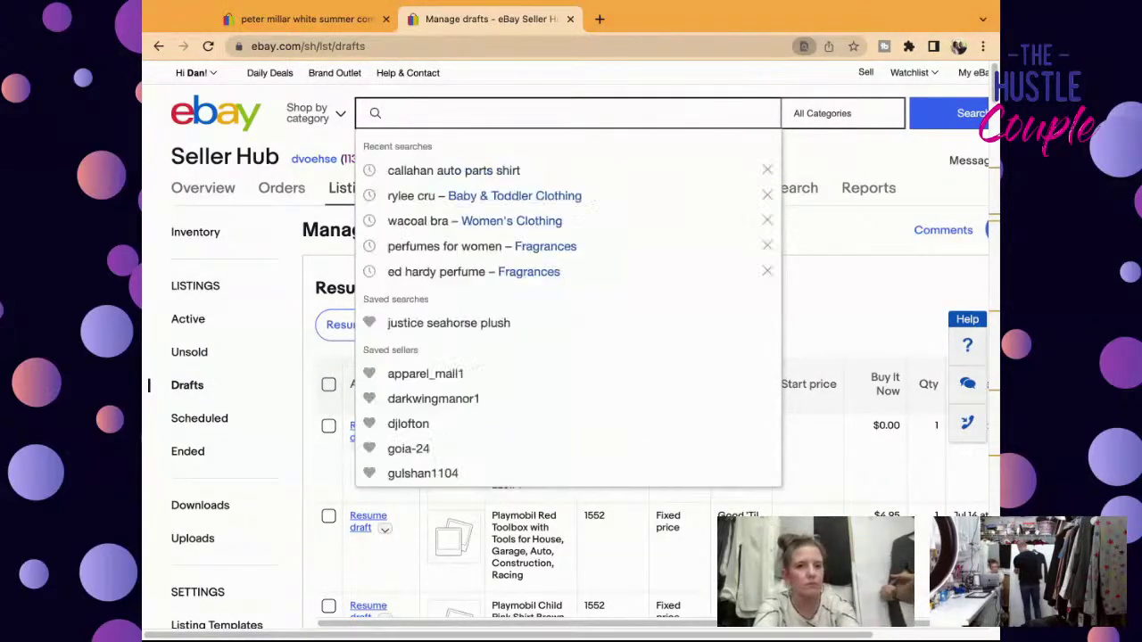
text(intimately)
key(BackSpace)
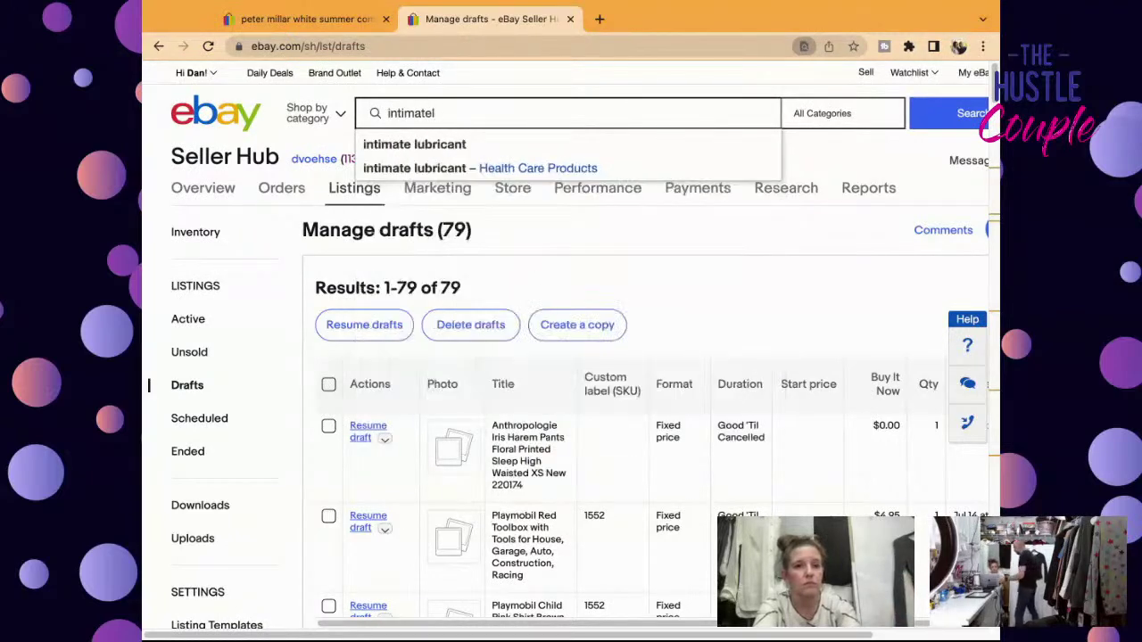
text(y free)
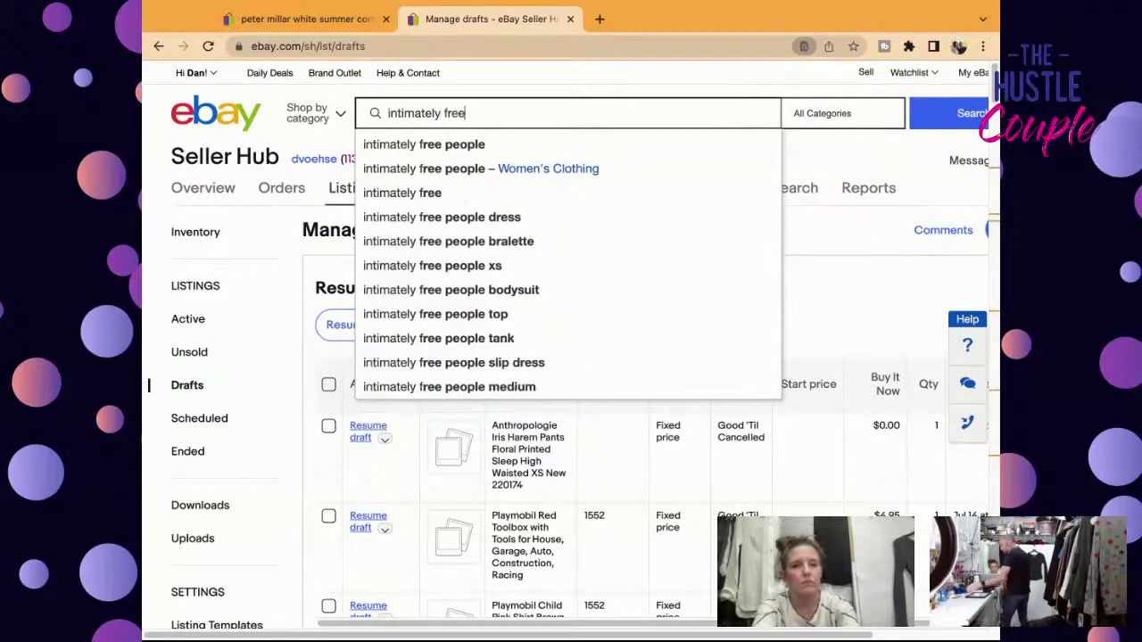
text( people lace )
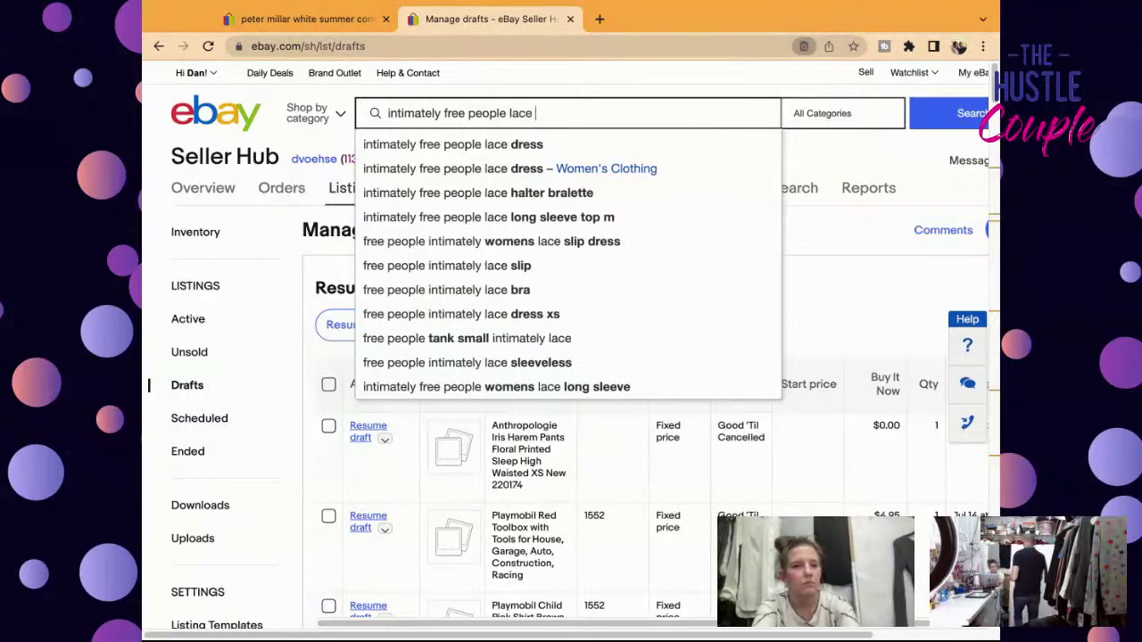
text(shirt with)
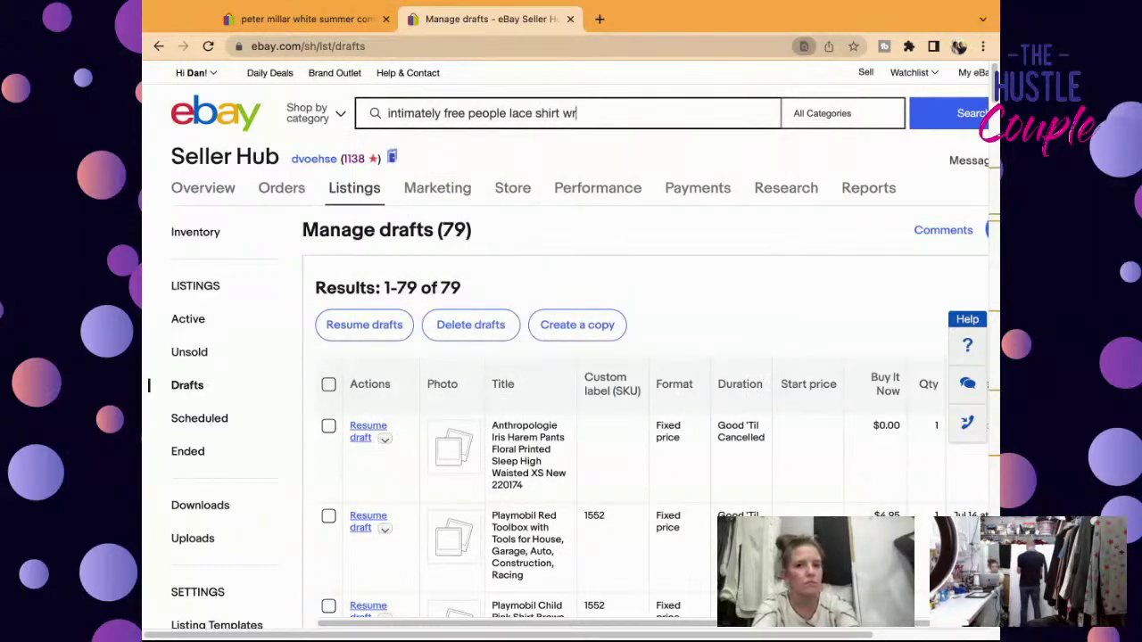
text(inger v n)
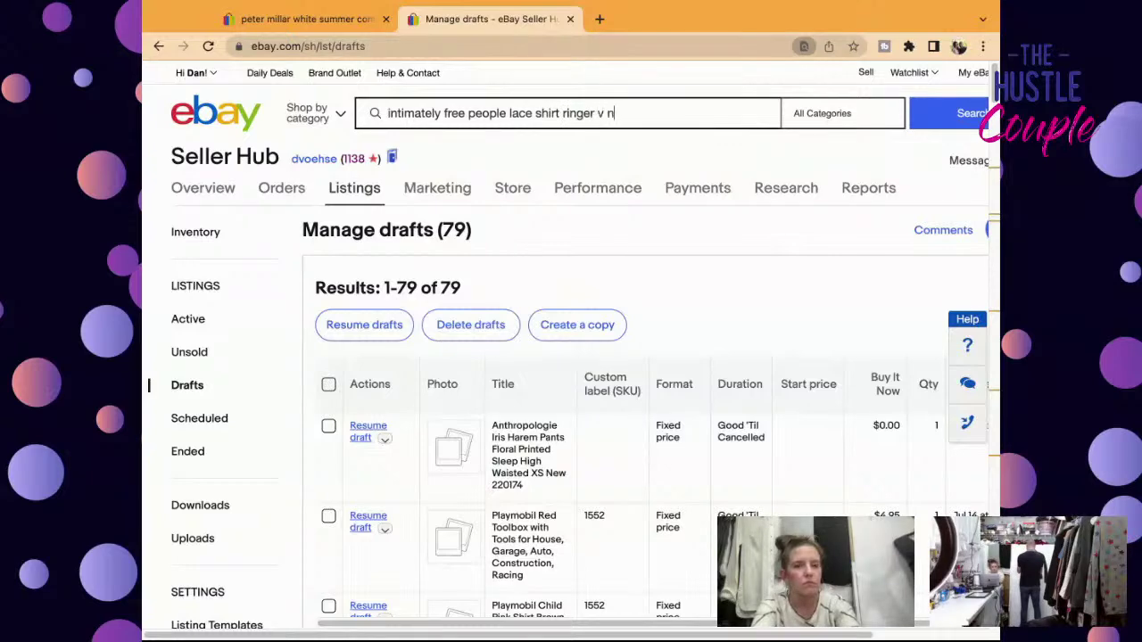
text(eck)
key(Return)
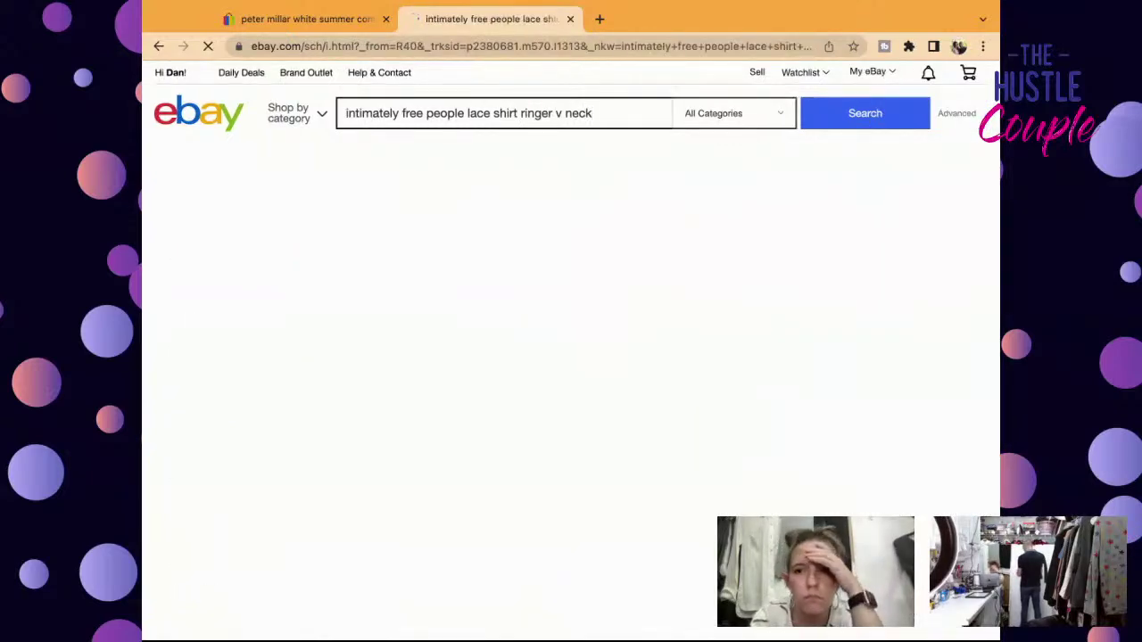
Step: Go through the active Intimately Free People listings for a matching lace V-neck shirt and asking prices, returning to the start of the results
scroll(690, 417, down, 2)
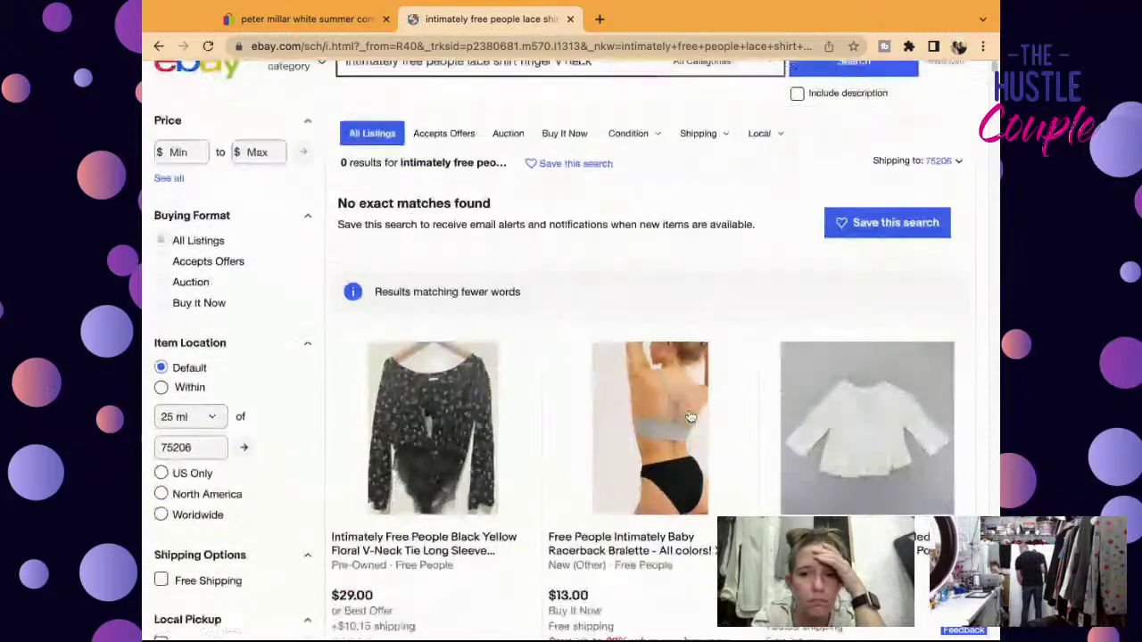
scroll(690, 417, down, 10)
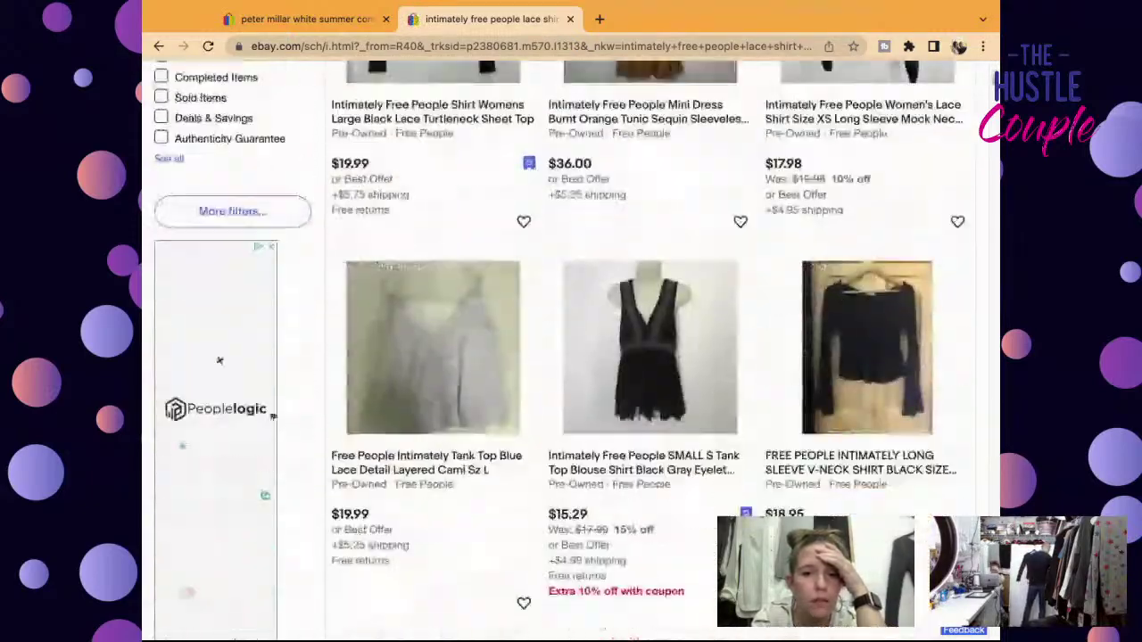
scroll(638, 357, down, 5)
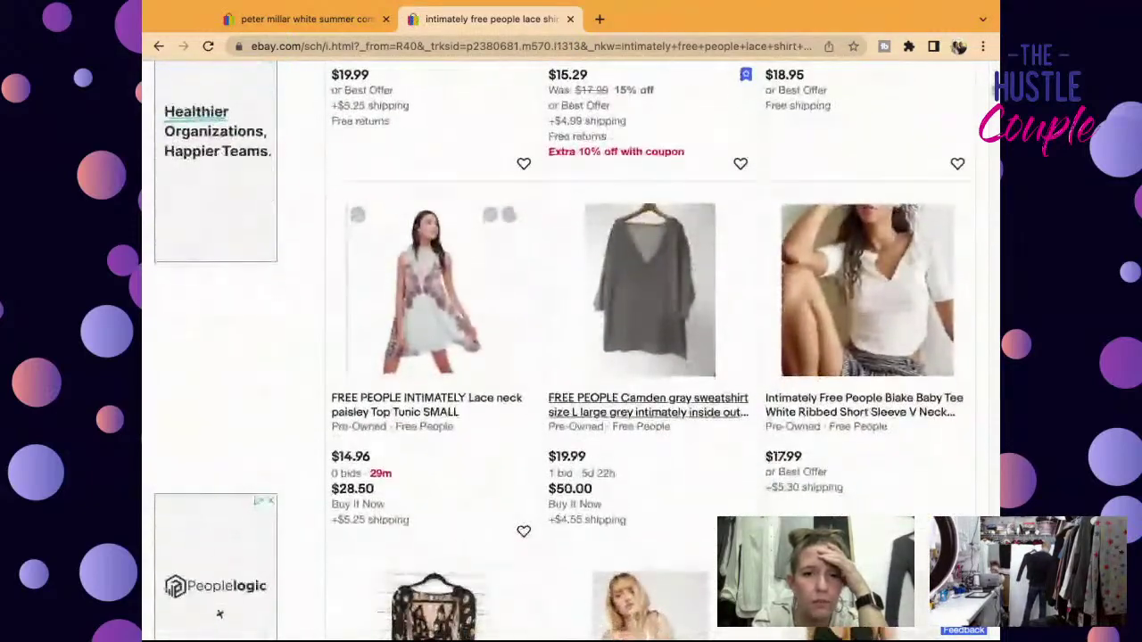
scroll(638, 357, down, 7)
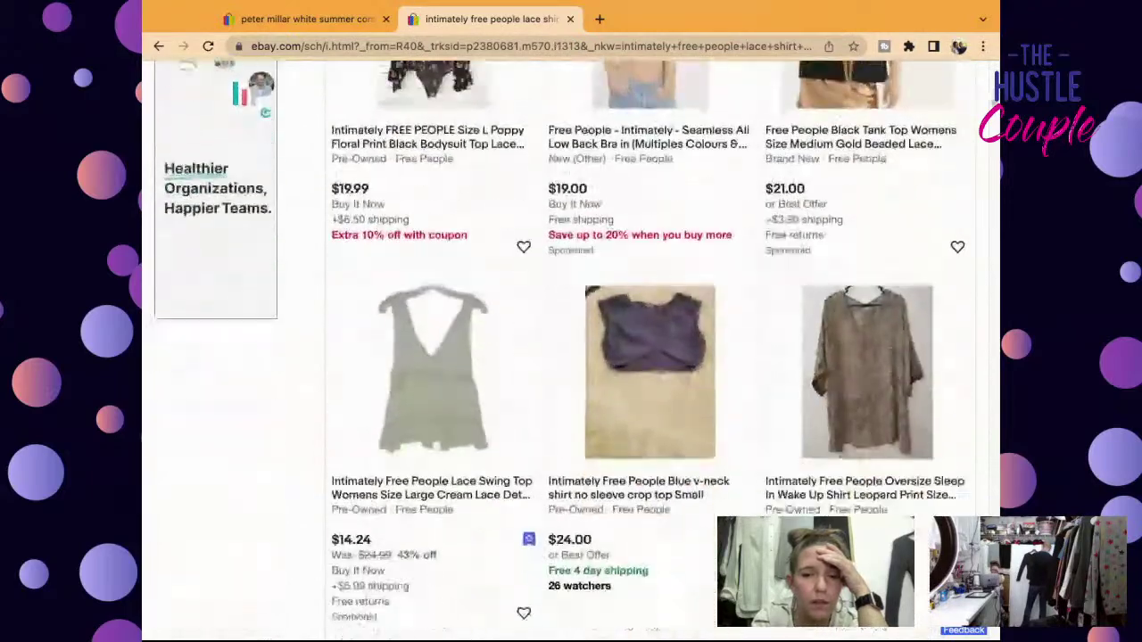
scroll(638, 357, down, 7)
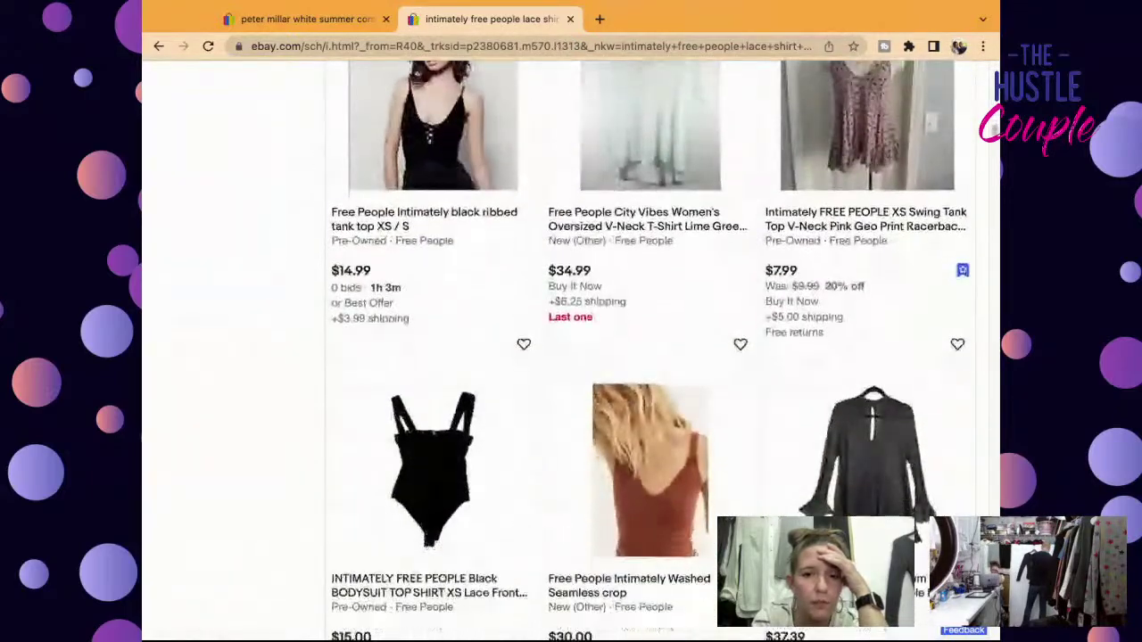
scroll(638, 356, down, 7)
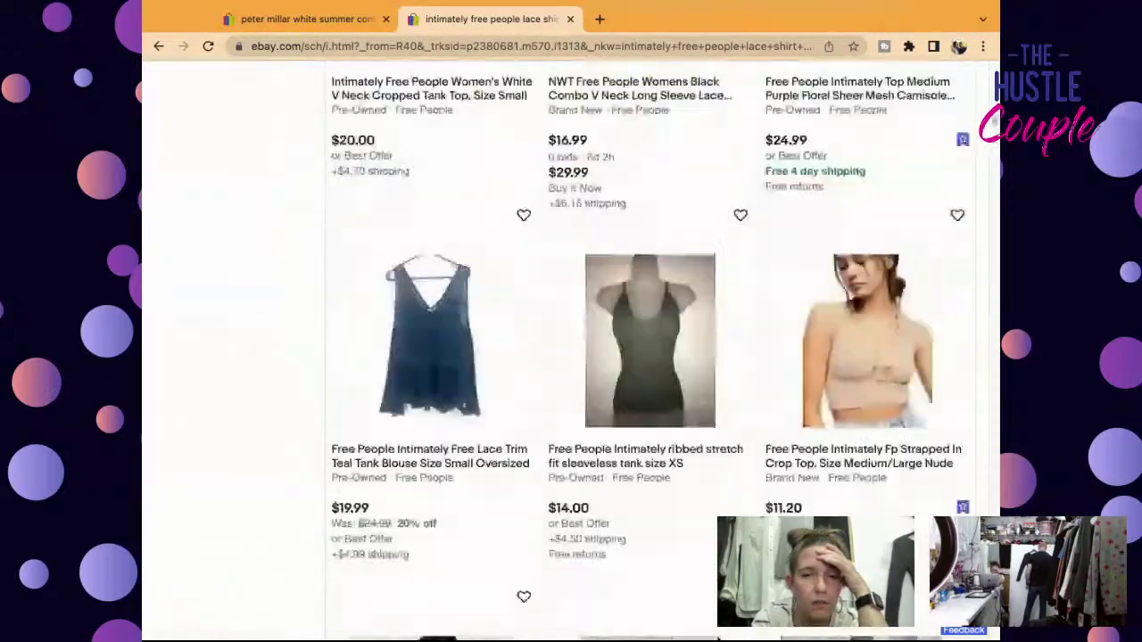
scroll(638, 357, up, 2)
scroll(638, 357, up, 1)
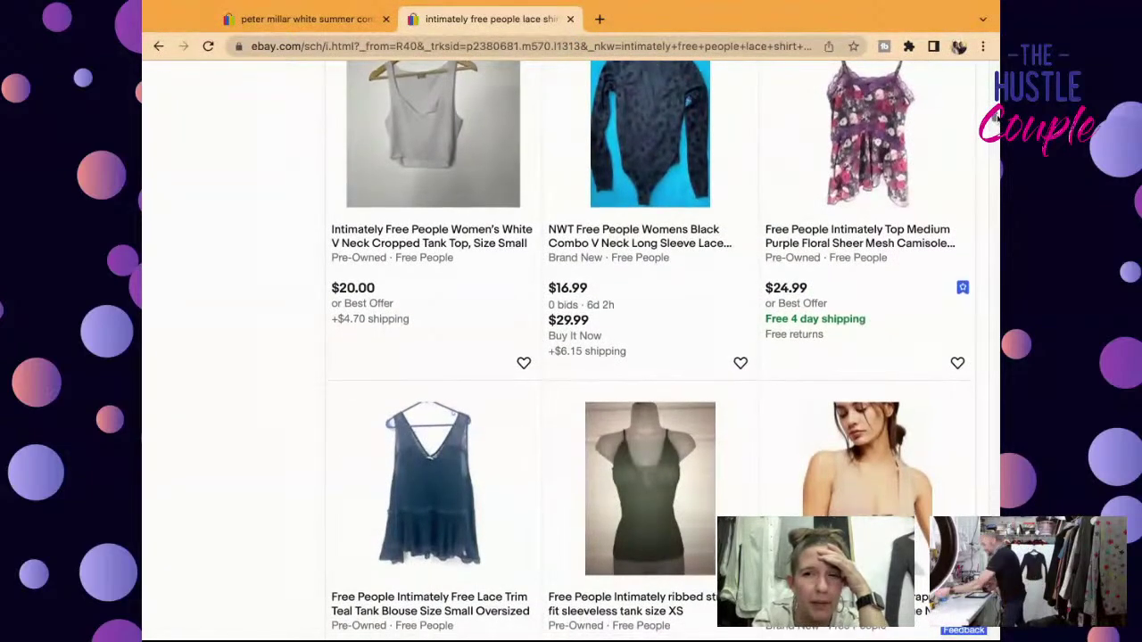
drag(993, 116, 993, 73)
scroll(993, 73, up, 3)
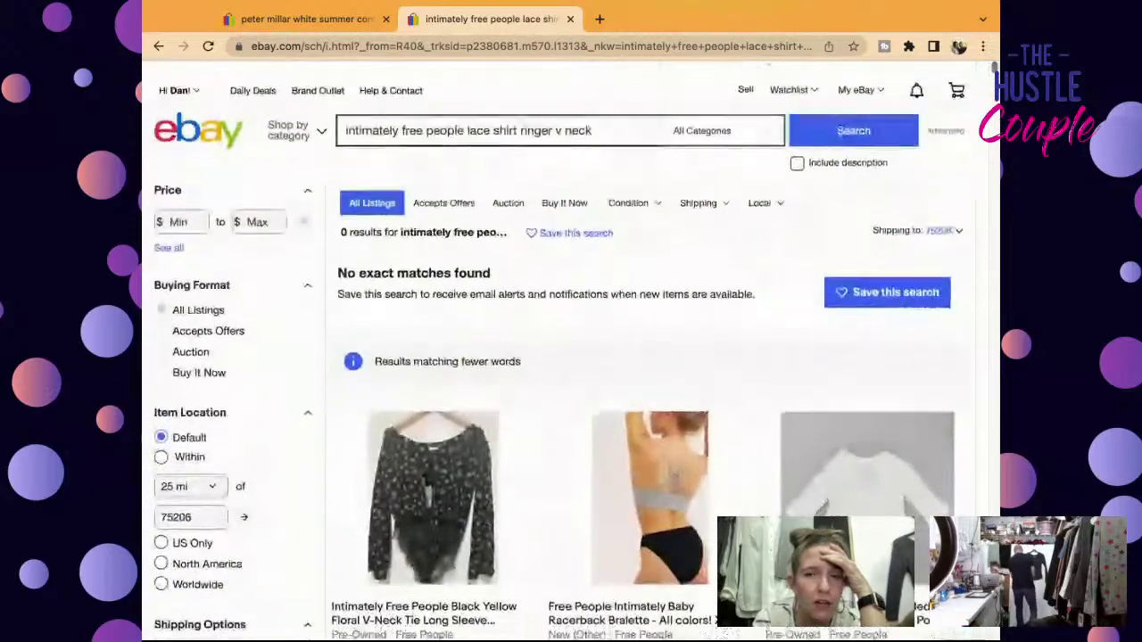
Step: Limit the results to sold items and review the sold Intimately Free People tops and their prices
scroll(993, 76, down, 5)
scroll(993, 76, down, 3)
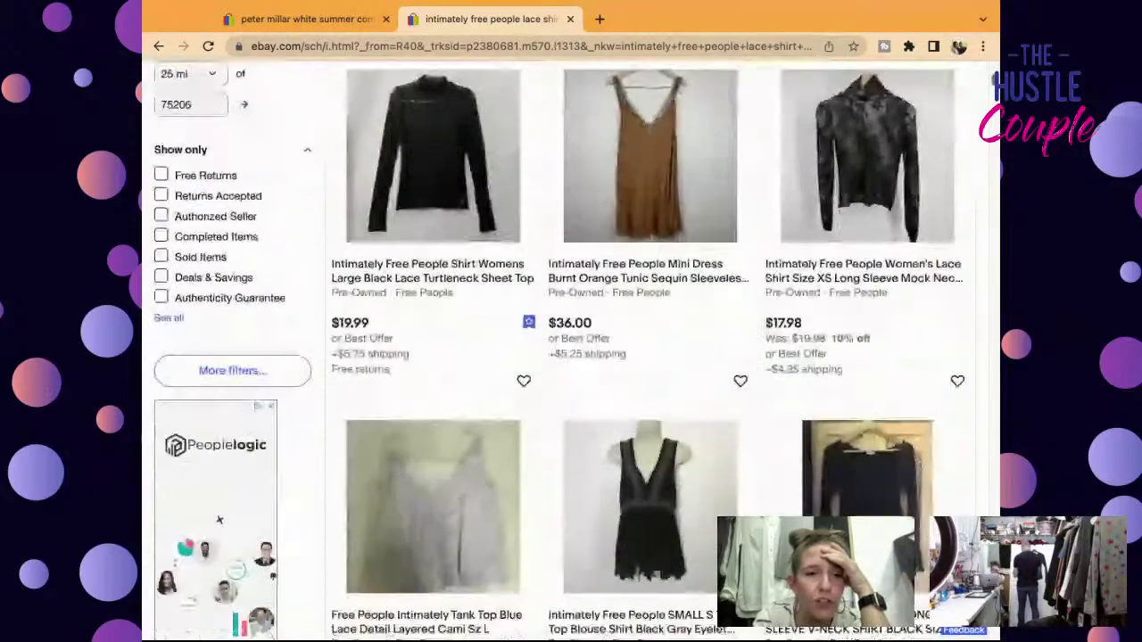
click(160, 257)
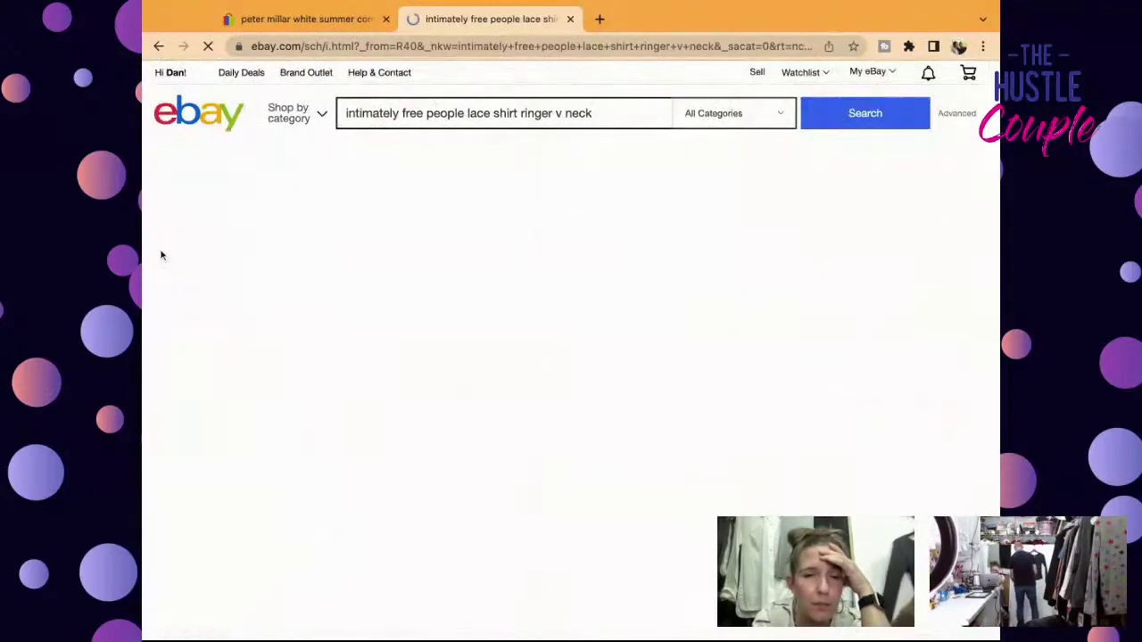
scroll(657, 200, down, 8)
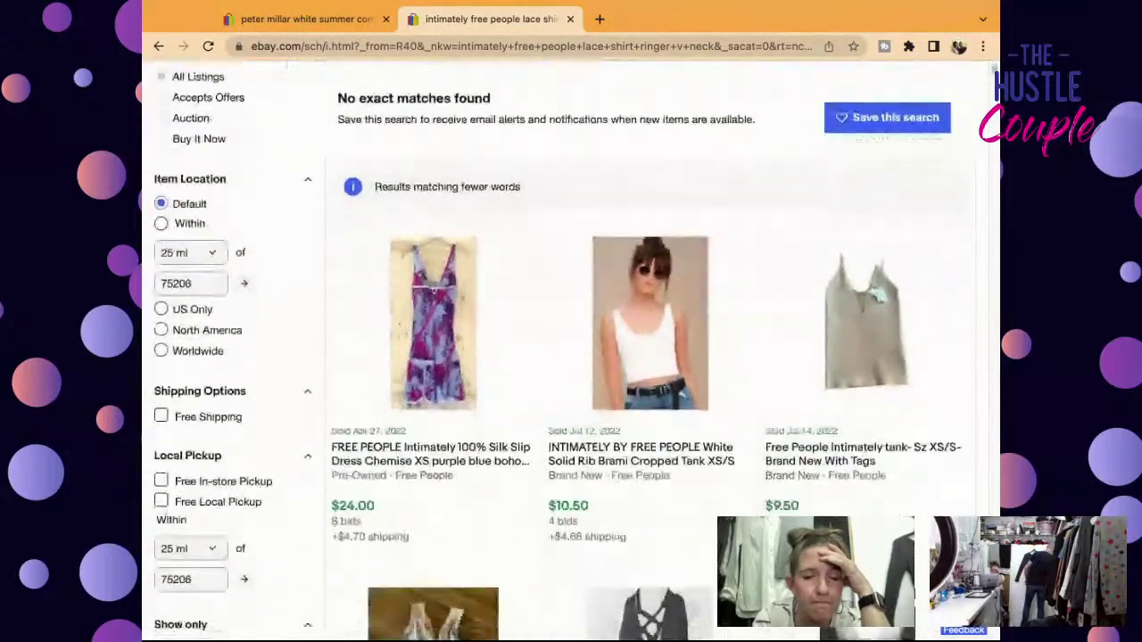
scroll(657, 200, down, 4)
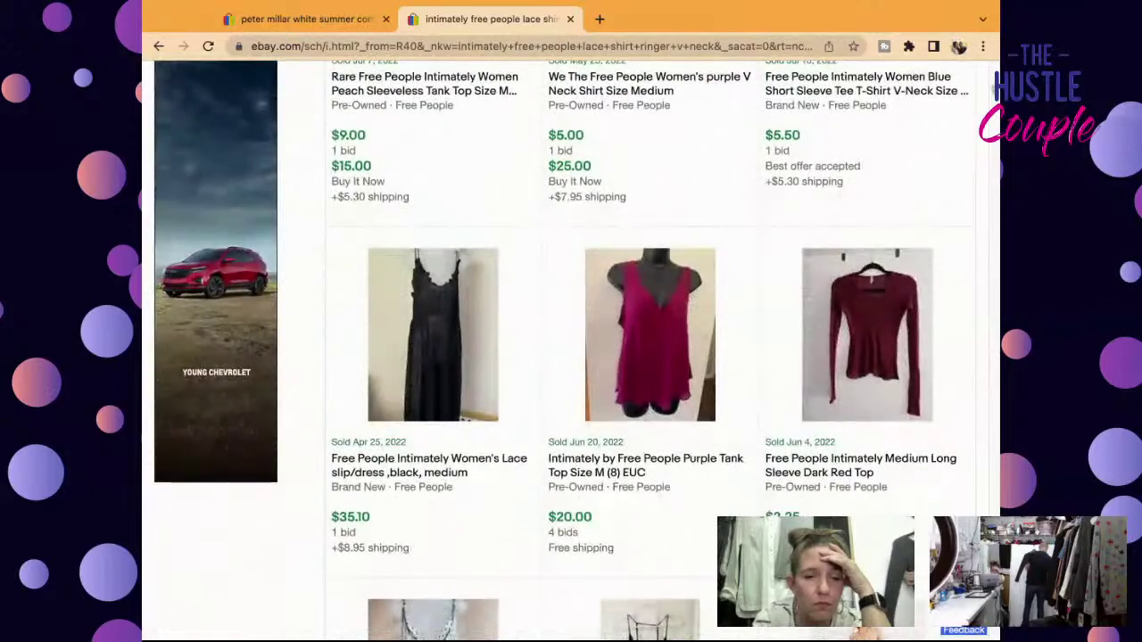
scroll(657, 199, down, 3)
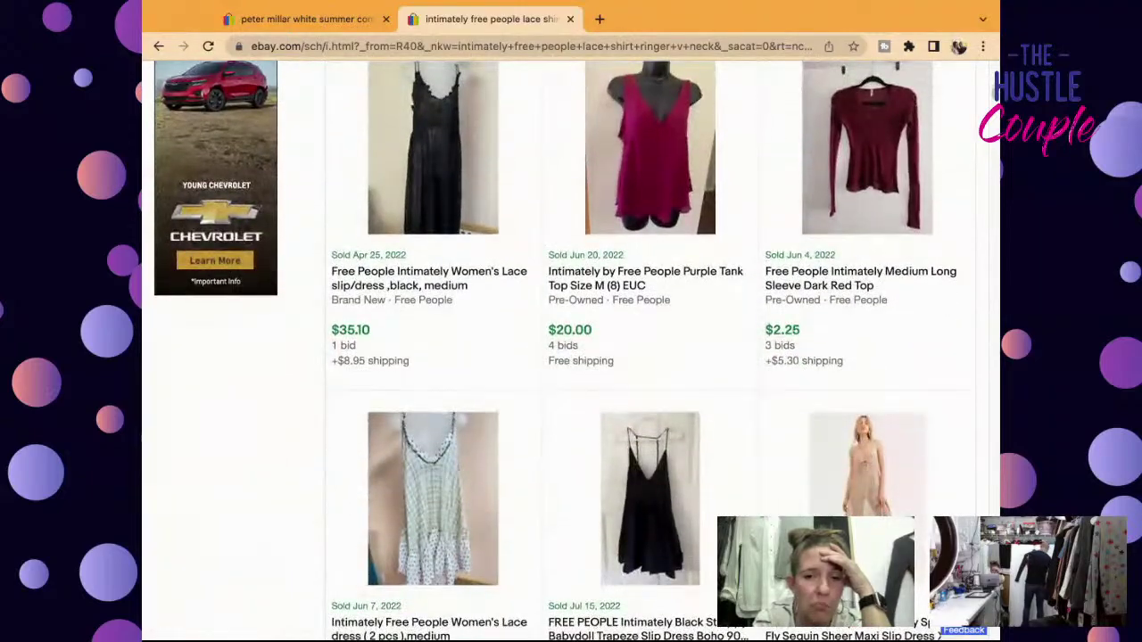
scroll(656, 200, down, 3)
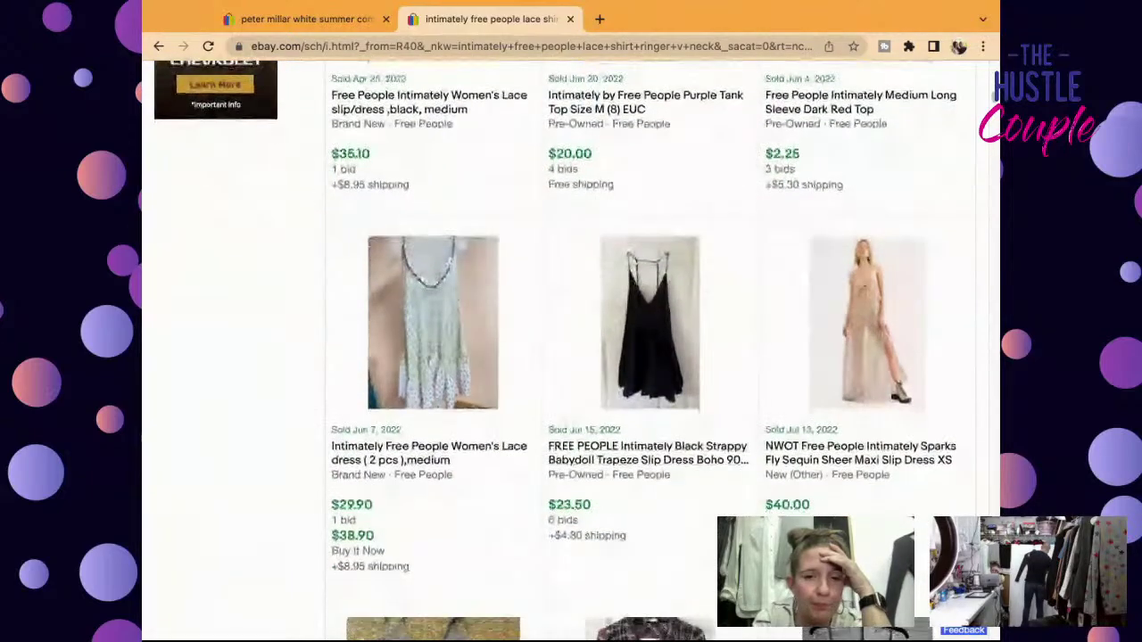
scroll(657, 200, down, 10)
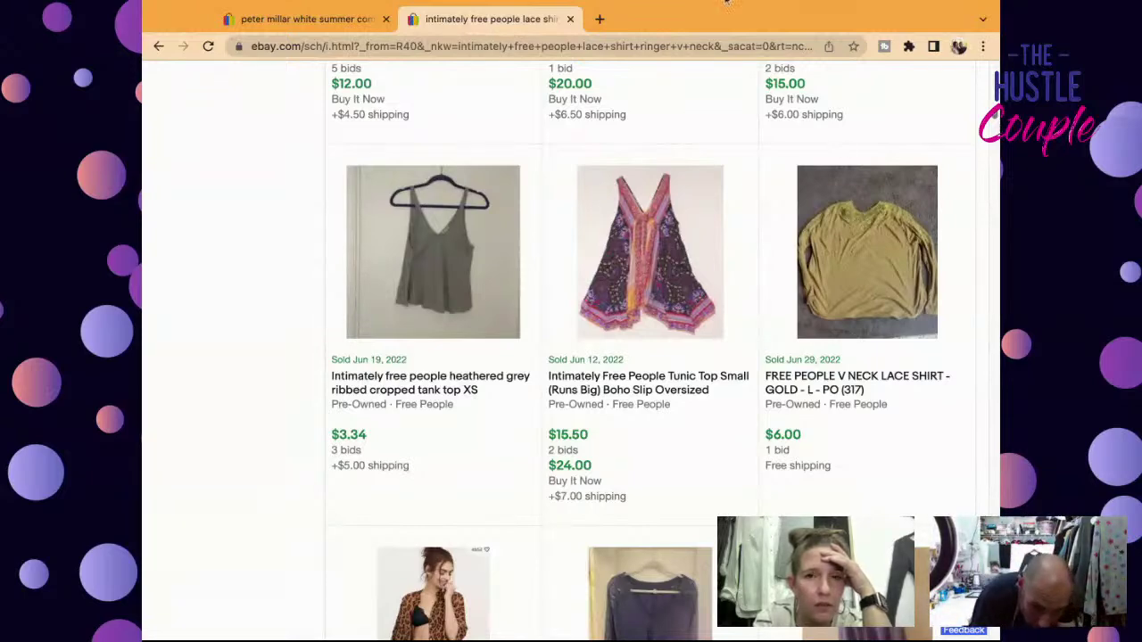
scroll(992, 117, up, 15)
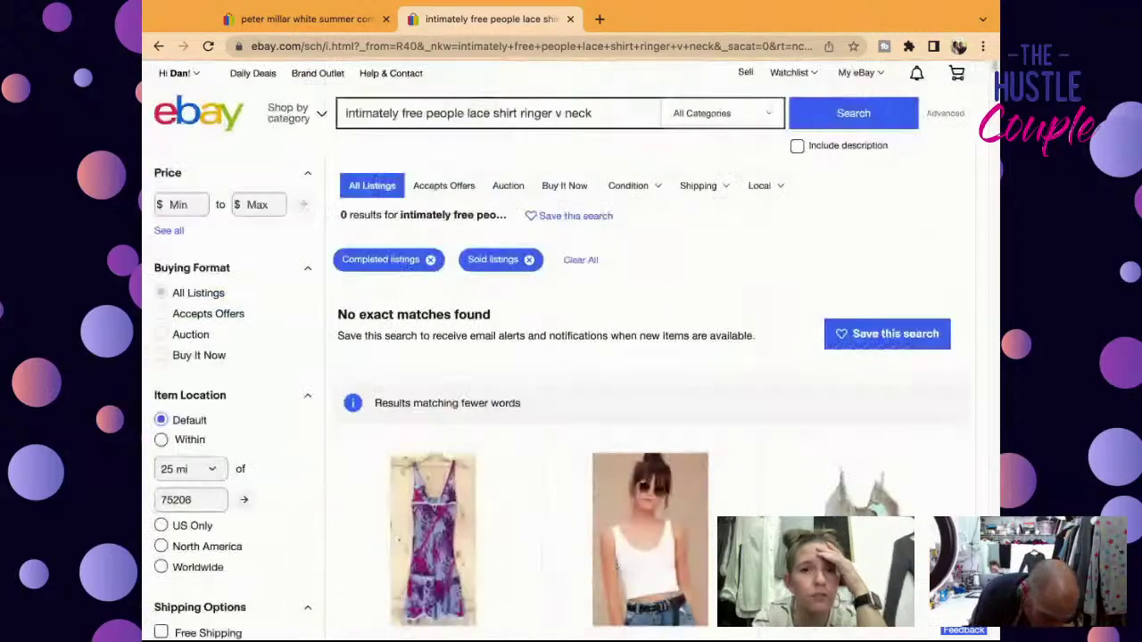
Step: Copy the eBay search phrase and search Google Images in a new tab for "intimately free people lace shirt ringer v neck"
triple_click(606, 116)
key(ctrl+c)
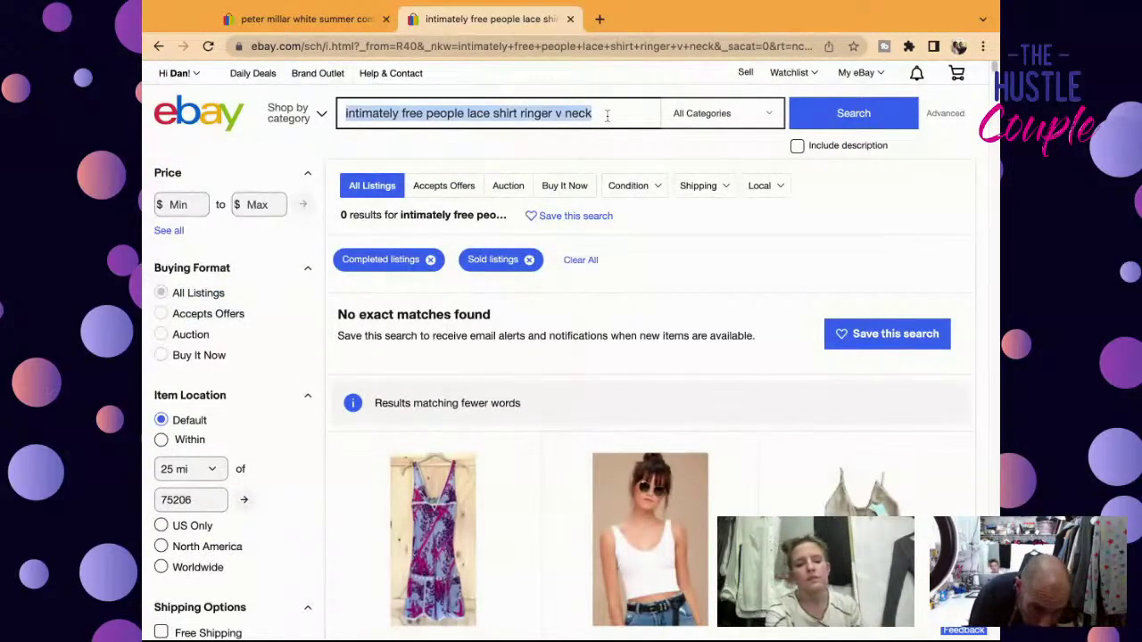
click(598, 19)
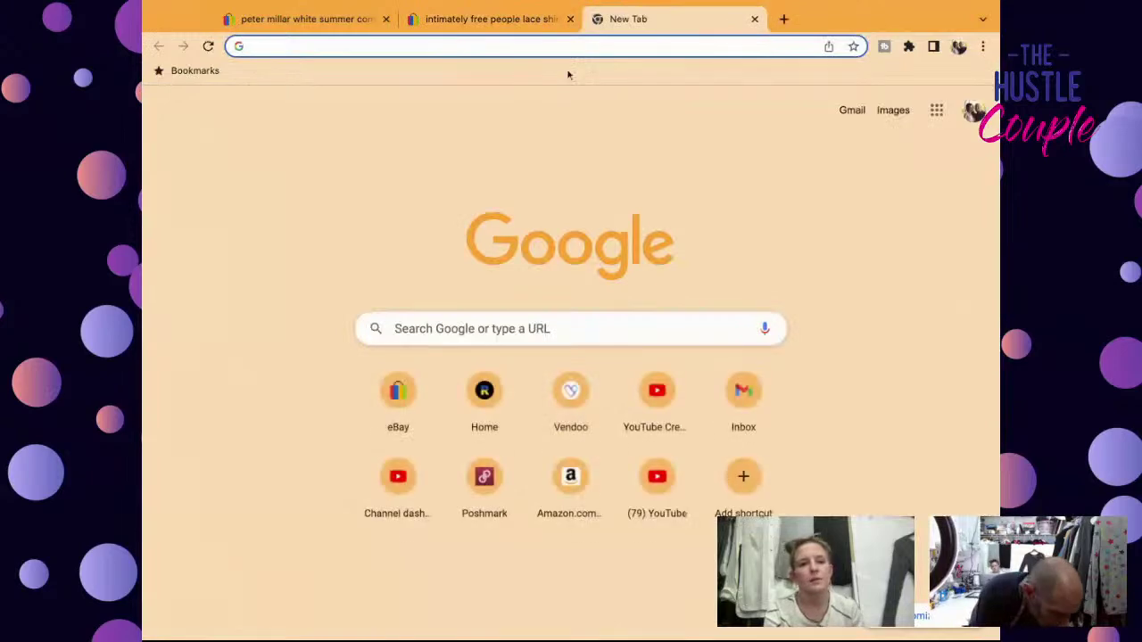
click(542, 323)
key(ctrl+v)
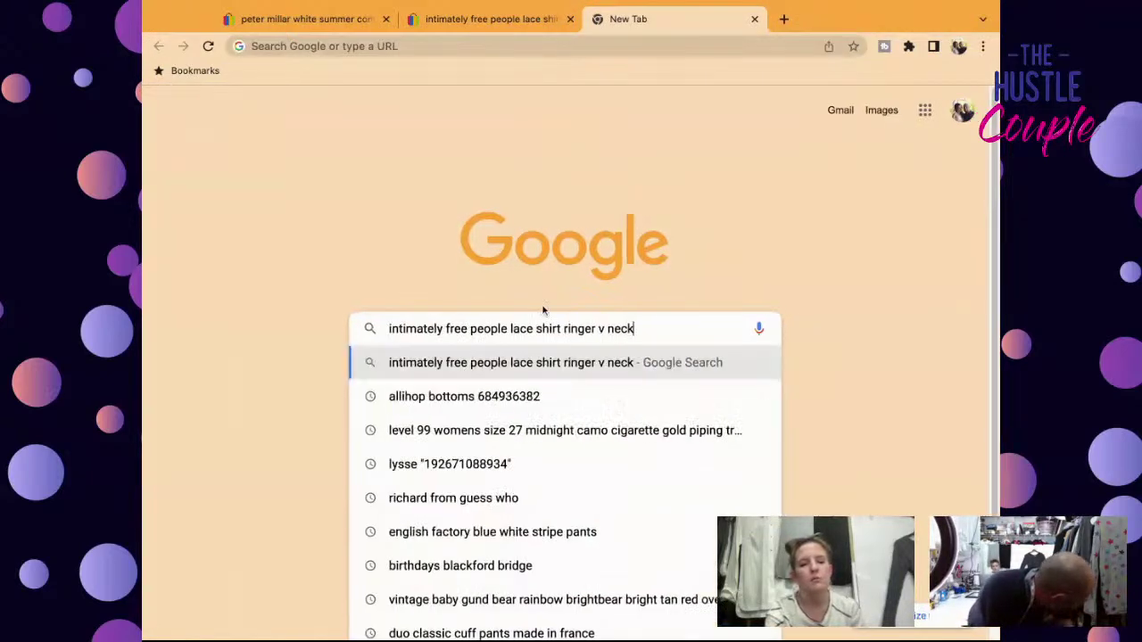
key(Return)
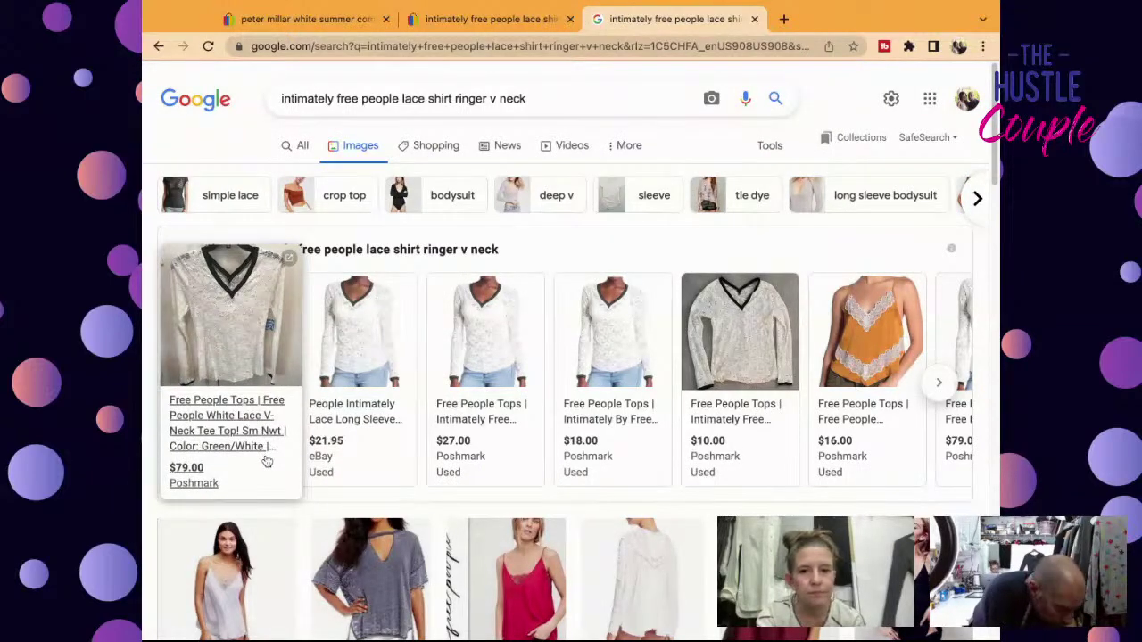
Step: Examine the first image results and all the shopping ads in the top row for matching lace V-neck shirts and their prices
scroll(534, 420, down, 4)
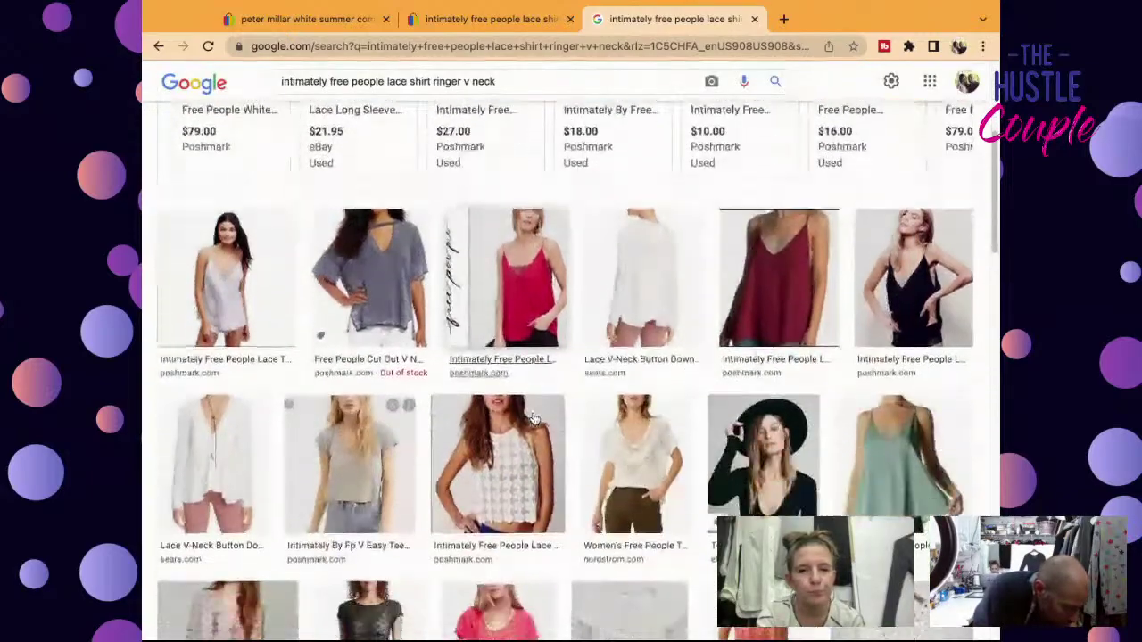
scroll(534, 419, down, 4)
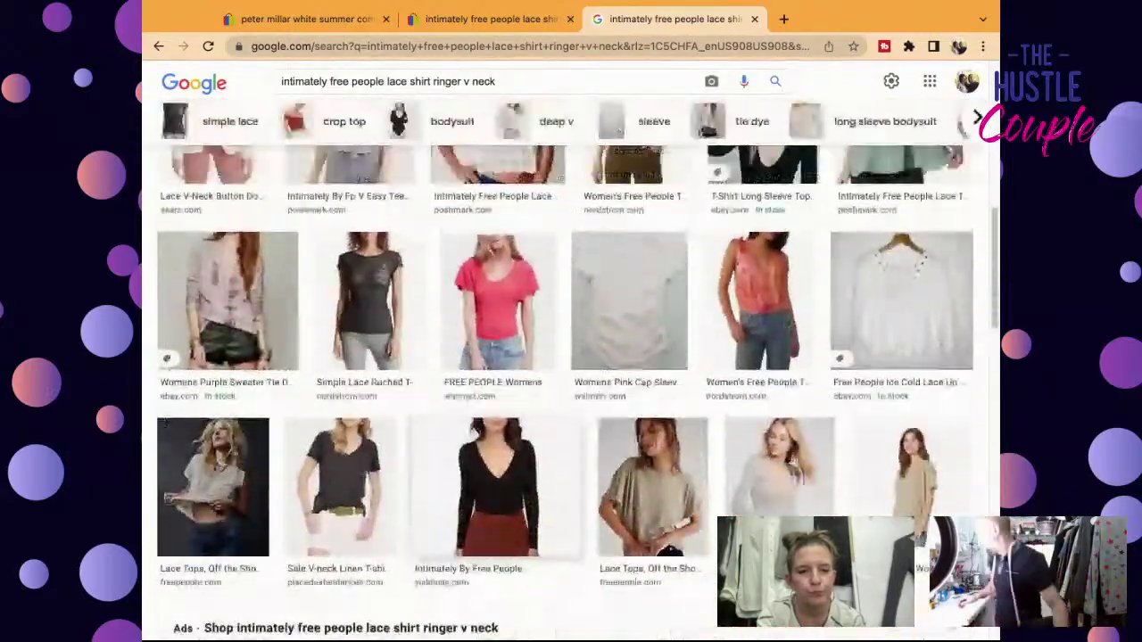
scroll(534, 419, down, 6)
scroll(534, 419, up, 3)
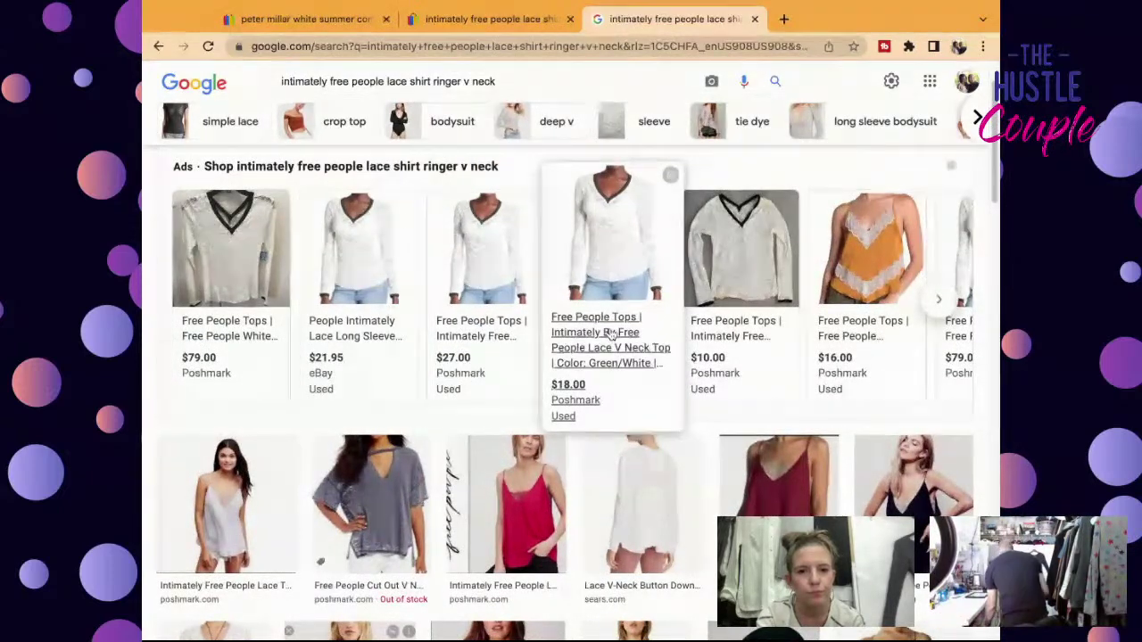
click(938, 301)
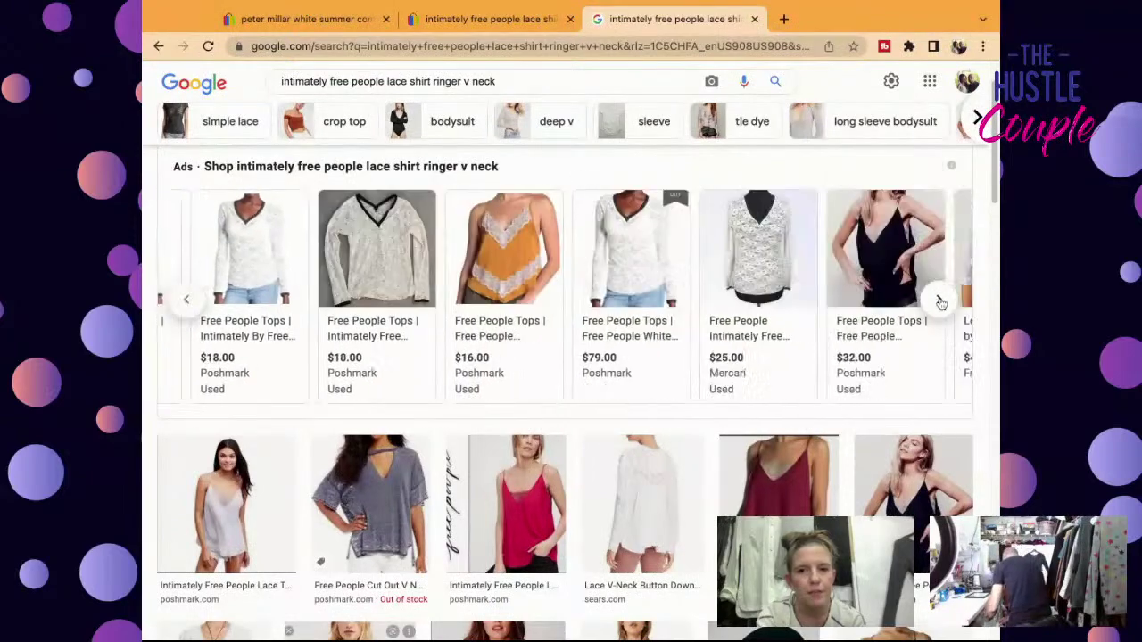
click(941, 301)
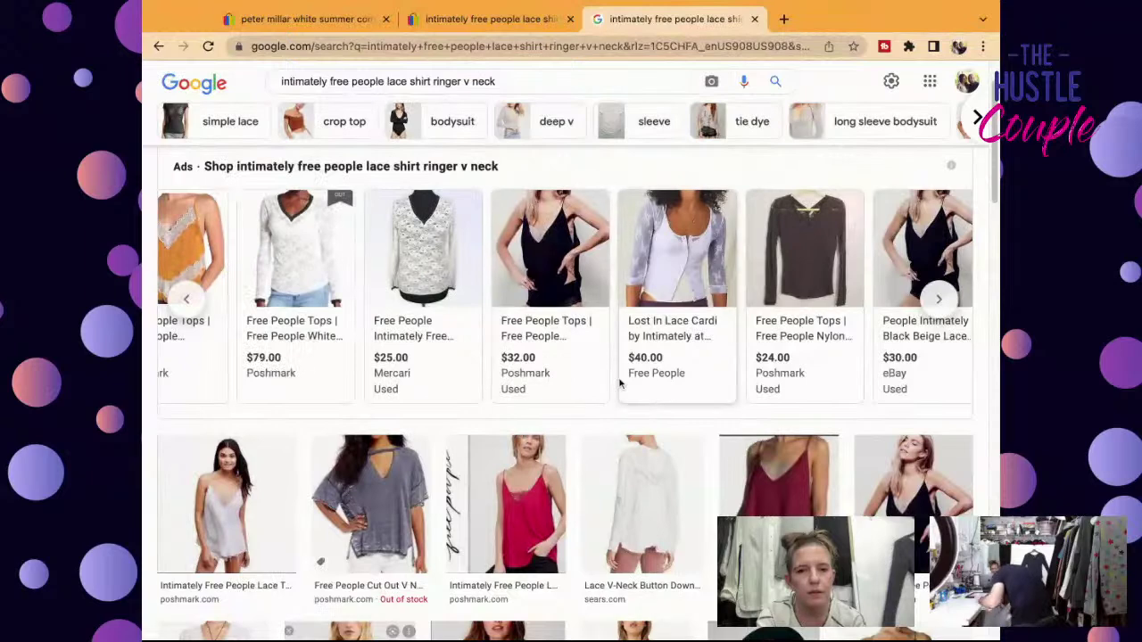
click(942, 298)
click(942, 297)
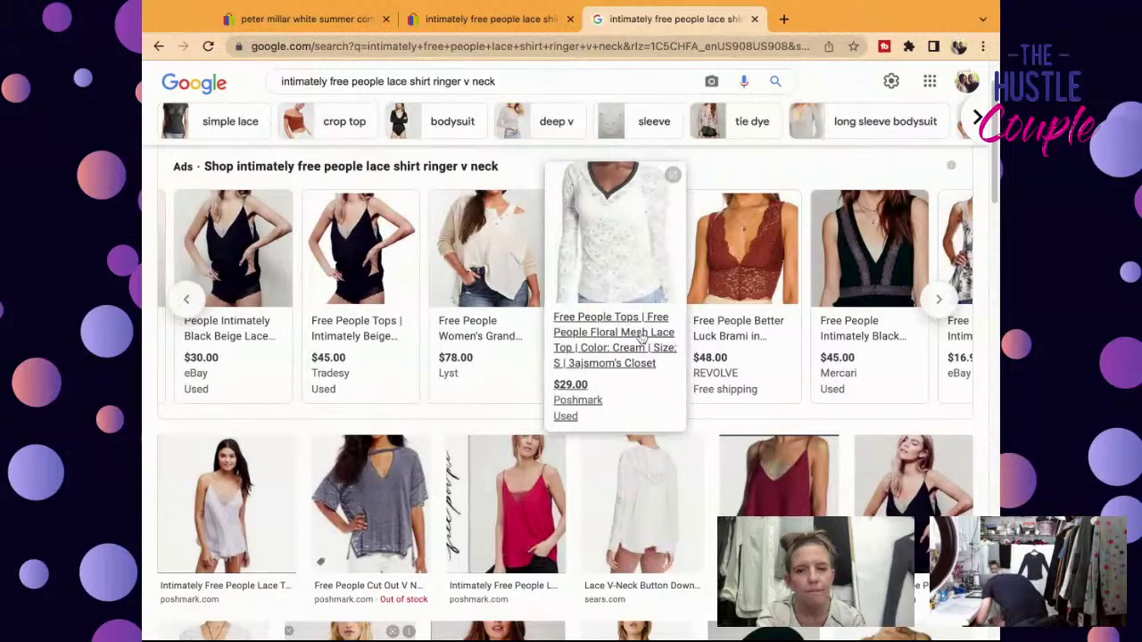
click(940, 299)
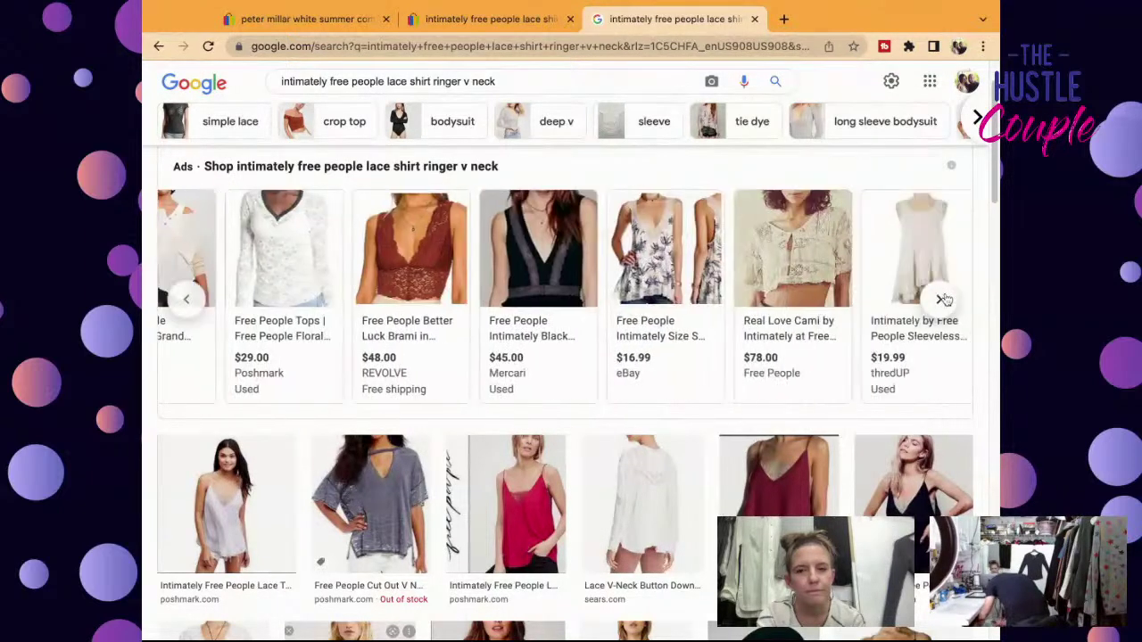
click(943, 299)
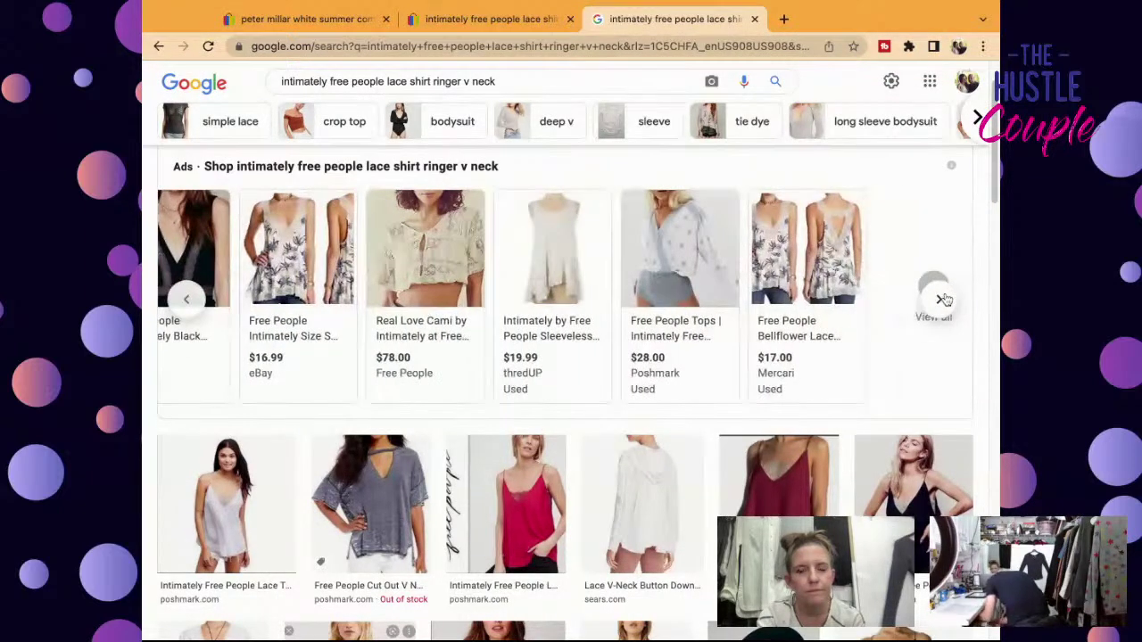
Step: Look further down the image results and the other shopping ads for the same lace ringer V-neck shirt
scroll(816, 456, down, 4)
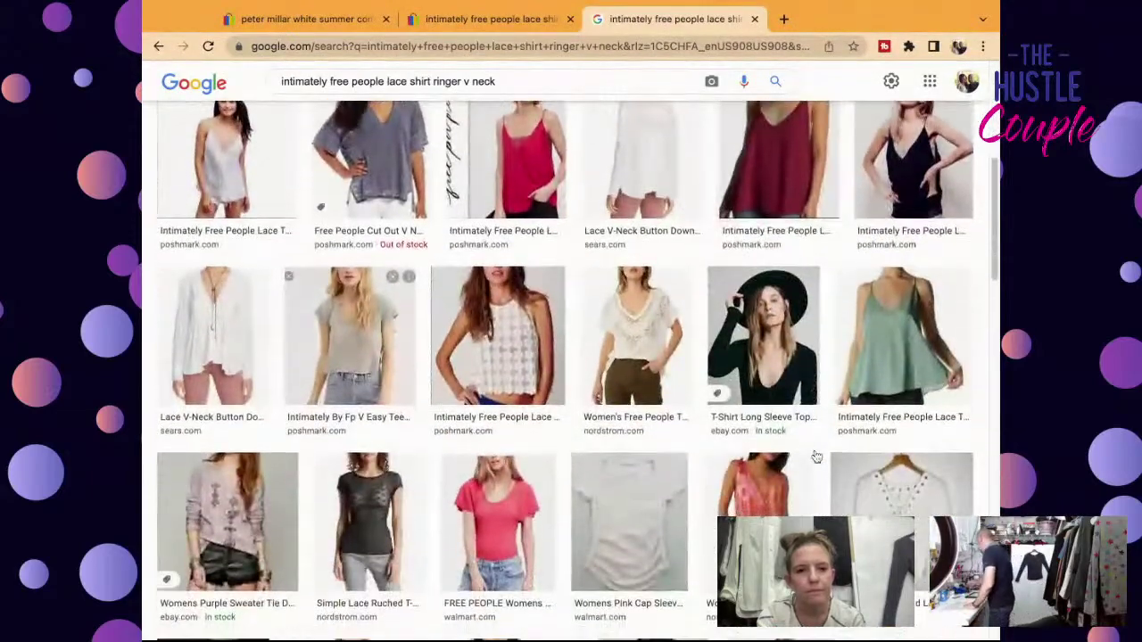
scroll(817, 457, down, 5)
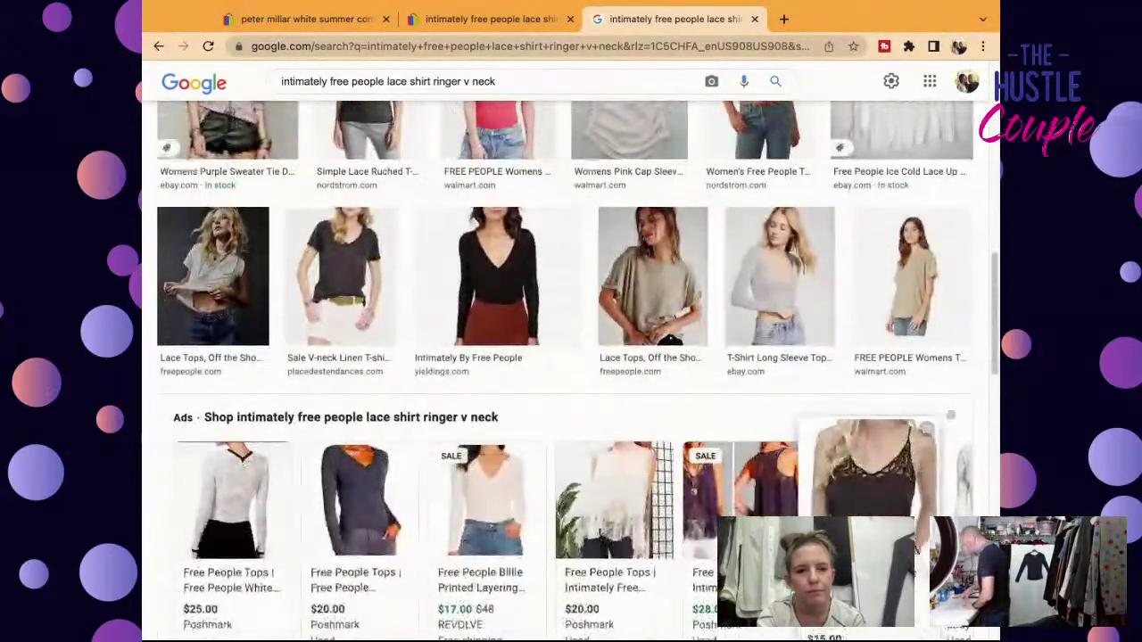
scroll(816, 457, down, 1)
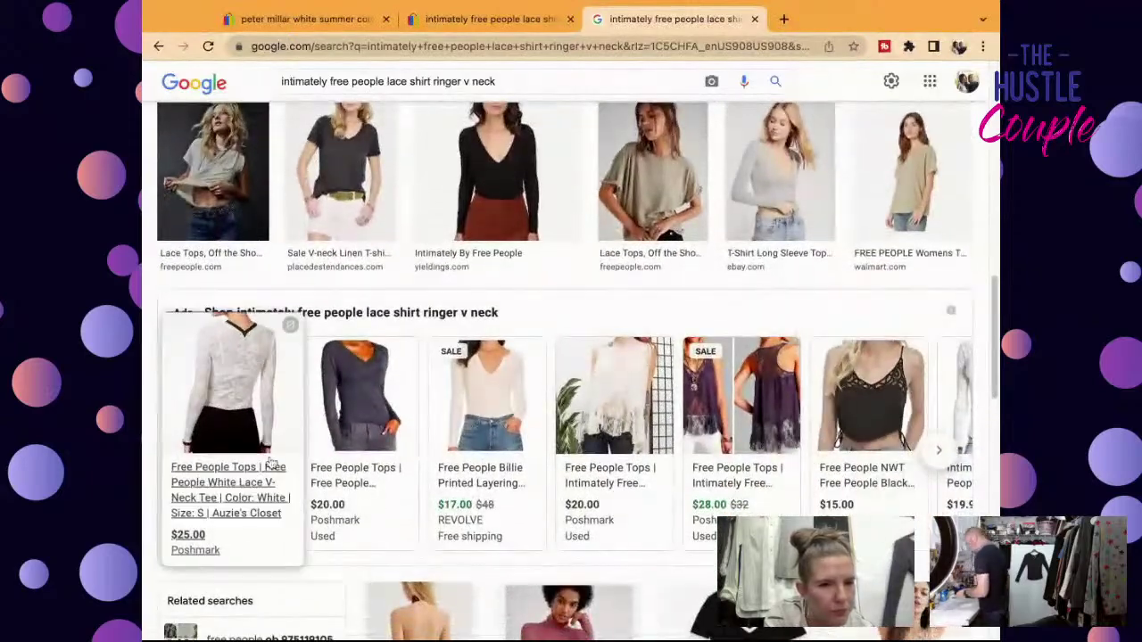
scroll(265, 473, down, 6)
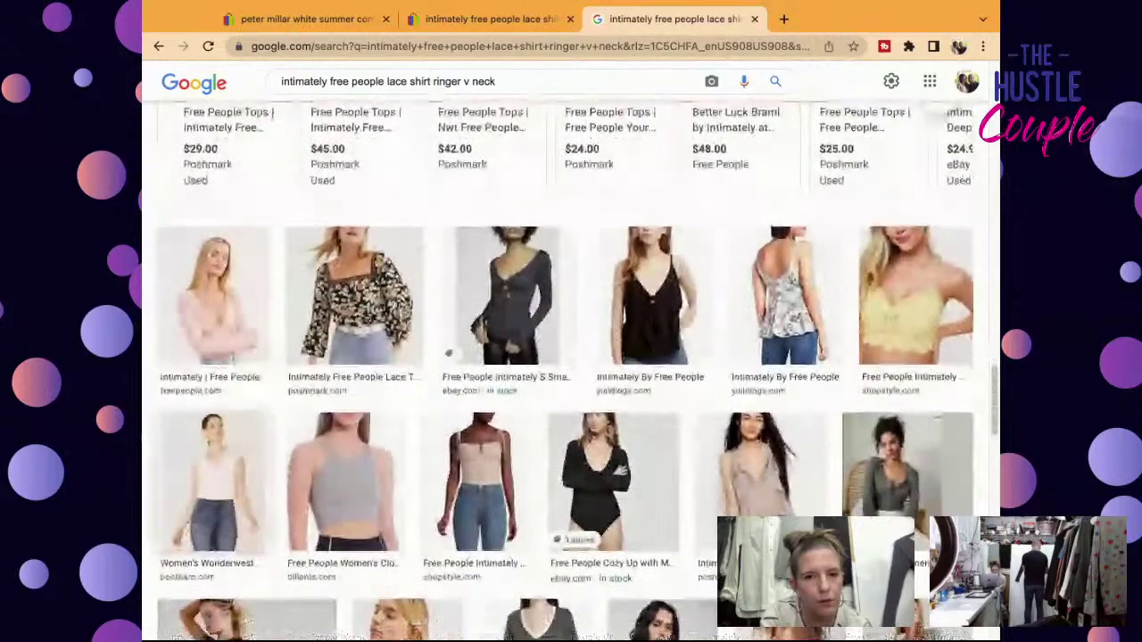
scroll(566, 357, down, 1)
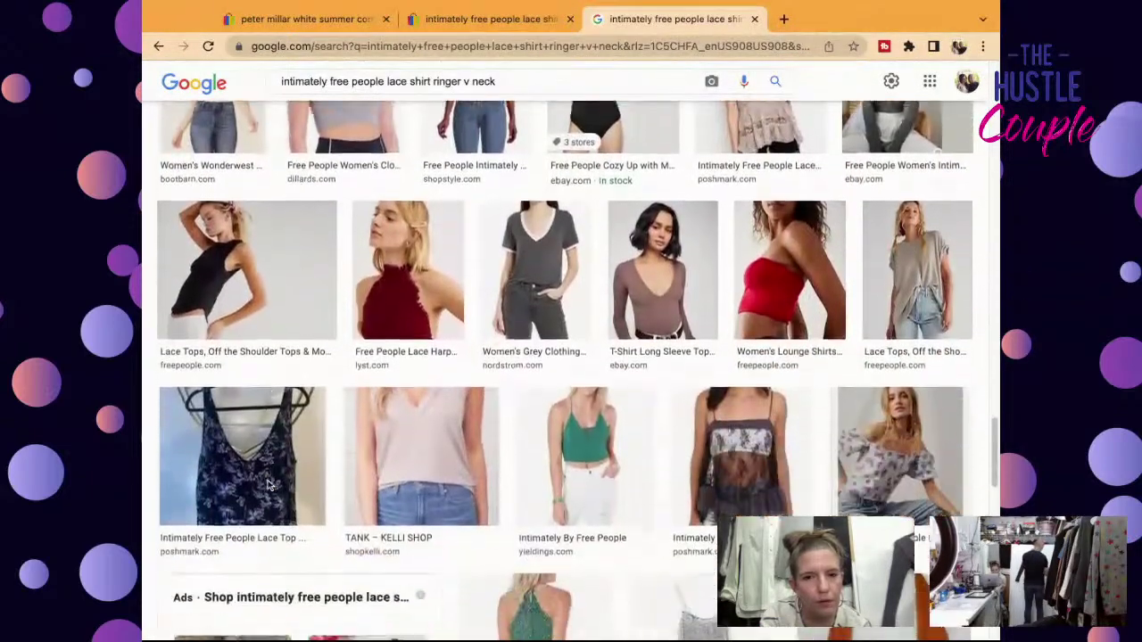
scroll(255, 545, down, 6)
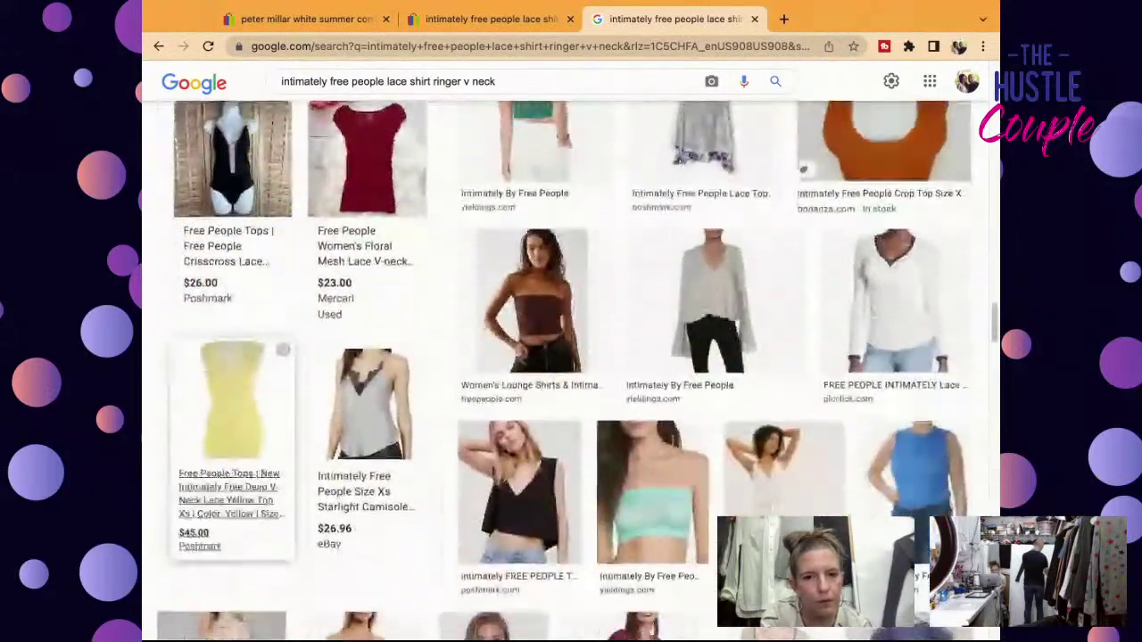
scroll(255, 545, down, 7)
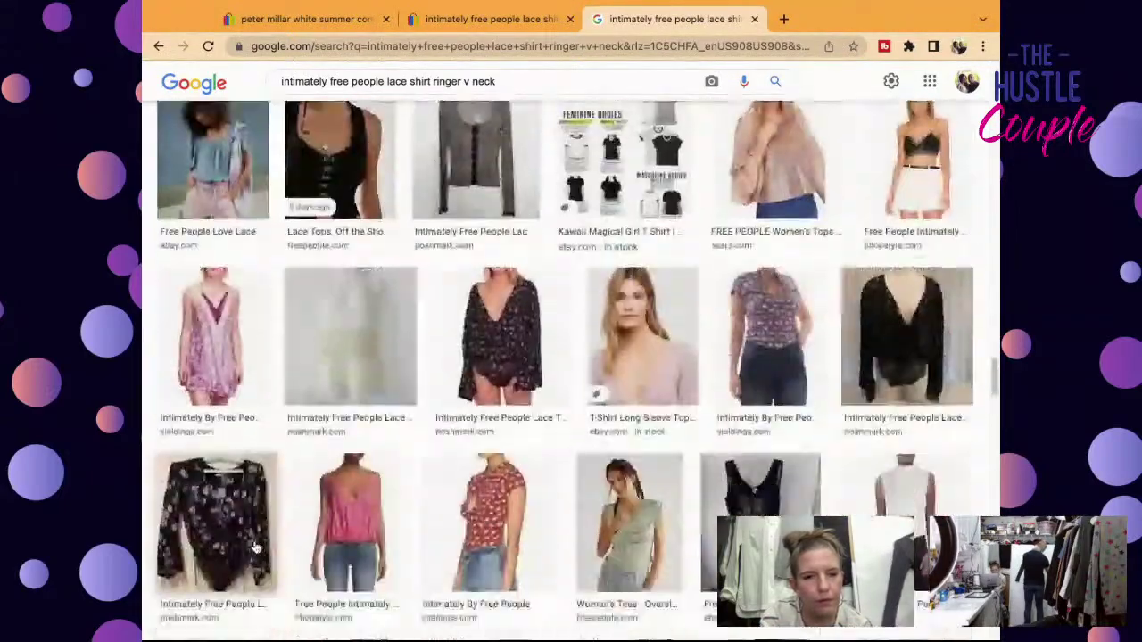
Step: Look through the remaining image results and open the $79 Poshmark shopping ad for the white Free People lace V-neck top
scroll(566, 357, down, 9)
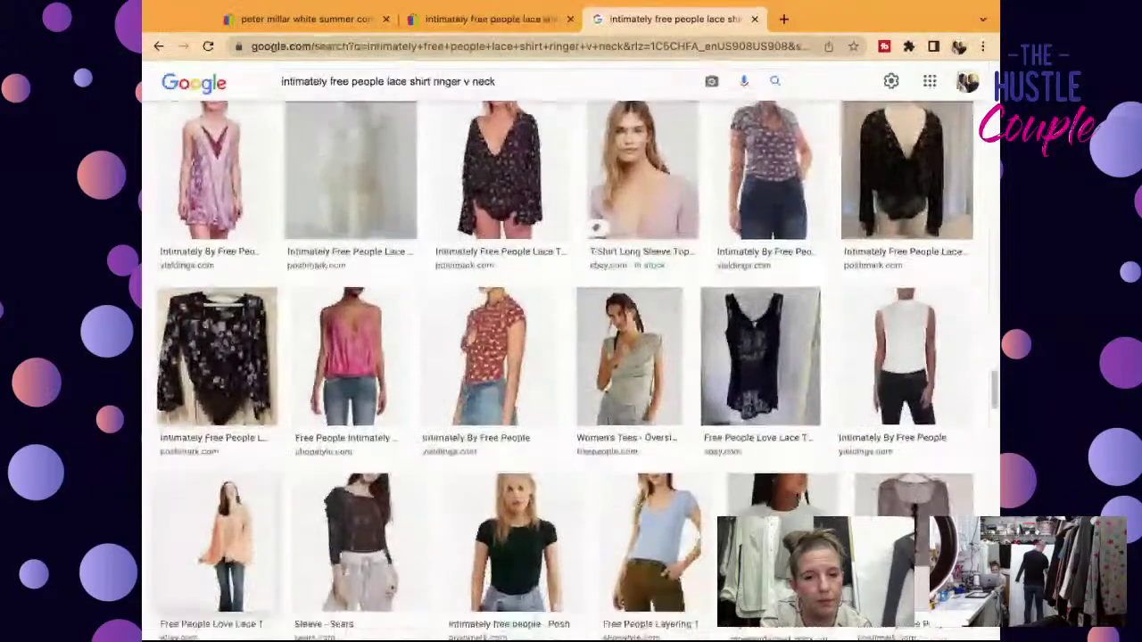
scroll(566, 357, down, 9)
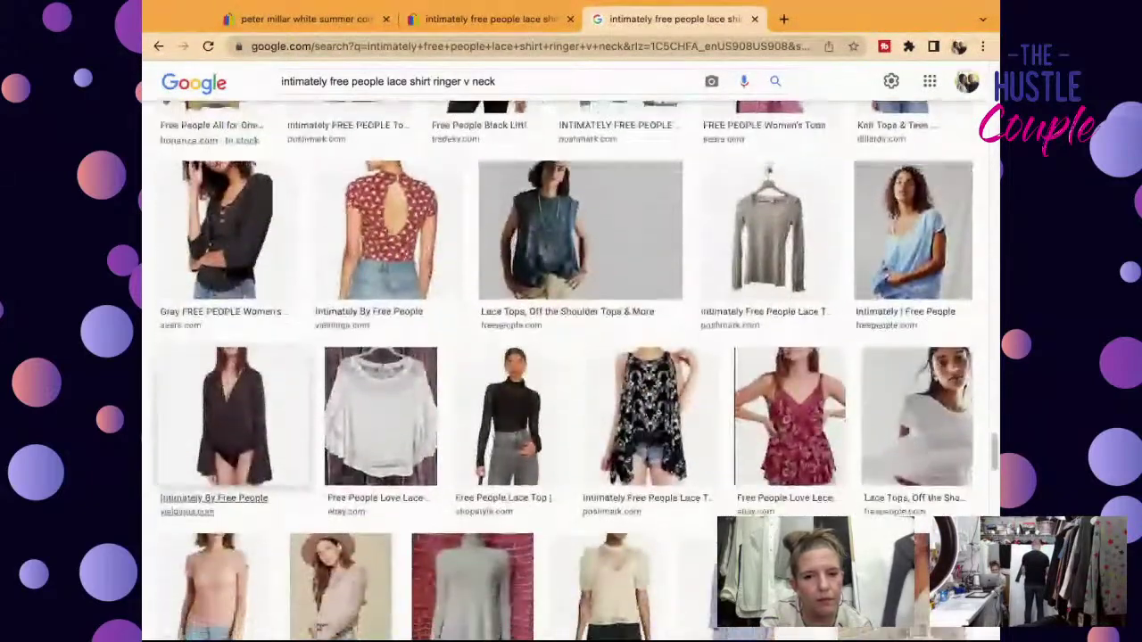
scroll(571, 357, up, 20)
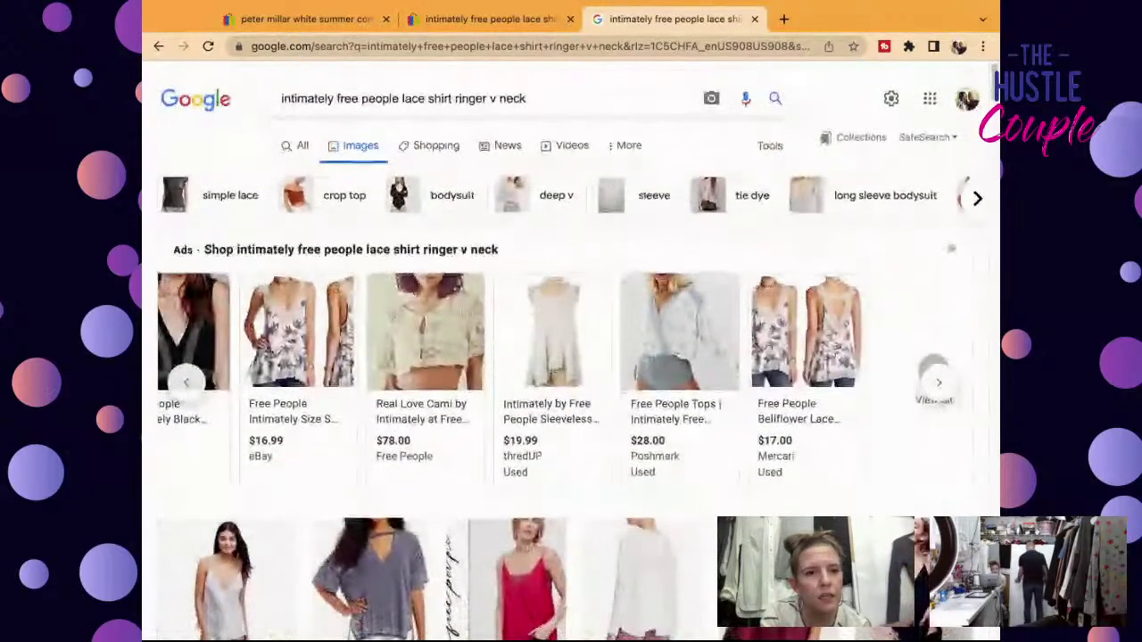
scroll(379, 576, down, 1)
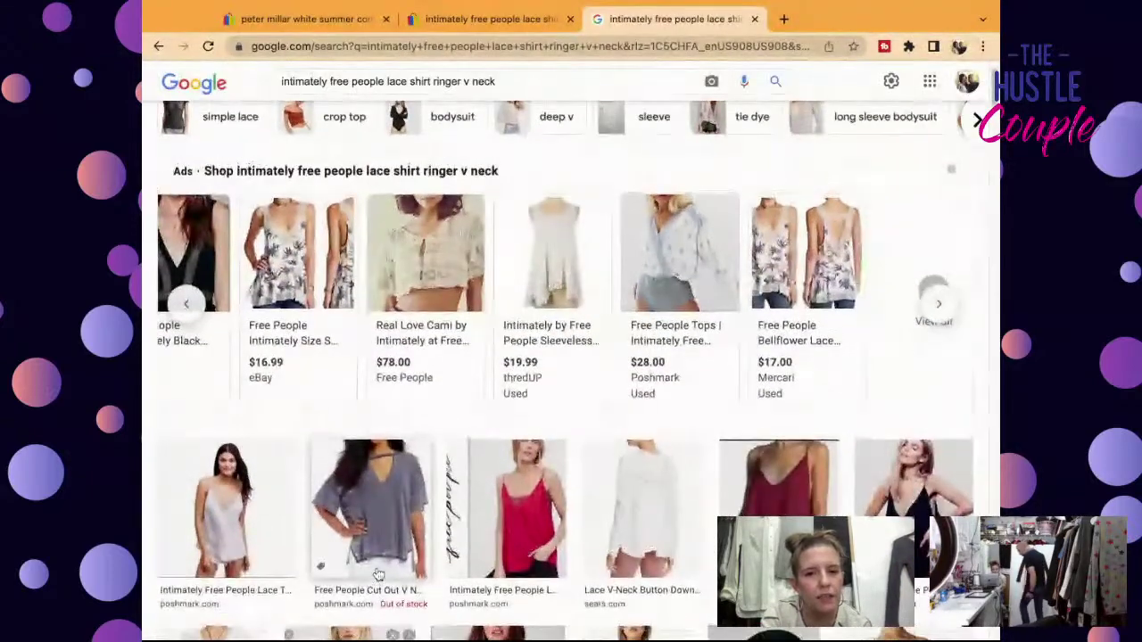
click(184, 306)
click(185, 306)
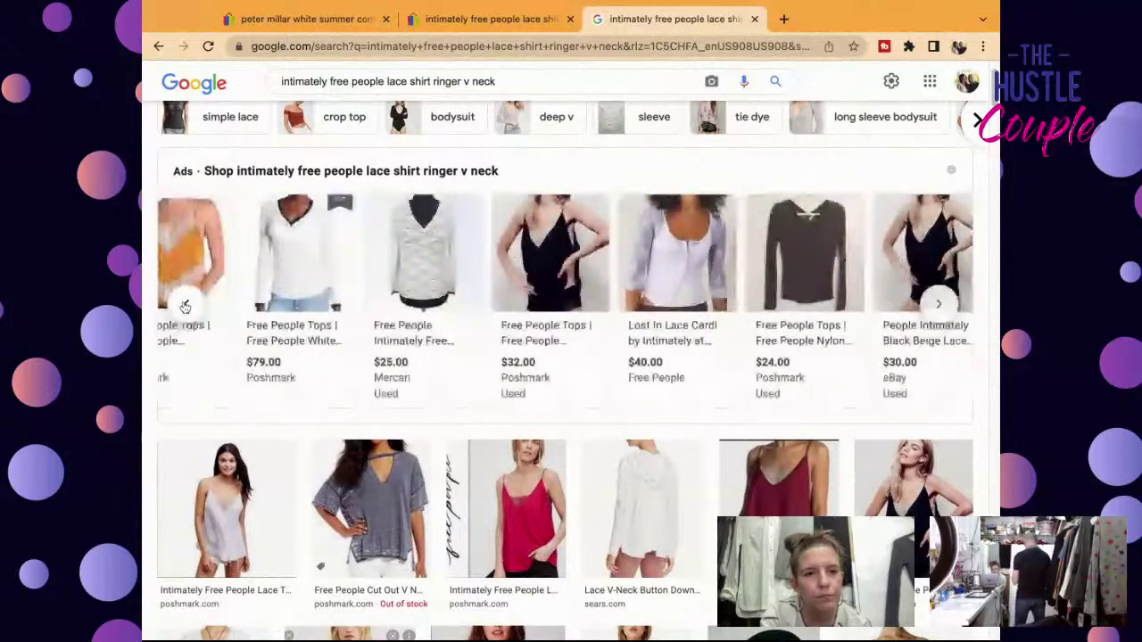
click(269, 327)
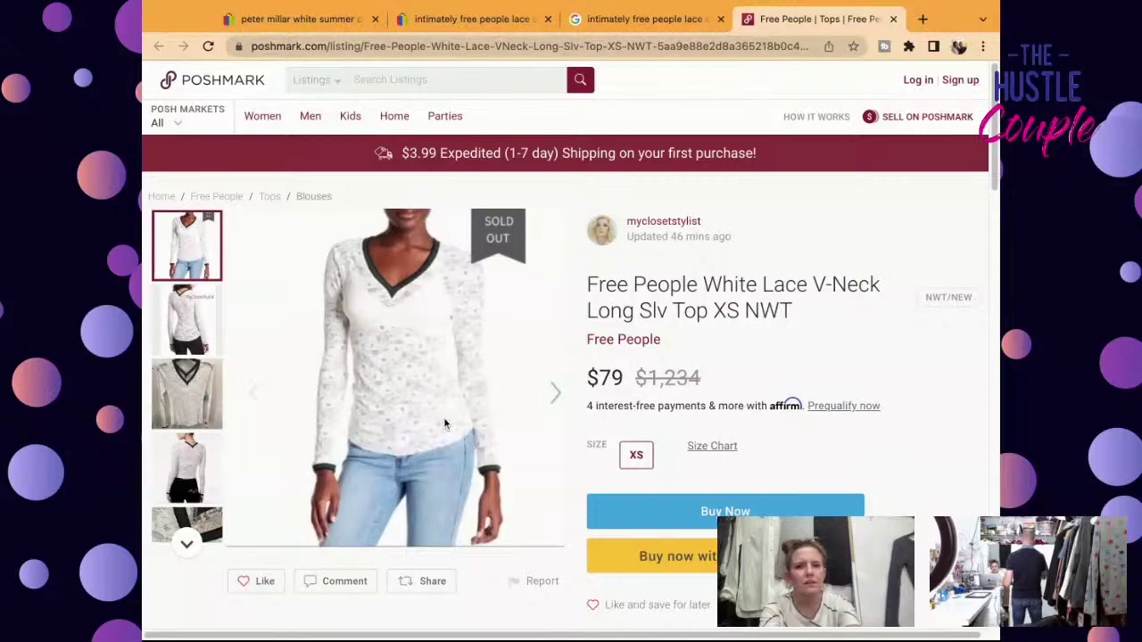
Step: Return to the Google results and run a search by image with the downloaded JPEG photo of the white lace V-neck top
click(597, 18)
scroll(545, 168, down, 10)
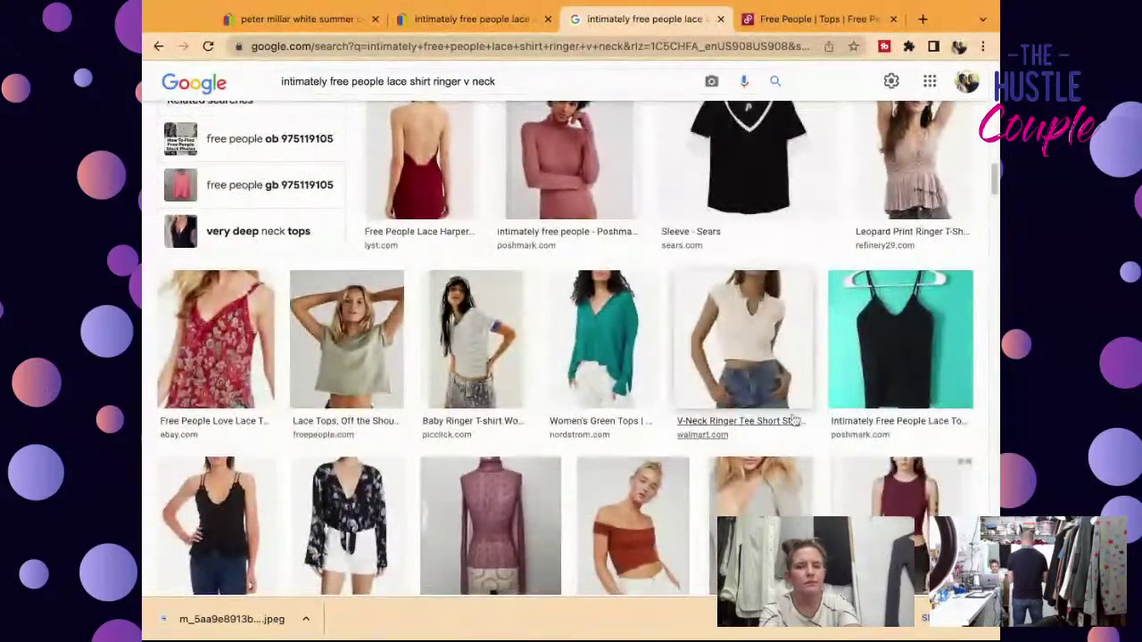
scroll(794, 417, up, 10)
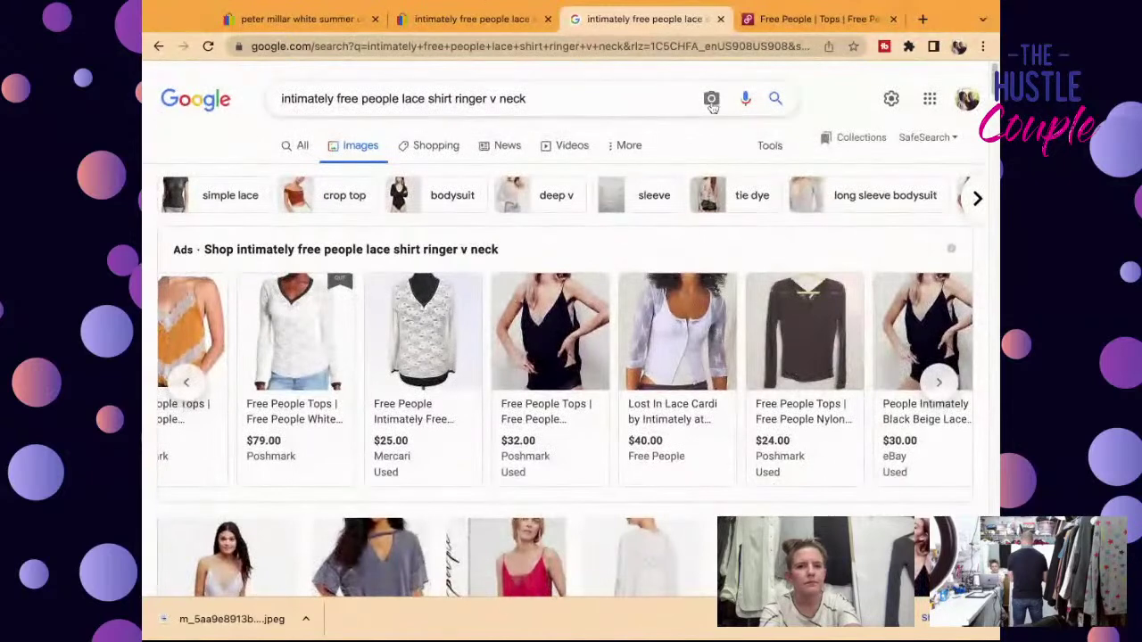
click(711, 103)
click(433, 153)
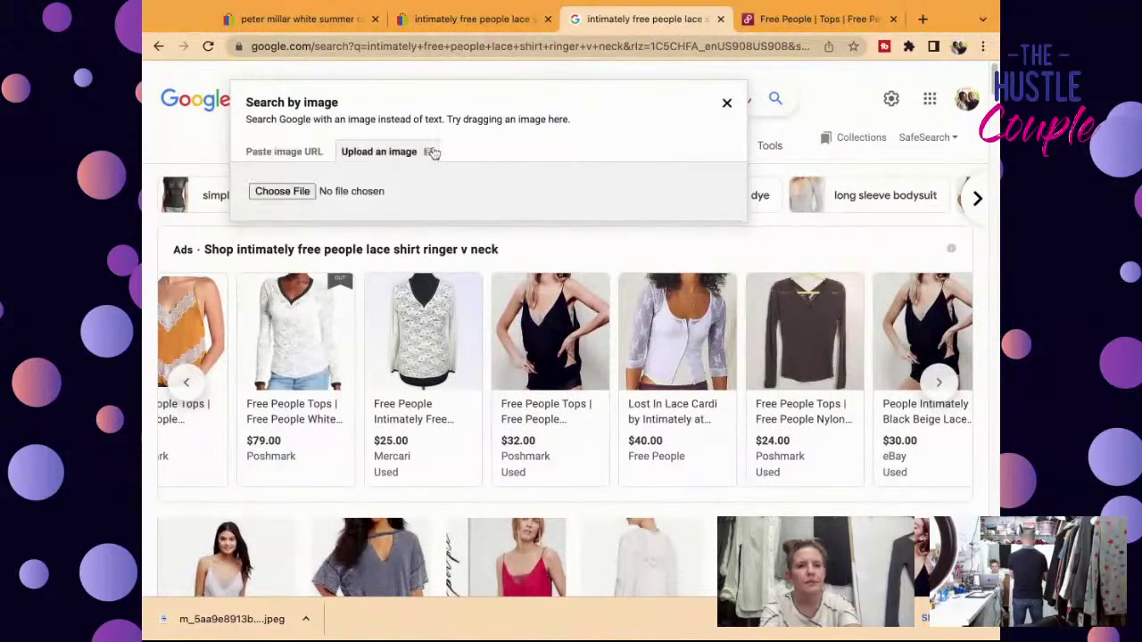
click(290, 193)
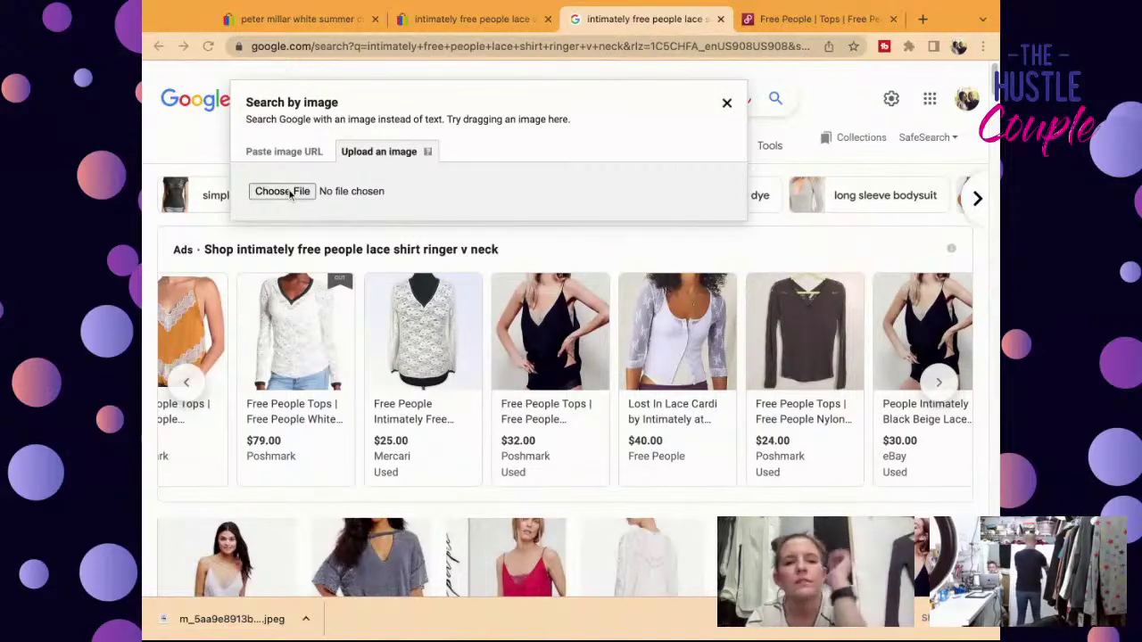
key(Return)
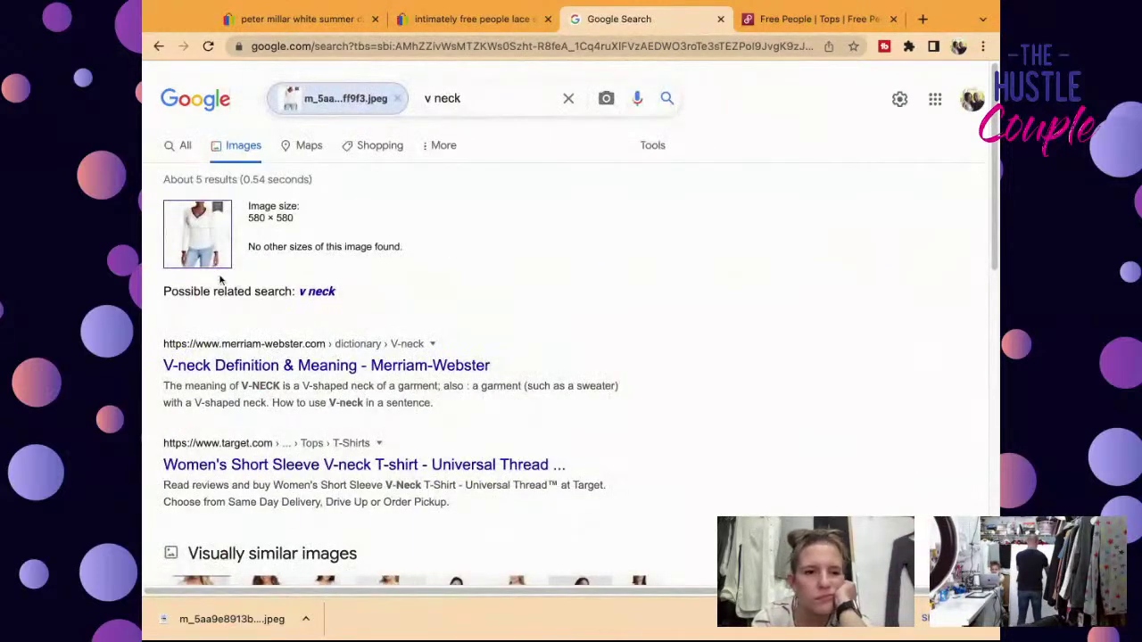
Step: Replace the text accompanying the image search with "intimately free people" and run the search
click(465, 100)
key(BackSpace)
key(BackSpace)
key(BackSpace)
key(BackSpace)
key(BackSpace)
key(BackSpace)
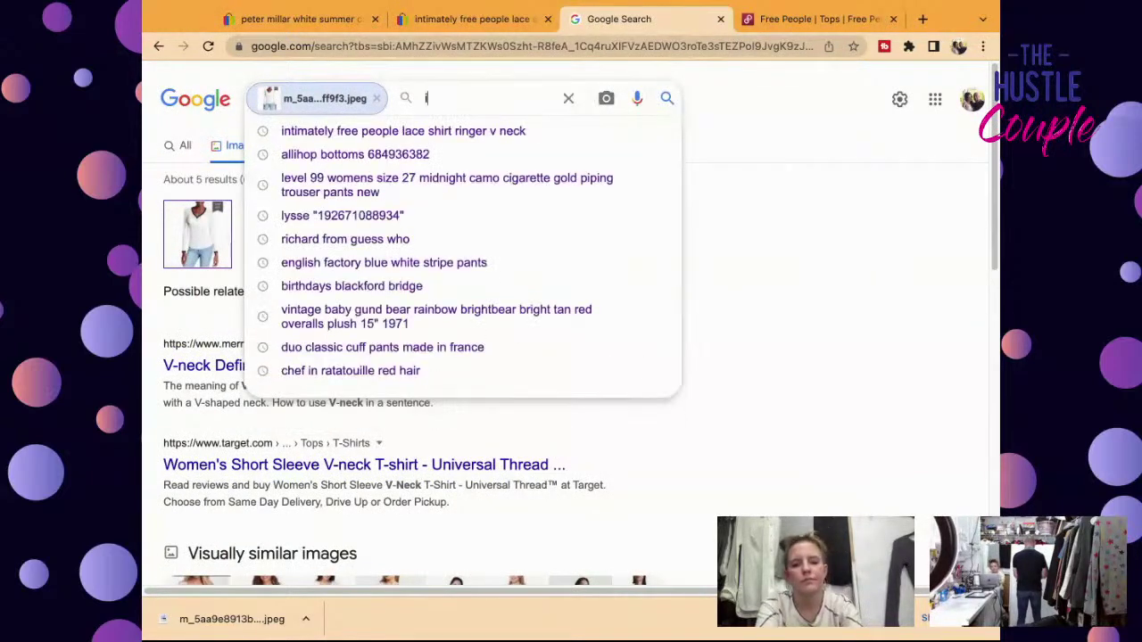
text(intimately fre)
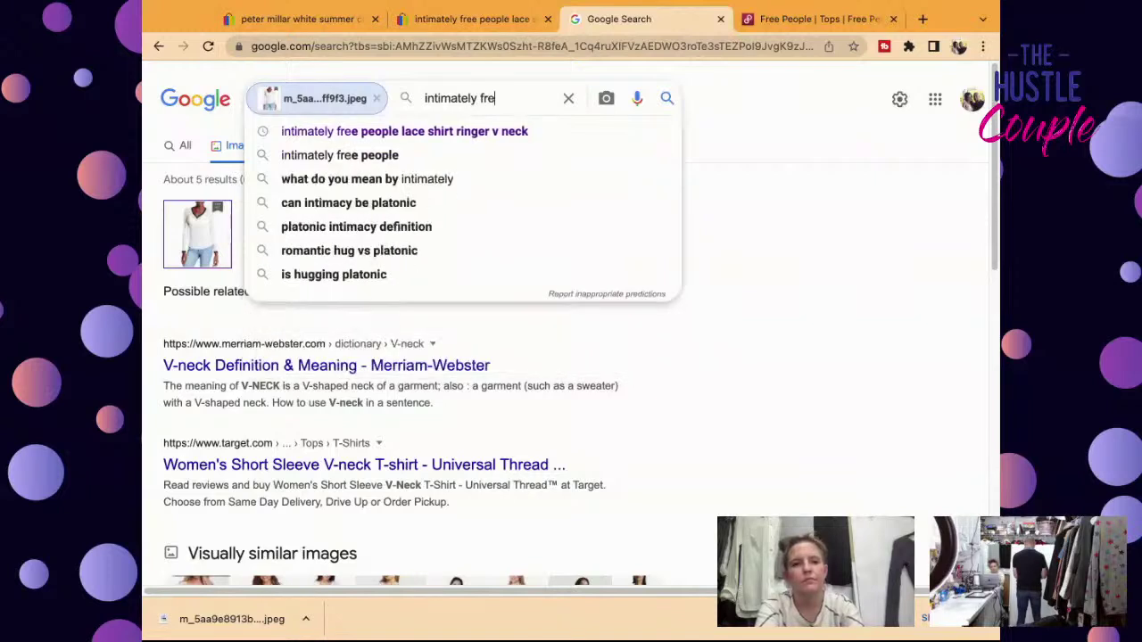
text(e people)
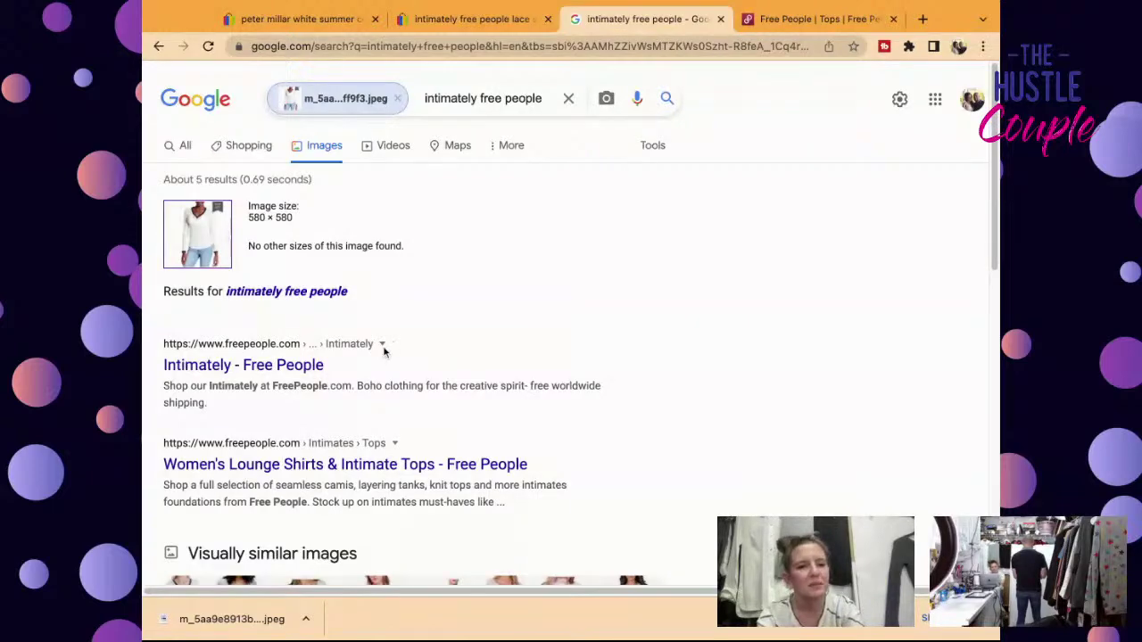
Step: Examine the visually similar images and the listings under the pages that include matching images for the top's style name
scroll(542, 258, down, 5)
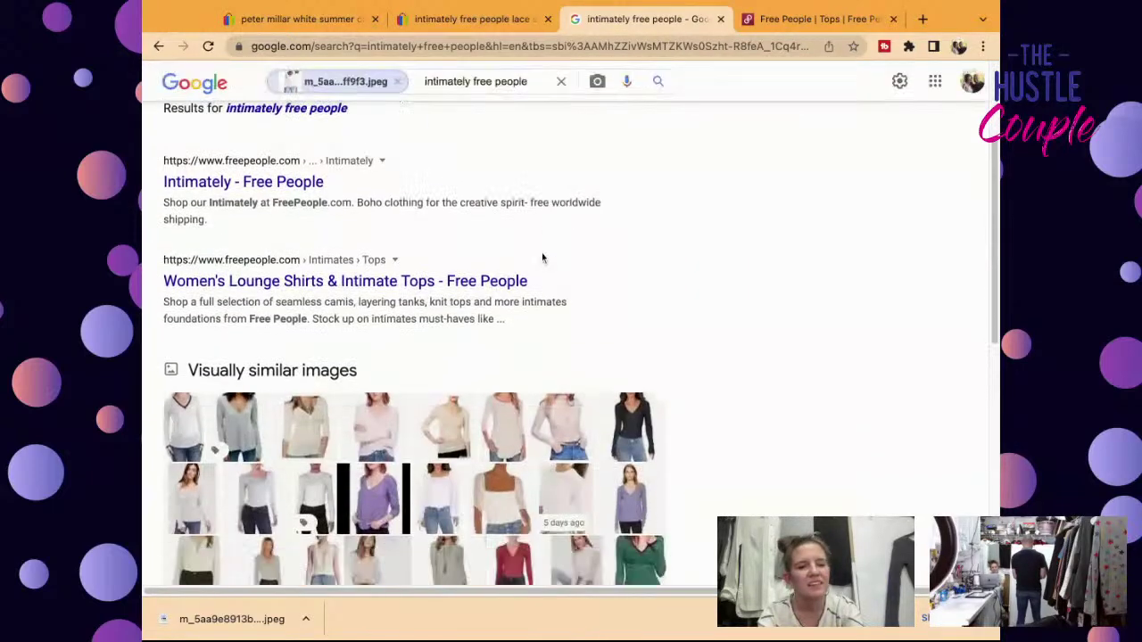
scroll(541, 258, down, 2)
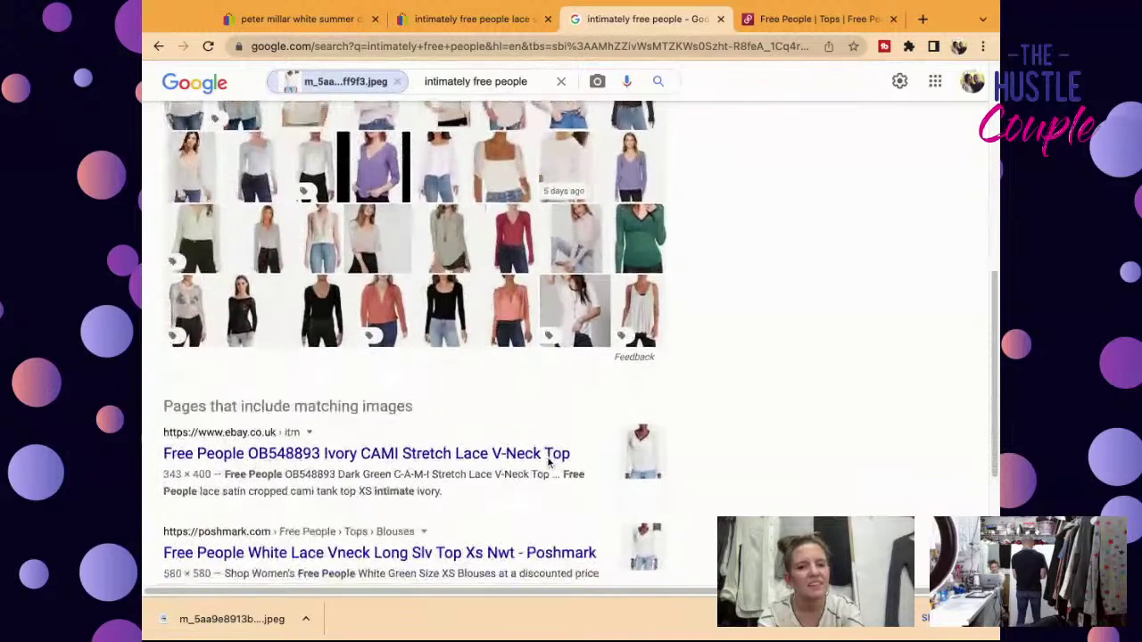
scroll(549, 462, down, 1)
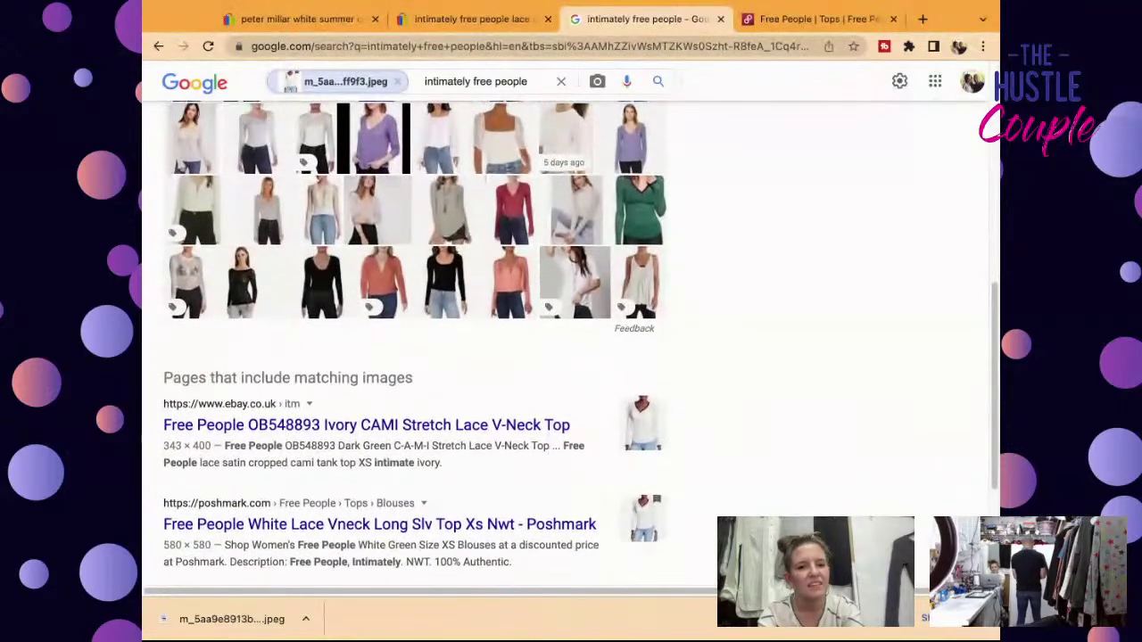
scroll(401, 348, down, 1)
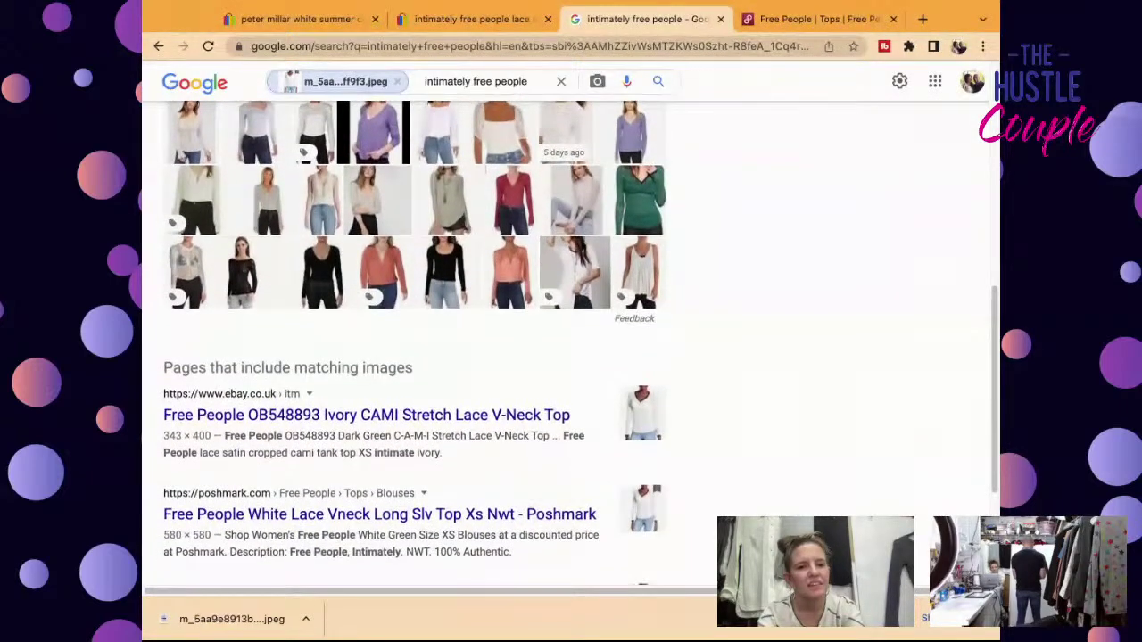
scroll(402, 348, down, 2)
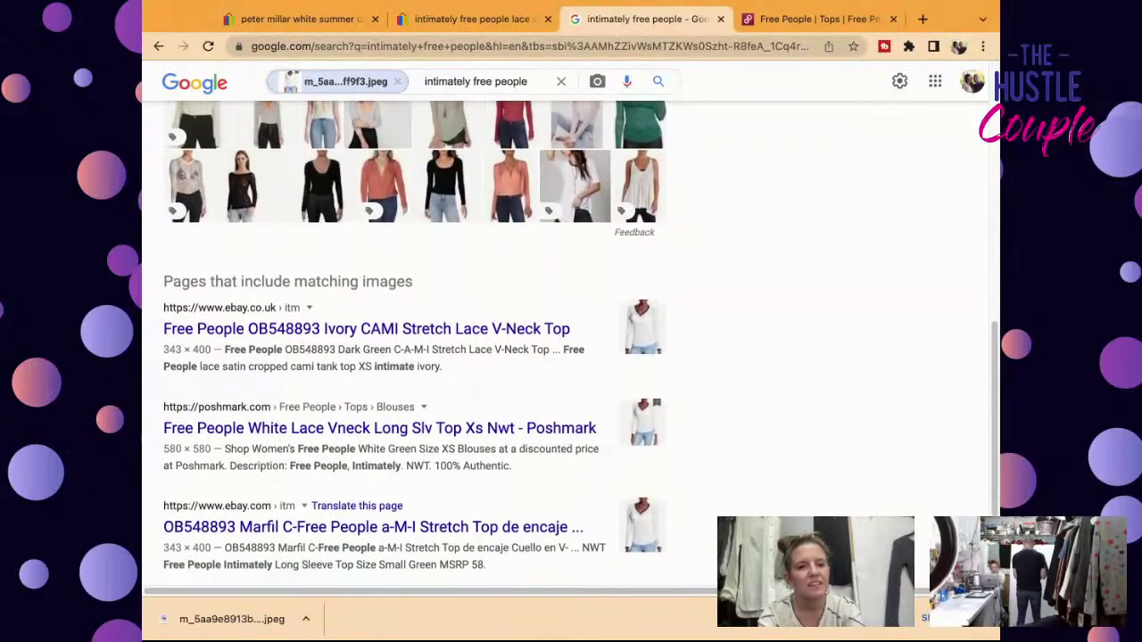
scroll(550, 450, down, 2)
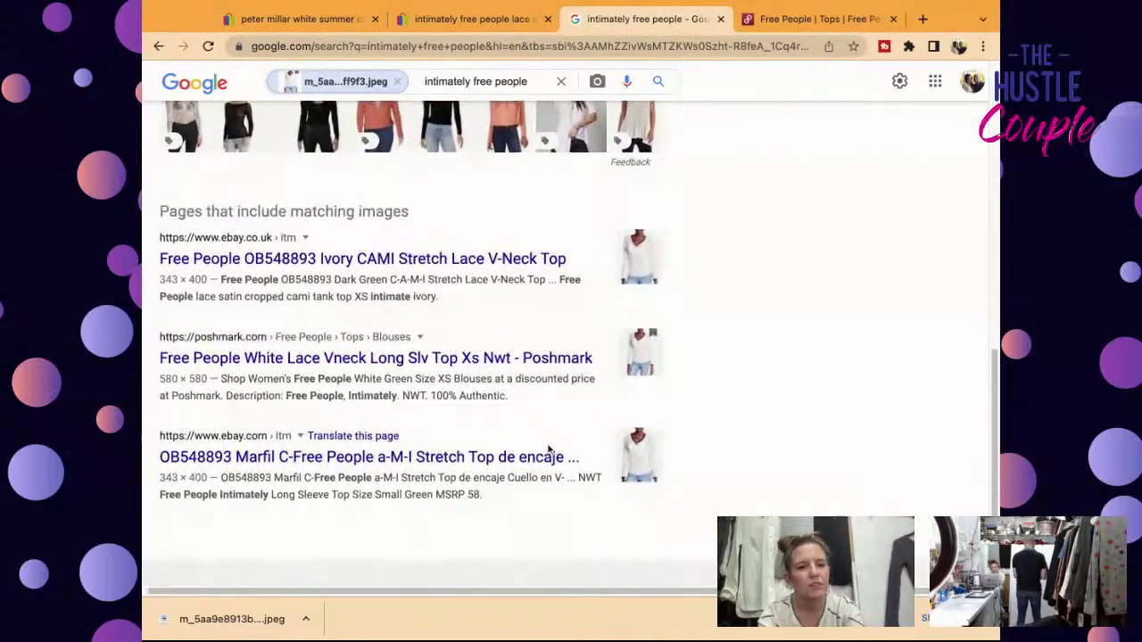
scroll(550, 451, down, 1)
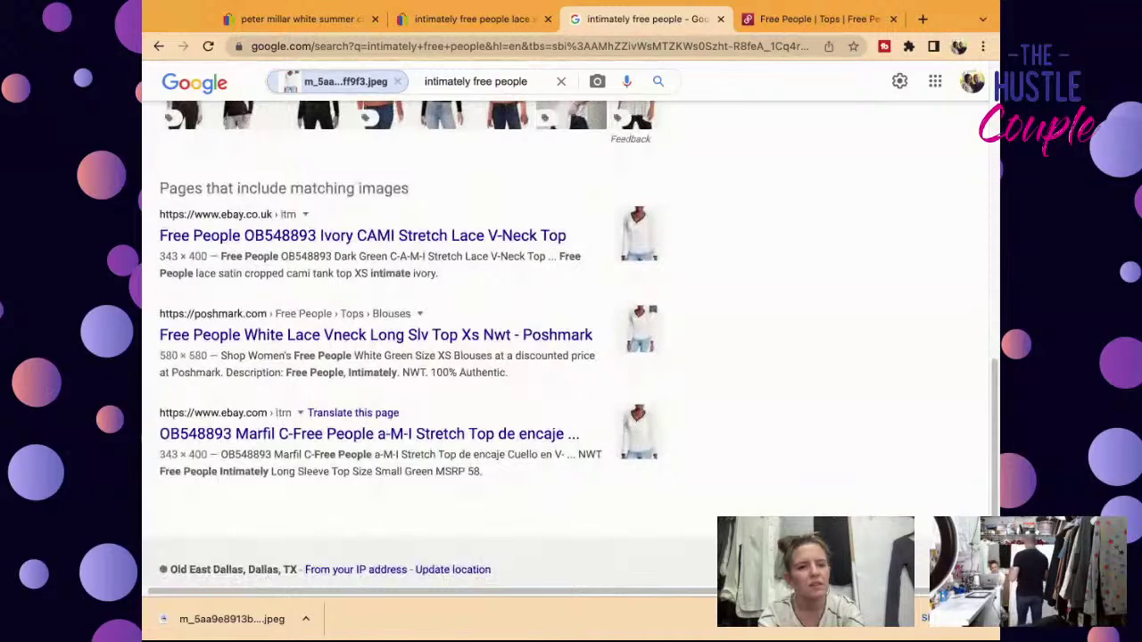
scroll(553, 407, down, 1)
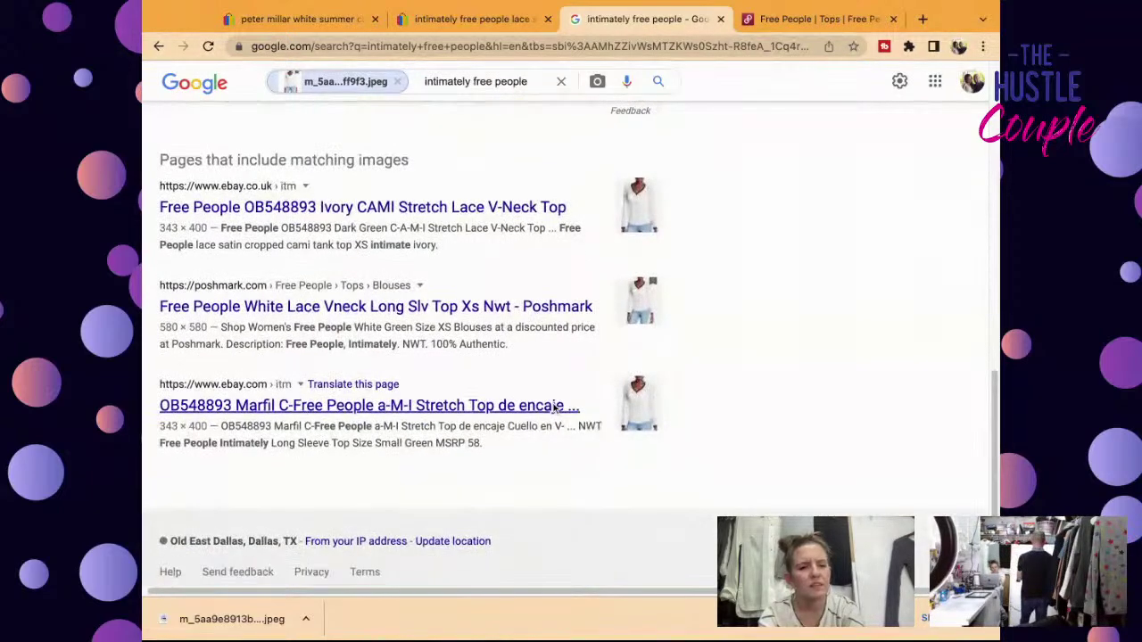
Step: Open the full set of visually similar images and look through it for lace V-neck tops with contrast trim
scroll(553, 408, up, 4)
scroll(553, 408, up, 10)
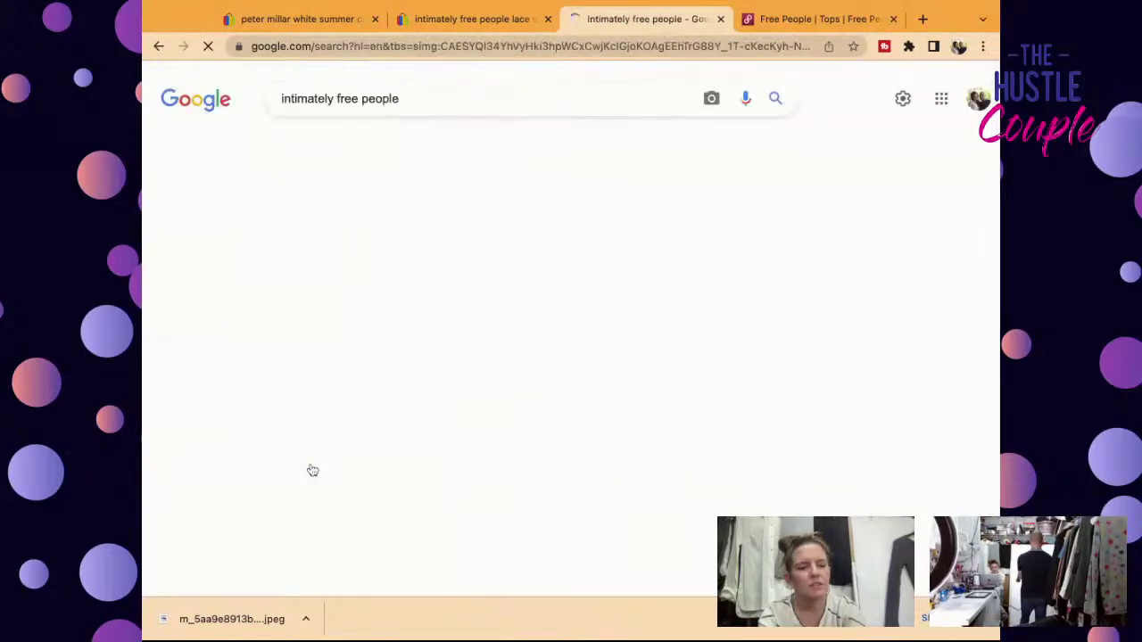
scroll(312, 470, down, 1)
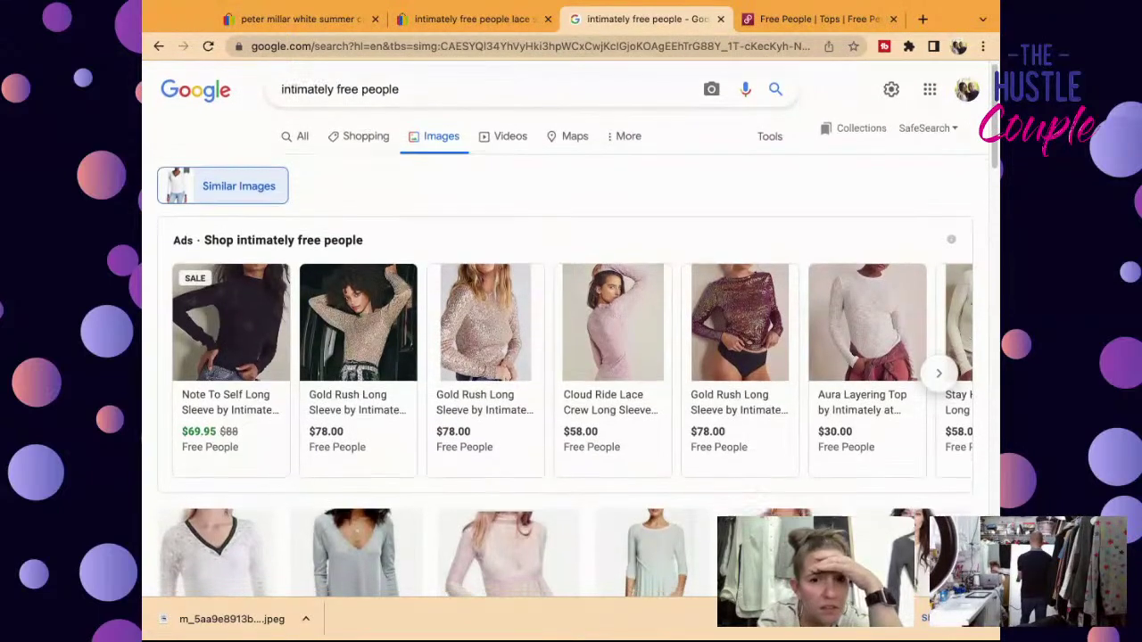
scroll(604, 390, down, 5)
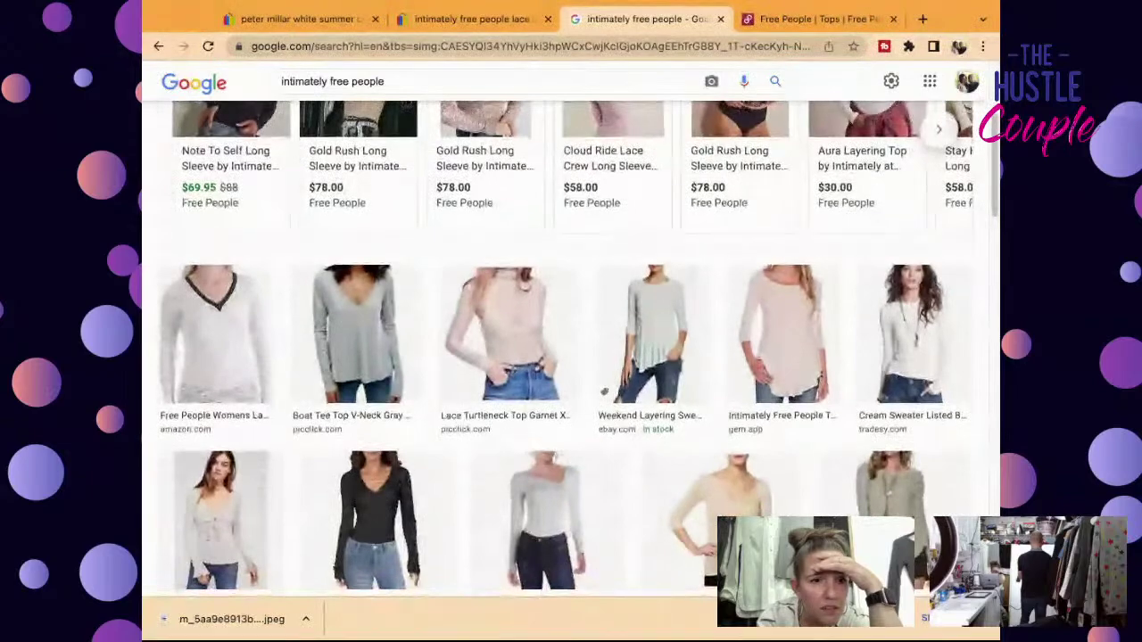
scroll(298, 410, down, 2)
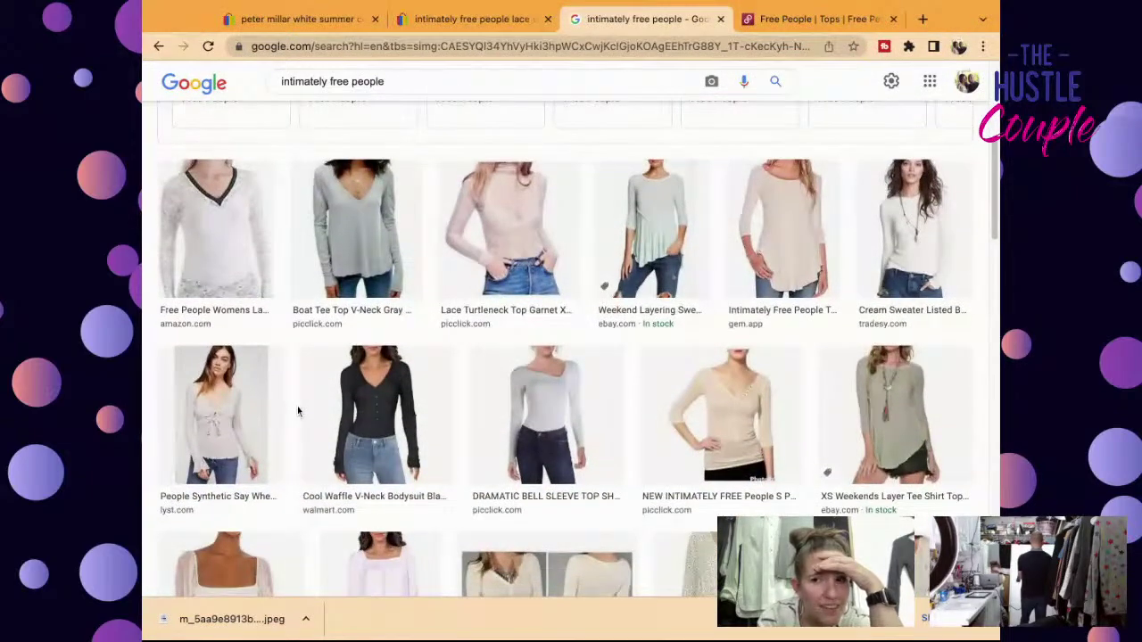
scroll(297, 411, down, 3)
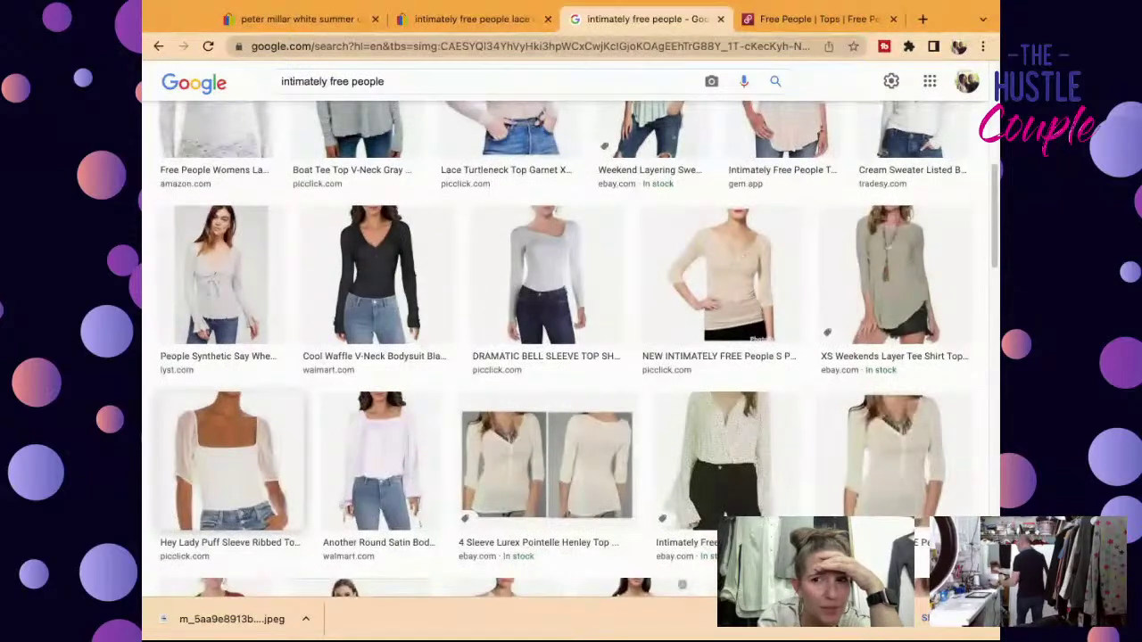
scroll(571, 348, down, 9)
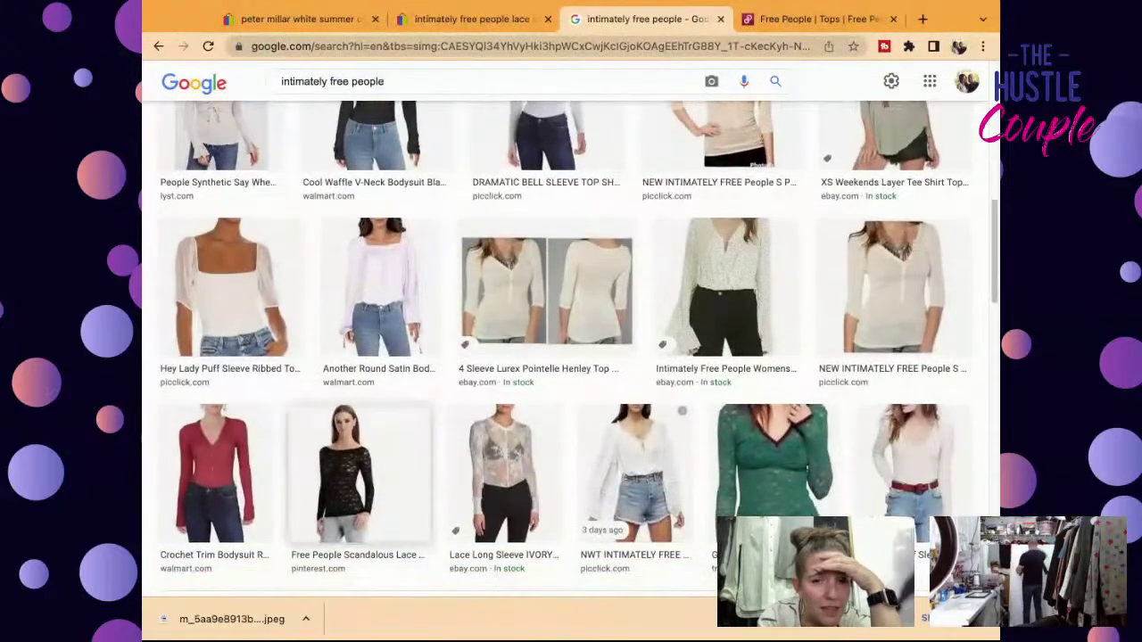
scroll(571, 348, down, 4)
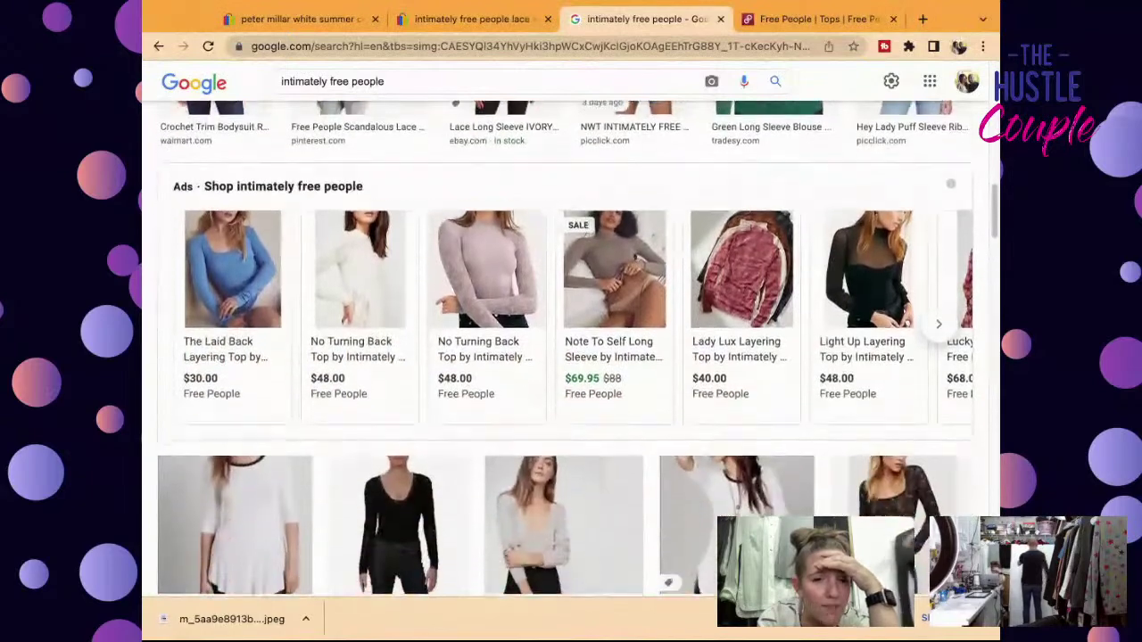
scroll(571, 348, down, 2)
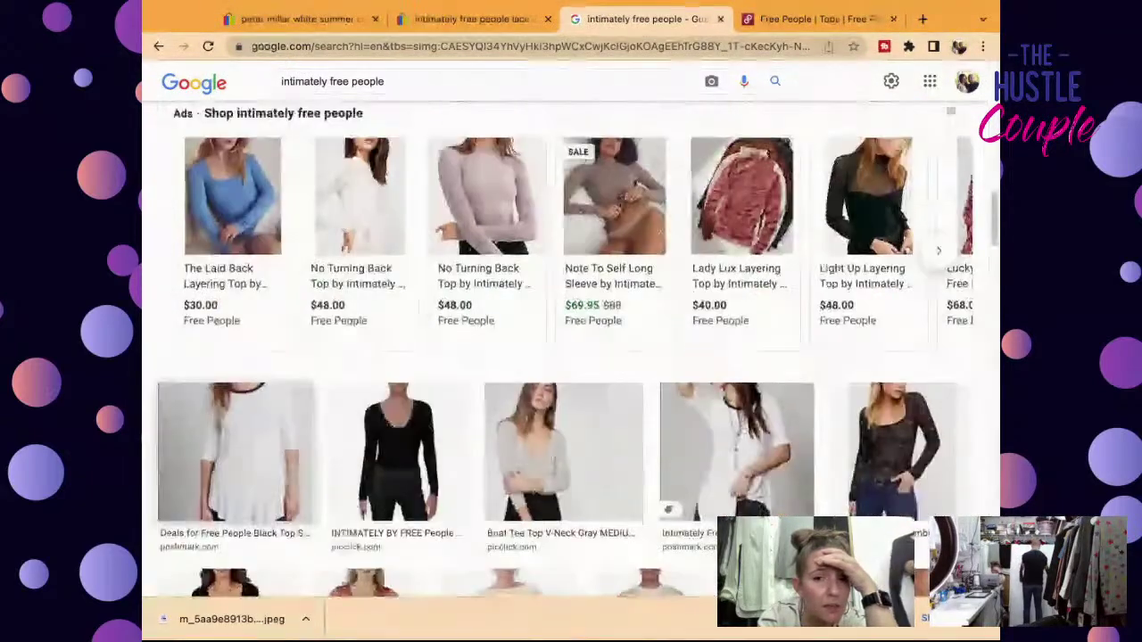
scroll(572, 348, down, 1)
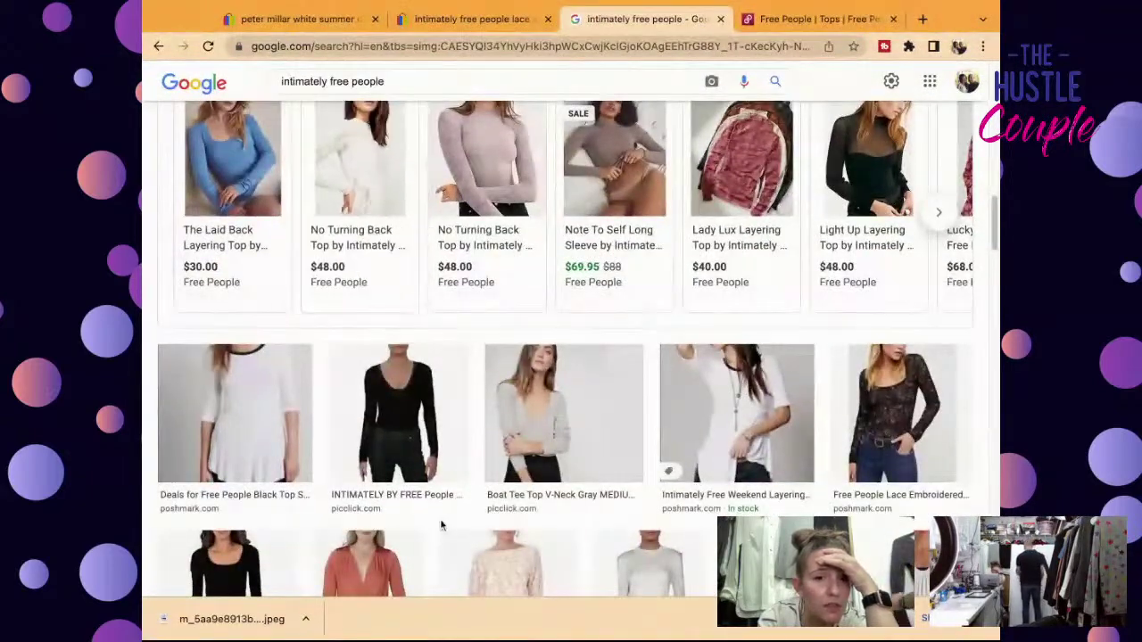
scroll(440, 525, down, 9)
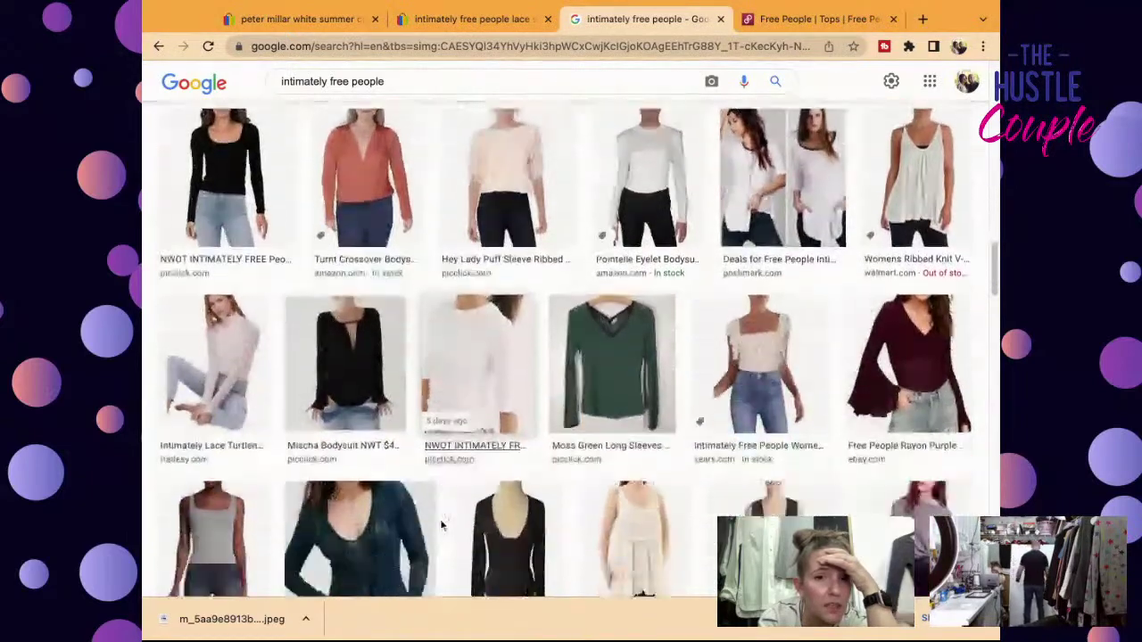
scroll(440, 526, down, 3)
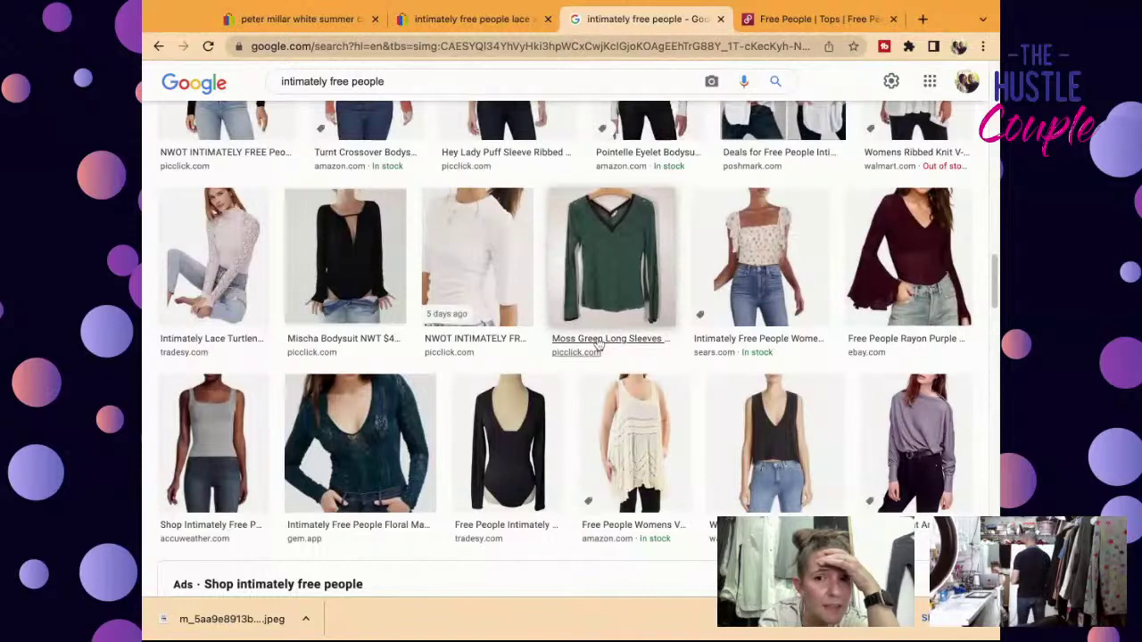
Step: View the PicClick listing for the moss green long-sleeve top in a new tab and return to the similar images
click(599, 342)
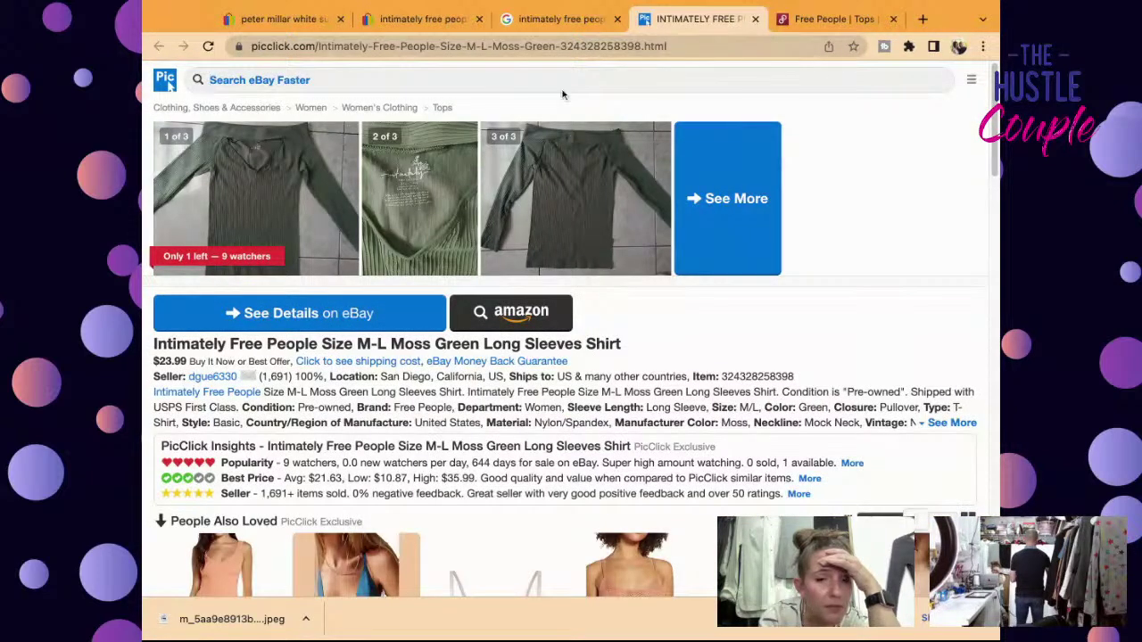
click(544, 19)
scroll(601, 402, down, 5)
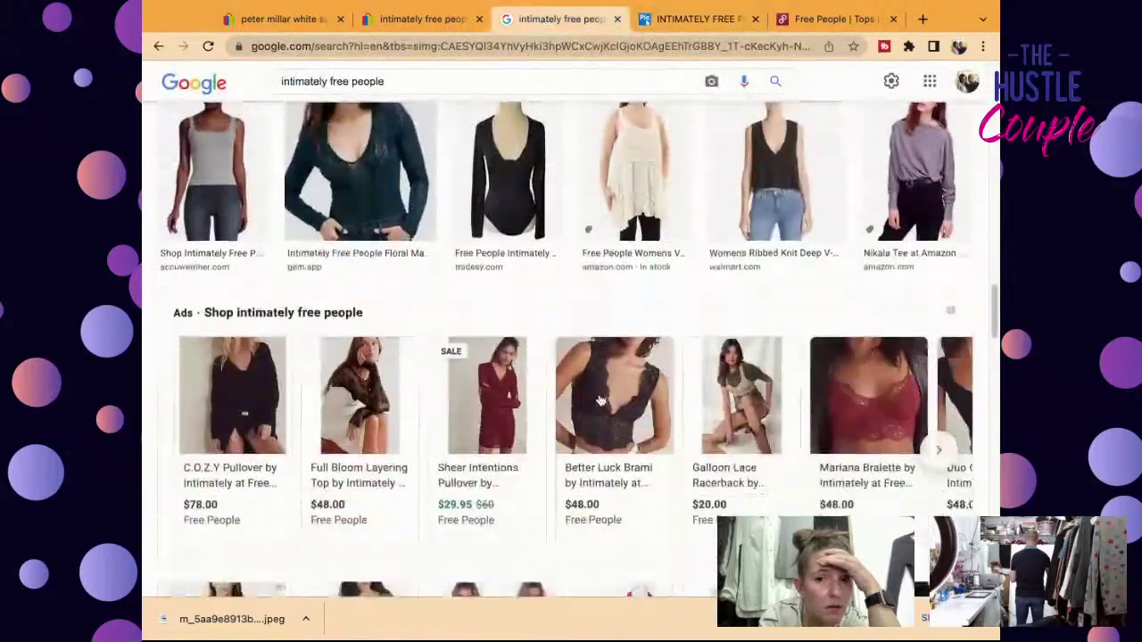
Step: Look through the visually similar images for a lace V-neck top with contrast trim that matches the garment
scroll(601, 401, down, 4)
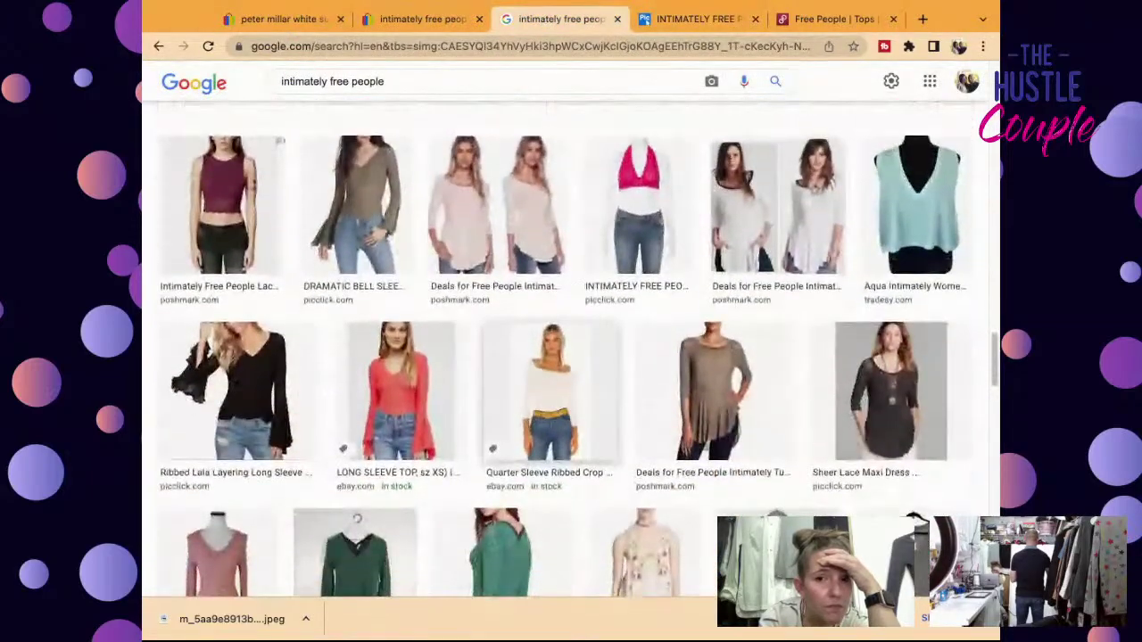
scroll(601, 402, down, 4)
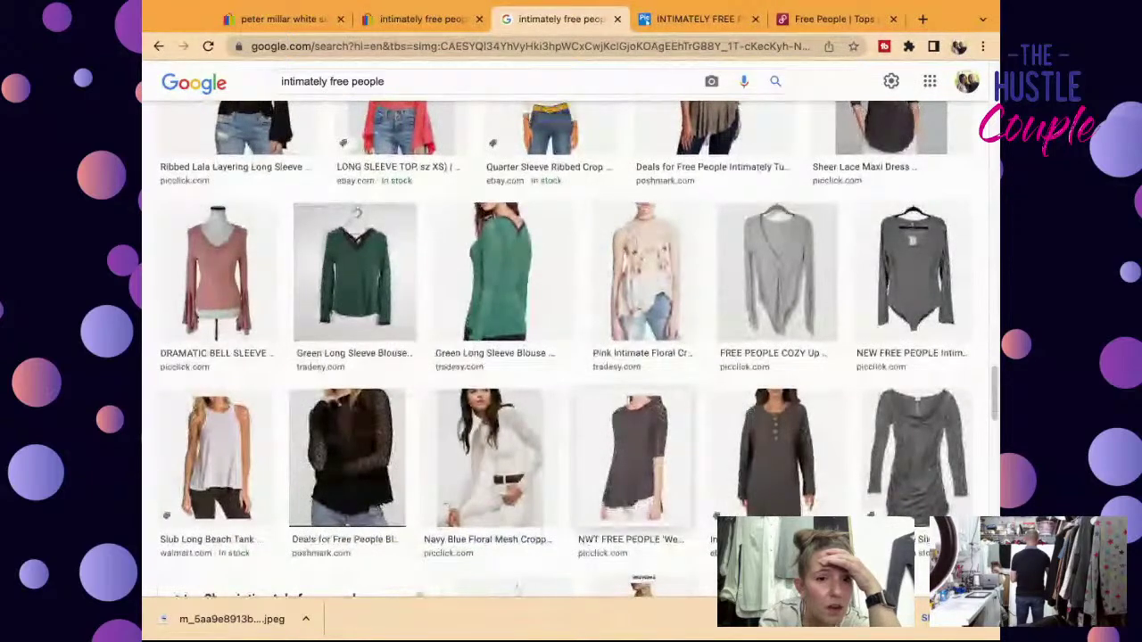
scroll(600, 401, down, 8)
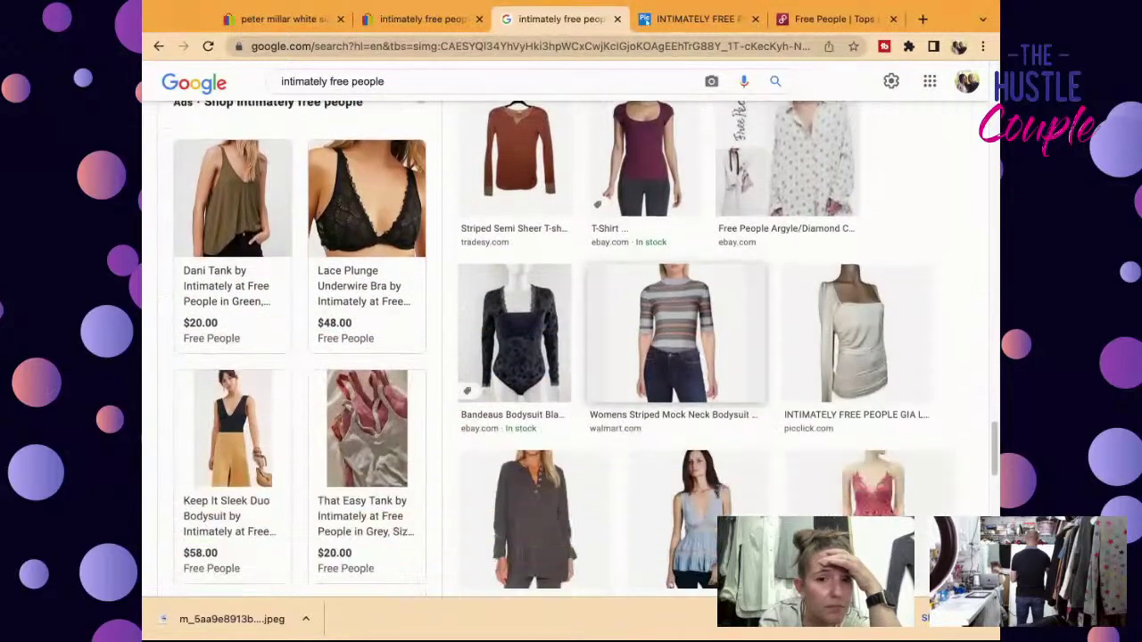
scroll(571, 356, down, 7)
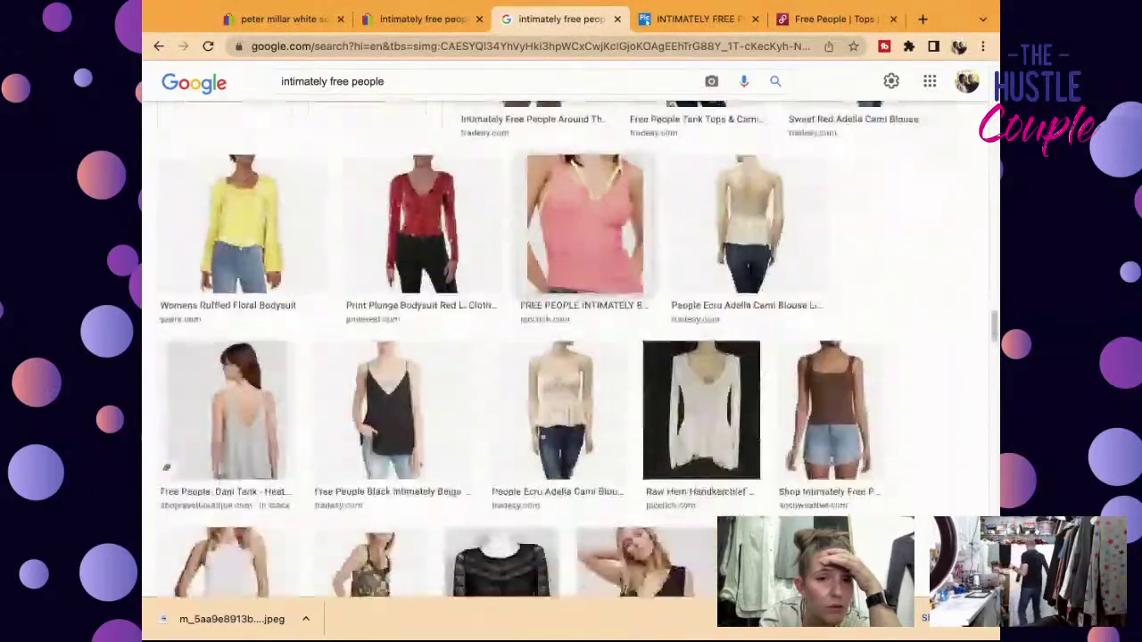
scroll(571, 357, down, 5)
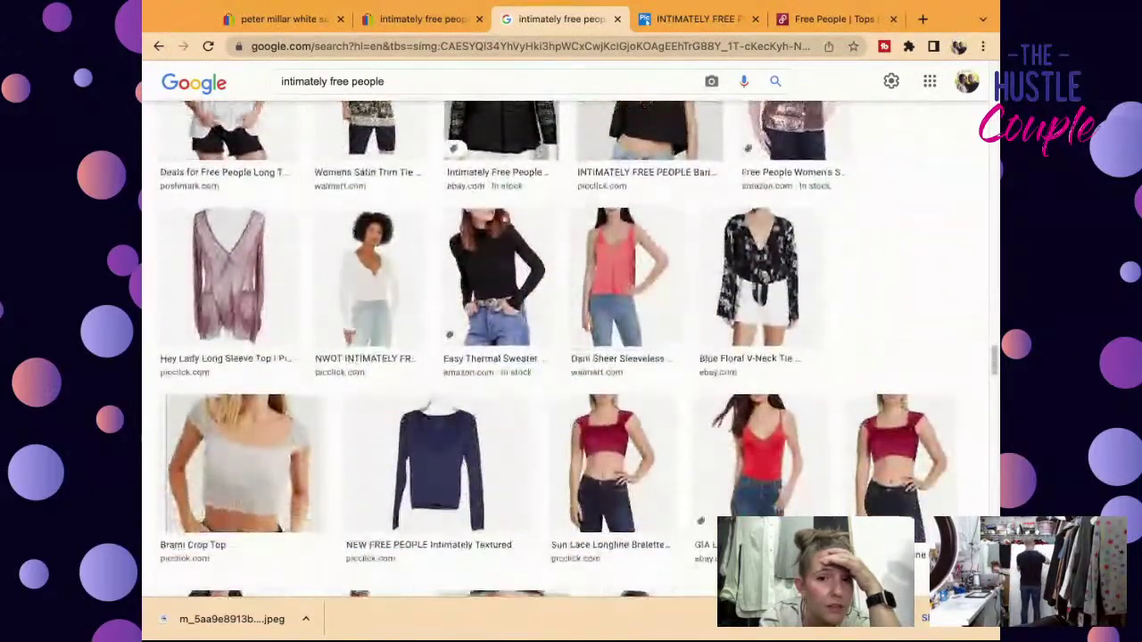
scroll(611, 375, down, 1)
scroll(611, 395, up, 5)
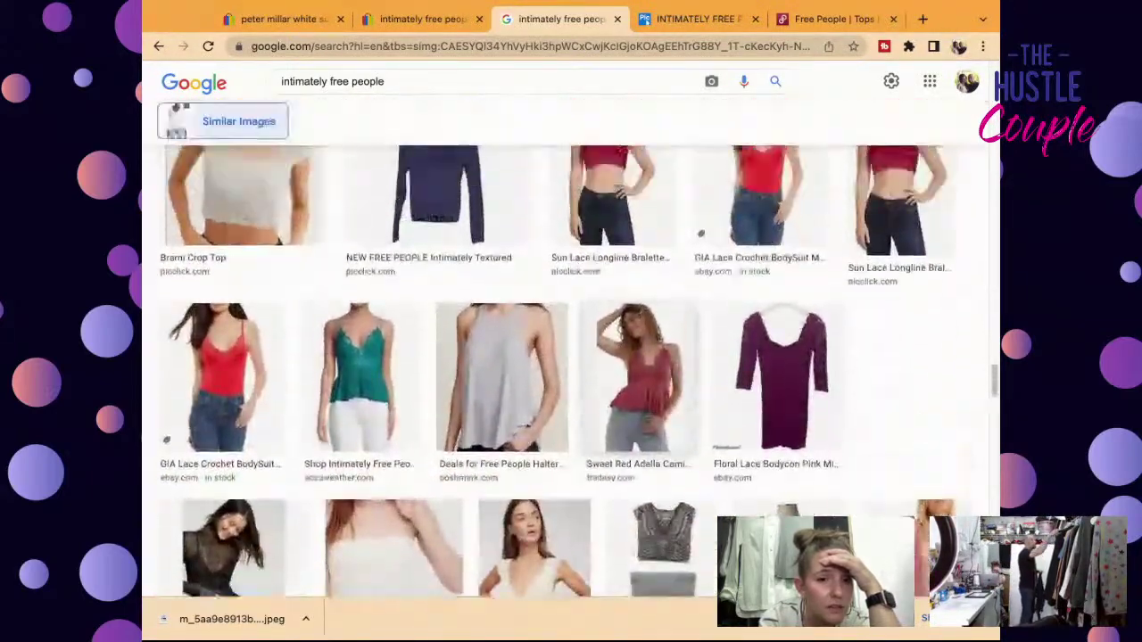
scroll(611, 396, up, 15)
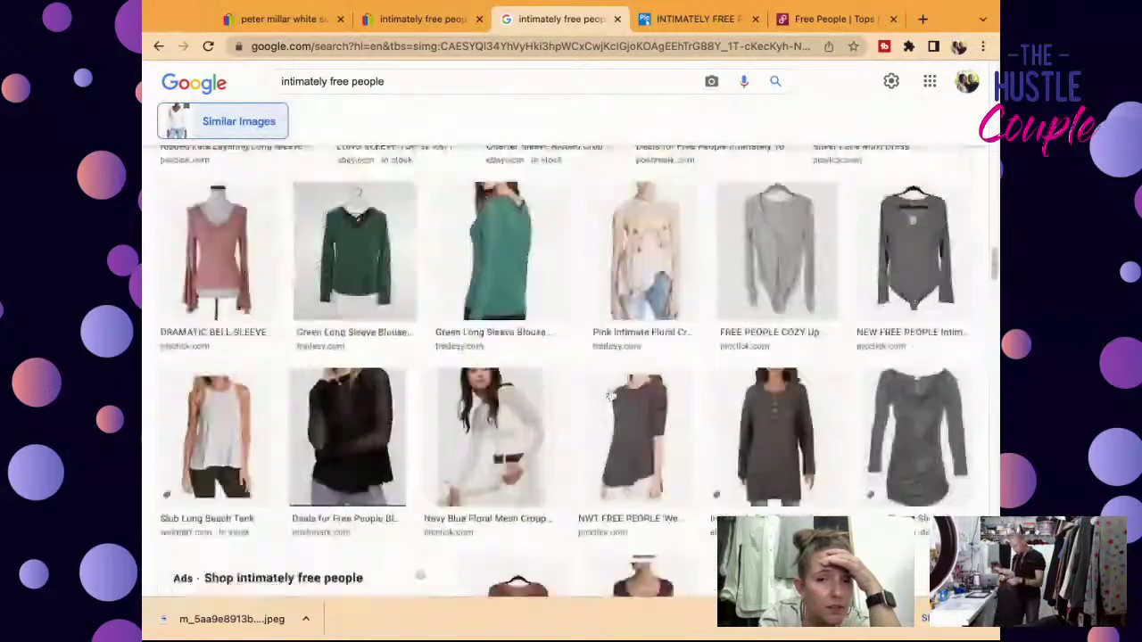
scroll(612, 395, up, 6)
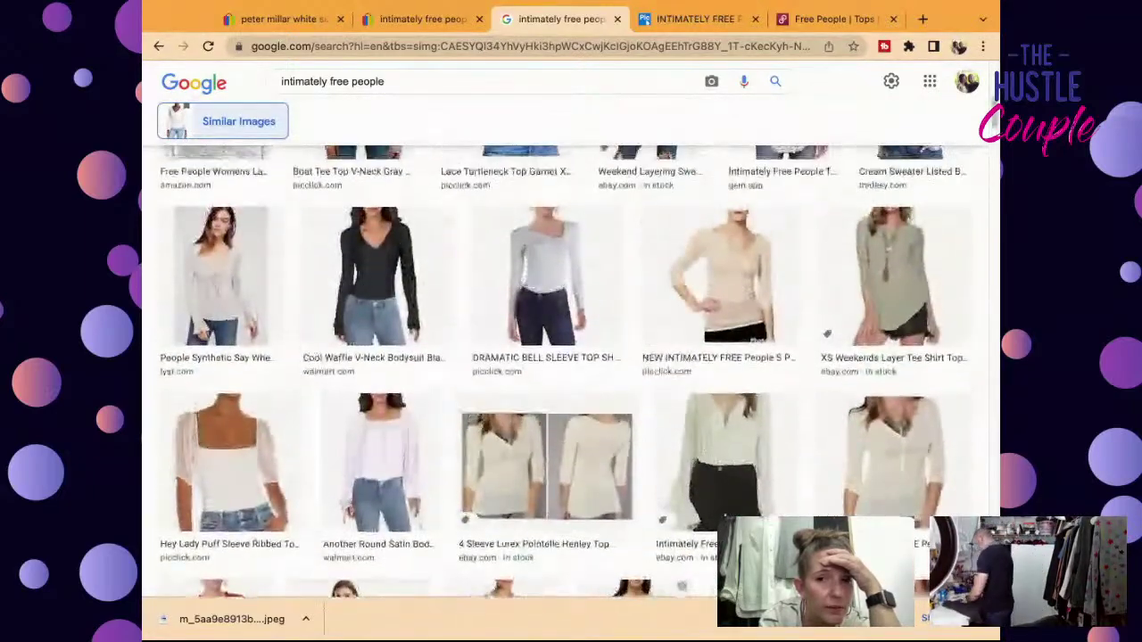
Step: View the Amazon listing for the white V-neck top with dark trim in a new tab and return to the similar images
scroll(611, 395, down, 5)
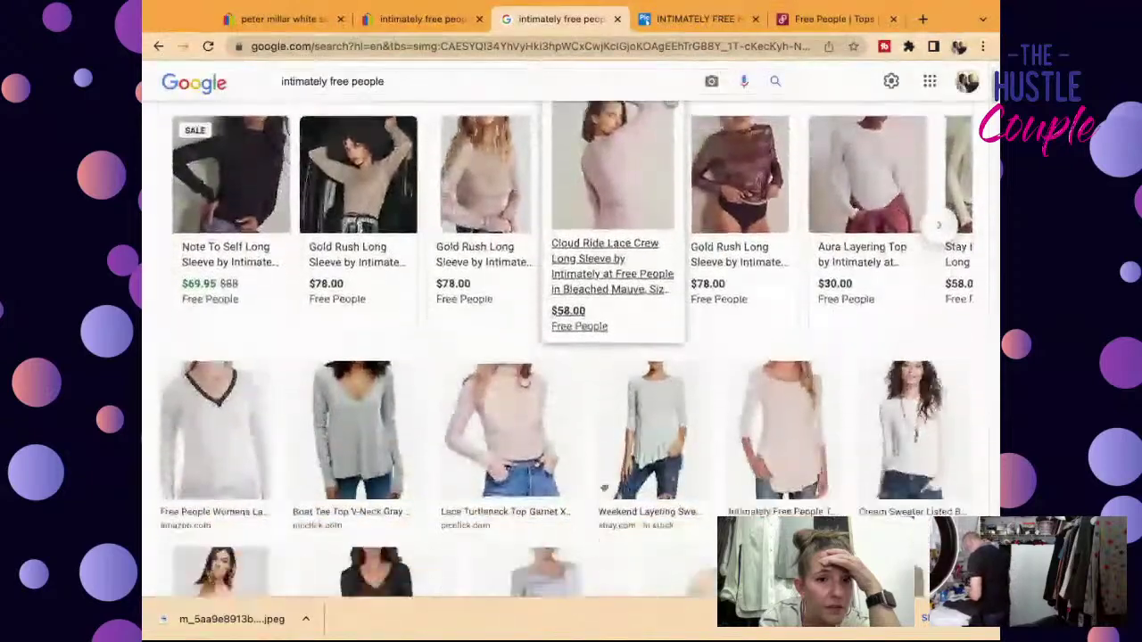
click(248, 444)
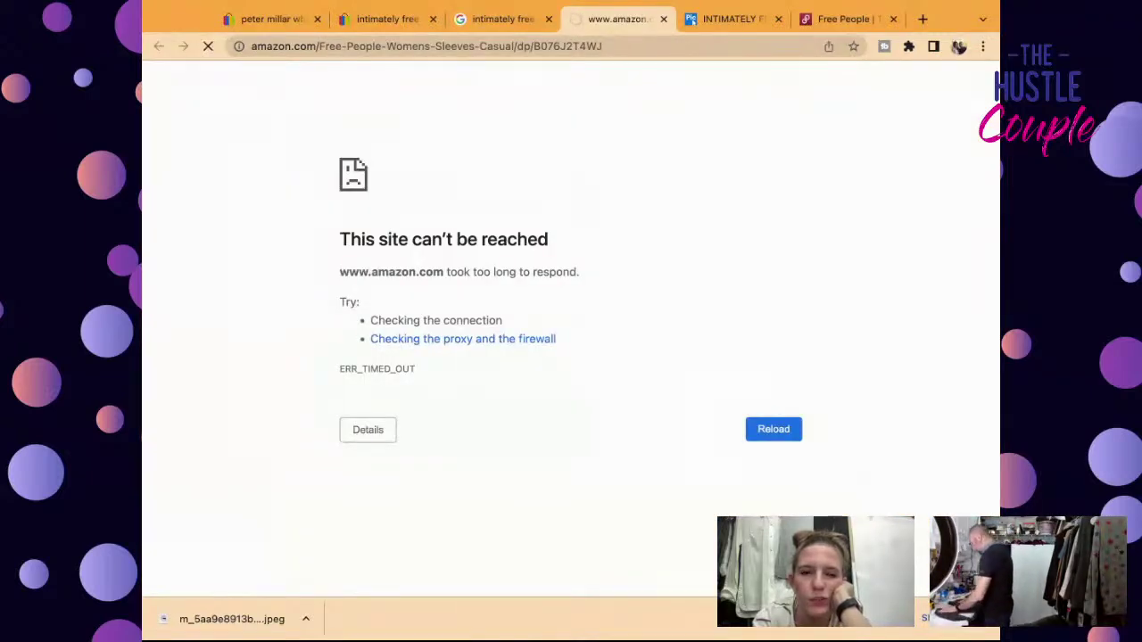
click(489, 20)
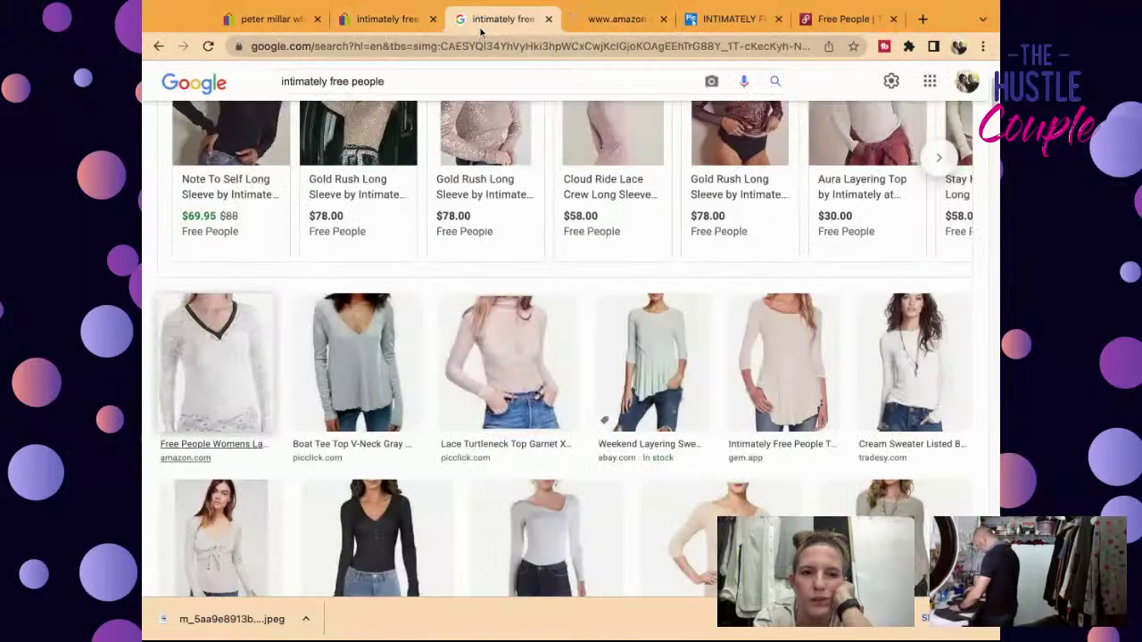
Step: Check the rows of similar images below the white V-neck top, including the green lace top with contrast trim
scroll(489, 379, down, 5)
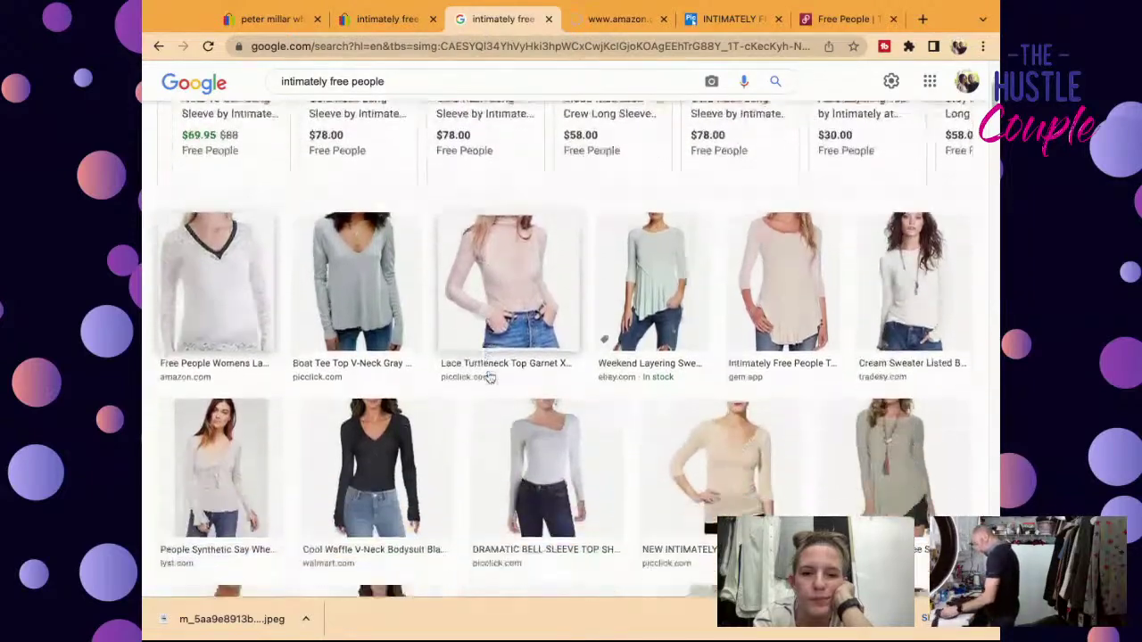
scroll(535, 210, down, 2)
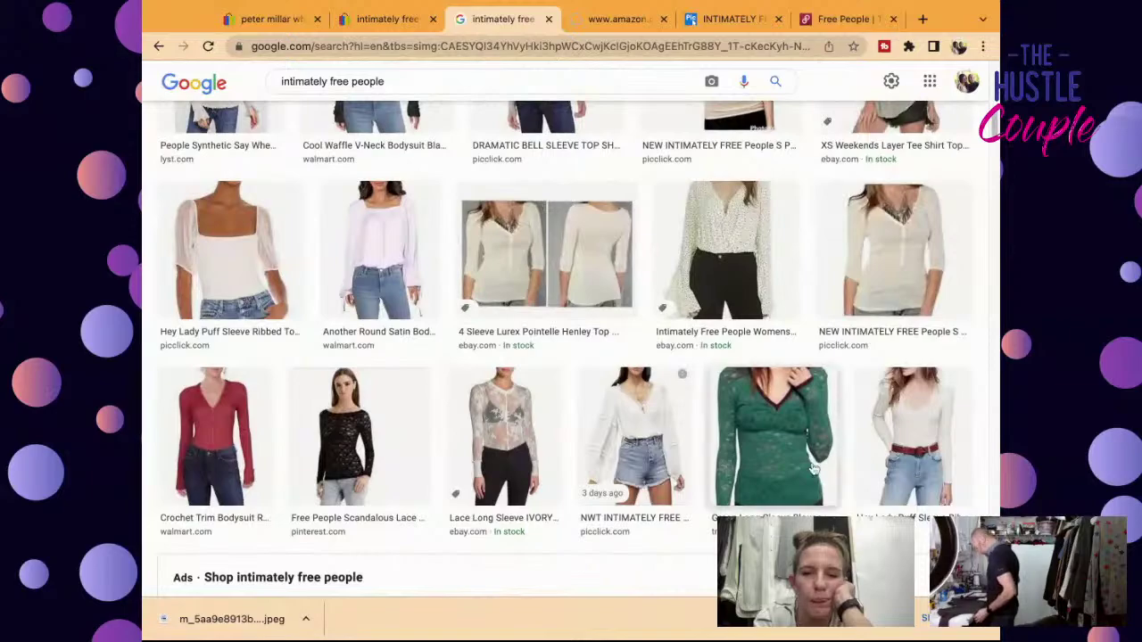
scroll(813, 443, down, 1)
scroll(813, 443, down, 2)
scroll(812, 443, up, 5)
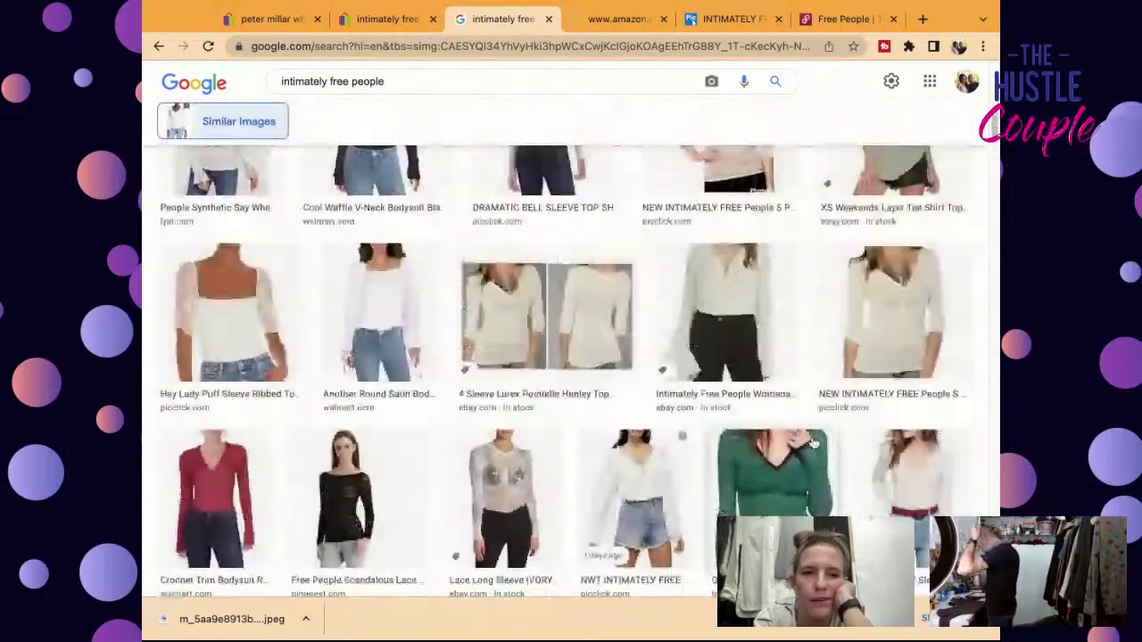
Step: Browse the sponsored Intimately Free People products above the similar images through to the end of the carousel
scroll(812, 443, up, 6)
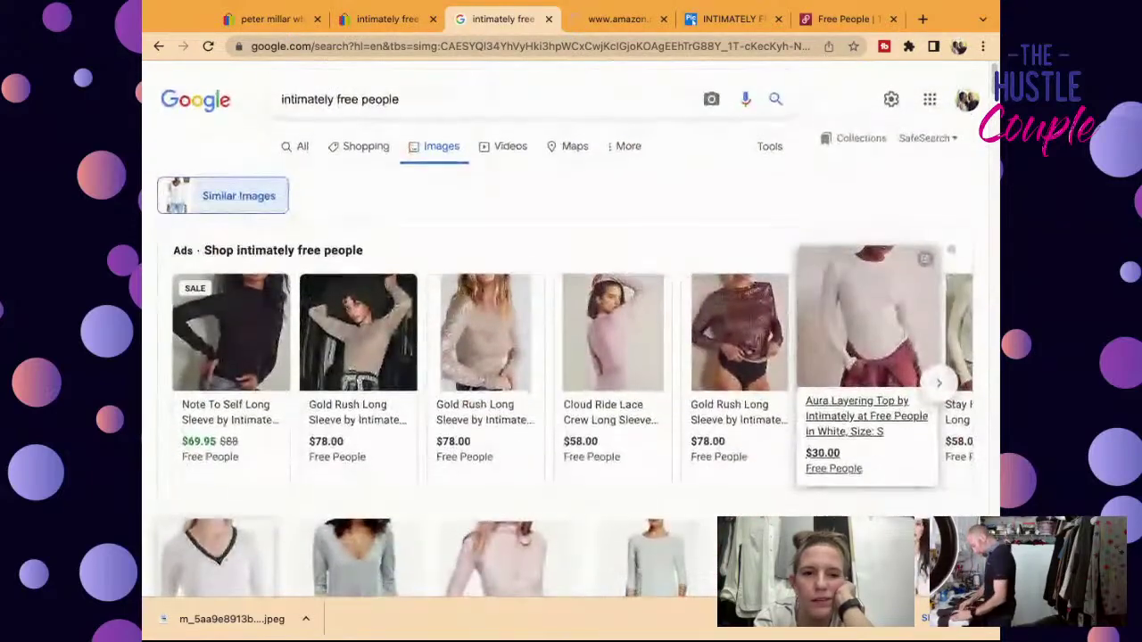
click(947, 386)
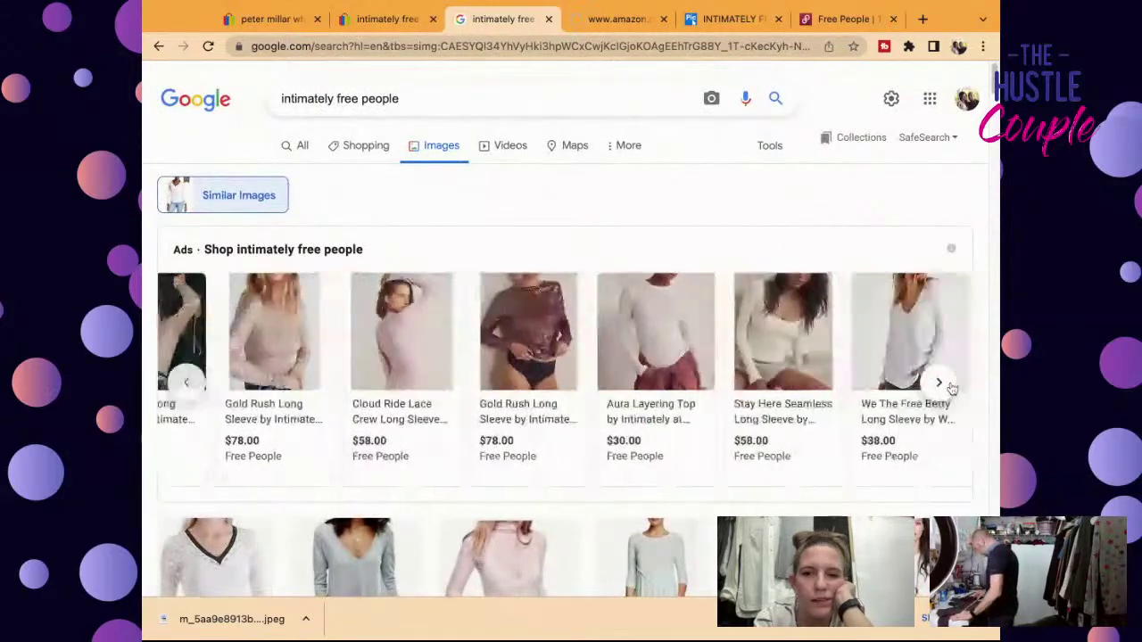
click(949, 386)
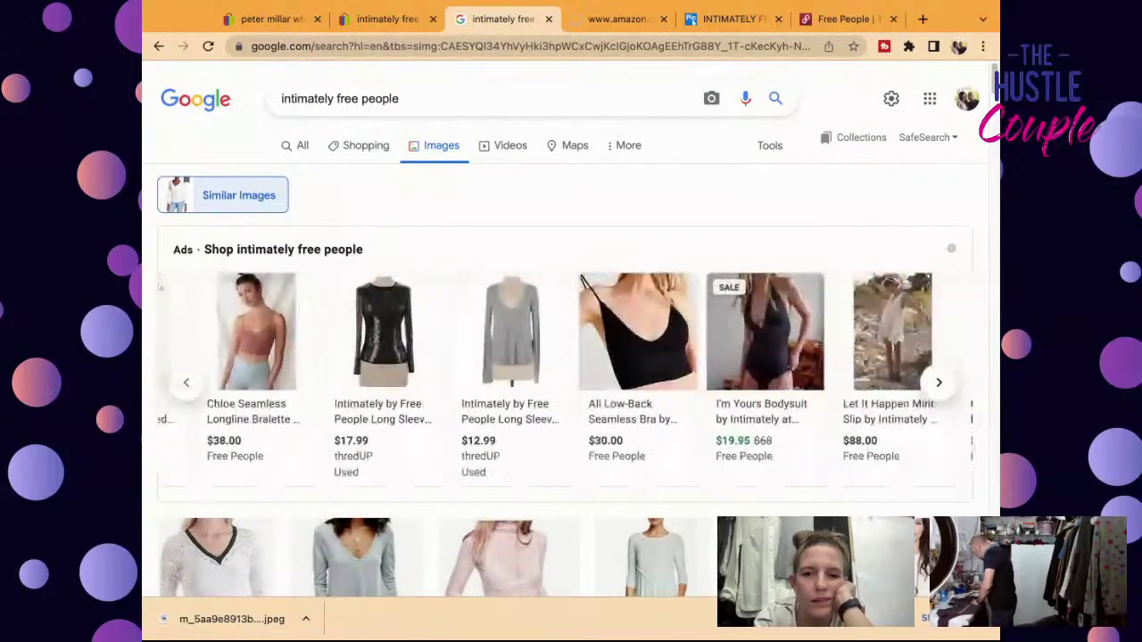
click(938, 382)
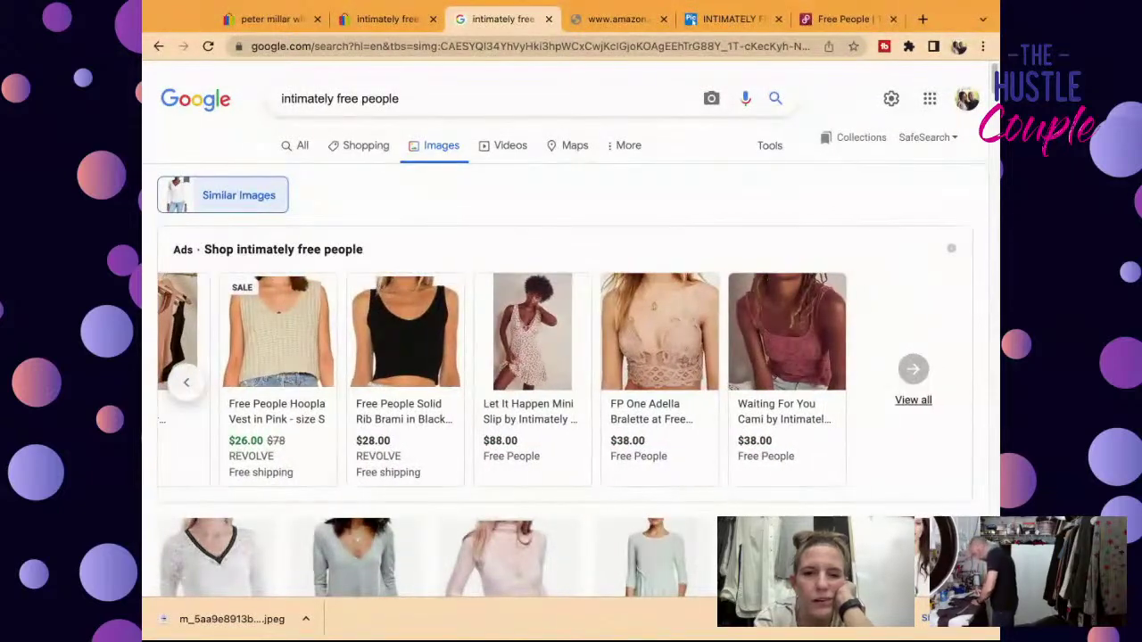
Step: Switch the "intimately free people" search to all web results and look through the product sections, retailer pages and related searches
click(301, 144)
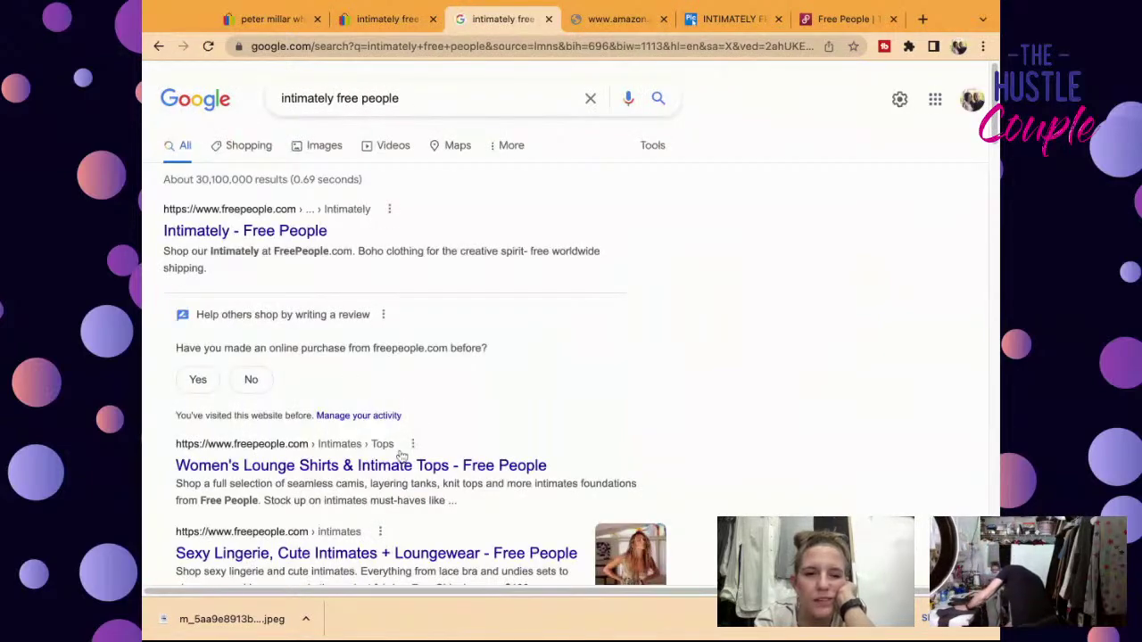
scroll(401, 454, down, 3)
scroll(414, 348, down, 10)
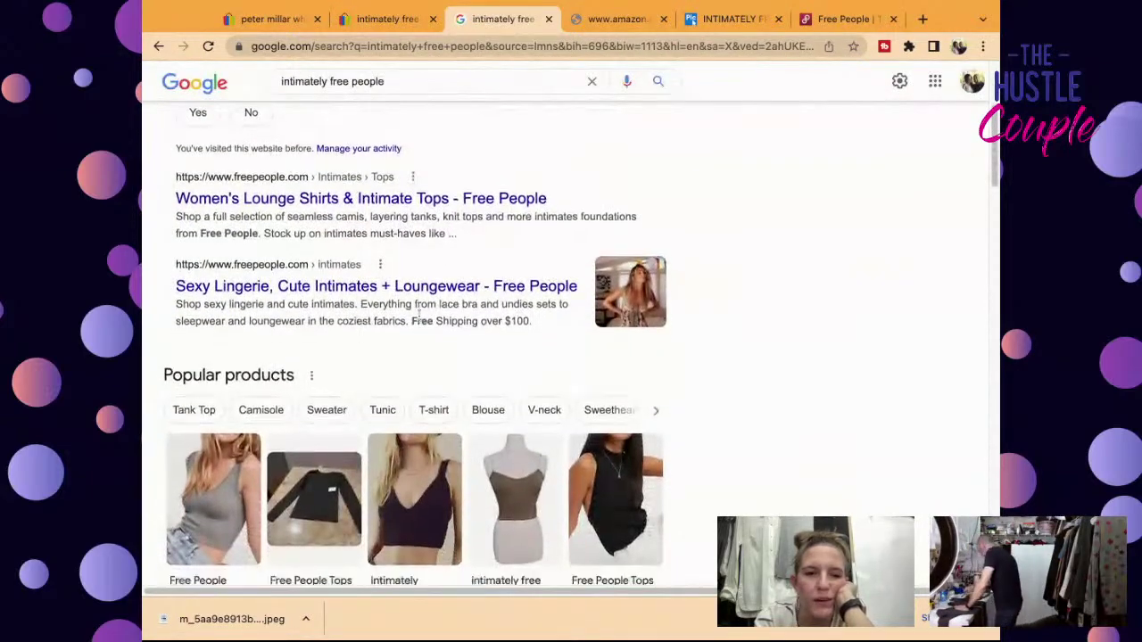
scroll(414, 348, down, 10)
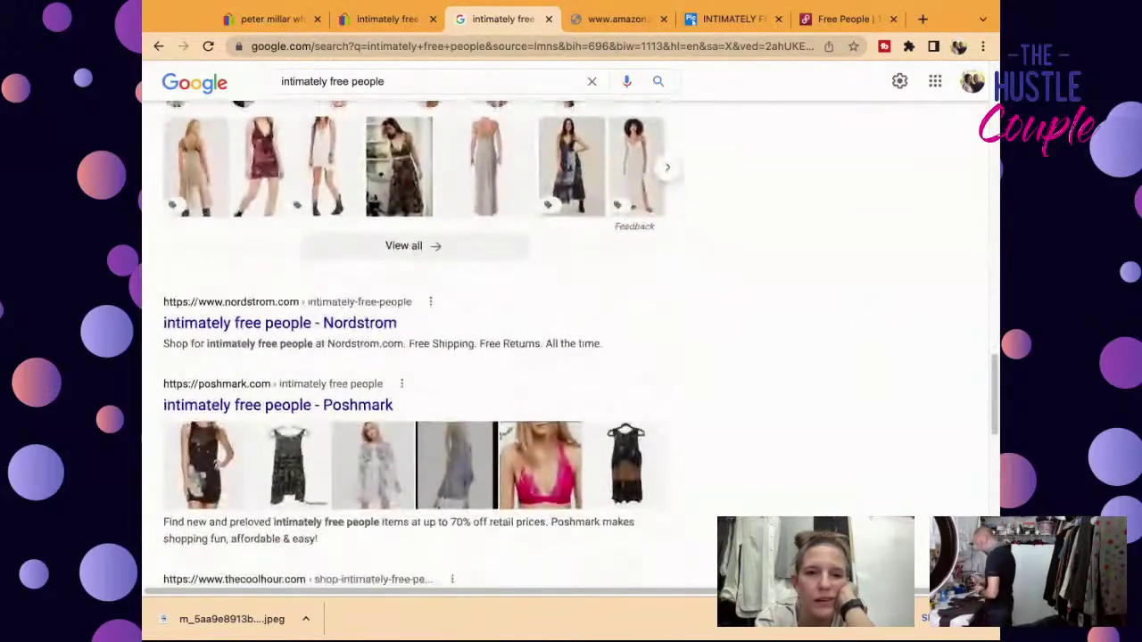
scroll(414, 348, down, 8)
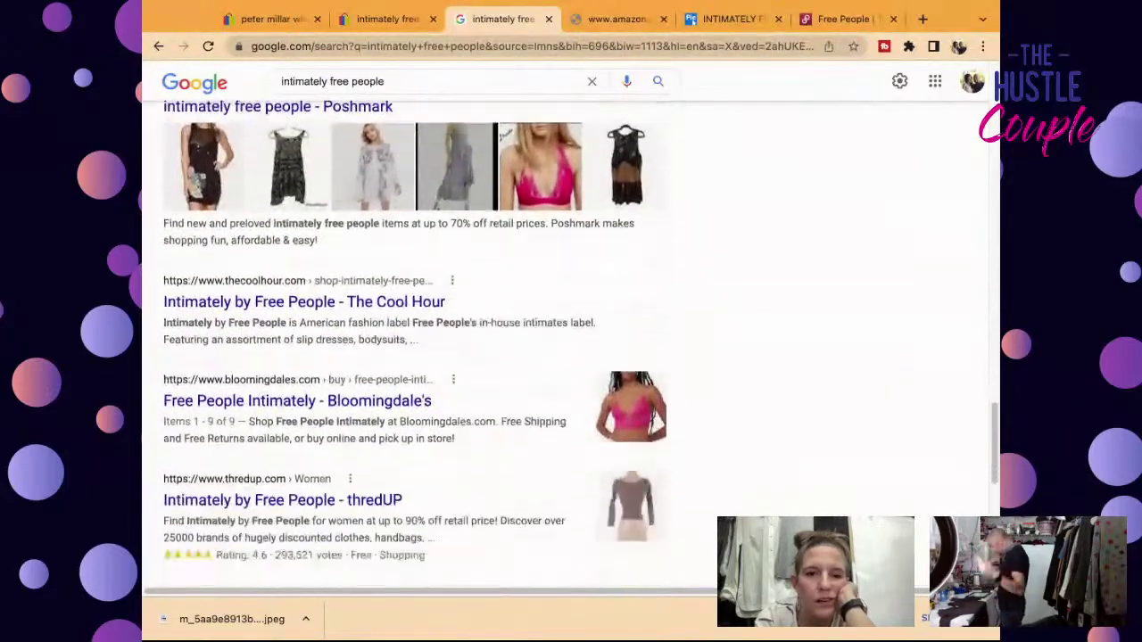
scroll(422, 171, down, 3)
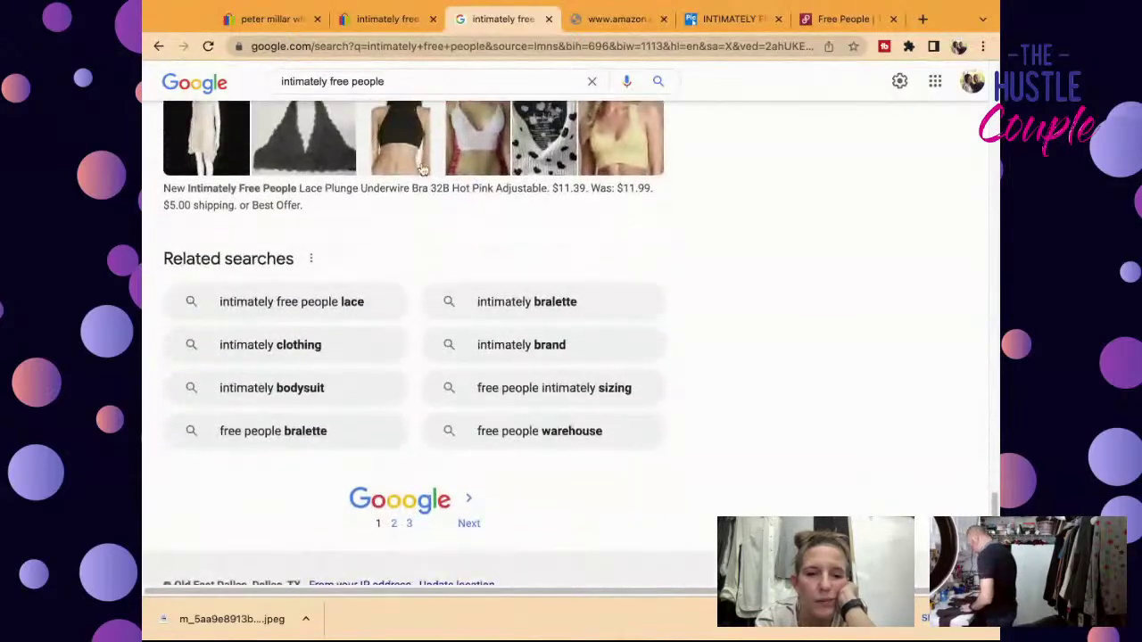
Step: Return to the eBay results for the lace ringer V-neck shirt and remove the completed and sold listings filters
click(436, 12)
scroll(686, 456, down, 1)
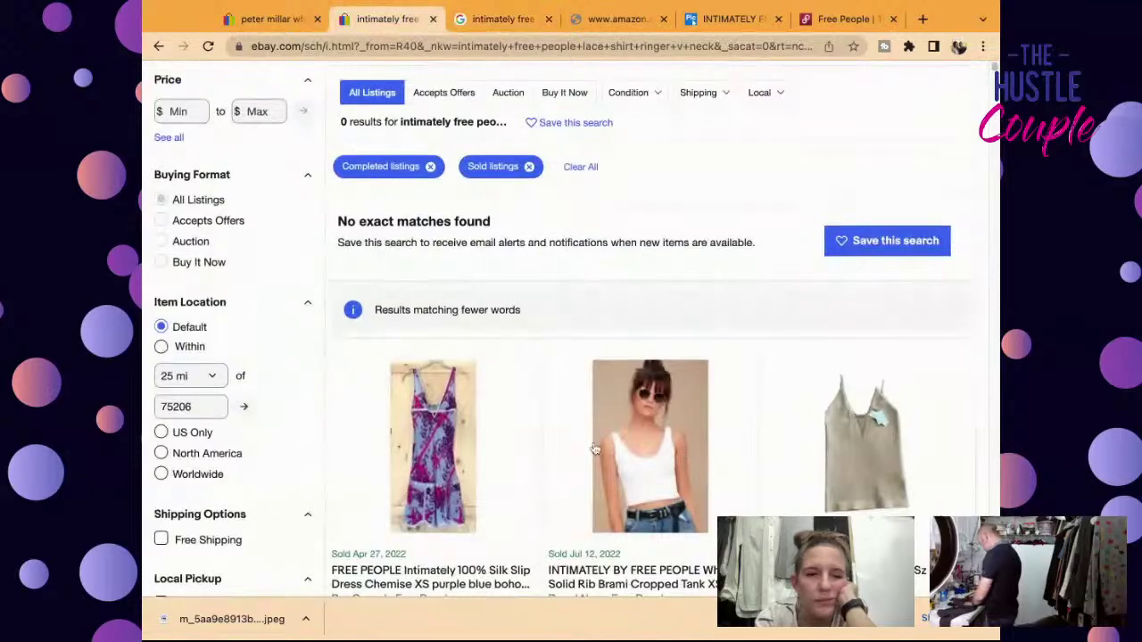
scroll(272, 533, up, 2)
scroll(263, 531, down, 5)
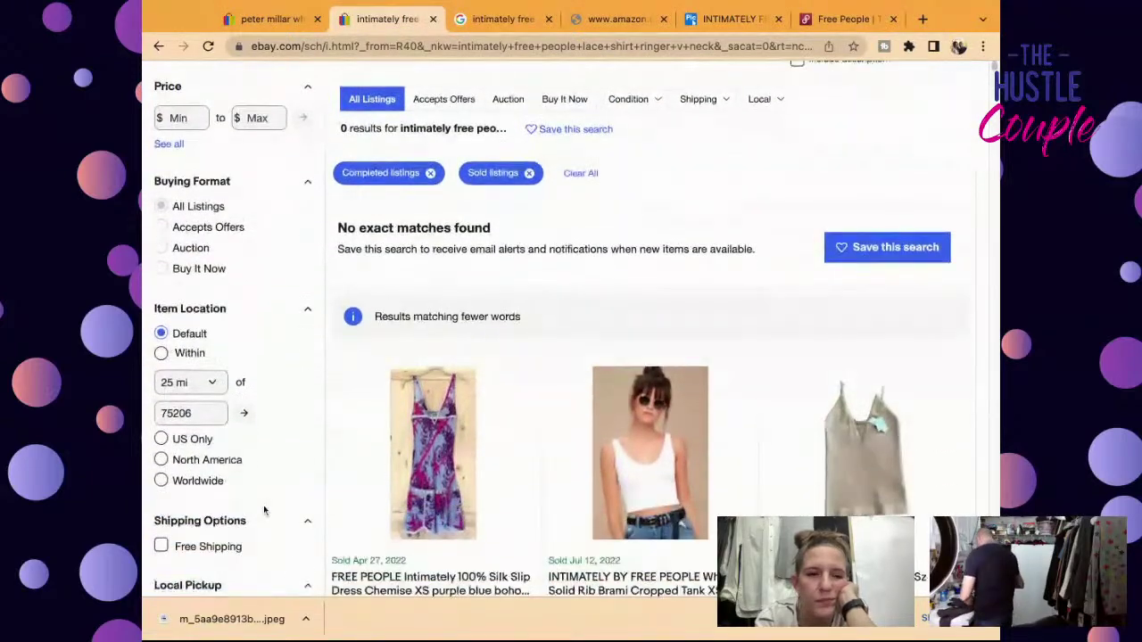
scroll(263, 509, down, 2)
click(178, 318)
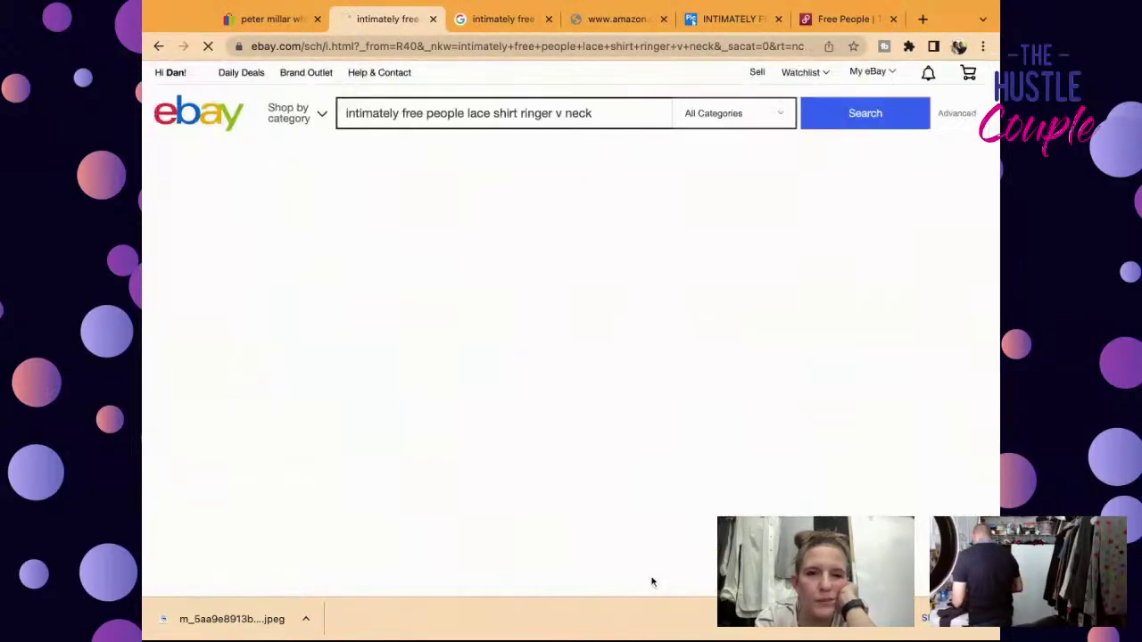
Step: Look through the active eBay listings matching fewer words for a comparable Intimately Free People lace V-neck top
scroll(652, 553, down, 5)
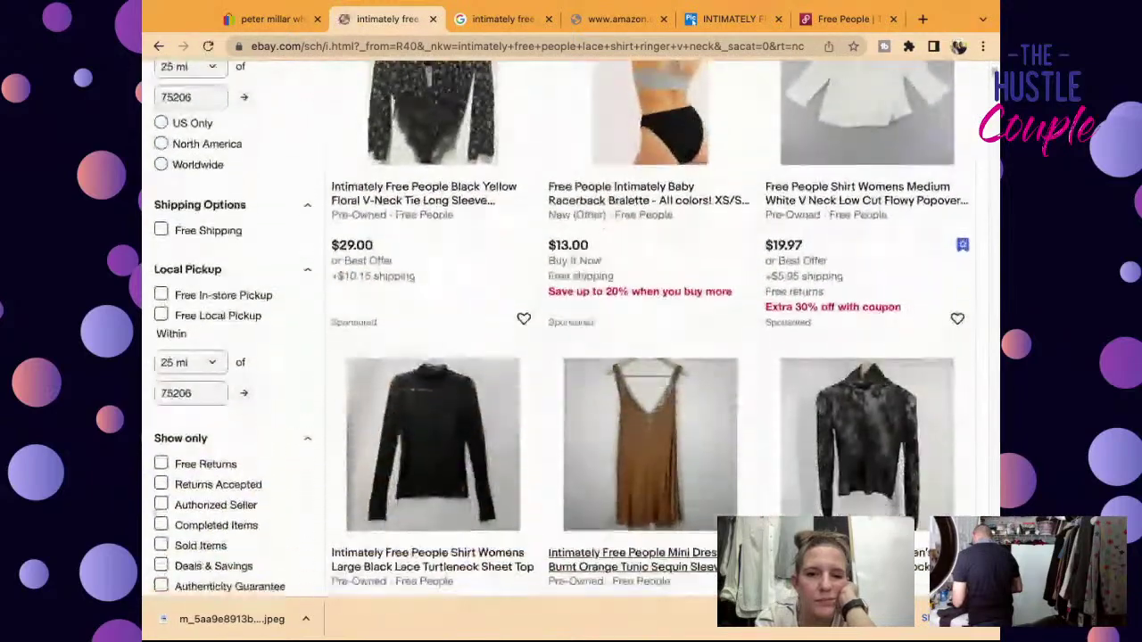
scroll(650, 330, down, 10)
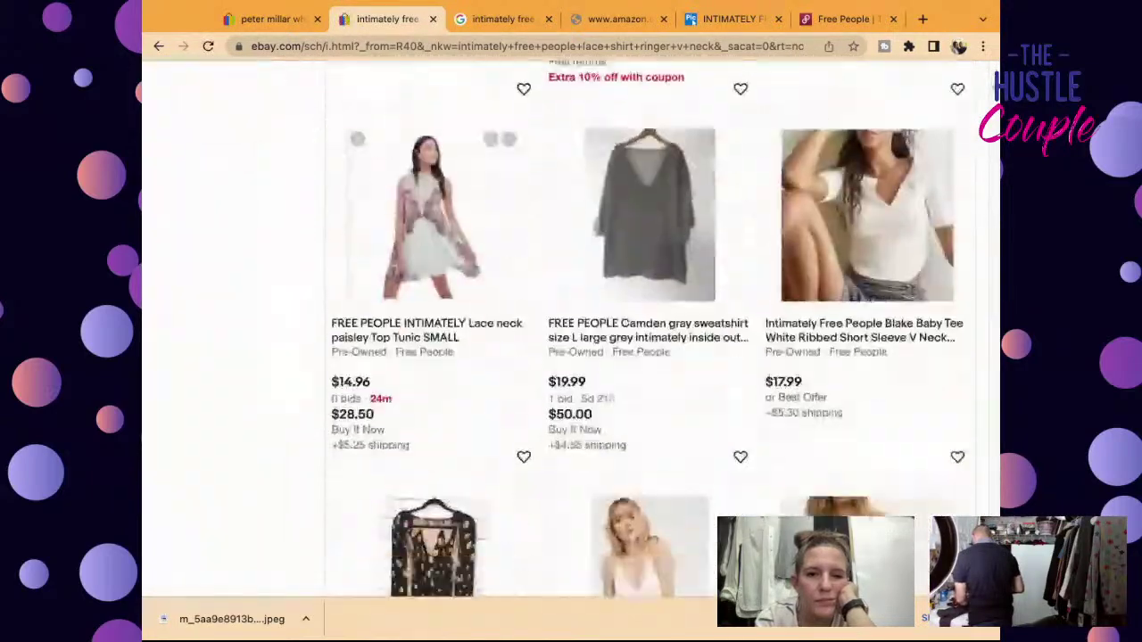
scroll(649, 330, up, 5)
scroll(649, 330, down, 8)
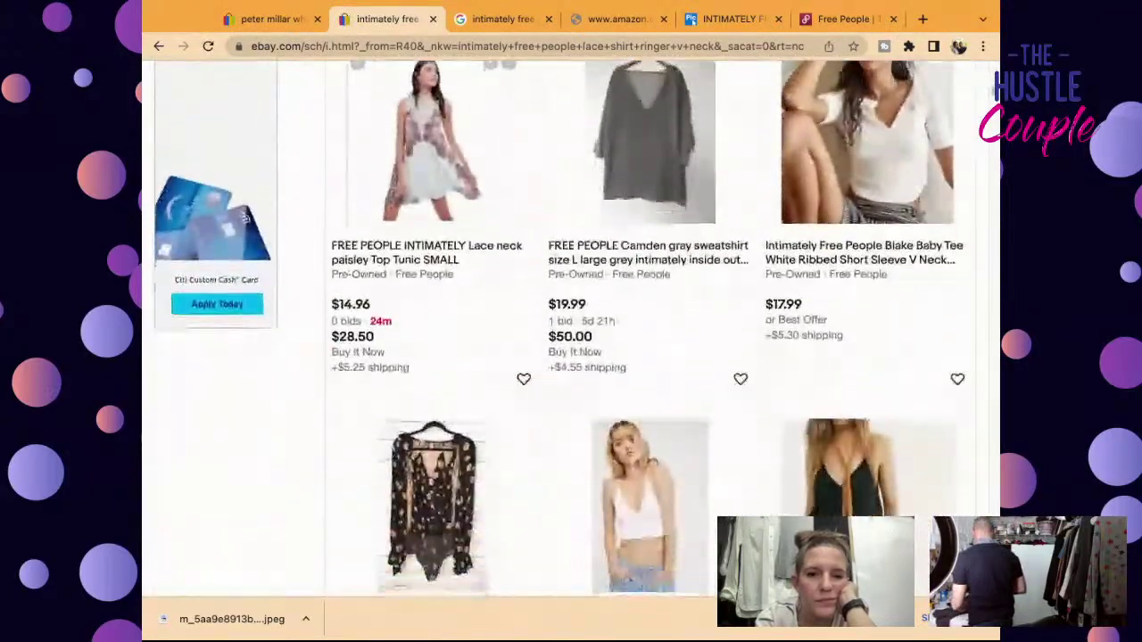
scroll(637, 589, down, 8)
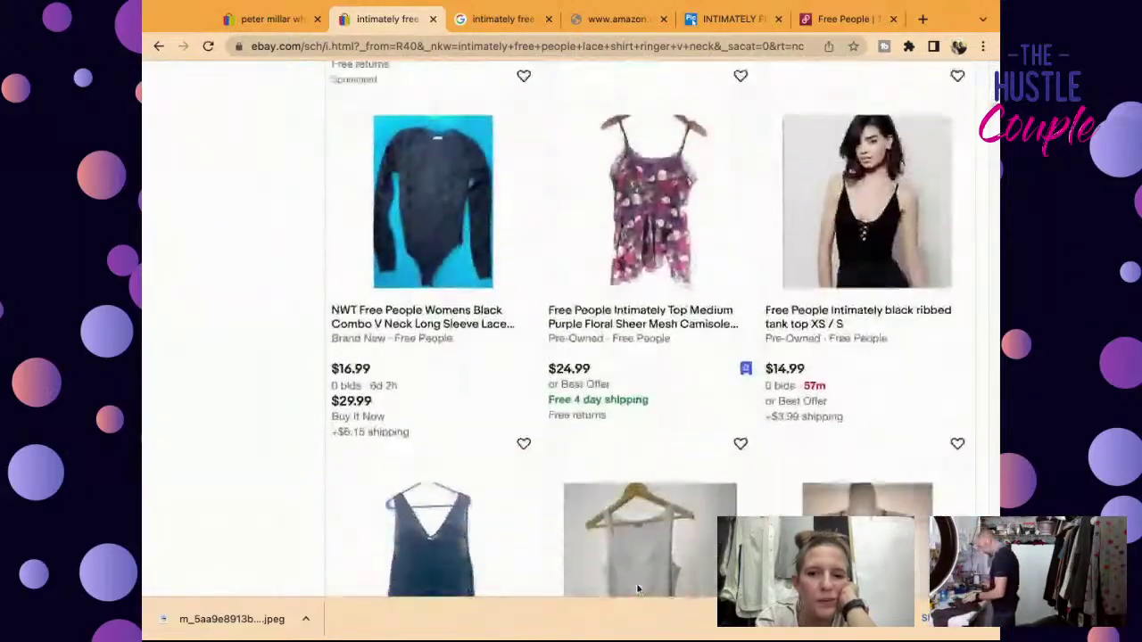
scroll(636, 584, down, 8)
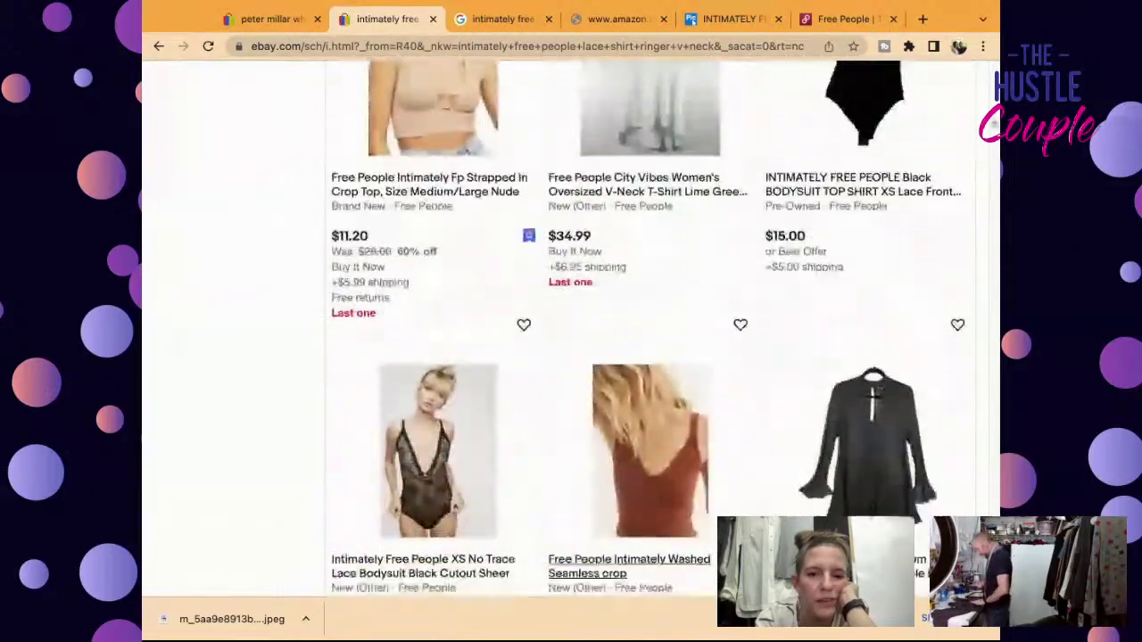
scroll(651, 612, up, 5)
scroll(653, 613, down, 5)
Step: Shorten the eBay search to "intimately free people lace shirt v neck", run it and look through the listings
scroll(653, 614, up, 15)
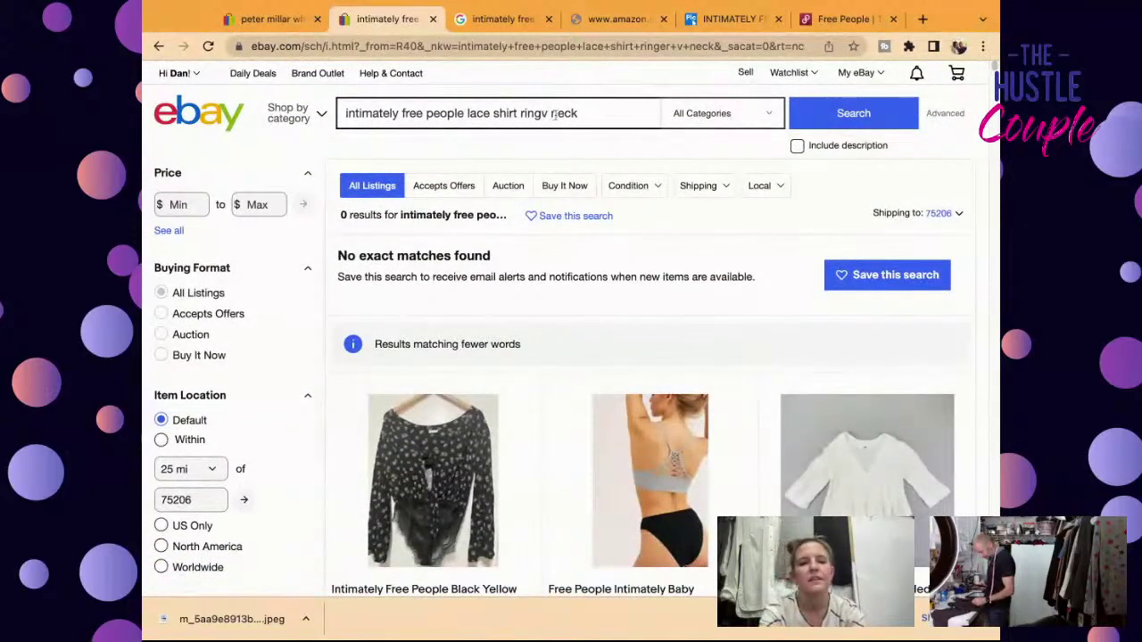
key(Return)
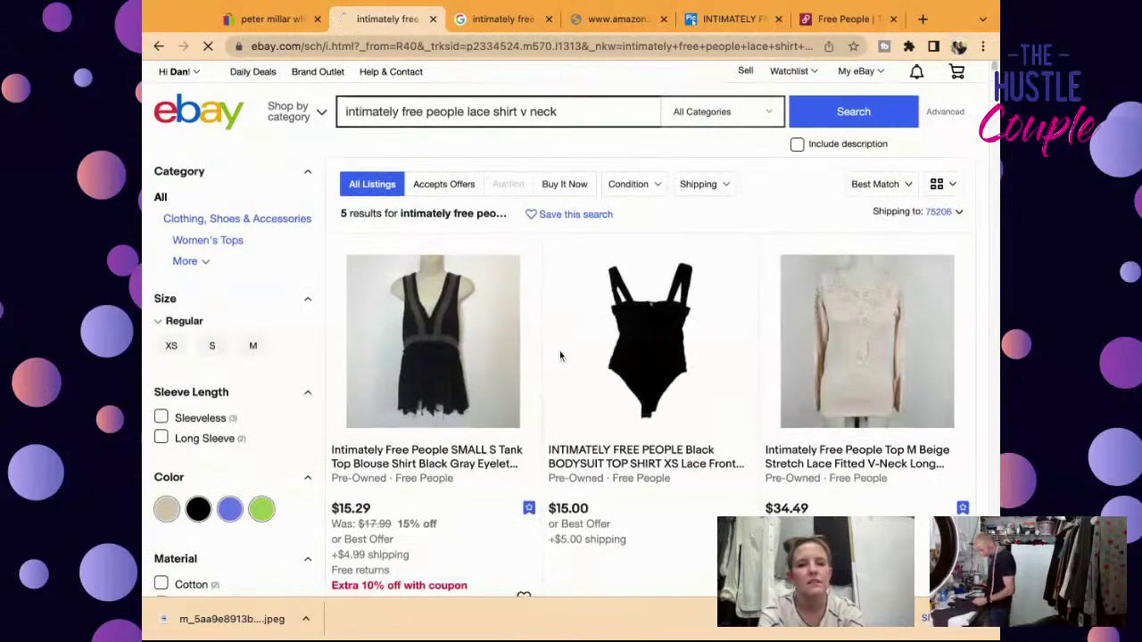
scroll(560, 355, down, 2)
scroll(561, 355, down, 10)
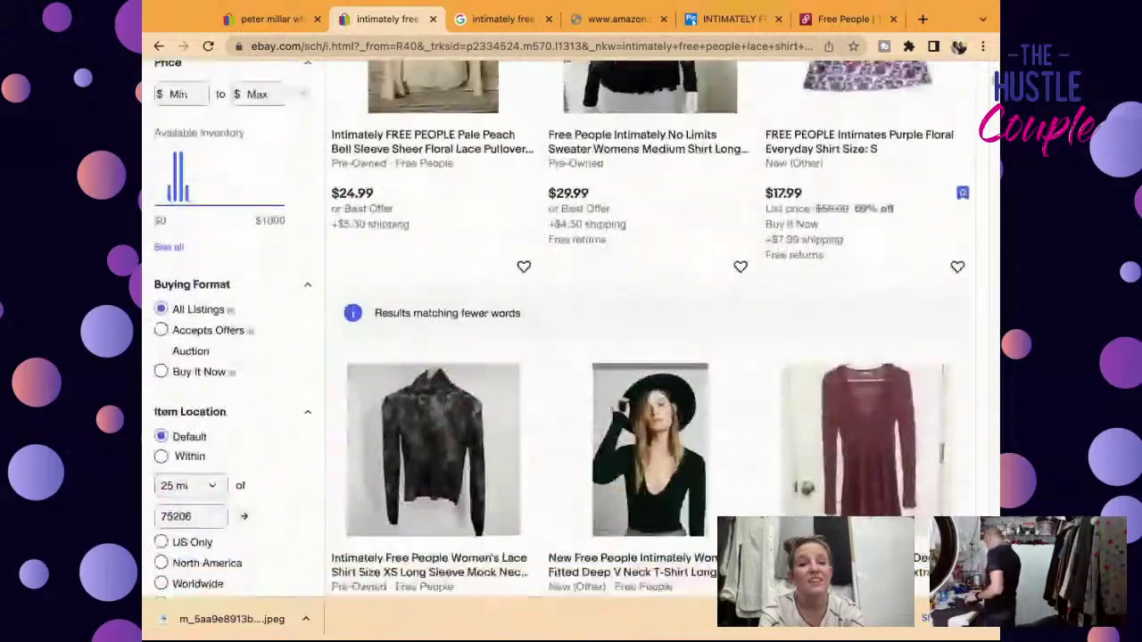
scroll(561, 356, down, 7)
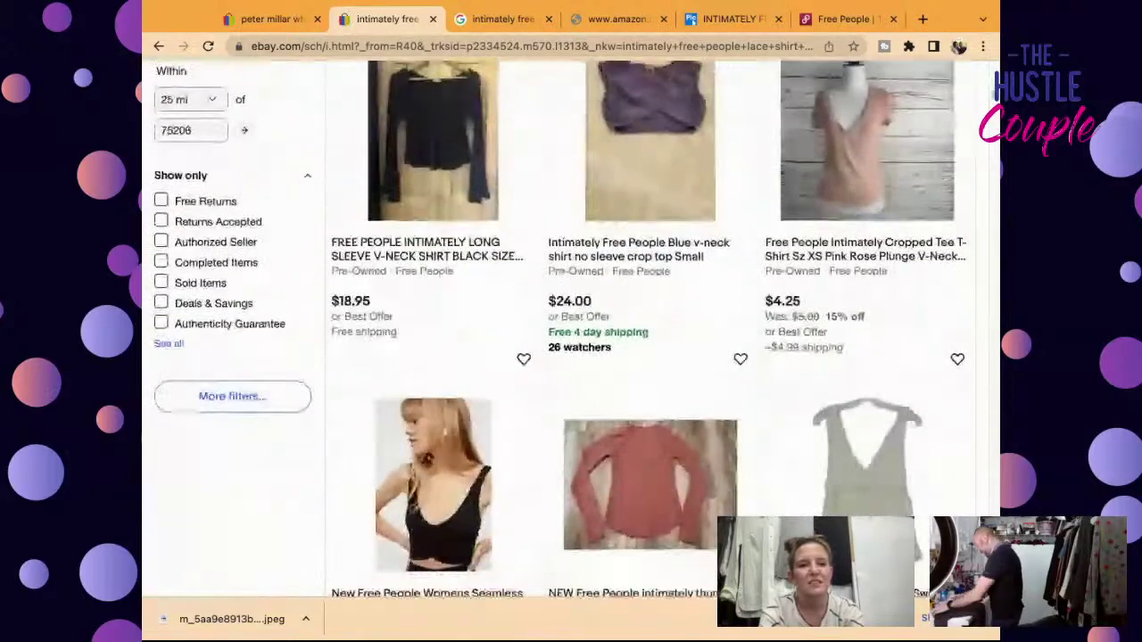
Step: Find the Free People Intimately Lace Long Sleeve V-neck Top Ivory S Rare in the eBay results and start a similar listing from it
scroll(560, 355, down, 10)
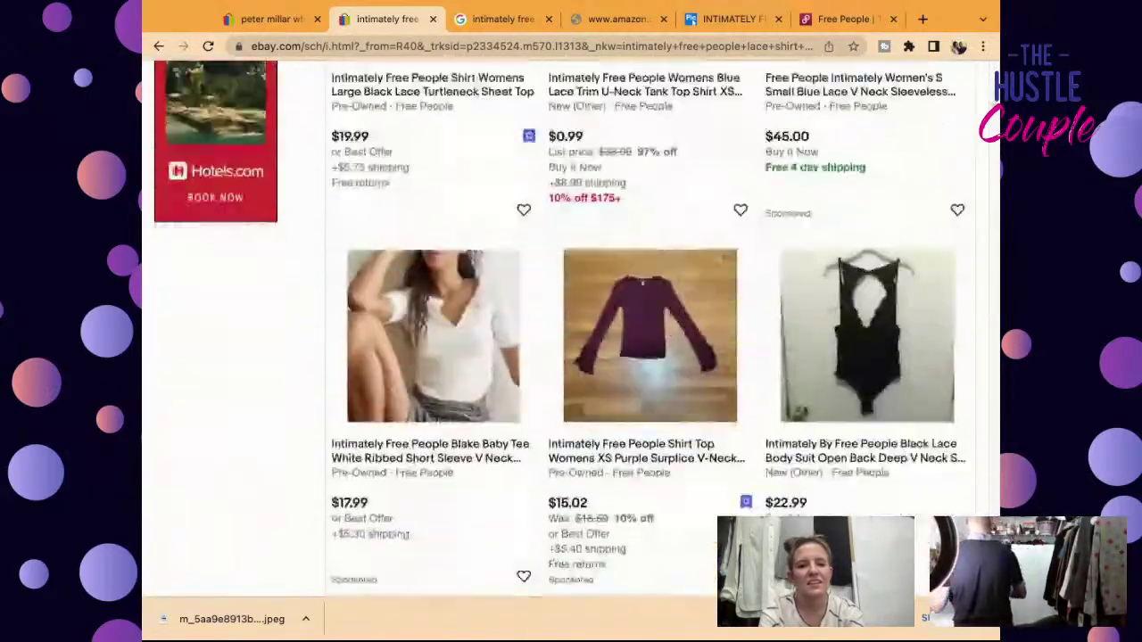
scroll(560, 355, down, 7)
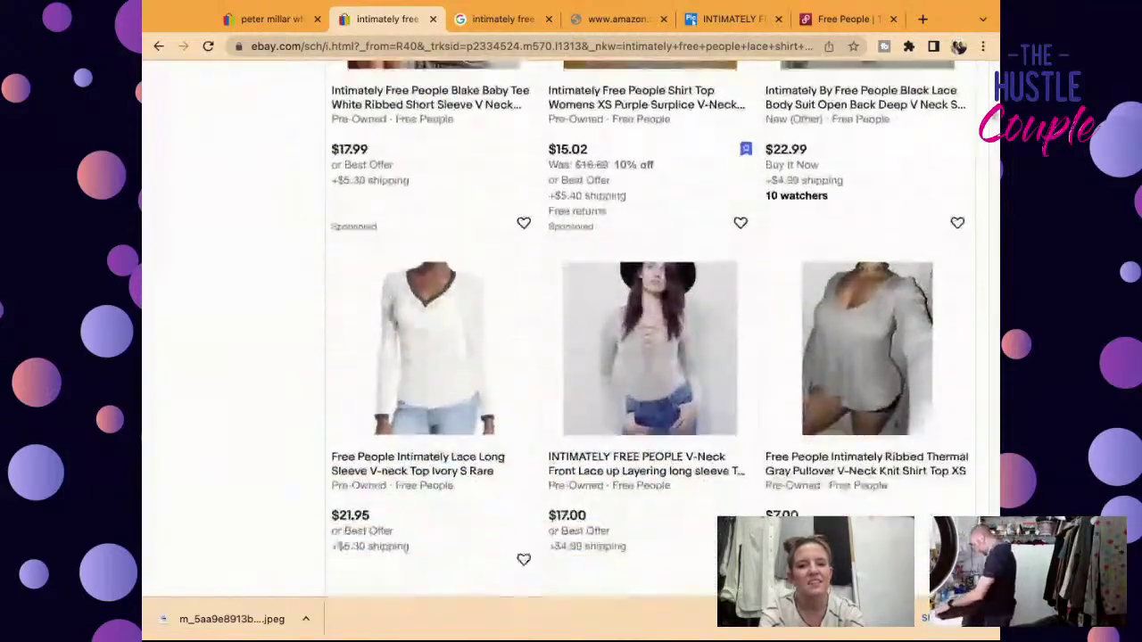
scroll(561, 355, up, 1)
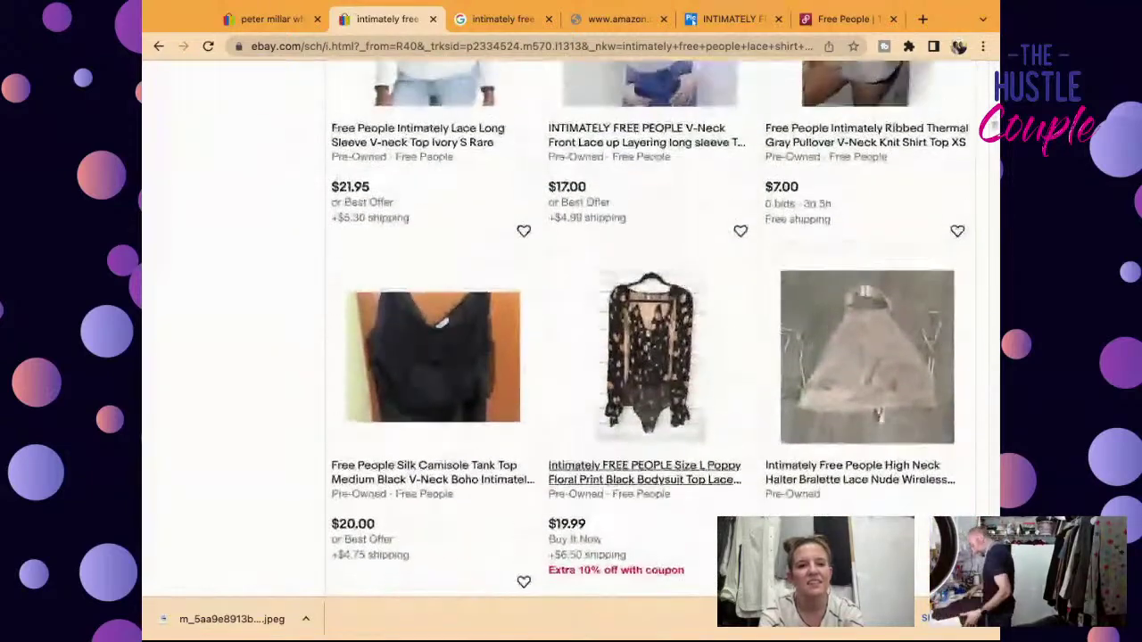
click(412, 148)
click(367, 455)
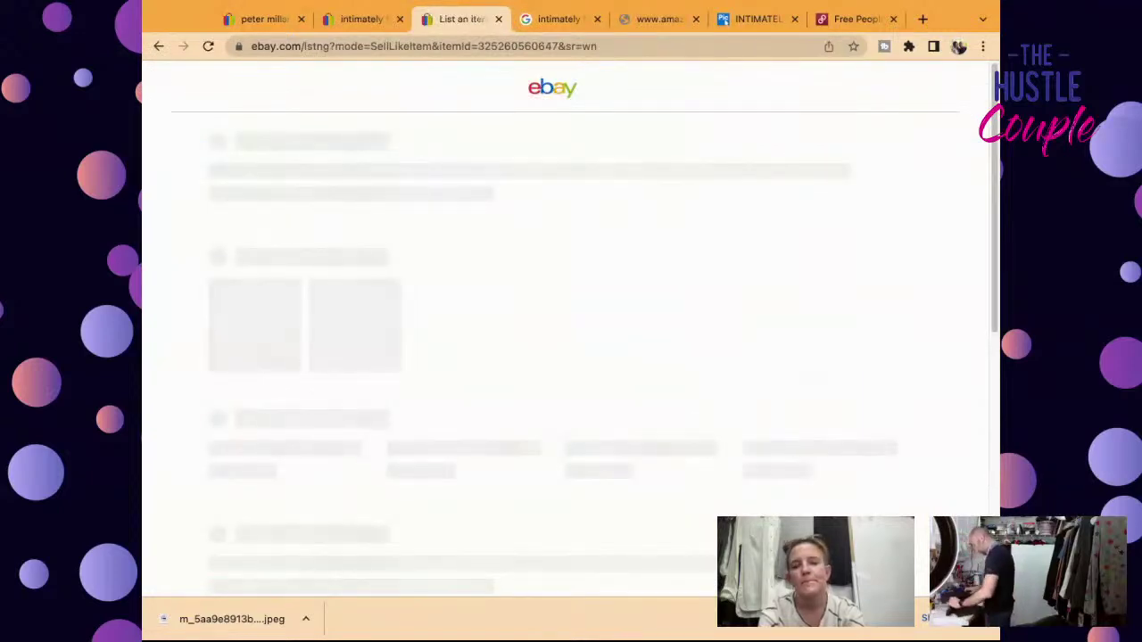
click(343, 11)
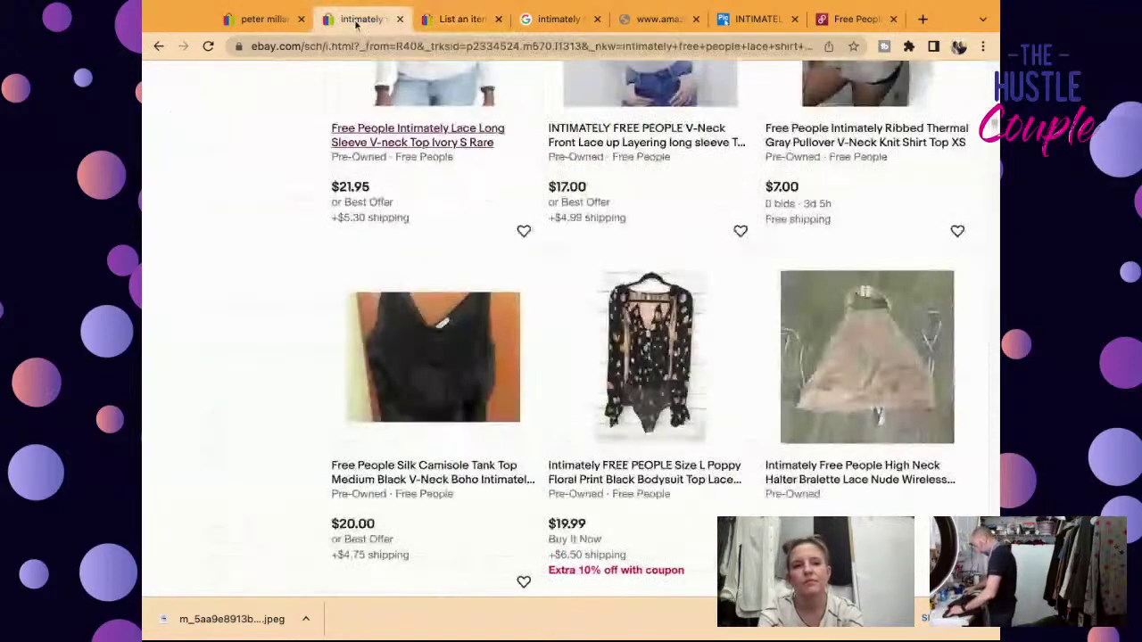
click(448, 19)
scroll(525, 321, down, 2)
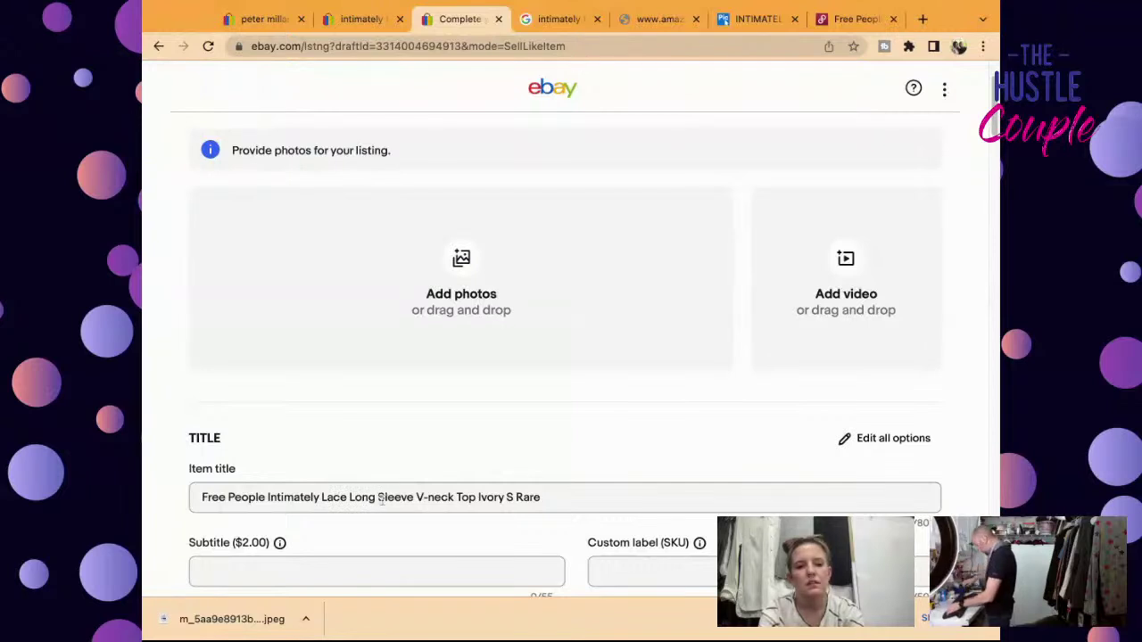
Step: In the item title, replace "Ivory" with "Gray", add "Women's Size" before "S" and remove "Rare"
click(503, 499)
key(BackSpace)
key(BackSpace)
key(BackSpace)
key(BackSpace)
key(BackSpace)
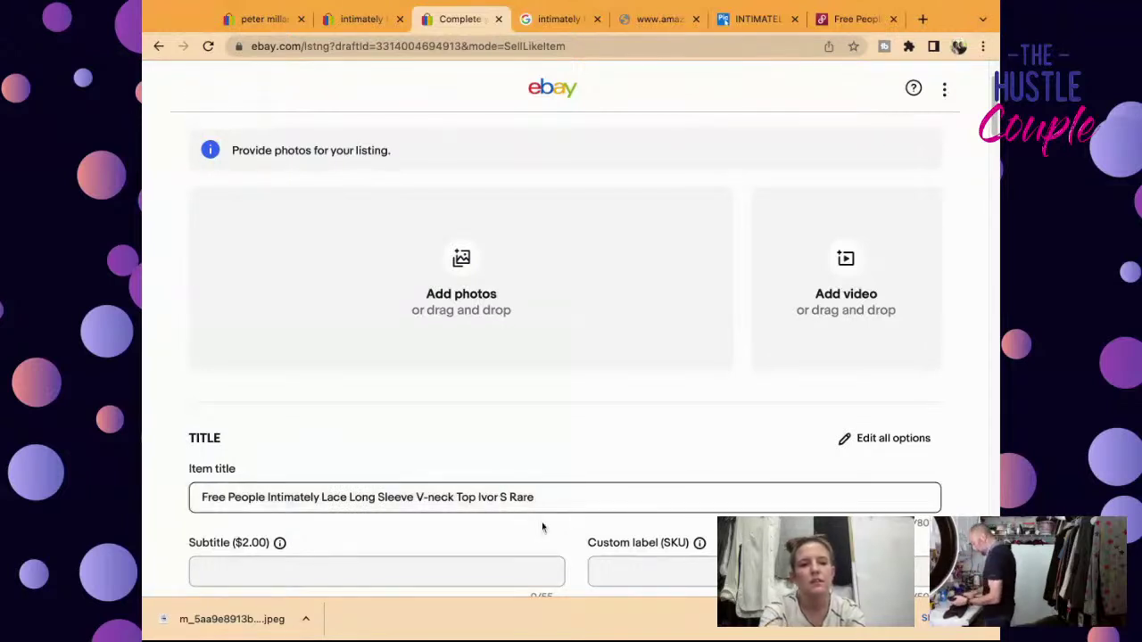
text(G)
text(ray Wo)
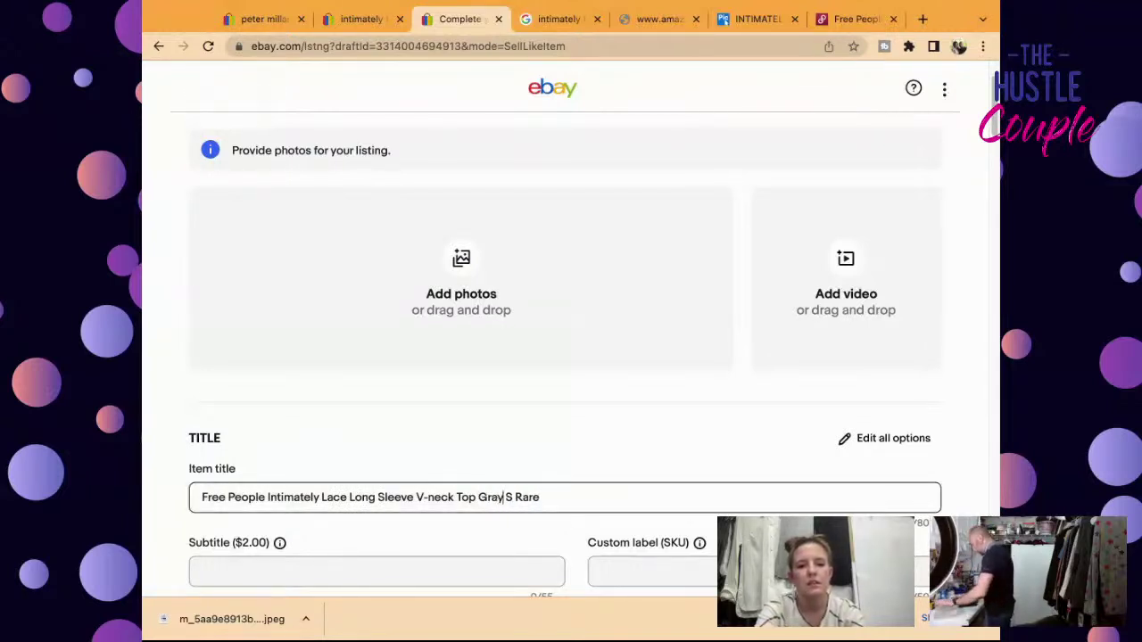
text(men's)
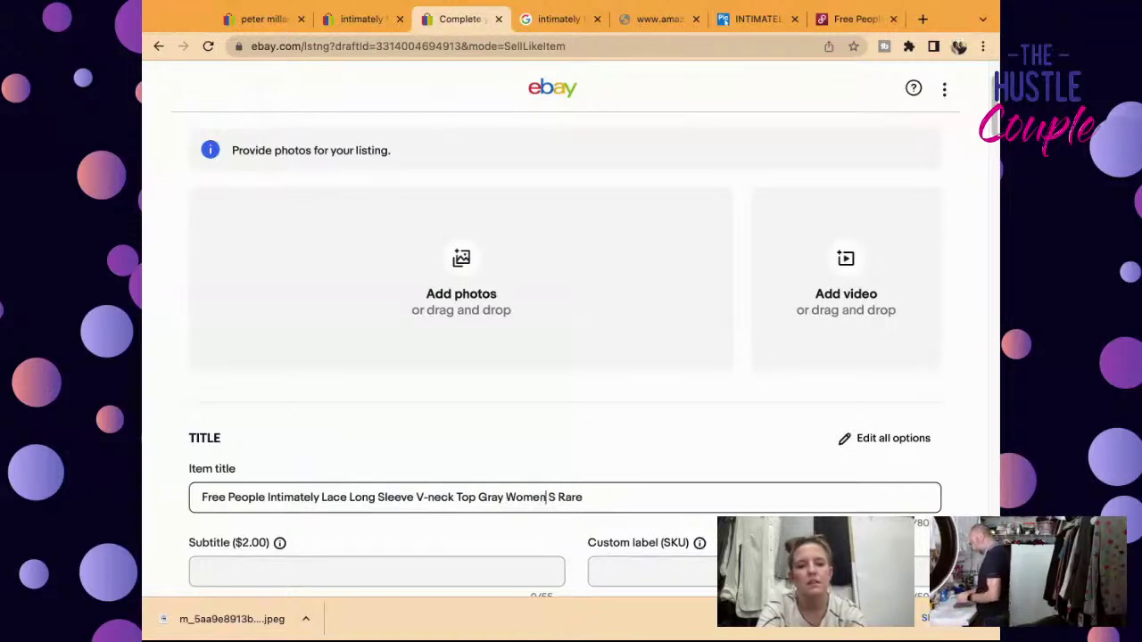
text( Size)
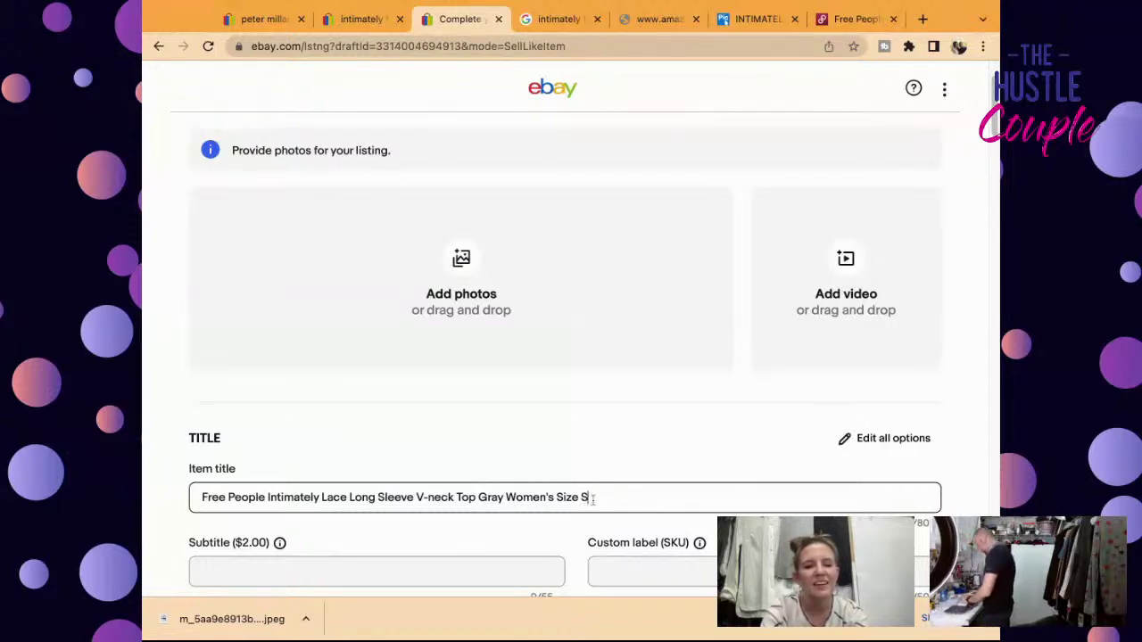
Step: Move "Women's Size S" from the end of the item title to directly after "Intimately"
key(shift+Left)
key(shift+Left)
key(shift+Left)
key(shift+Left)
key(shift+Left)
key(shift+Left)
key(shift+Left)
key(shift+Left)
key(shift+Left)
key(shift+Left)
key(shift+Left)
key(shift+Left)
key(shift+Left)
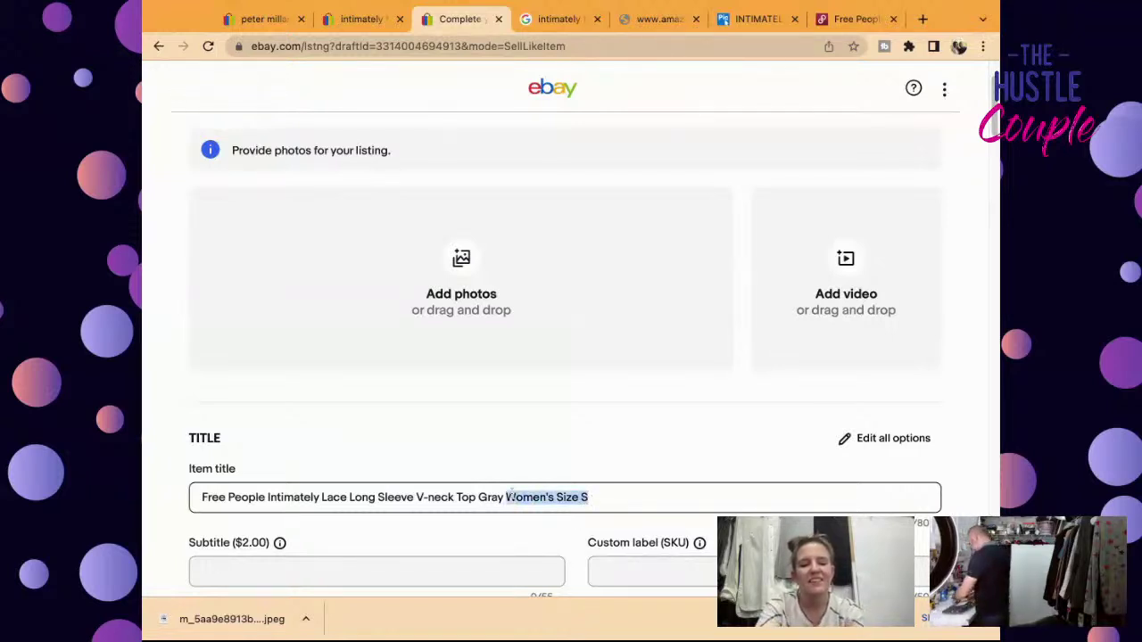
key(BackSpace)
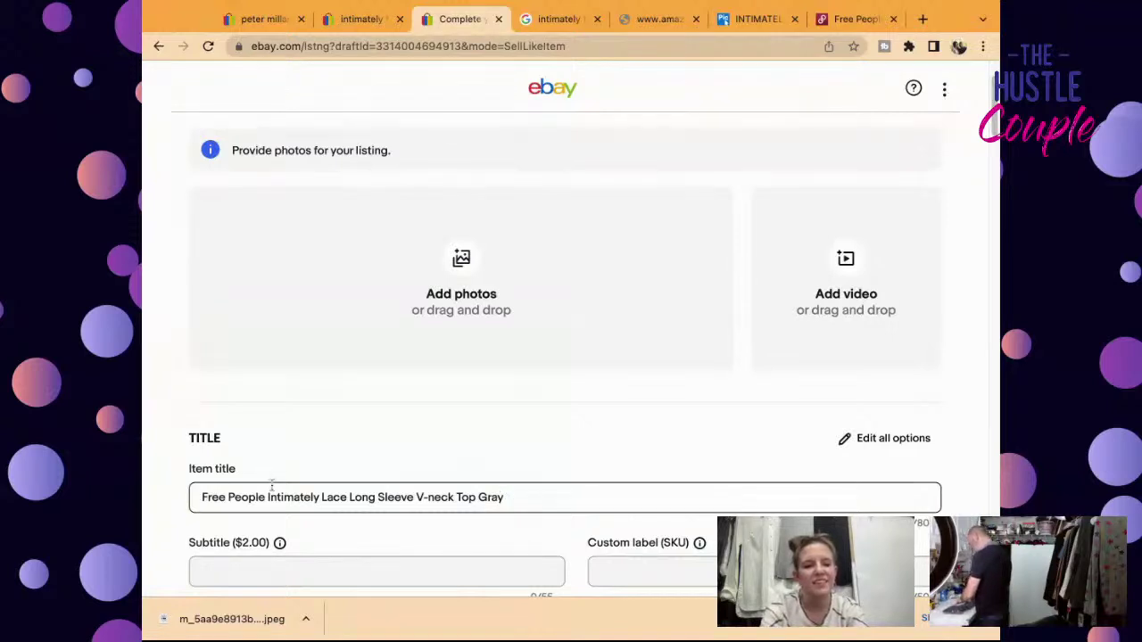
text(Women's Size S)
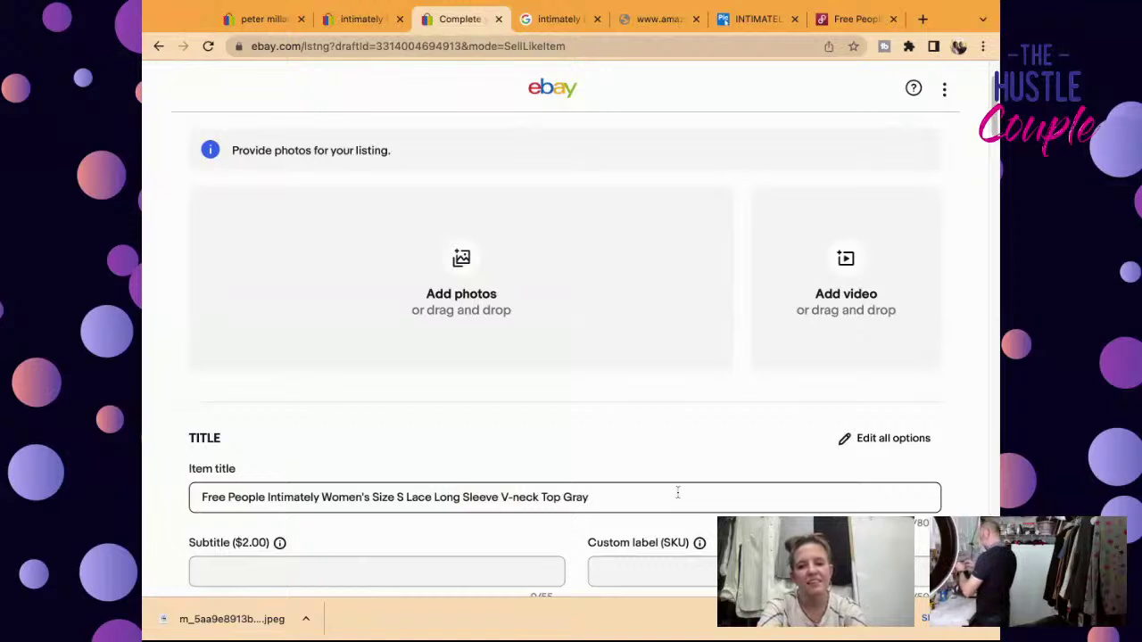
Step: Extend the colour at the end of the item title to "Gray w/ Green"
text(Green)
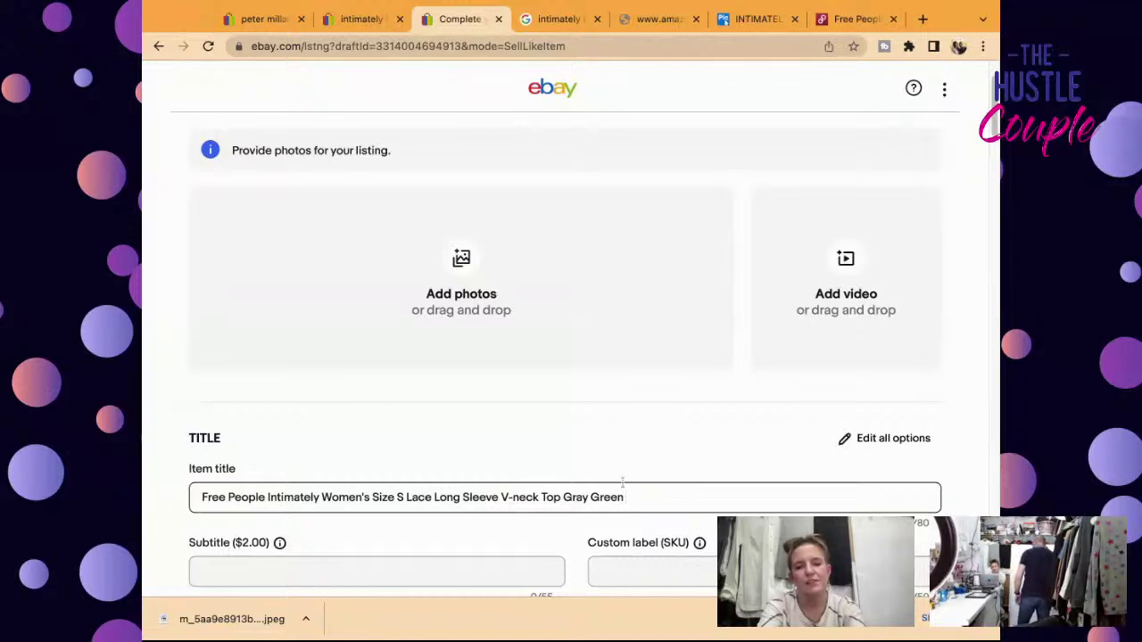
click(591, 497)
text(w/)
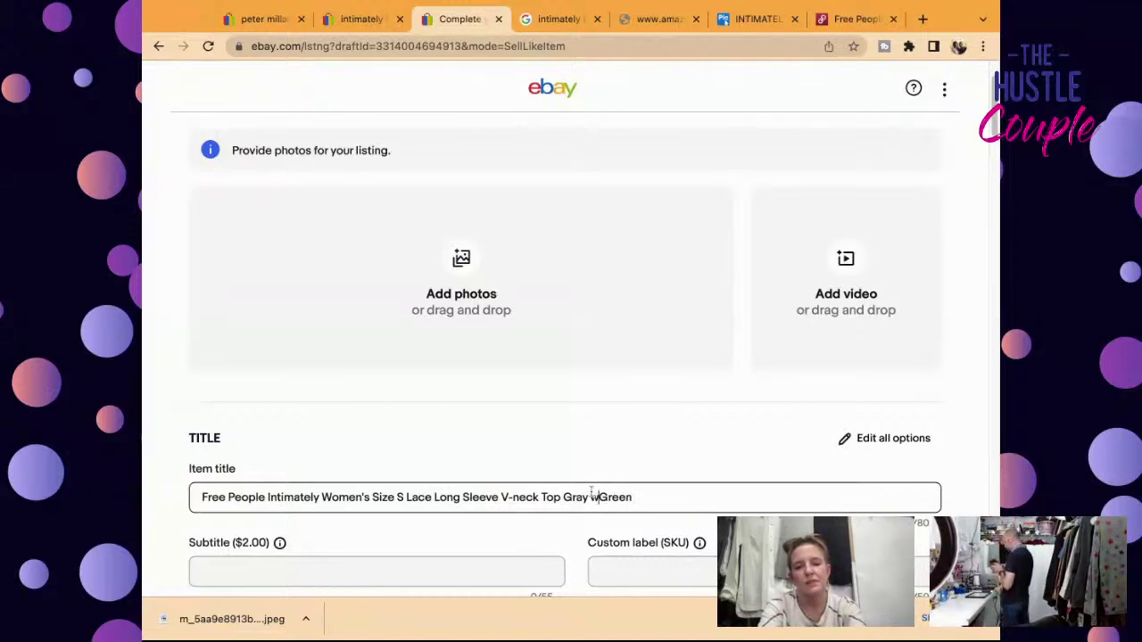
Step: Set the custom label (SKU) to 5597 and copy the complete item title
click(647, 577)
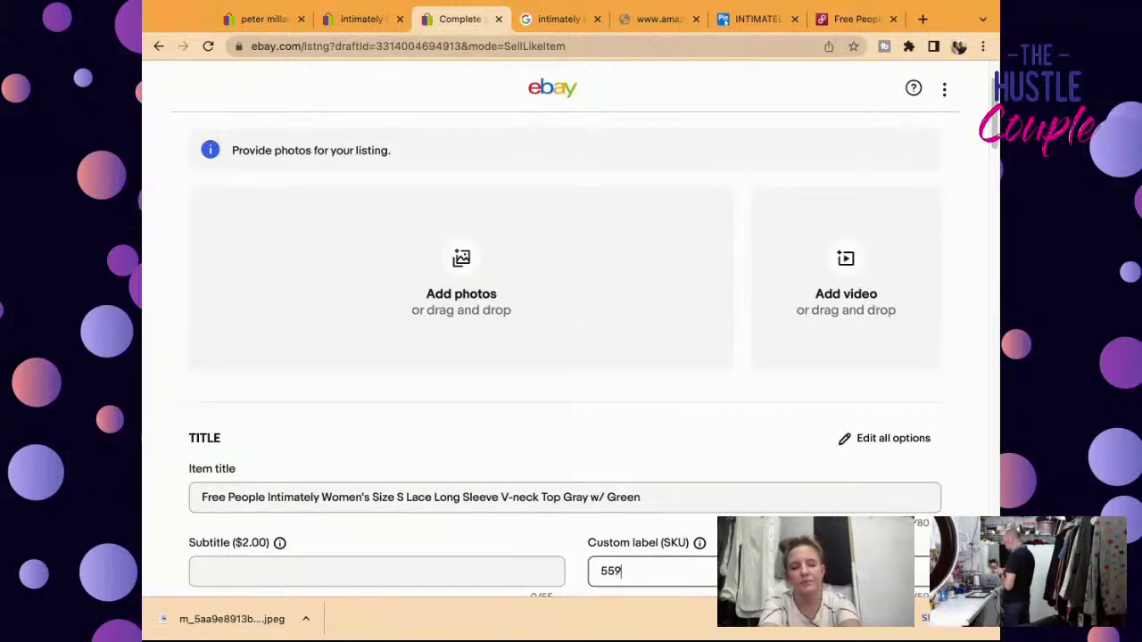
triple_click(661, 506)
key(ctrl+c)
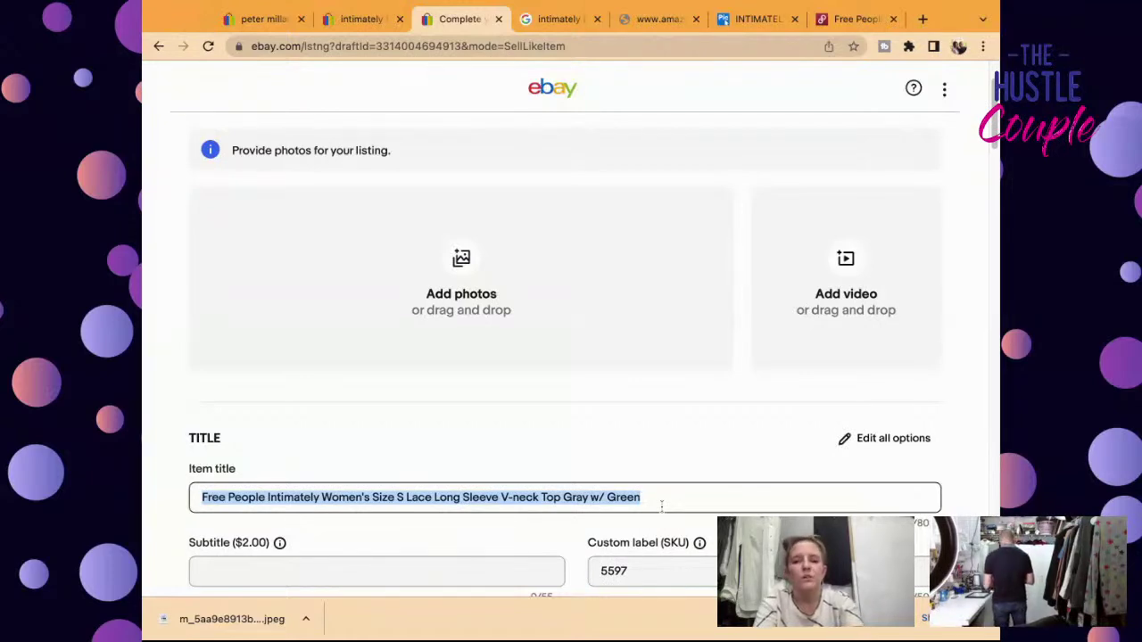
Step: Change the color in the required item specifics to Gray
scroll(993, 119, down, 10)
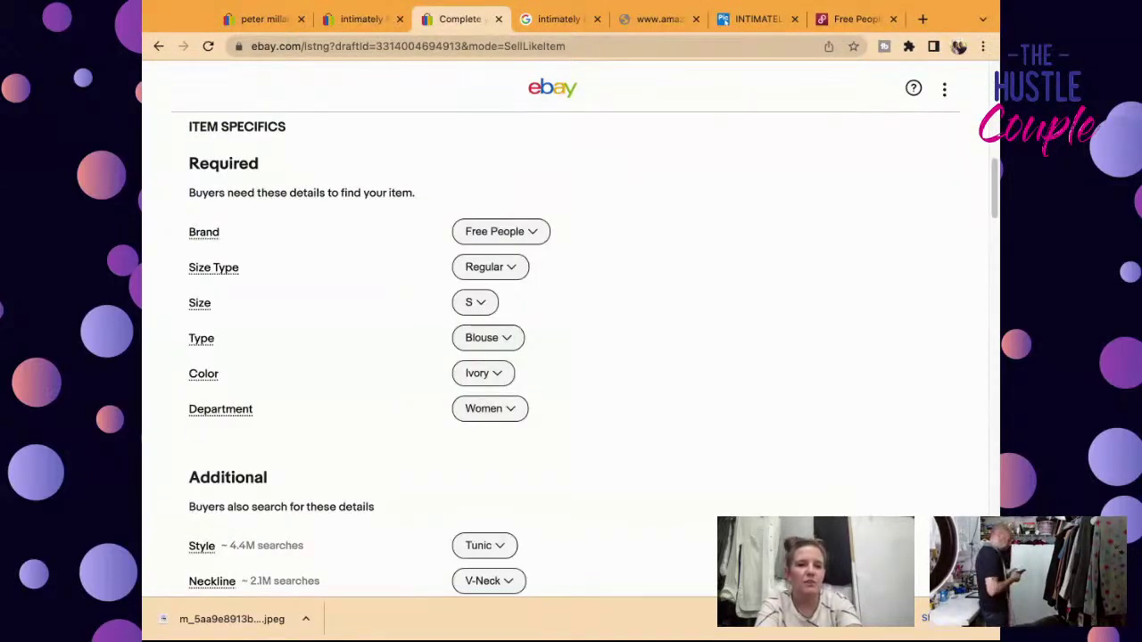
click(497, 375)
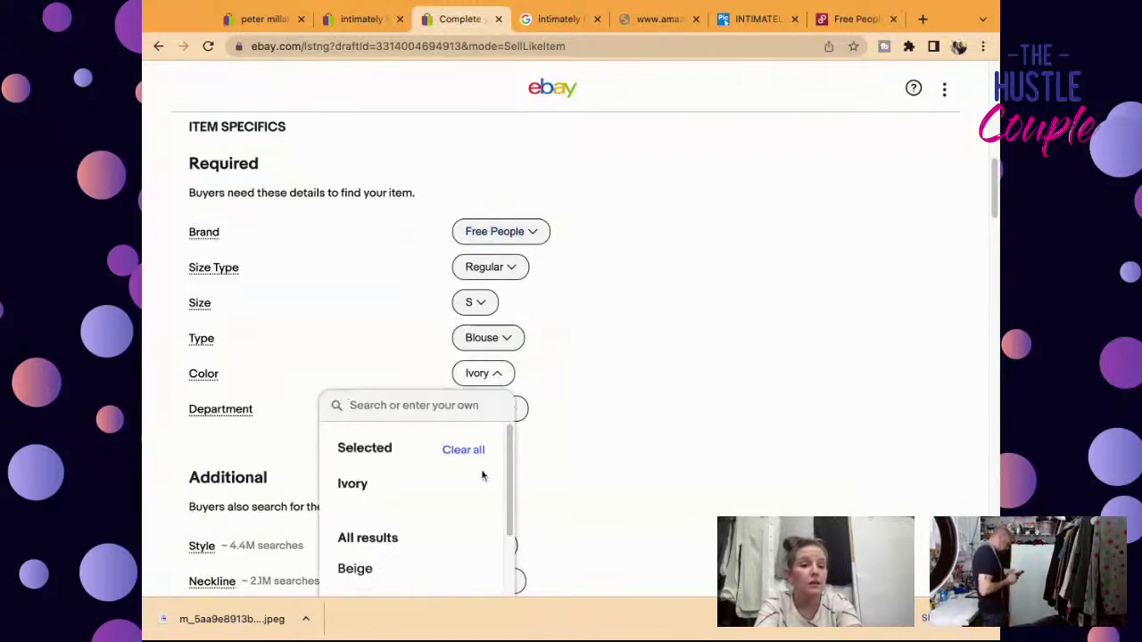
scroll(500, 480, down, 3)
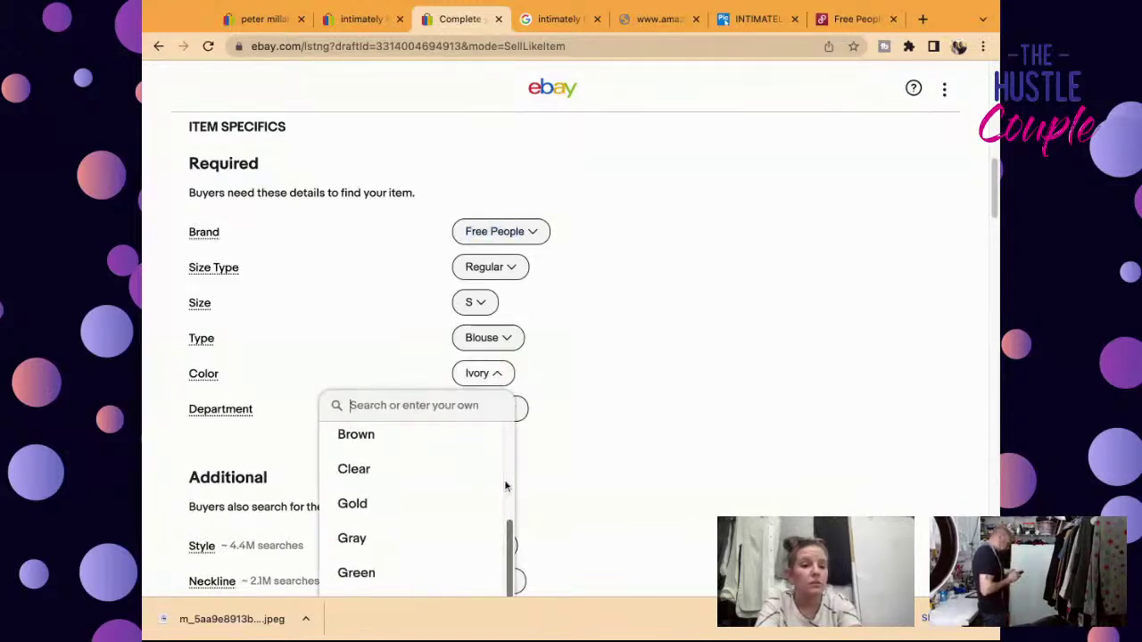
click(454, 547)
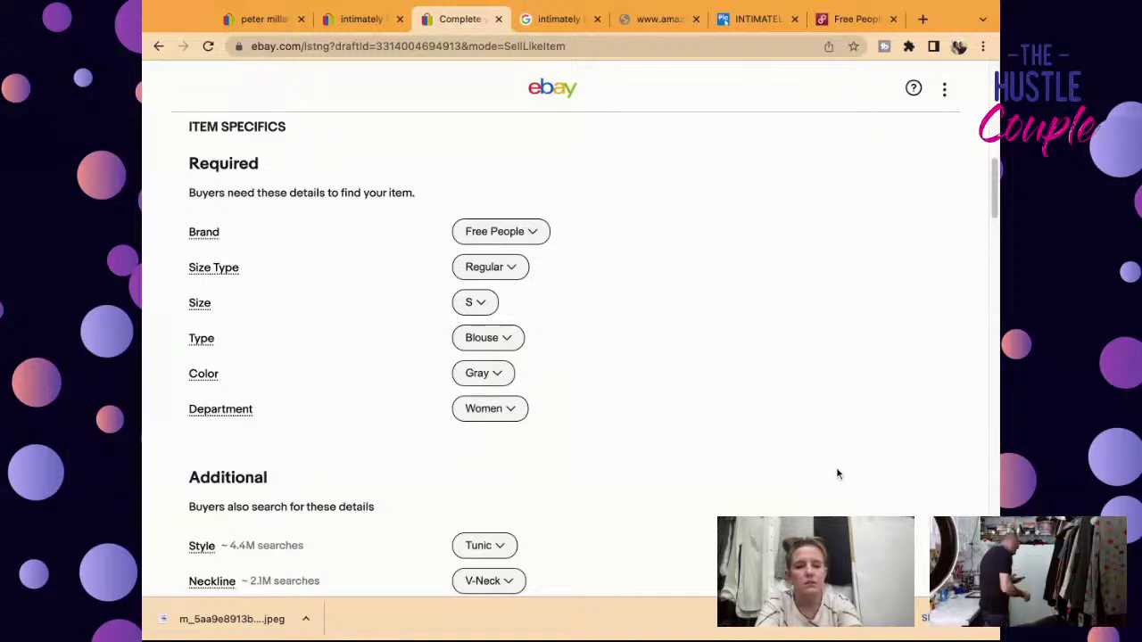
Step: Change the style in the additional item specifics to Basic
scroll(834, 468, down, 3)
click(479, 423)
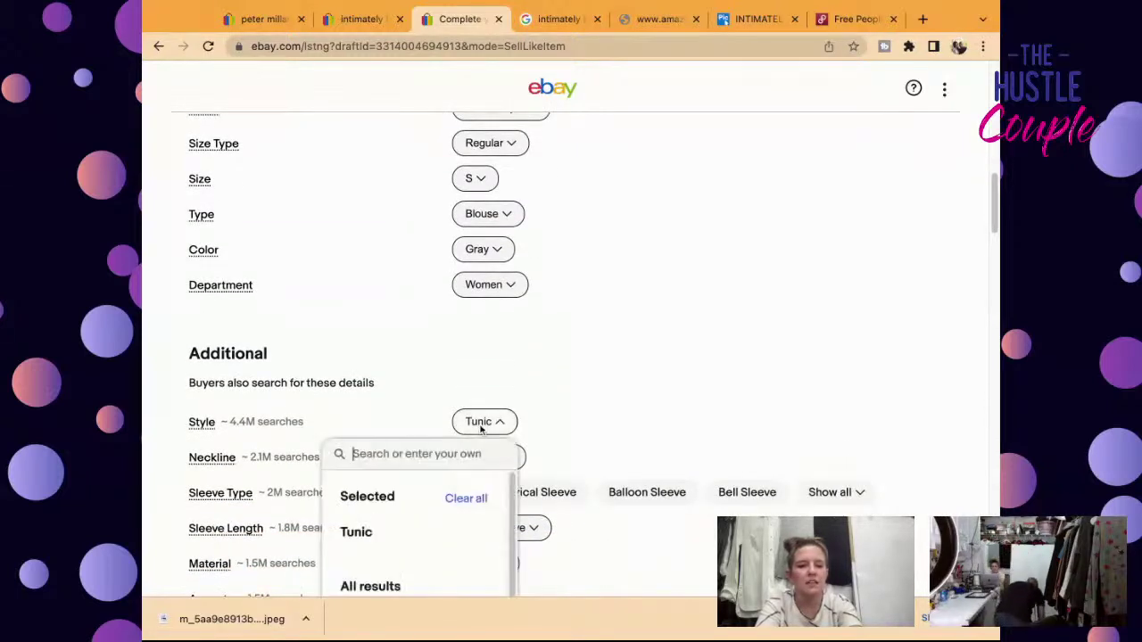
scroll(479, 429, down, 4)
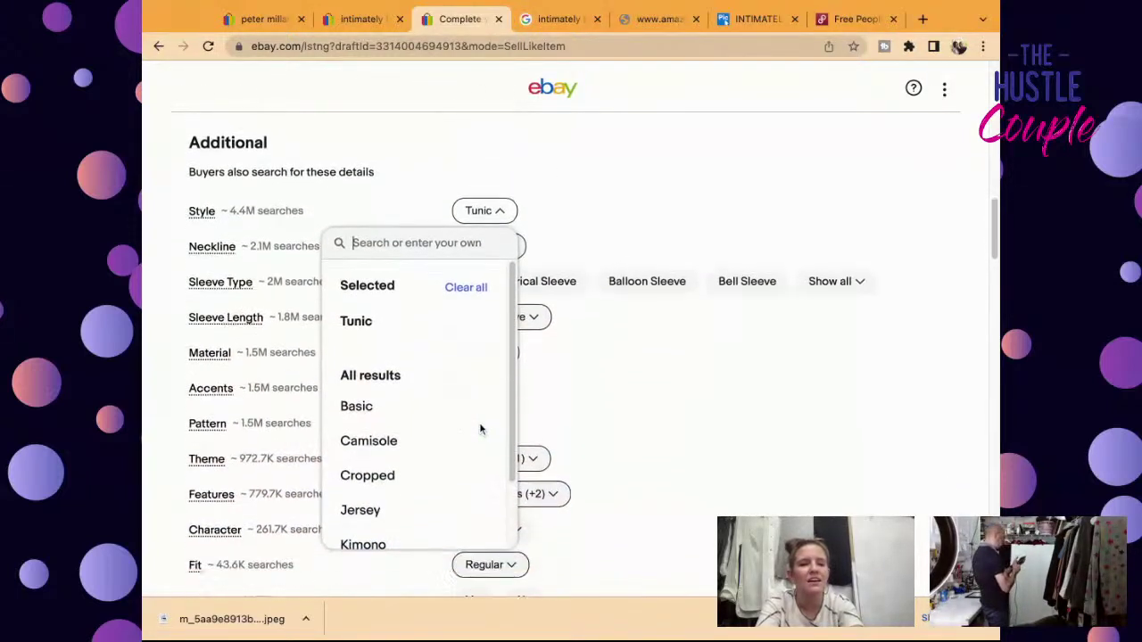
click(436, 388)
scroll(429, 375, down, 1)
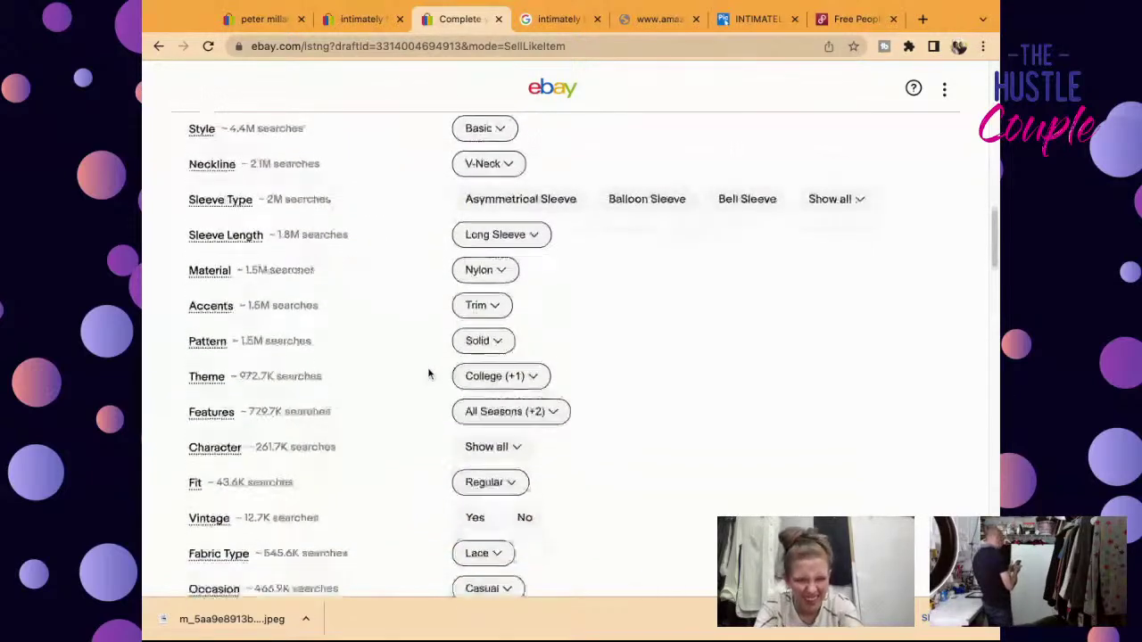
Step: Set the condition to Pre-owned and describe it as "Excellent Pre-Owned Condition. No Rips, Stains, or Tears." plus the note about measurements in the photos
scroll(428, 374, down, 5)
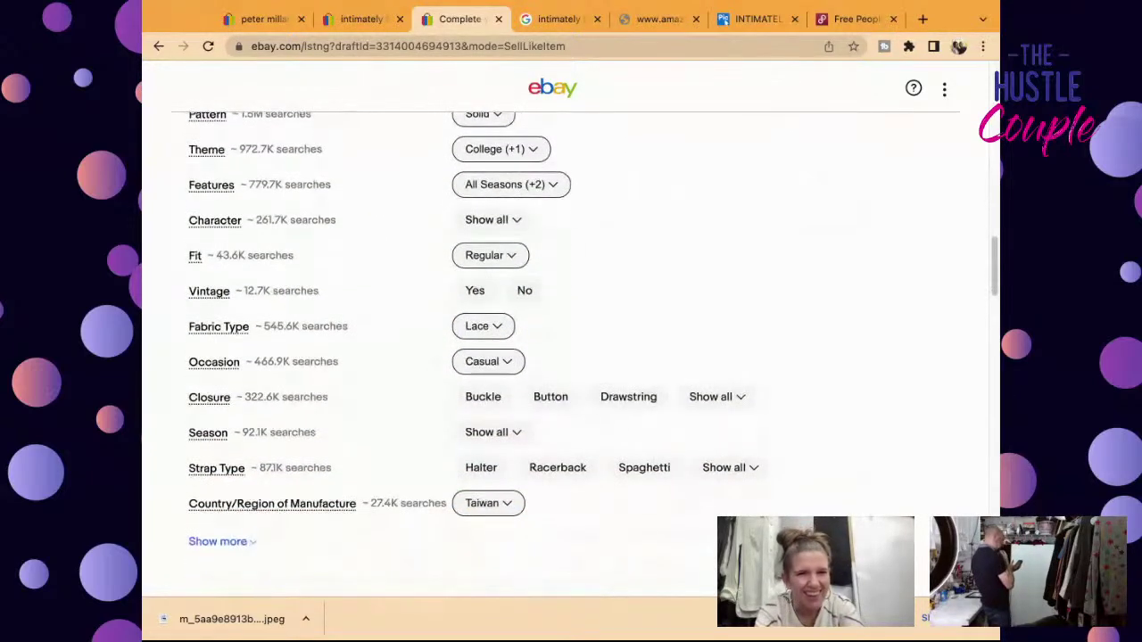
scroll(571, 357, down, 5)
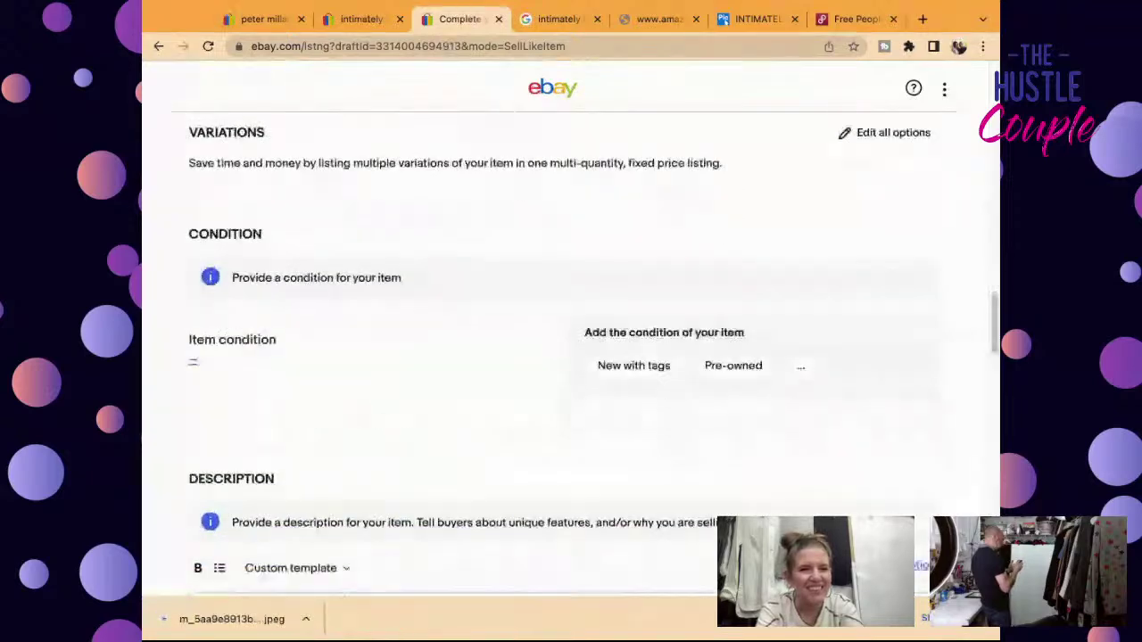
click(737, 365)
click(630, 344)
text(excellent Pre-Owned Condition. No Rips, Stains, or Tears)
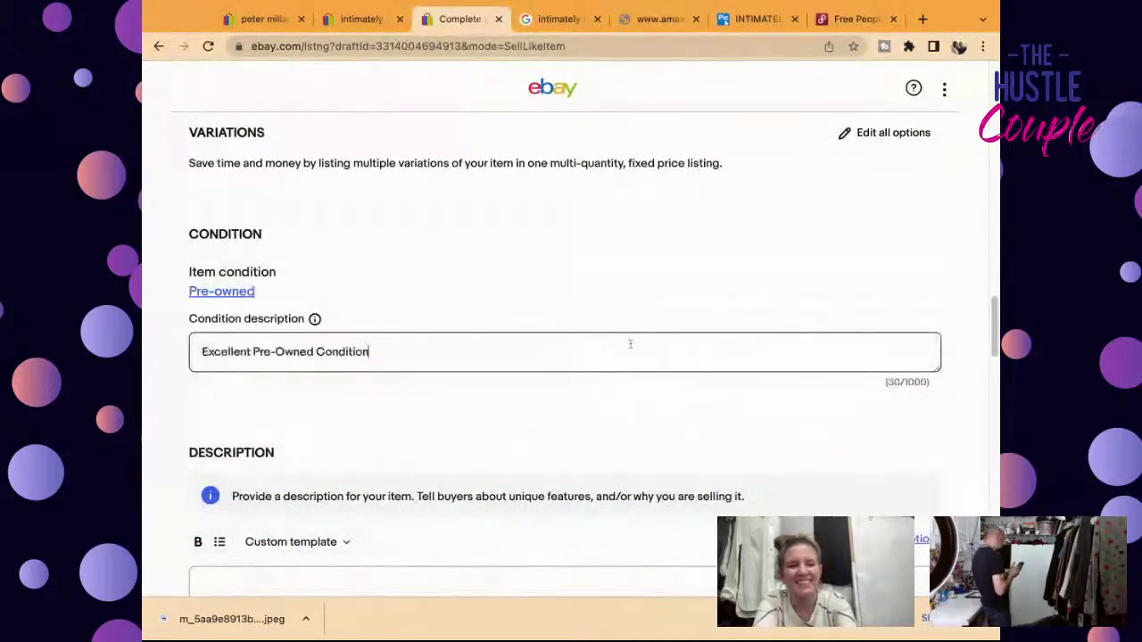
text(. m)
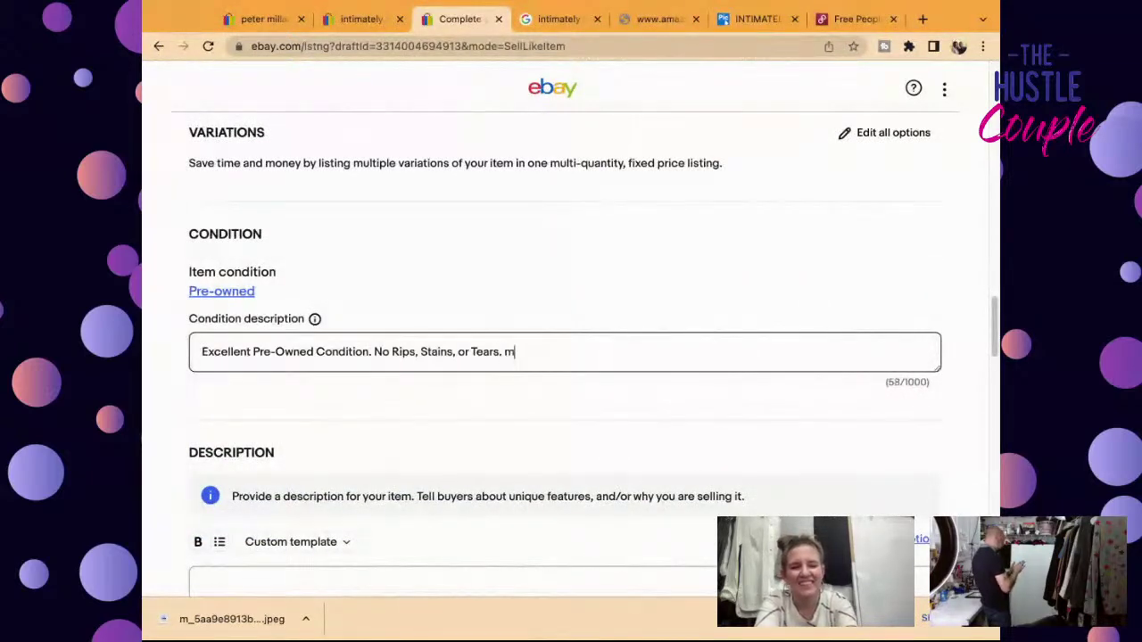
text(ments in the Photos.)
Step: Fill the description with the copied title, "Excellent Pre-Owned Condition", "No Rips, Stains, or Tears" and "Please See Detailed Measurements in the Photos." on separate lines
scroll(591, 408, down, 4)
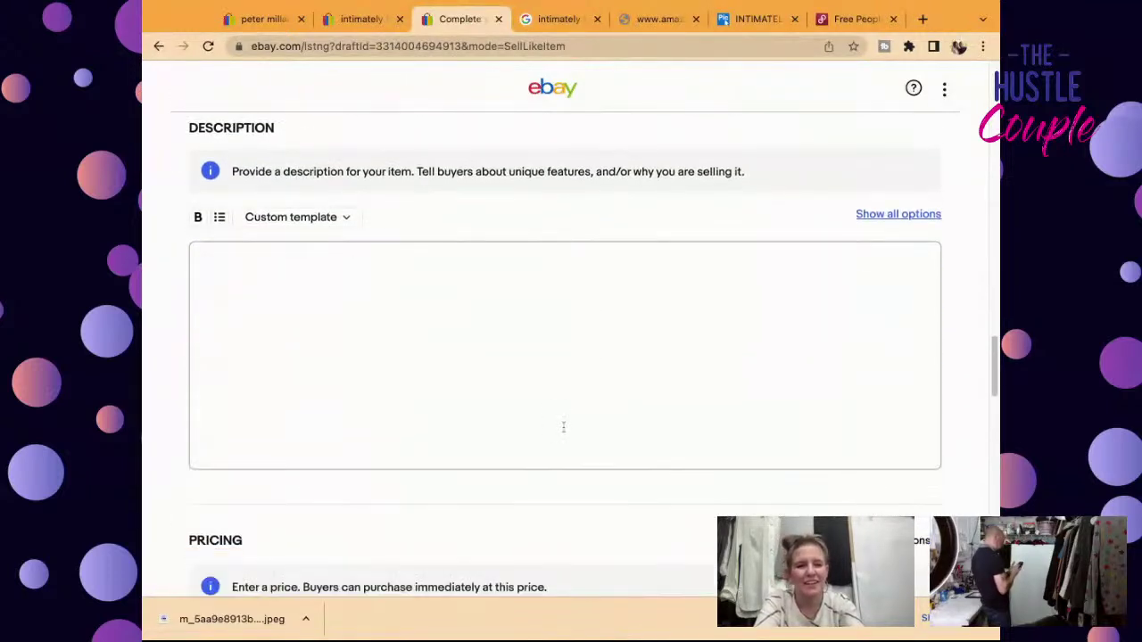
click(563, 428)
key(ctrl+v)
key(Return)
text(en Excellent Pre-Owned Condition)
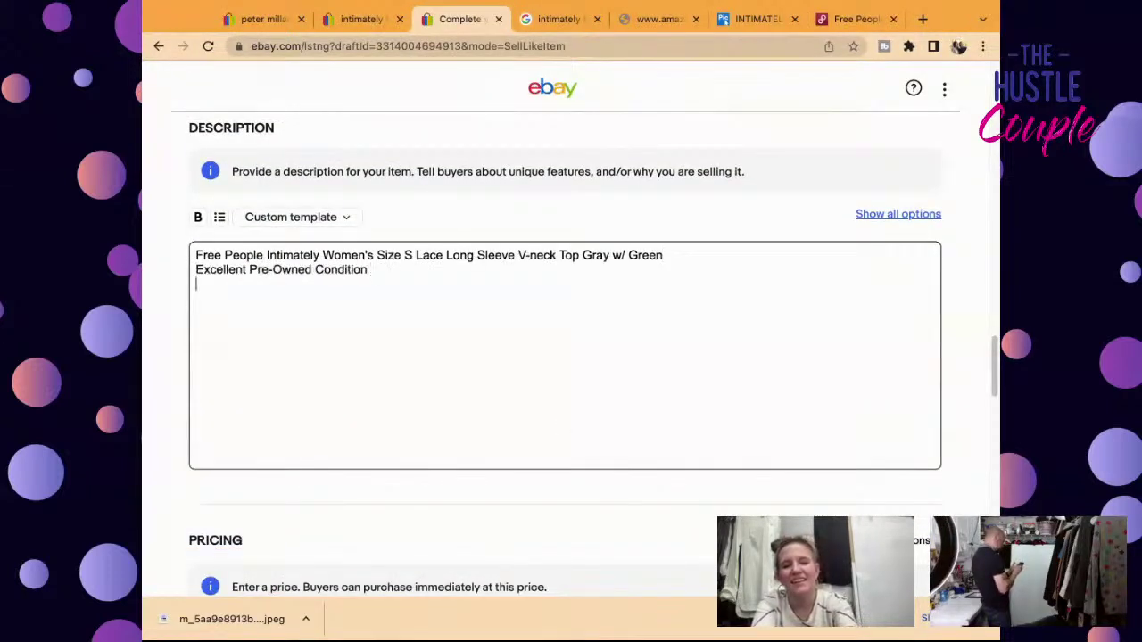
key(Return)
text(No Rips, Stains, or Tears)
key(Return)
text(Please See Detailed Measurements in the Photos.)
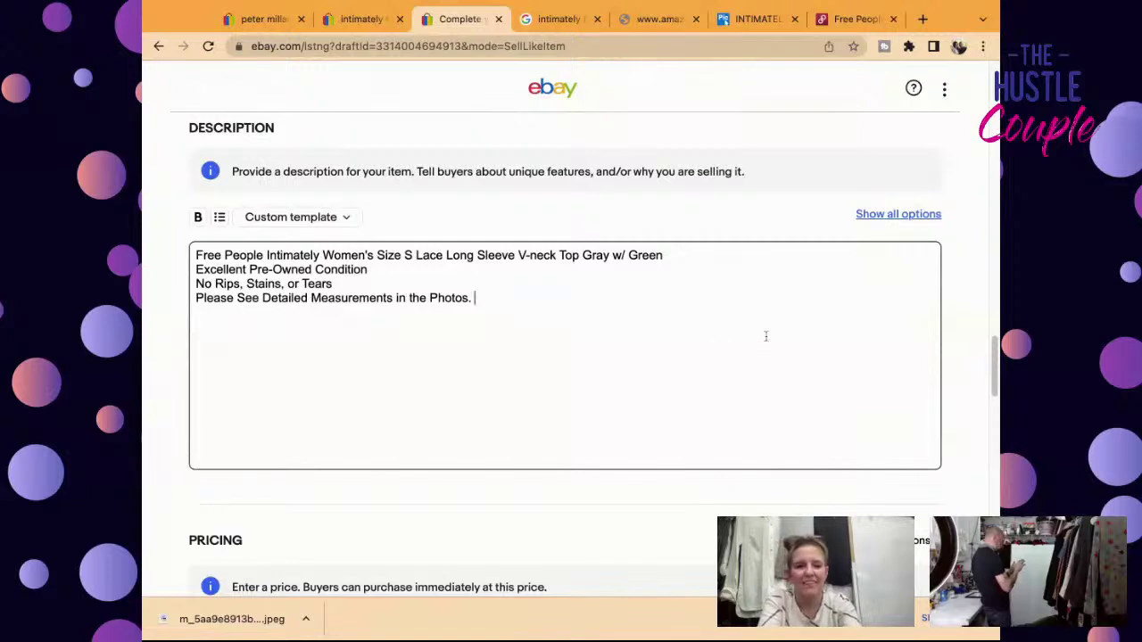
Step: Set the Buy It Now price to $22.95 and look over the rest of the listing form
scroll(765, 336, down, 5)
click(240, 336)
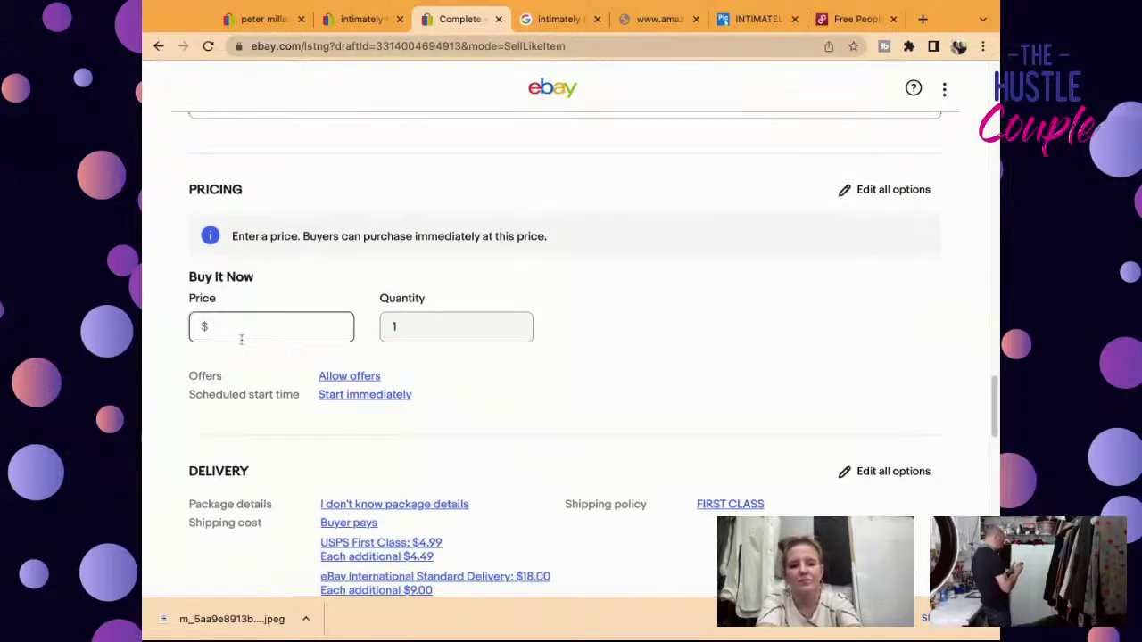
click(482, 429)
scroll(482, 428, down, 1)
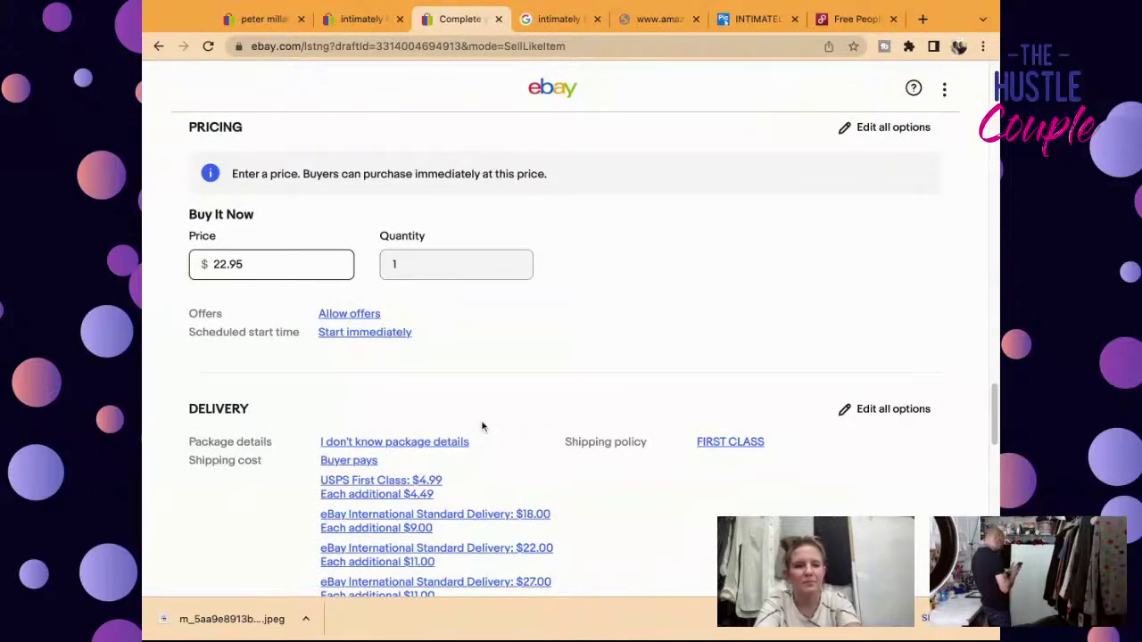
scroll(482, 426, down, 15)
scroll(479, 455, up, 6)
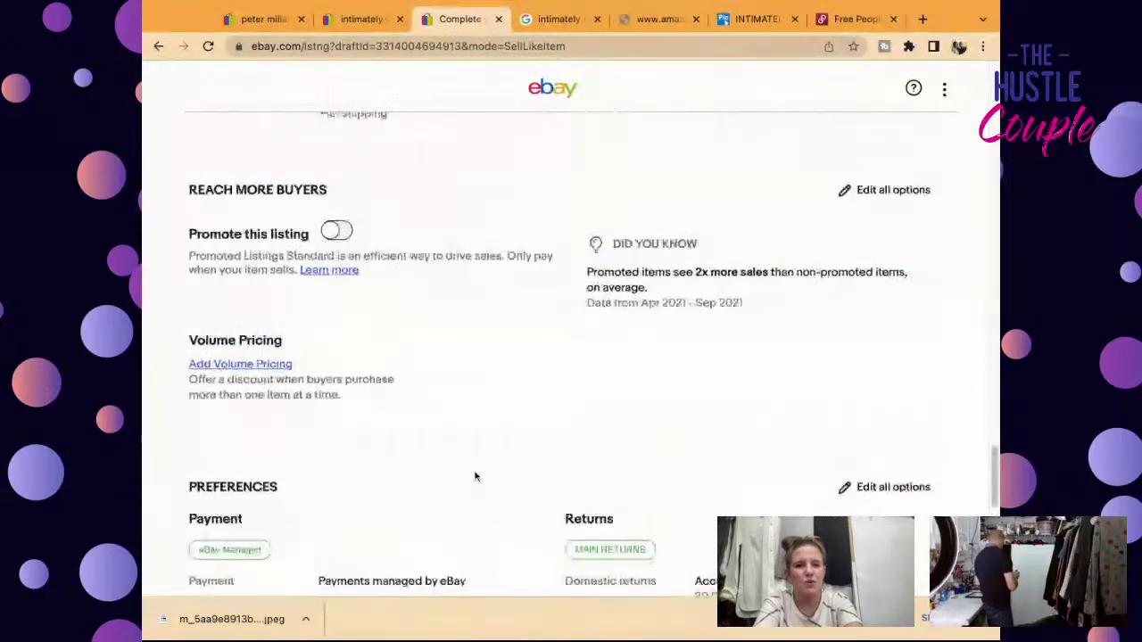
scroll(482, 482, up, 20)
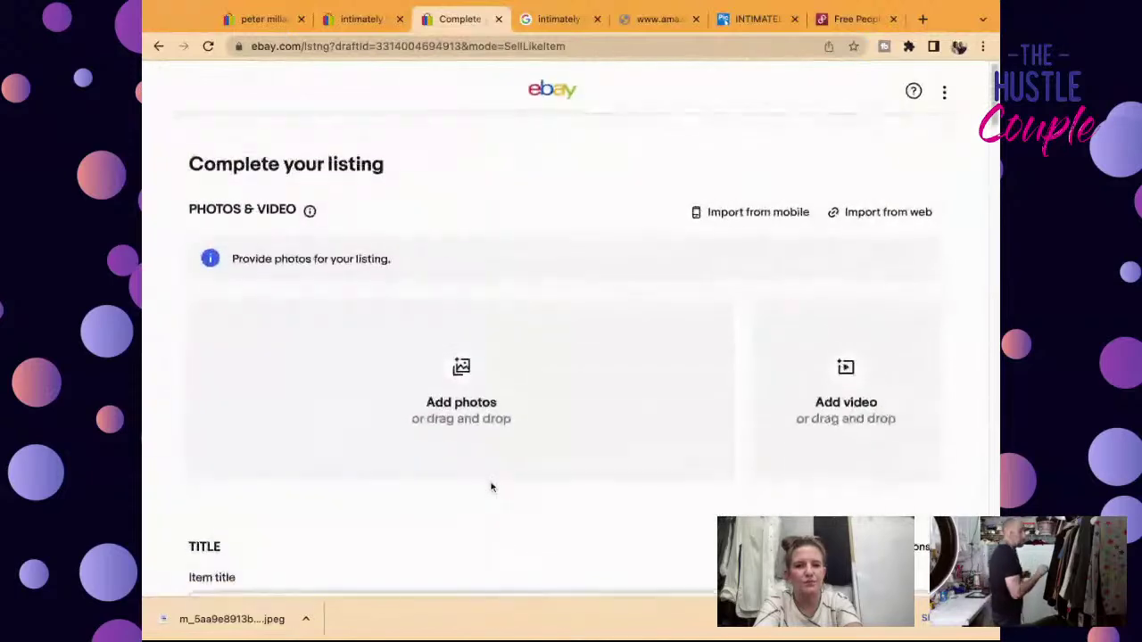
Step: Upload the gray top's garment, tag and measurement card photos to the listing
click(933, 215)
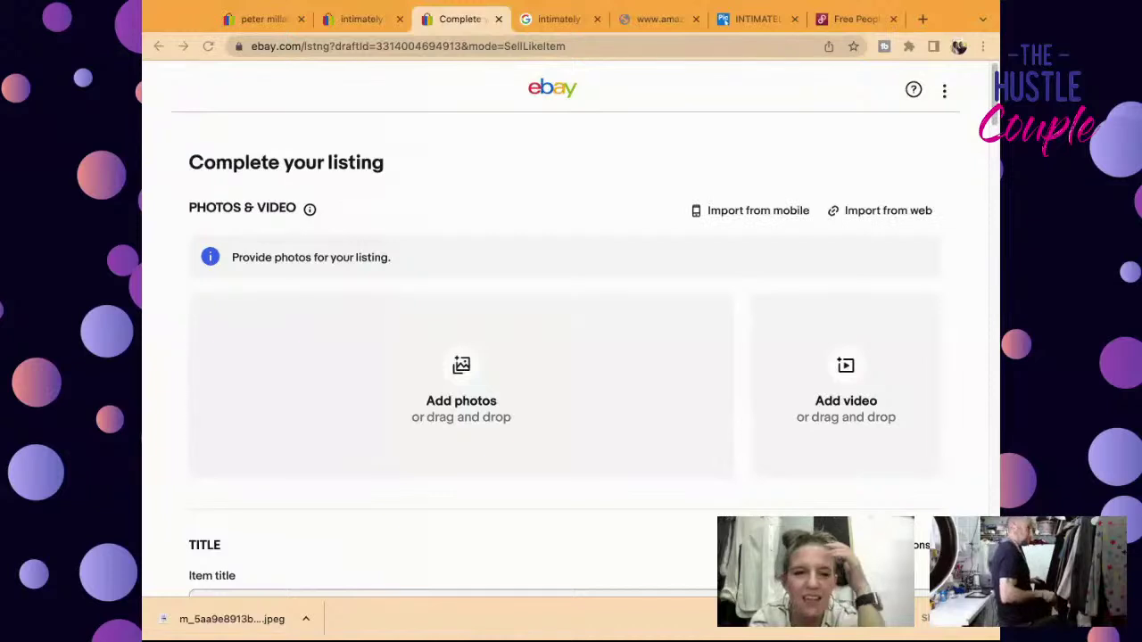
drag(232, 618, 565, 356)
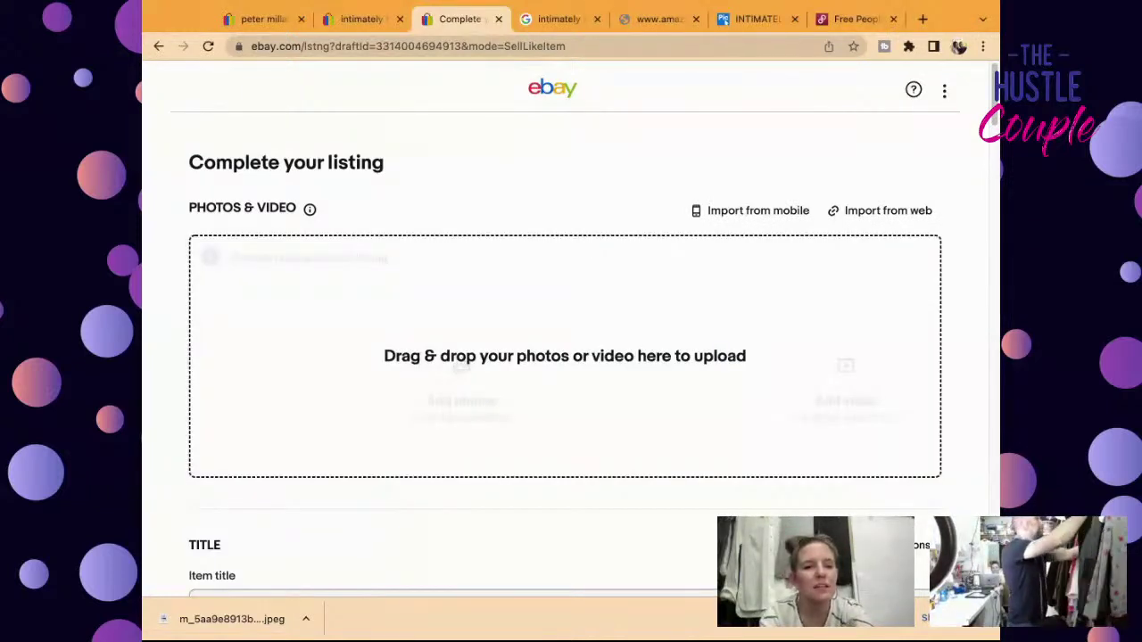
drag(392, 284, 392, 284)
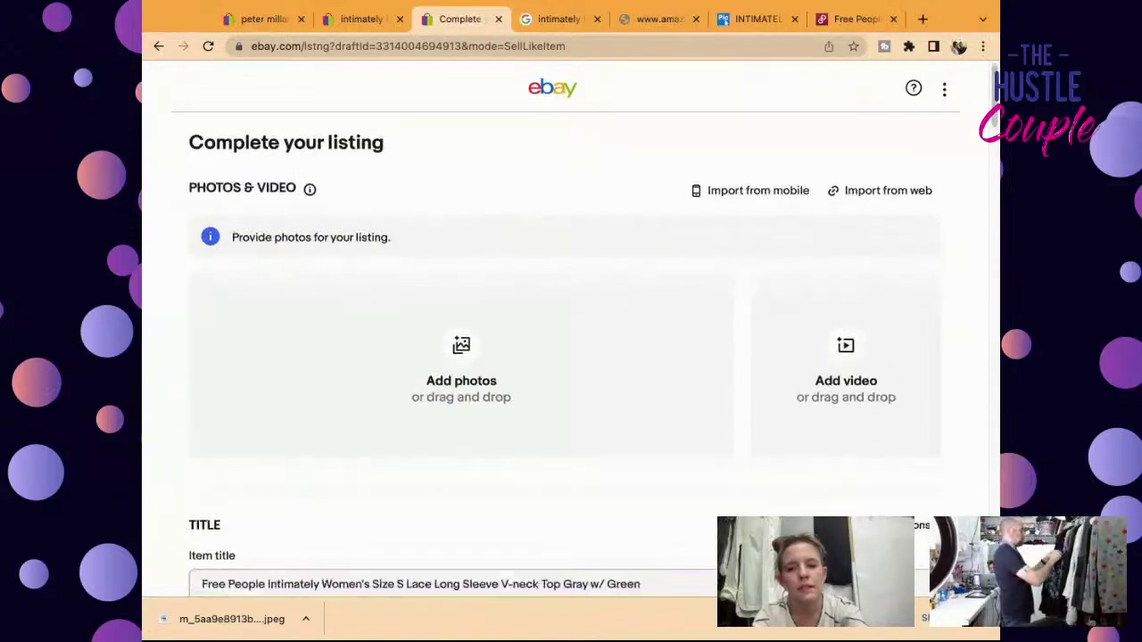
scroll(562, 357, down, 2)
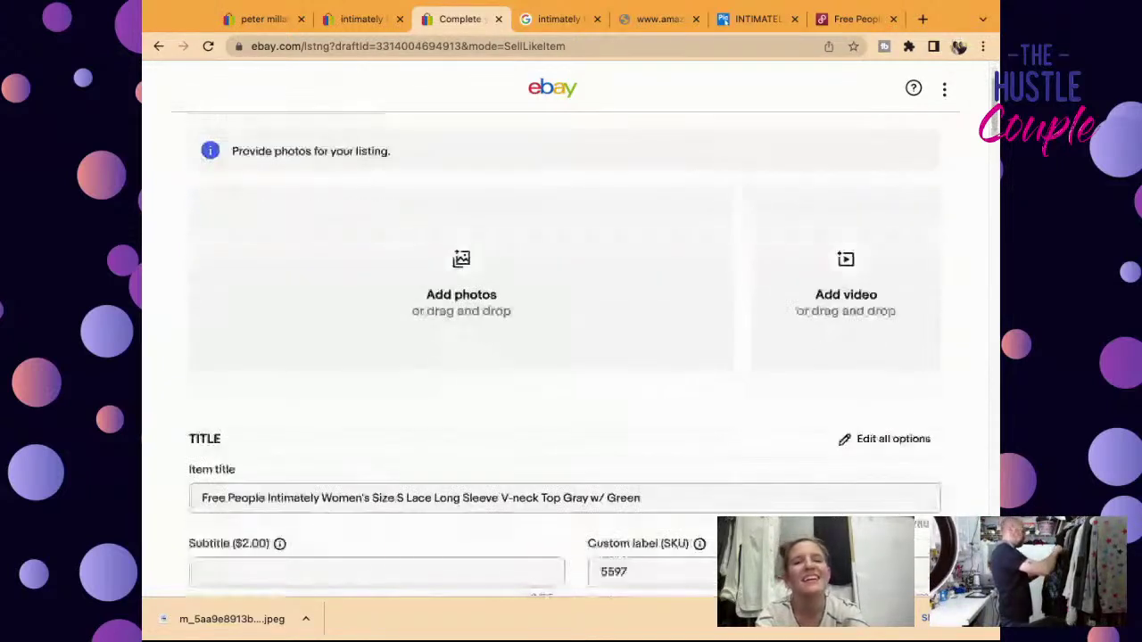
drag(461, 294, 461, 294)
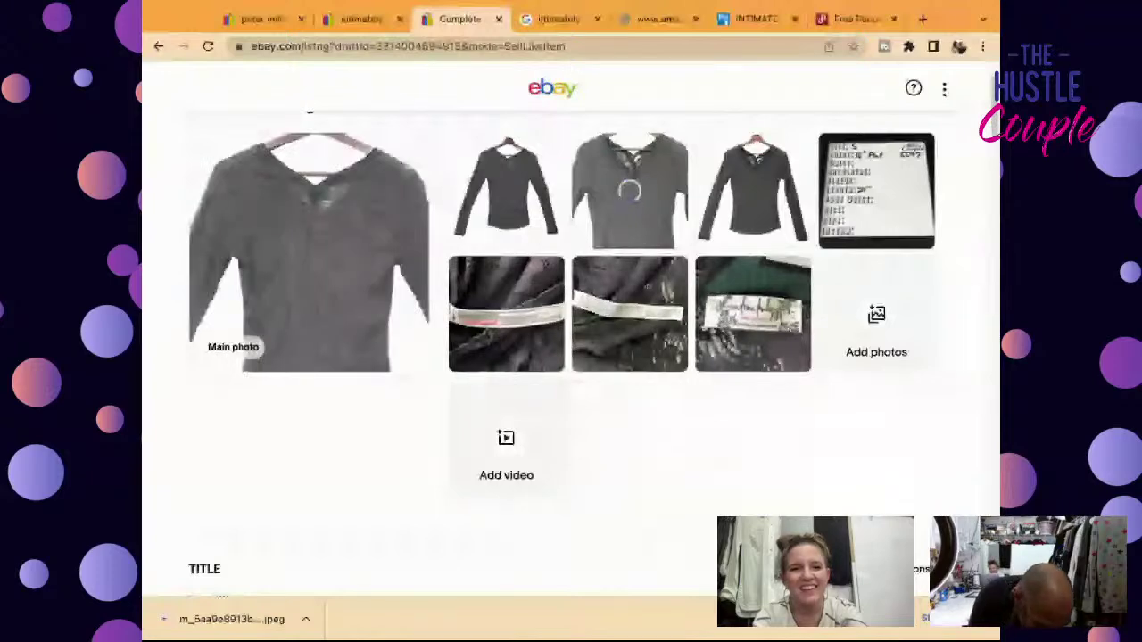
Step: Reorder the listing photos with a full-length shot as the main photo and the measurement card last, after the tag close-ups
mouse_move(537, 184)
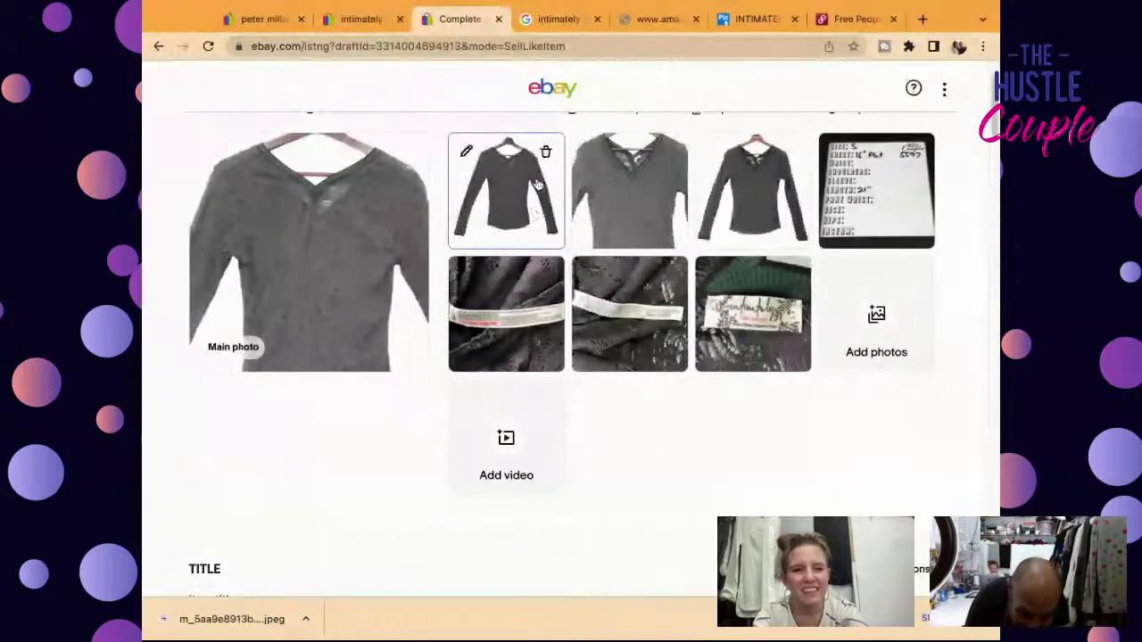
drag(537, 185, 343, 257)
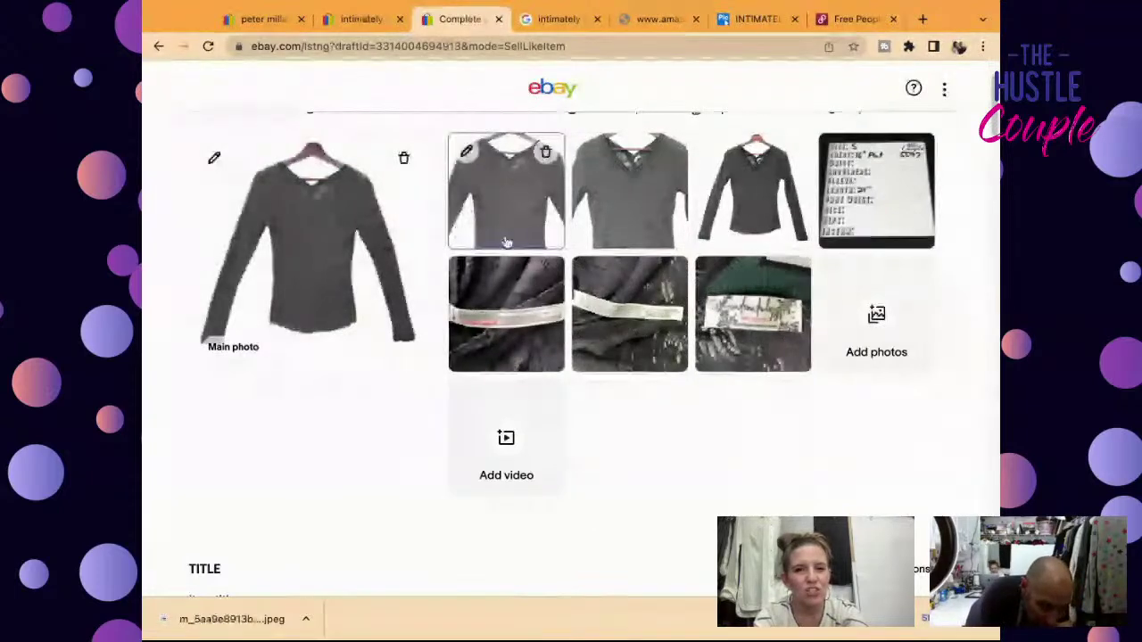
drag(731, 201, 382, 303)
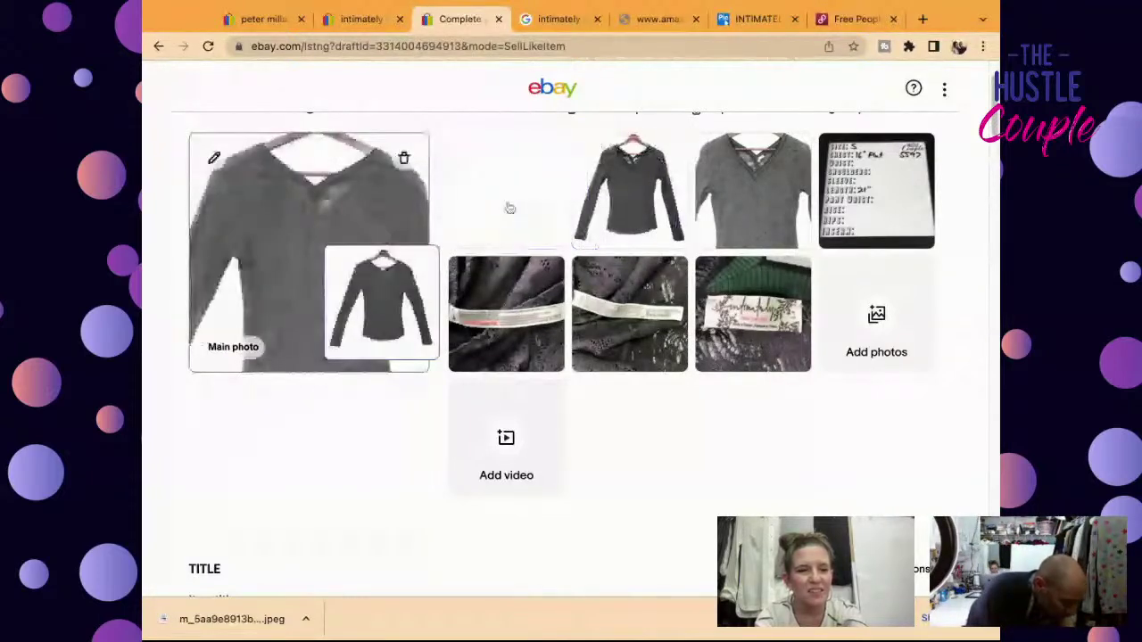
drag(509, 208, 370, 224)
scroll(375, 224, down, 1)
scroll(374, 224, up, 1)
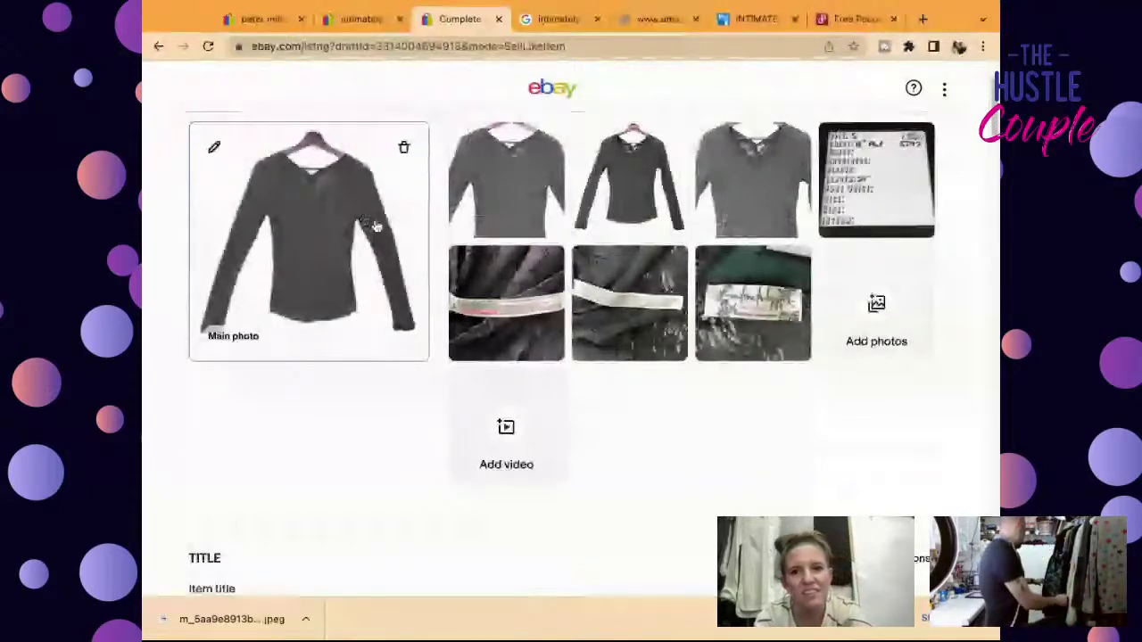
drag(877, 183, 760, 290)
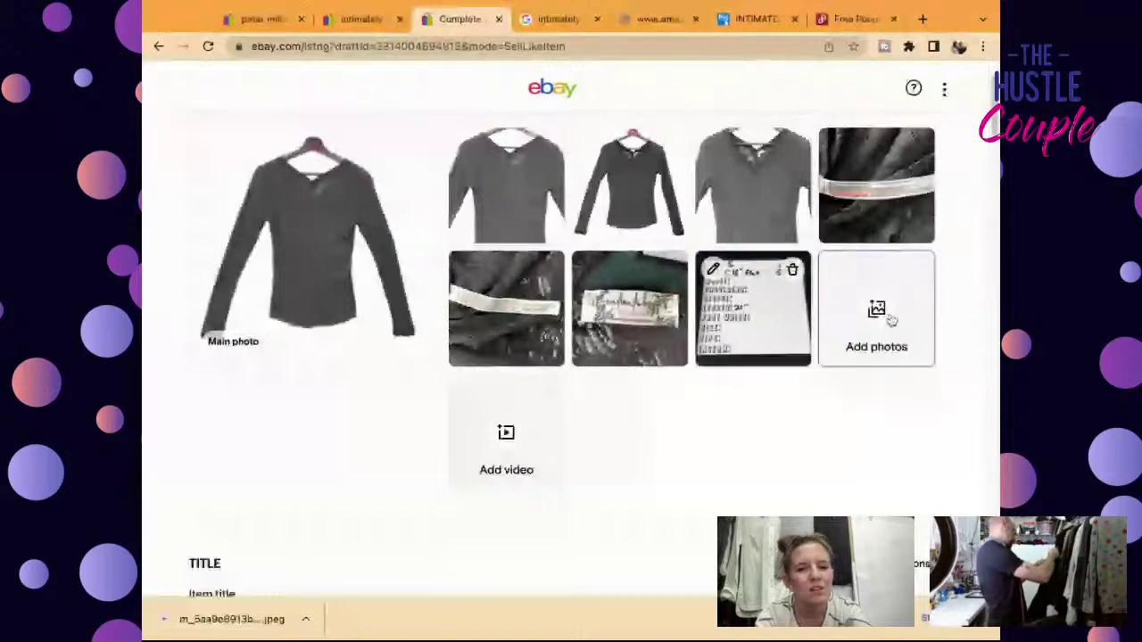
Step: Check the completed listing form, publish the Free People top listing and finish to return to the active listings
scroll(816, 409, down, 1)
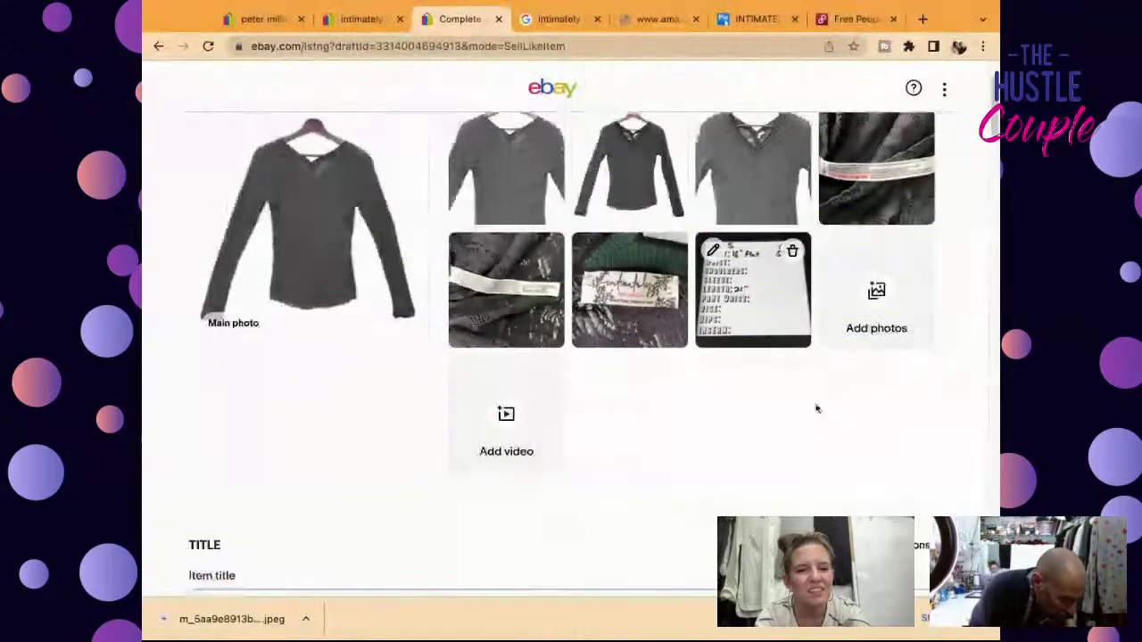
scroll(817, 408, down, 1)
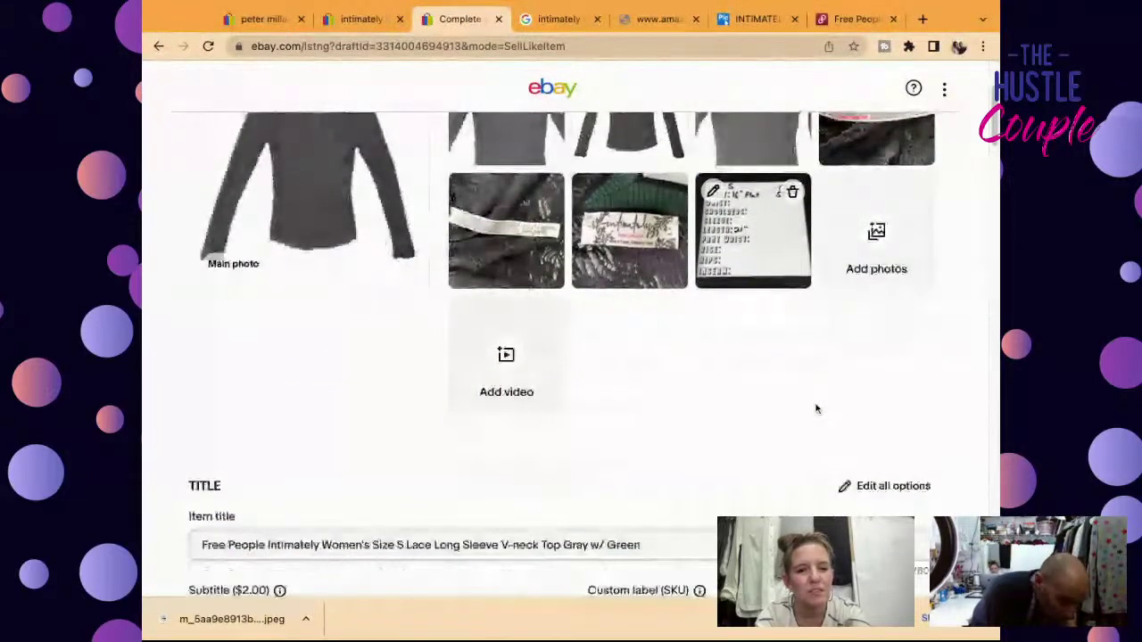
scroll(815, 339, down, 20)
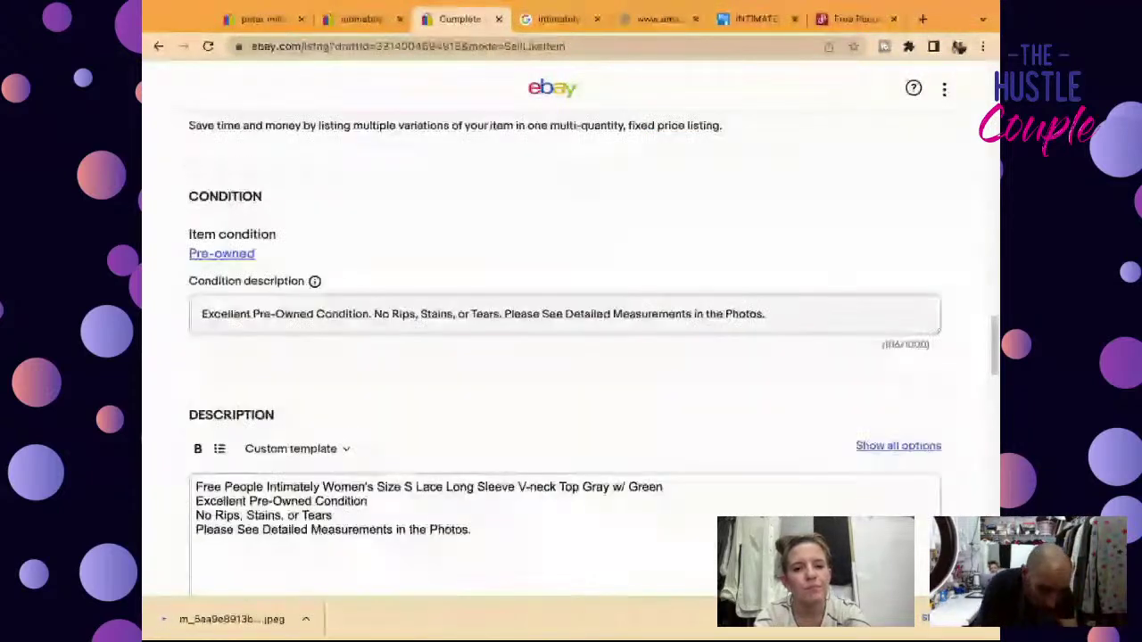
scroll(812, 362, down, 20)
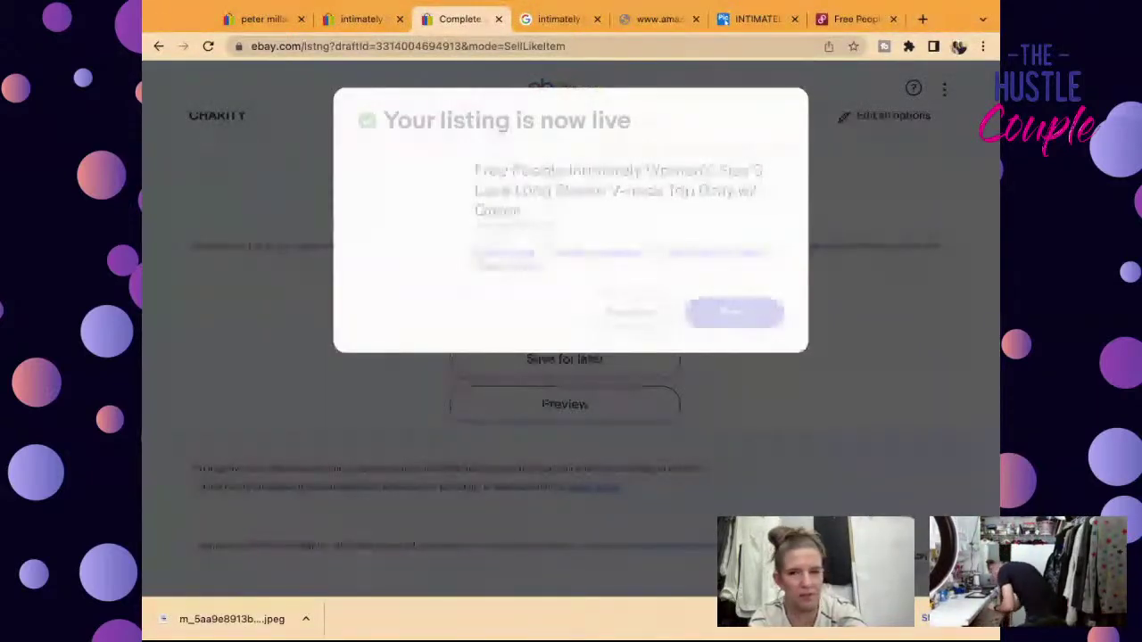
click(707, 314)
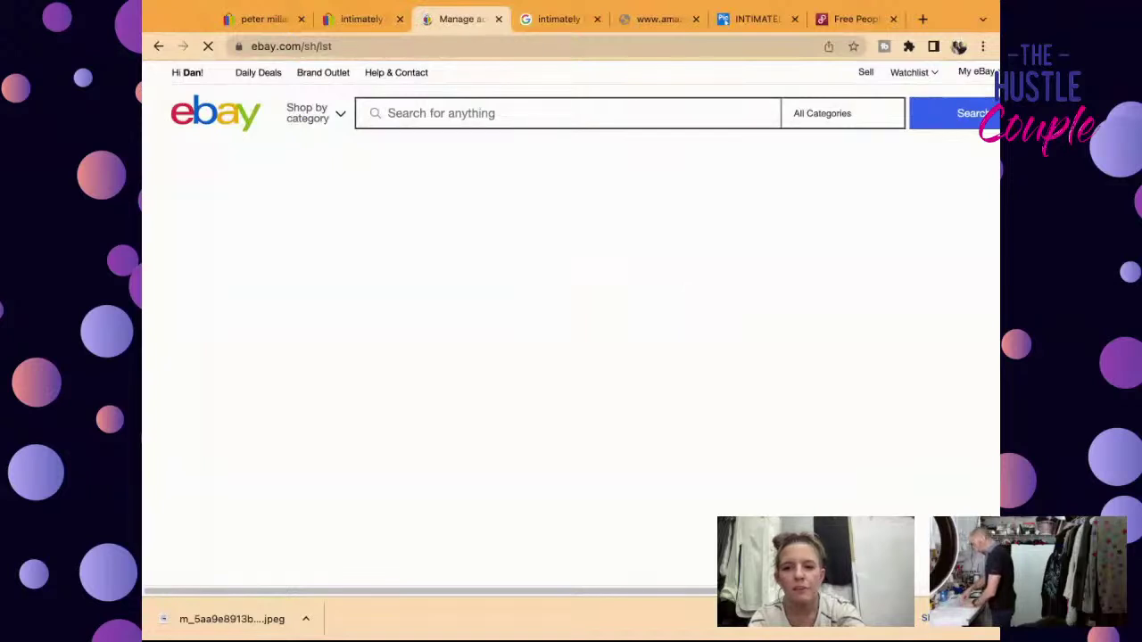
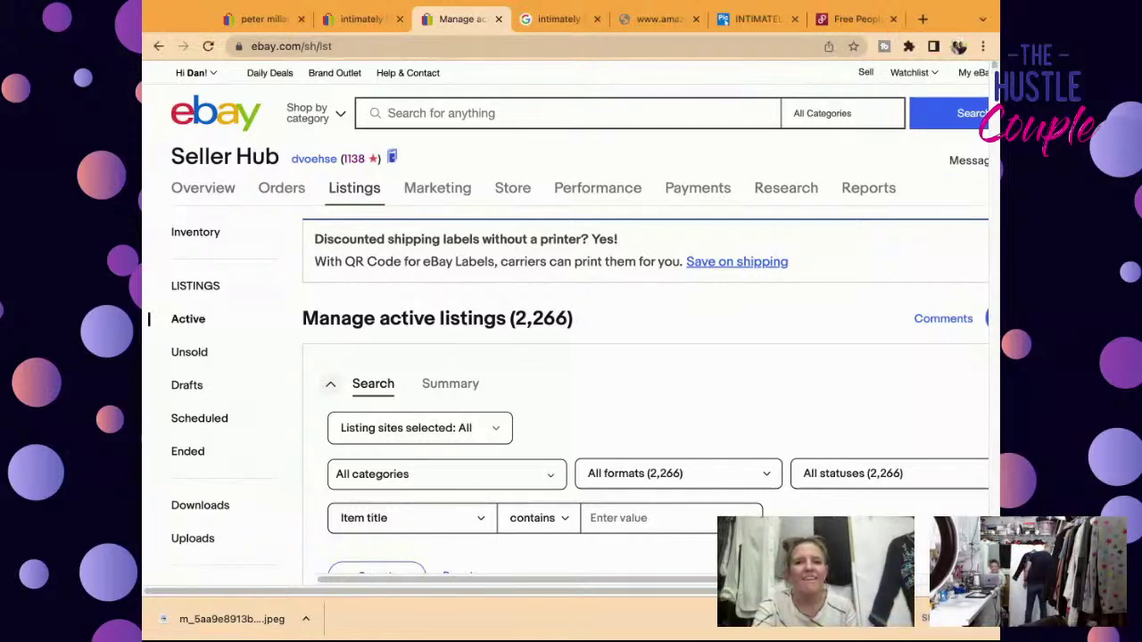
Step: Search eBay for "soft surroundings black embroidered tunic"
click(535, 113)
text(soft )
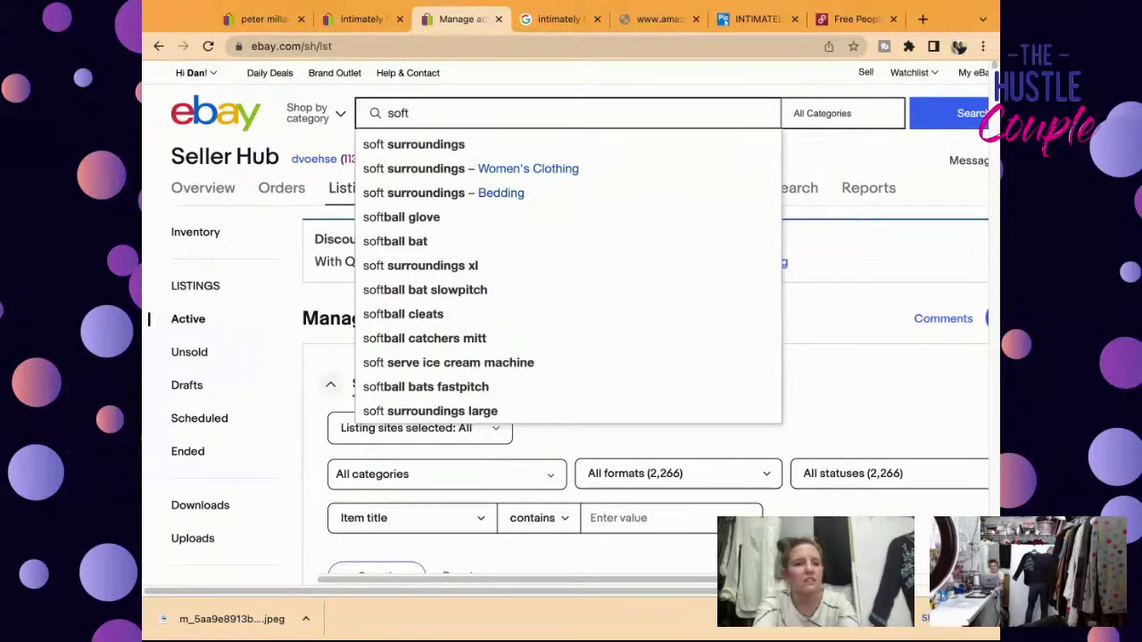
text(surroundings )
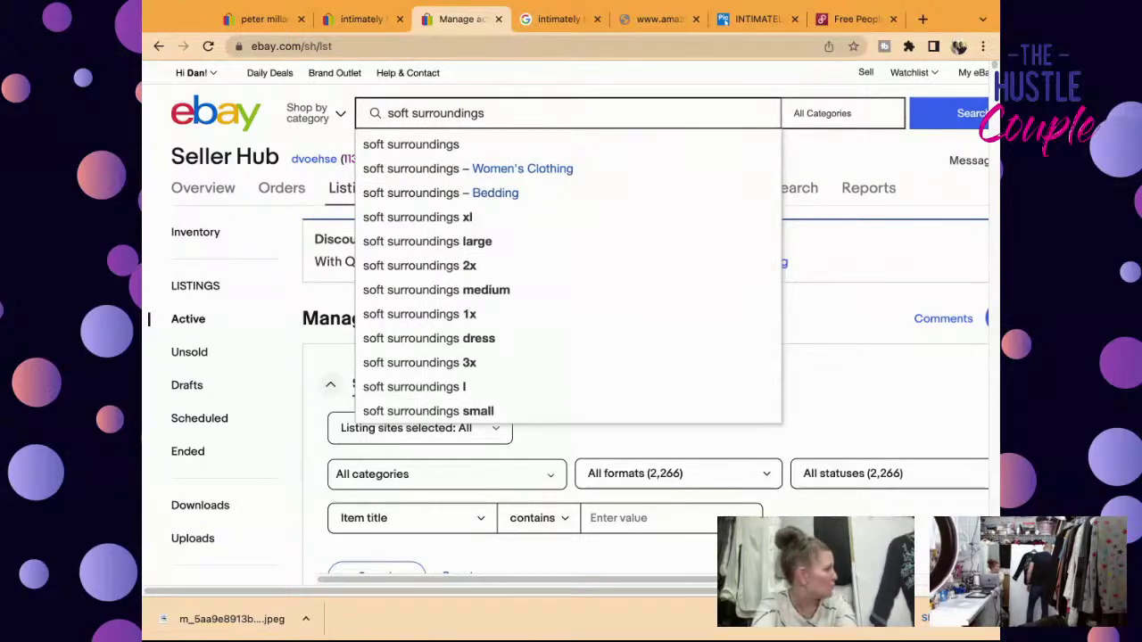
text(black em)
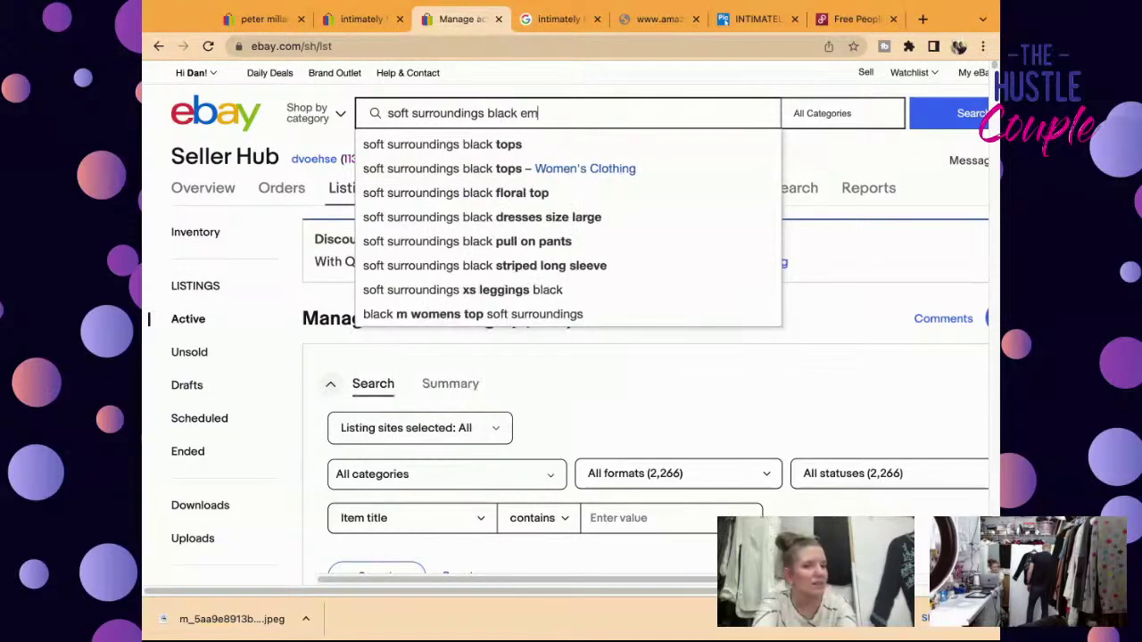
text(broide)
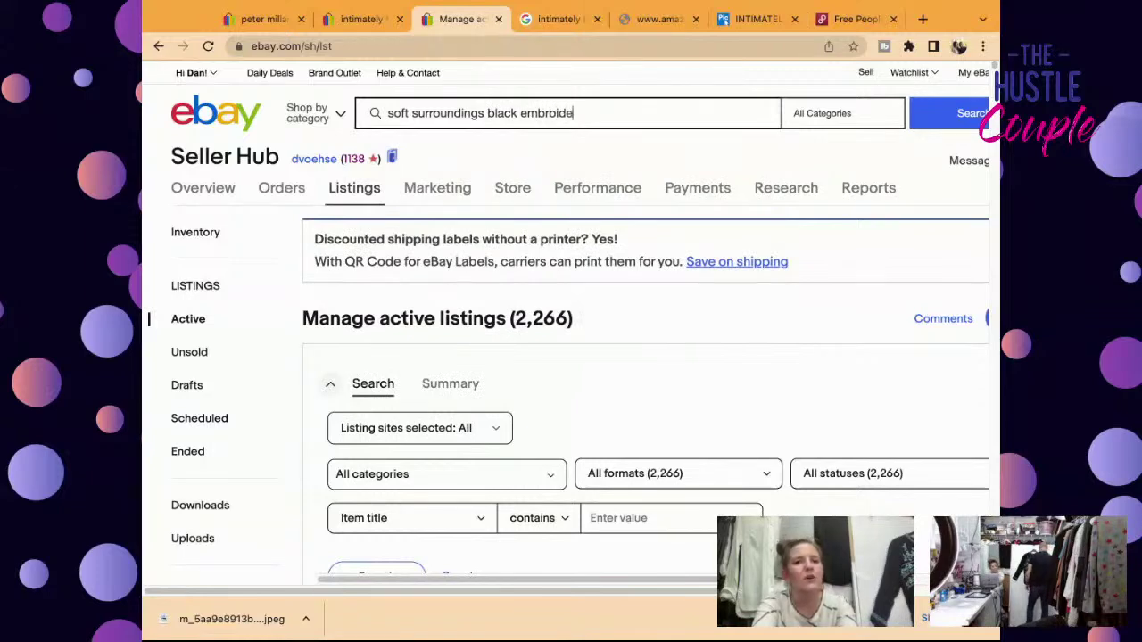
text(red tu)
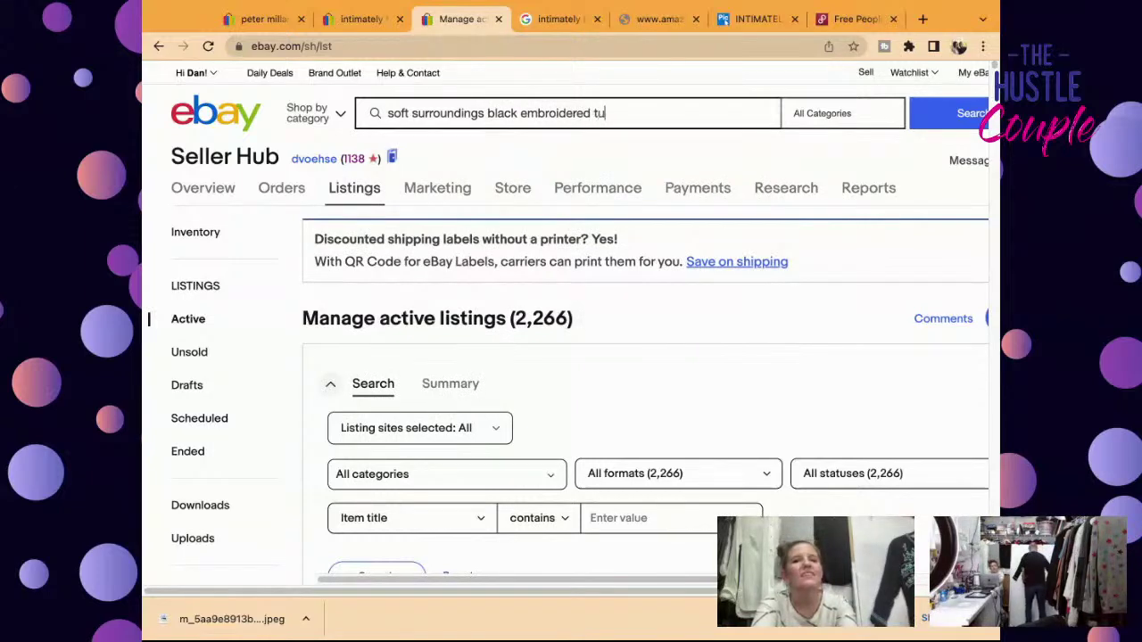
text(nic)
key(Return)
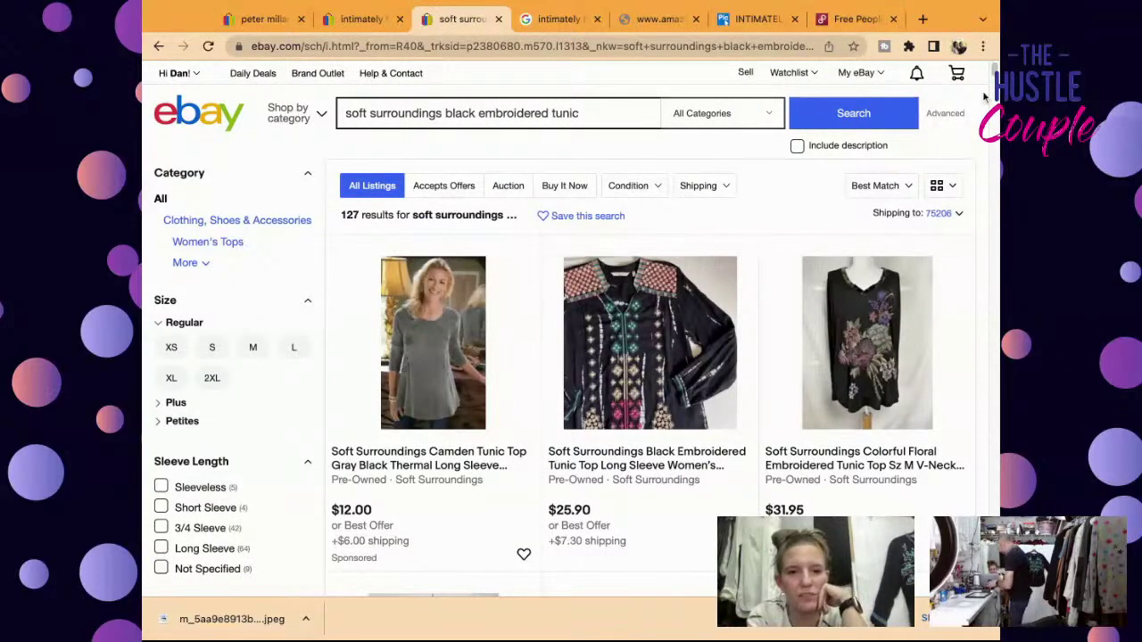
Step: Examine the active Soft Surroundings tunic listings for a matching black embroidered style and its asking prices
scroll(994, 76, down, 5)
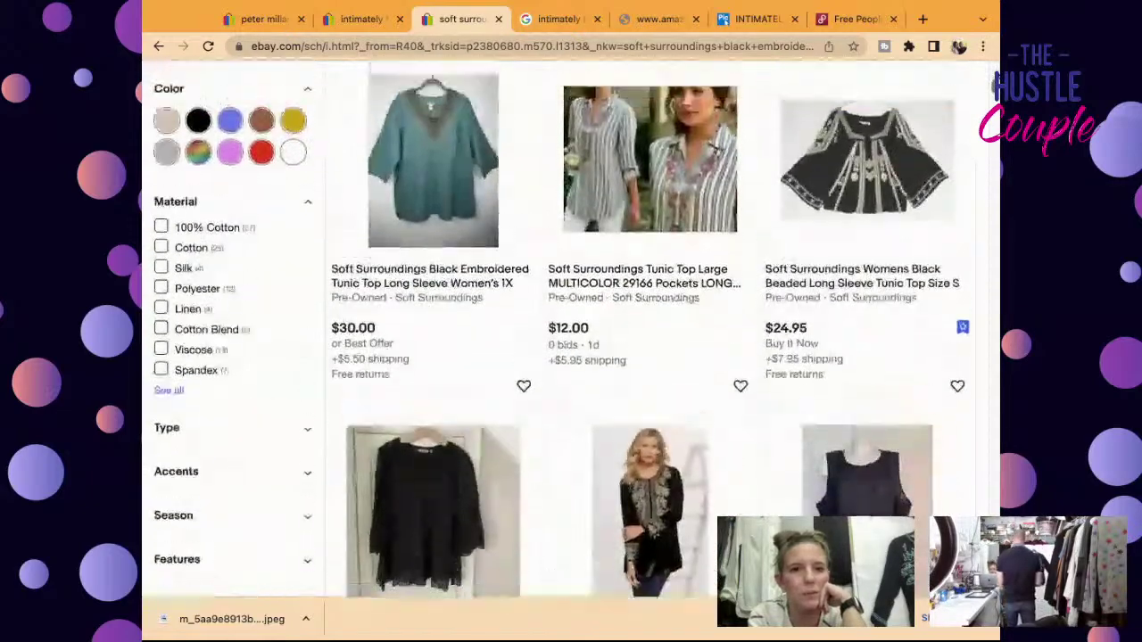
scroll(995, 82, down, 1)
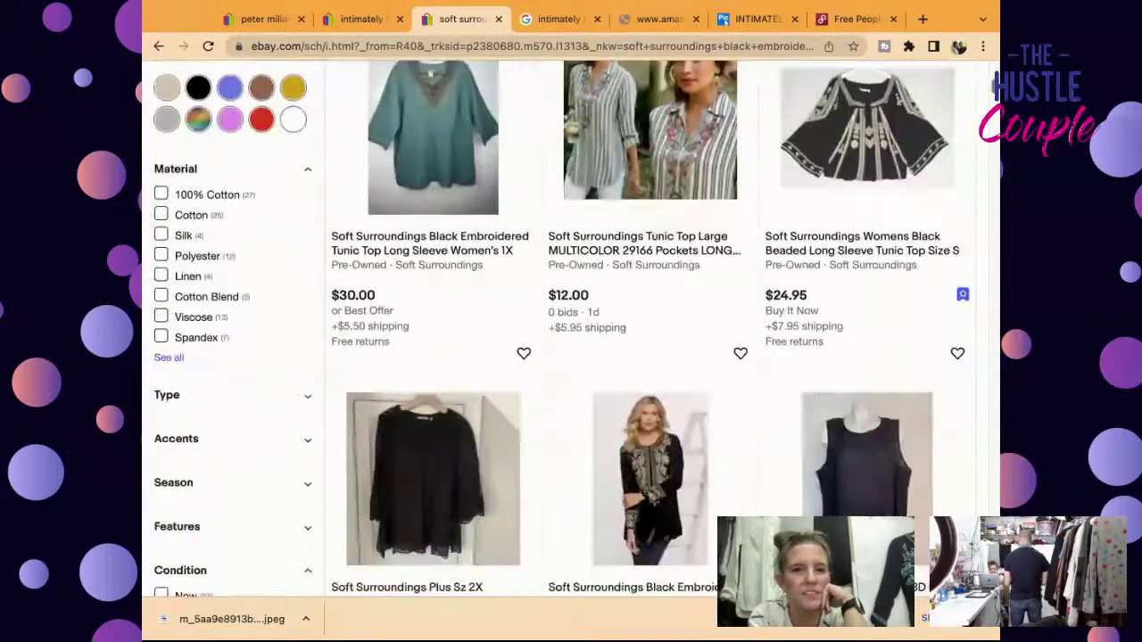
scroll(995, 90, down, 4)
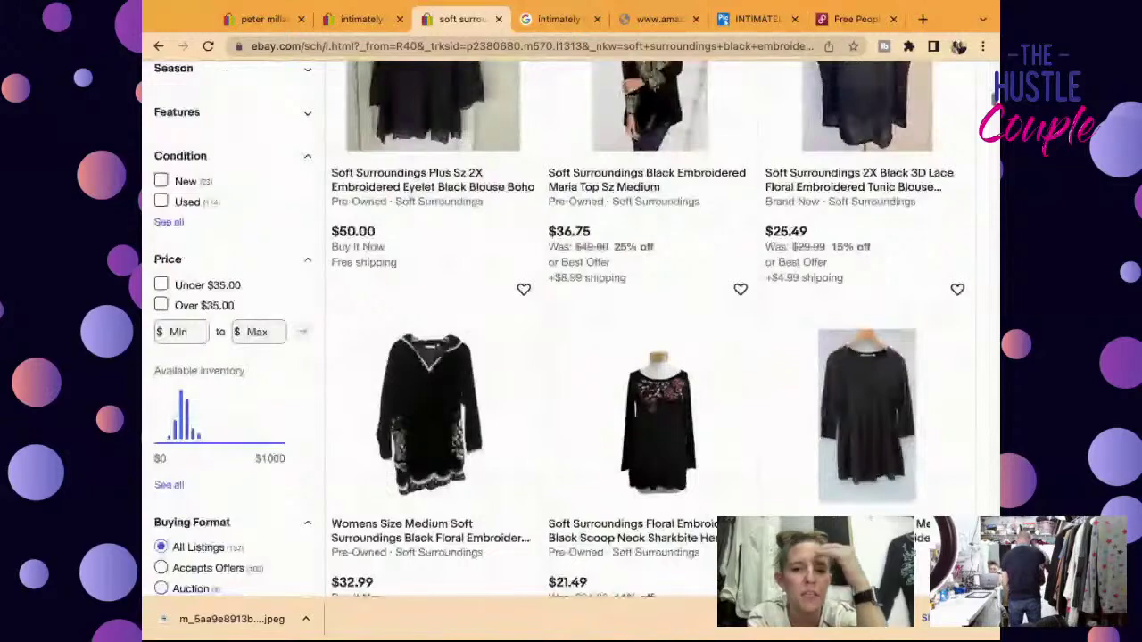
scroll(994, 98, down, 5)
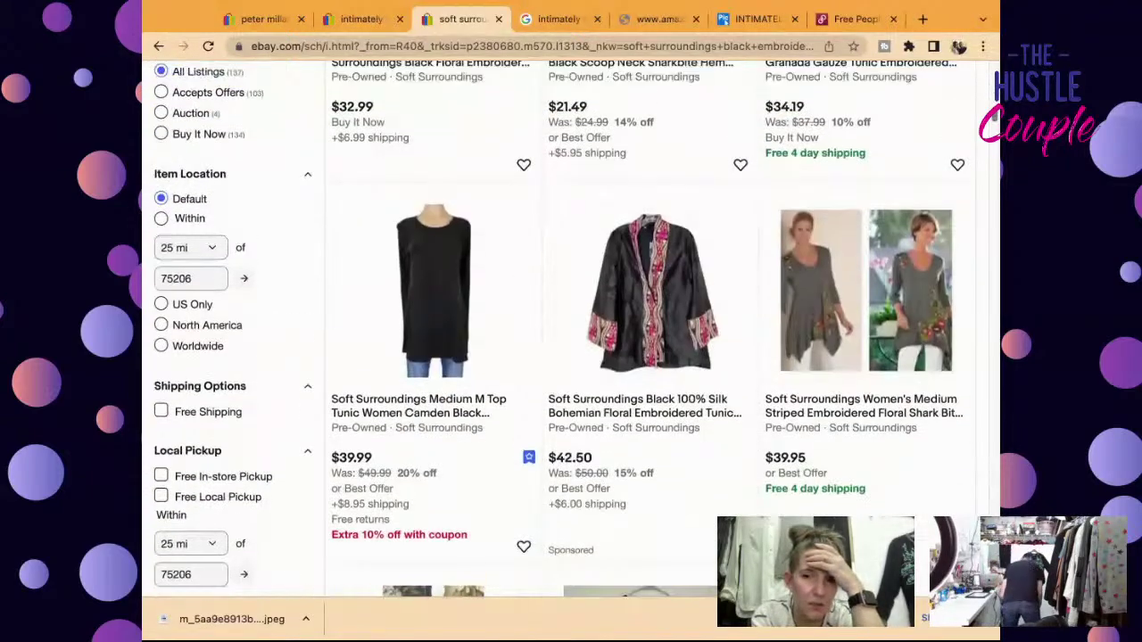
scroll(994, 114, down, 5)
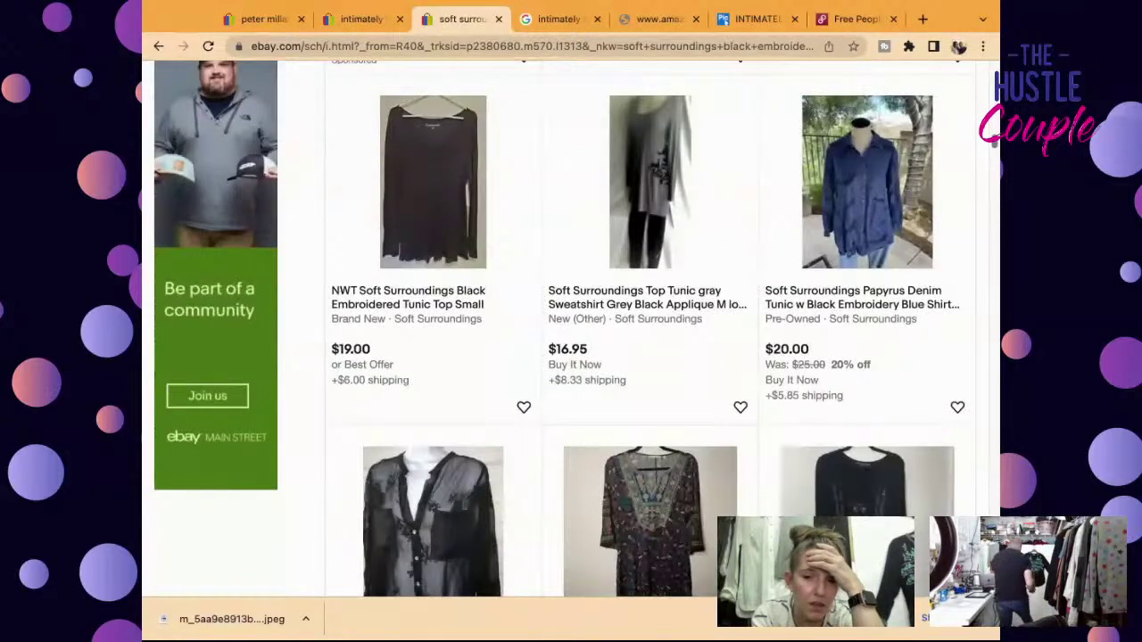
scroll(993, 143, down, 2)
scroll(650, 329, down, 15)
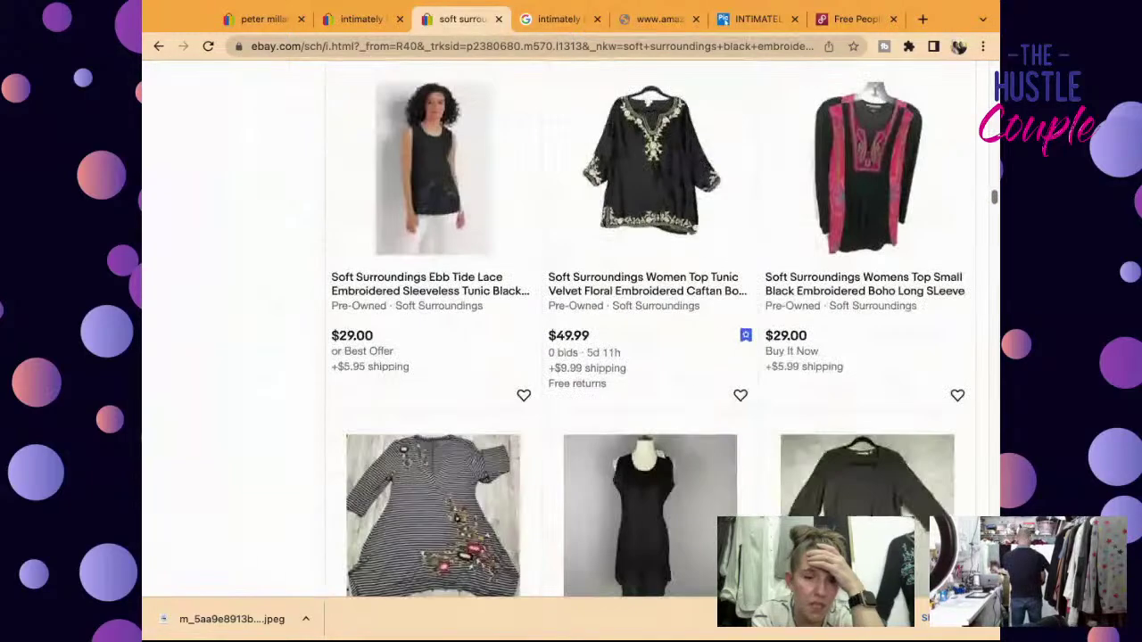
scroll(650, 329, up, 1)
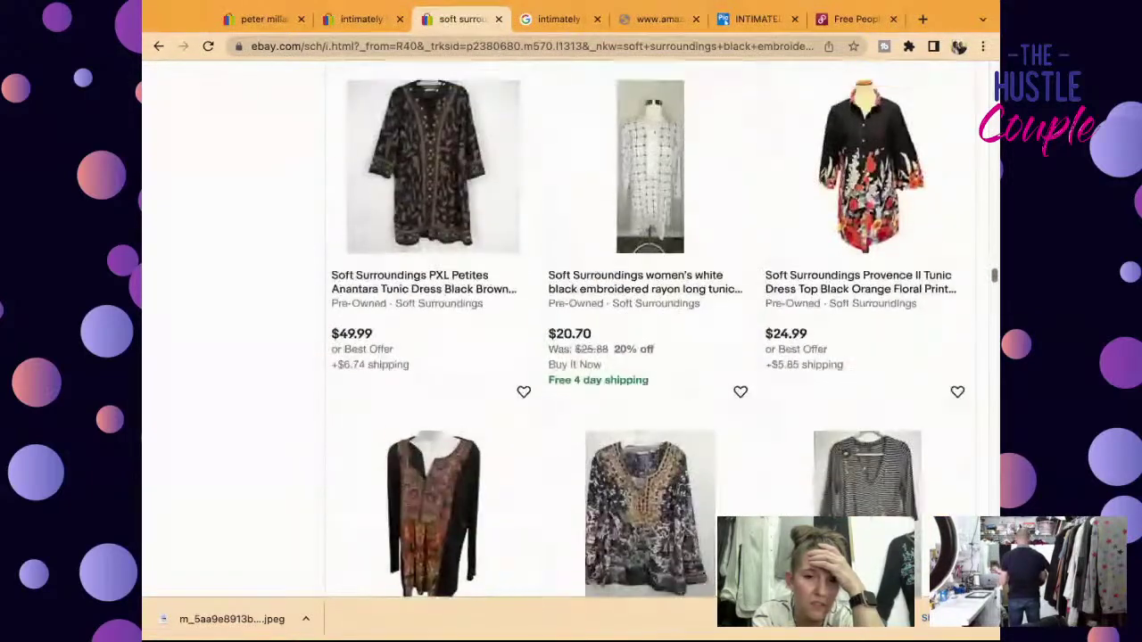
scroll(649, 329, down, 7)
scroll(649, 328, down, 8)
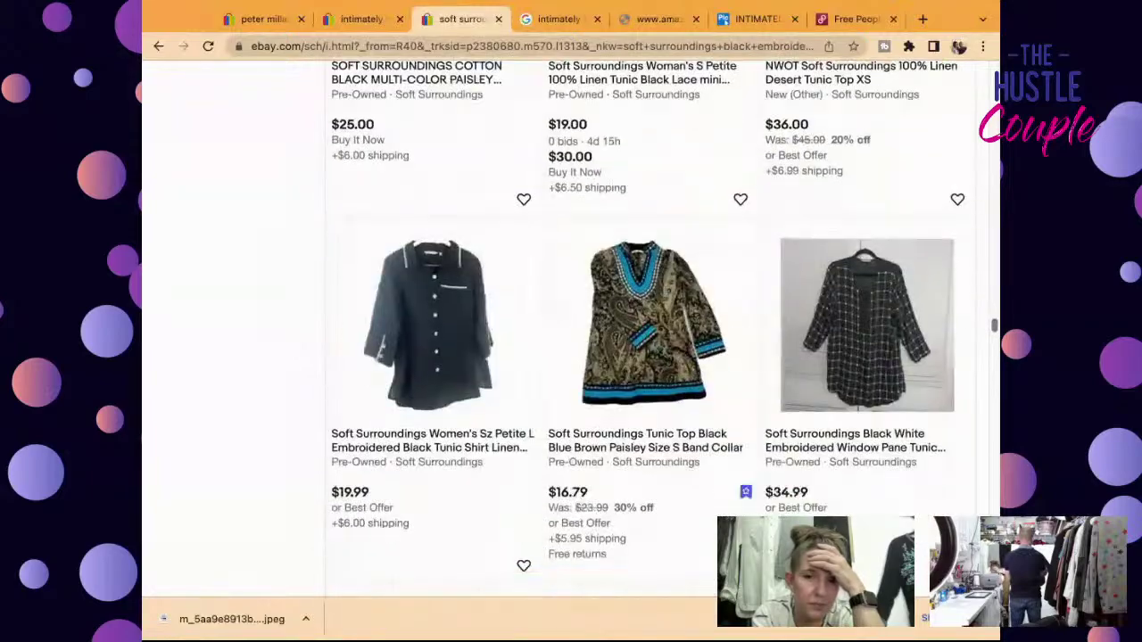
scroll(650, 328, down, 20)
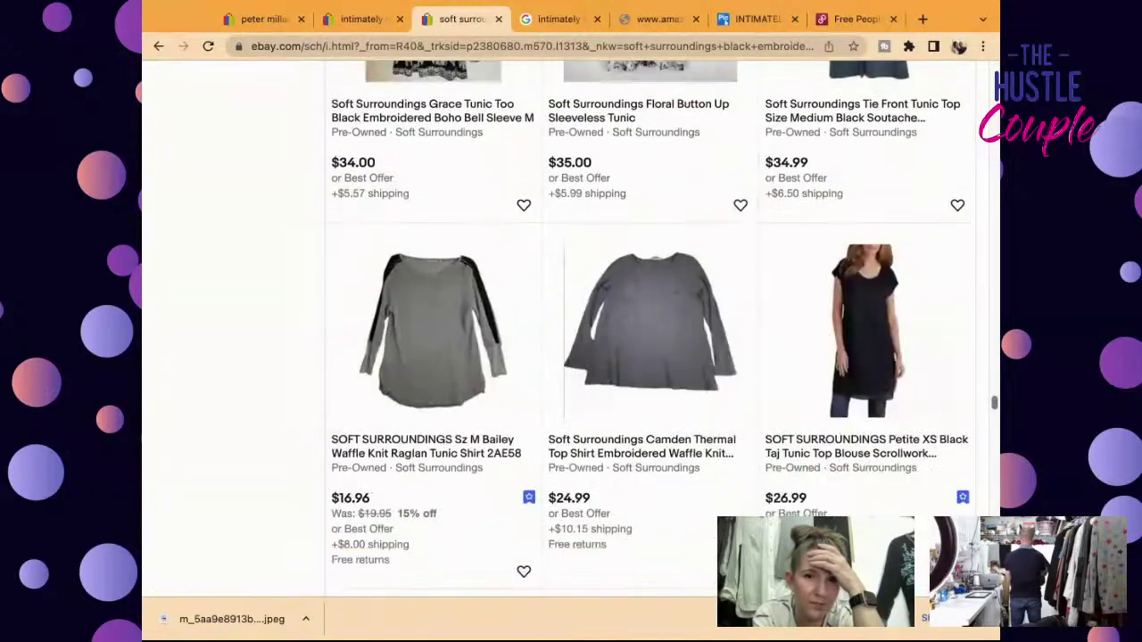
scroll(650, 328, down, 13)
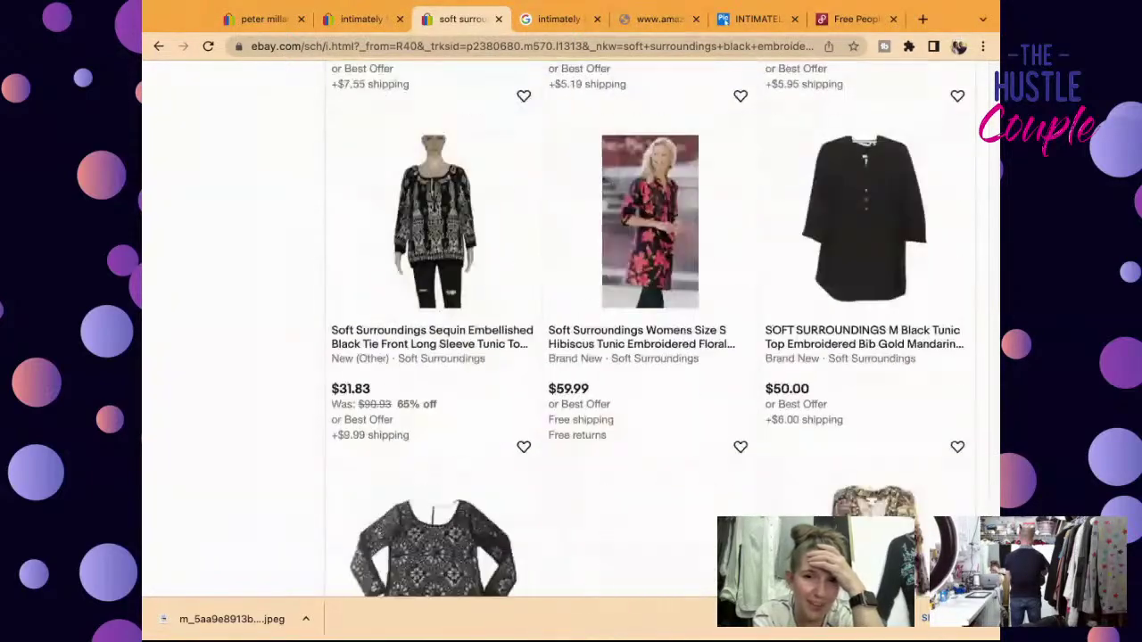
scroll(649, 328, down, 3)
Step: Filter the tunic results to sold items and look through the sold listings for a comparable piece
scroll(649, 328, up, 15)
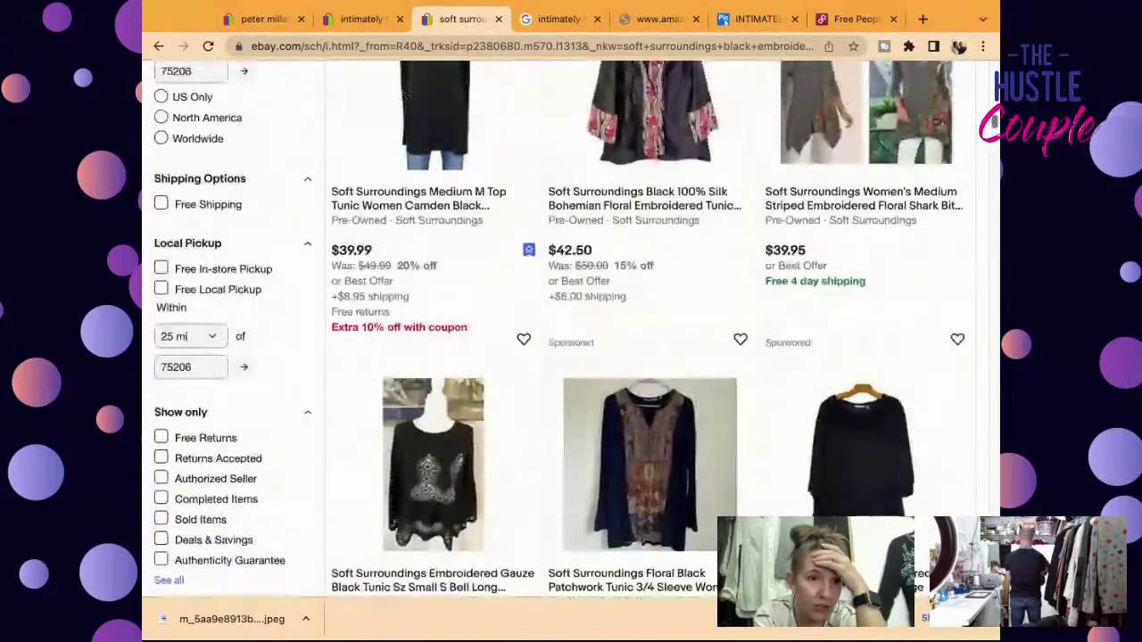
click(207, 521)
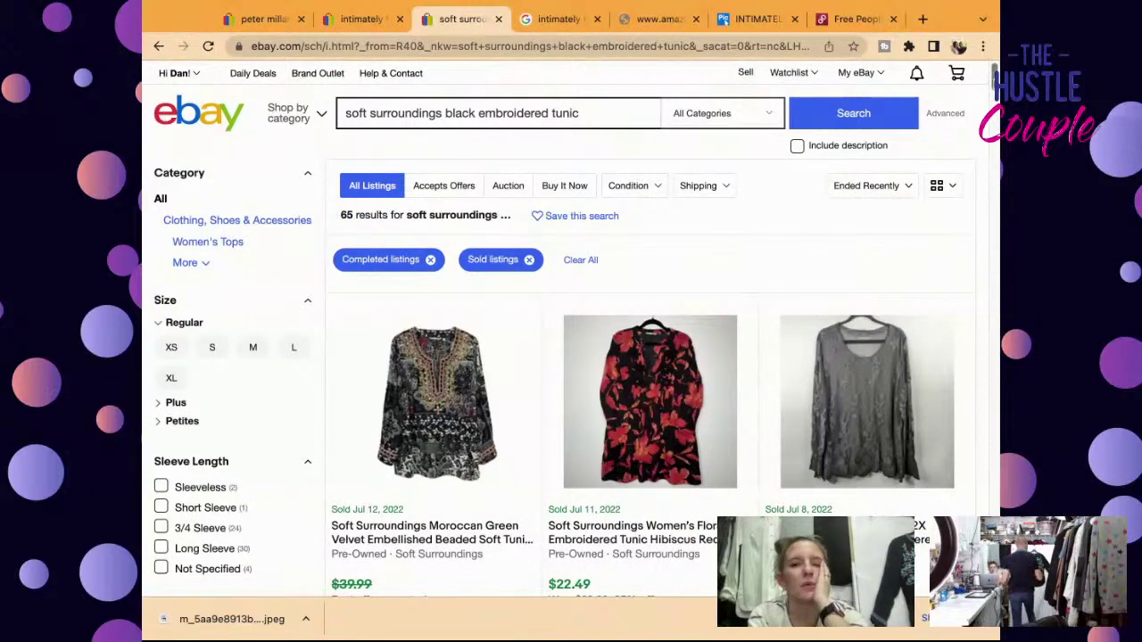
scroll(650, 357, down, 5)
scroll(649, 357, down, 15)
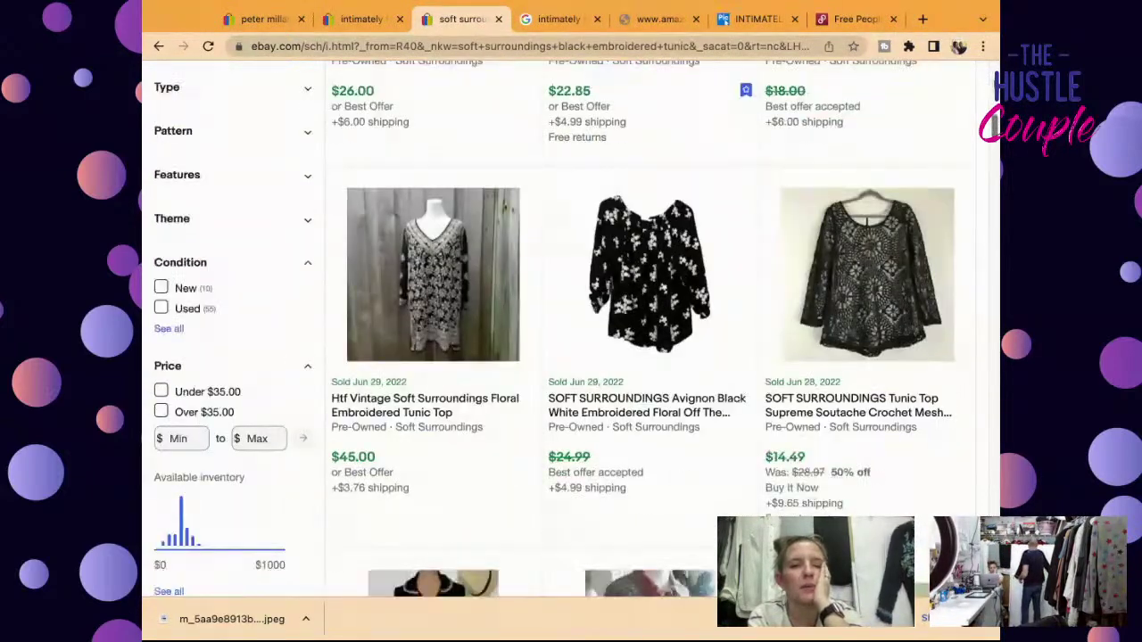
Step: Examine the rest of the sold Soft Surroundings tunic listings for a matching black embroidered style and its sold prices
scroll(649, 357, down, 10)
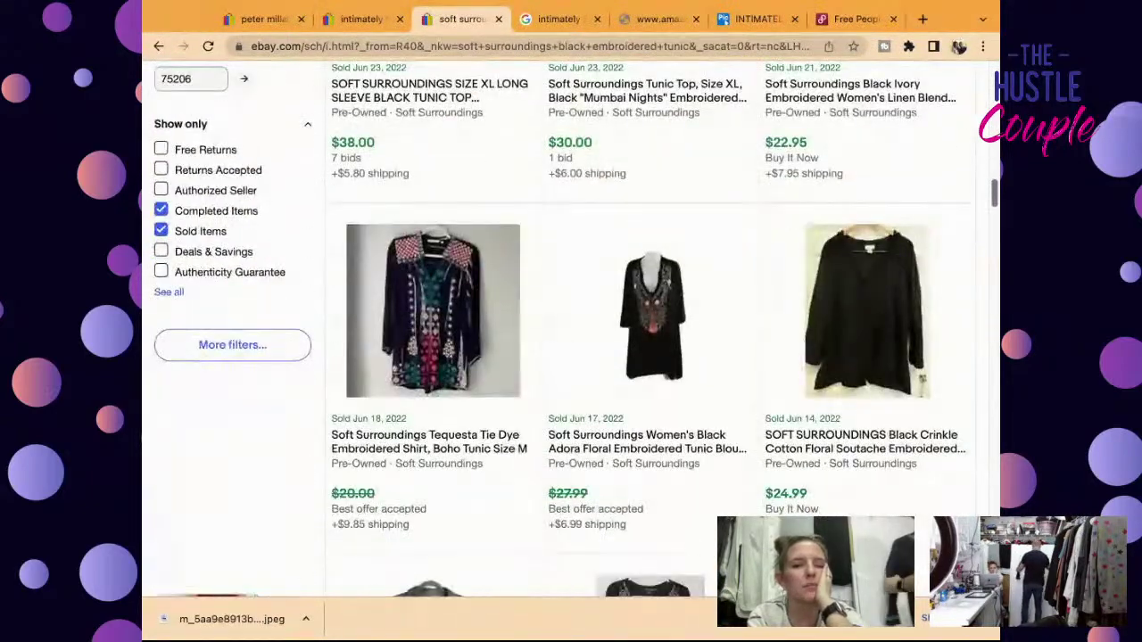
scroll(649, 357, down, 5)
scroll(649, 357, down, 4)
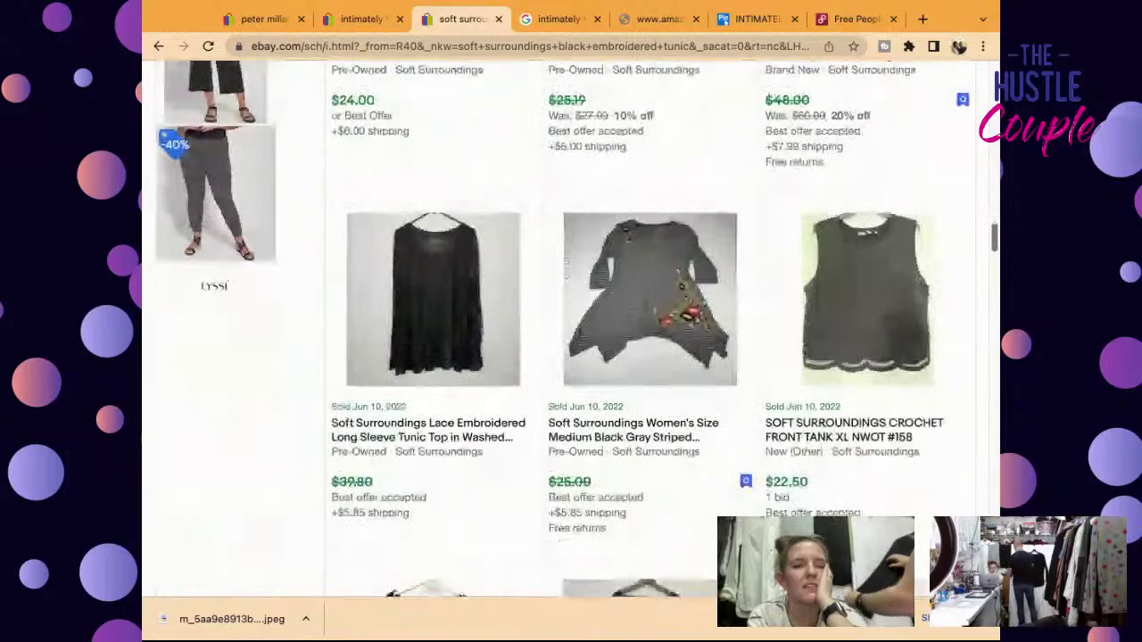
scroll(649, 357, up, 5)
scroll(571, 356, down, 15)
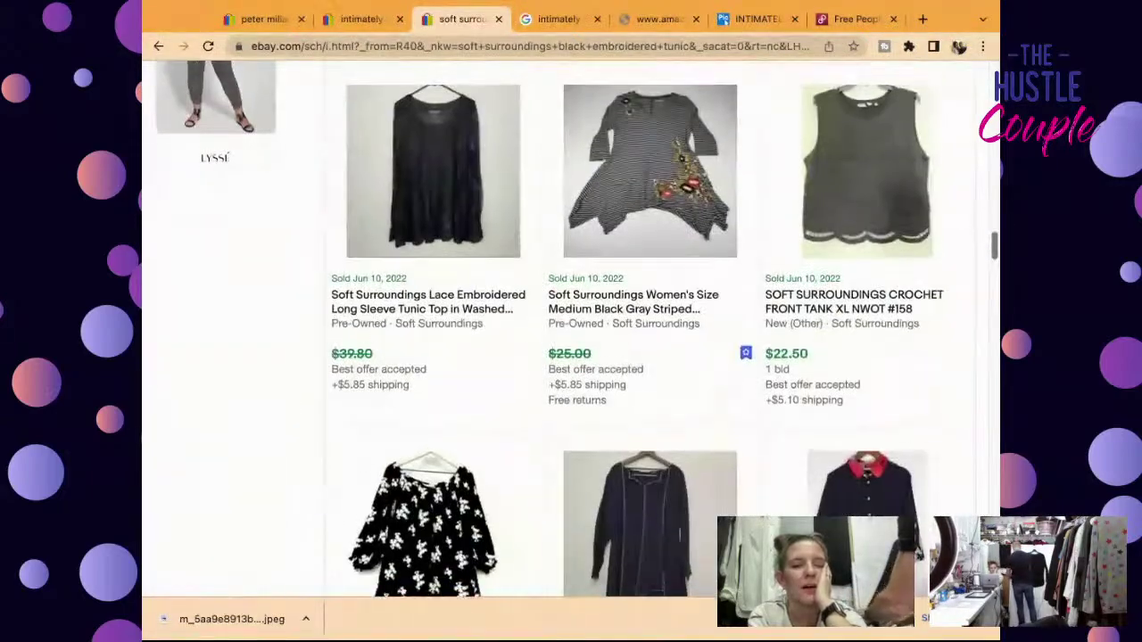
scroll(650, 357, down, 4)
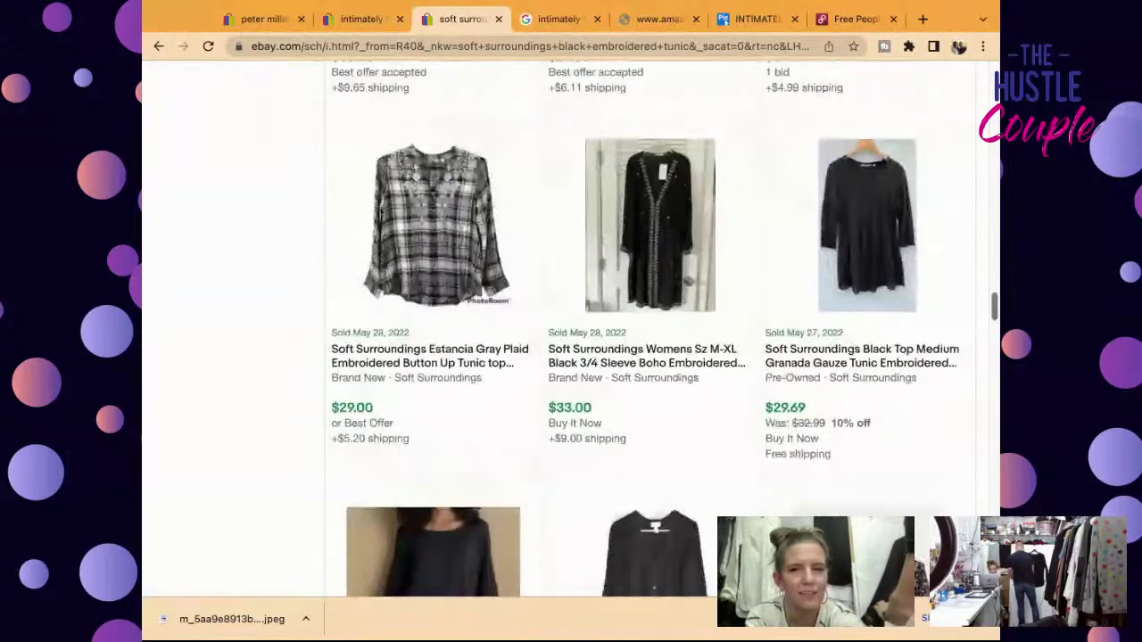
scroll(650, 357, down, 4)
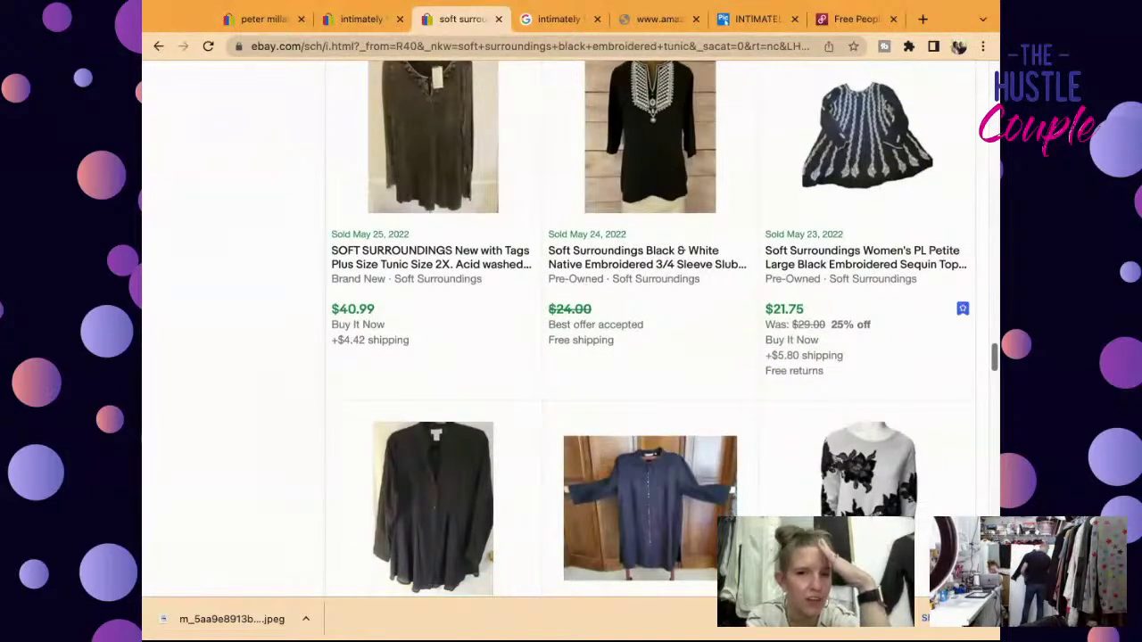
scroll(650, 357, down, 6)
scroll(649, 357, down, 5)
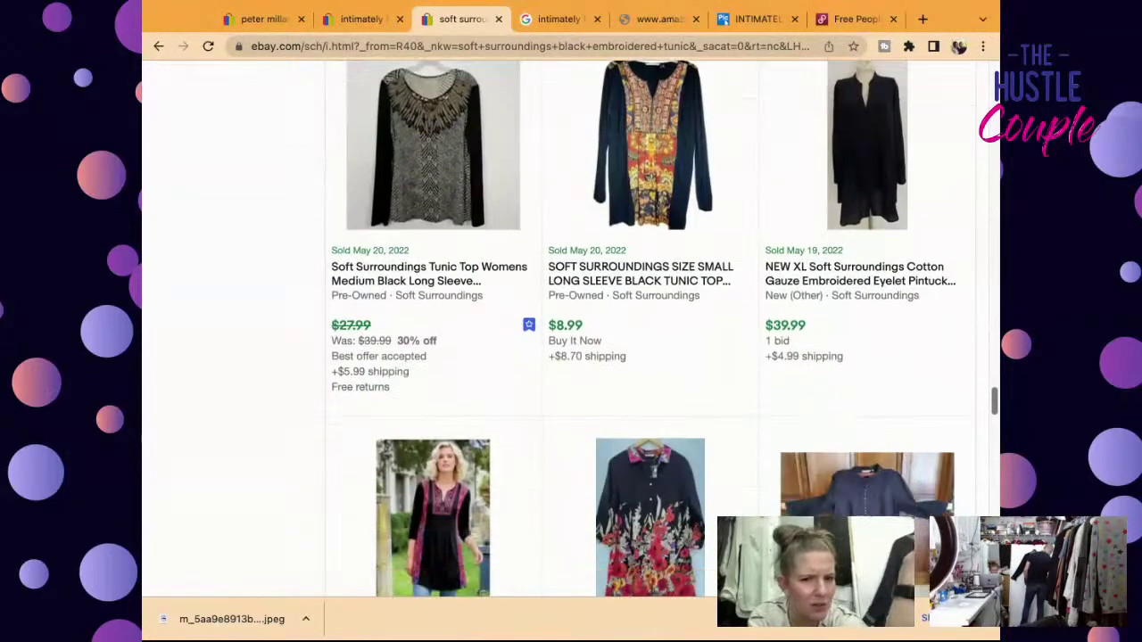
scroll(649, 357, down, 5)
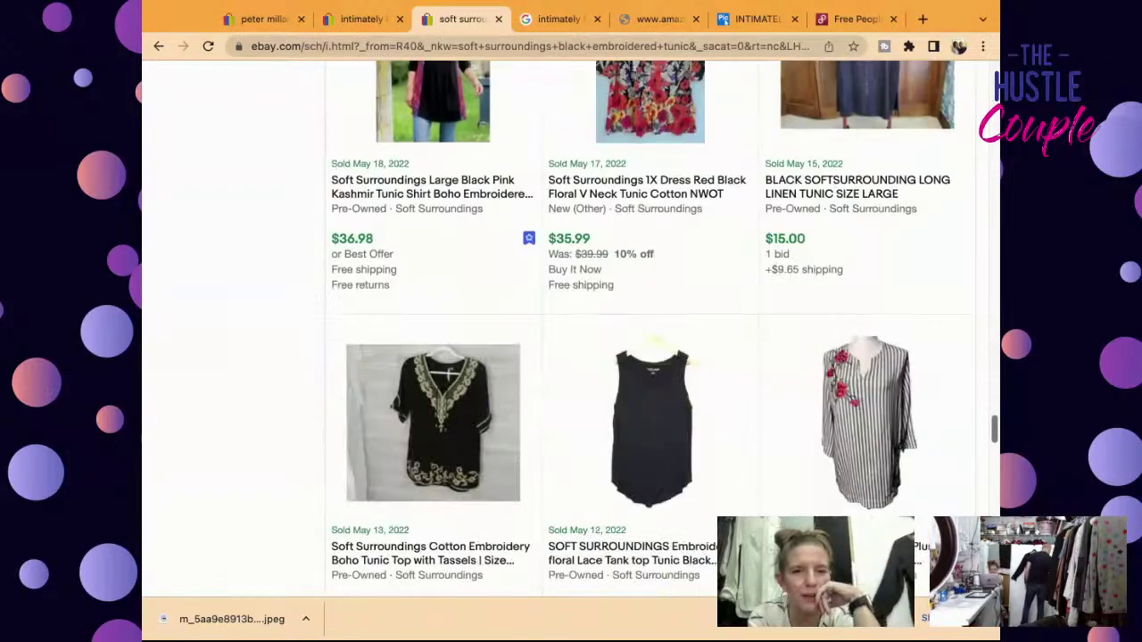
scroll(649, 357, down, 5)
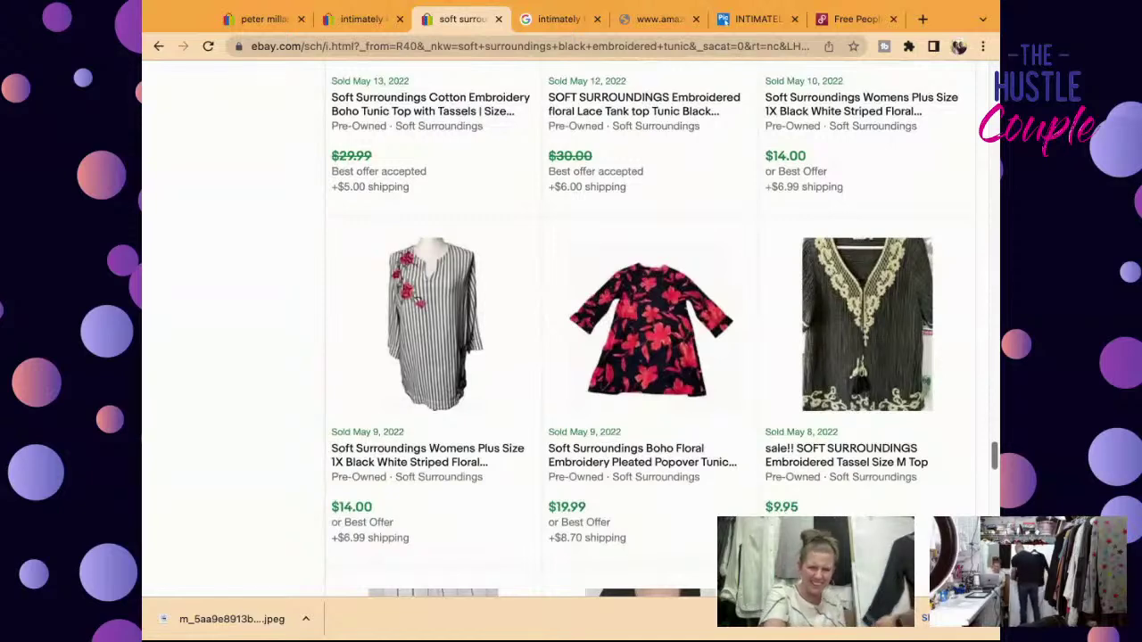
scroll(650, 357, down, 2)
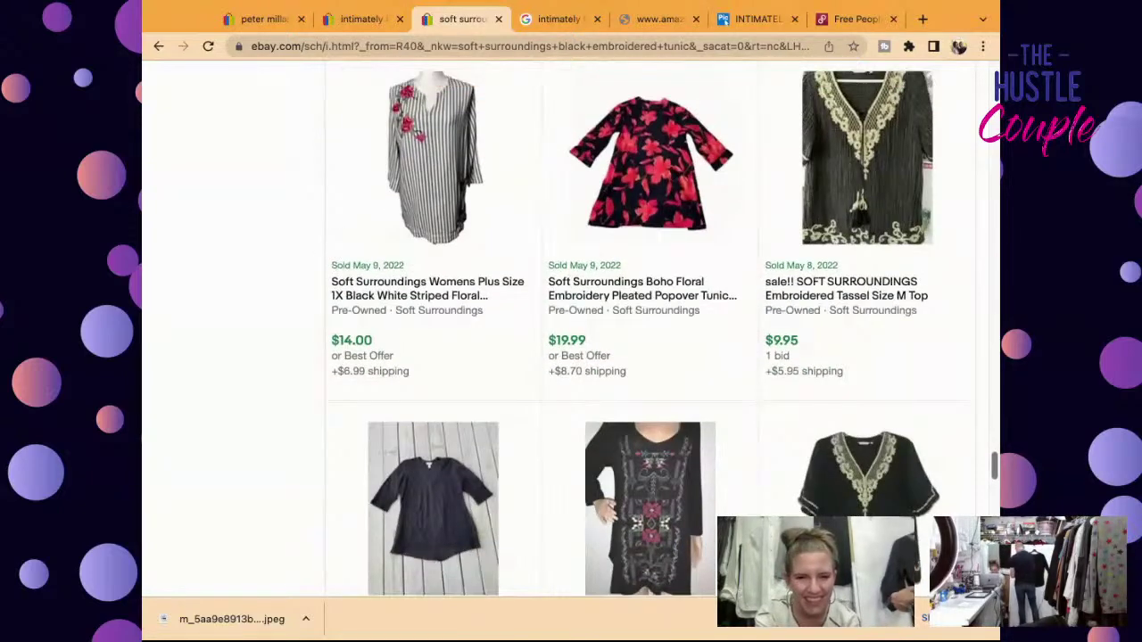
scroll(649, 356, down, 5)
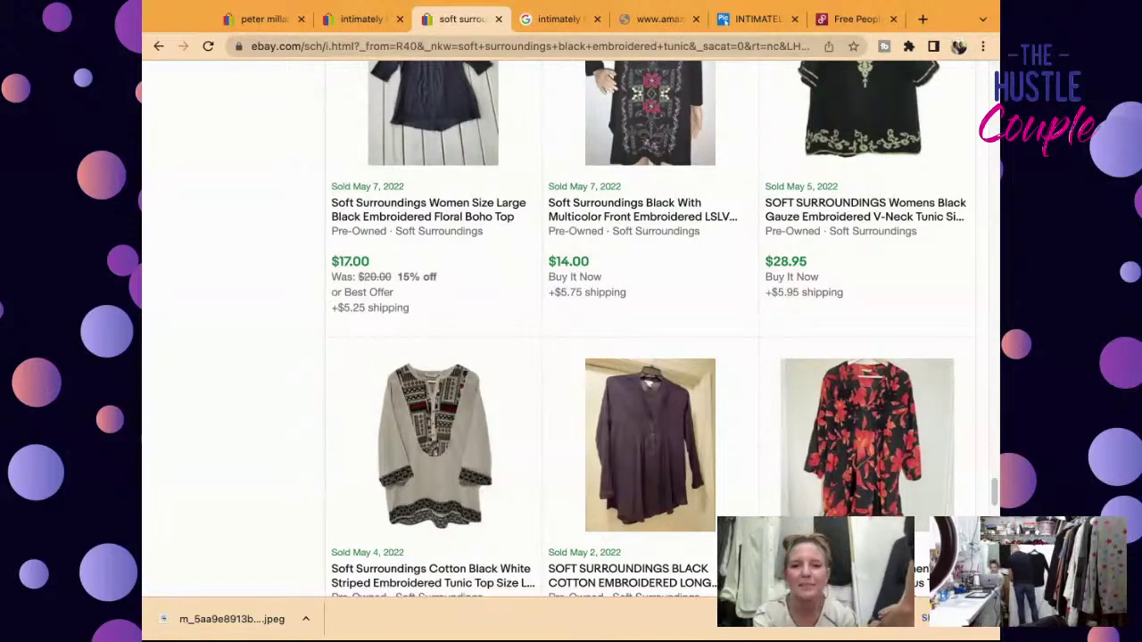
scroll(737, 504, down, 3)
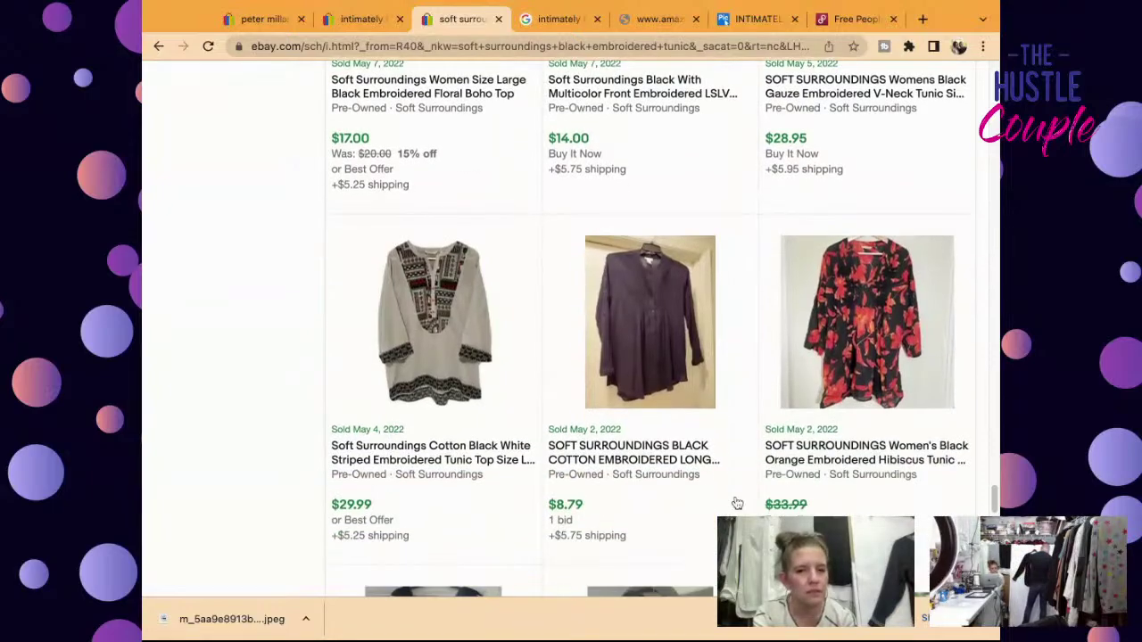
scroll(737, 504, down, 5)
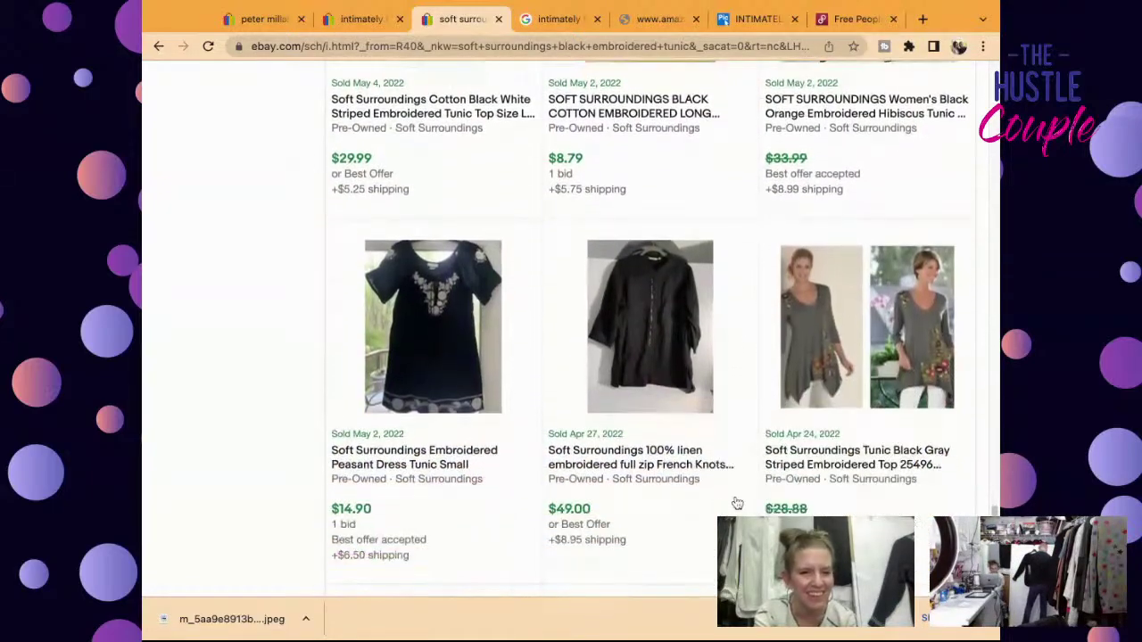
scroll(737, 504, down, 5)
scroll(571, 330, down, 20)
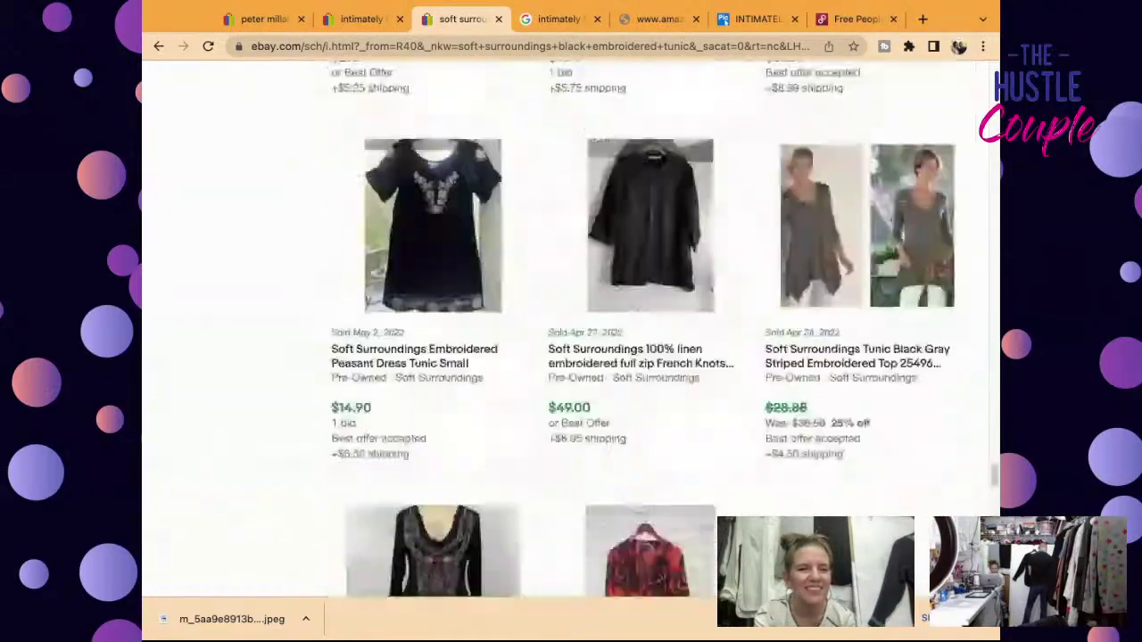
scroll(571, 330, up, 2)
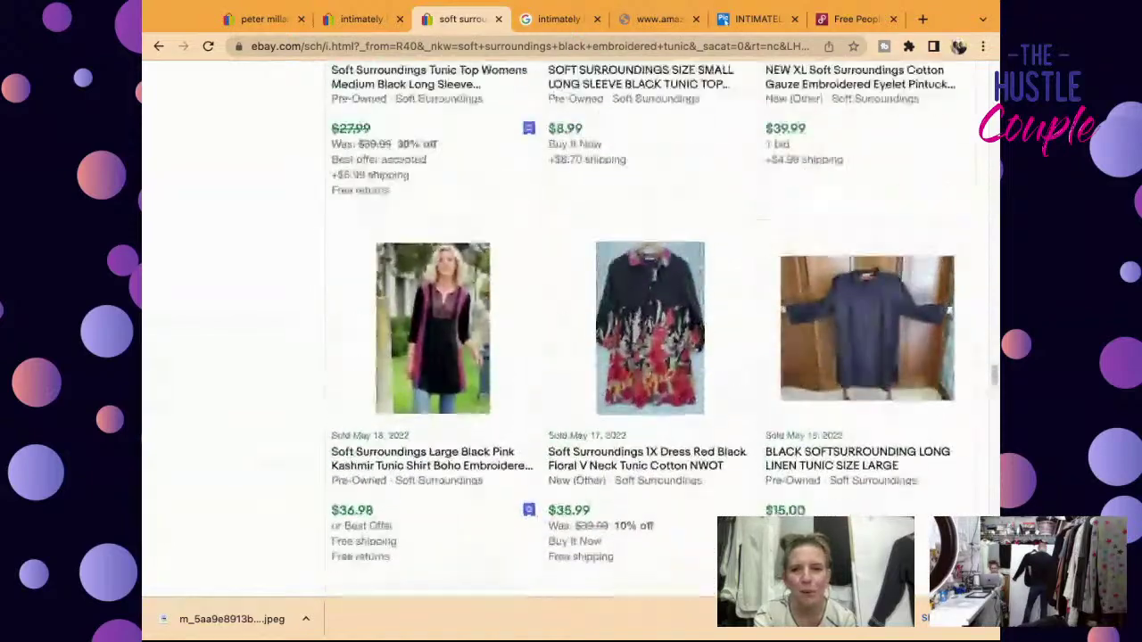
scroll(791, 229, up, 10)
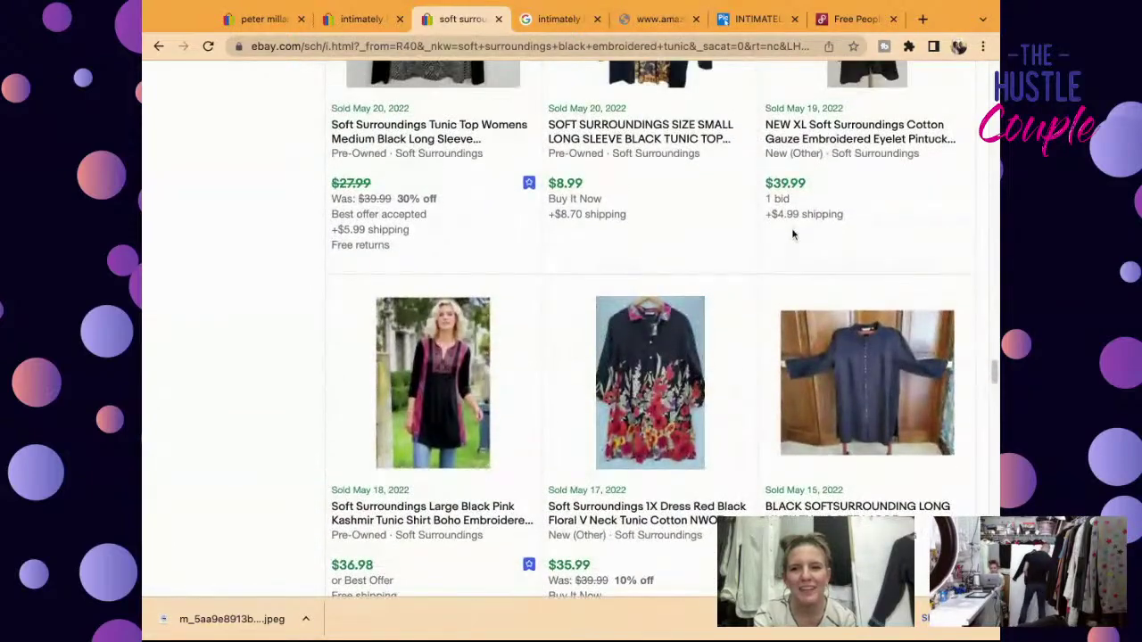
scroll(792, 236, up, 15)
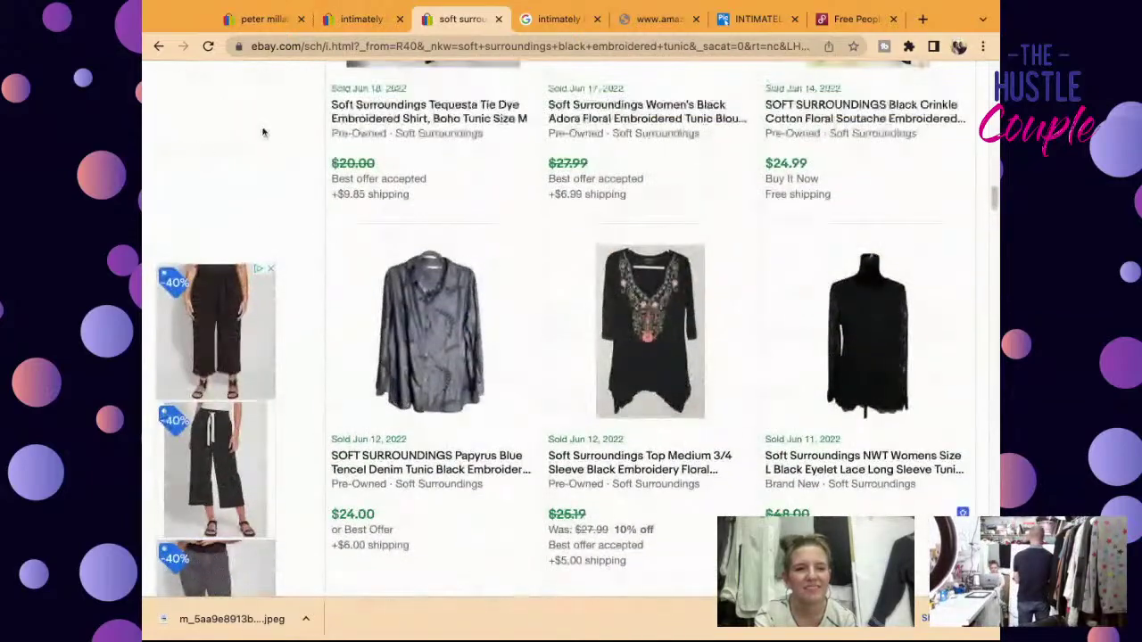
Step: Return to the unfiltered tunic results and look over the active Soft Surroundings listings
scroll(264, 134, up, 8)
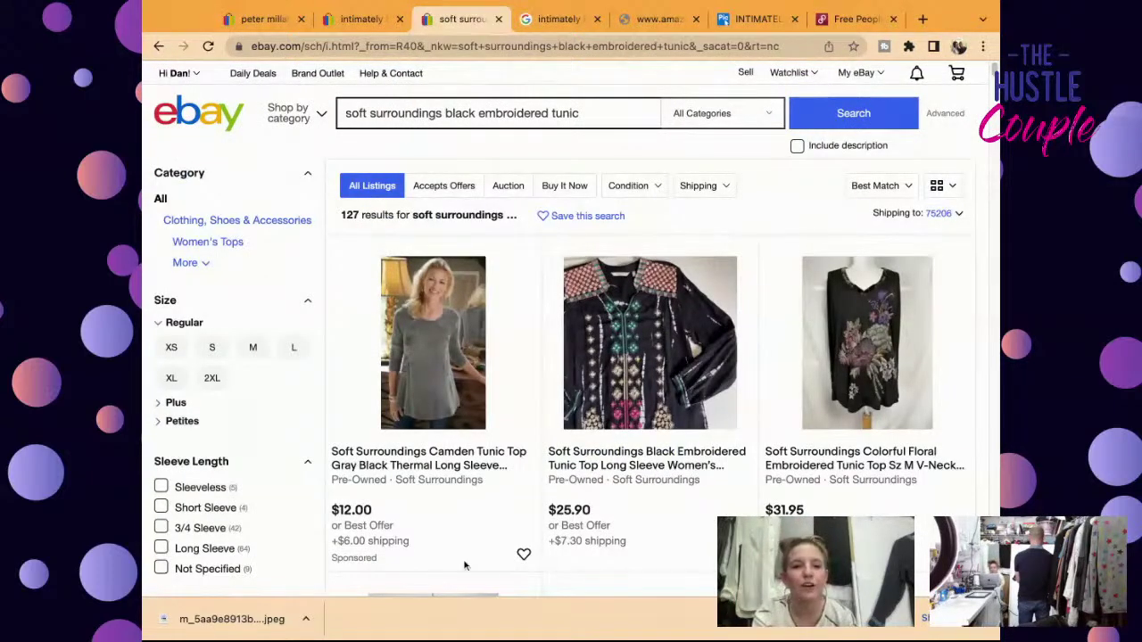
scroll(506, 465, down, 6)
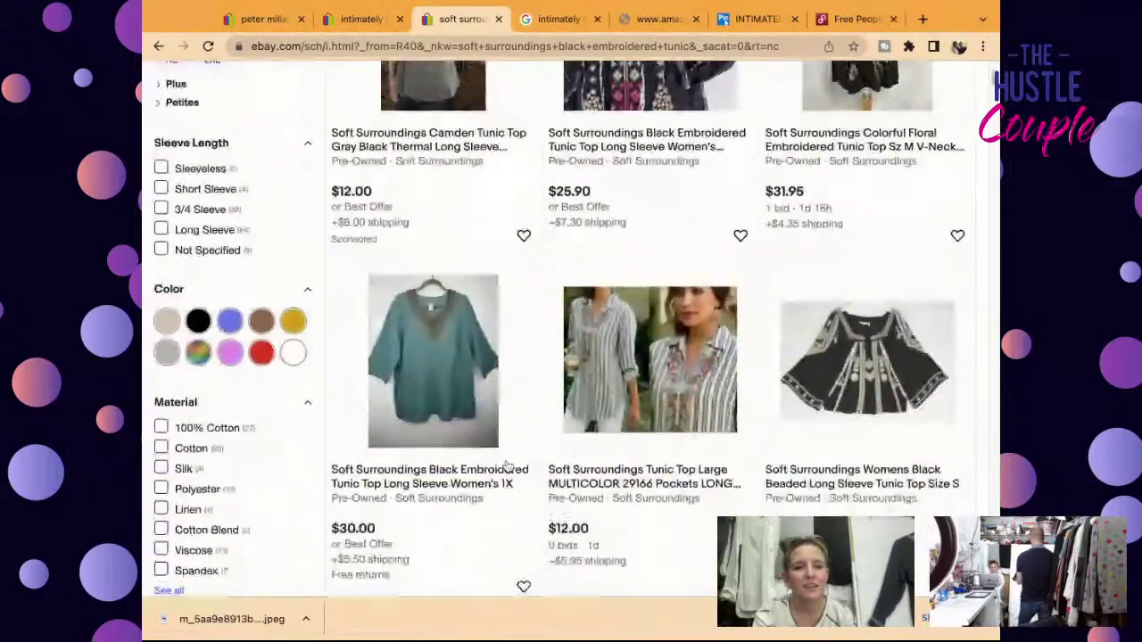
scroll(505, 465, down, 10)
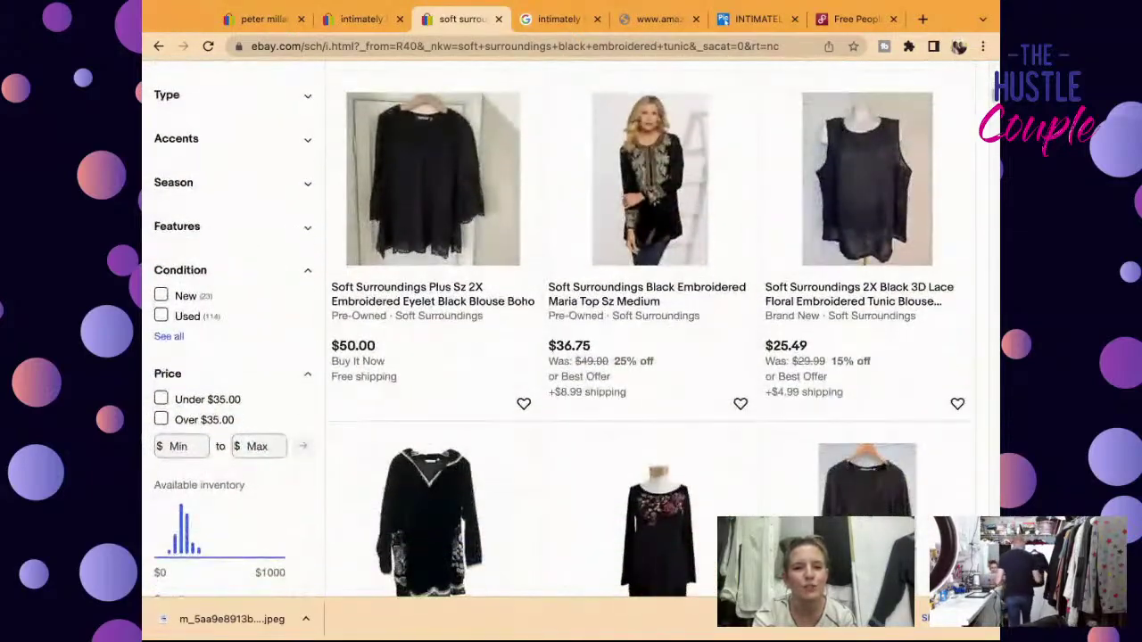
scroll(446, 463, down, 10)
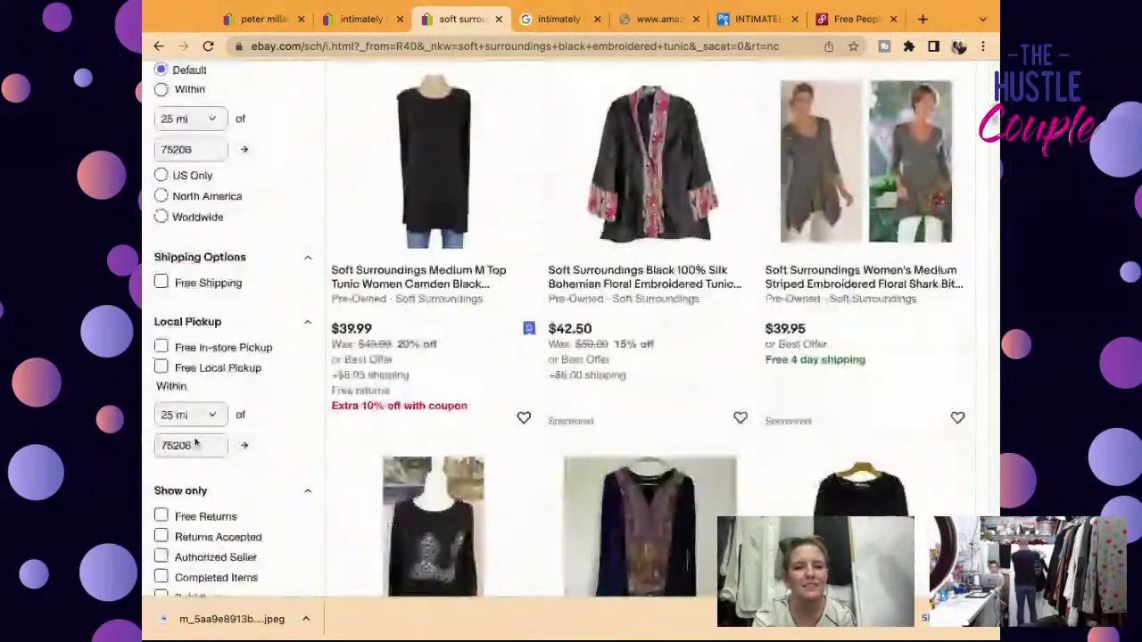
Step: Limit the tunic results to sold items again and look over the most recent sales for a match
click(160, 481)
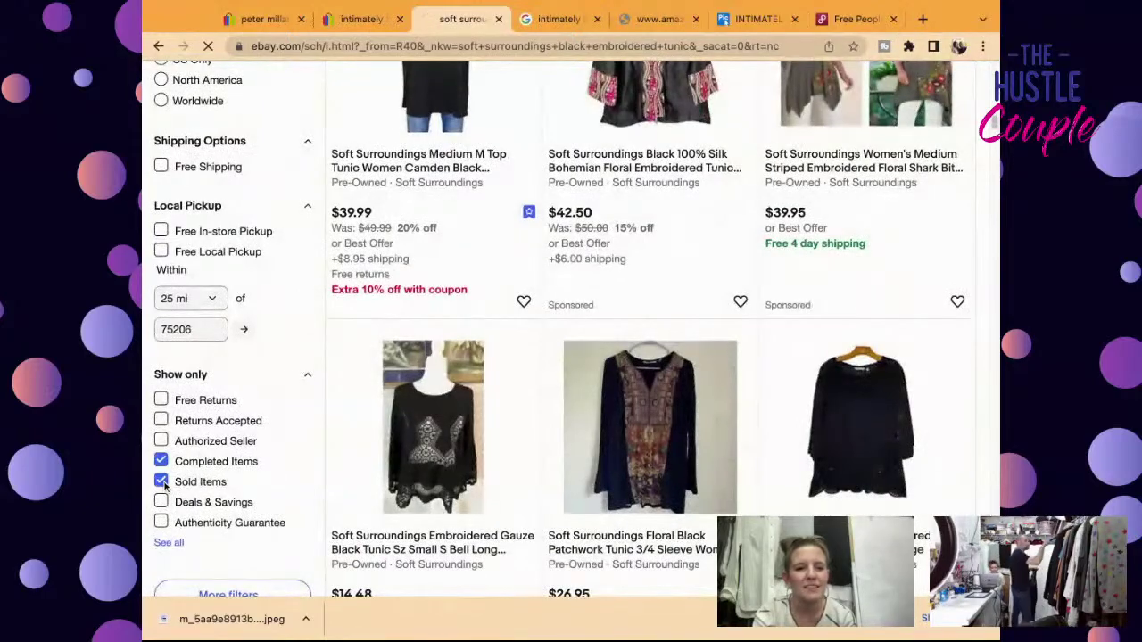
scroll(579, 450, down, 5)
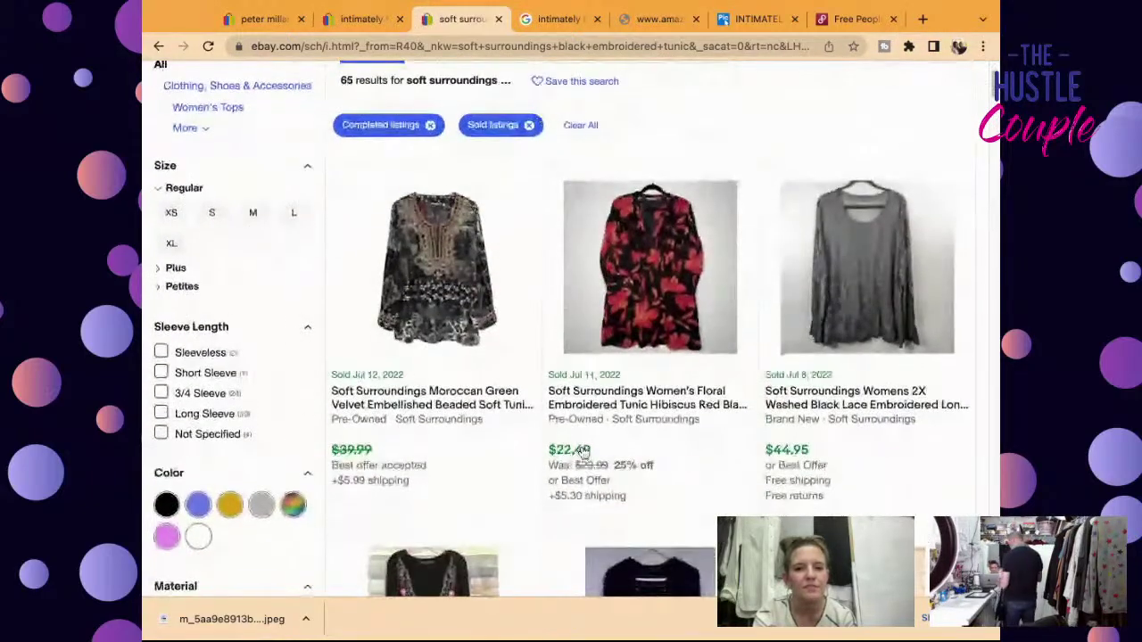
scroll(584, 443, down, 5)
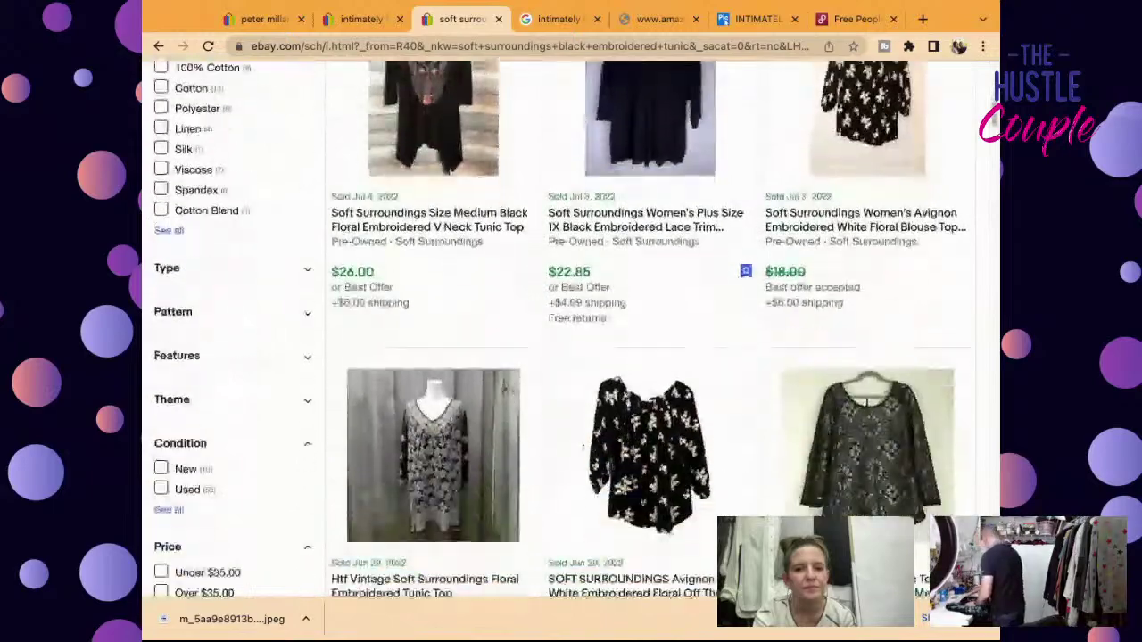
scroll(585, 443, down, 10)
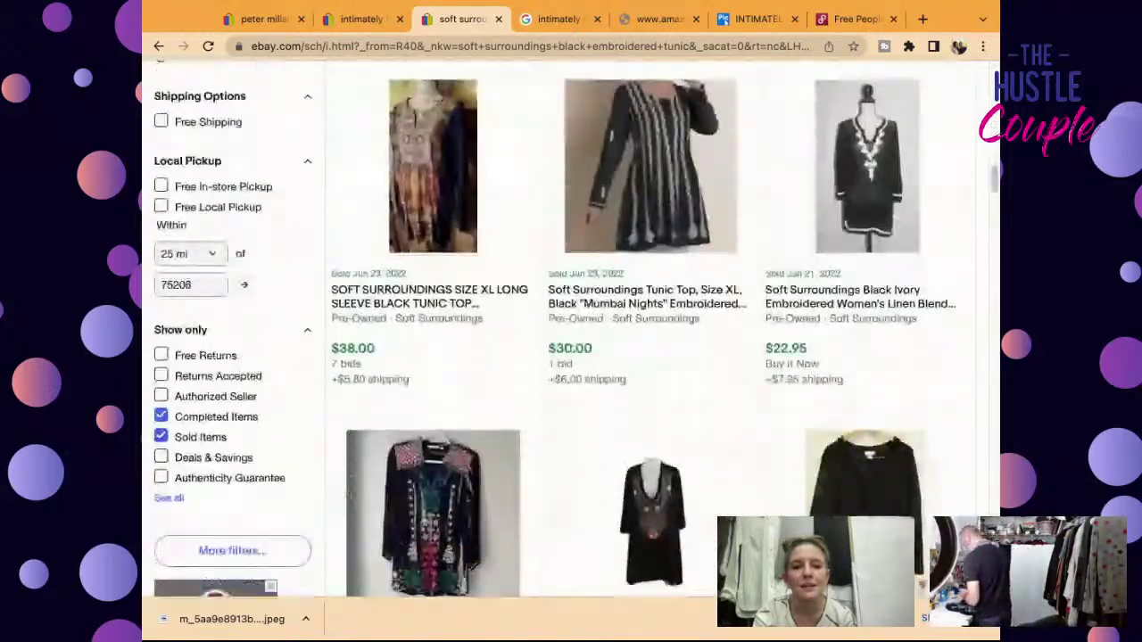
scroll(571, 357, down, 1)
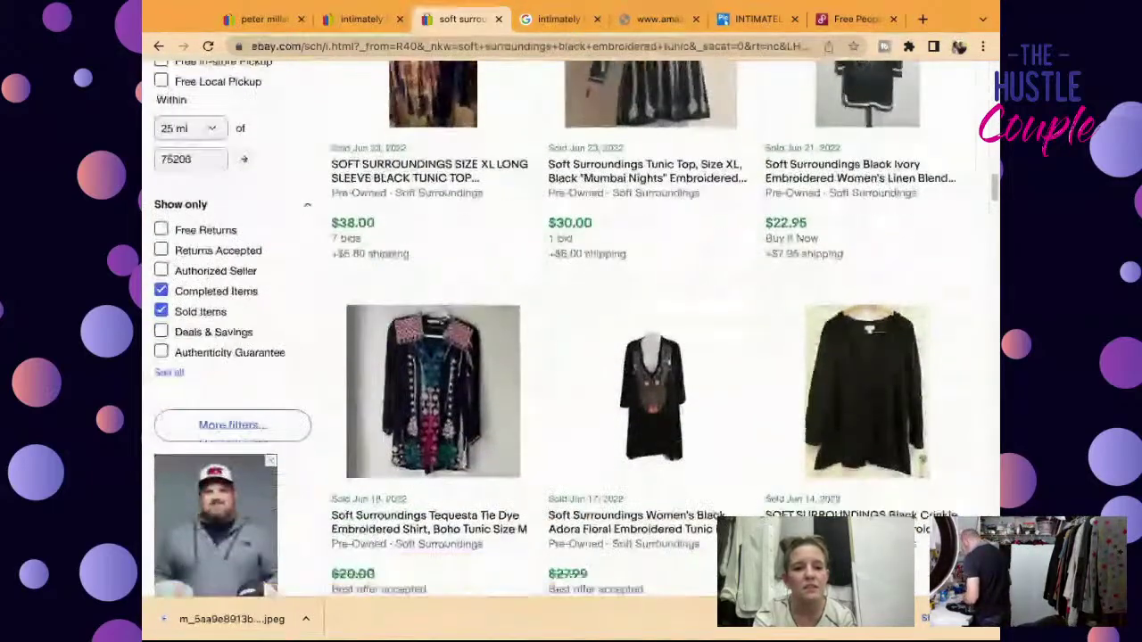
Step: Add the code 2af08 to the tunic search phrase and search the sold listings with it
scroll(571, 357, up, 4)
scroll(492, 140, up, 15)
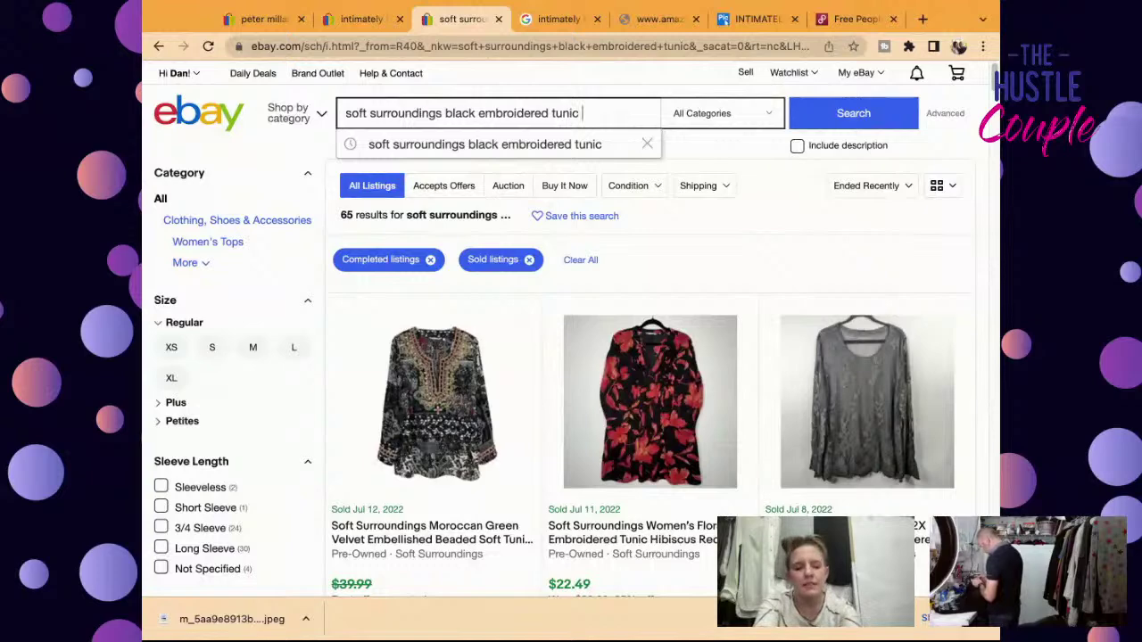
text(2af08)
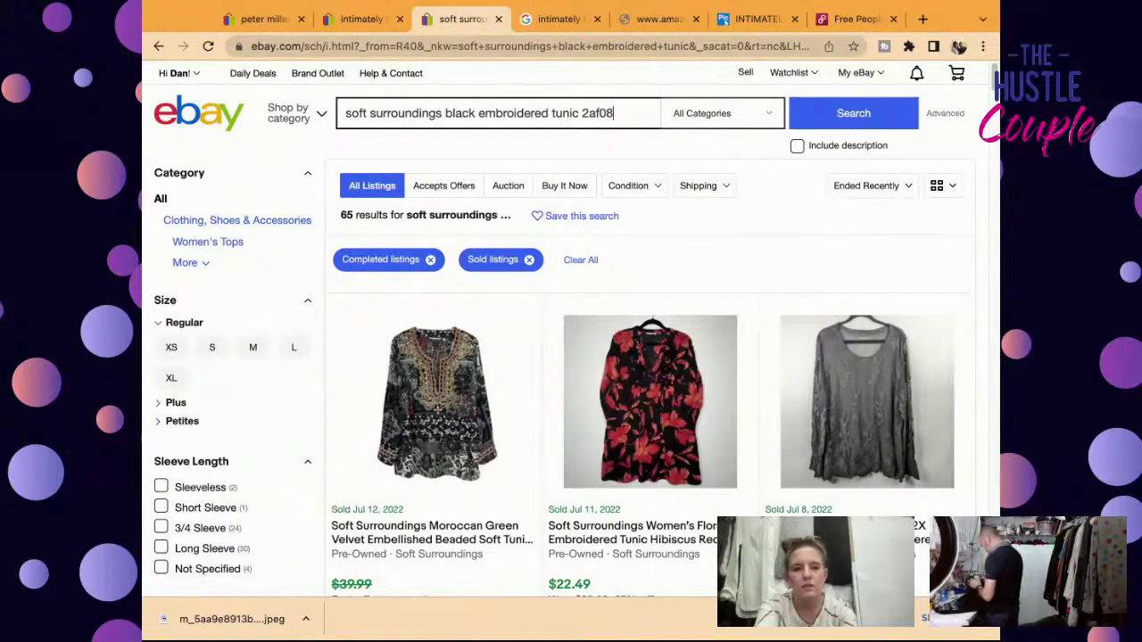
key(Return)
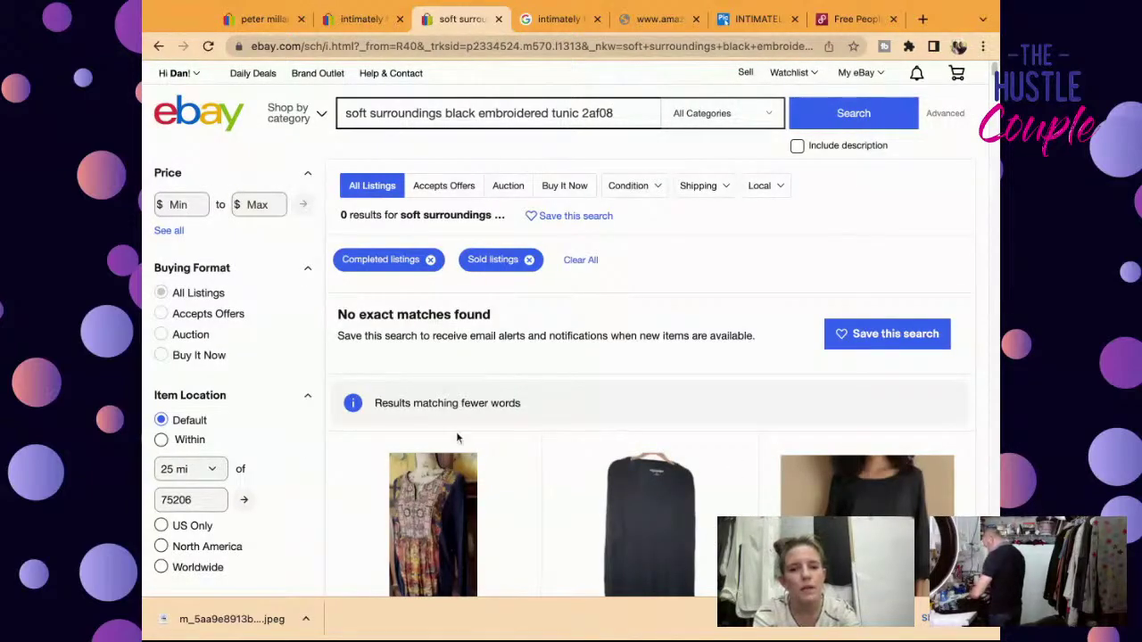
Step: Remove the sold and completed items filter from the 2af08 search and examine the active listings for the matching tunic
scroll(457, 437, down, 4)
scroll(198, 536, down, 3)
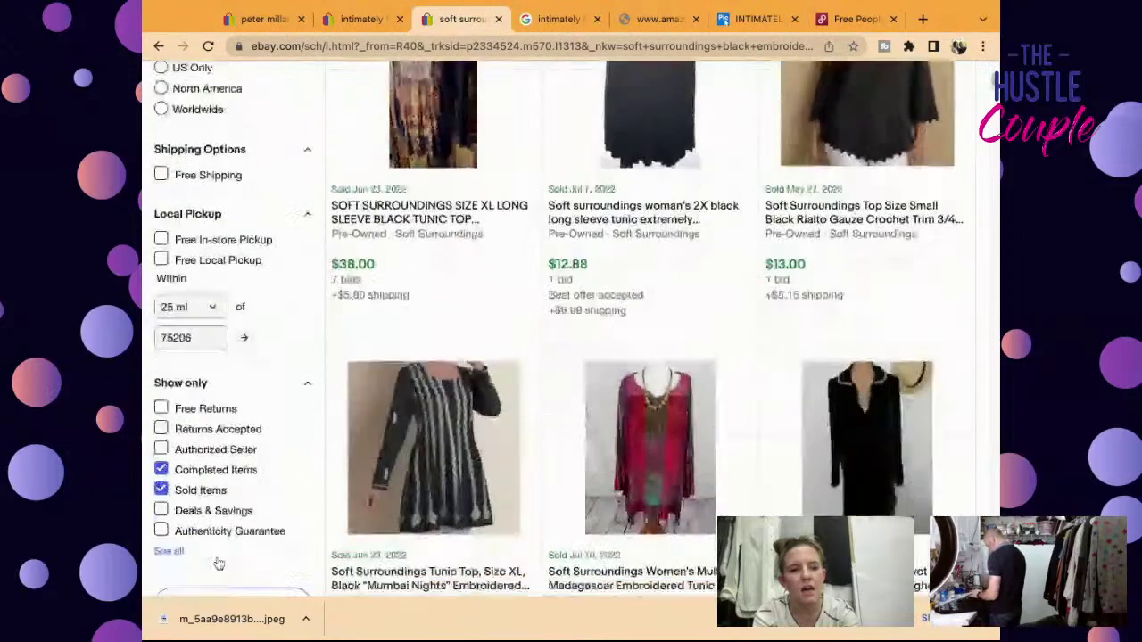
click(162, 337)
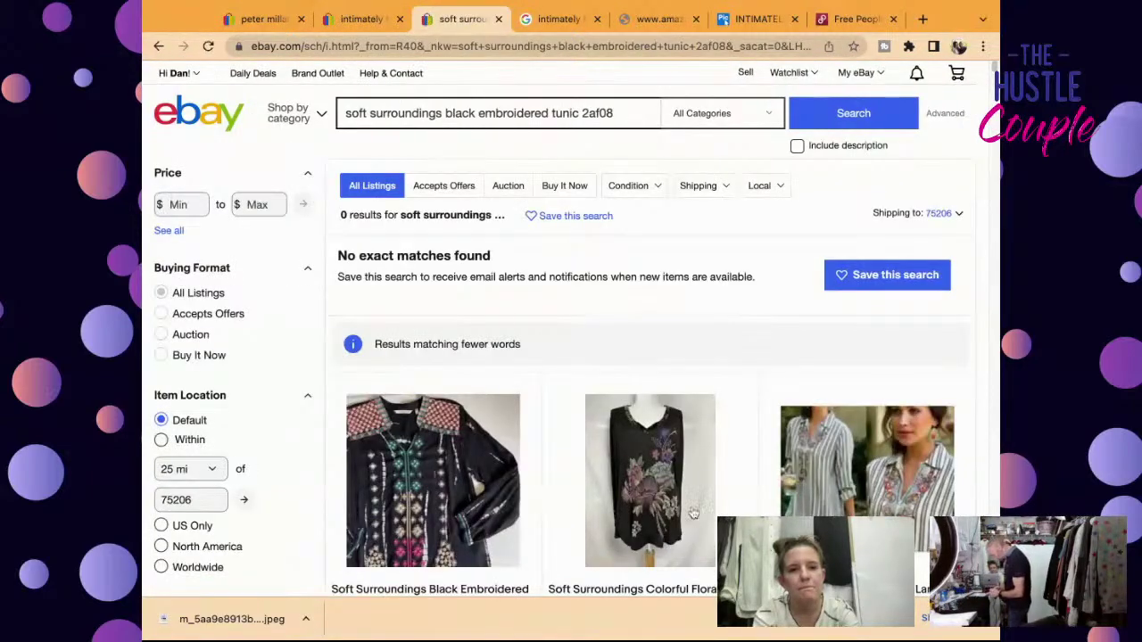
scroll(695, 505, down, 5)
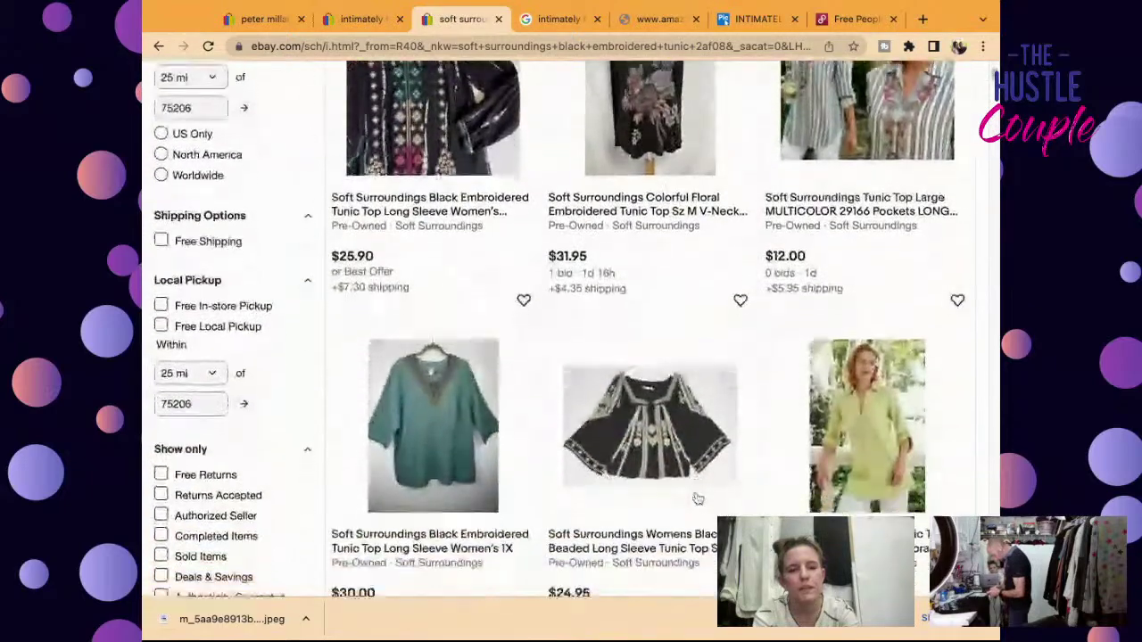
scroll(698, 498, down, 5)
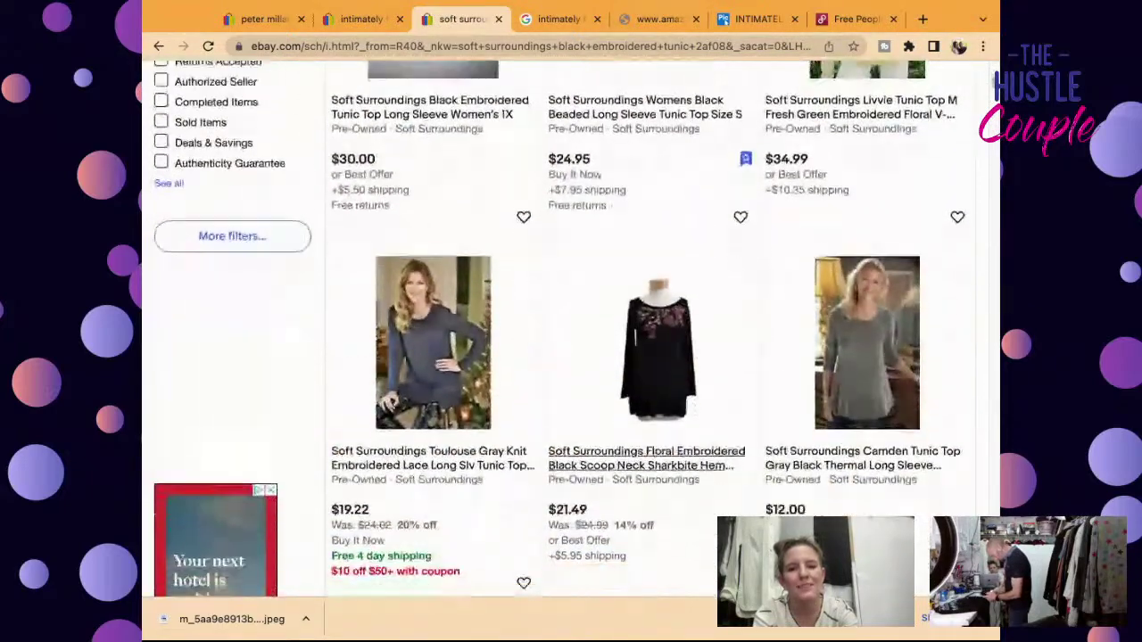
scroll(559, 329, down, 8)
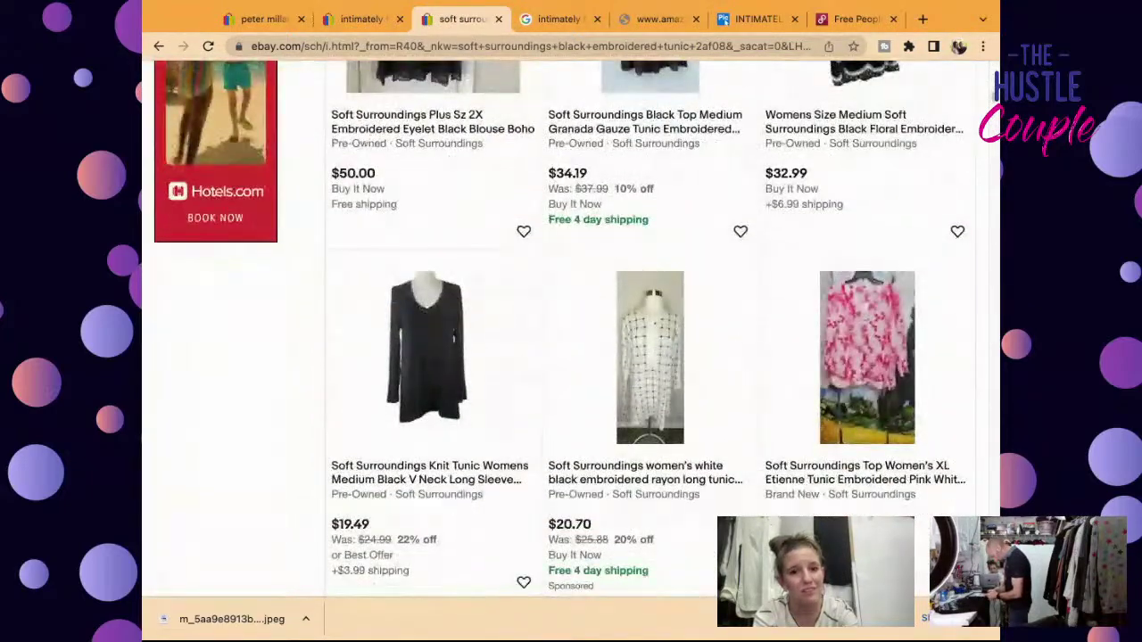
scroll(559, 328, down, 2)
scroll(558, 329, up, 8)
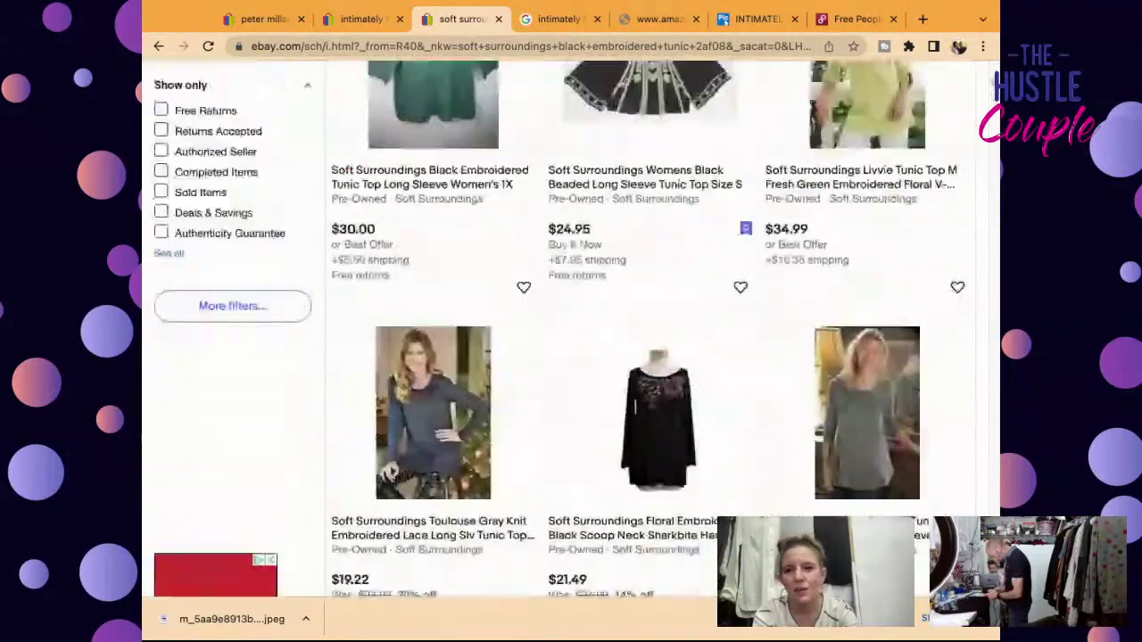
Step: Copy the full search phrase "soft surroundings black embroidered tunic 2af08"
scroll(559, 329, up, 10)
triple_click(616, 119)
key(super+c)
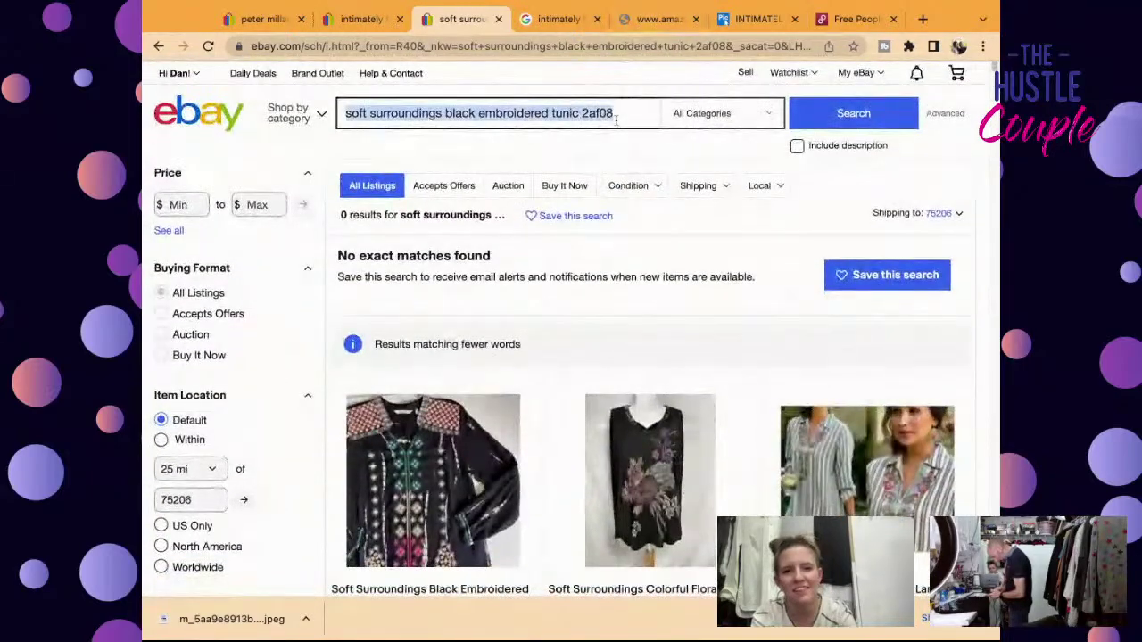
Step: Switch to Google, search the web for "soft surroundings black embroidered tunic 2af08" and look over the results
click(555, 19)
click(513, 83)
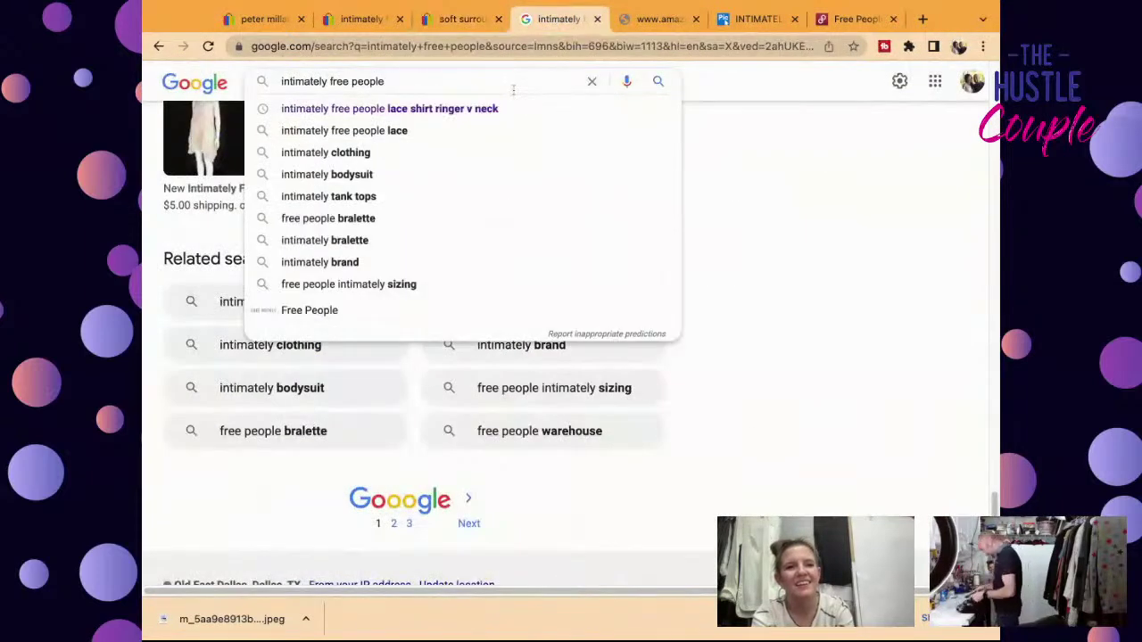
triple_click(513, 87)
key(super+v)
key(Return)
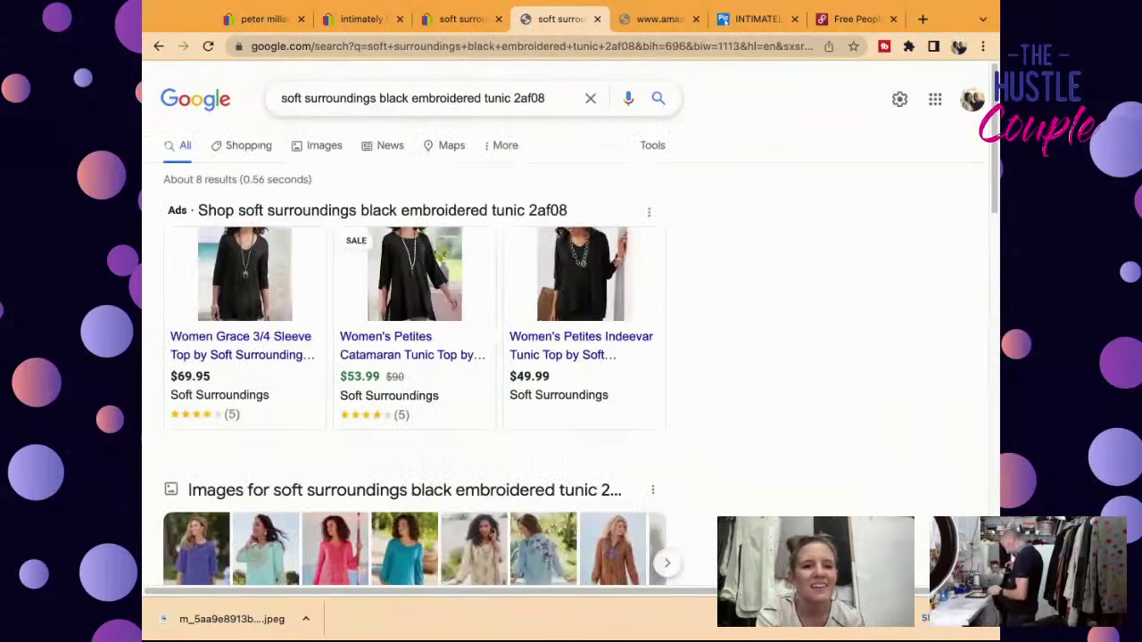
scroll(533, 144, down, 3)
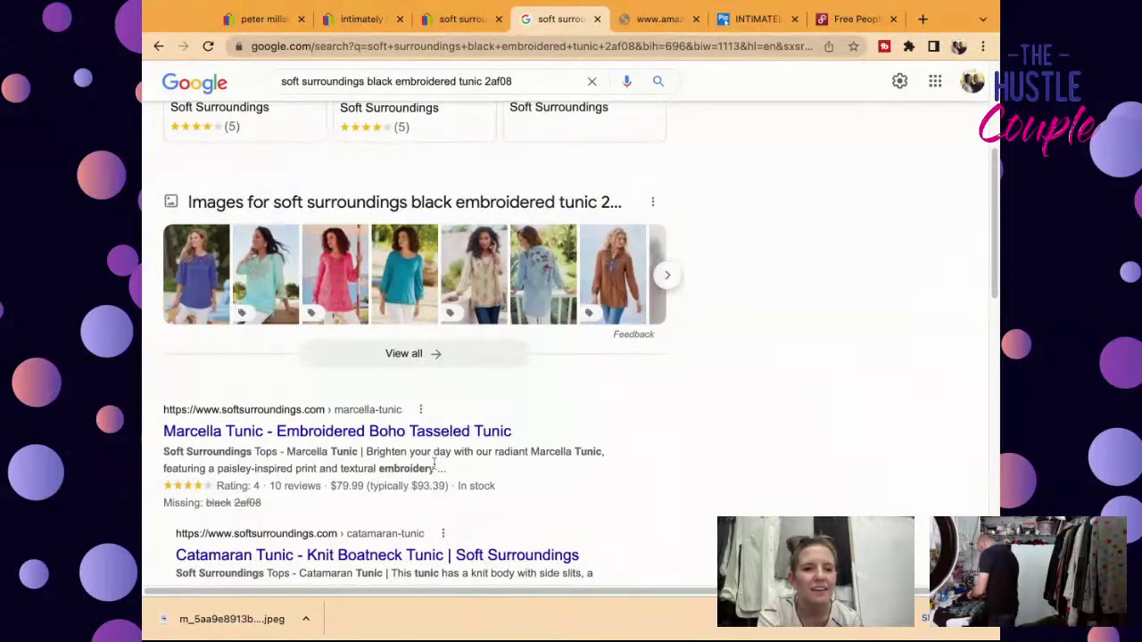
scroll(435, 463, up, 3)
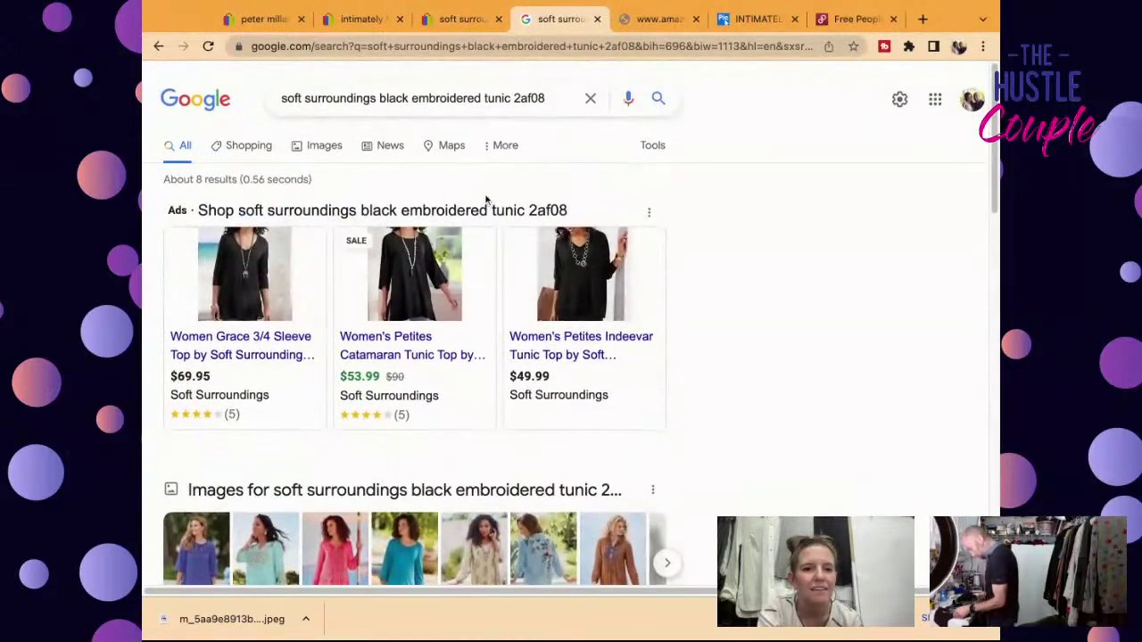
Step: Shorten the web search to "soft surroundings 2af08" and require the results to include the exact code 2af08
click(416, 99)
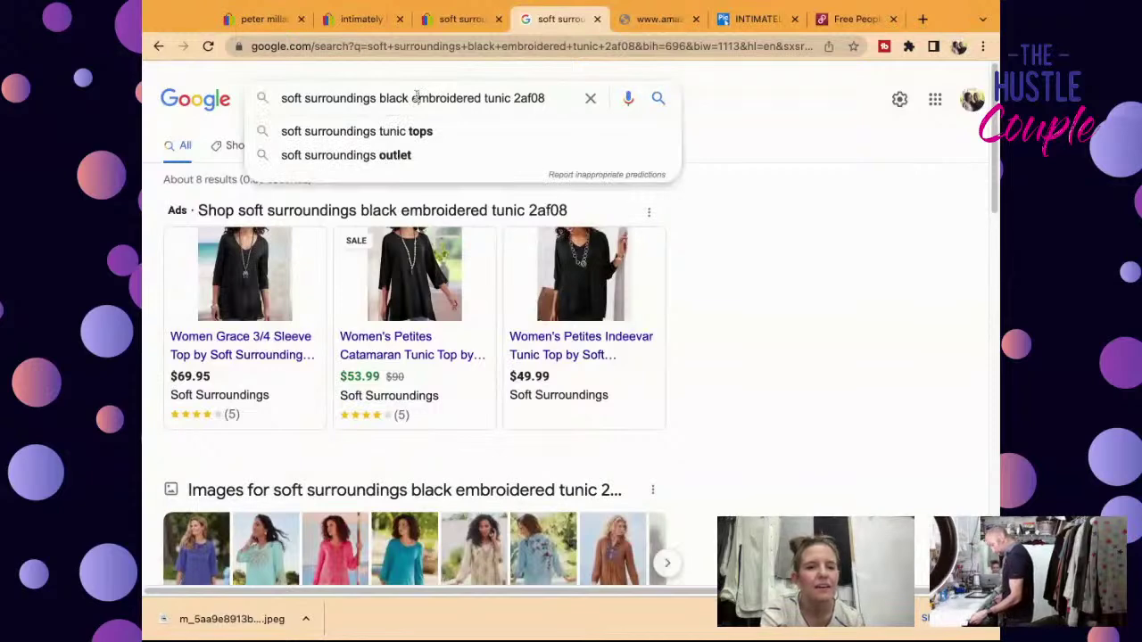
shift+click(514, 99)
key(BackSpace)
key(Return)
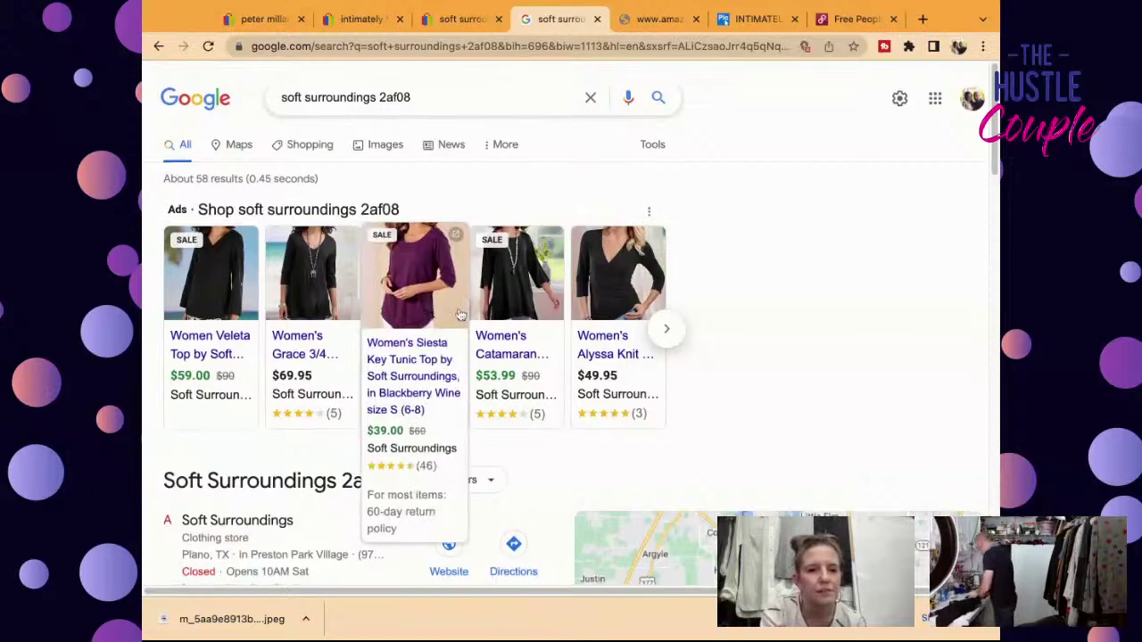
scroll(460, 314, down, 6)
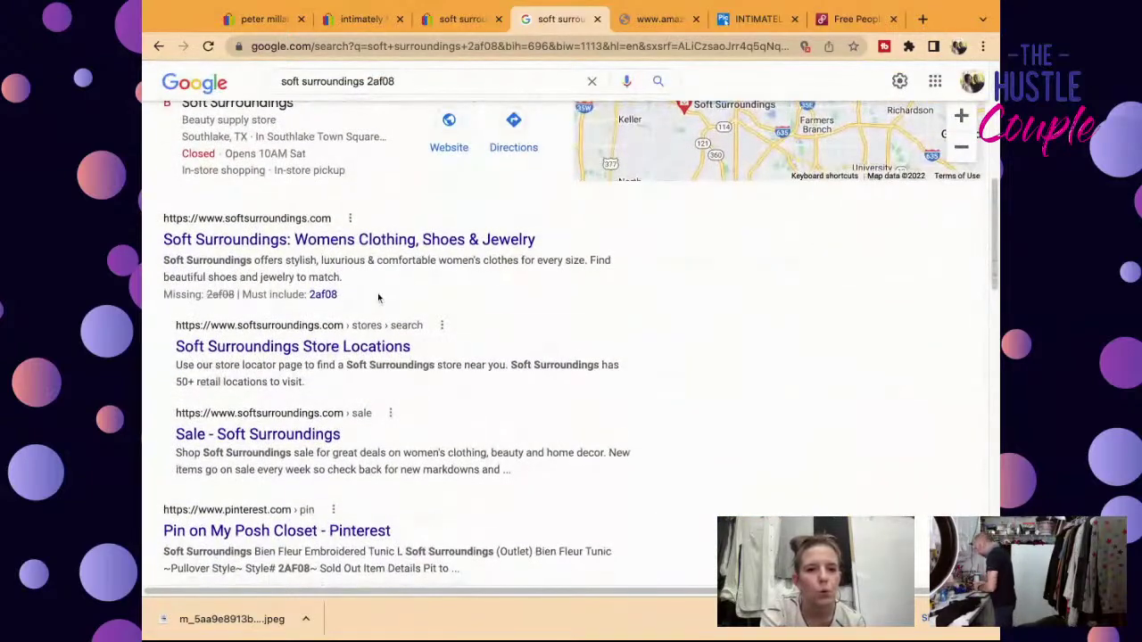
click(323, 296)
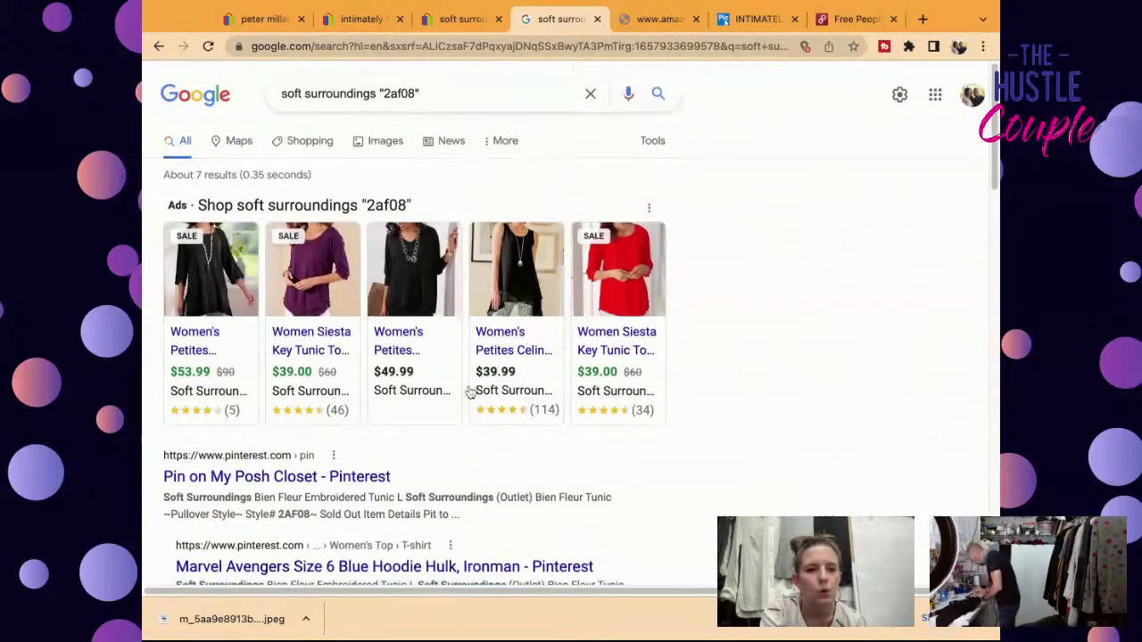
scroll(468, 330, down, 1)
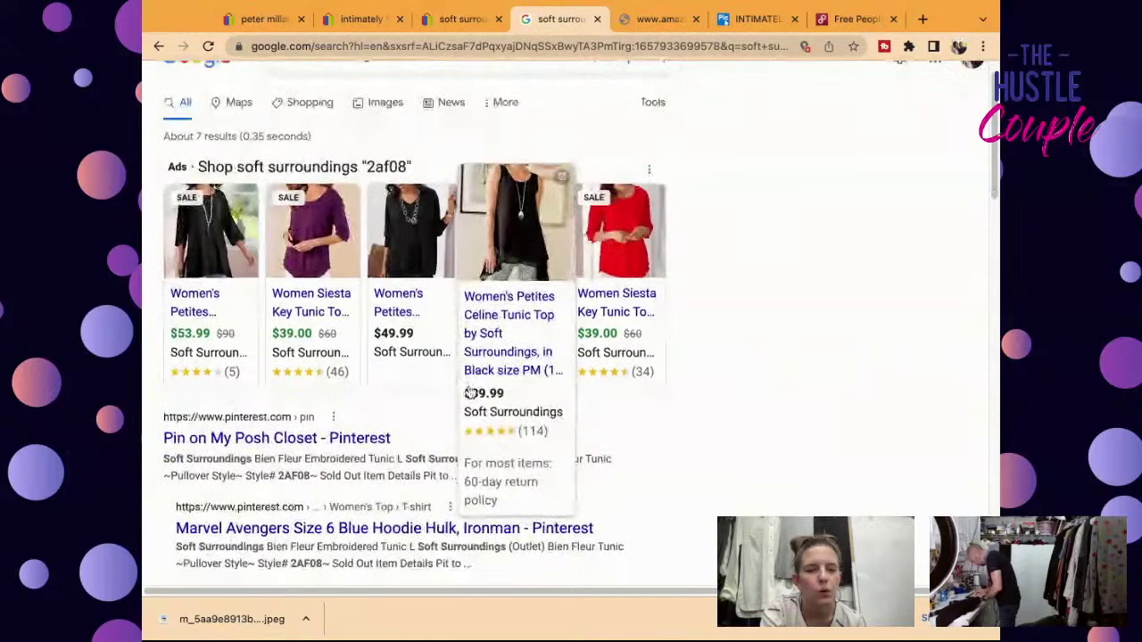
Step: Show the image results for soft surroundings "2af08" and look through them for the matching tunic
click(386, 103)
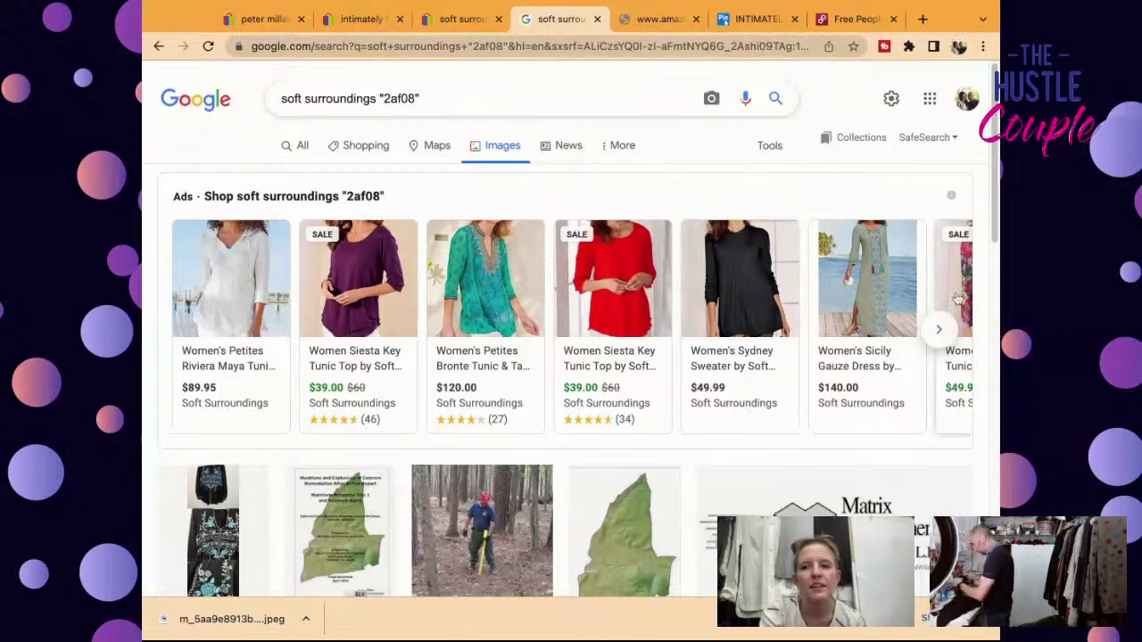
mouse_move(956, 299)
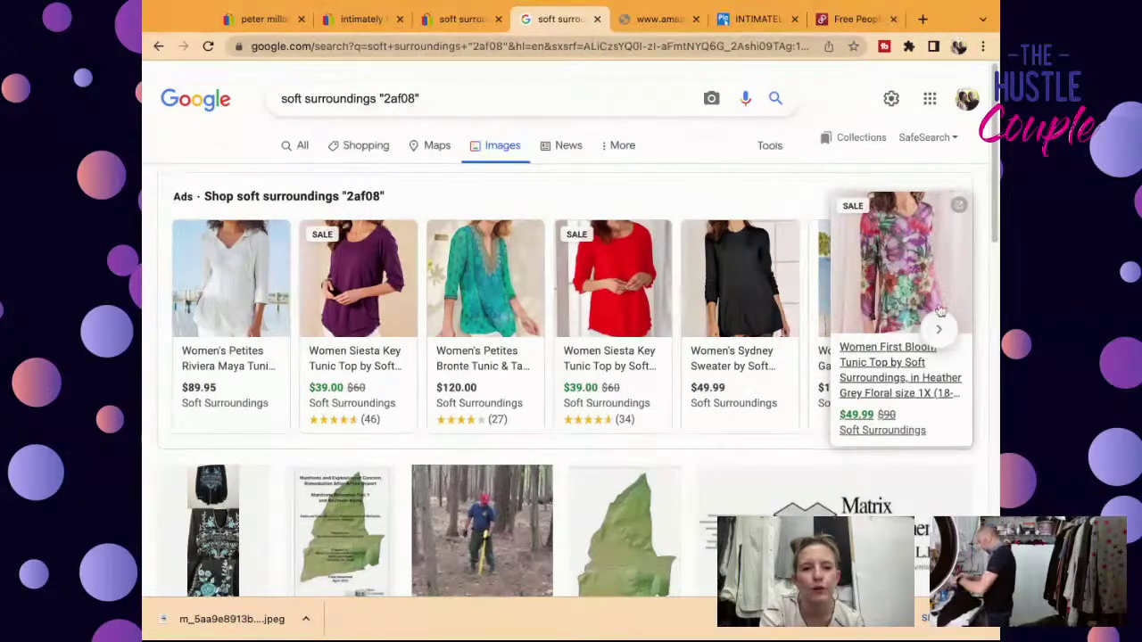
scroll(810, 441, down, 5)
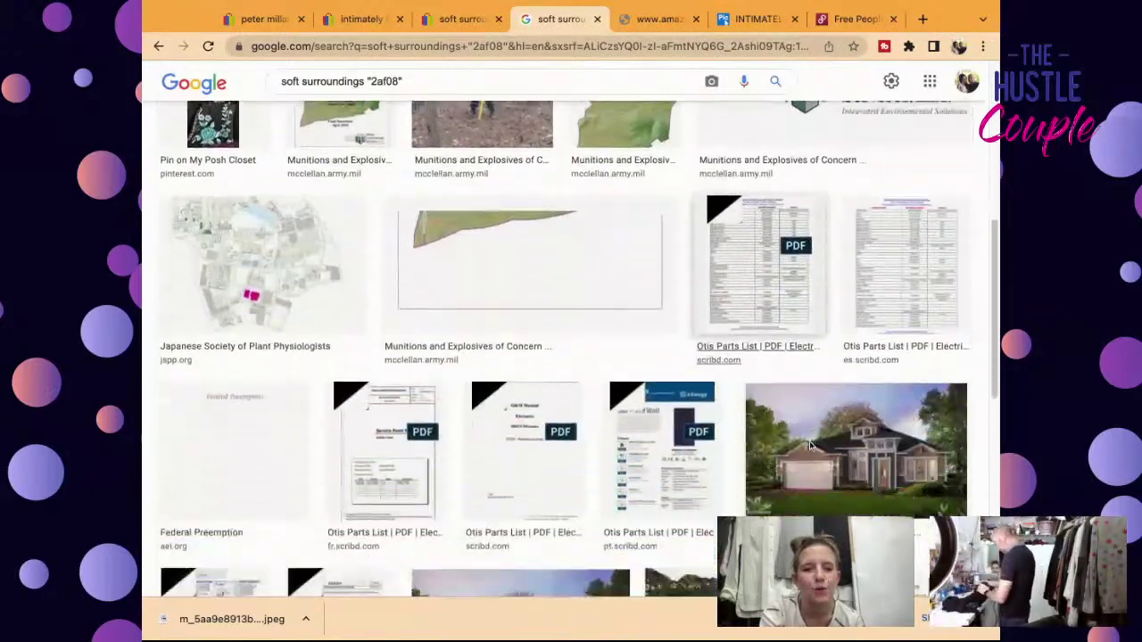
scroll(809, 446, down, 6)
scroll(809, 446, up, 8)
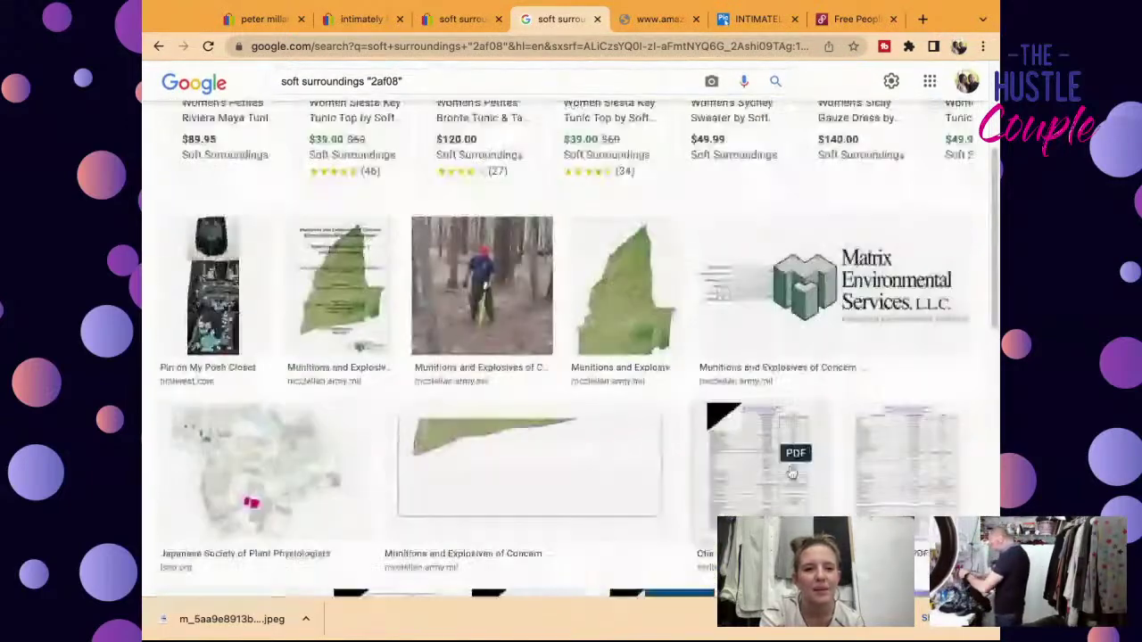
scroll(791, 472, up, 3)
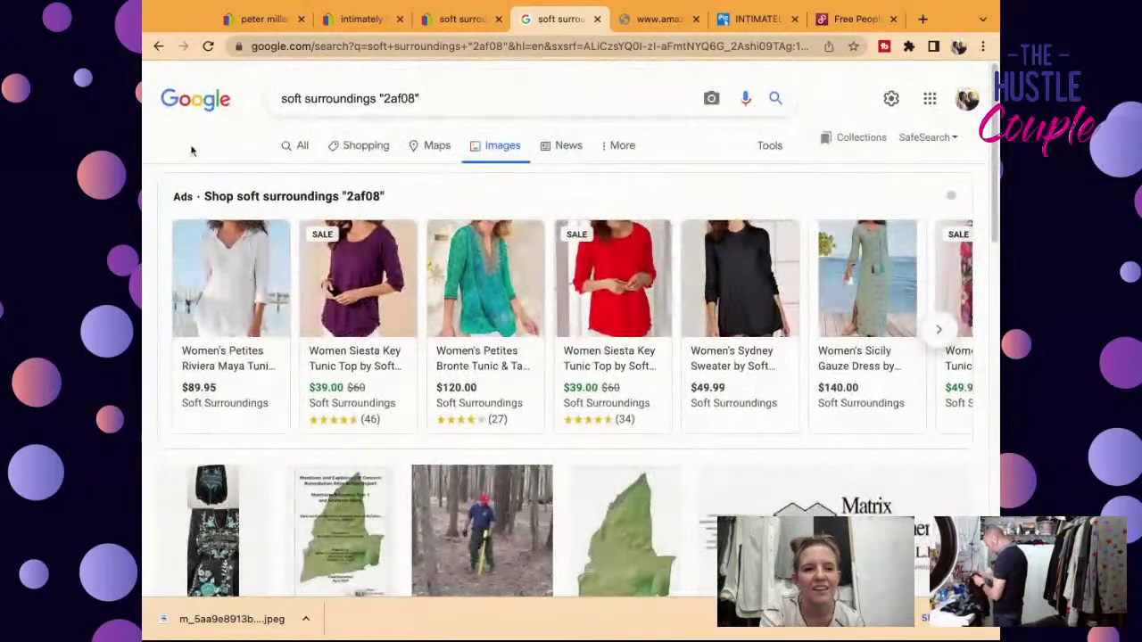
Step: Return to the full web results for soft surroundings "2af08" and read through the whole page for the tunic
mouse_move(577, 429)
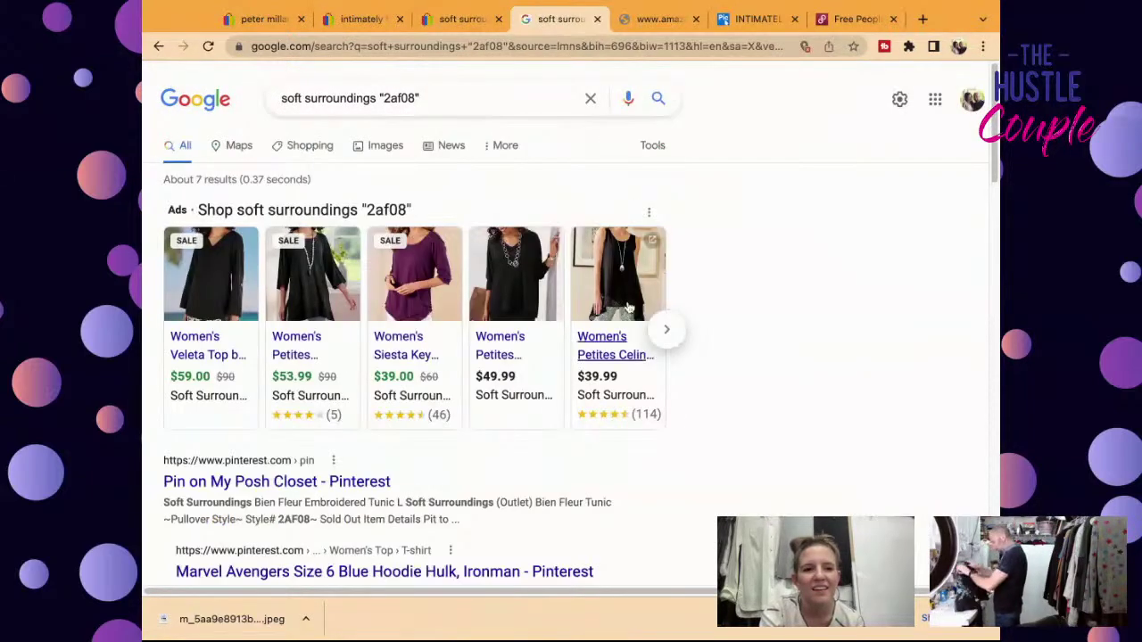
scroll(627, 308, down, 9)
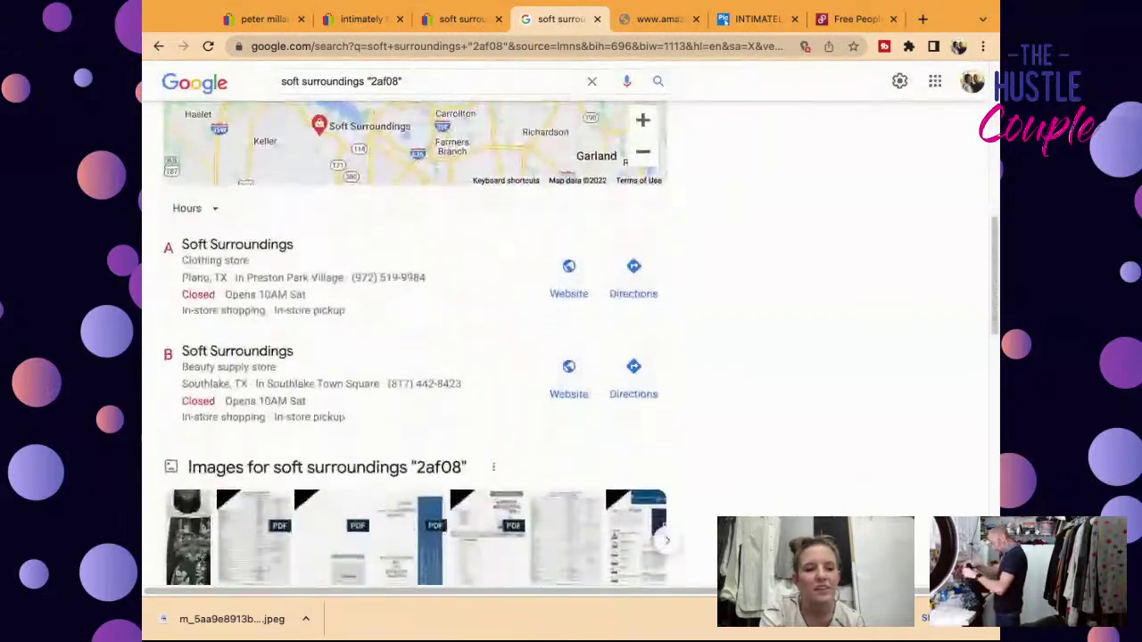
scroll(580, 339, down, 6)
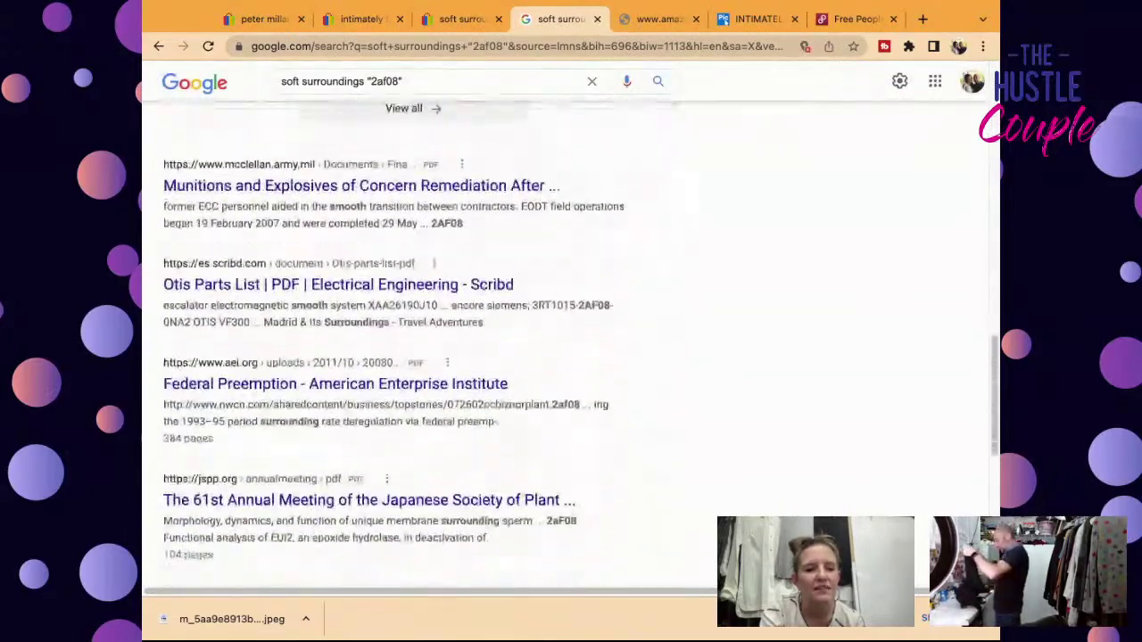
scroll(580, 339, down, 6)
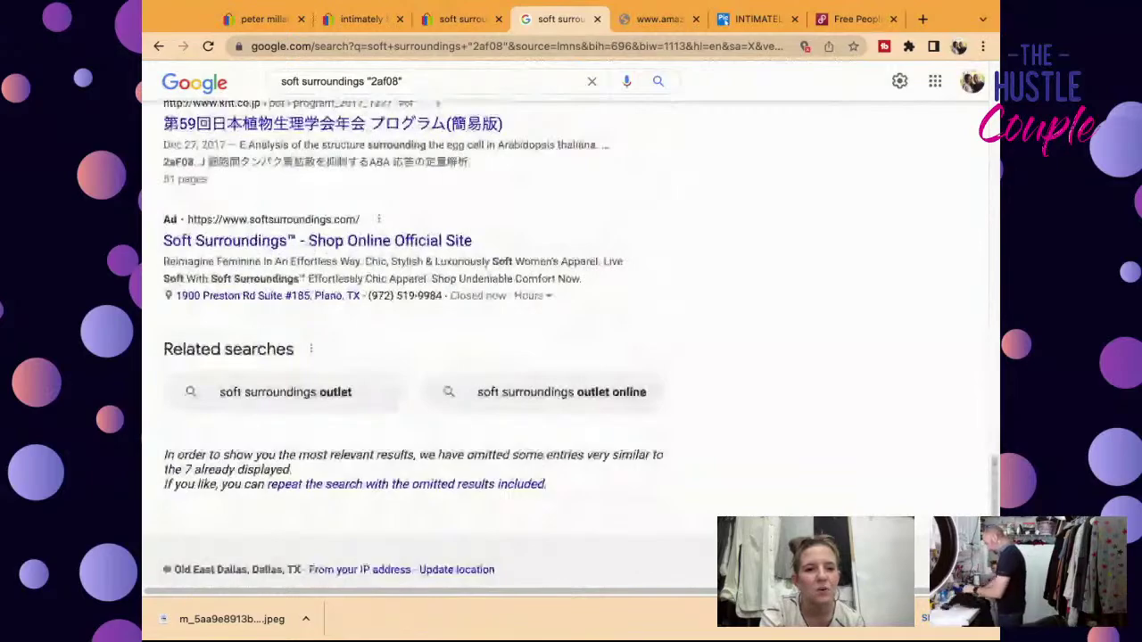
scroll(601, 260, up, 20)
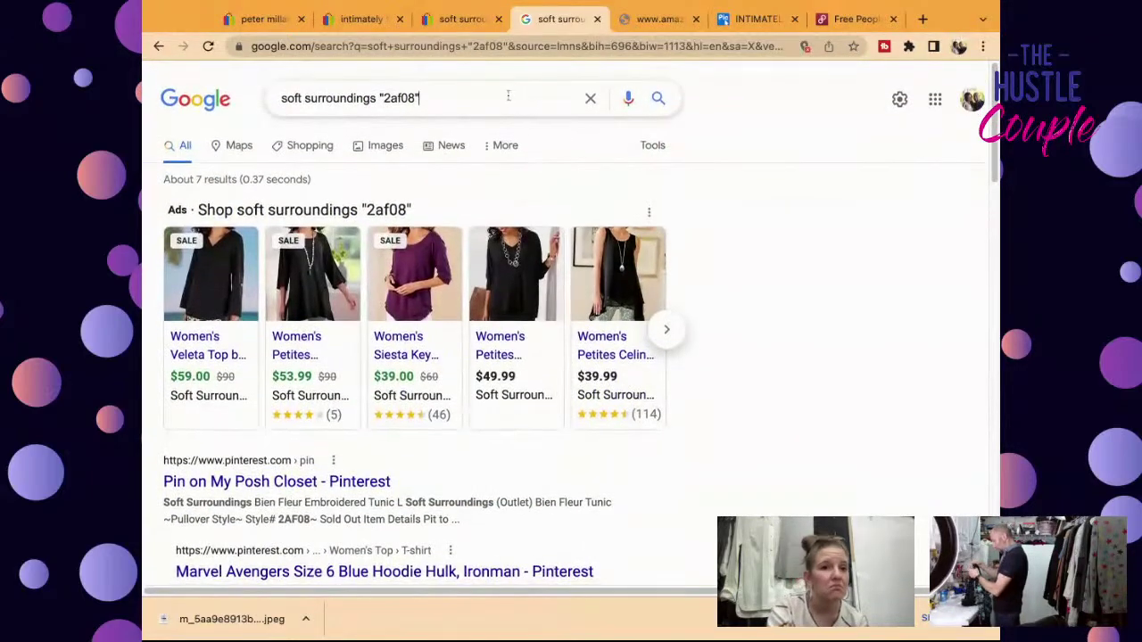
Step: Copy the query soft surroundings "2af08" and search eBay with it in place of the previous phrase
click(508, 96)
key(super+c)
click(461, 8)
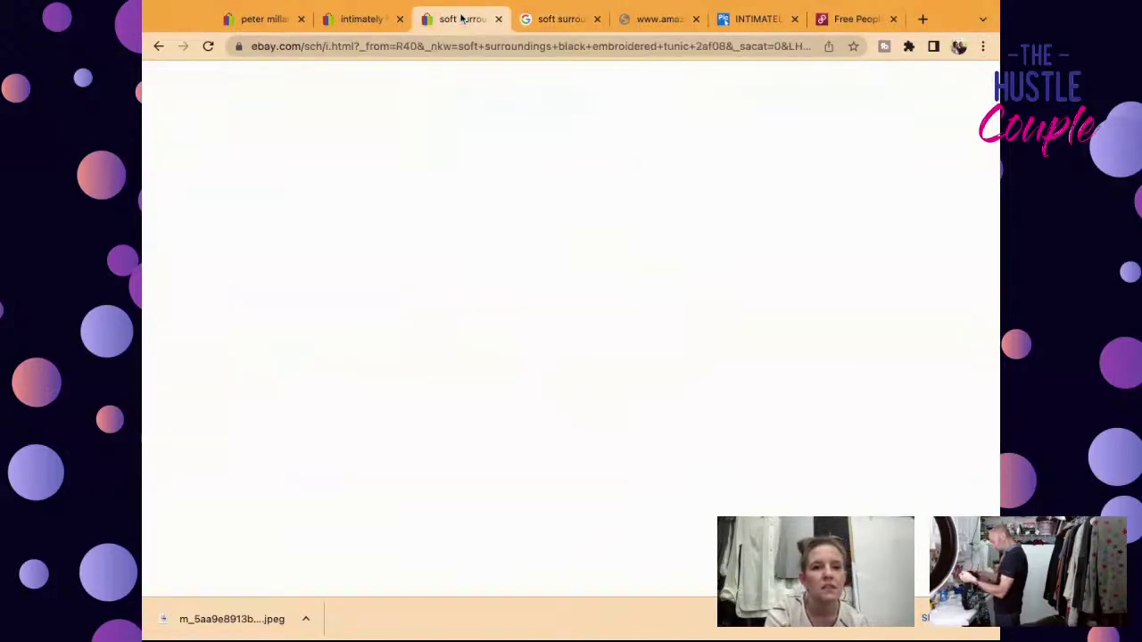
key(super+v)
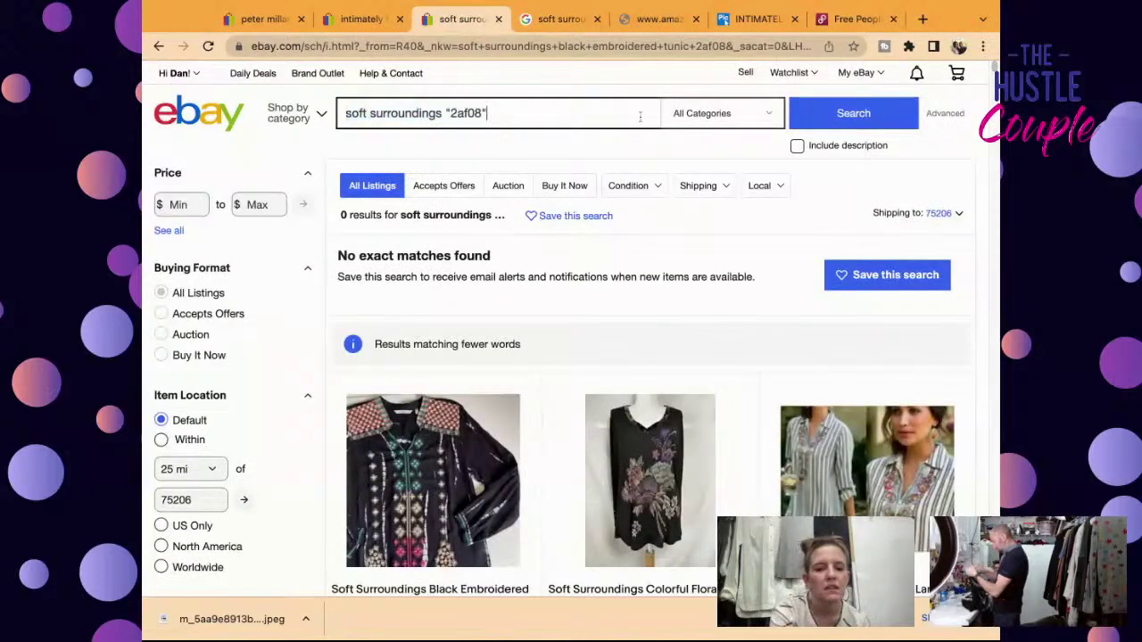
scroll(634, 357, down, 3)
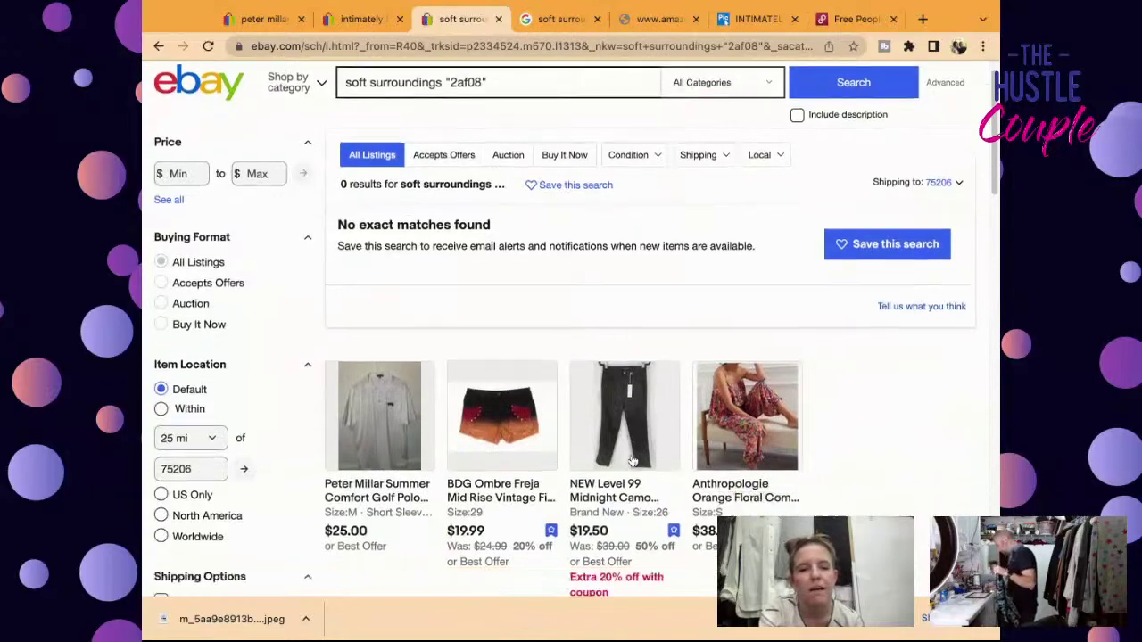
scroll(635, 455, down, 6)
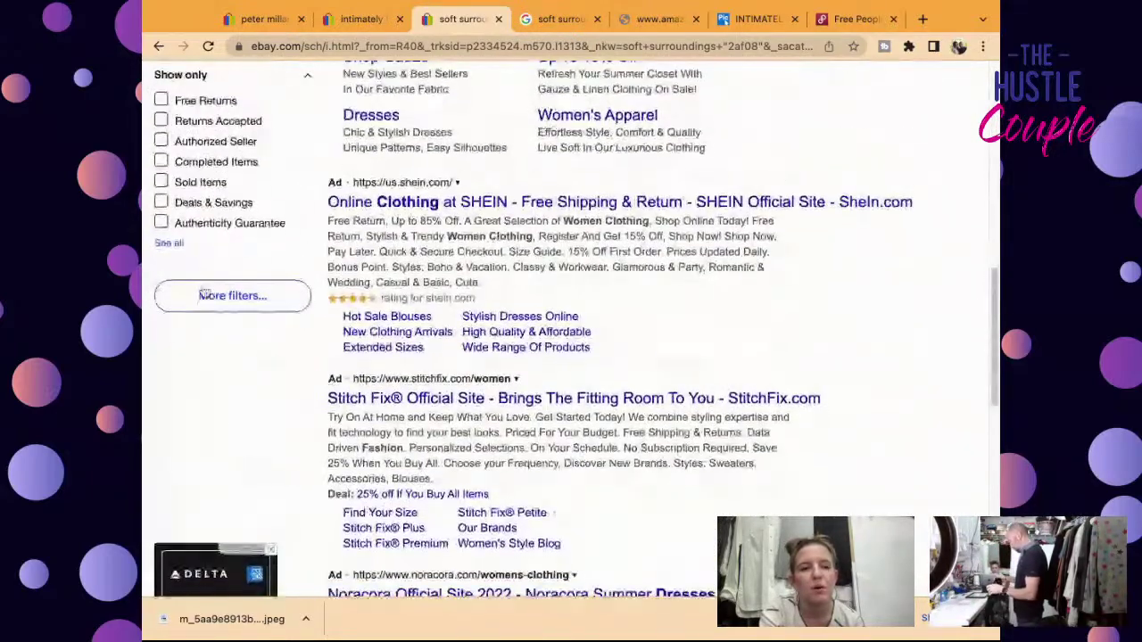
Step: Check sold items for the soft surroundings "2af08" search, and remove the sold items filter again
click(183, 183)
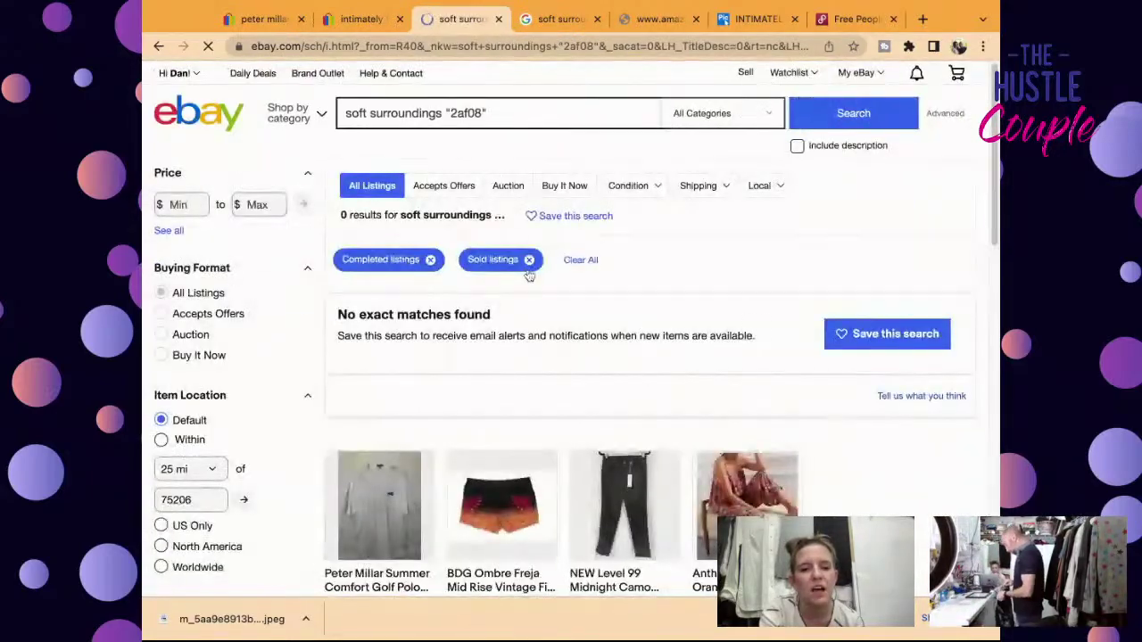
scroll(529, 268, down, 2)
scroll(529, 276, down, 3)
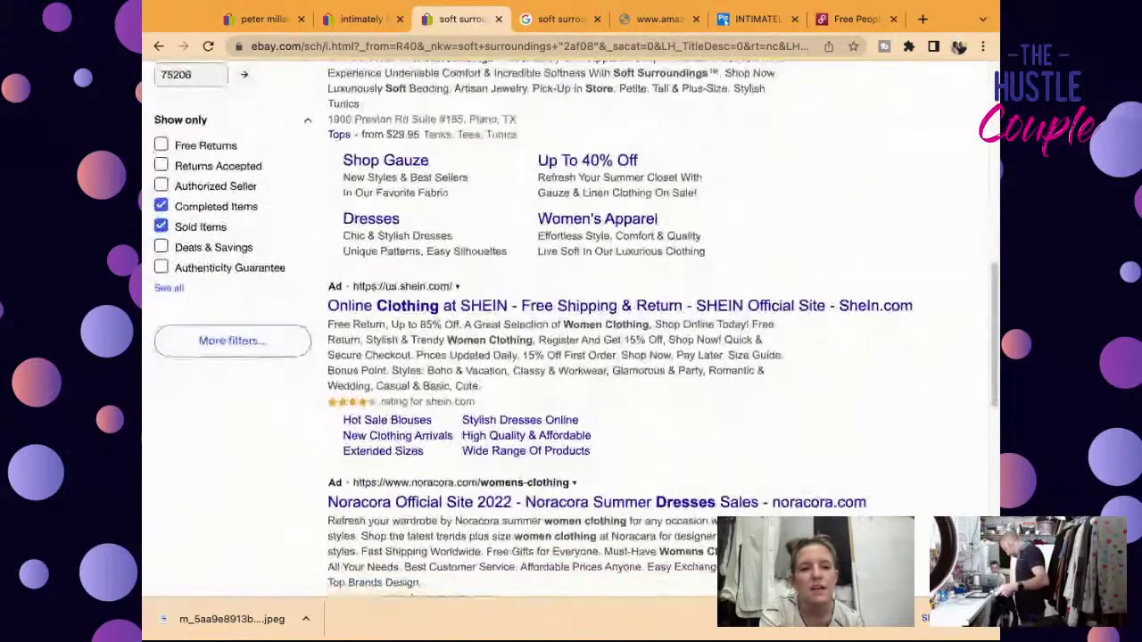
click(162, 226)
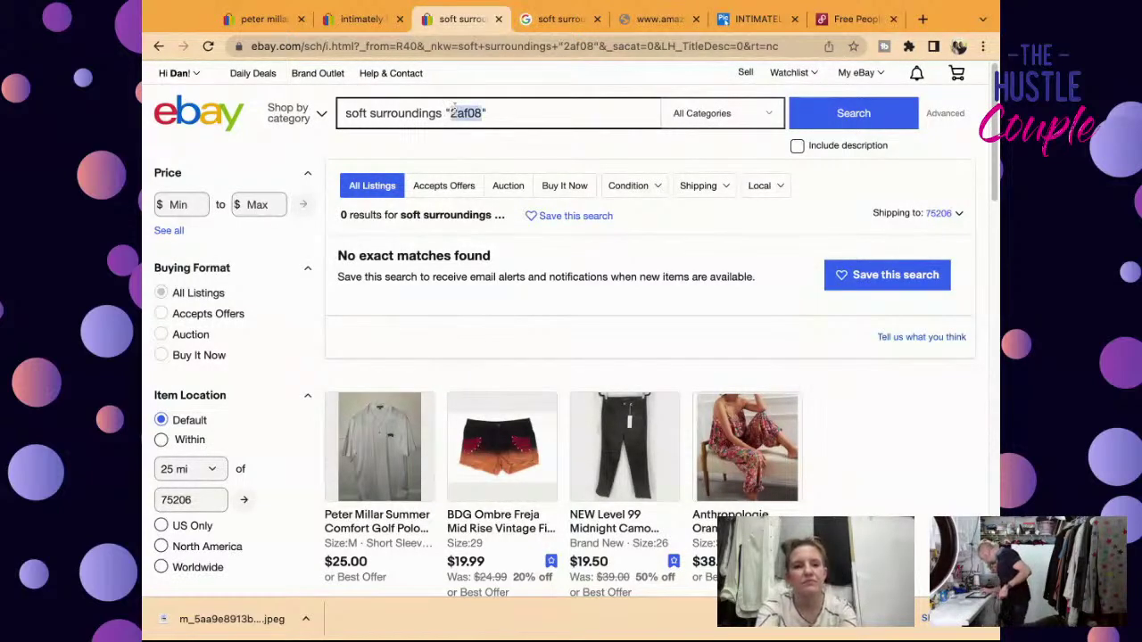
Step: Insert "embroidered black tunic teal" before the quoted code in the eBay search phrase and run the search
triple_click(454, 108)
click(453, 108)
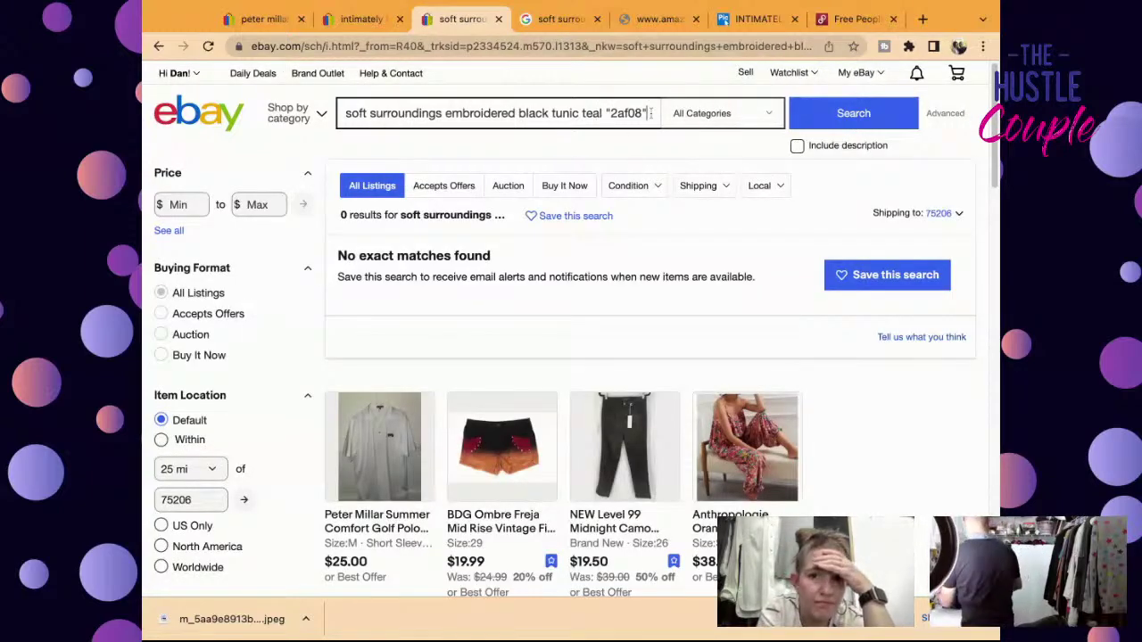
Step: Remove the code 2af08 from the phrase, search for "soft surroundings embroidered black tunic teal" and look over the listings for the matching tunic
click(650, 112)
key(BackSpace)
key(BackSpace)
key(BackSpace)
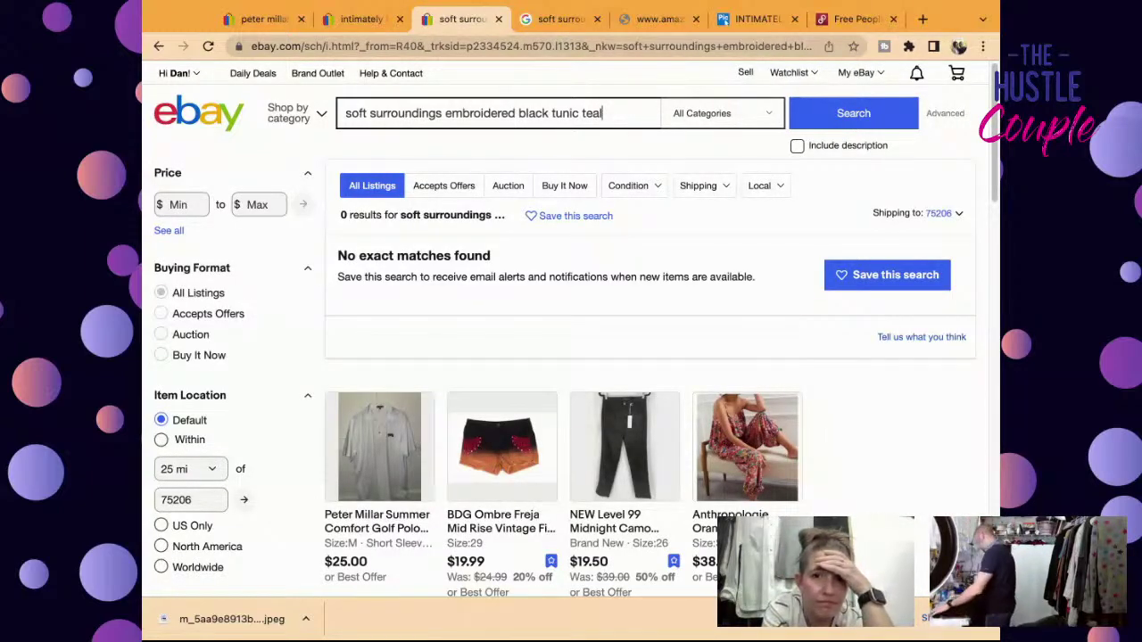
key(Return)
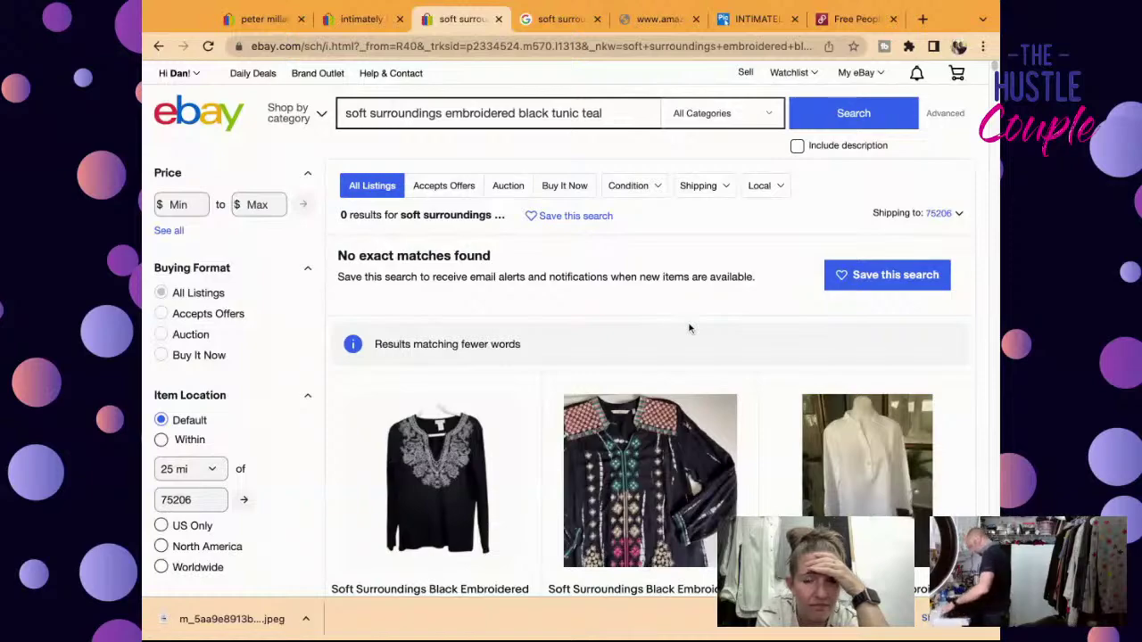
scroll(689, 328, down, 1)
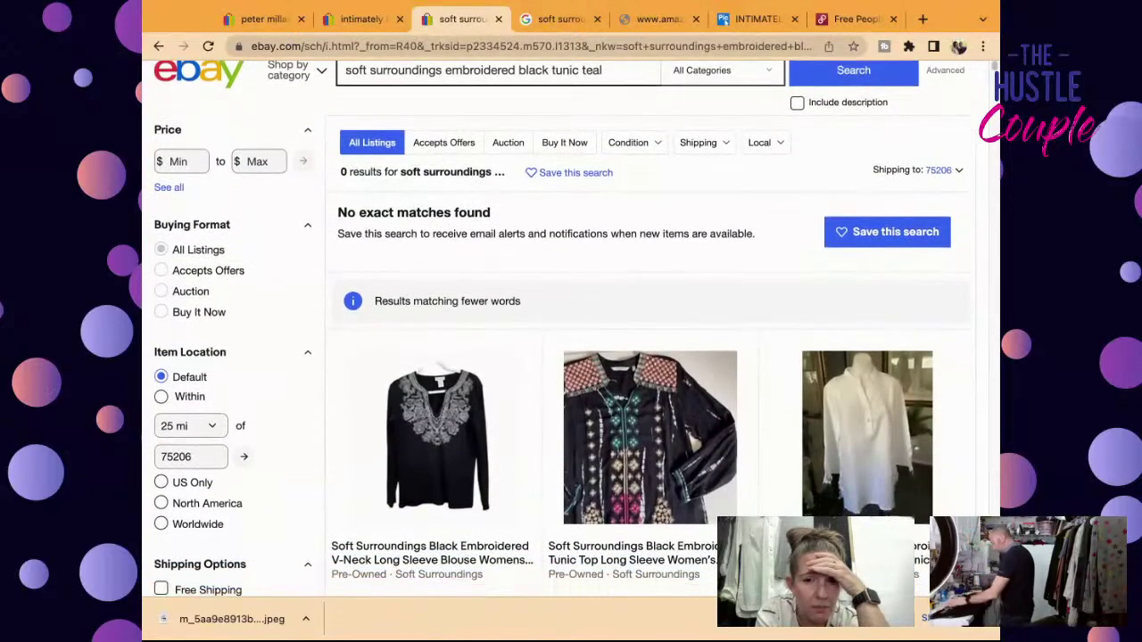
scroll(559, 339, down, 10)
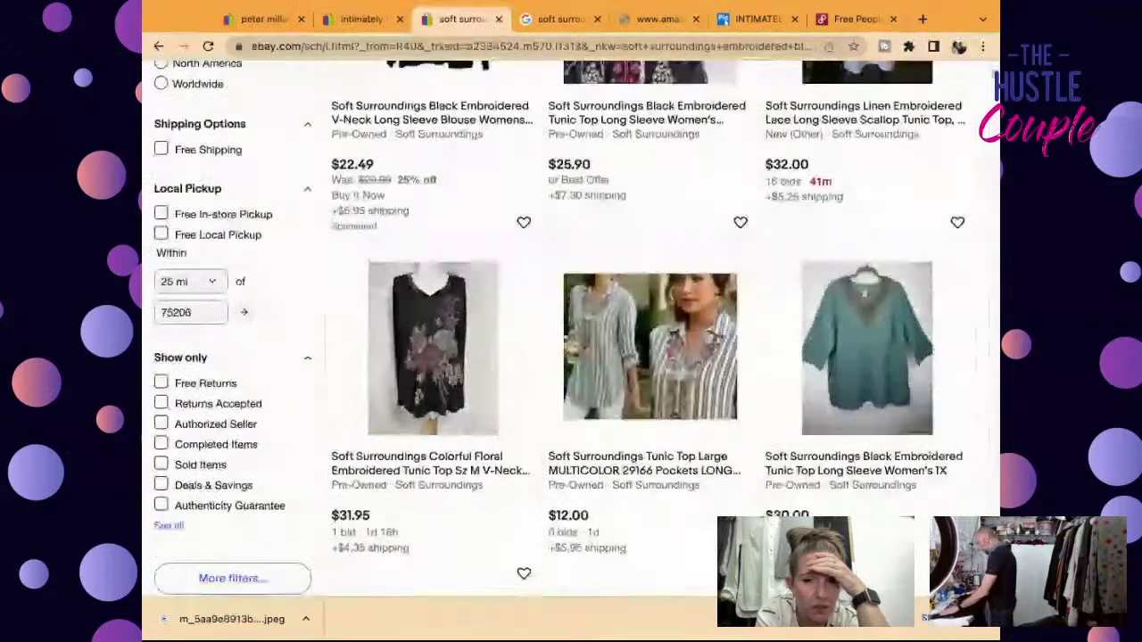
scroll(559, 339, down, 7)
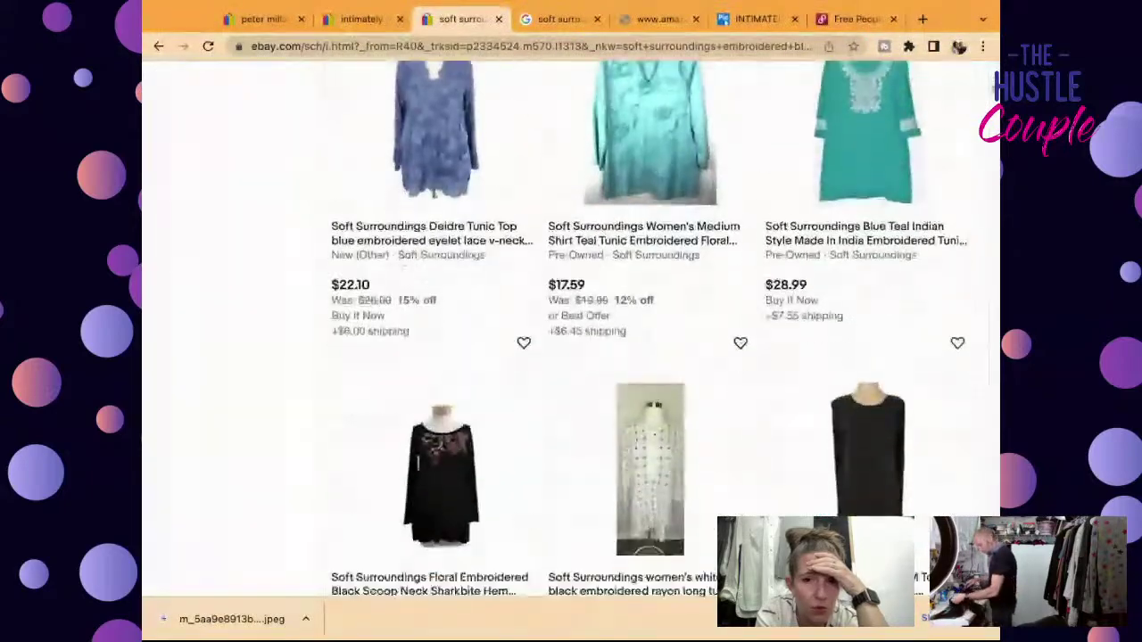
scroll(661, 329, down, 7)
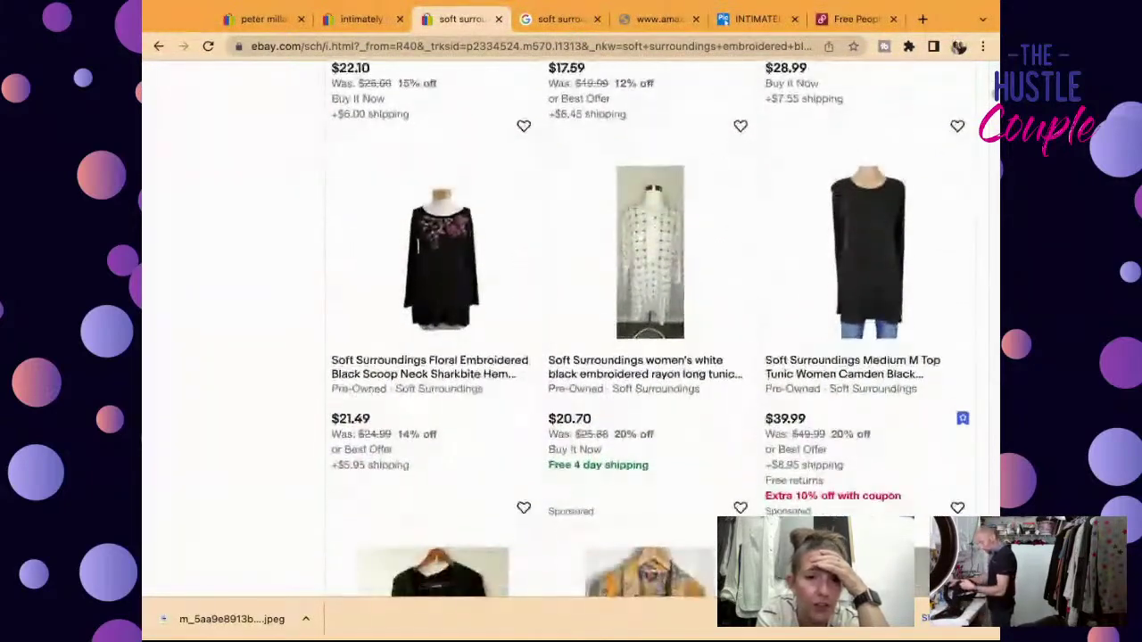
scroll(648, 332, down, 8)
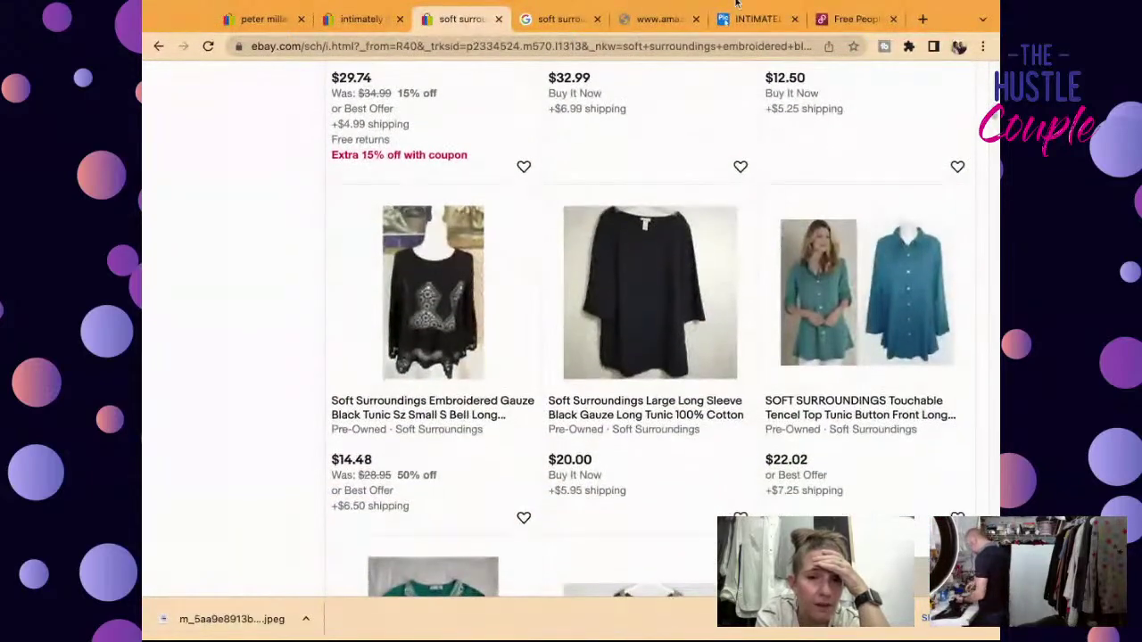
scroll(644, 324, down, 4)
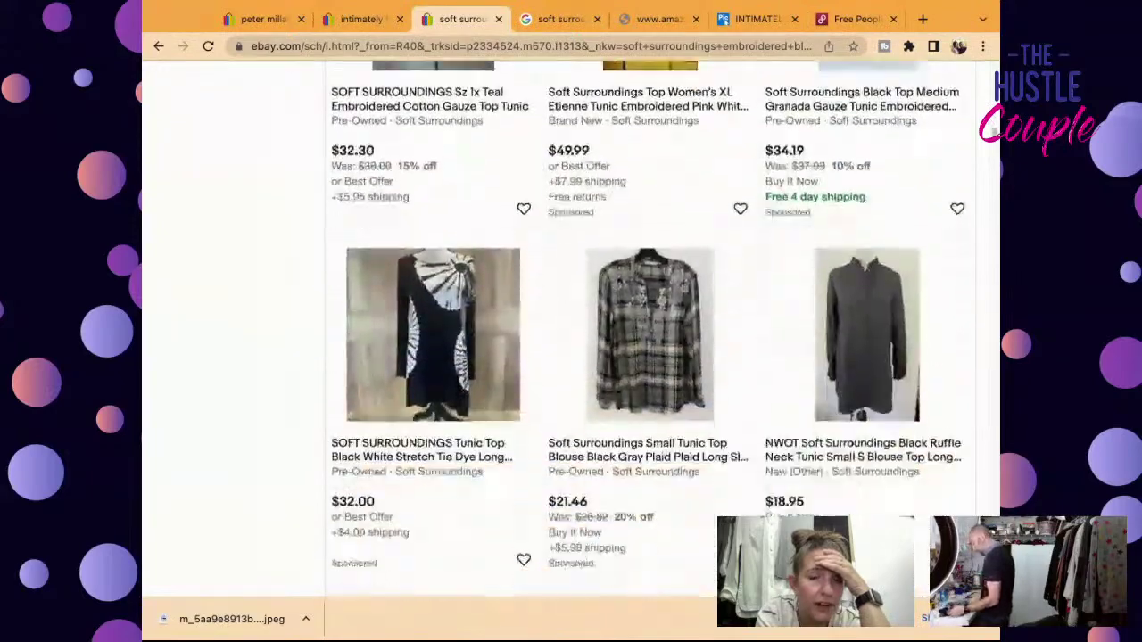
Step: Look through the active Soft Surroundings listings for a black embroidered tunic matching the item in hand
scroll(701, 299, down, 4)
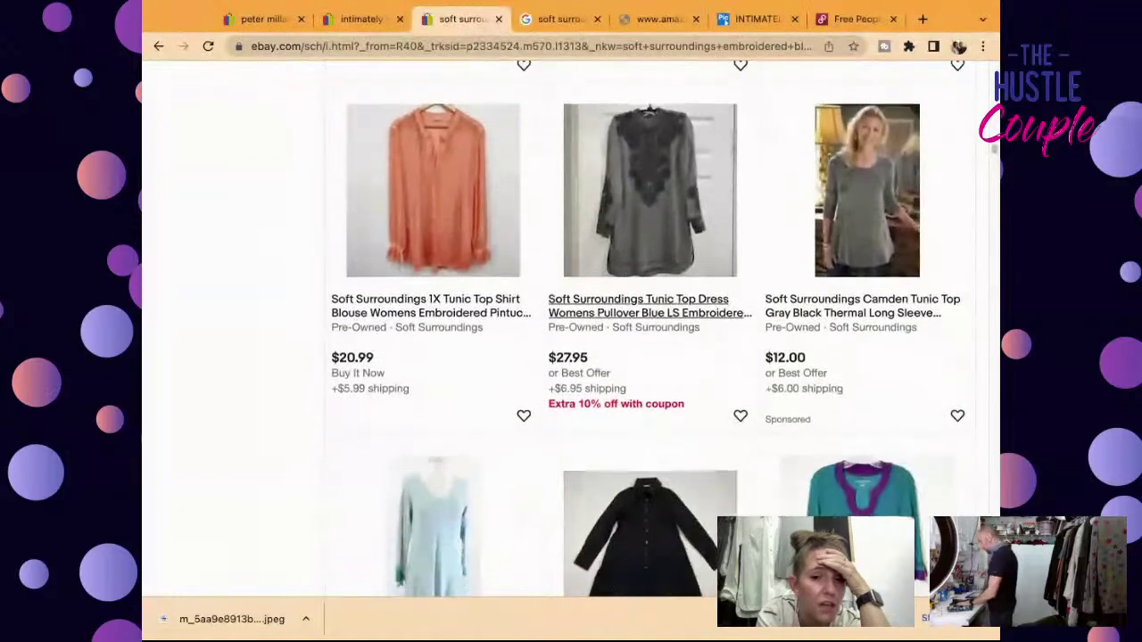
scroll(650, 80, down, 4)
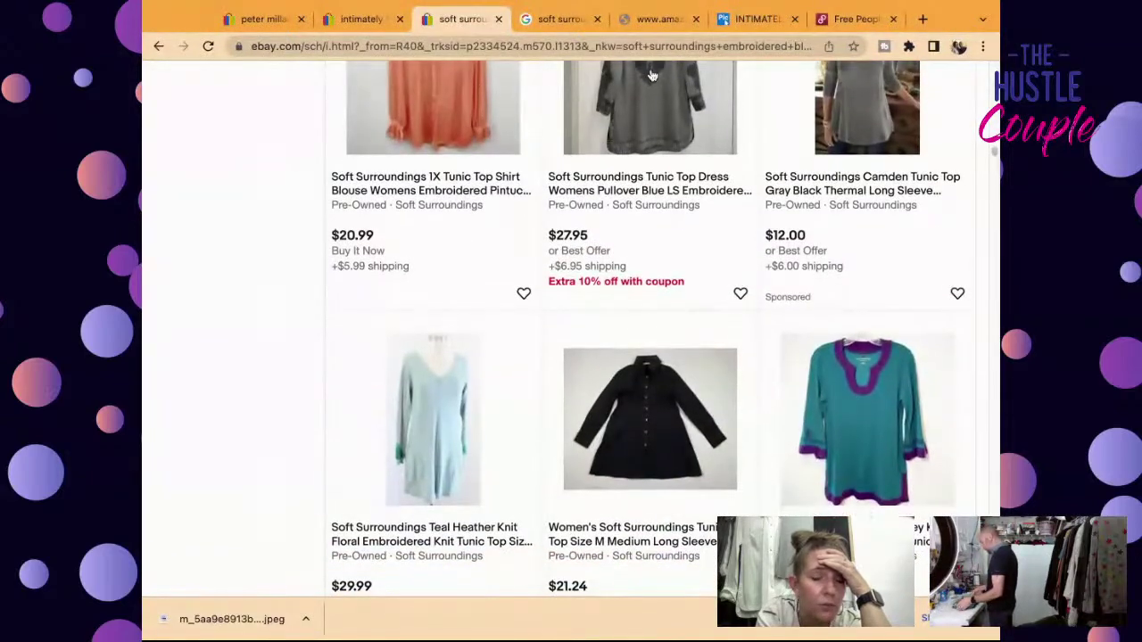
scroll(636, 490, down, 8)
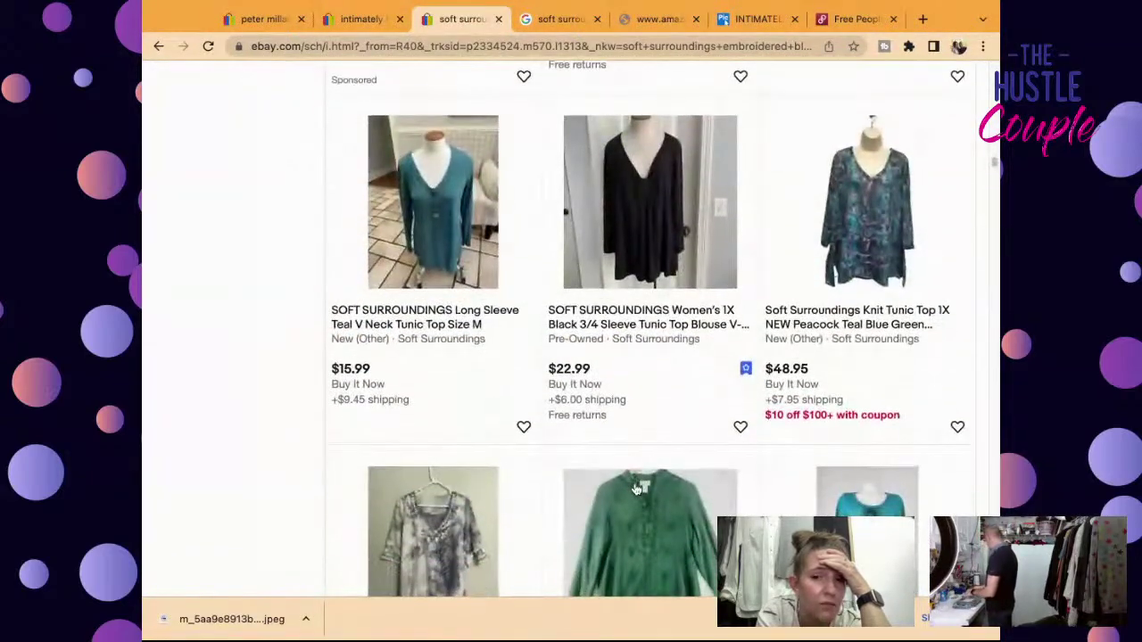
scroll(702, 334, down, 10)
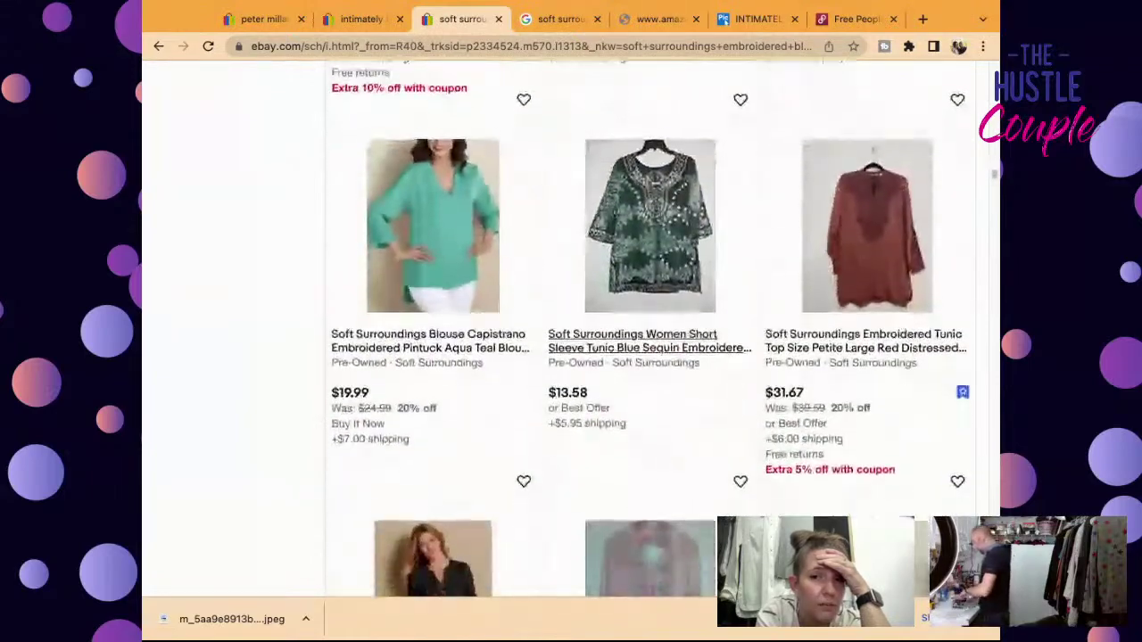
scroll(702, 334, down, 6)
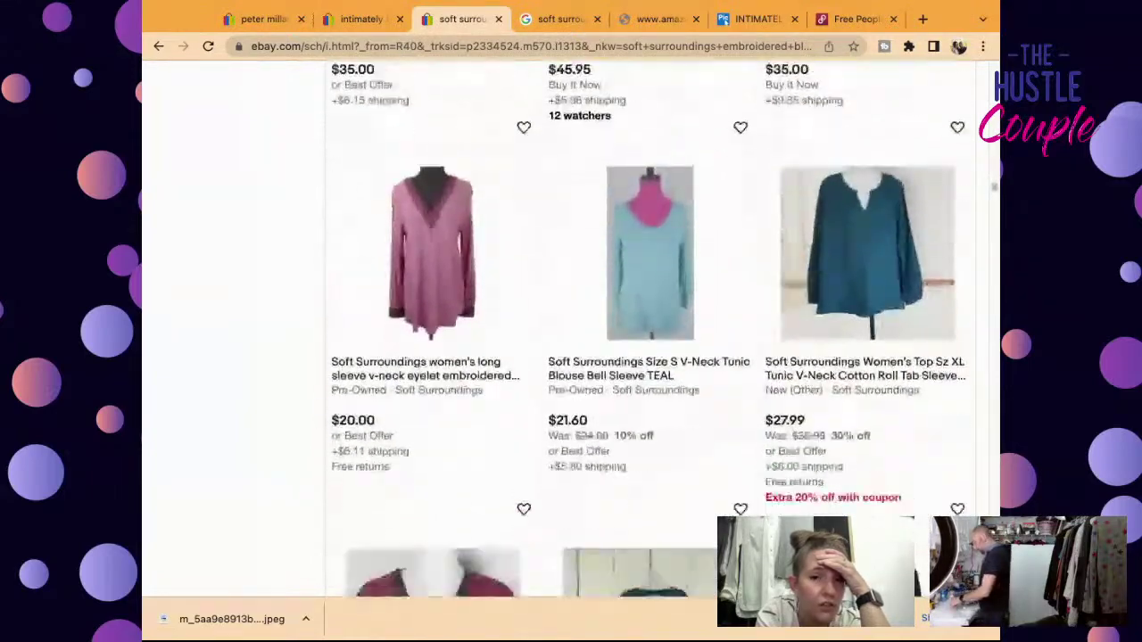
scroll(571, 339, down, 7)
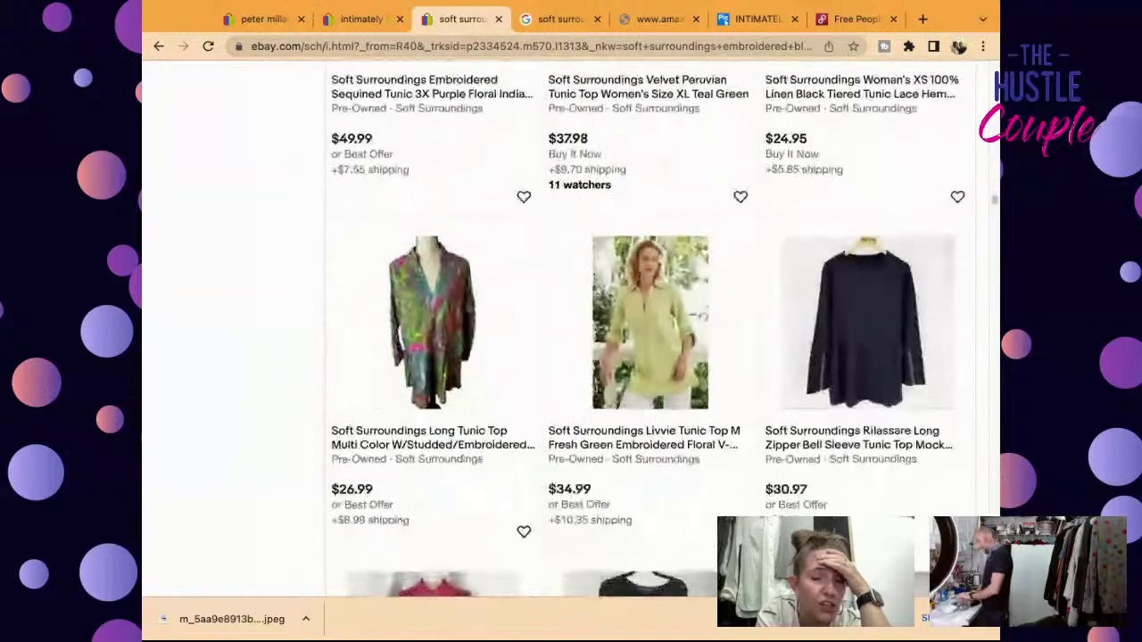
scroll(662, 383, down, 5)
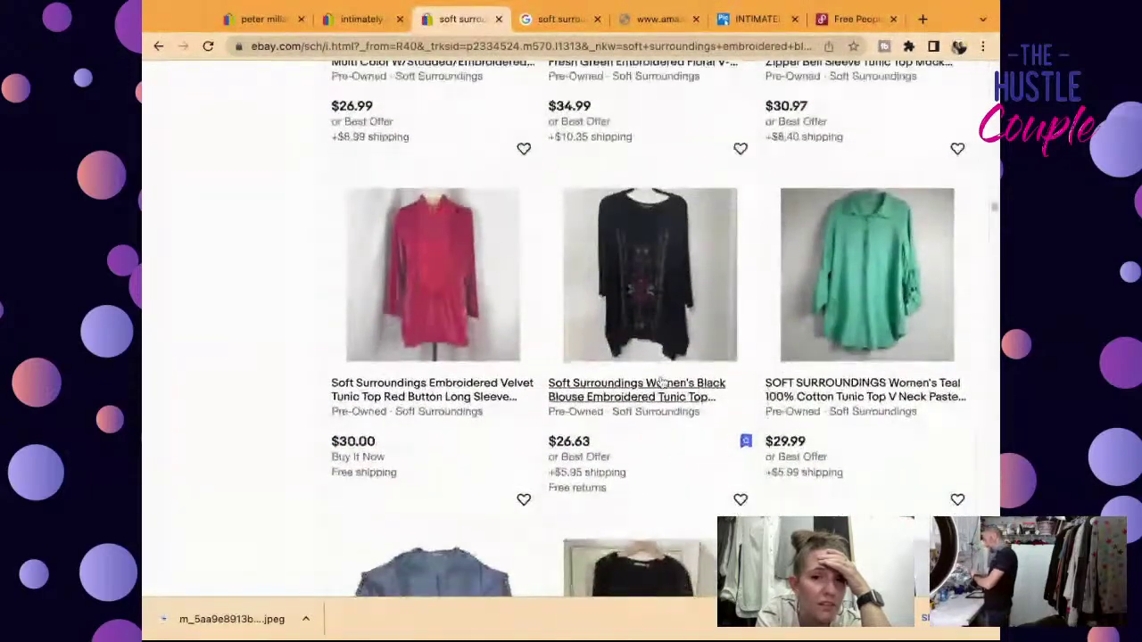
scroll(662, 382, down, 12)
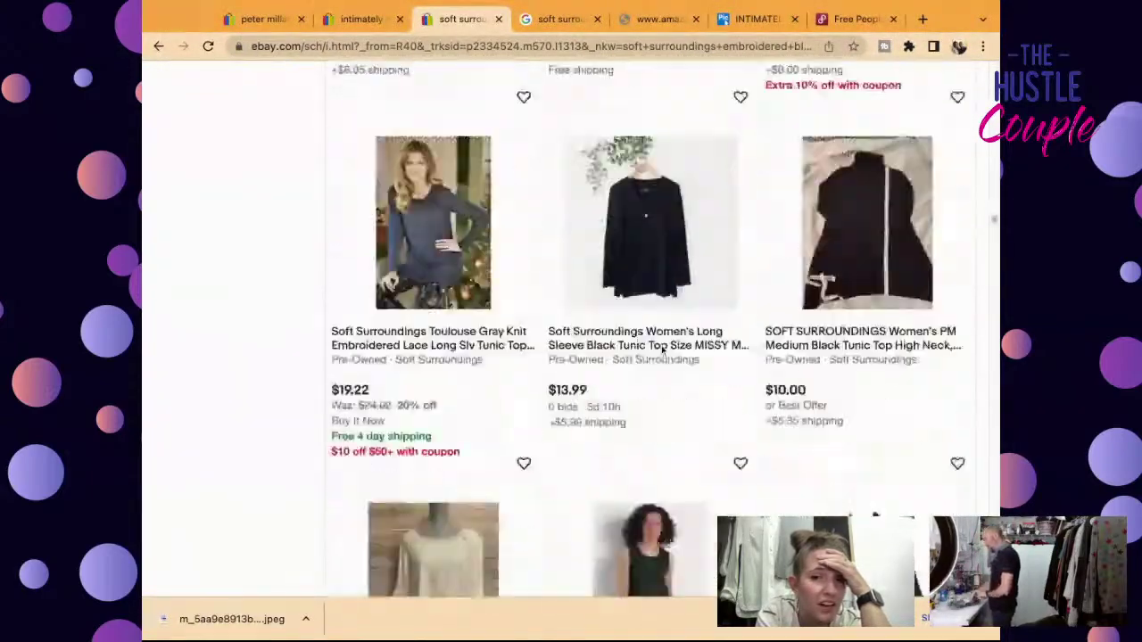
scroll(662, 350, down, 1)
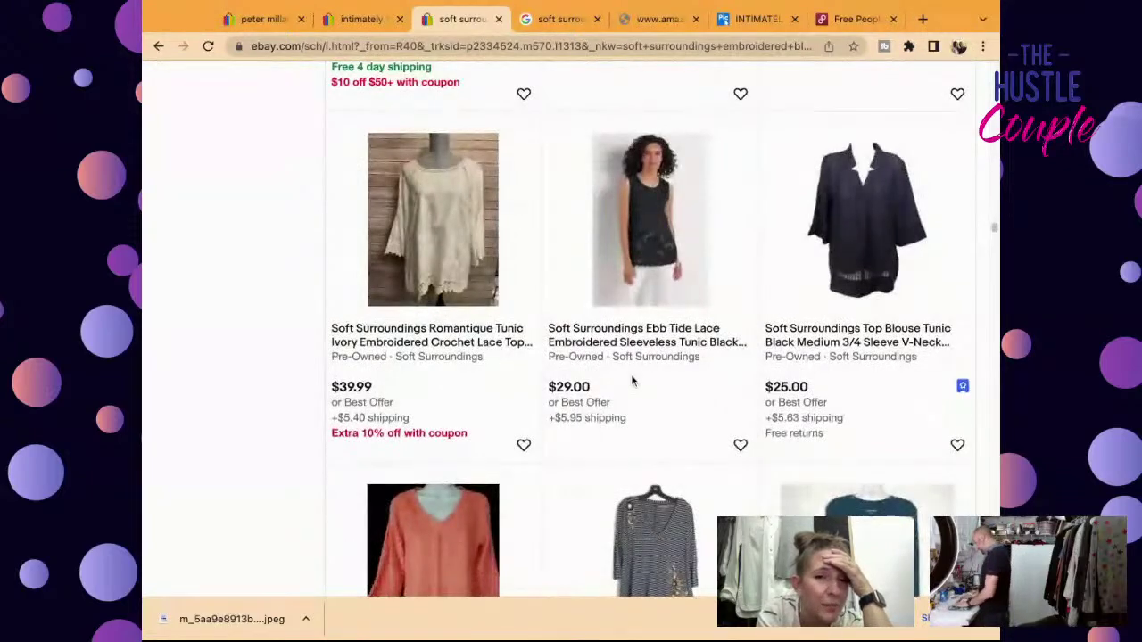
scroll(632, 382, down, 9)
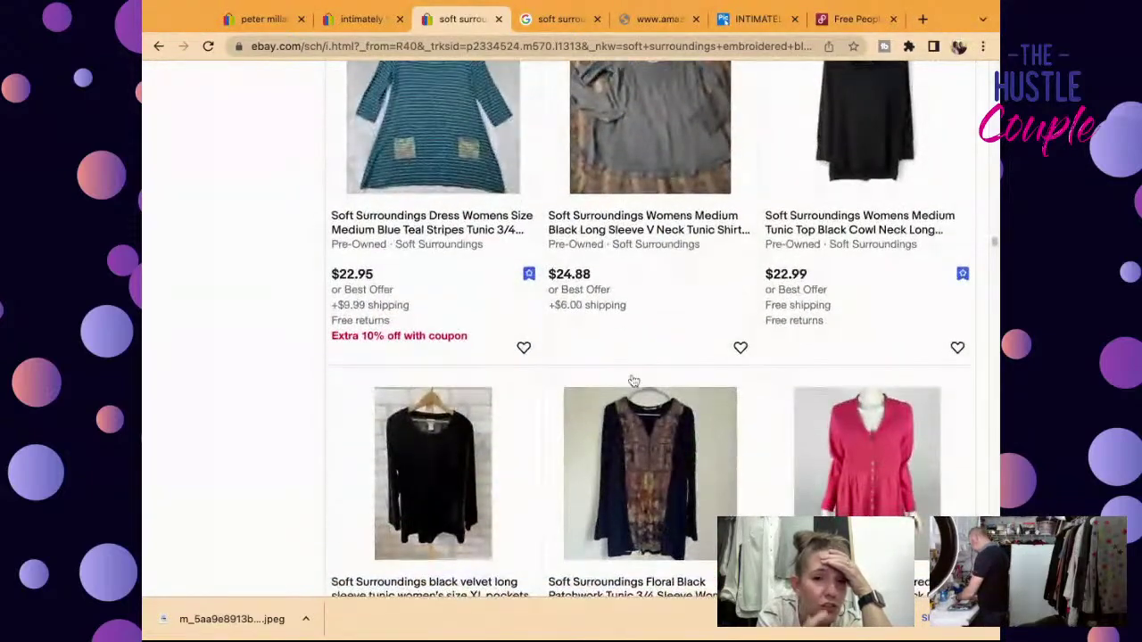
scroll(634, 382, down, 8)
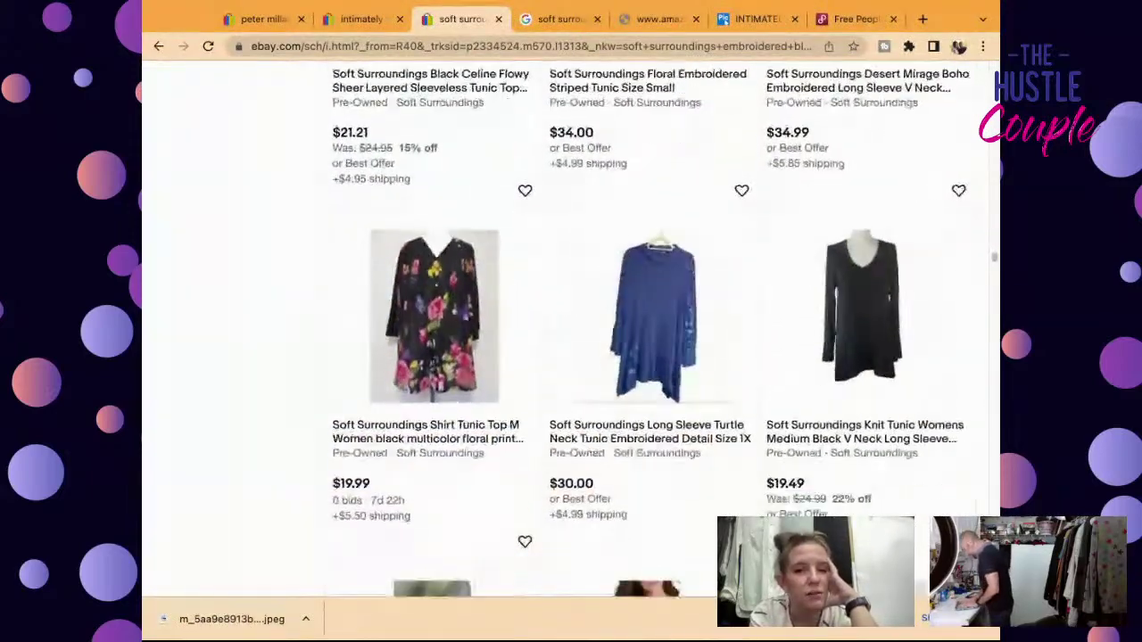
scroll(571, 330, down, 8)
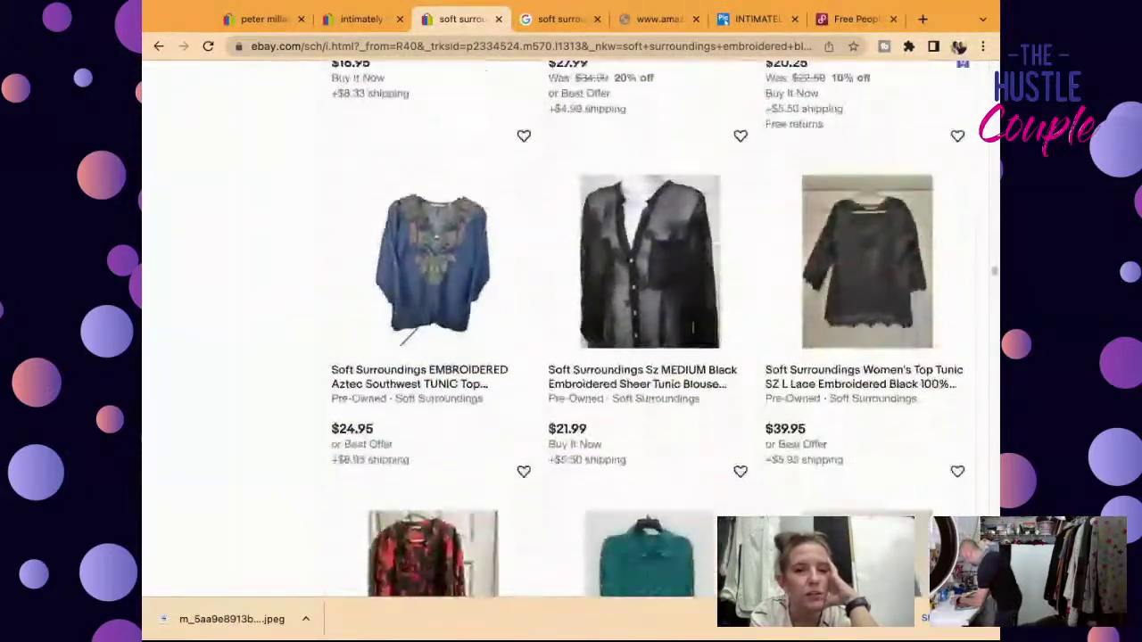
scroll(571, 330, down, 2)
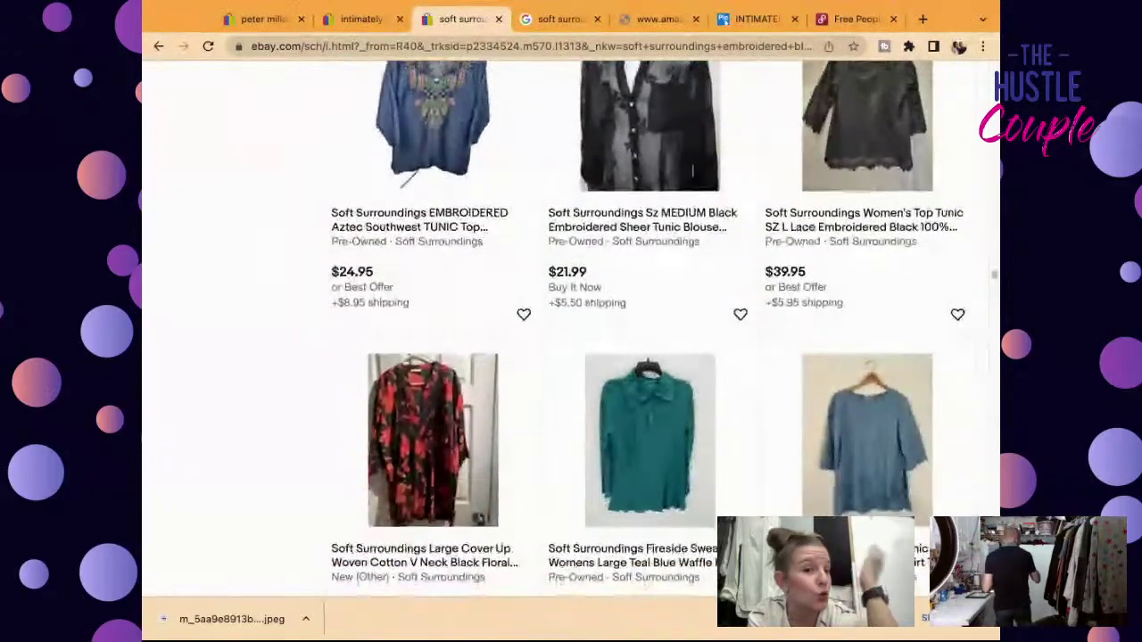
scroll(632, 360, down, 8)
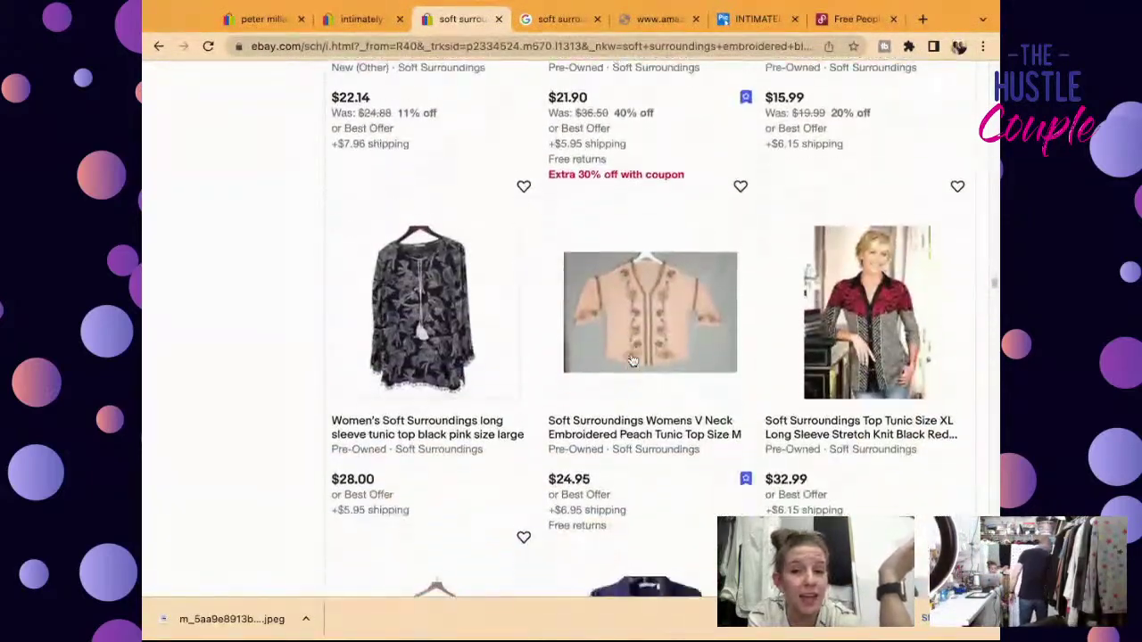
scroll(632, 361, down, 20)
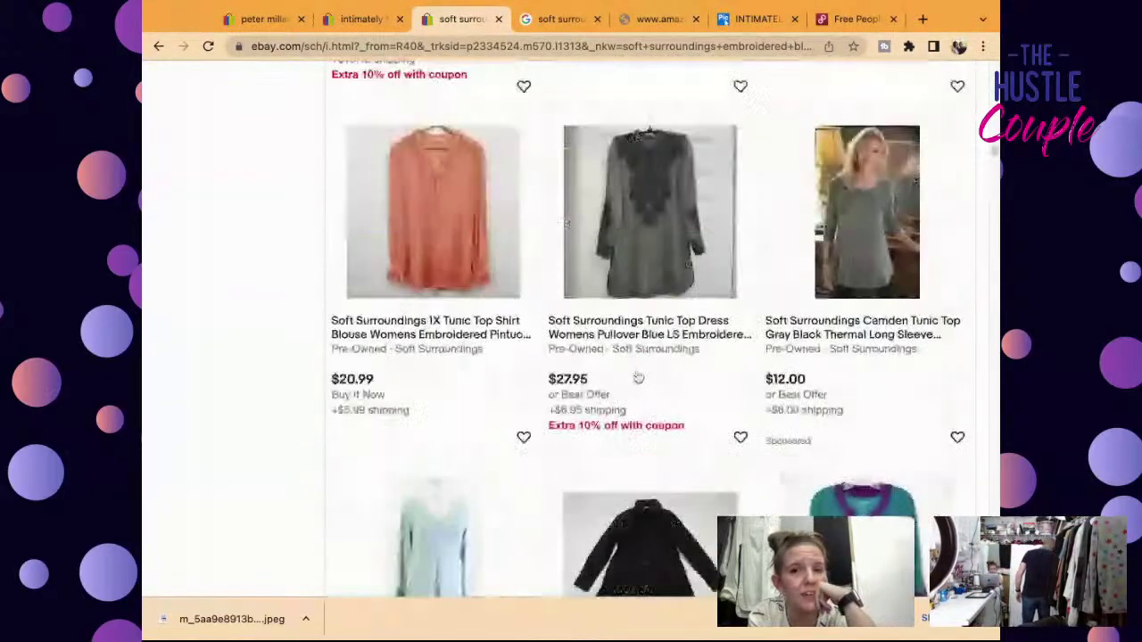
scroll(638, 378, down, 15)
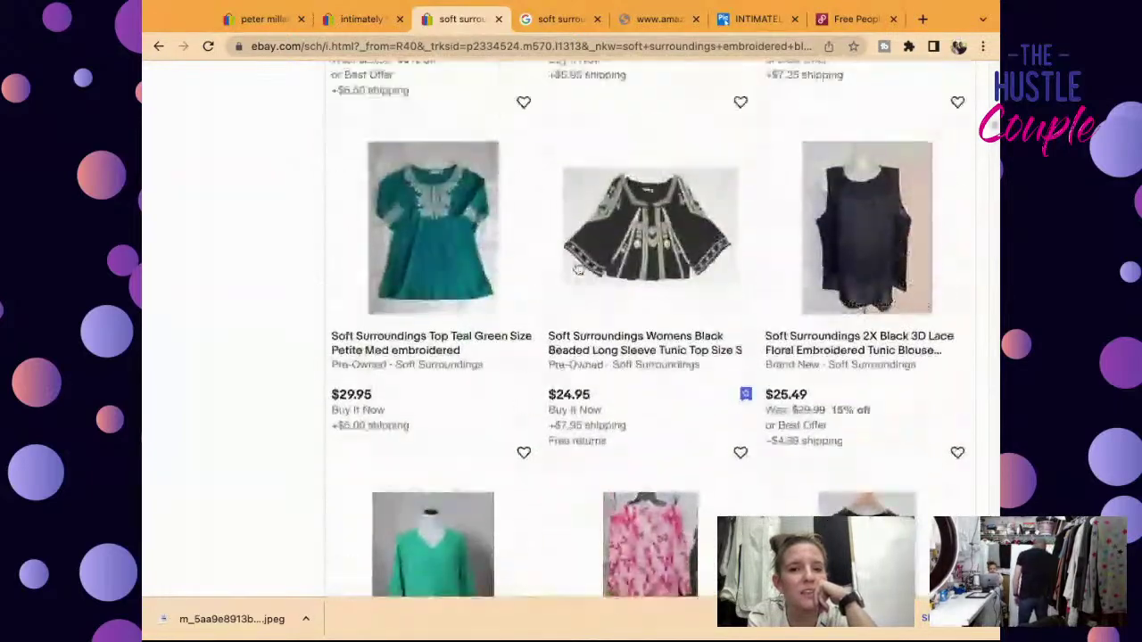
Step: Limit the "soft surroundings embroidered black tunic teal" results to sold items
scroll(578, 268, up, 20)
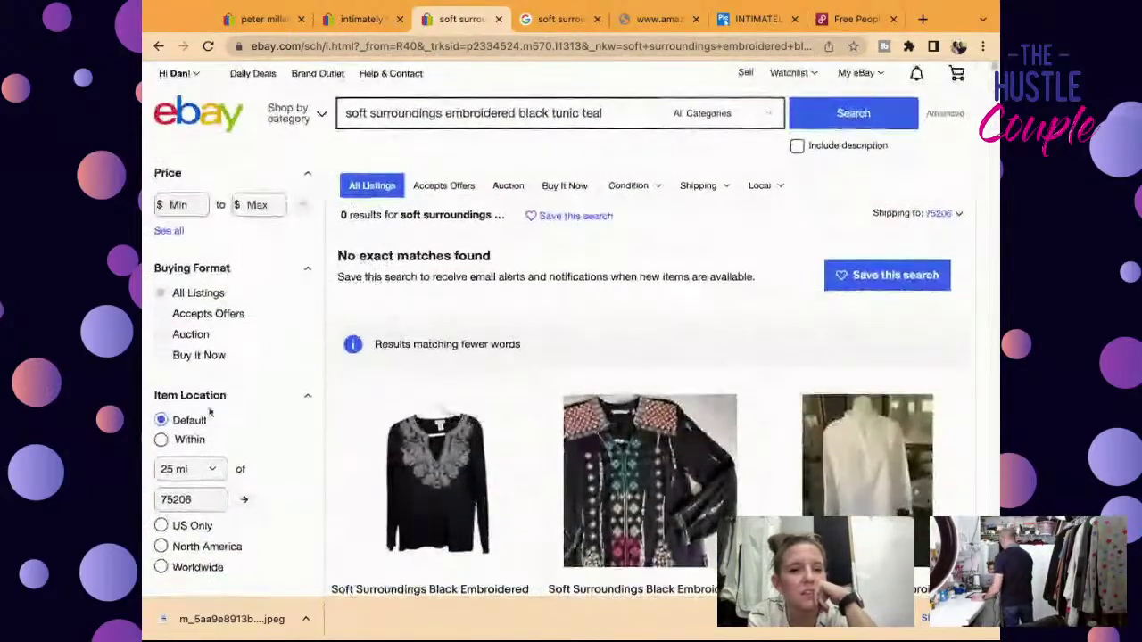
scroll(250, 397, down, 7)
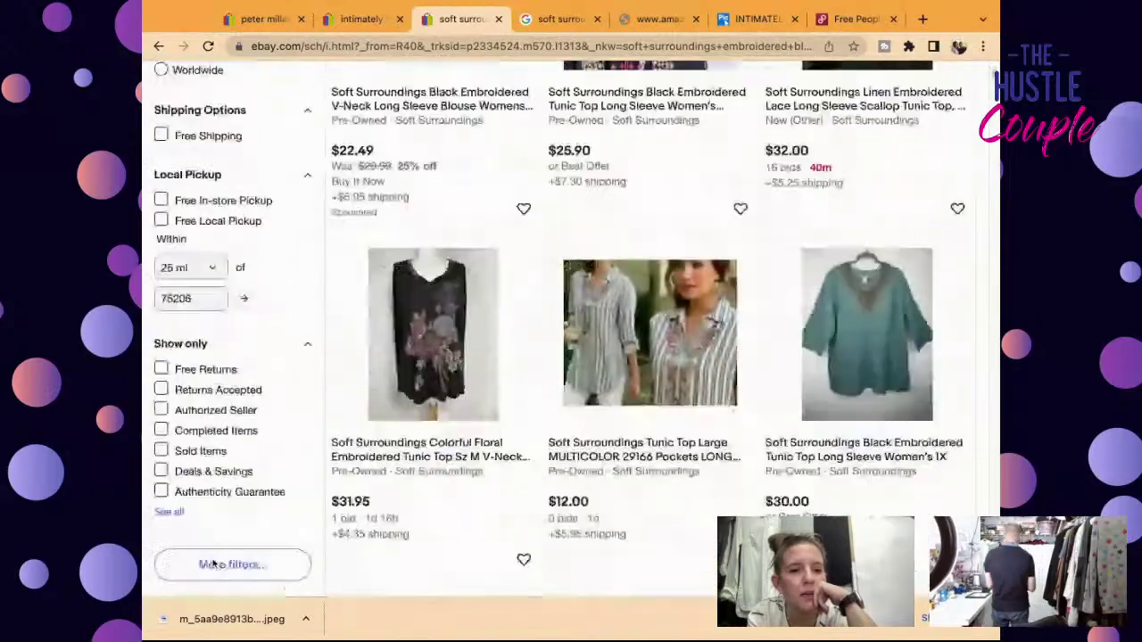
click(220, 368)
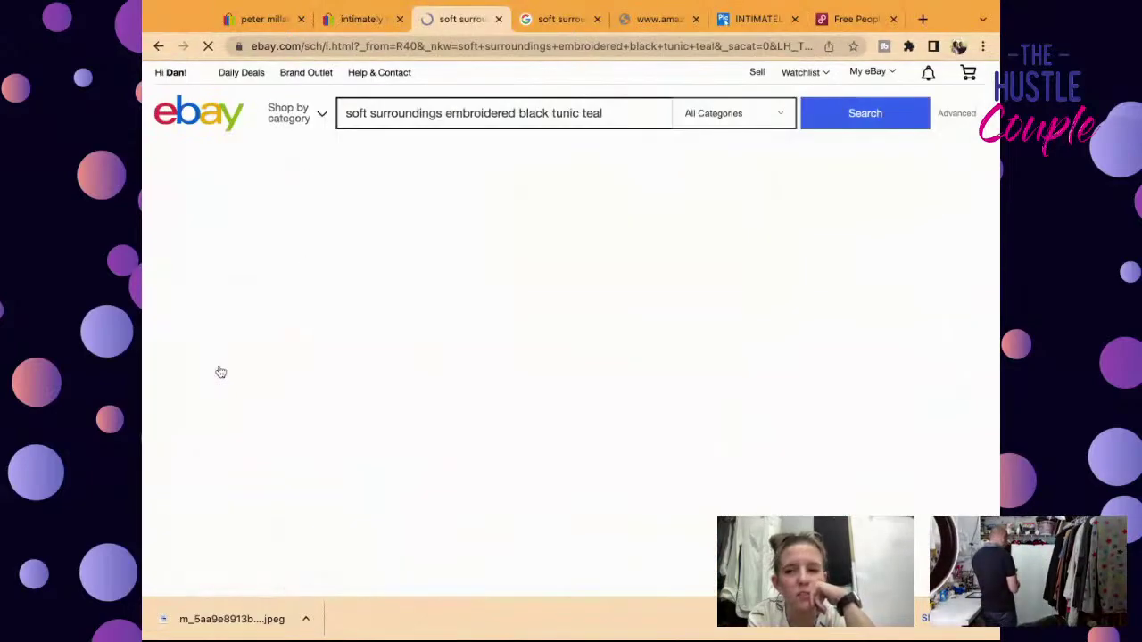
Step: Examine the sold Soft Surroundings listings for the matching black embroidered tunic and comparable sale prices
scroll(428, 437, down, 5)
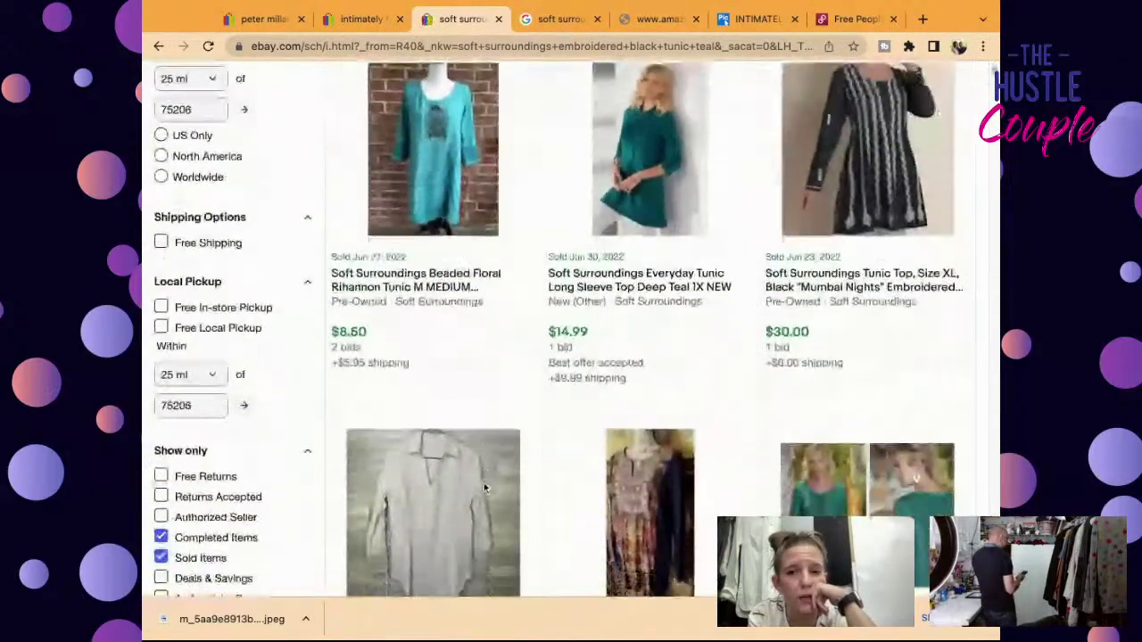
scroll(484, 487, down, 4)
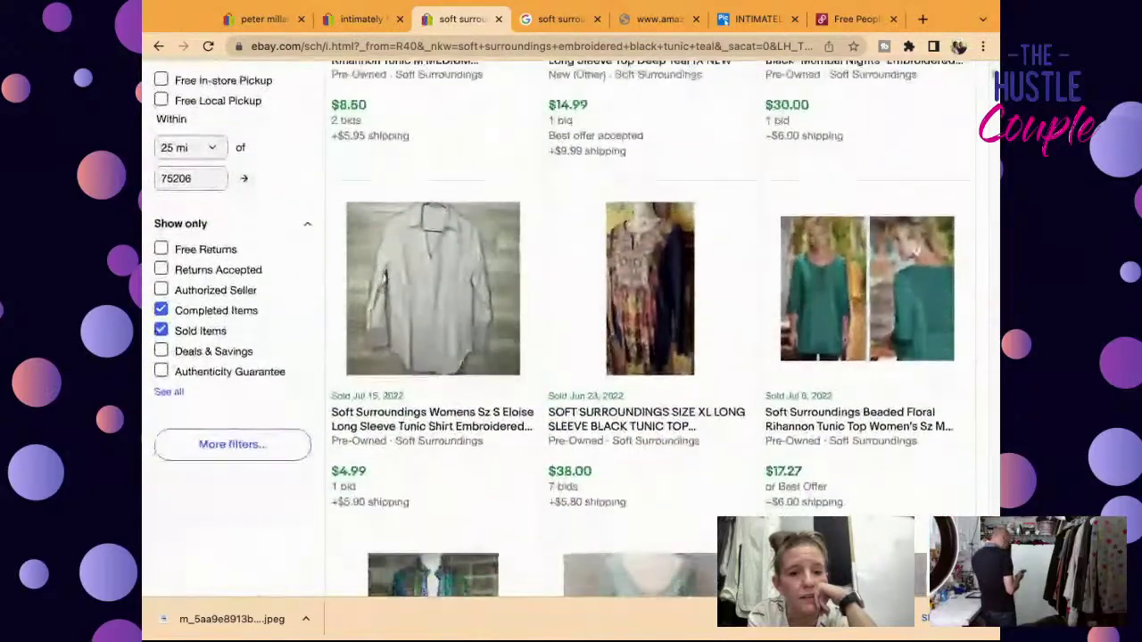
scroll(571, 339, down, 10)
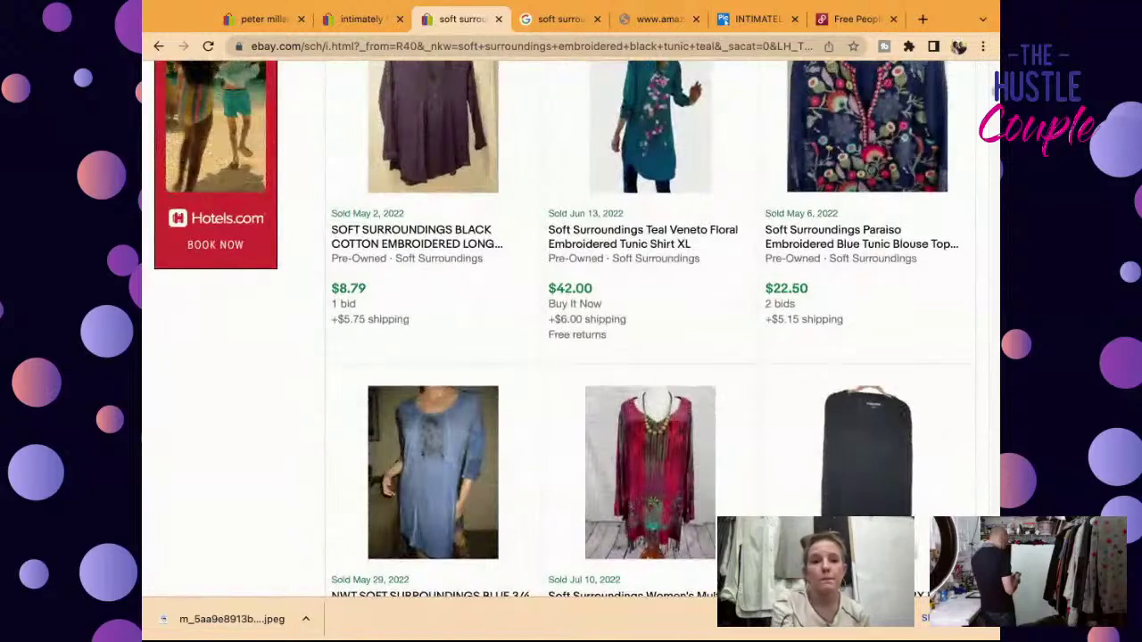
scroll(571, 339, up, 1)
scroll(571, 340, down, 7)
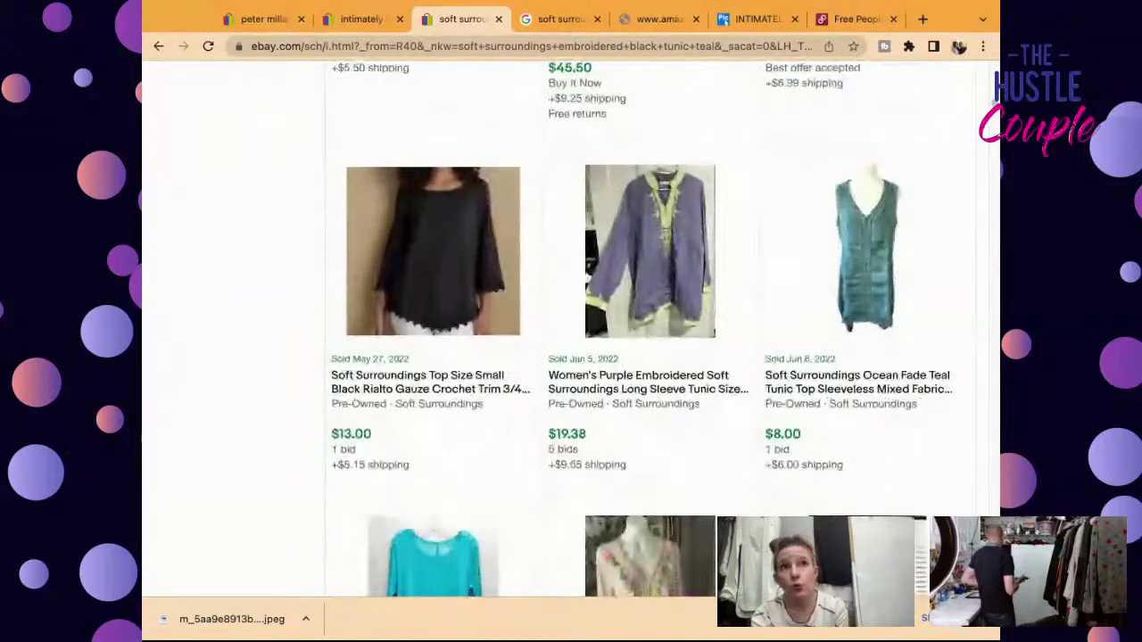
scroll(571, 339, down, 5)
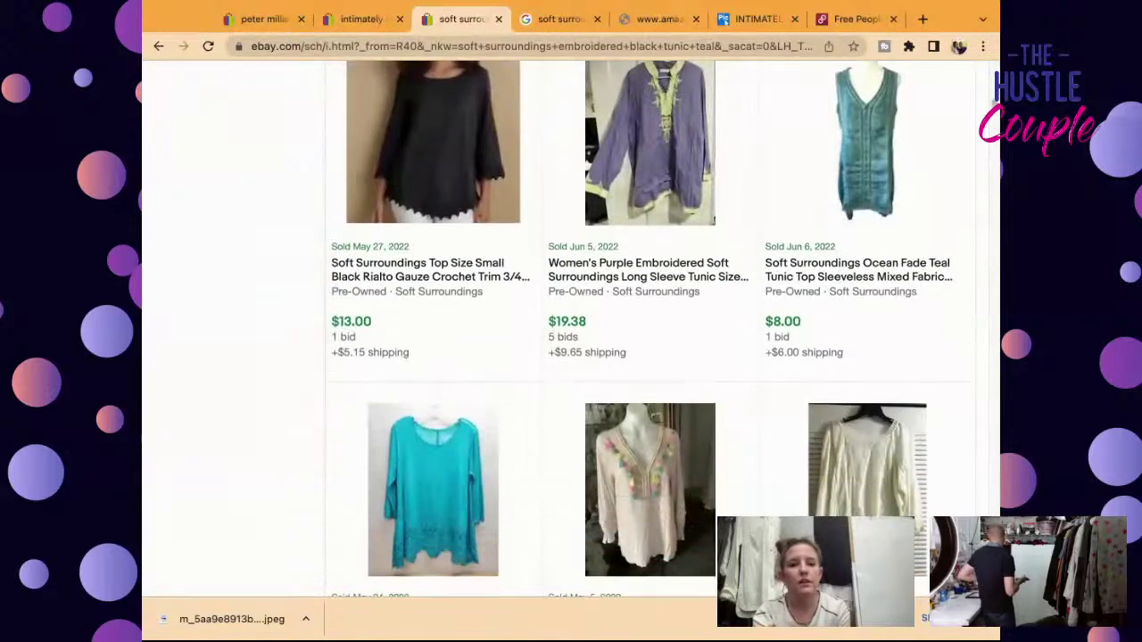
scroll(571, 340, down, 5)
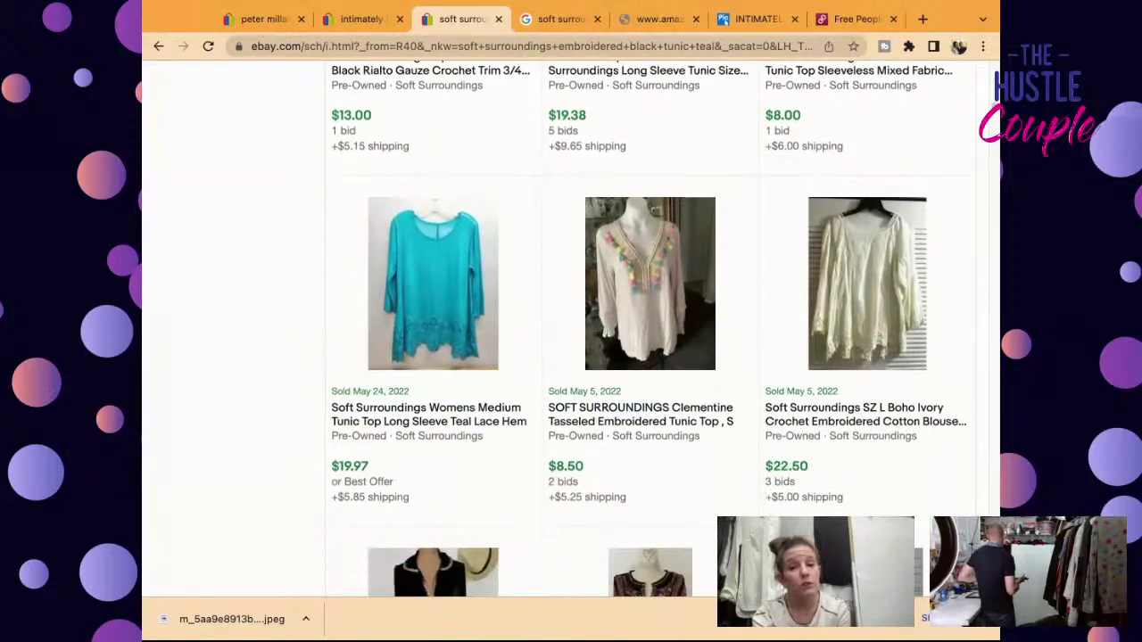
scroll(571, 339, down, 9)
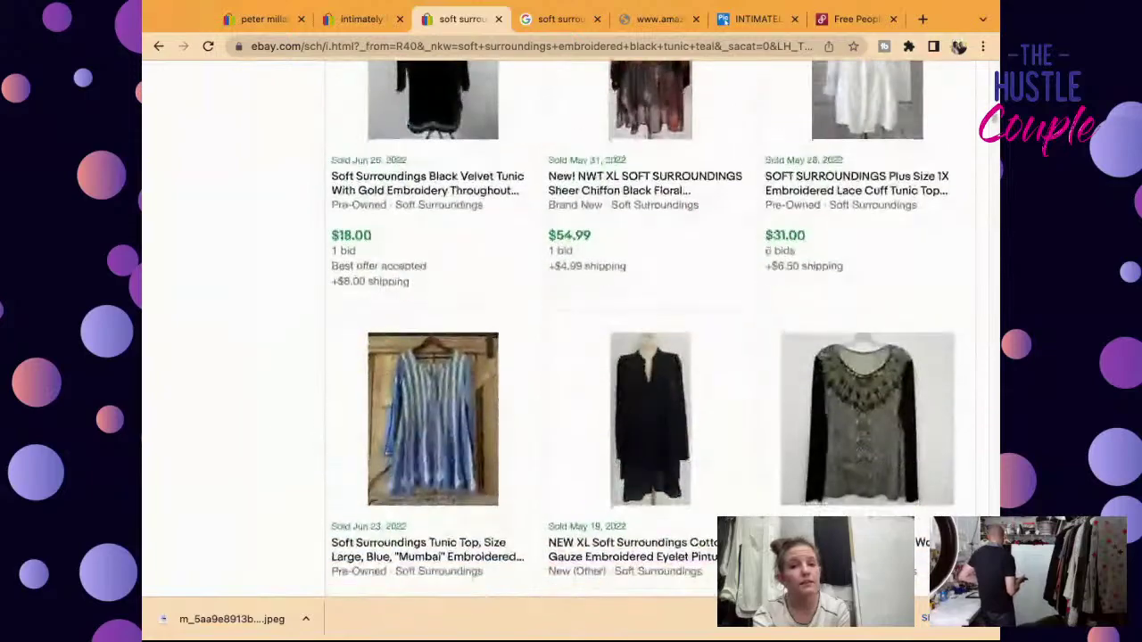
scroll(571, 339, down, 5)
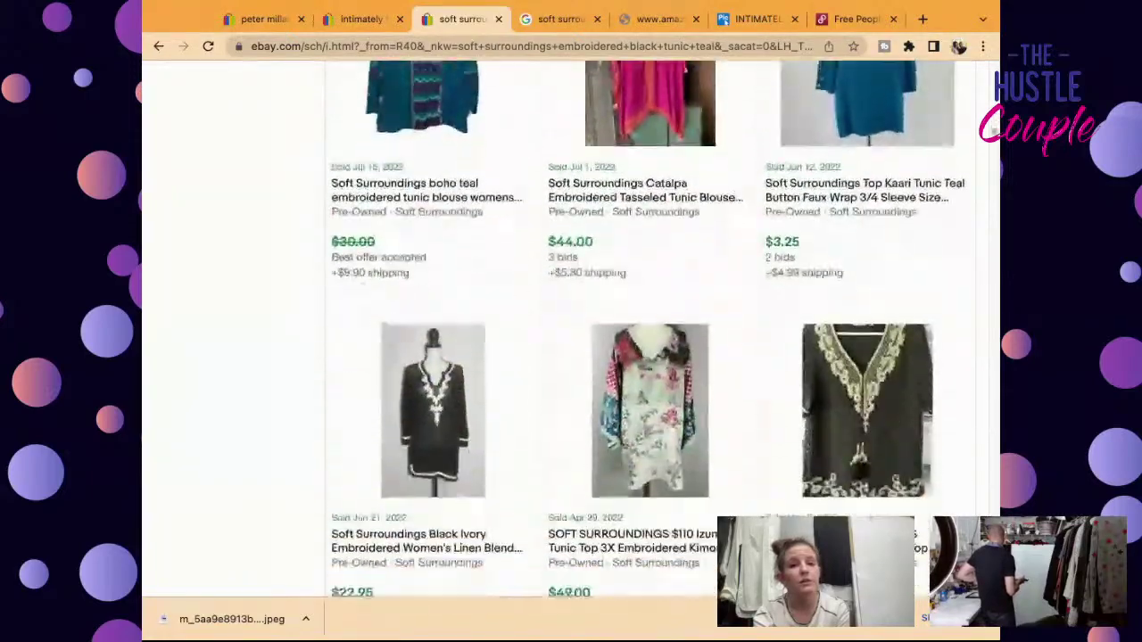
scroll(521, 381, down, 9)
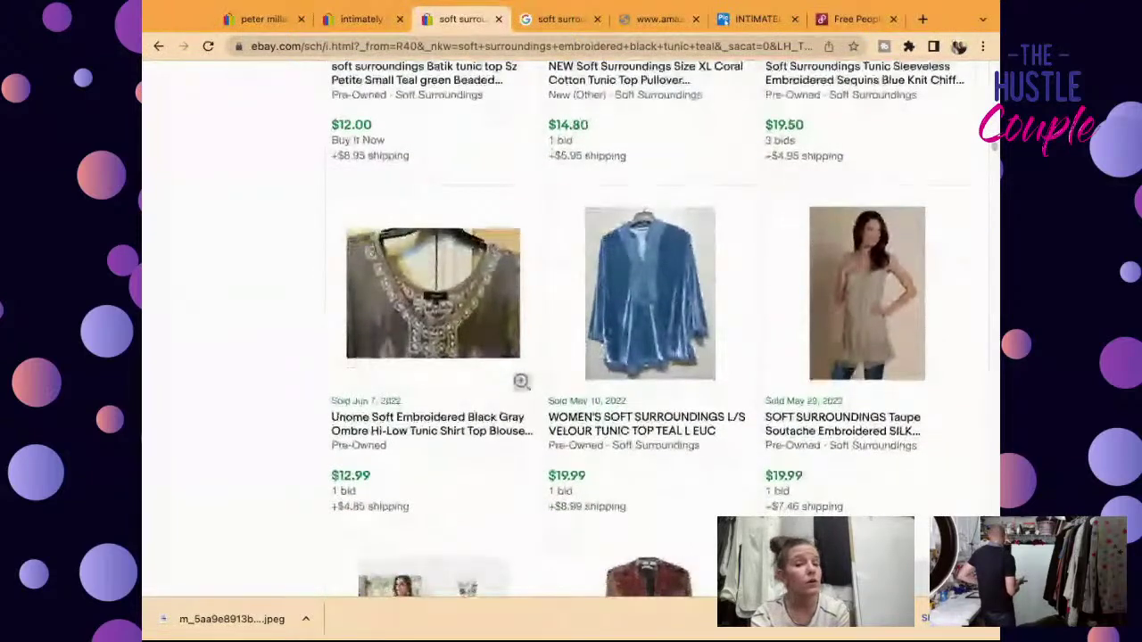
scroll(521, 381, down, 5)
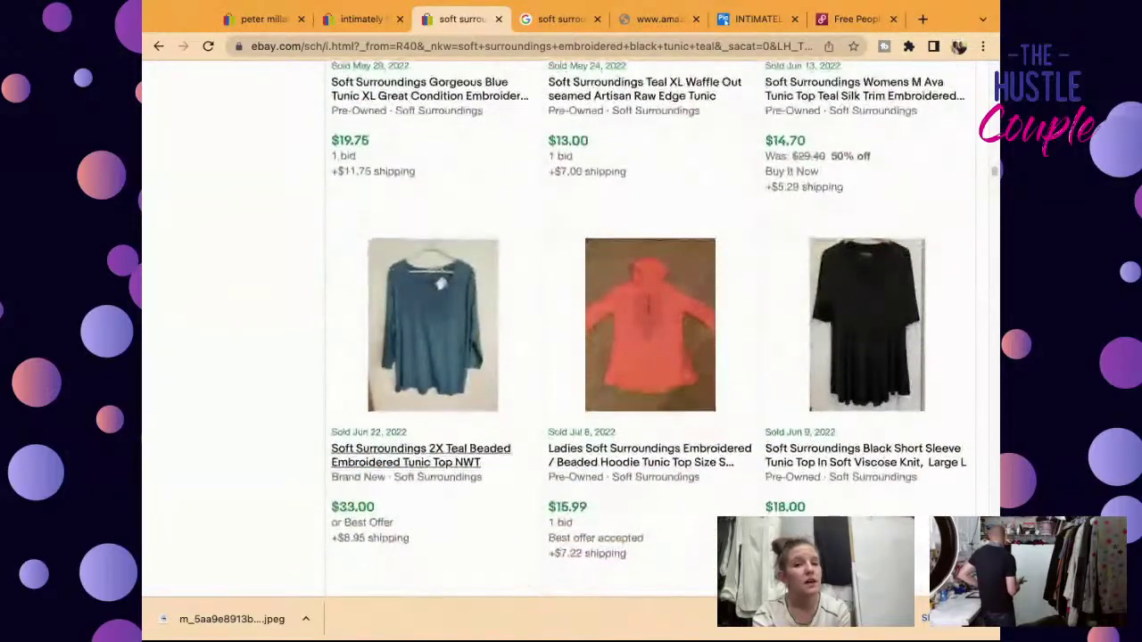
scroll(521, 381, down, 6)
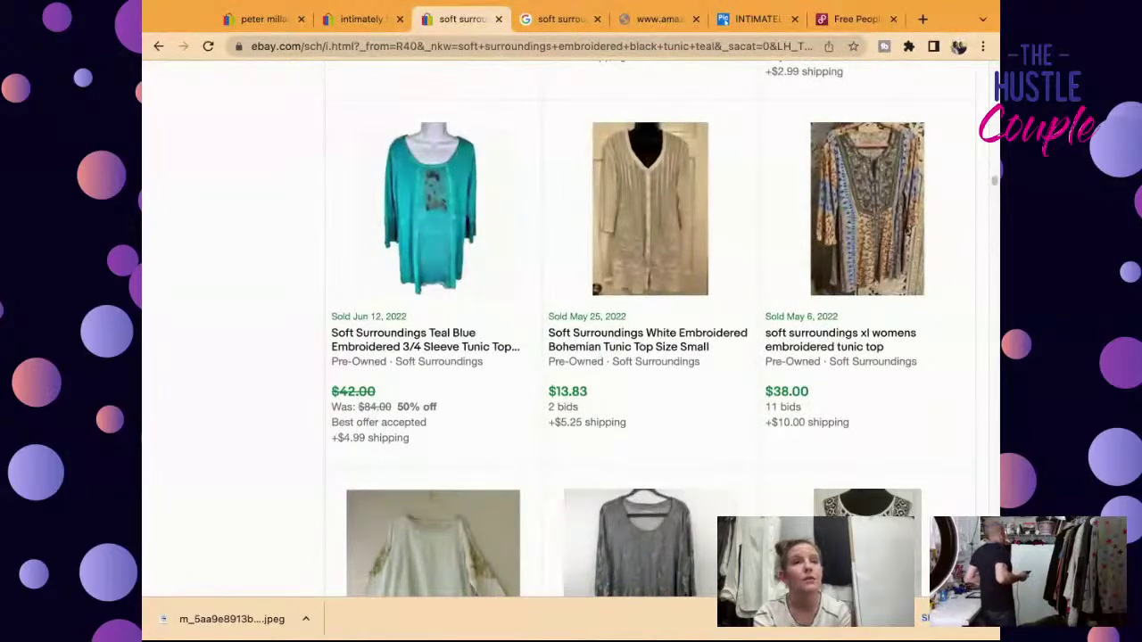
scroll(571, 330, down, 5)
scroll(571, 330, down, 3)
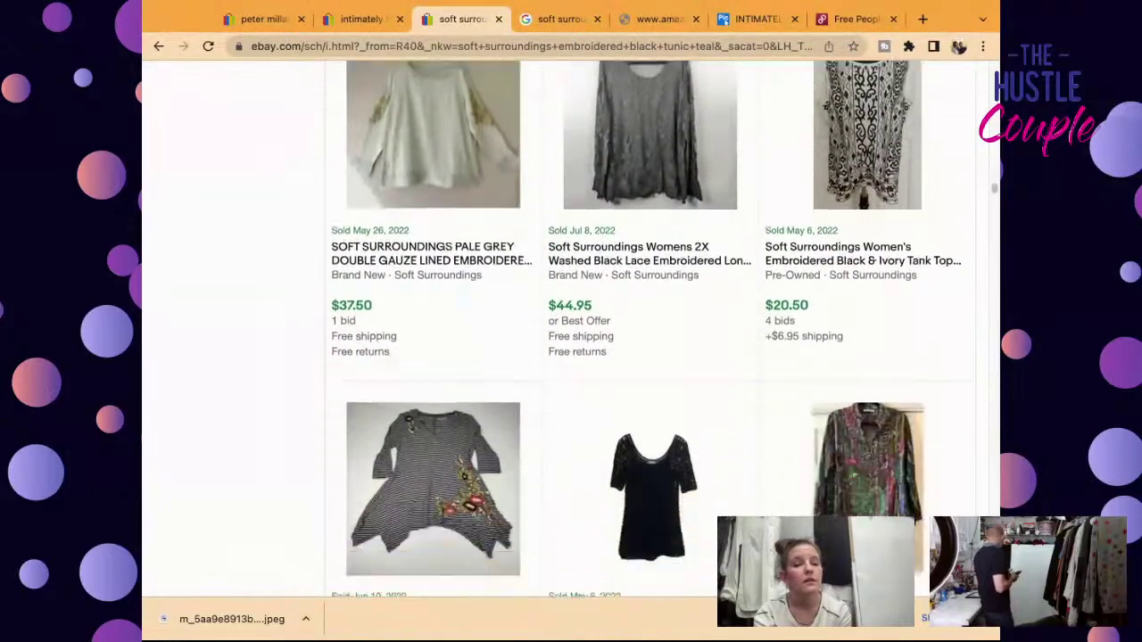
scroll(489, 459, down, 10)
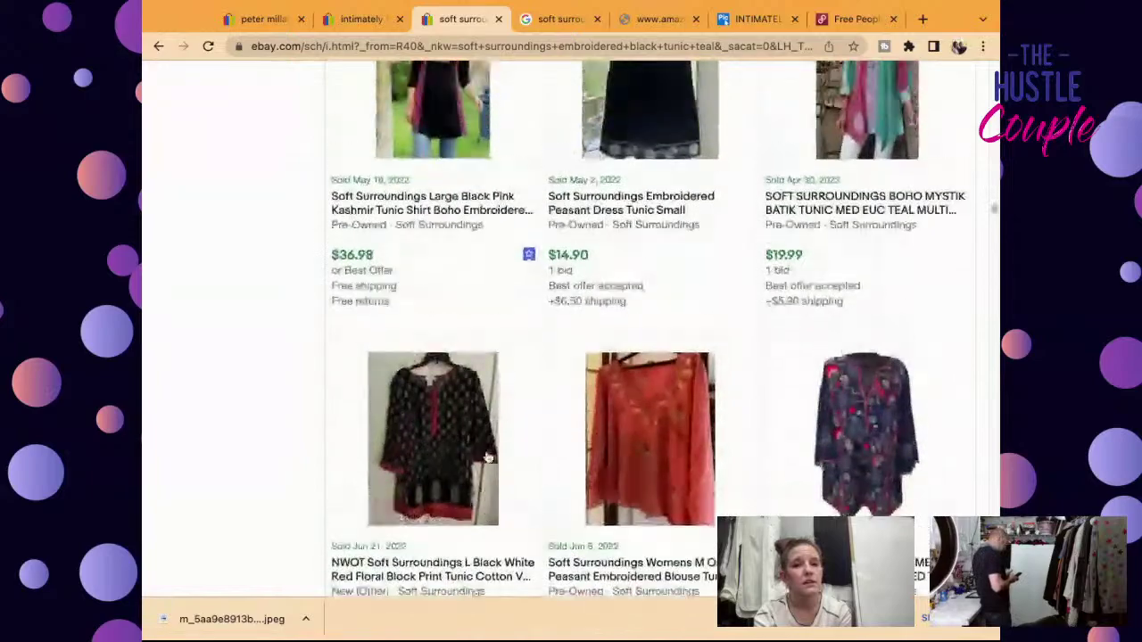
scroll(489, 459, down, 5)
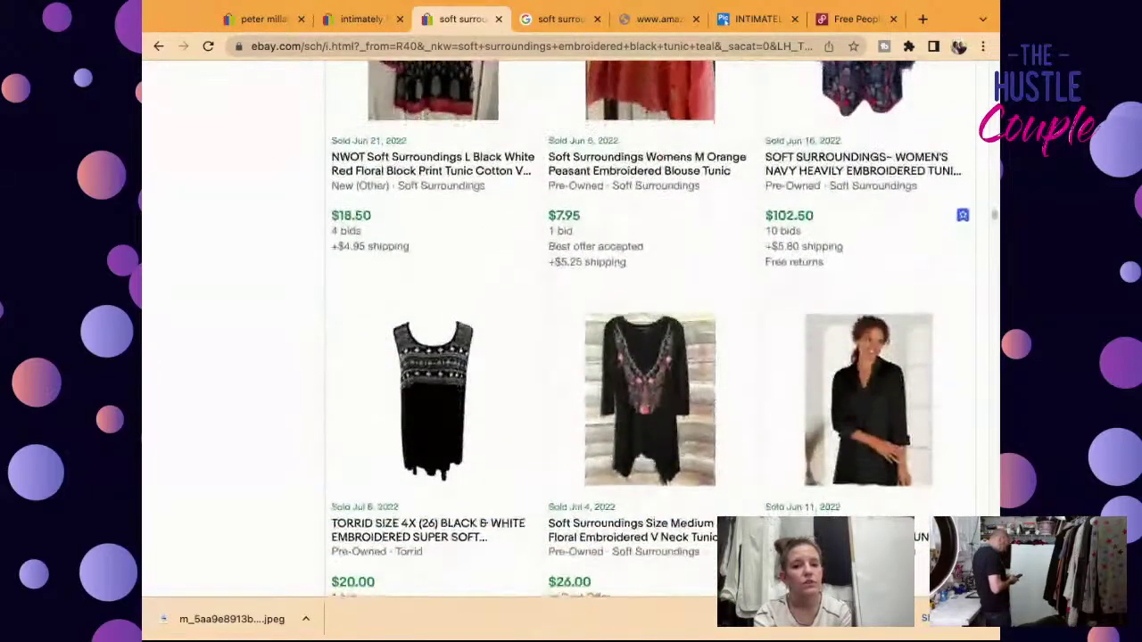
scroll(571, 330, down, 9)
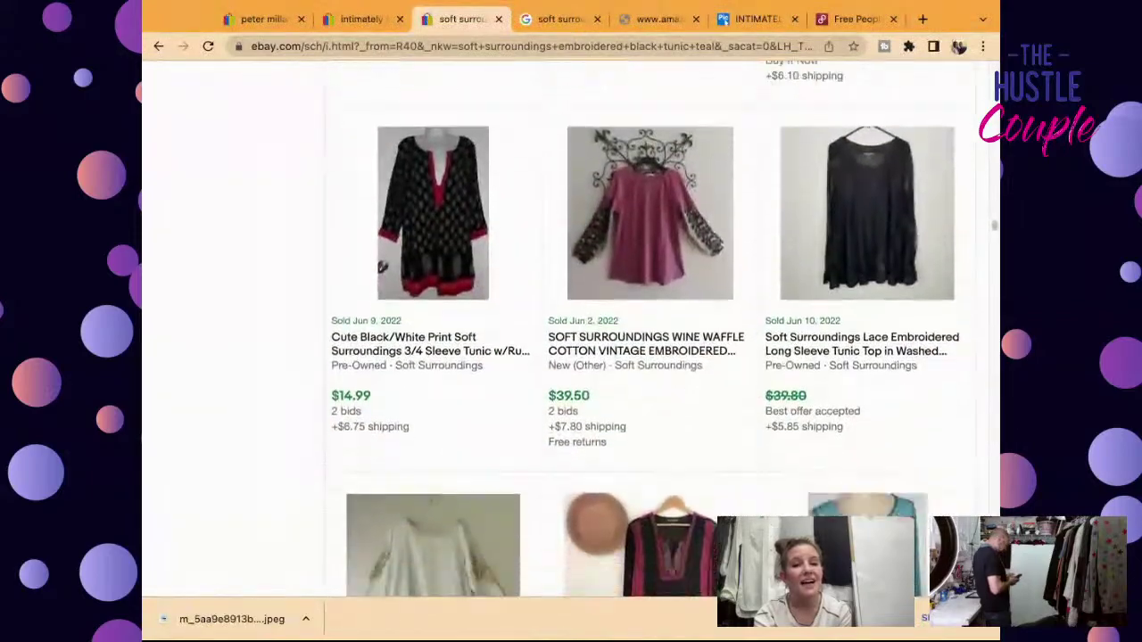
scroll(571, 330, down, 8)
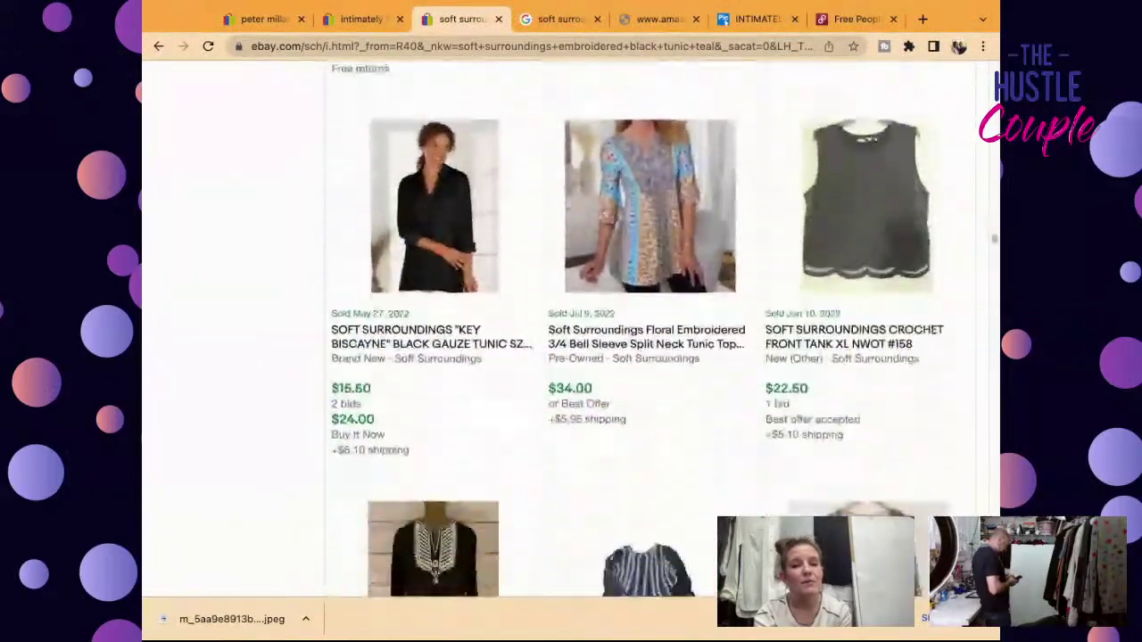
scroll(571, 330, down, 10)
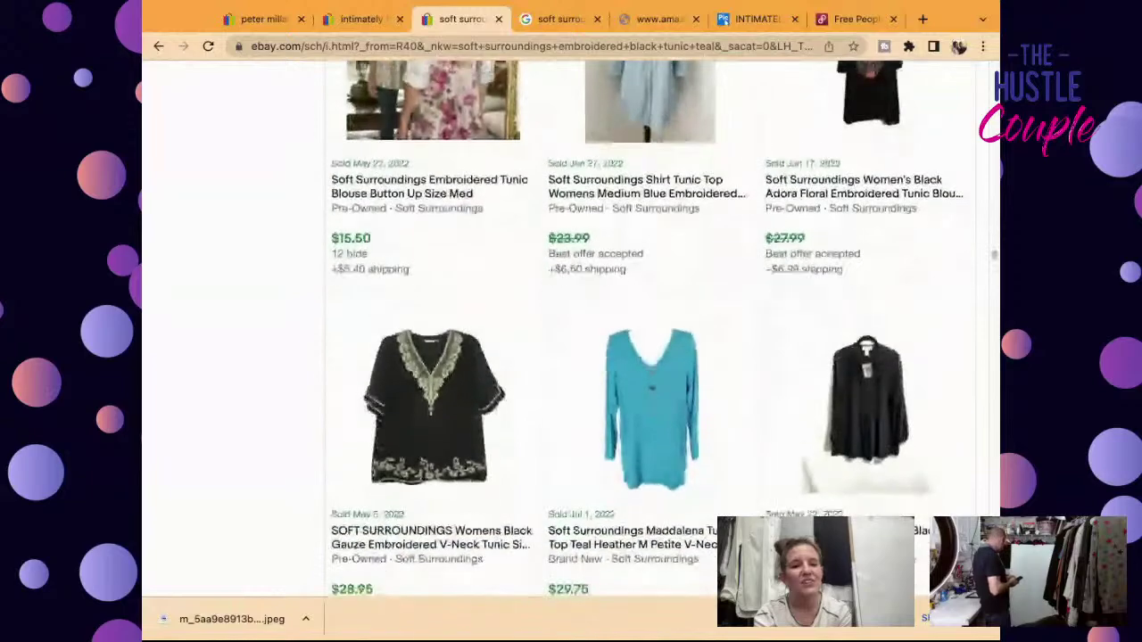
scroll(571, 330, up, 1)
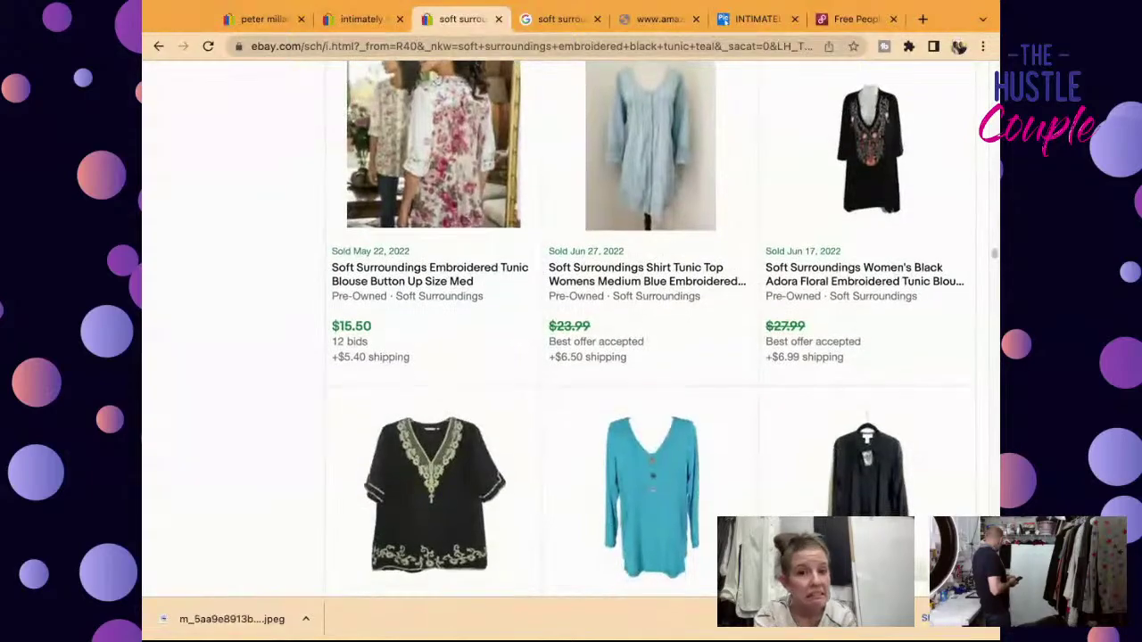
Step: Look through the sold Soft Surroundings embroidered tunic listings, comparing styles and sold prices for a match
scroll(571, 330, down, 1)
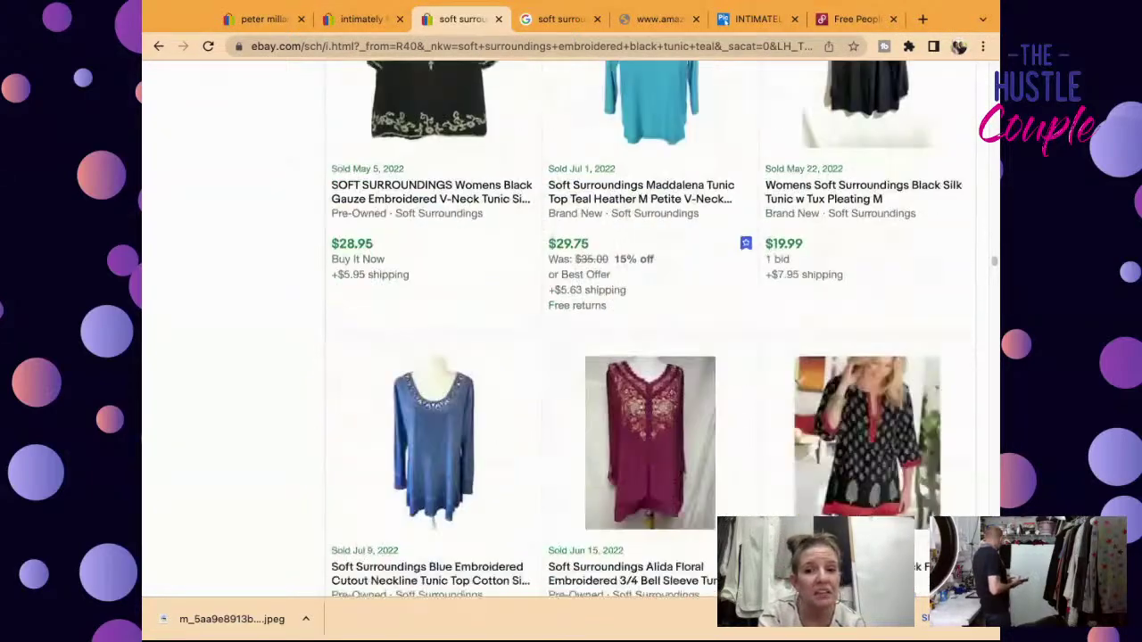
scroll(571, 330, down, 15)
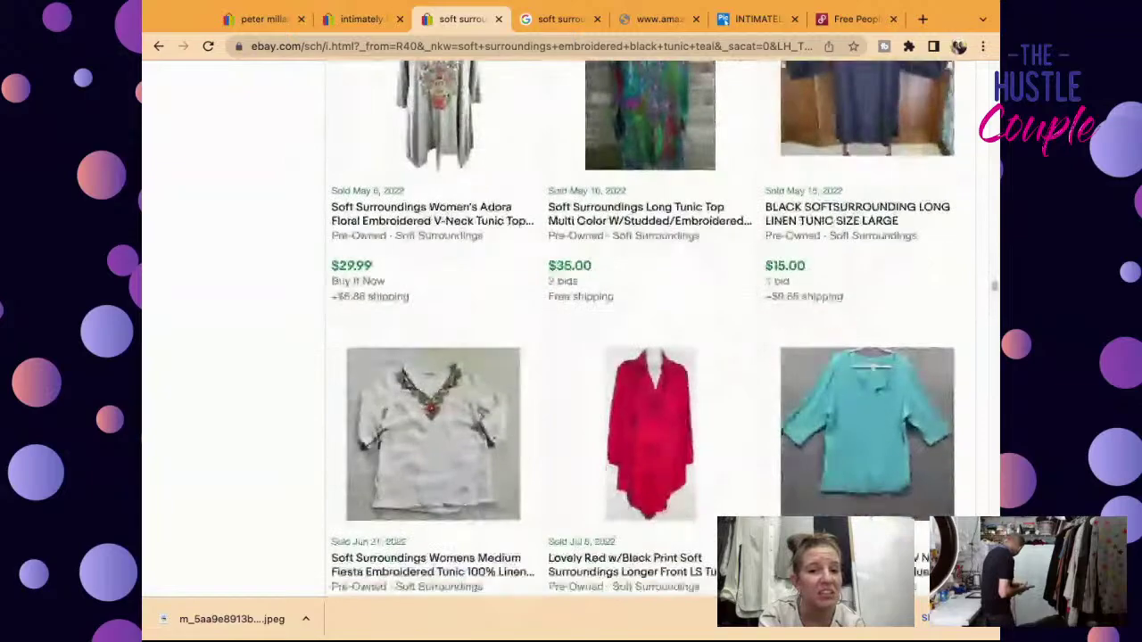
scroll(571, 330, down, 8)
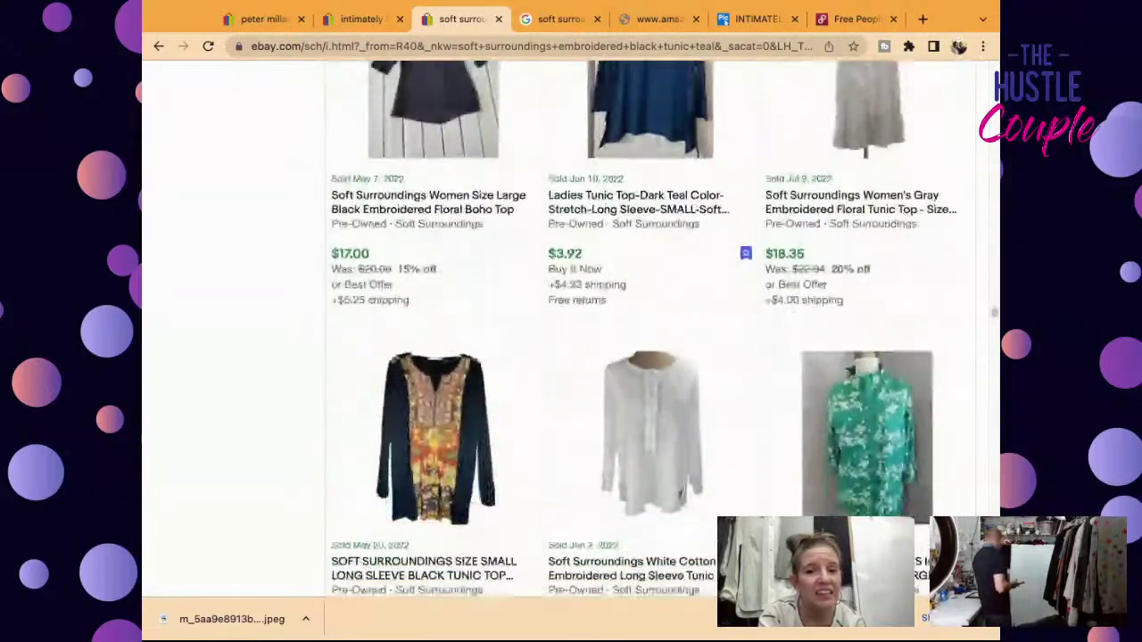
scroll(571, 330, down, 10)
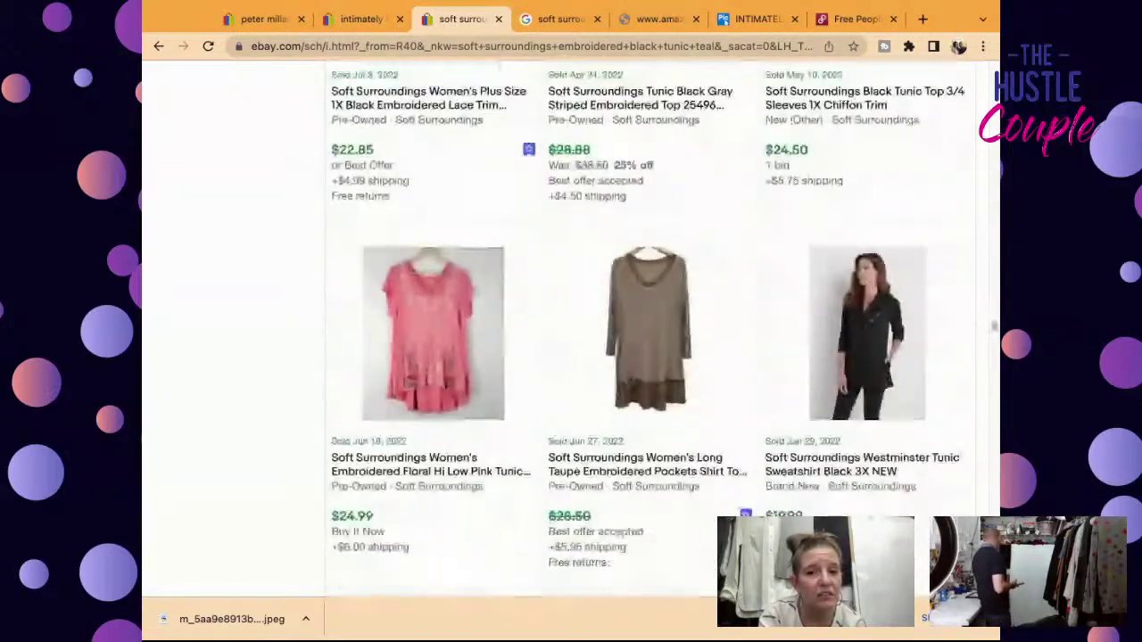
scroll(571, 330, down, 10)
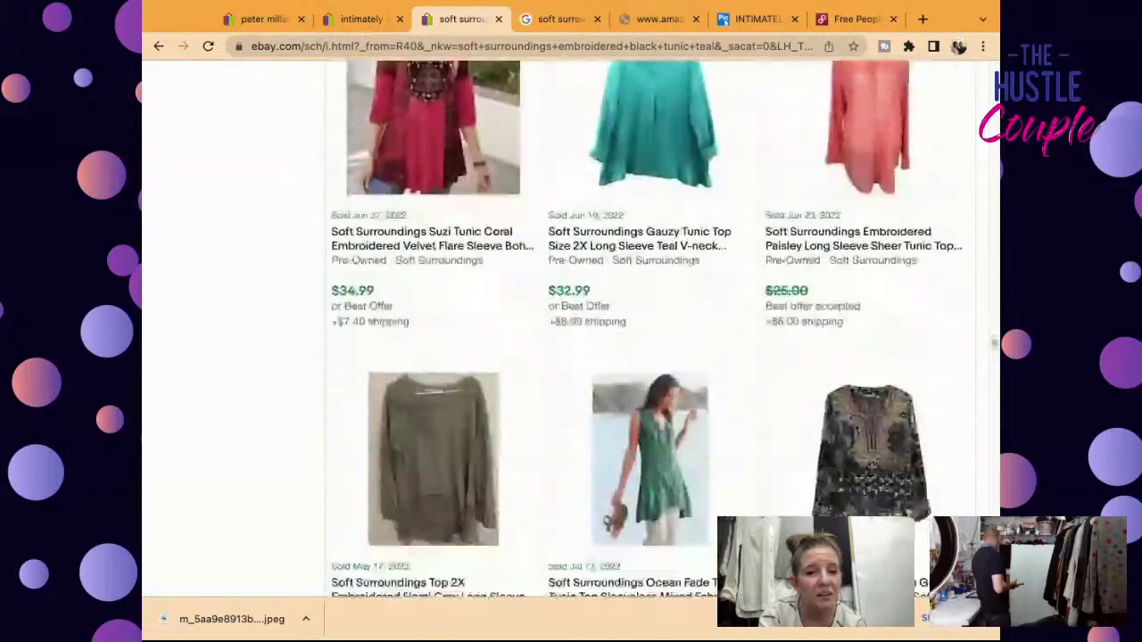
scroll(571, 330, down, 10)
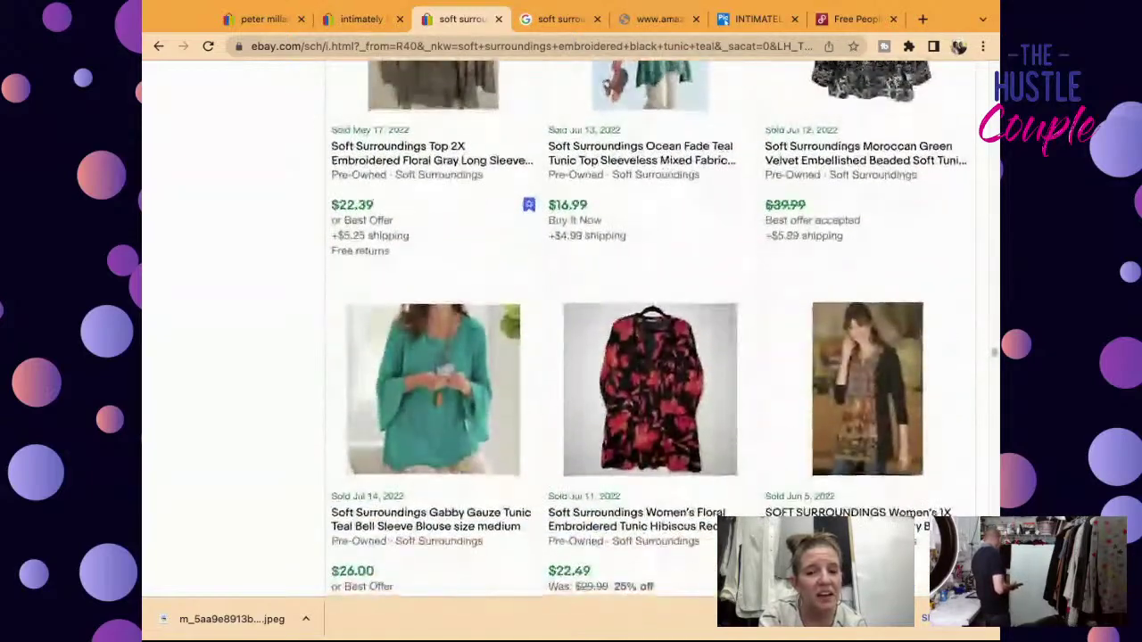
scroll(571, 330, down, 10)
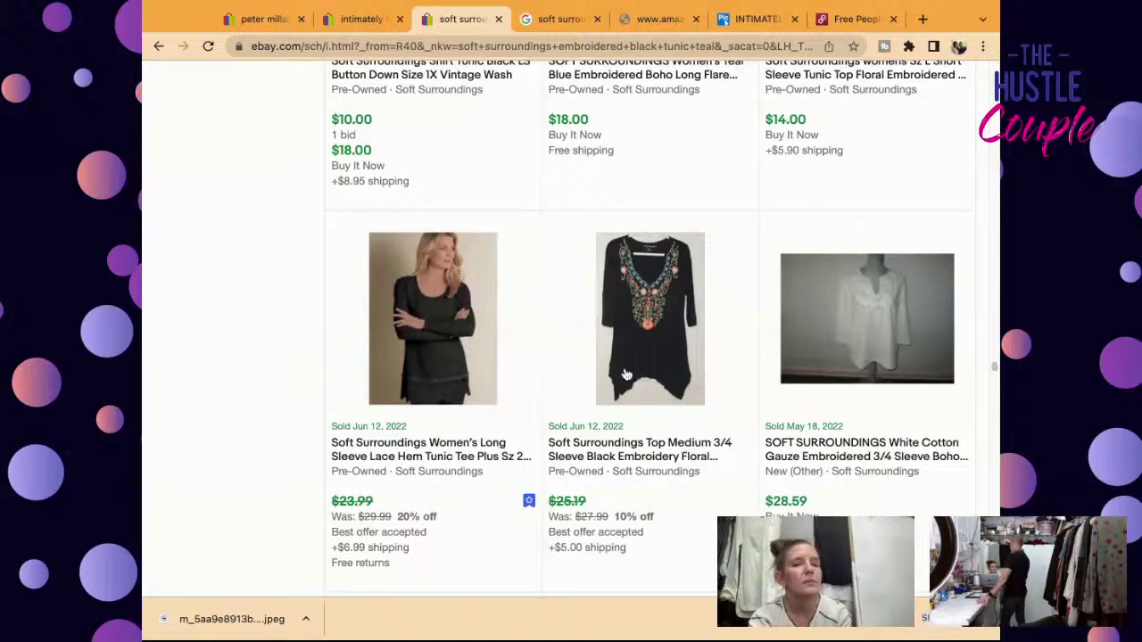
scroll(626, 375, down, 3)
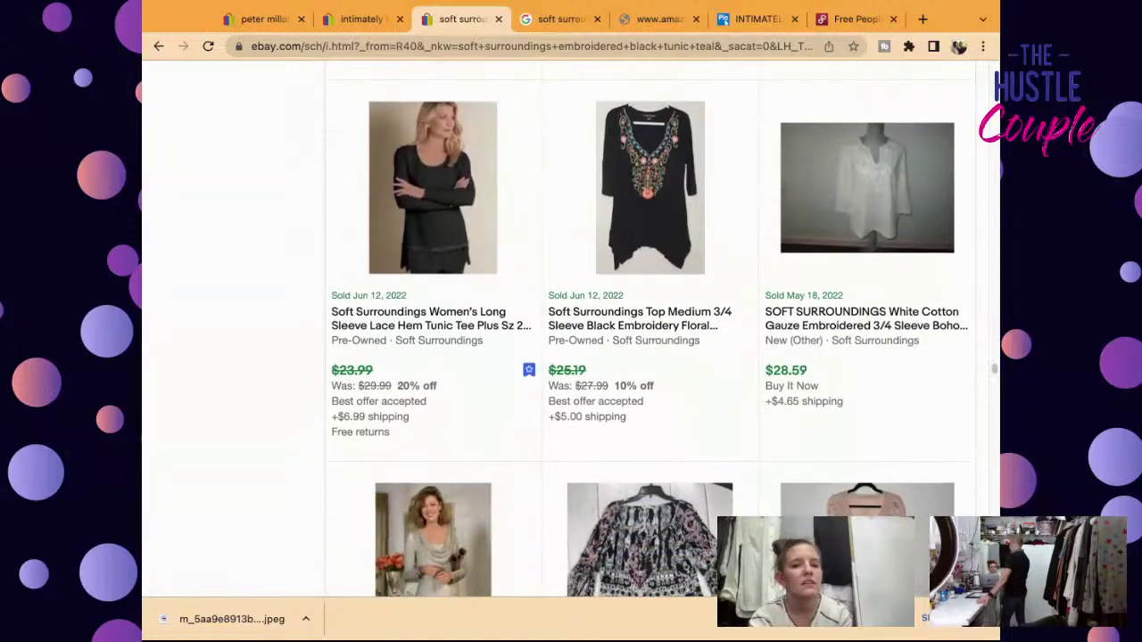
scroll(650, 357, down, 5)
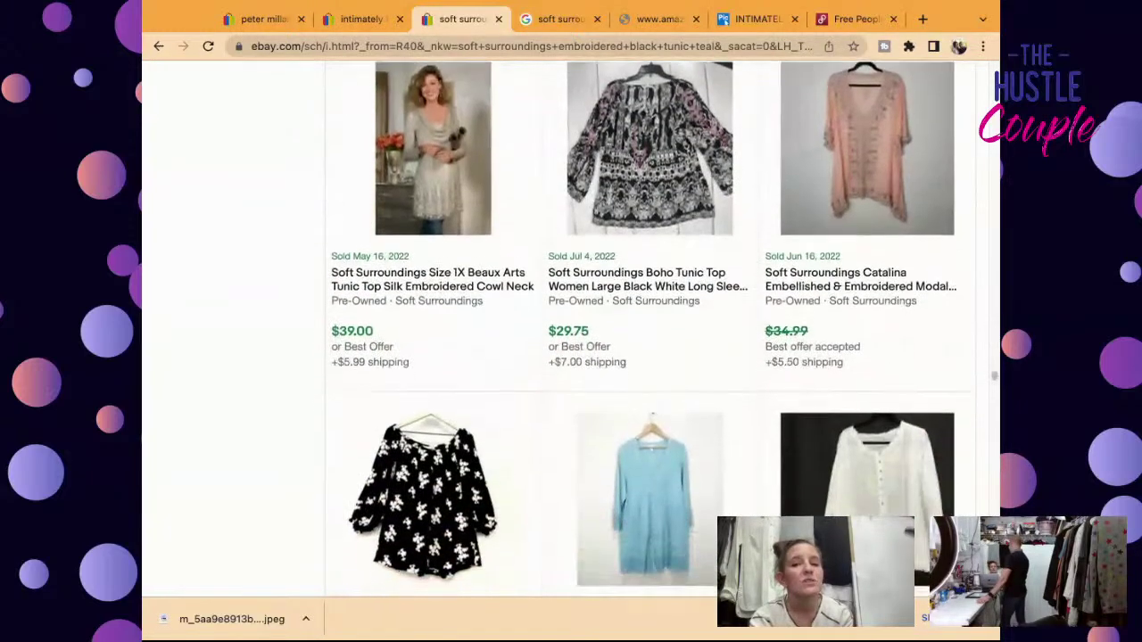
scroll(650, 357, down, 5)
scroll(649, 357, down, 3)
scroll(650, 357, up, 1)
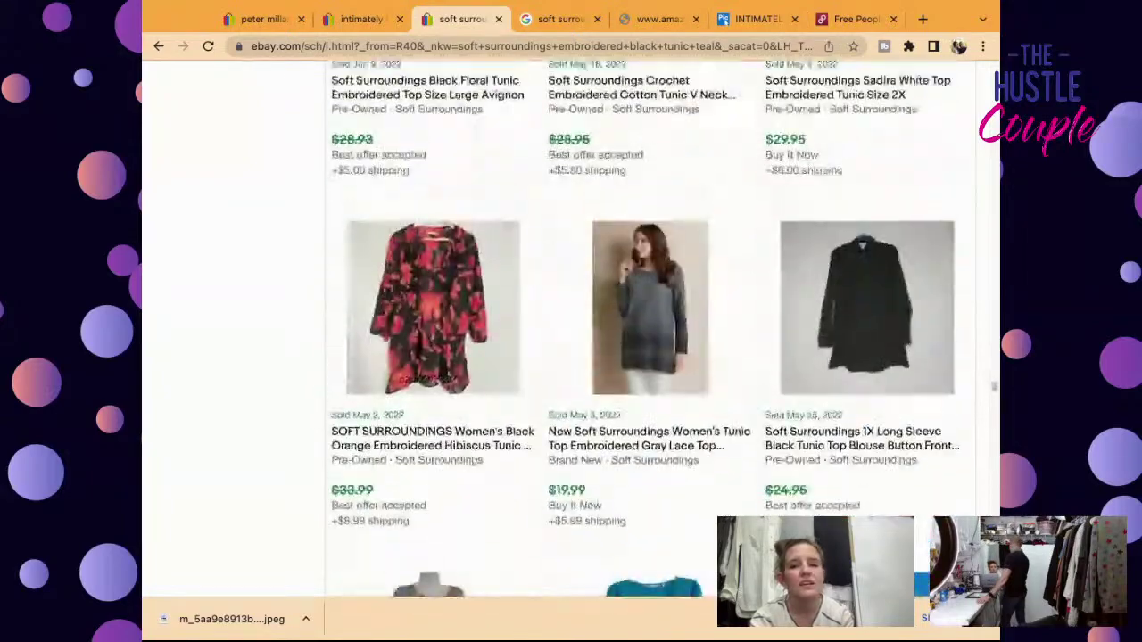
scroll(649, 357, down, 4)
scroll(649, 357, down, 10)
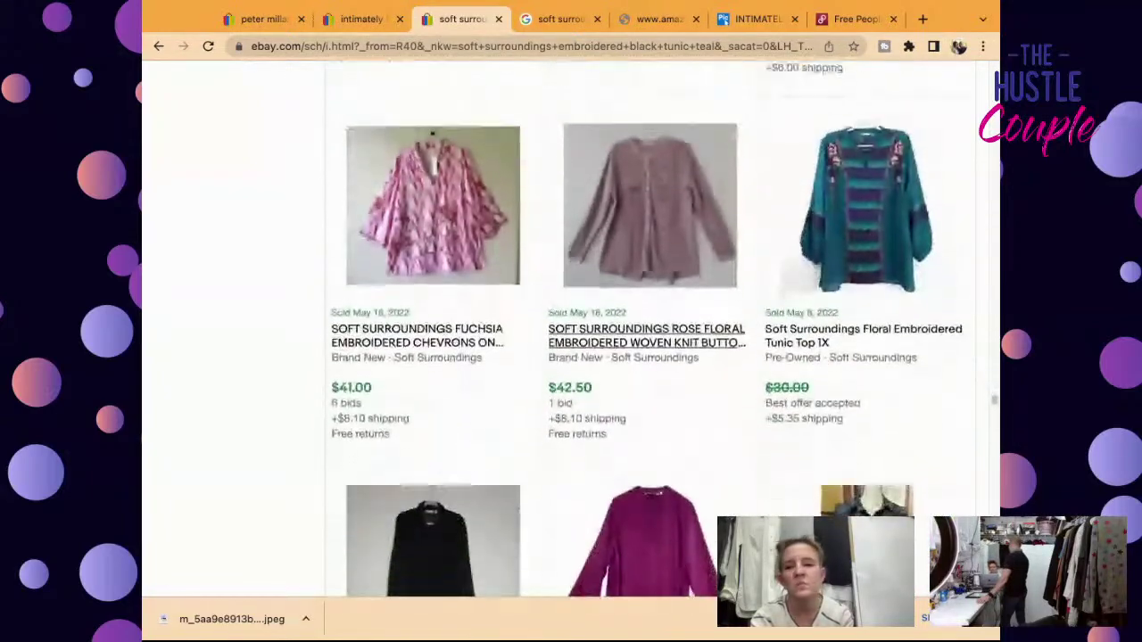
scroll(649, 357, down, 10)
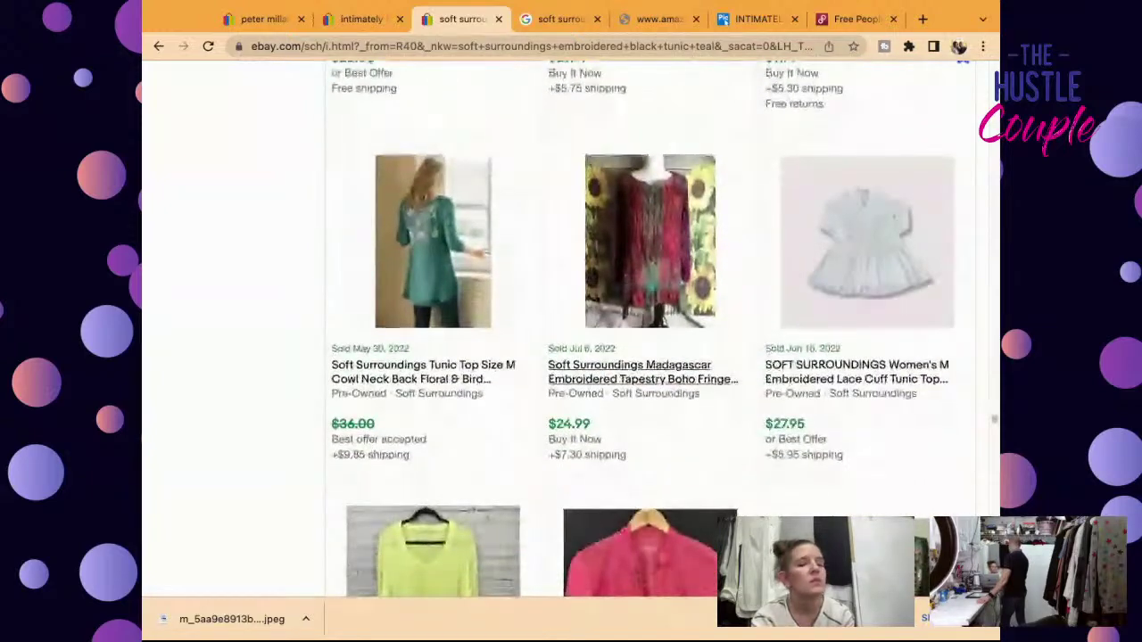
scroll(649, 357, down, 1)
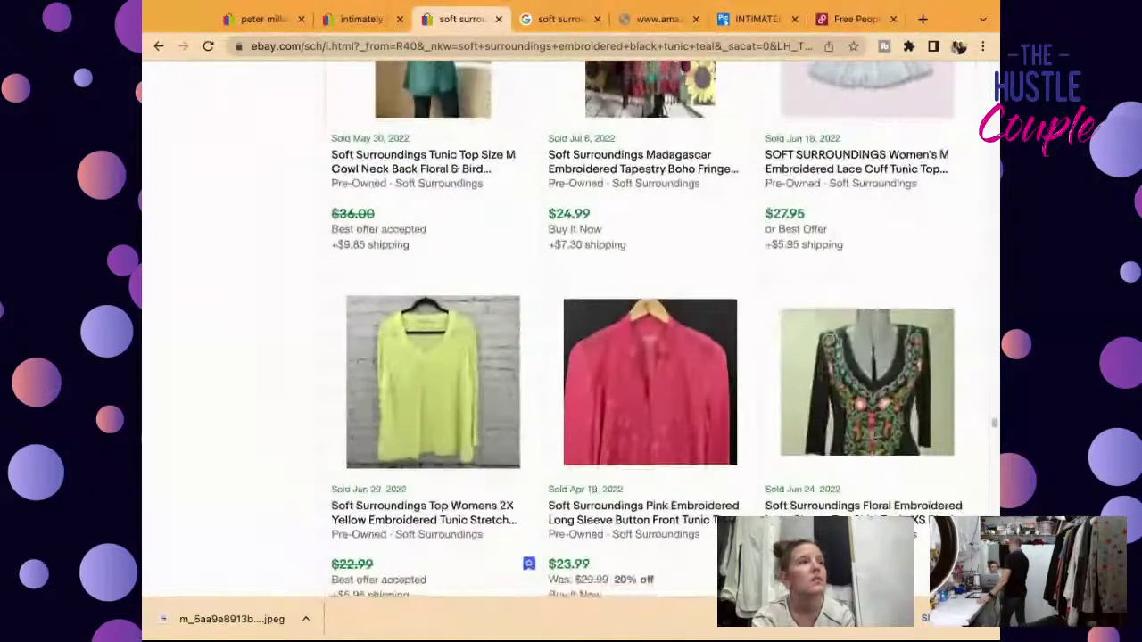
scroll(650, 357, down, 1)
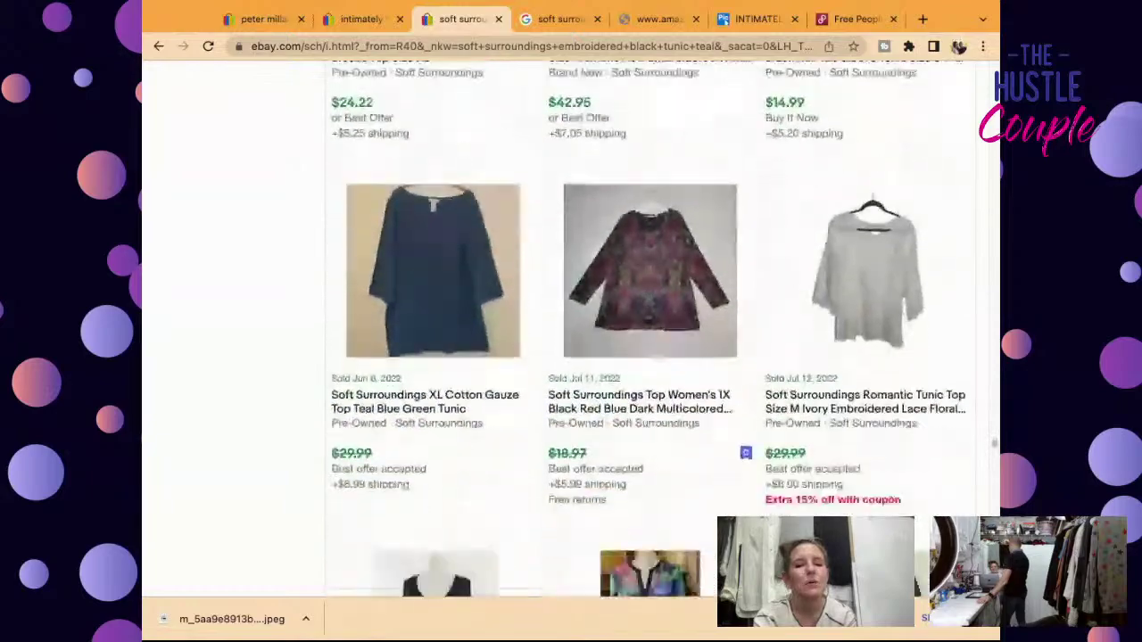
scroll(649, 357, down, 9)
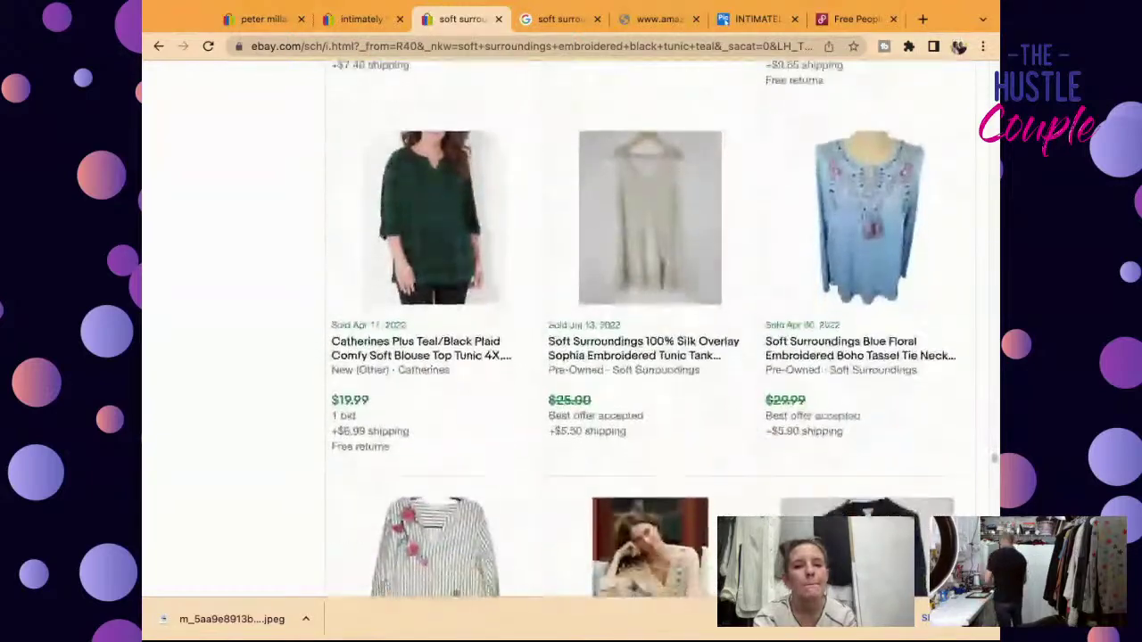
scroll(649, 357, down, 2)
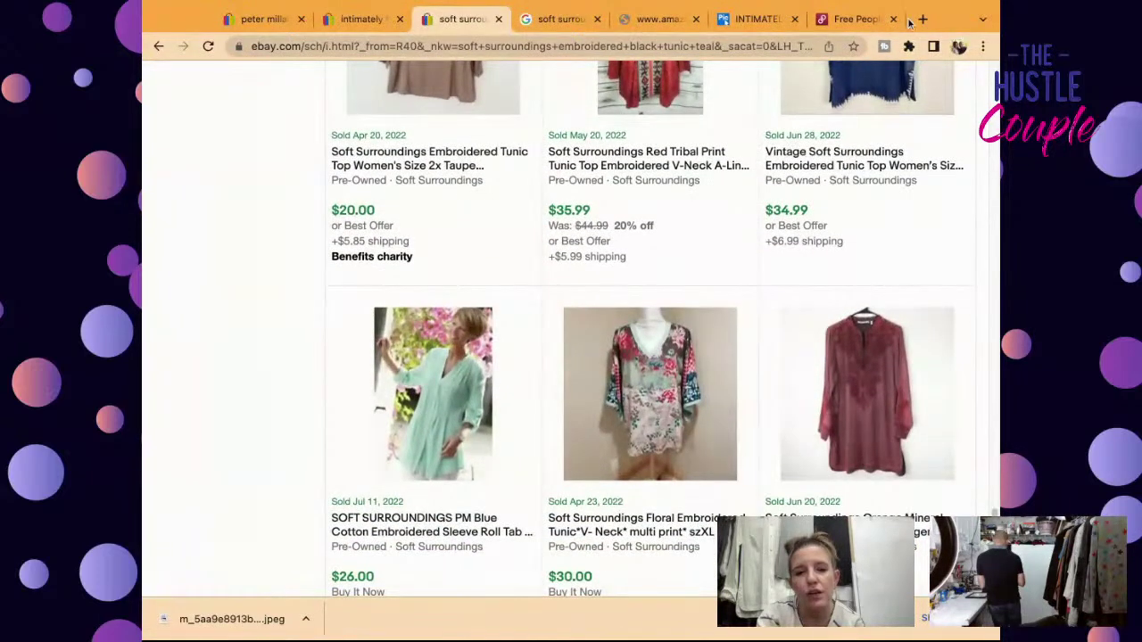
scroll(867, 318, down, 6)
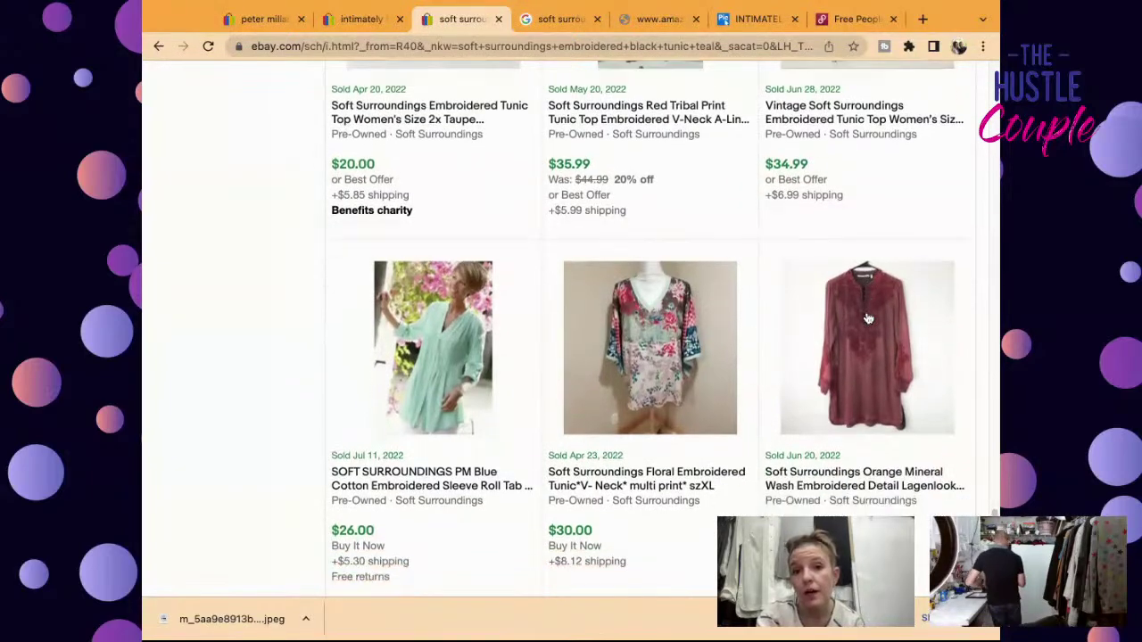
scroll(650, 339, down, 5)
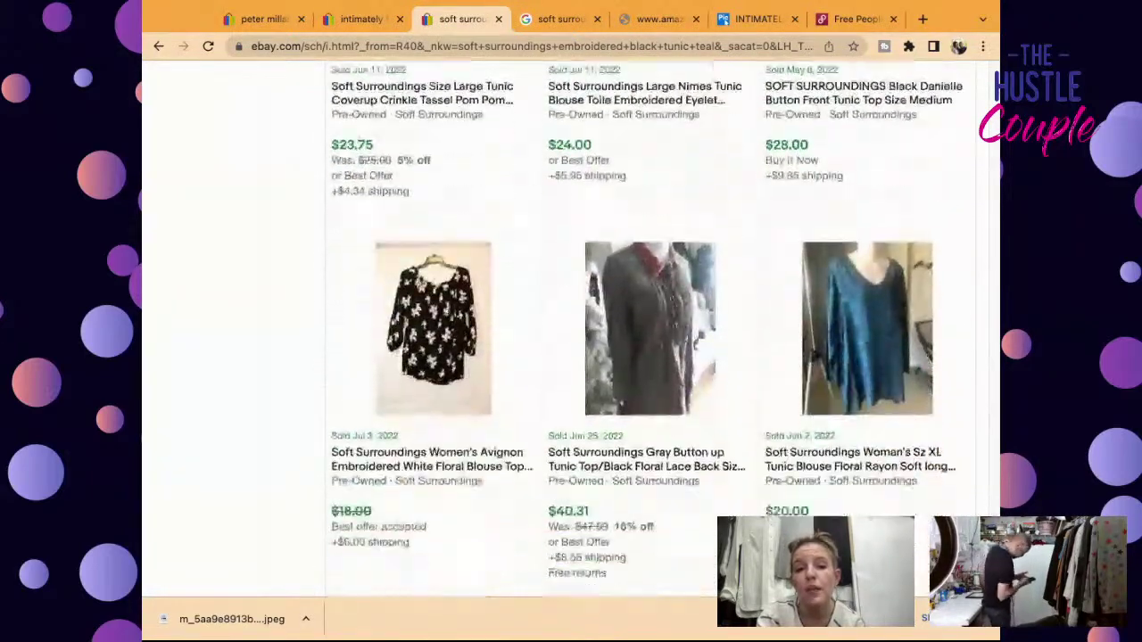
scroll(650, 339, down, 10)
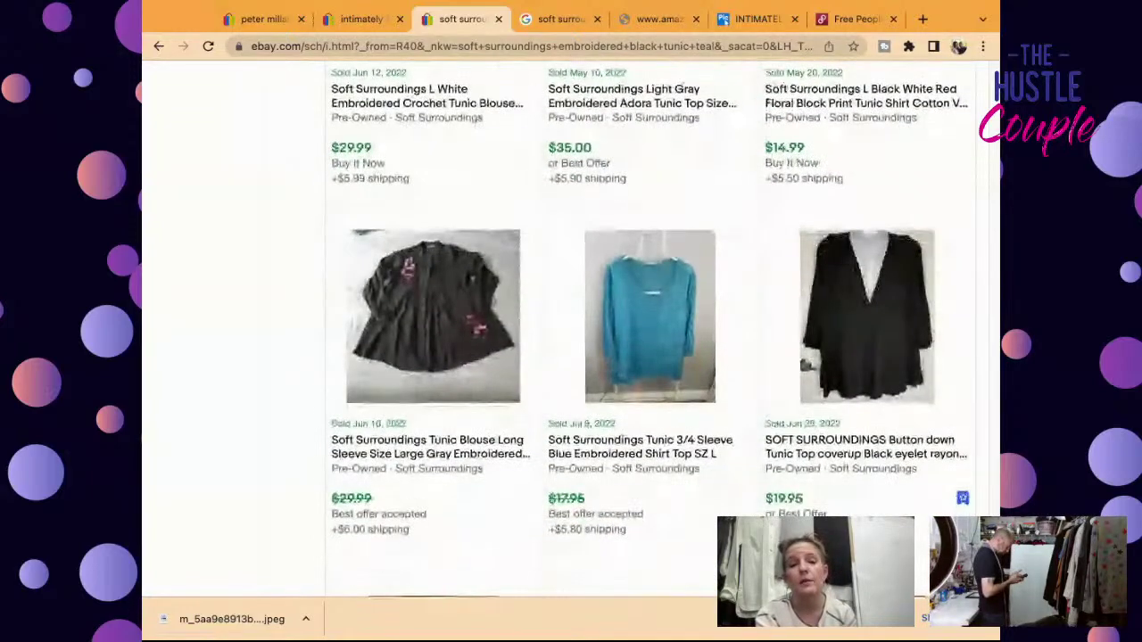
scroll(872, 302, down, 5)
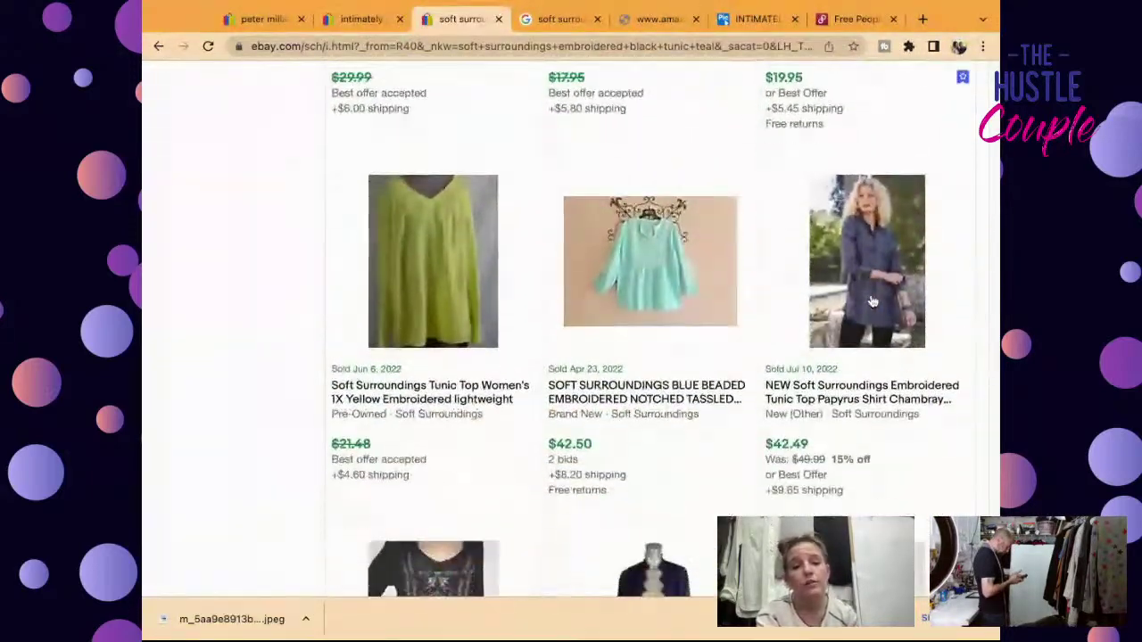
scroll(873, 302, down, 3)
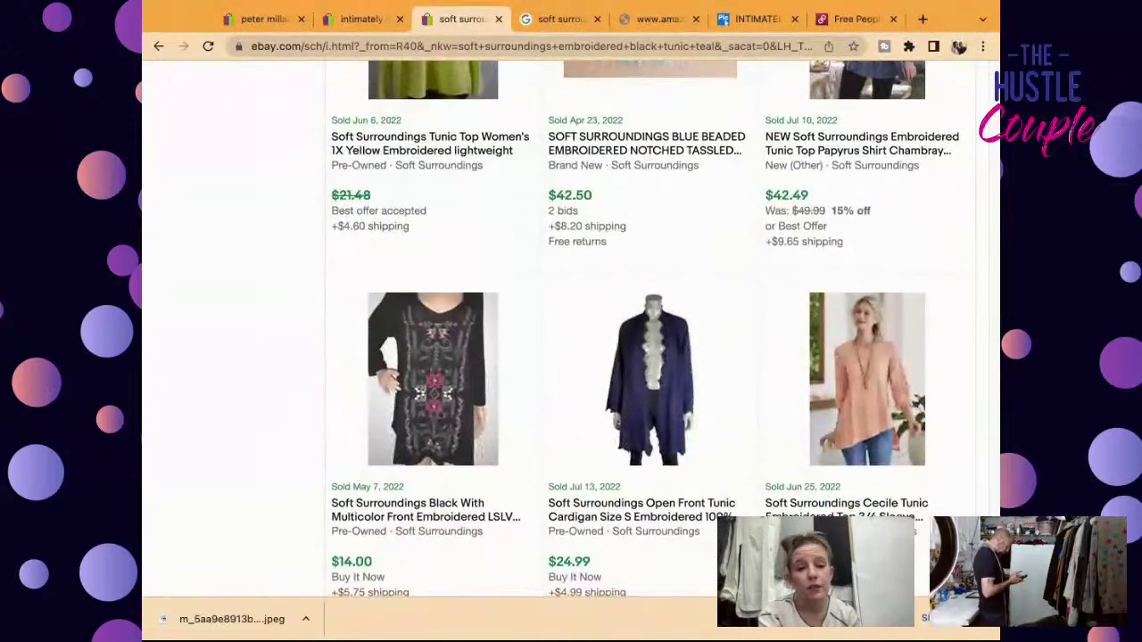
scroll(650, 339, down, 2)
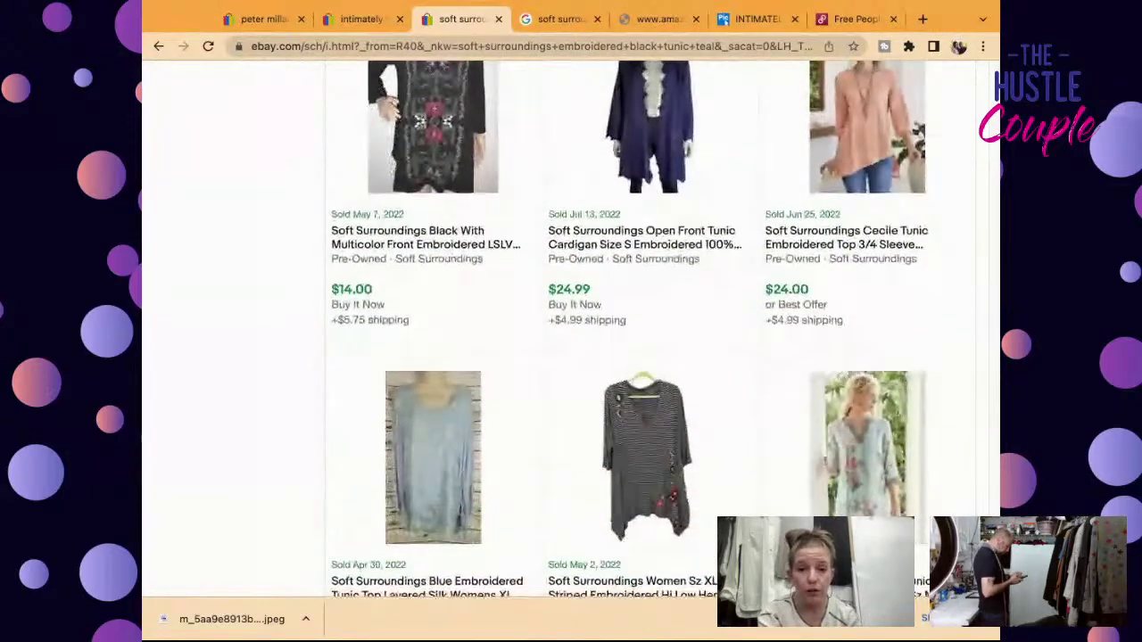
scroll(650, 339, down, 3)
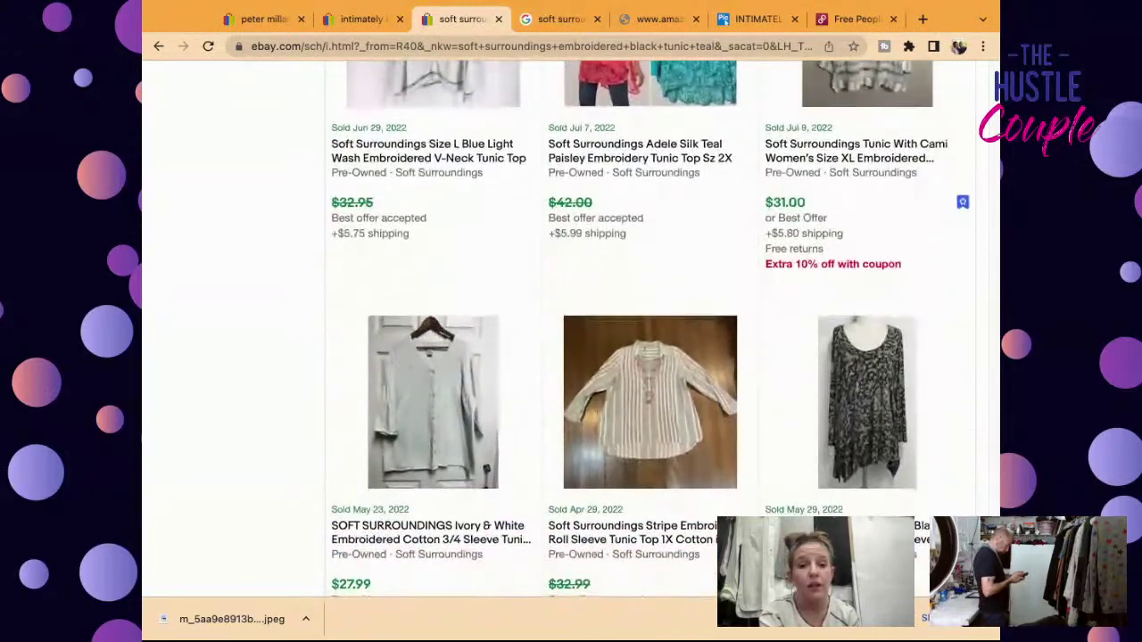
scroll(869, 273, down, 5)
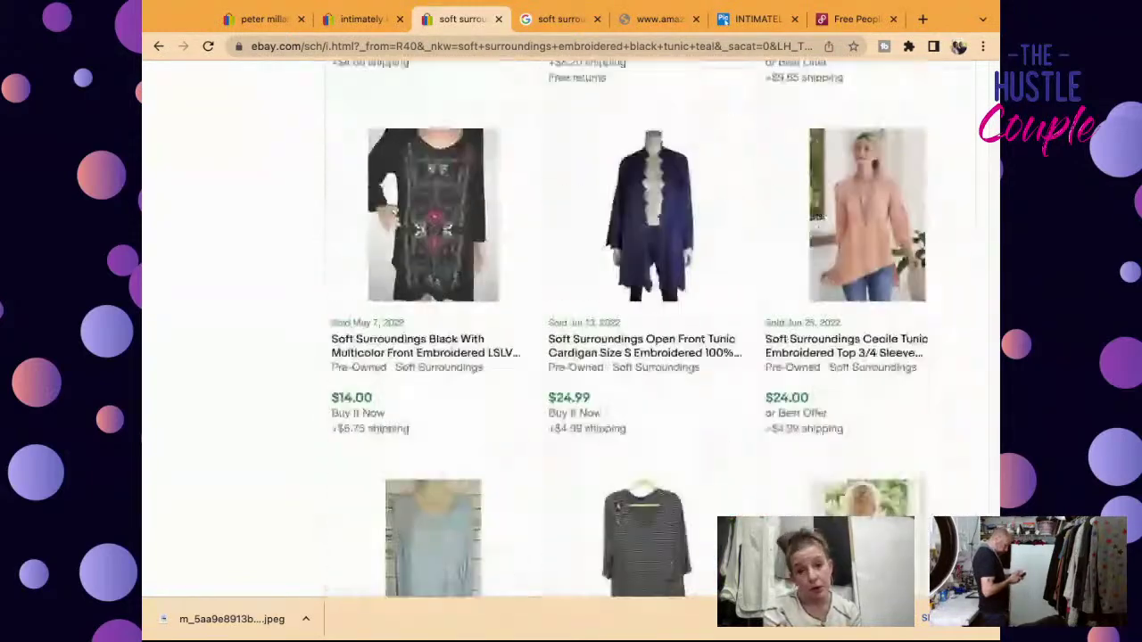
Step: Remove the Completed Items and Sold Items filters from the Soft Surroundings tunic search
scroll(830, 267, up, 1)
scroll(830, 314, up, 15)
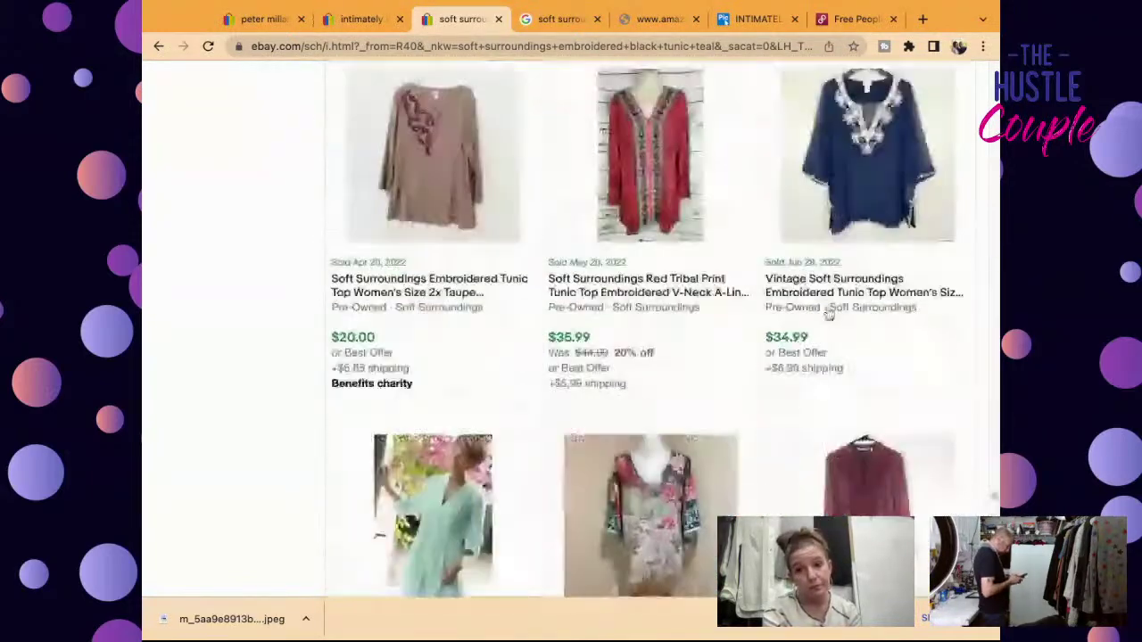
scroll(652, 330, up, 15)
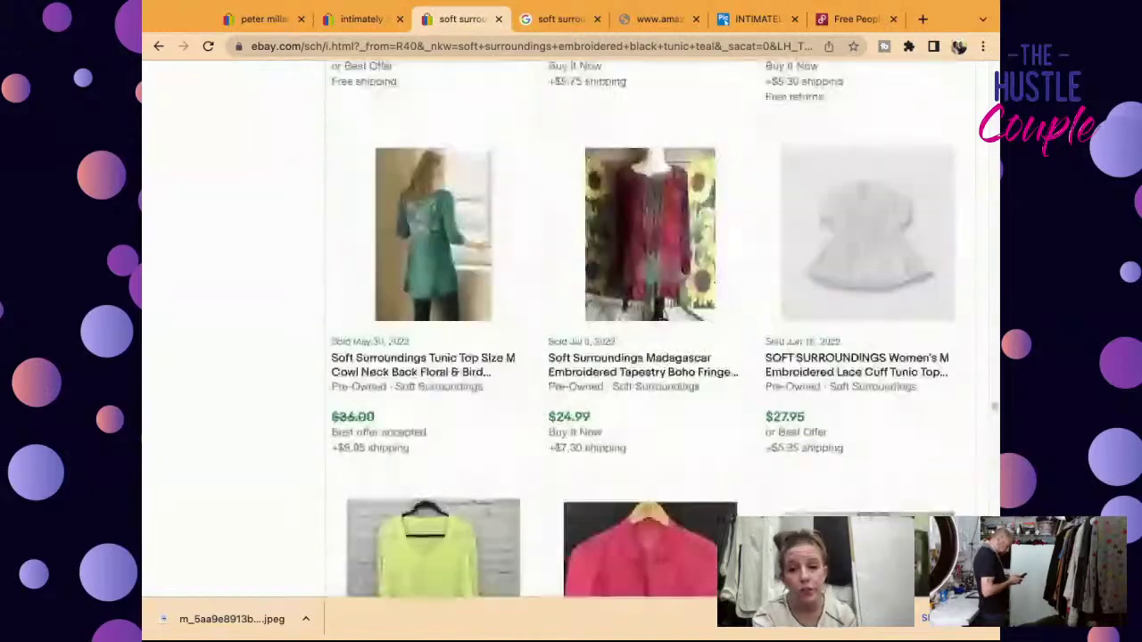
scroll(856, 361, up, 15)
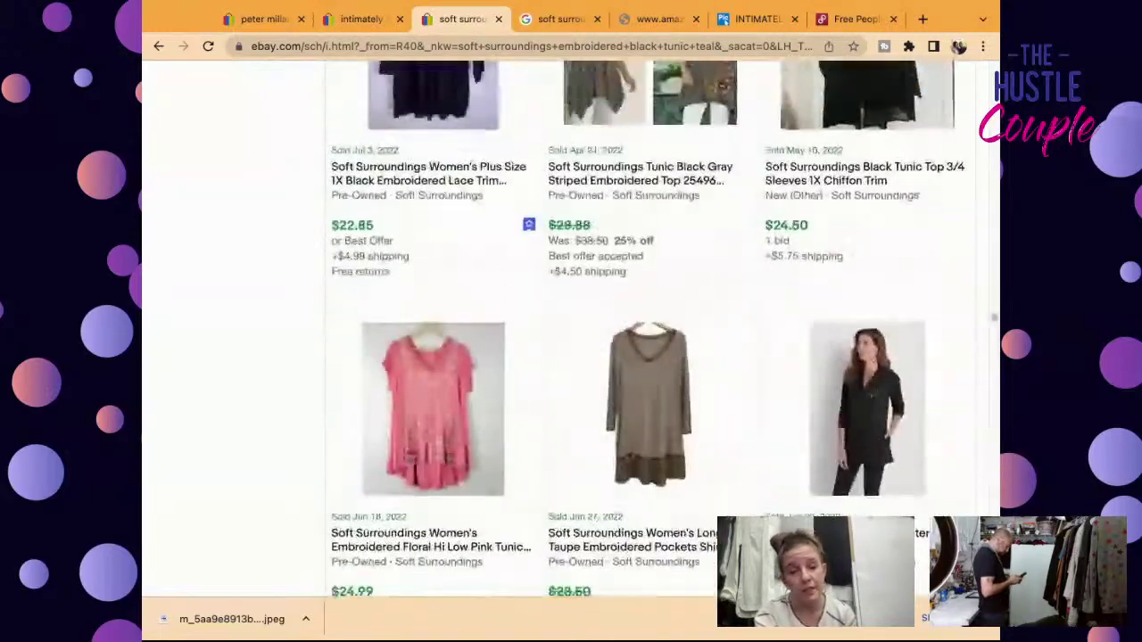
scroll(855, 359, up, 4)
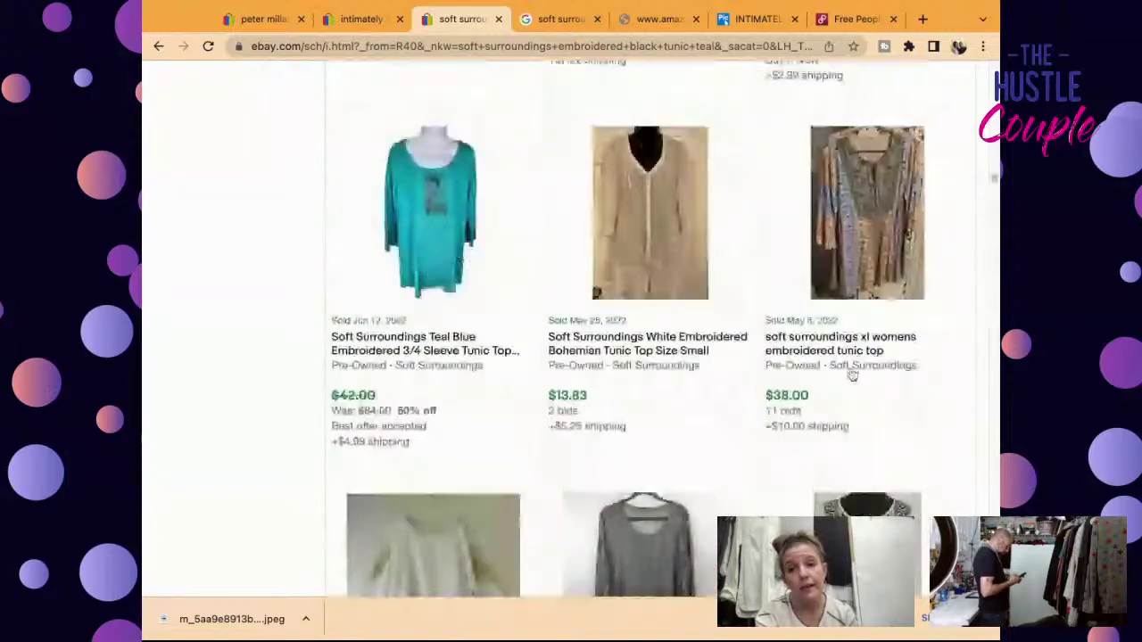
scroll(852, 375, up, 2)
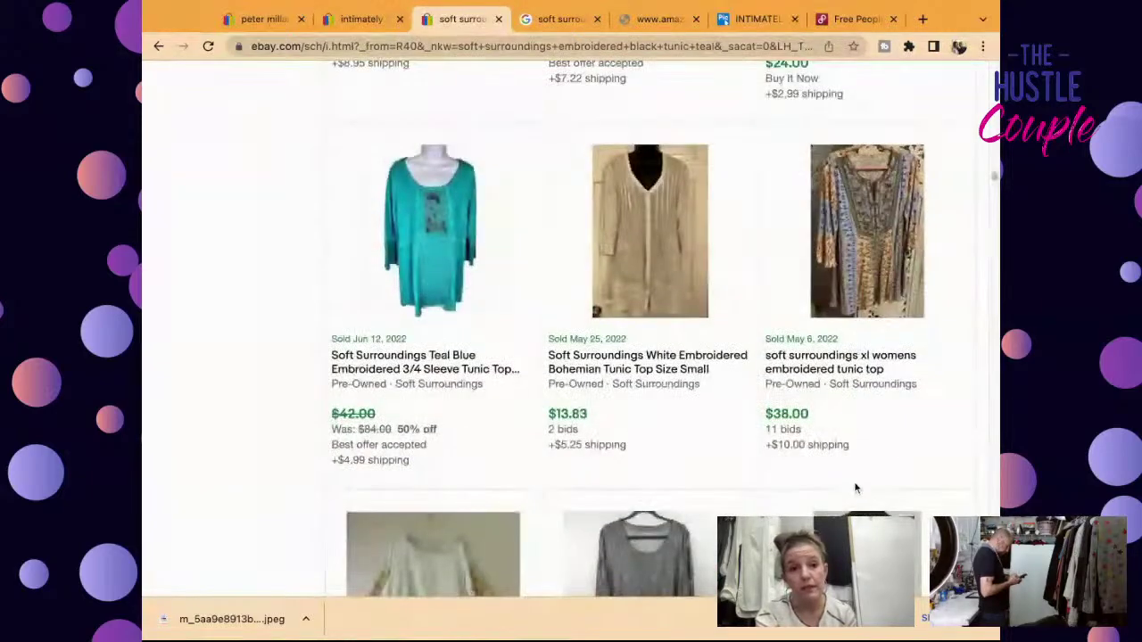
scroll(768, 288, up, 3)
scroll(768, 287, up, 15)
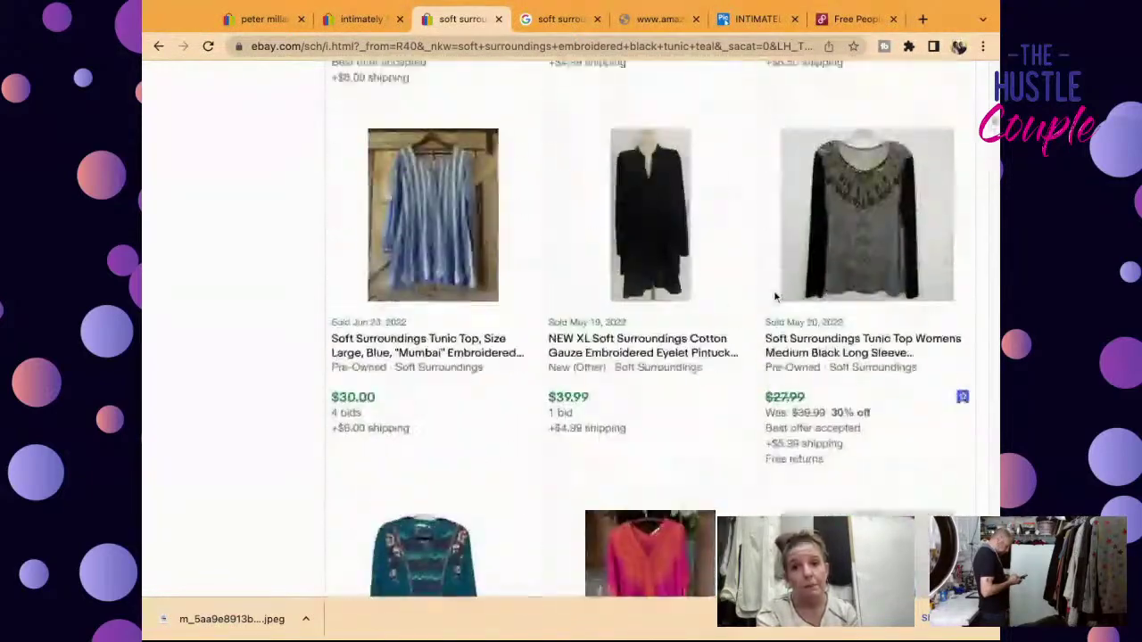
scroll(811, 363, down, 5)
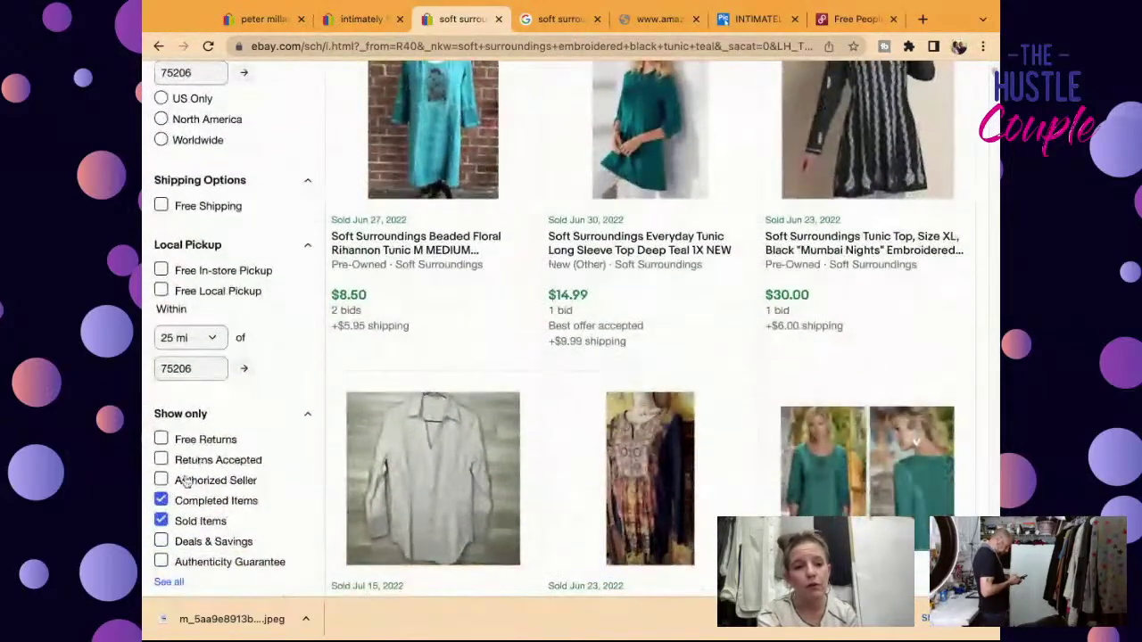
click(161, 501)
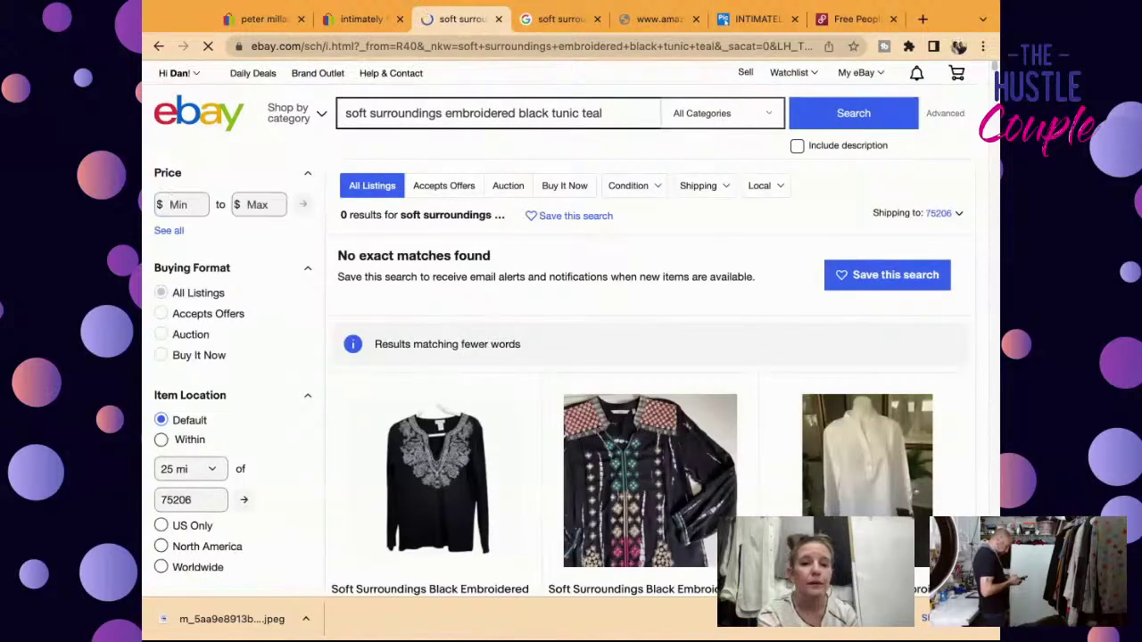
Step: Open the active Soft Surroundings Black Embroidered V-Neck Long Sleeve Blouse listing and start a sell-similar draft from it
scroll(439, 466, down, 3)
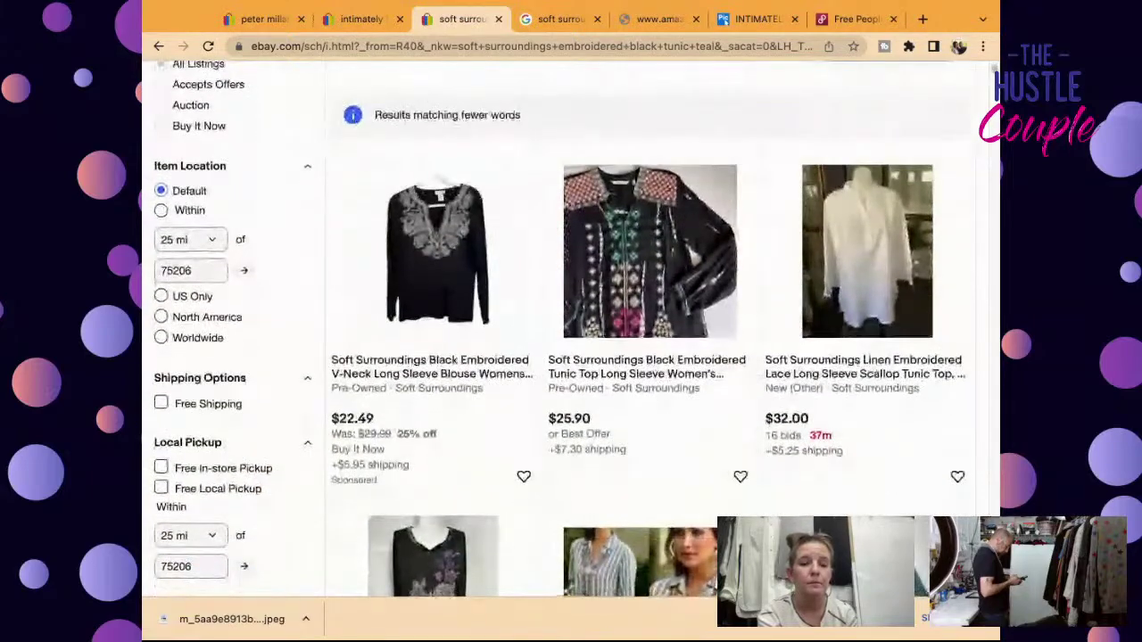
scroll(567, 330, down, 9)
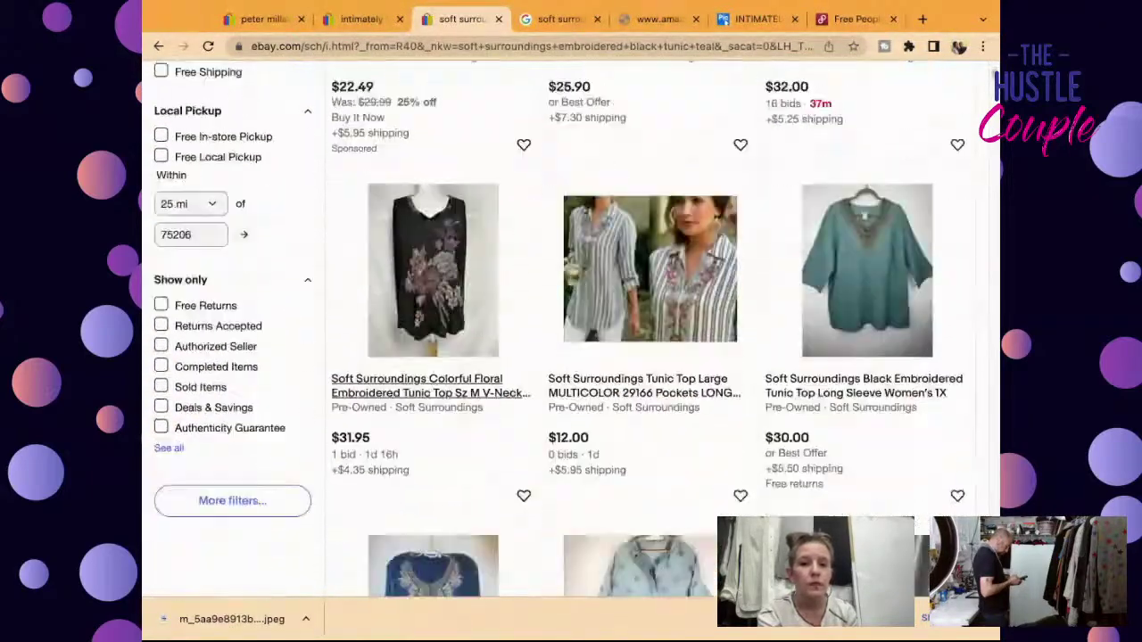
scroll(571, 330, down, 3)
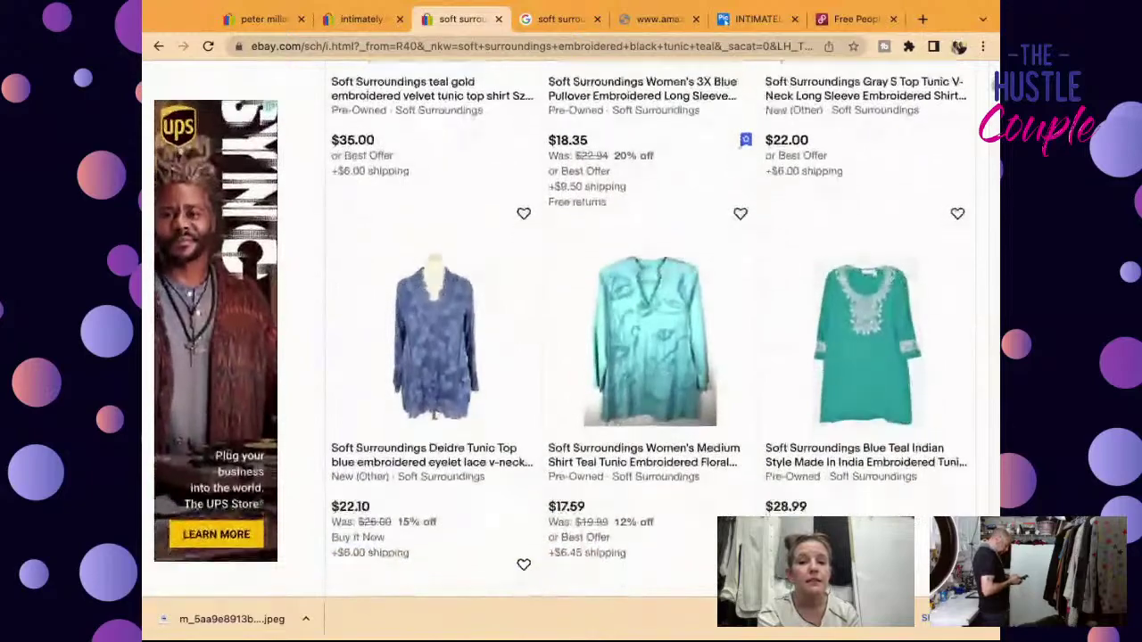
scroll(571, 331, up, 9)
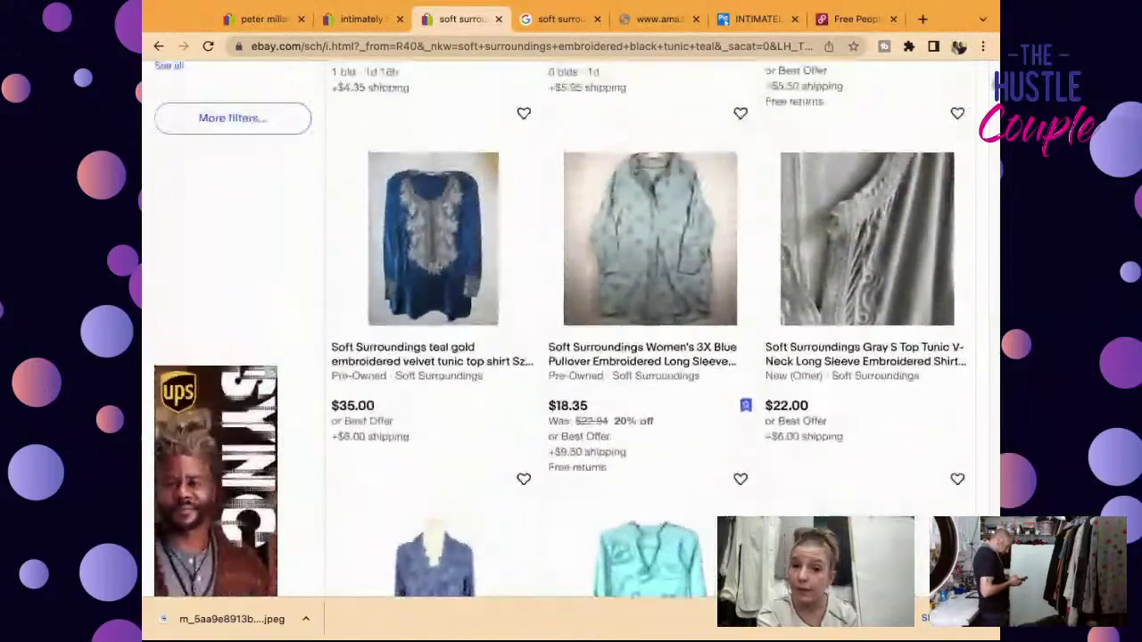
scroll(571, 330, up, 5)
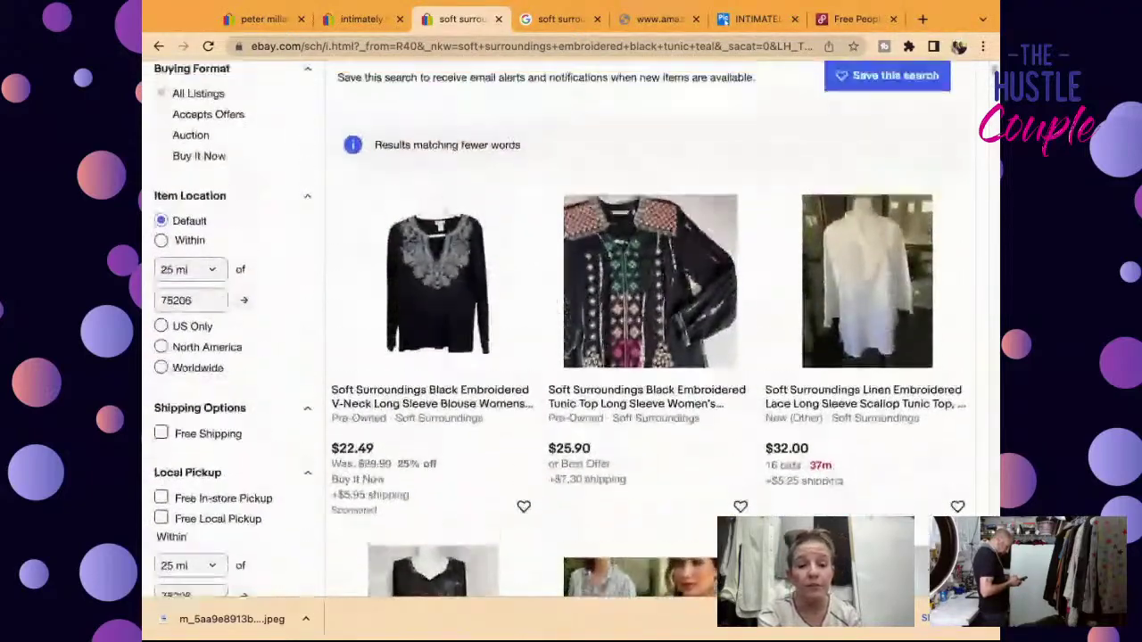
click(431, 427)
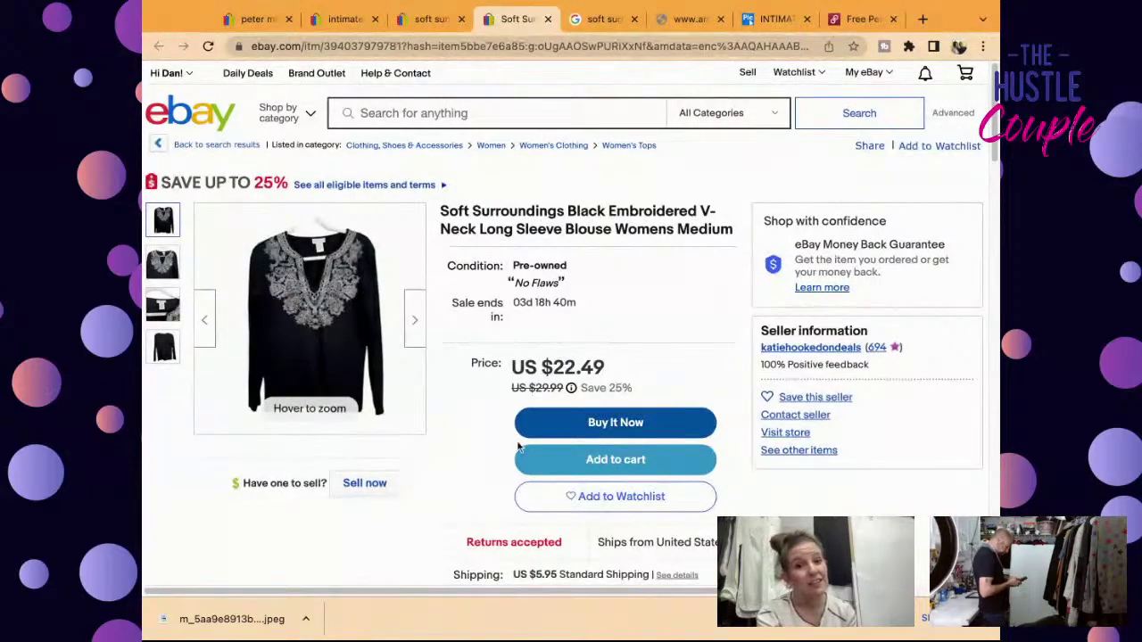
click(367, 482)
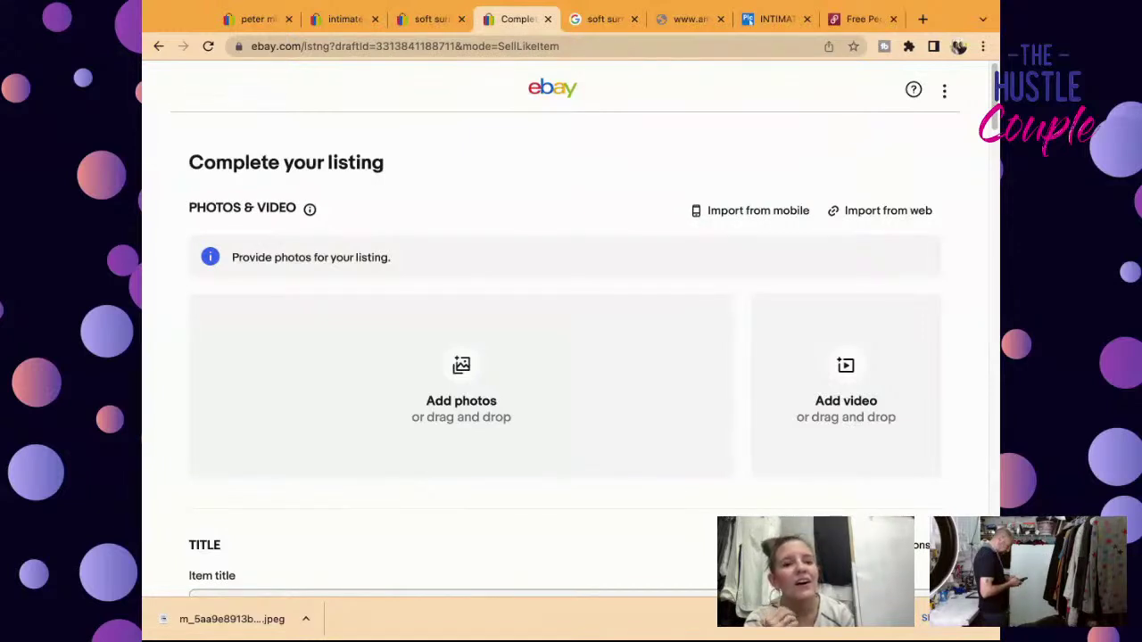
Step: Remove the word "Medium" from the end of the draft's item title
scroll(565, 349, down, 3)
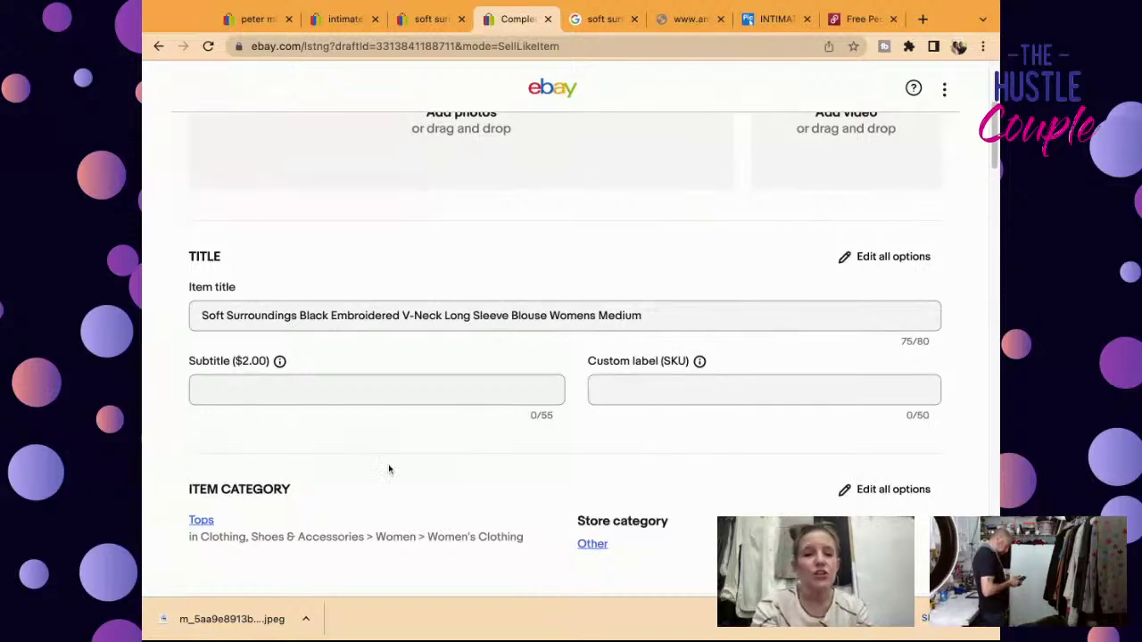
click(663, 319)
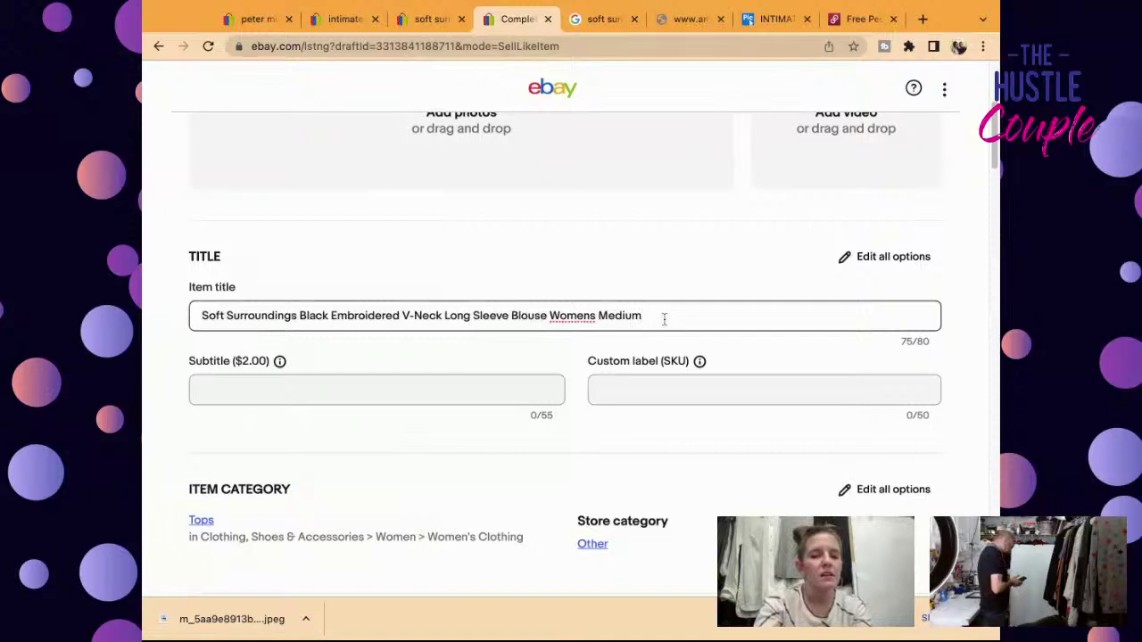
key(BackSpace)
key(BackSpace)
key(BackSpace)
key(BackSpace)
key(BackSpace)
key(BackSpace)
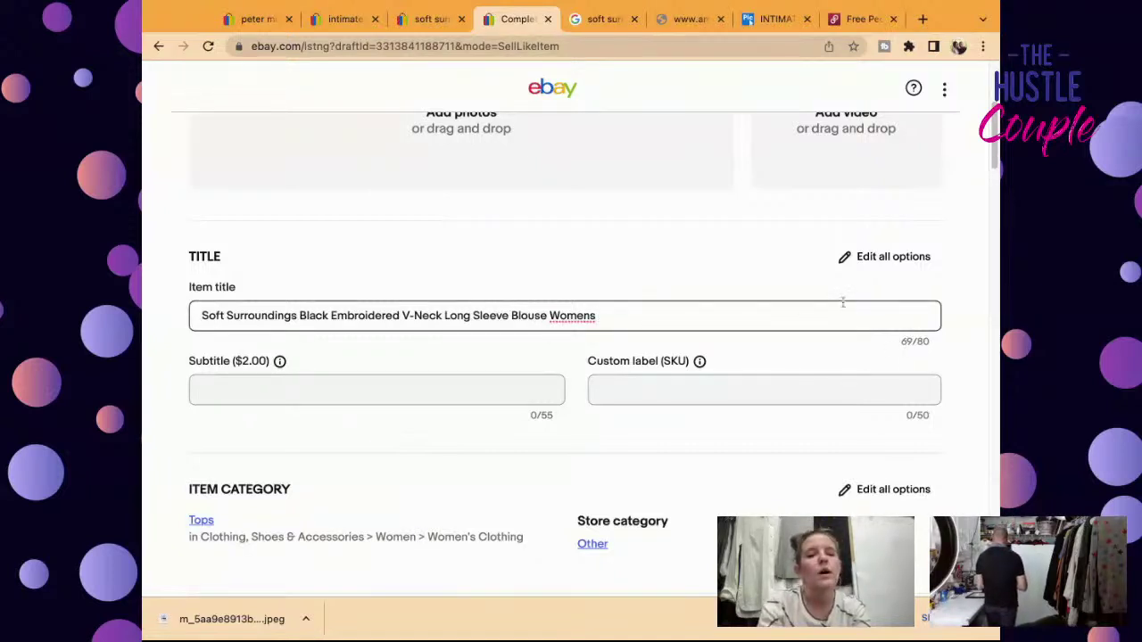
Step: Reopen the source V-neck blouse listing from the search results and review its description and item specifics
click(427, 19)
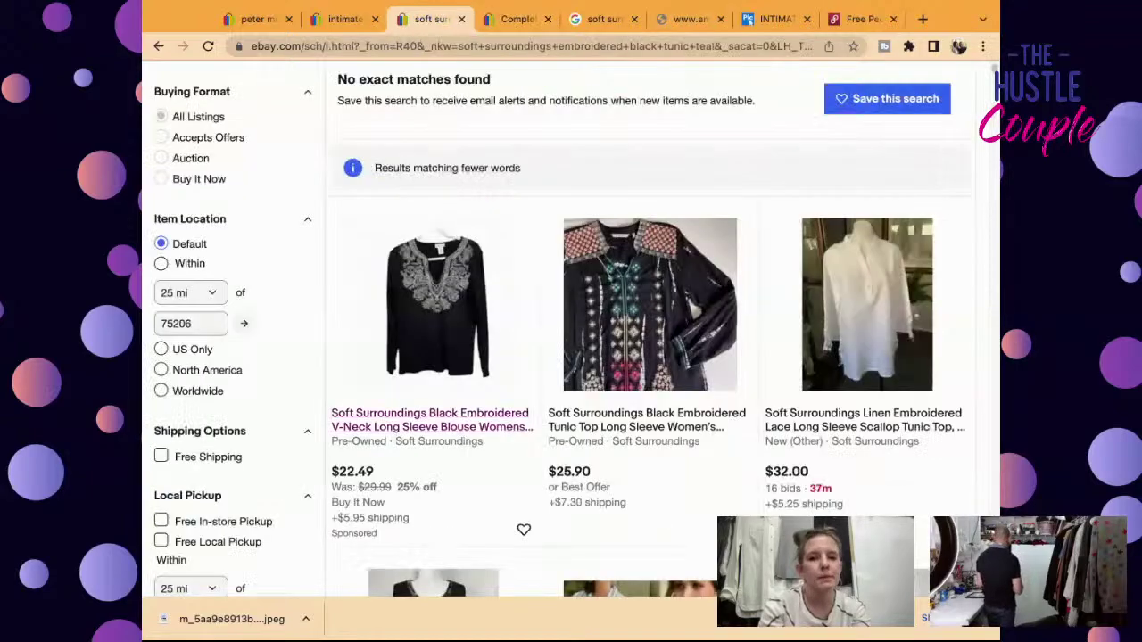
click(443, 326)
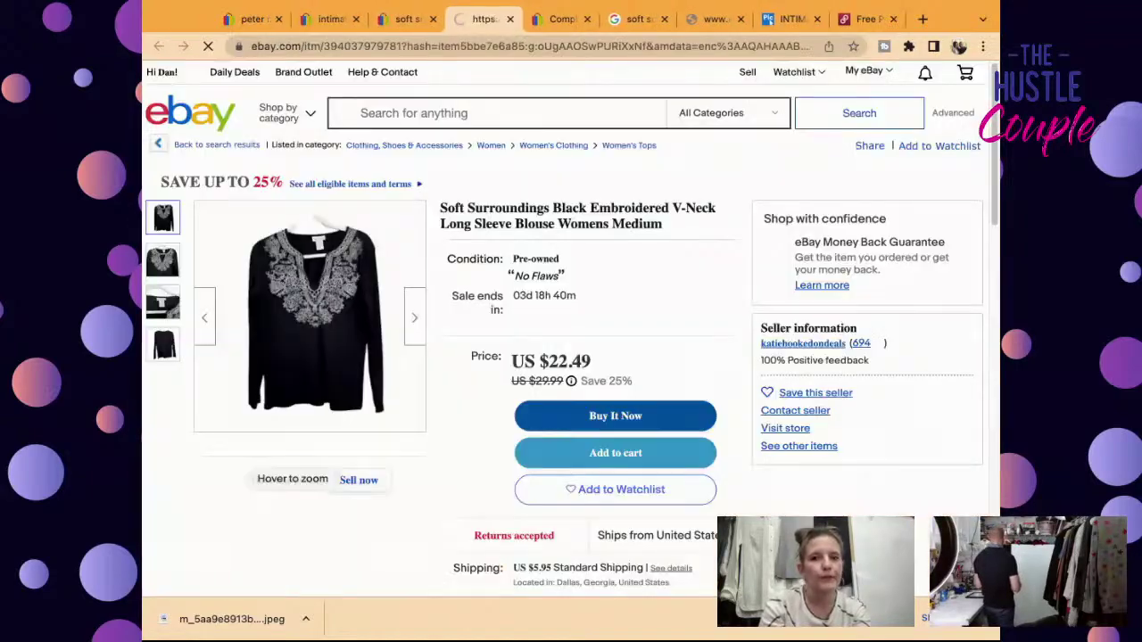
scroll(997, 207, down, 20)
scroll(571, 288, down, 2)
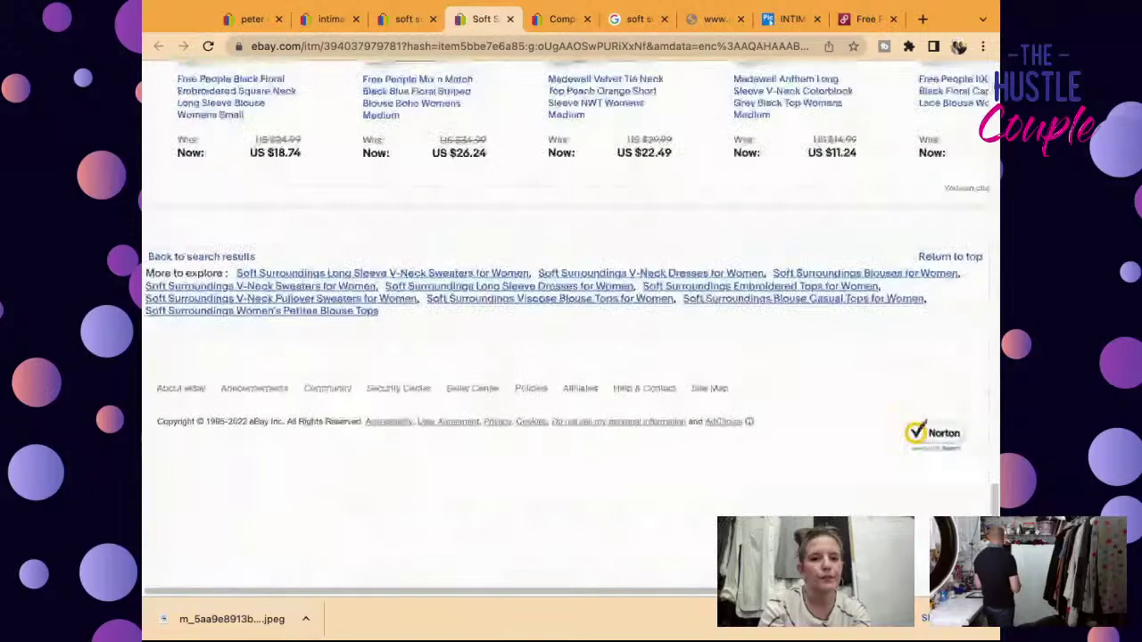
scroll(571, 288, up, 15)
scroll(571, 289, down, 5)
scroll(571, 321, up, 1)
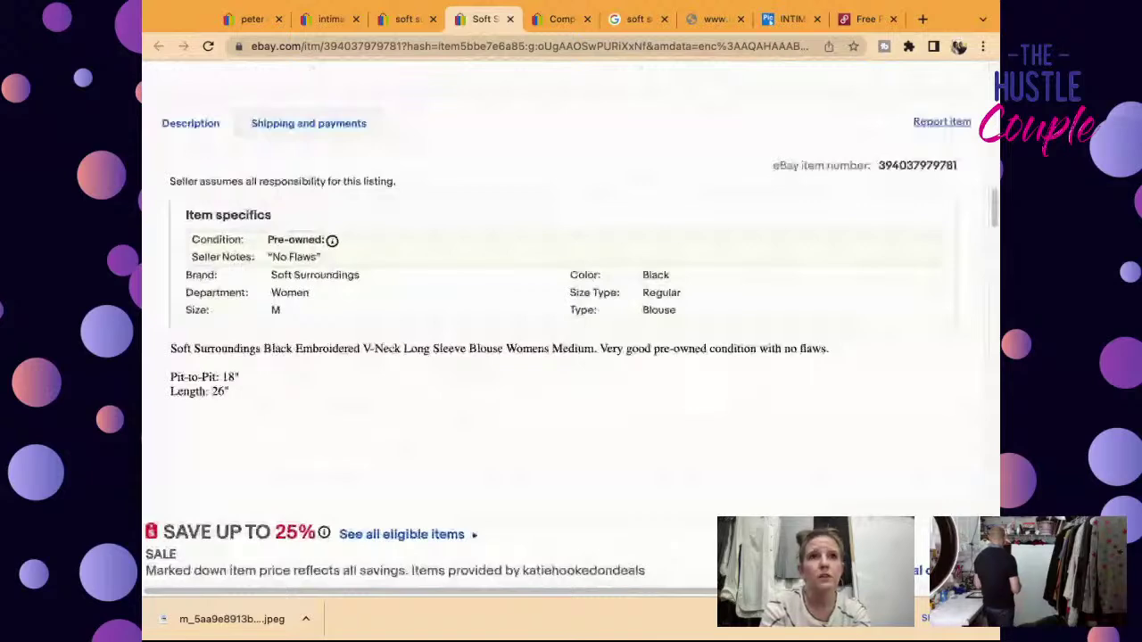
scroll(571, 339, up, 10)
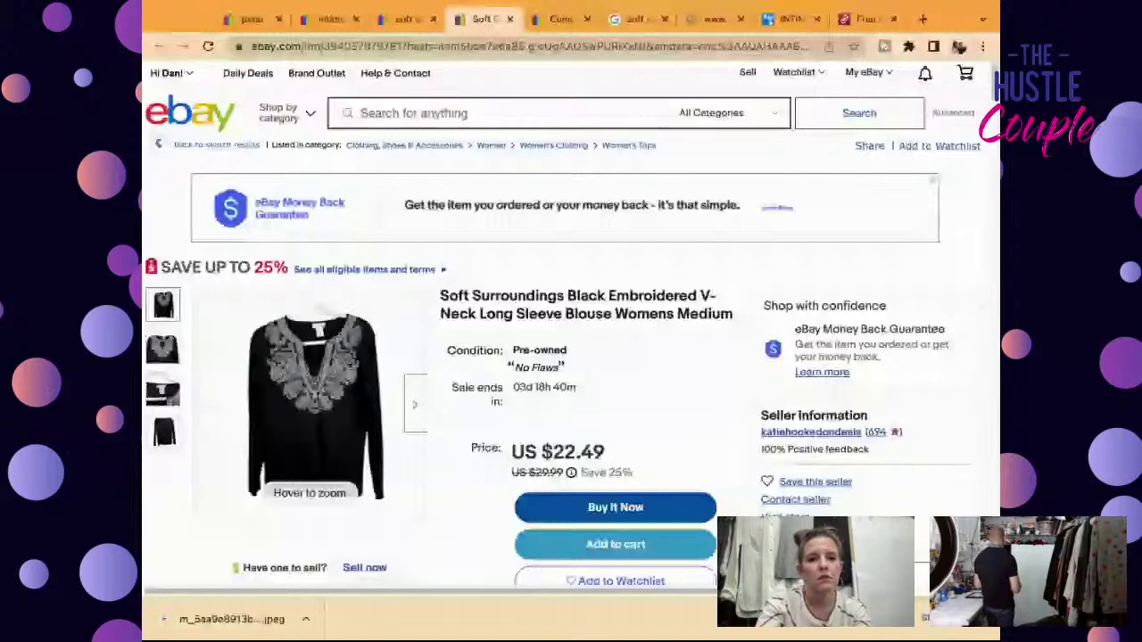
Step: Add "Size 2X" to the draft's title and move "Womens Size 2X" directly after "Soft Surroundings"
key(ctrl+Tab)
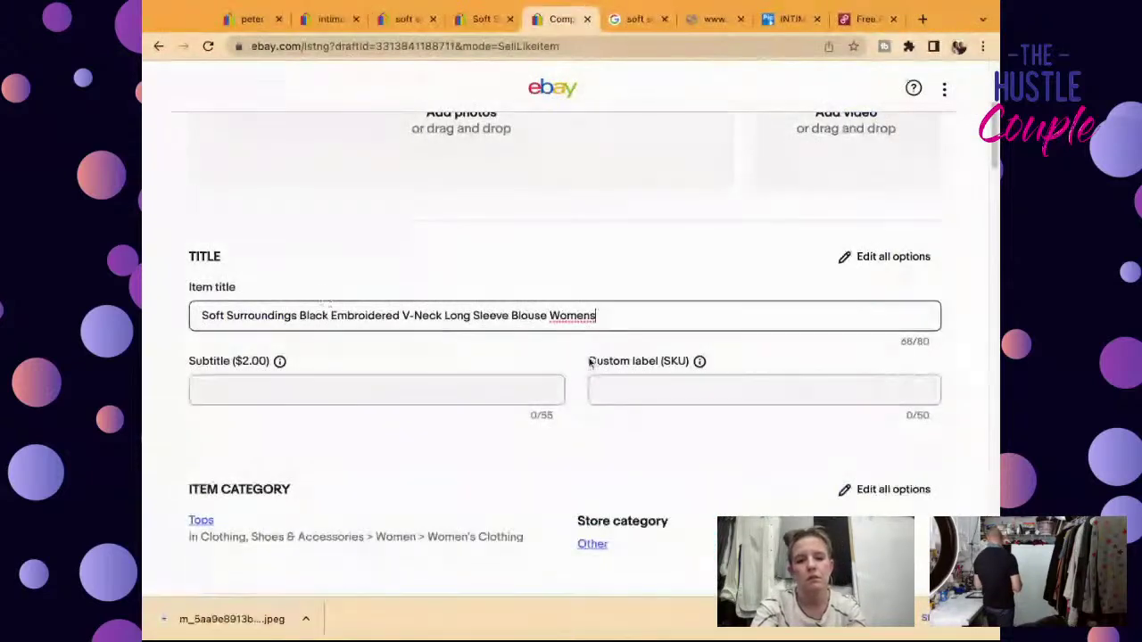
click(604, 317)
text(Size 2X)
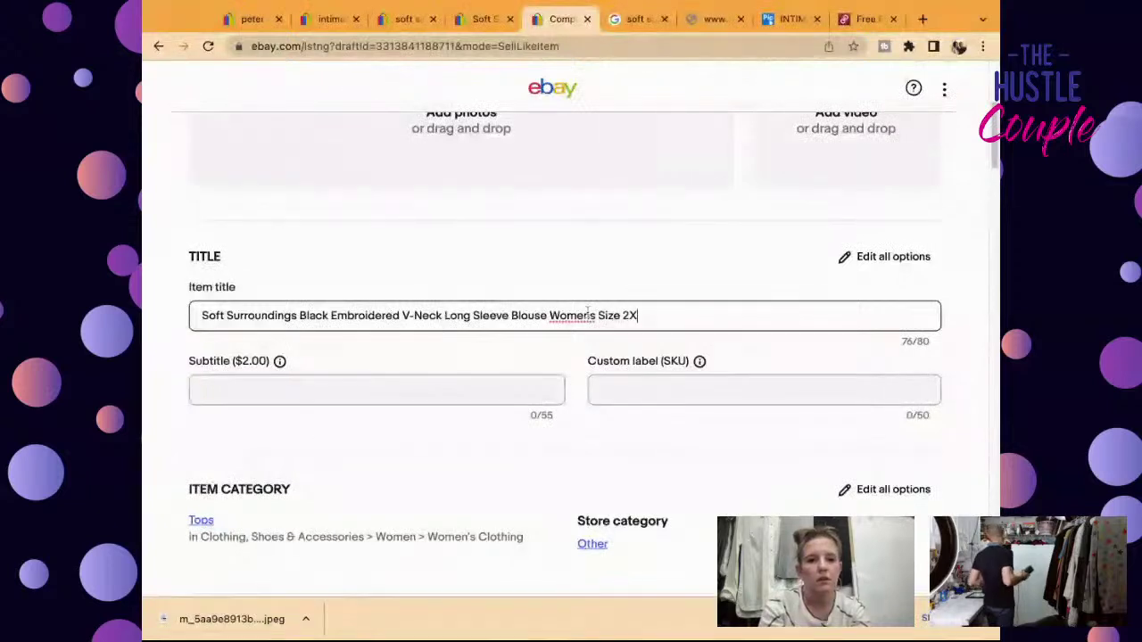
drag(546, 315, 639, 315)
key(ctrl+c)
key(BackSpace)
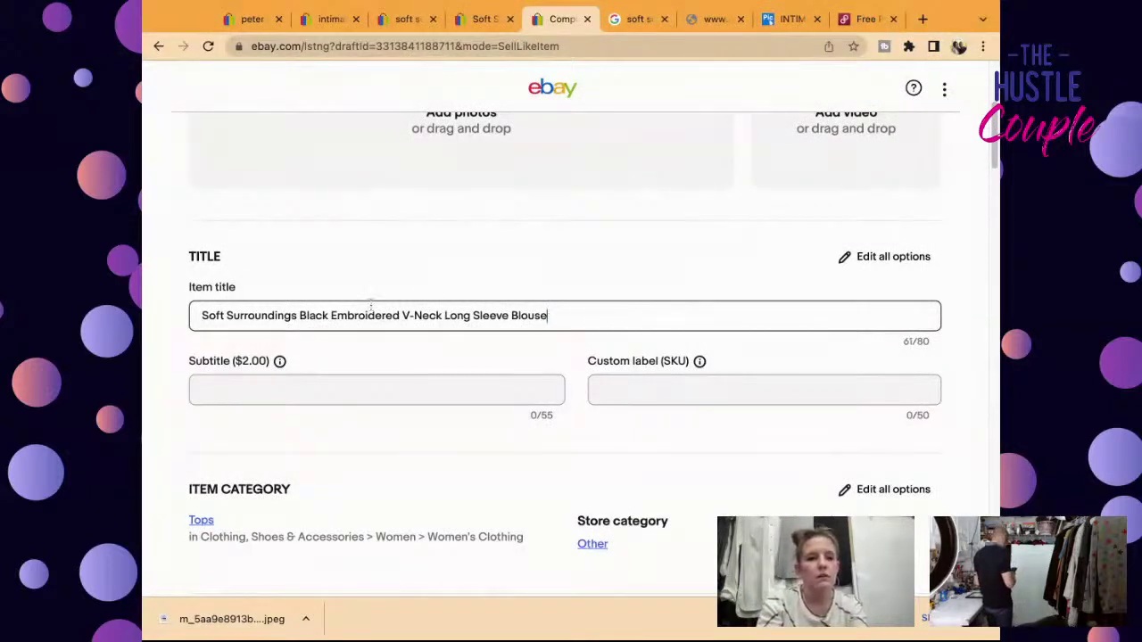
click(298, 308)
key(ctrl+v)
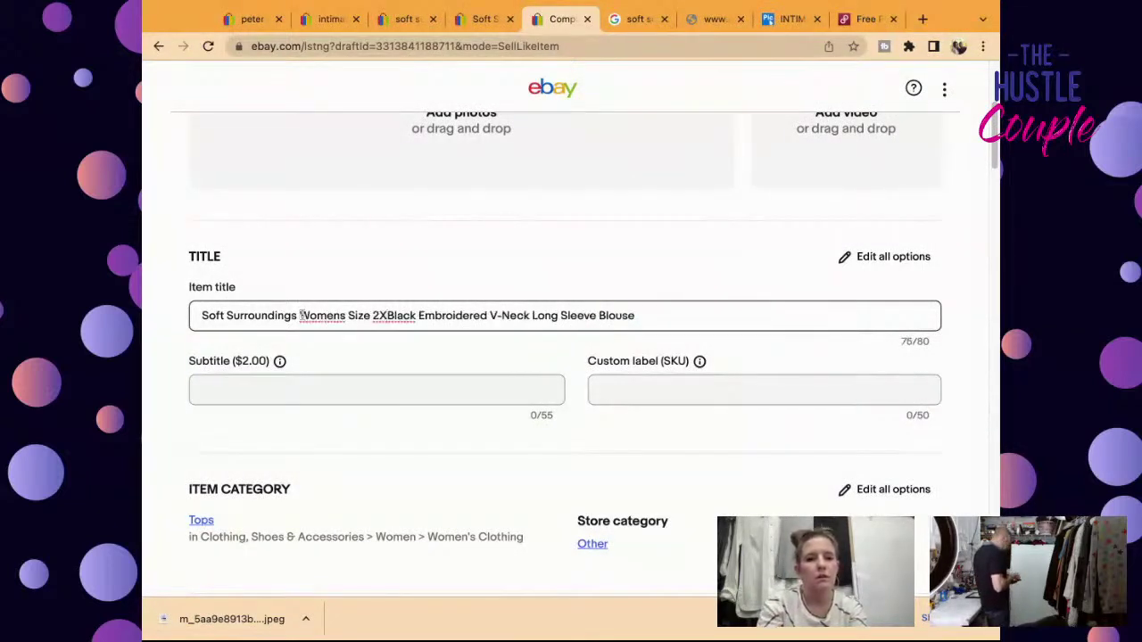
Step: Append "Boho" to the item title and shorten "Size" to "Sz" to fit the character limit
click(707, 325)
text(Boh)
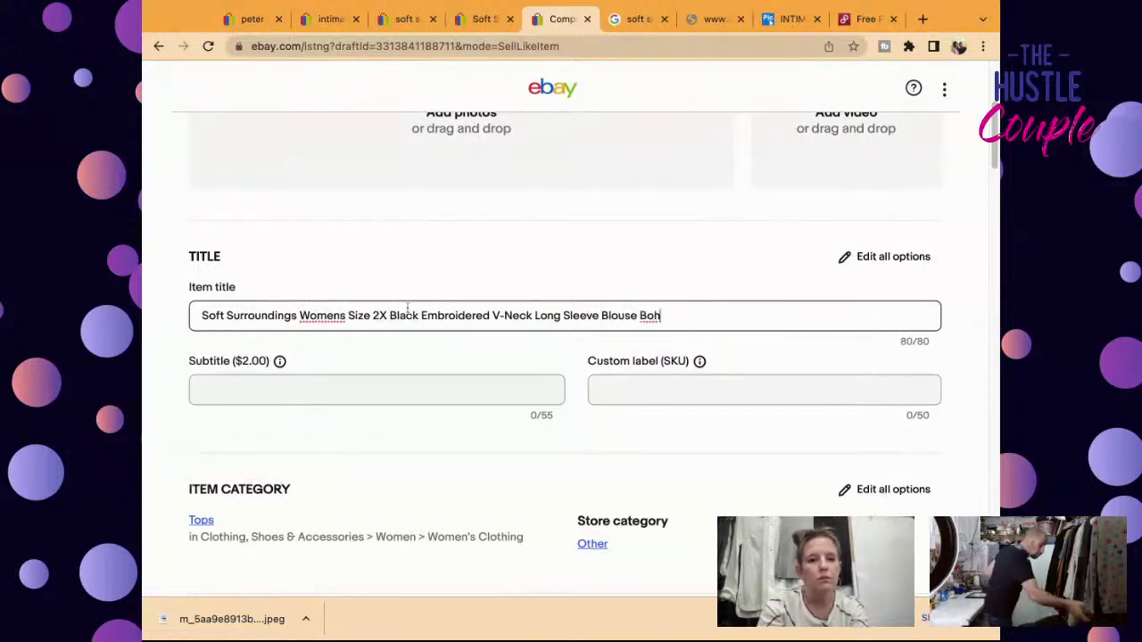
click(370, 315)
key(BackSpace)
key(BackSpace)
key(BackSpace)
text(z)
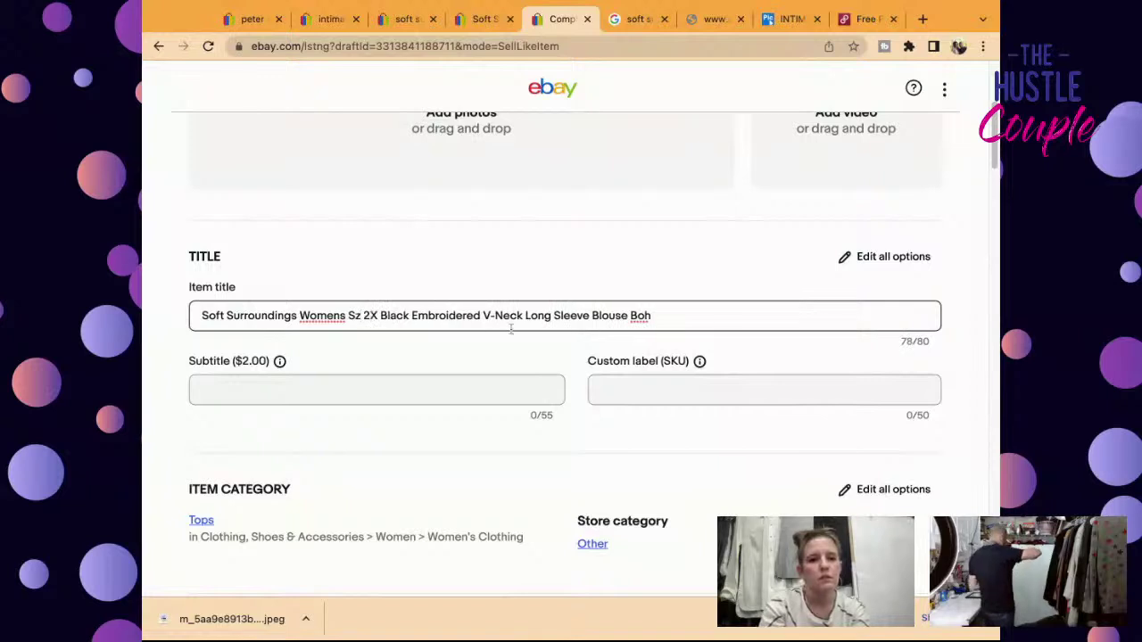
click(682, 321)
text(o)
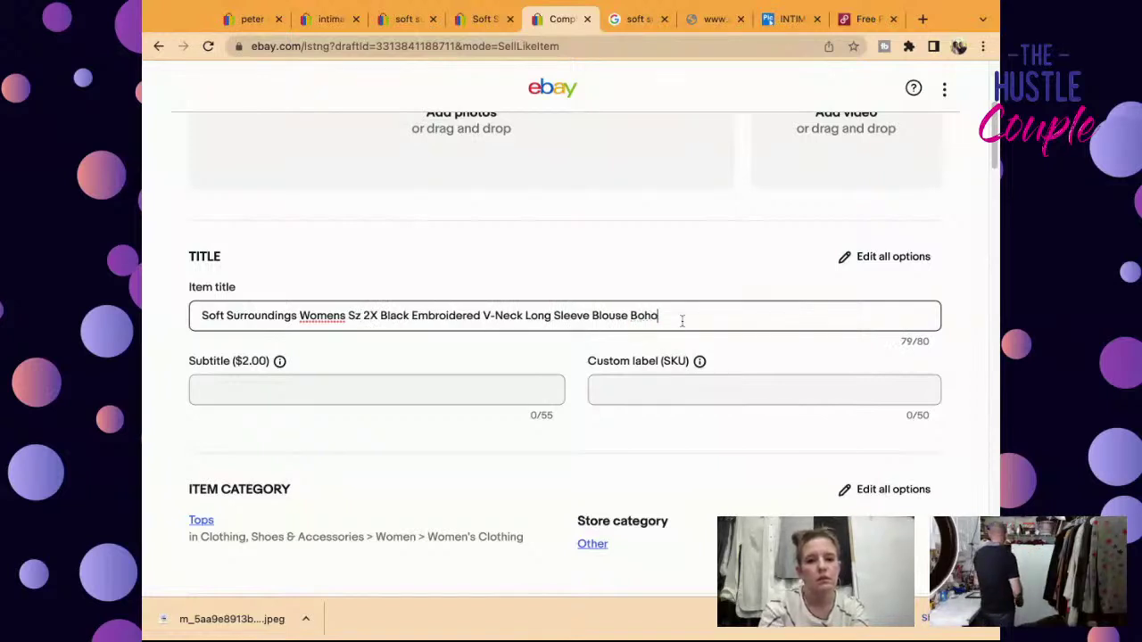
Step: Set the custom label (SKU) to 5598 and select the whole item title text
click(698, 406)
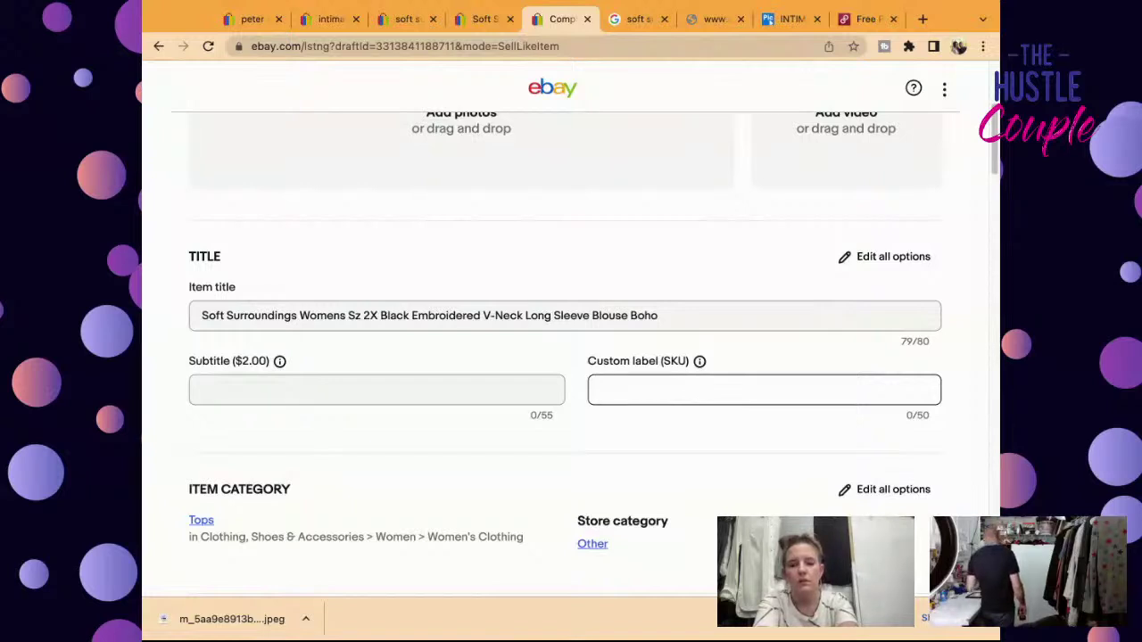
text(5598)
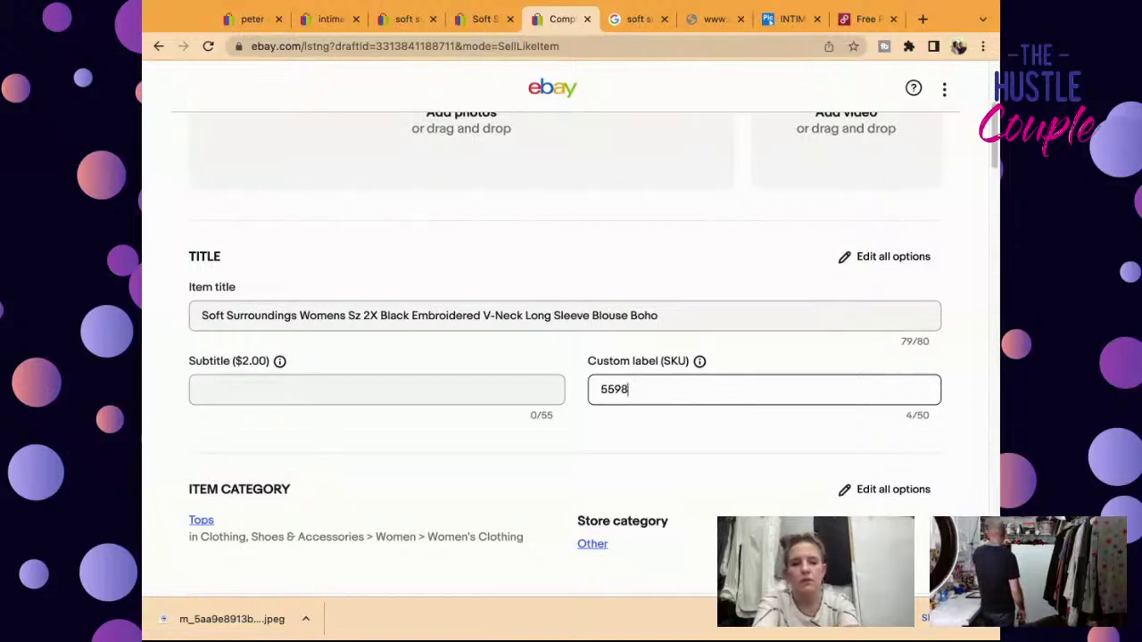
click(683, 305)
key(ctrl+a)
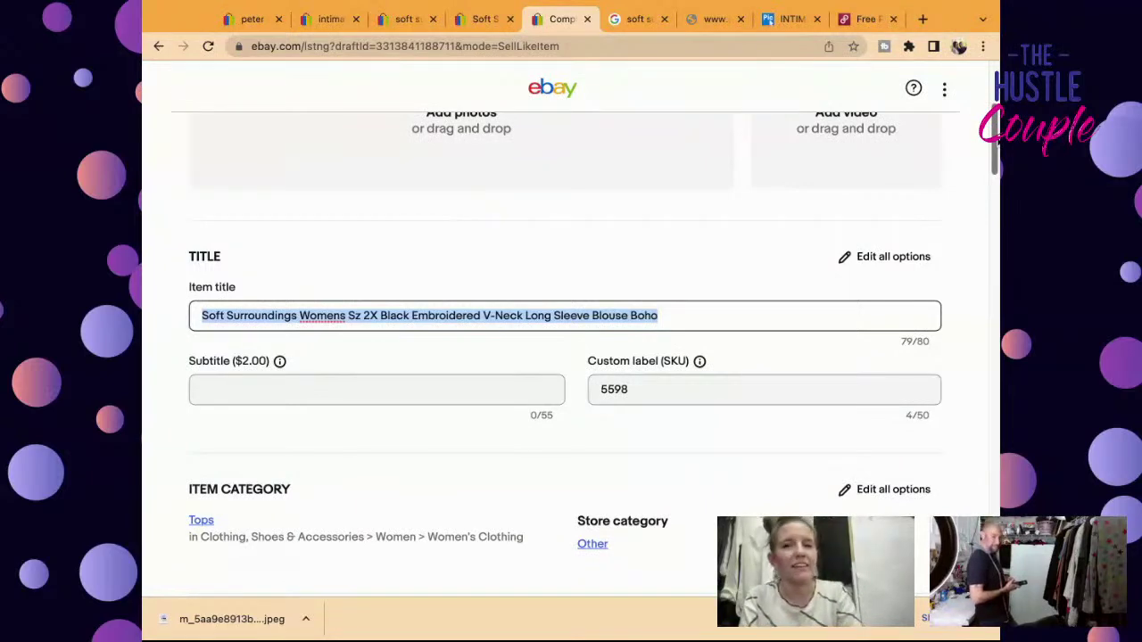
scroll(565, 356, down, 2)
scroll(564, 357, down, 4)
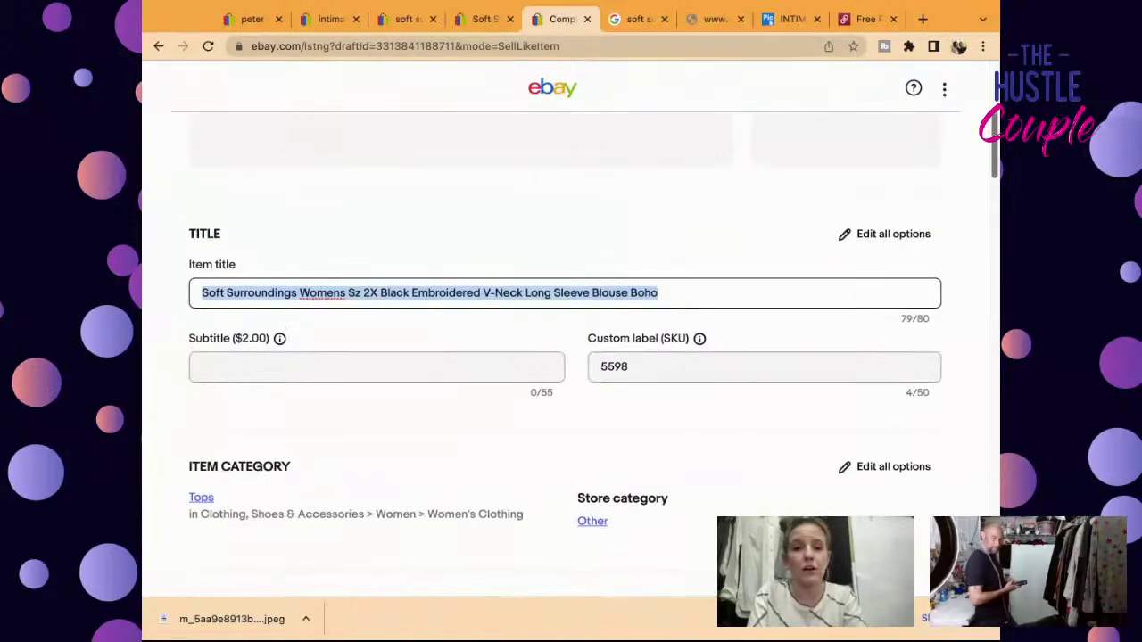
scroll(565, 357, up, 5)
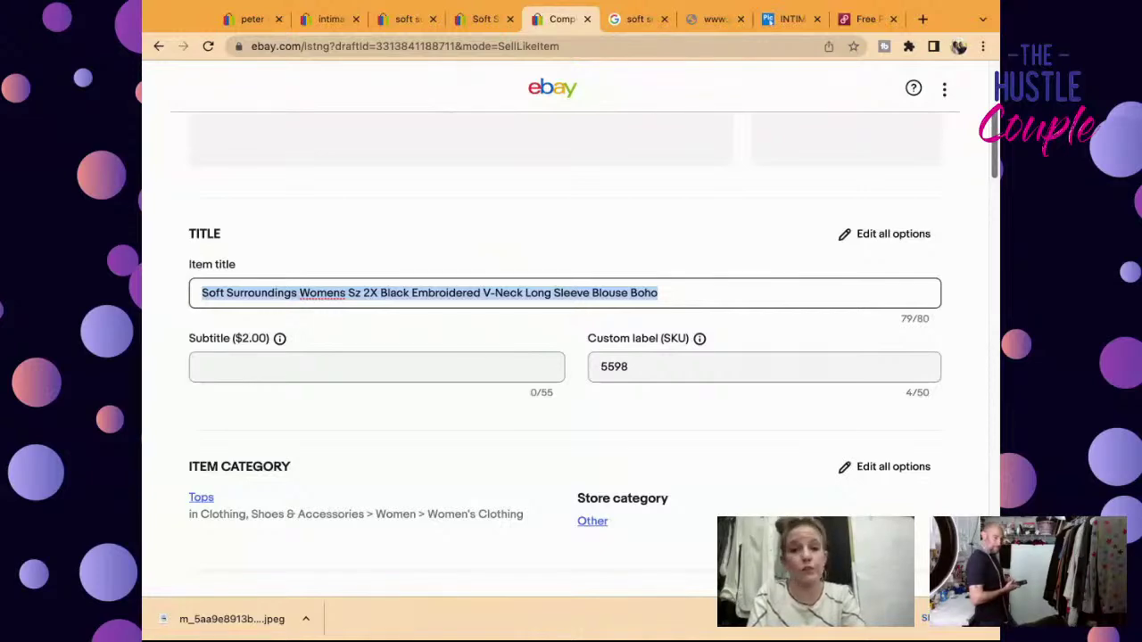
scroll(564, 357, down, 5)
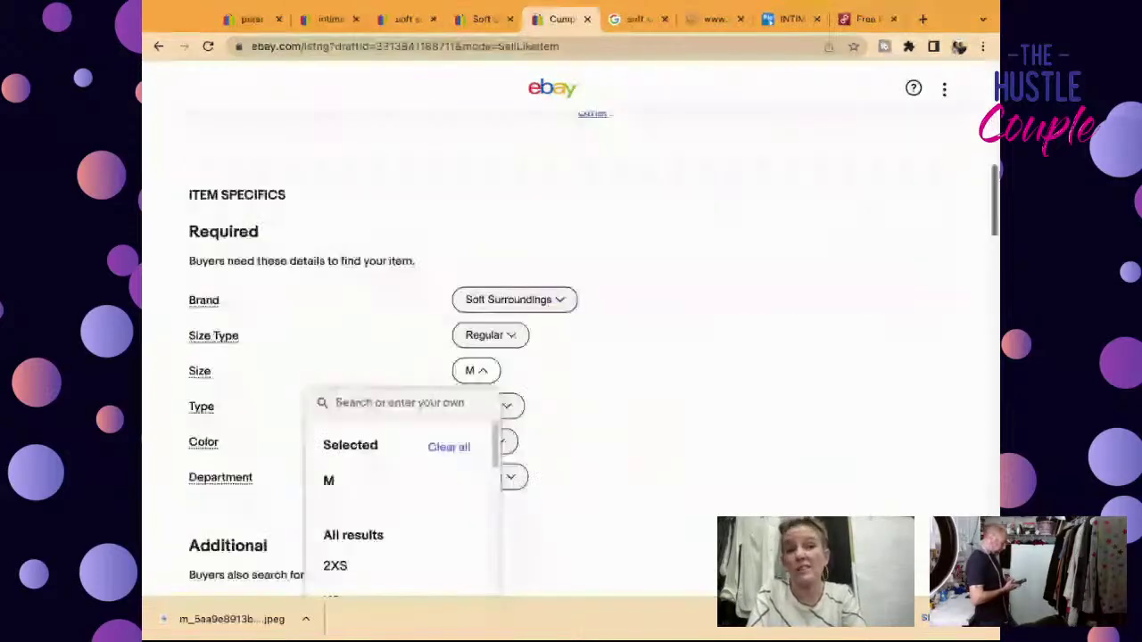
scroll(753, 152, down, 4)
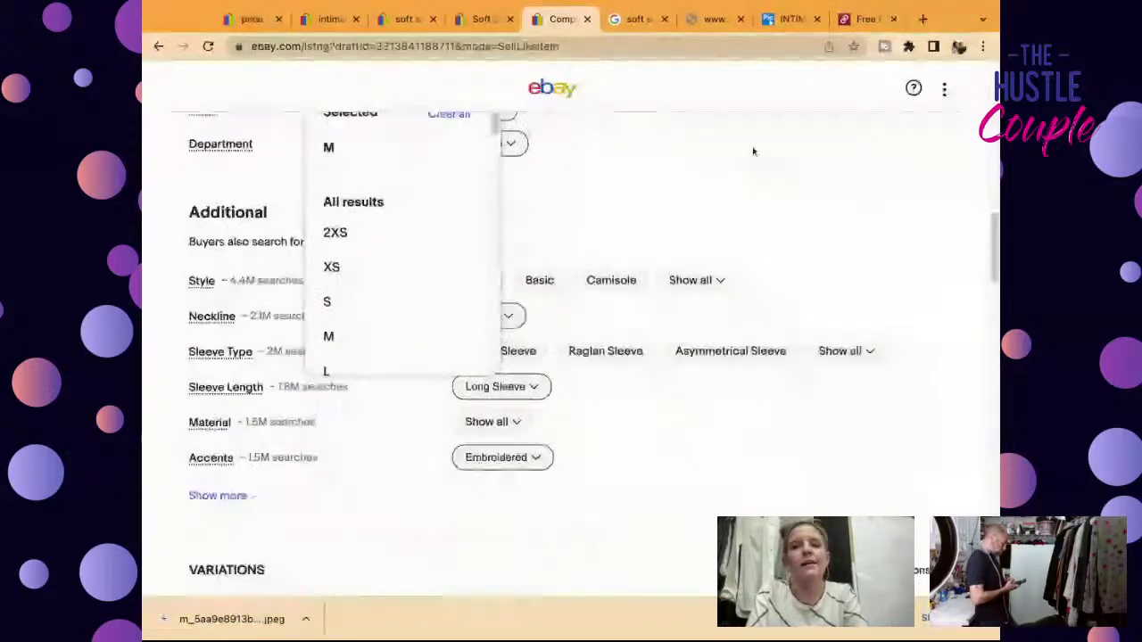
scroll(995, 260, up, 6)
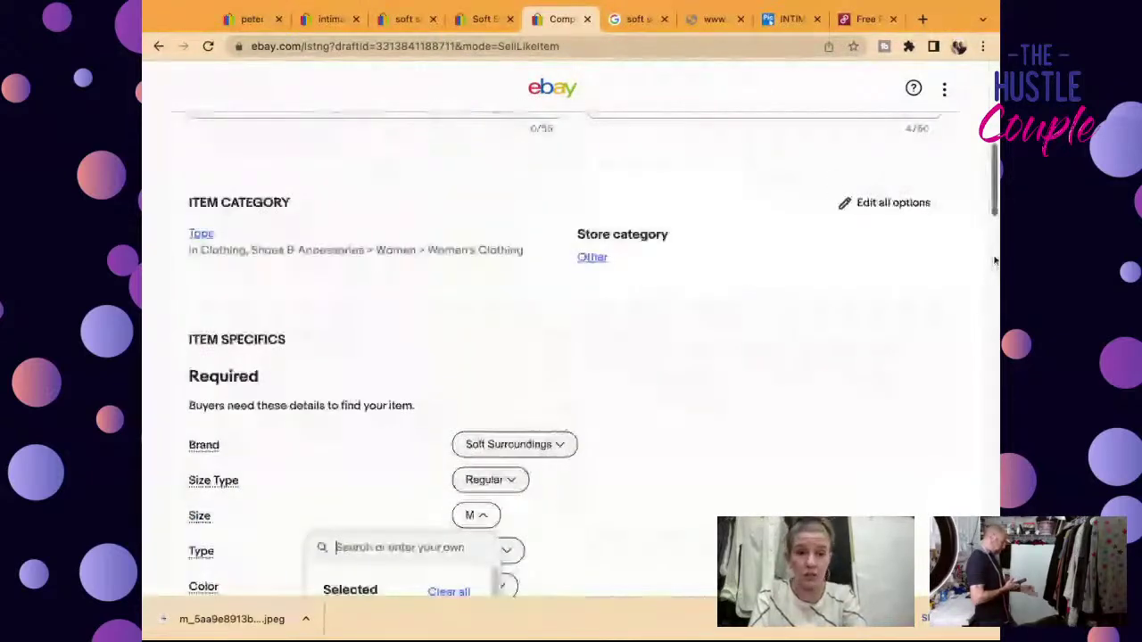
scroll(763, 269, down, 5)
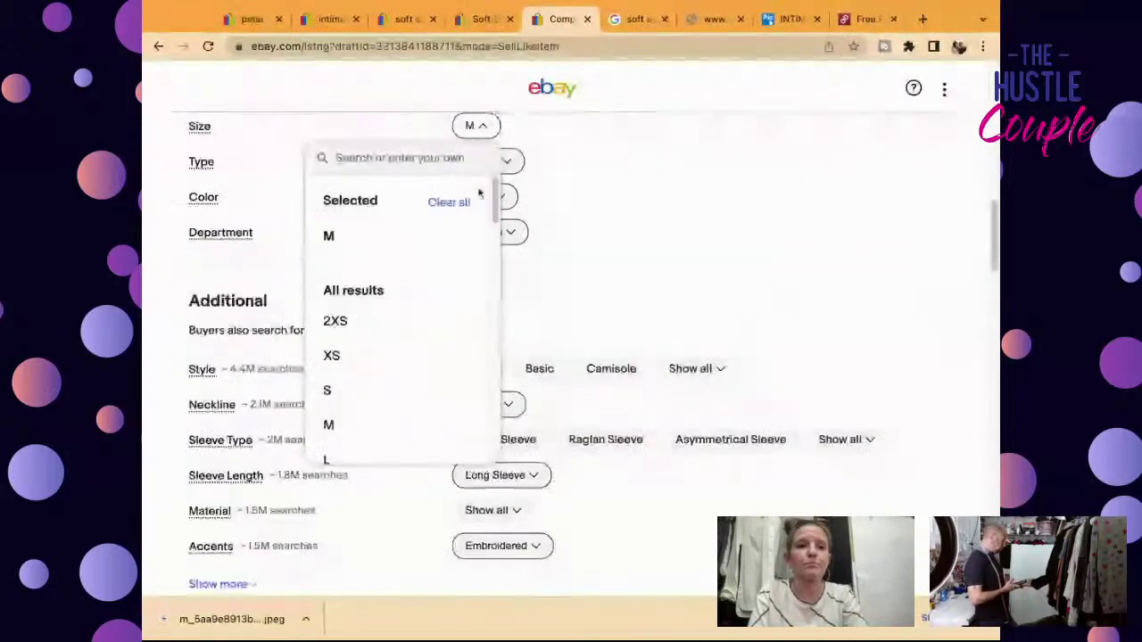
mouse_move(497, 200)
mouse_down()
mouse_move(496, 420)
mouse_move(497, 201)
mouse_up()
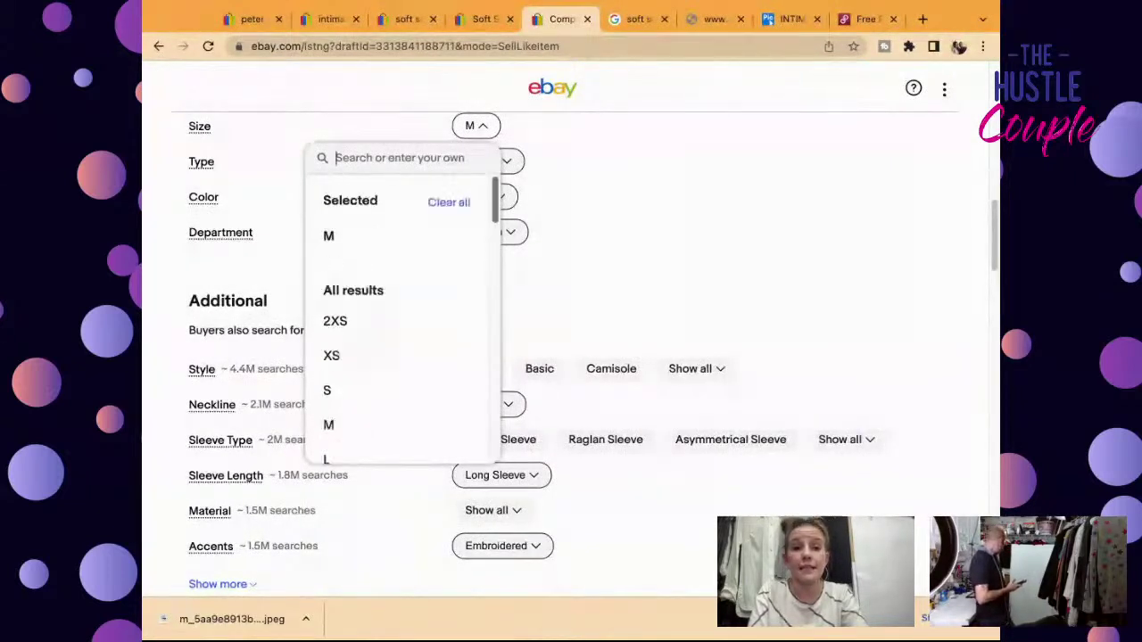
click(656, 225)
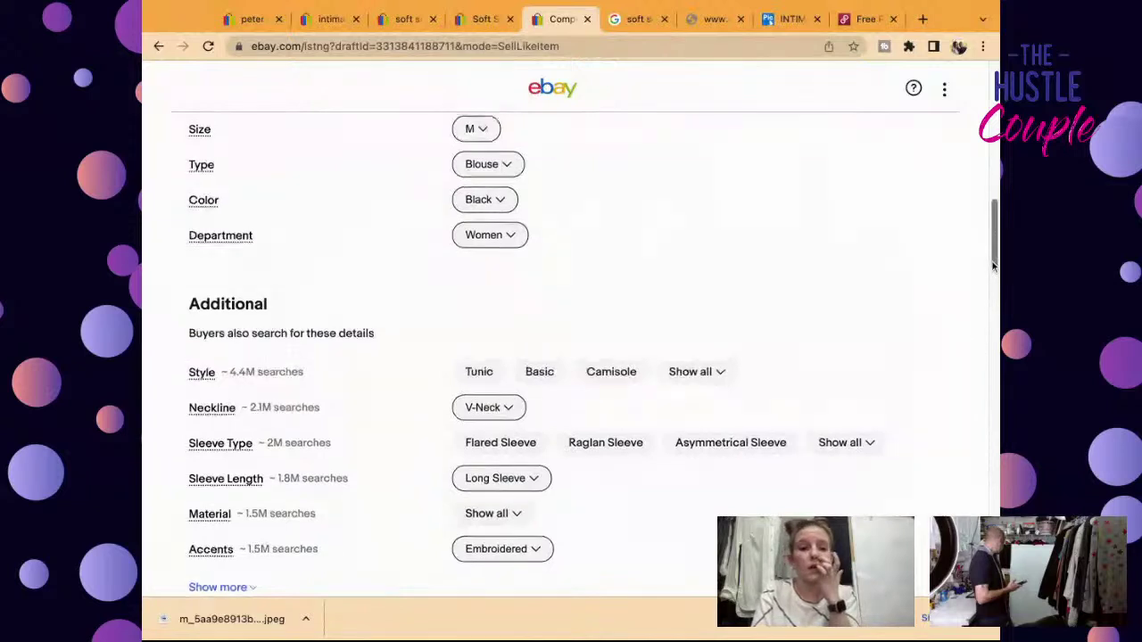
Step: Set the Size Type in the required item specifics to Plus
scroll(484, 331, up, 3)
click(484, 328)
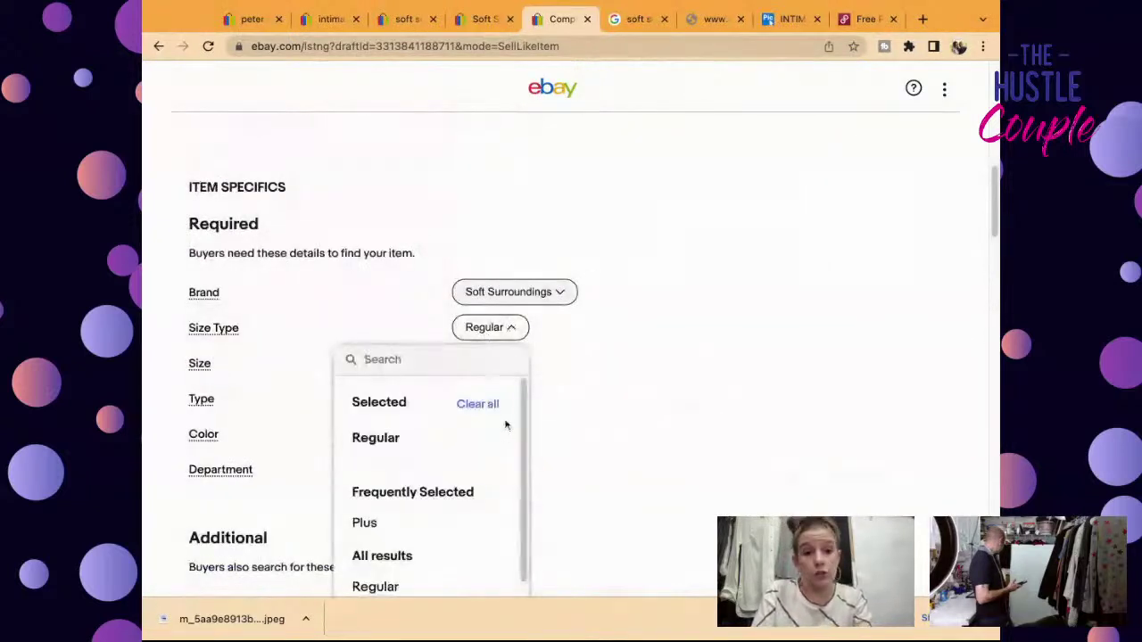
click(402, 523)
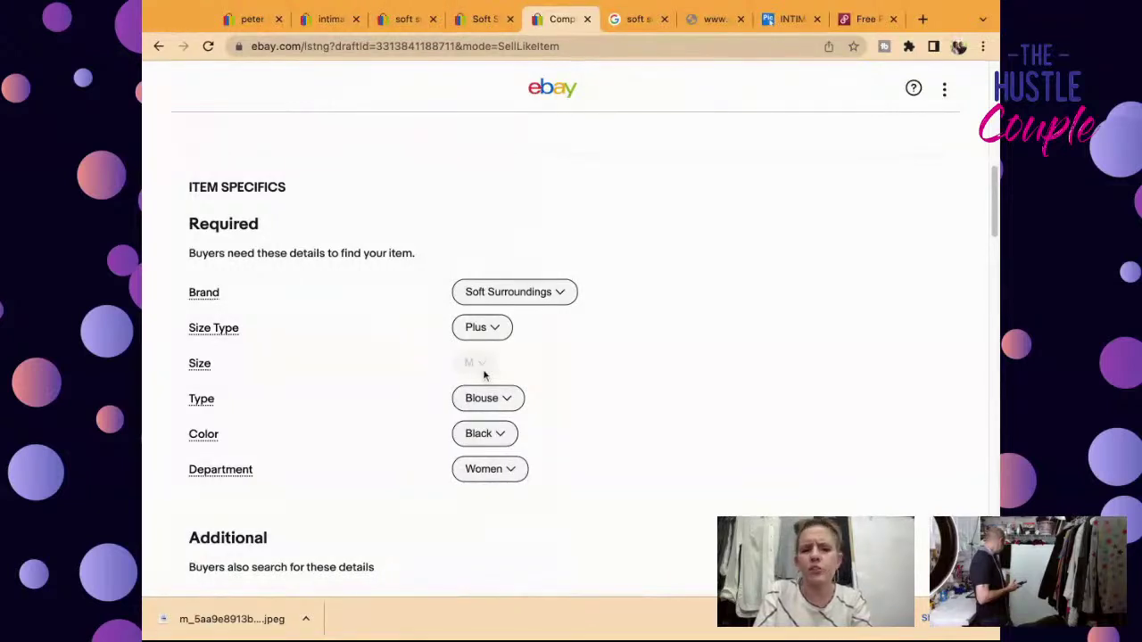
Step: Set the required Size to 2X and choose Tunic as the Style in the additional item specifics
click(482, 363)
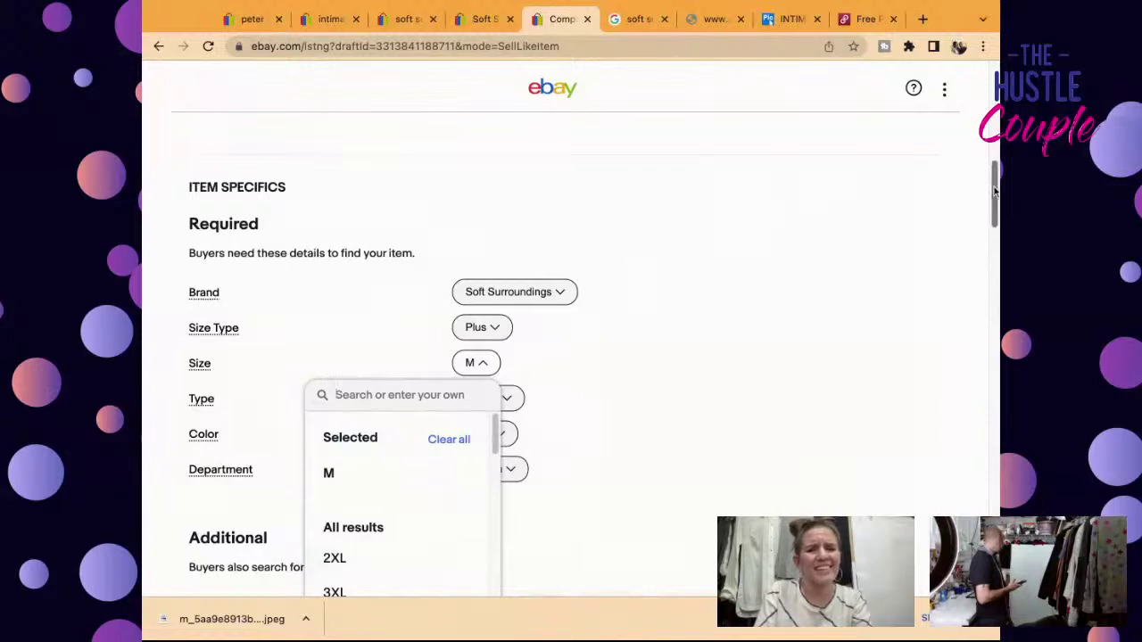
scroll(995, 192, down, 5)
scroll(995, 192, up, 3)
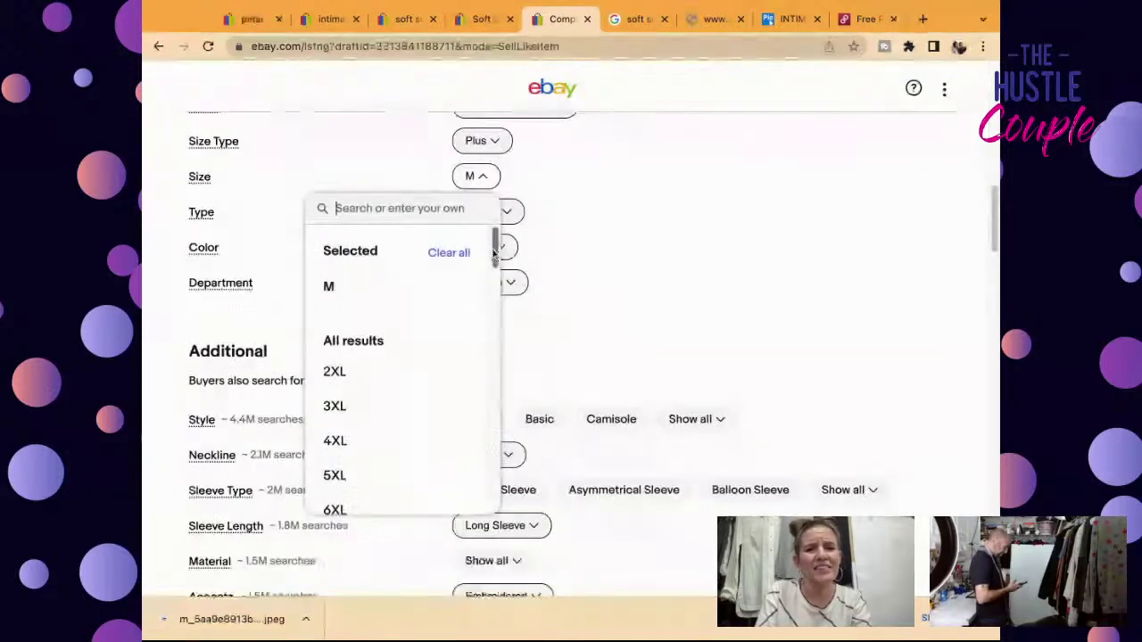
scroll(492, 254, down, 4)
scroll(492, 254, down, 12)
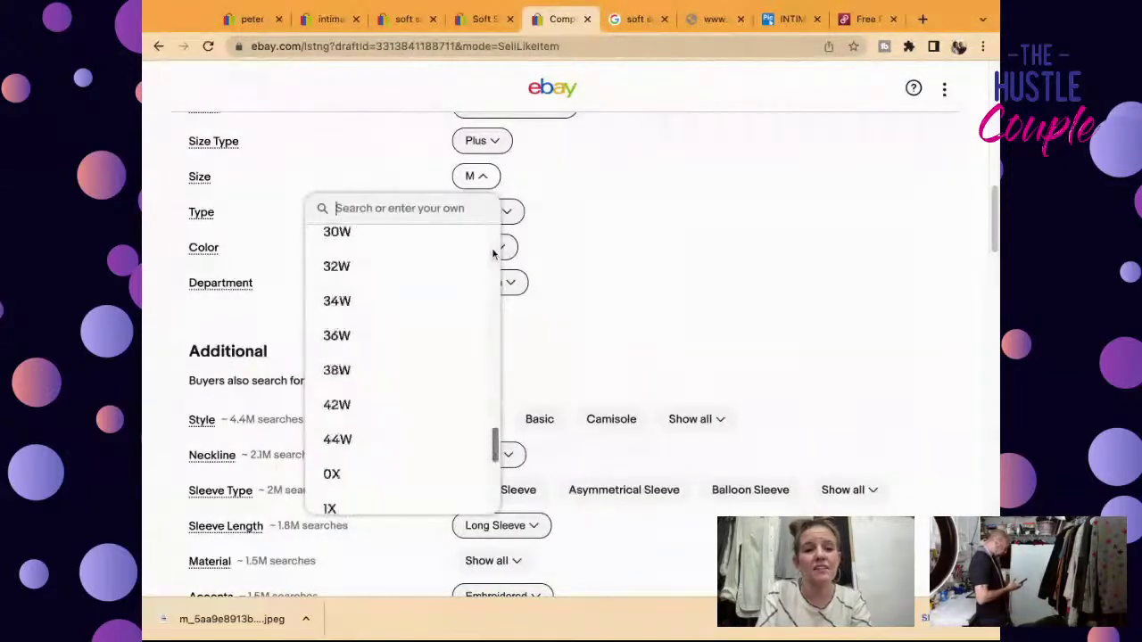
click(436, 433)
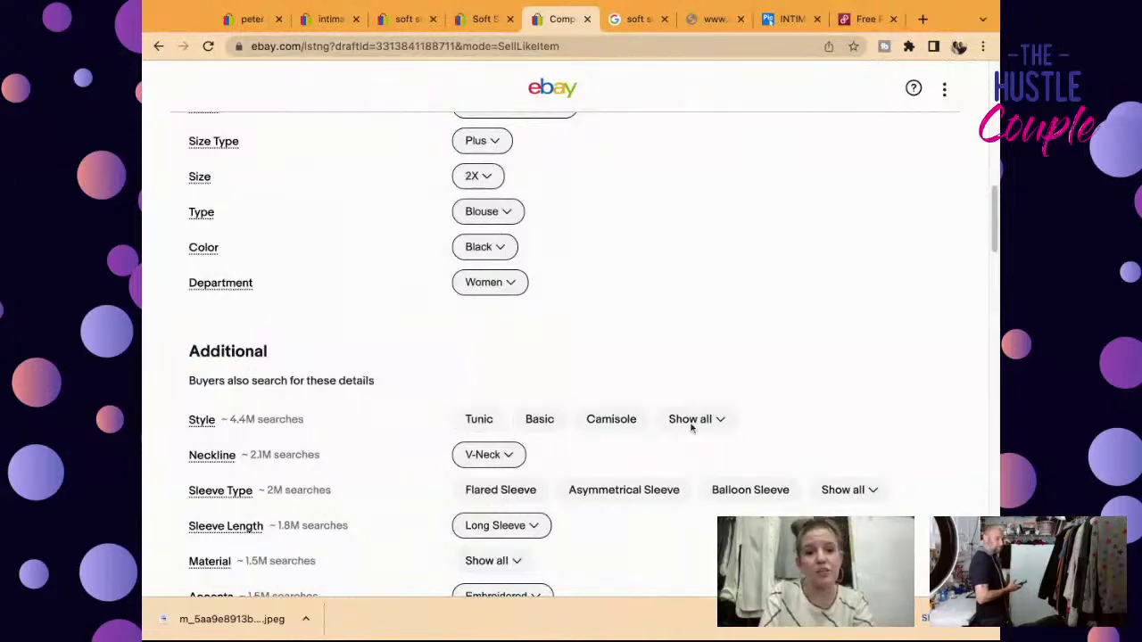
click(502, 420)
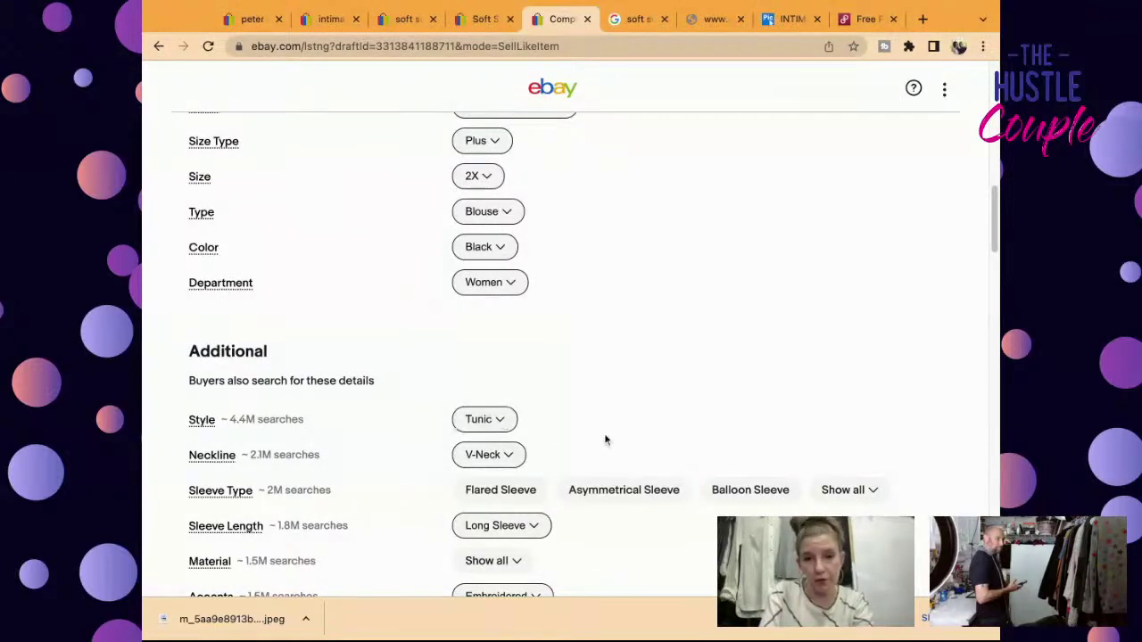
Step: Set the condition to Pre-owned with the description "Excellent Pre-Owned Condition. No Rips, Stains, or Tears. Please See Detailed Measurements in the Photos."
scroll(995, 243, down, 4)
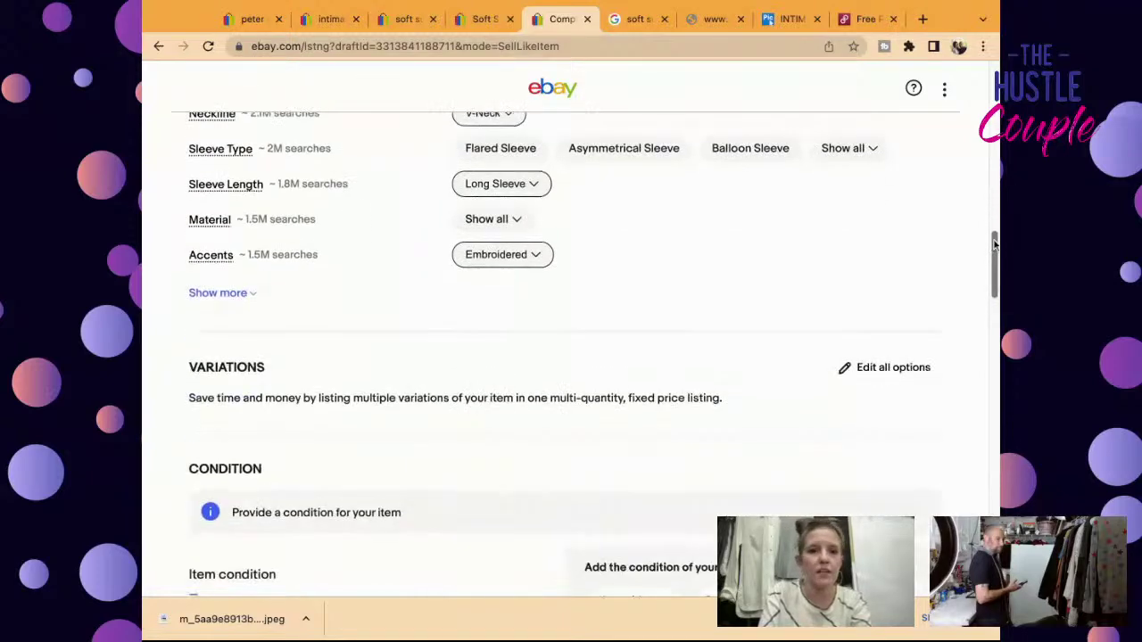
scroll(995, 243, down, 3)
click(720, 325)
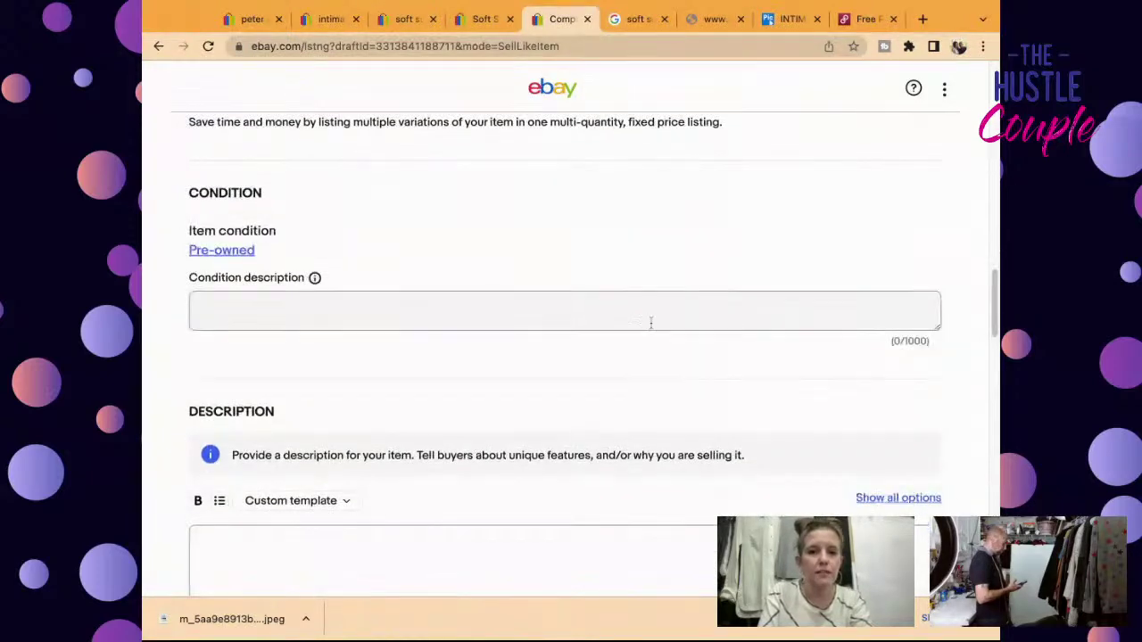
click(650, 321)
text(Excellent Pre-Owned Condition. No Rips, Stains, or Tears)
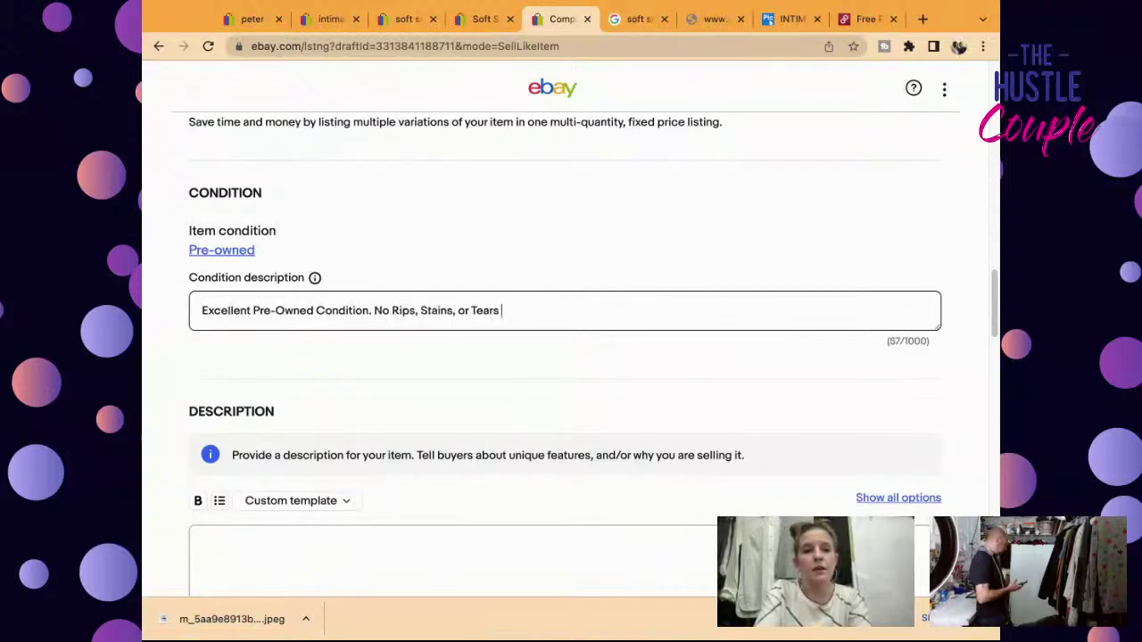
key(BackSpace)
text(. Please See Detailed Measurements in the Photos.)
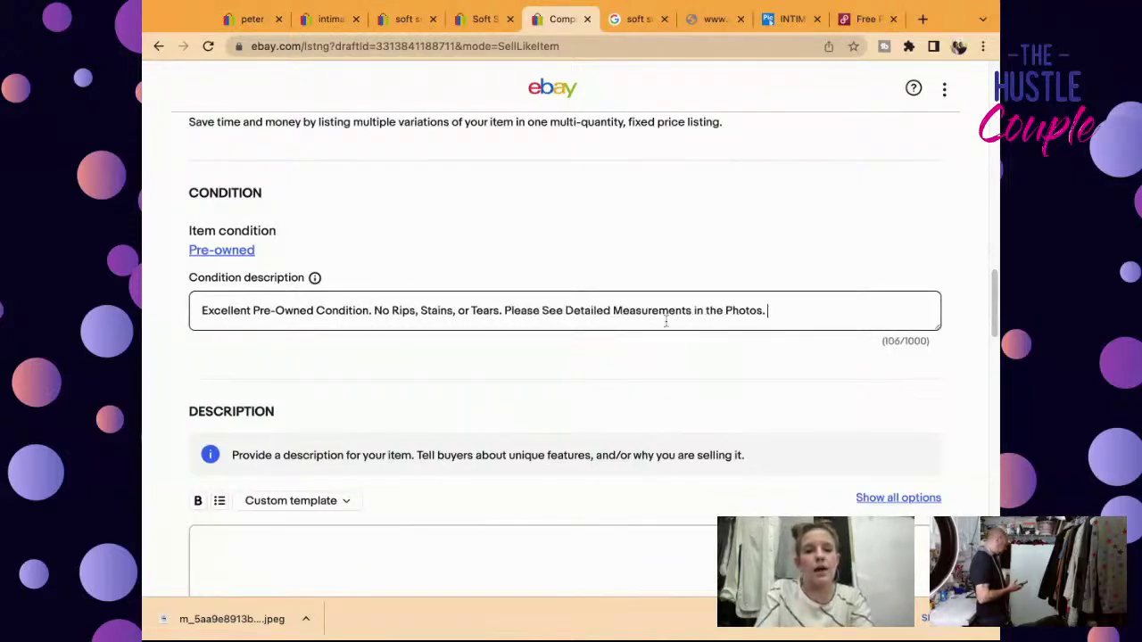
Step: Copy the full item title into the listing's description as its first line and start a new line below it
scroll(993, 317, up, 1)
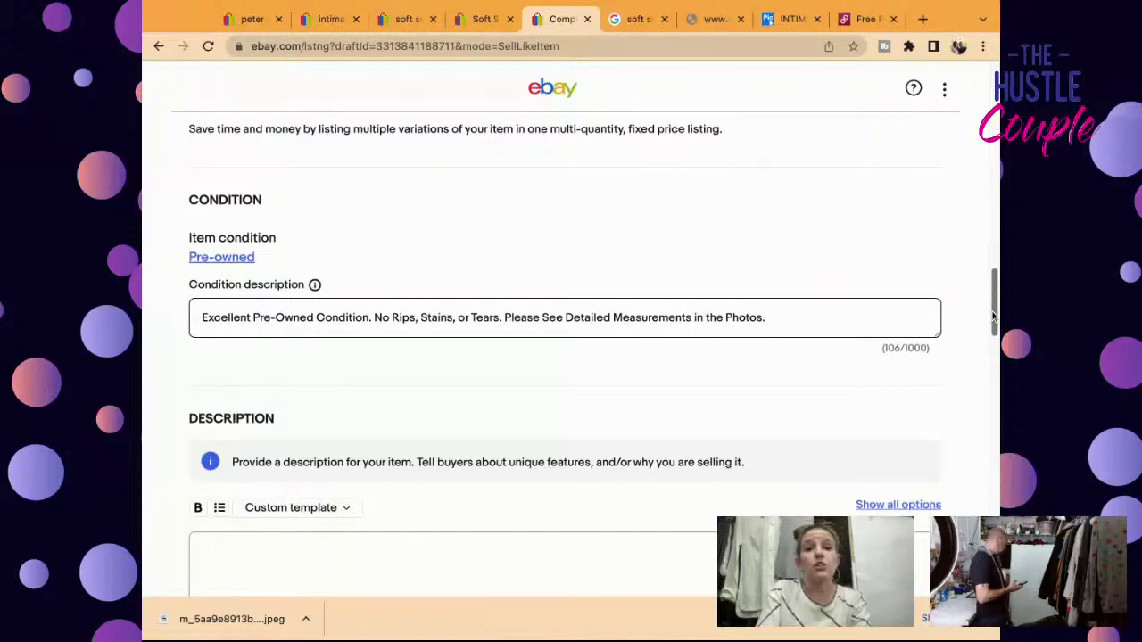
scroll(993, 317, up, 10)
triple_click(764, 222)
key(ctrl+c)
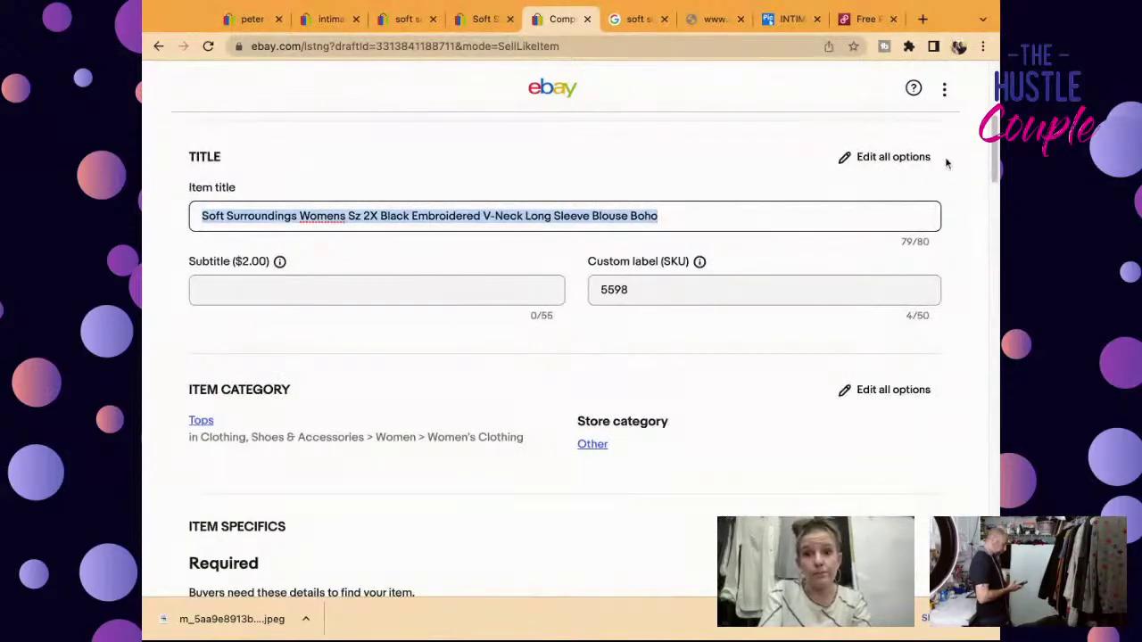
scroll(993, 147, down, 10)
scroll(993, 143, down, 5)
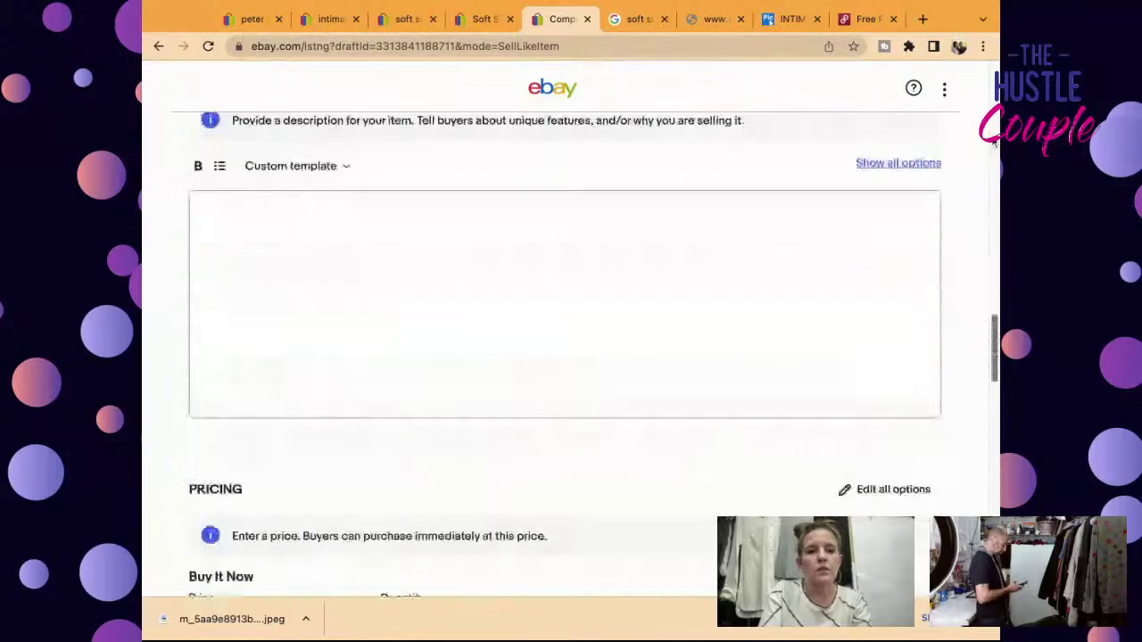
click(884, 328)
key(ctrl+v)
key(Return)
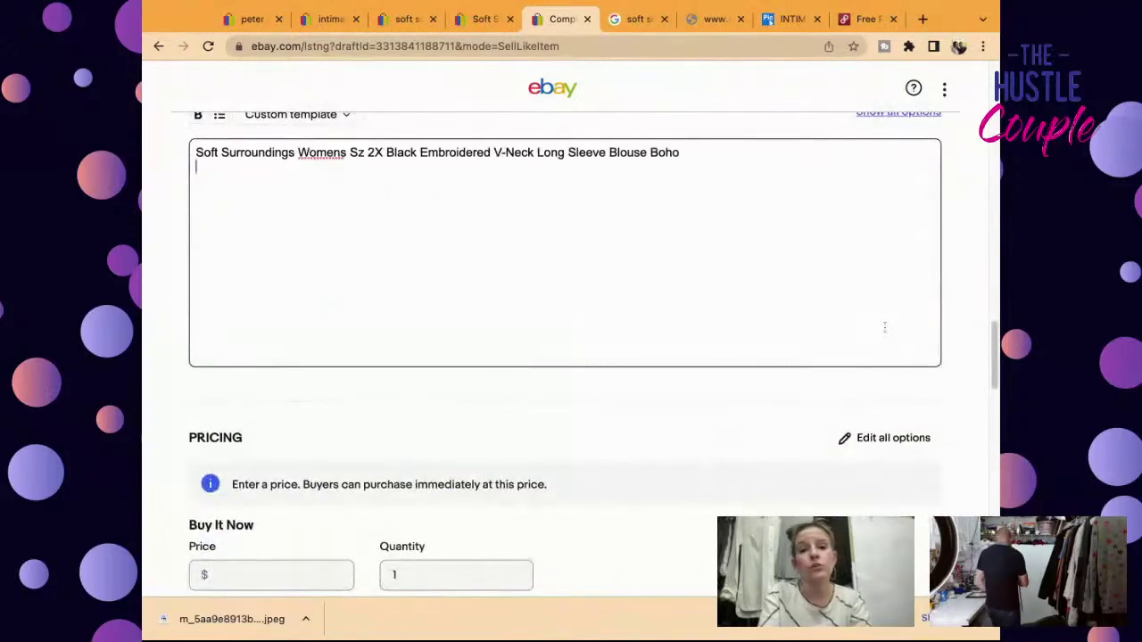
Step: Add the description lines "Excellent Pre-Owned Condition", "No Rips, Stains, or Tears" and "Please See Detailed Measurements in the Photos."
text(Excellent Pre-Owned Condition)
key(Return)
text(n$)
key(Return)
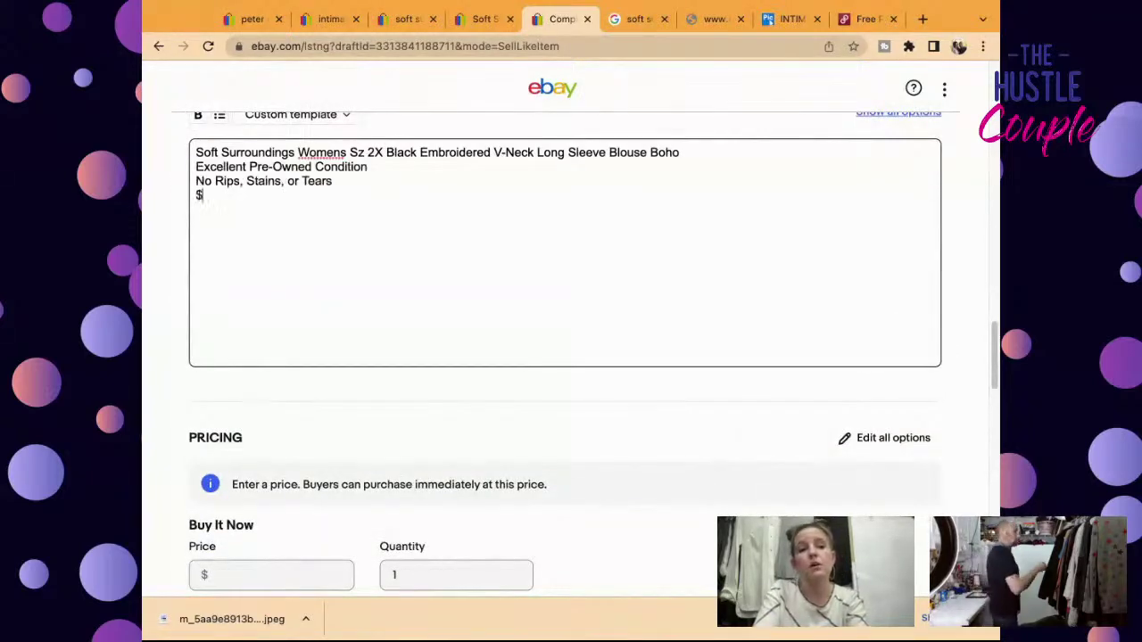
text($)
key(BackSpace)
text(m$)
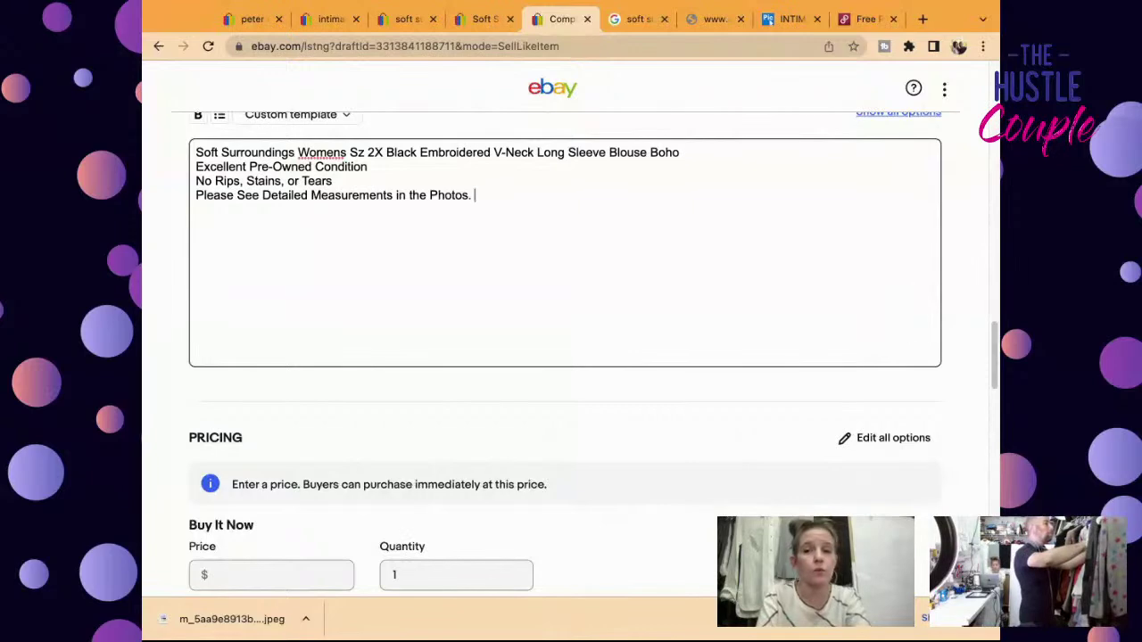
Step: Set the Buy It Now price to $39.95 in the pricing section
drag(994, 338, 994, 345)
scroll(994, 345, down, 3)
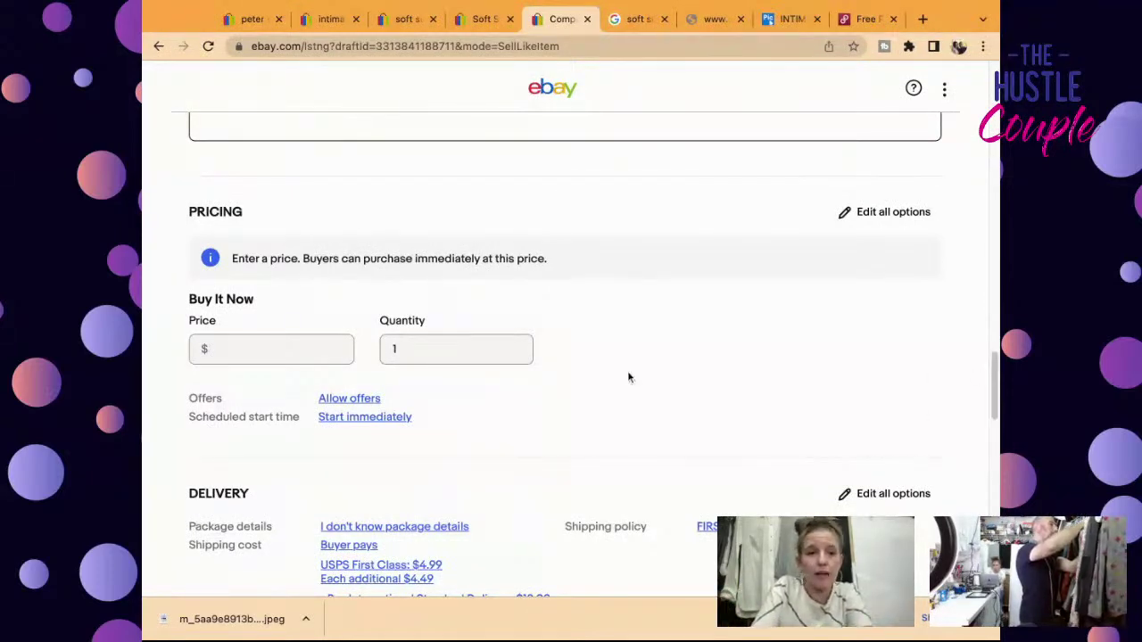
click(268, 361)
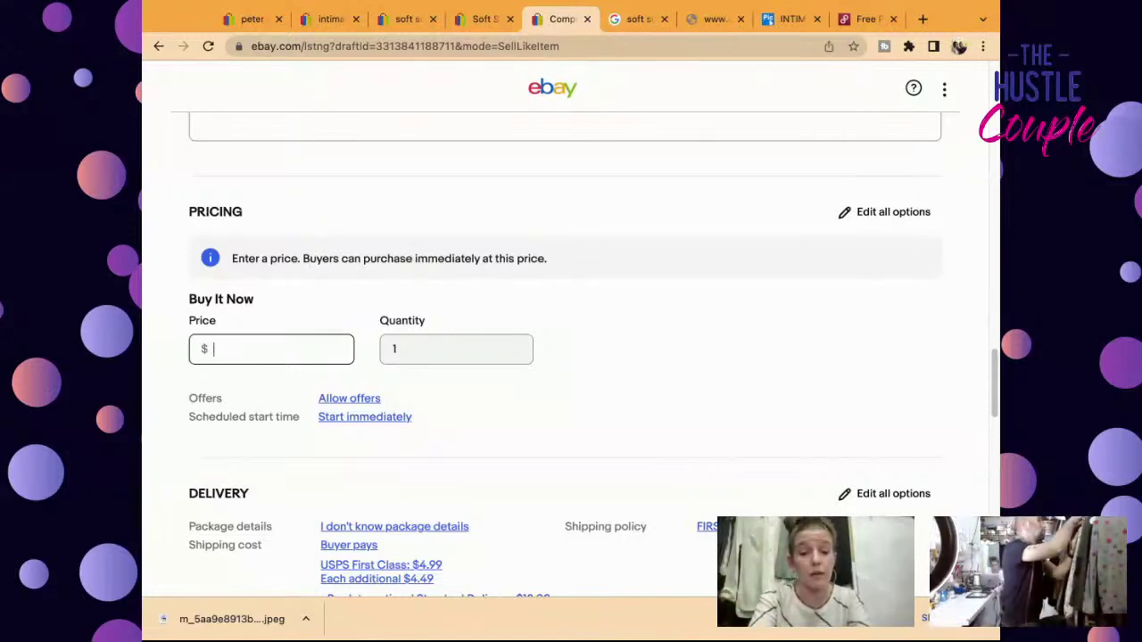
text(3)
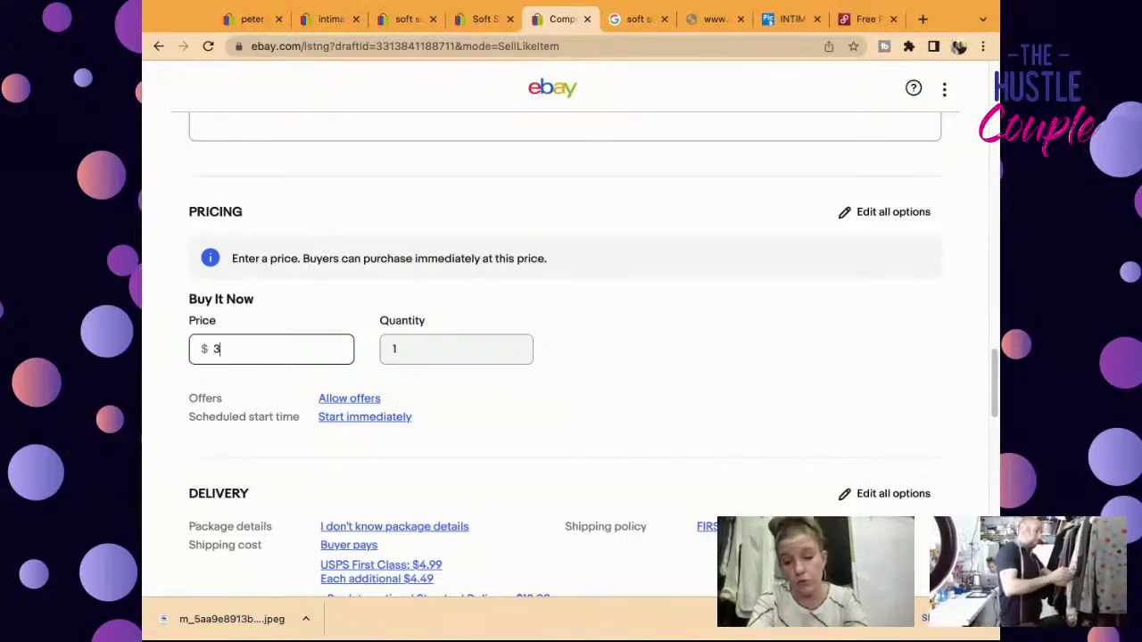
text(9)
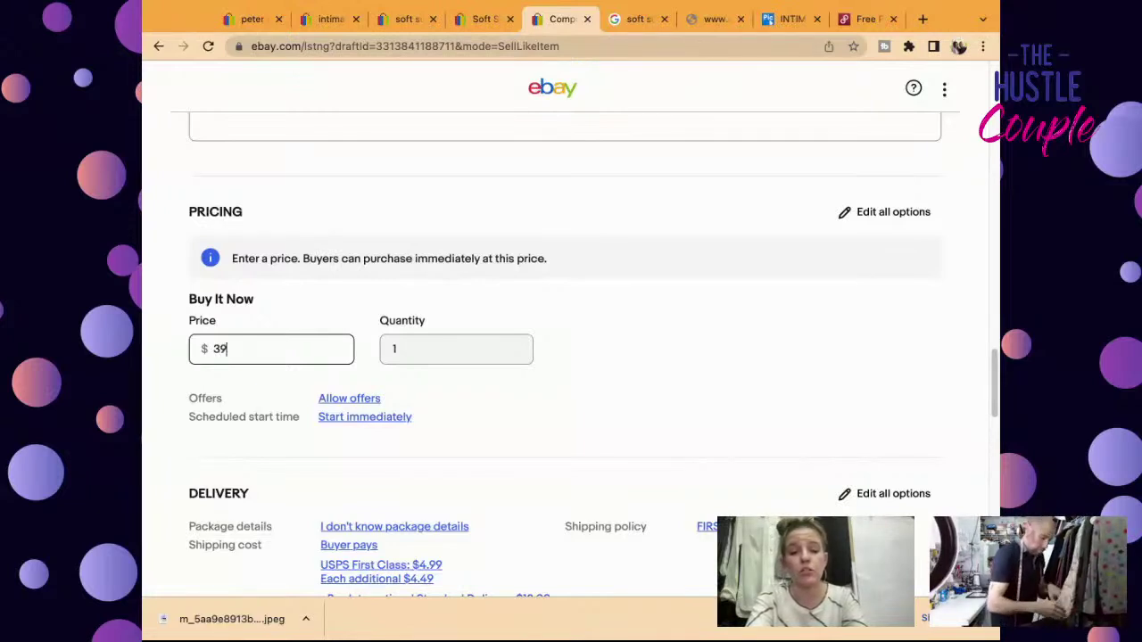
text(.95)
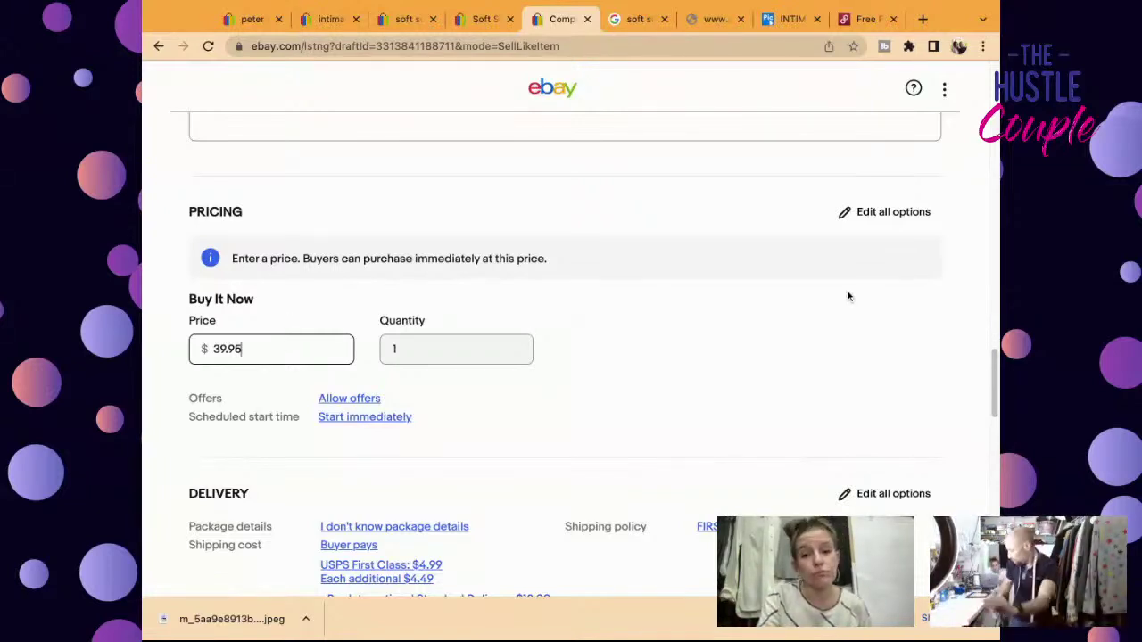
Step: Look through the delivery, returns, item location and charity sections, and go back to the photos section of the draft
scroll(994, 386, down, 10)
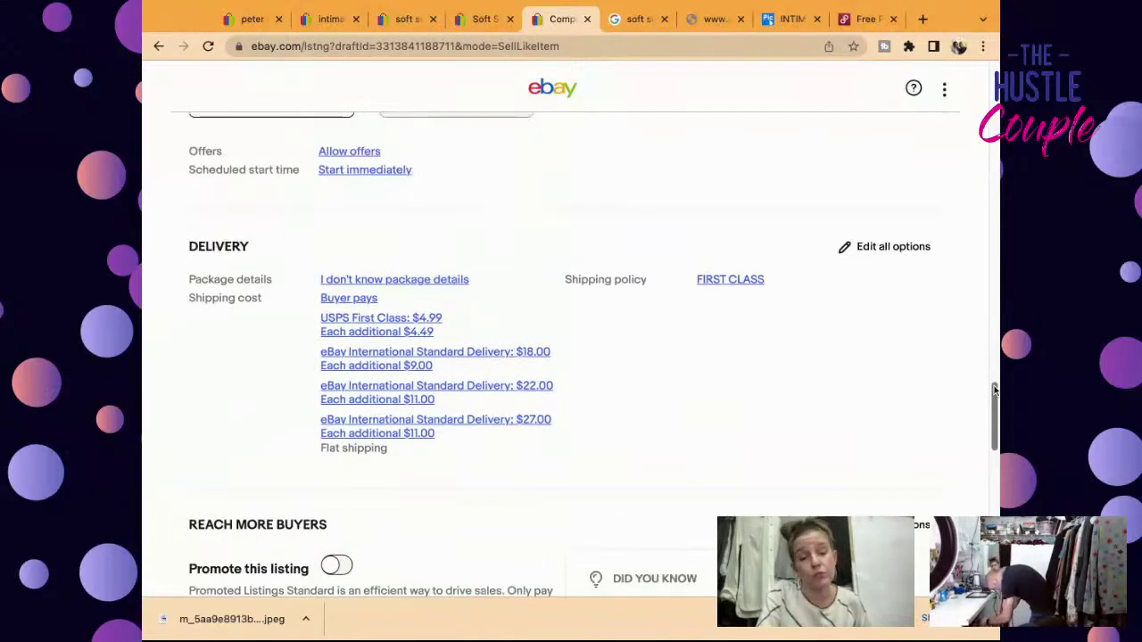
scroll(994, 390, down, 6)
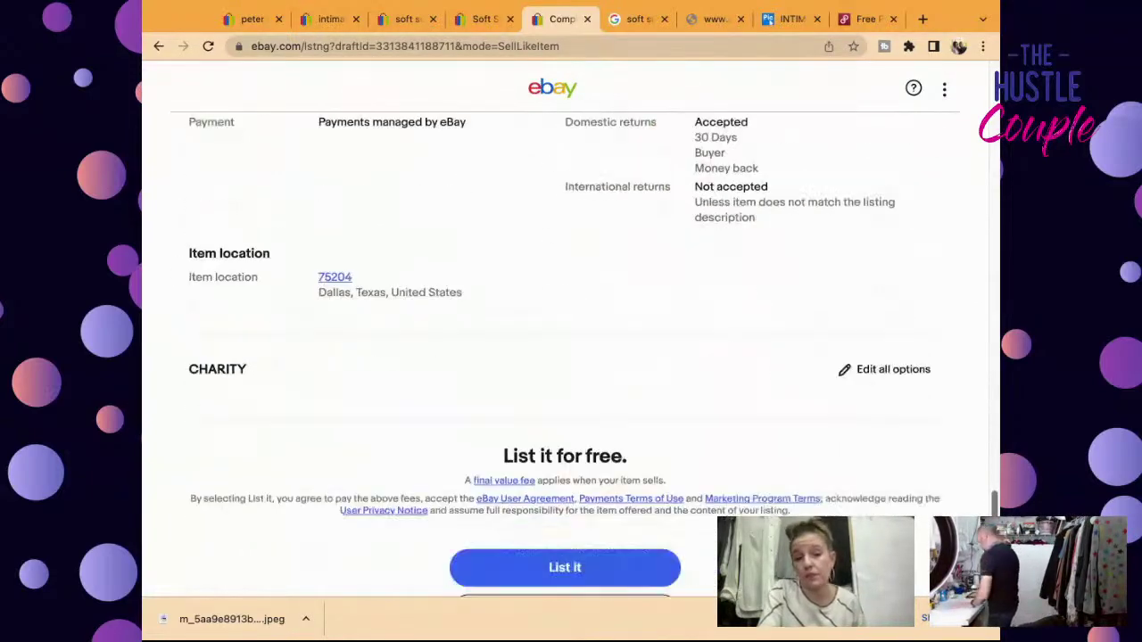
scroll(993, 513, up, 15)
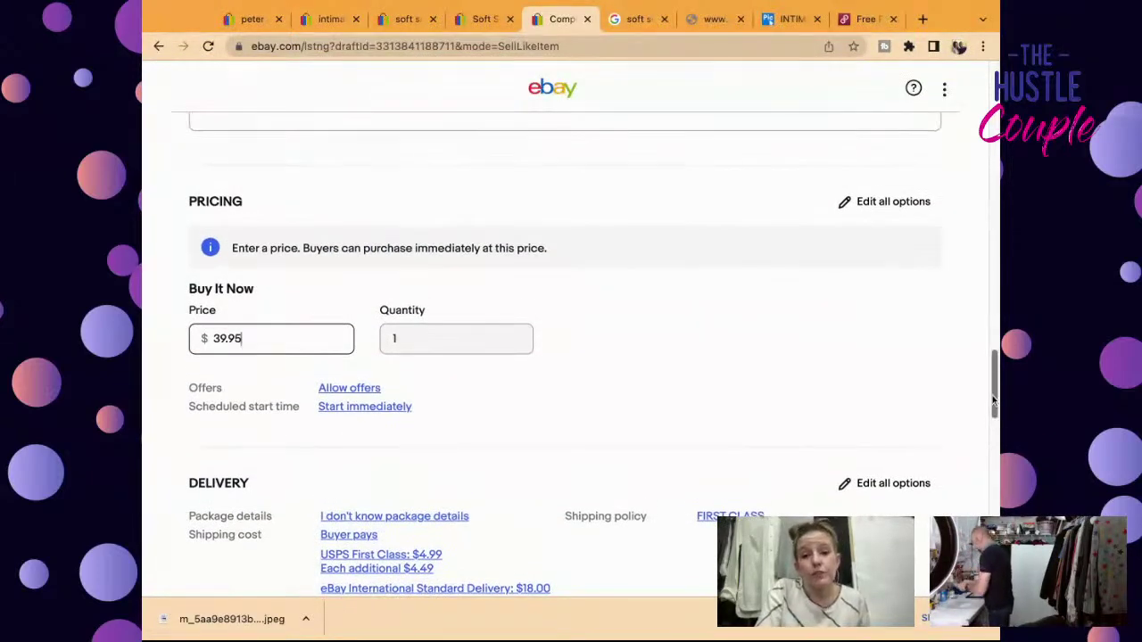
scroll(994, 401, down, 3)
scroll(994, 401, down, 10)
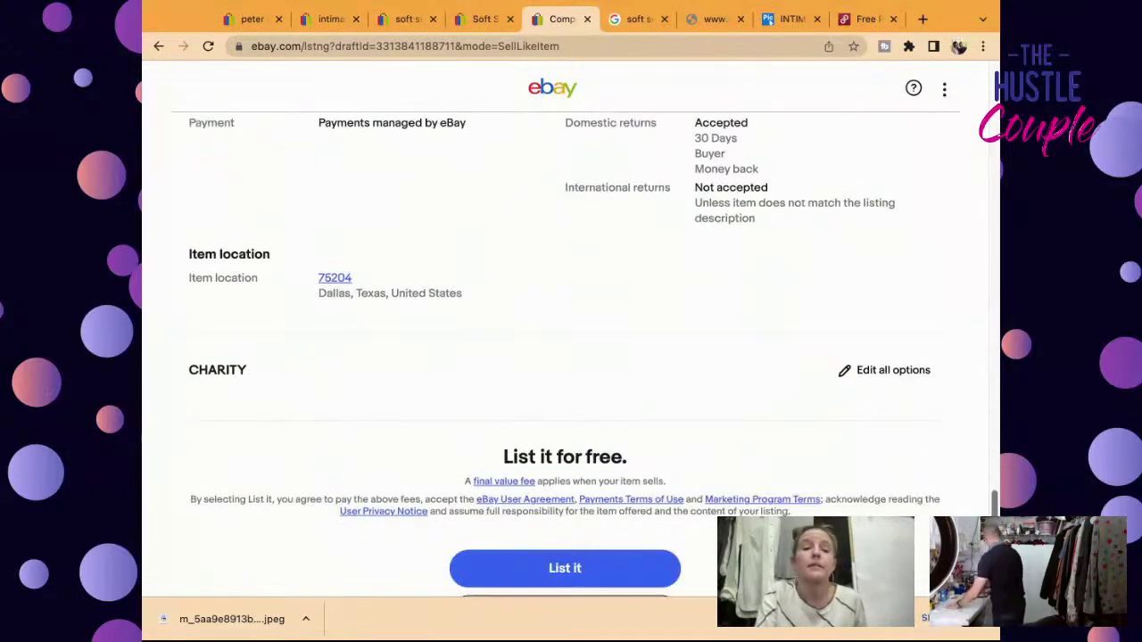
scroll(565, 357, up, 15)
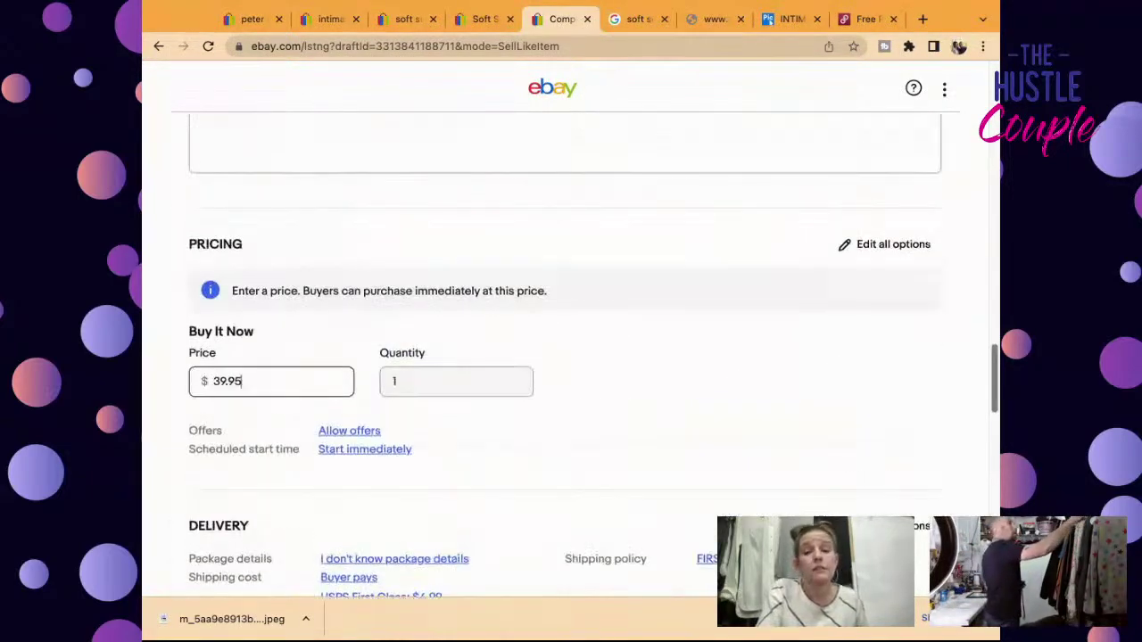
scroll(564, 357, up, 10)
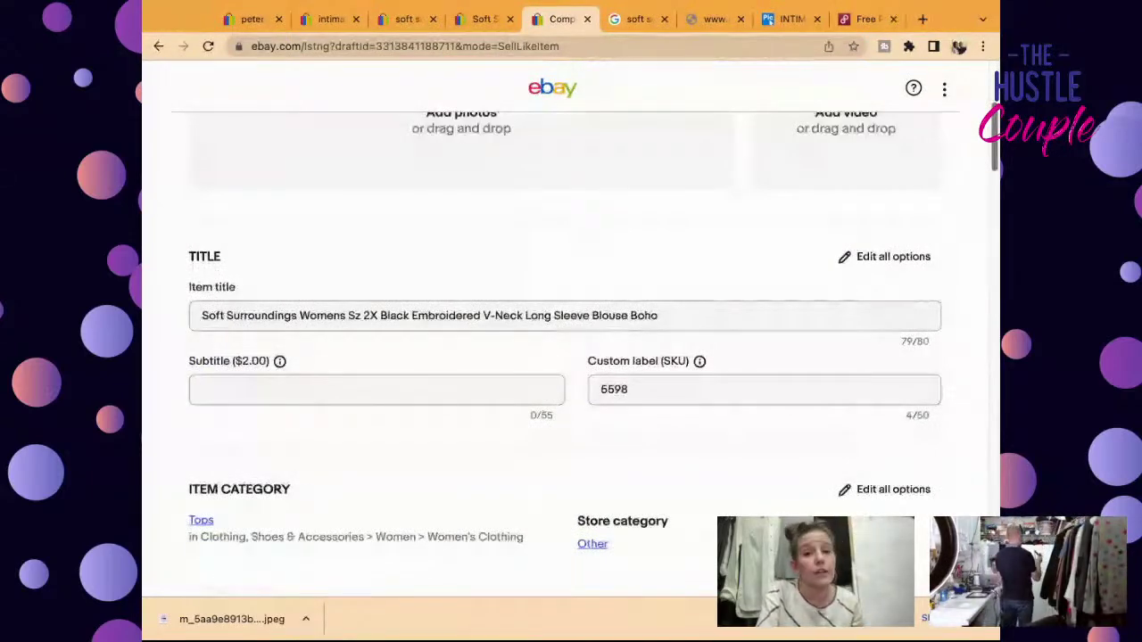
scroll(565, 357, up, 4)
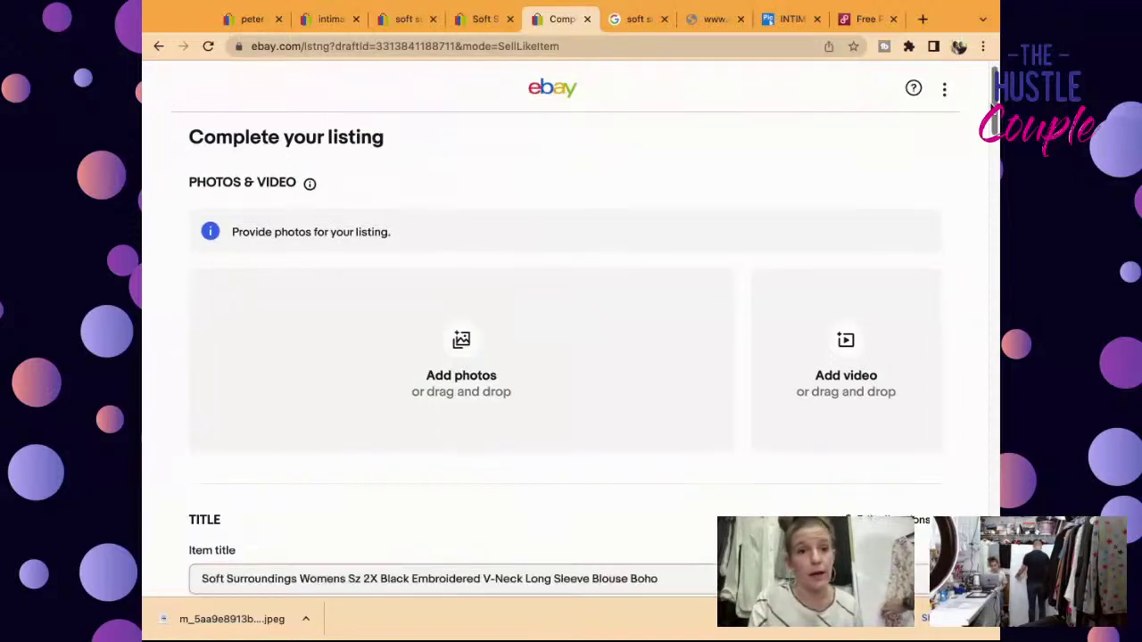
Step: Review the whole draft from title and item specifics through condition, description, price, delivery and promotion settings, and return to its beginning
scroll(992, 106, down, 3)
scroll(992, 105, down, 2)
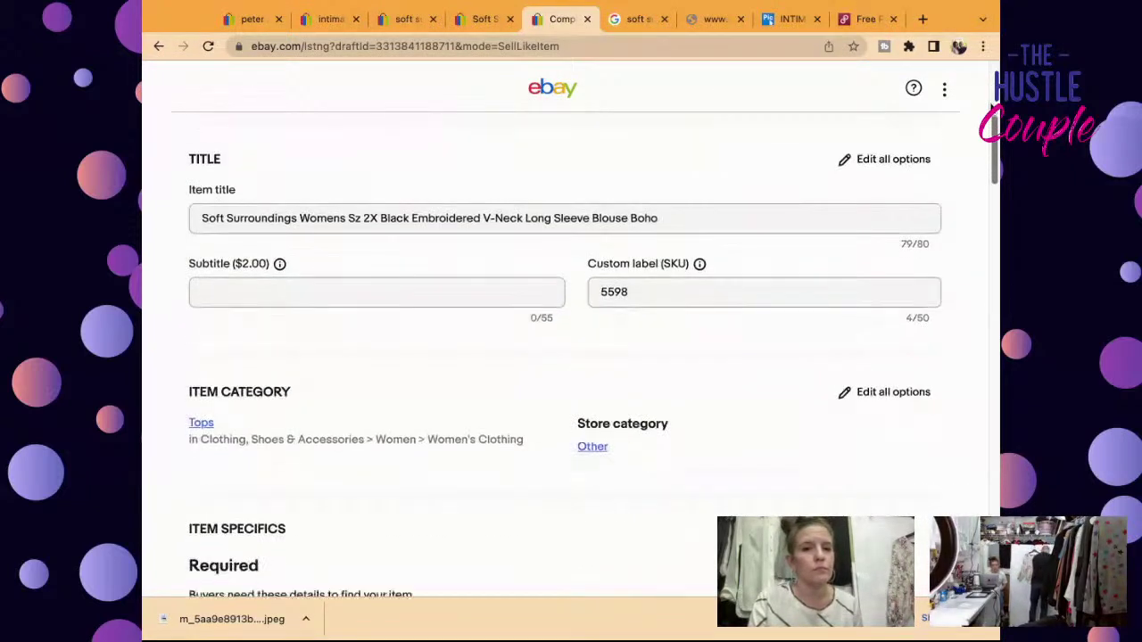
scroll(565, 357, down, 2)
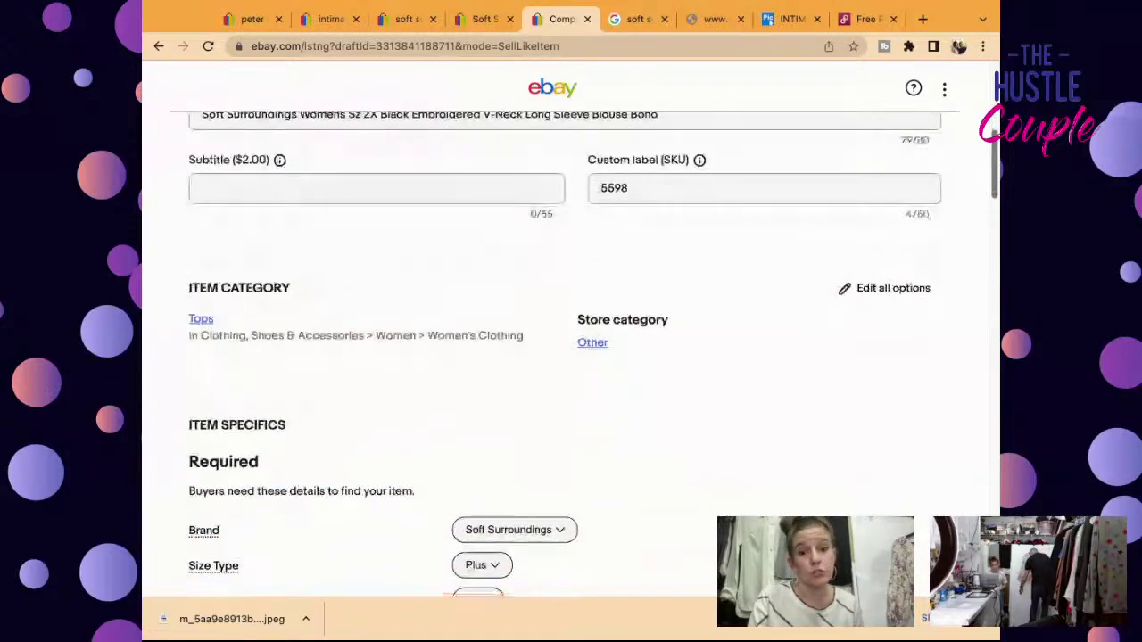
scroll(564, 357, down, 2)
scroll(565, 357, down, 5)
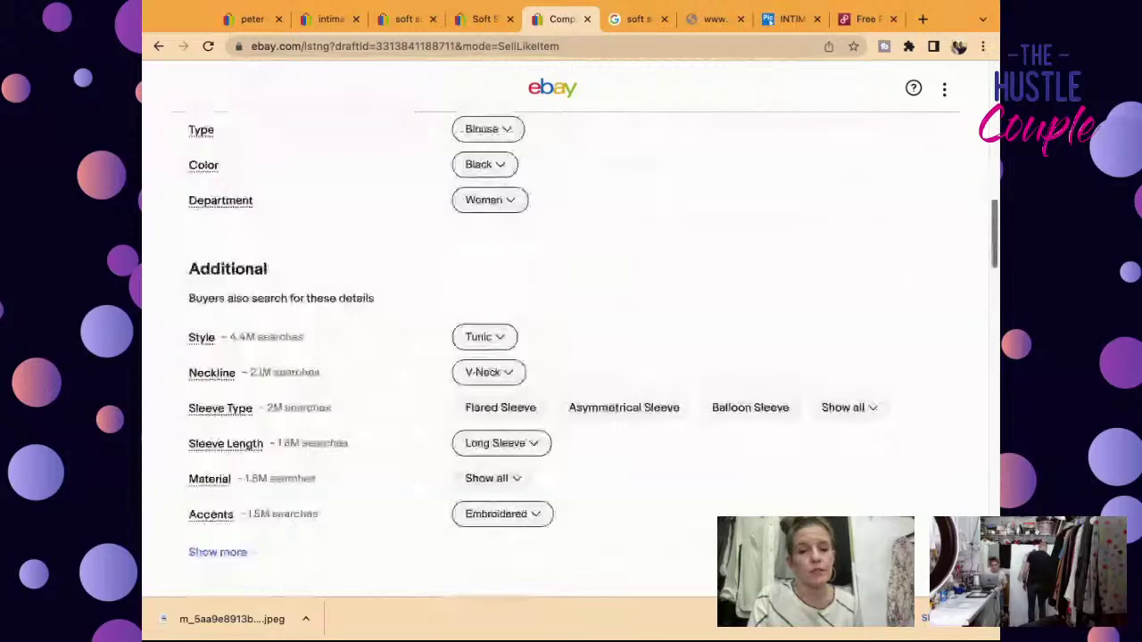
scroll(565, 357, down, 1)
scroll(571, 357, down, 2)
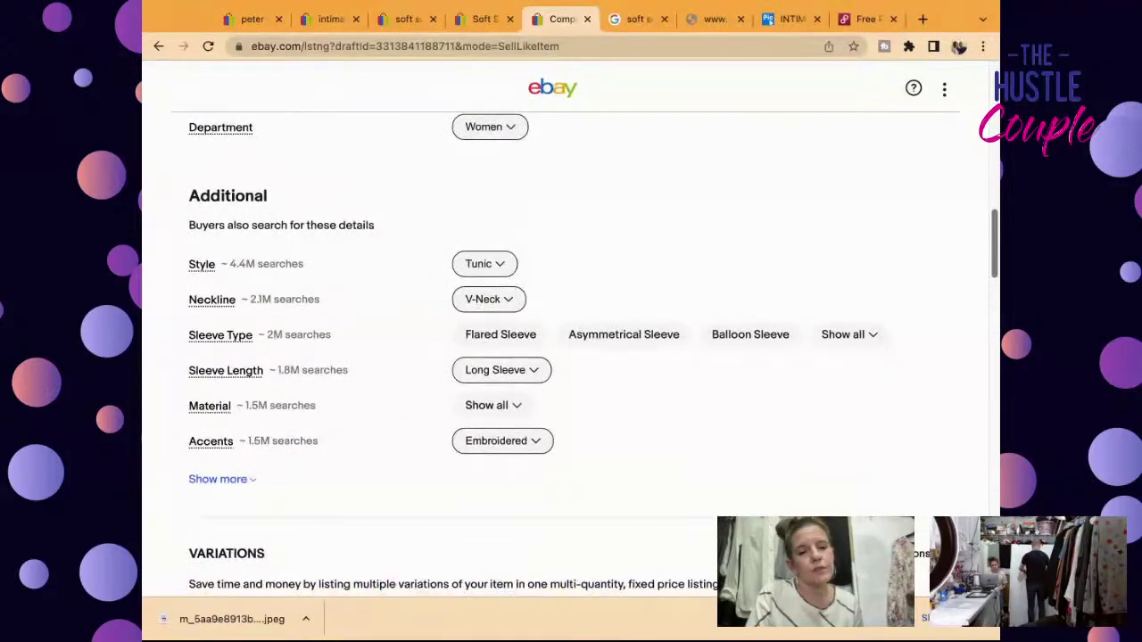
scroll(571, 357, down, 6)
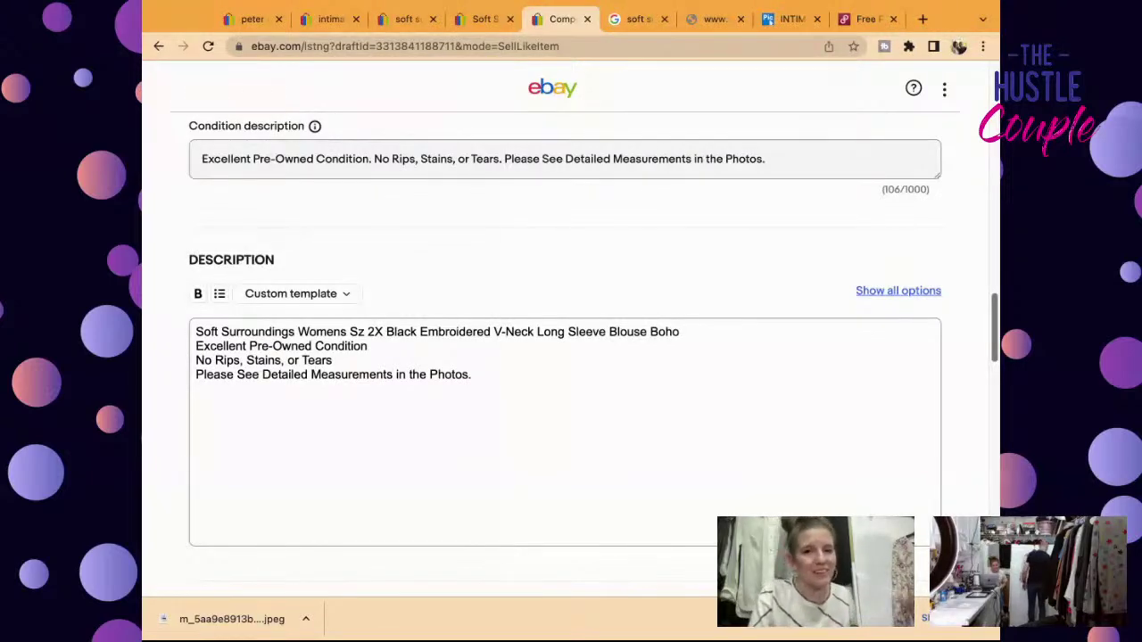
scroll(563, 357, down, 5)
click(241, 413)
scroll(564, 356, down, 3)
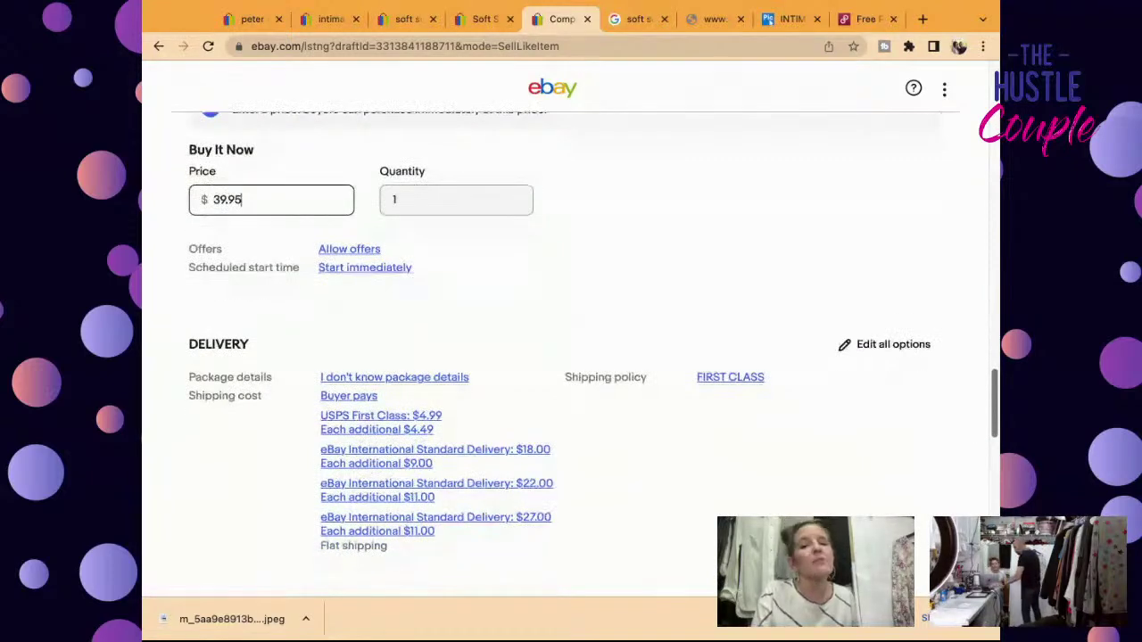
scroll(564, 357, down, 7)
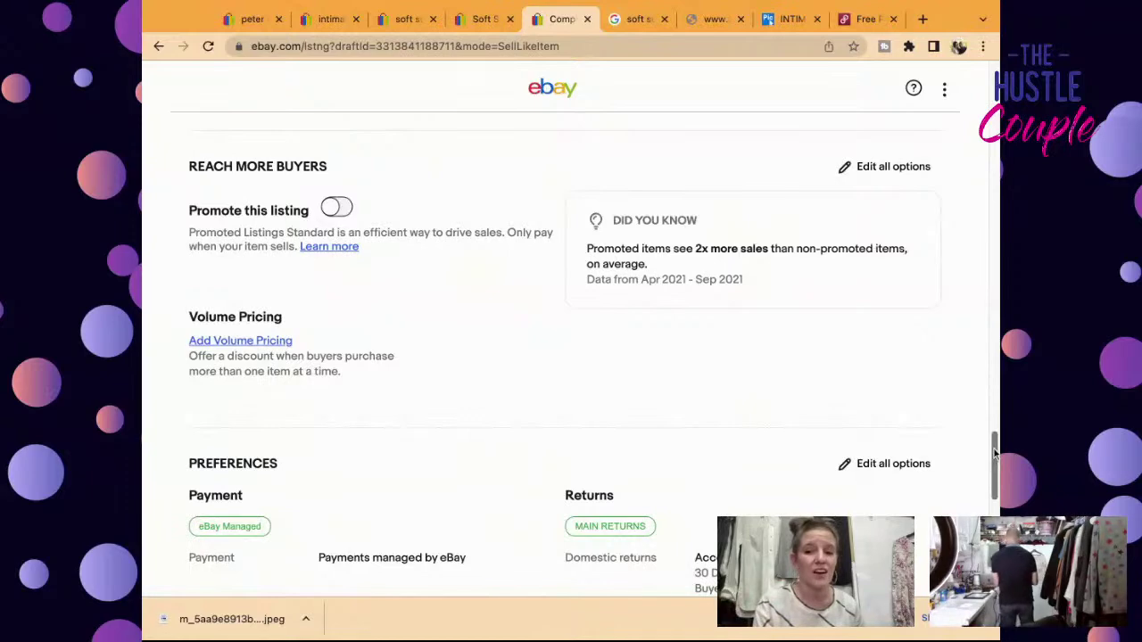
drag(995, 453, 994, 78)
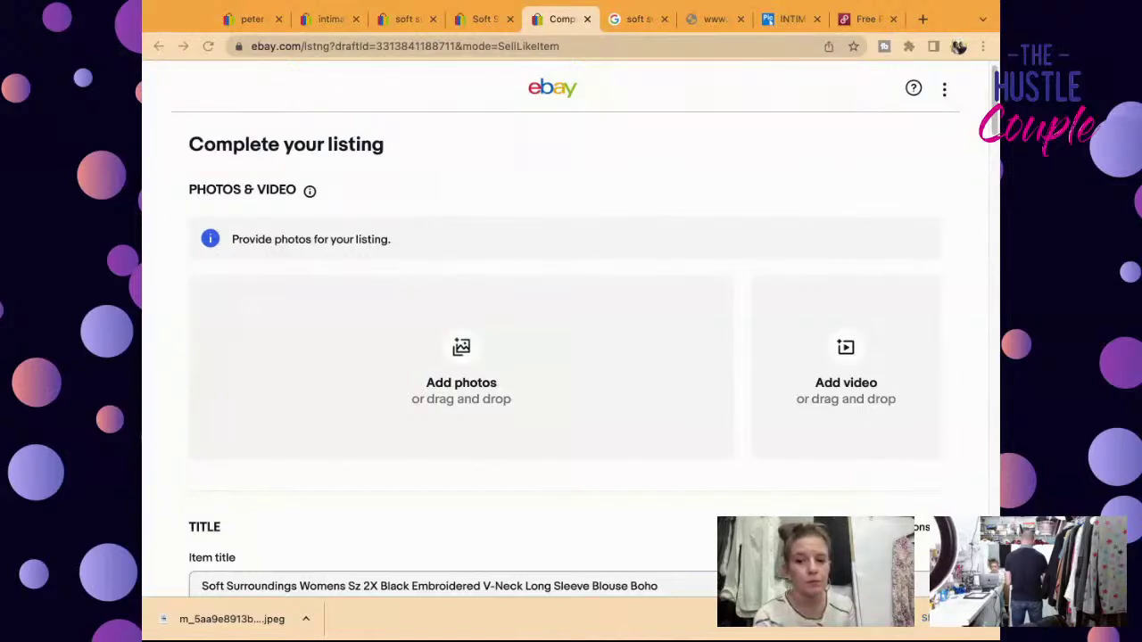
Step: Add the blouse photos to the draft and order them front, embroidery close-up, back view, brand label, care tags, measurement card
drag(143, 357, 553, 357)
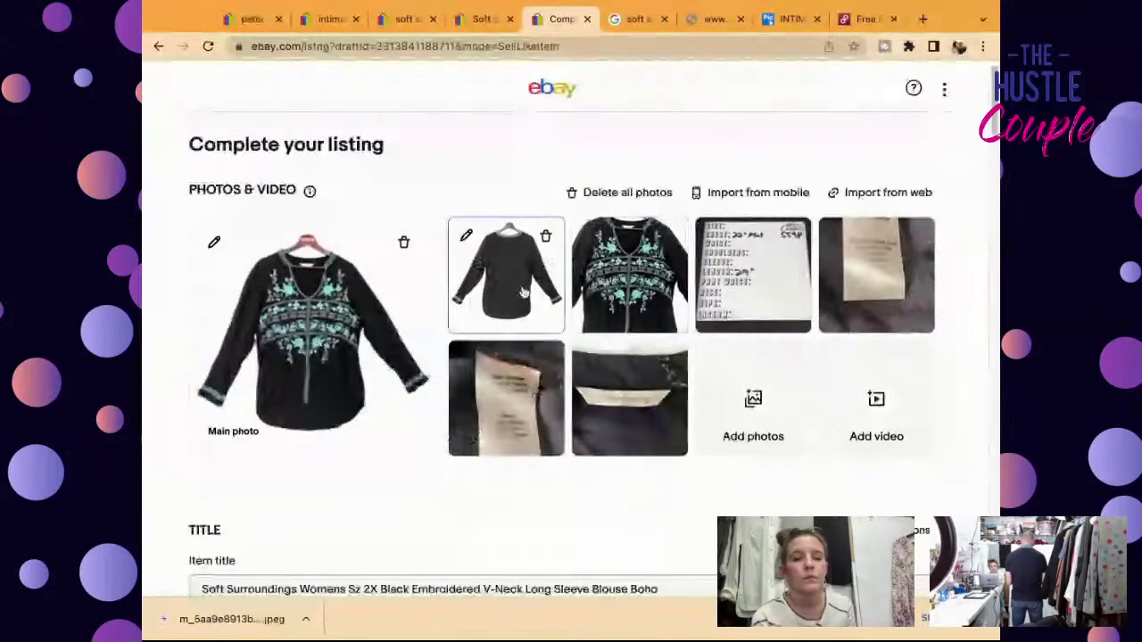
drag(524, 291, 649, 301)
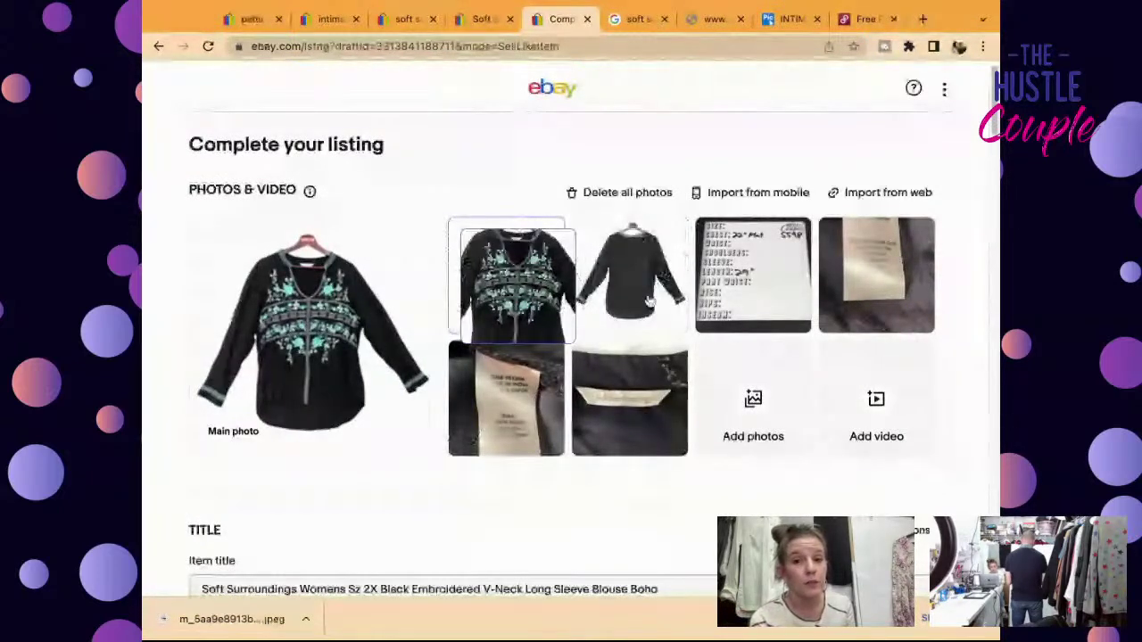
drag(705, 268, 629, 401)
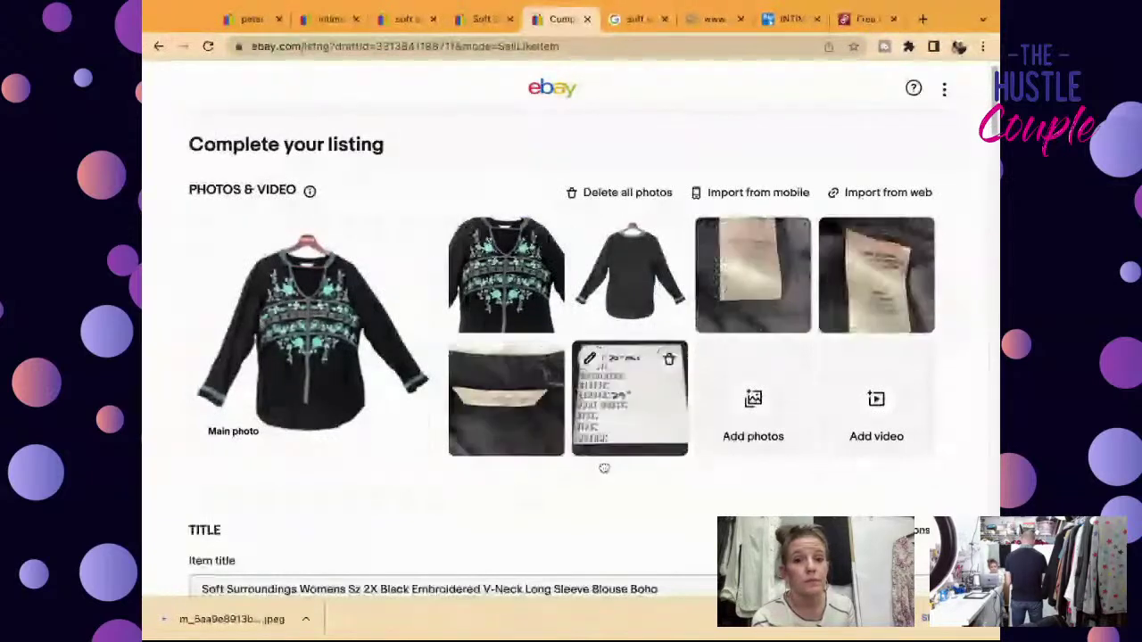
drag(505, 410, 749, 277)
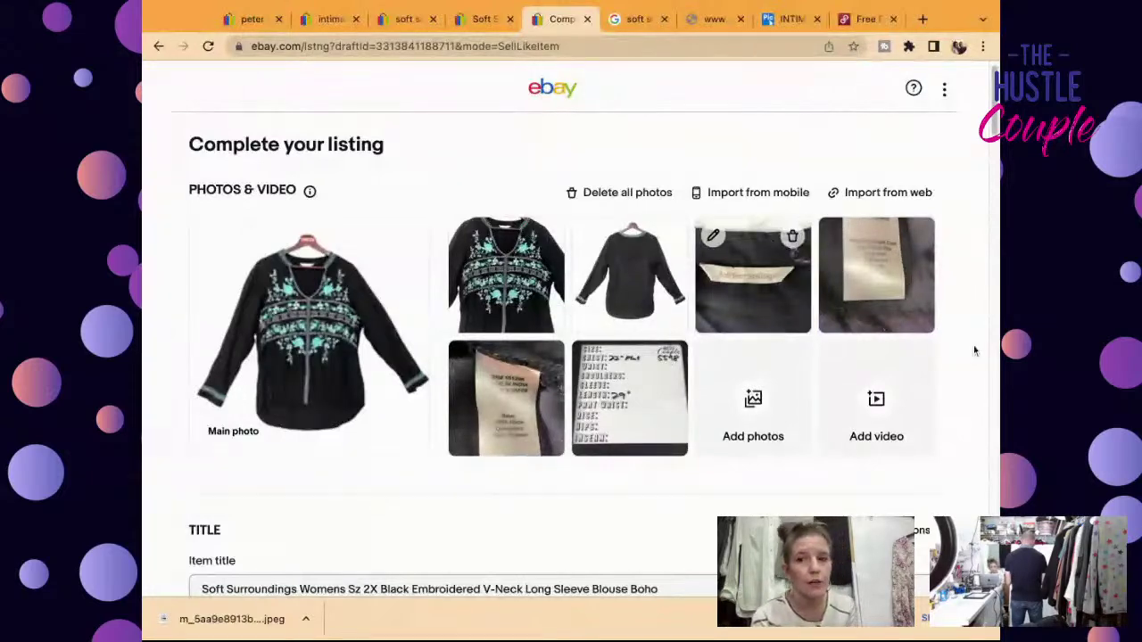
Step: Check the draft through to its end, publish the blouse listing and close the confirmation dialog
scroll(928, 334, down, 3)
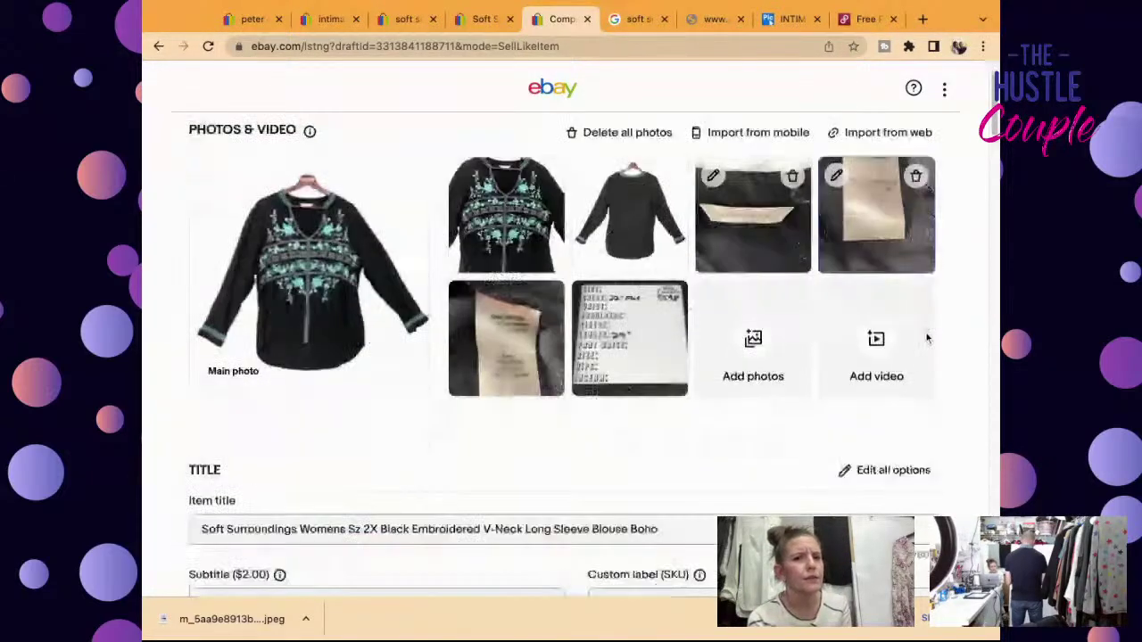
scroll(926, 337, down, 5)
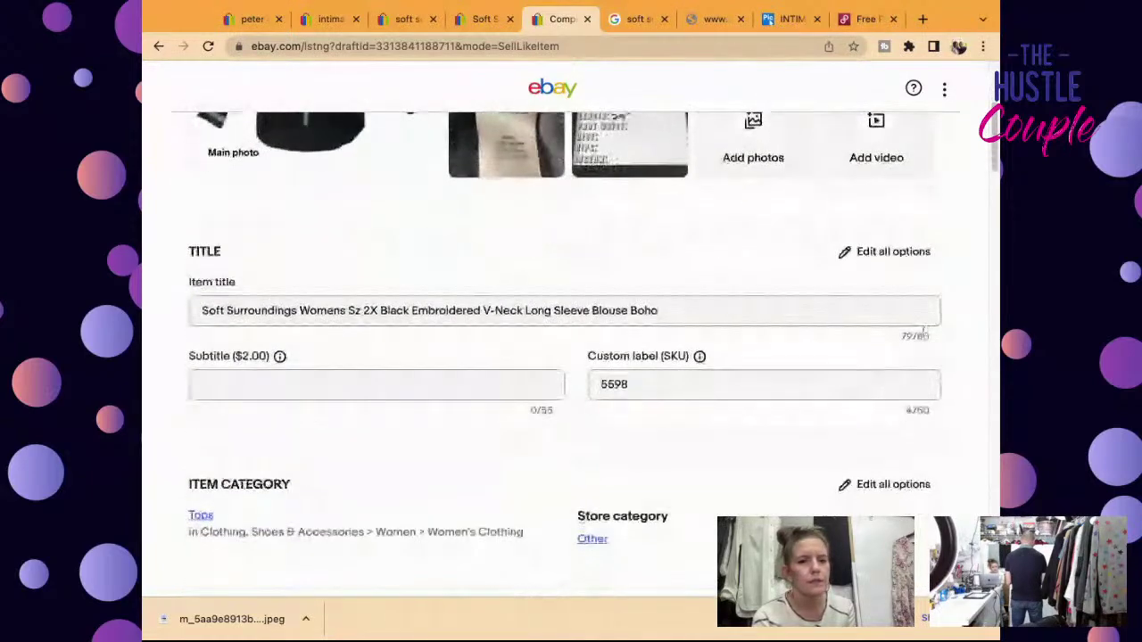
scroll(571, 357, down, 4)
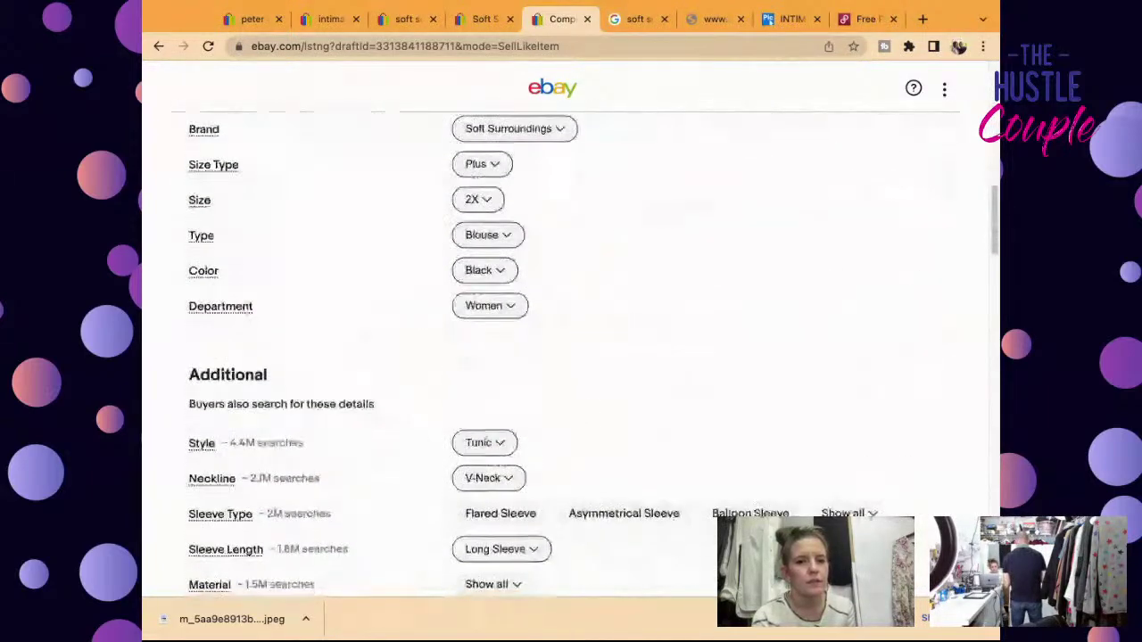
scroll(571, 357, down, 2)
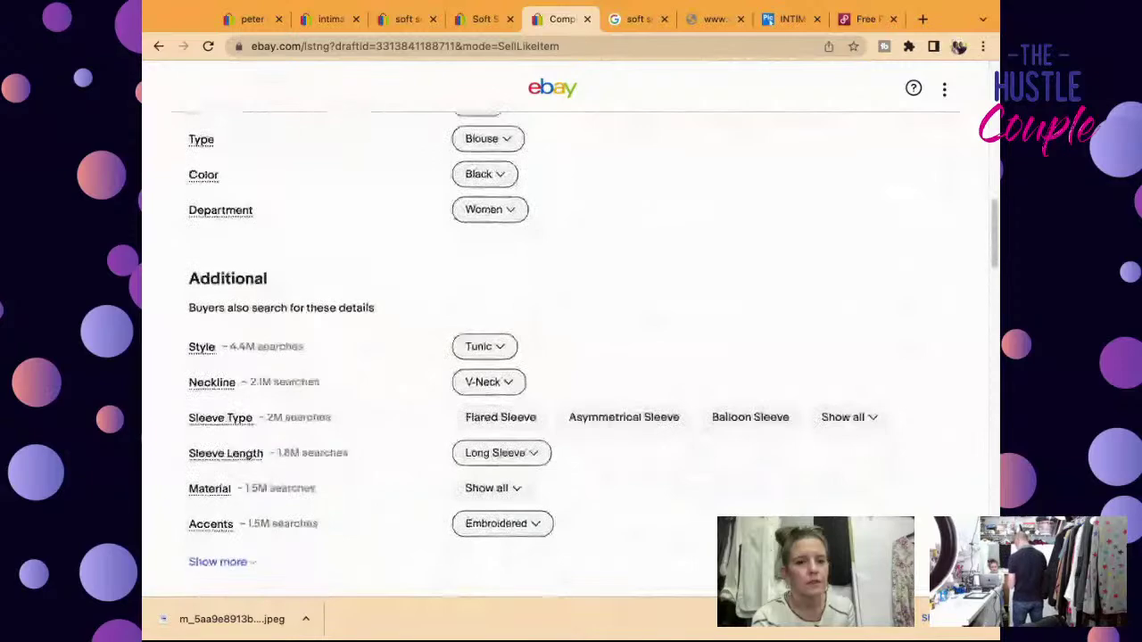
scroll(571, 357, down, 15)
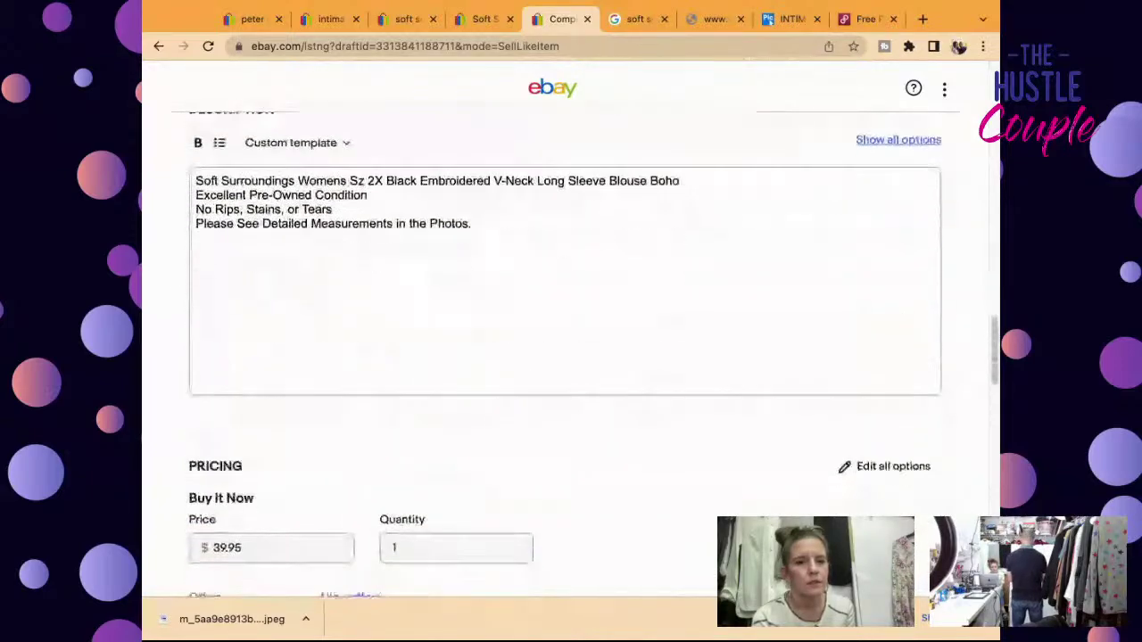
scroll(623, 325, down, 10)
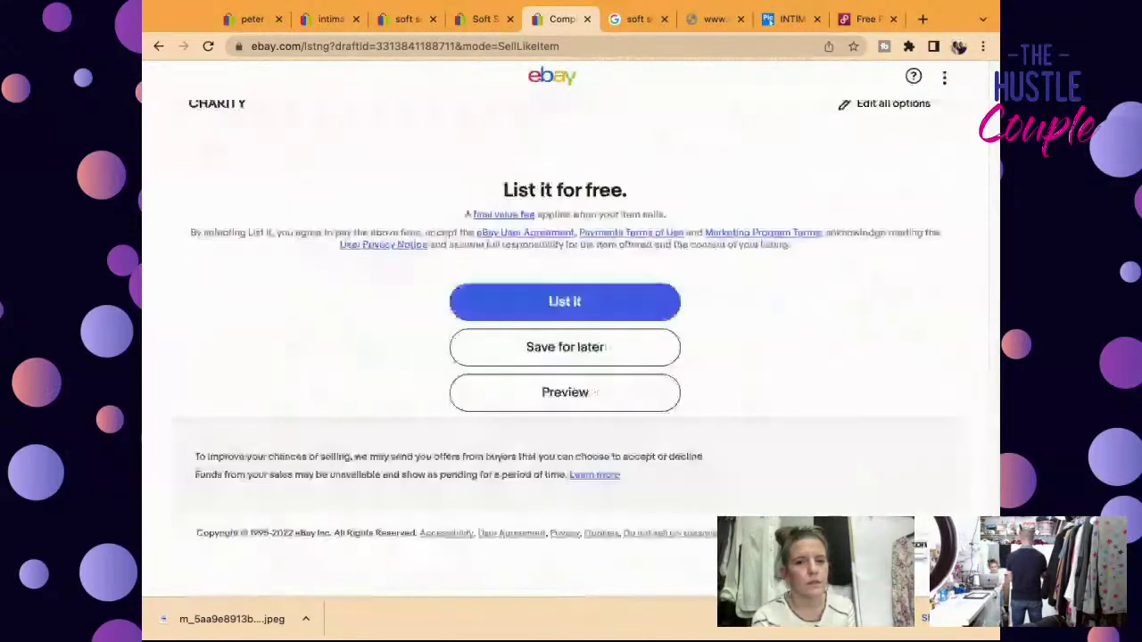
click(622, 324)
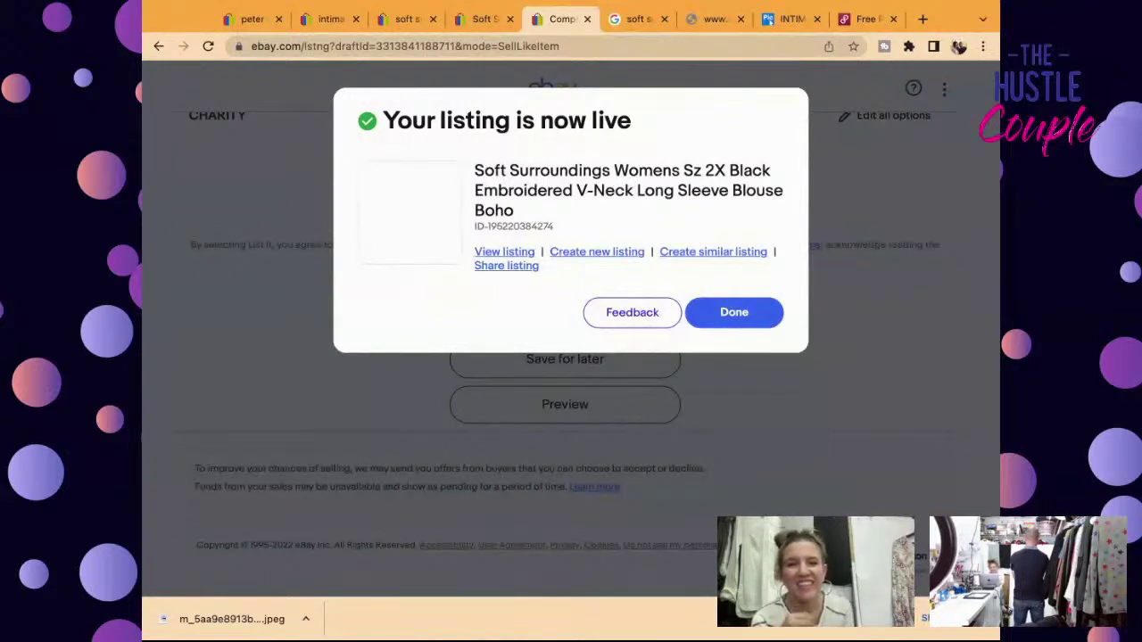
click(721, 323)
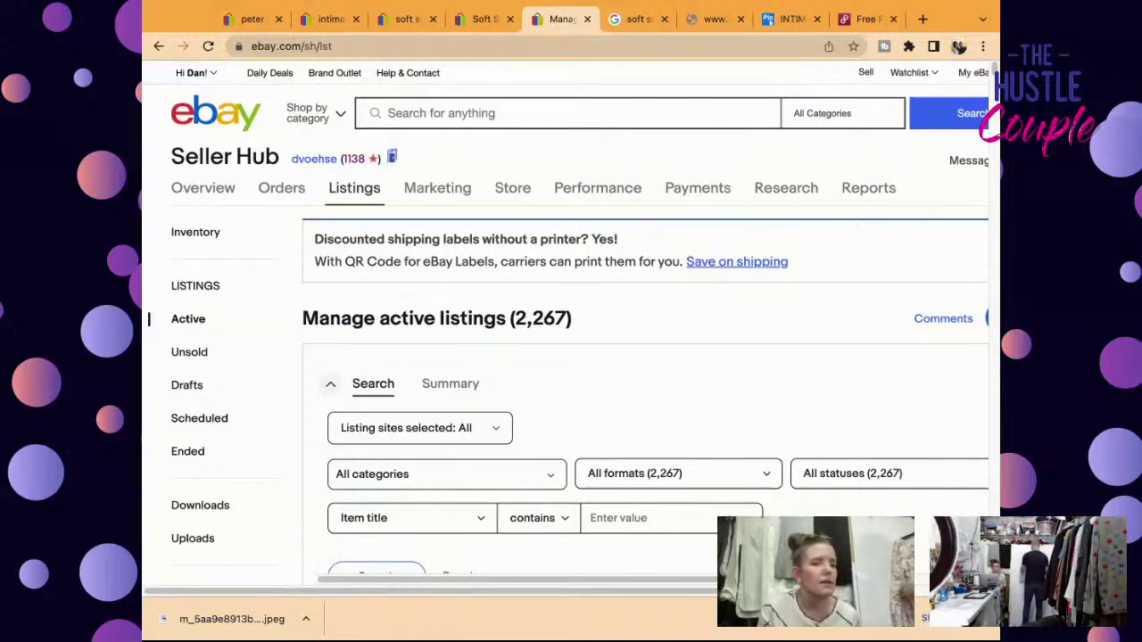
Step: Search eBay for "maeve floral top"
click(609, 119)
text(ma)
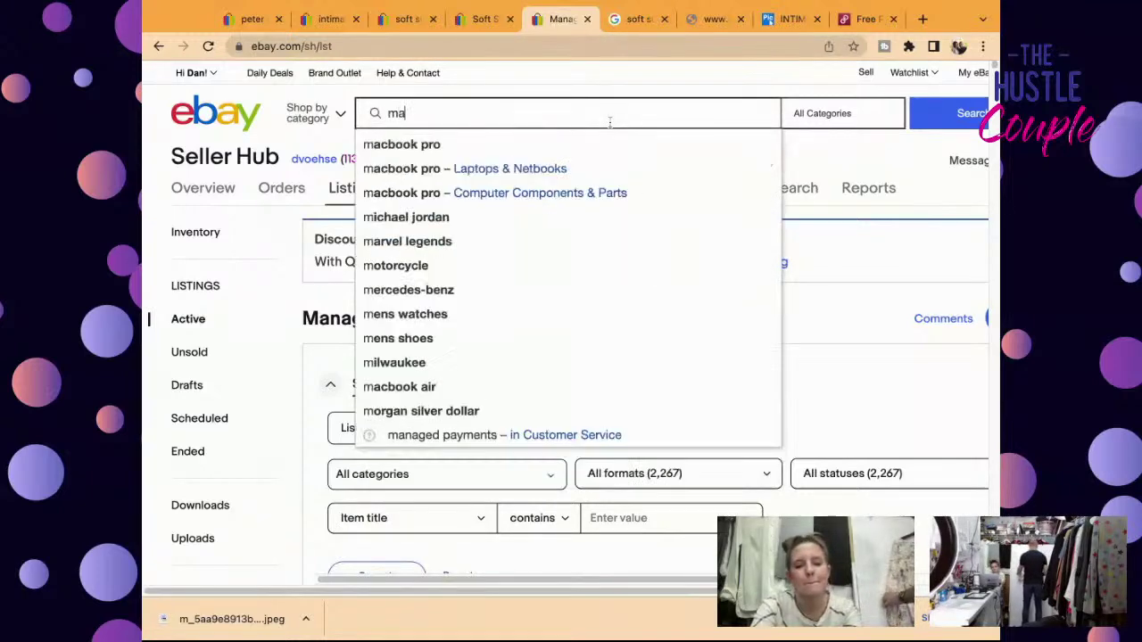
text(eve floral top)
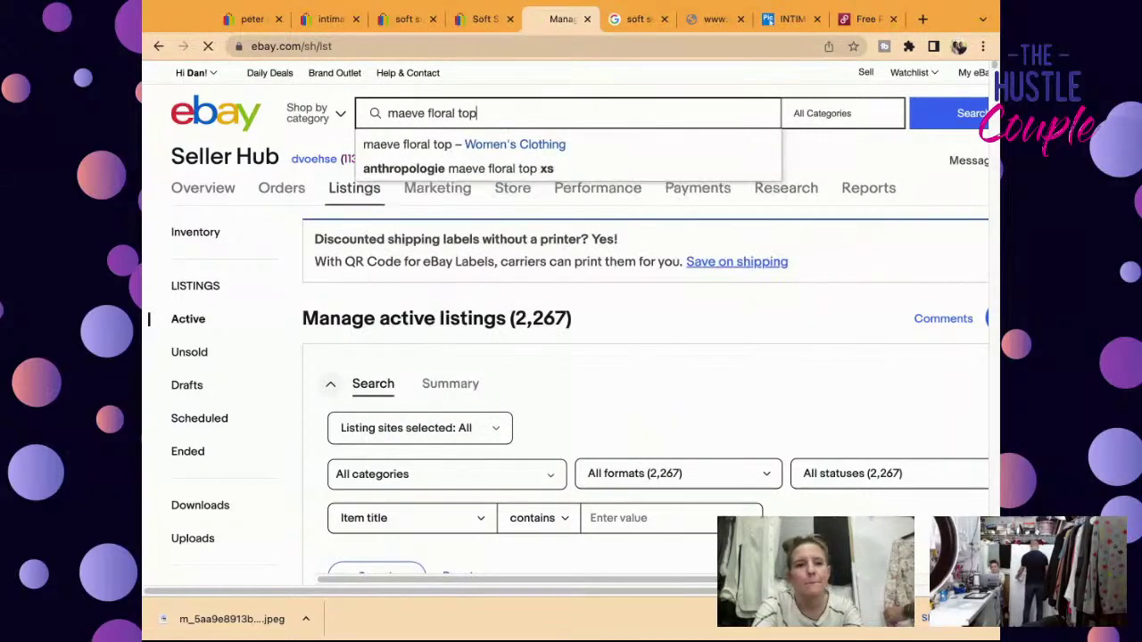
key(Return)
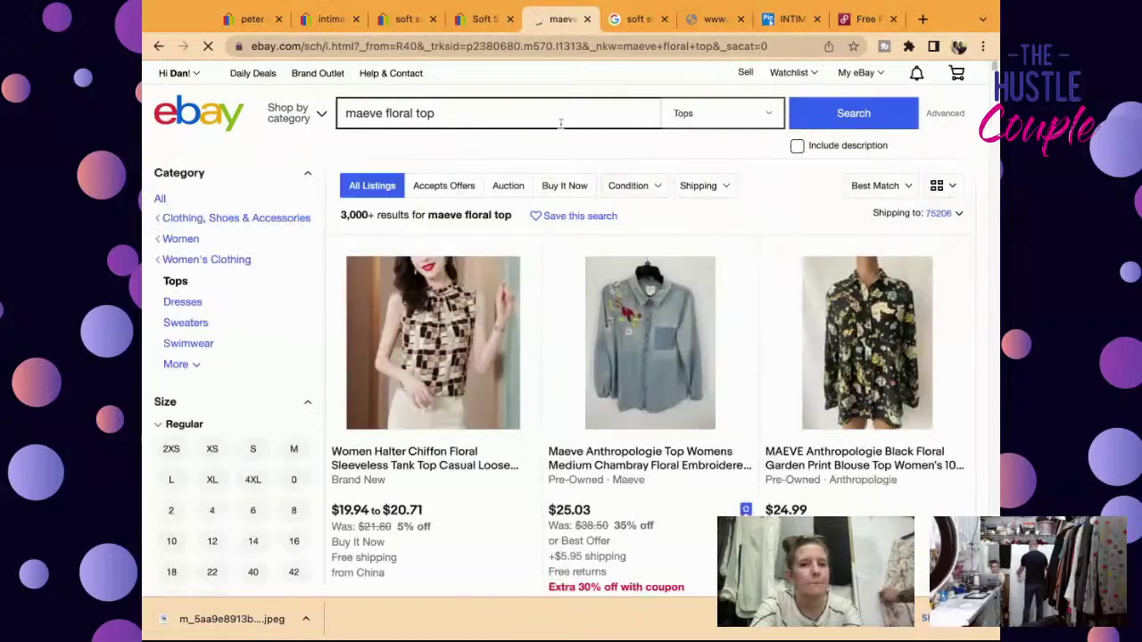
Step: Refine the search to "maeve floral top pernielle" and look through the active listings for a matching top
click(561, 119)
text(p)
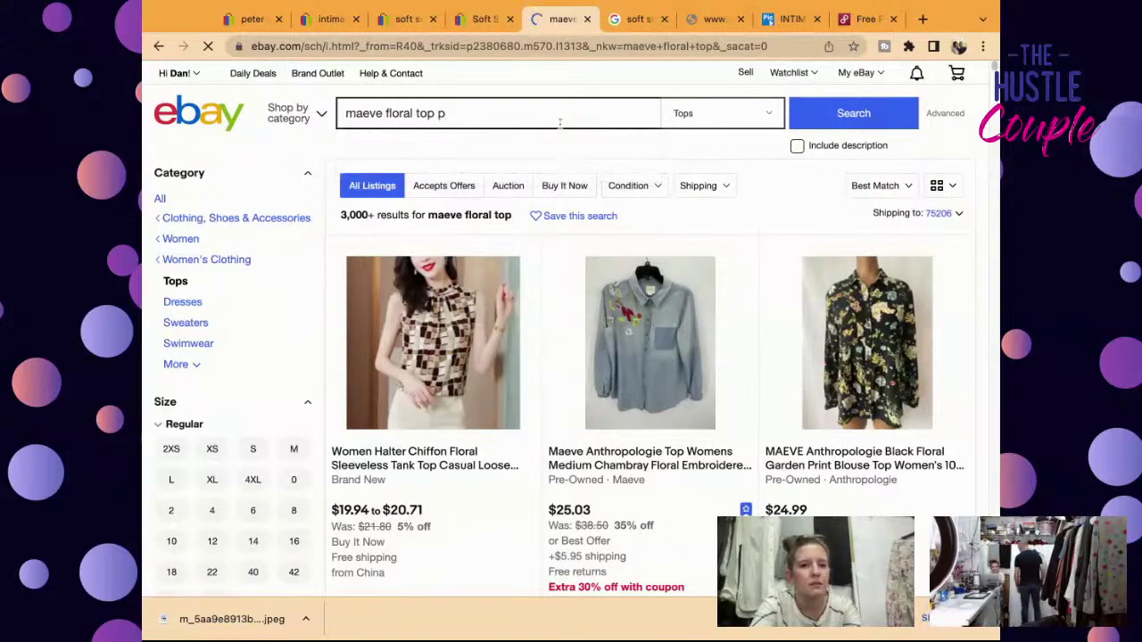
text(ernia)
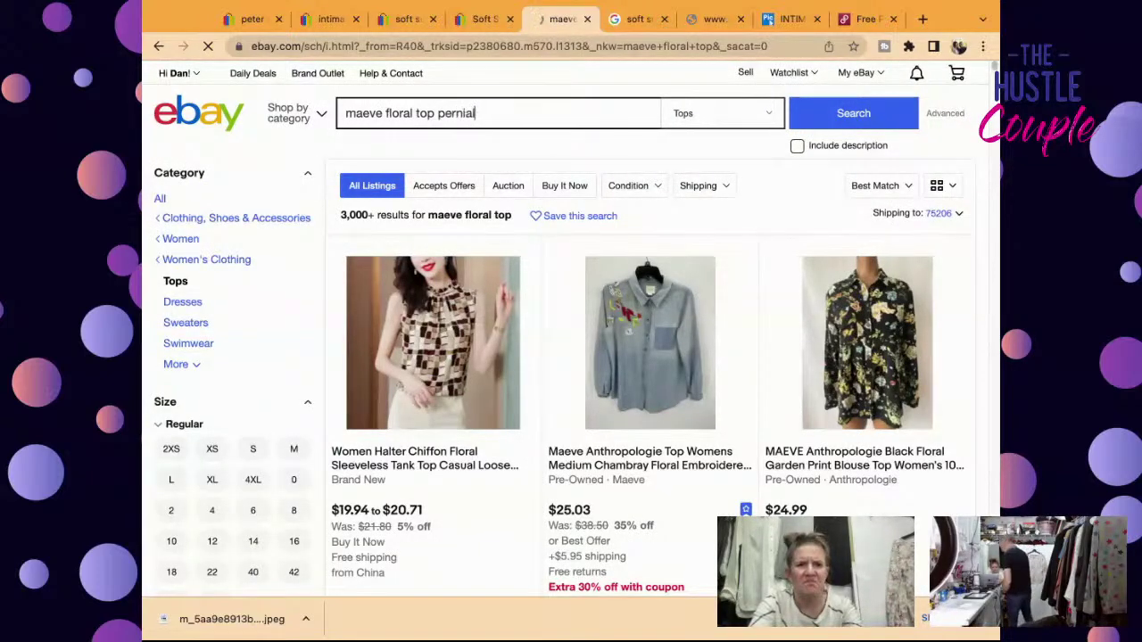
key(BackSpace)
text(elle)
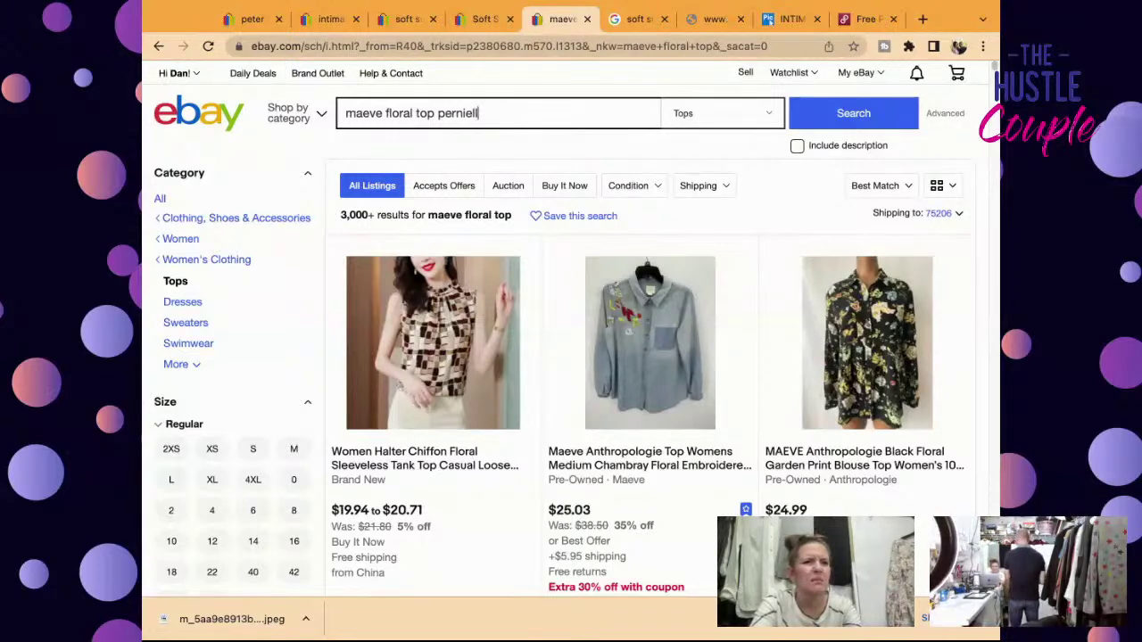
key(Return)
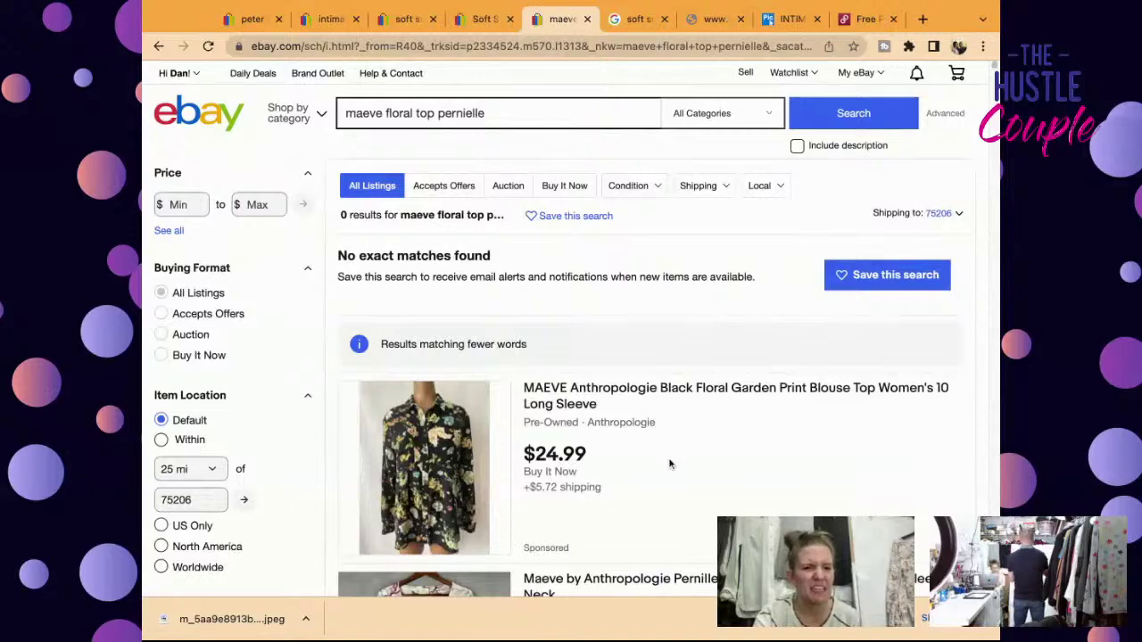
scroll(670, 465, down, 3)
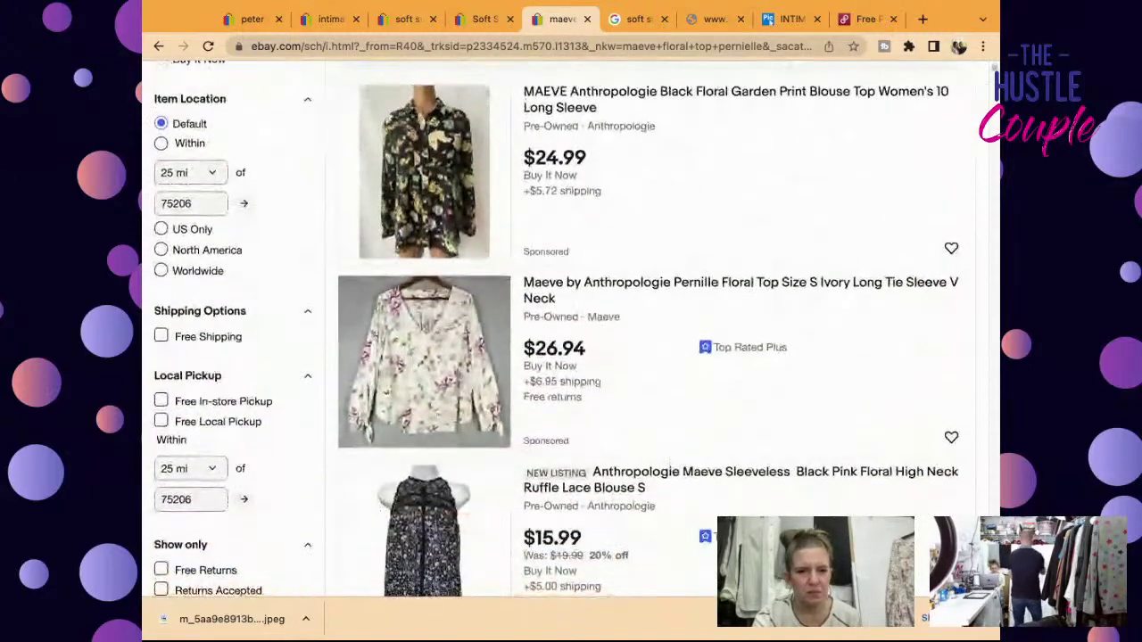
scroll(613, 364, down, 2)
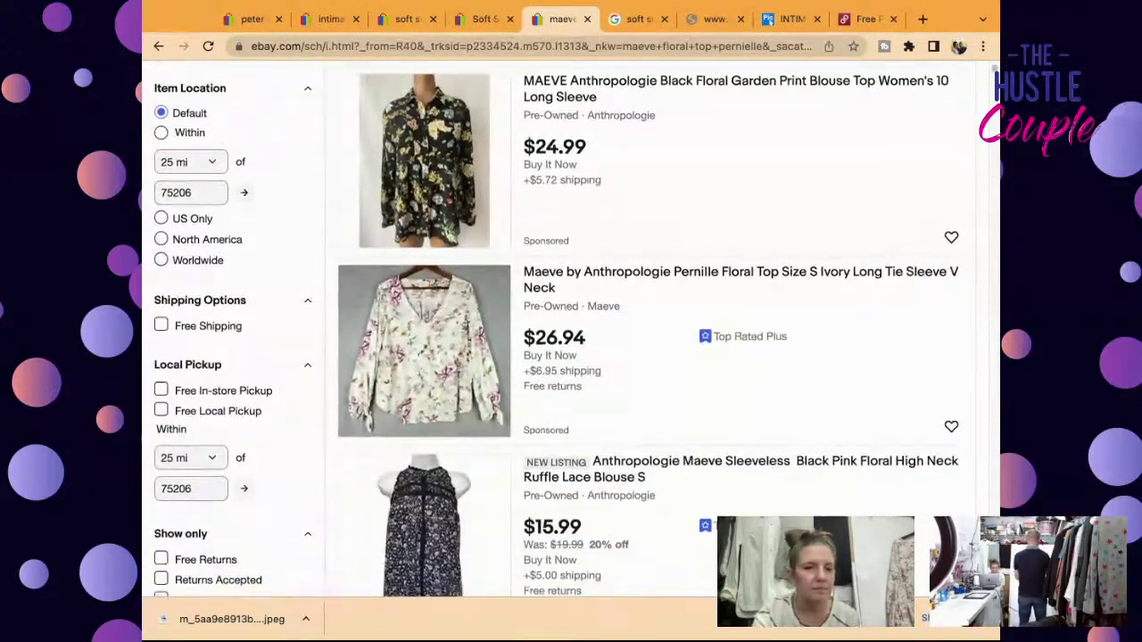
scroll(613, 364, down, 1)
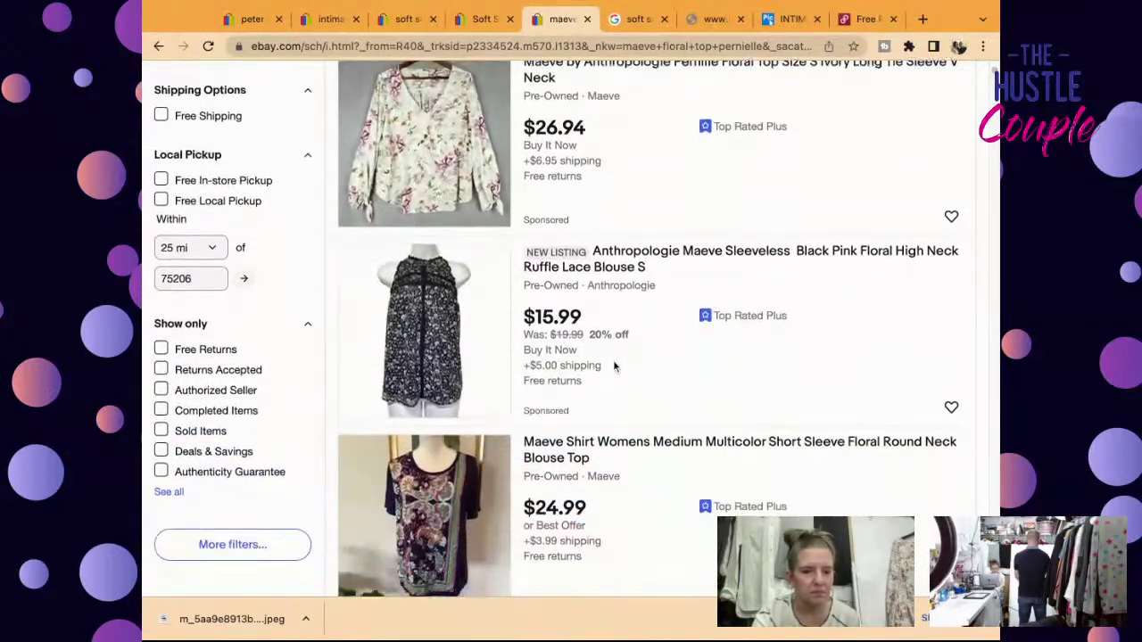
Step: Filter the results to sold items and look through the sold Maeve tops and their prices
click(183, 408)
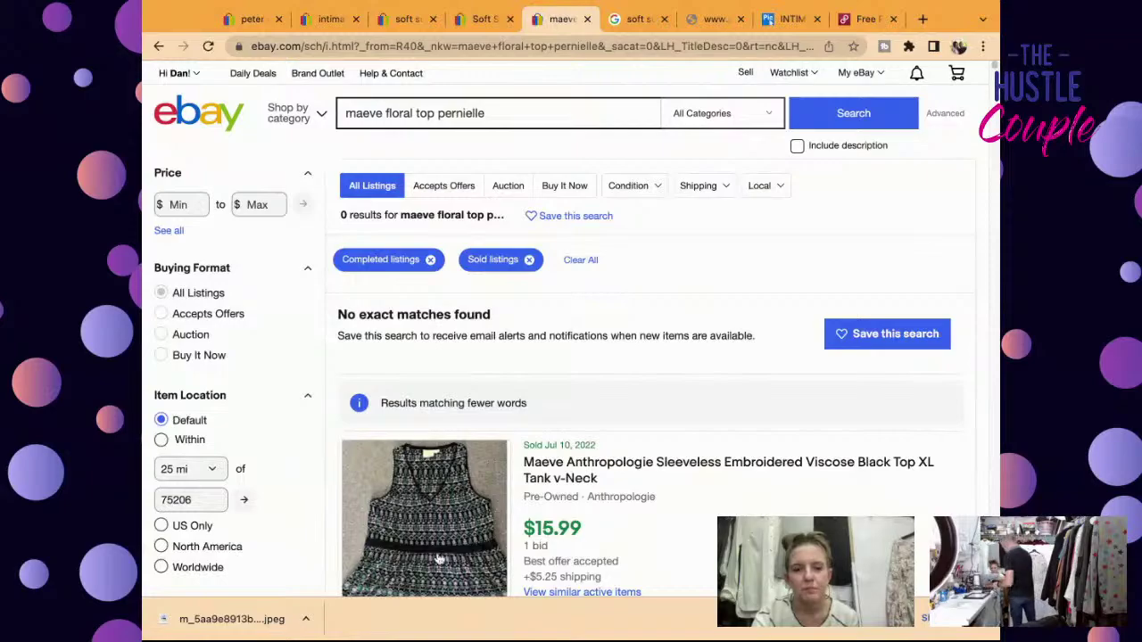
scroll(566, 512, down, 3)
scroll(565, 511, down, 12)
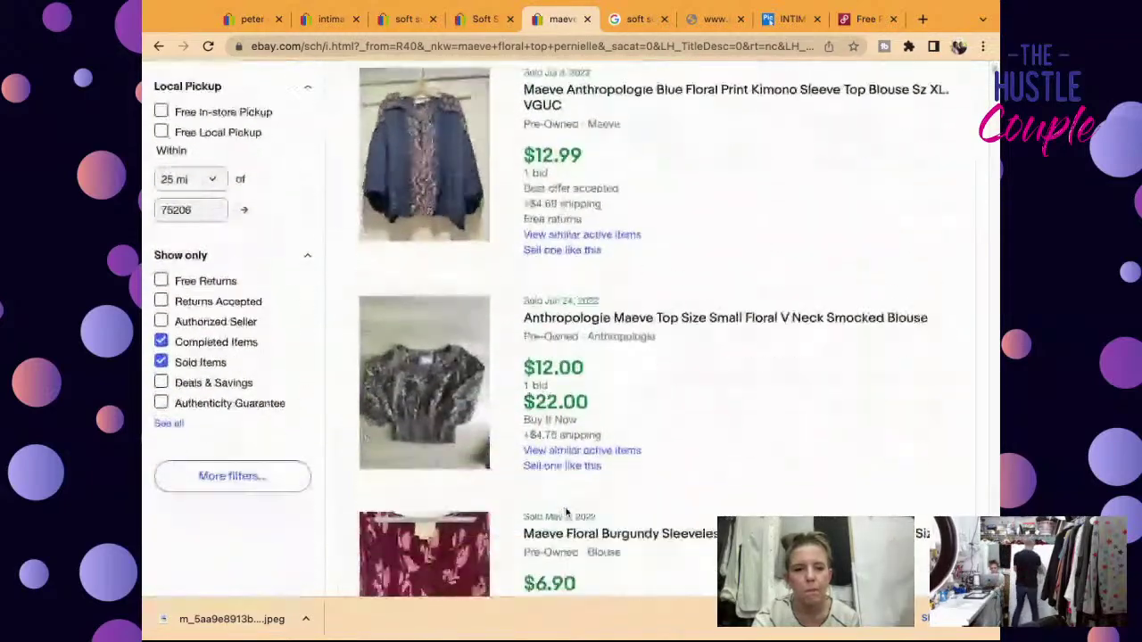
scroll(566, 504, down, 4)
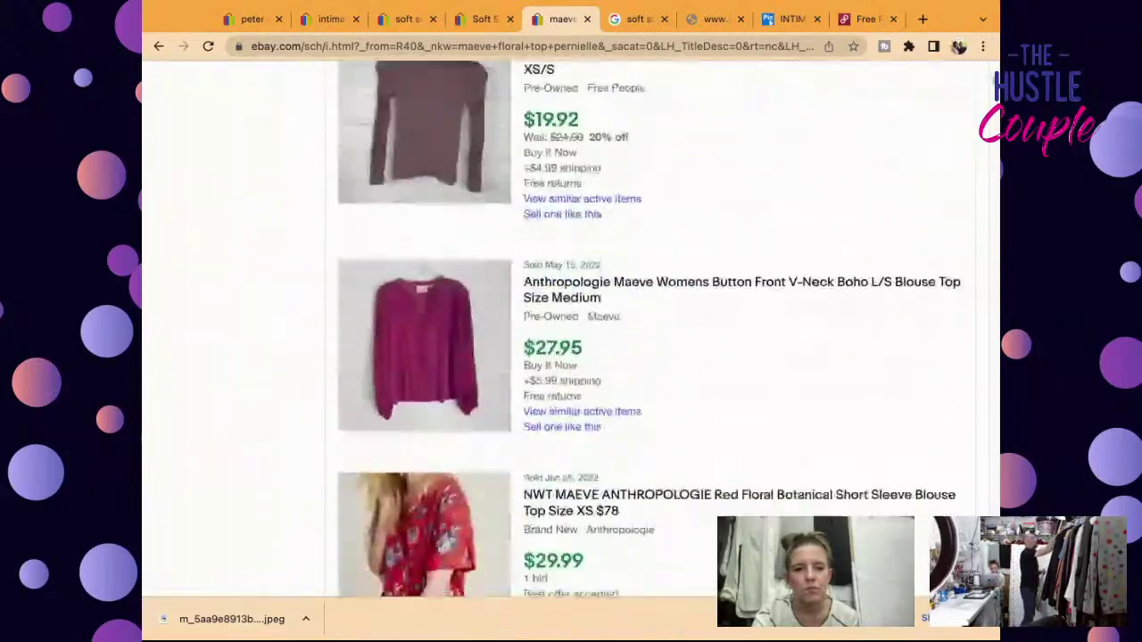
Step: Return to the active results, open the ivory Maeve Pernille floral top in size S, and start a similar listing from it
click(158, 46)
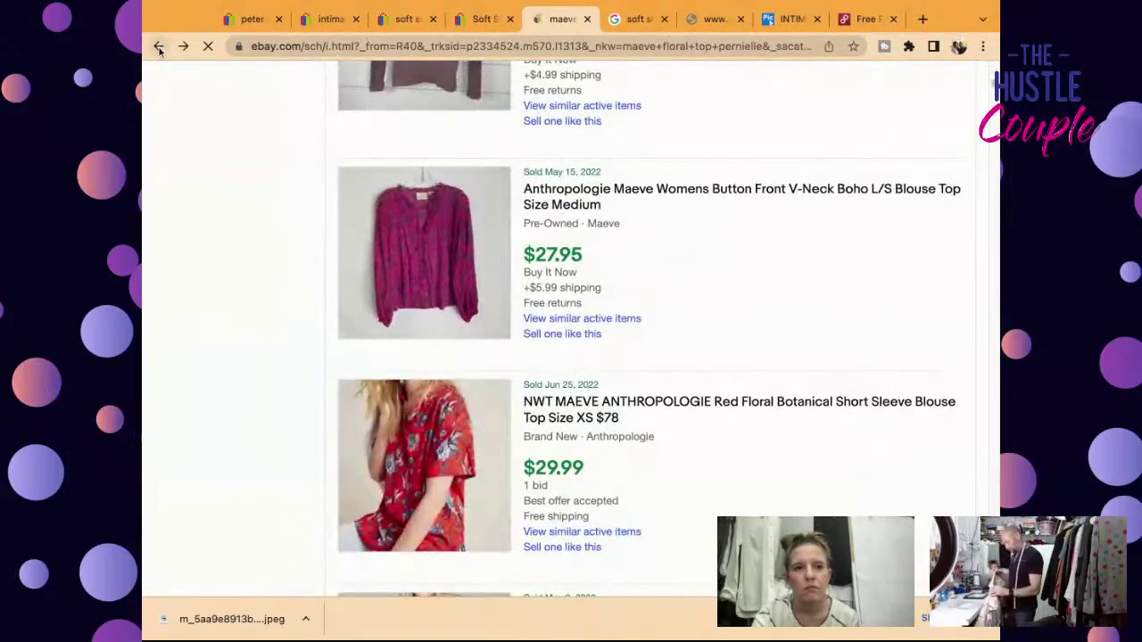
scroll(733, 375, down, 1)
scroll(734, 375, up, 3)
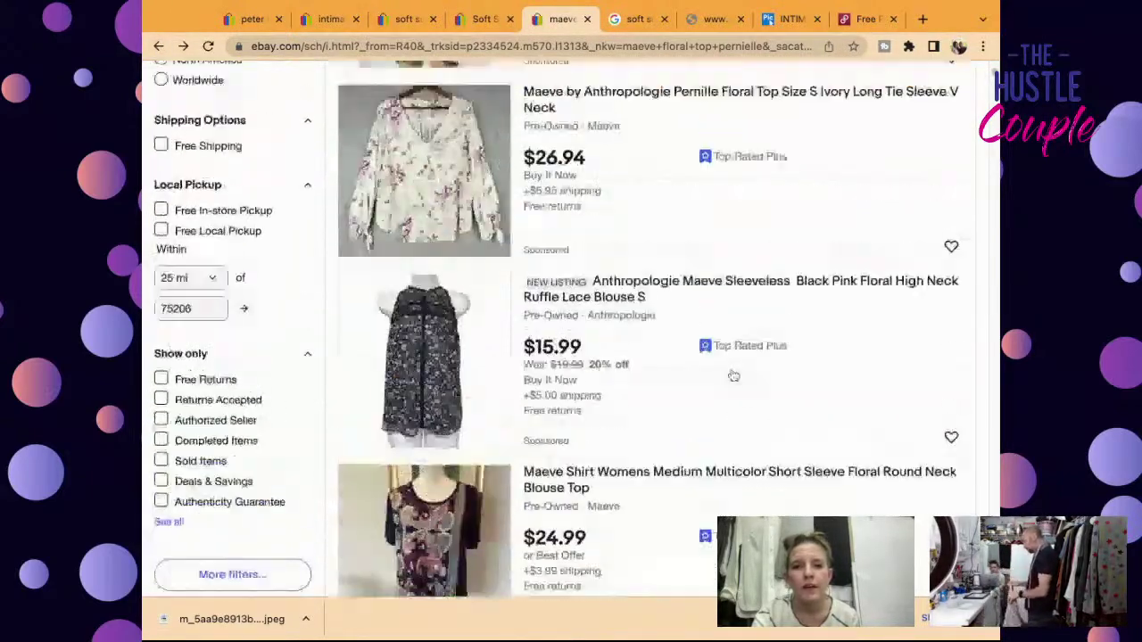
click(734, 271)
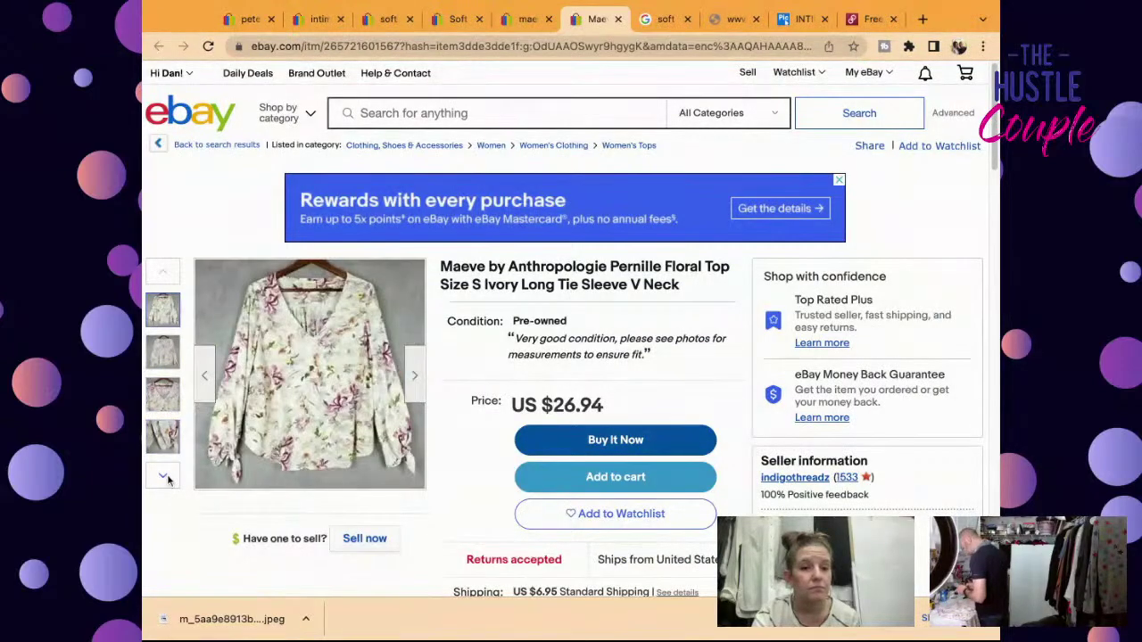
click(364, 539)
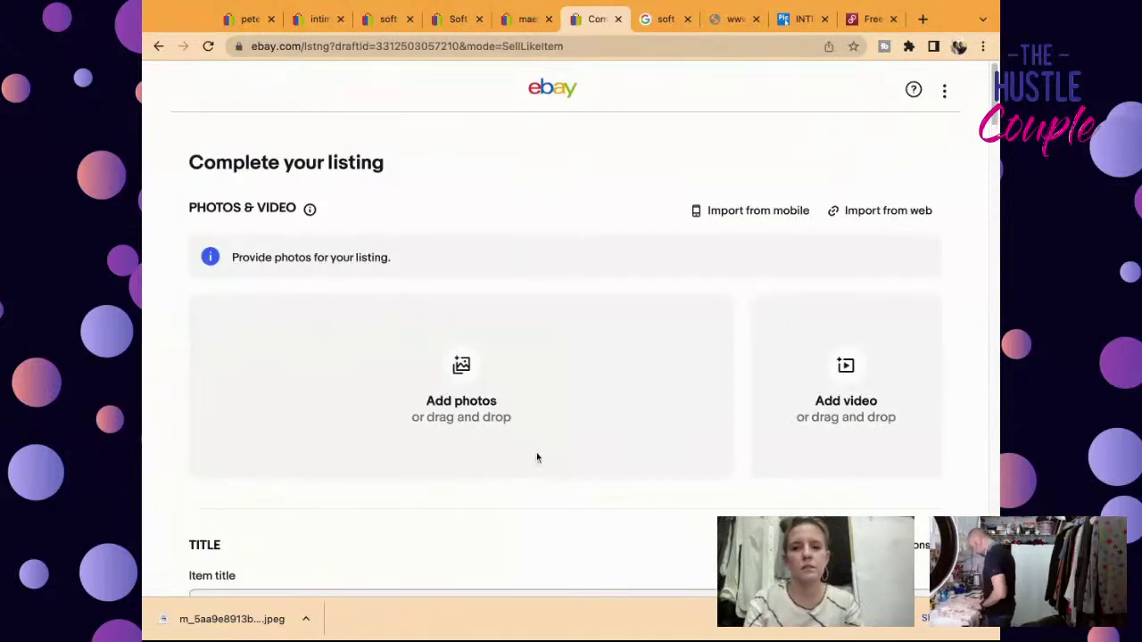
Step: Set the item condition to Pre-owned with the description "Excellent Pre-Owned Condition. No Rips, Stains, or Tears. Please See Detailed Measurements in the Photos."
scroll(536, 456, down, 6)
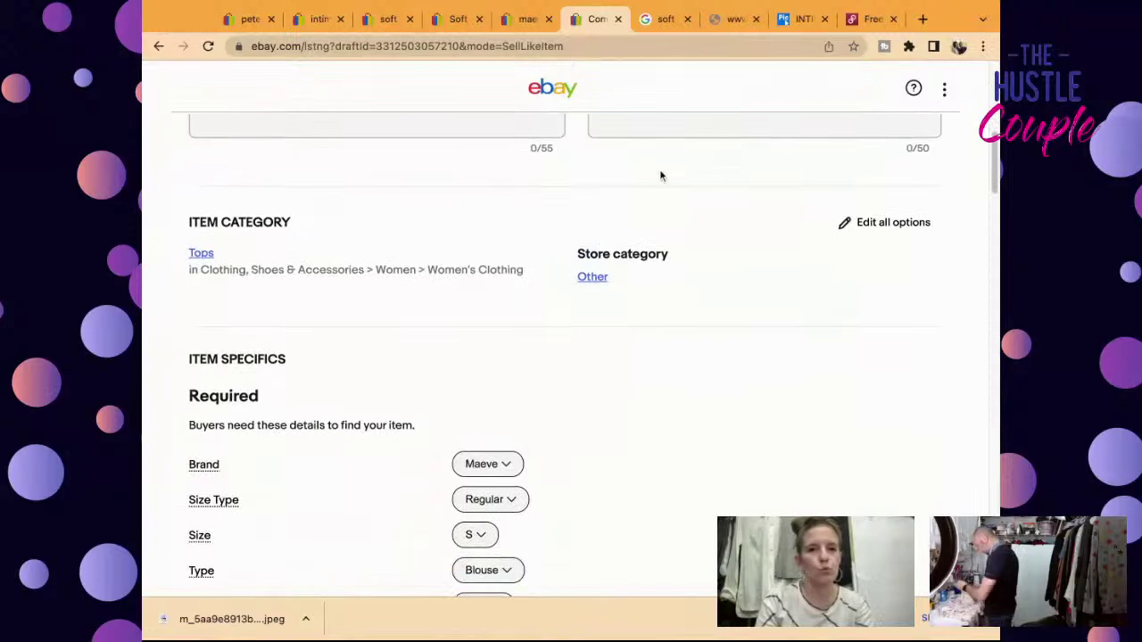
click(535, 20)
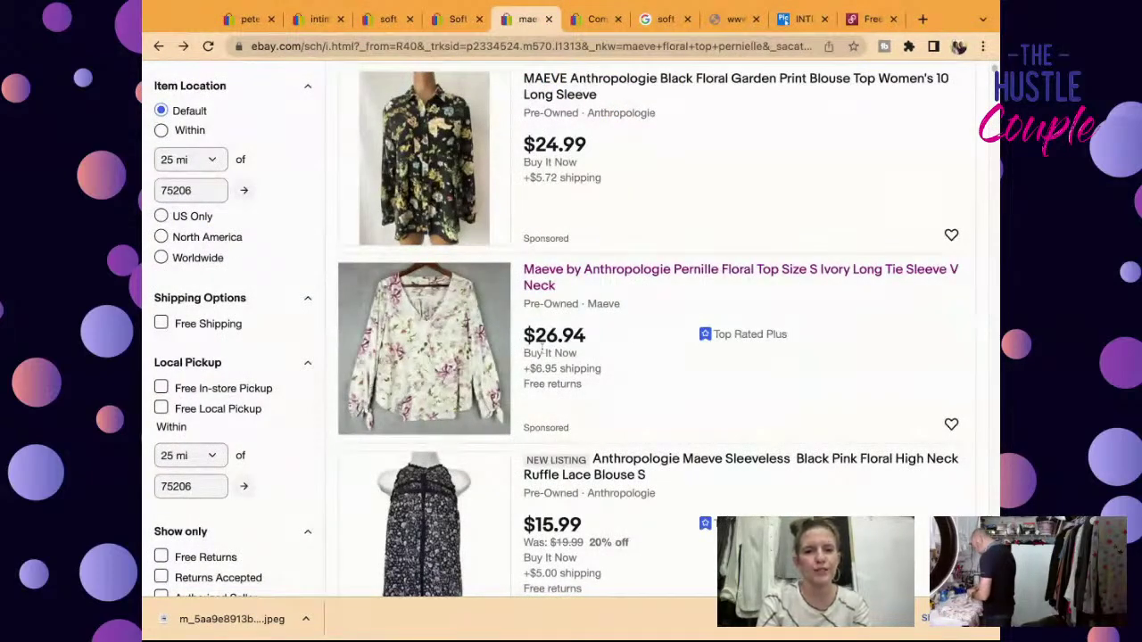
click(596, 19)
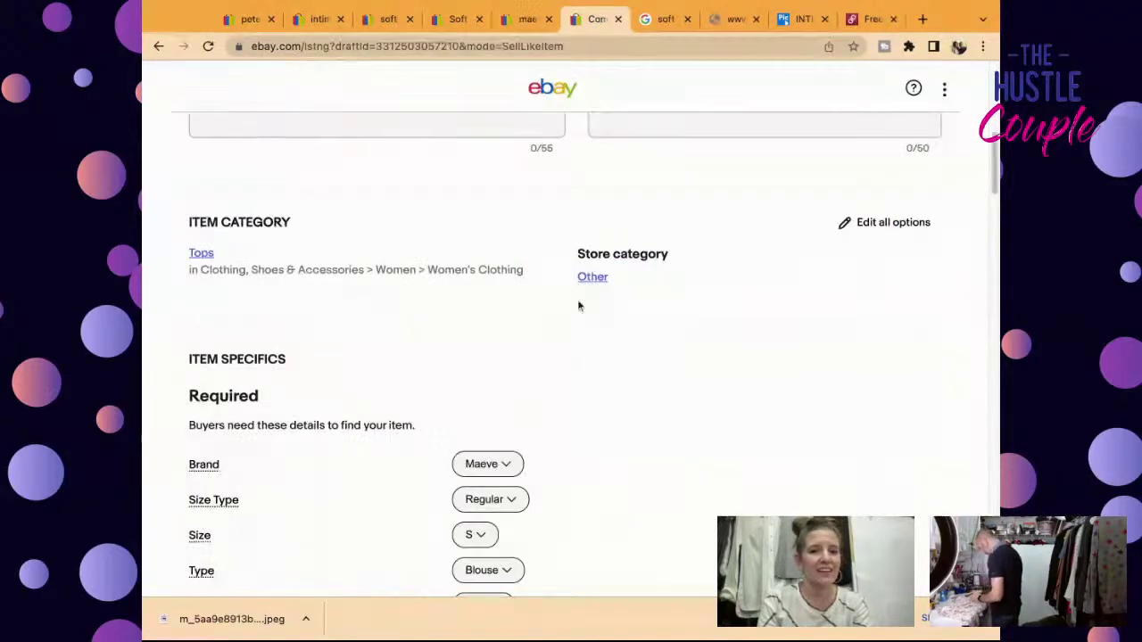
scroll(647, 482, down, 10)
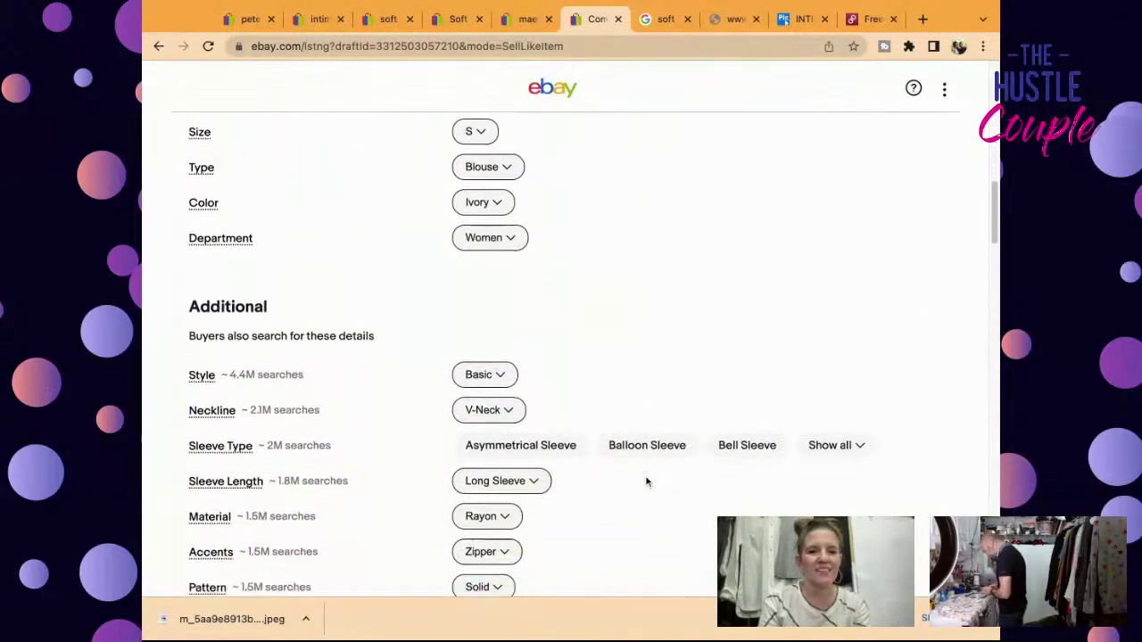
scroll(571, 357, down, 15)
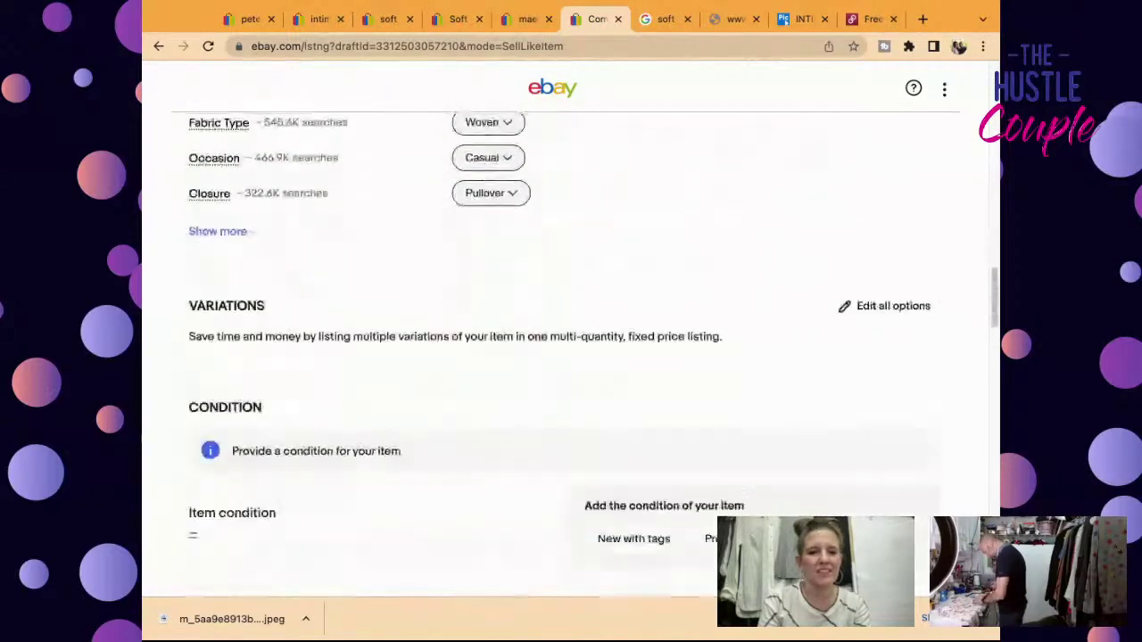
click(734, 287)
click(671, 268)
text(e)
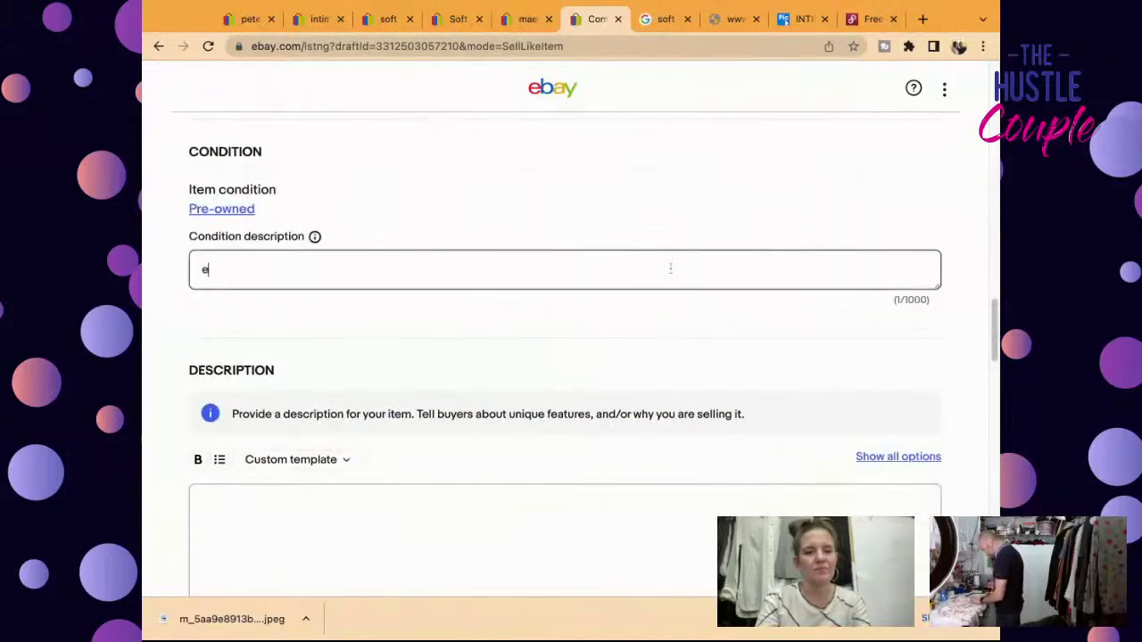
key(Down)
key(Return)
text($)
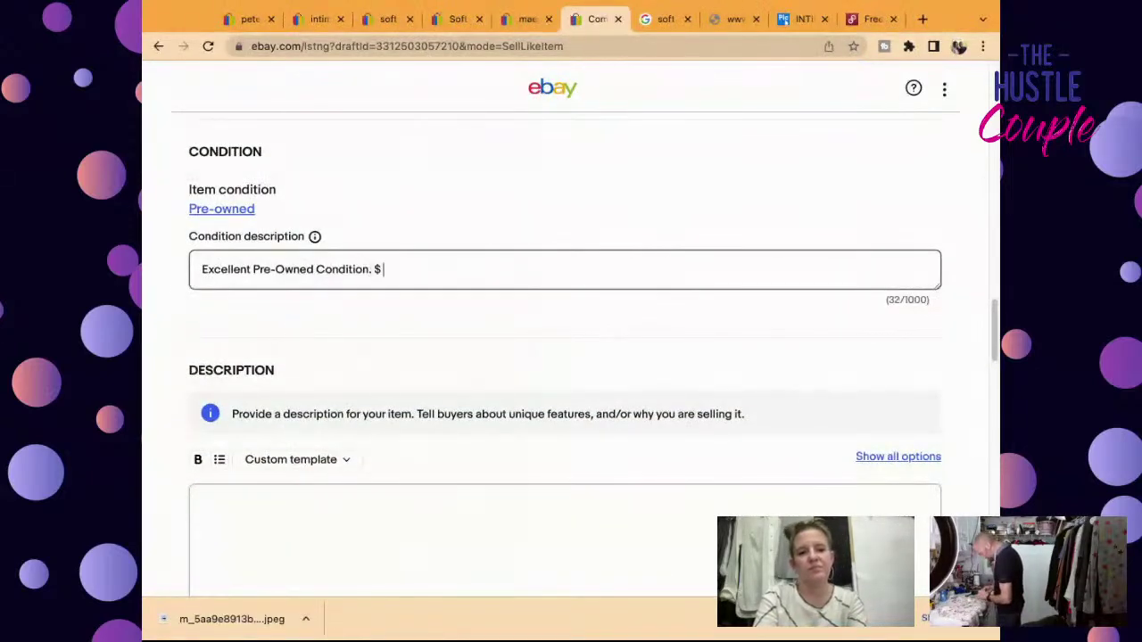
key(BackSpace)
text(n$. m$)
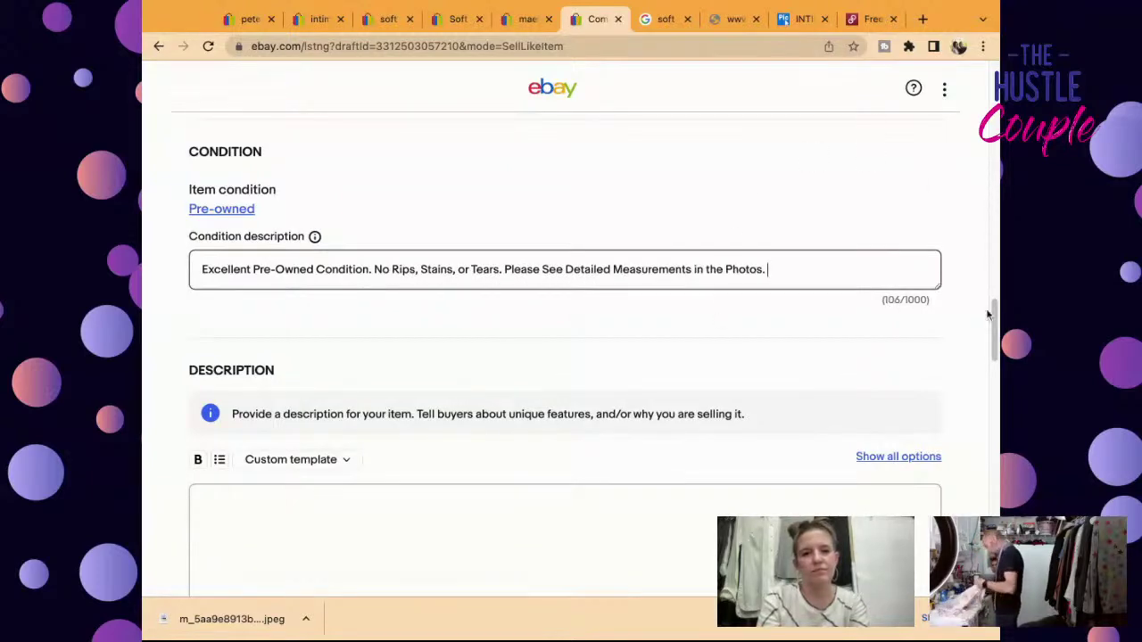
Step: Copy the full item title into the first line of the listing description
drag(991, 315, 993, 89)
click(639, 467)
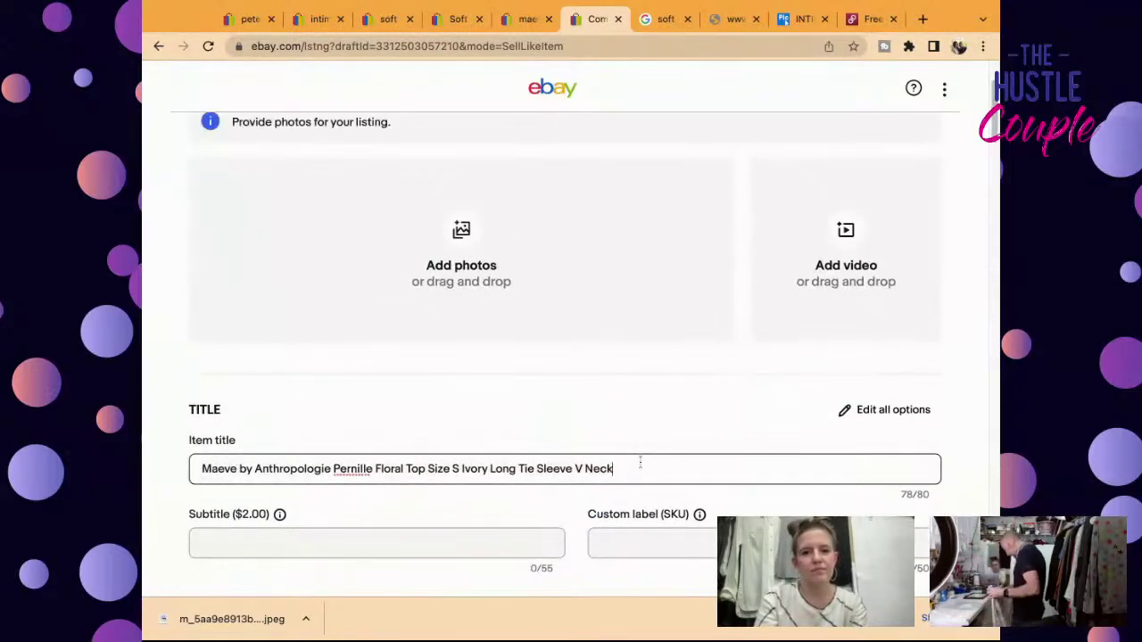
key(ctrl+a)
key(ctrl+c)
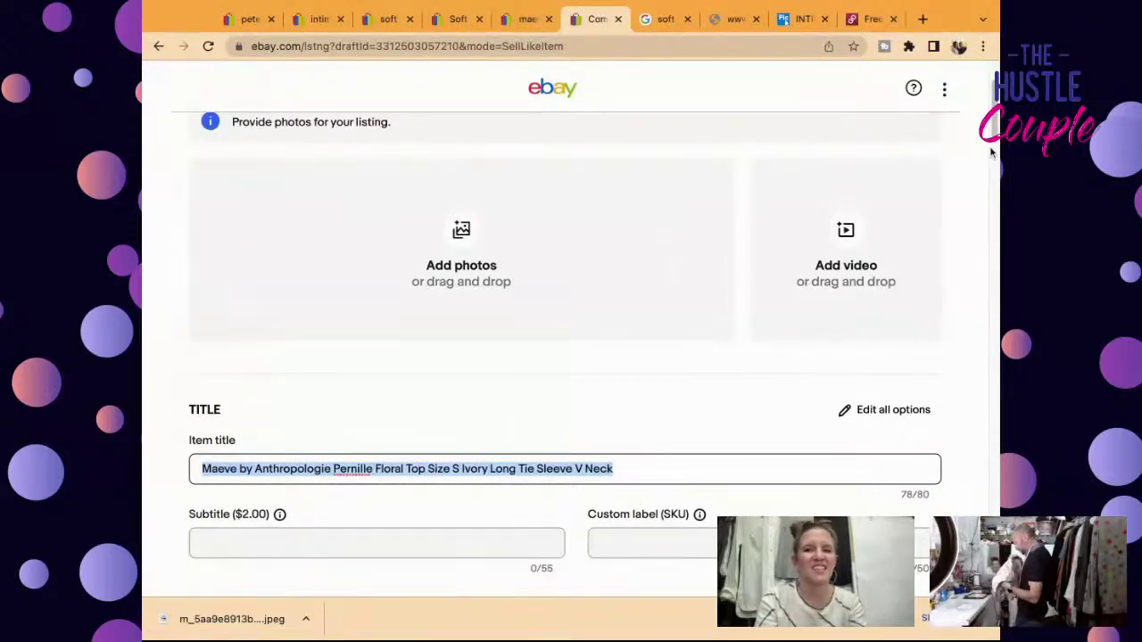
scroll(992, 134, down, 15)
click(789, 302)
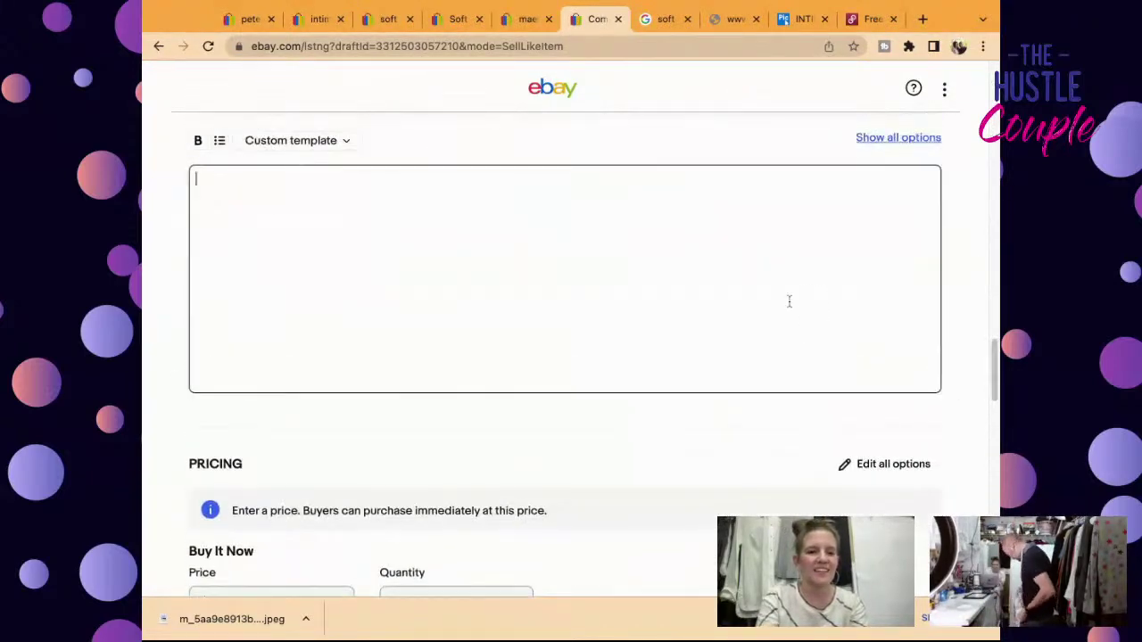
key(ctrl+v)
Step: Add description lines "Excellent Pre-Owned Condition", "No Rips, Stains, or Tears" and "Please See Detailed Measurements in the Photos."
key(Return)
text(Excellent Pre-Owned Condition)
key(Return)
text(No Rips, Stains, or Tears)
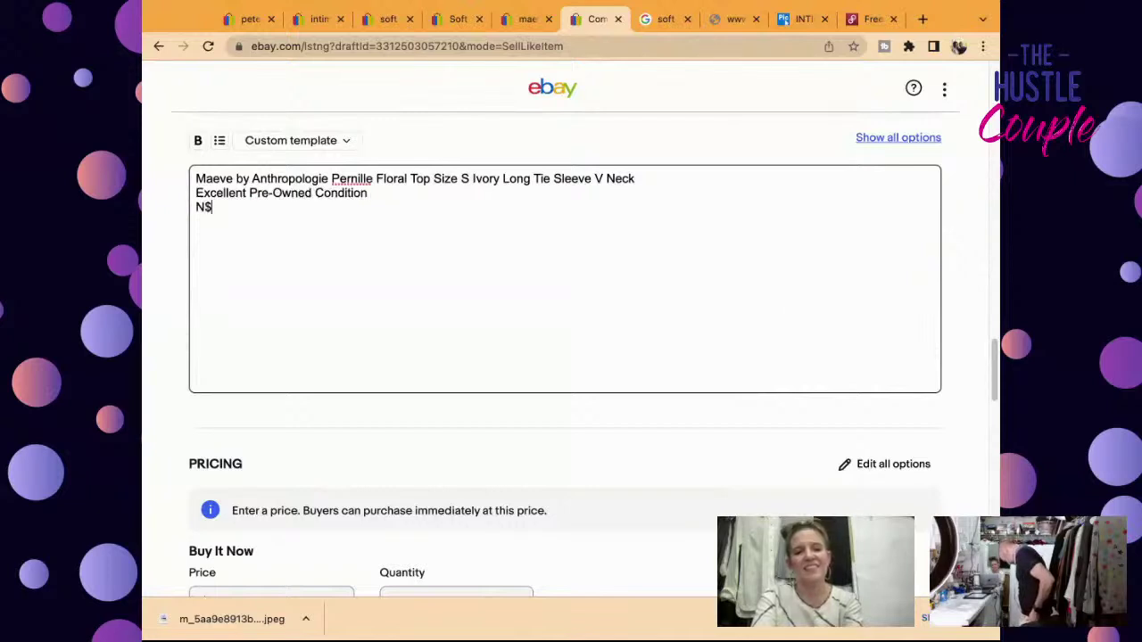
key(Return)
text($)
key(BackSpace)
text(Please See Detailed Measurements in the Photos.)
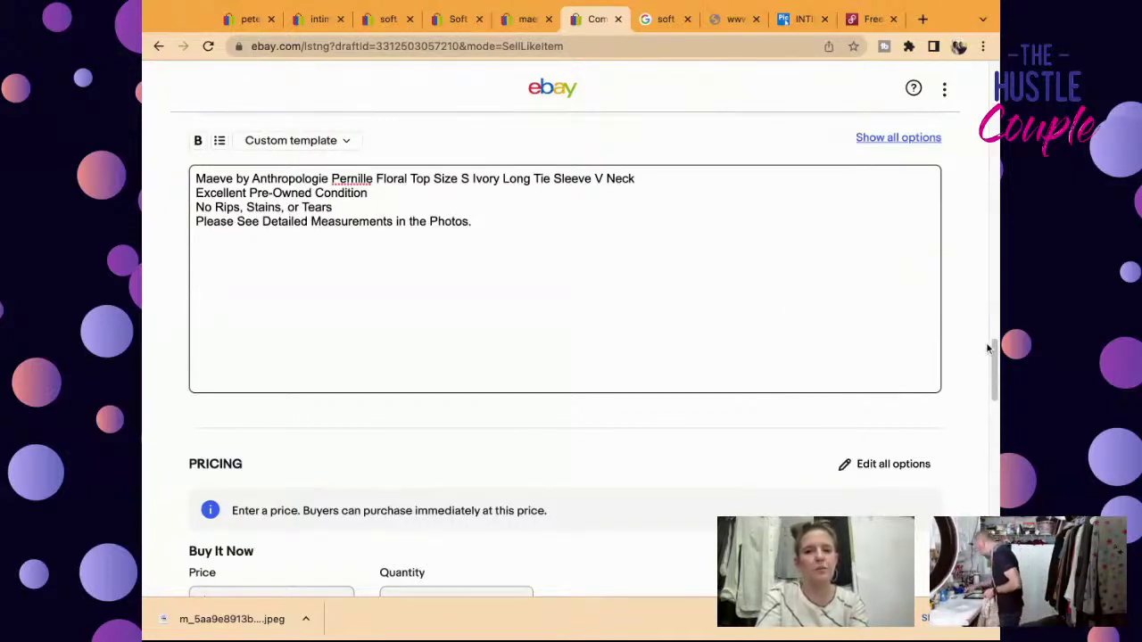
Step: Set the Buy It Now price to $24.95 and return to the photo section of the listing
scroll(989, 348, down, 4)
click(252, 296)
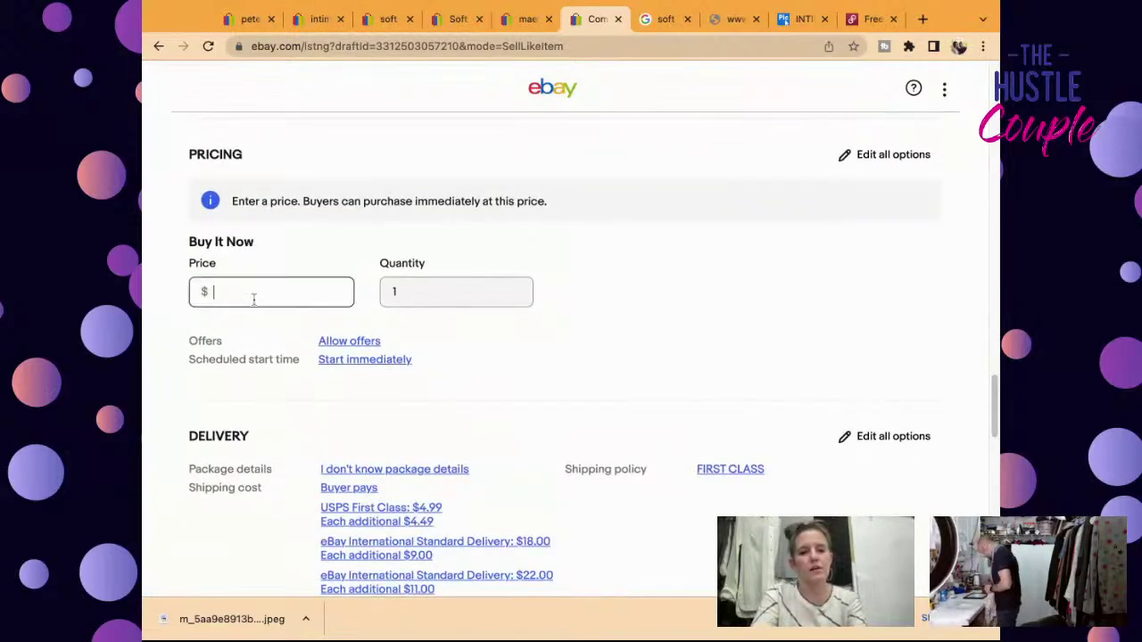
text(24.95)
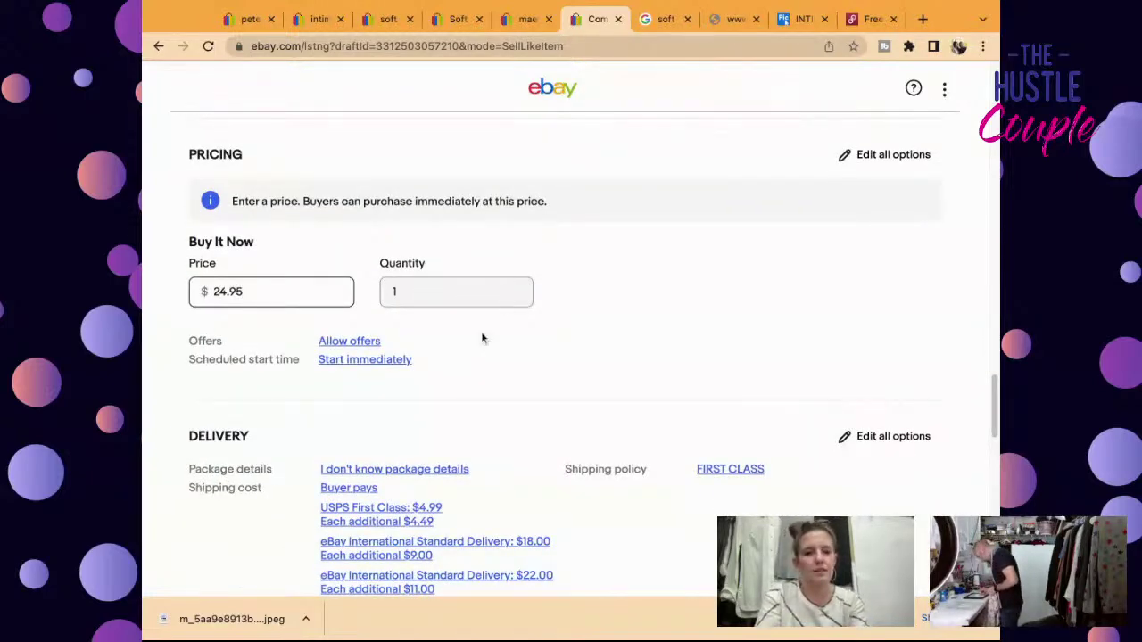
scroll(998, 406, down, 15)
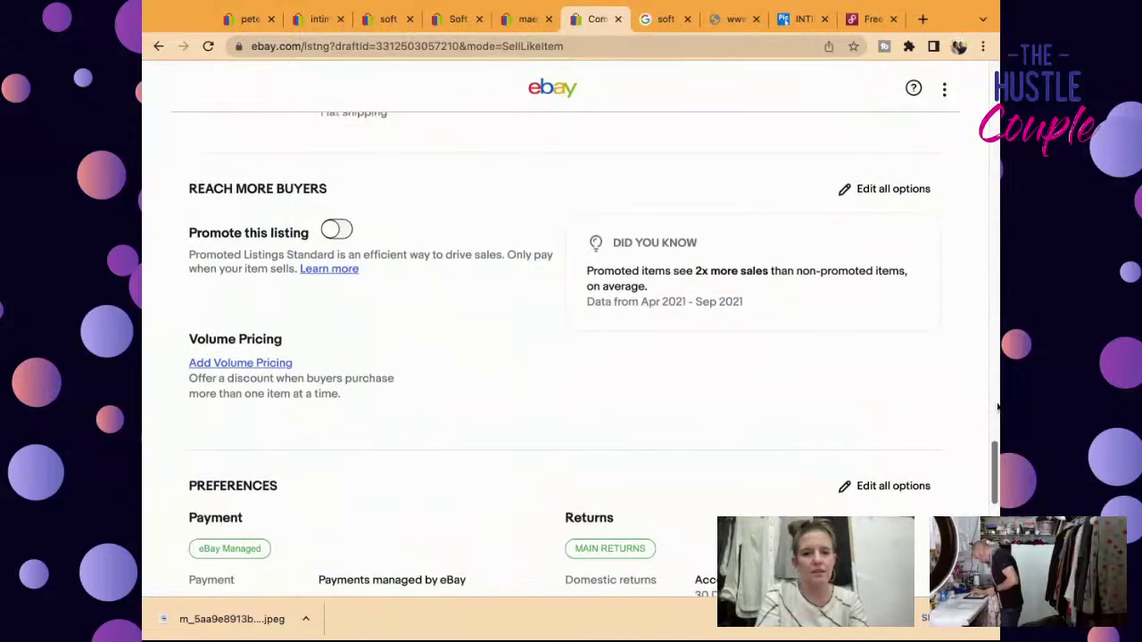
scroll(998, 406, up, 20)
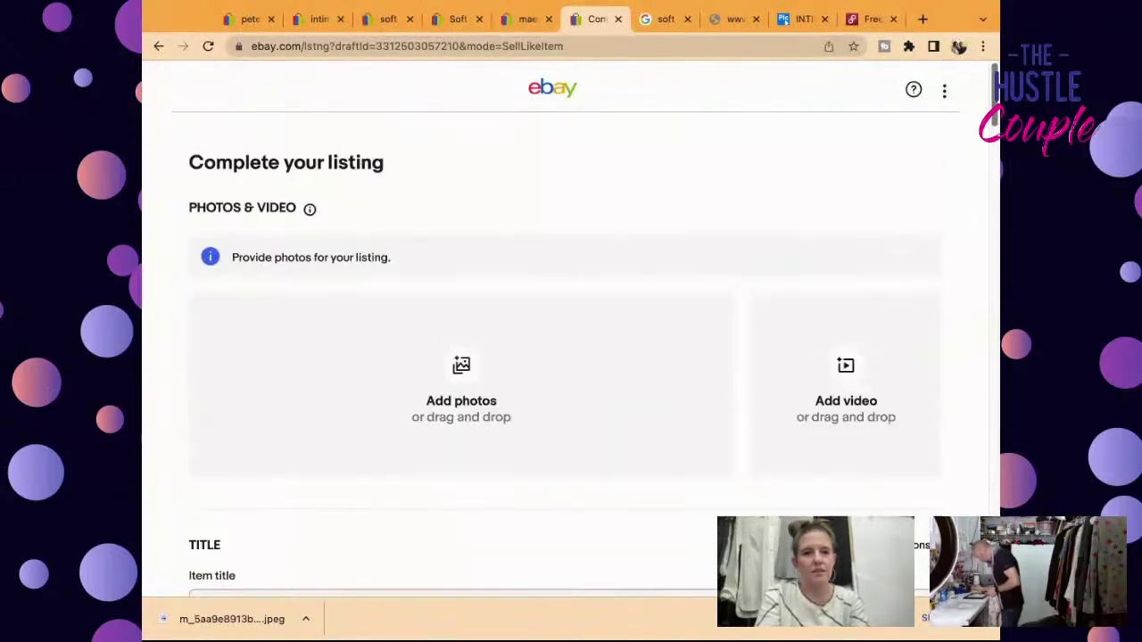
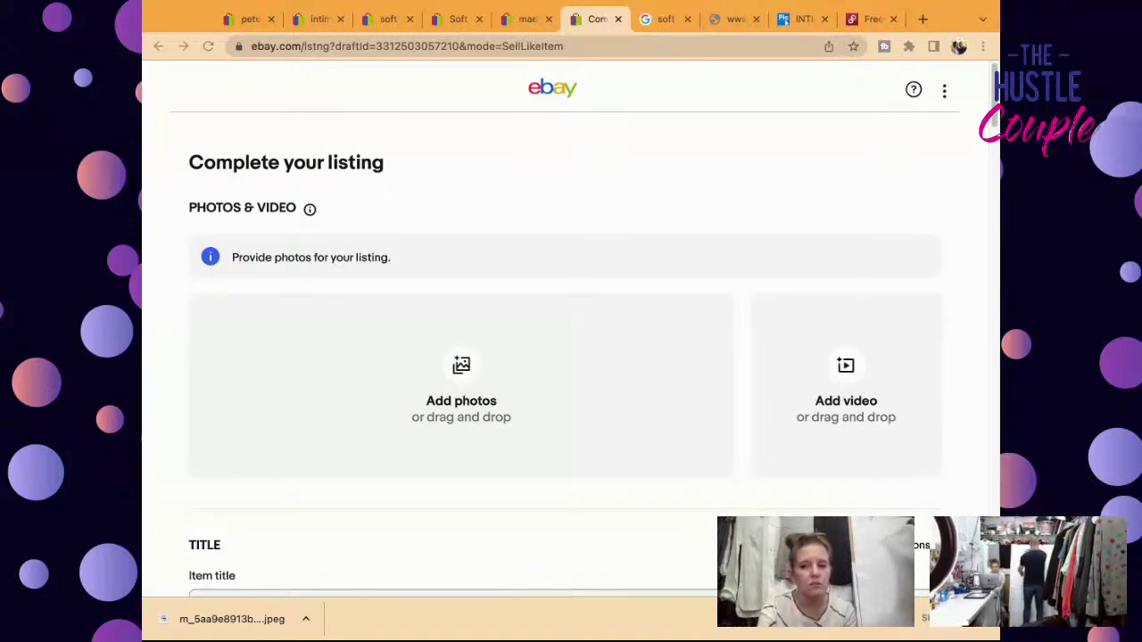
Step: Add the top's photos and reorder them: front view as main photo, back view second, fabric close-up third, Maeve brand label fourth
drag(990, 357, 461, 384)
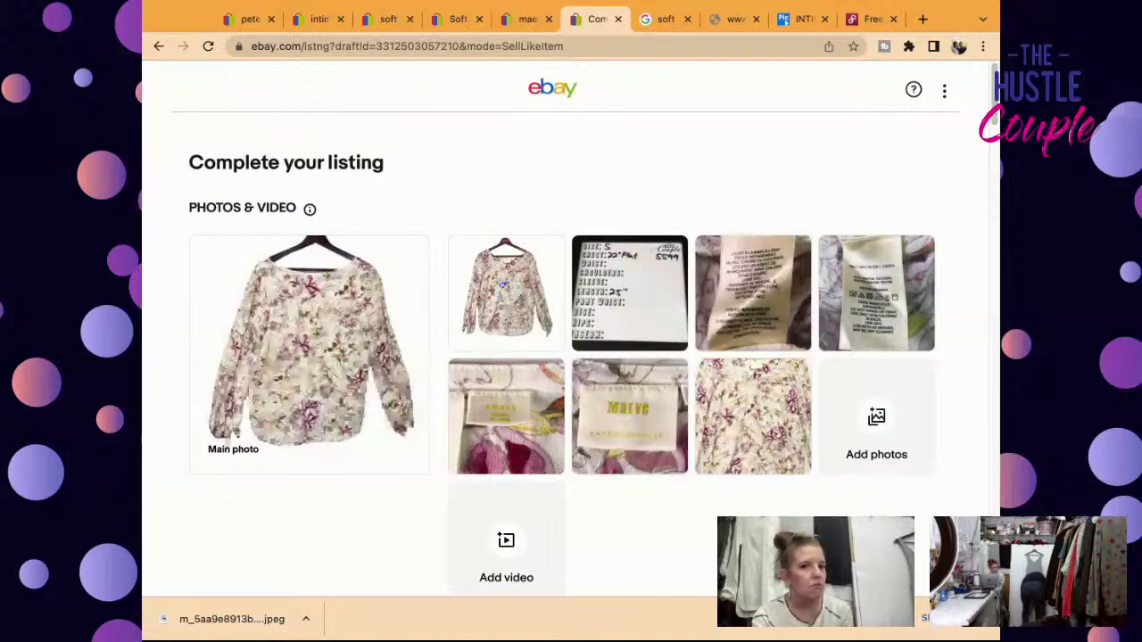
mouse_move(502, 285)
mouse_down()
mouse_move(517, 295)
mouse_move(499, 294)
mouse_up()
drag(727, 417, 629, 294)
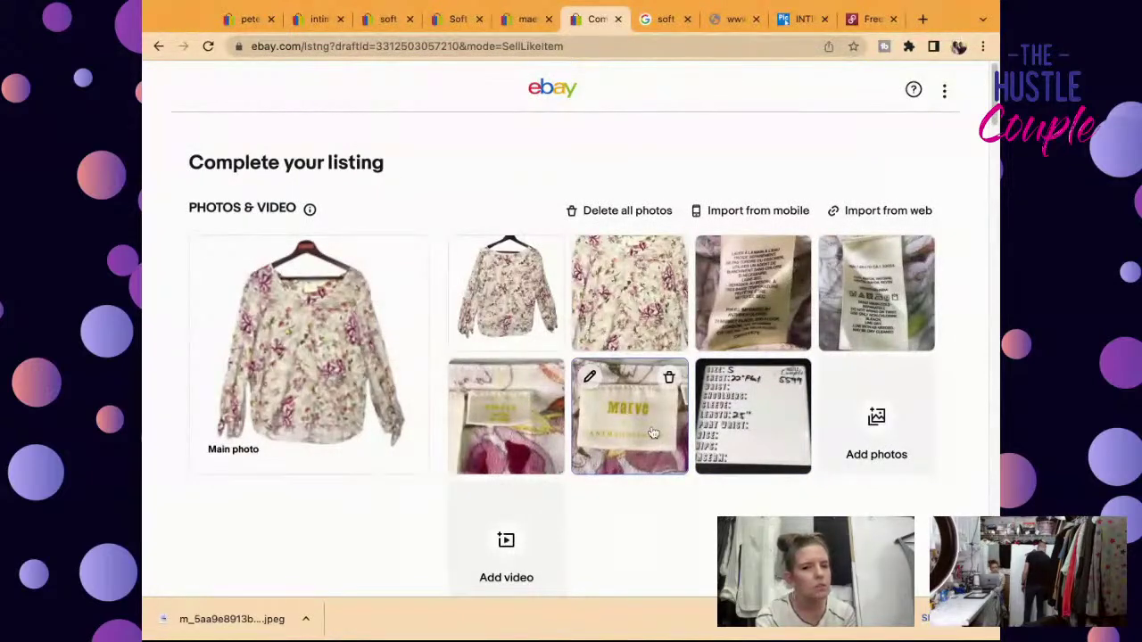
drag(652, 432, 731, 295)
Step: Move "Size S" in the item title to directly after "Anthropologie" and set the custom label (SKU) to 5599
scroll(546, 282, down, 3)
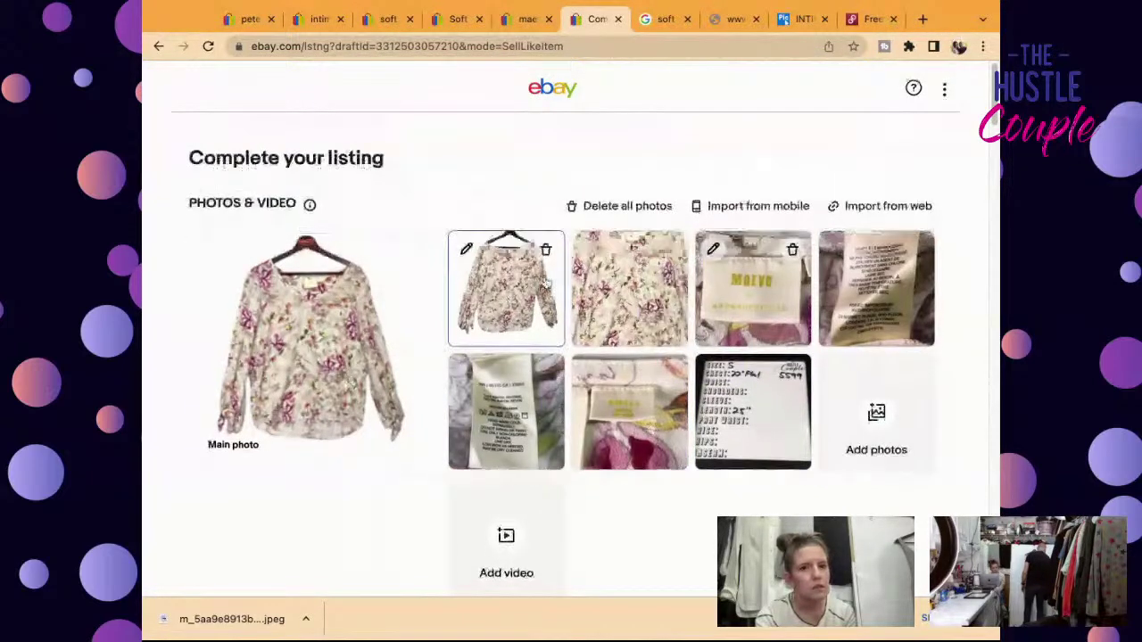
scroll(546, 282, down, 5)
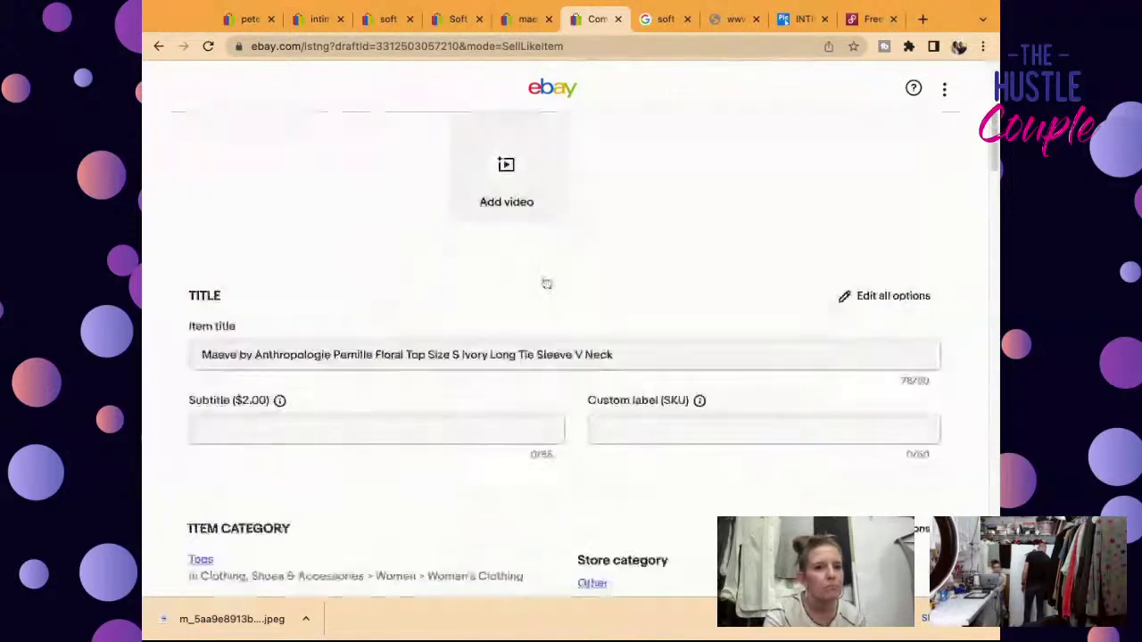
drag(427, 192, 459, 192)
key(ctrl+c)
key(BackSpace)
key(BackSpace)
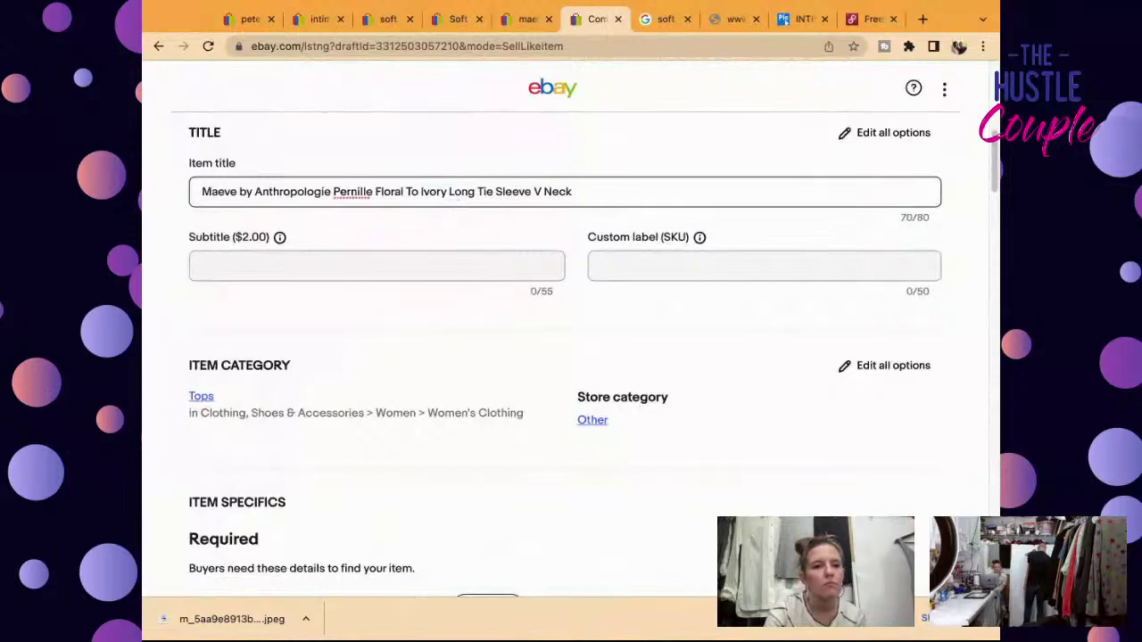
text(p)
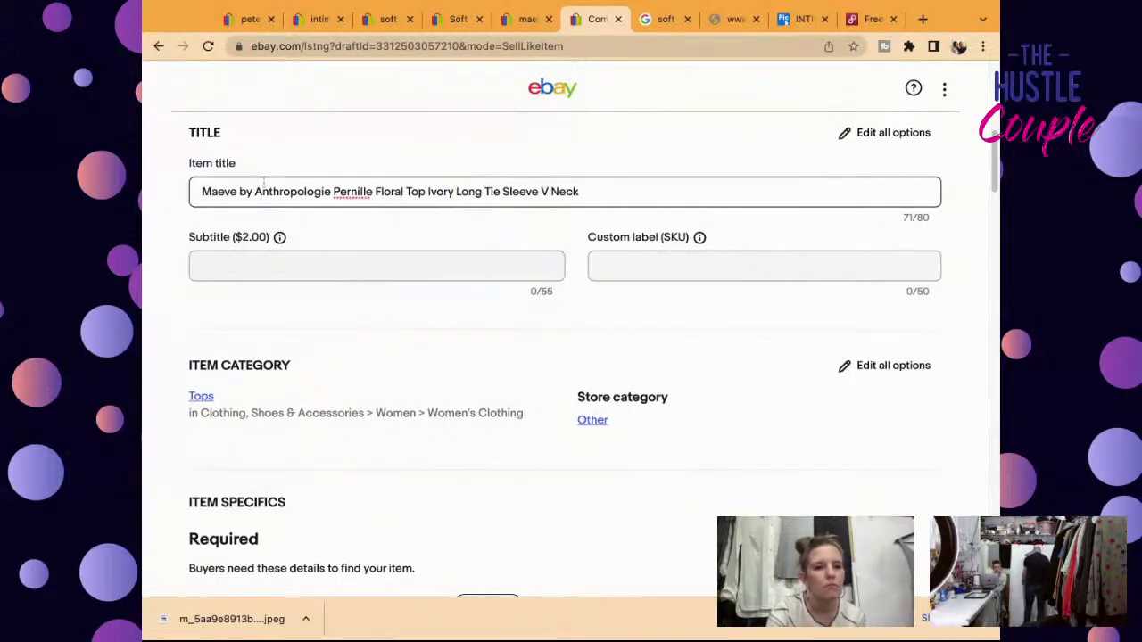
click(332, 192)
key(ctrl+v)
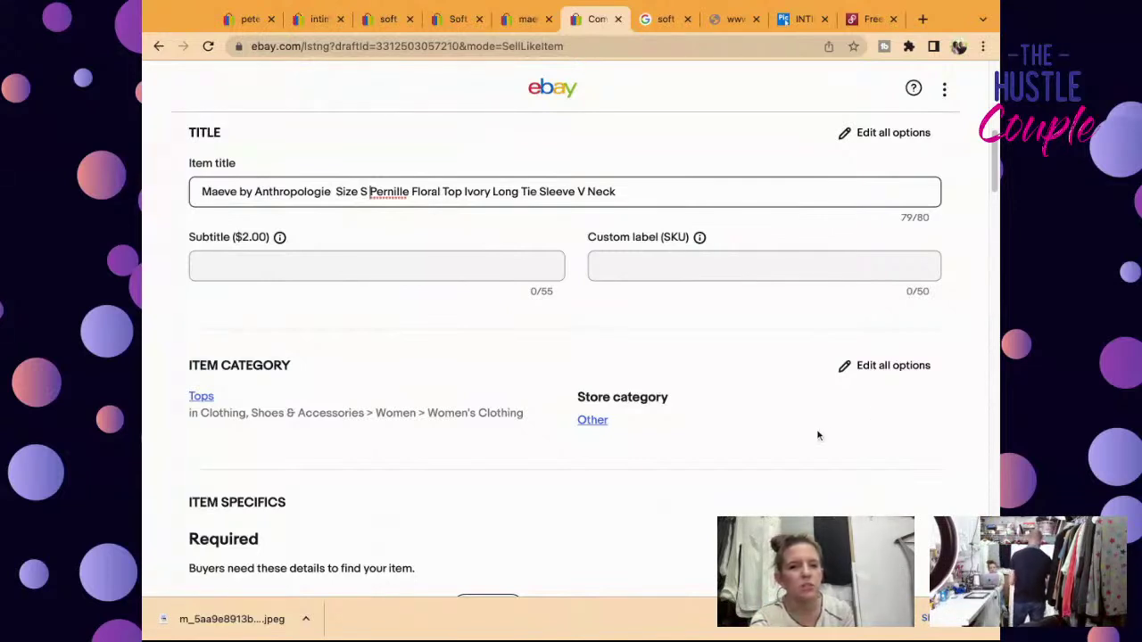
click(729, 265)
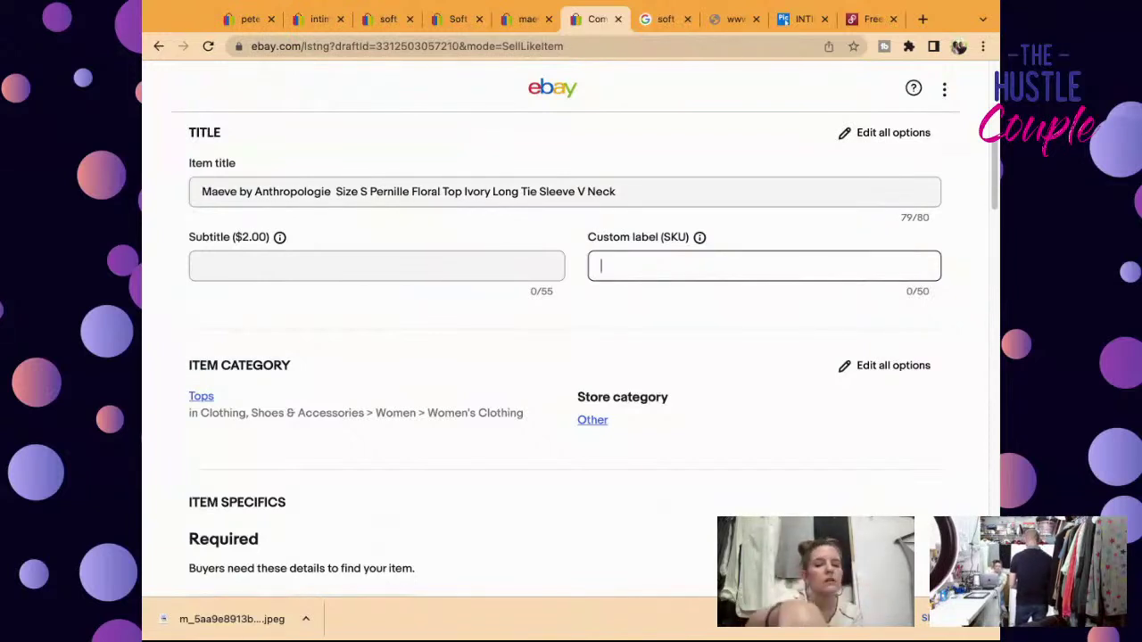
text(5599)
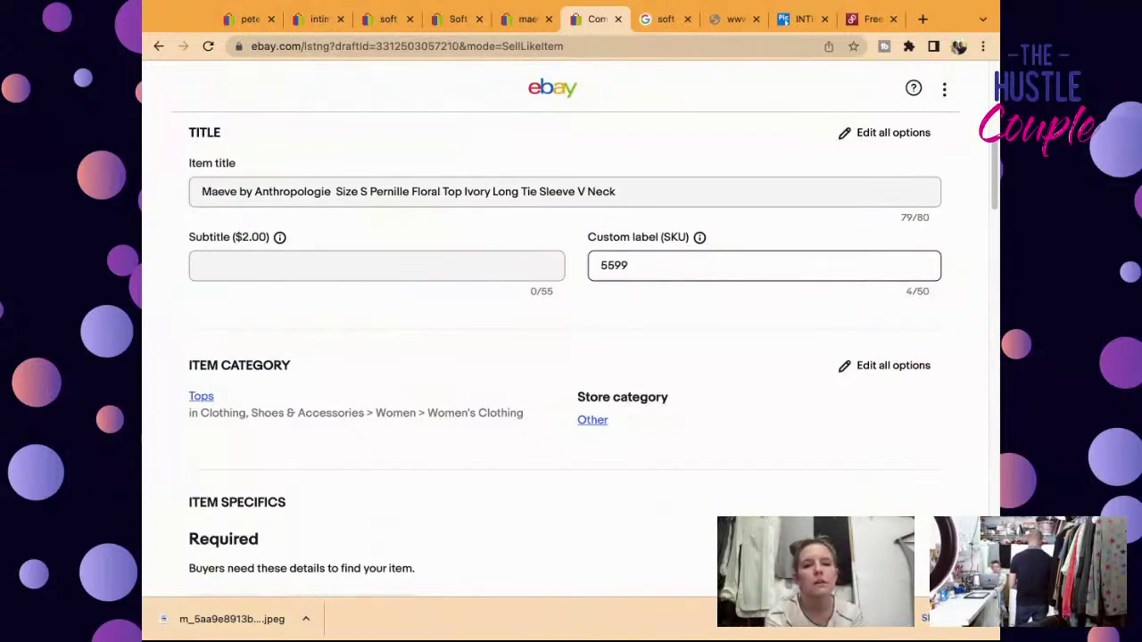
Step: Publish the Maeve top listing and look for it among the active listings in Seller Hub
scroll(565, 356, down, 10)
scroll(564, 357, down, 15)
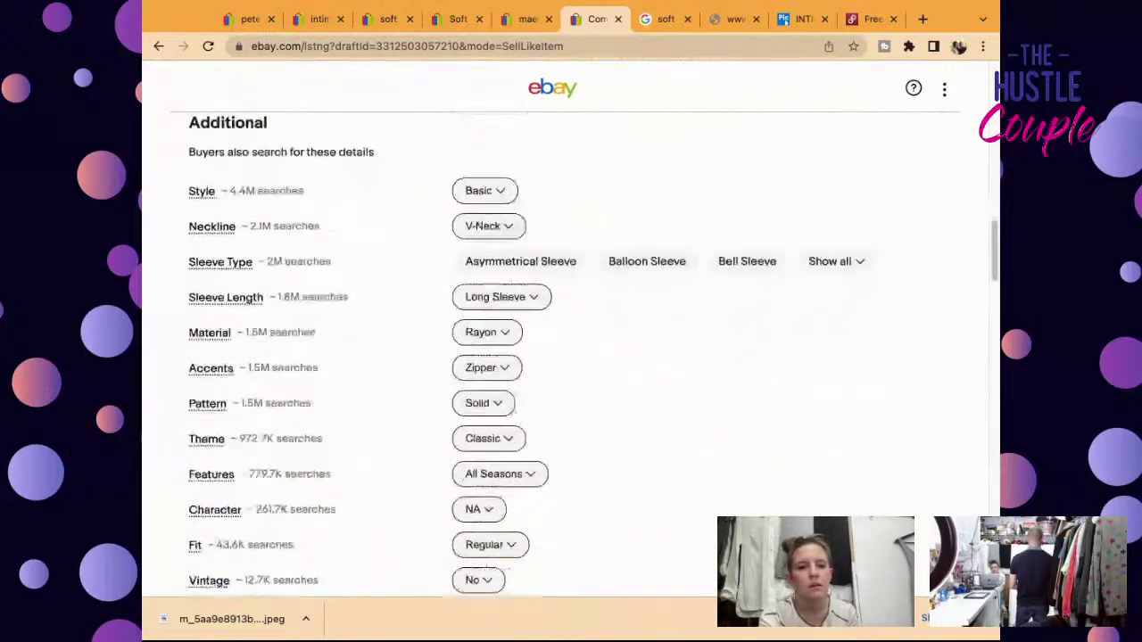
scroll(565, 357, down, 6)
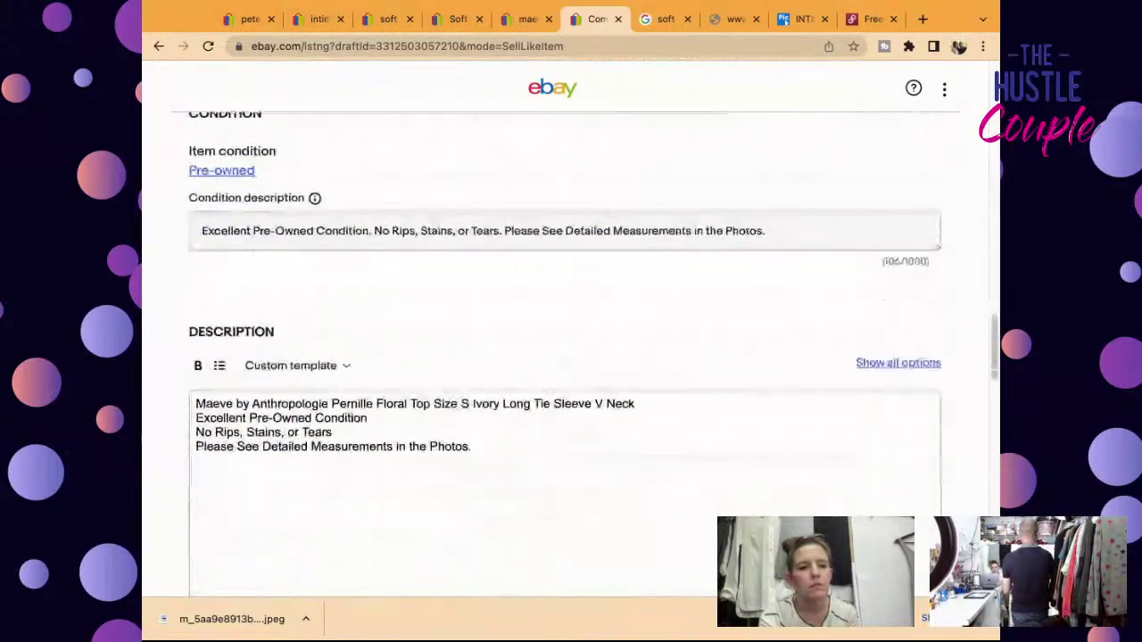
scroll(729, 240, down, 10)
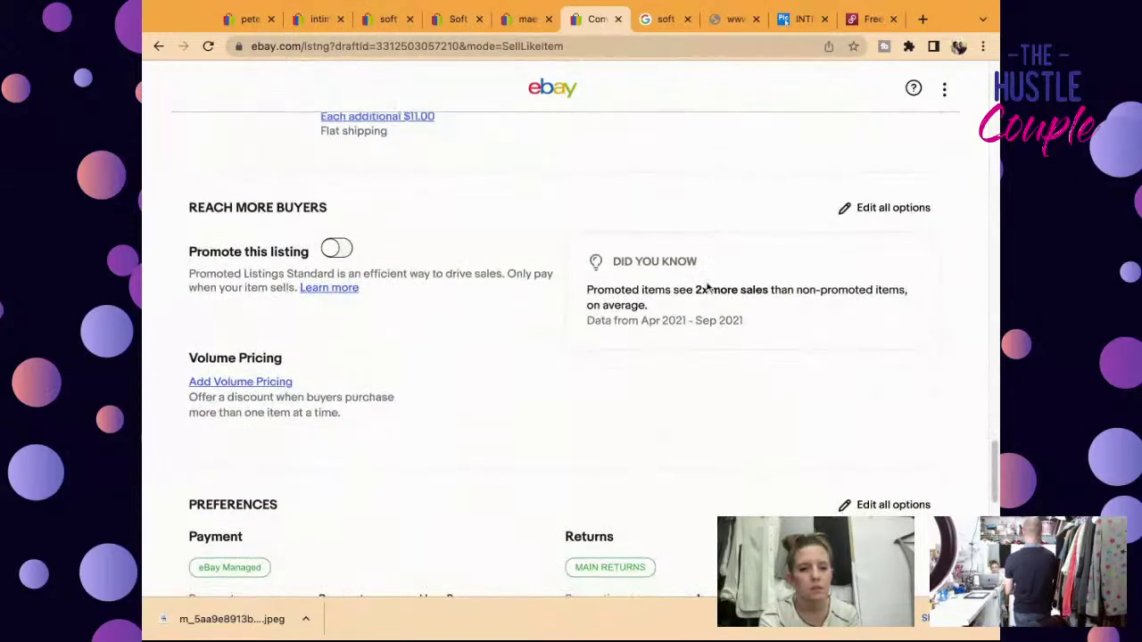
scroll(719, 441, down, 6)
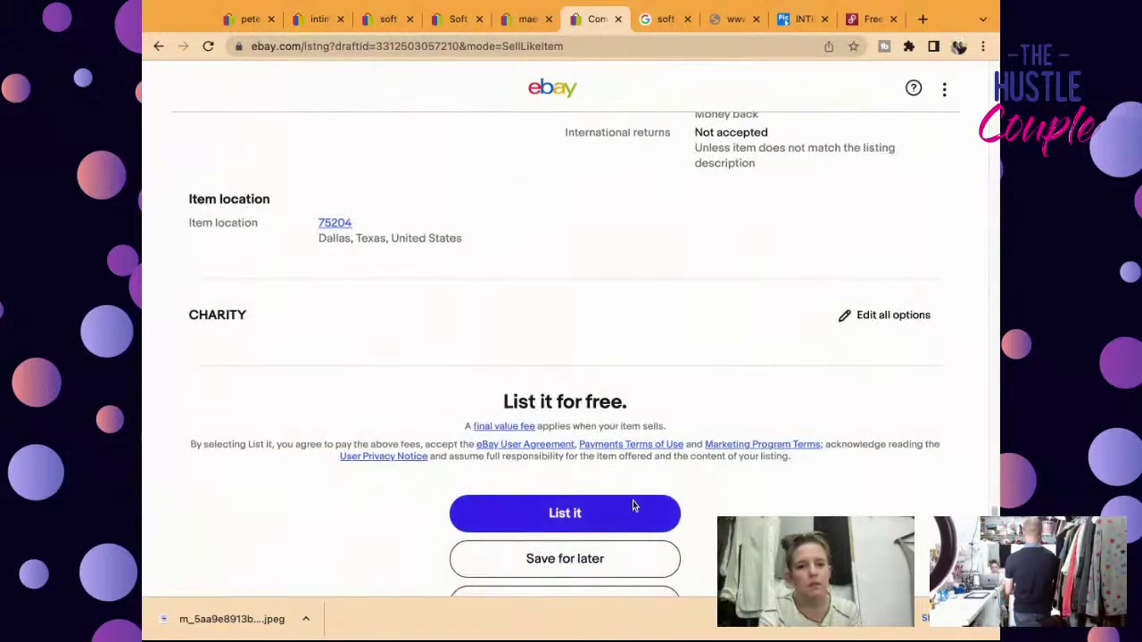
click(633, 505)
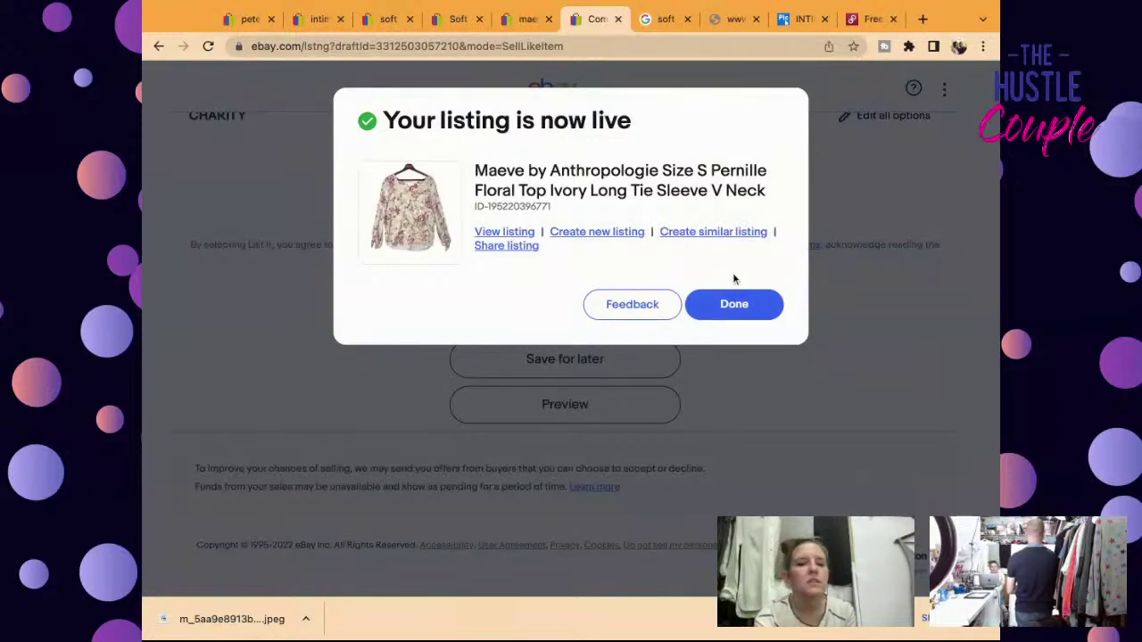
click(734, 304)
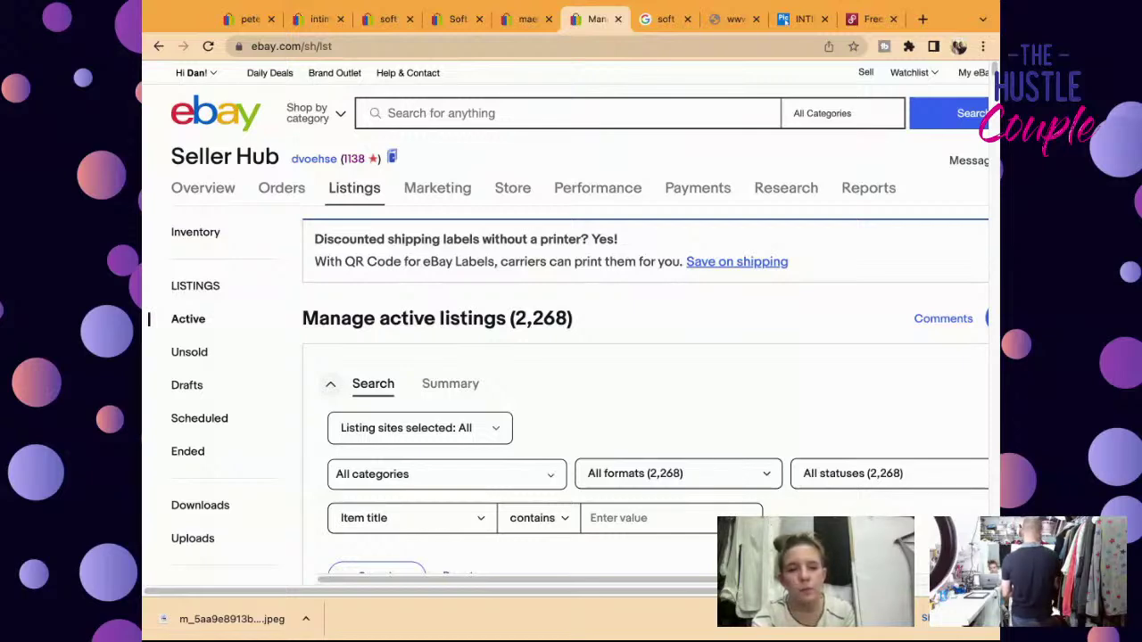
scroll(569, 357, down, 4)
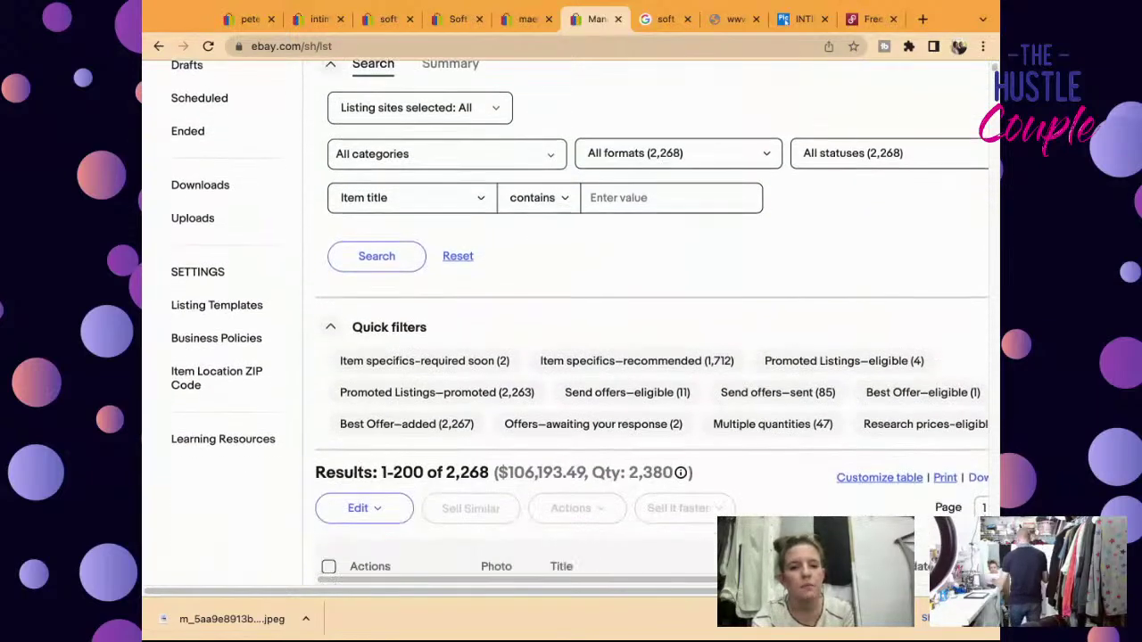
scroll(580, 321, down, 5)
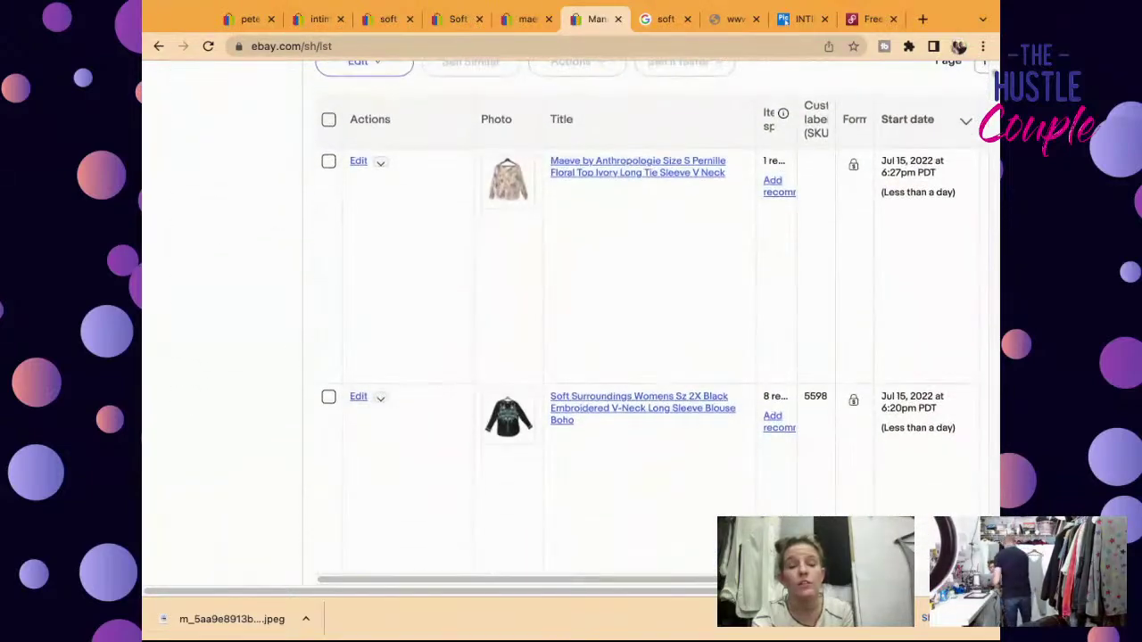
Step: Look over the recent active listings and search eBay for "spirutal gangster hacci jumpsuit"
scroll(735, 263, down, 7)
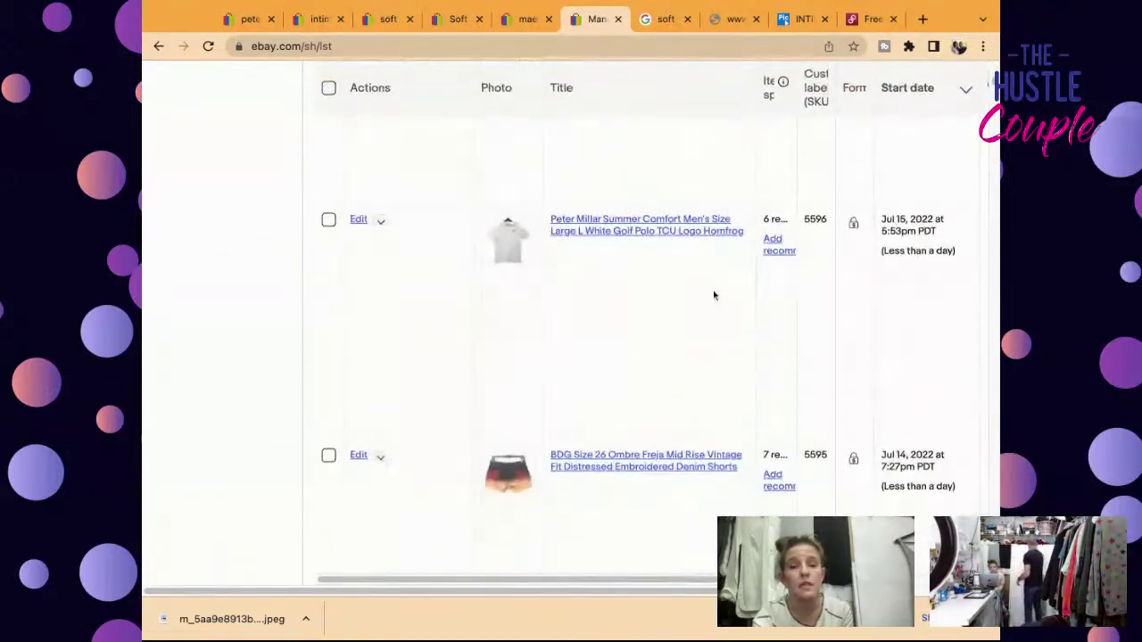
scroll(713, 295, up, 15)
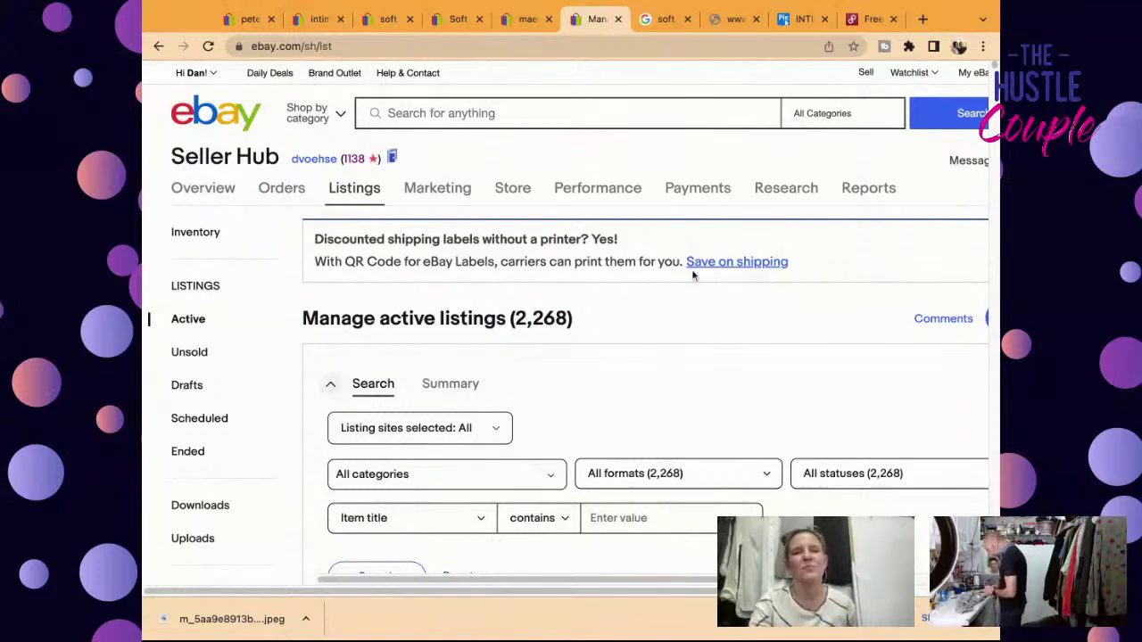
click(625, 115)
text(sou)
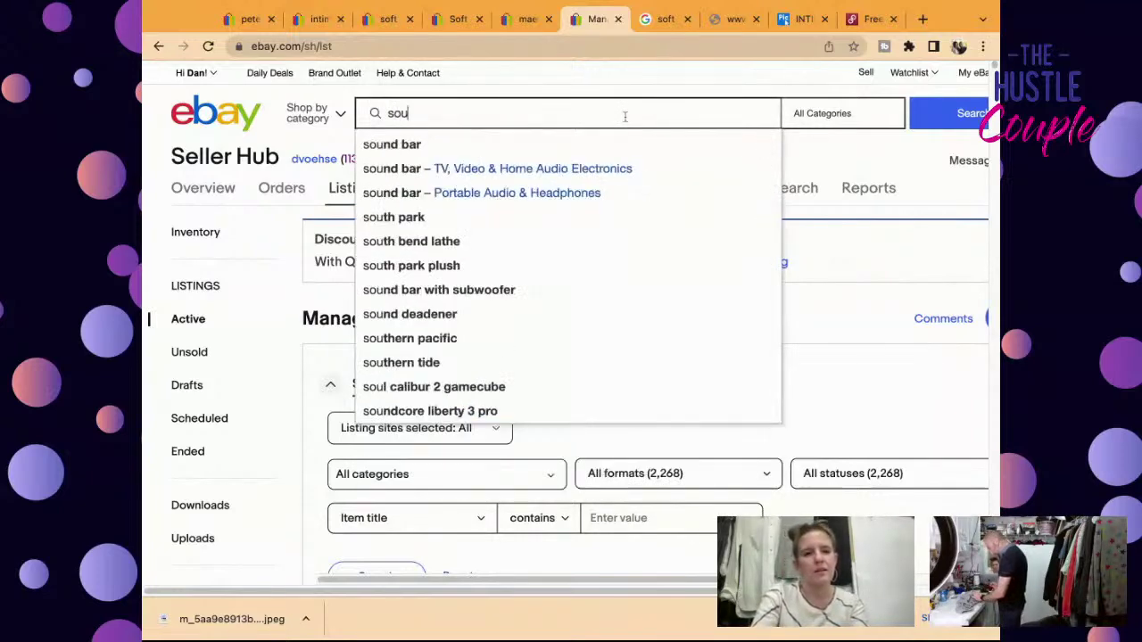
key(BackSpace)
key(BackSpace)
text(pi)
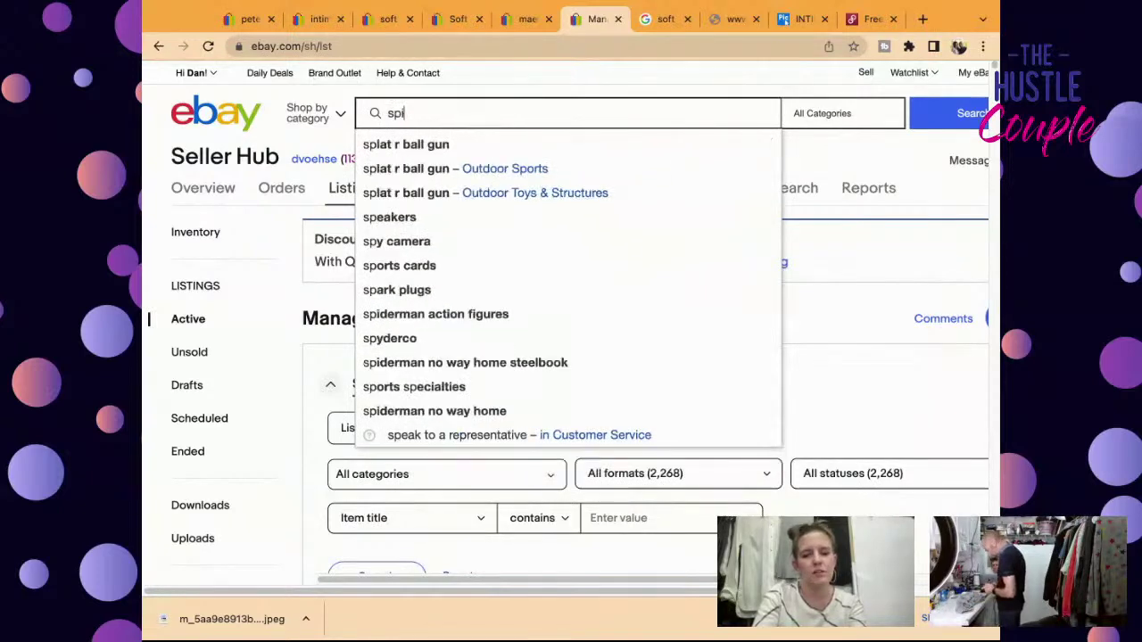
text(rutal g)
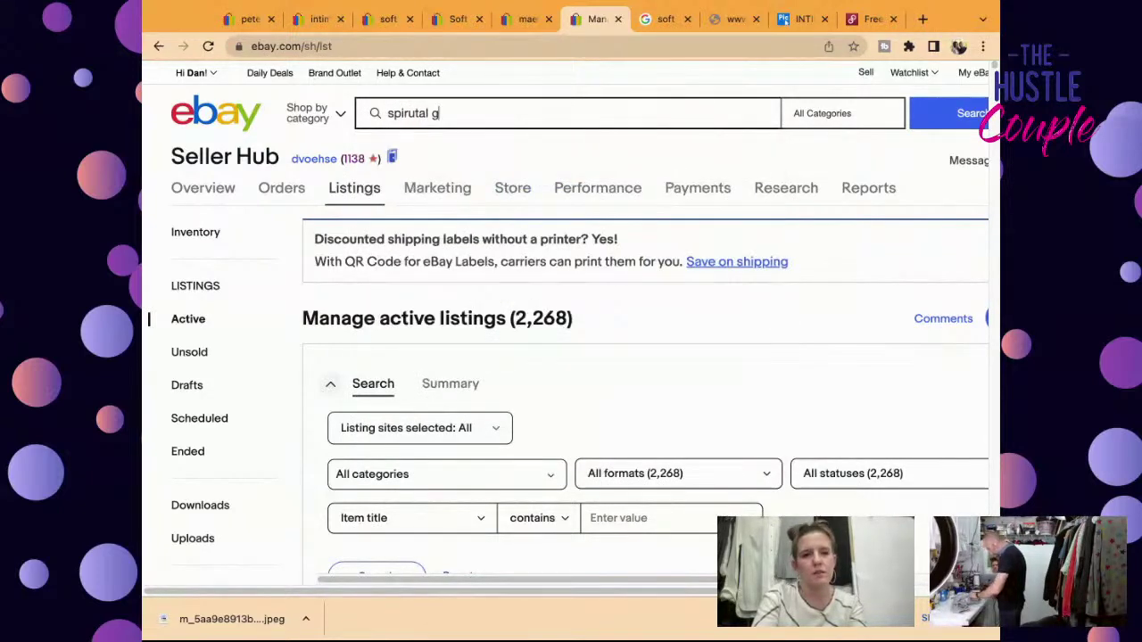
text(angster has)
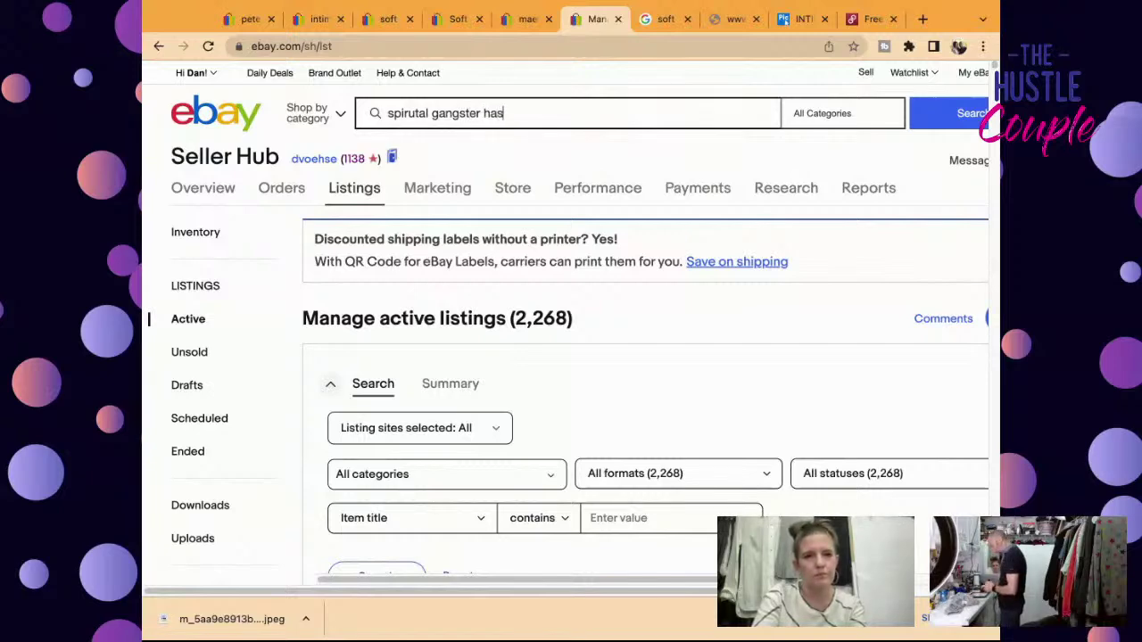
key(BackSpace)
text(cci)
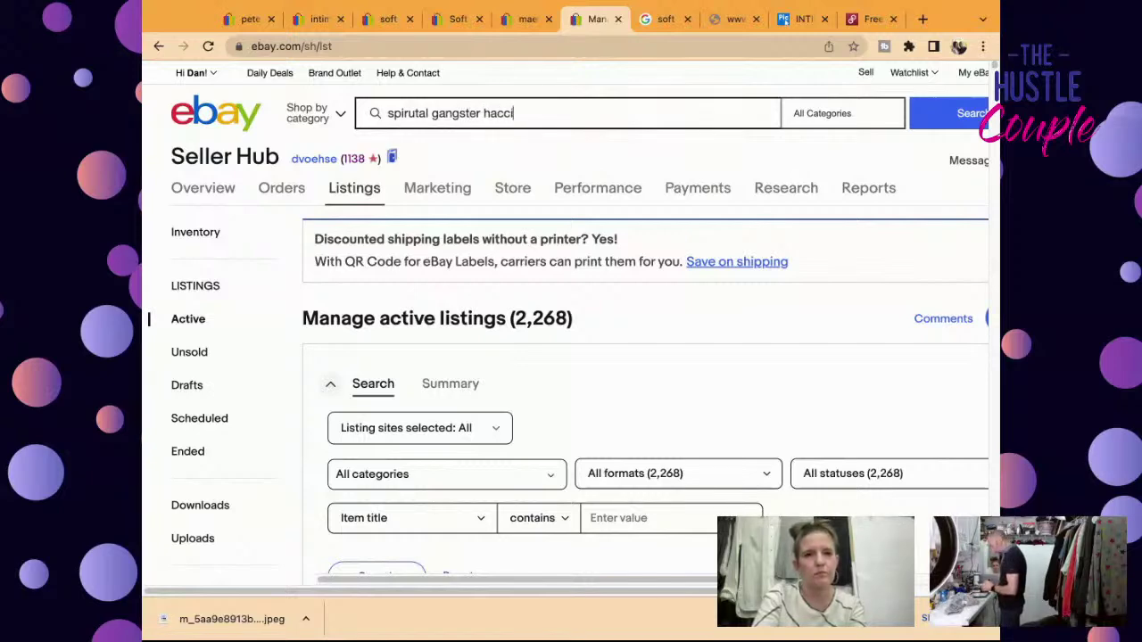
text( jumpsuit)
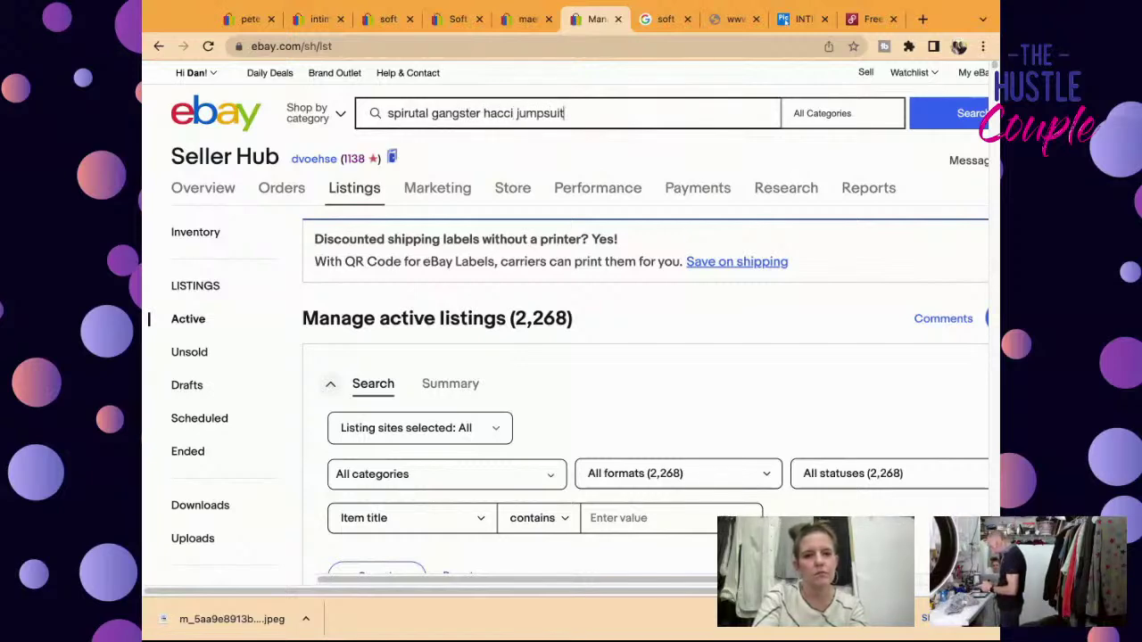
key(Return)
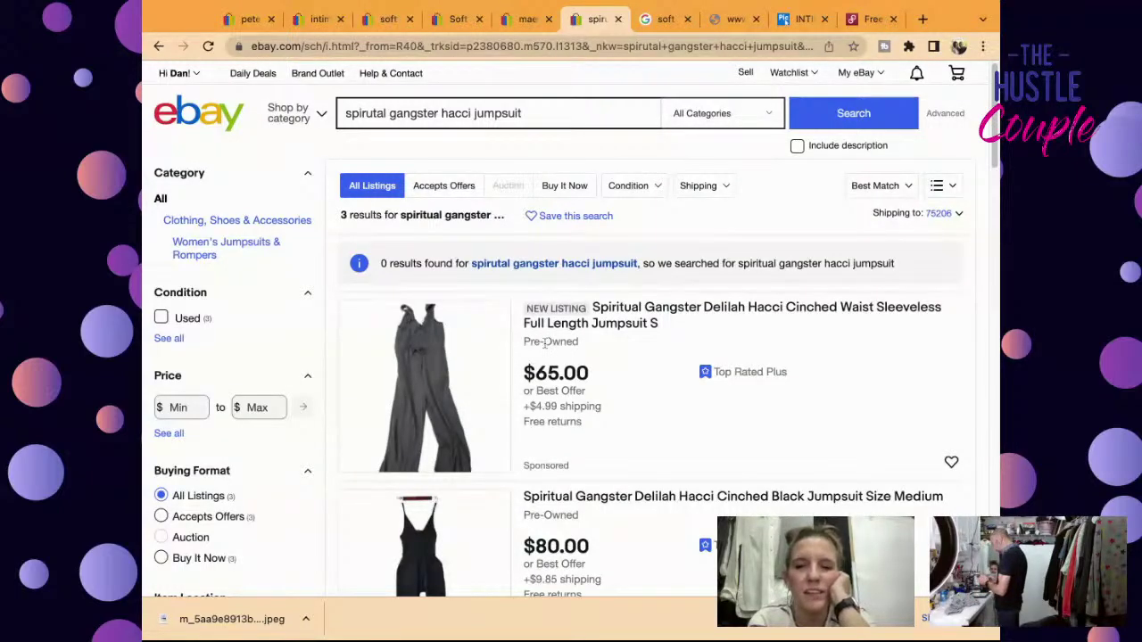
Step: Look through the current eBay offers for Spiritual Gangster hacci jumpsuits, comparing styles and asking prices
scroll(576, 328, down, 2)
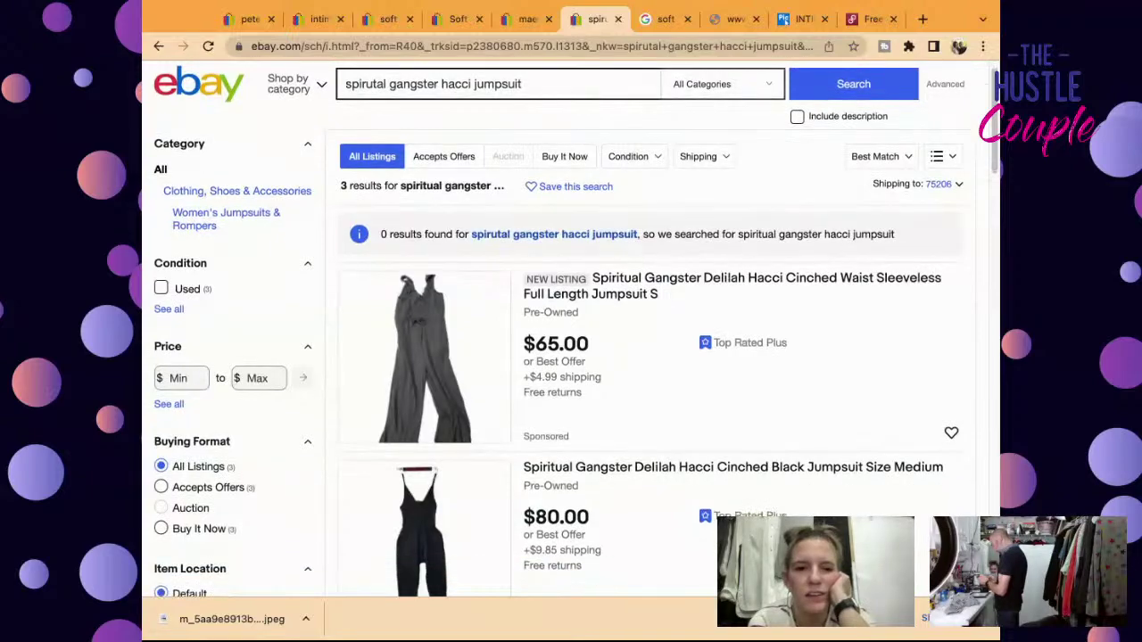
scroll(576, 329, down, 5)
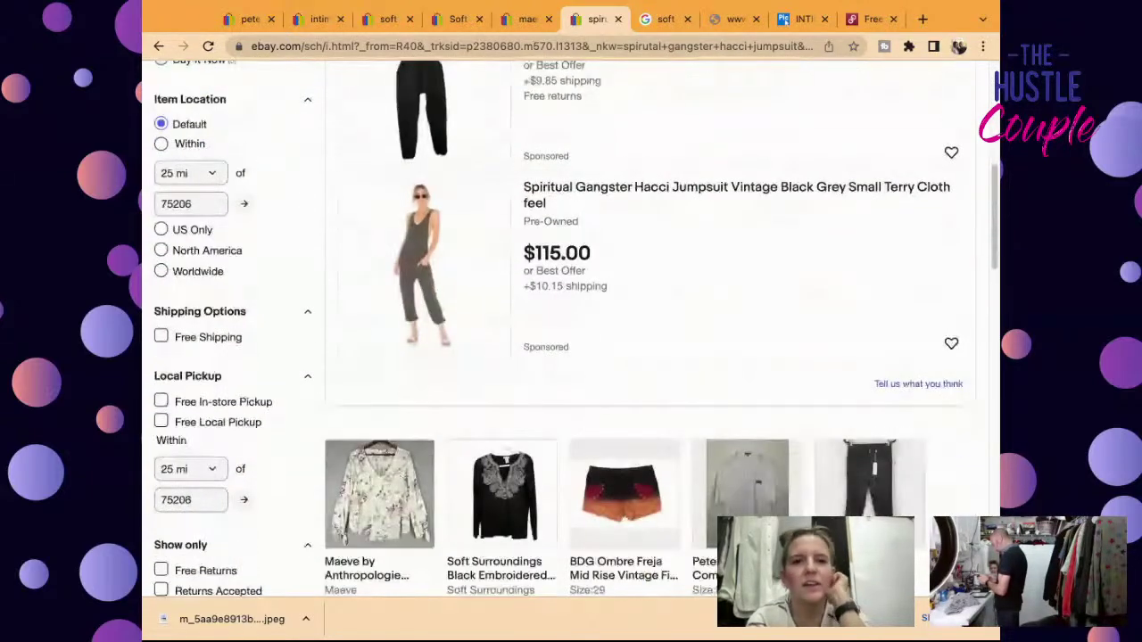
scroll(576, 328, down, 2)
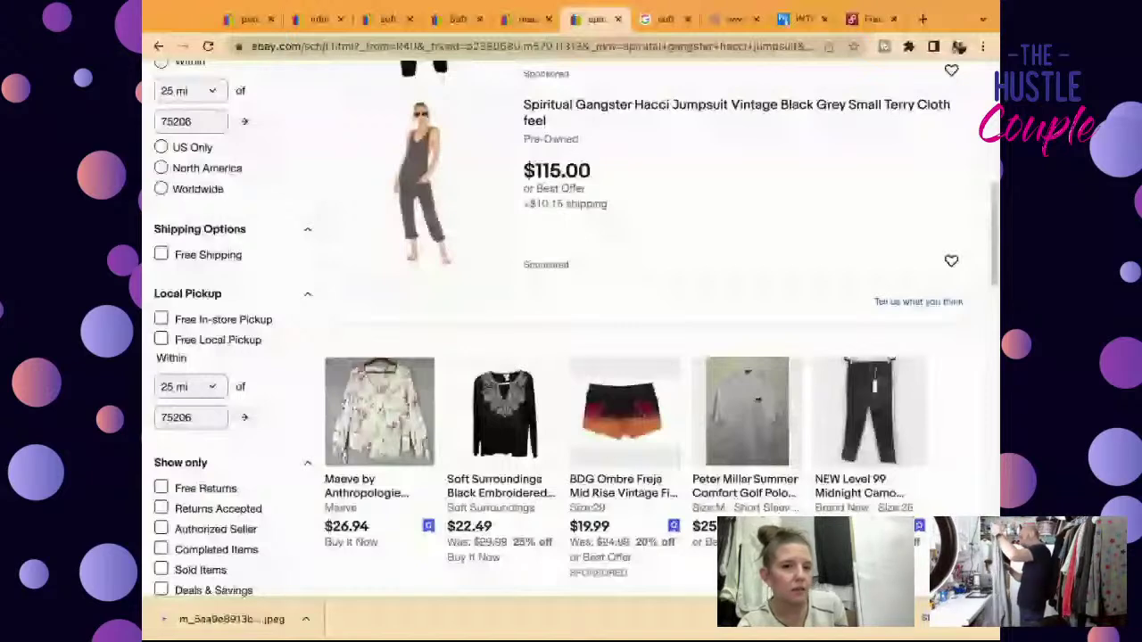
scroll(571, 339, down, 1)
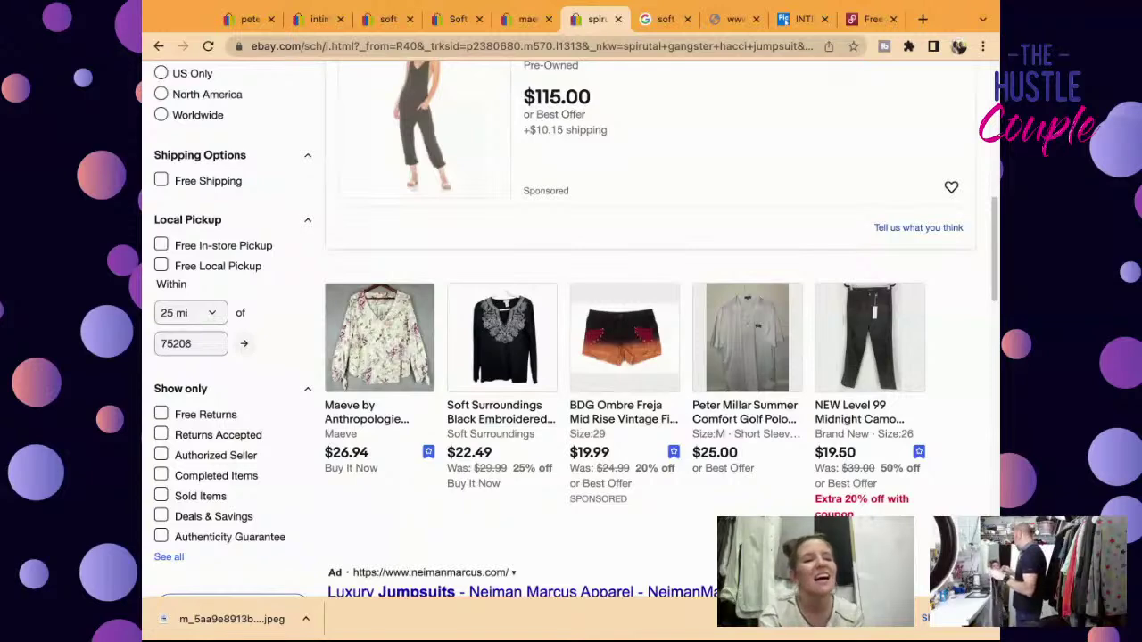
scroll(158, 362, down, 2)
Step: Limit the jumpsuit results to sold items and review the sold styles and prices, including those matching fewer words
click(160, 362)
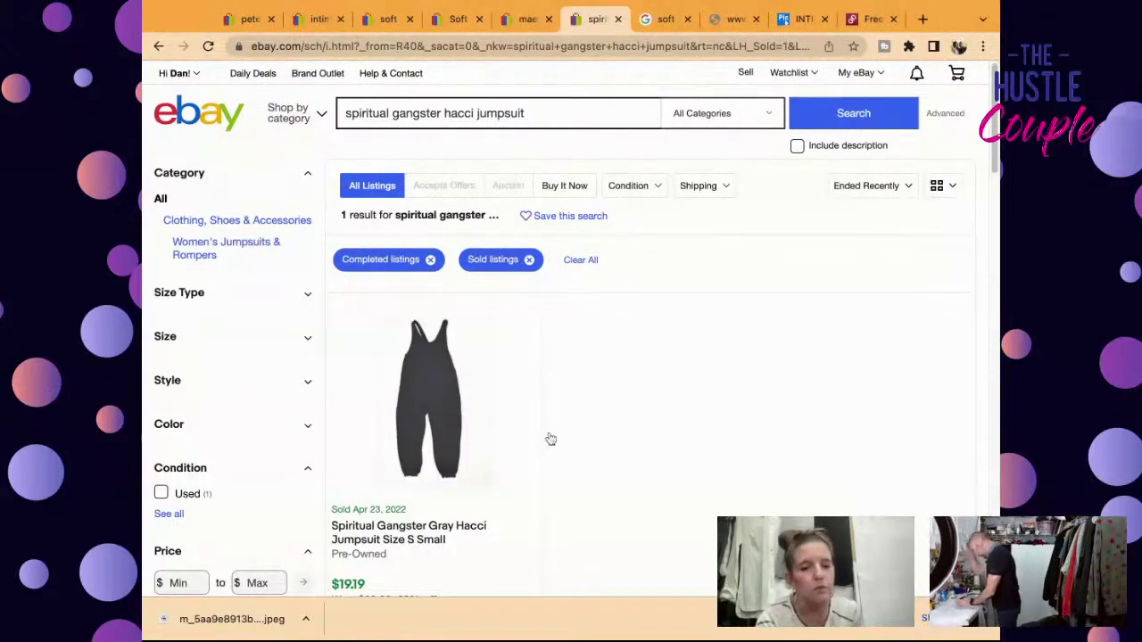
scroll(482, 480, down, 1)
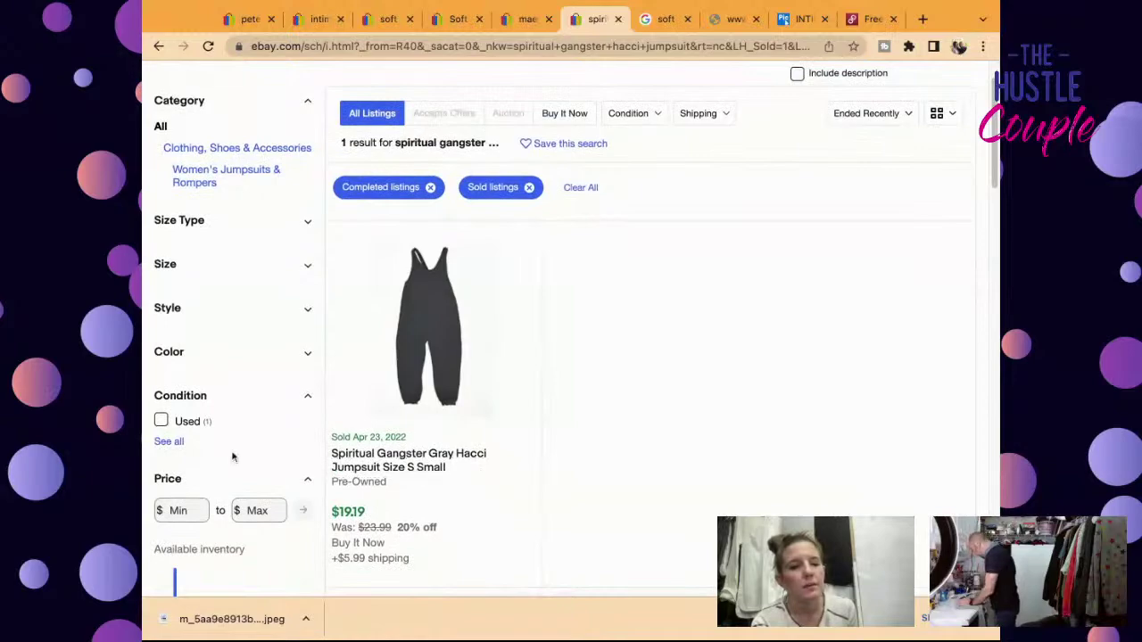
scroll(355, 466, up, 1)
scroll(355, 467, down, 10)
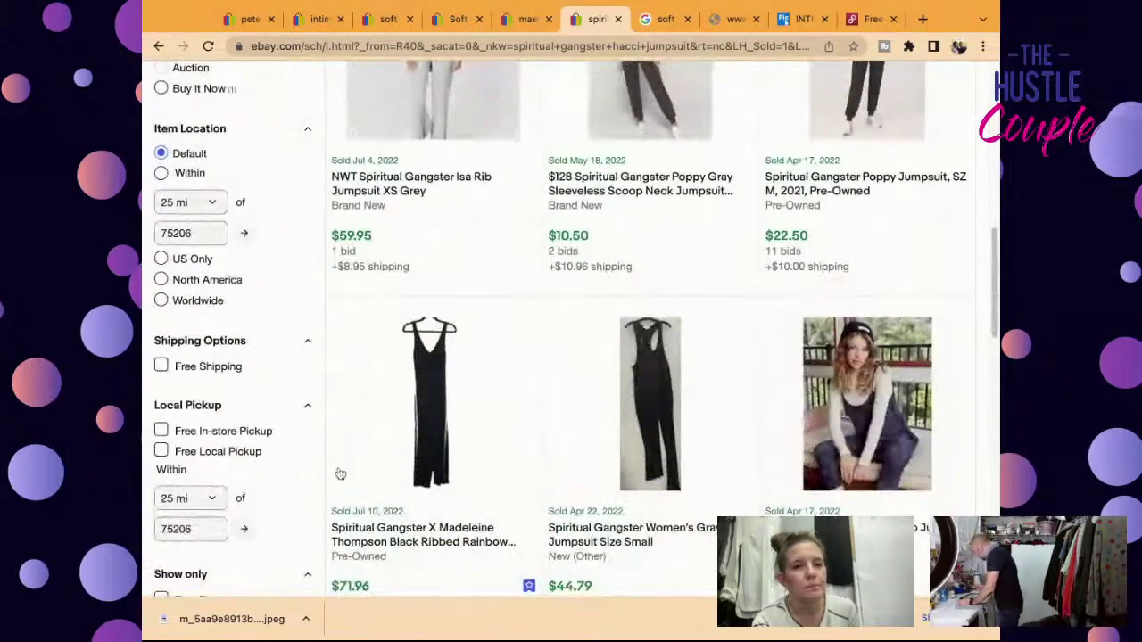
scroll(340, 471, up, 1)
scroll(169, 485, down, 7)
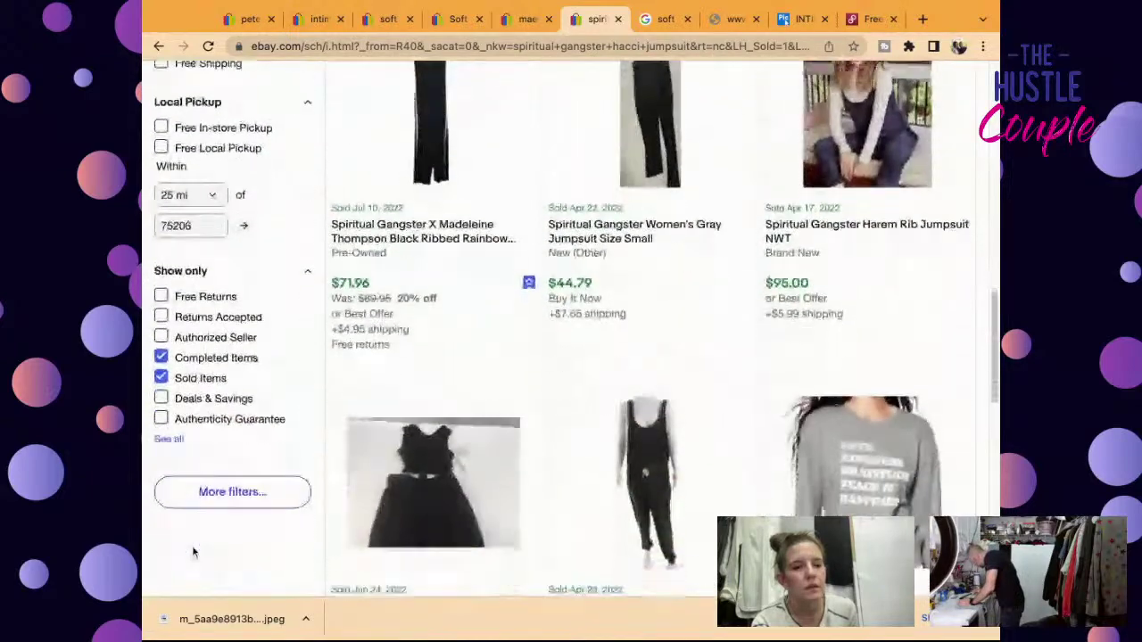
Step: Clear the completed and sold filters and compare the styles and asking prices of the active Spiritual Gangster jumpsuits
click(161, 349)
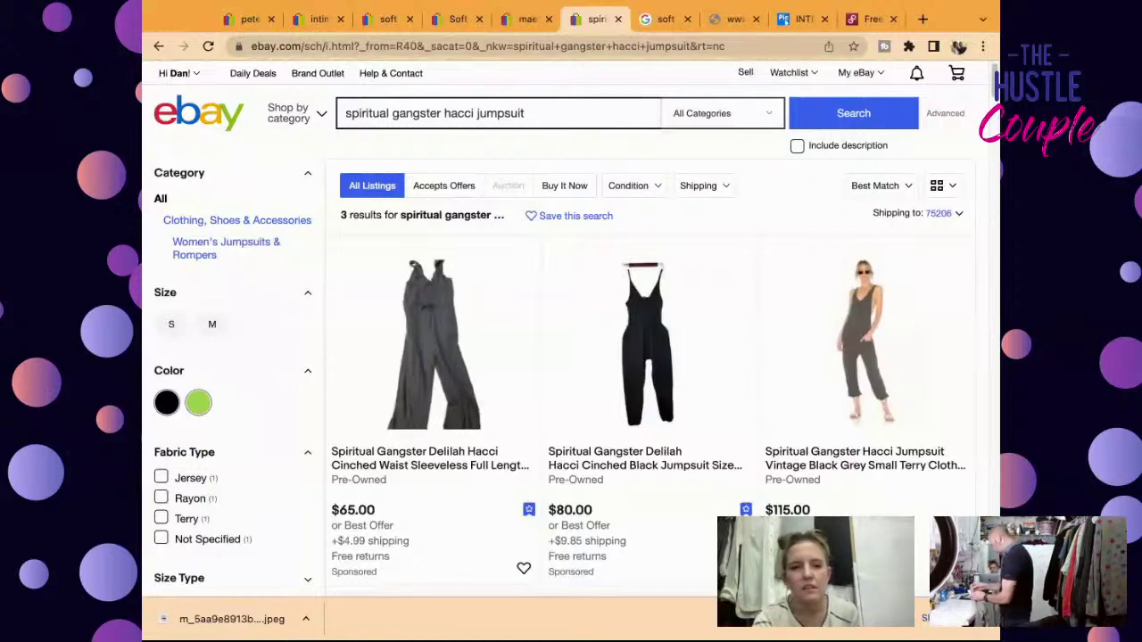
scroll(339, 476, down, 1)
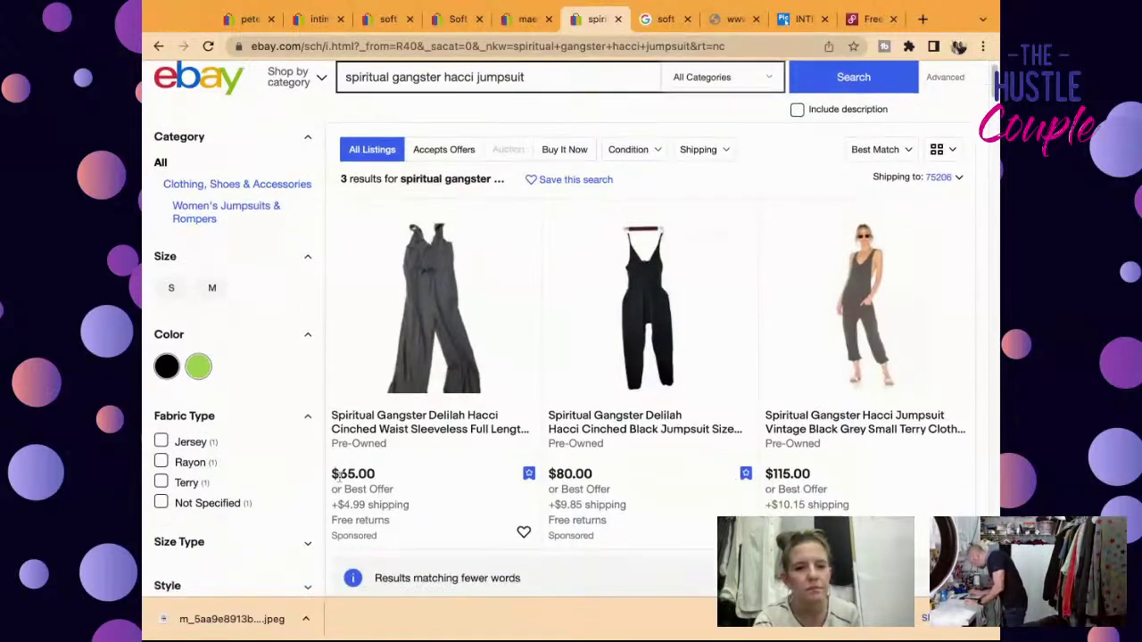
scroll(339, 476, down, 1)
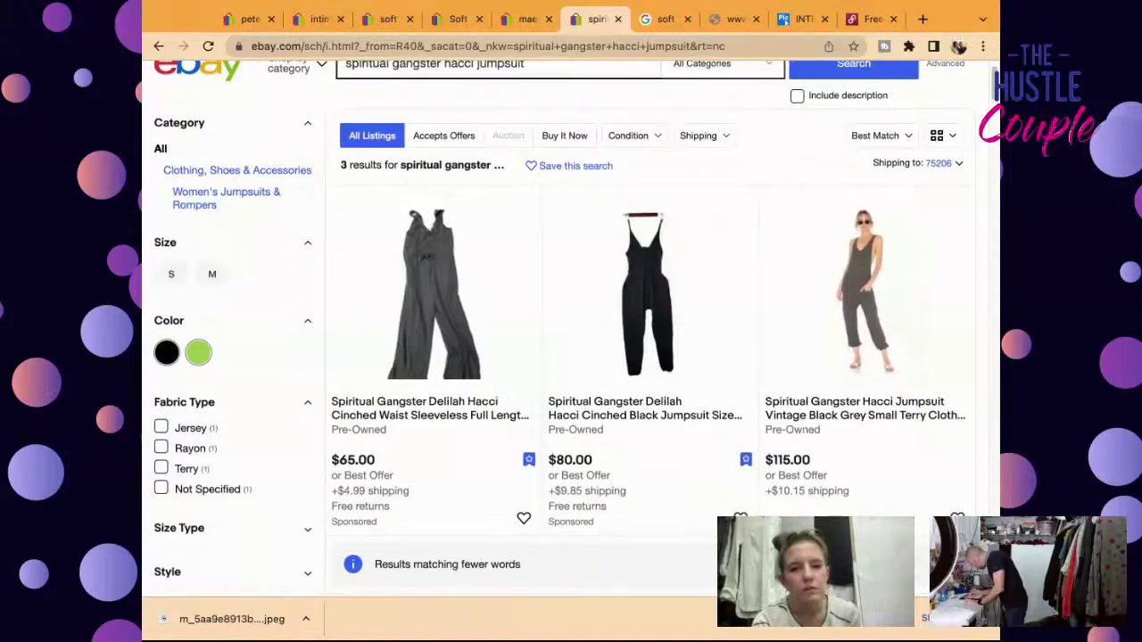
scroll(339, 478, down, 3)
scroll(560, 329, down, 8)
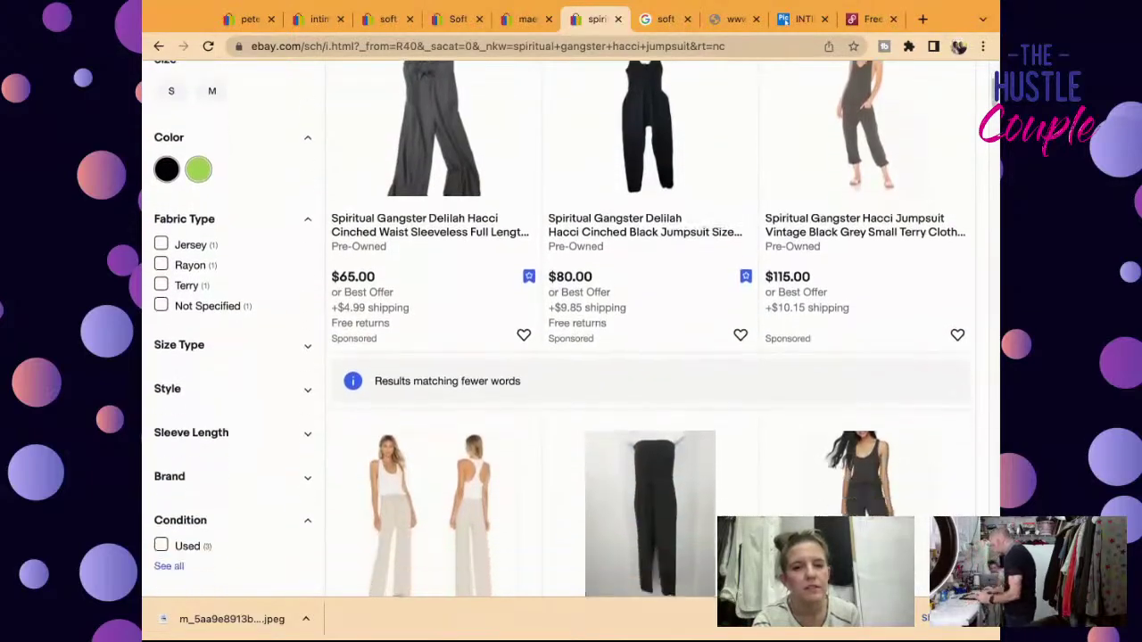
scroll(571, 328, up, 4)
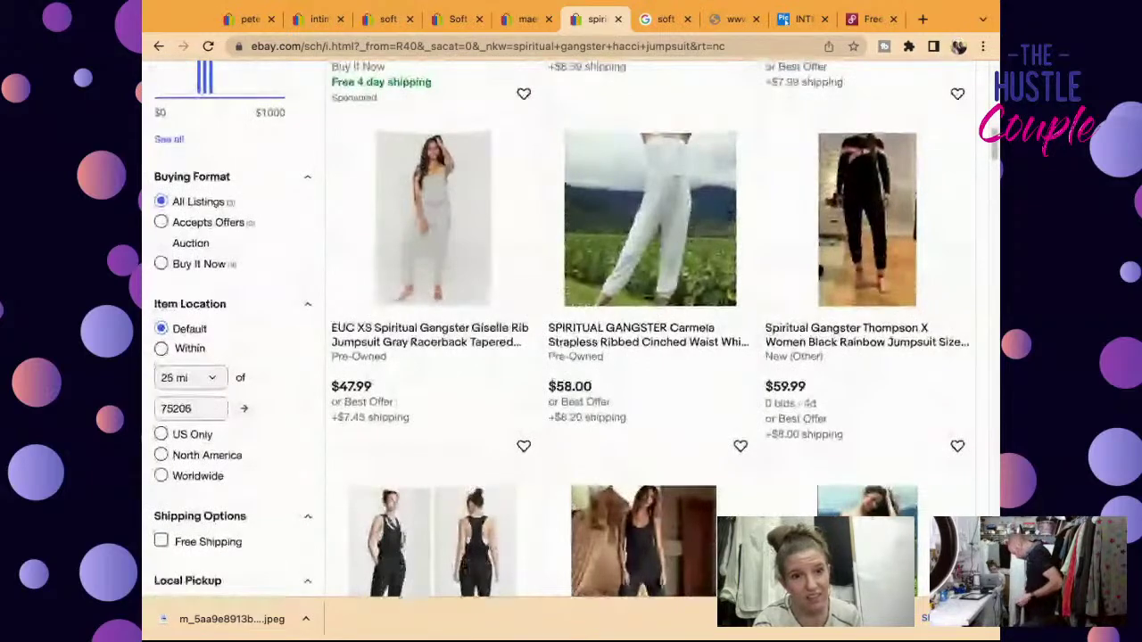
scroll(372, 399, down, 3)
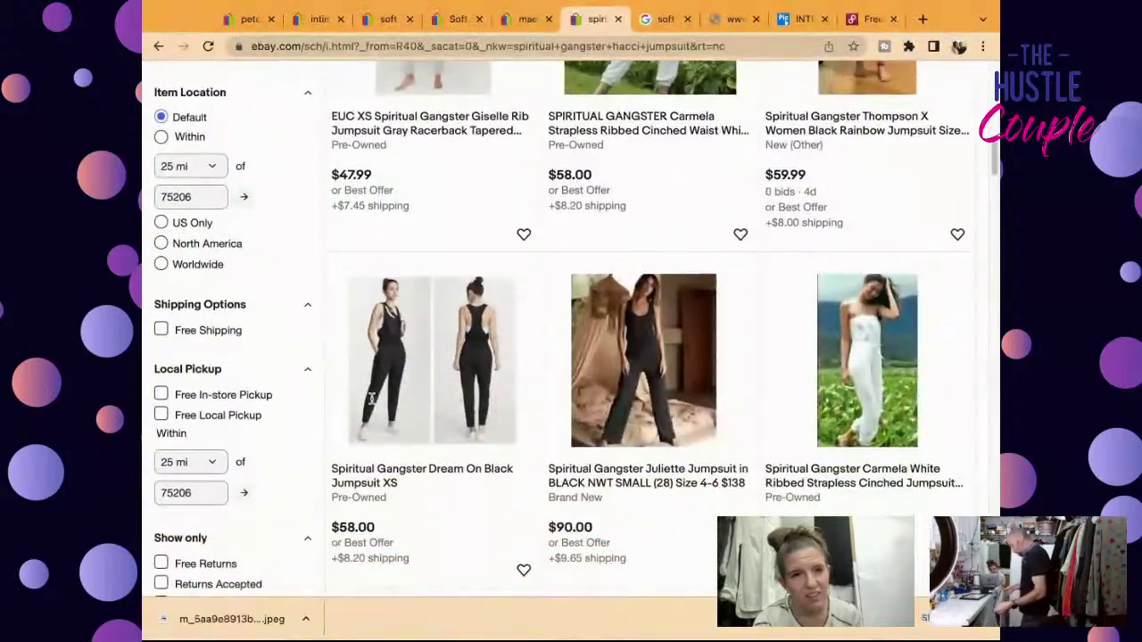
scroll(372, 398, up, 10)
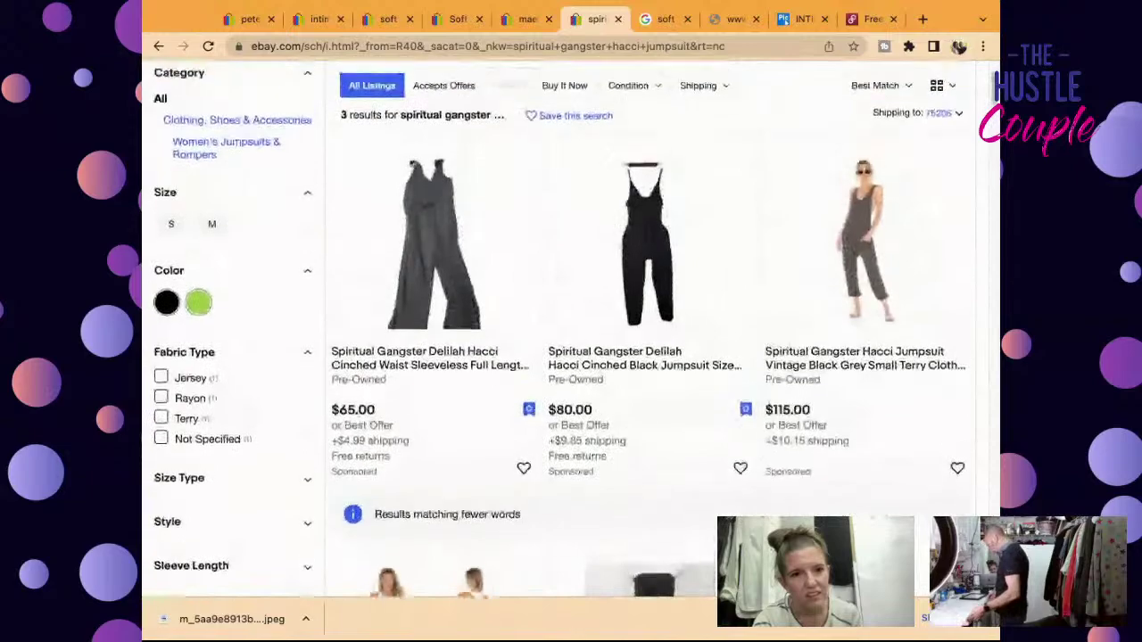
scroll(421, 365, down, 2)
scroll(425, 368, up, 3)
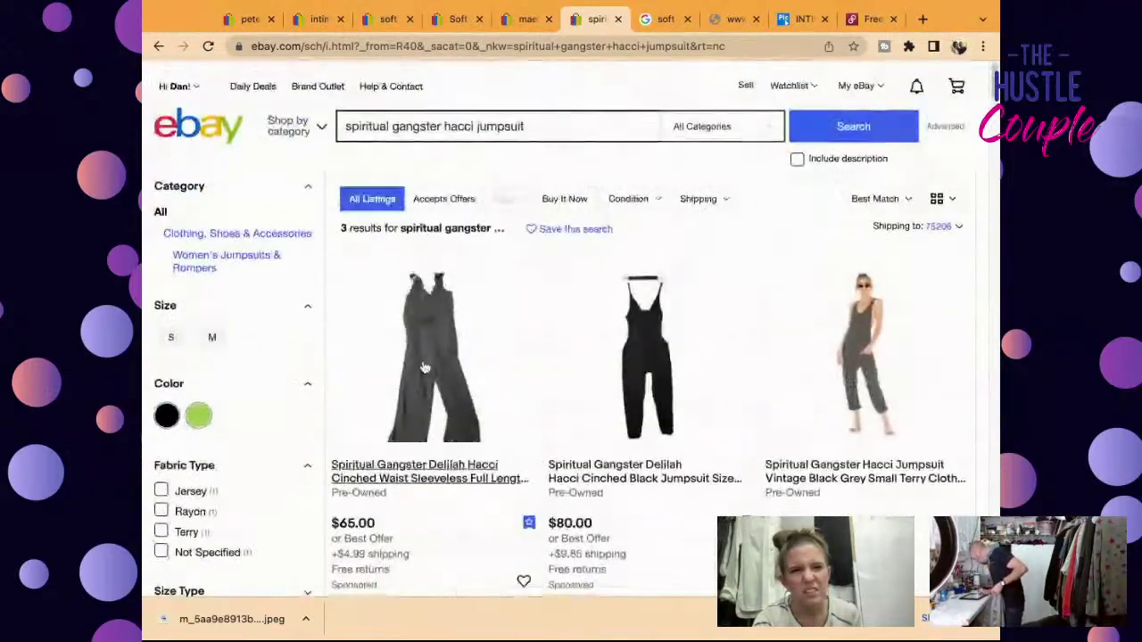
scroll(425, 368, down, 1)
Step: Copy the search phrase "spiritual gangster hacci jumpsuit" and search Google for it in a new browser tab
triple_click(466, 114)
key(ctrl+c)
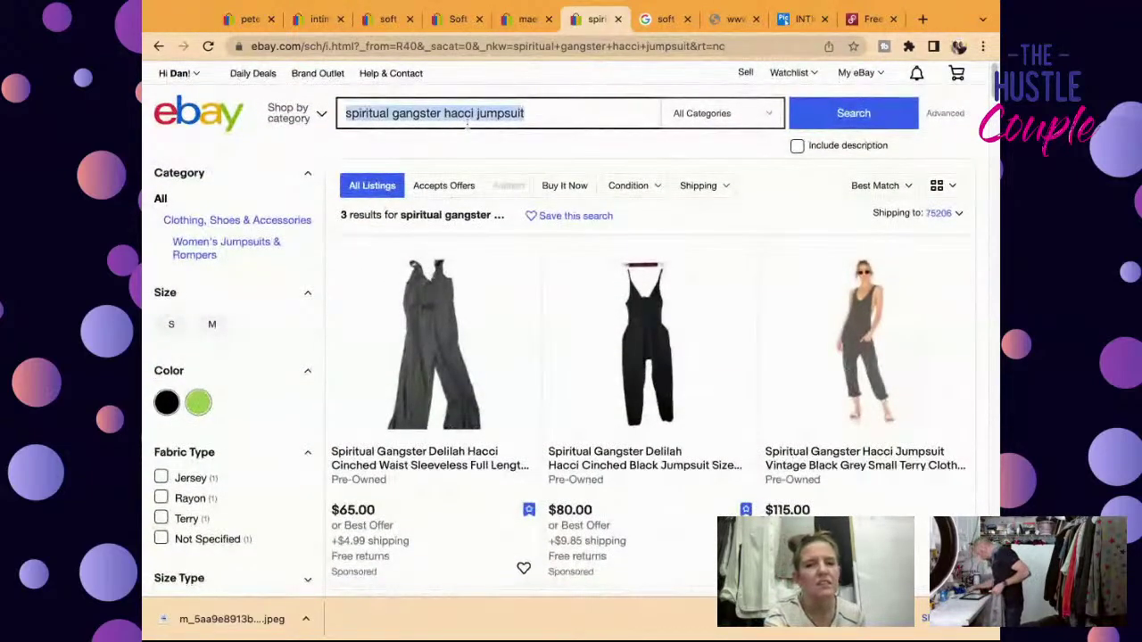
click(922, 19)
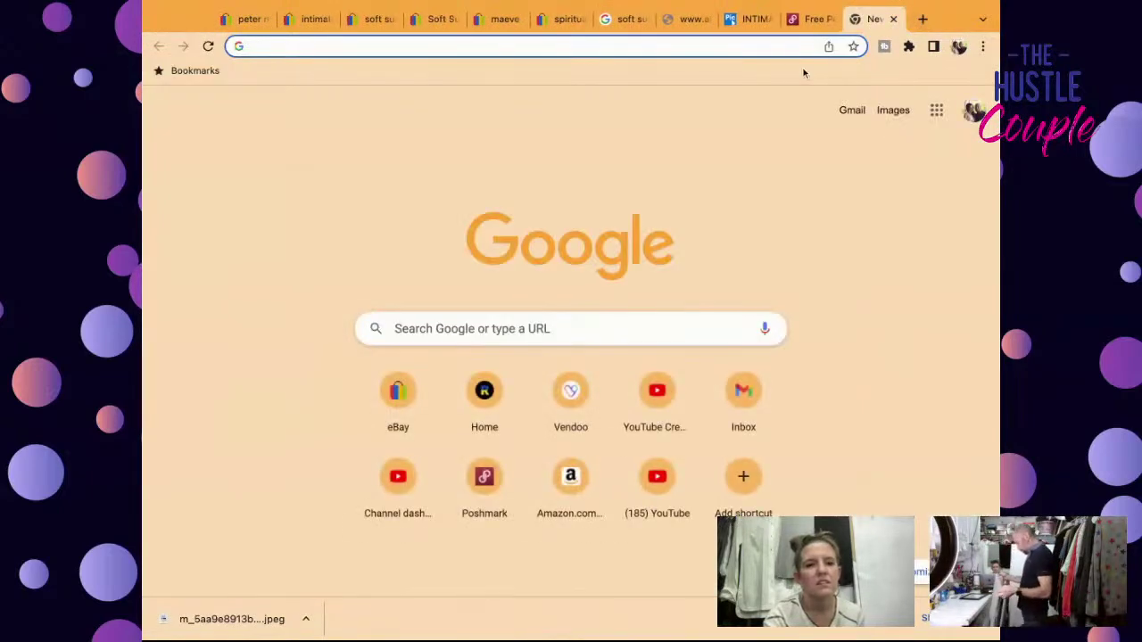
text(x)
key(BackSpace)
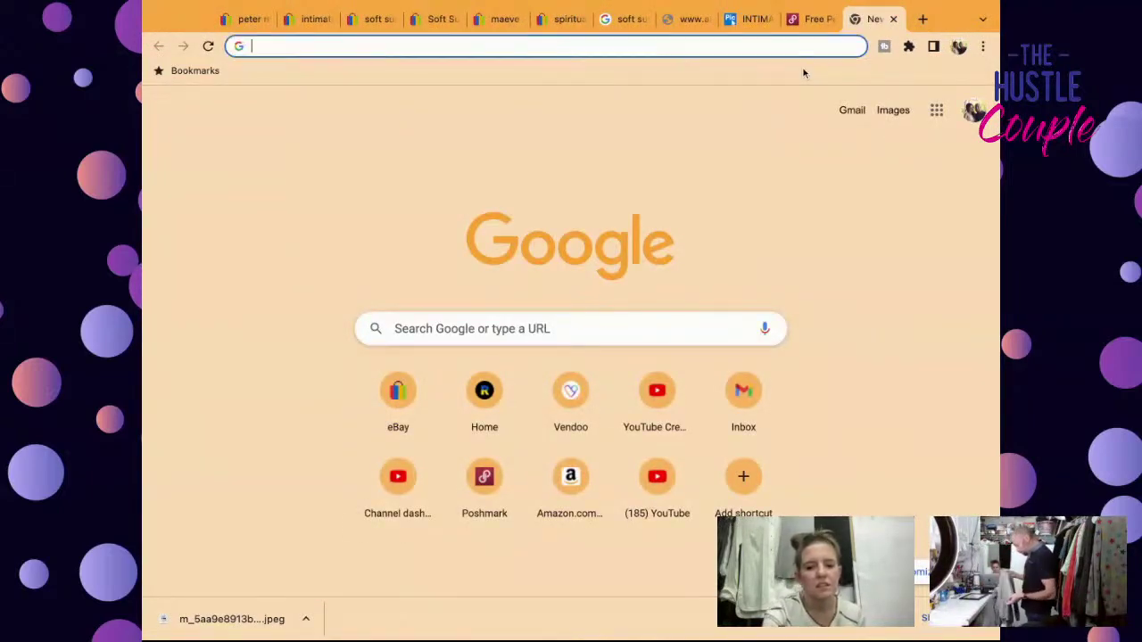
key(ctrl+v)
key(Return)
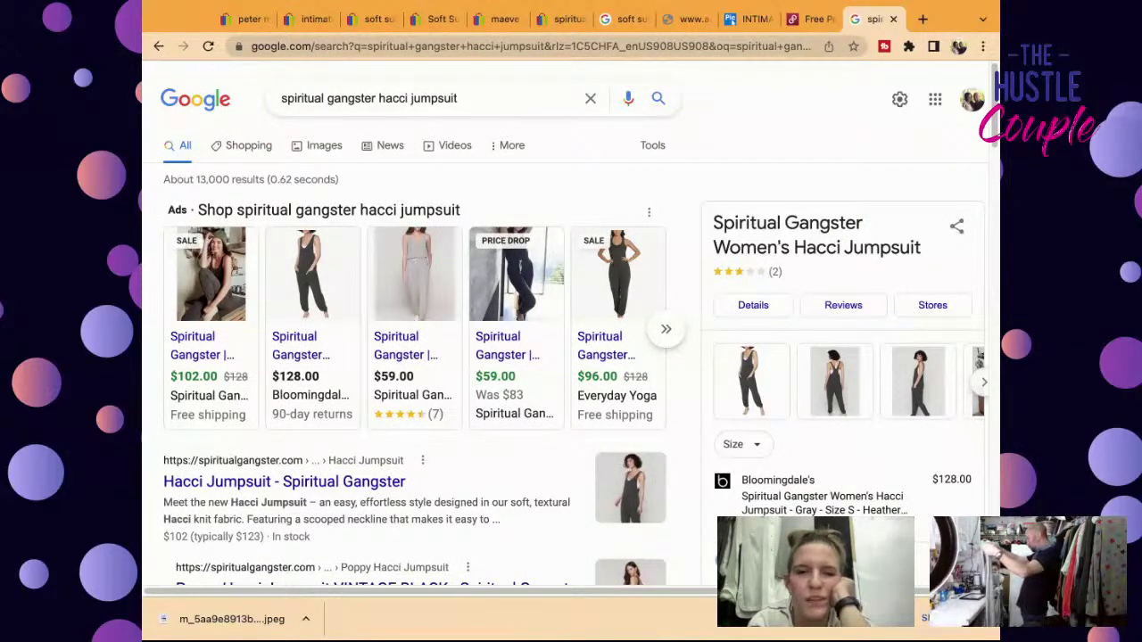
Step: Review the Google web results for the hacci jumpsuit, checking retail prices, product descriptions and stores
scroll(458, 505, down, 2)
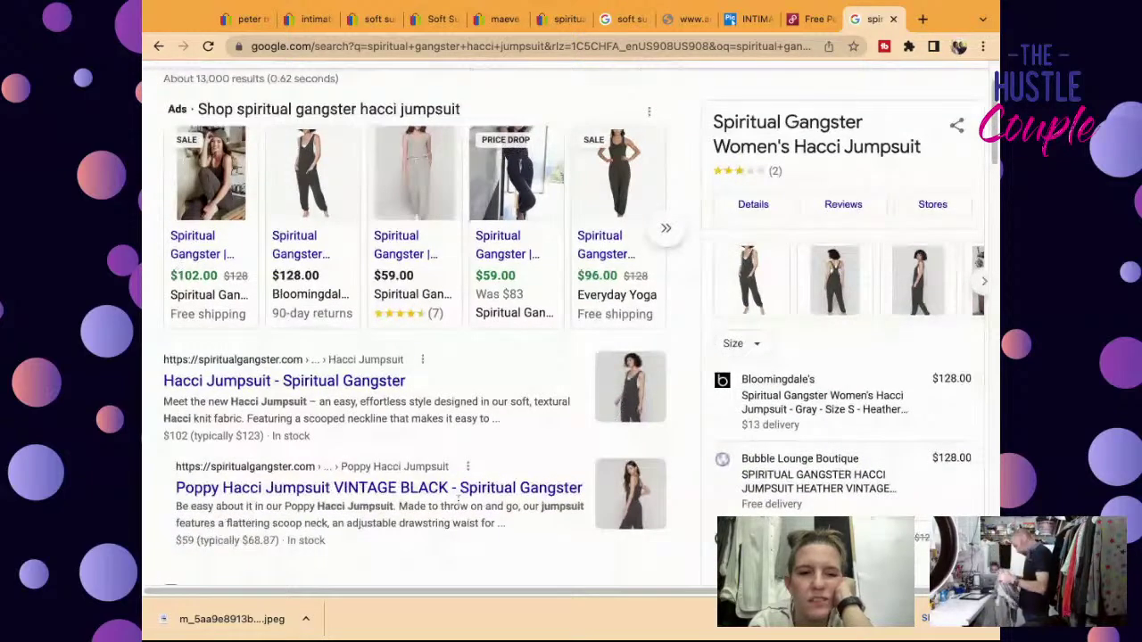
scroll(458, 503, down, 5)
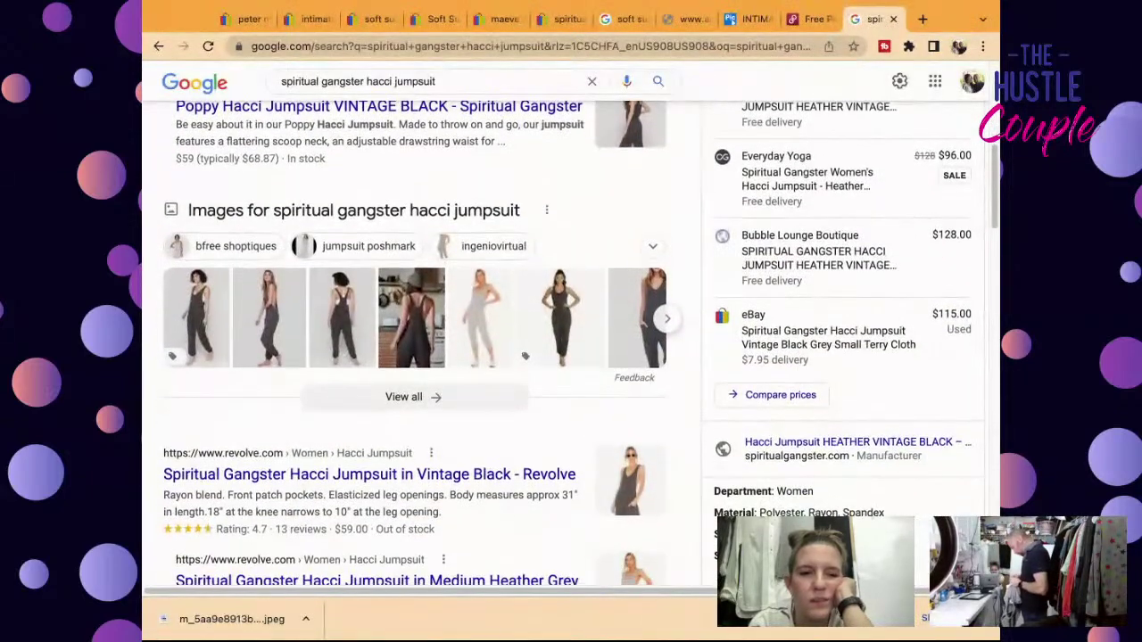
scroll(414, 357, up, 6)
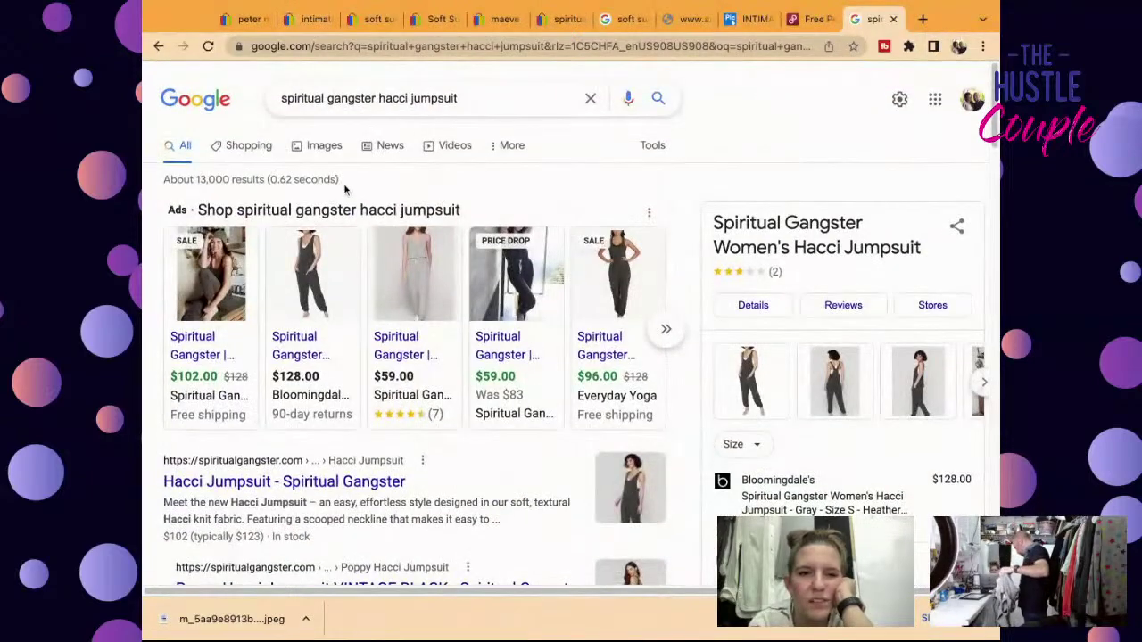
Step: Switch to Google's image results and compare the pictured hacci jumpsuit styles to identify the matching model
click(332, 154)
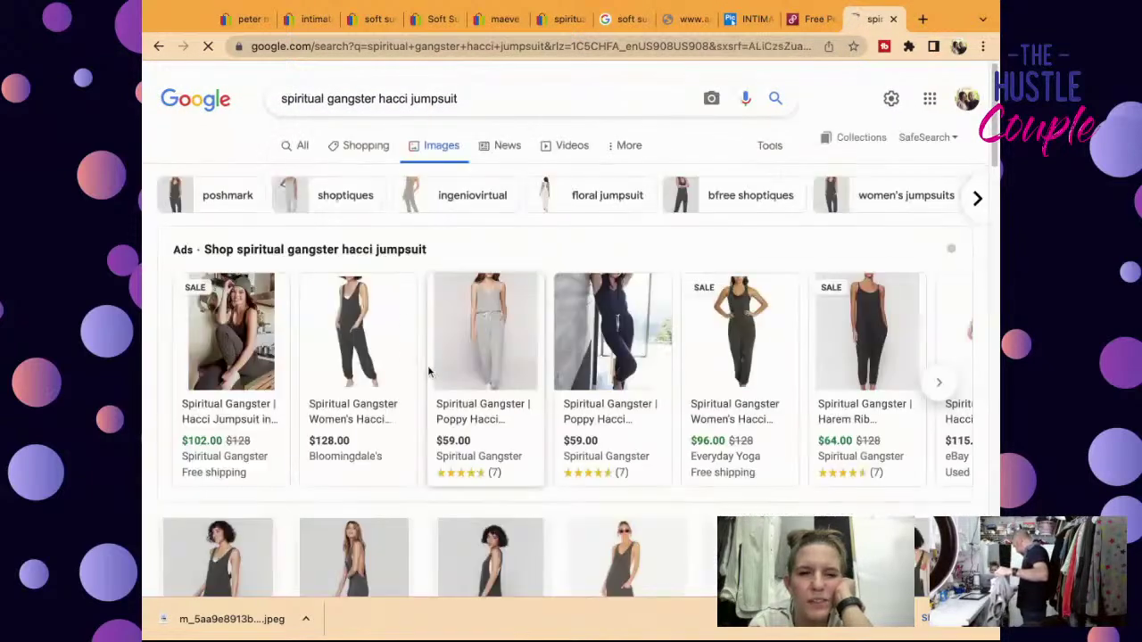
mouse_move(428, 369)
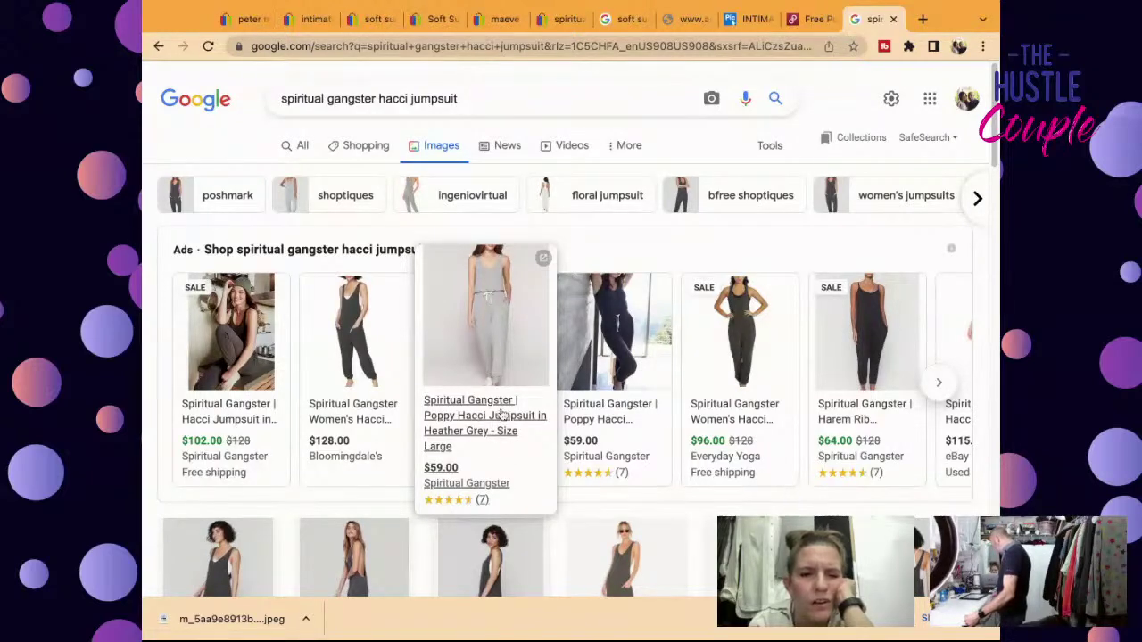
scroll(502, 420, down, 4)
scroll(502, 415, down, 5)
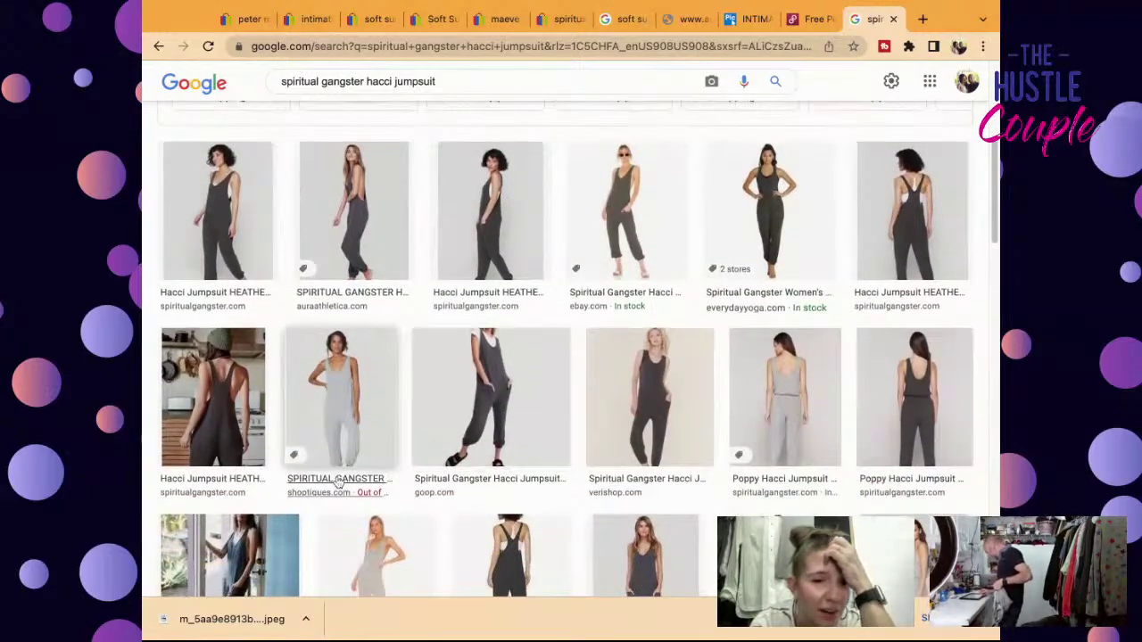
Step: Open the grey hacci jumpsuit's Shoptiques page from the image results, dismiss the discount pop-up and save the full-size product photo
click(338, 478)
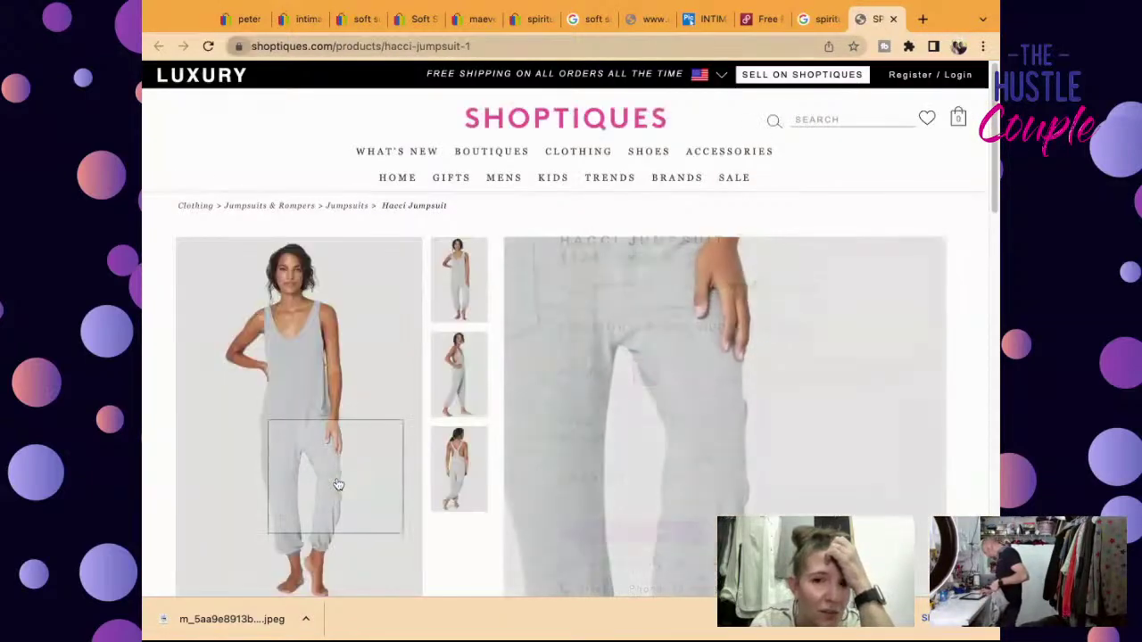
scroll(335, 482, down, 5)
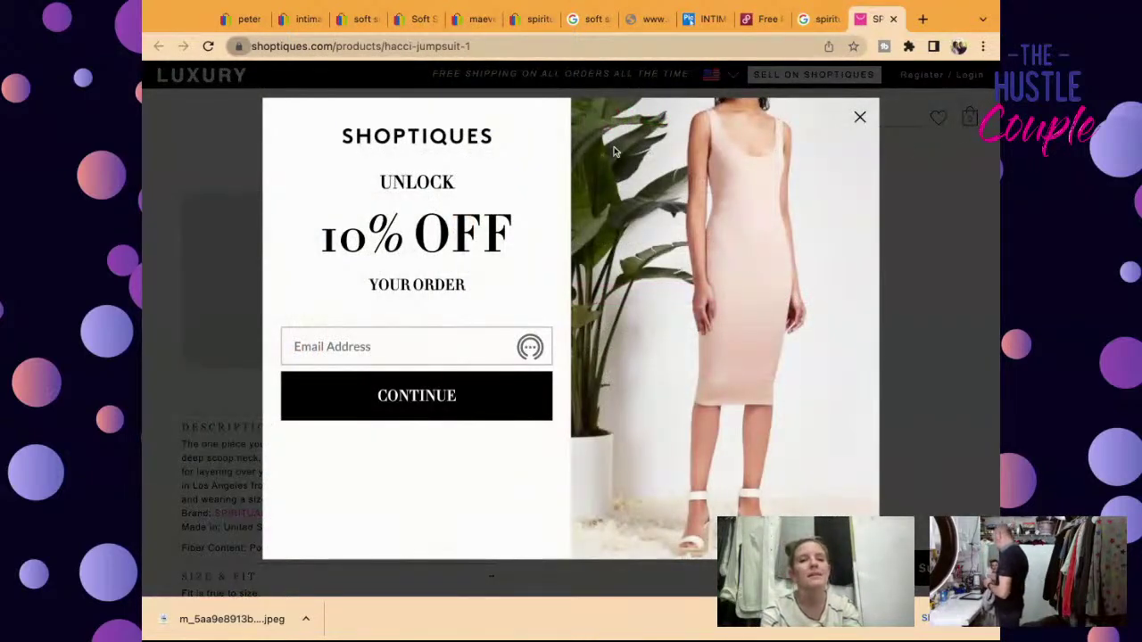
click(860, 120)
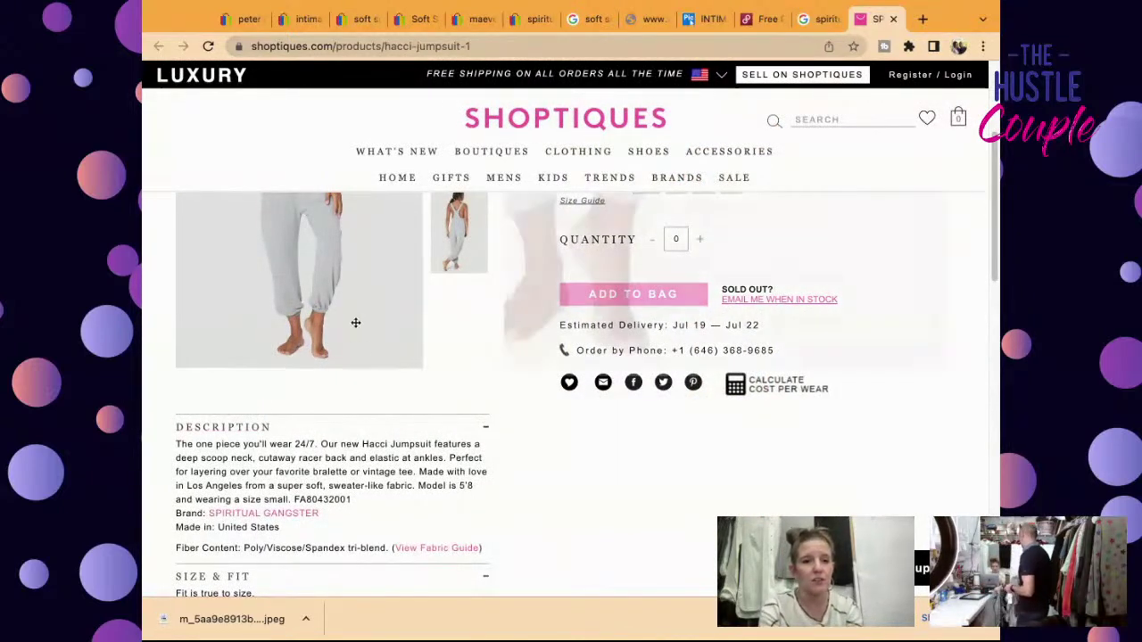
mouse_move(355, 311)
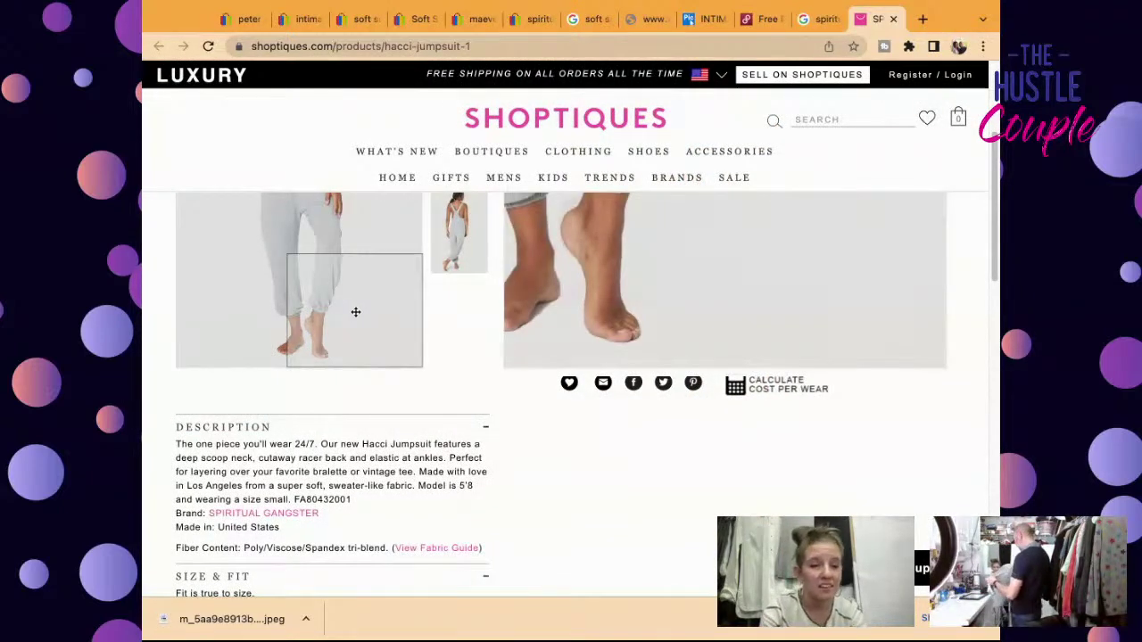
click(355, 311)
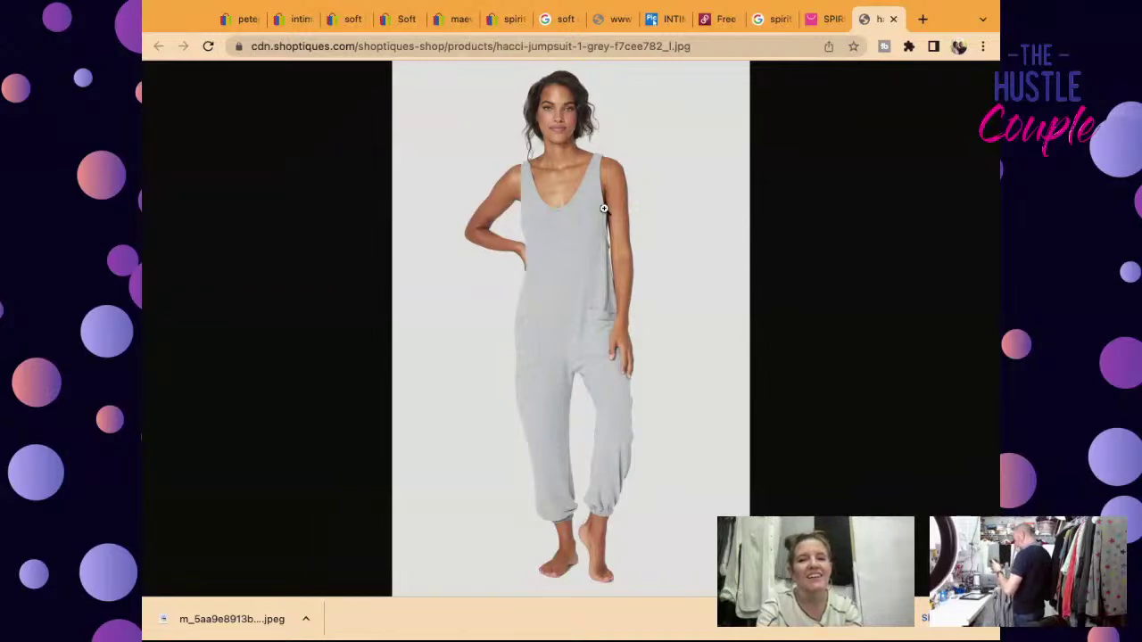
key(super+s)
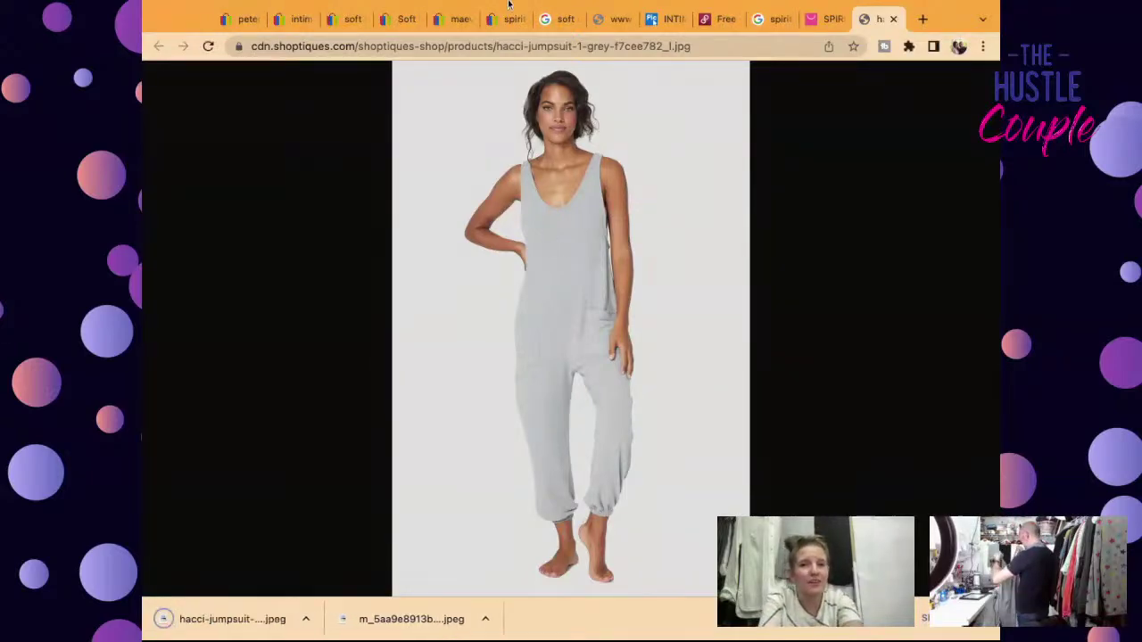
Step: Return to the Shoptiques product page and check the hacci jumpsuit's retail price and details
click(825, 19)
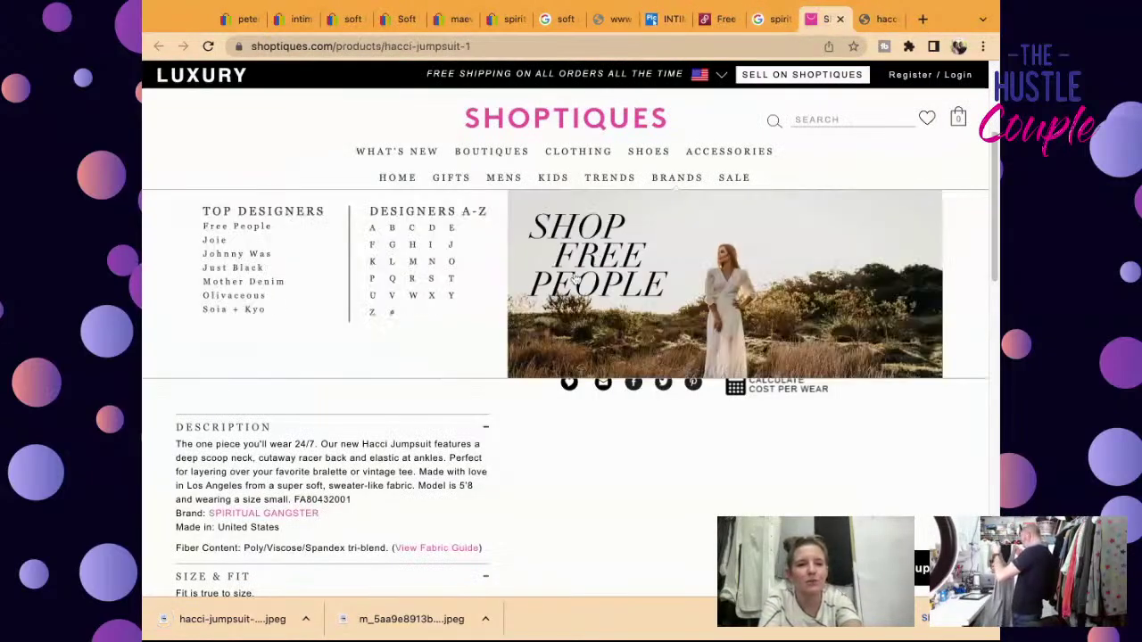
scroll(582, 459, down, 1)
scroll(581, 438, up, 2)
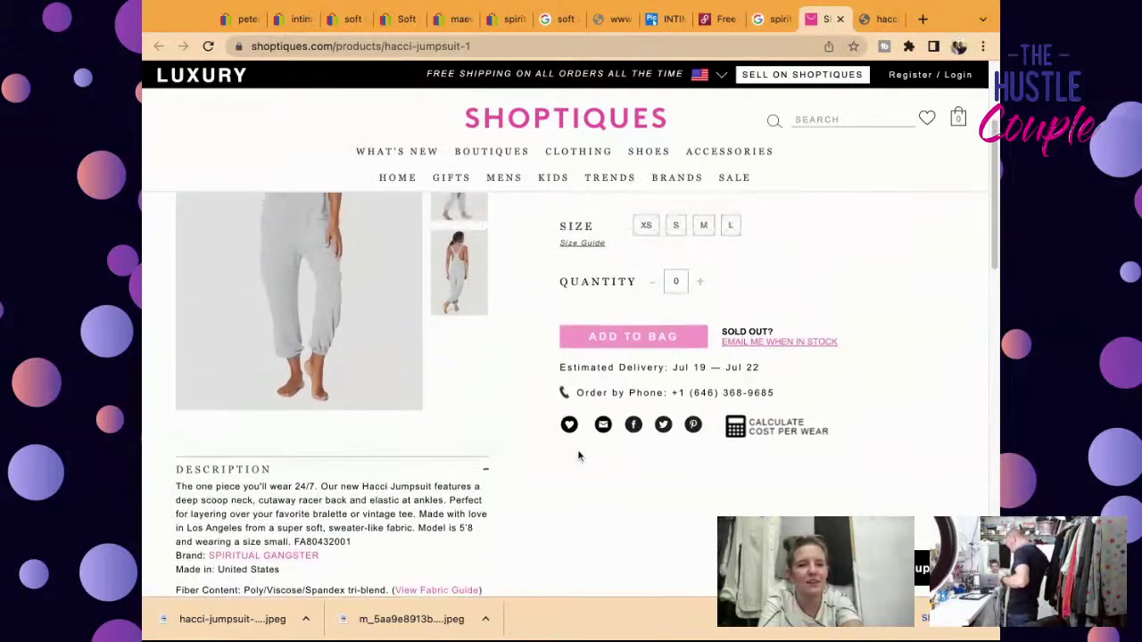
scroll(577, 456, up, 3)
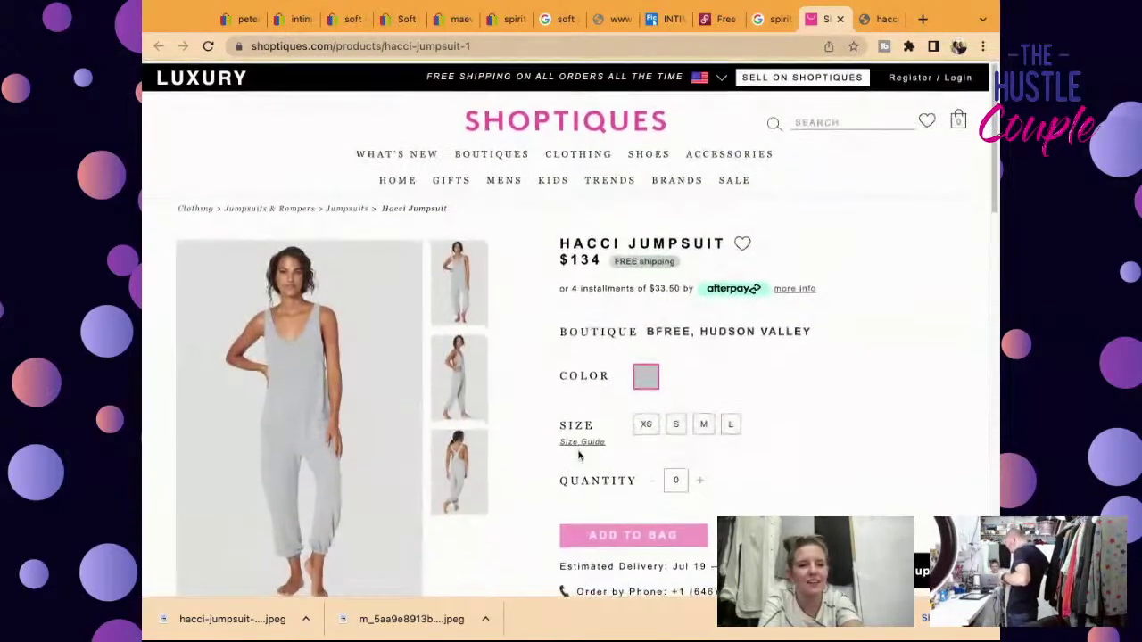
Step: Open the eBay listing of the vintage black grey hacci jumpsuit from the Google image results and start a similar listing from it
click(776, 19)
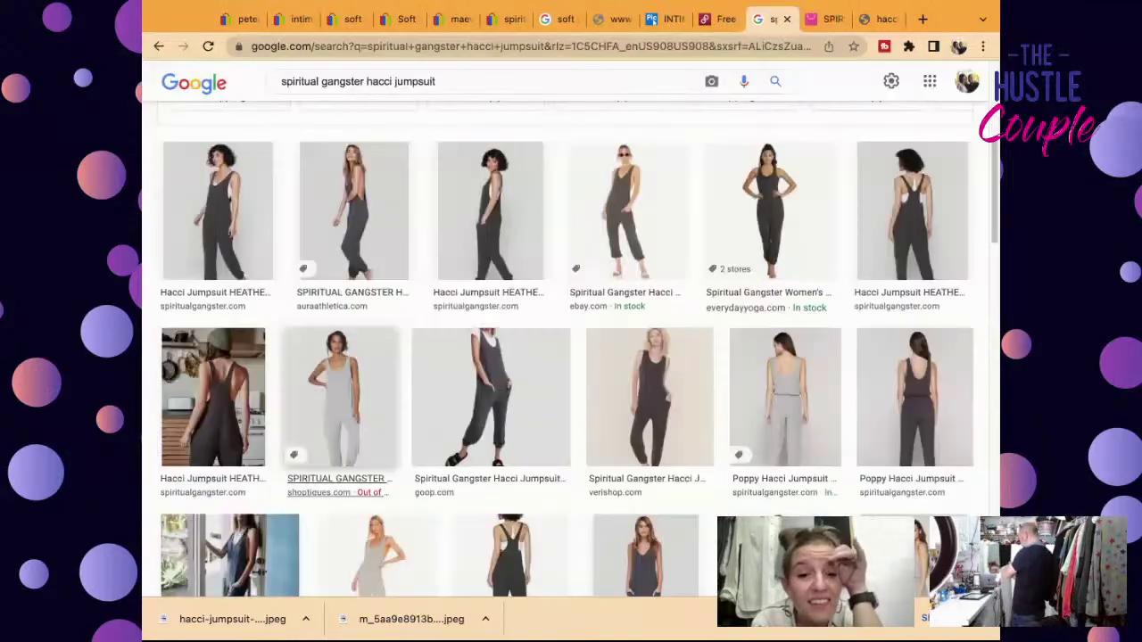
click(678, 223)
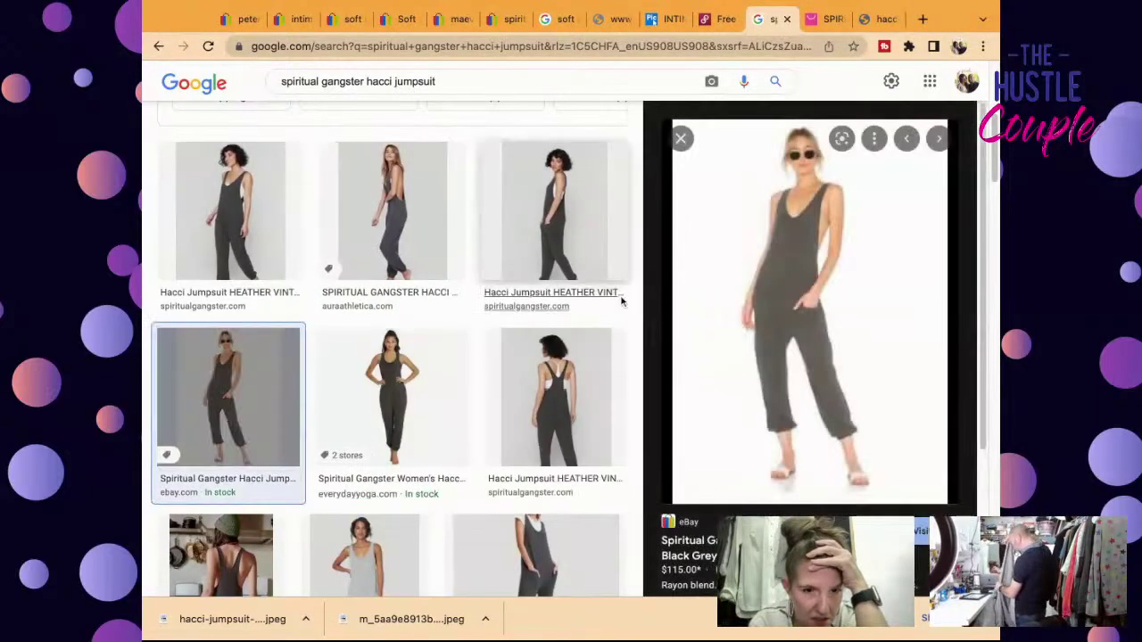
click(706, 553)
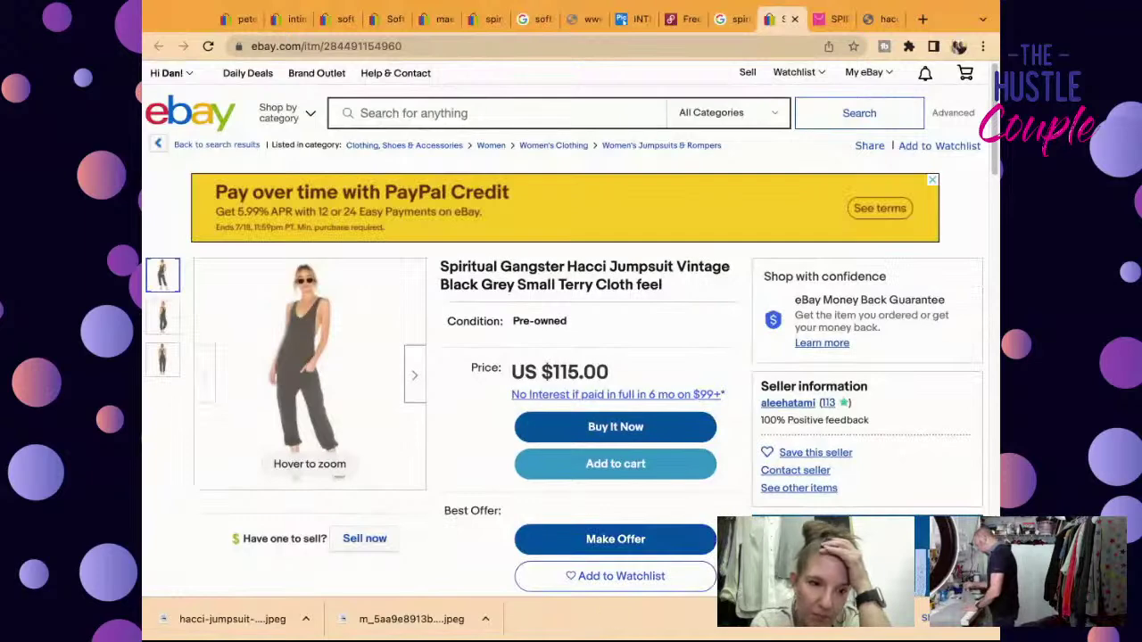
click(364, 539)
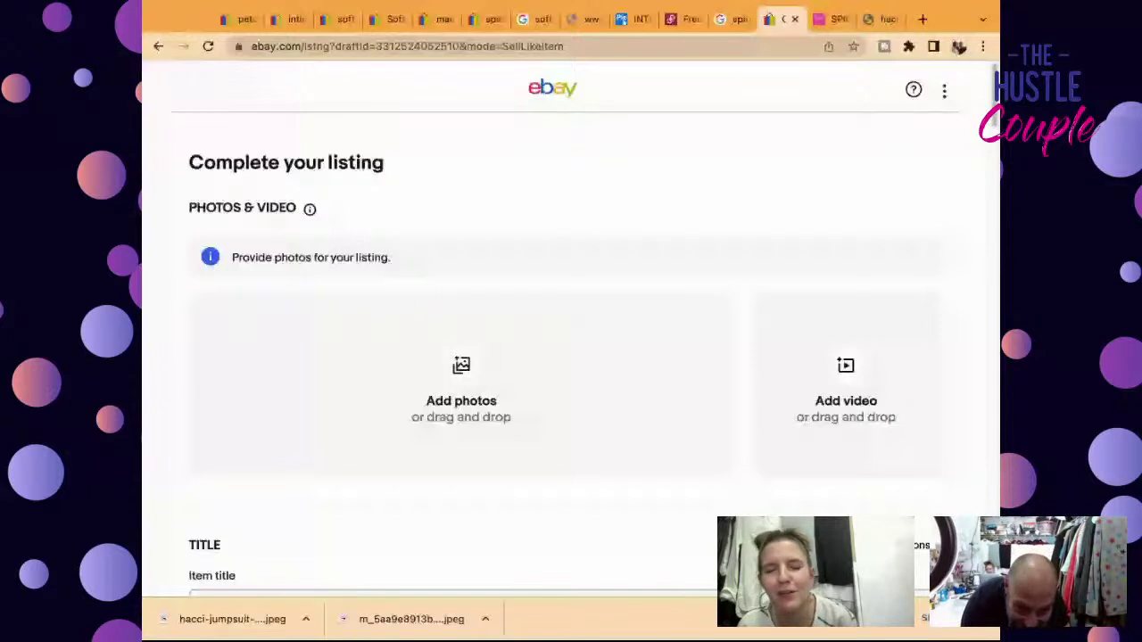
Step: Replace "Small" in the item title with "Size XS"
scroll(382, 517, down, 1)
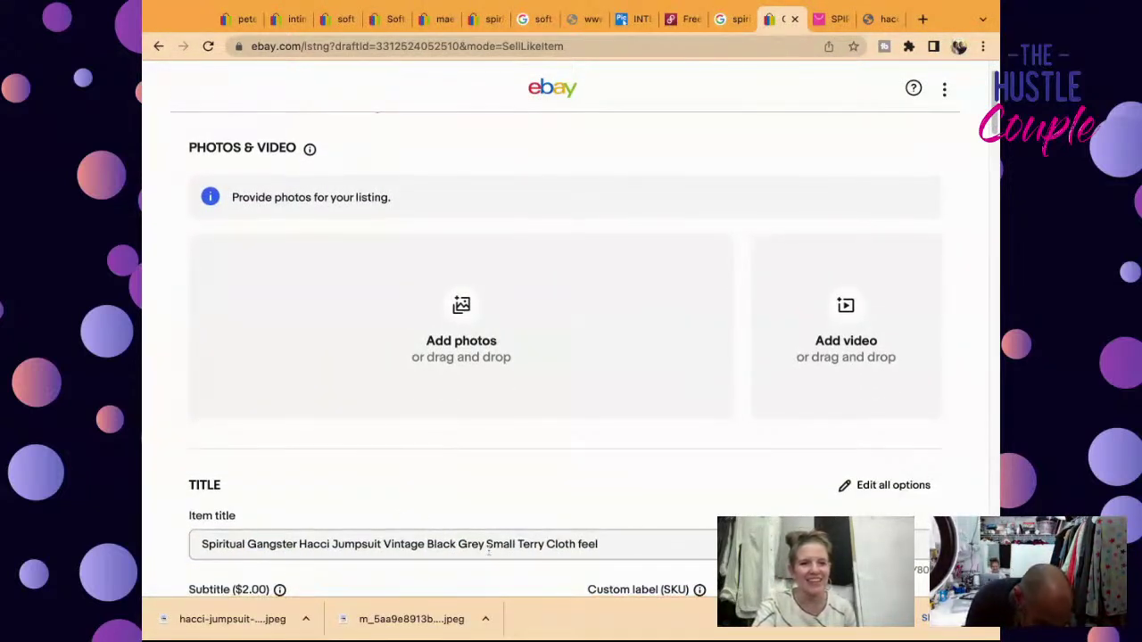
click(516, 544)
key(BackSpace)
key(BackSpace)
key(BackSpace)
key(BackSpace)
key(BackSpace)
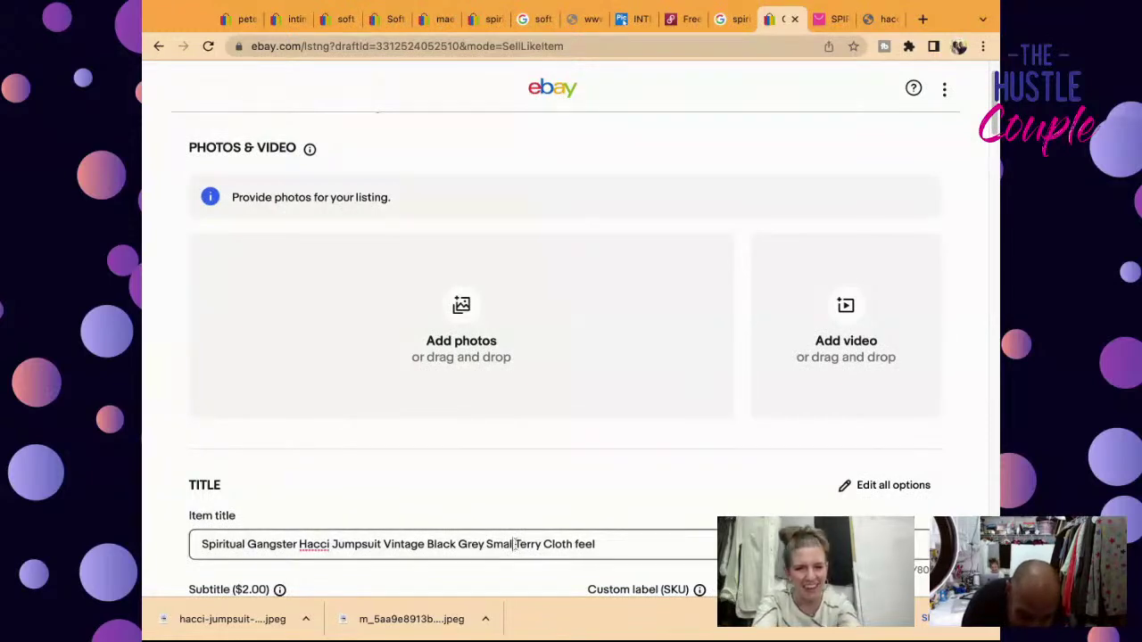
text(Size XS)
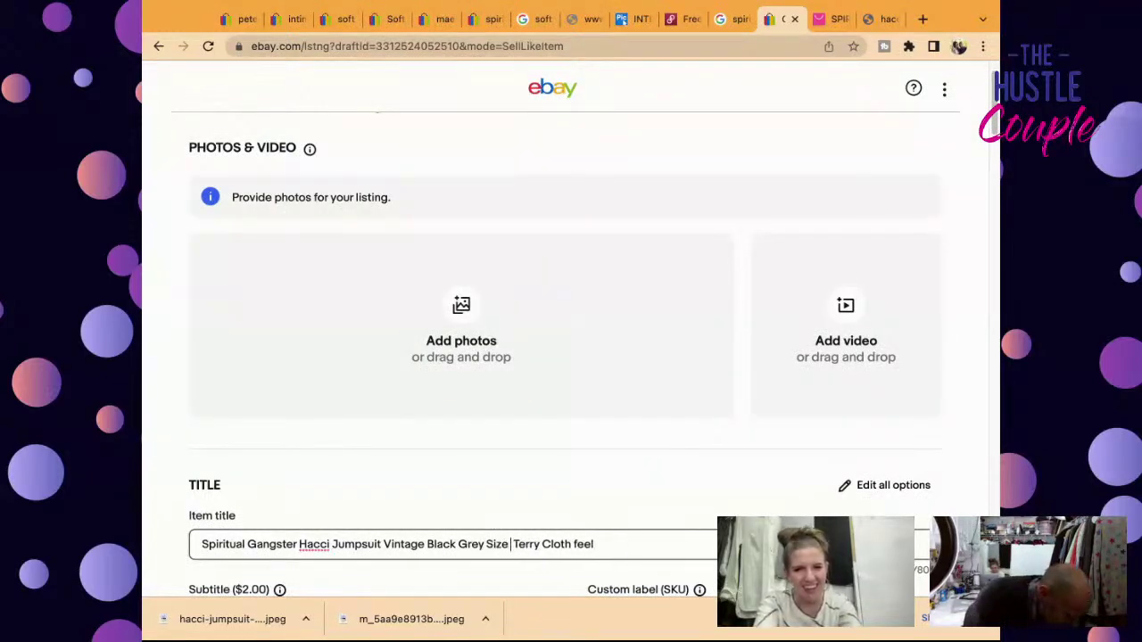
Step: Move "Size XS" within the item title so that it stands directly before "Hacci"
double_click(489, 543)
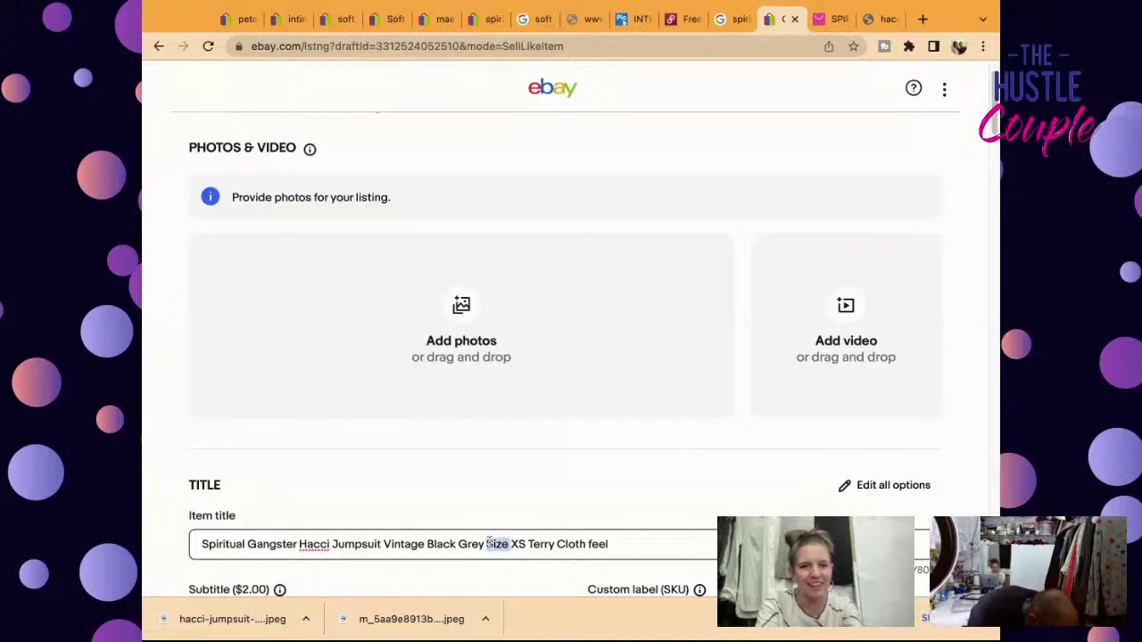
key(shift+alt+Right)
click(527, 546)
key(shift+alt+Left)
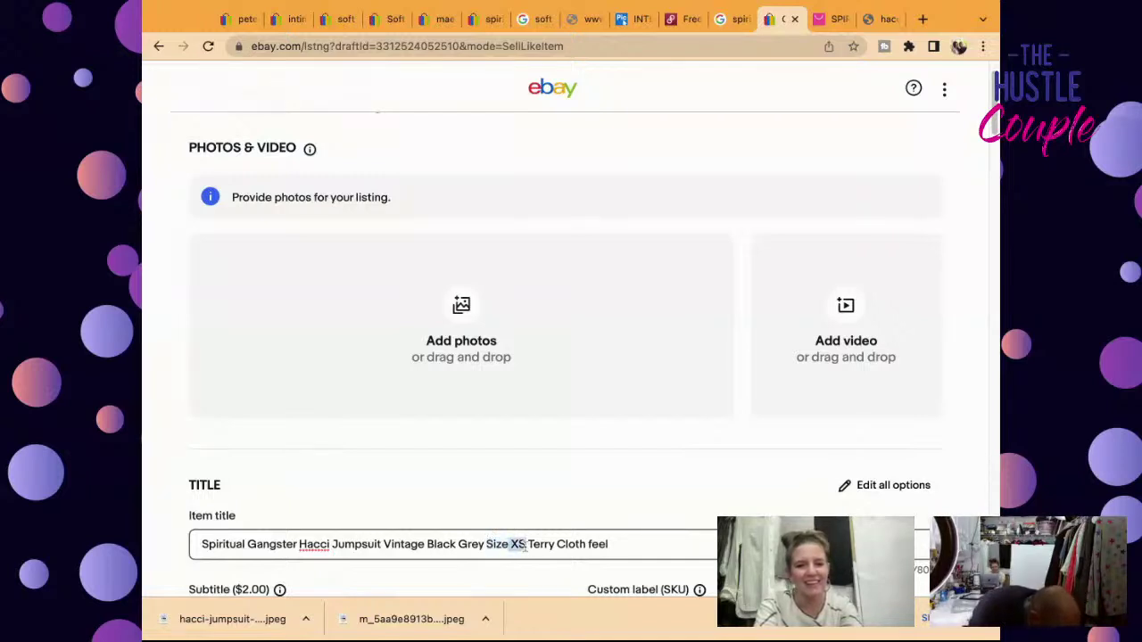
key(shift+alt+Left)
key(super+c)
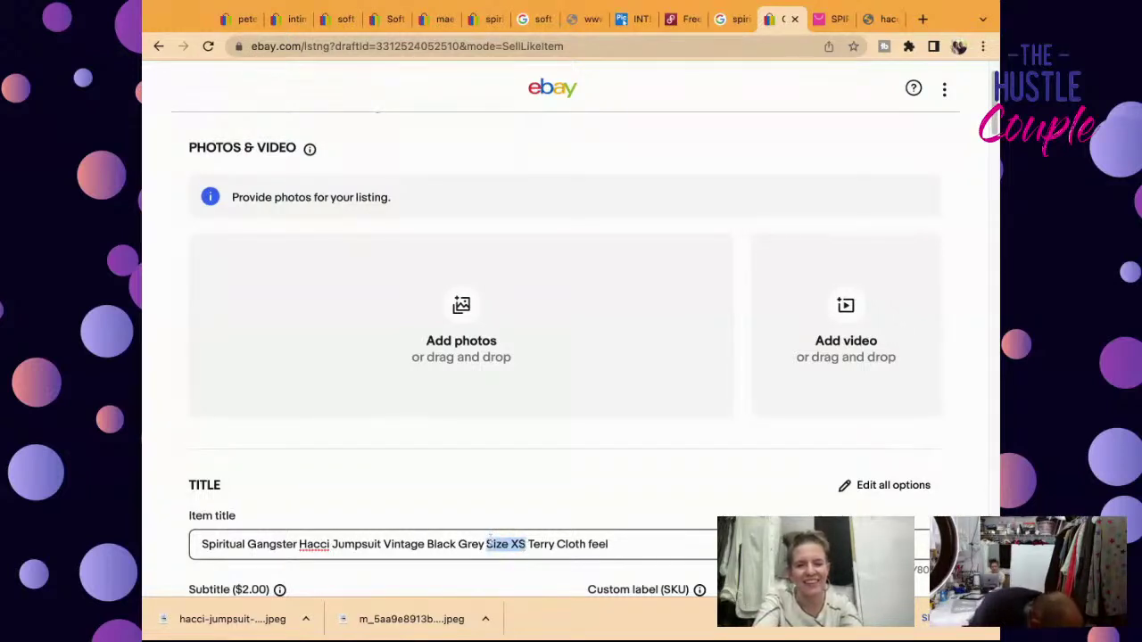
key(BackSpace)
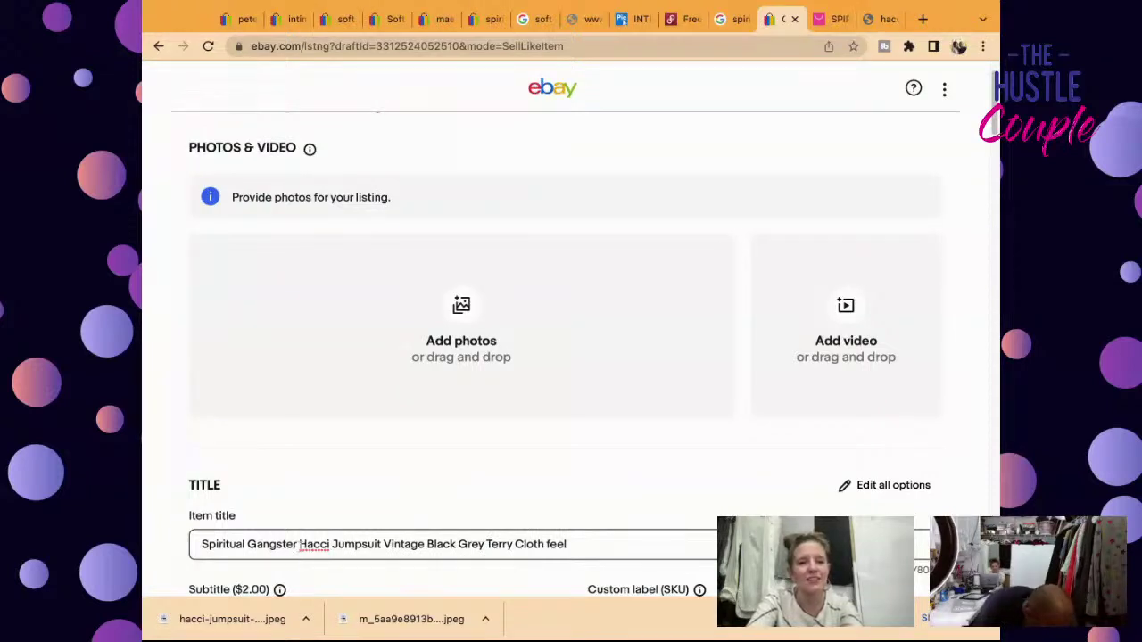
click(299, 546)
key(super+v)
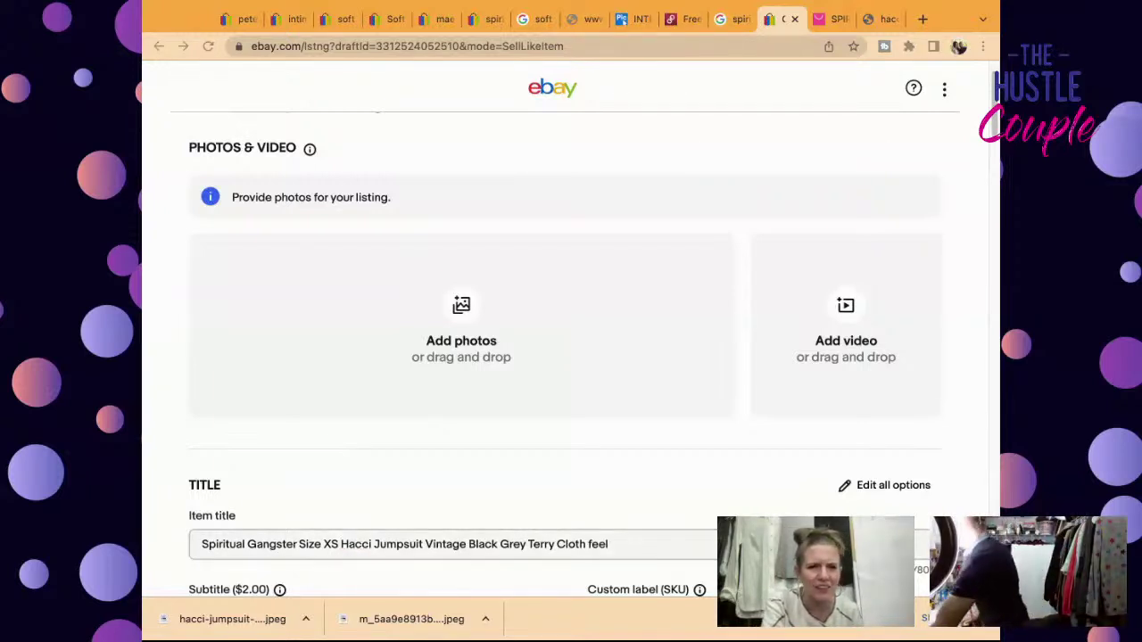
Step: Add the downloaded grey jumpsuit photo to the listing and set the custom label (SKU) to 5600
drag(1133, 294, 312, 298)
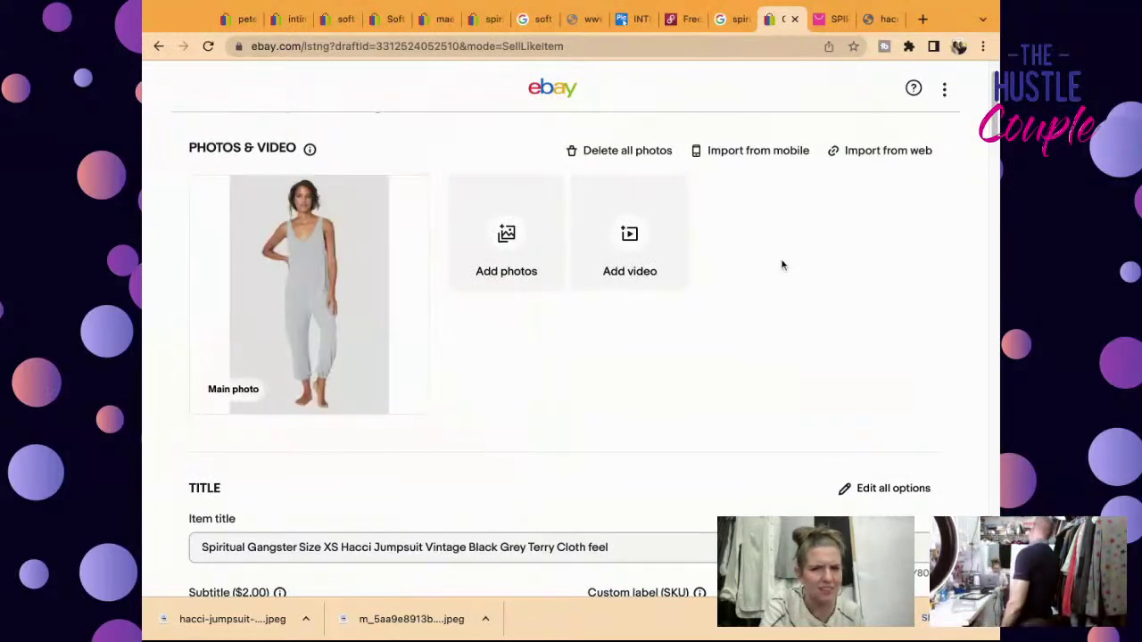
scroll(986, 133, down, 5)
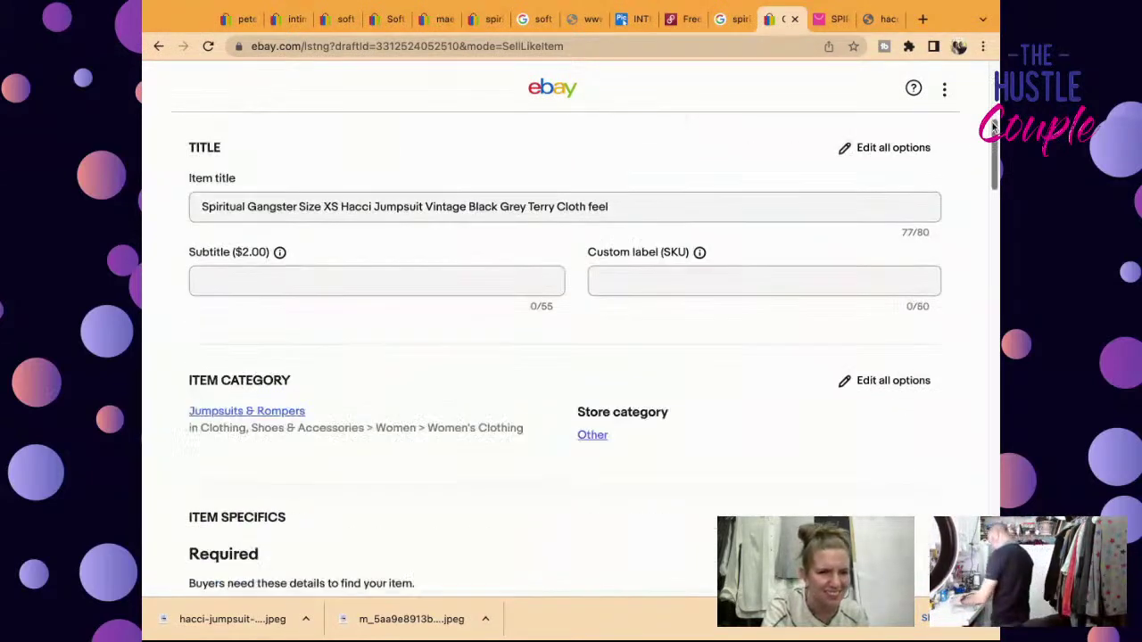
scroll(993, 127, down, 1)
click(786, 192)
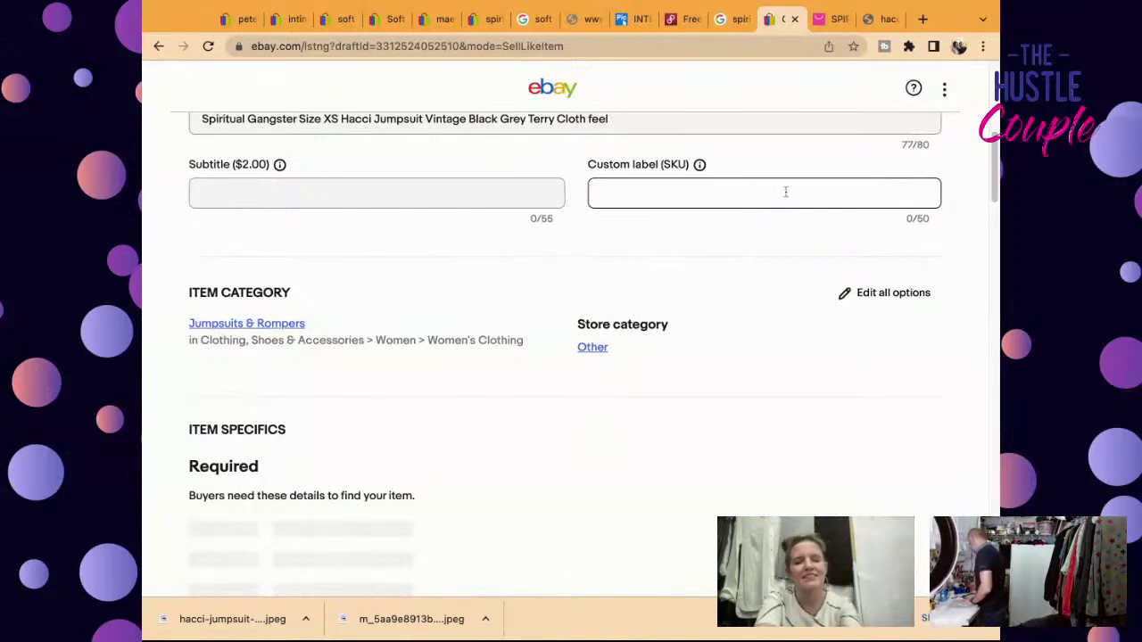
text(5600)
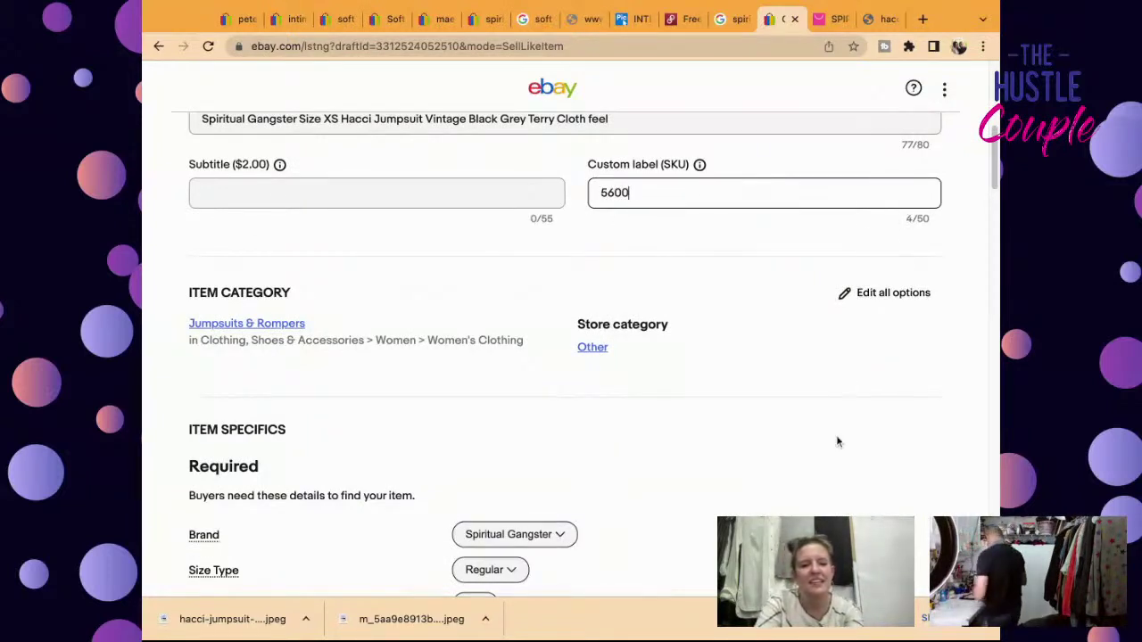
Step: Set the required Size item specific to XS
scroll(837, 441, down, 2)
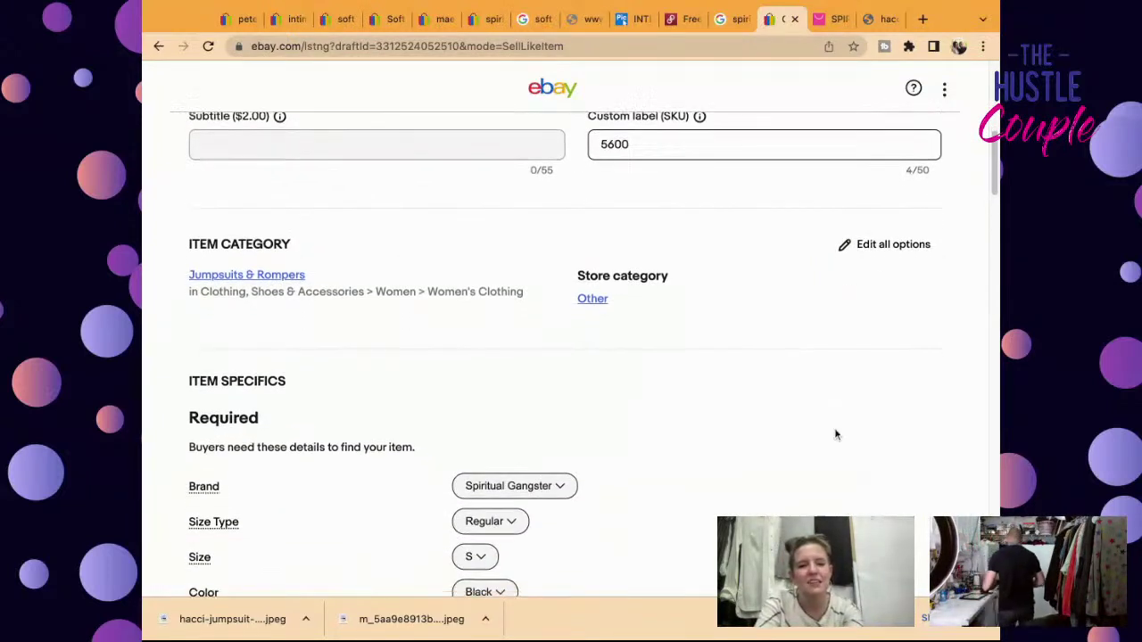
click(477, 427)
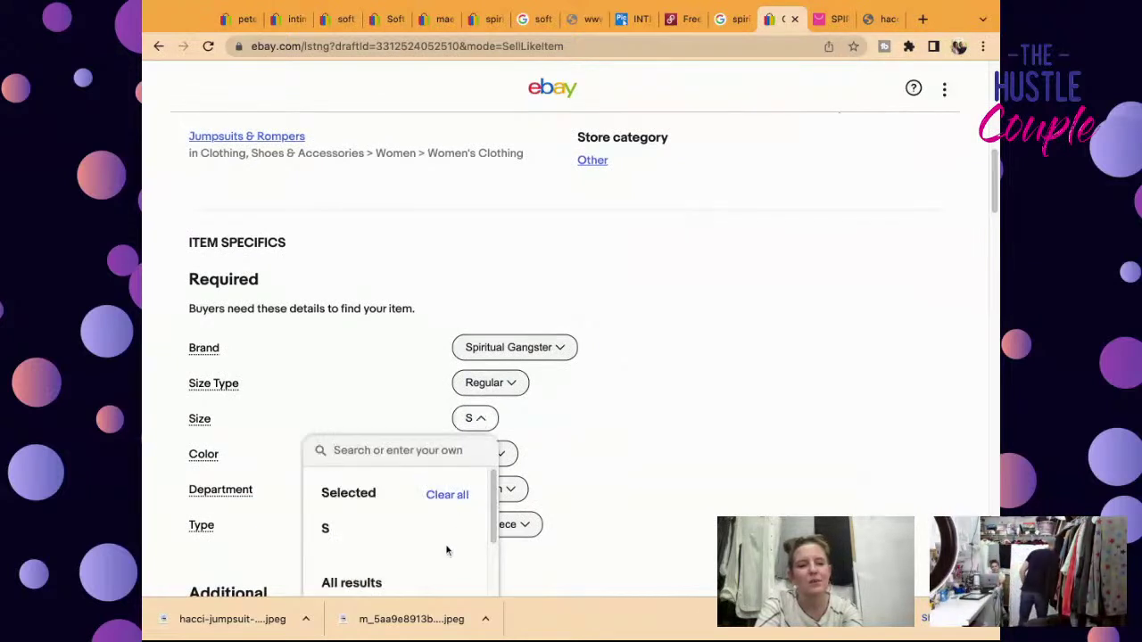
scroll(445, 547, down, 3)
scroll(435, 477, up, 1)
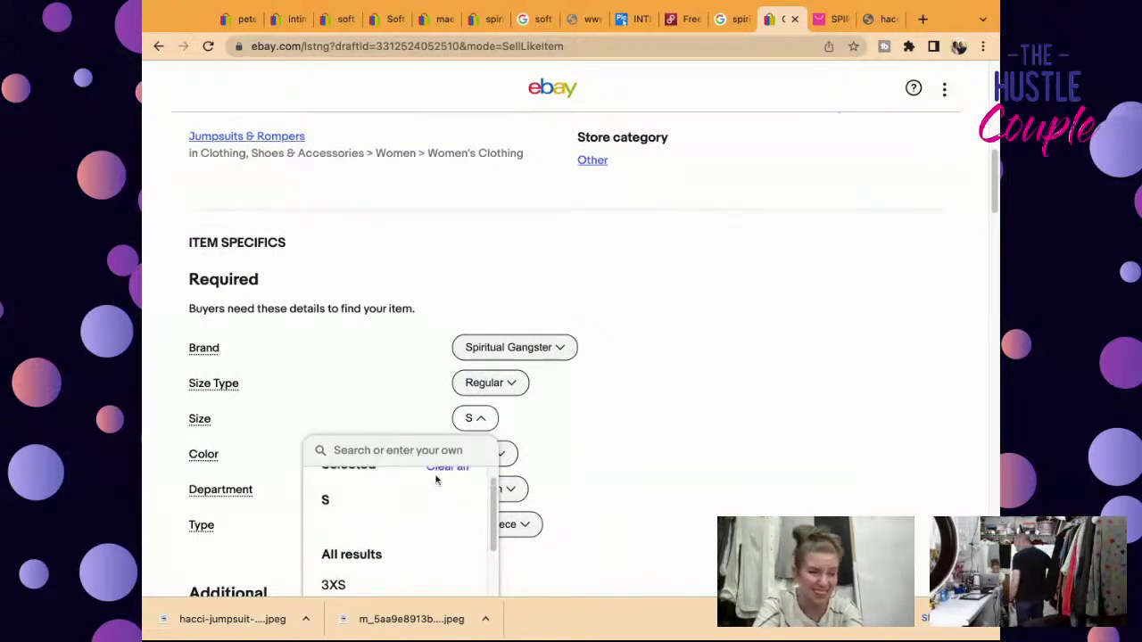
scroll(434, 480, down, 3)
scroll(422, 559, up, 3)
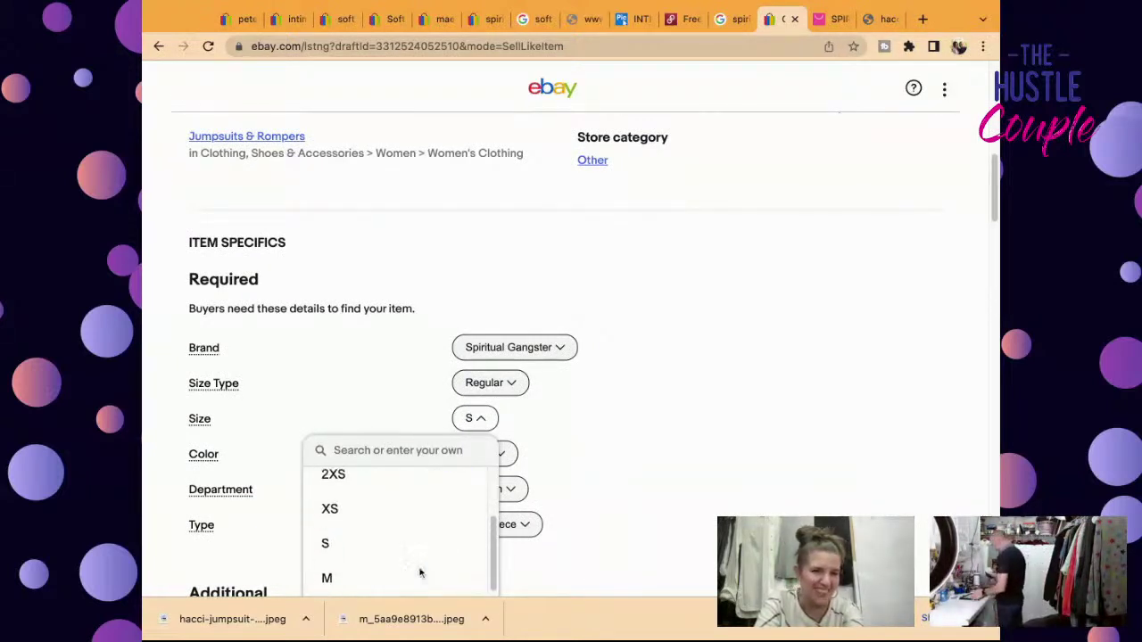
click(411, 518)
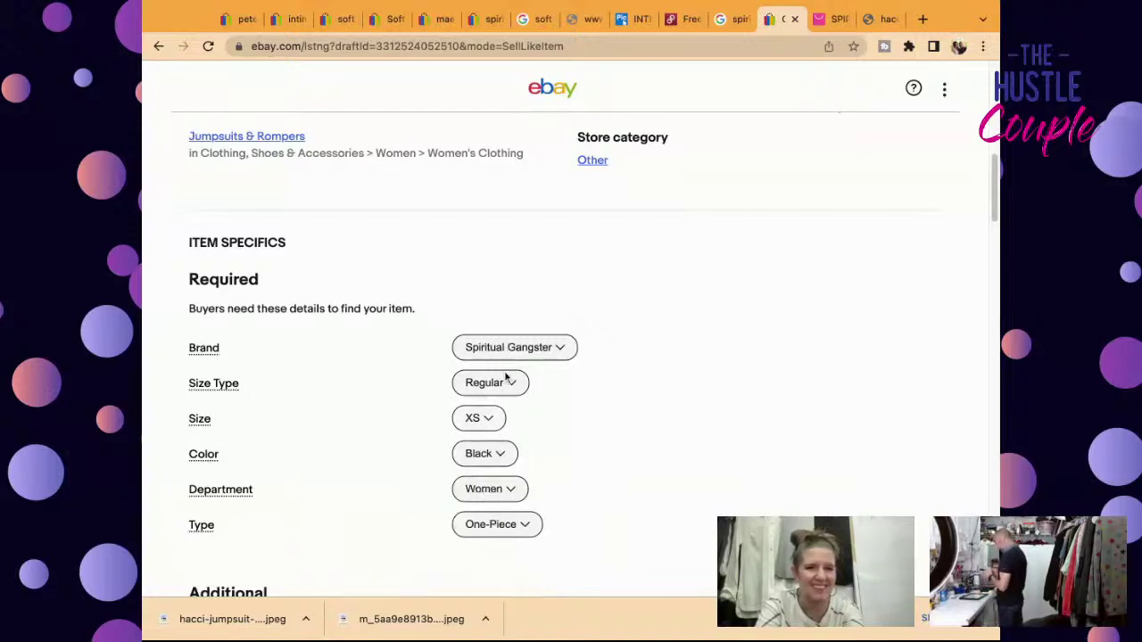
Step: Set the required Color item specific to Gray and look over the additional item specifics
click(502, 462)
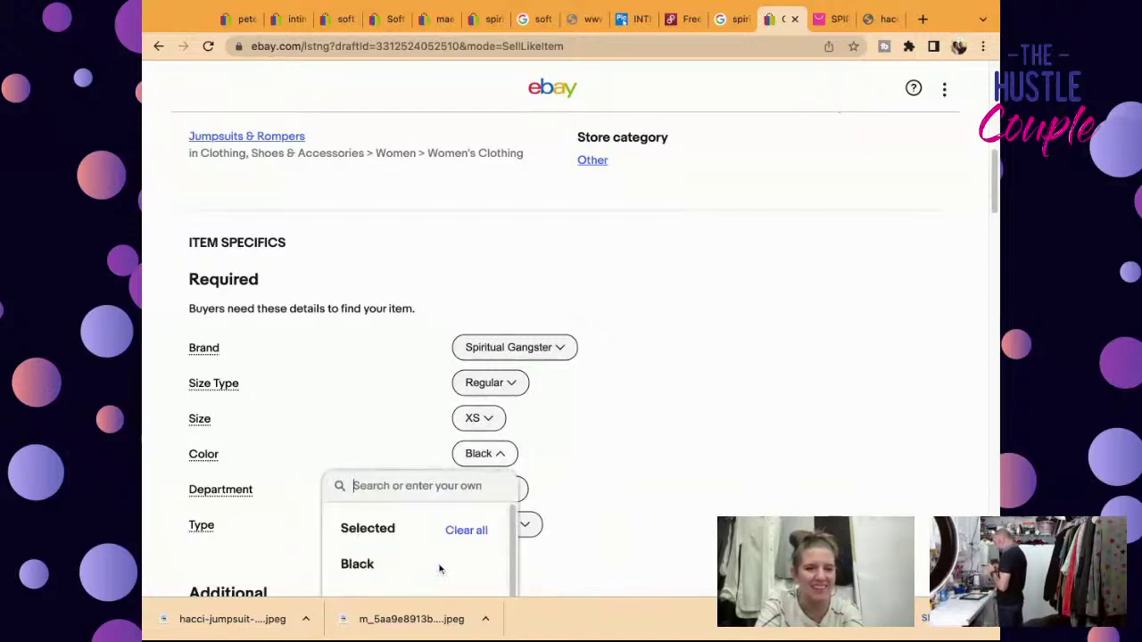
scroll(437, 568, down, 5)
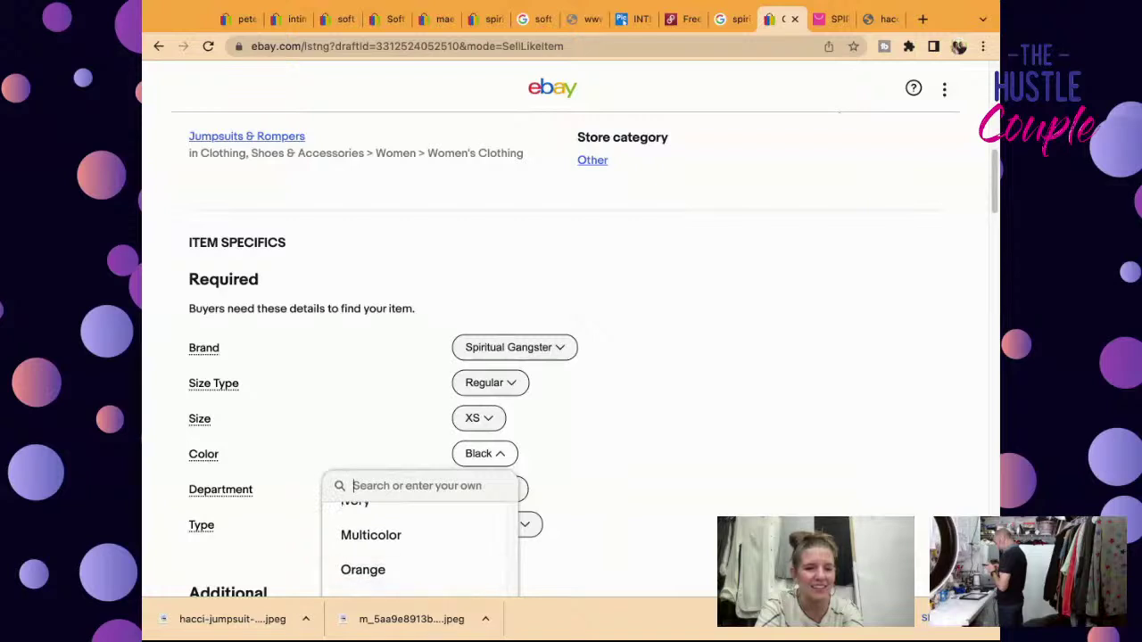
scroll(438, 550, up, 1)
scroll(438, 553, up, 1)
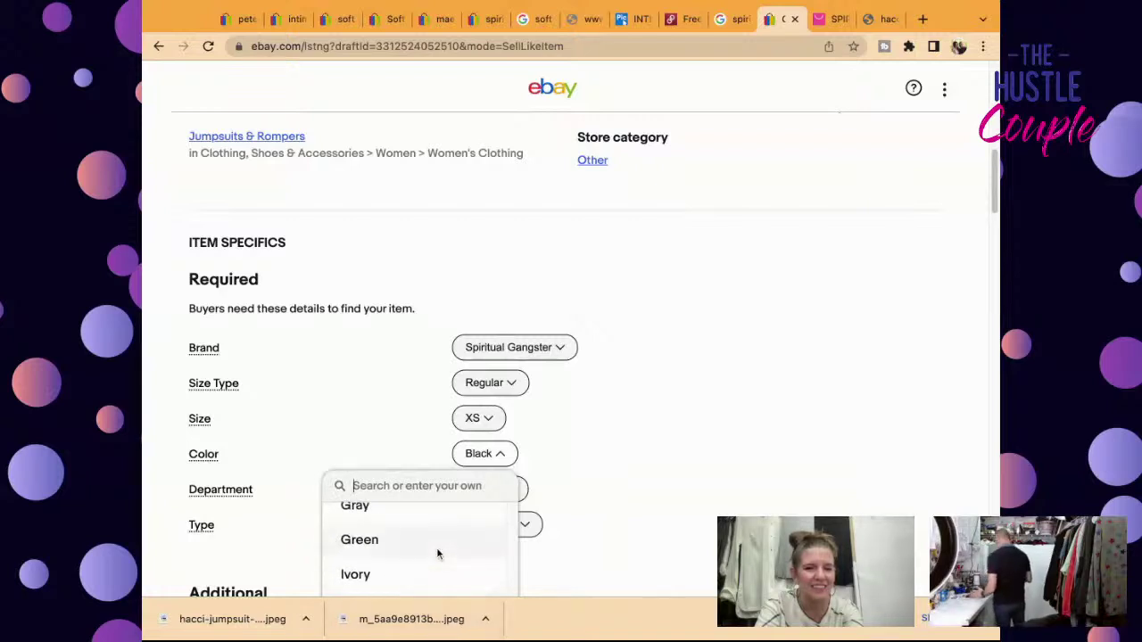
click(434, 520)
scroll(611, 467, down, 5)
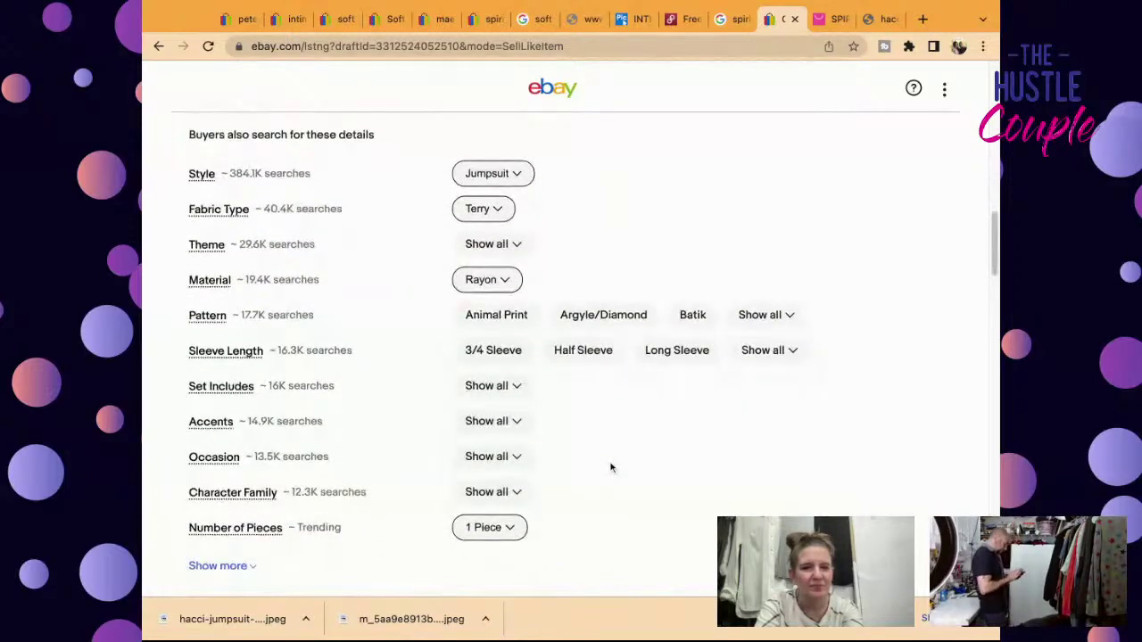
scroll(610, 468, up, 15)
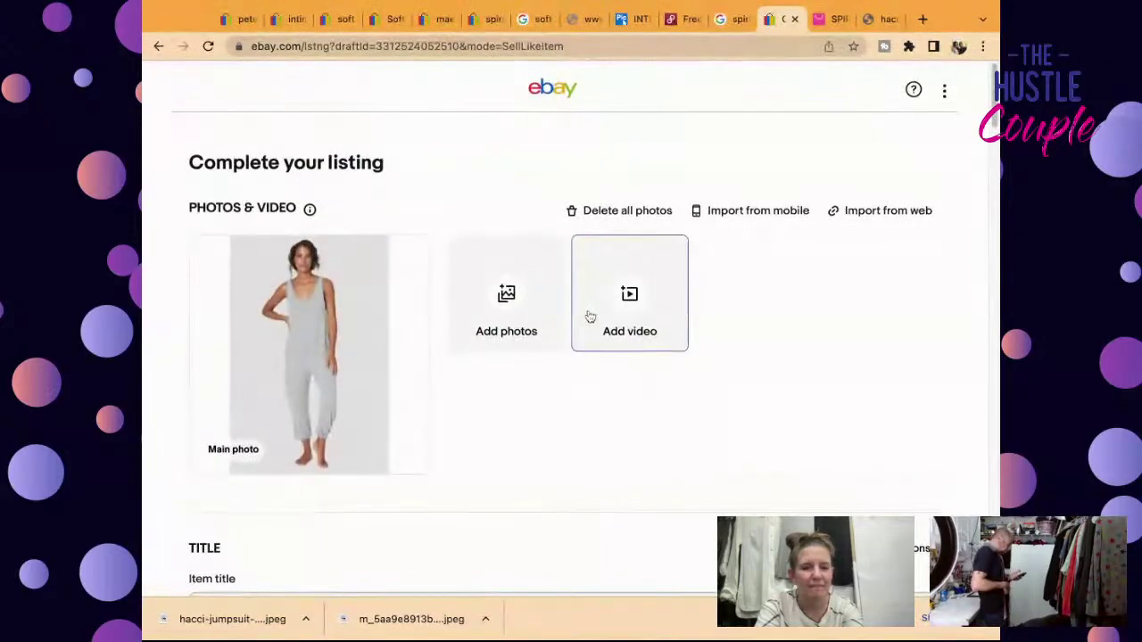
Step: Replace "Black Grey Terry Cloth feel" in the item title with "Gray Super Soft Overalls NEW"
scroll(607, 357, down, 2)
triple_click(653, 544)
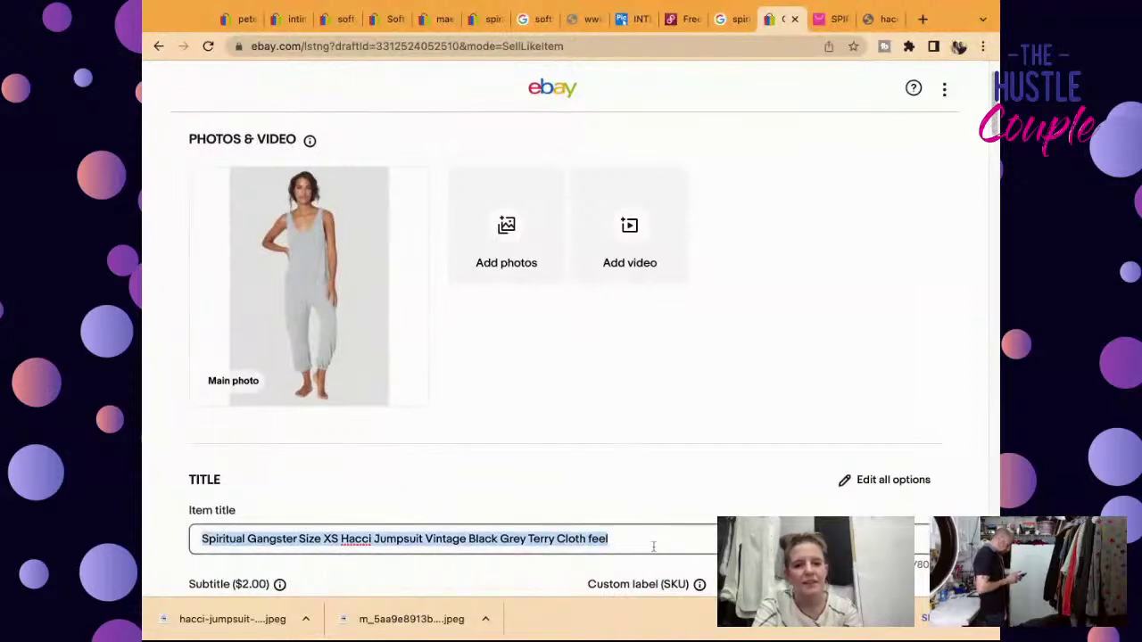
key(Right)
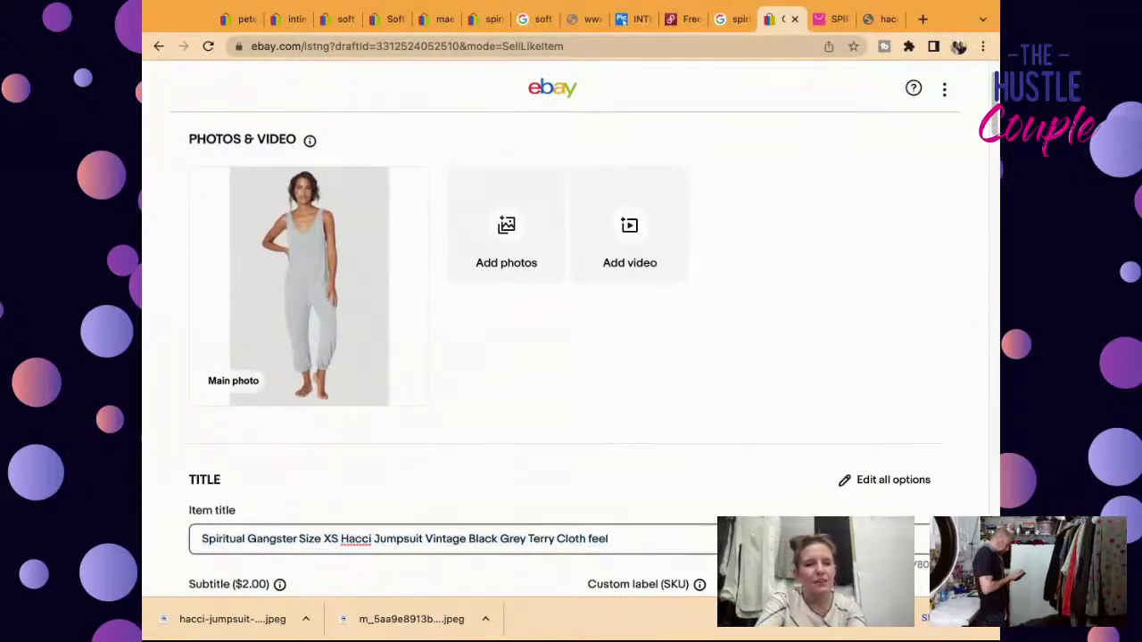
key(BackSpace)
key(BackSpace)
key(BackSpace)
key(BackSpace)
key(BackSpace)
key(BackSpace)
key(BackSpace)
key(BackSpace)
key(BackSpace)
key(BackSpace)
key(BackSpace)
key(BackSpace)
key(BackSpace)
key(BackSpace)
key(BackSpace)
key(BackSpace)
key(BackSpace)
key(BackSpace)
key(BackSpace)
key(BackSpace)
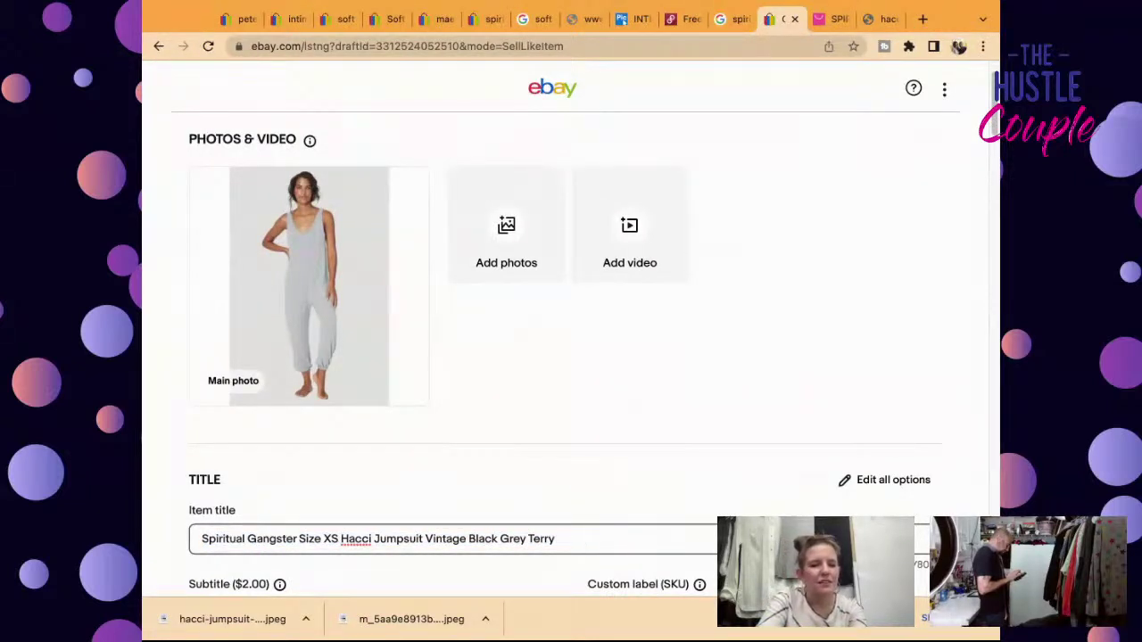
key(BackSpace)
key(BackSpace)
key(BackSpace)
key(BackSpace)
text(GZ)
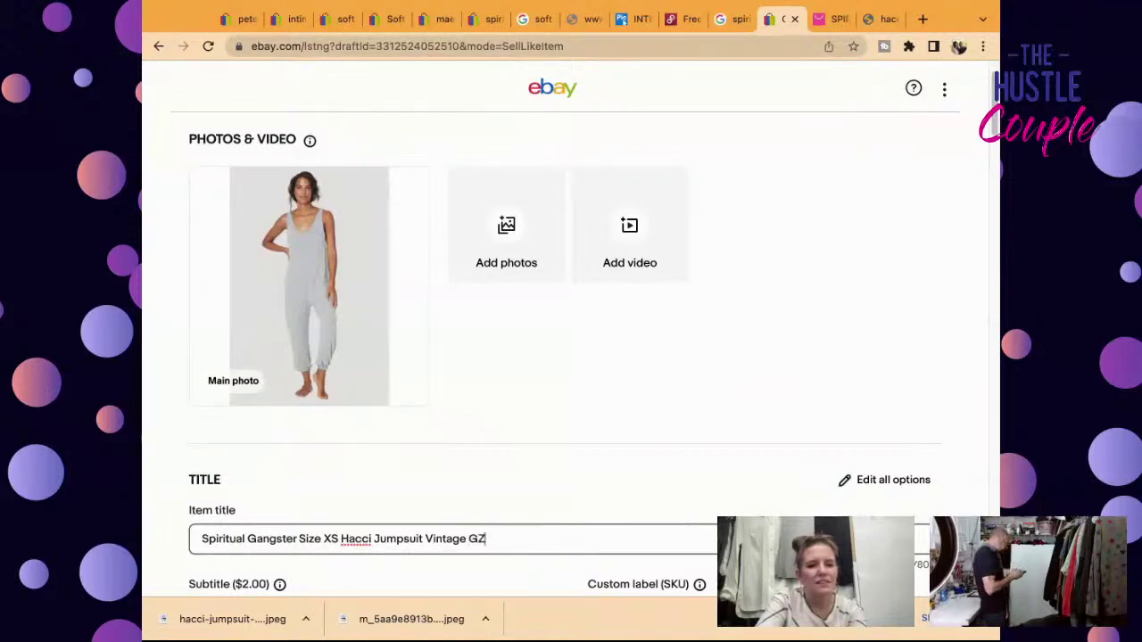
text(r)
key(BackSpace)
key(BackSpace)
text(ray Super)
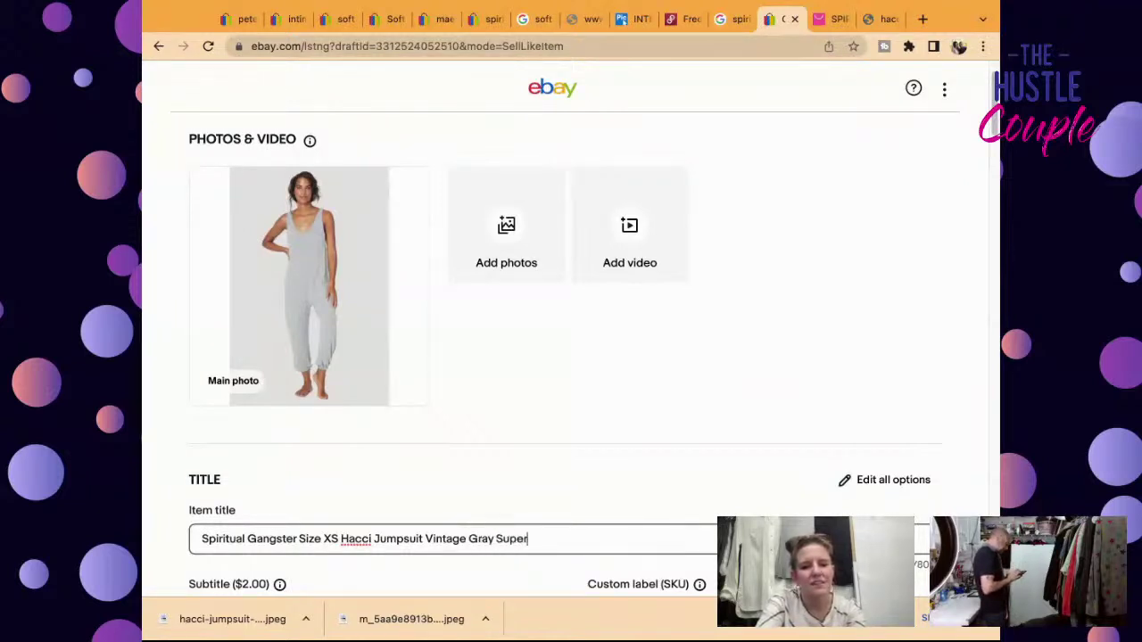
text( Soft)
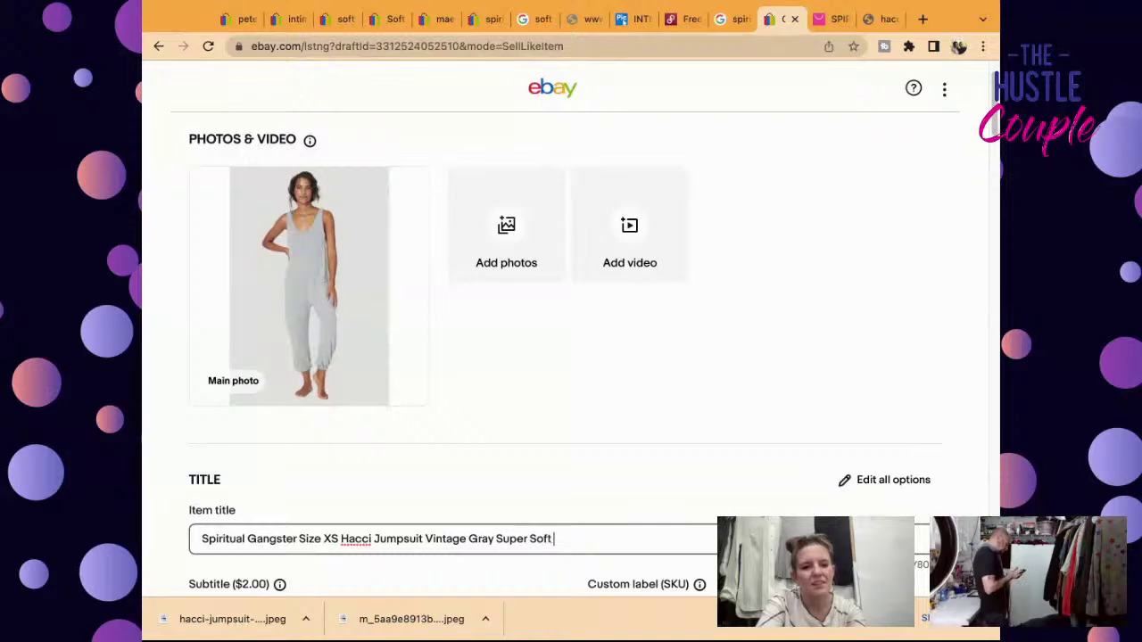
text( Overalls)
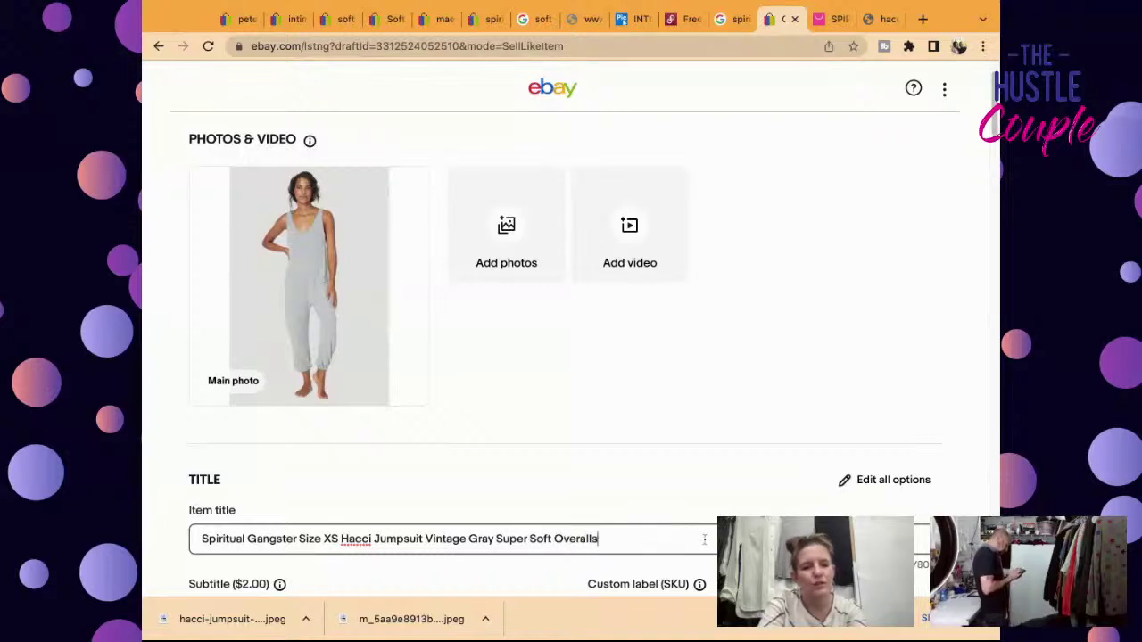
text( NEW)
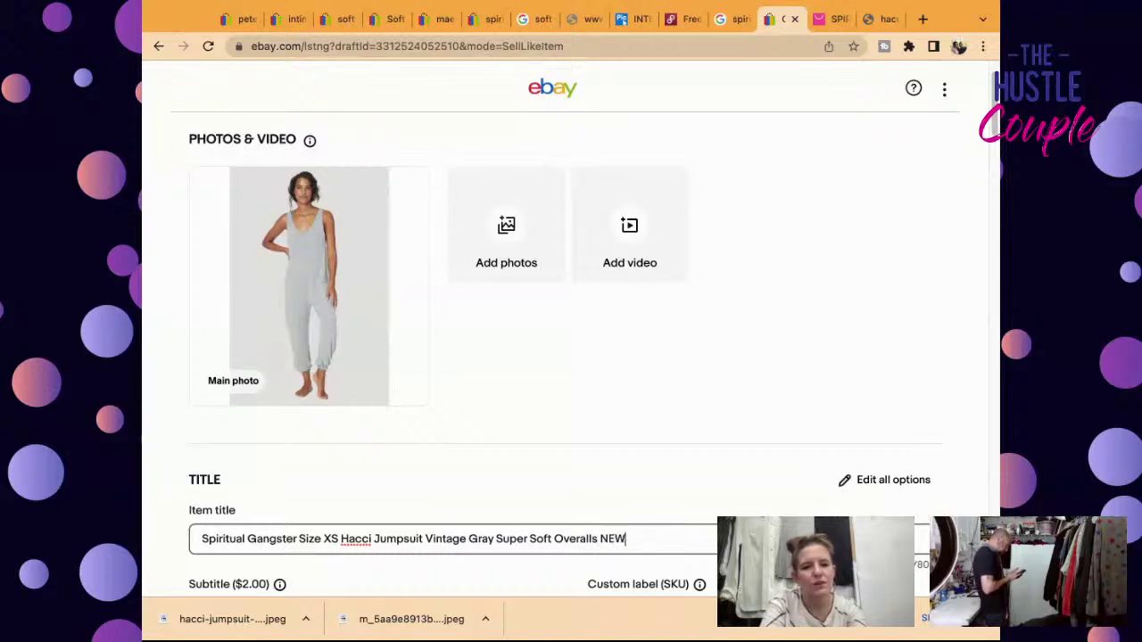
Step: Copy the complete item title and set the Fabric Type item specific to Blended Fabric
triple_click(672, 541)
key(super+c)
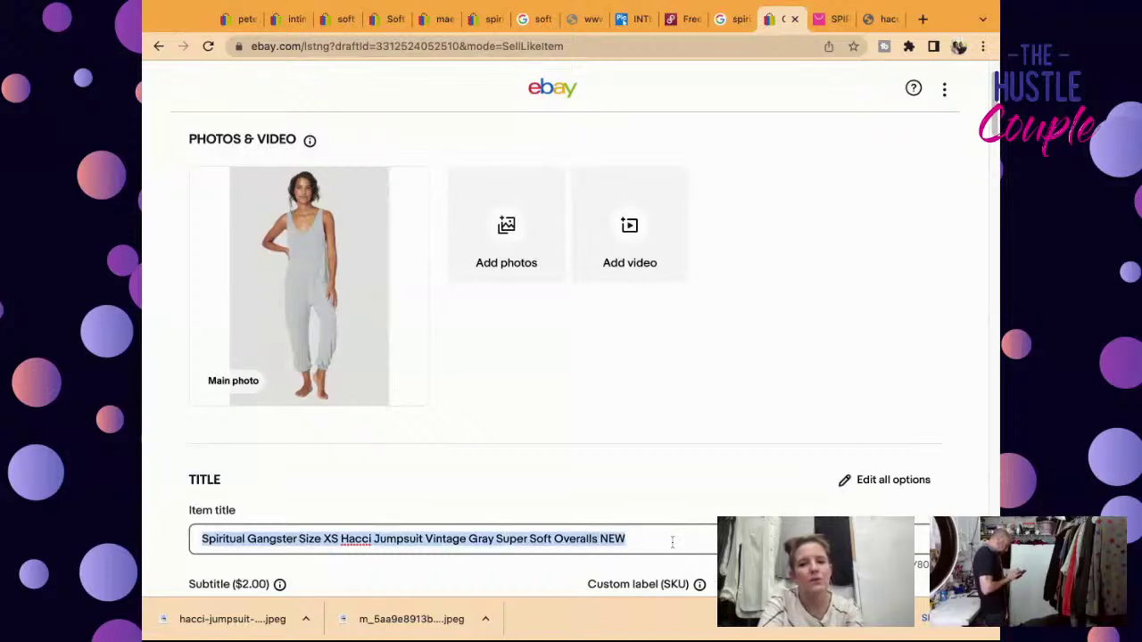
scroll(918, 360, down, 3)
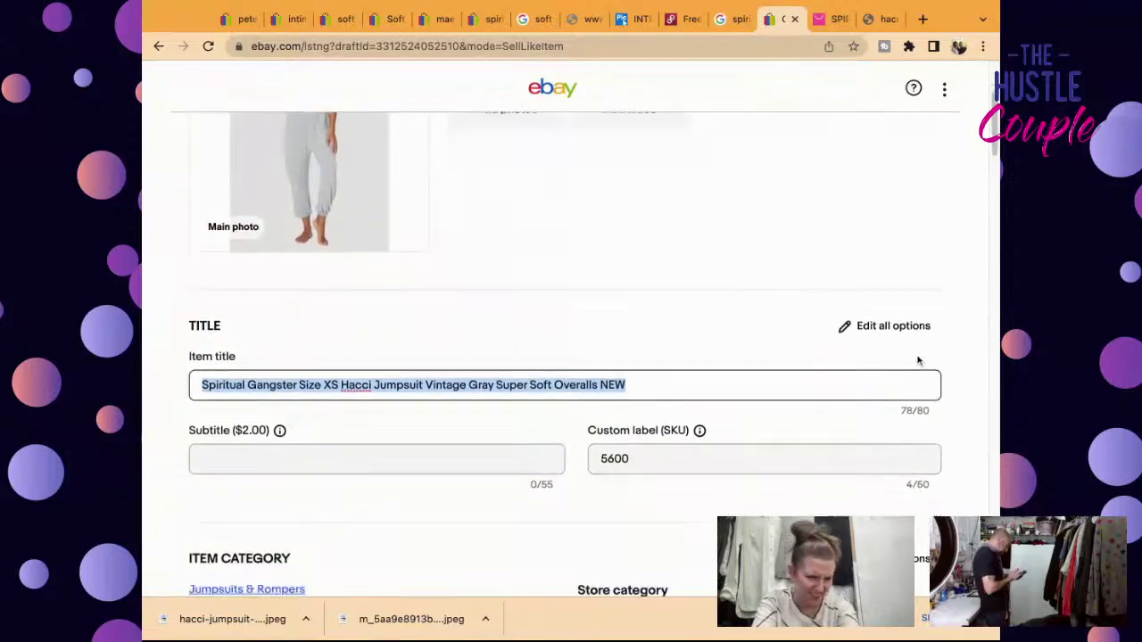
scroll(918, 360, down, 8)
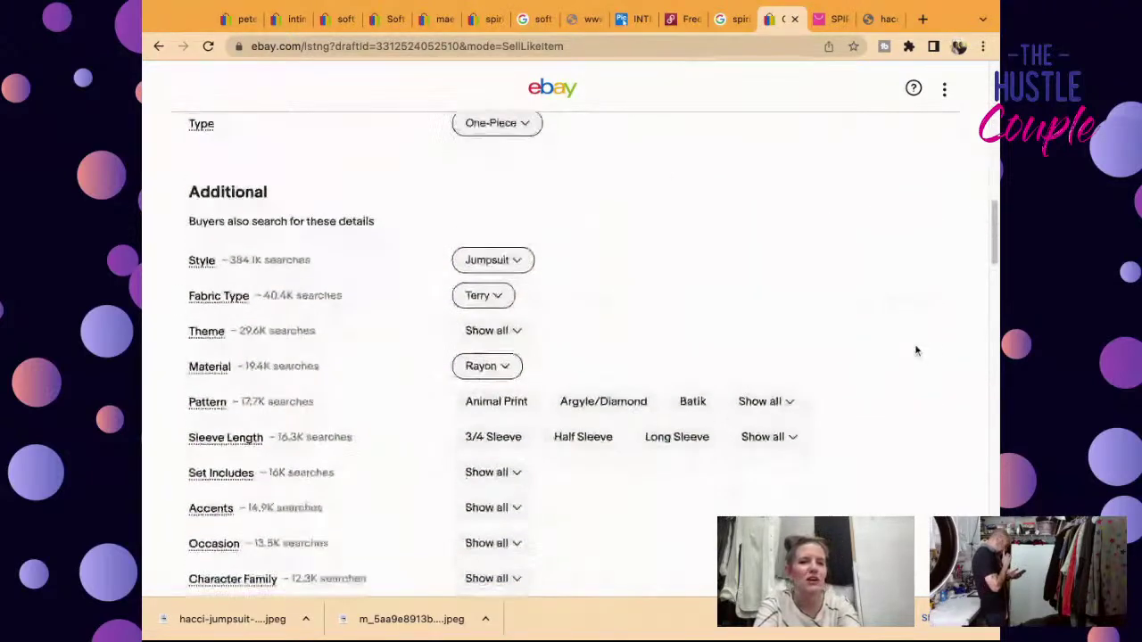
scroll(535, 281, down, 10)
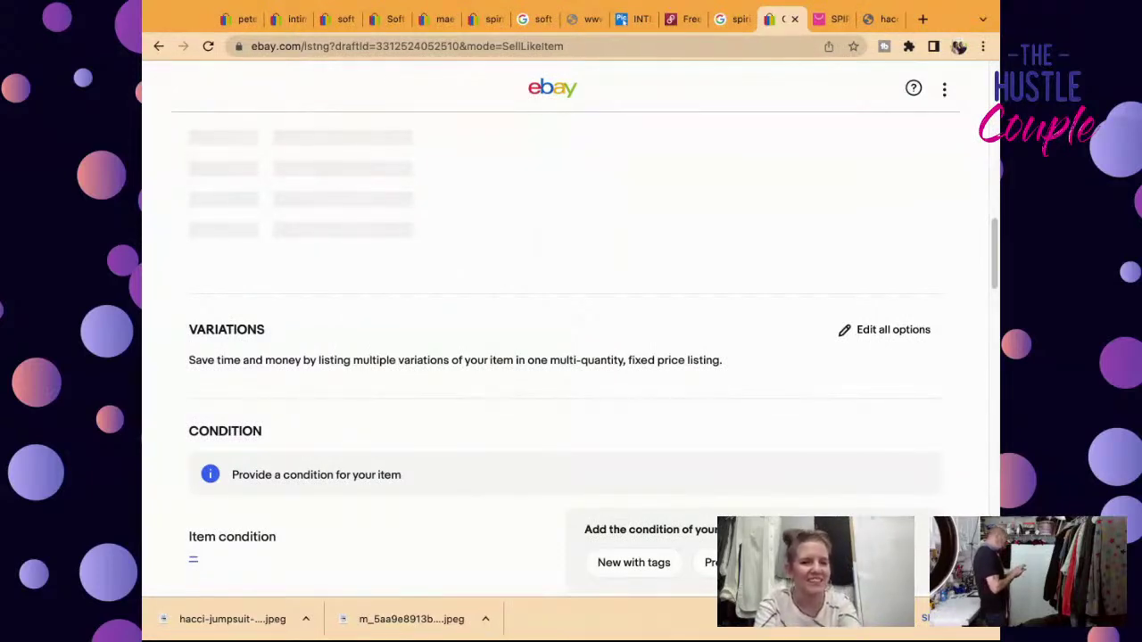
scroll(638, 406, up, 5)
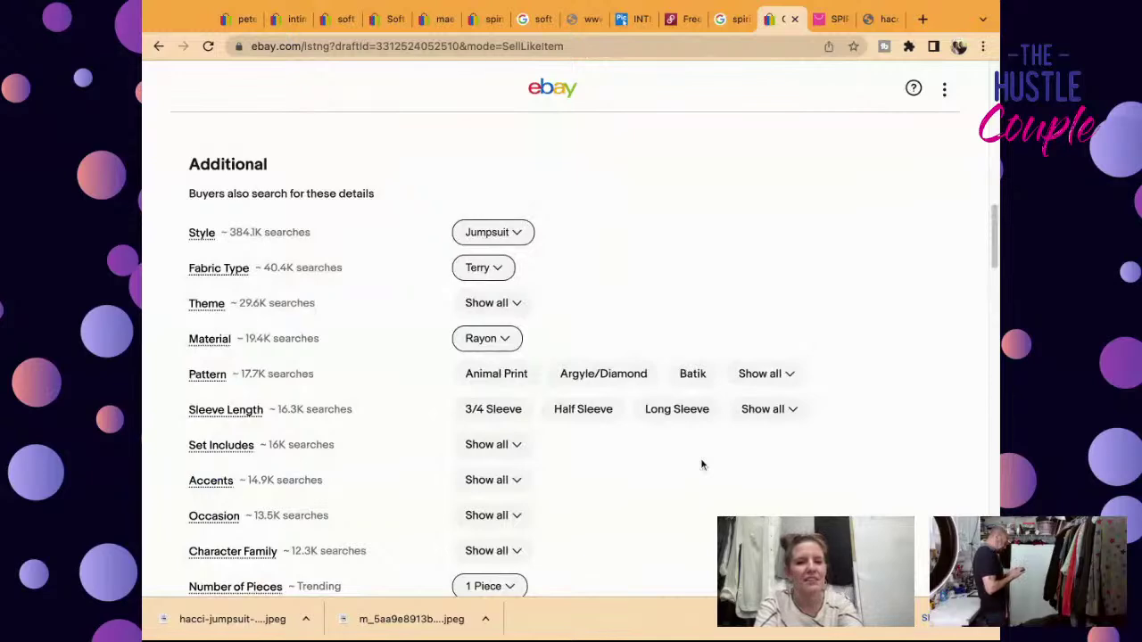
click(501, 270)
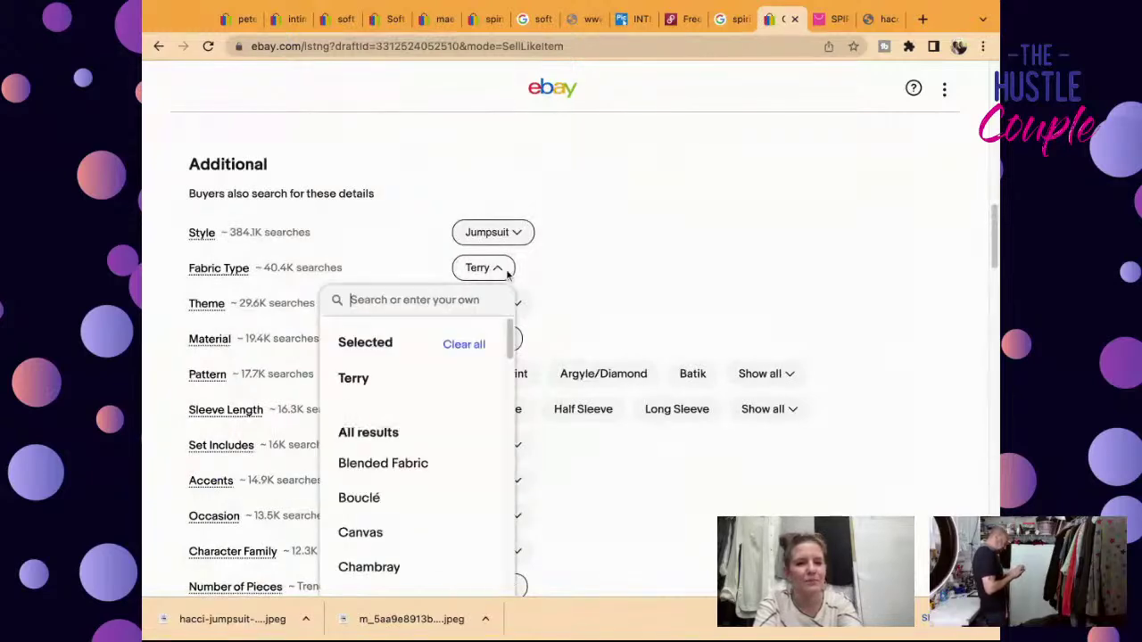
click(456, 474)
Step: Set the item condition to New with tags
scroll(456, 475, down, 5)
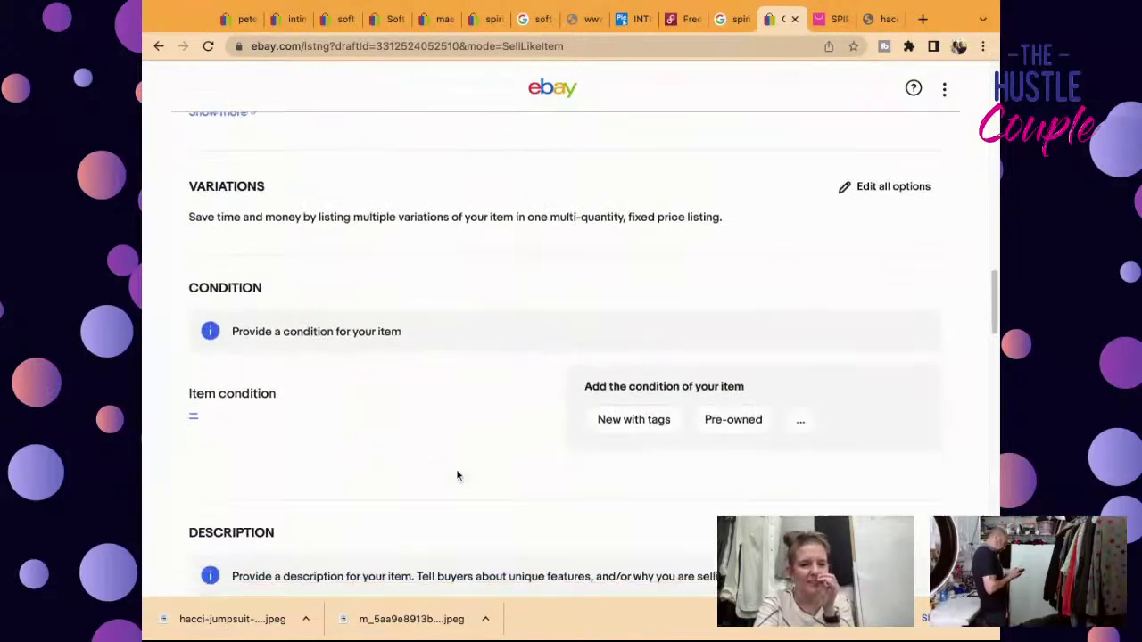
scroll(456, 476, down, 2)
click(629, 350)
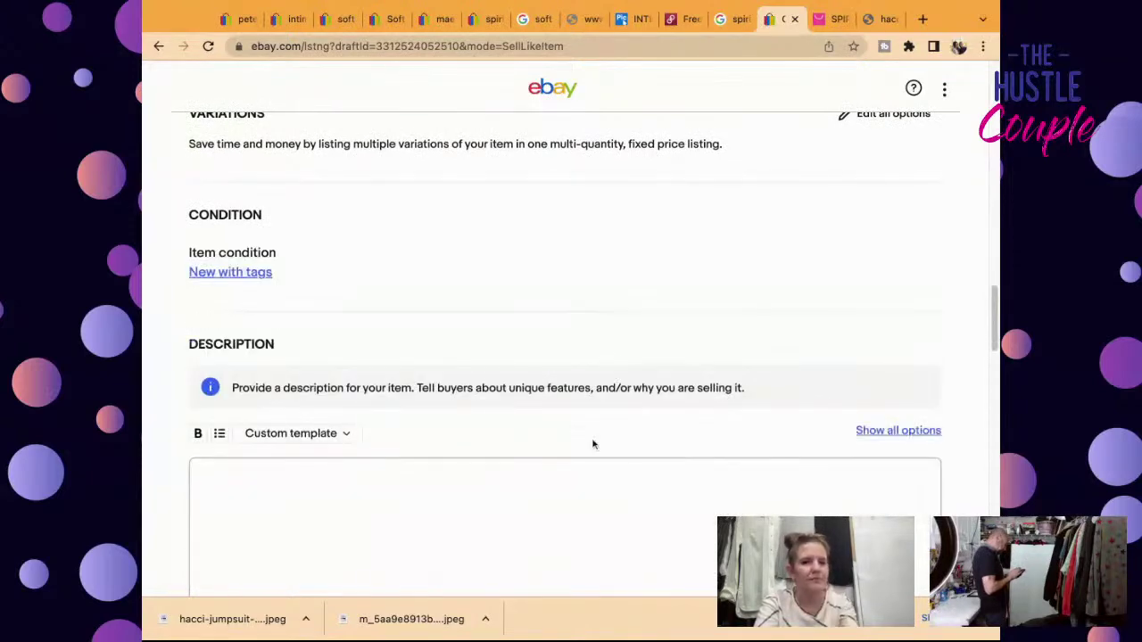
Step: Paste the copied title into the item description and add the line "Brand New with Tags" beneath it
click(591, 474)
key(super+v)
text(BRand)
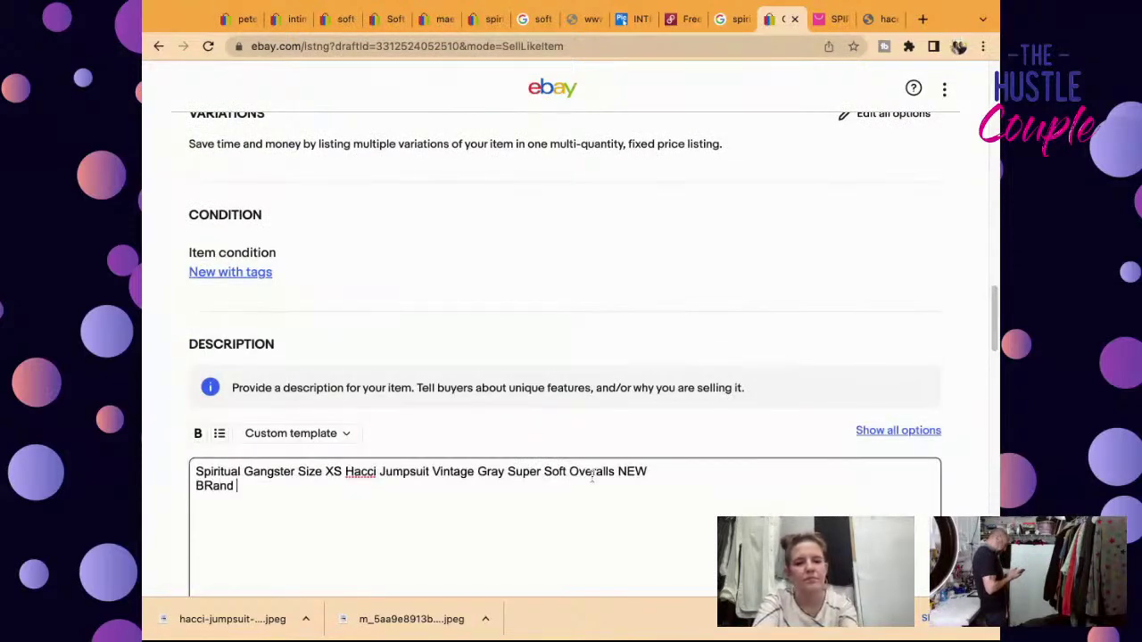
key(BackSpace)
key(BackSpace)
text(and New with Tags)
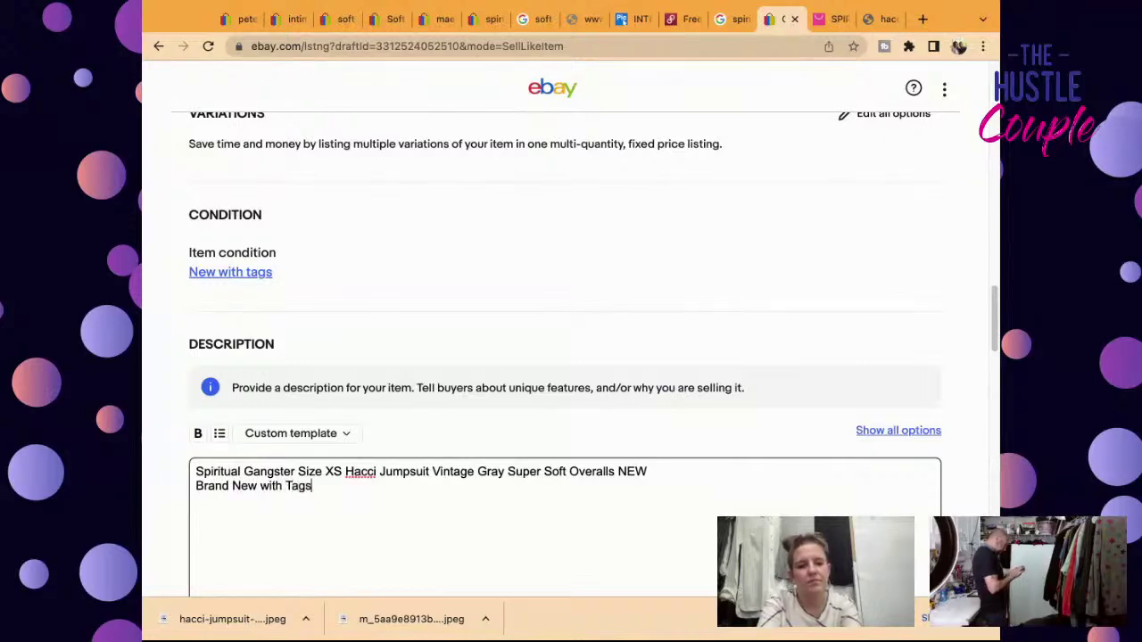
Step: Set the Buy It Now price to $59.95
scroll(836, 372, down, 8)
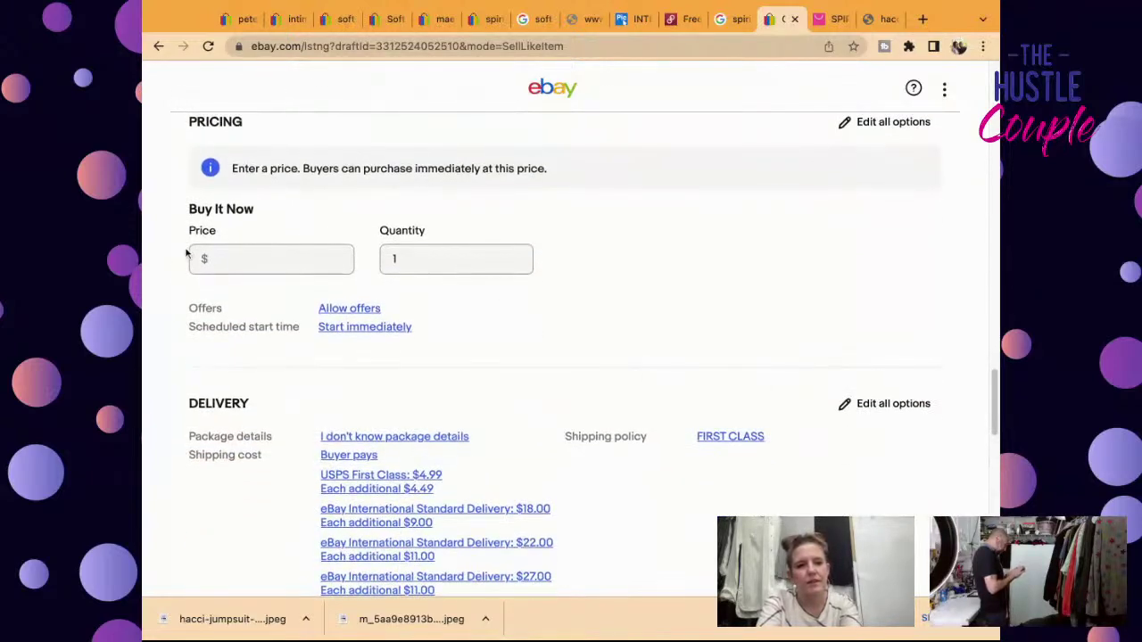
click(215, 257)
text(59.95)
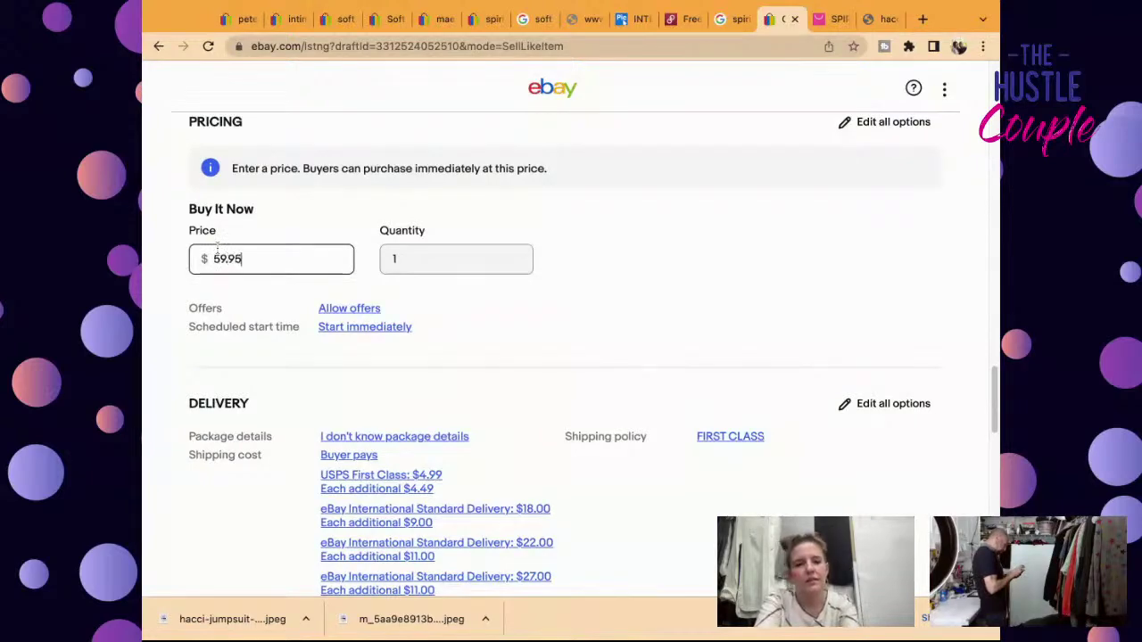
Step: Review the delivery, promotion, payment and returns settings and the rest of the listing back to its main photo
scroll(562, 357, down, 4)
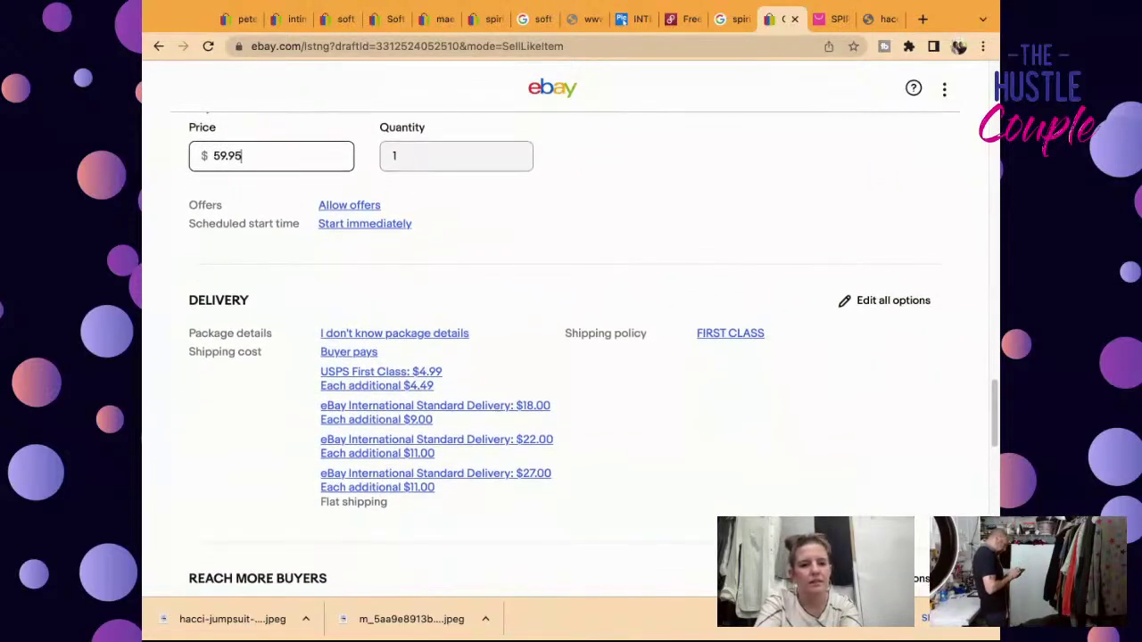
scroll(562, 357, down, 2)
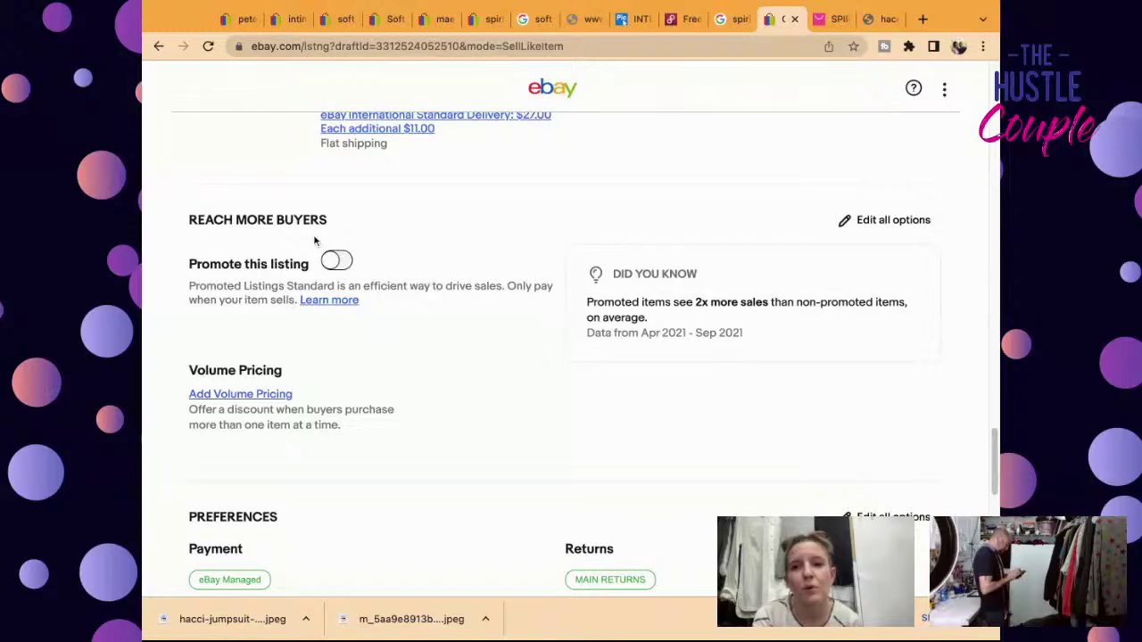
scroll(497, 421, down, 3)
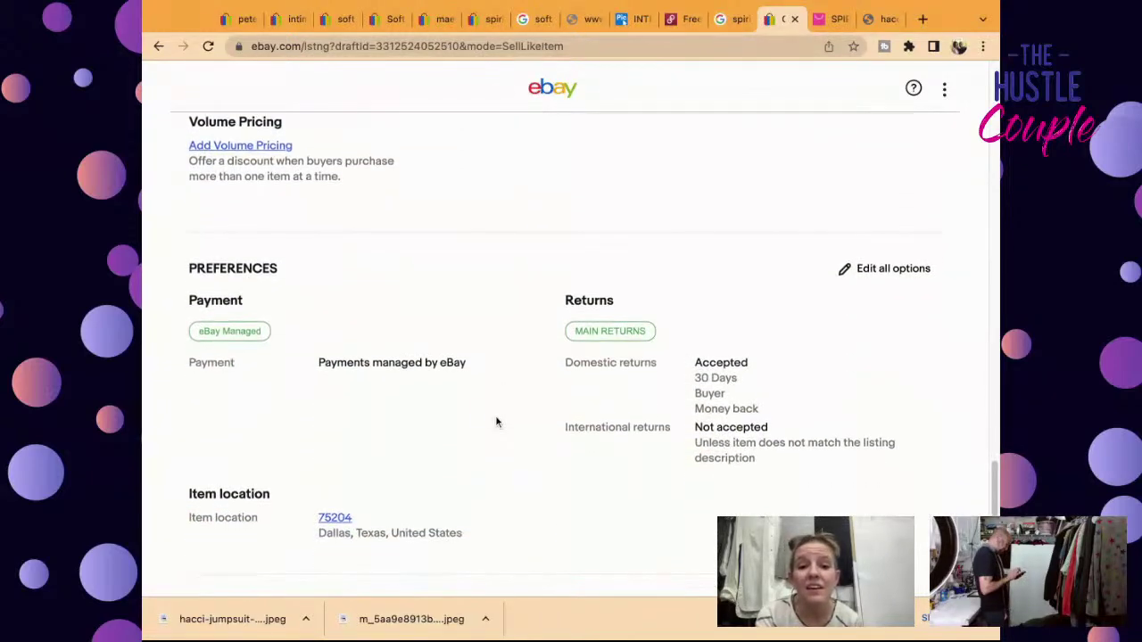
scroll(497, 421, down, 5)
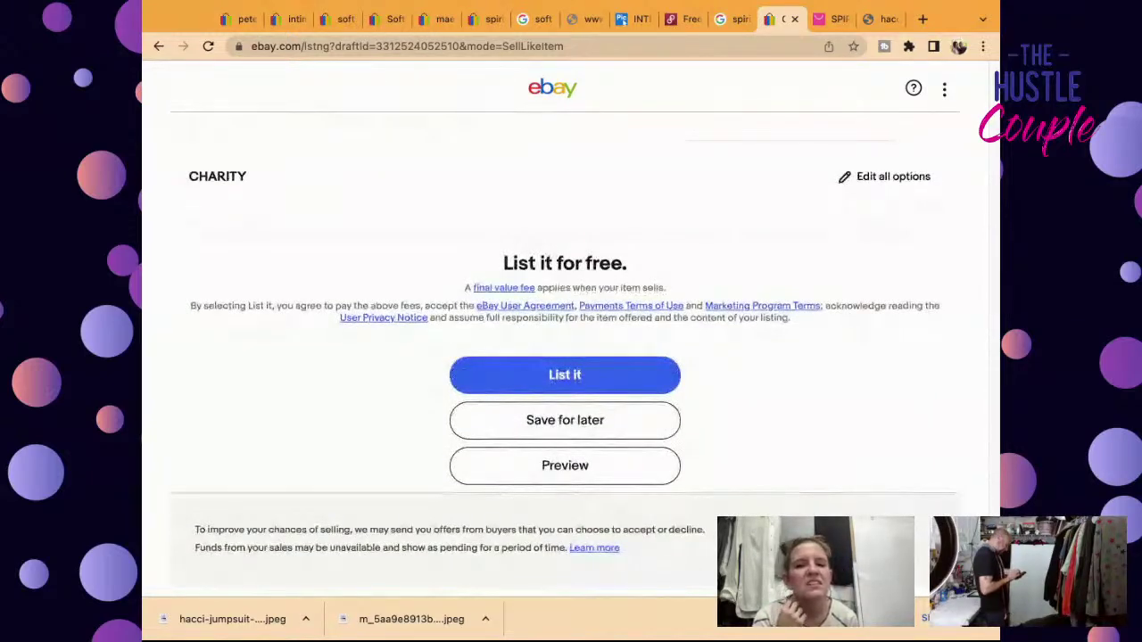
scroll(564, 357, down, 1)
scroll(565, 357, up, 15)
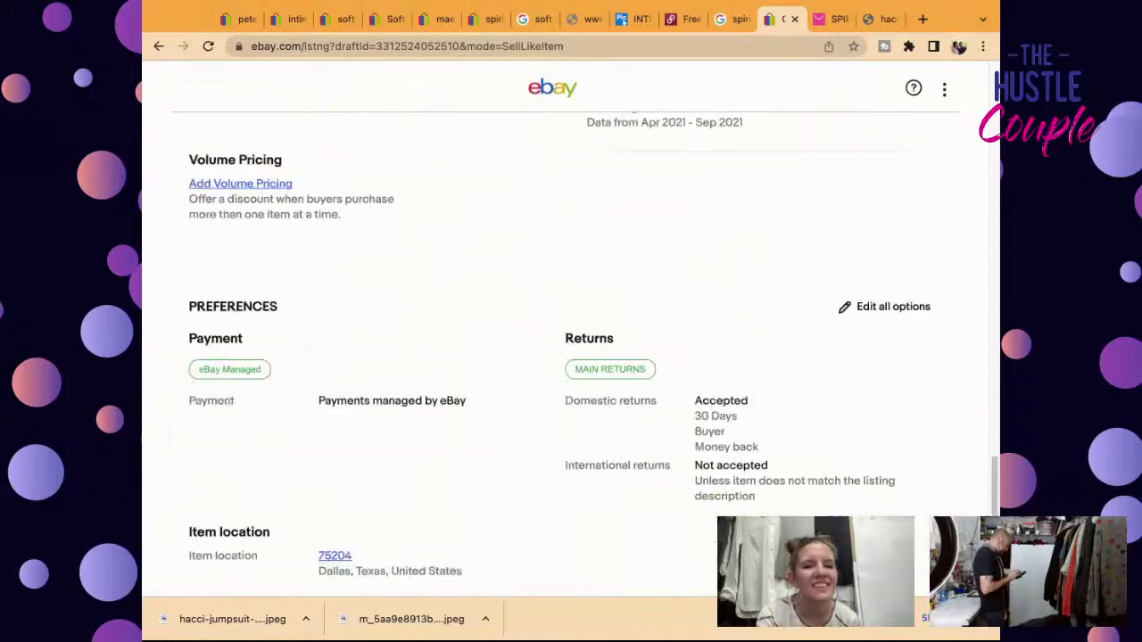
scroll(565, 357, up, 15)
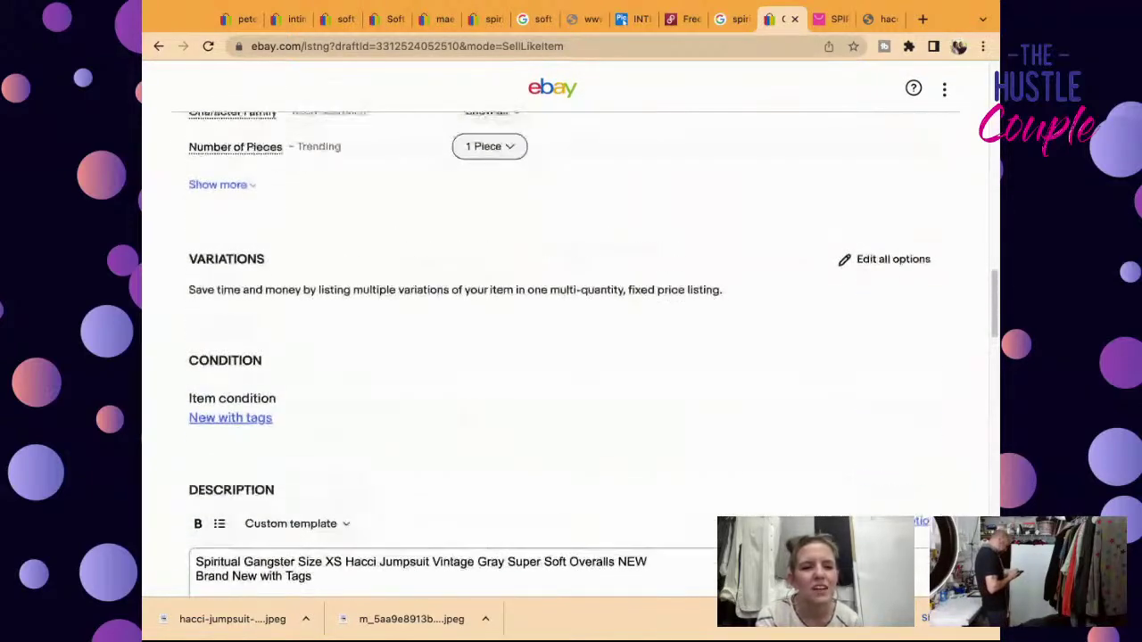
scroll(565, 357, up, 10)
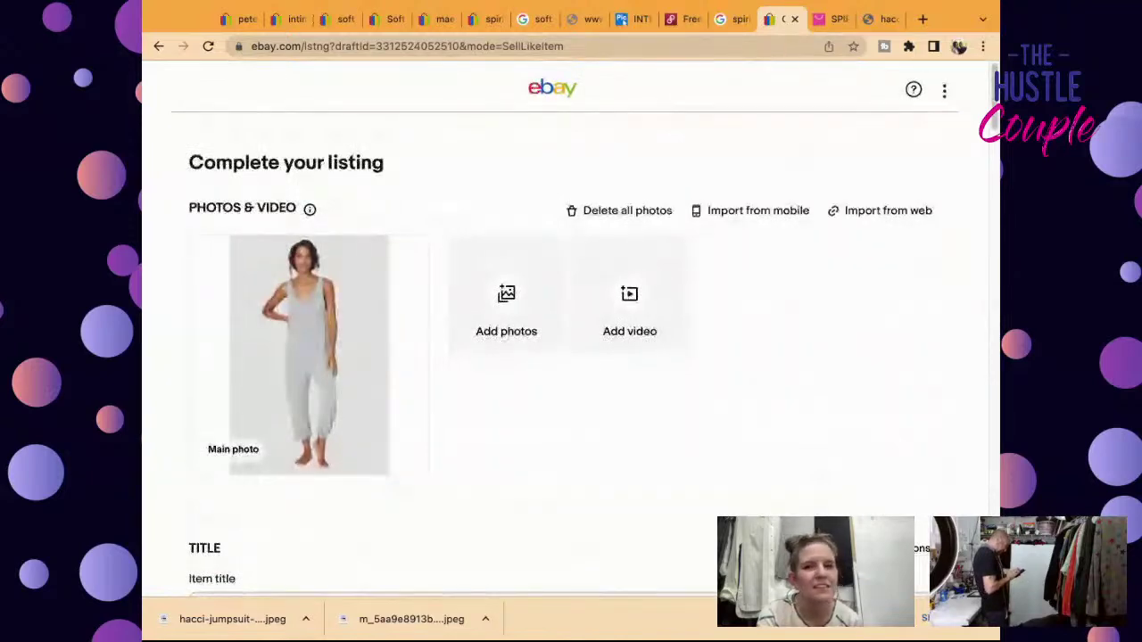
Step: Check the Hacci Jumpsuit product page on Shoptiques for its price, description, fiber content and fit
click(832, 20)
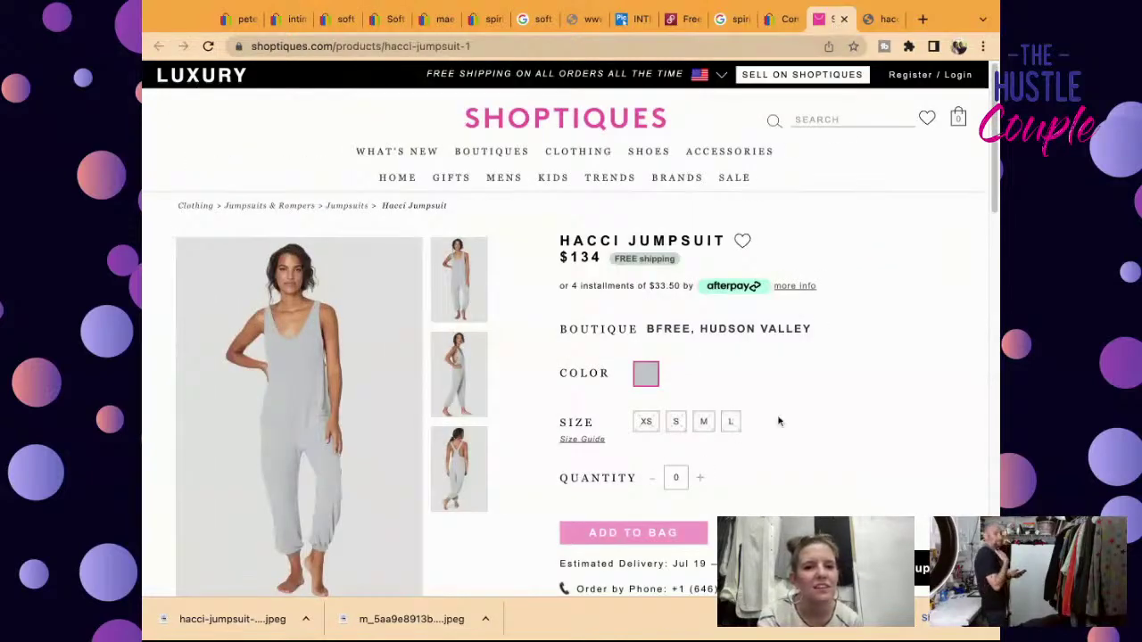
scroll(778, 421, down, 3)
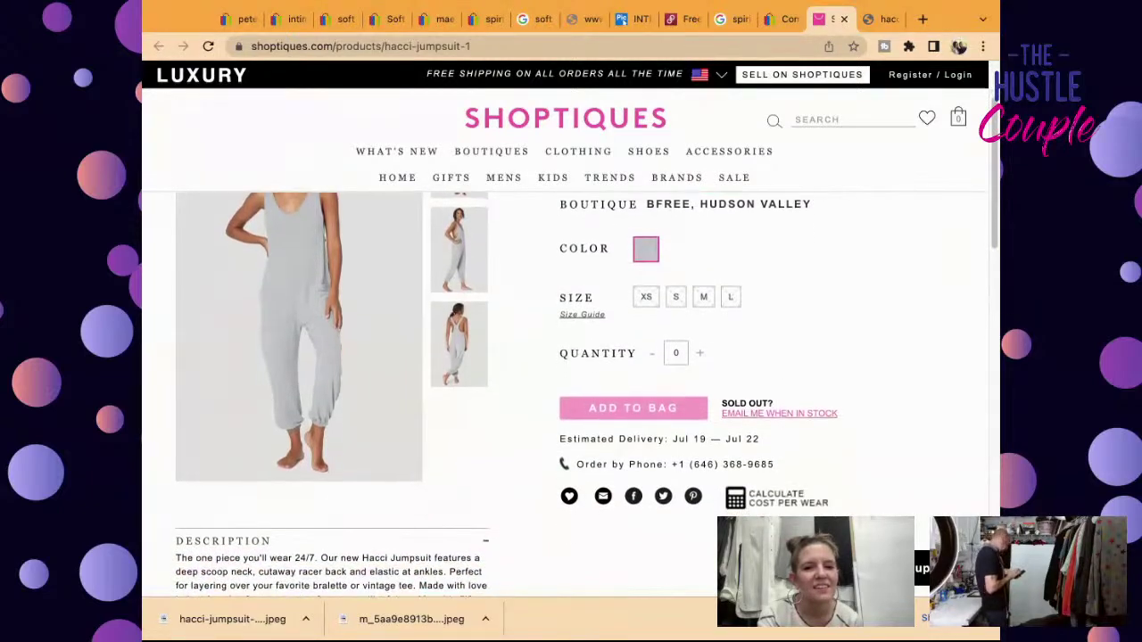
scroll(768, 424, up, 3)
scroll(768, 419, down, 6)
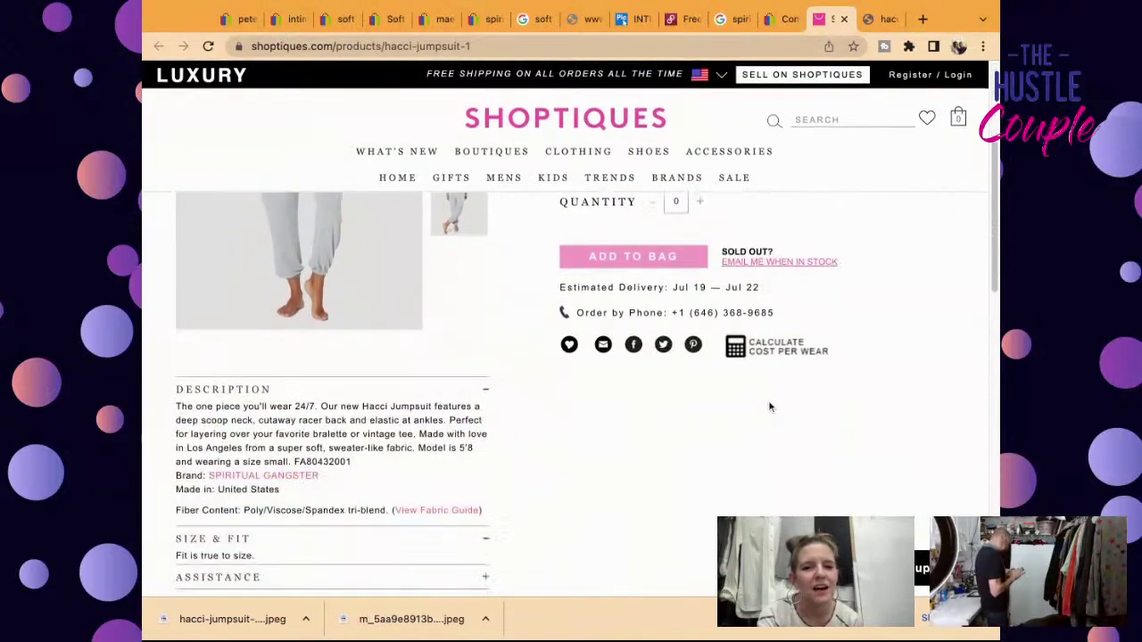
scroll(770, 407, down, 5)
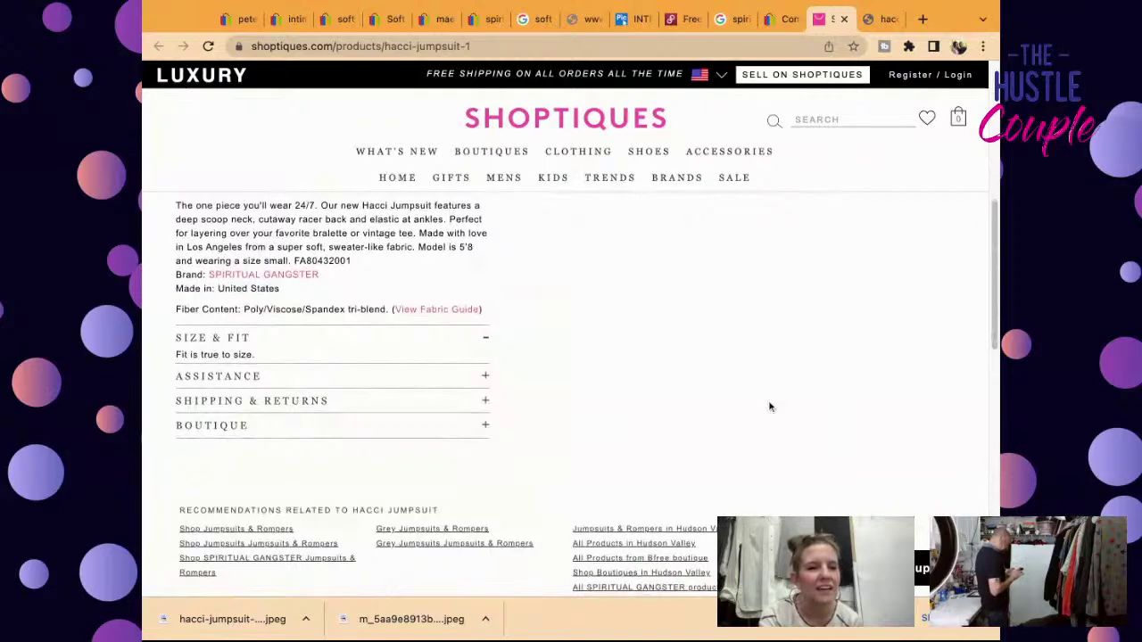
scroll(770, 407, up, 1)
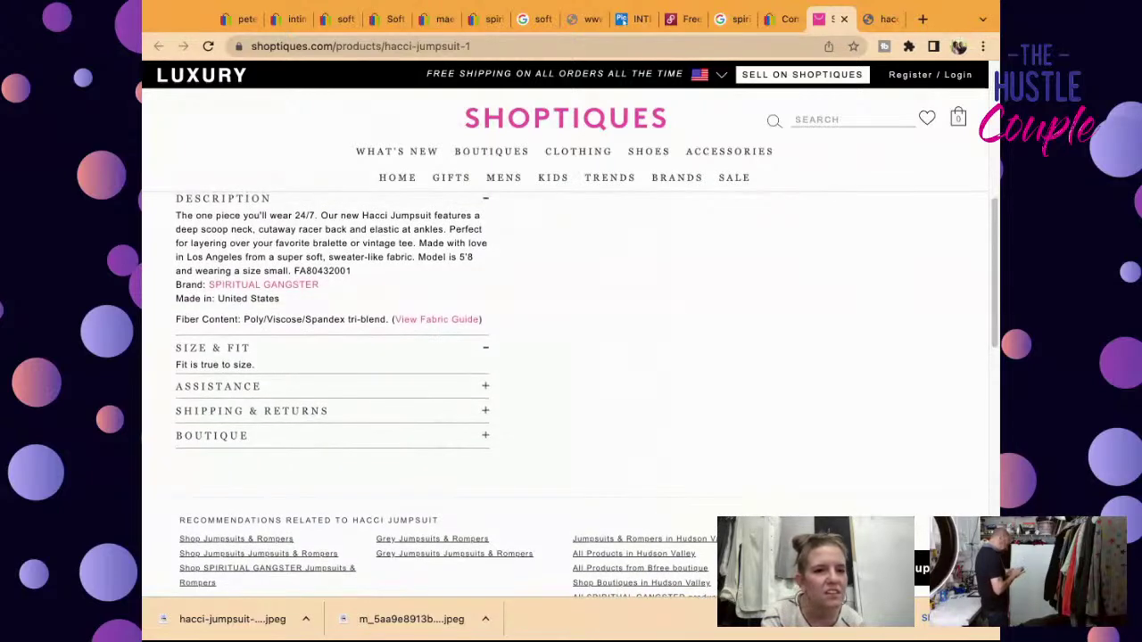
scroll(418, 359, up, 1)
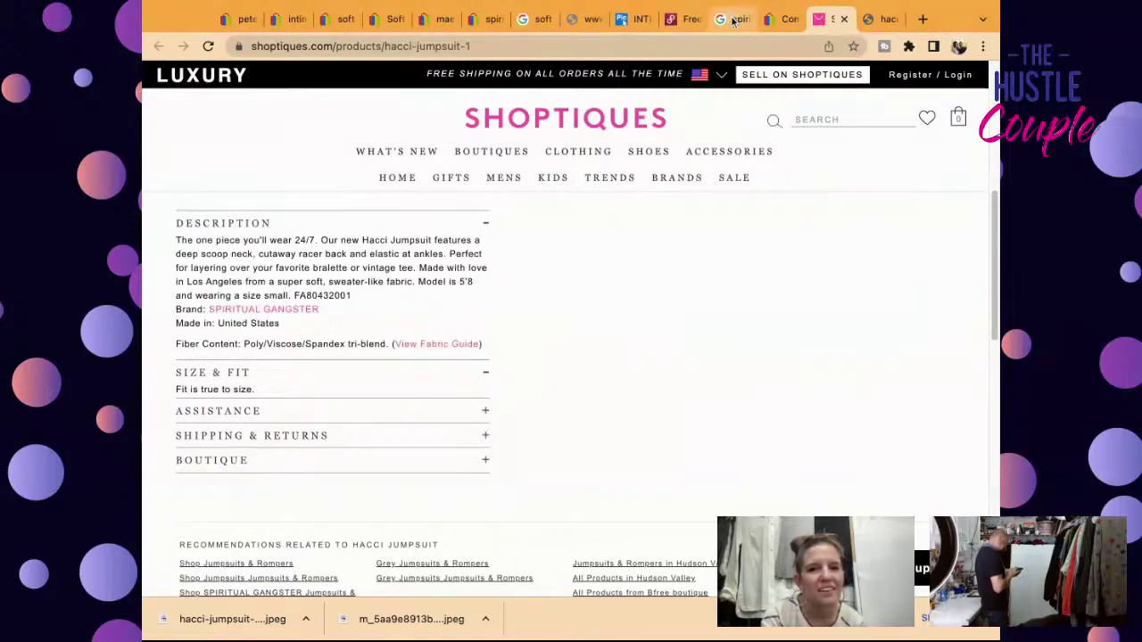
Step: Return to the jumpsuit listing, save it for later, and resume its draft from the drafts list
click(489, 18)
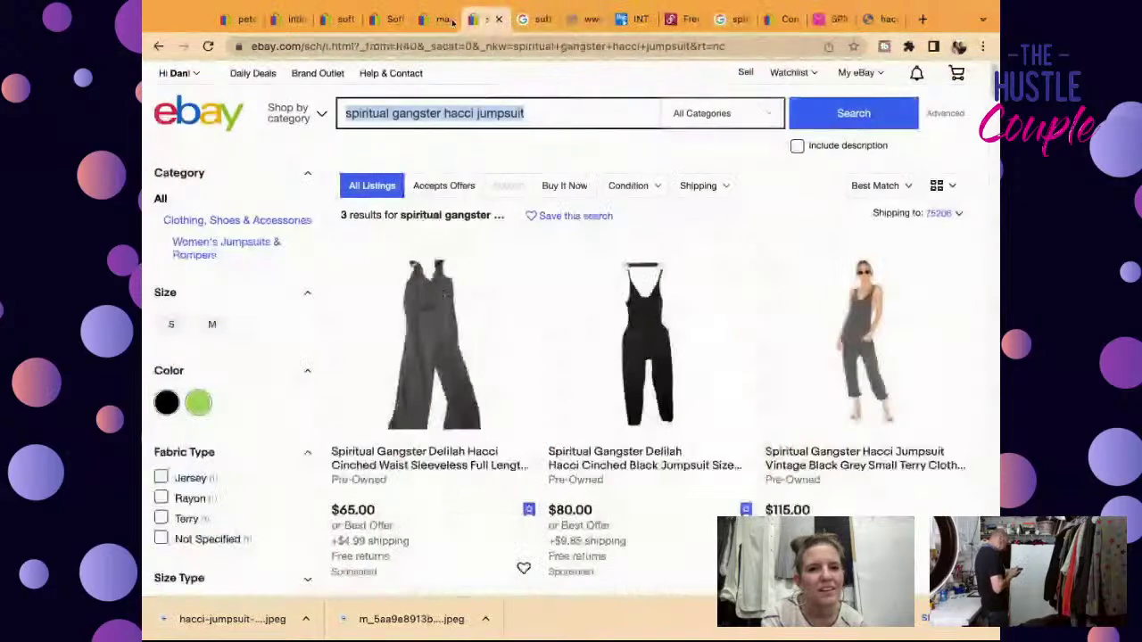
click(449, 20)
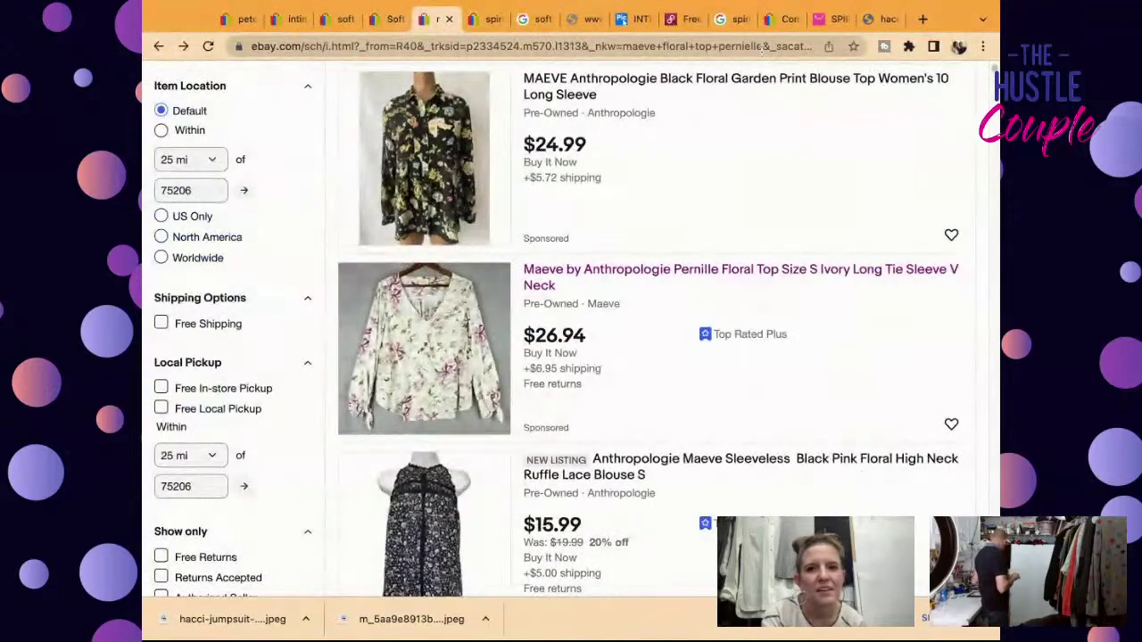
click(779, 19)
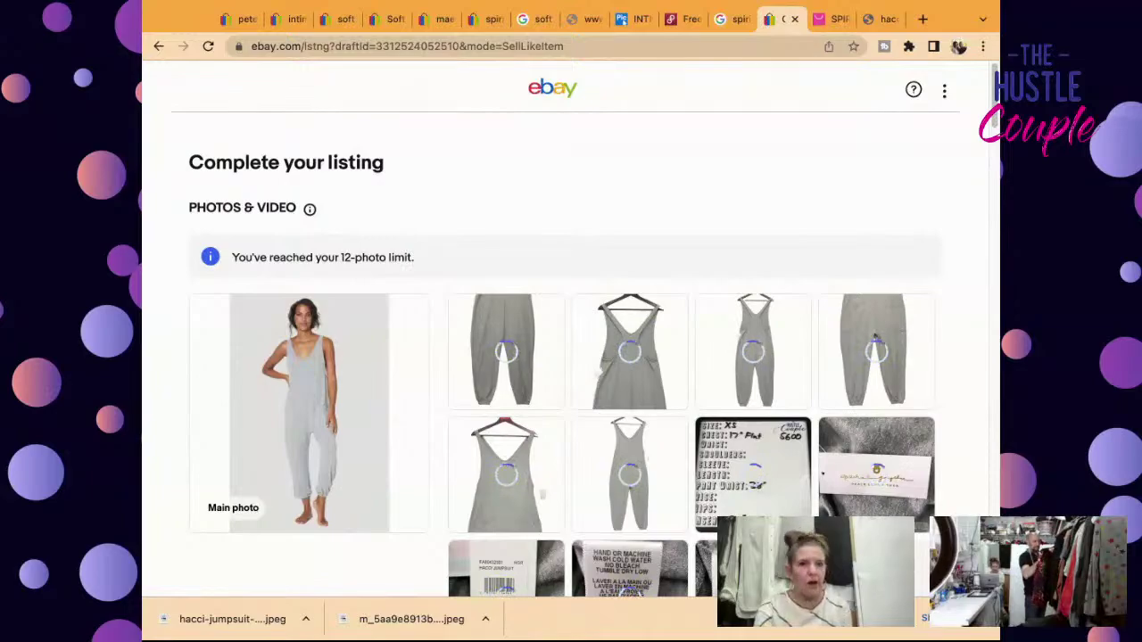
scroll(571, 357, down, 20)
scroll(570, 361, down, 15)
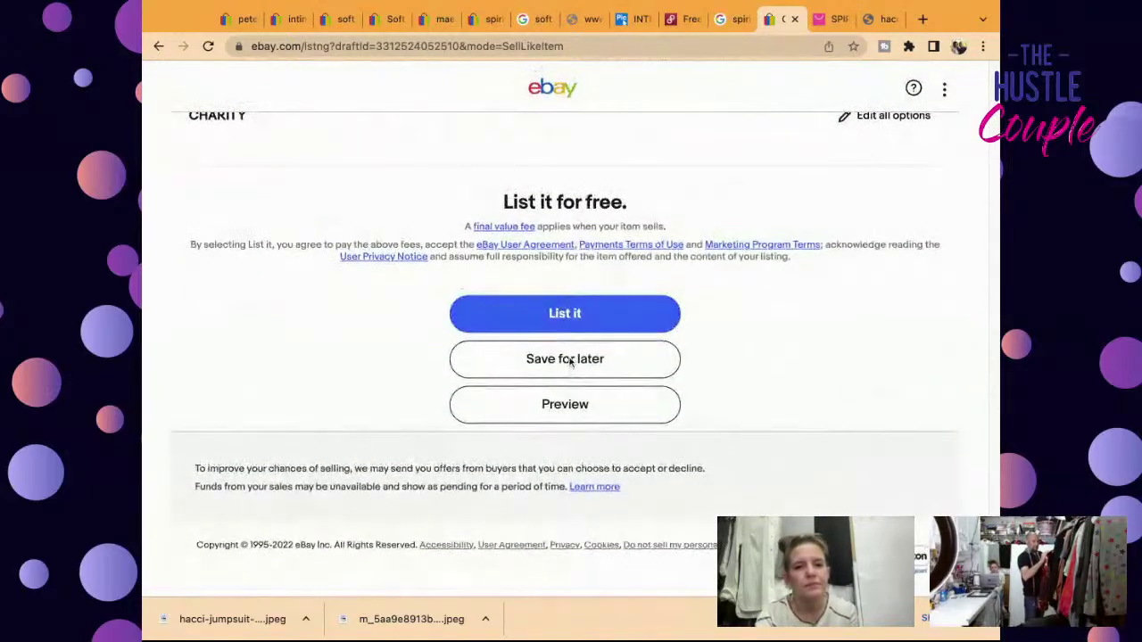
click(571, 360)
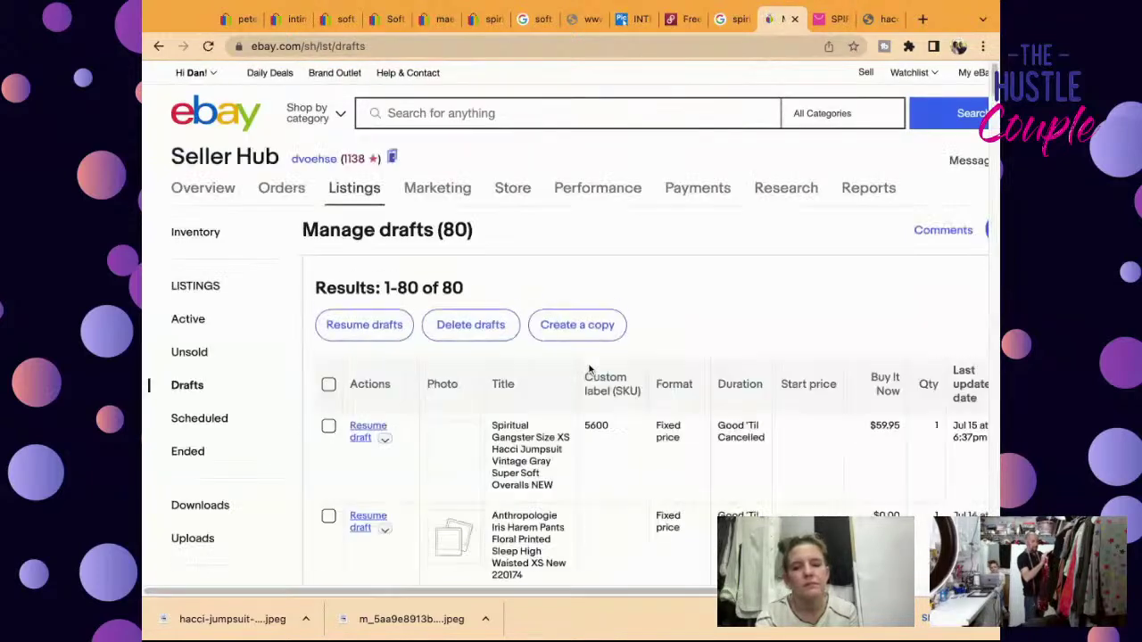
click(361, 436)
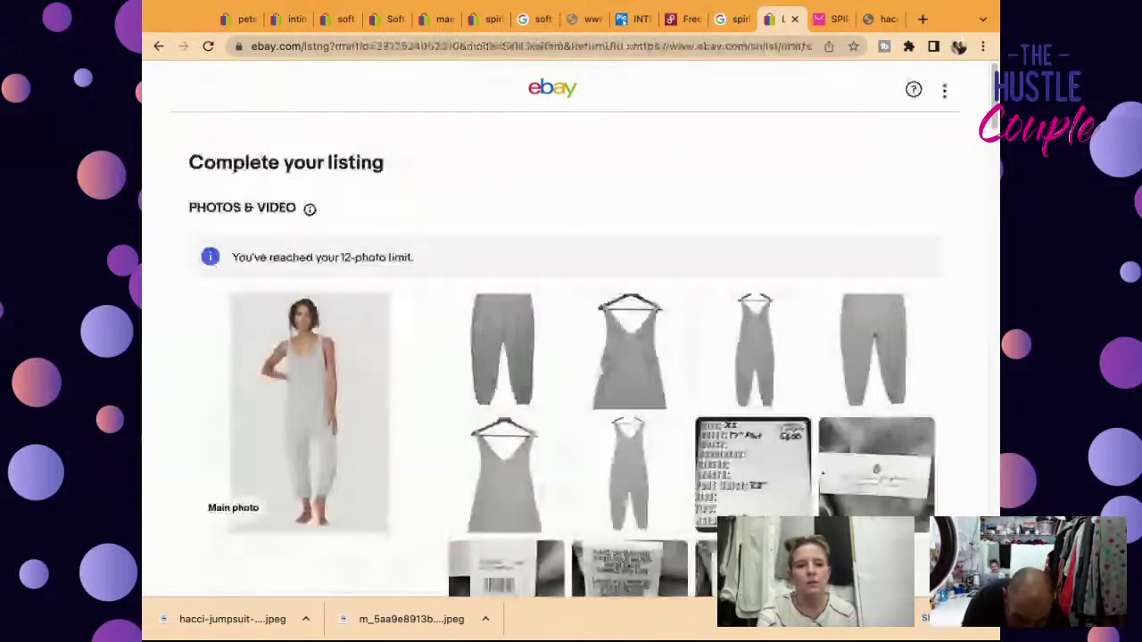
Step: Move the full-length front photo directly after the main photo and set its brightness to 26
drag(629, 473, 443, 328)
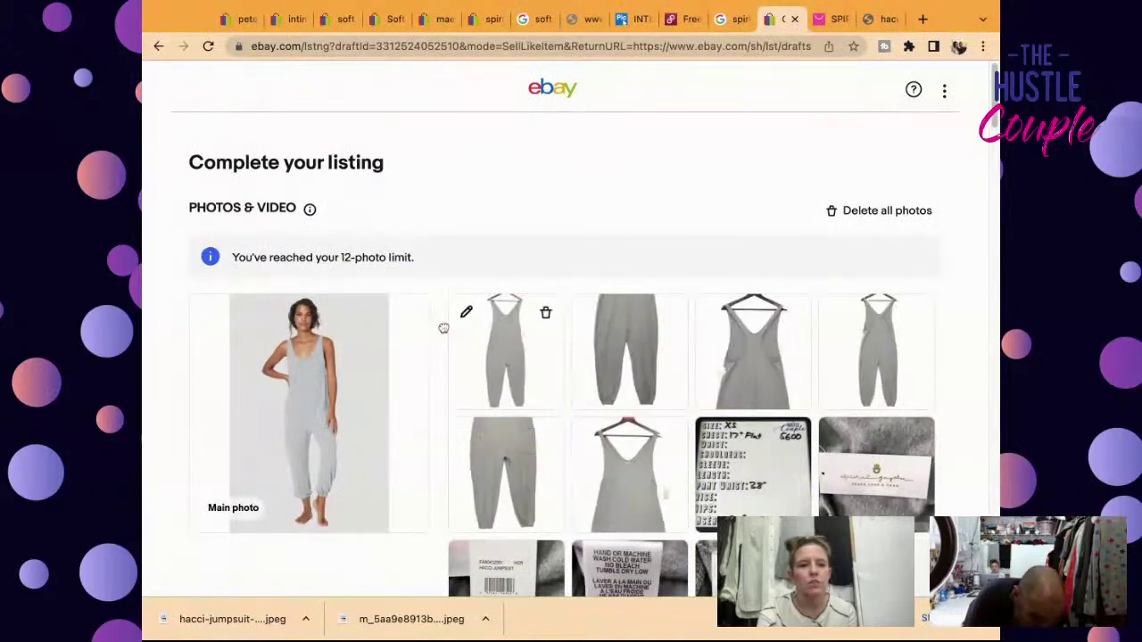
click(504, 360)
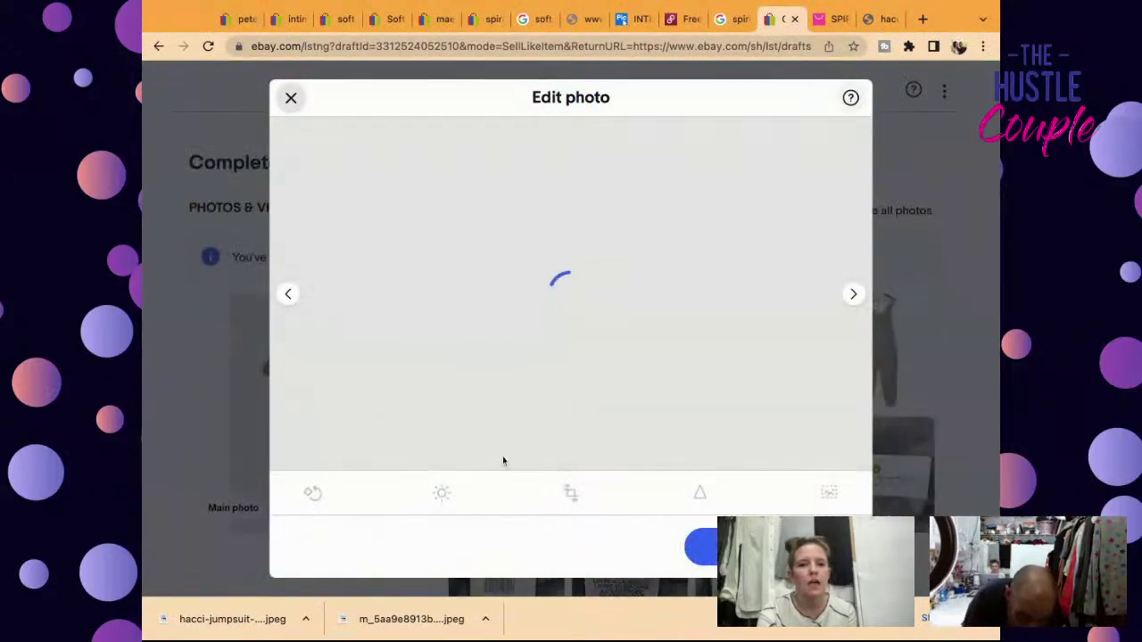
click(441, 493)
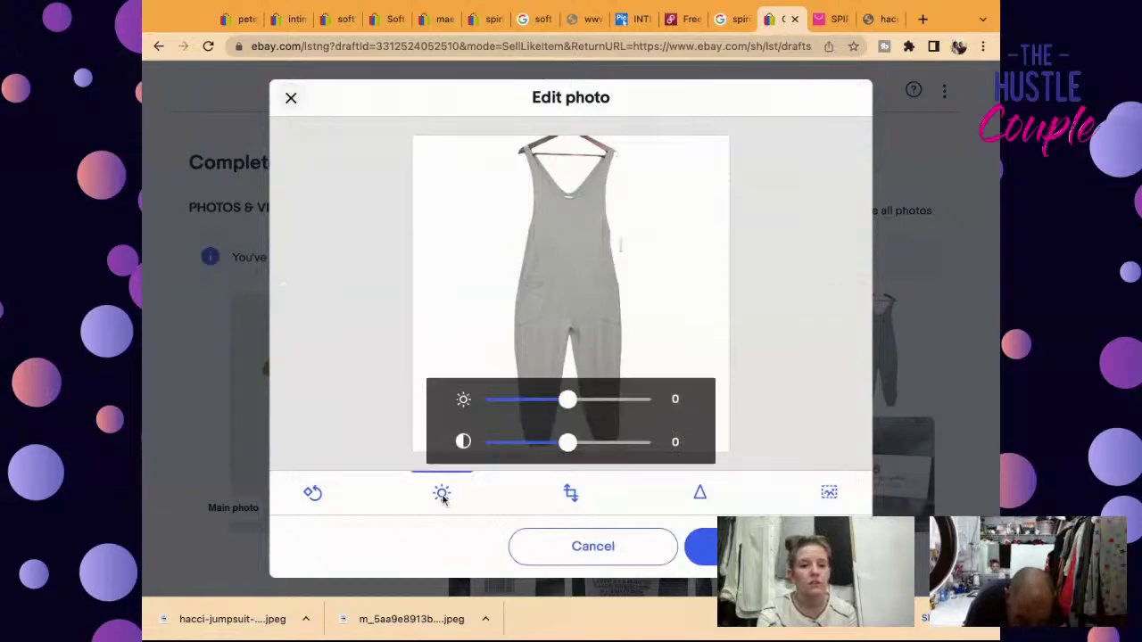
drag(566, 399, 566, 401)
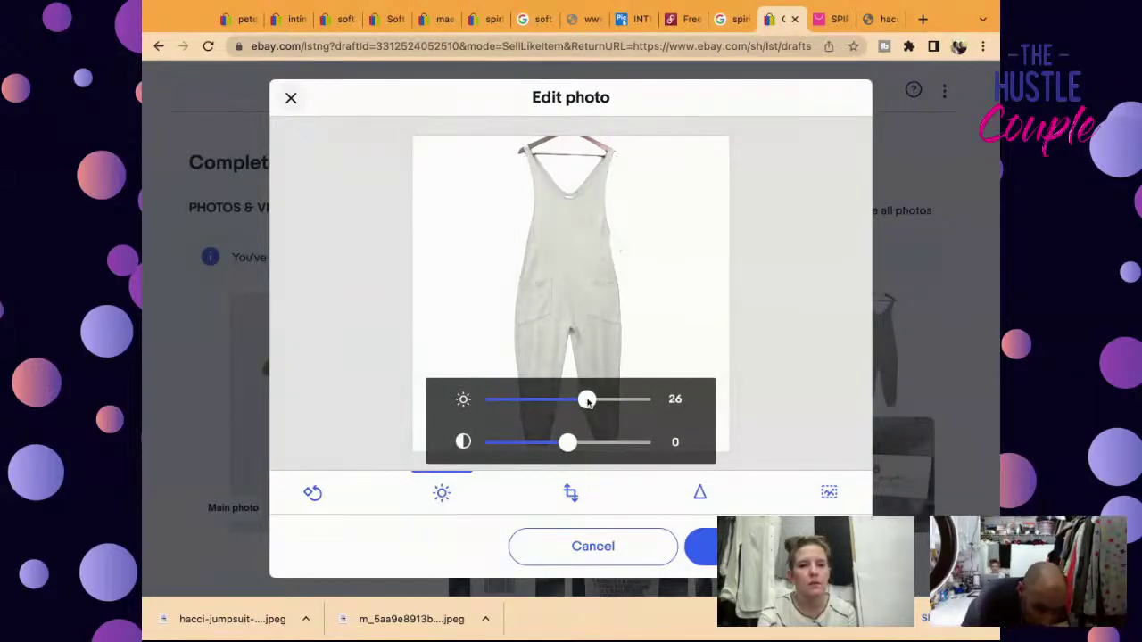
click(704, 547)
click(701, 546)
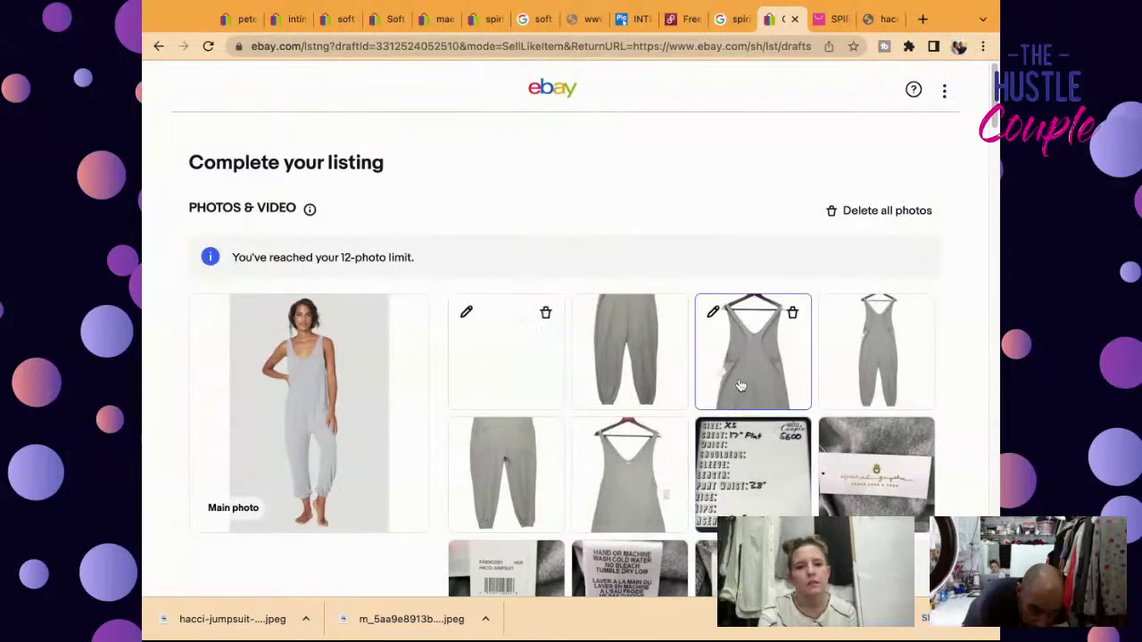
Step: Place the full-length back photo right after the full-length front photo and set its brightness to 24
drag(828, 378, 629, 353)
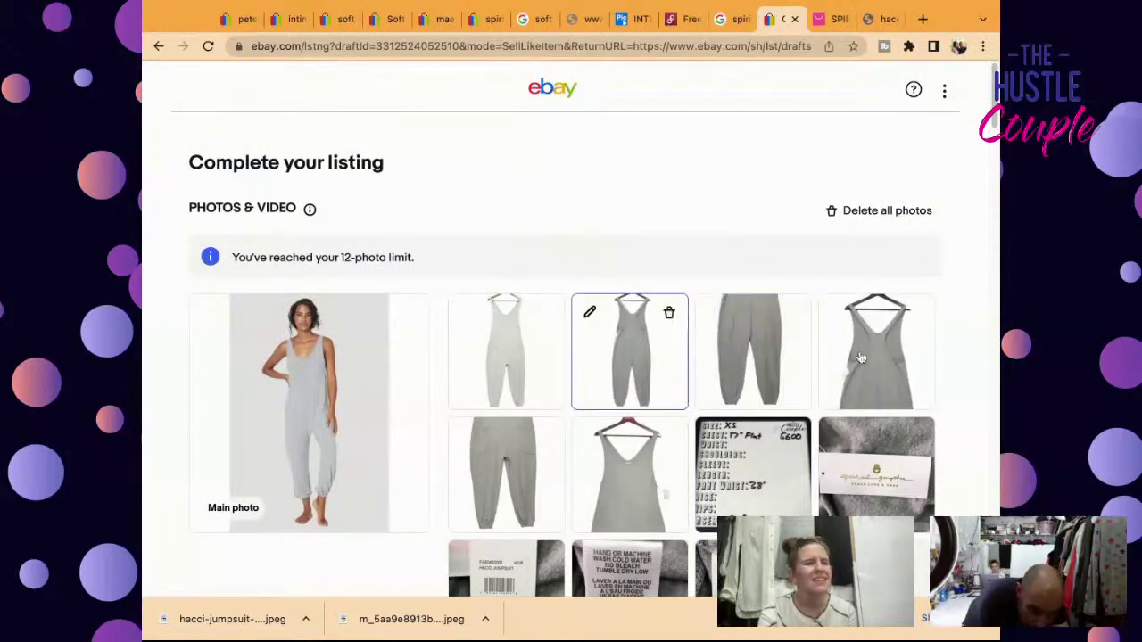
click(860, 358)
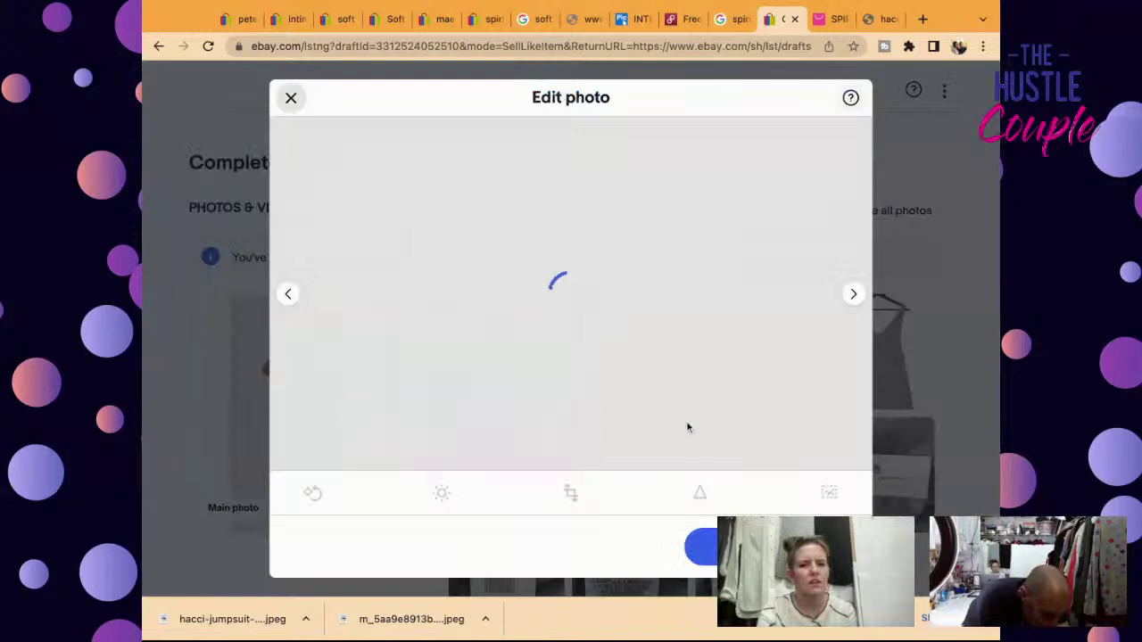
click(442, 494)
drag(565, 400, 564, 401)
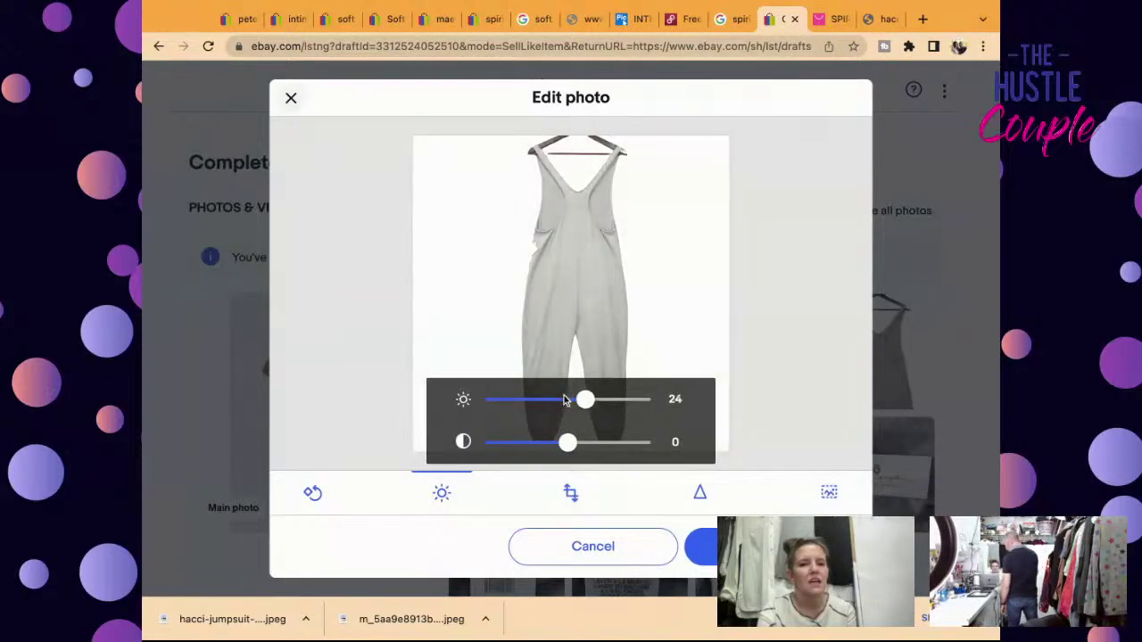
click(701, 546)
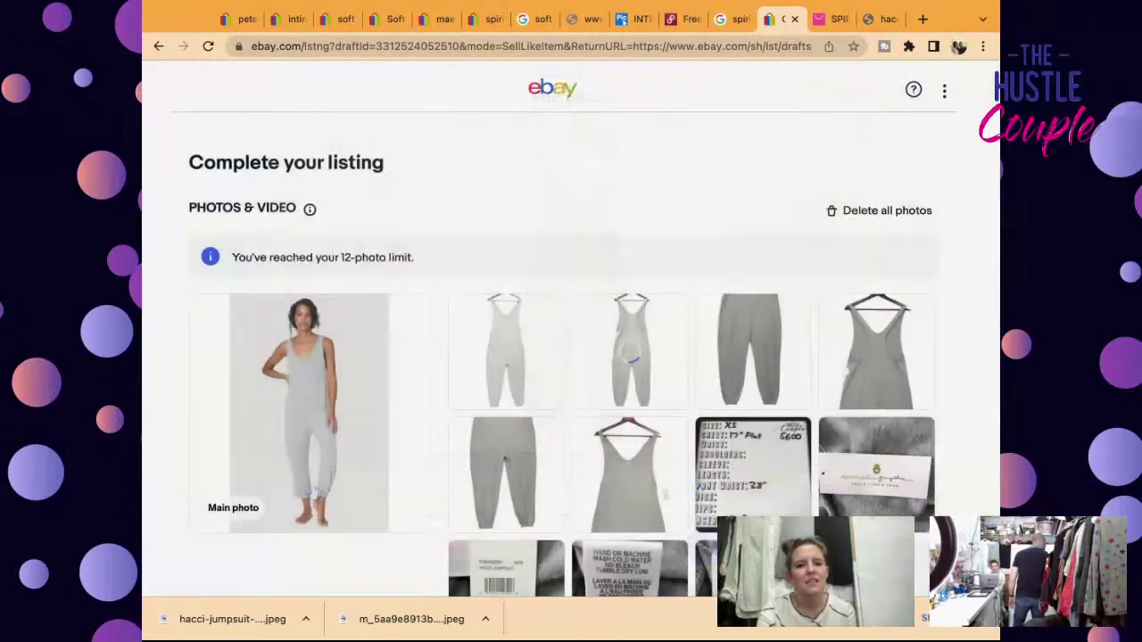
Step: Set the brightness of the photo showing the back of the jumpsuit's legs to 44
click(713, 309)
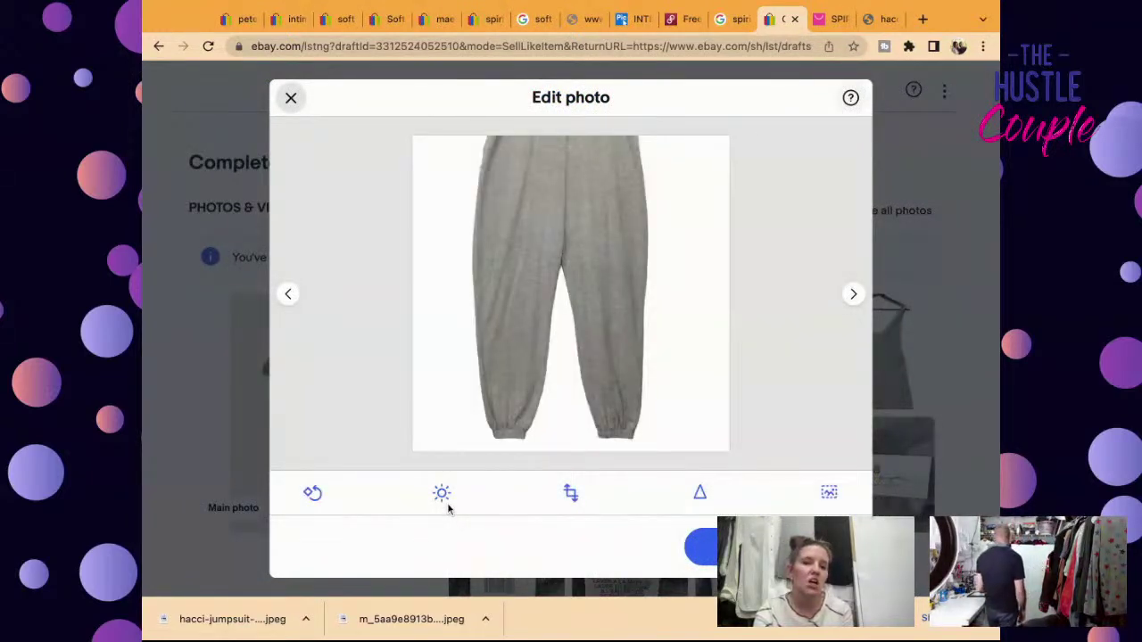
click(441, 494)
drag(565, 400, 596, 400)
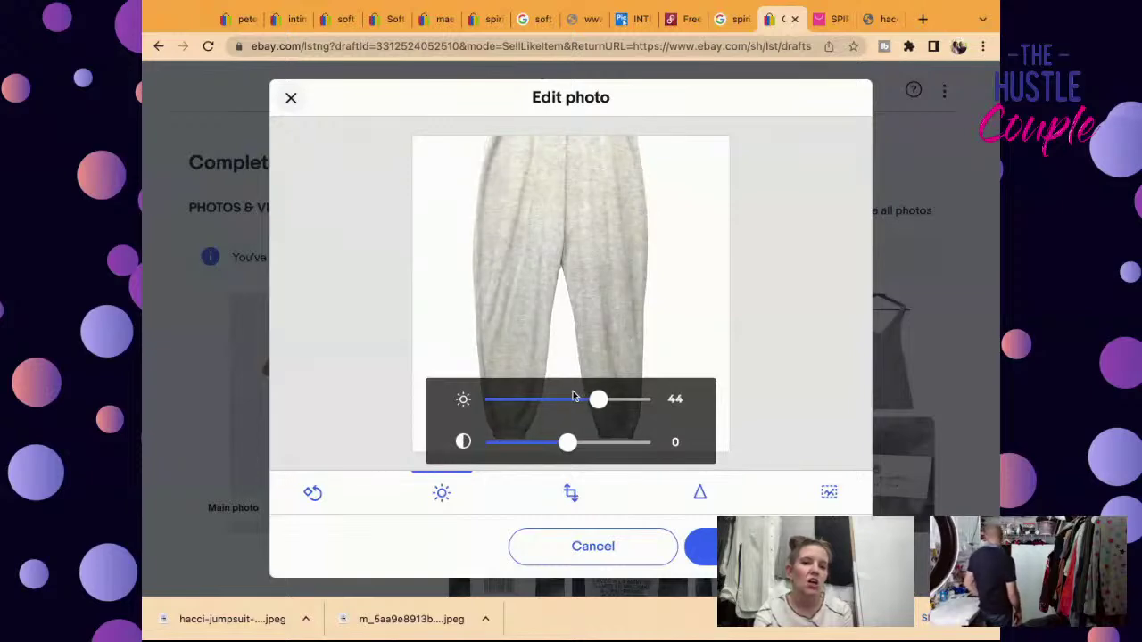
click(701, 546)
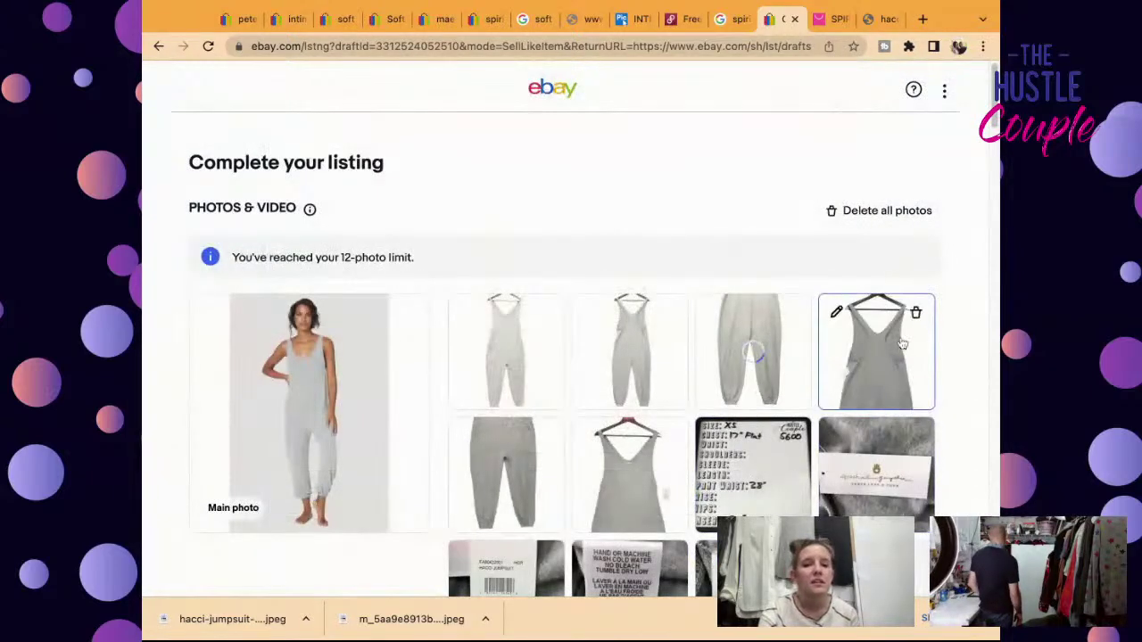
Step: Set the brightness of the photo showing the jumpsuit's upper back to 48
click(901, 344)
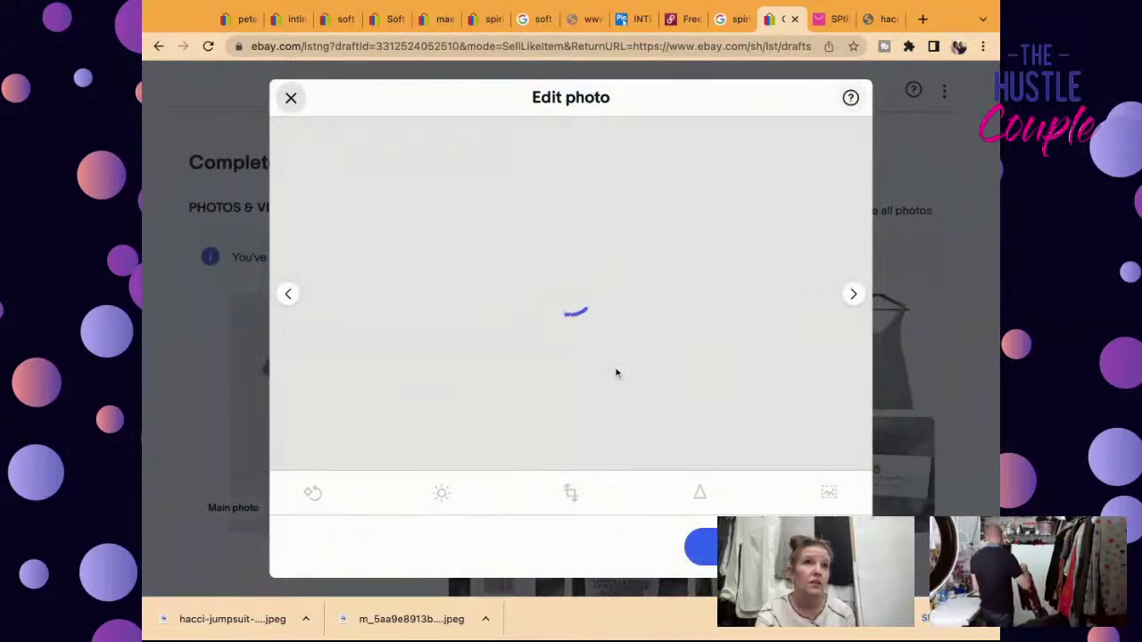
click(441, 493)
drag(567, 399, 603, 399)
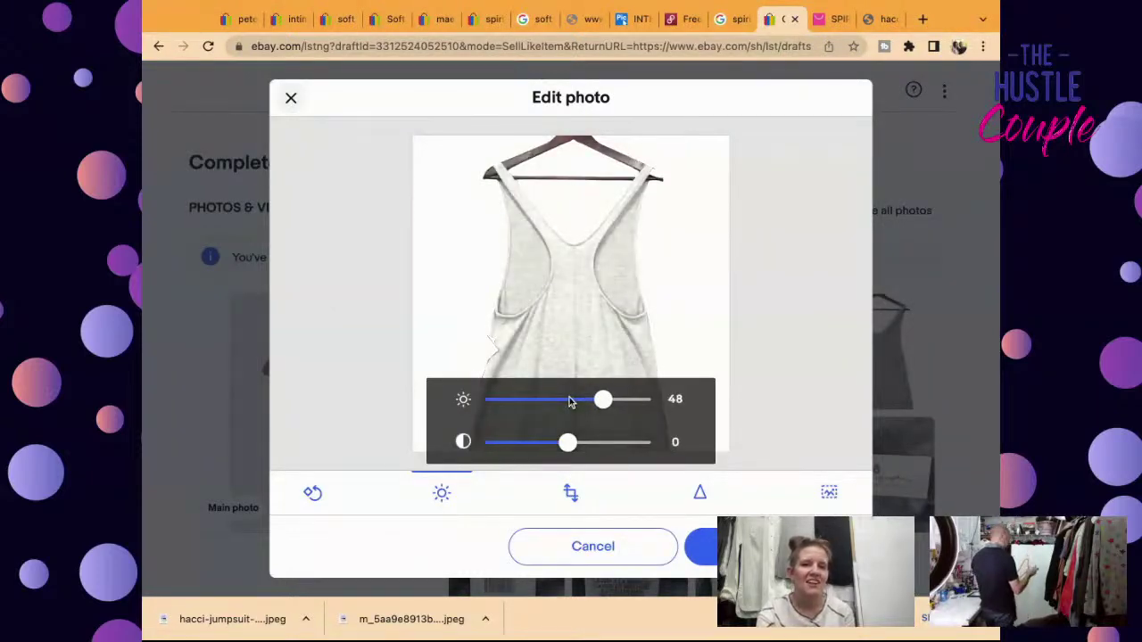
click(701, 546)
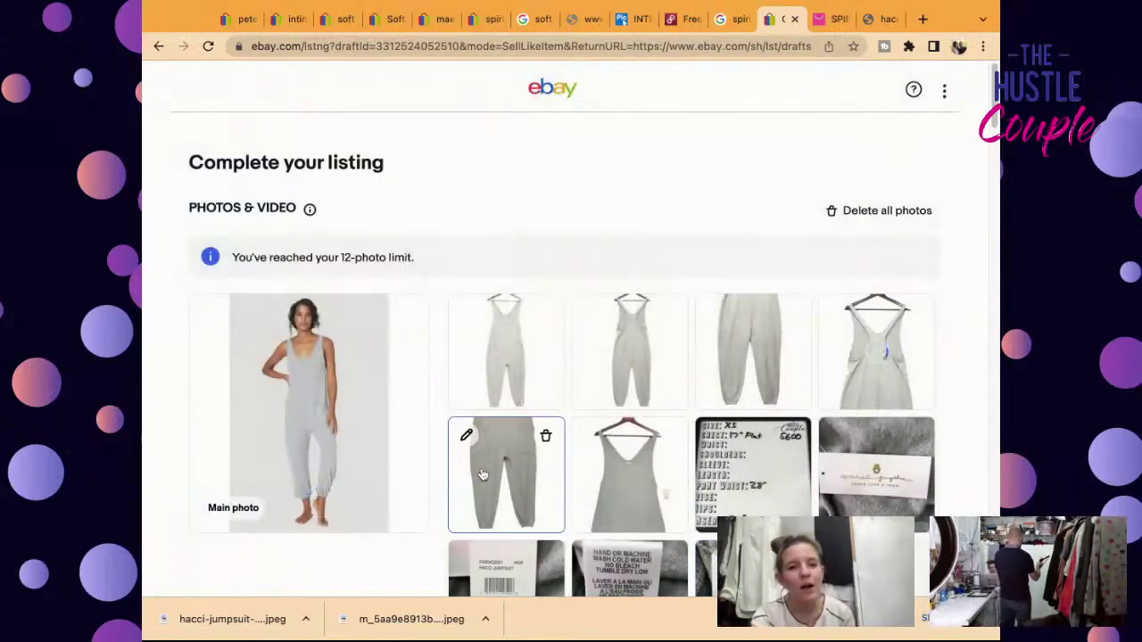
Step: Set the brightness of the photo showing the front of the legs with the pockets to 26
click(482, 474)
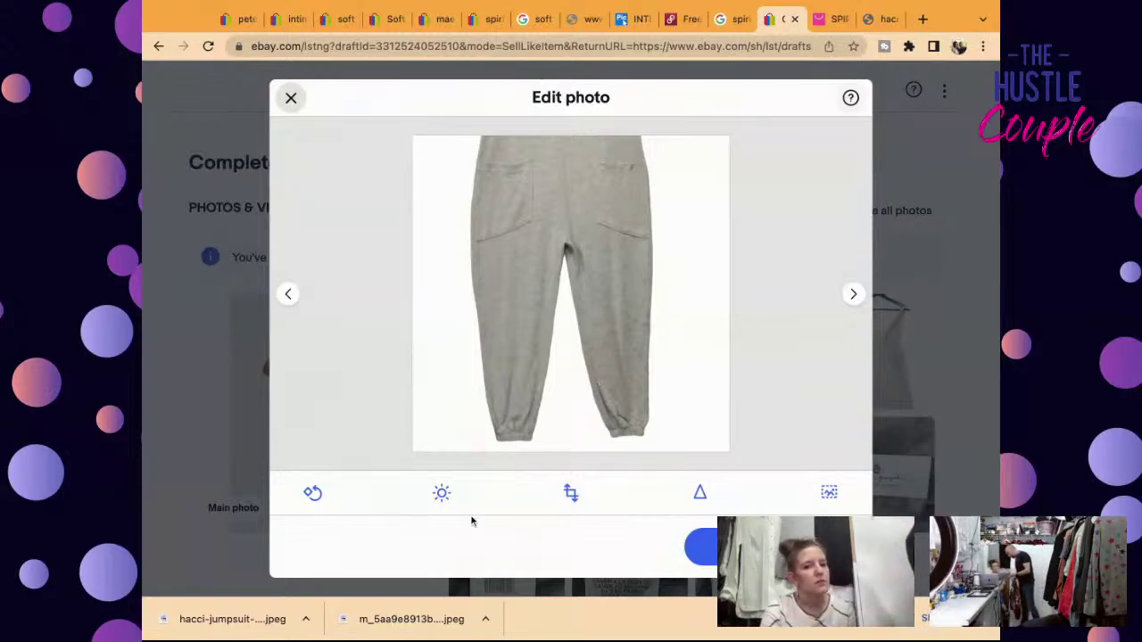
click(450, 493)
drag(568, 400, 589, 400)
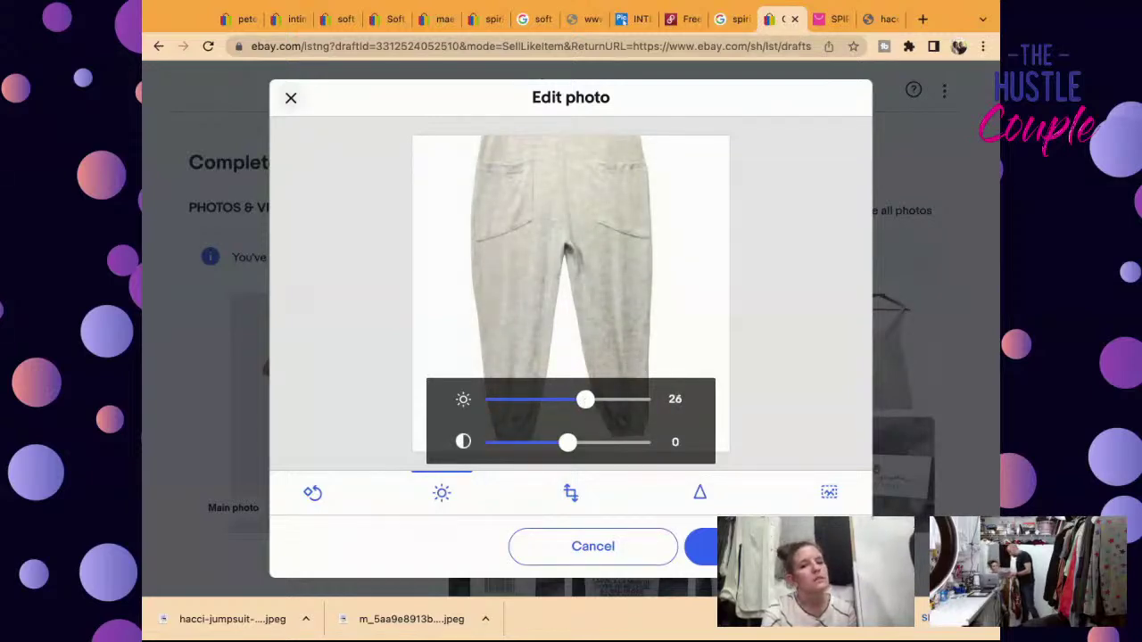
drag(589, 400, 586, 400)
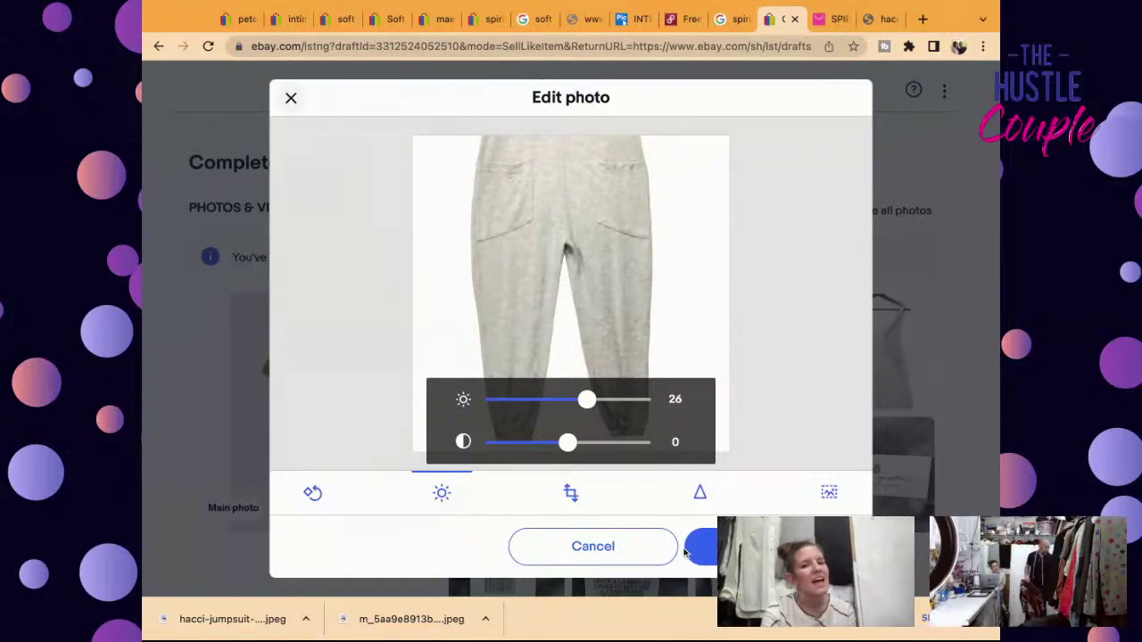
click(687, 552)
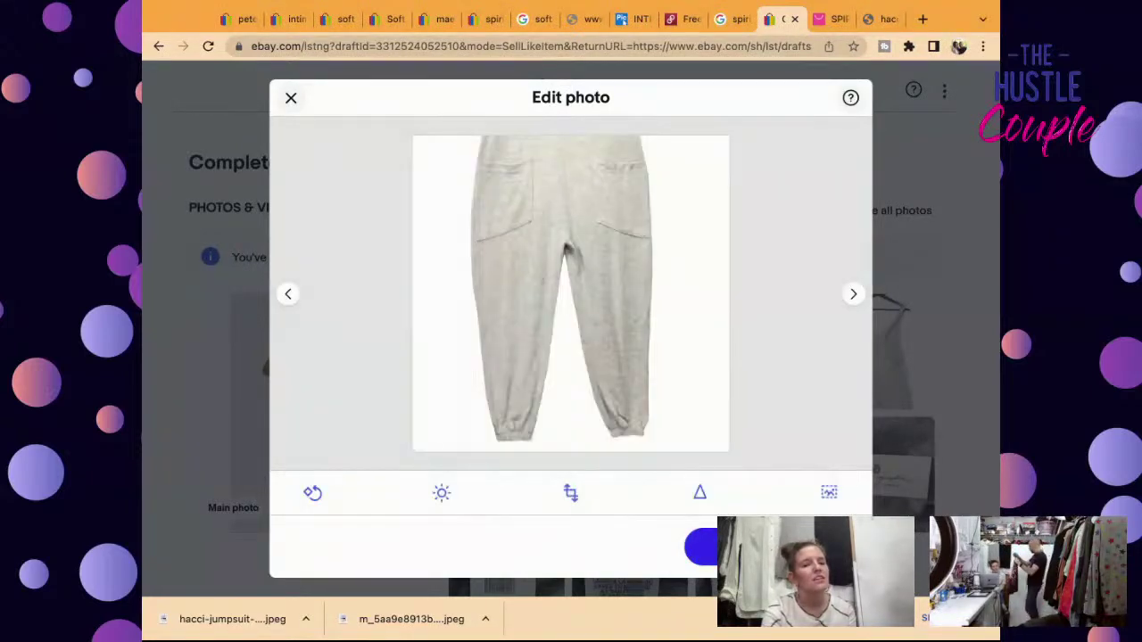
click(705, 546)
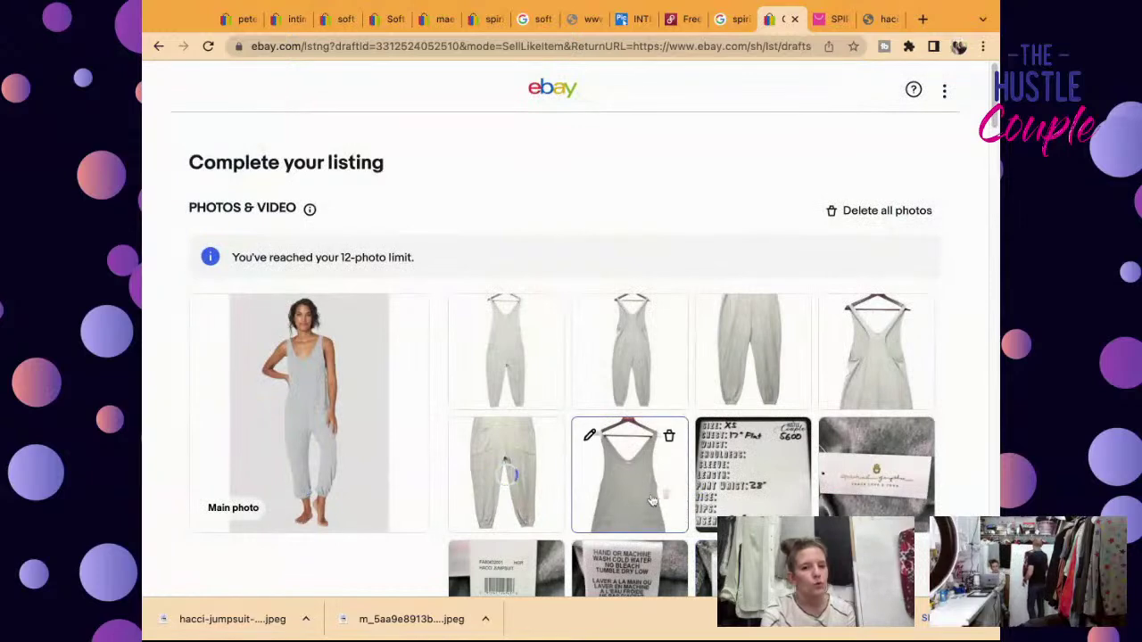
Step: Set the brightness of the photo showing the jumpsuit's upper front to 22
click(465, 437)
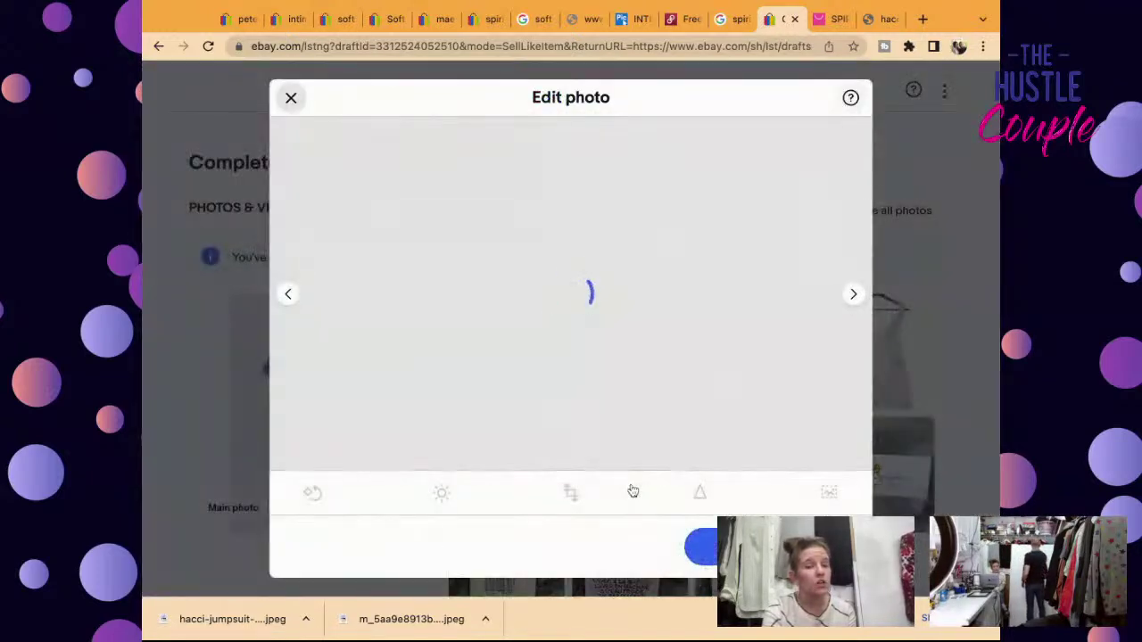
click(442, 492)
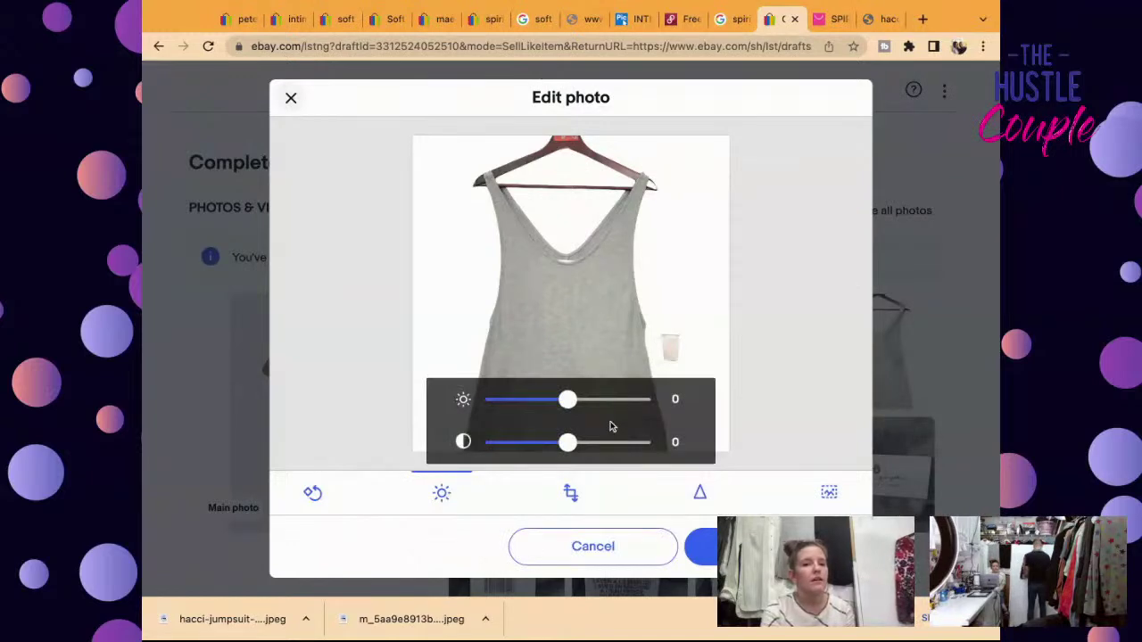
drag(569, 403, 583, 400)
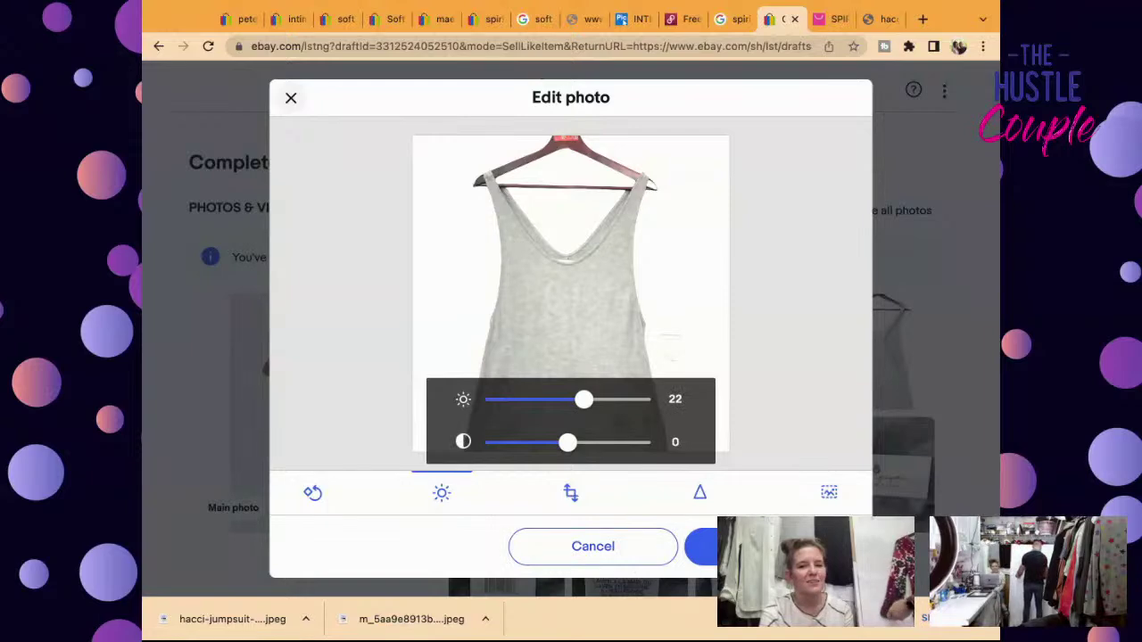
click(701, 546)
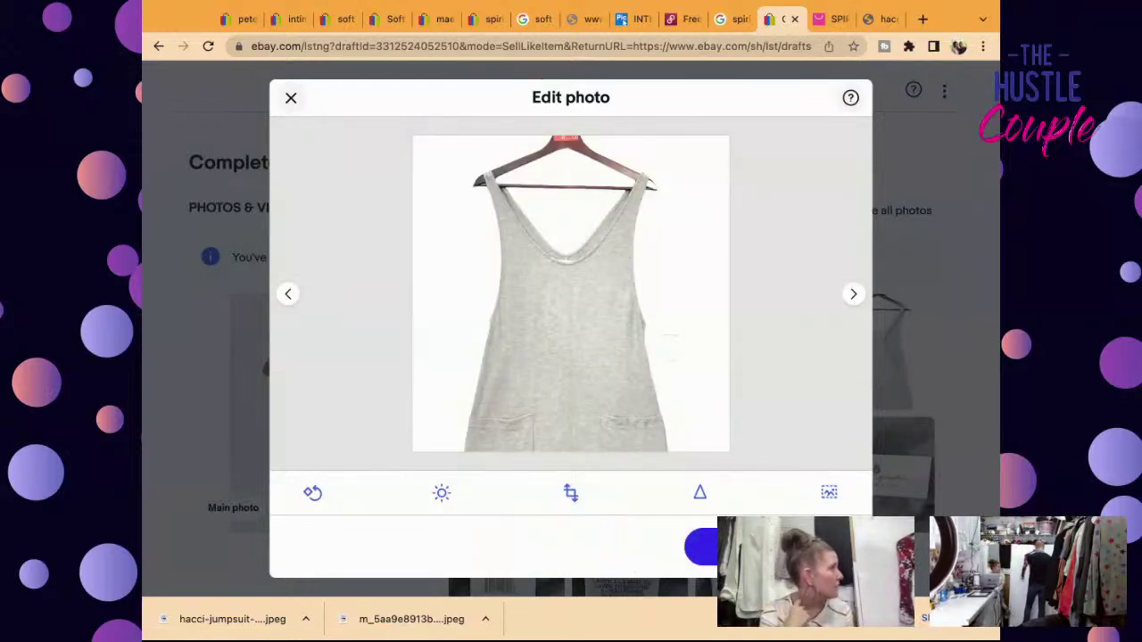
click(700, 546)
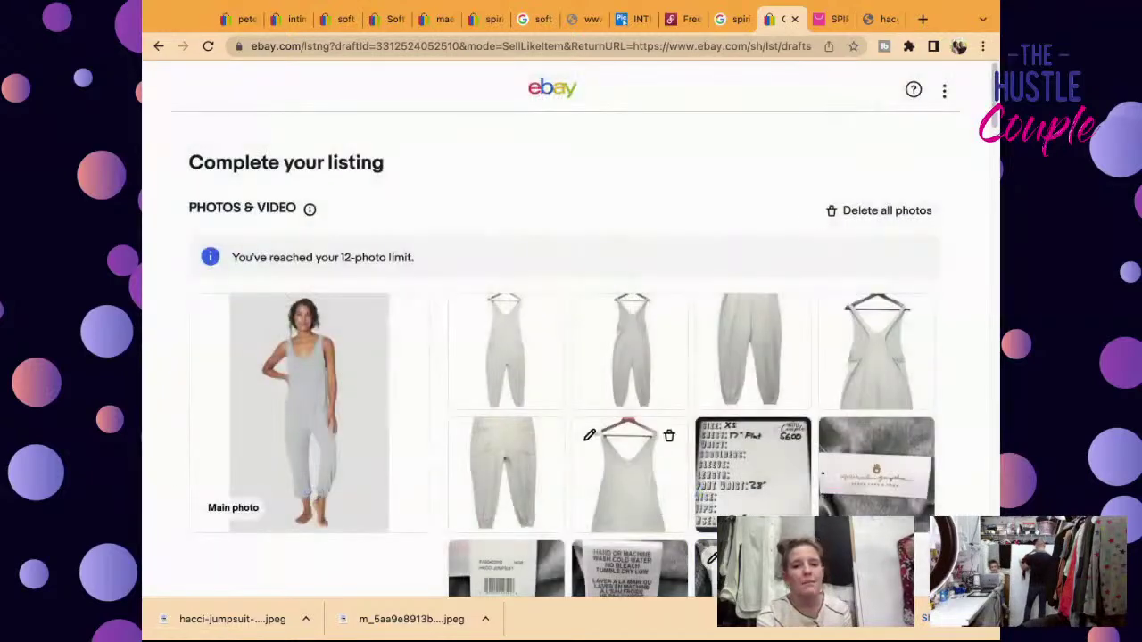
Step: Move the measurement card photo to the end of the listing photos and review the item specifics down to the description
scroll(754, 274, down, 5)
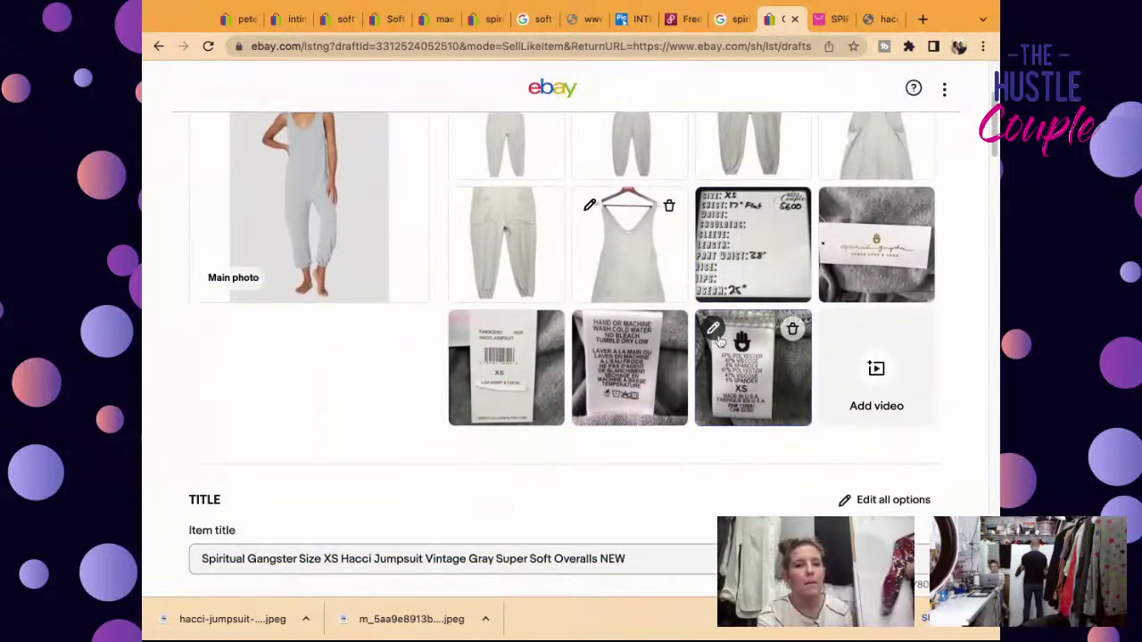
drag(754, 274, 809, 312)
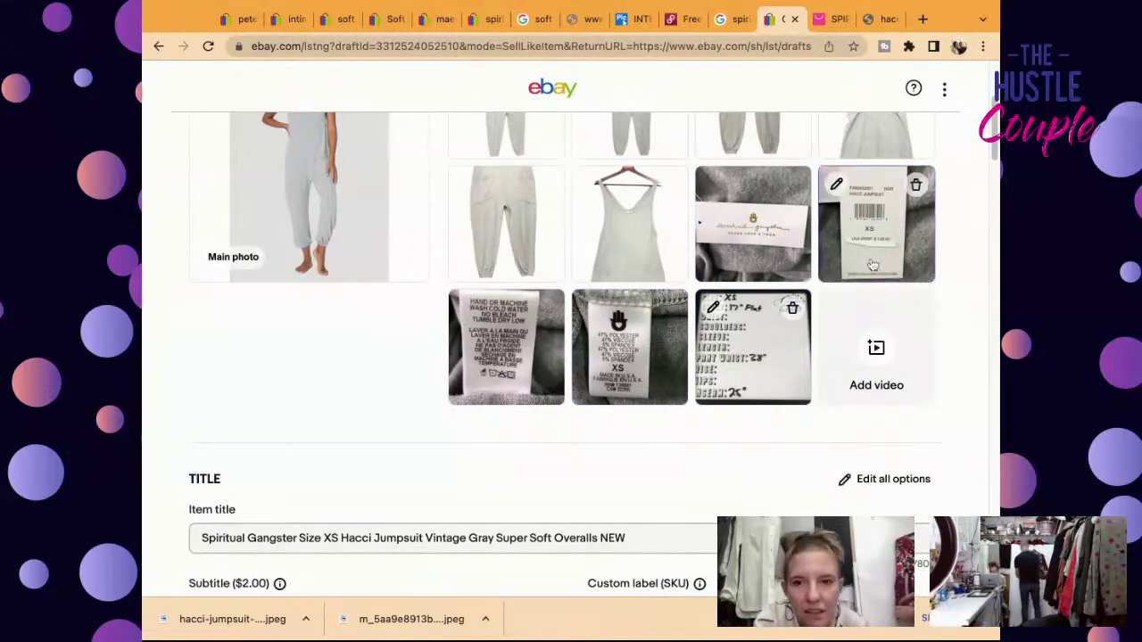
scroll(872, 265, down, 15)
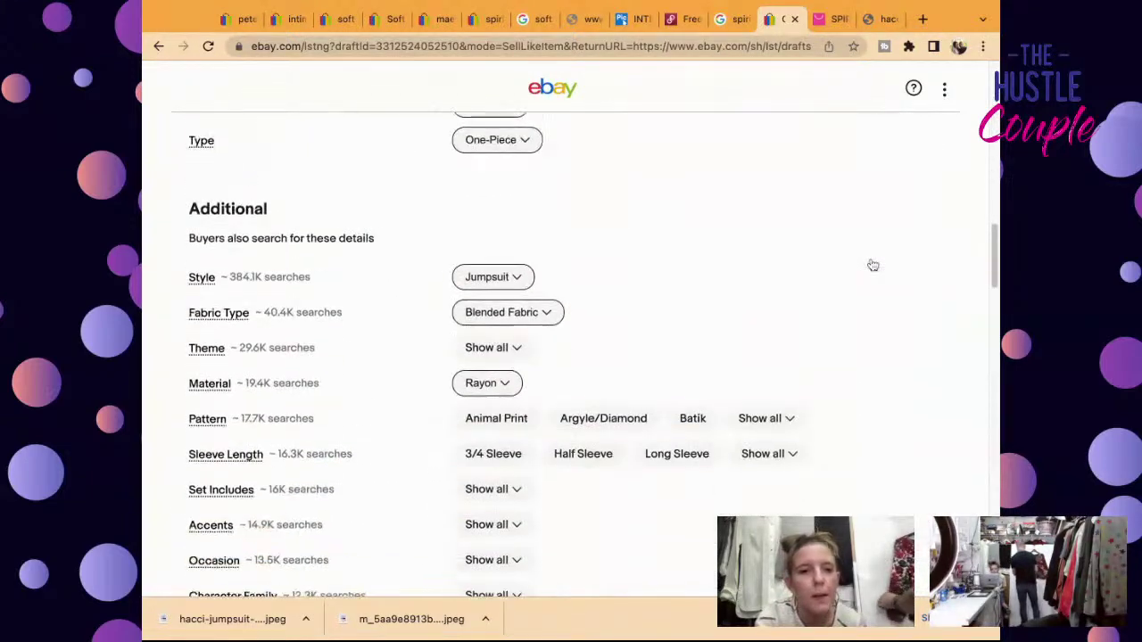
scroll(872, 112, down, 2)
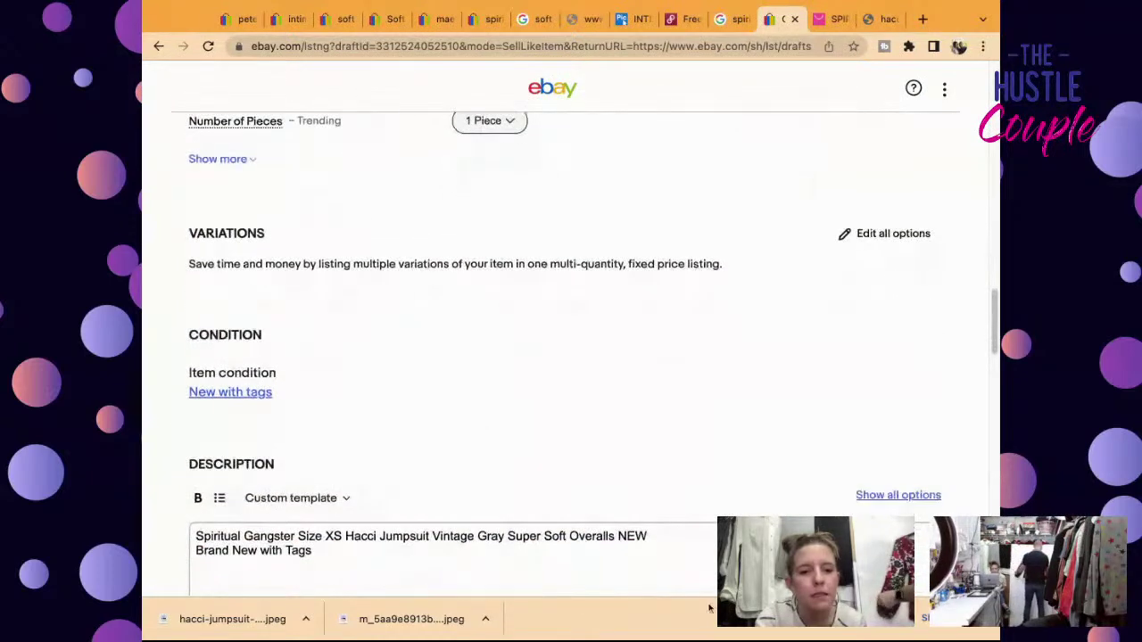
Step: Add the line "Perfect Athleisure piece to wear at home or out! VERY soft fabric!" to the end of the listing description
scroll(688, 562, down, 5)
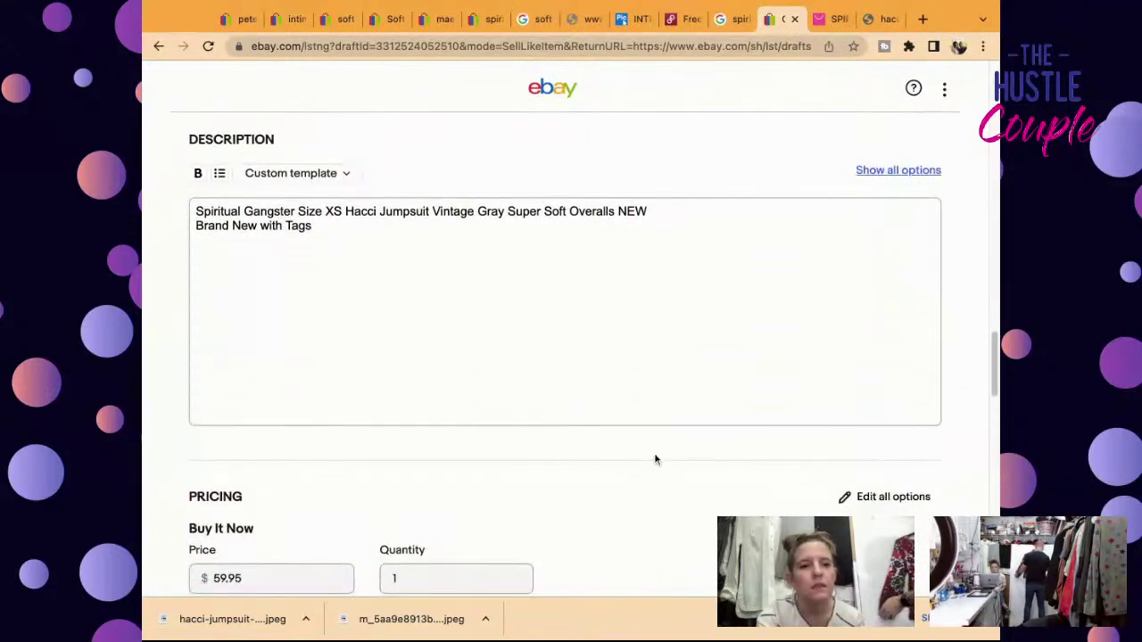
click(637, 378)
text(Perfe)
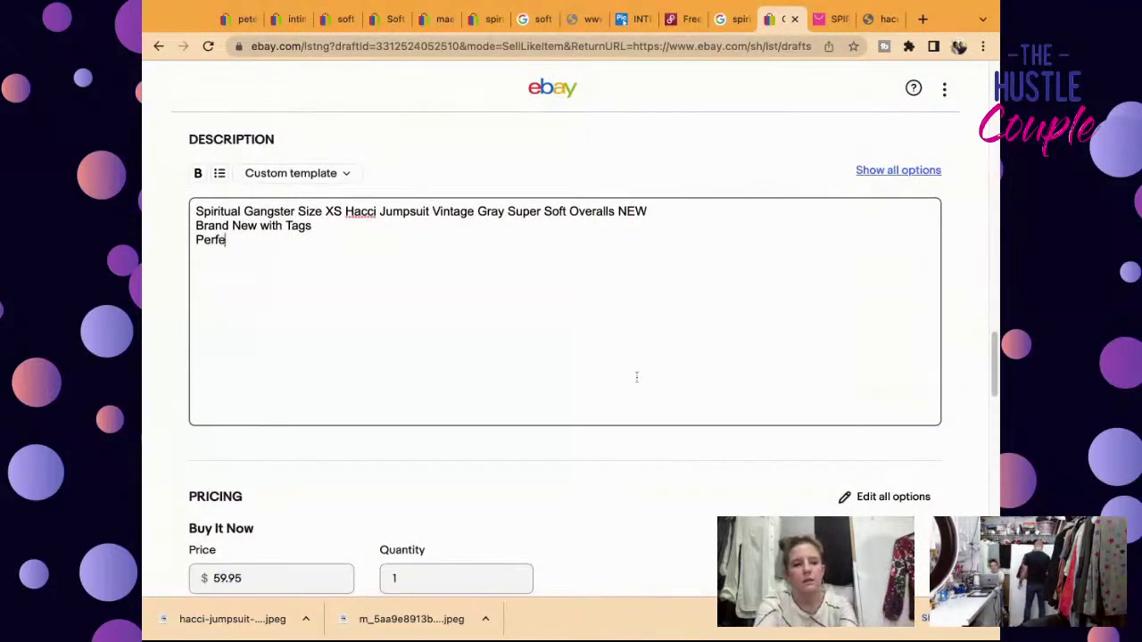
text(ct Athleisu)
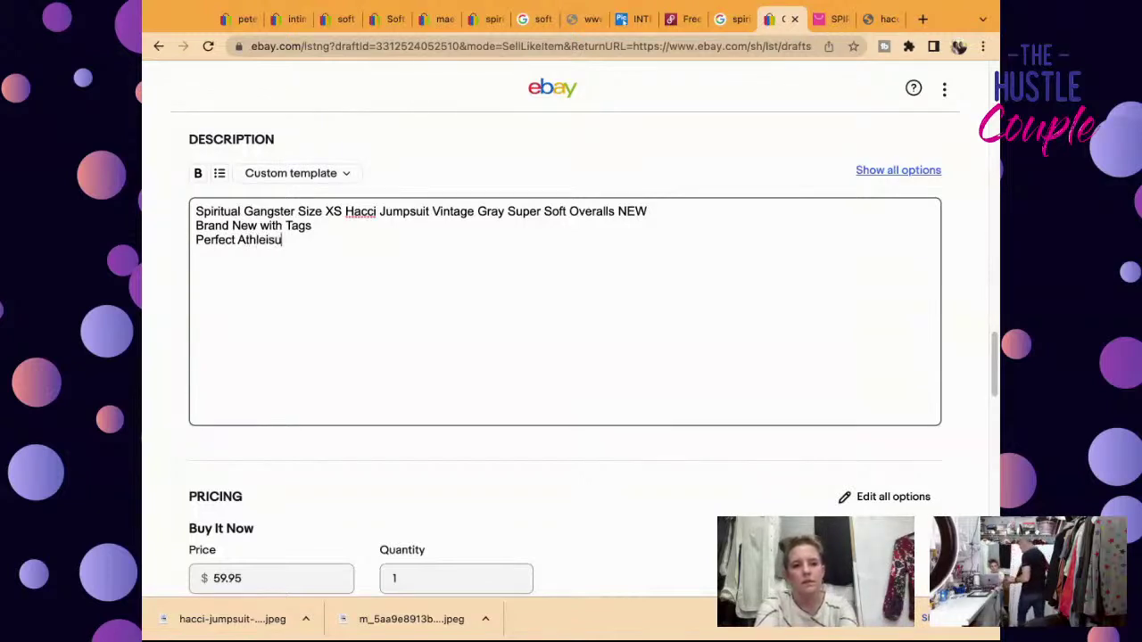
text(re piece to wear at home or)
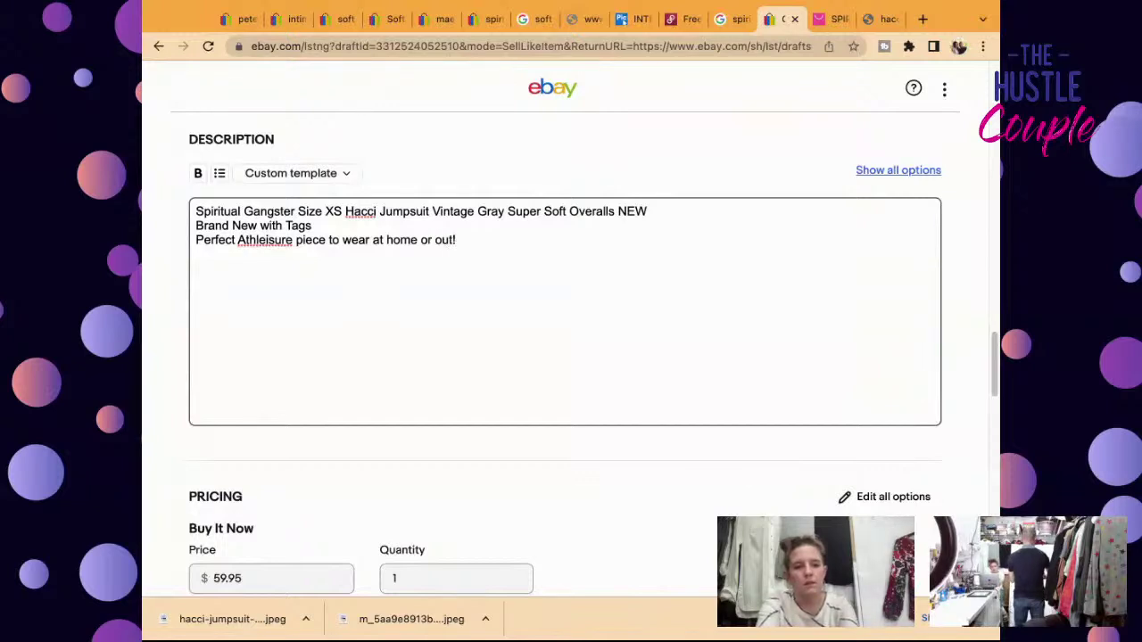
text(out! V)
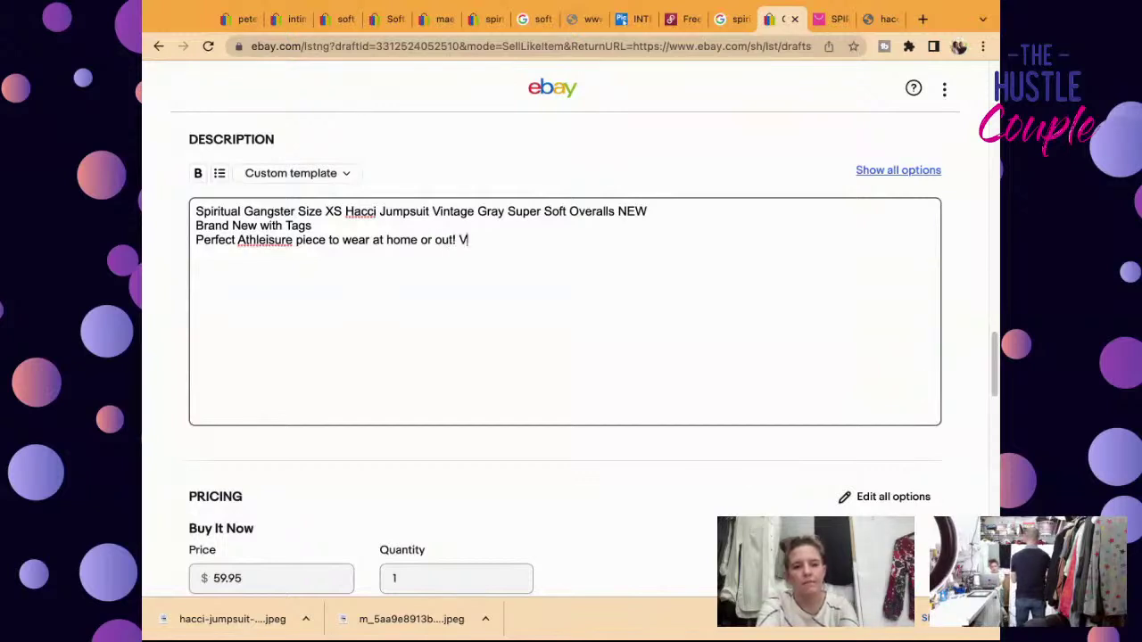
text(ERY soft fabric!)
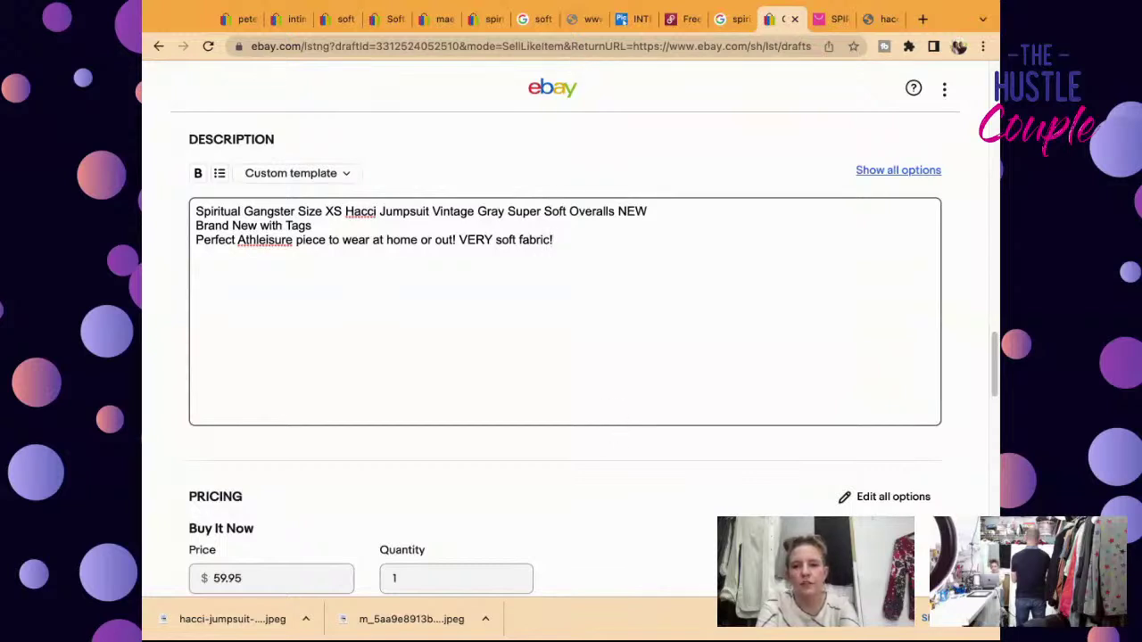
Step: Review the pricing, delivery and preferences sections, publish the jumpsuit listing and dismiss the confirmation
scroll(565, 357, down, 5)
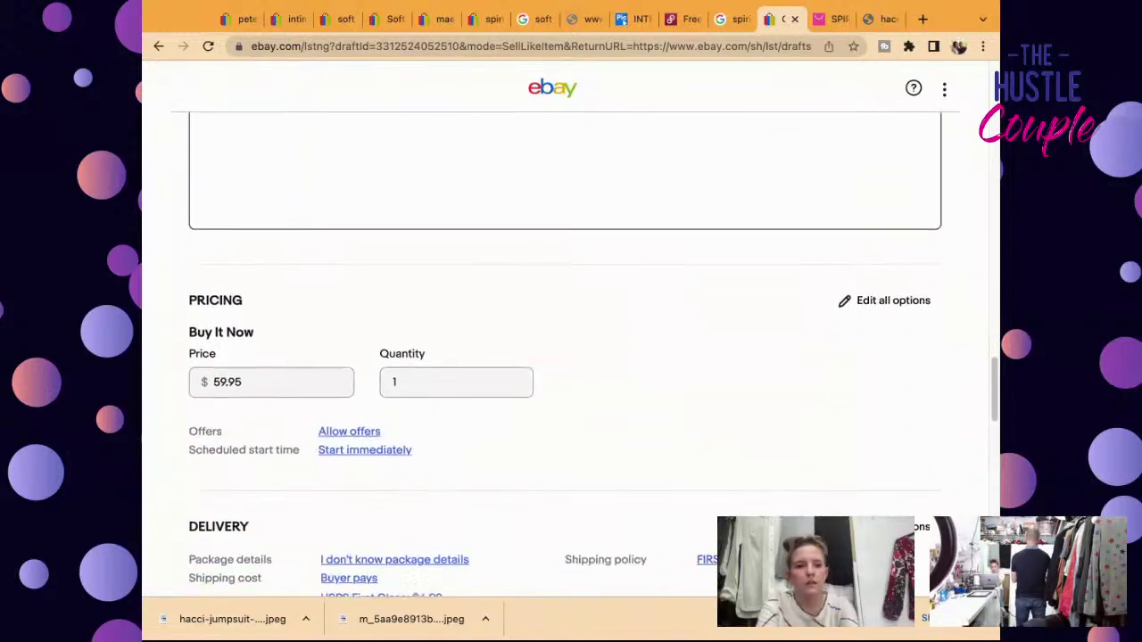
scroll(565, 357, down, 6)
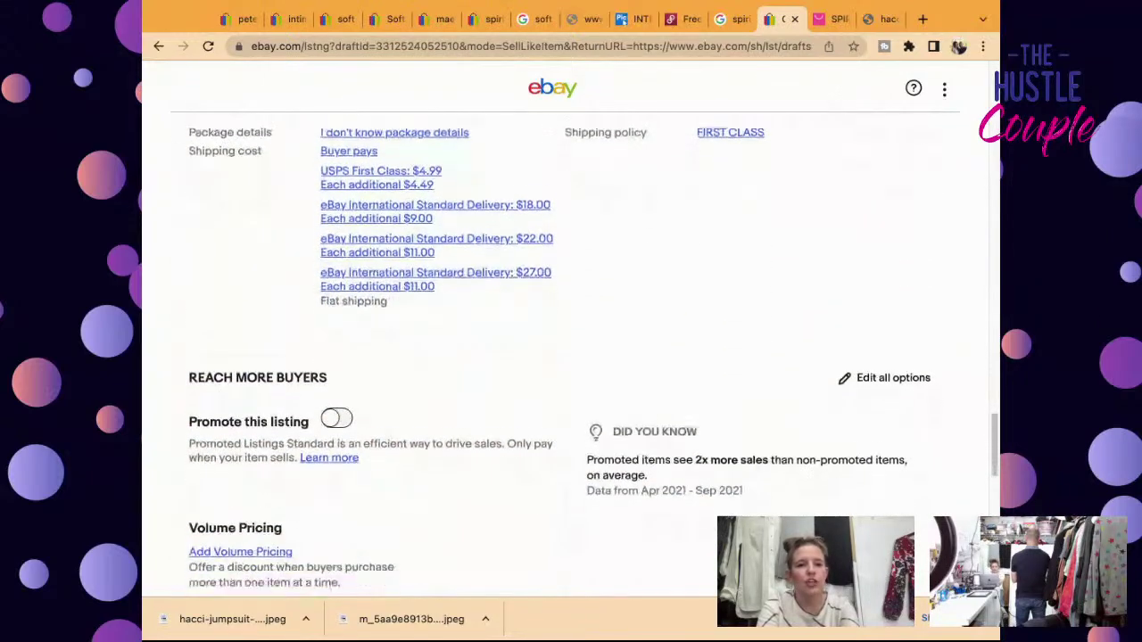
scroll(565, 357, down, 7)
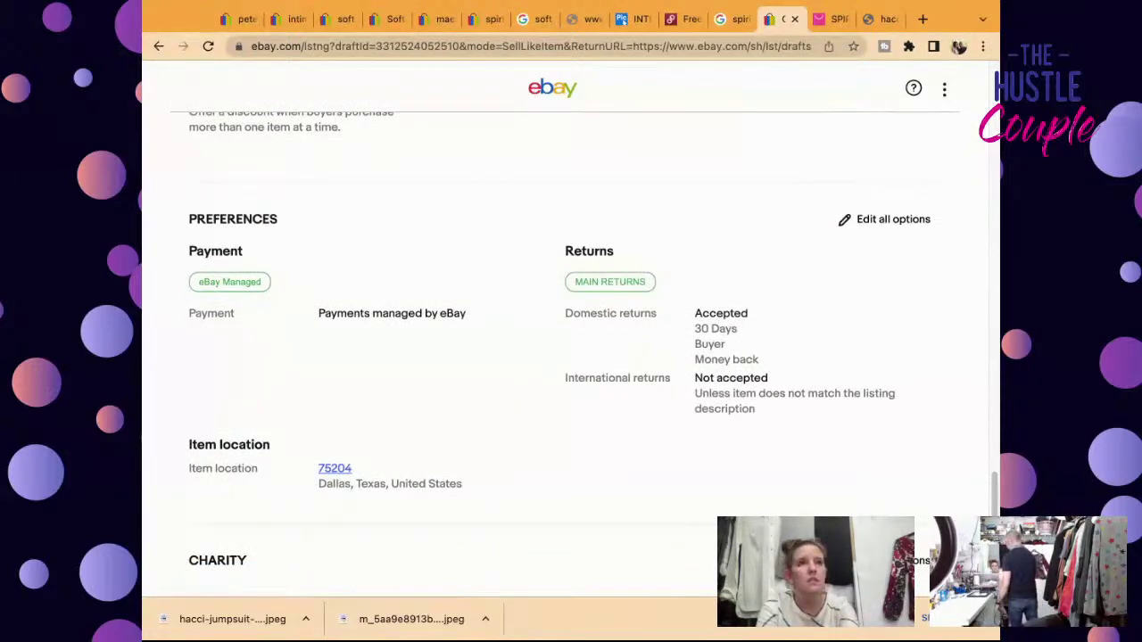
scroll(565, 357, down, 8)
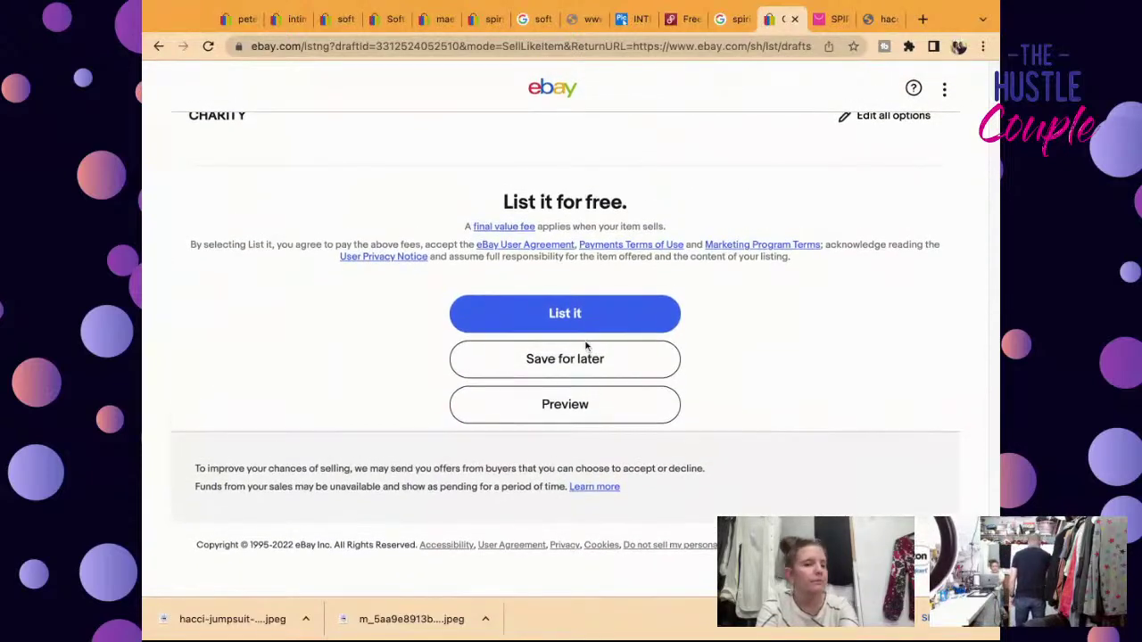
click(576, 322)
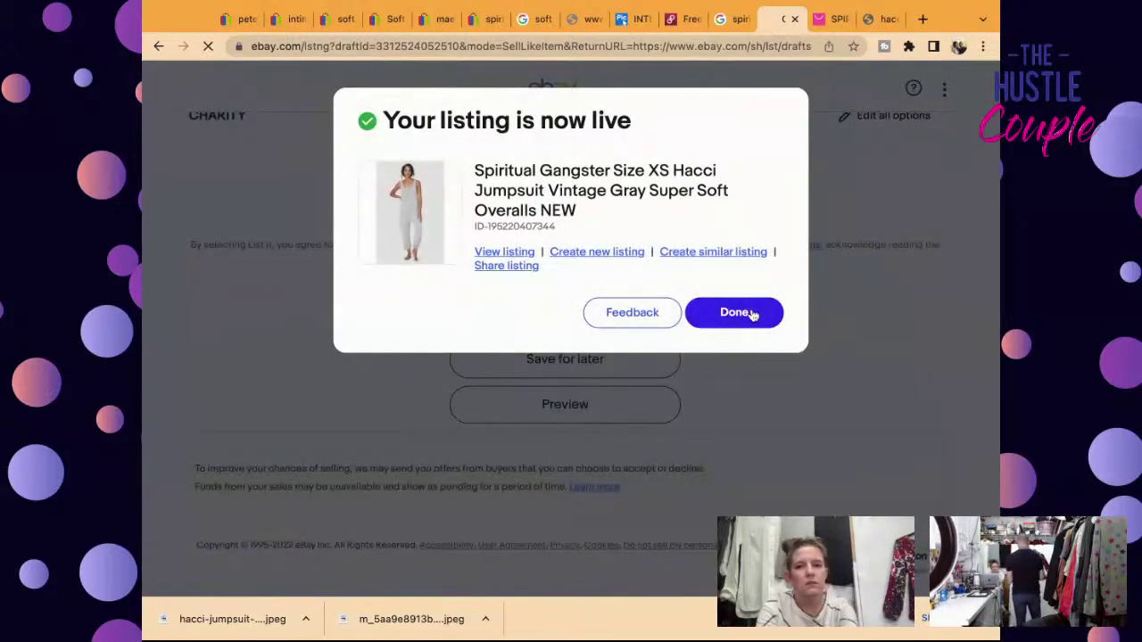
click(753, 315)
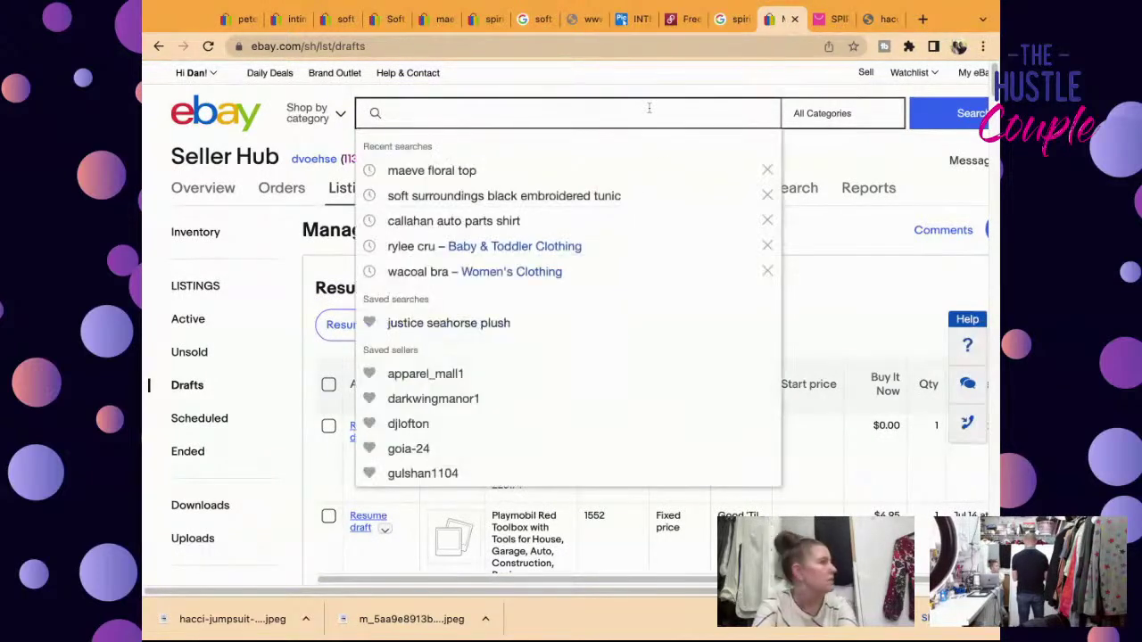
Step: Search eBay for "zara floral patchowrk boho top"
text(zara)
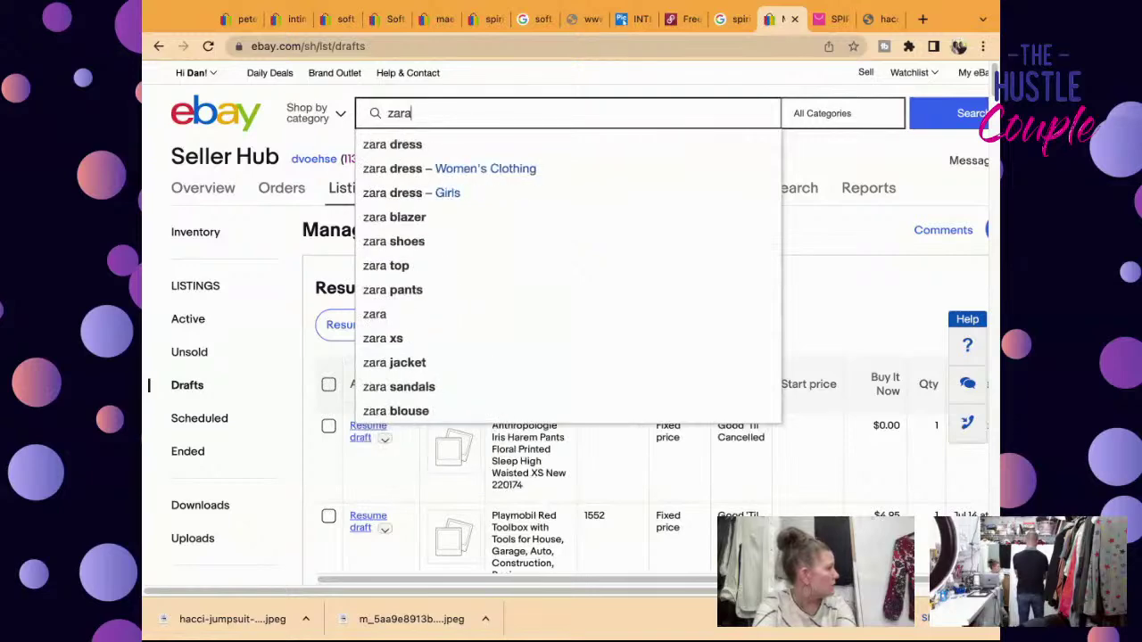
text( floral patchowrk boho top)
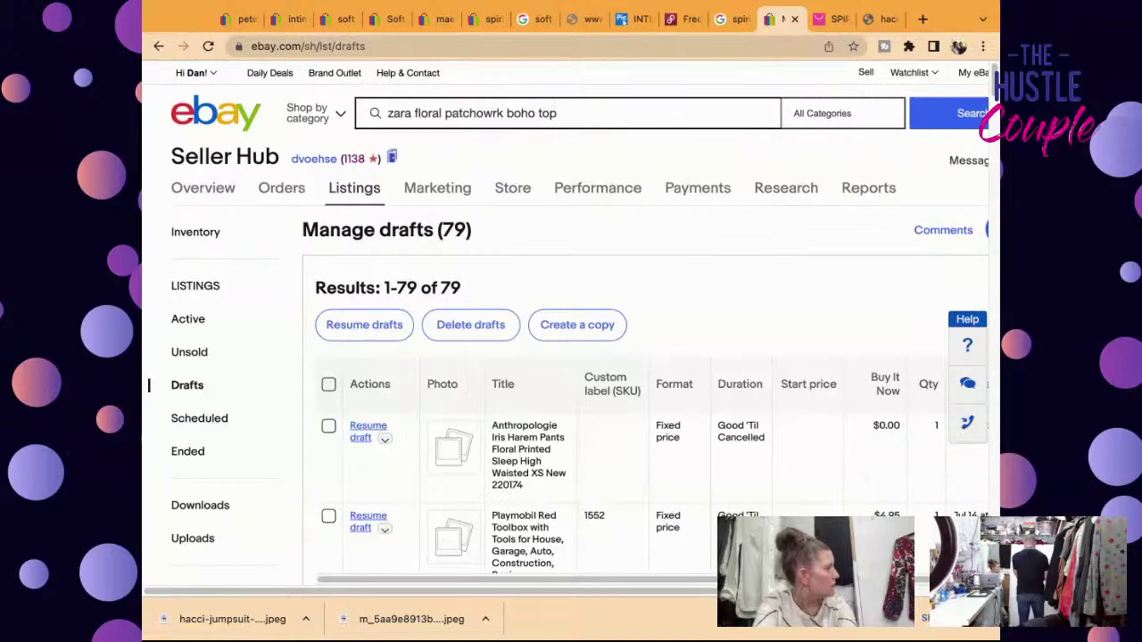
key(Return)
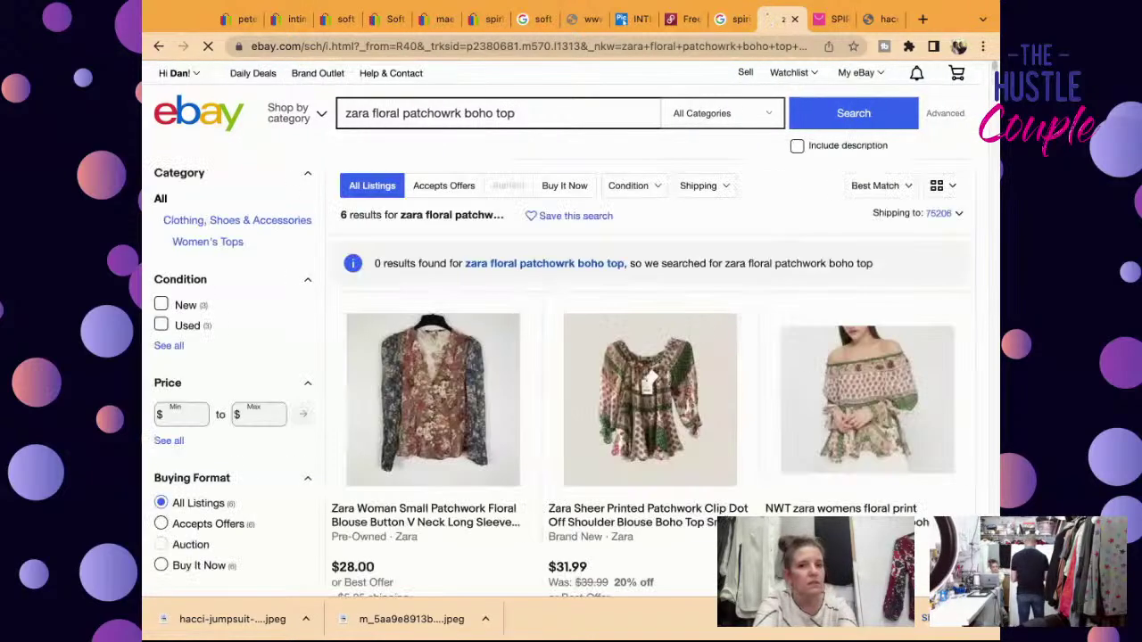
Step: Look through the active listings for a matching Zara patchwork top and open the ZARA Trafaluc XS long sleeve floral blouse listing
scroll(677, 376, down, 3)
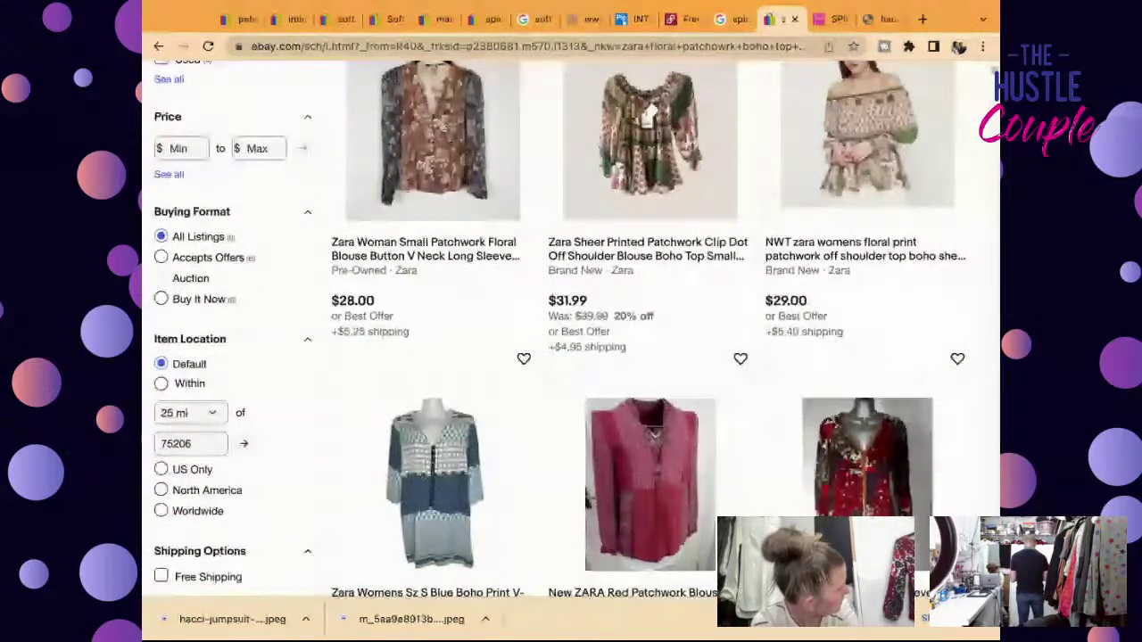
scroll(571, 339, down, 2)
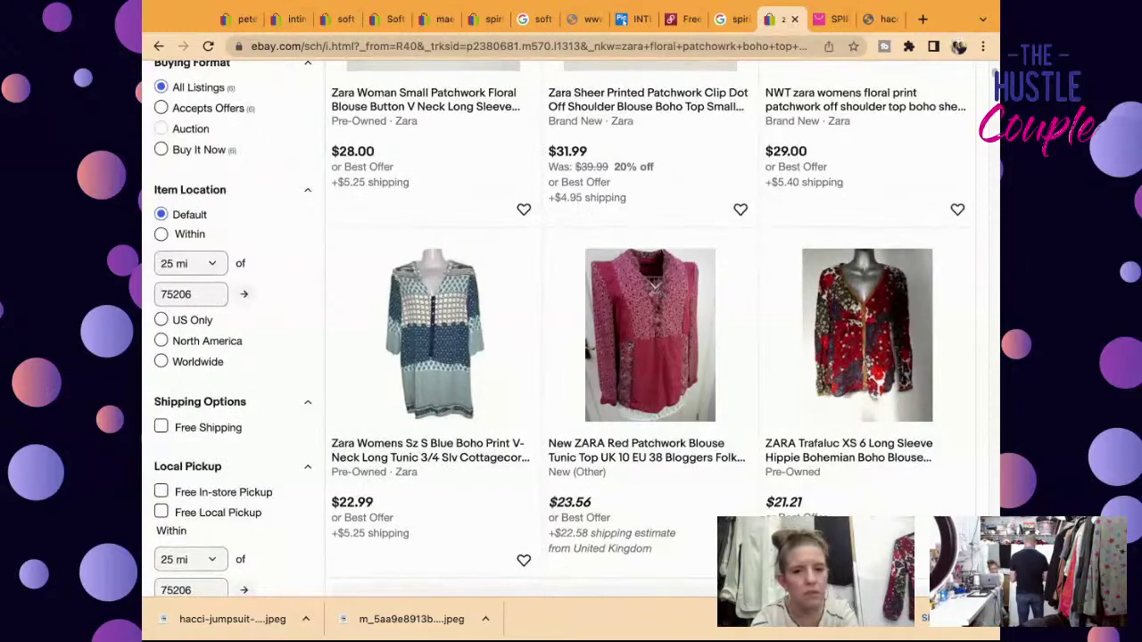
scroll(560, 329, down, 2)
scroll(560, 329, down, 4)
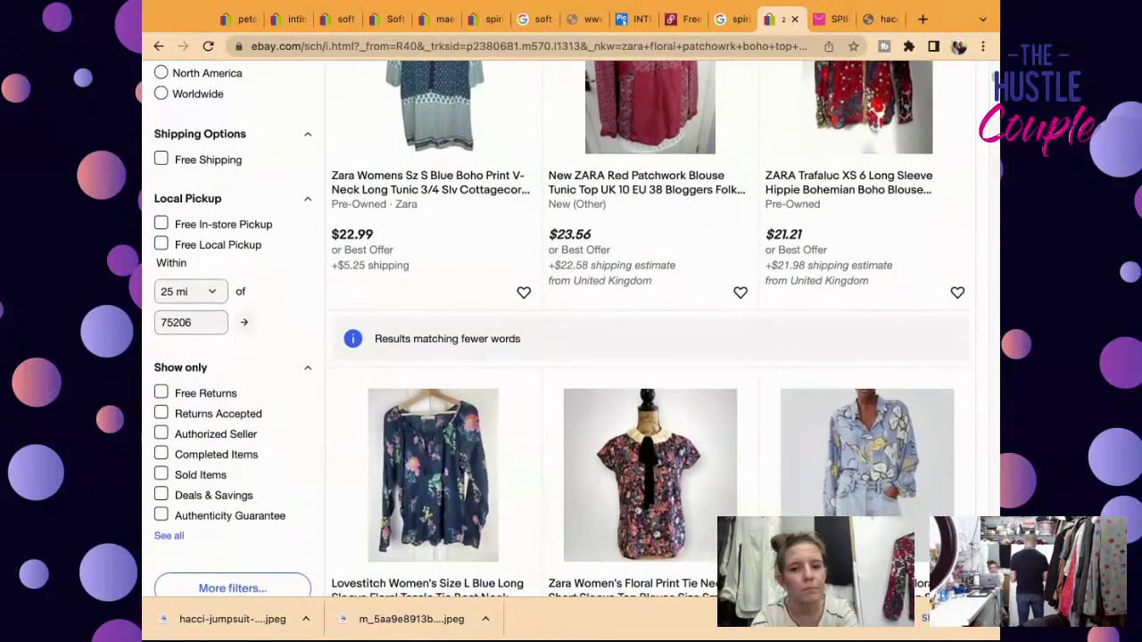
scroll(646, 329, down, 10)
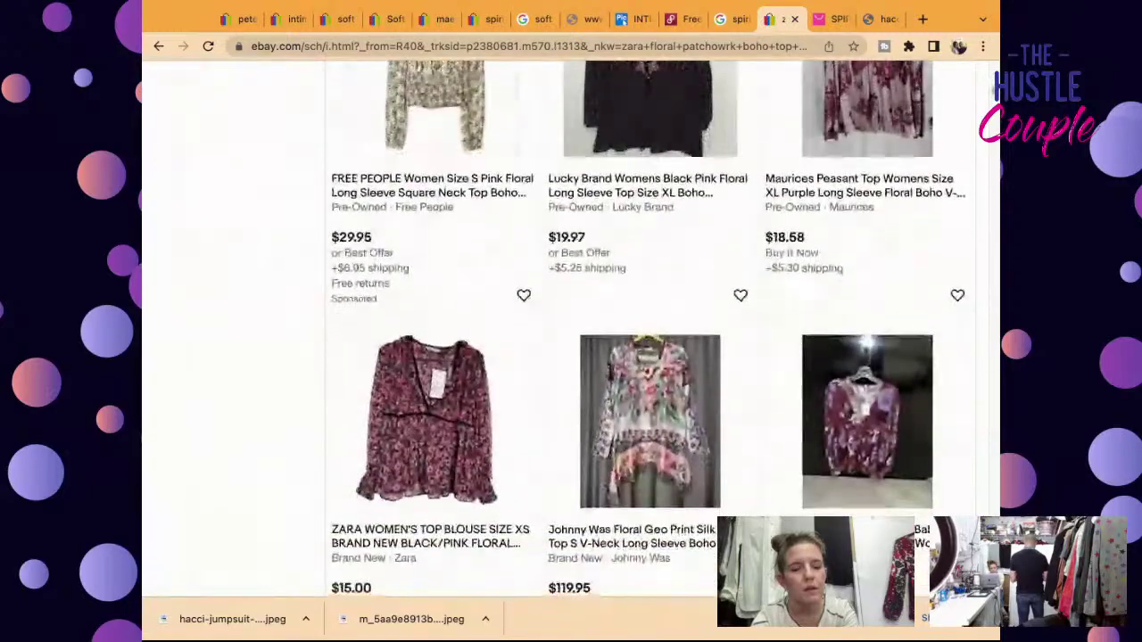
scroll(704, 251, down, 3)
scroll(703, 249, down, 8)
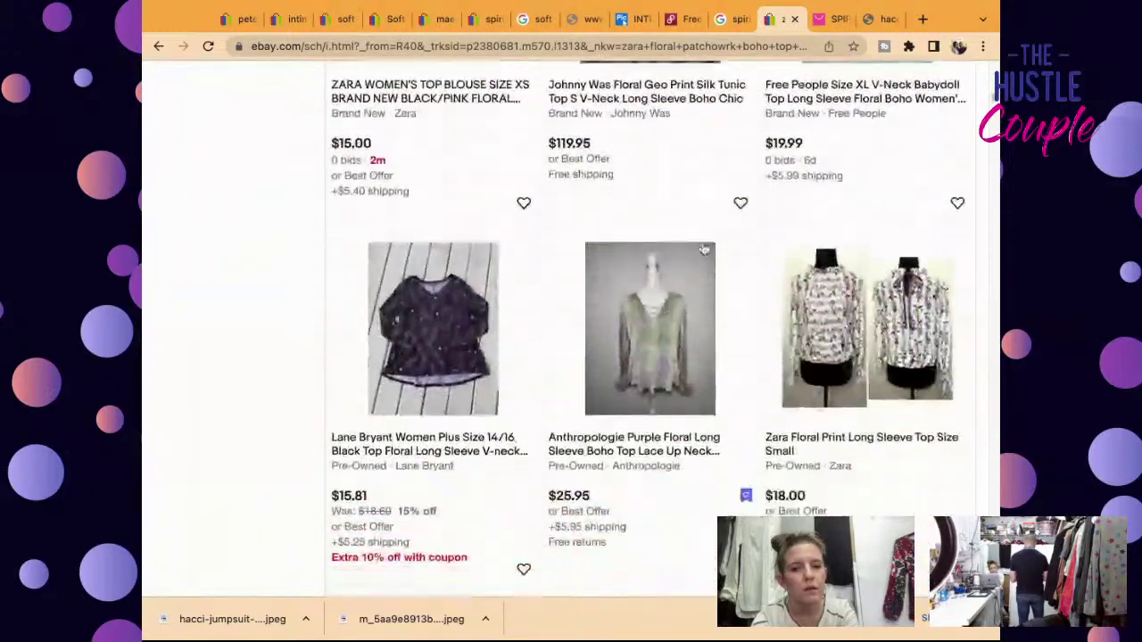
scroll(648, 329, down, 10)
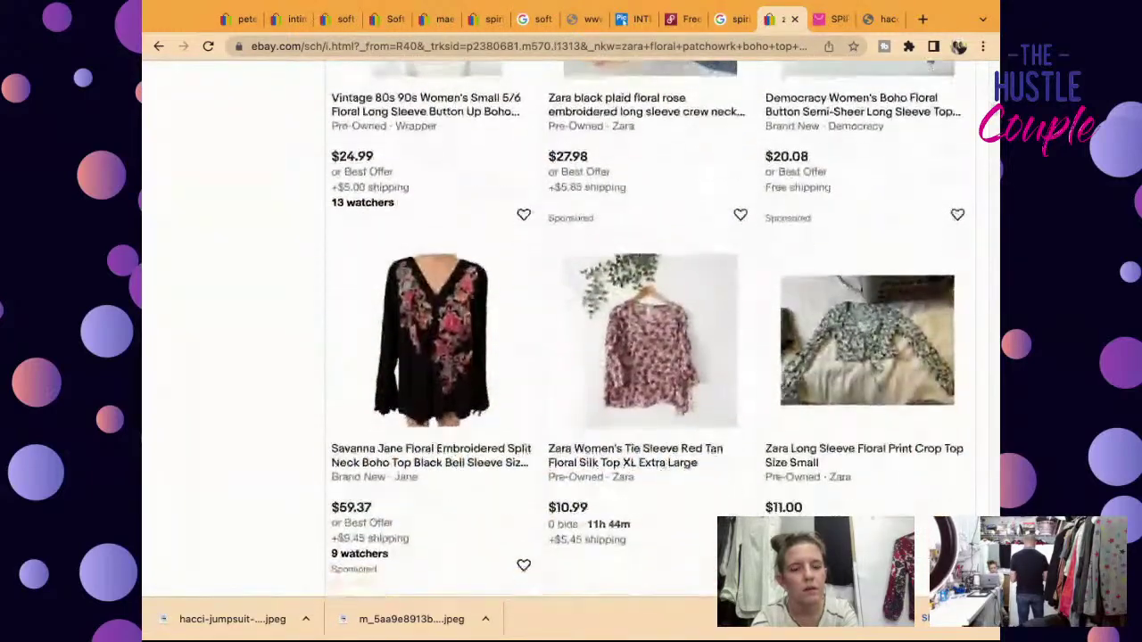
scroll(648, 329, down, 1)
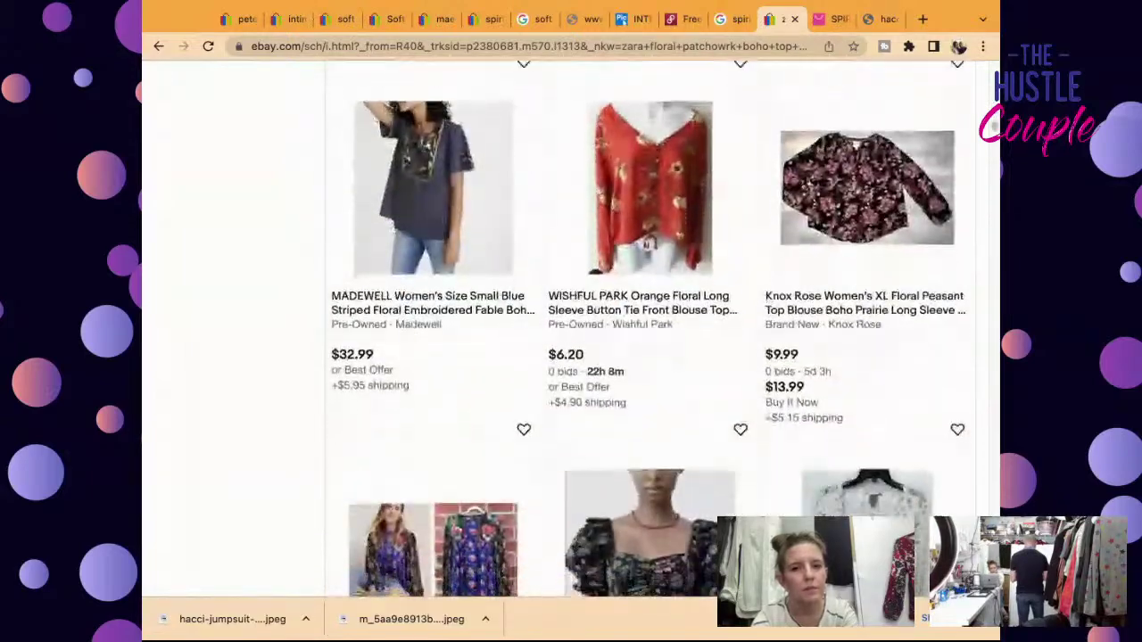
scroll(648, 329, up, 12)
scroll(837, 509, up, 10)
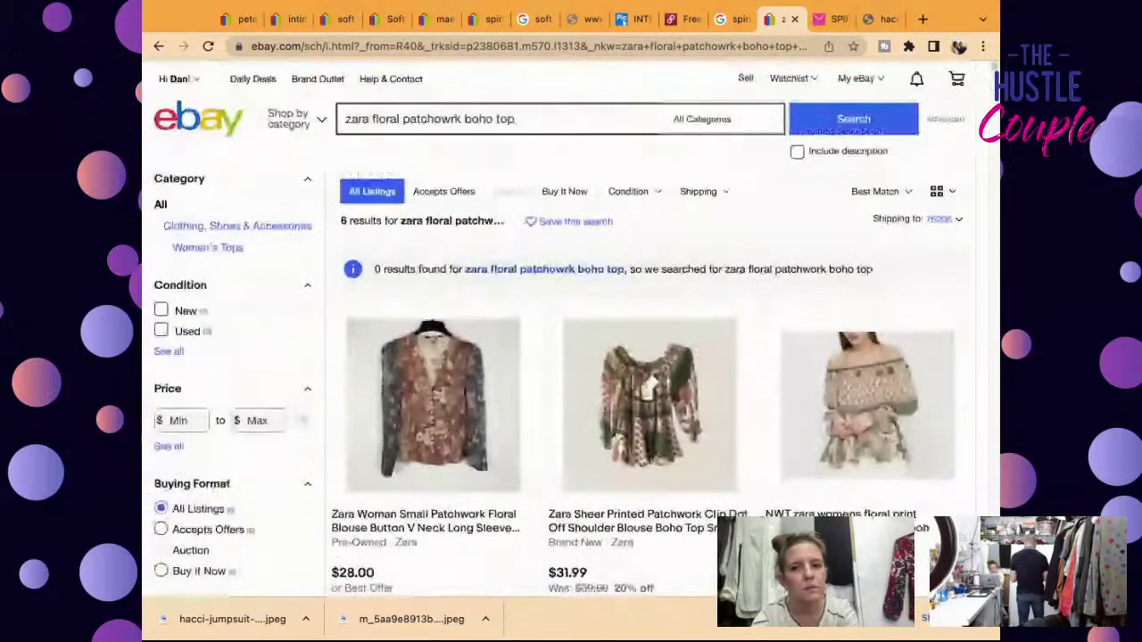
scroll(837, 510, down, 2)
scroll(837, 509, down, 3)
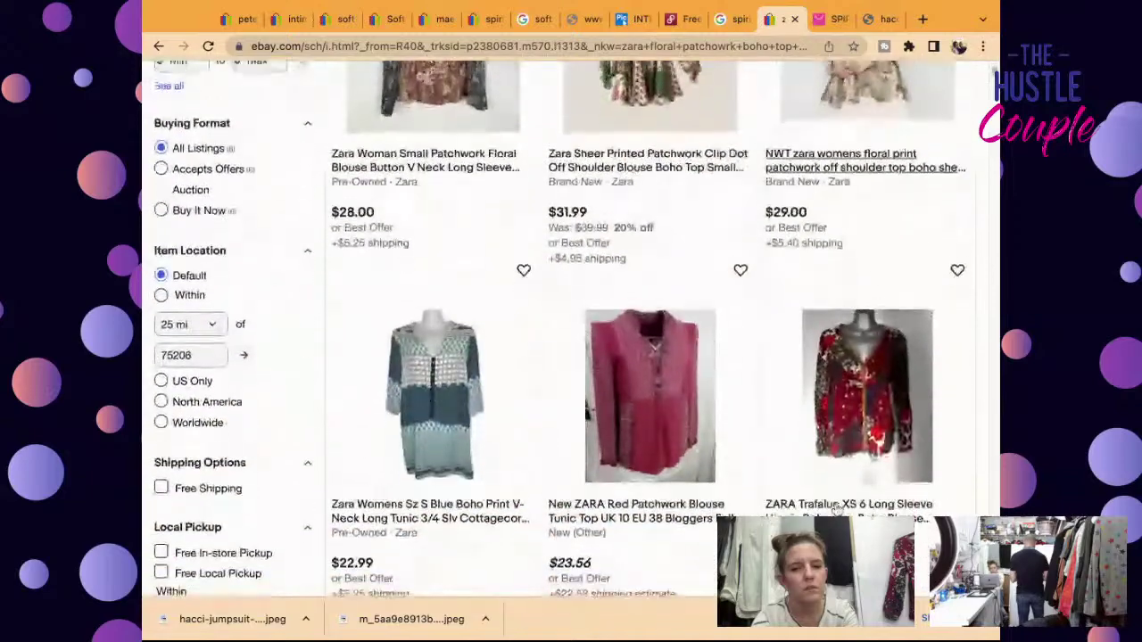
click(837, 509)
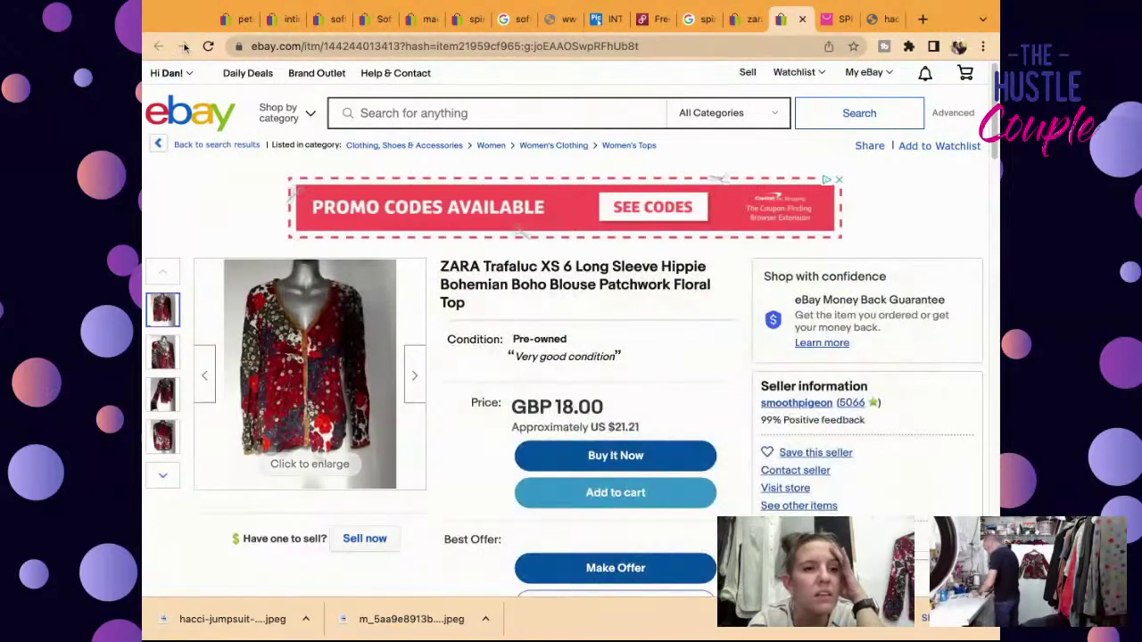
Step: Return to the Zara top search results and filter them to sold items
click(744, 22)
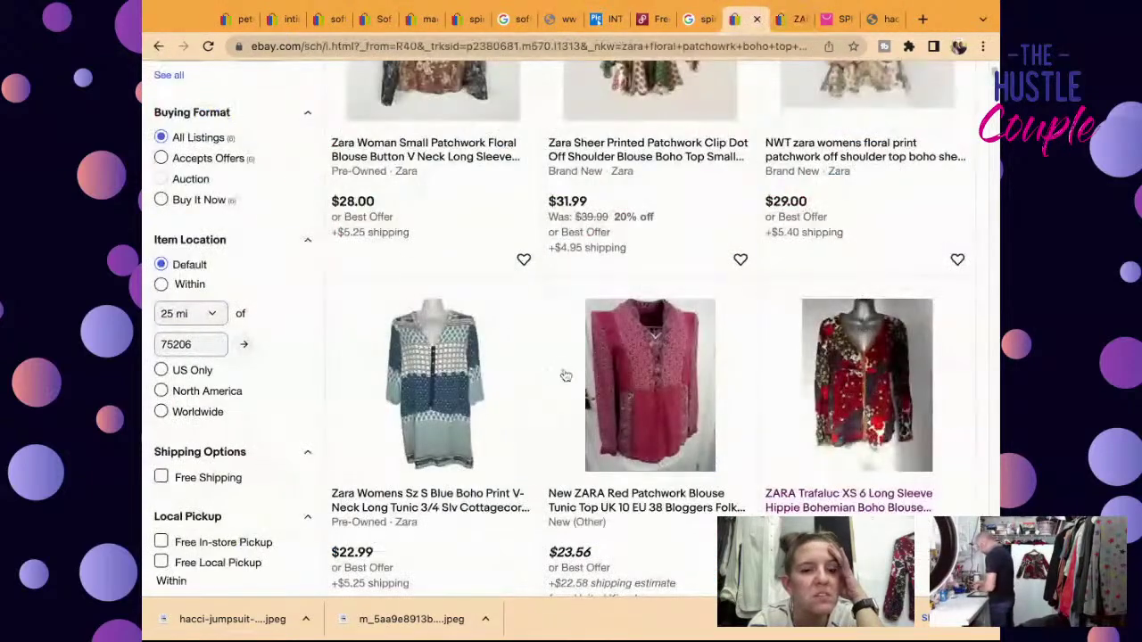
scroll(382, 366, down, 10)
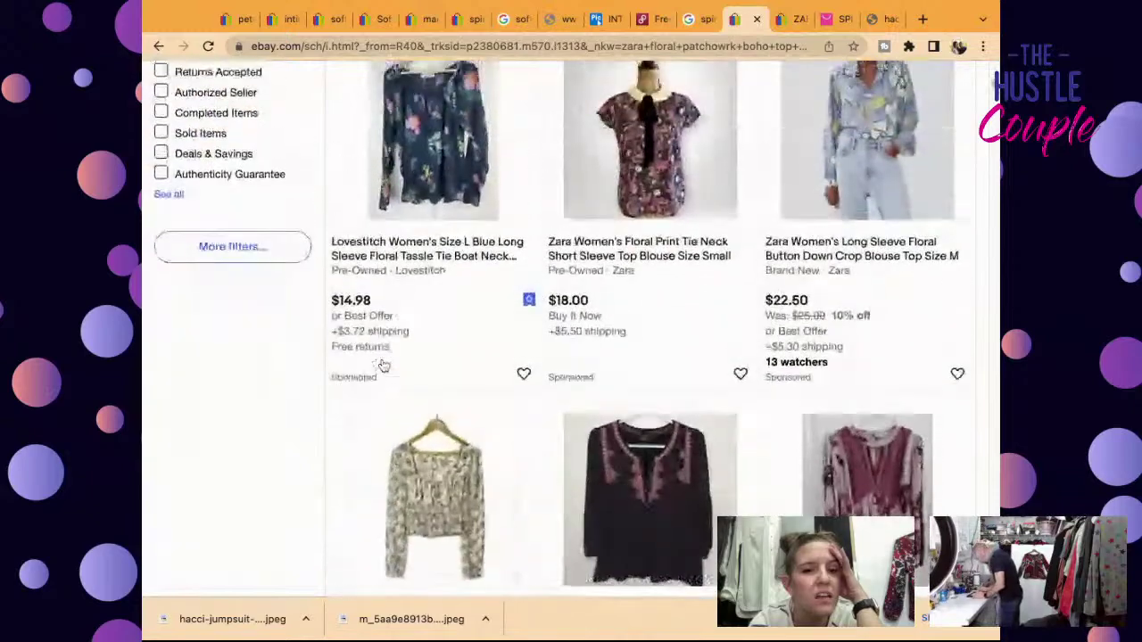
click(187, 135)
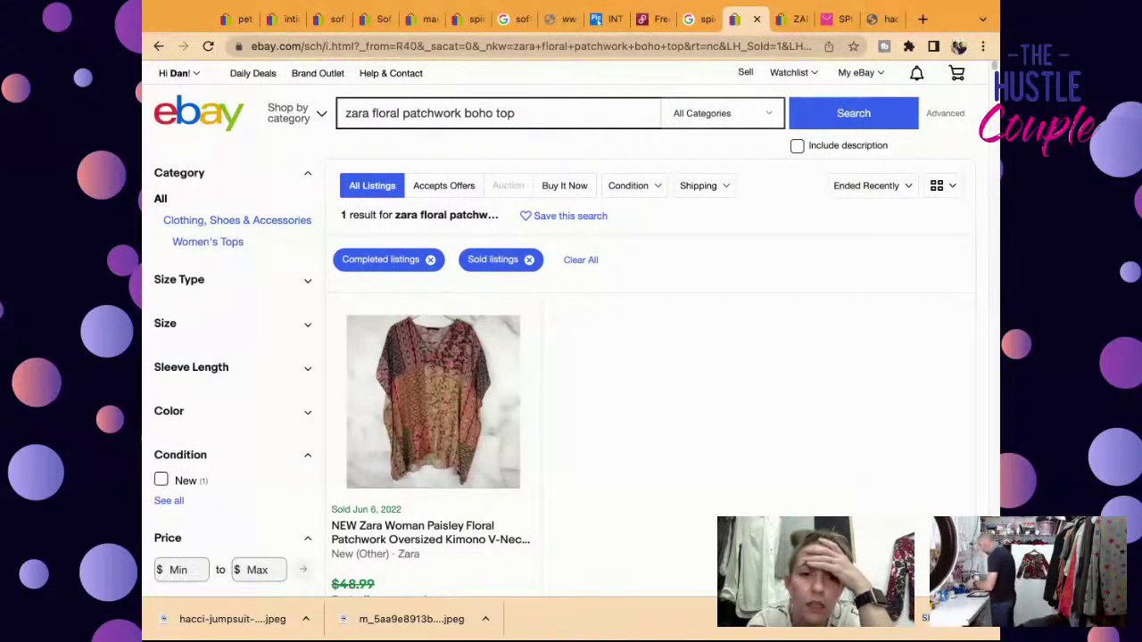
Step: Examine the sold Zara and similar floral boho tops for comparable styles and selling prices
scroll(382, 281, down, 3)
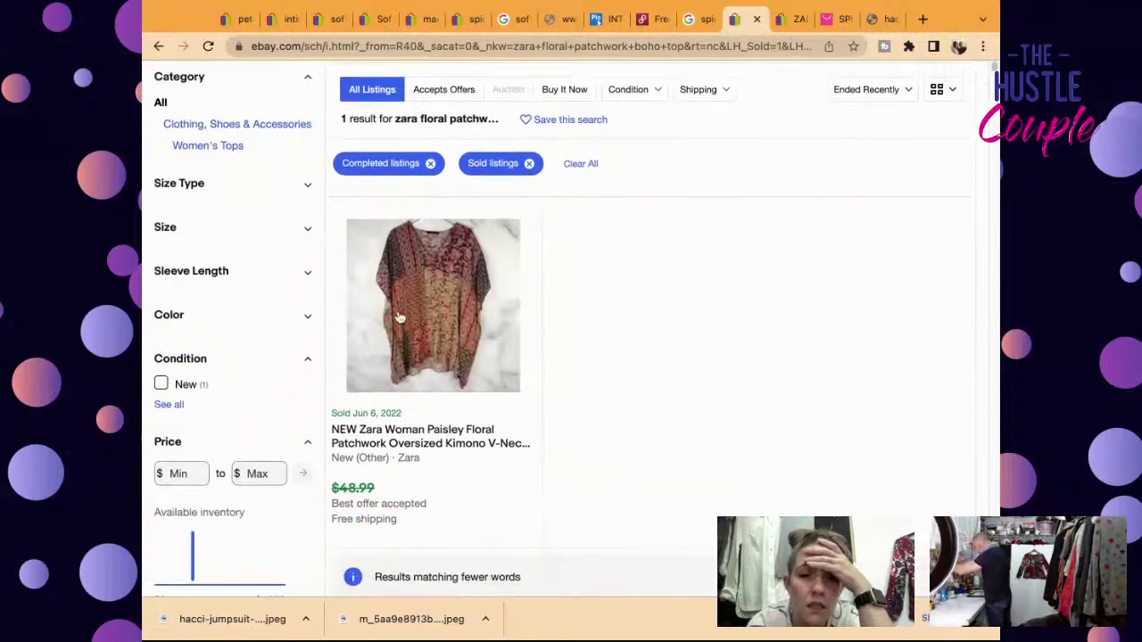
scroll(398, 317, down, 5)
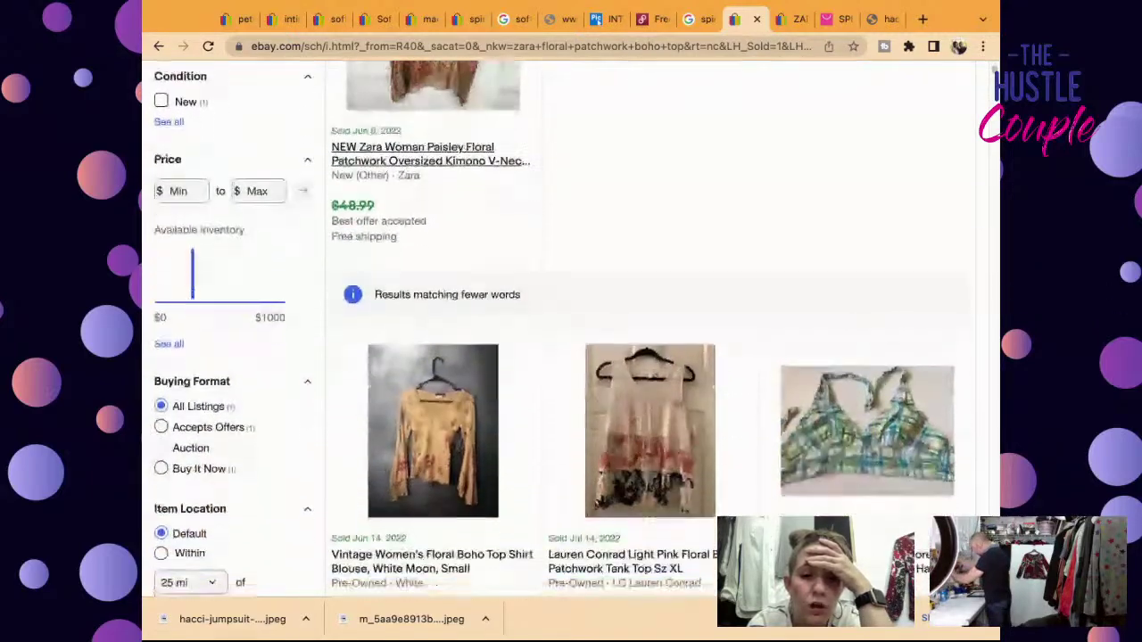
scroll(561, 327, down, 5)
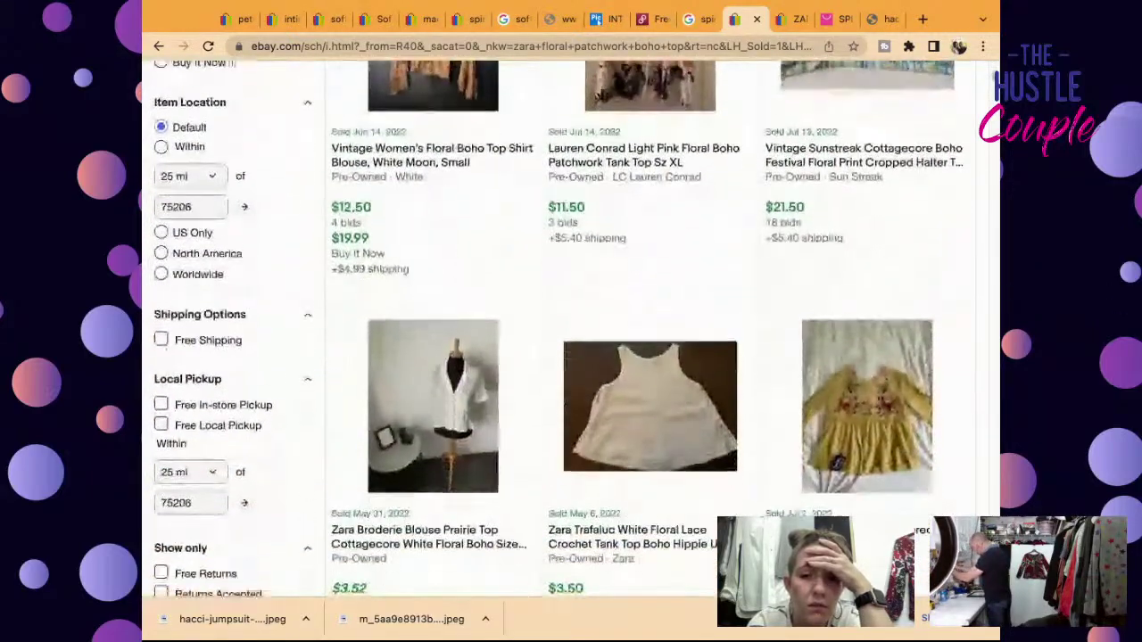
scroll(561, 327, down, 6)
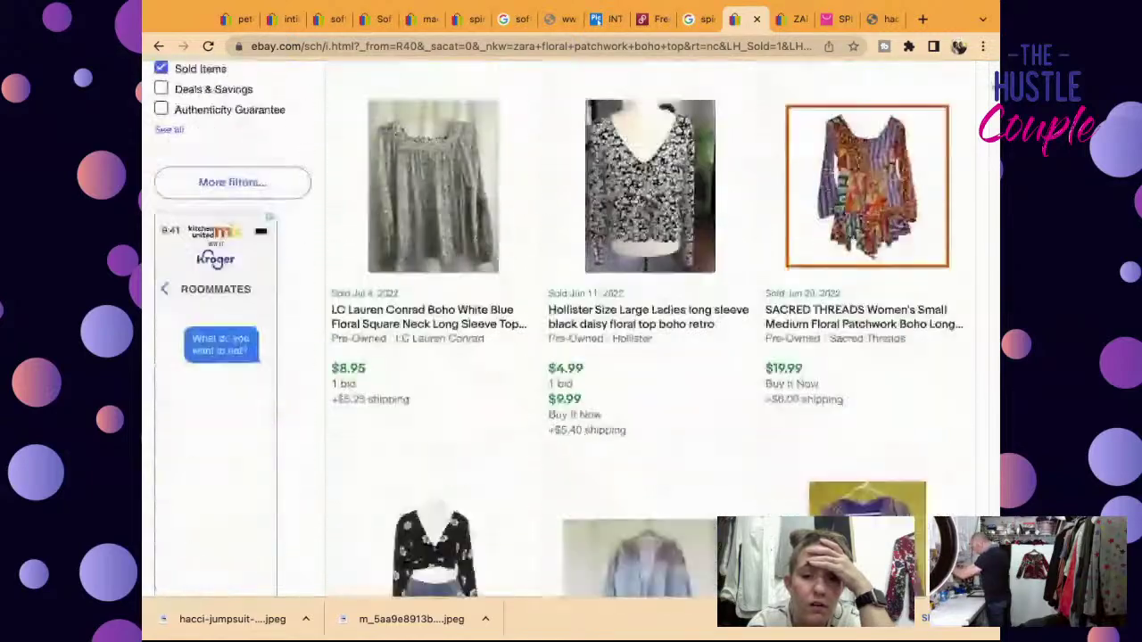
scroll(562, 326, down, 5)
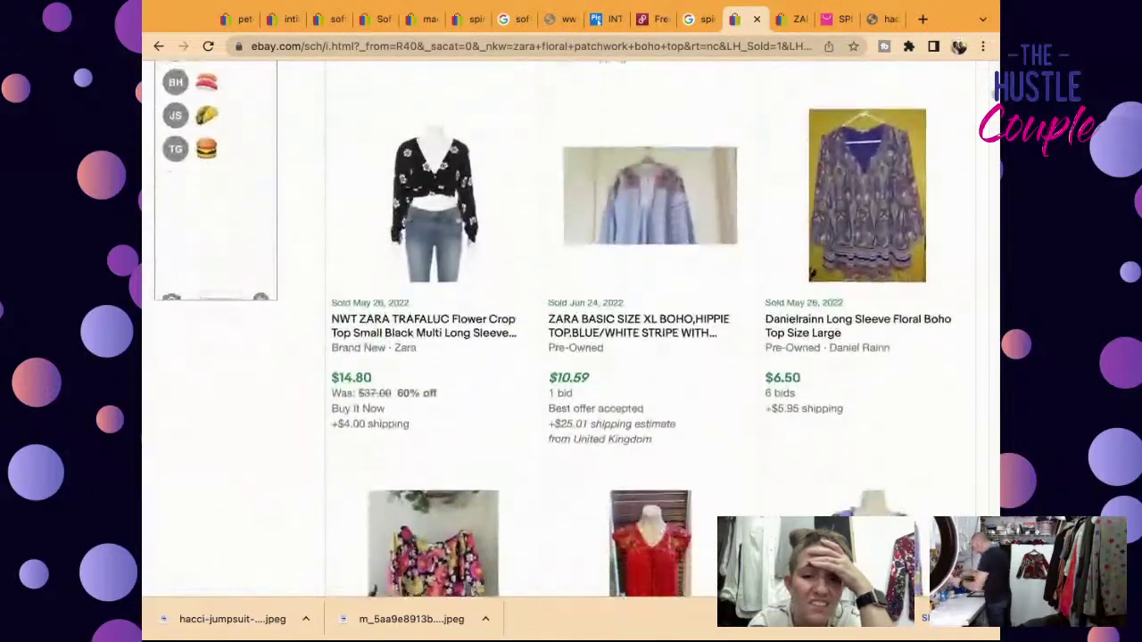
scroll(561, 327, down, 4)
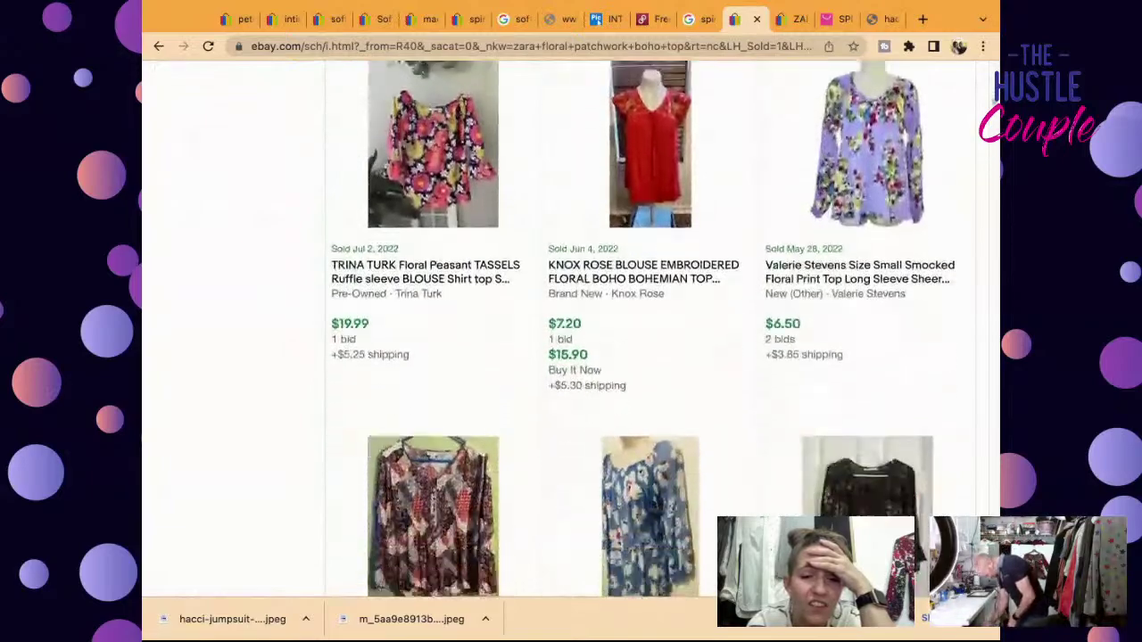
scroll(561, 326, down, 4)
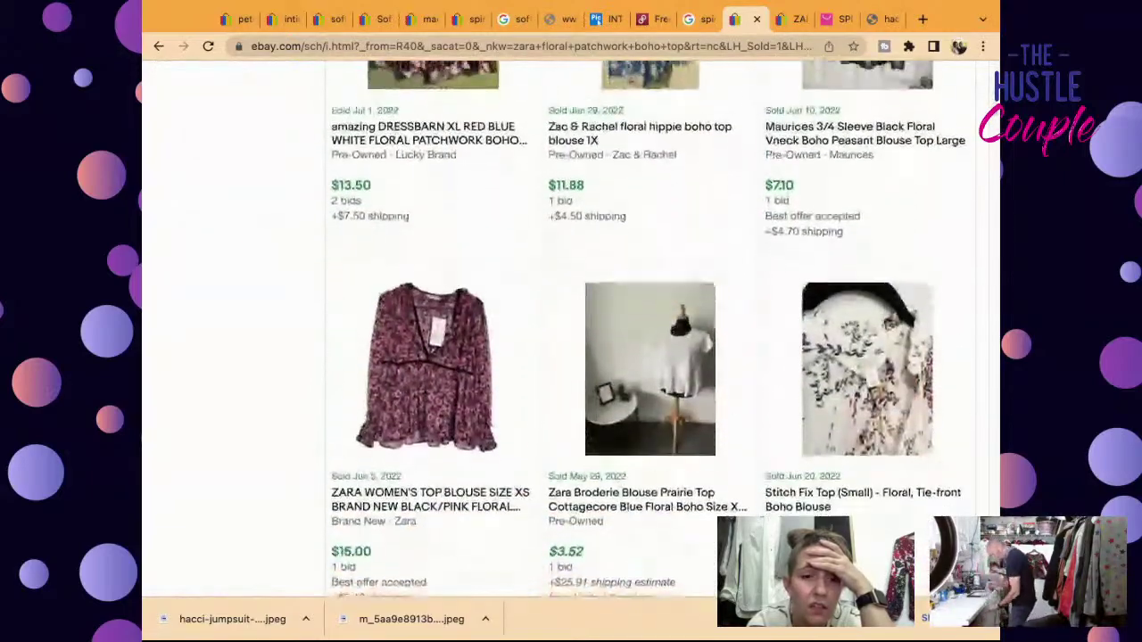
Step: Recheck the sold Zara and similar boho tops and remove the sold items filter from the search
scroll(561, 327, up, 10)
scroll(561, 327, up, 10)
scroll(561, 327, down, 4)
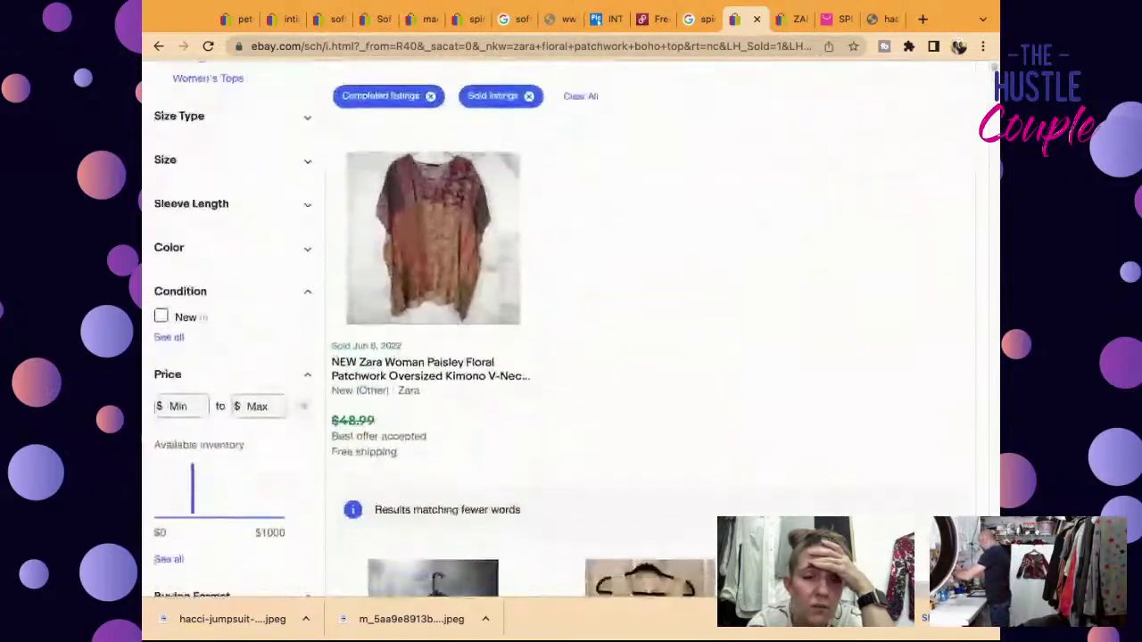
scroll(435, 197, down, 1)
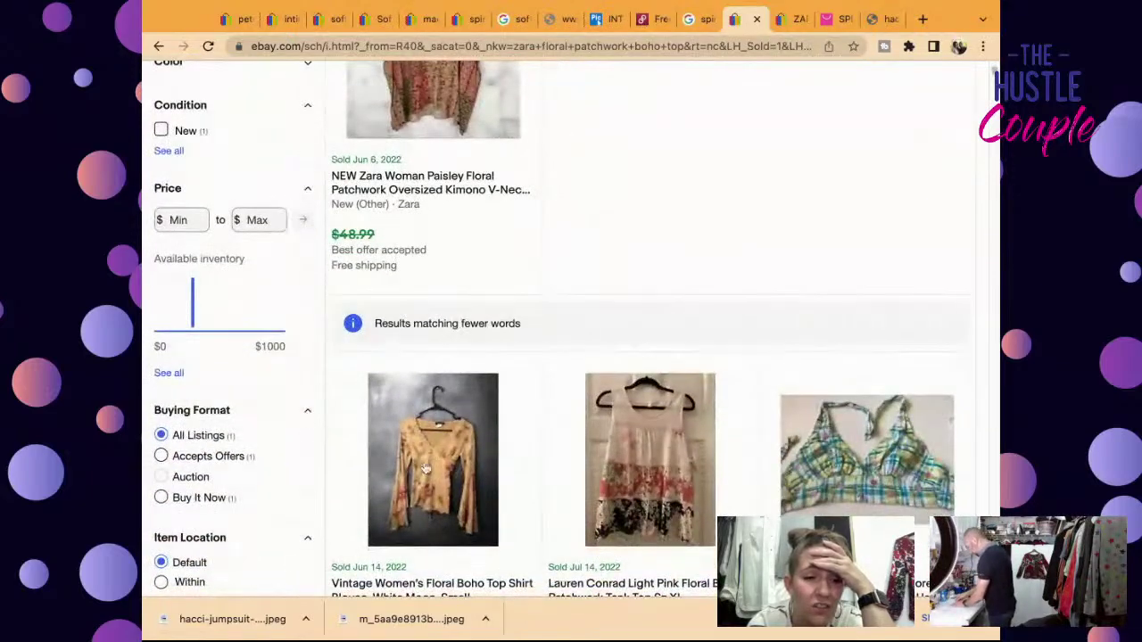
scroll(425, 469, down, 6)
scroll(277, 465, down, 3)
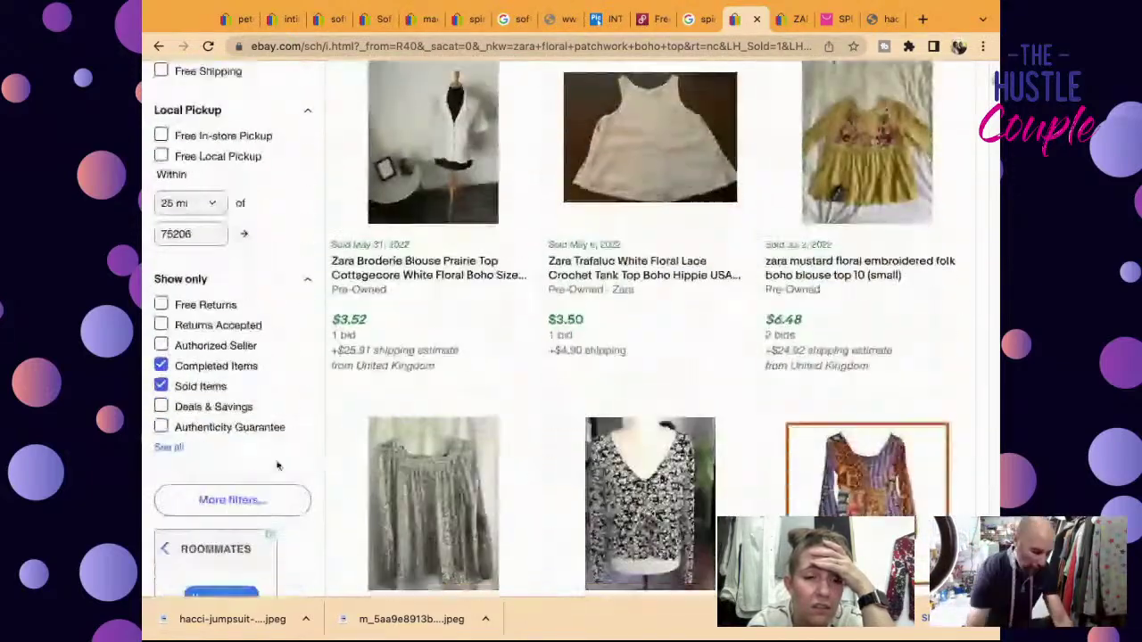
click(160, 386)
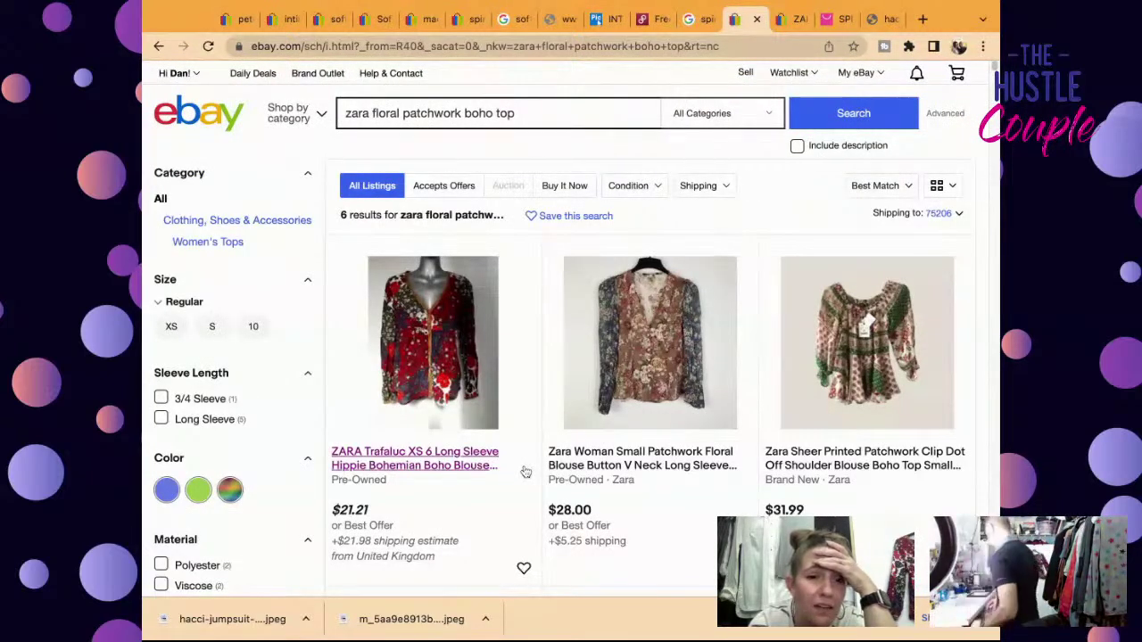
Step: Look through the active listings for "zara floral patchwork boho top" for a matching style and asking prices
scroll(433, 428, down, 8)
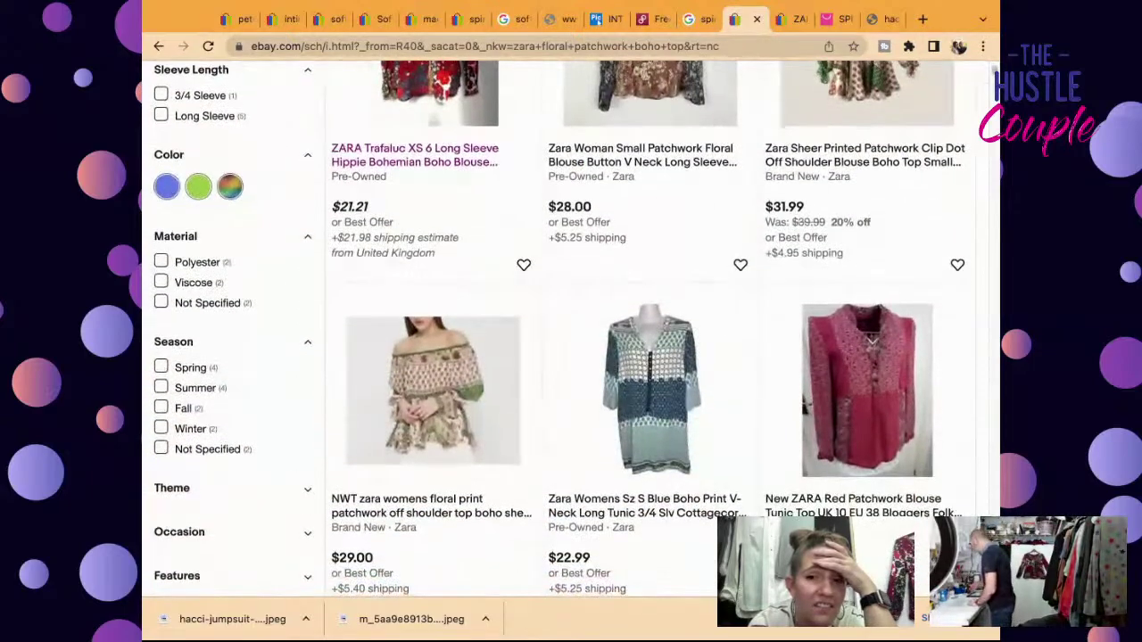
scroll(553, 330, down, 6)
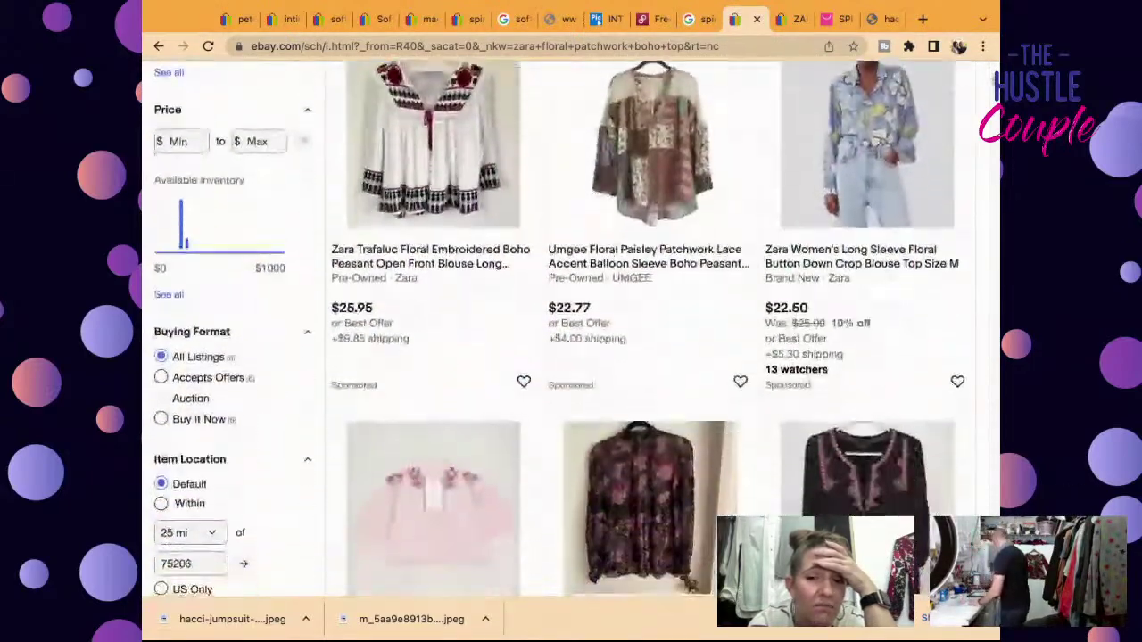
scroll(553, 330, down, 7)
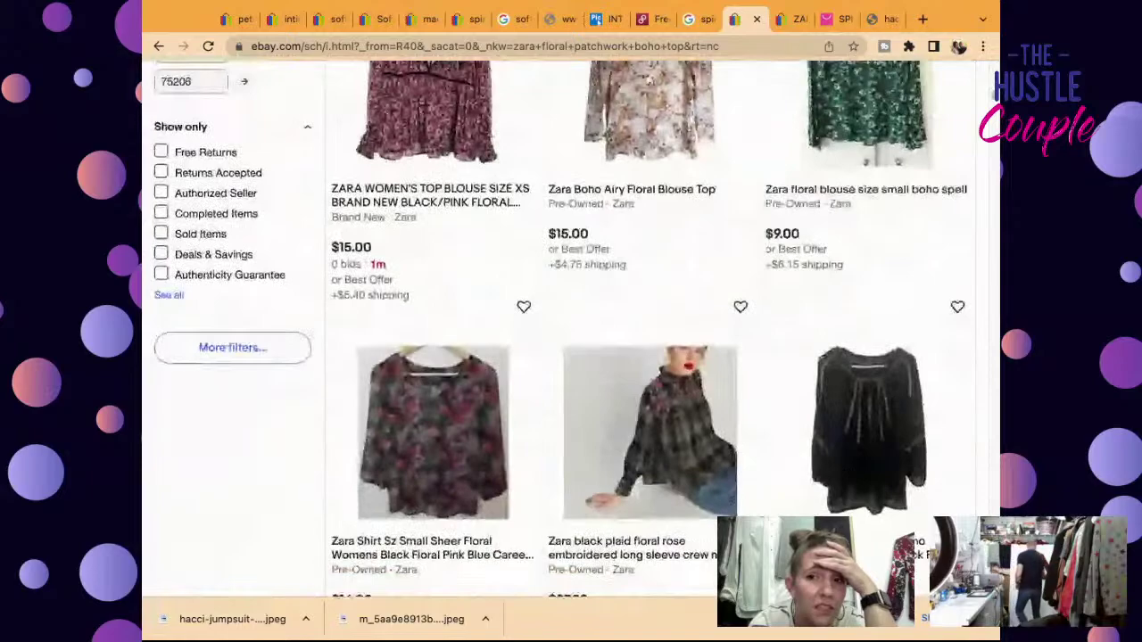
scroll(571, 330, down, 5)
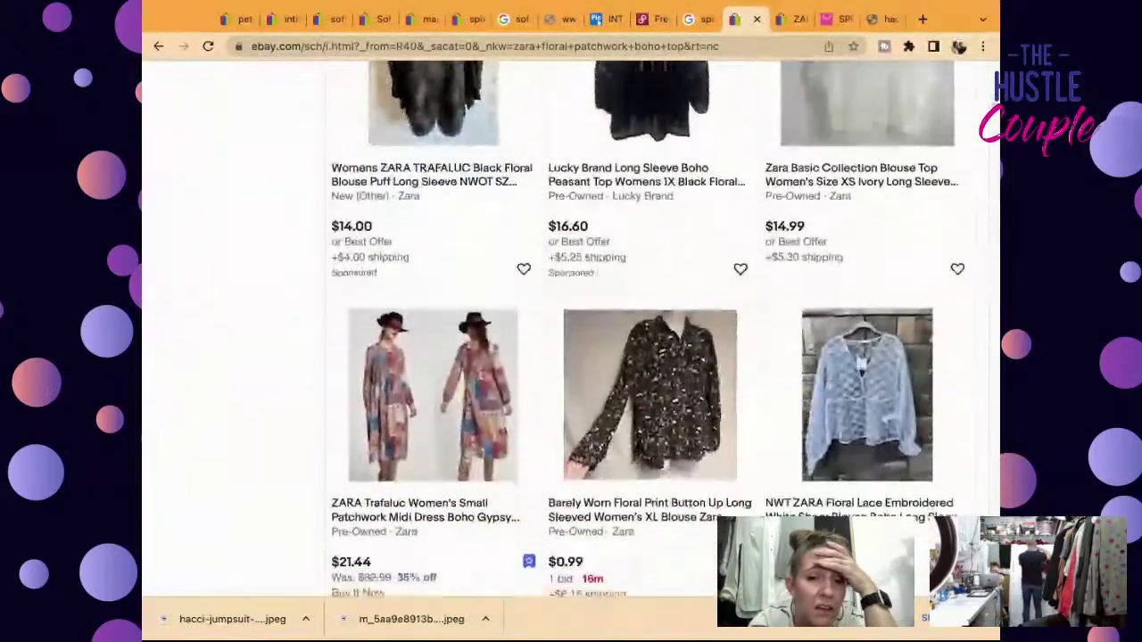
scroll(571, 330, down, 2)
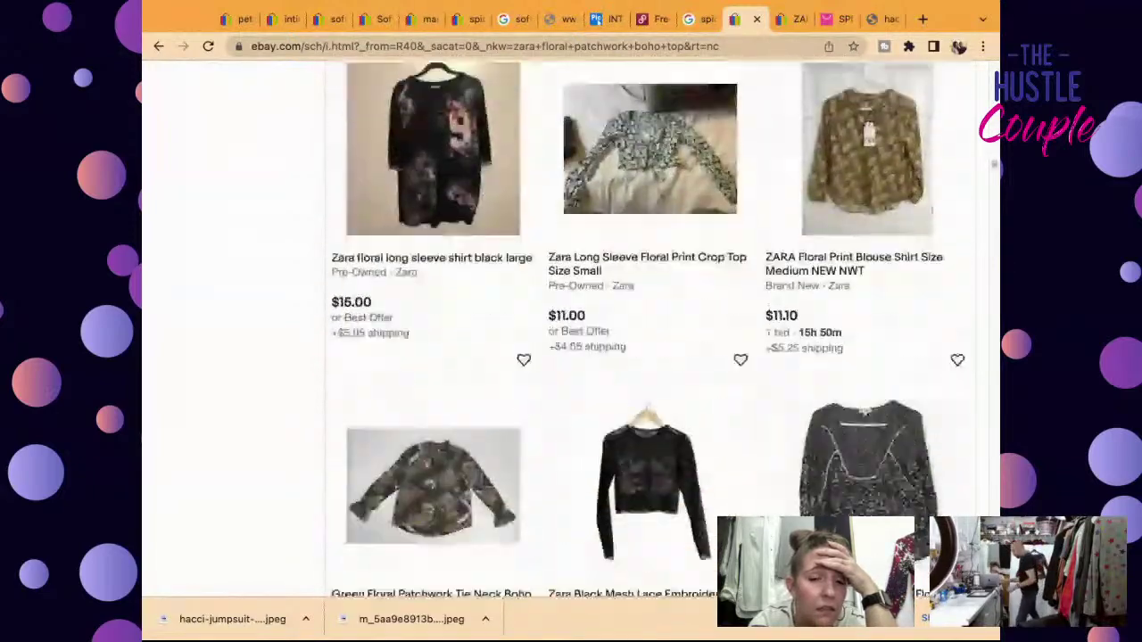
scroll(532, 421, down, 7)
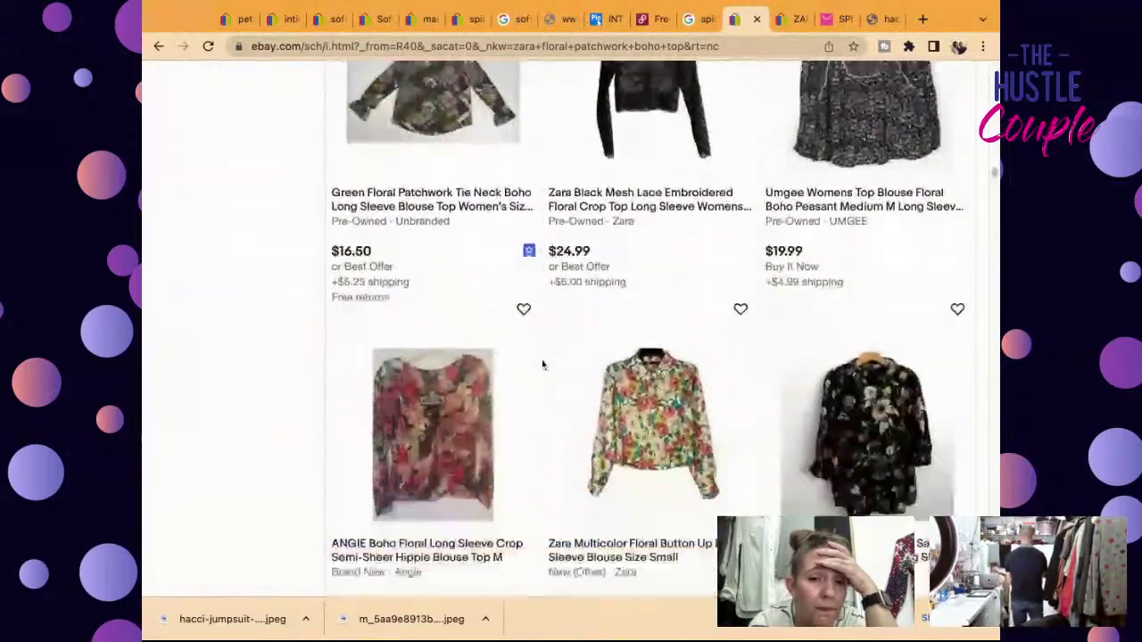
scroll(571, 290, up, 20)
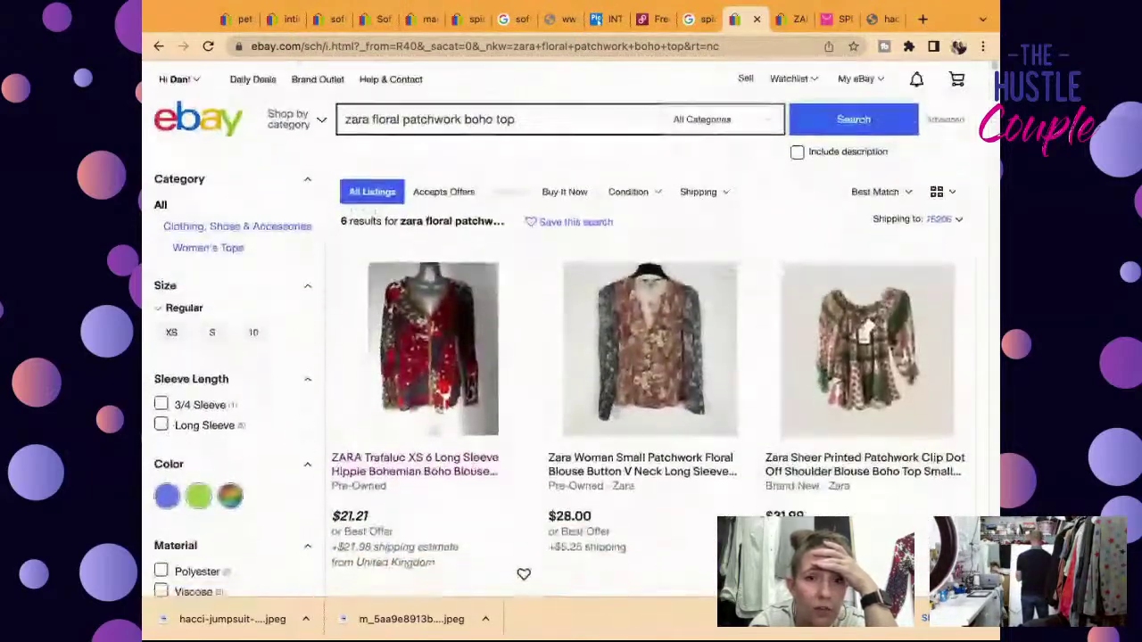
Step: Copy the search phrase "zara floral patchwork boho top" from the eBay search box
triple_click(541, 107)
key(ctrl+c)
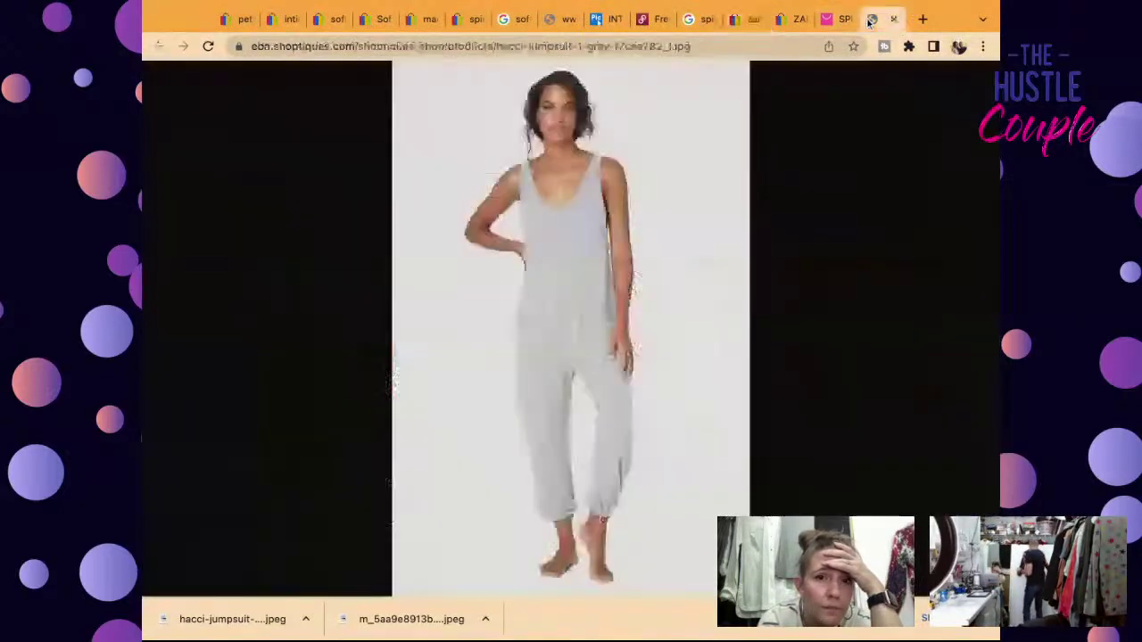
click(872, 19)
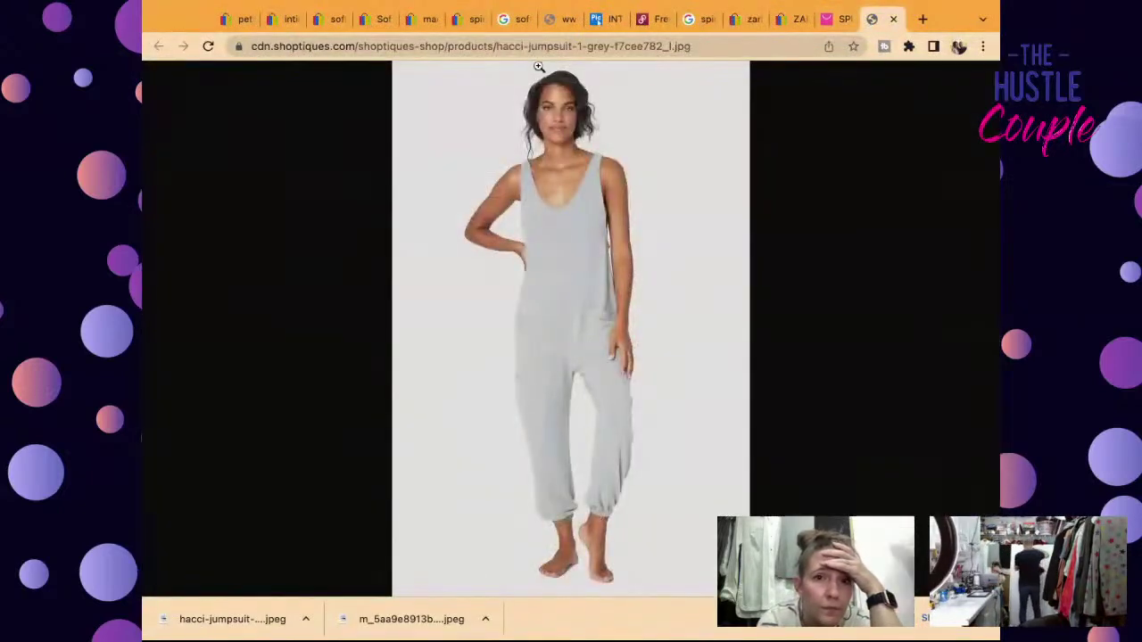
click(545, 41)
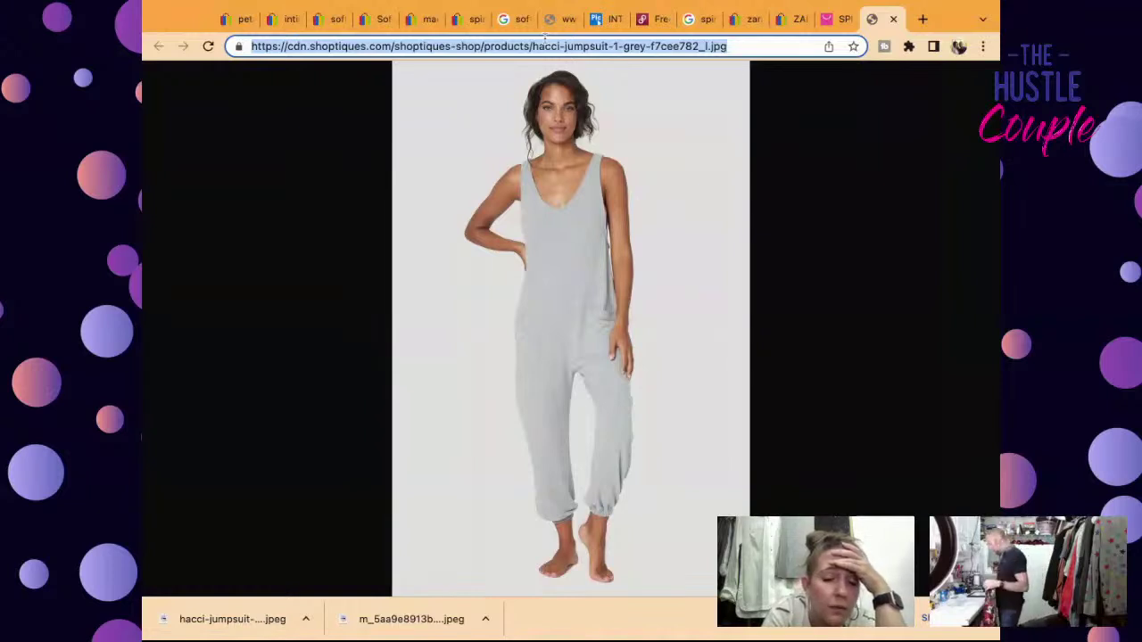
text(z)
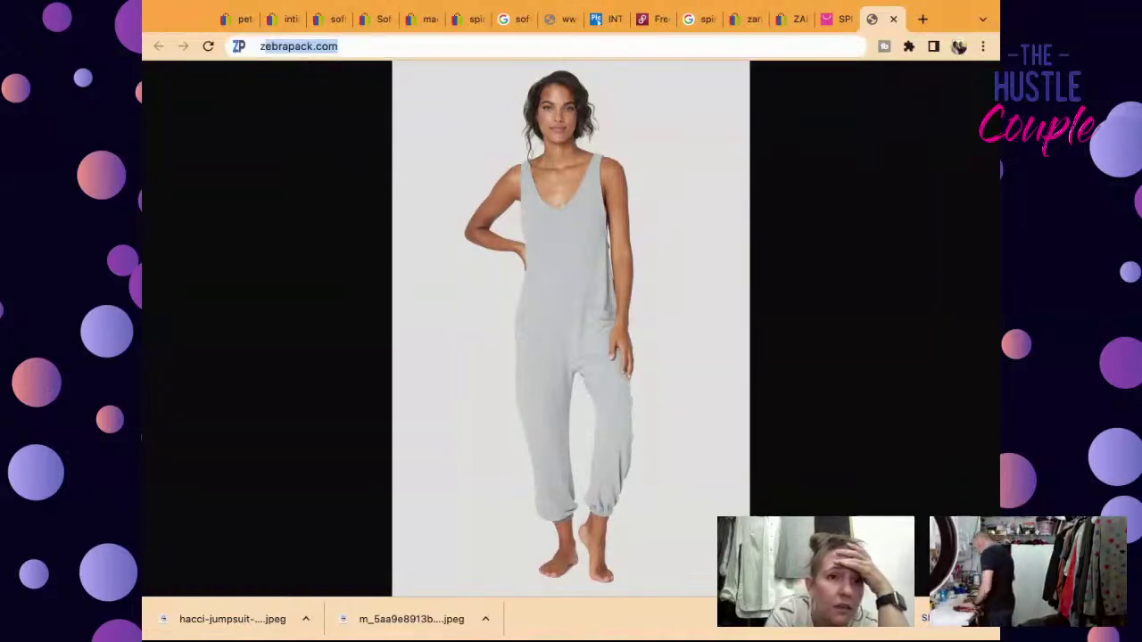
key(BackSpace)
key(Escape)
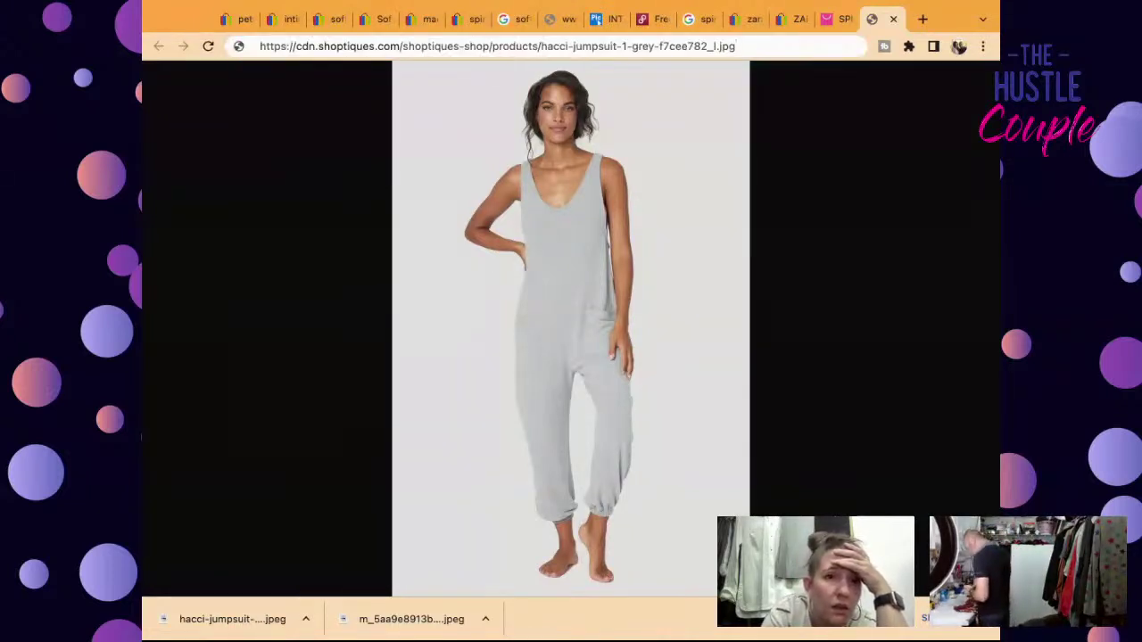
key(super+l)
key(BackSpace)
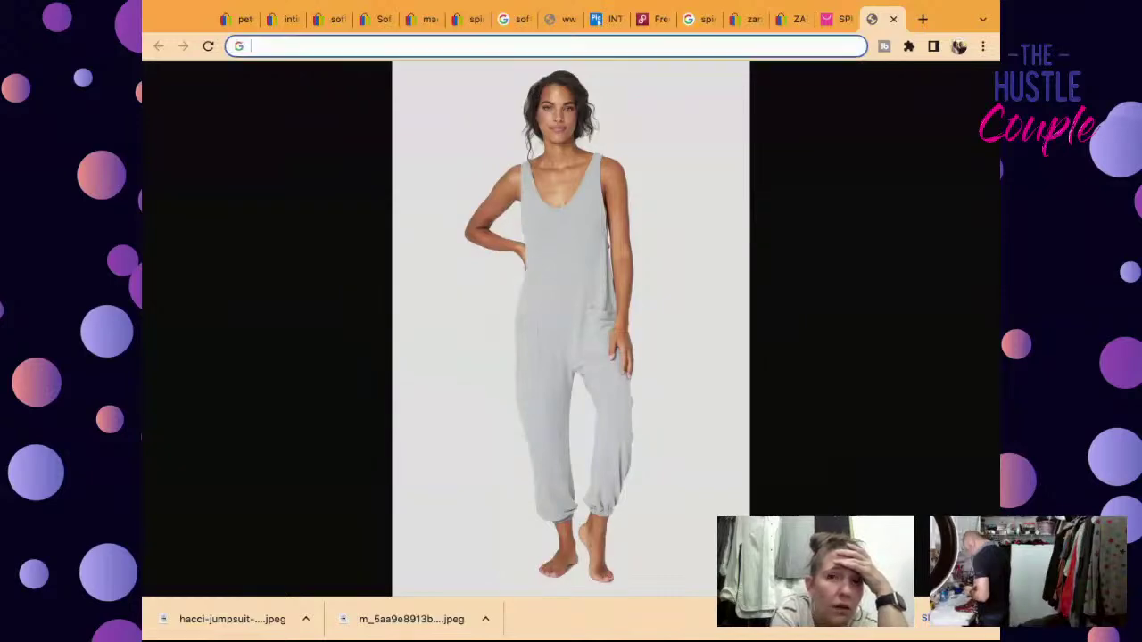
click(750, 13)
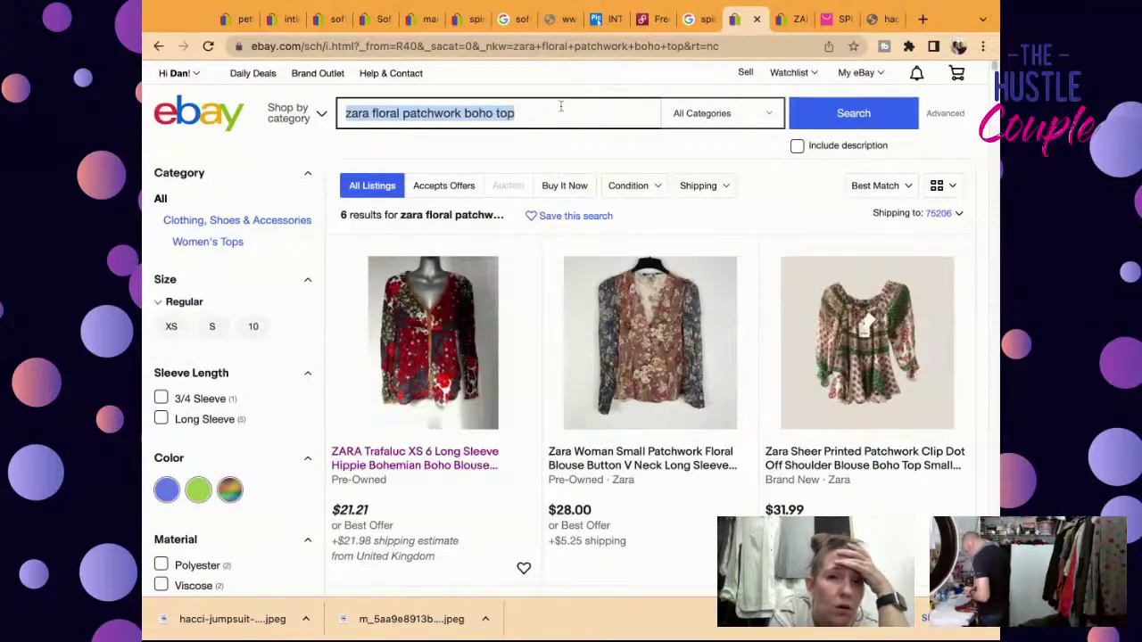
Step: Search Google for the copied phrase "zara floral patchwork boho top" in place of the jumpsuit image page
click(879, 19)
click(613, 36)
key(ctrl+v)
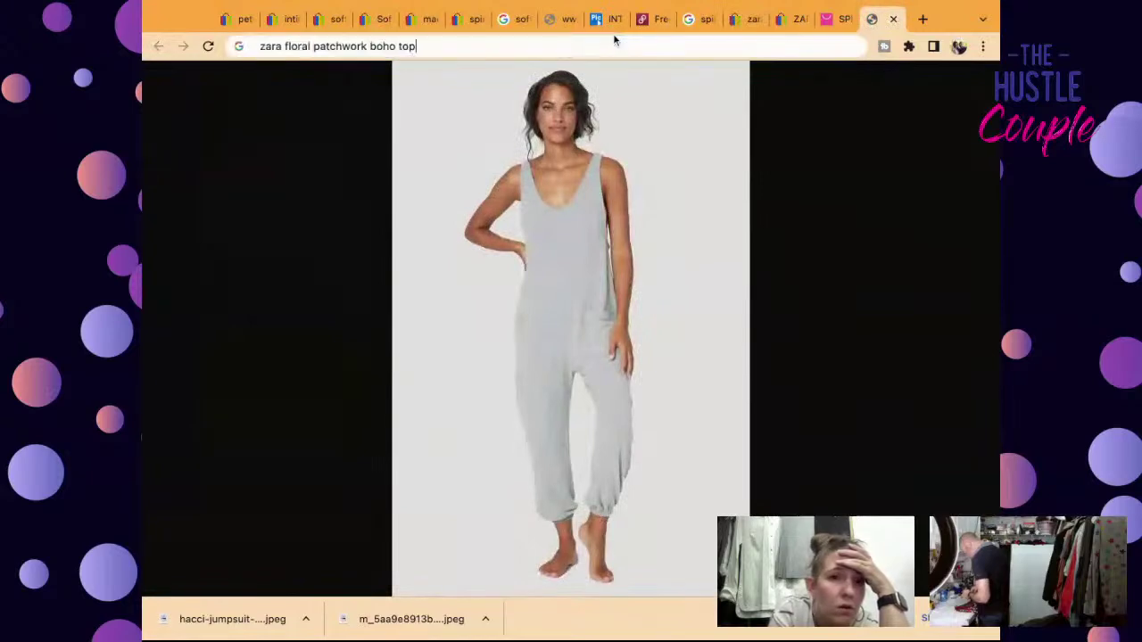
key(Return)
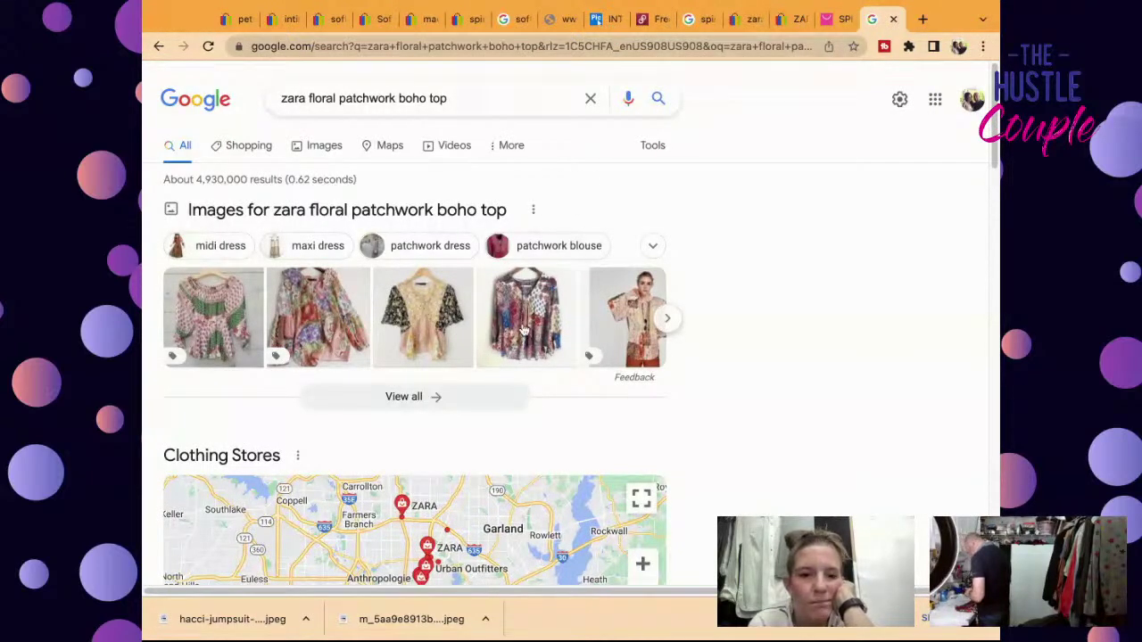
Step: Examine the Google web results for comparable Zara patchwork tops and switch to the image results
scroll(524, 330, down, 10)
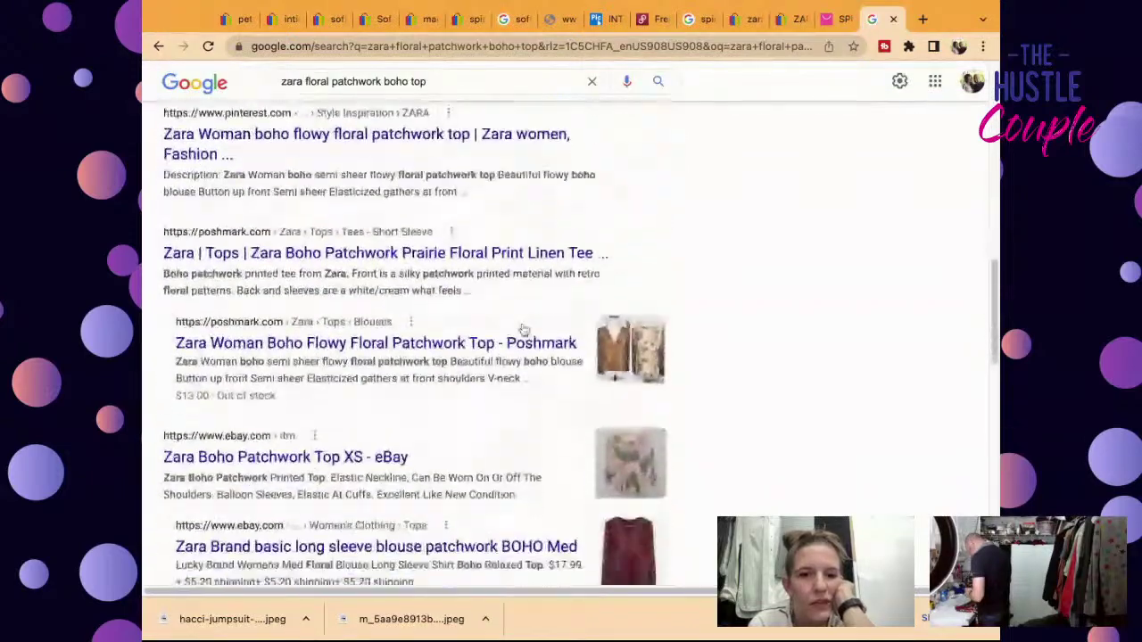
scroll(523, 330, down, 2)
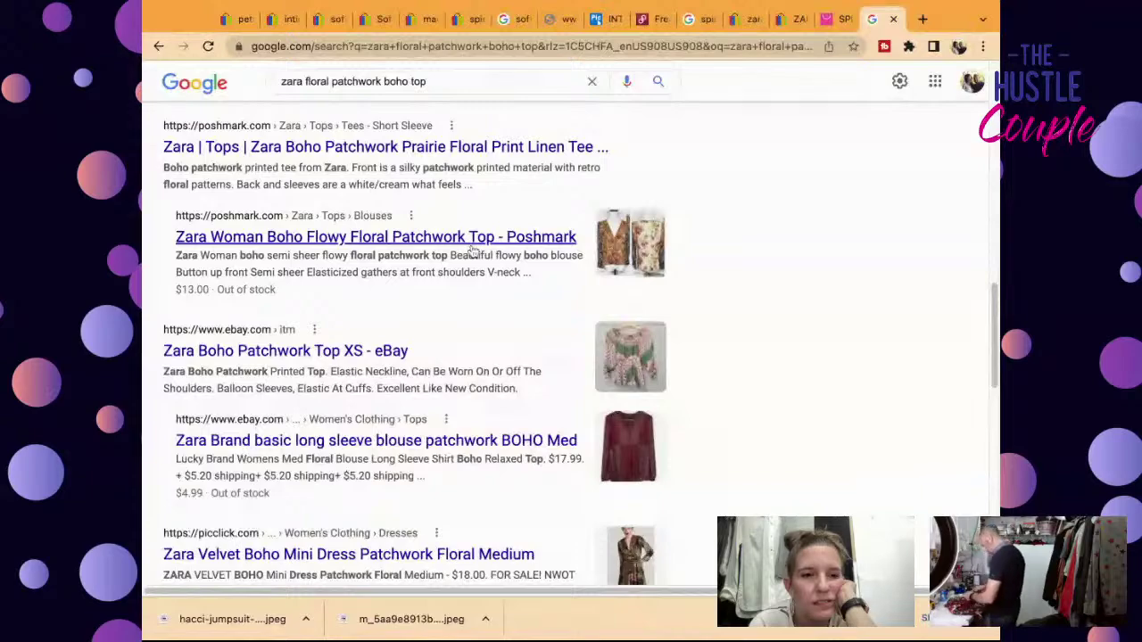
scroll(473, 252, down, 2)
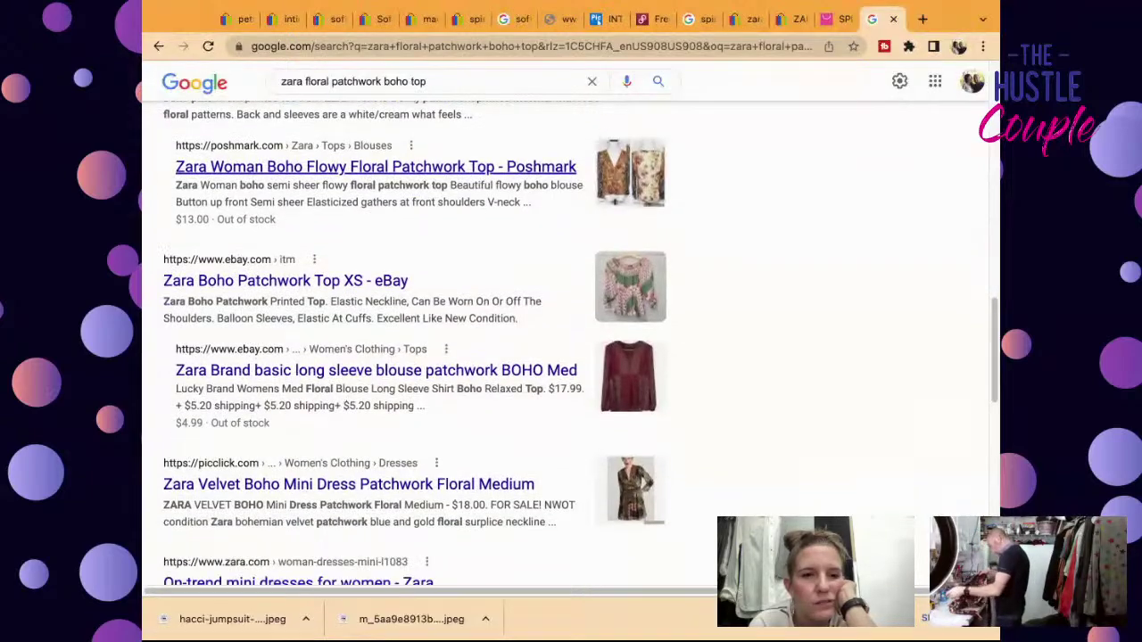
scroll(473, 252, up, 5)
scroll(299, 166, up, 6)
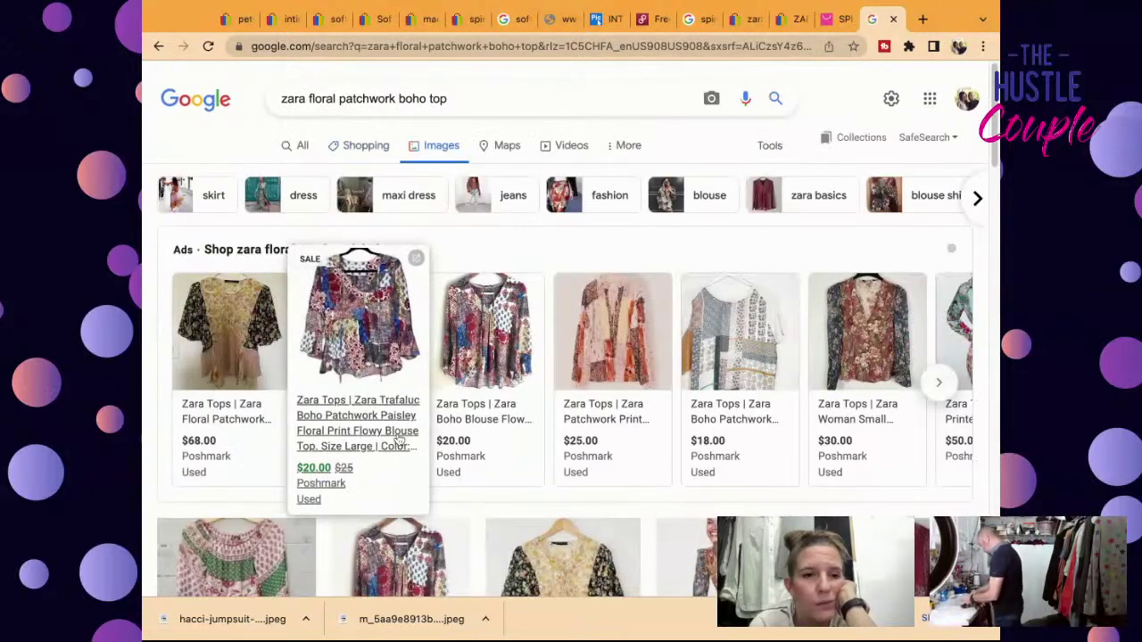
Step: Look through the image results for a matching Zara patchwork top and open the red "ZARA PATCHWORK BOHO Lace-" result from picclick.co.uk
scroll(399, 439, down, 5)
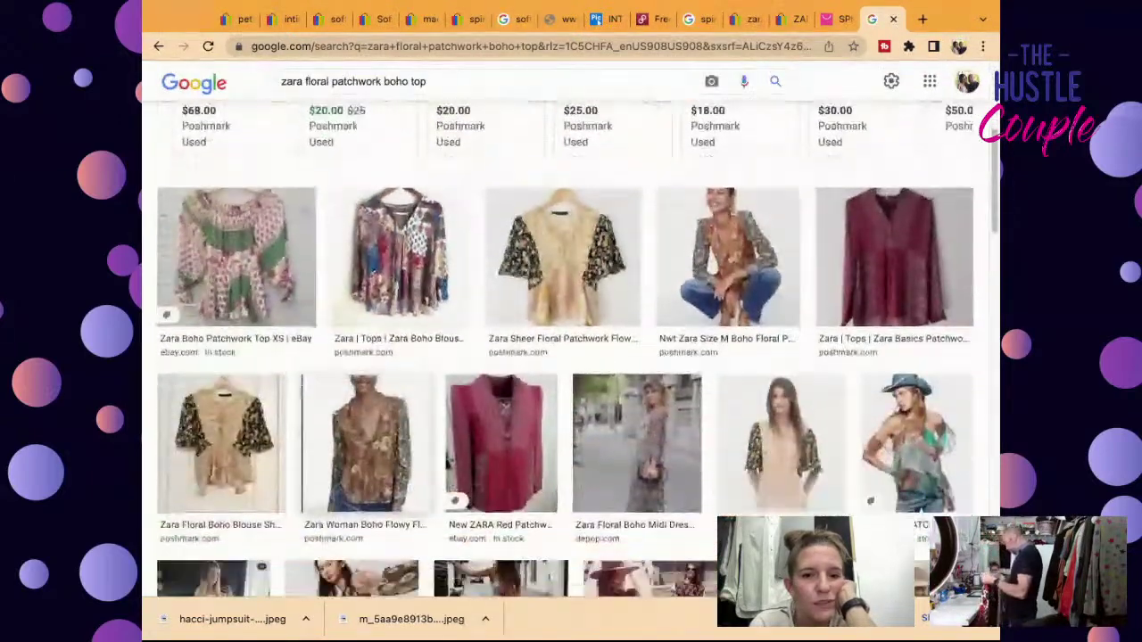
scroll(562, 357, up, 1)
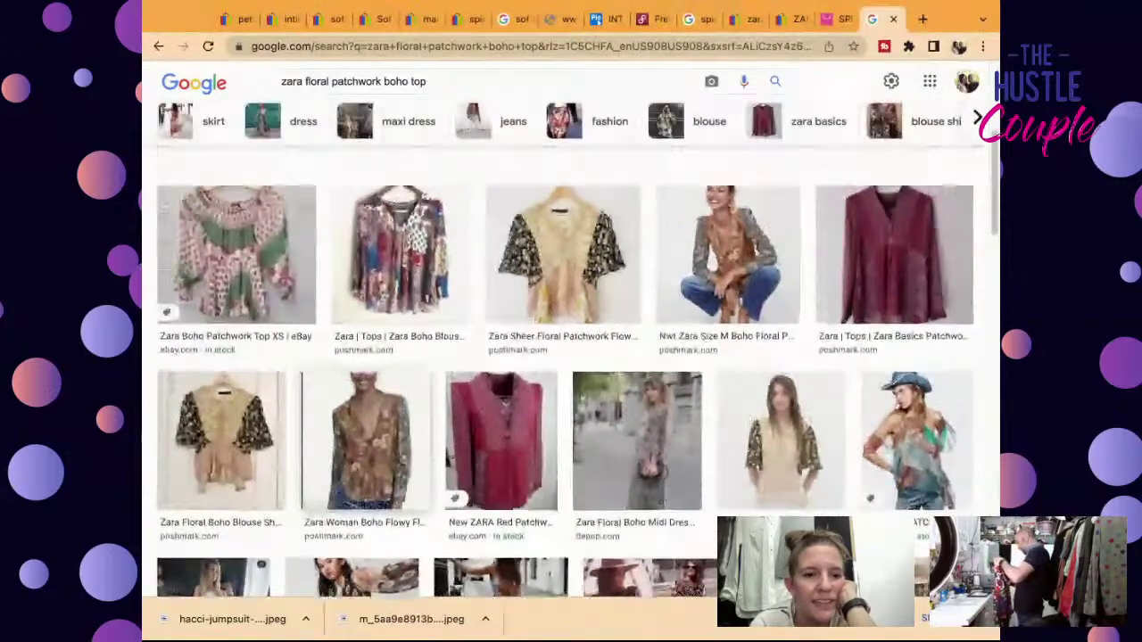
scroll(562, 357, down, 4)
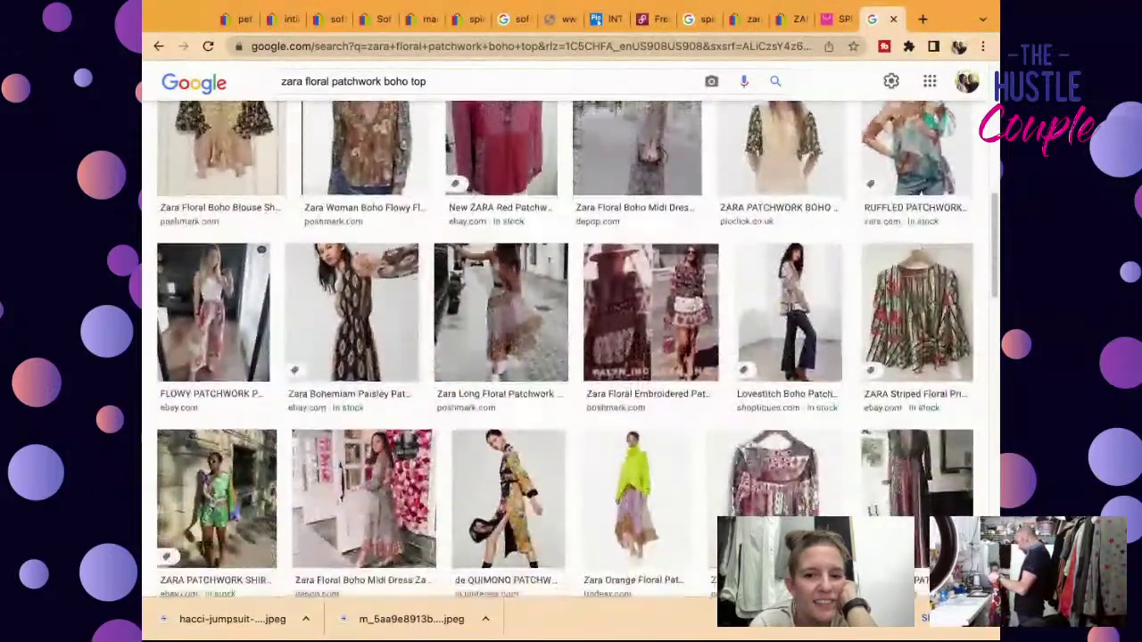
scroll(571, 357, down, 4)
scroll(571, 357, down, 6)
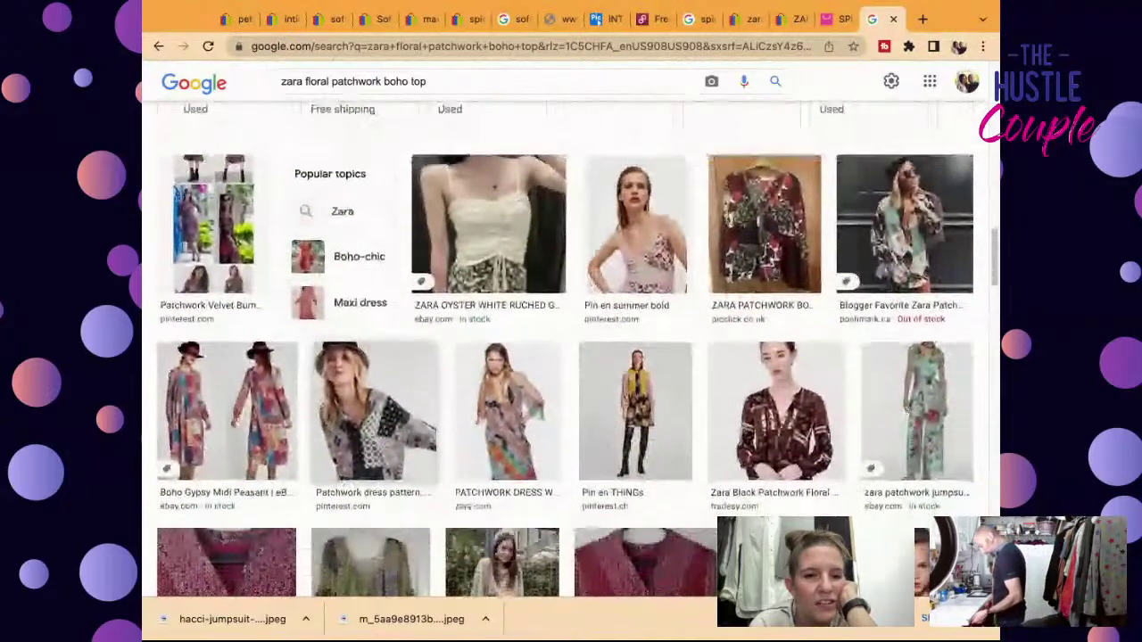
scroll(571, 356, down, 1)
scroll(571, 357, down, 5)
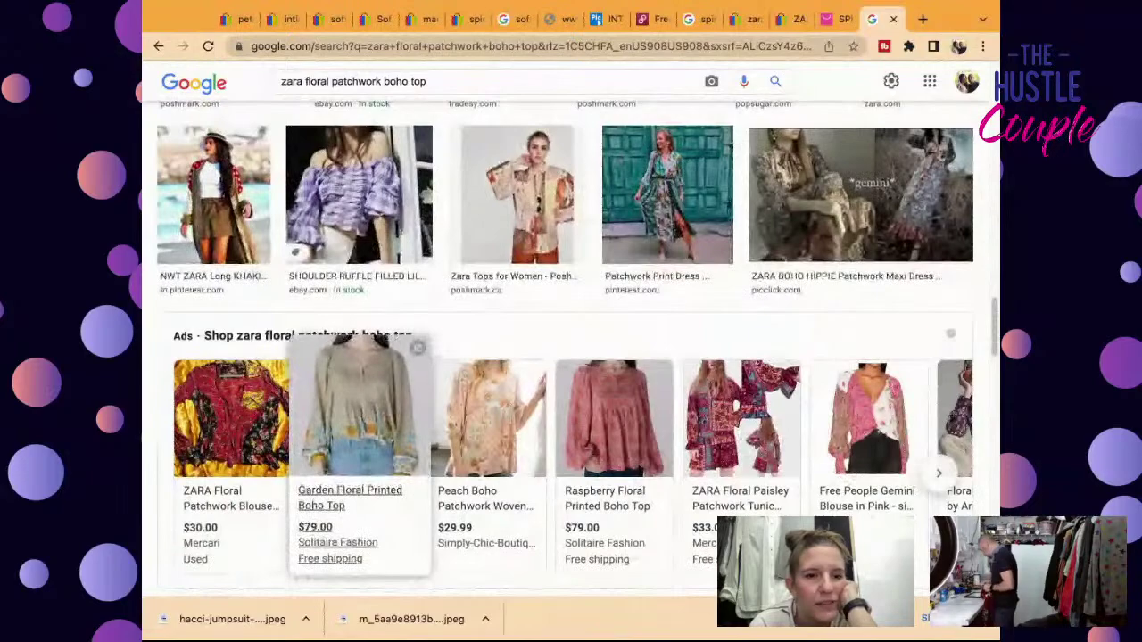
scroll(357, 419, down, 1)
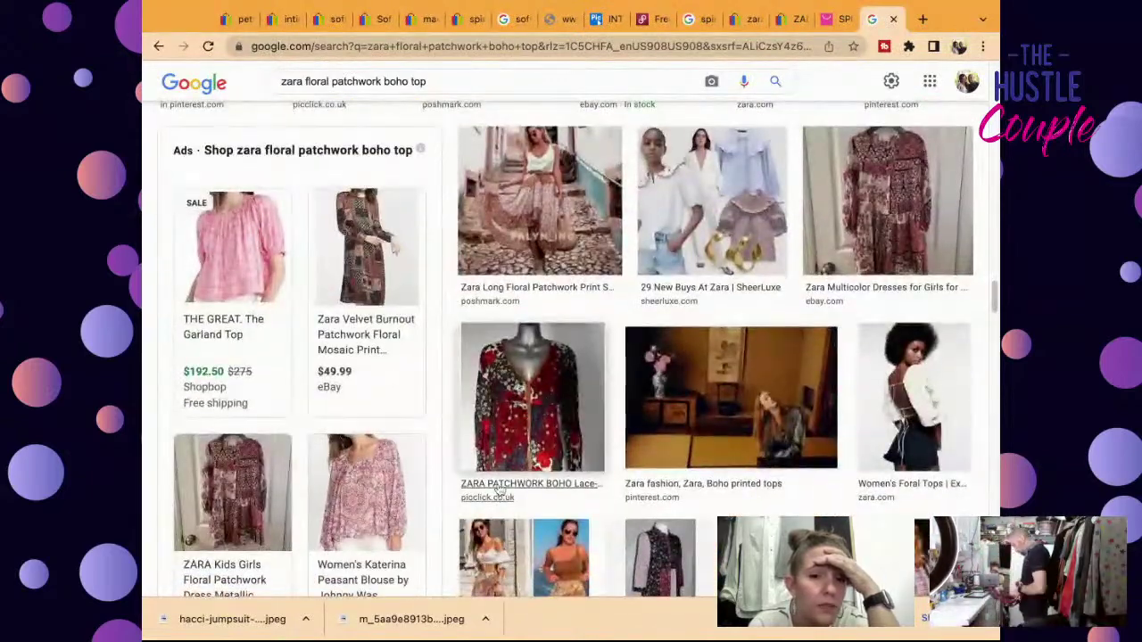
click(500, 490)
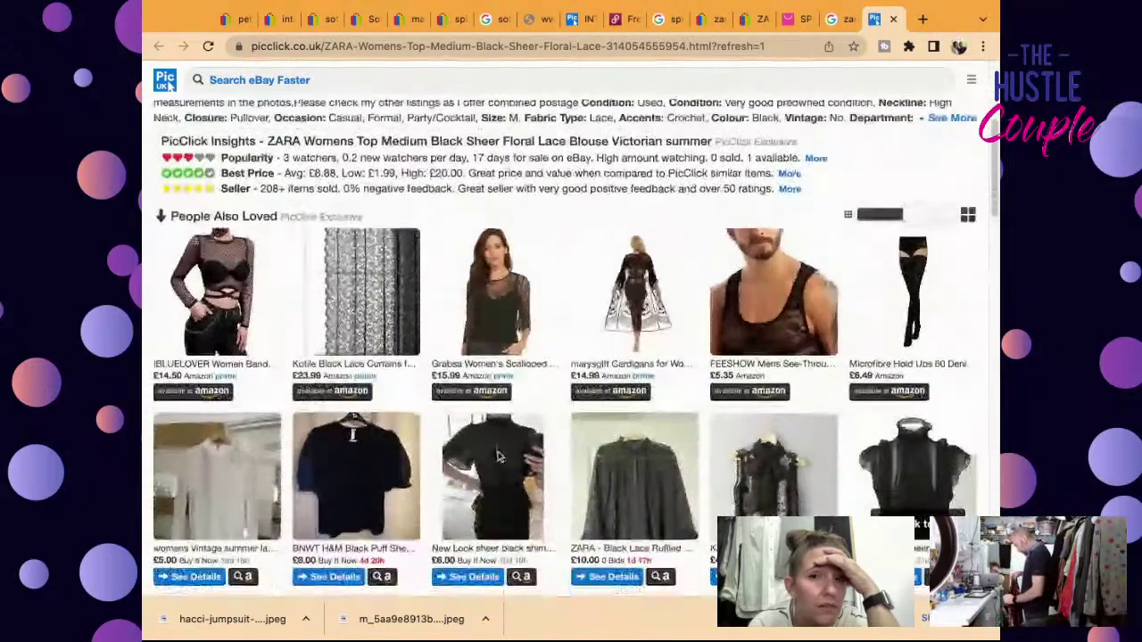
Step: Return to the Google image results and look further through them for a matching Zara floral patchwork top
click(828, 19)
scroll(683, 437, down, 2)
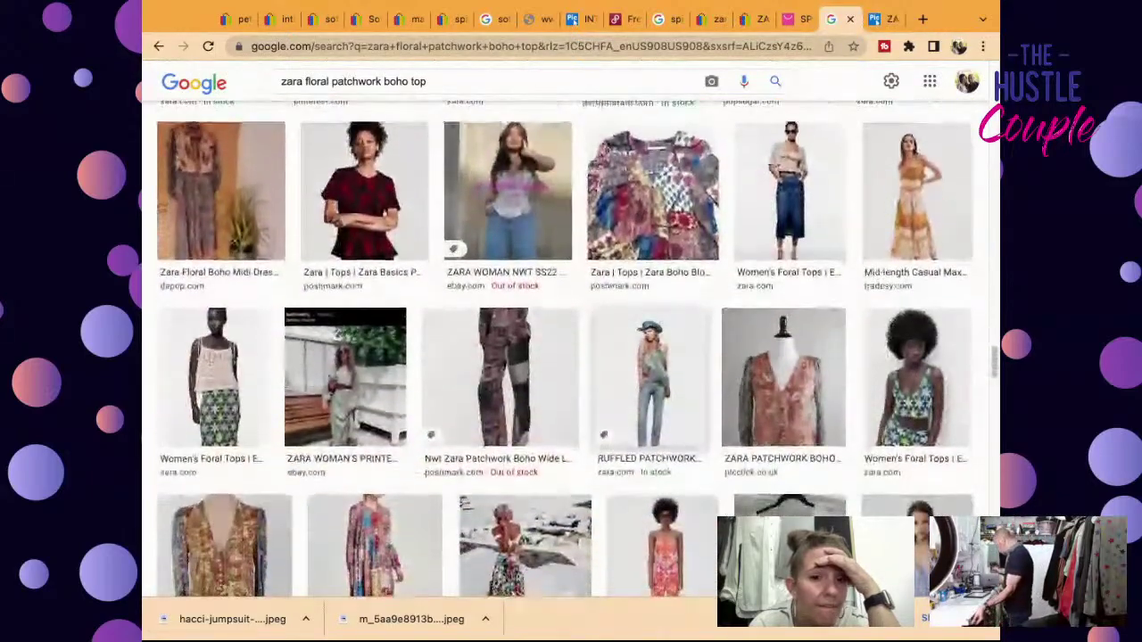
scroll(571, 357, down, 4)
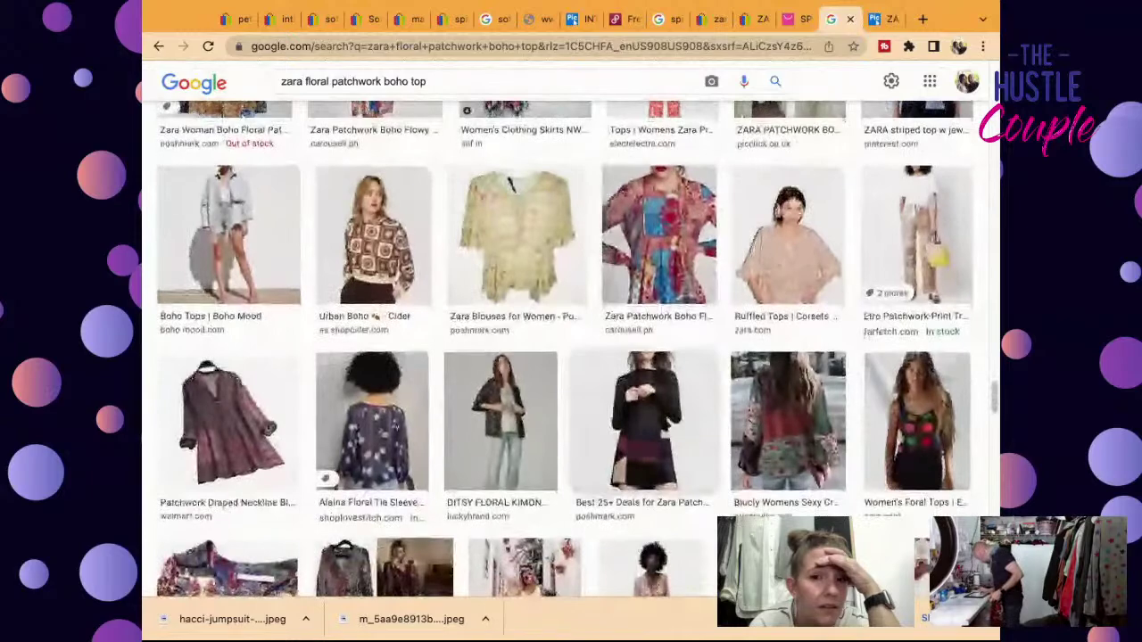
scroll(571, 357, down, 5)
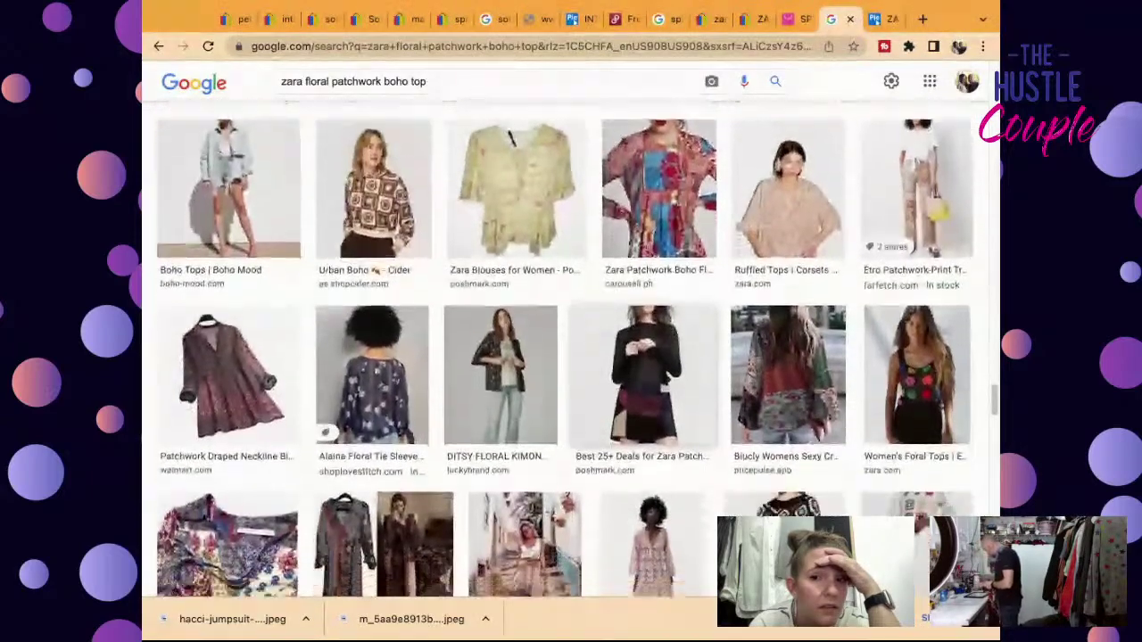
scroll(571, 357, down, 7)
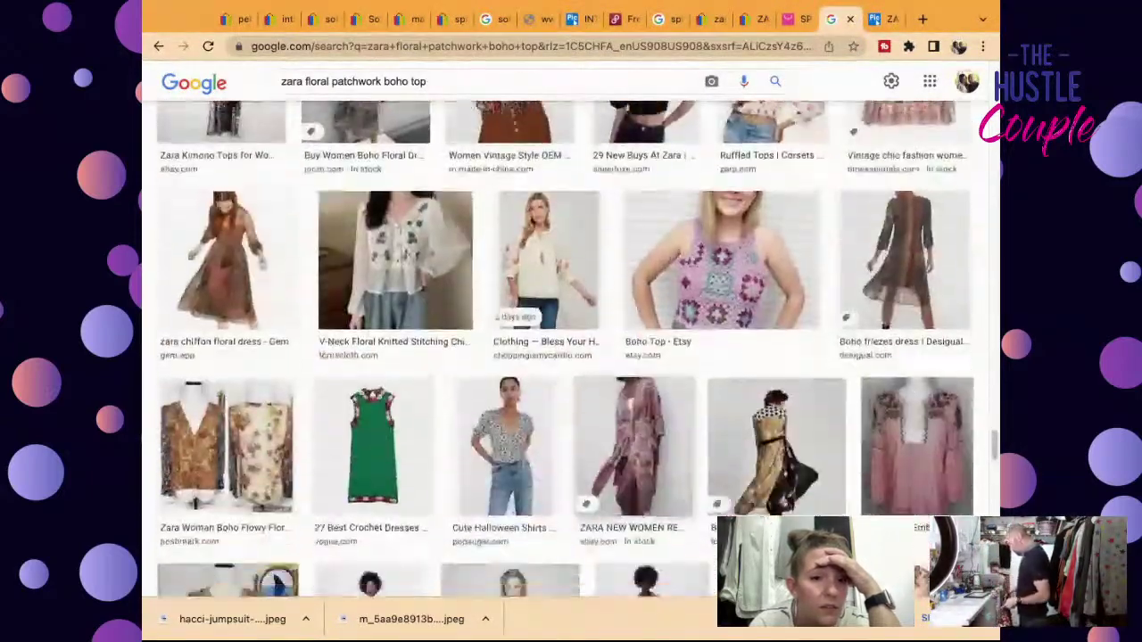
scroll(571, 357, up, 2)
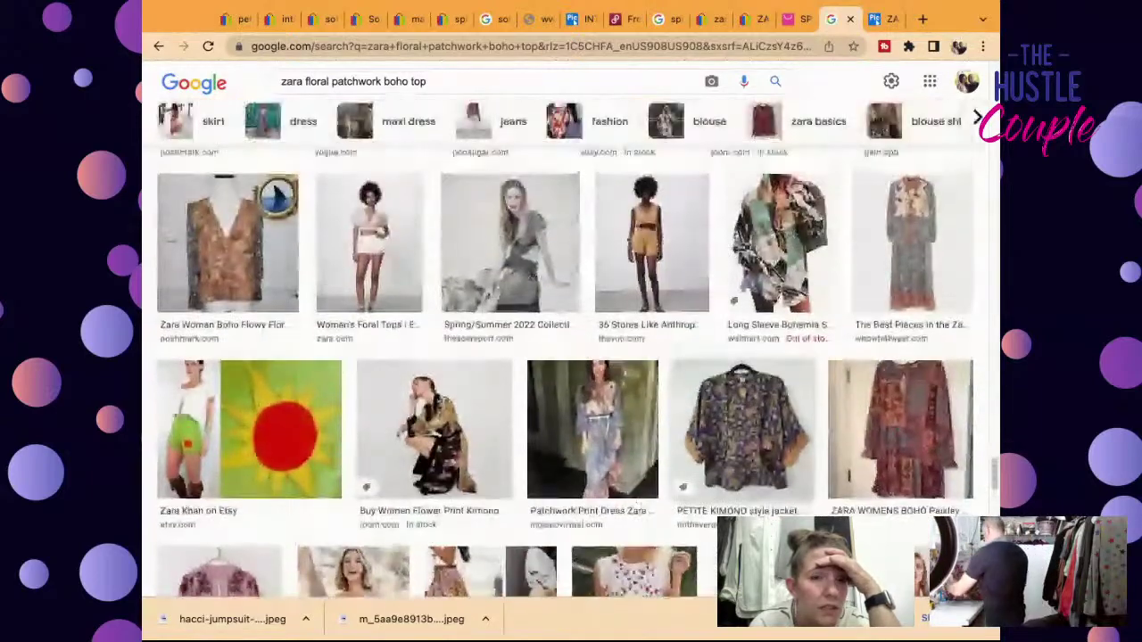
scroll(571, 357, down, 7)
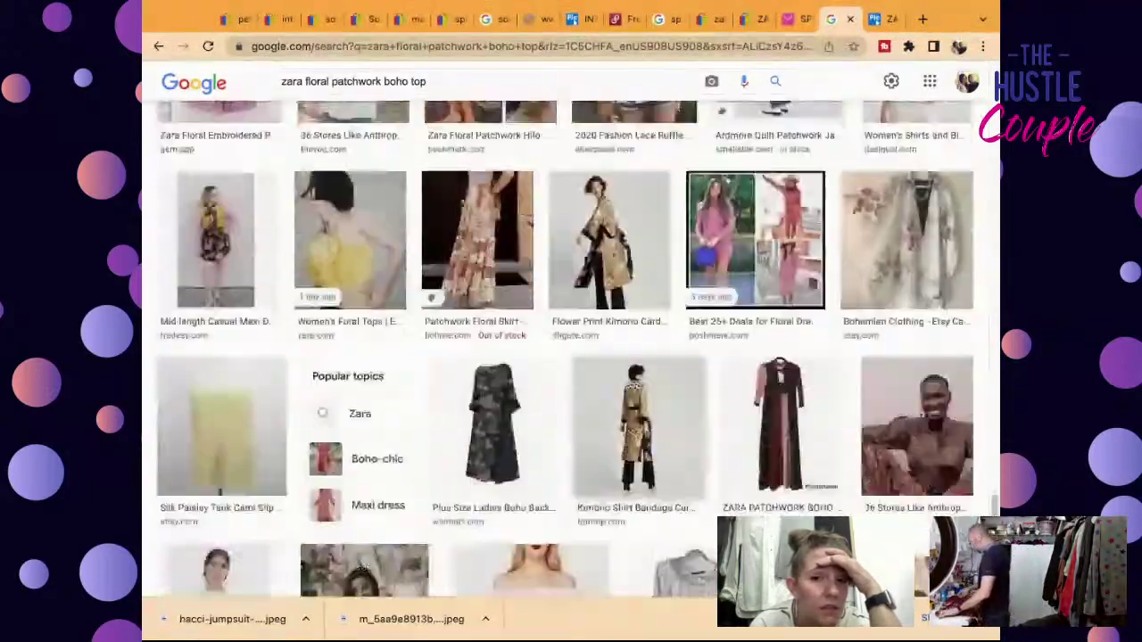
Step: Open the red ZARA Trafaluc patchwork top from the eBay results and try to start a listing from it
click(666, 27)
click(446, 19)
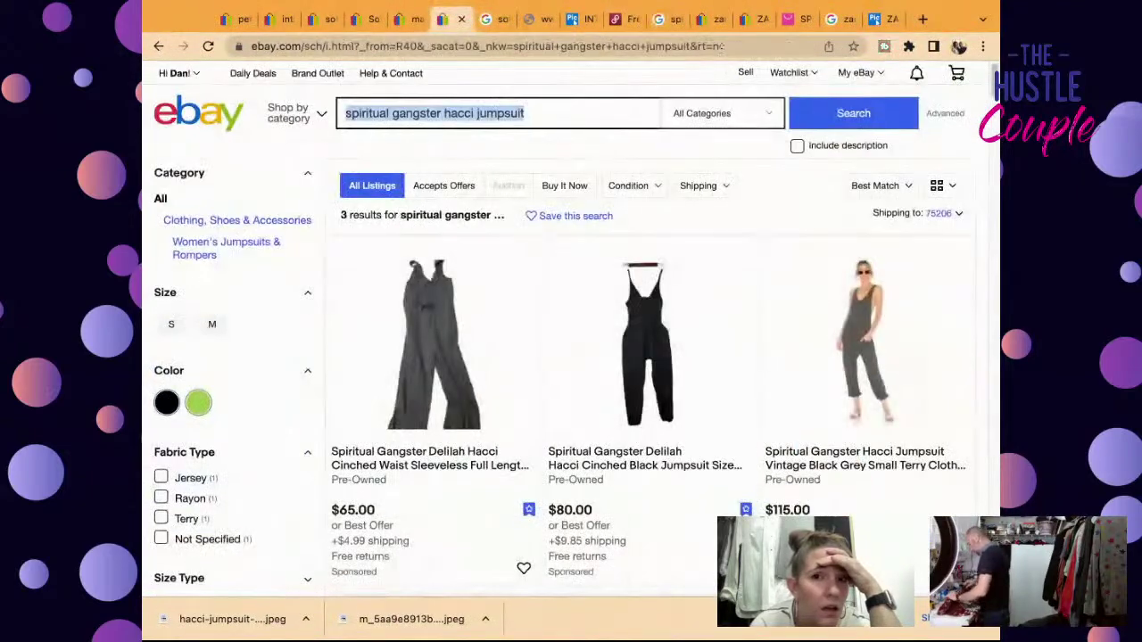
click(709, 19)
click(469, 461)
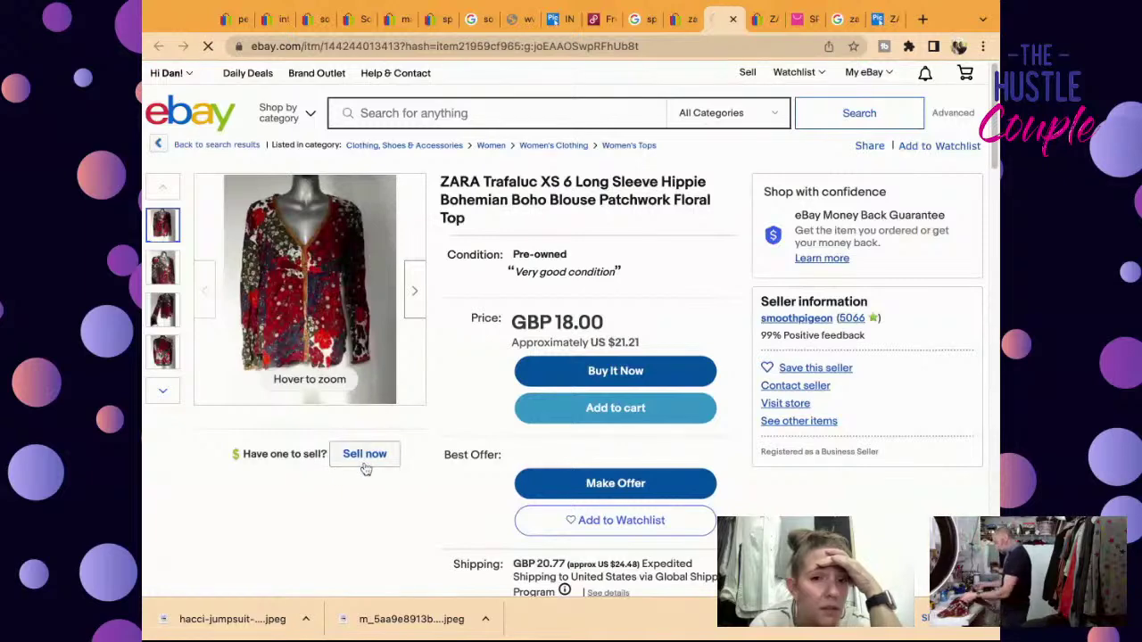
click(365, 455)
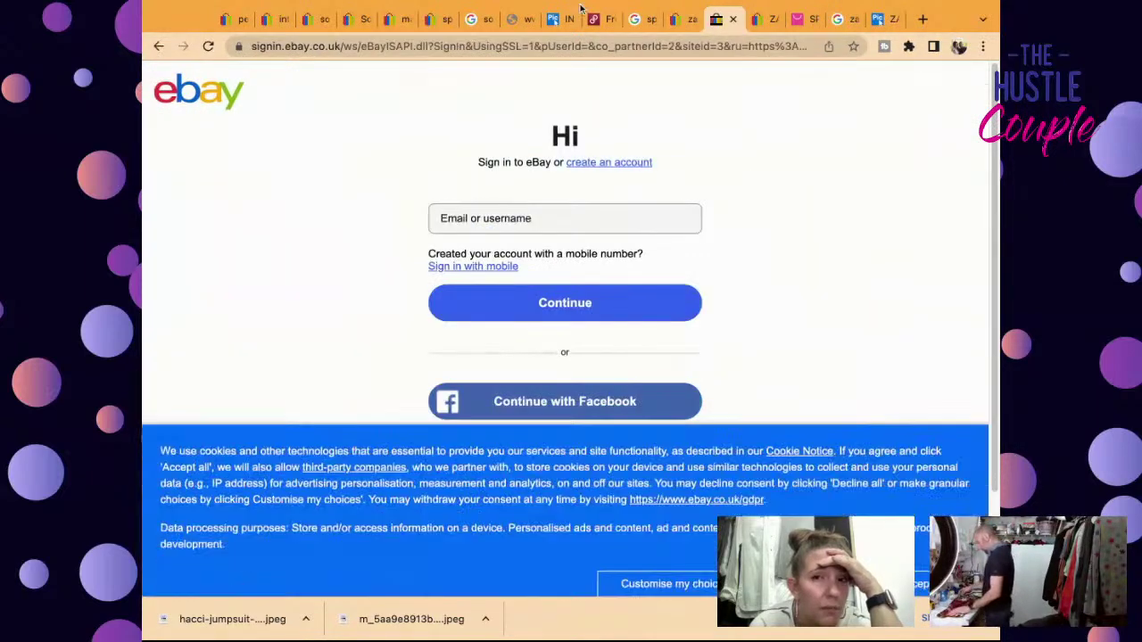
Step: Return to the eBay results, open the Zara Woman Small Patchwork Floral Blouse and start a similar listing draft from it
click(698, 21)
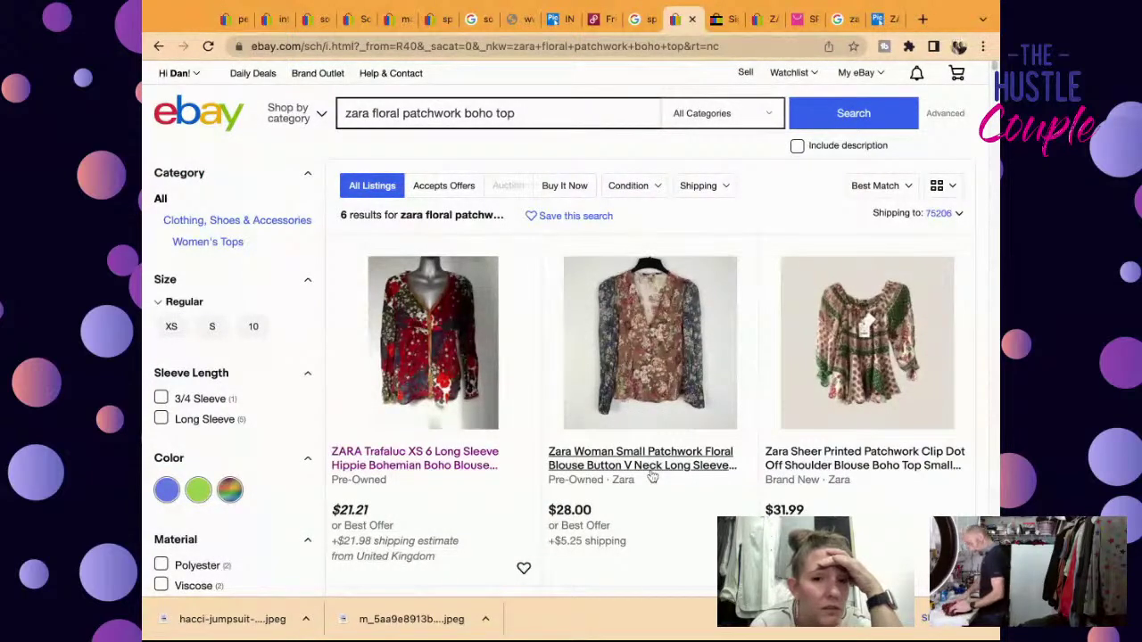
click(652, 479)
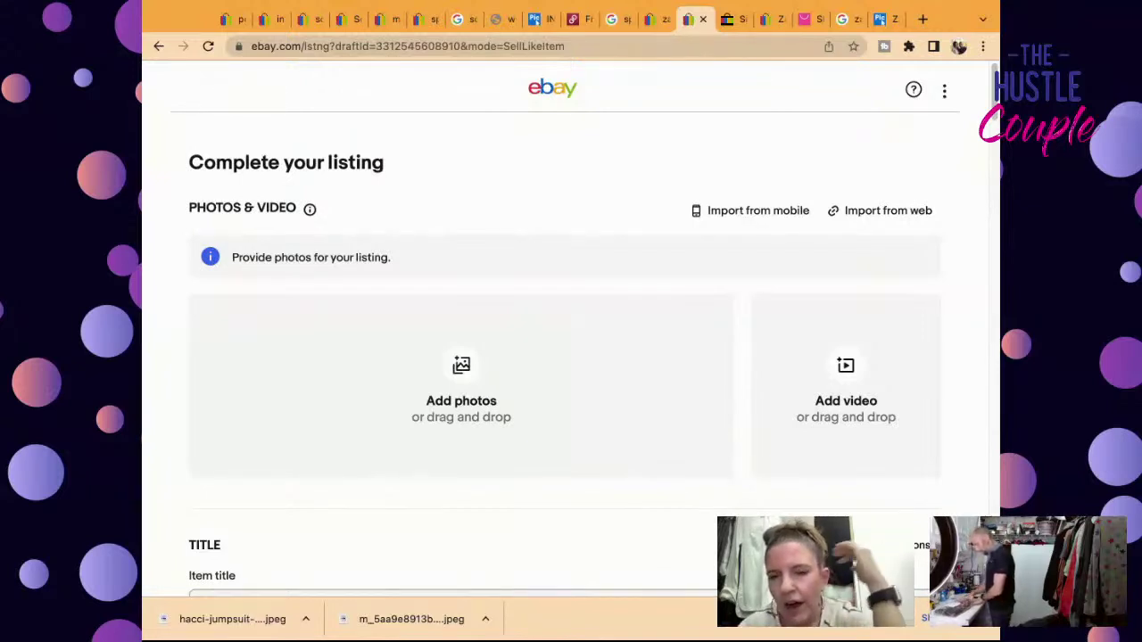
Step: Set the listing's custom label (SKU) to 5601
scroll(352, 416, down, 3)
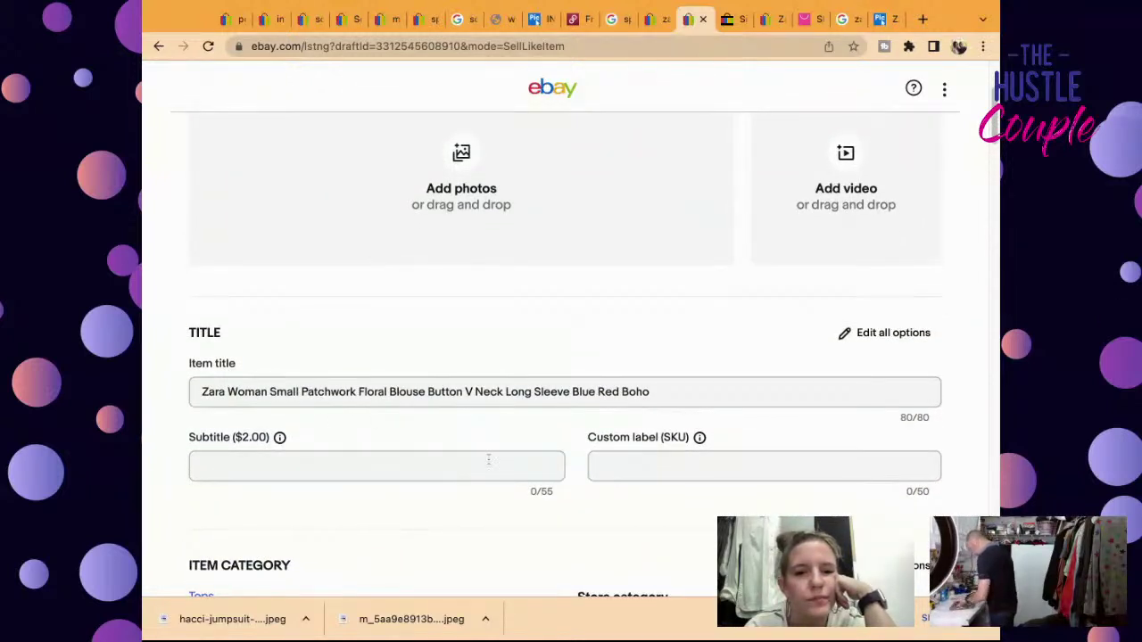
triple_click(490, 391)
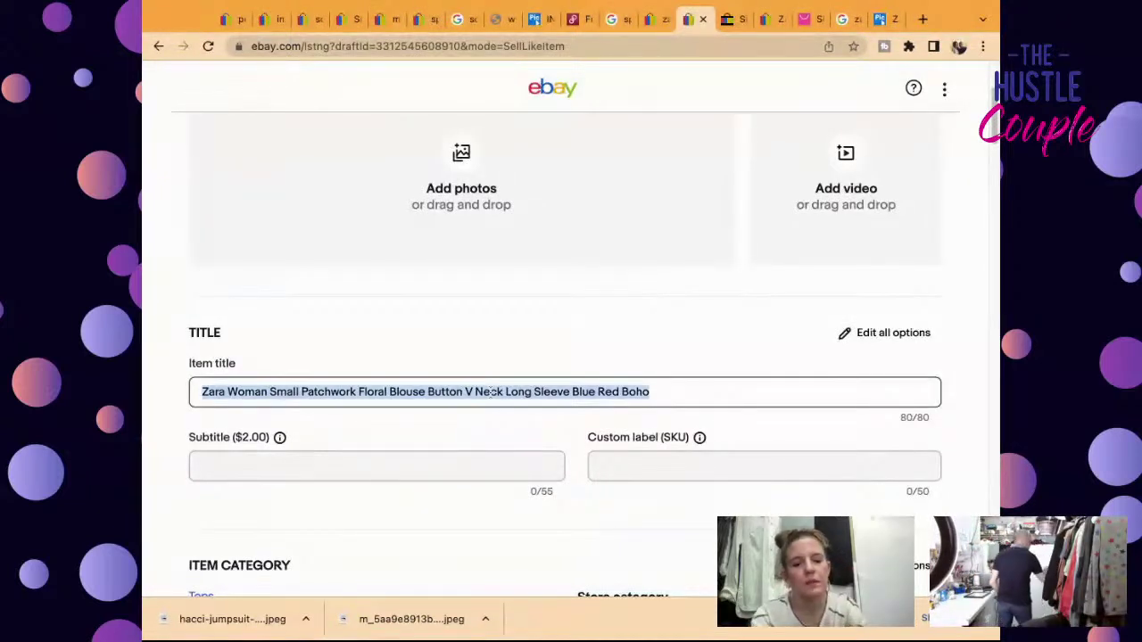
click(671, 468)
text(5)
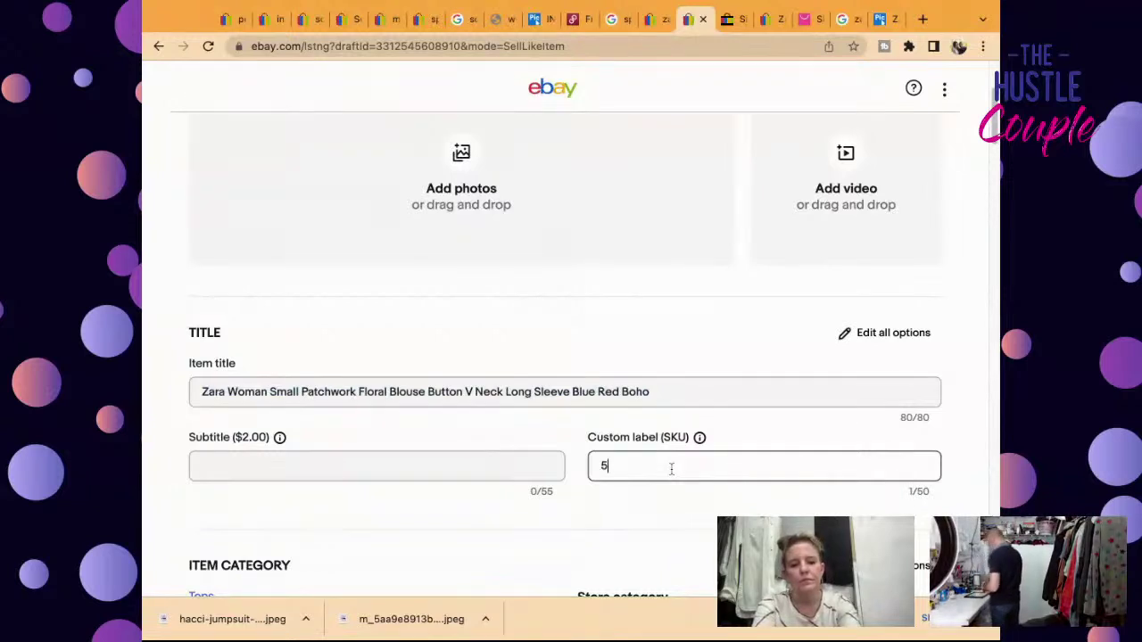
text(601)
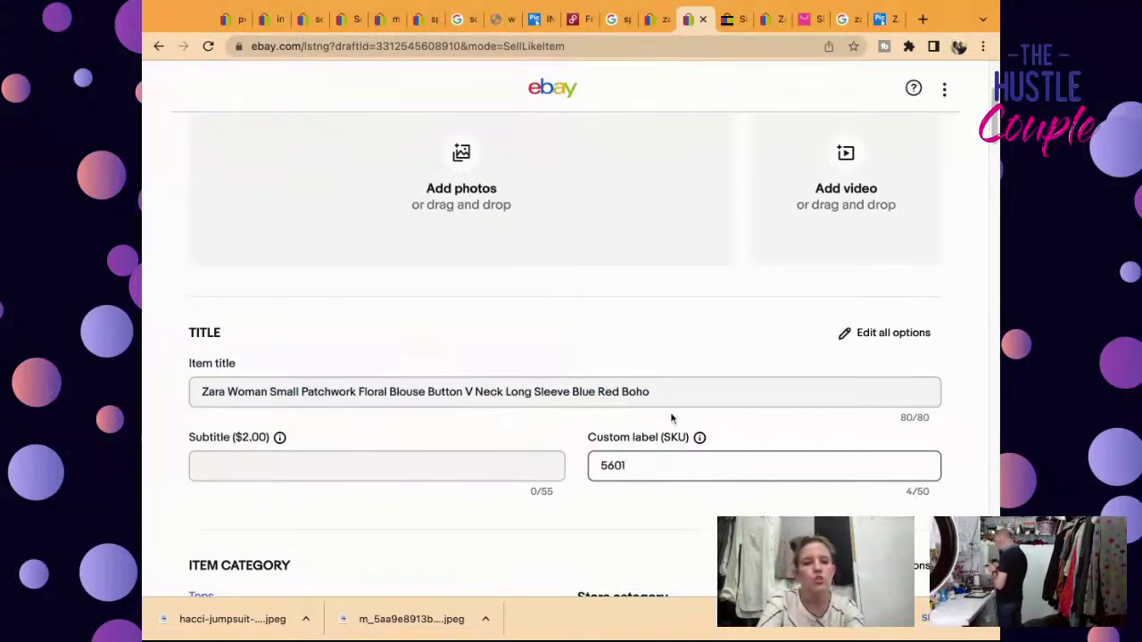
Step: Copy the full item title of the Zara blouse listing
click(668, 403)
triple_click(668, 403)
key(super+c)
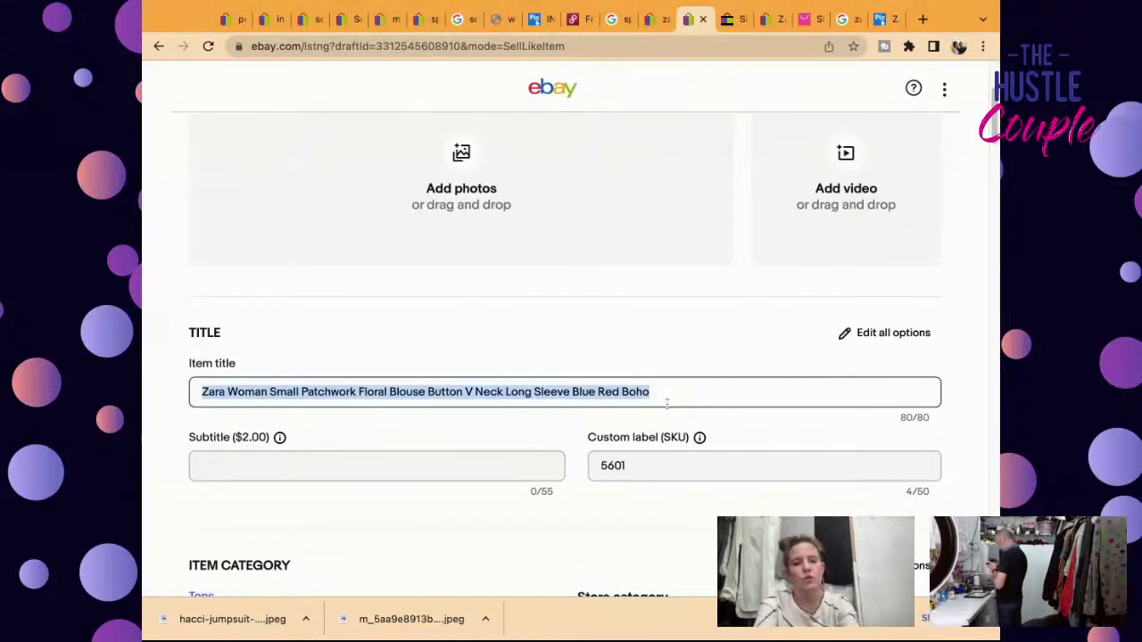
Step: Fill in the condition description with the lines "Excellent Pre-Owned Condition", "No Rips, Stains, or Tears" and "Please See Detailed Measurements in the Photos."
scroll(764, 339, down, 3)
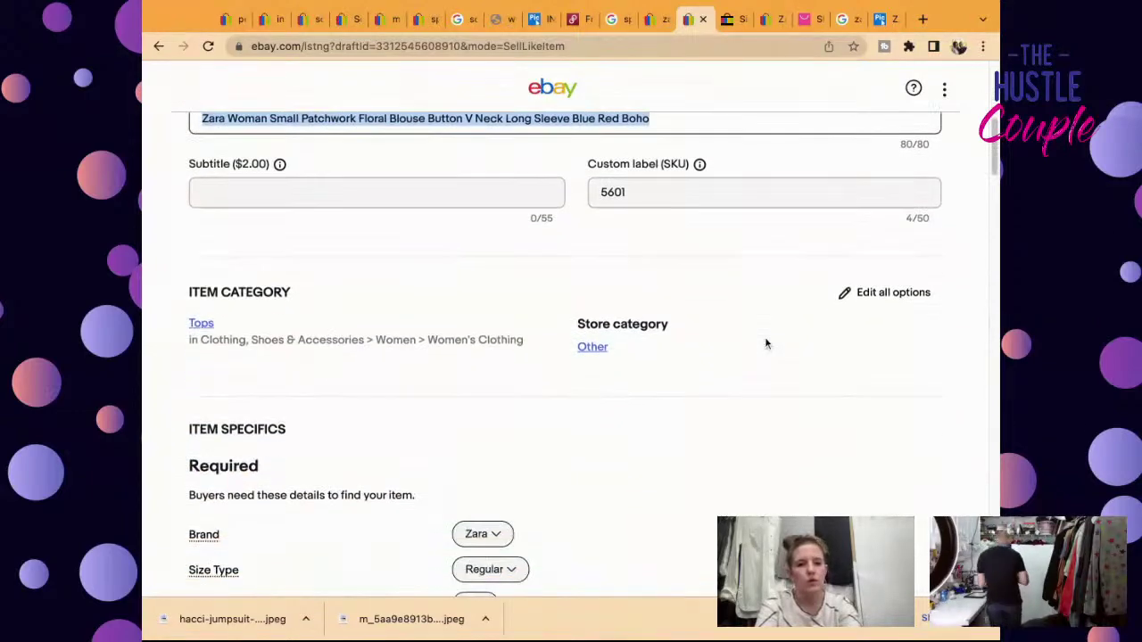
scroll(764, 343, down, 7)
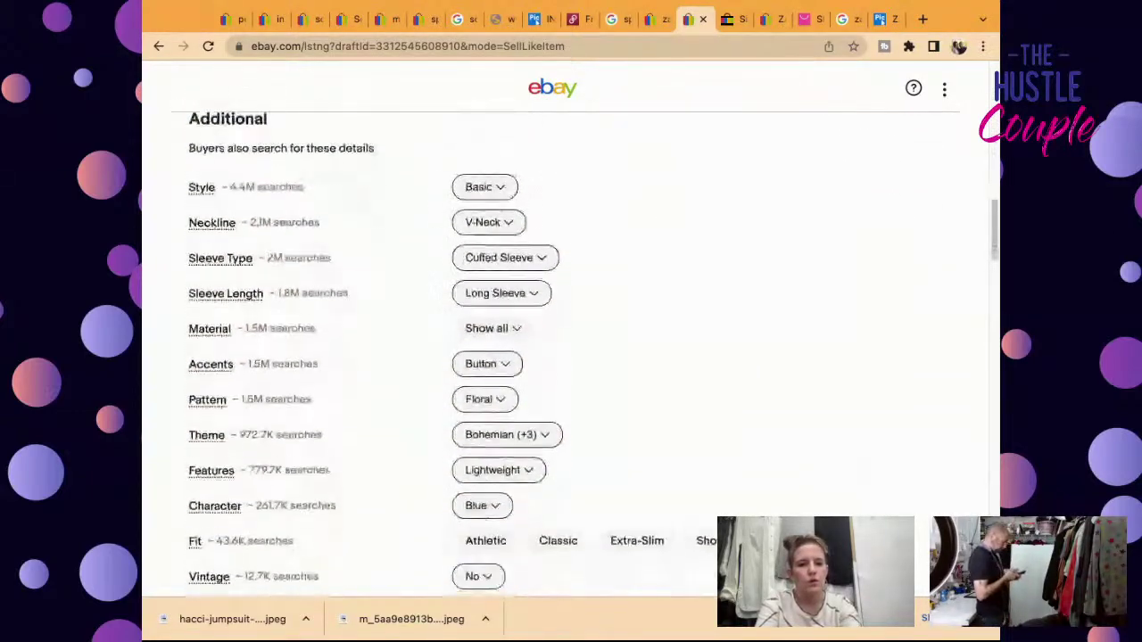
scroll(593, 354, down, 8)
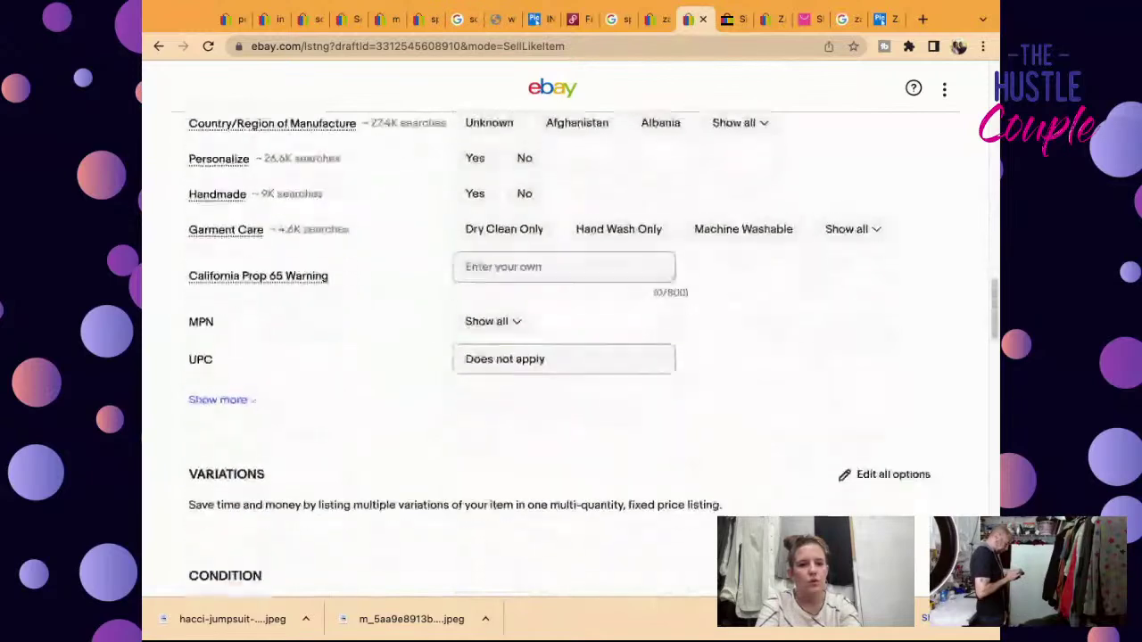
scroll(747, 326, down, 6)
click(740, 146)
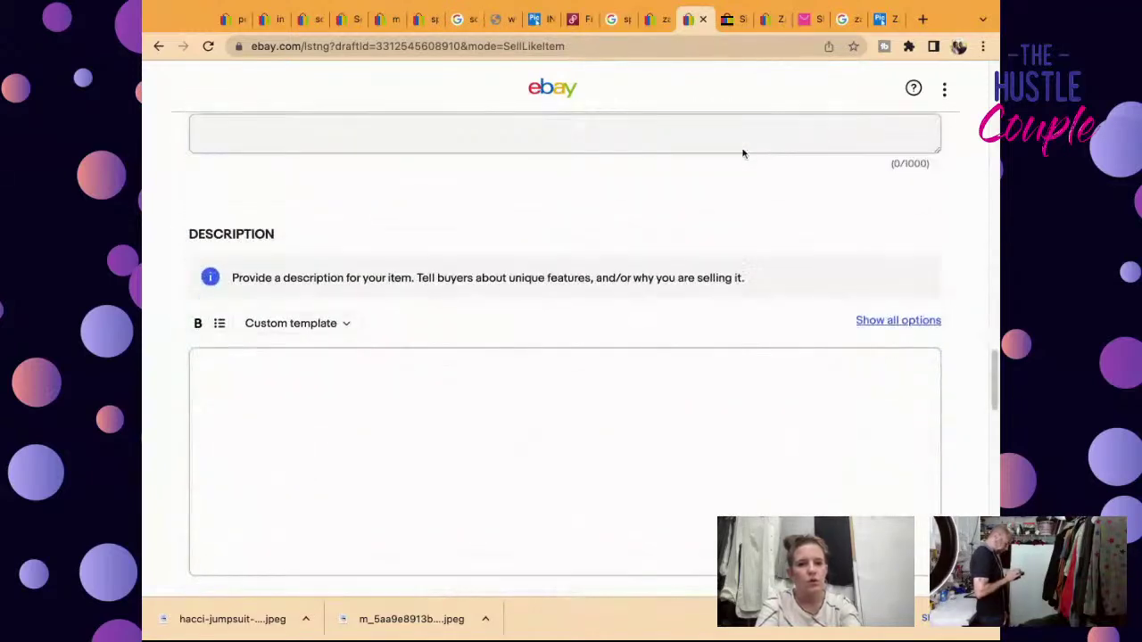
click(612, 140)
text(Excellent Pre-Owned Condition)
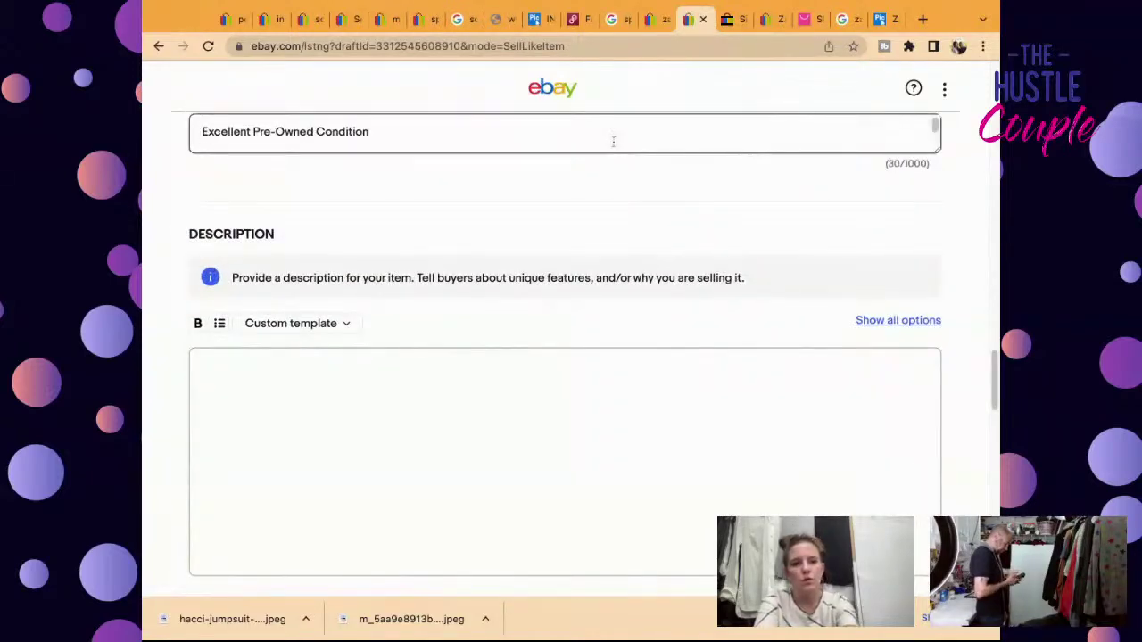
key(Return)
text(No Rips, Stains, or Tears)
key(Return)
text(Please See Detailed Measurements in the Photos.)
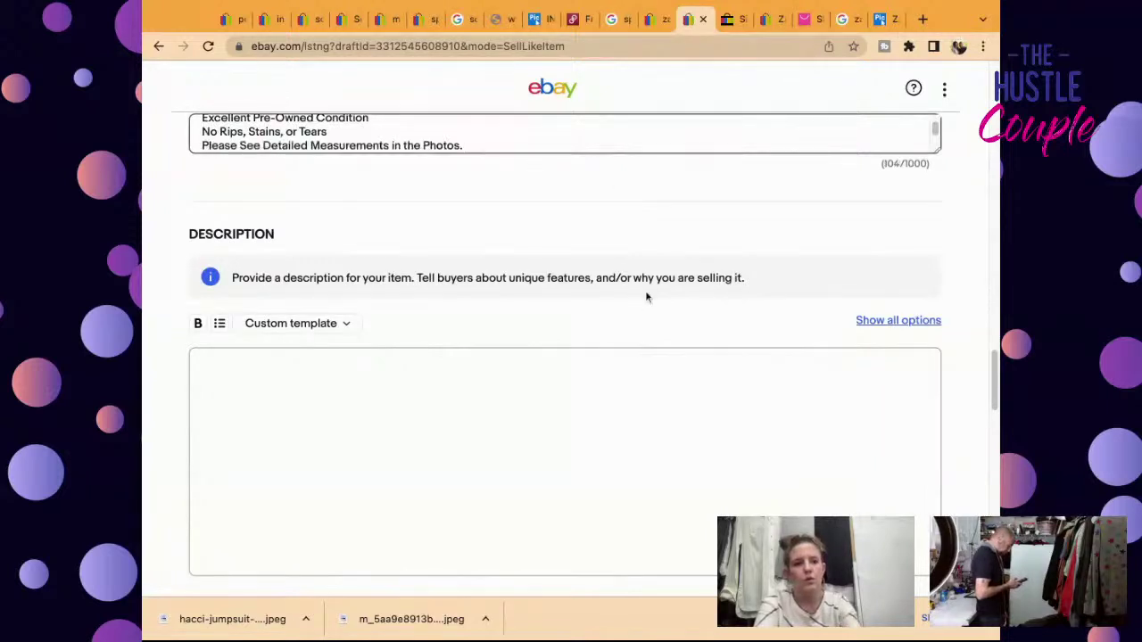
Step: Paste the title into the description, followed by "Excellent Pre-Owned Condition", "No Rips, Stains, or Tears" and "Please See Detailed Measurements in the Photos."
click(658, 362)
key(super+v)
key(Return)
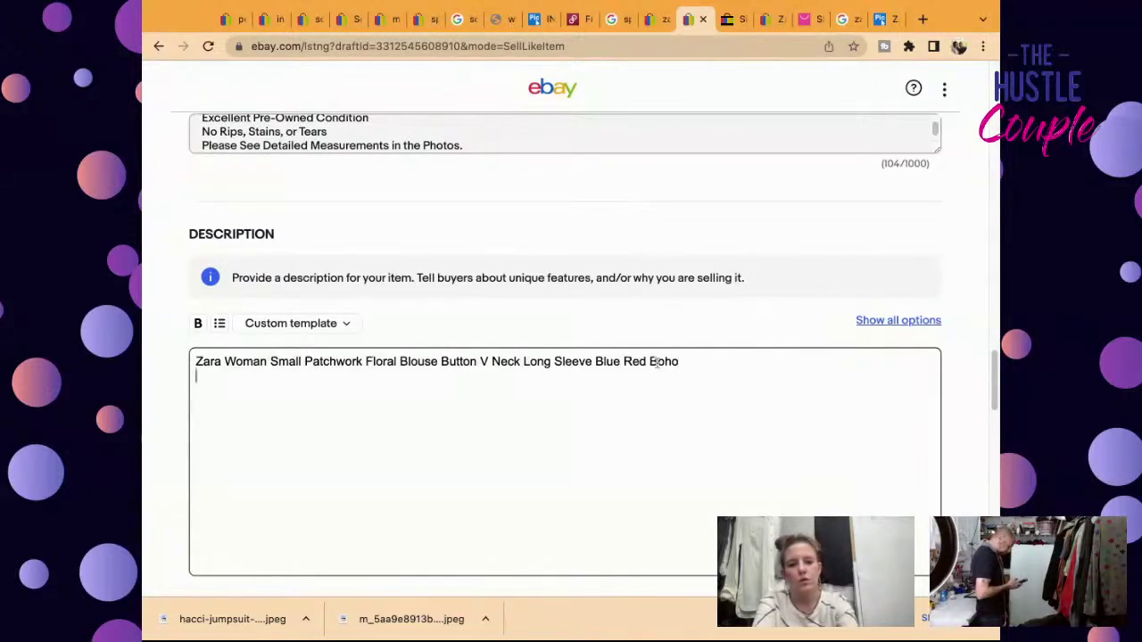
text(Excellent Pre-Owned Condition)
key(Return)
text(No Rips, Stains, or Tears)
key(Return)
text(Please See Detailed Measurements in the Photos.)
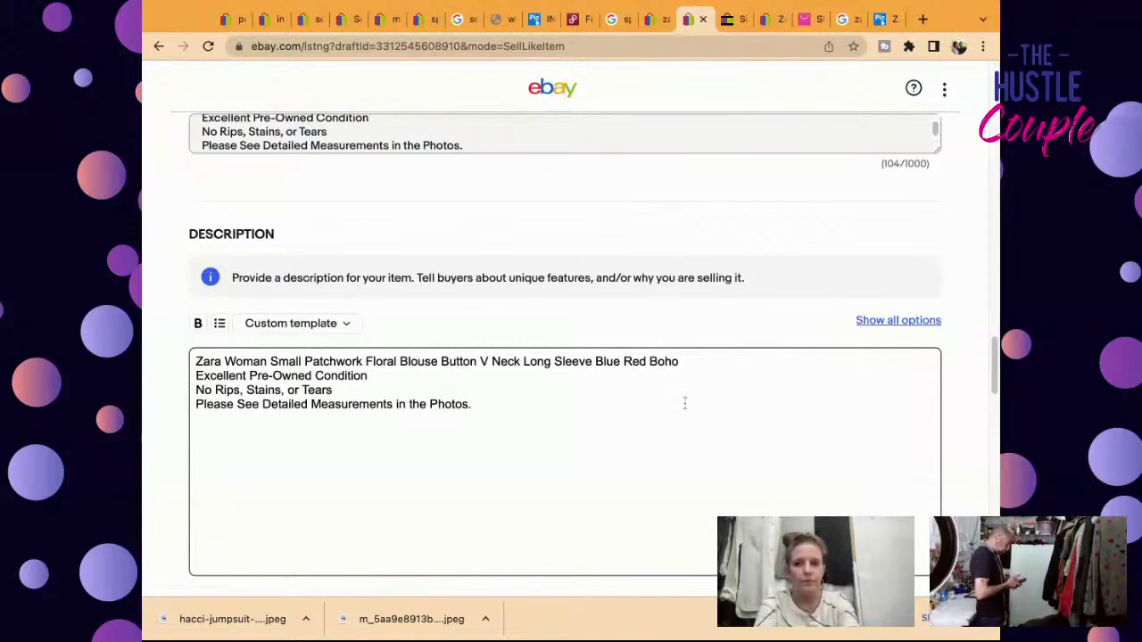
Step: Set the Buy It Now price to $26.95
scroll(685, 404, down, 15)
scroll(643, 325, up, 1)
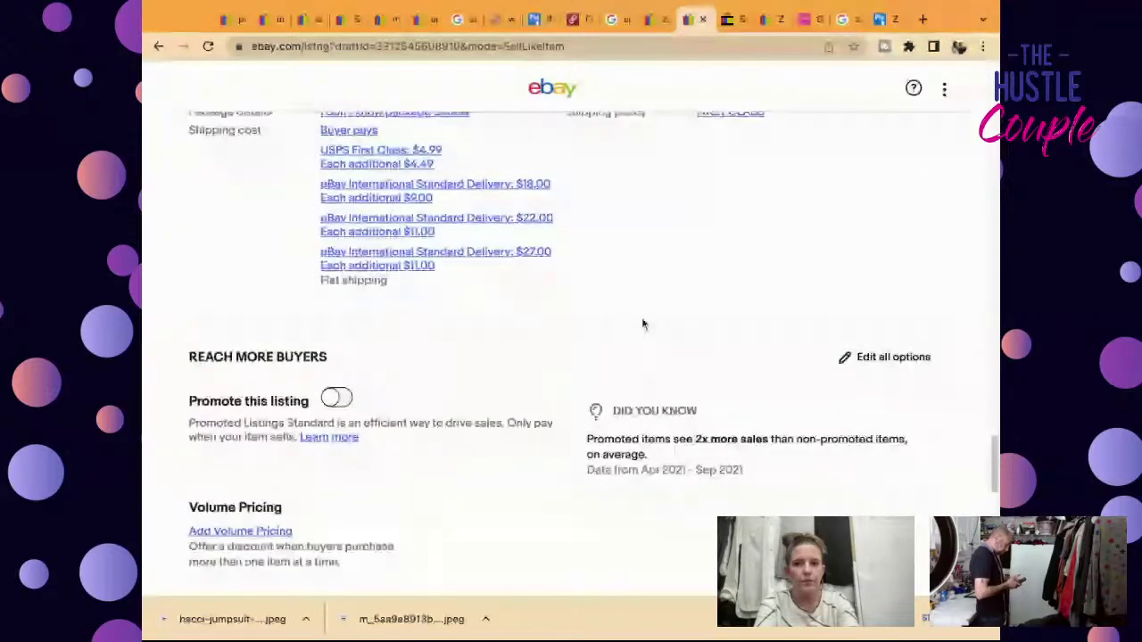
scroll(643, 324, up, 2)
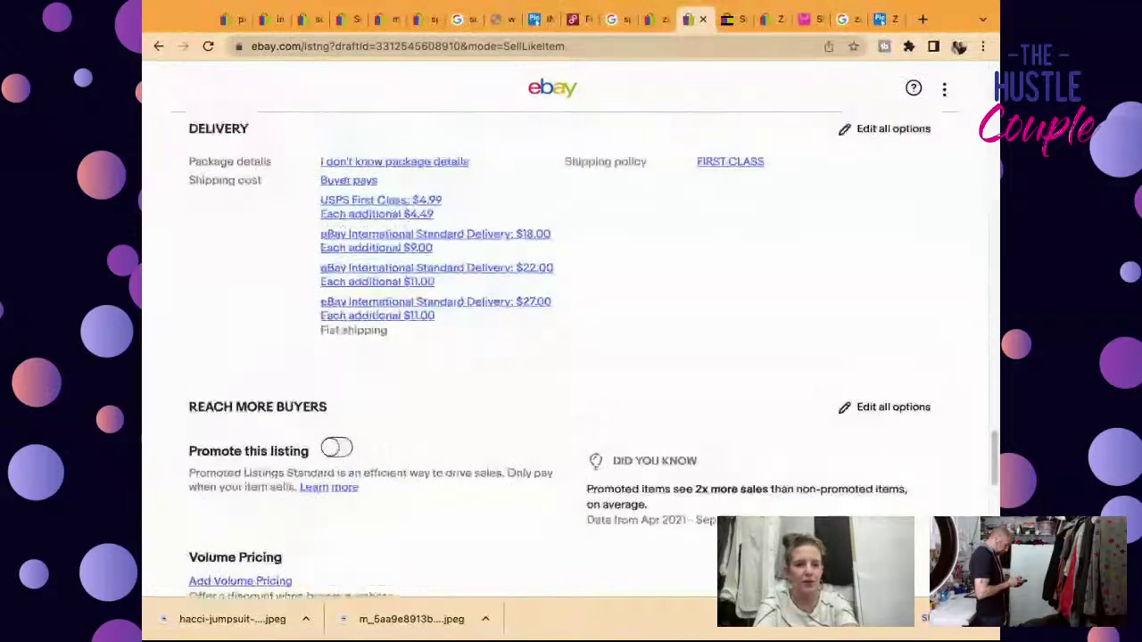
scroll(642, 325, up, 5)
scroll(318, 413, up, 3)
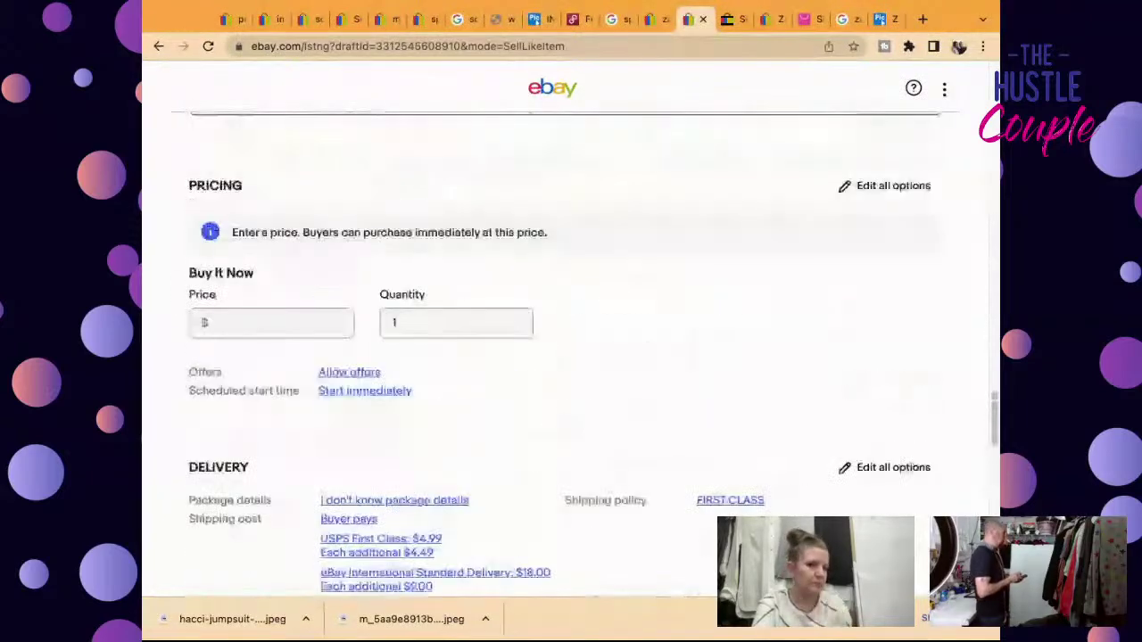
click(267, 374)
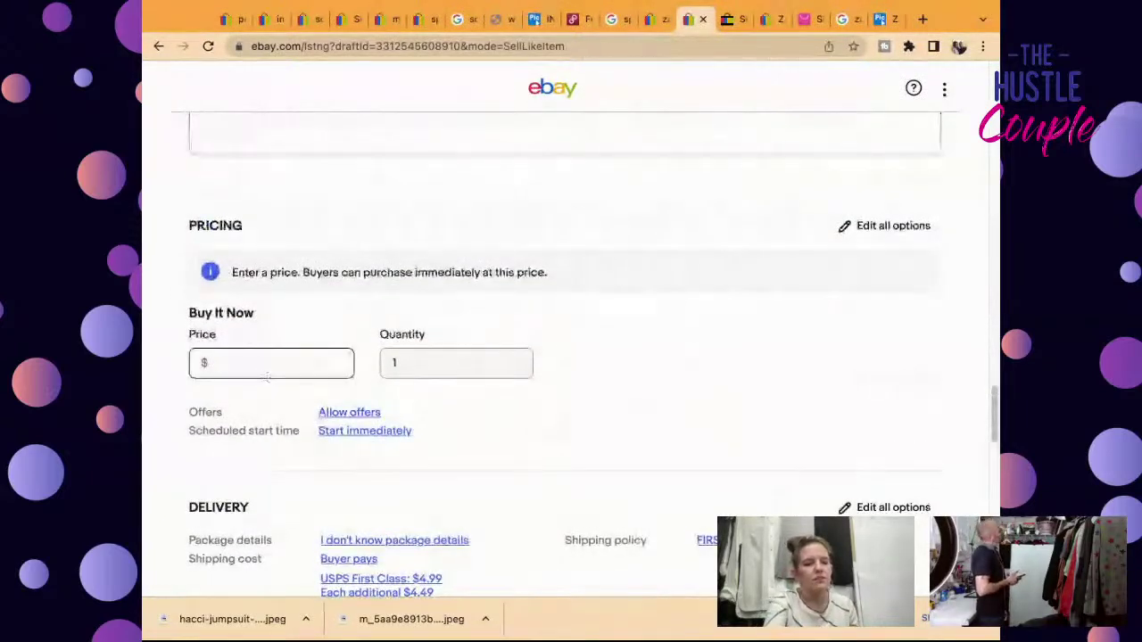
text(26.95)
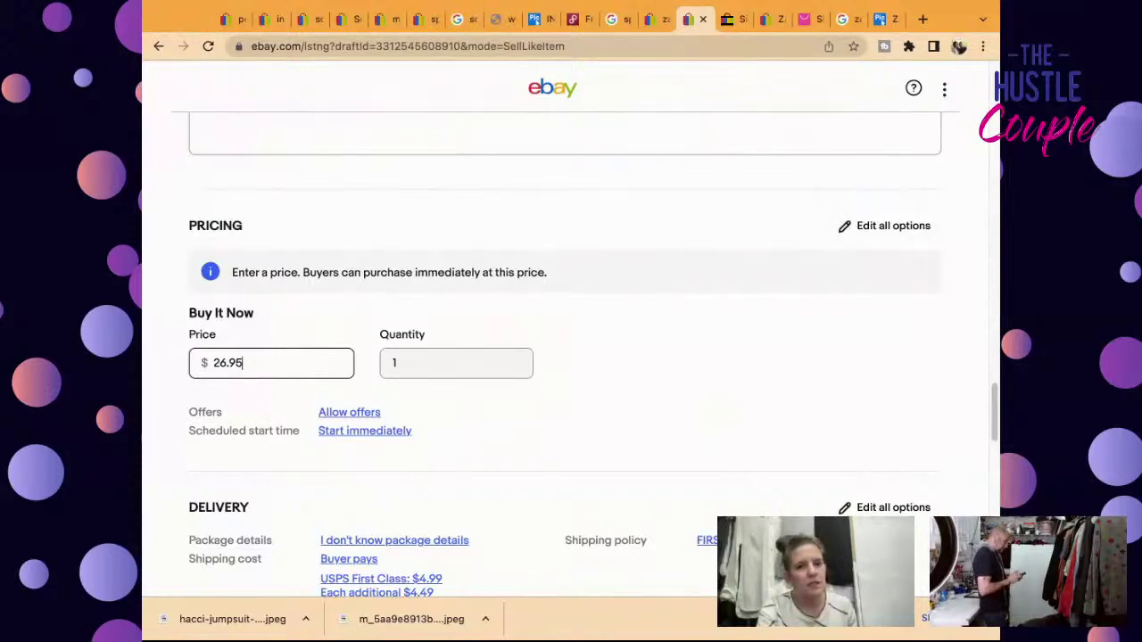
Step: Add the six blouse photos to the listing, ordered with the full front view as main photo and the measurement board last
scroll(563, 357, down, 5)
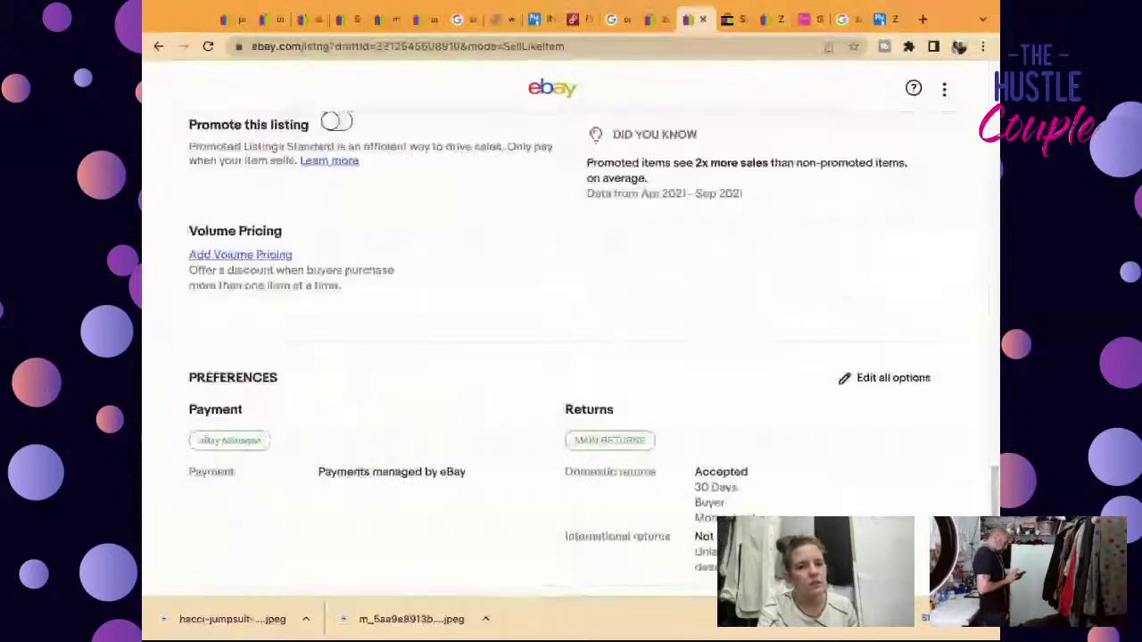
scroll(564, 357, up, 15)
scroll(564, 357, up, 10)
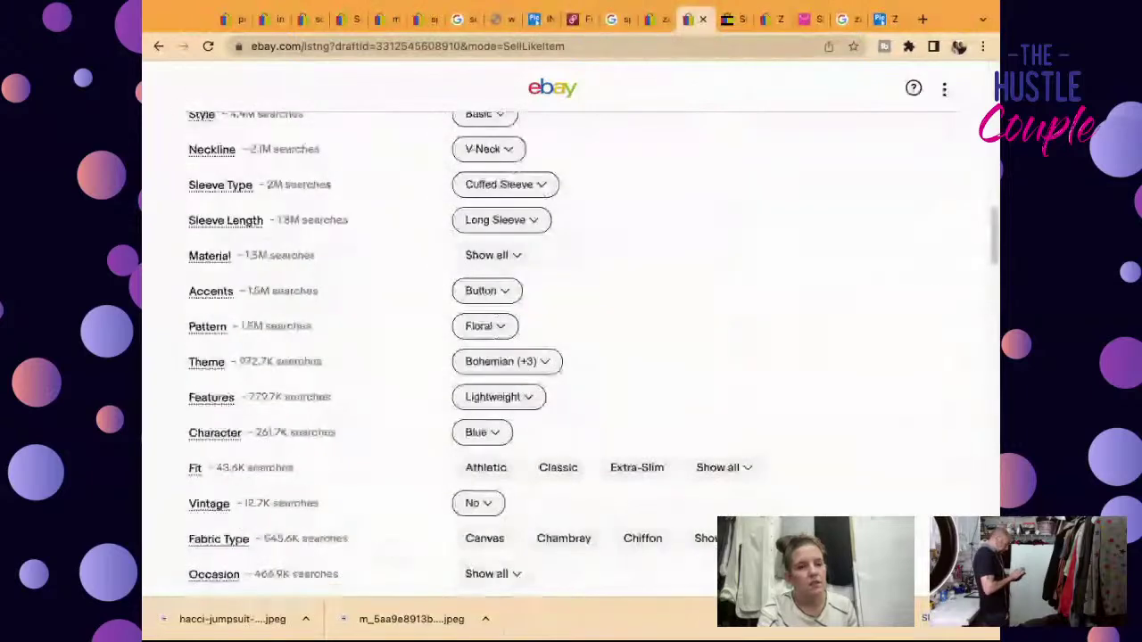
scroll(564, 357, up, 5)
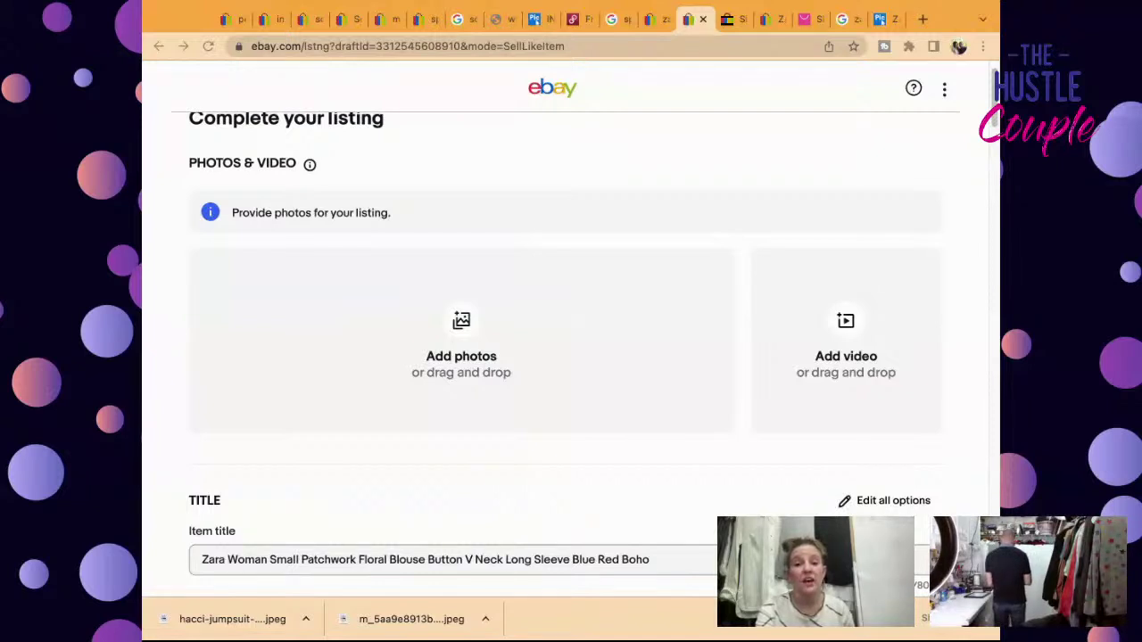
drag(232, 619, 565, 312)
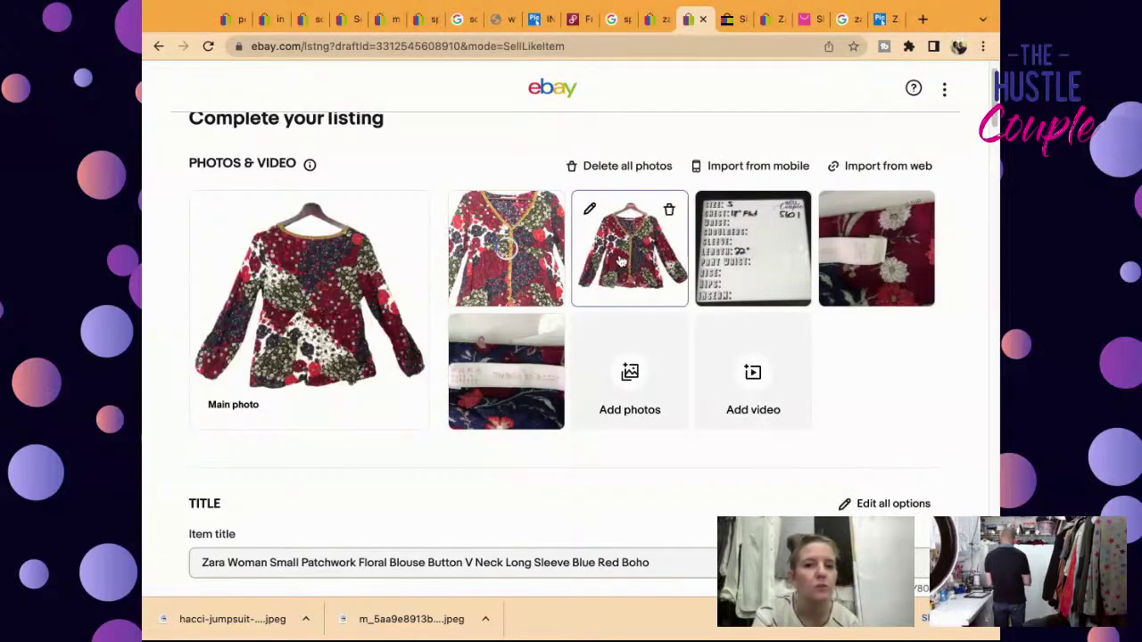
drag(622, 260, 383, 268)
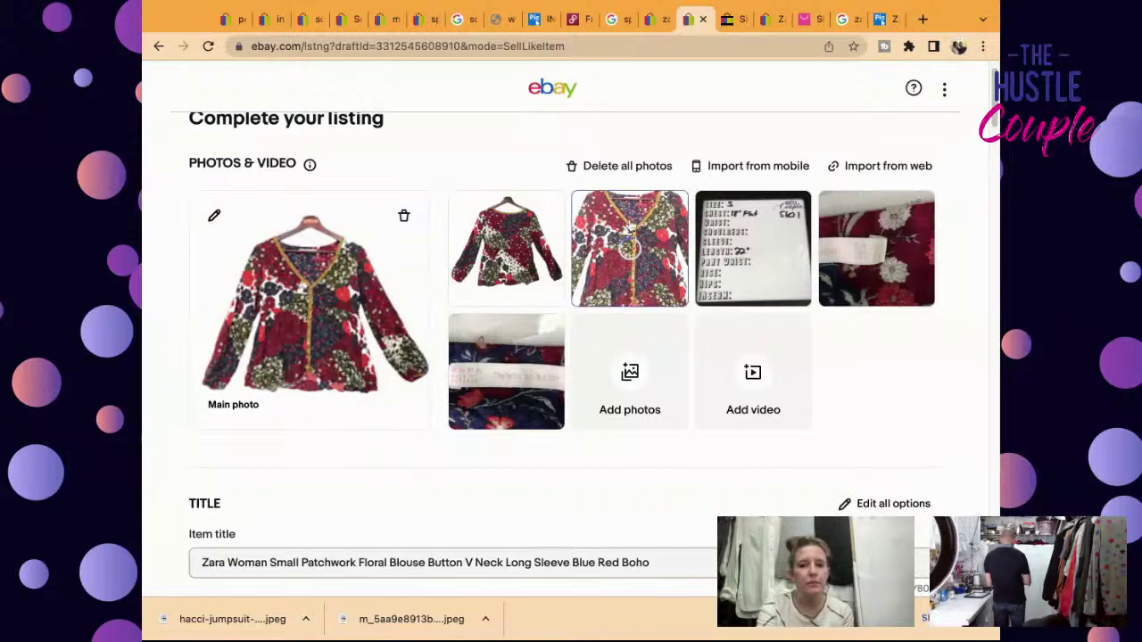
drag(763, 247, 506, 371)
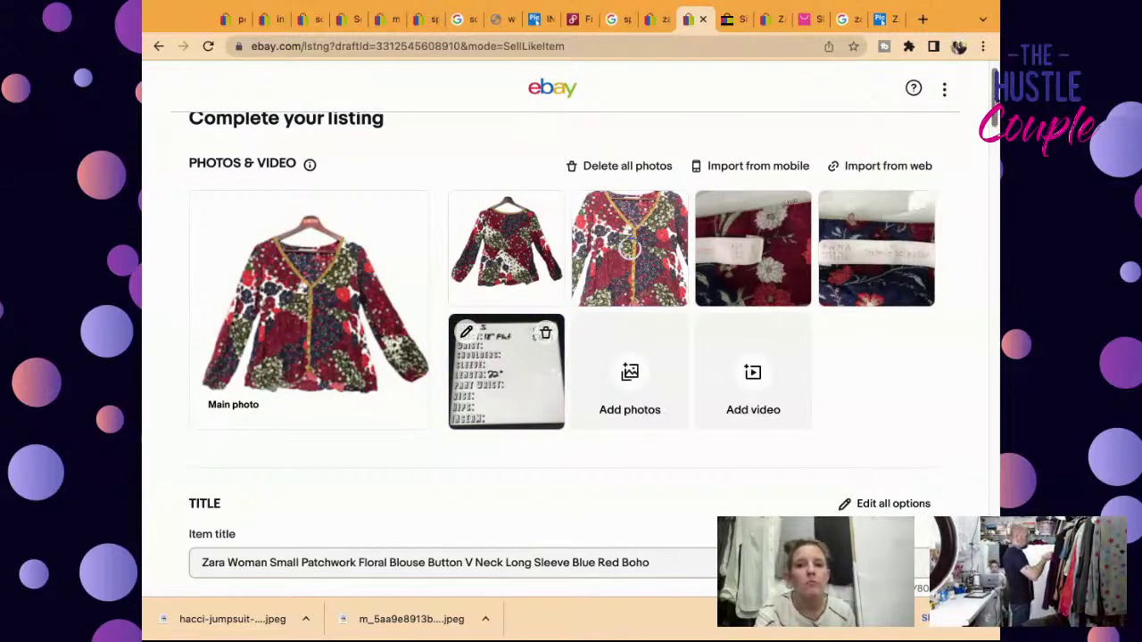
Step: Publish the blouse listing and close the confirmation dialog
drag(994, 98, 994, 337)
scroll(625, 402, down, 15)
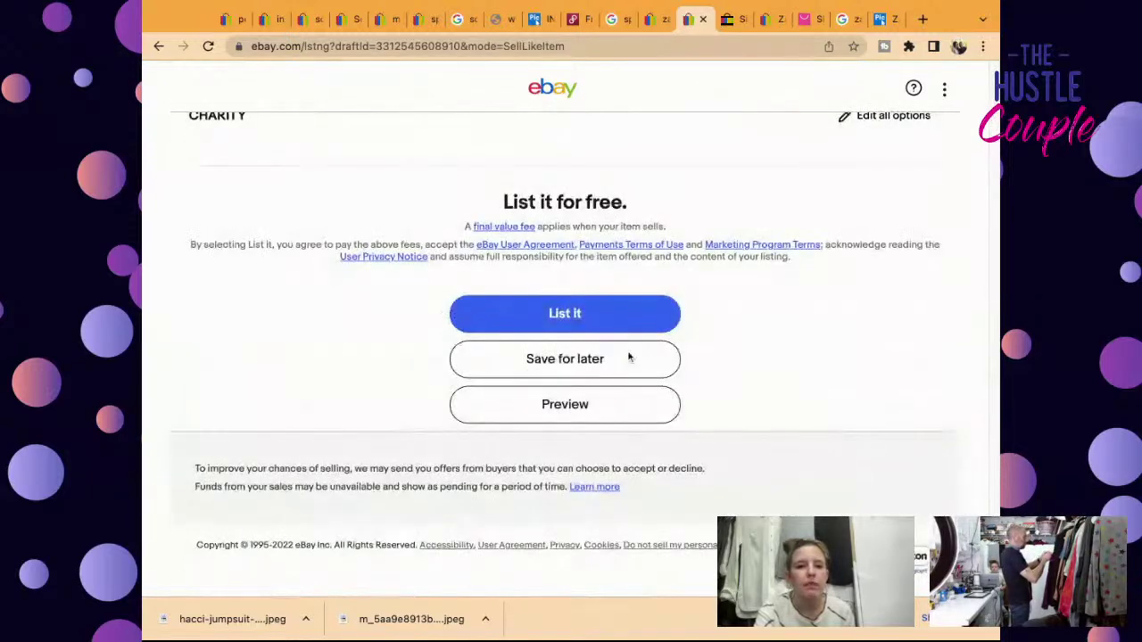
click(625, 316)
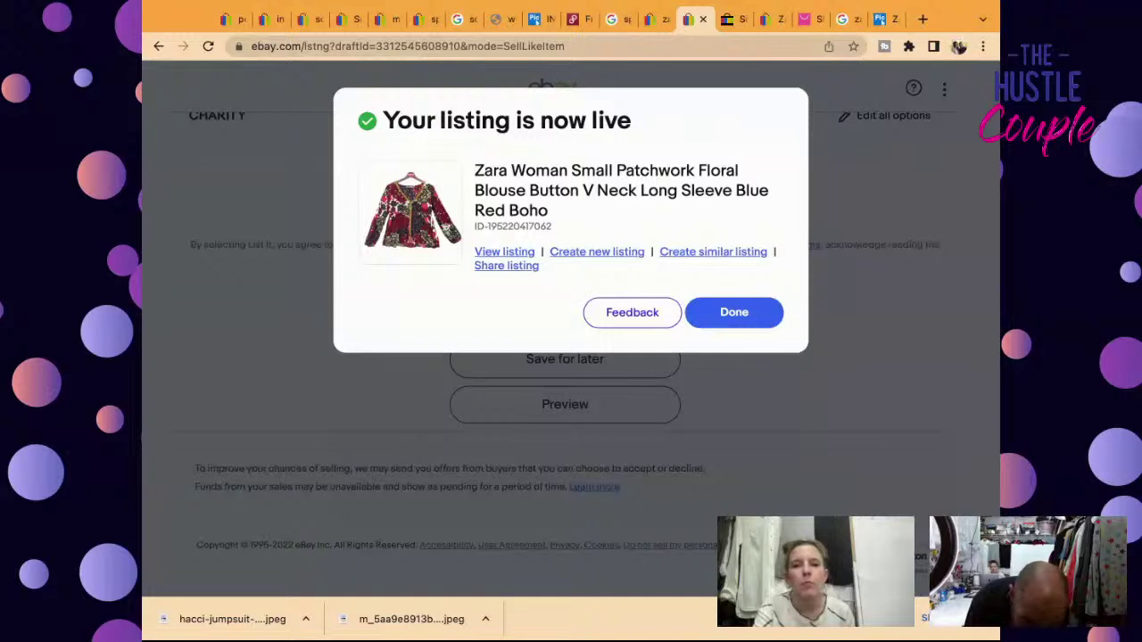
click(754, 314)
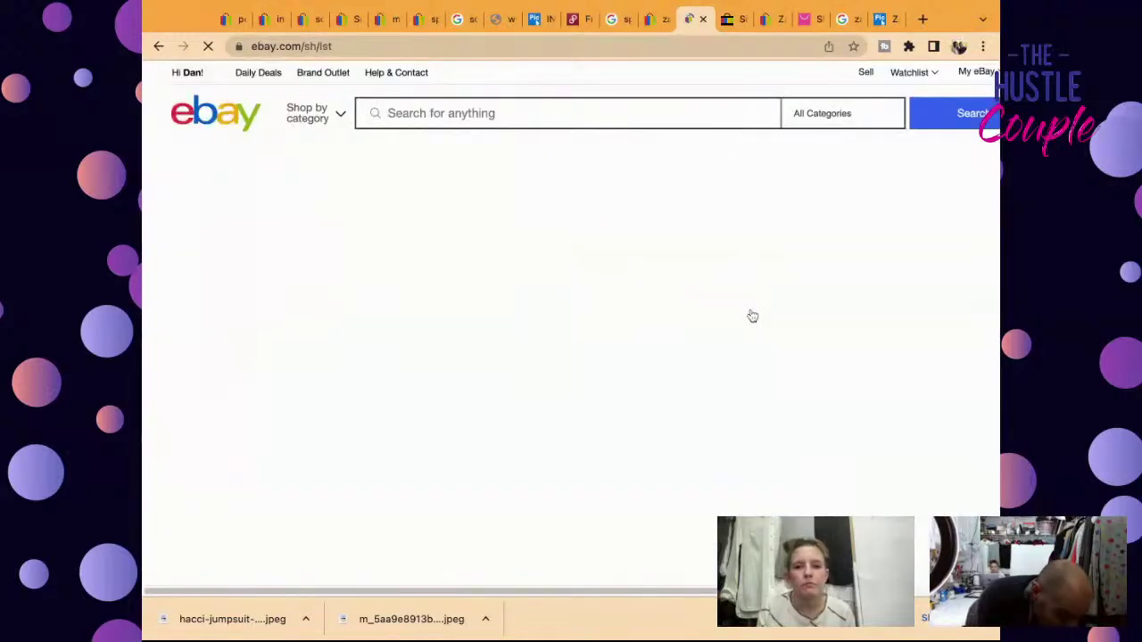
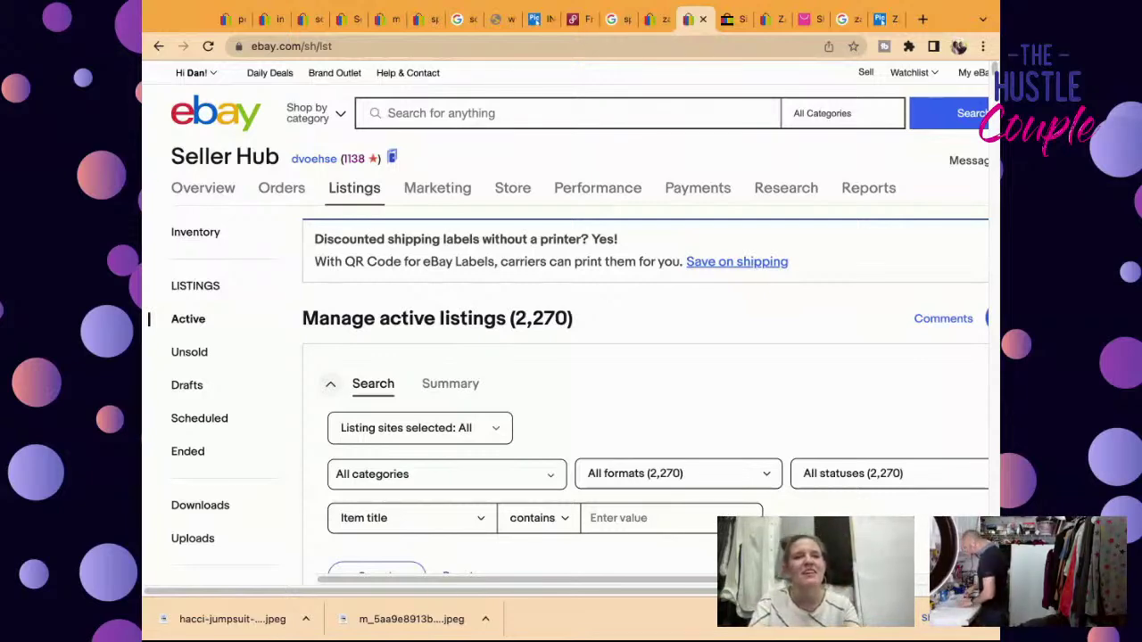
Step: Search eBay for "alo purple and gray top"
click(524, 120)
text(alo prup)
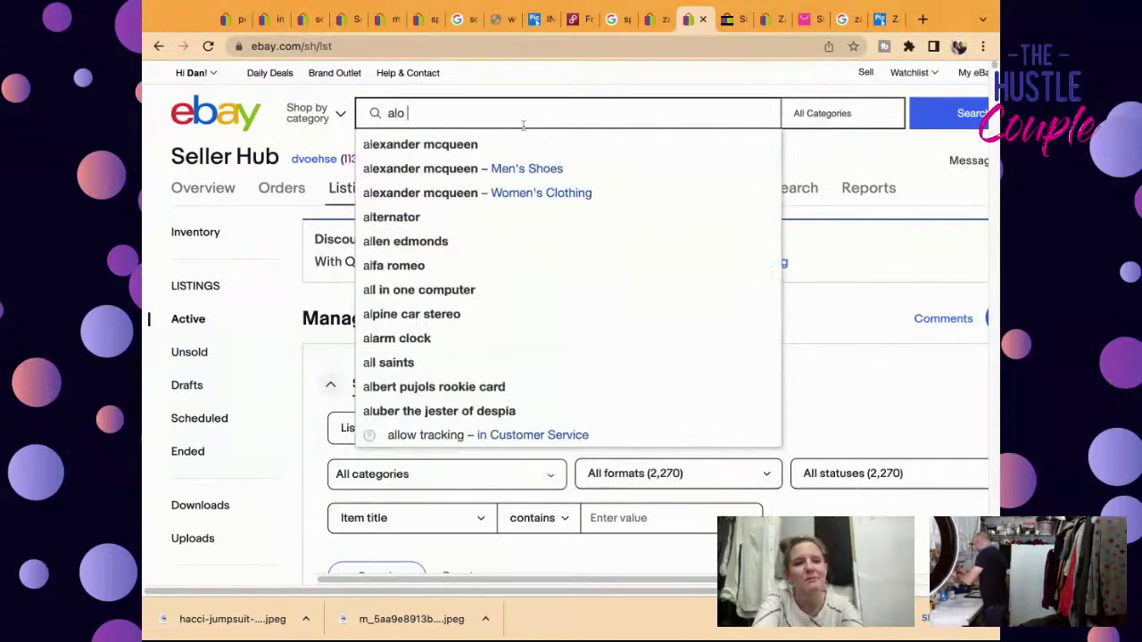
key(BackSpace)
key(BackSpace)
key(BackSpace)
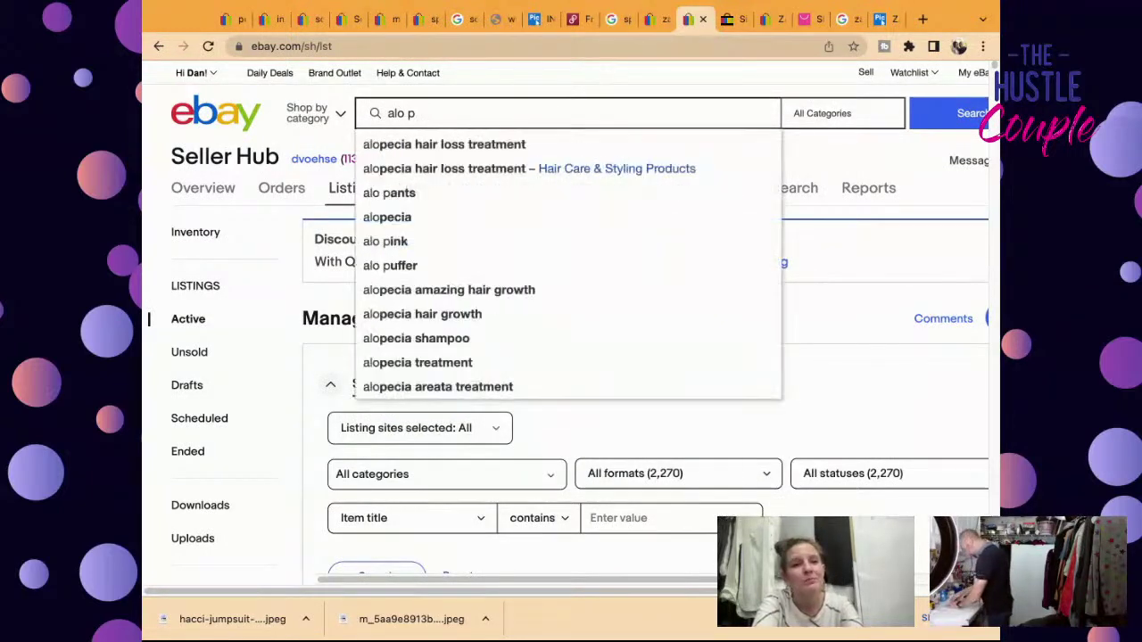
text(urple and gray top)
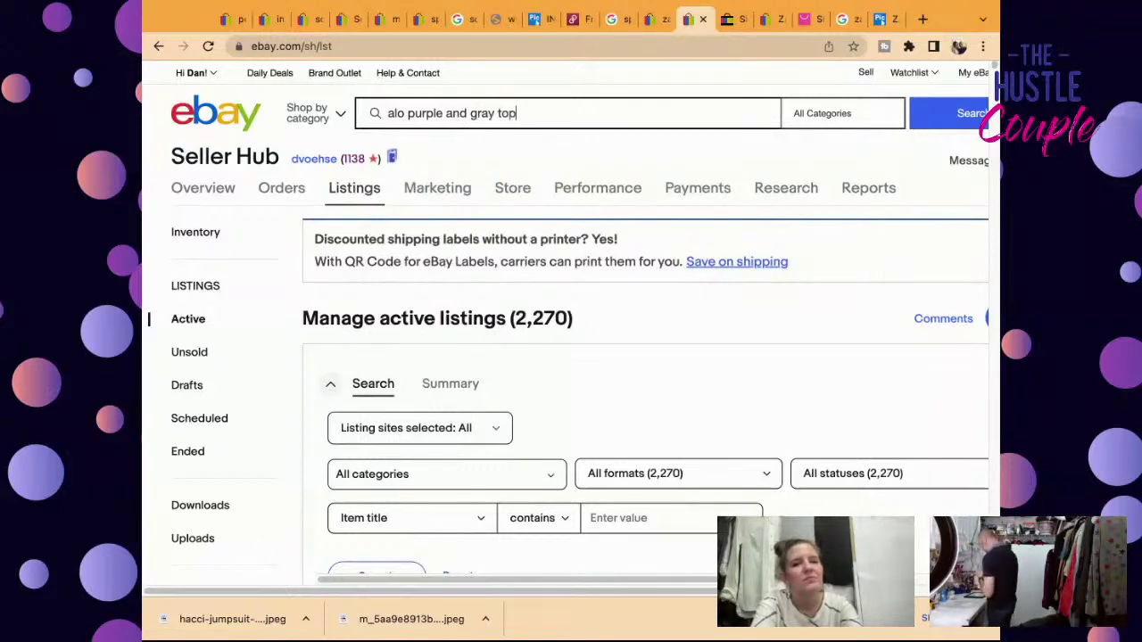
key(Return)
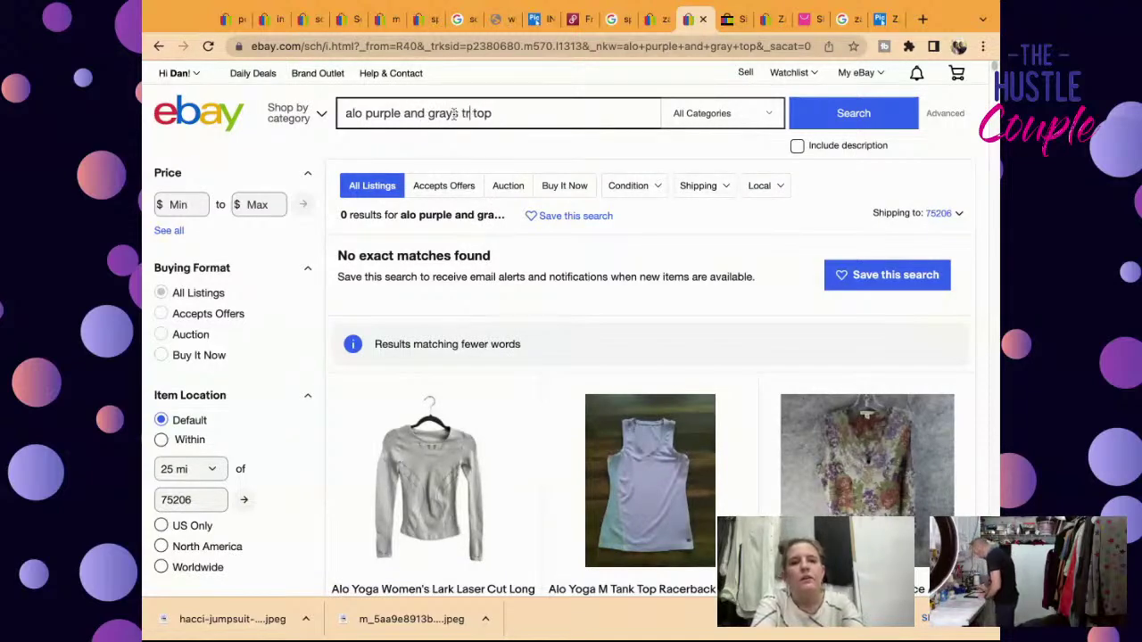
Step: Refine the search to "alo purple and gray stripe top" and browse the results for a comparable top
text(stripe)
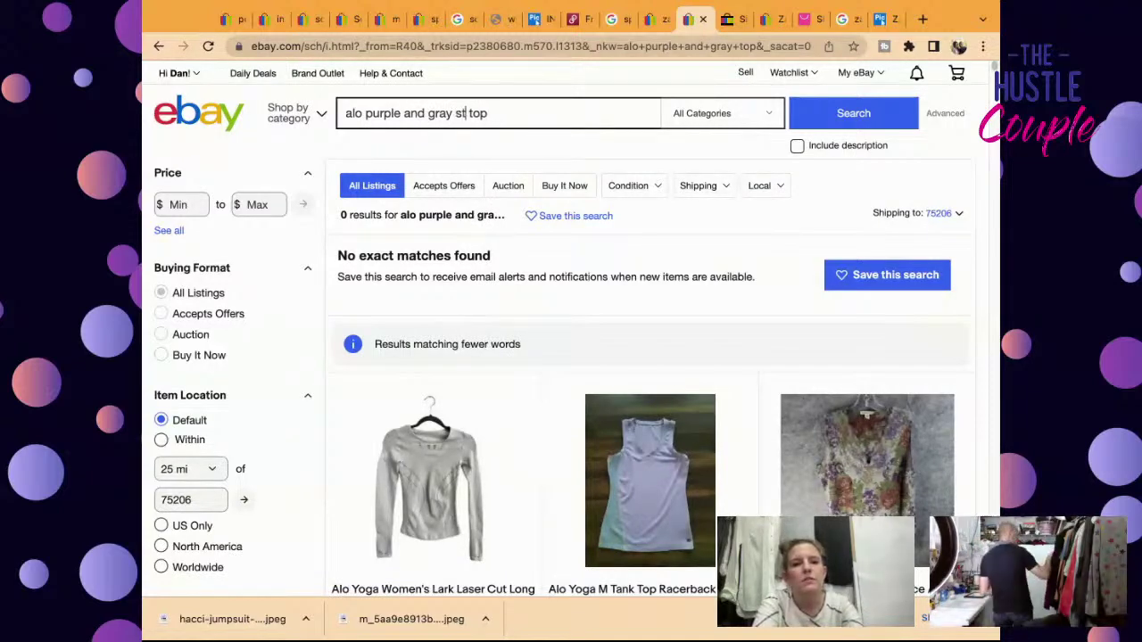
key(Return)
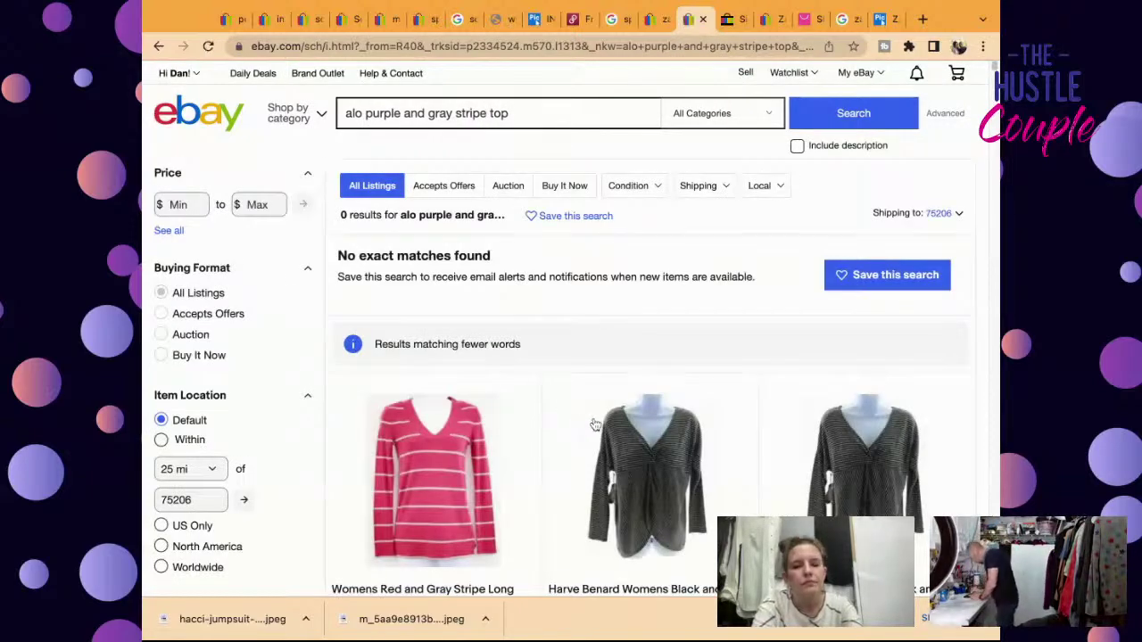
scroll(596, 425, down, 10)
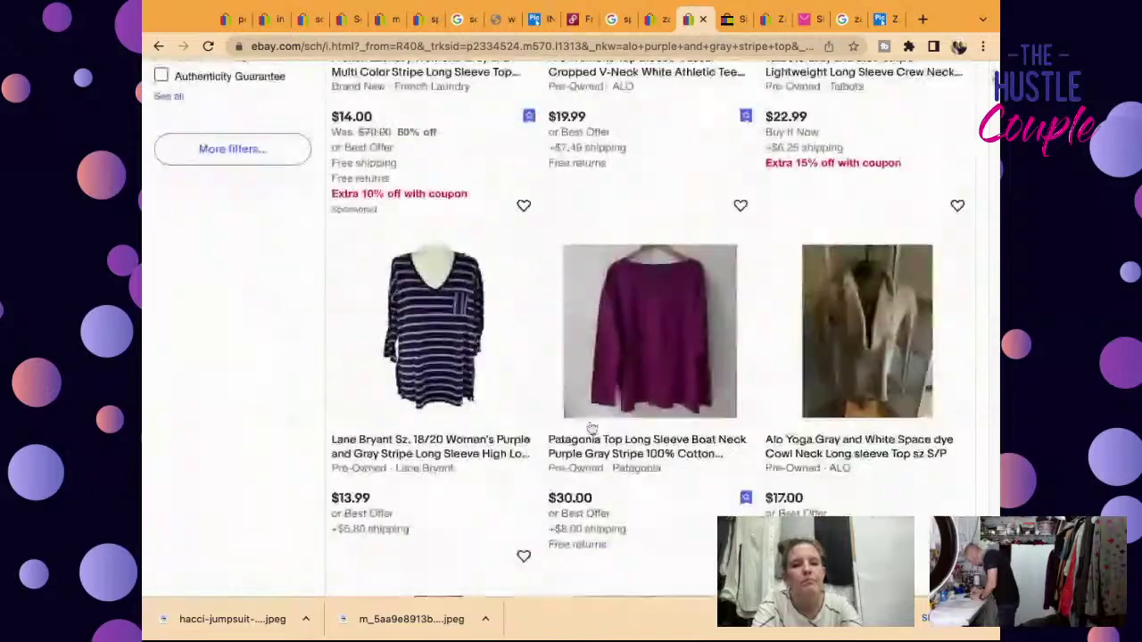
Step: Limit the eBay results to sold items and scan them for a comparable Alo purple and gray striped top
scroll(591, 429, down, 6)
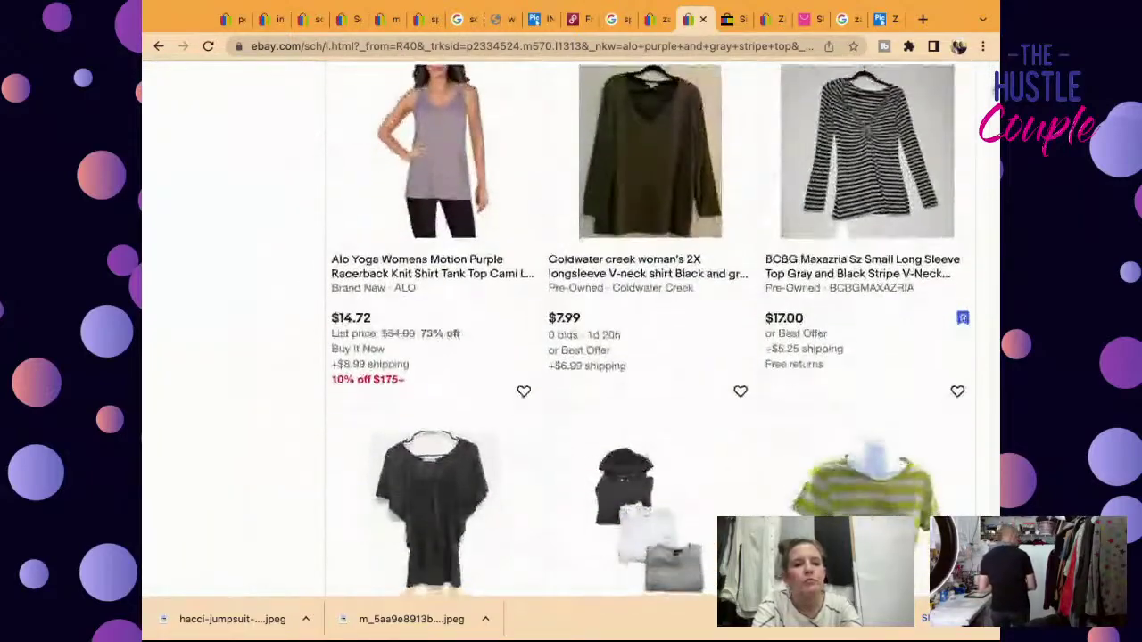
scroll(591, 428, down, 8)
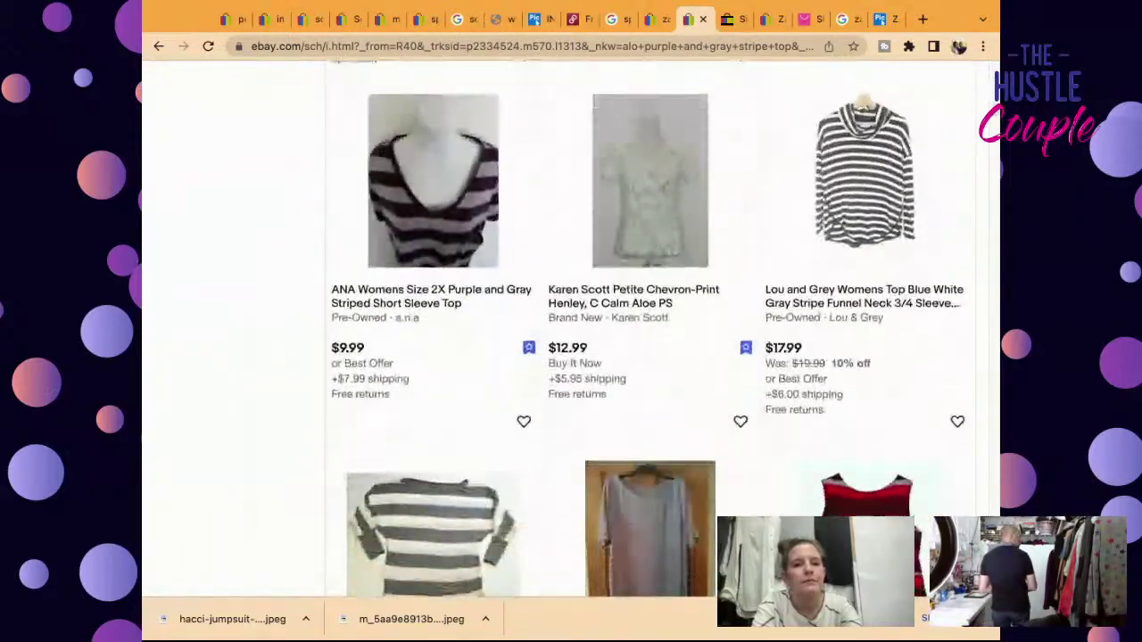
scroll(660, 357, down, 8)
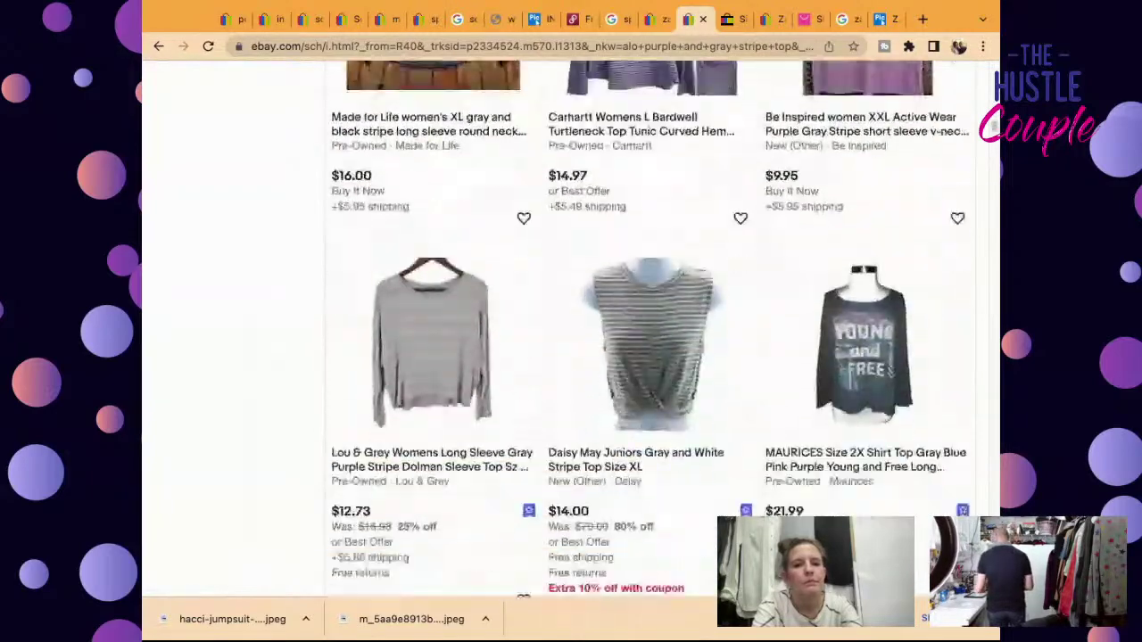
scroll(650, 357, down, 4)
scroll(650, 357, up, 12)
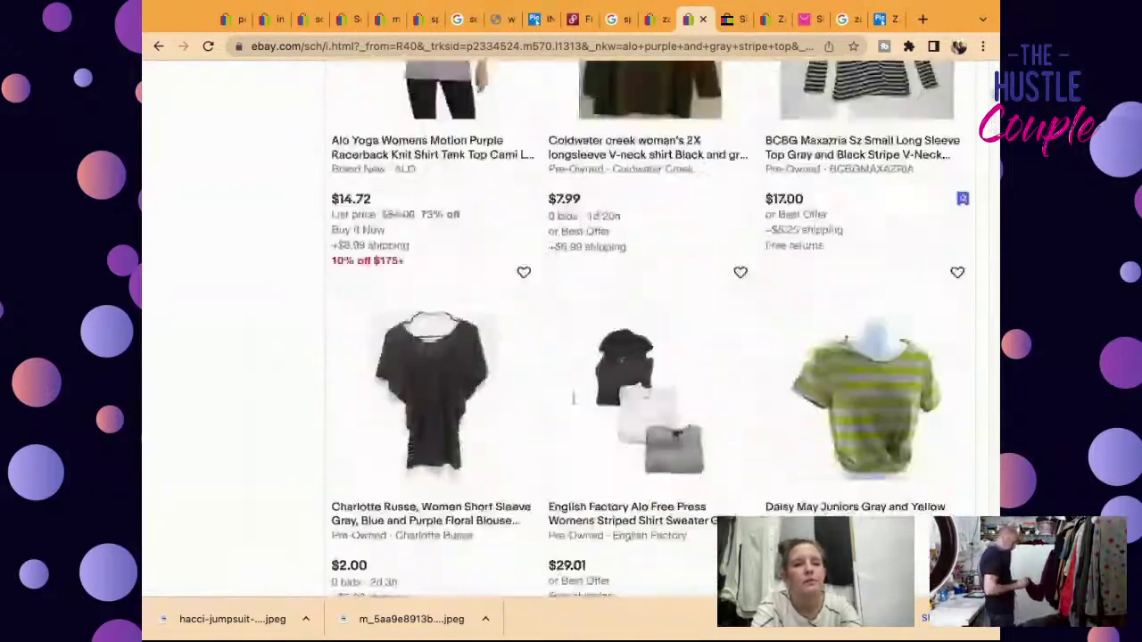
scroll(232, 357, up, 6)
click(208, 309)
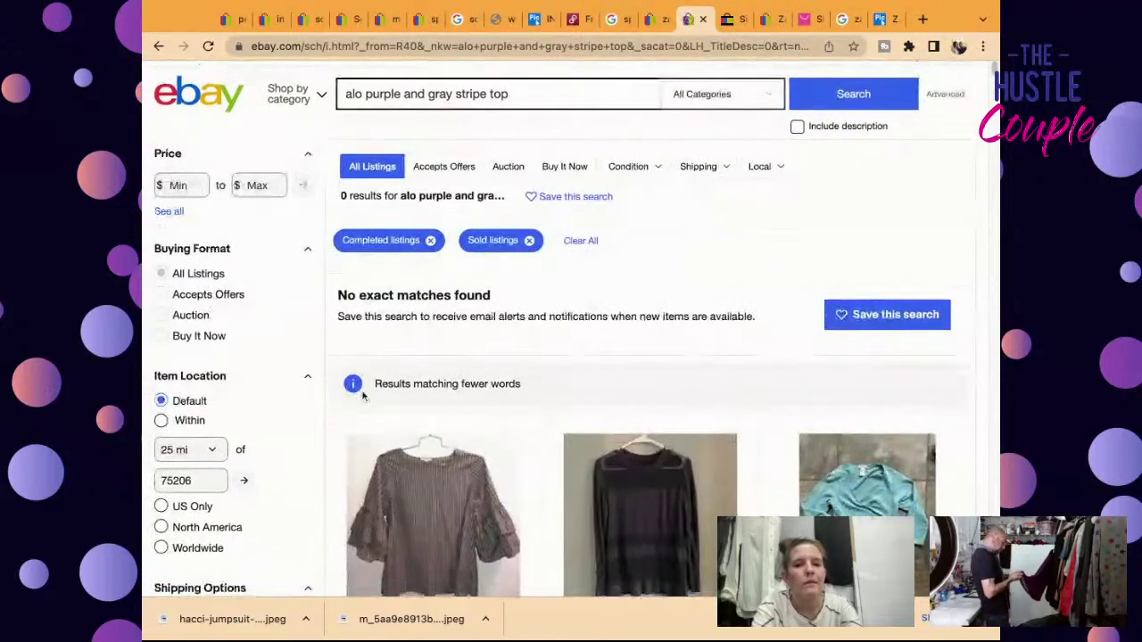
scroll(496, 510, down, 10)
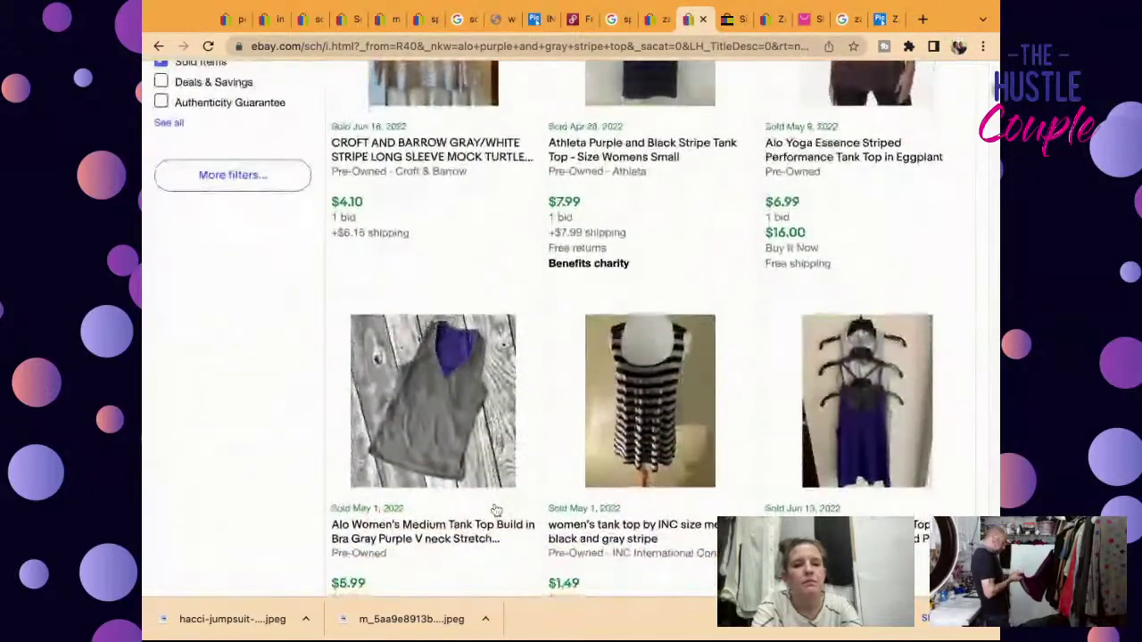
scroll(496, 510, down, 9)
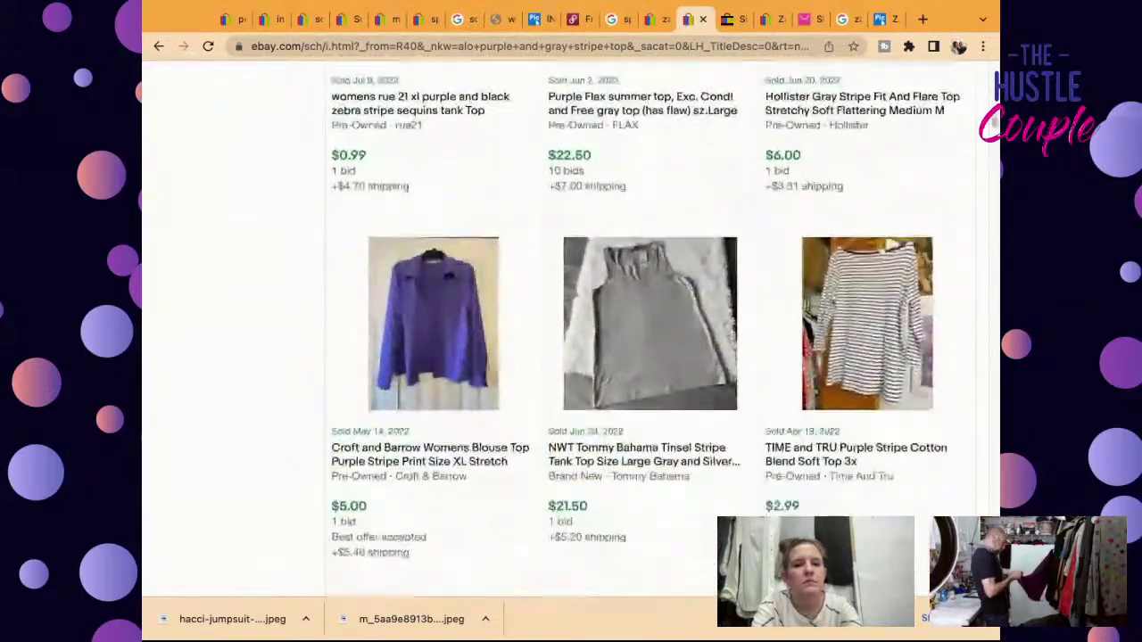
scroll(650, 330, down, 10)
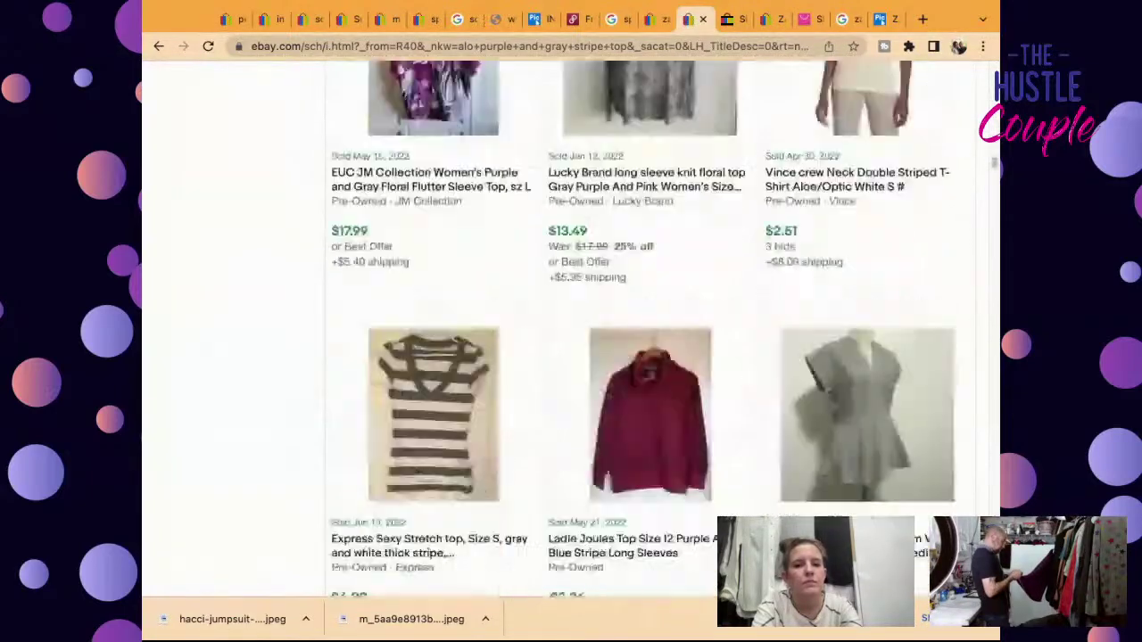
scroll(649, 330, up, 20)
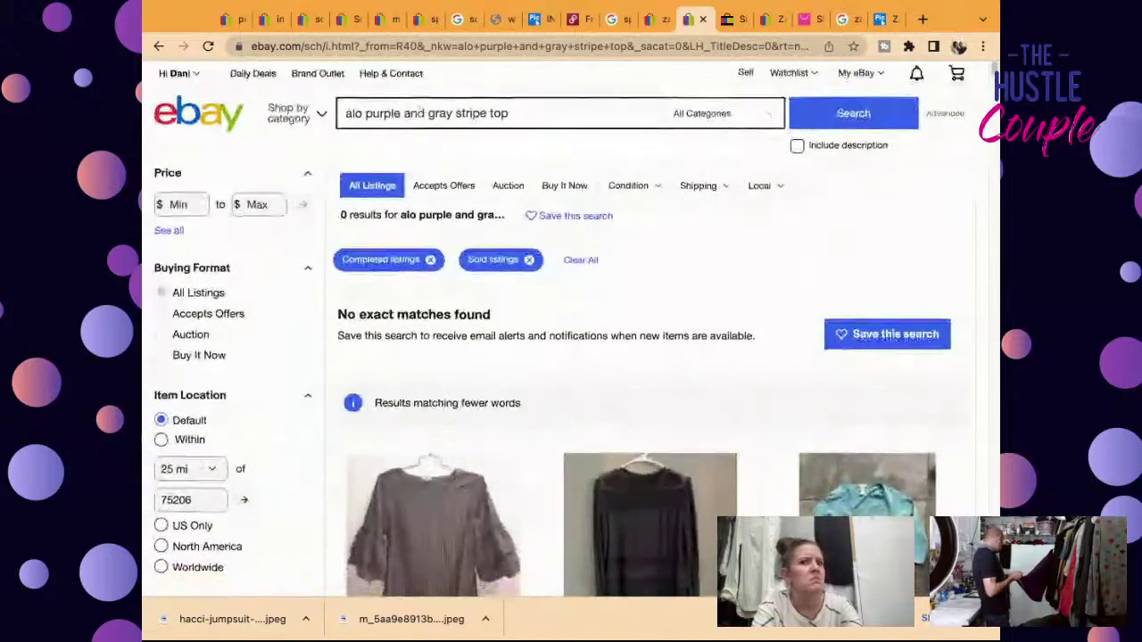
Step: Search the sold listings for "alo purple and gray stripe top 2631"
click(542, 108)
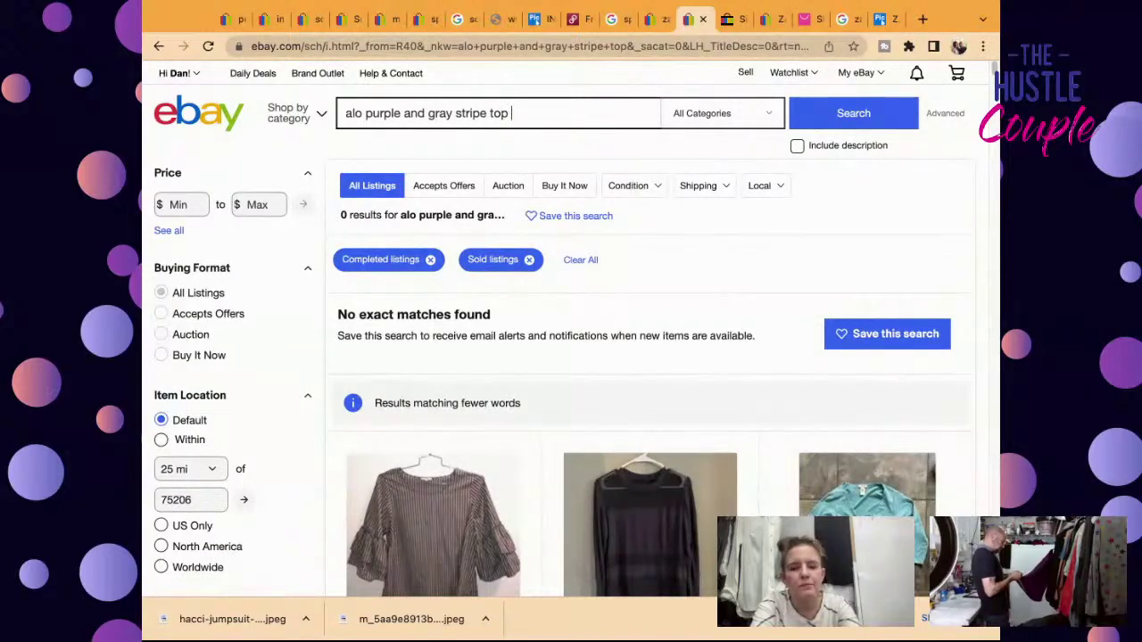
text(2631)
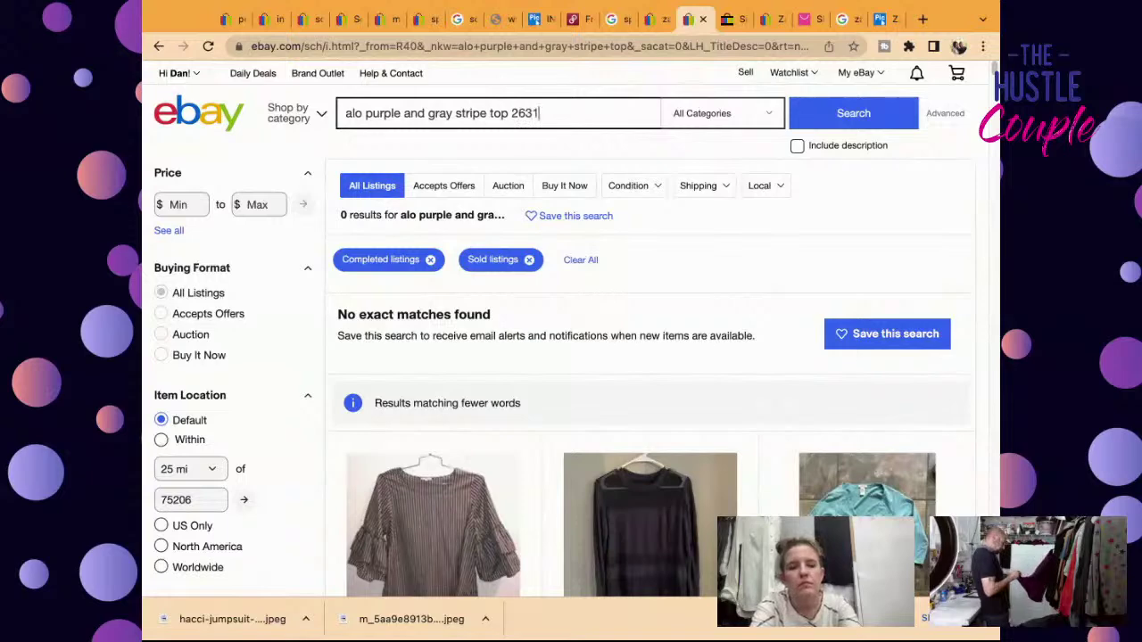
key(Return)
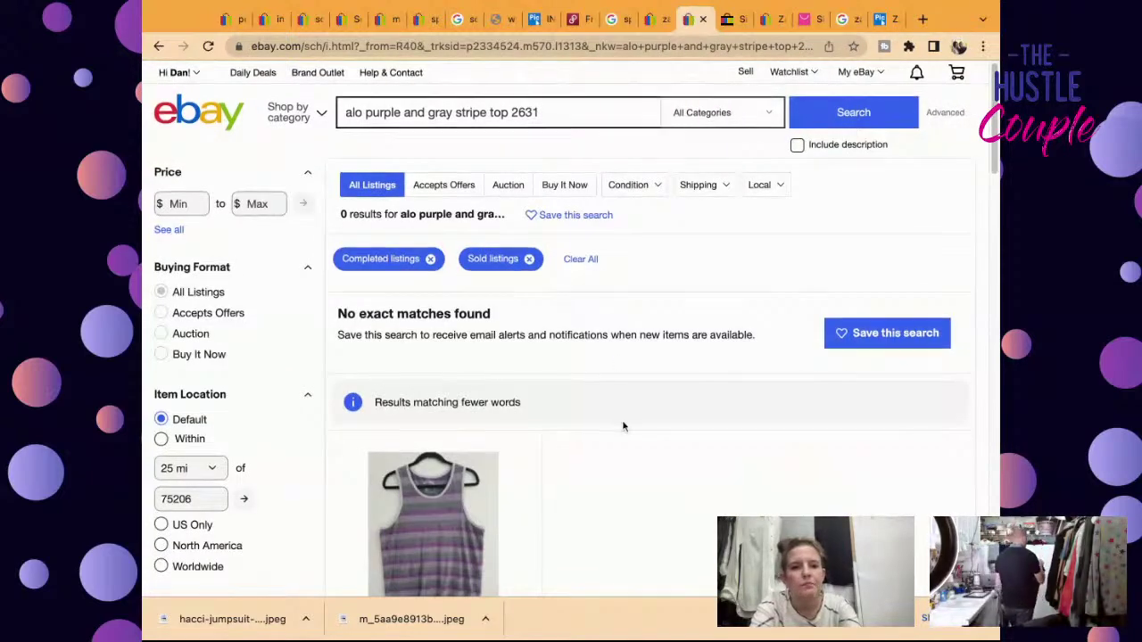
Step: Remove the completed and sold items filters and check the active listings for a matching striped top
scroll(622, 422, down, 7)
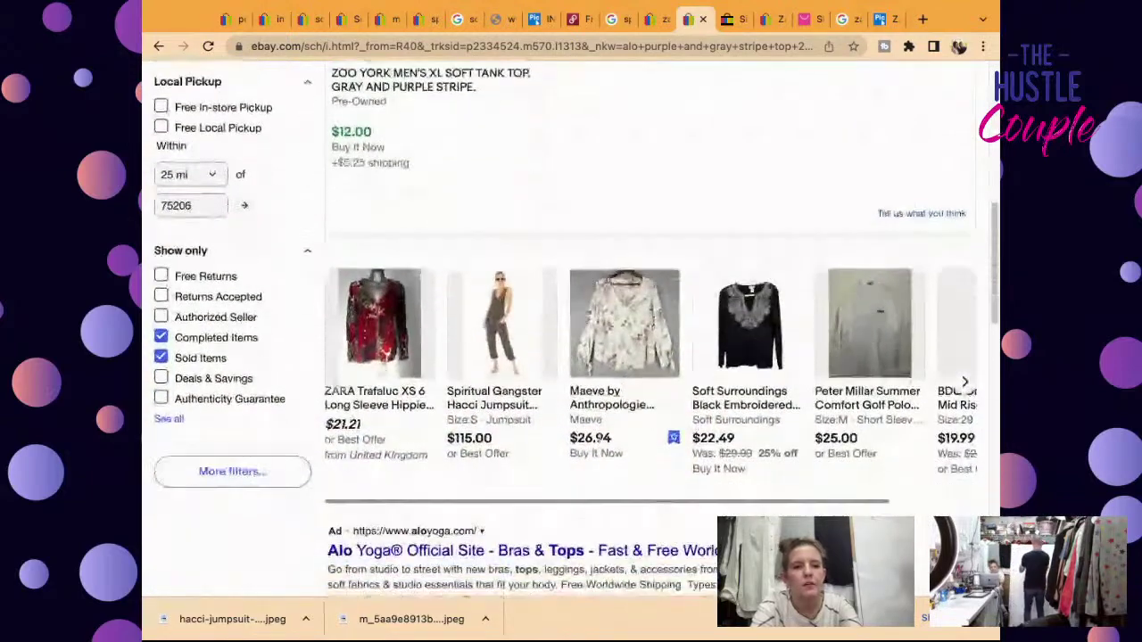
click(161, 337)
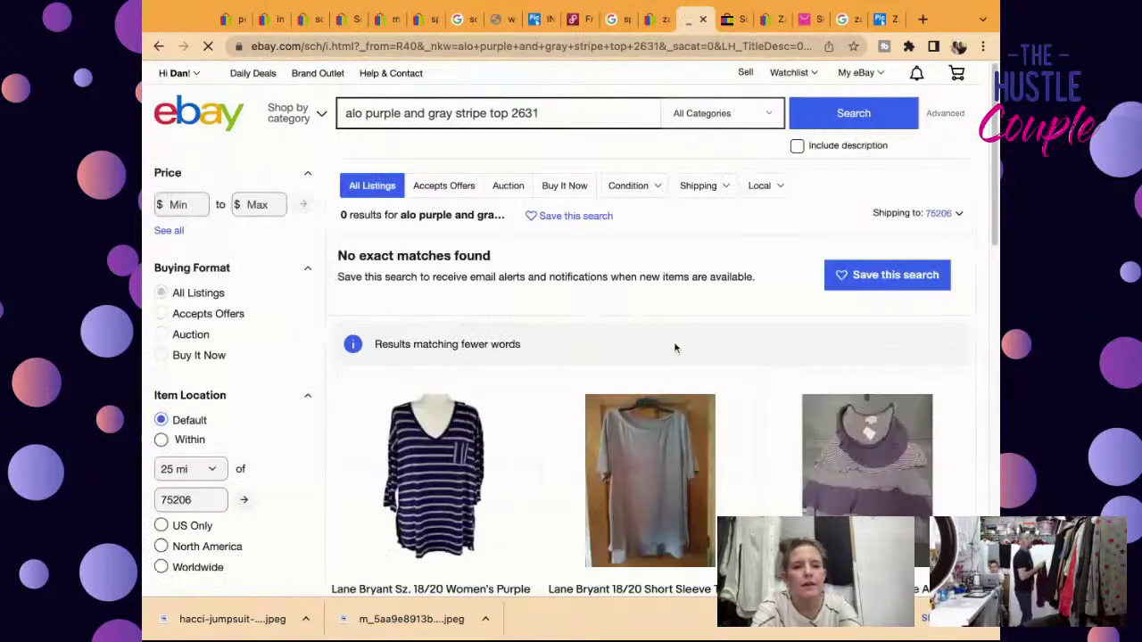
scroll(781, 476, down, 2)
scroll(782, 476, down, 5)
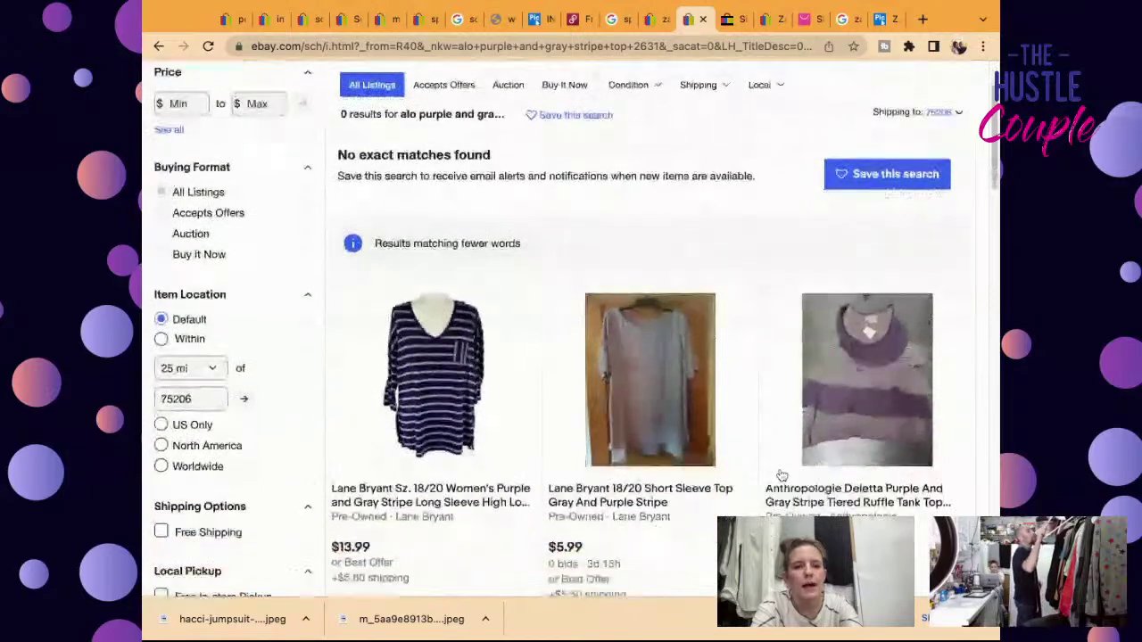
scroll(589, 340, up, 6)
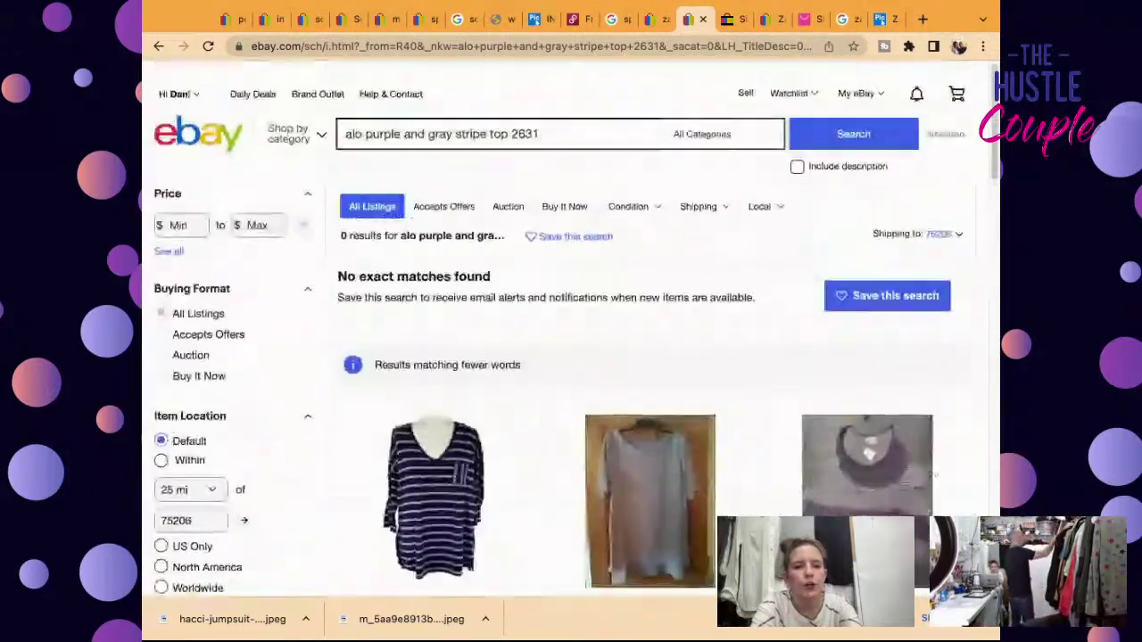
Step: Copy the eBay search phrase, run it in the Google browser tab in place of the Zara search, and show image results
triple_click(590, 115)
key(ctrl+c)
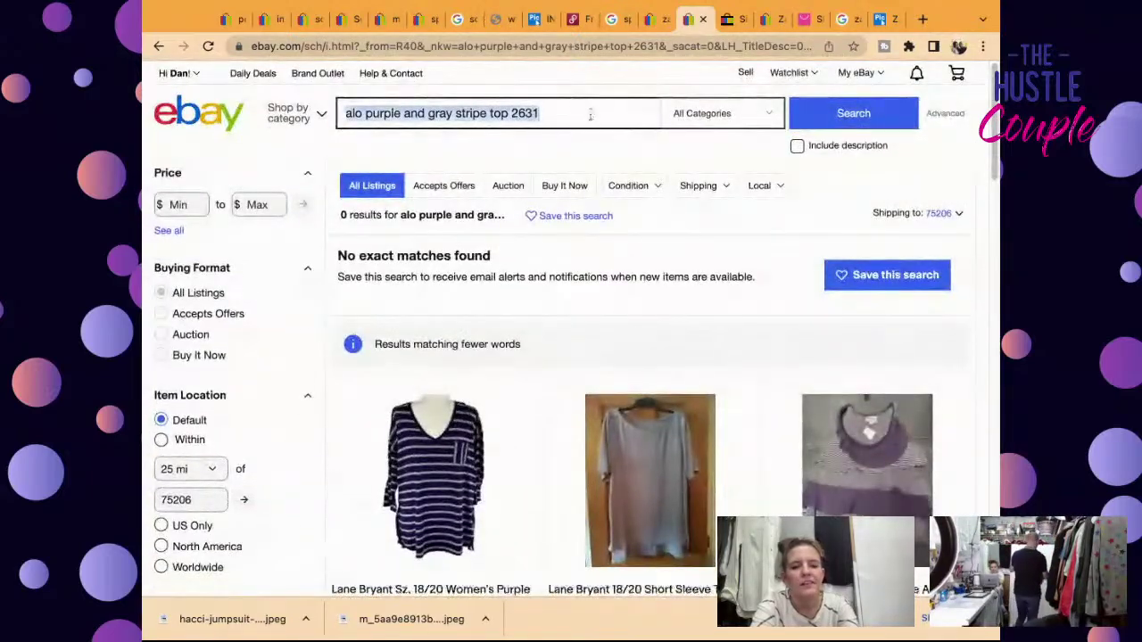
click(843, 19)
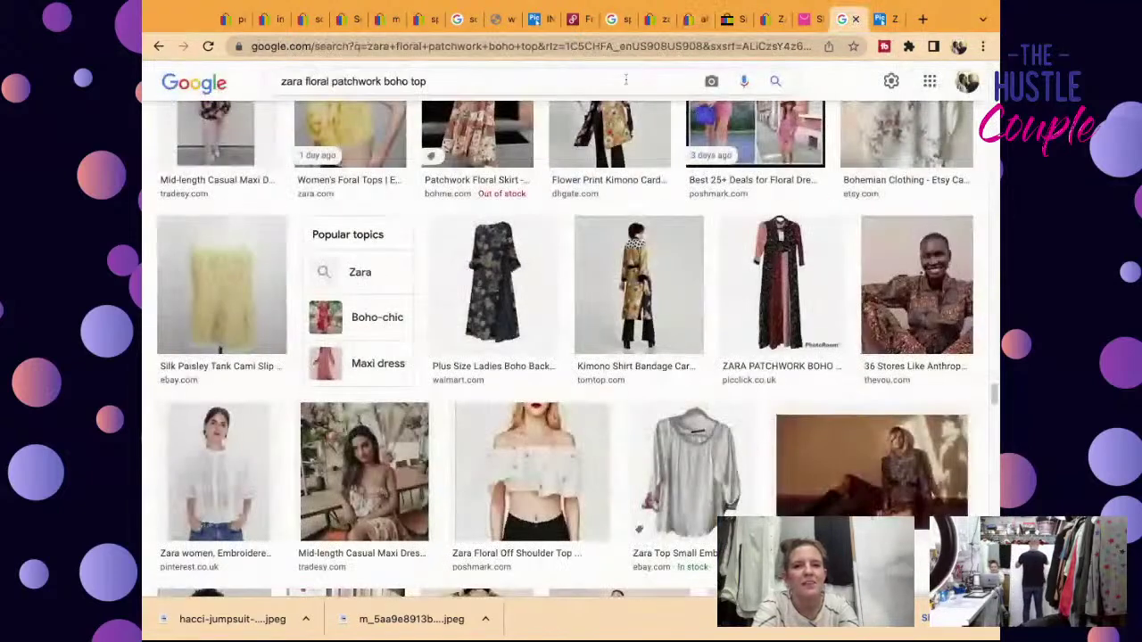
click(622, 47)
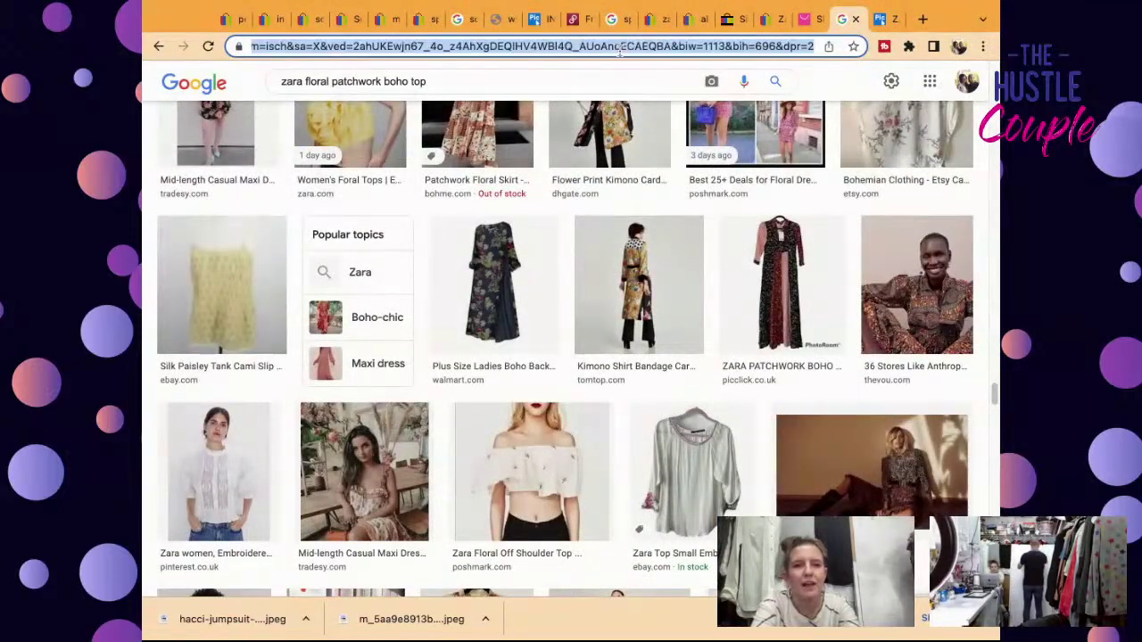
key(ctrl+v)
key(Return)
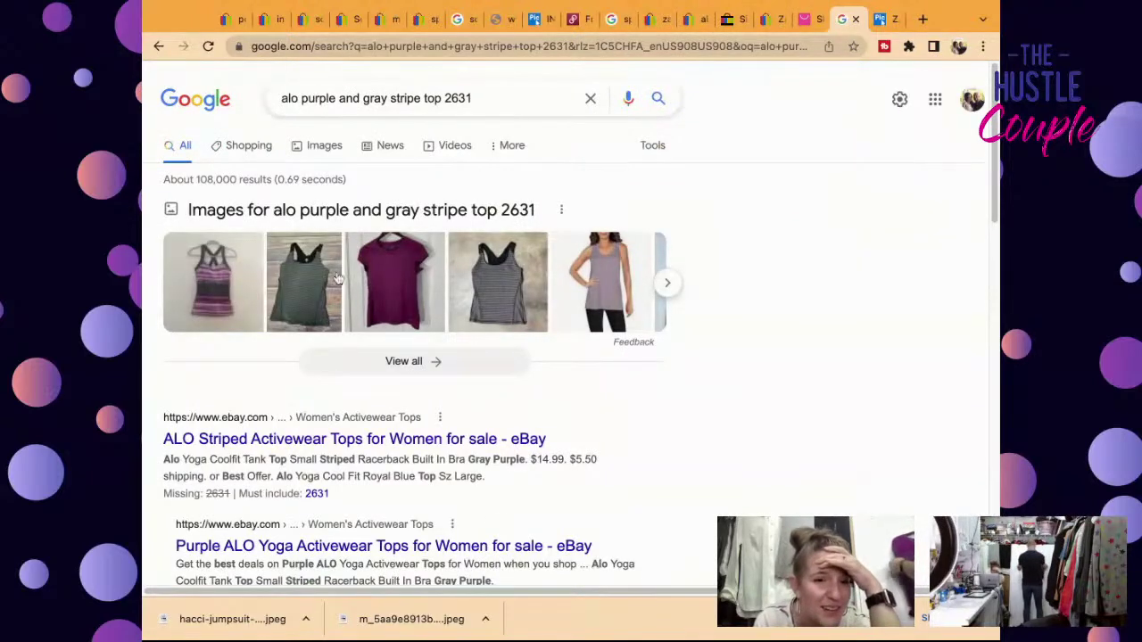
click(317, 150)
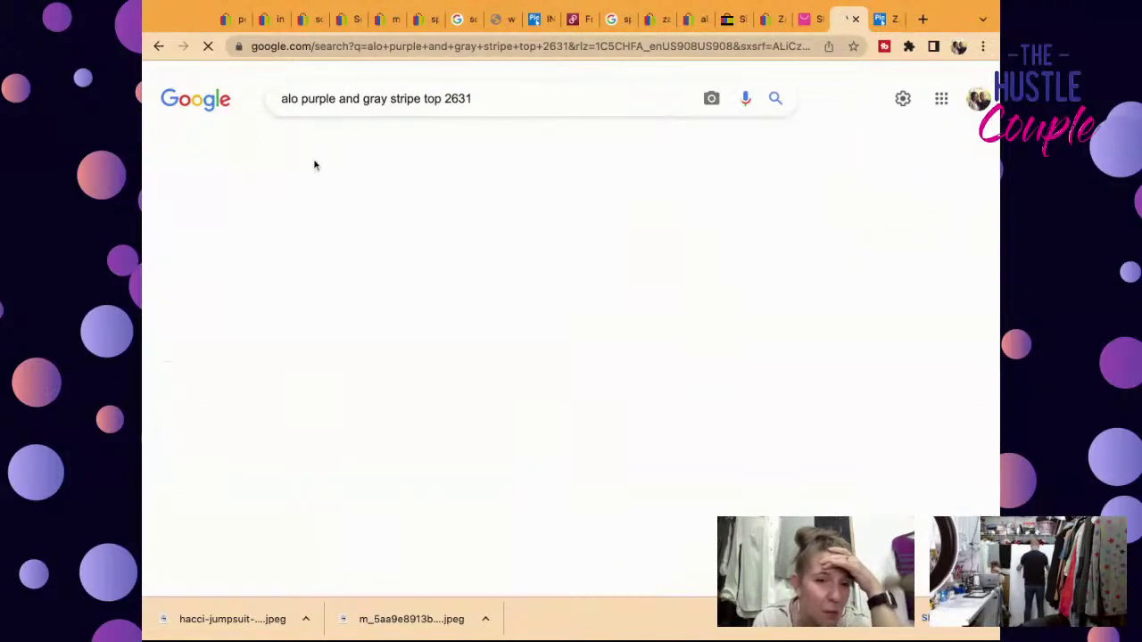
Step: Look through the image results and all the sponsored shop items above them for a matching Alo striped top
scroll(501, 370, down, 8)
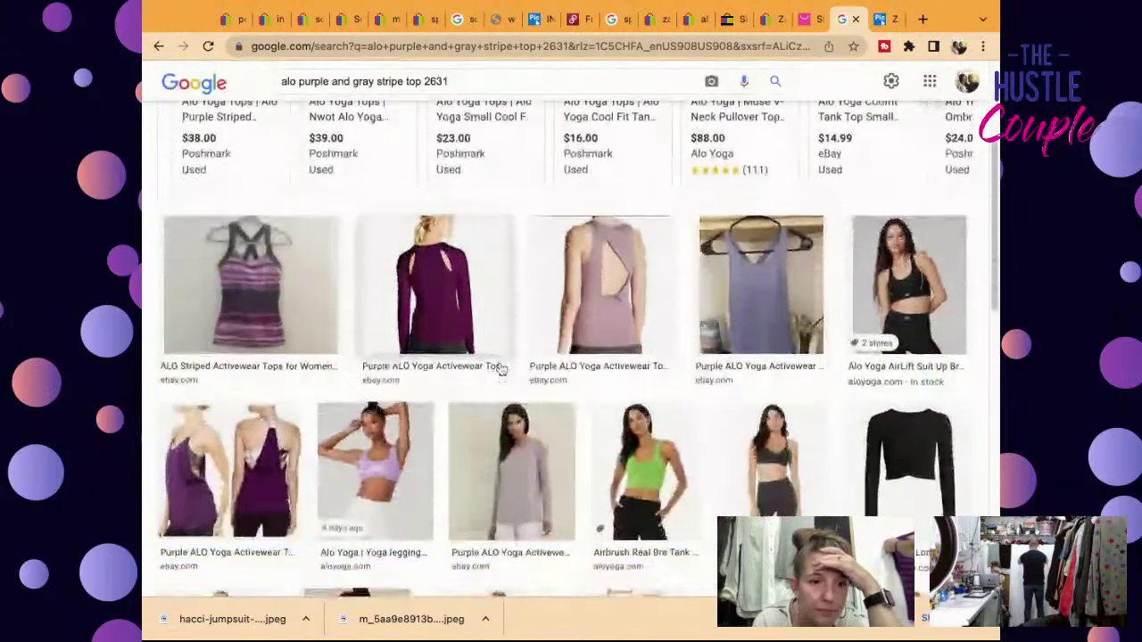
scroll(571, 357, down, 2)
scroll(571, 357, up, 3)
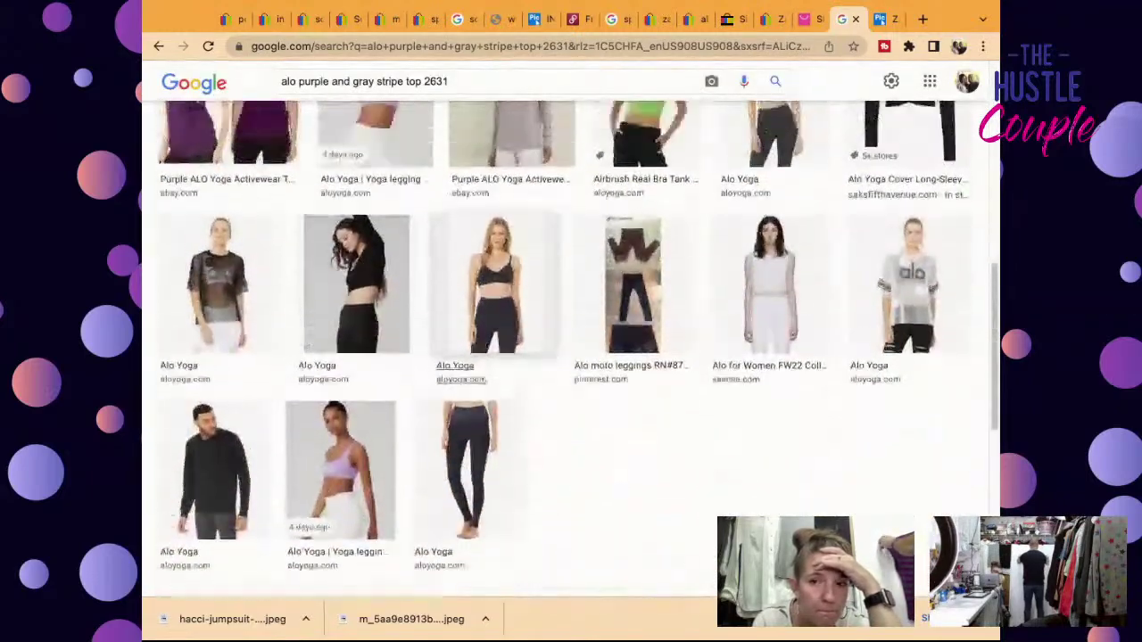
scroll(487, 295, up, 10)
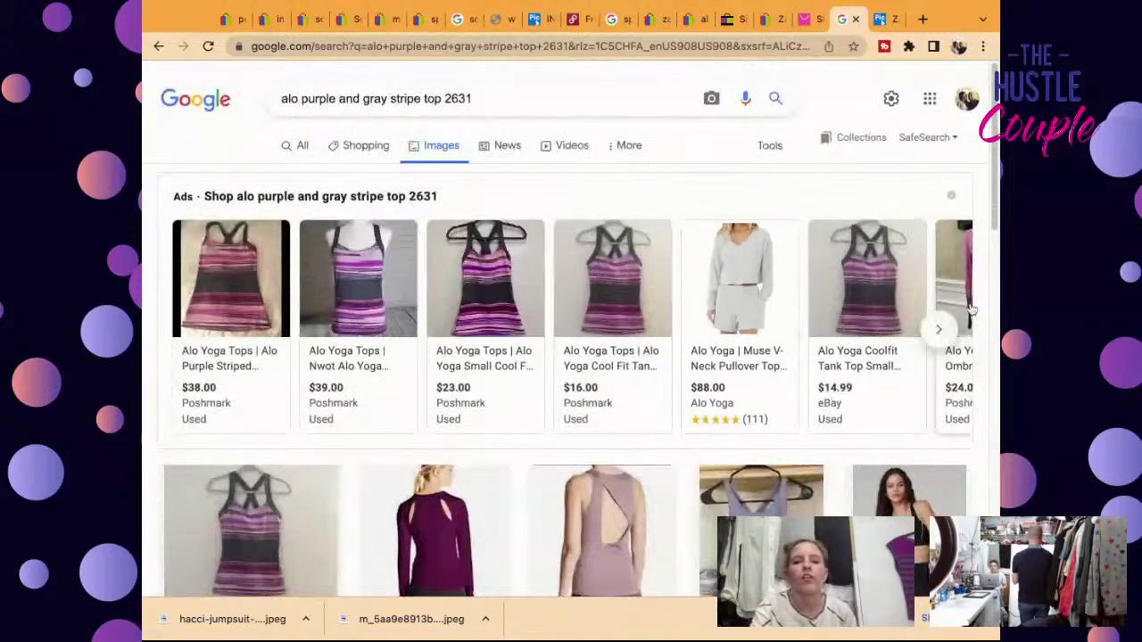
click(939, 330)
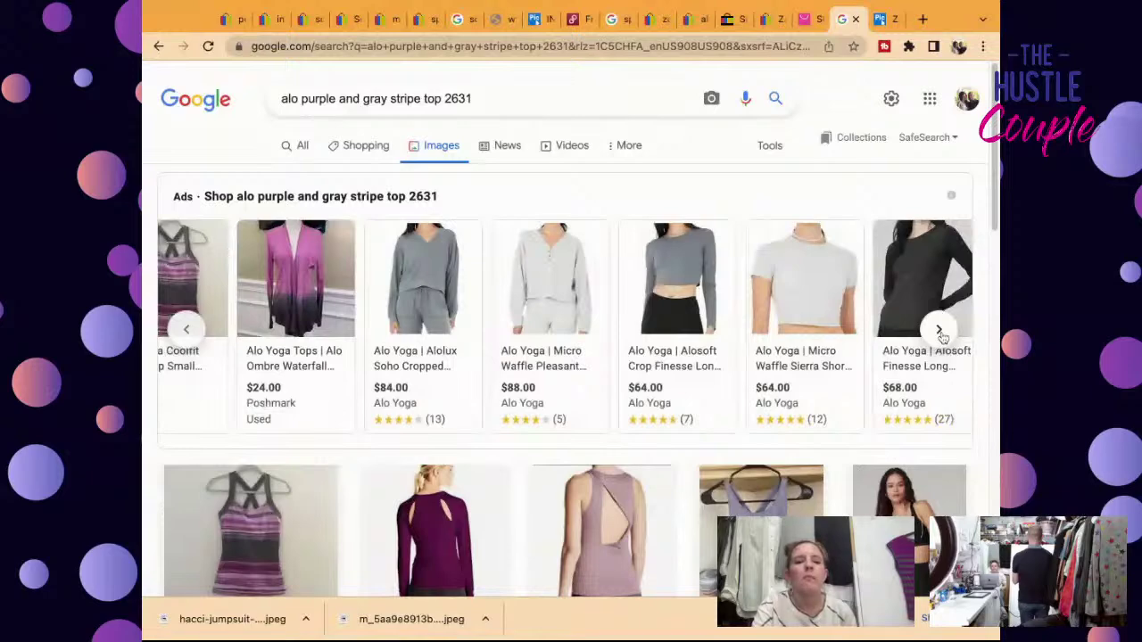
click(939, 330)
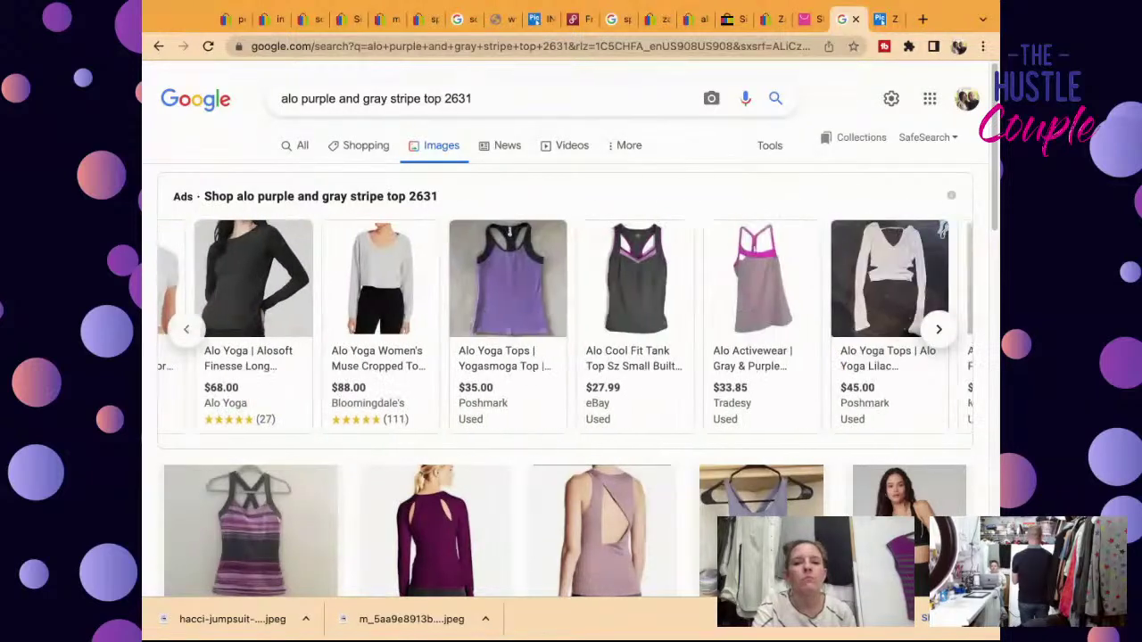
click(938, 329)
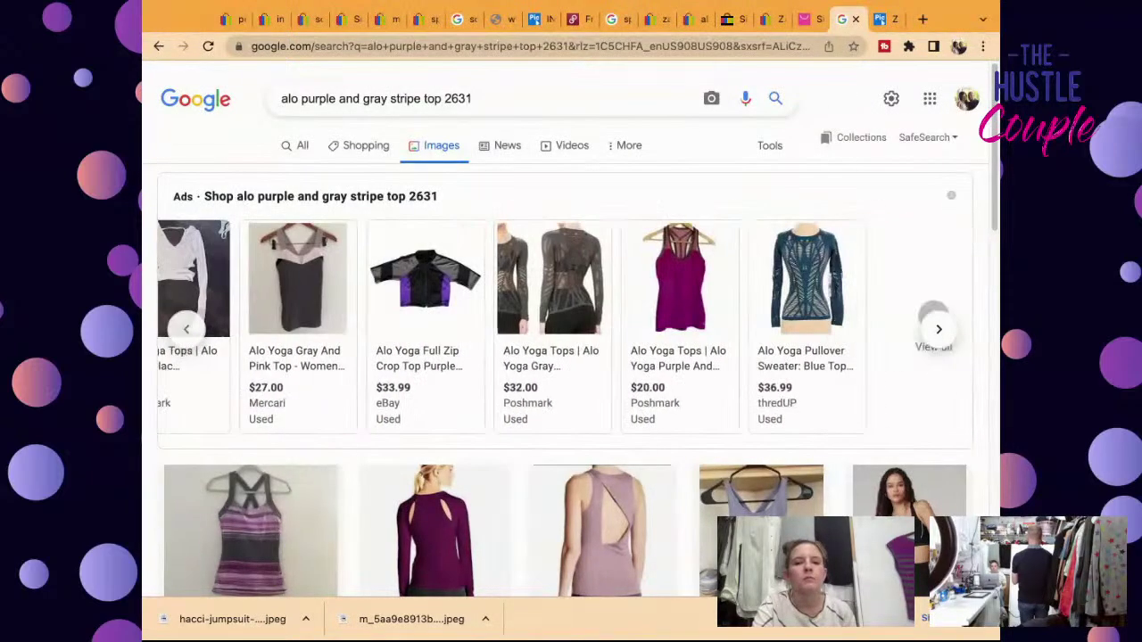
Step: Examine the remaining image results and the second set of sponsored items at the page's end for a match
scroll(854, 446, down, 6)
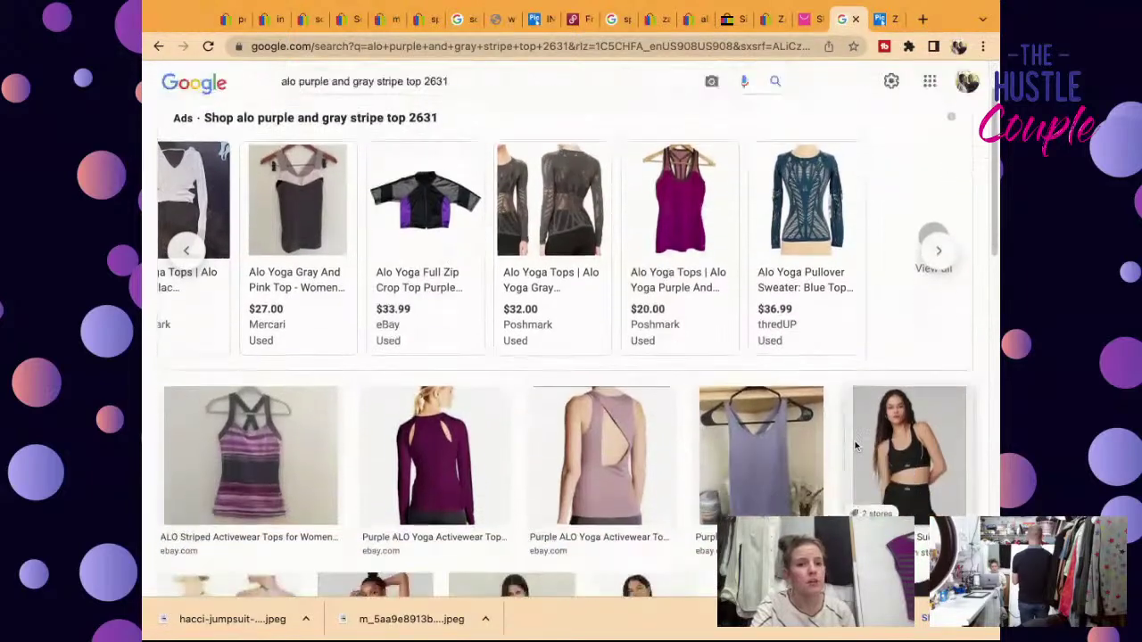
scroll(571, 357, down, 3)
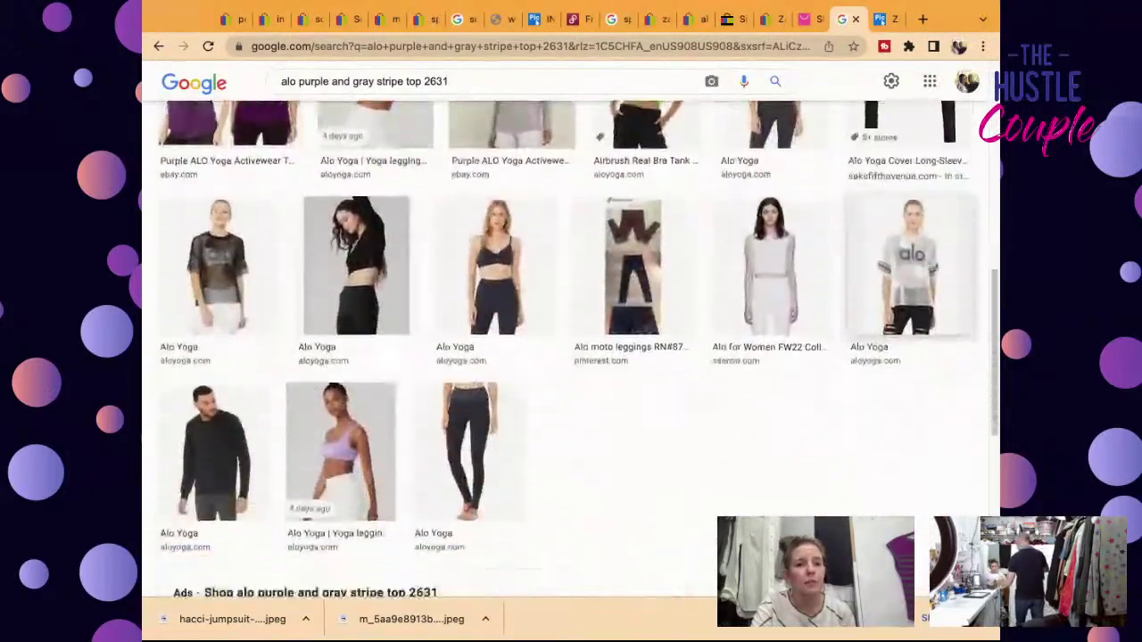
scroll(571, 356, up, 1)
scroll(571, 357, down, 5)
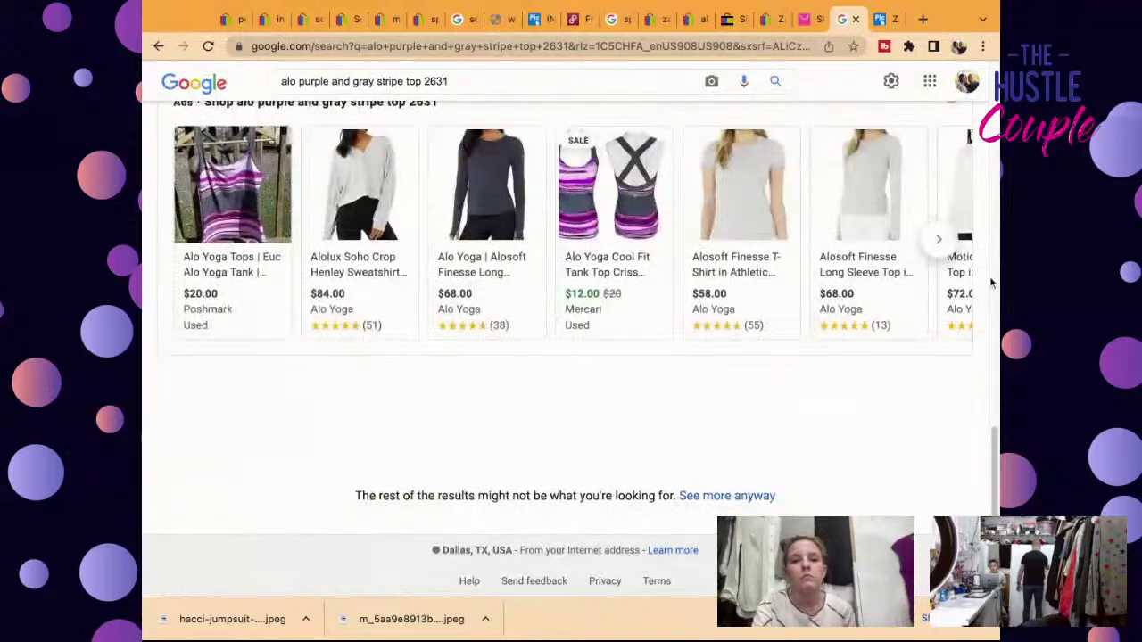
click(944, 243)
scroll(950, 248, up, 15)
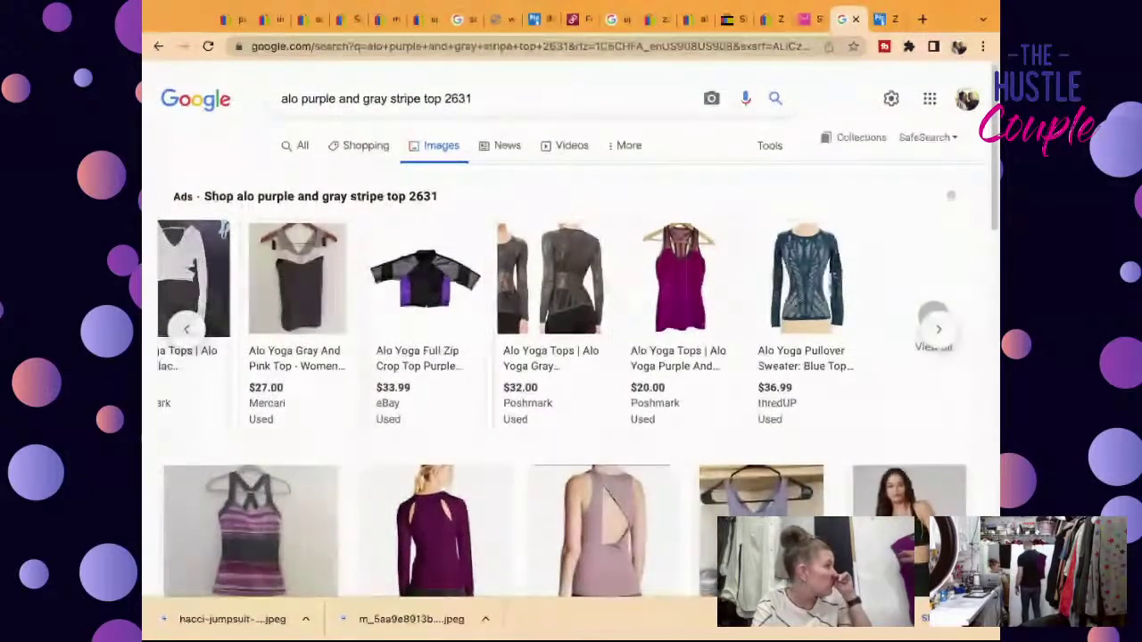
scroll(724, 165, down, 8)
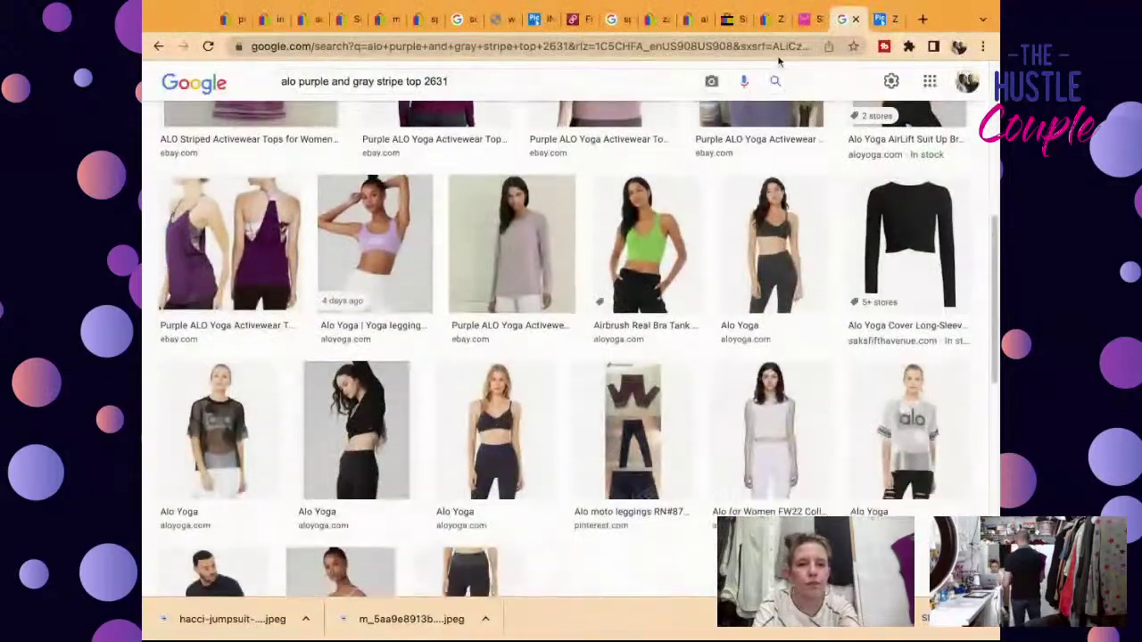
scroll(724, 165, up, 9)
scroll(723, 165, down, 1)
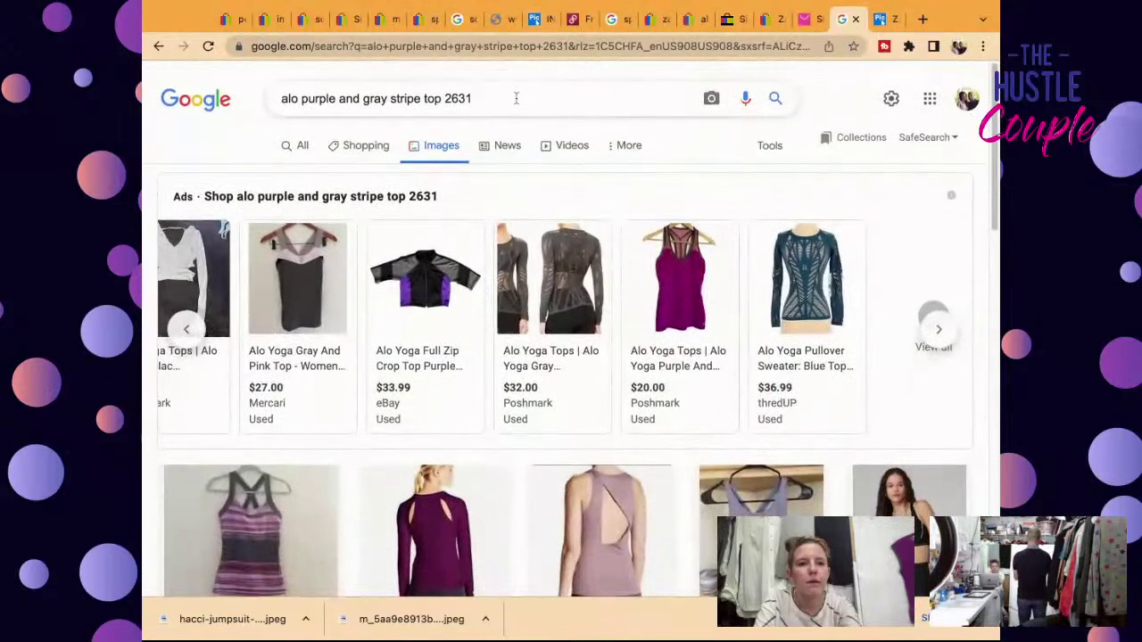
Step: Change the image search to "alo purple and gray stripe mesh top" and run it
click(513, 98)
key(BackSpace)
key(BackSpace)
key(BackSpace)
key(BackSpace)
key(BackSpace)
key(BackSpace)
key(BackSpace)
key(BackSpace)
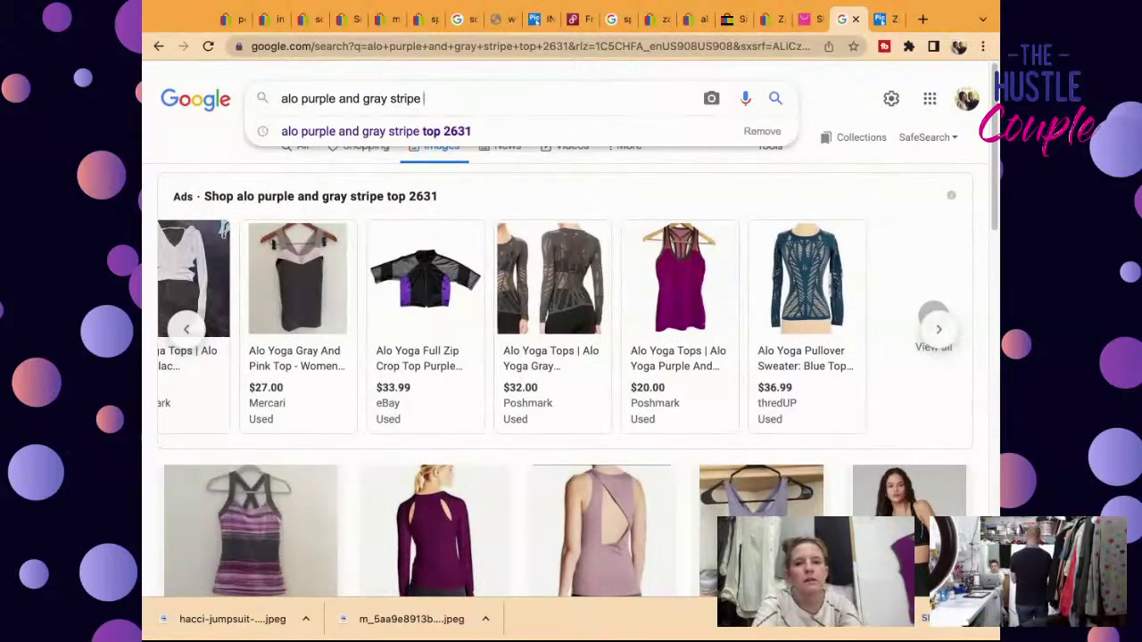
text(mesh top)
key(Return)
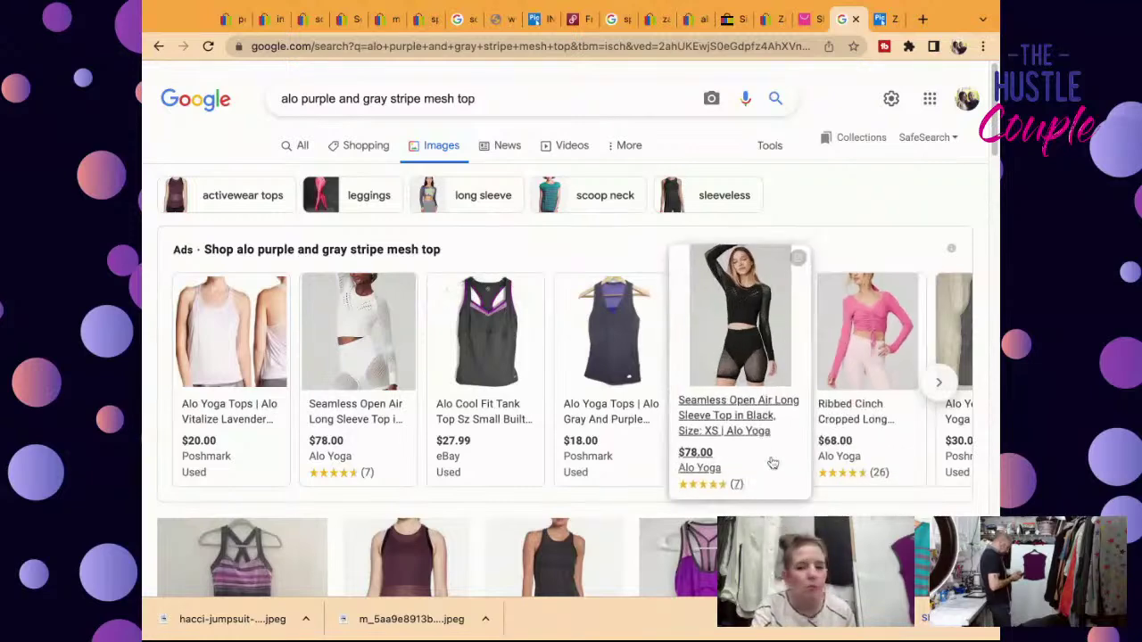
Step: Look through the image results and sponsored items for a matching Alo purple and gray striped mesh top
scroll(773, 461, down, 2)
scroll(773, 462, down, 2)
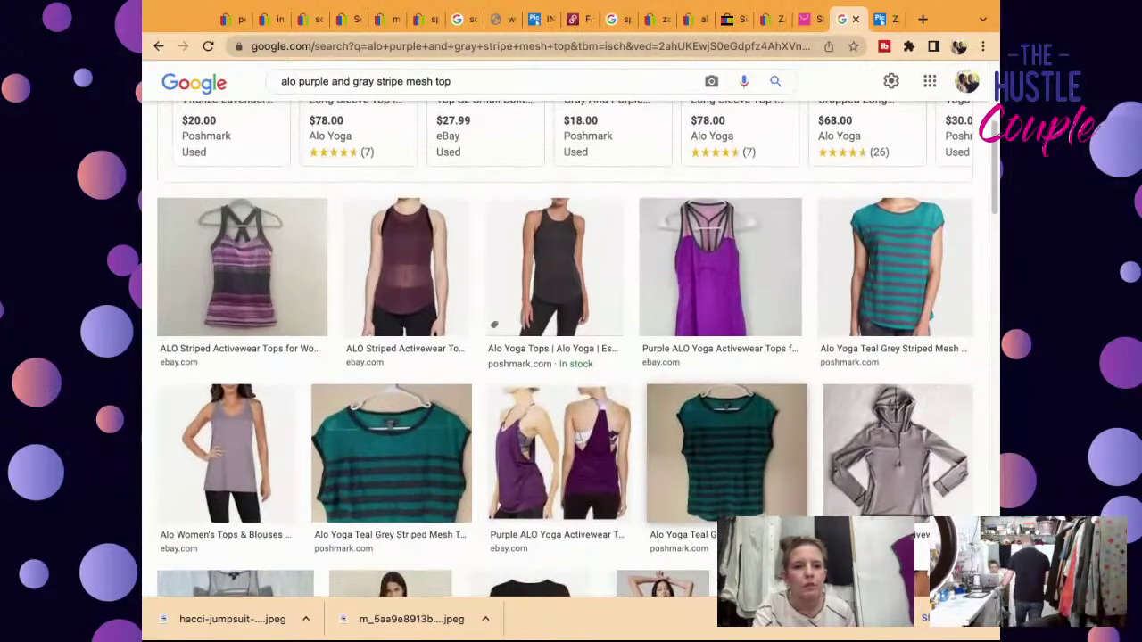
scroll(772, 462, down, 2)
scroll(571, 357, down, 5)
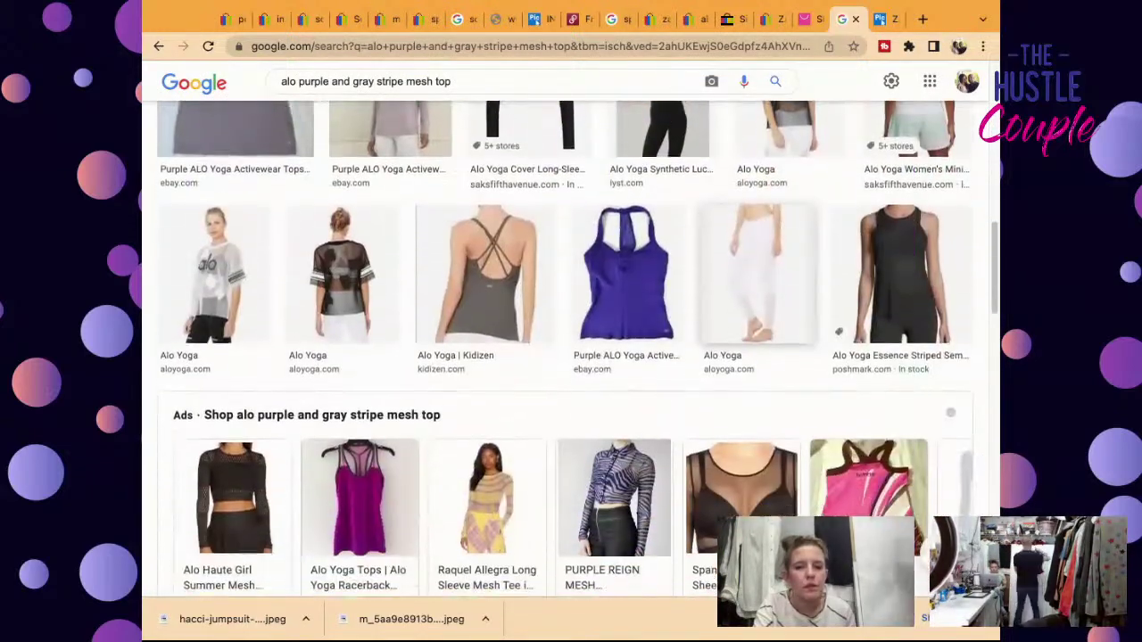
scroll(741, 268, down, 15)
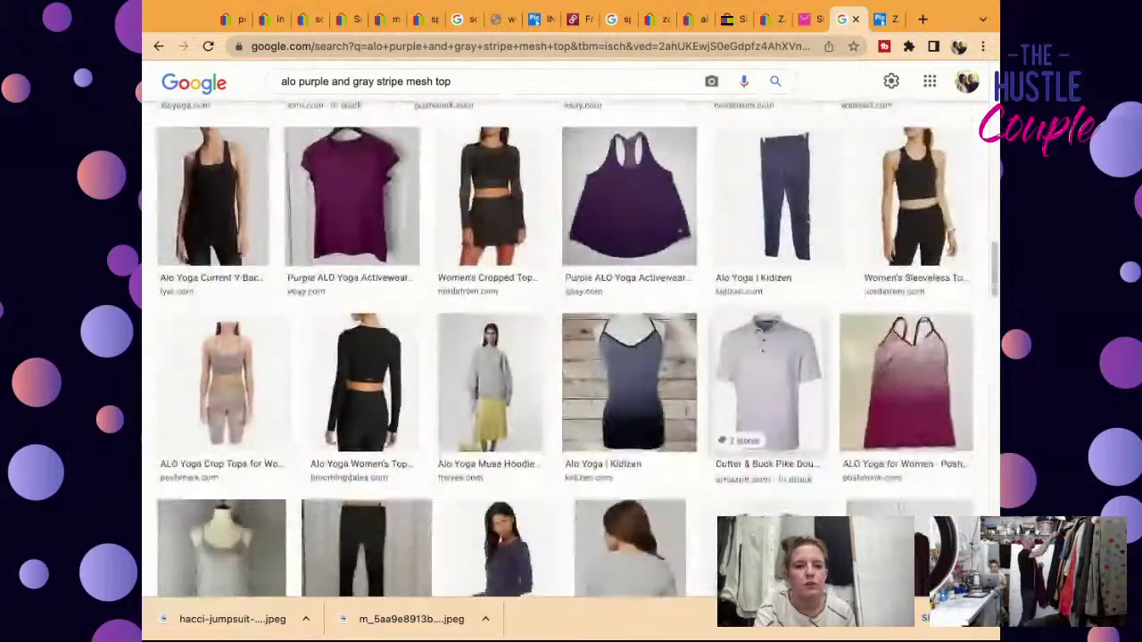
scroll(571, 347, down, 10)
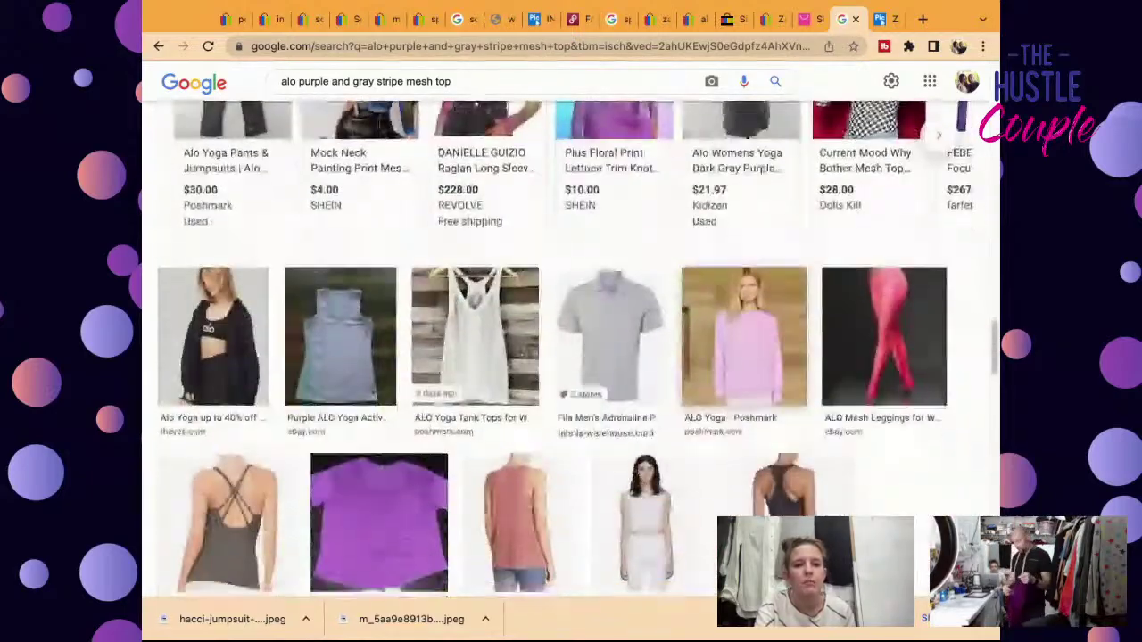
scroll(571, 348, down, 10)
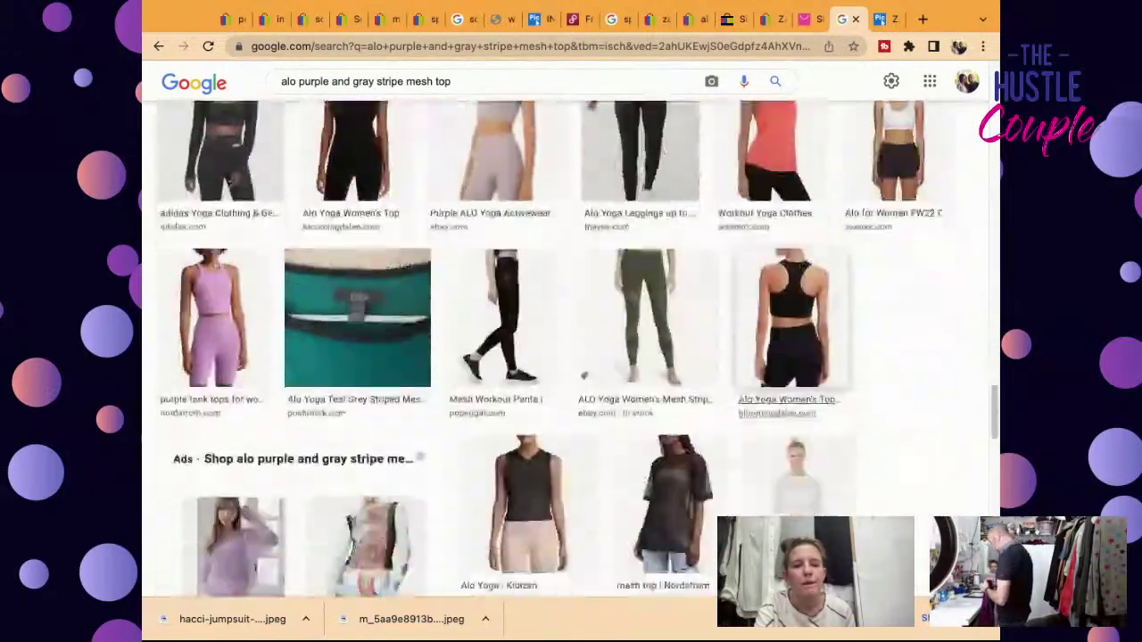
scroll(571, 348, down, 10)
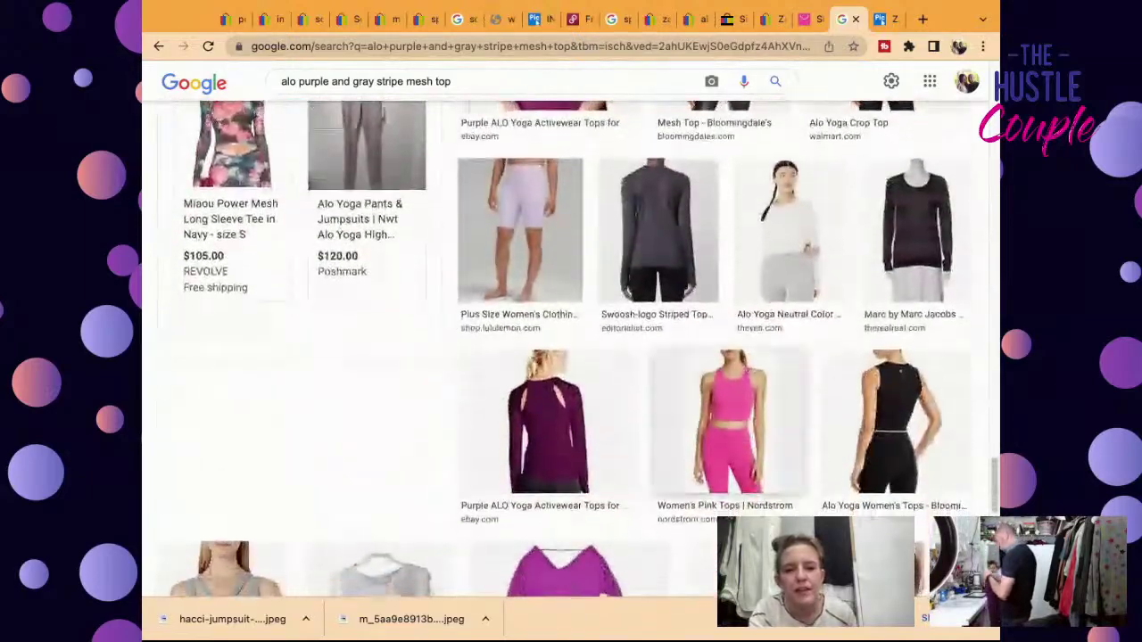
Step: Return to the first image results and check the Poshmark listing for the Alo Yoga teal grey striped mesh top
scroll(571, 348, up, 15)
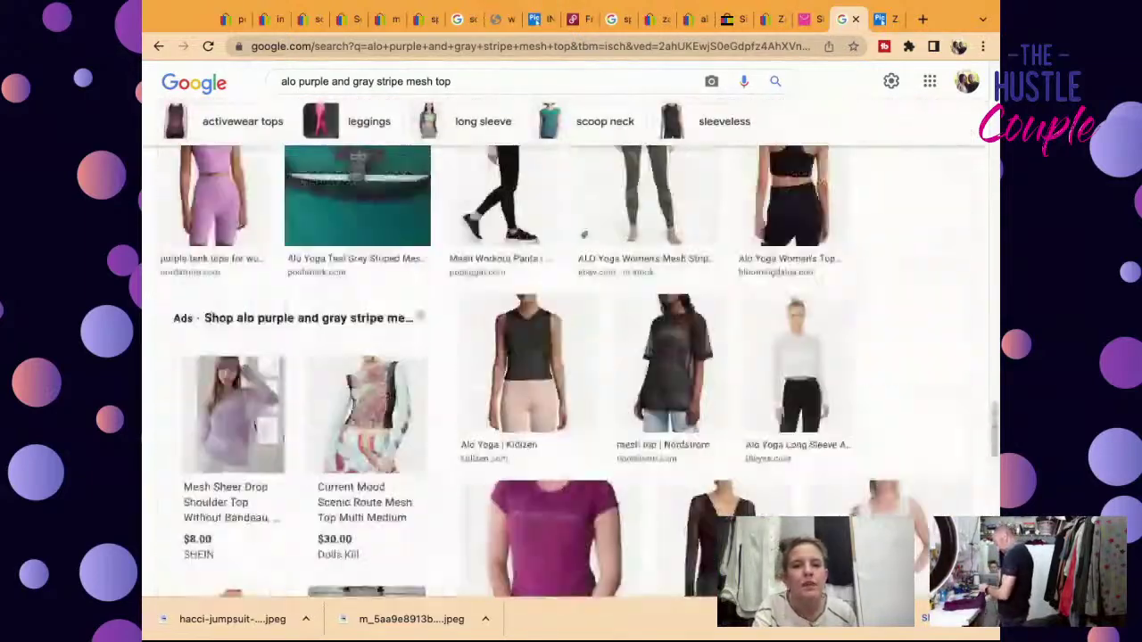
scroll(571, 348, down, 2)
scroll(493, 497, down, 1)
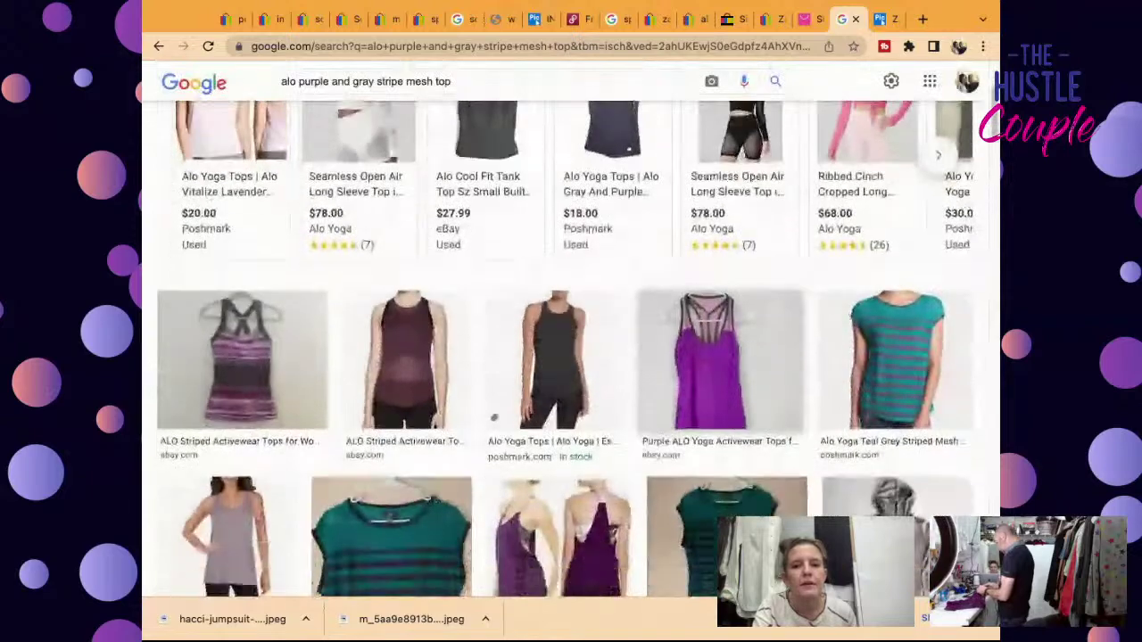
click(861, 443)
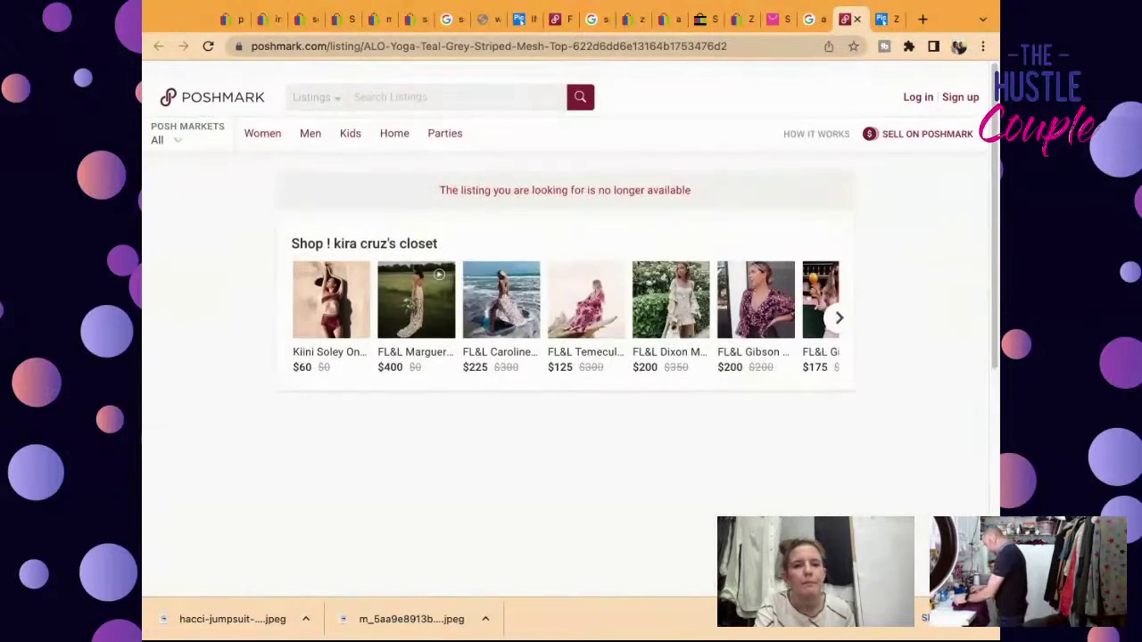
click(810, 18)
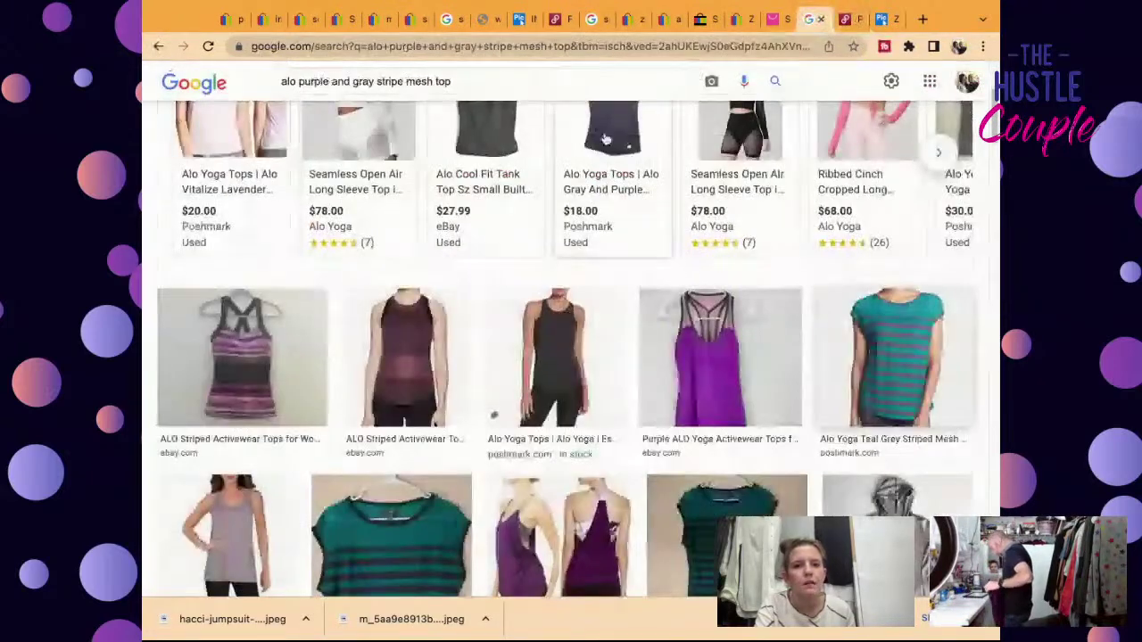
Step: Copy the phrase "alo purple and gray stripe mesh top" and run it on eBay in place of the Spiritual Gangster jumpsuit search
triple_click(553, 80)
key(ctrl+c)
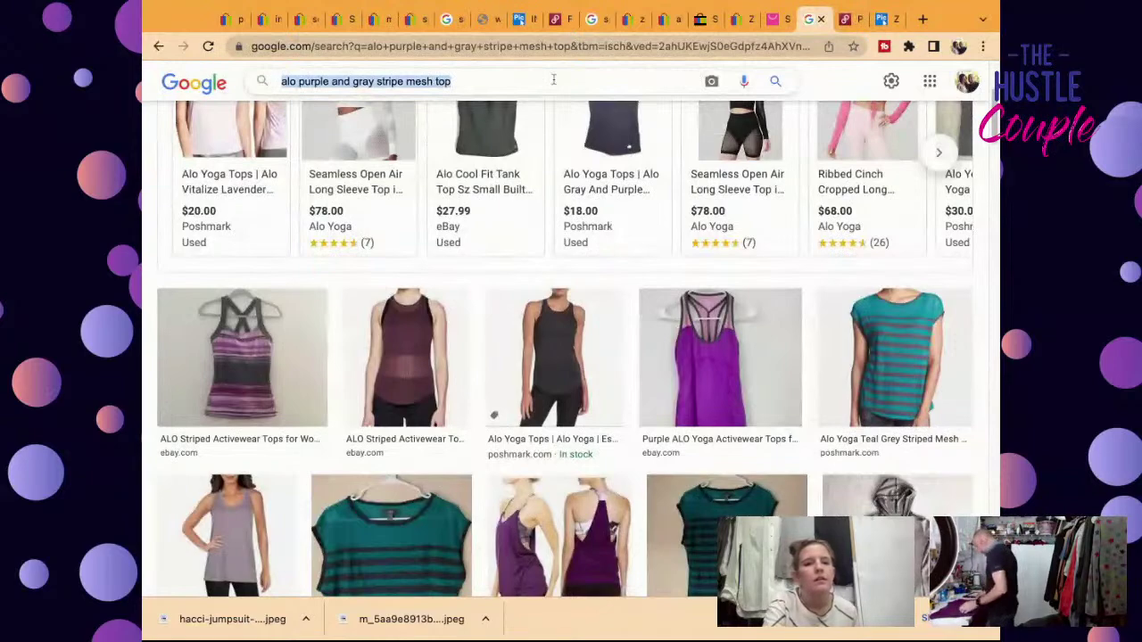
click(413, 19)
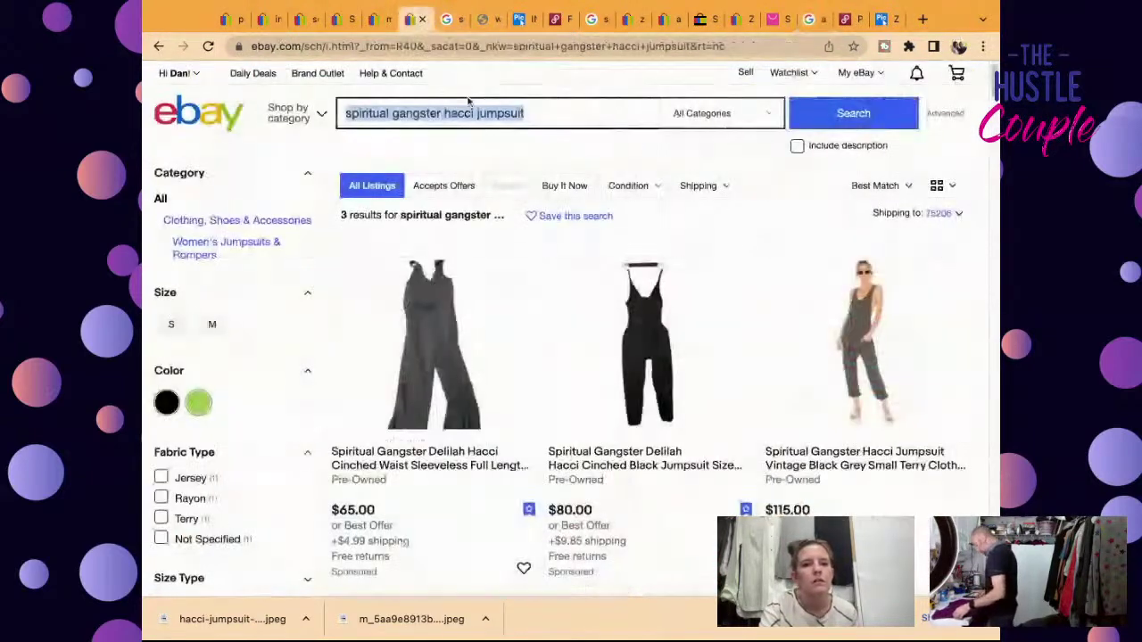
key(ctrl+v)
key(Return)
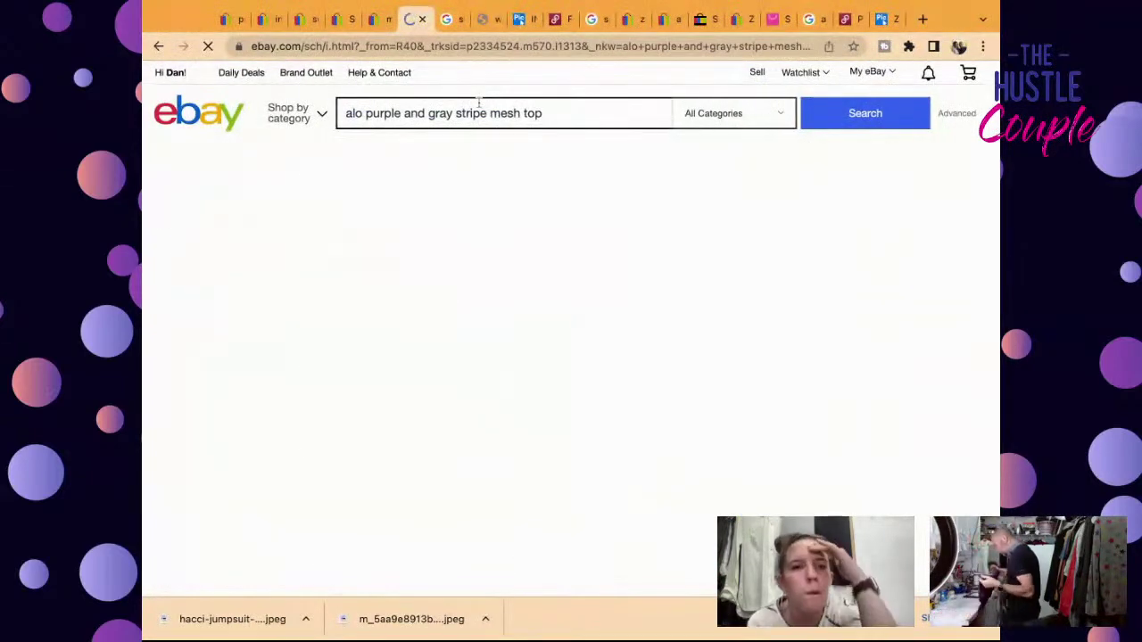
Step: Find the ALO teal green grey striped mesh tank top among the eBay results and start a sell-similar listing from it
scroll(535, 428, down, 5)
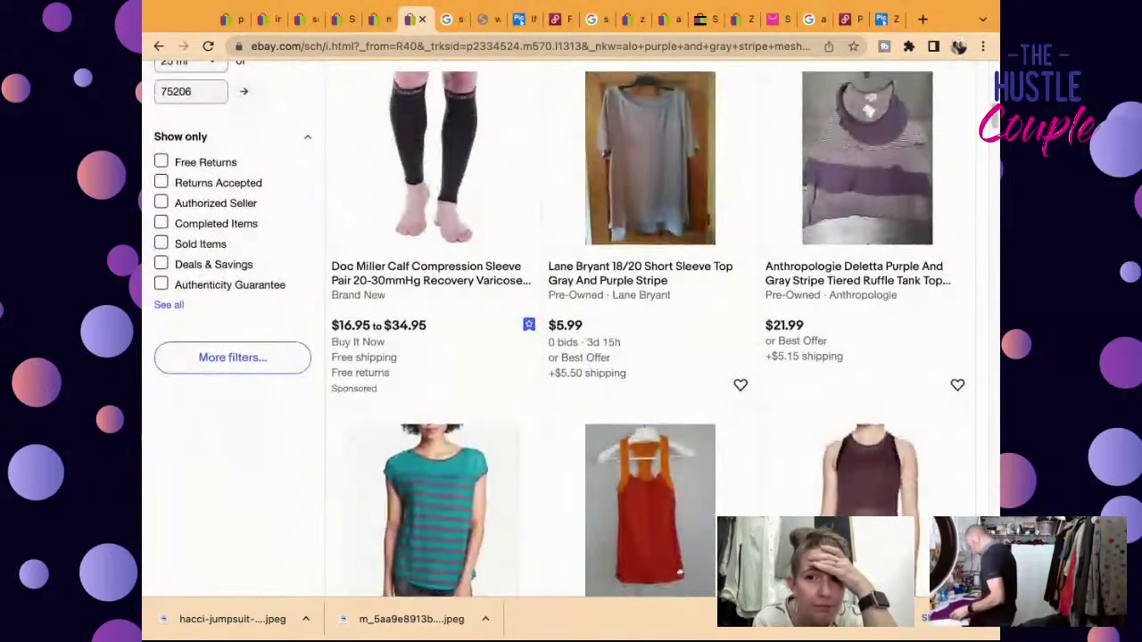
scroll(535, 431, down, 2)
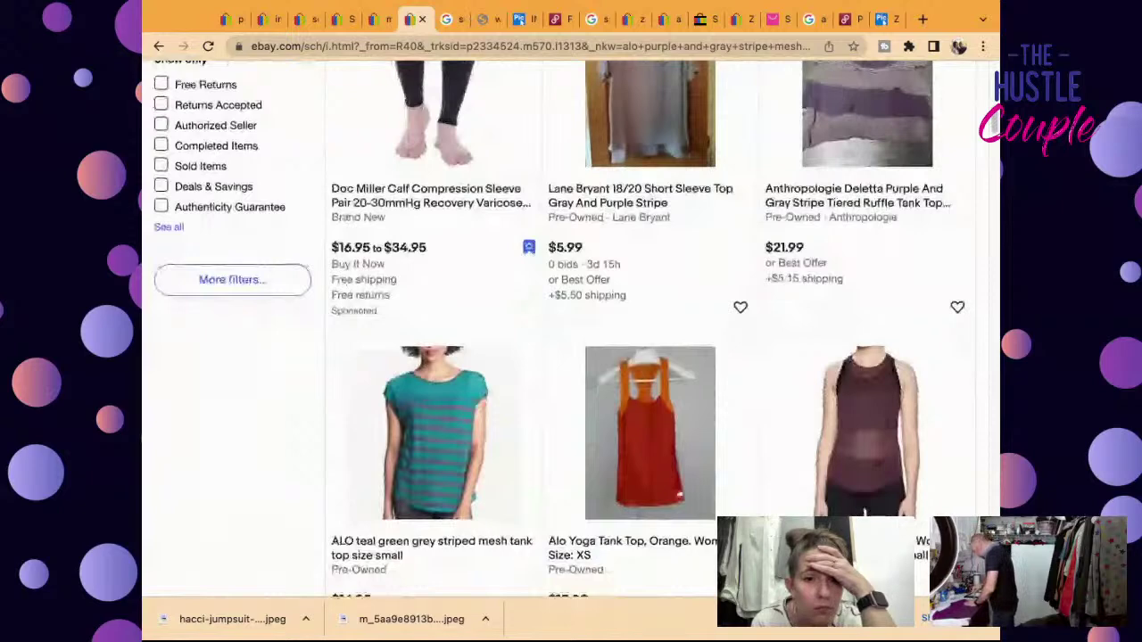
scroll(553, 330, up, 1)
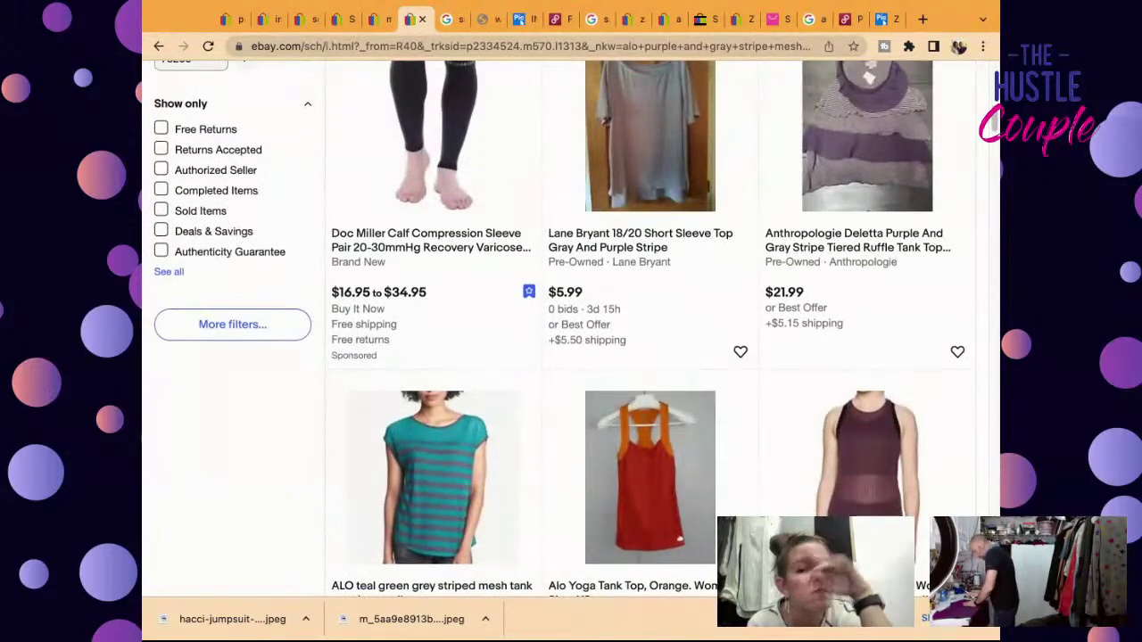
scroll(553, 330, down, 4)
scroll(553, 330, down, 4)
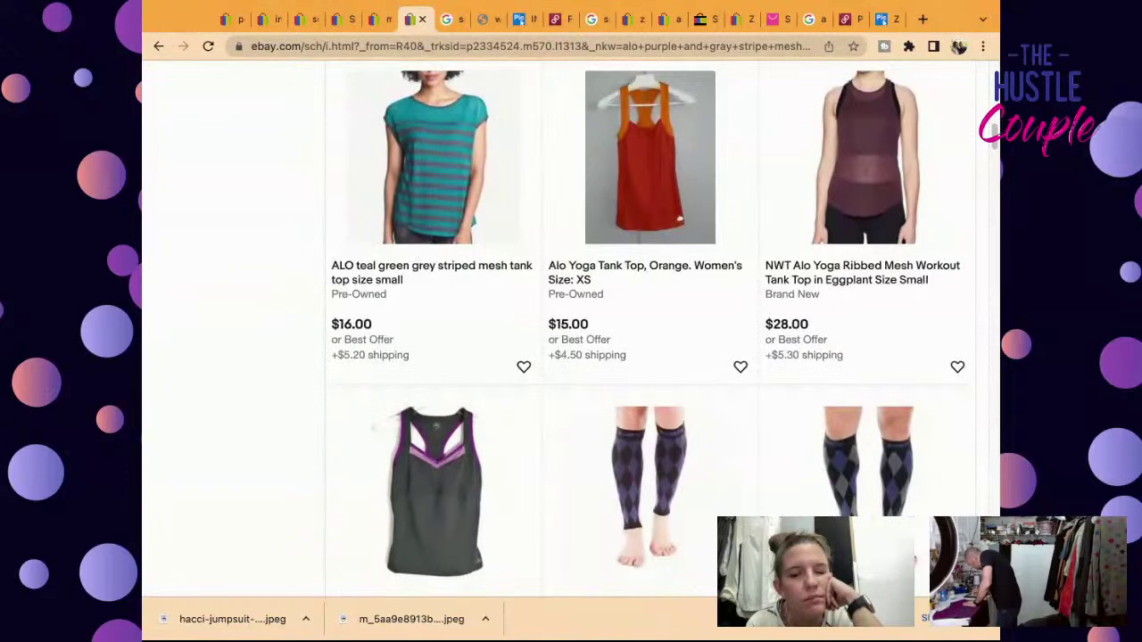
click(494, 266)
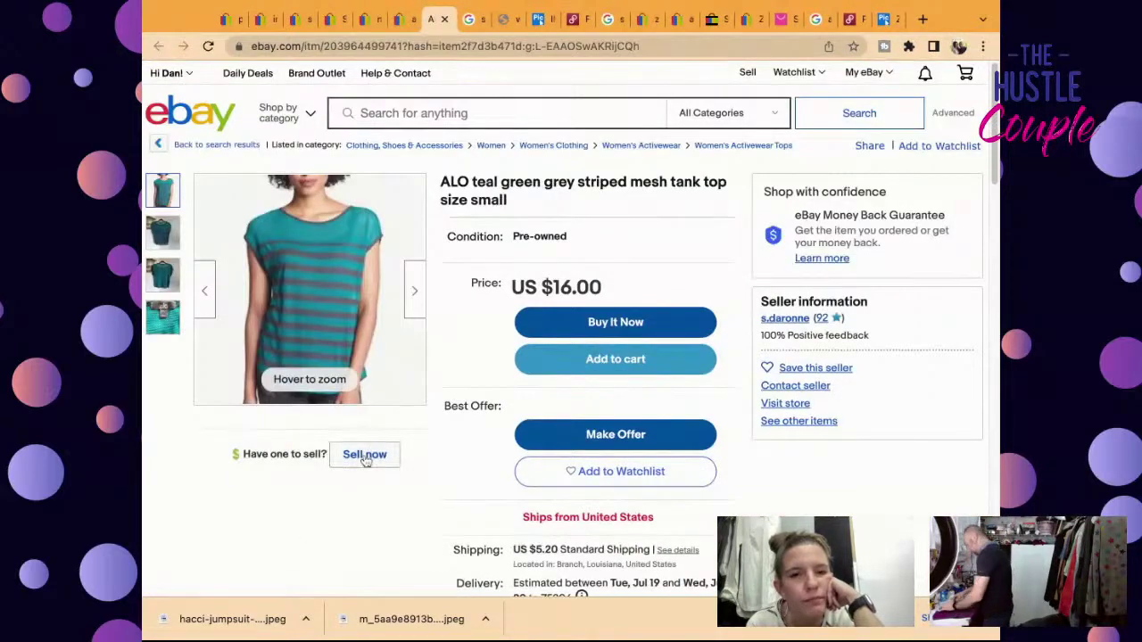
click(365, 453)
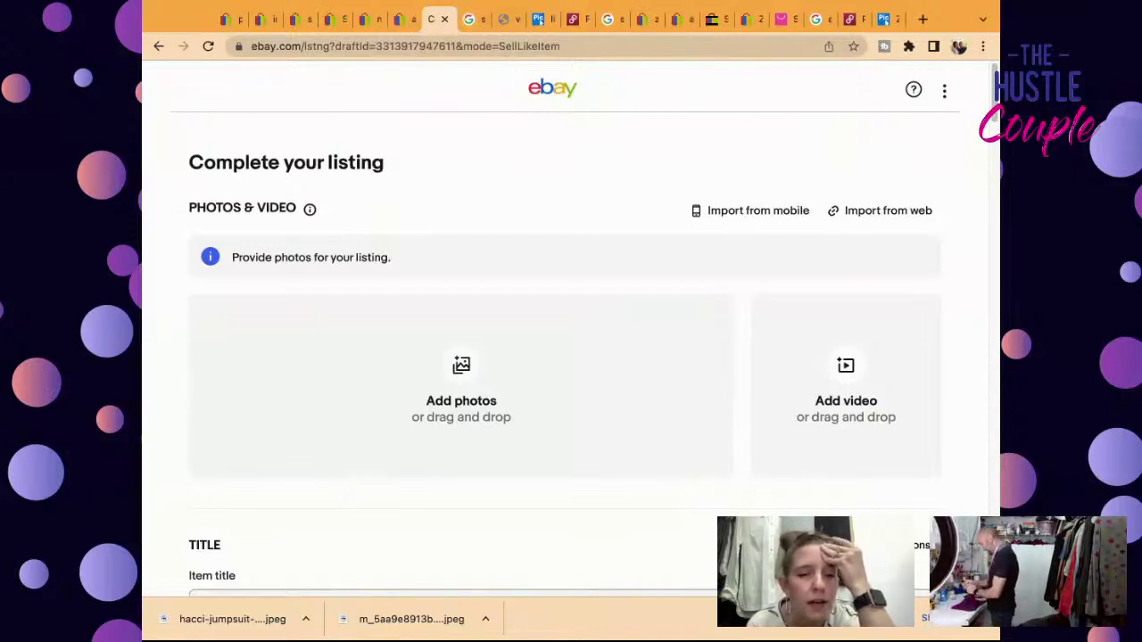
Step: Replace "teal" in the draft's item title with "Size Small"
scroll(565, 350, down, 2)
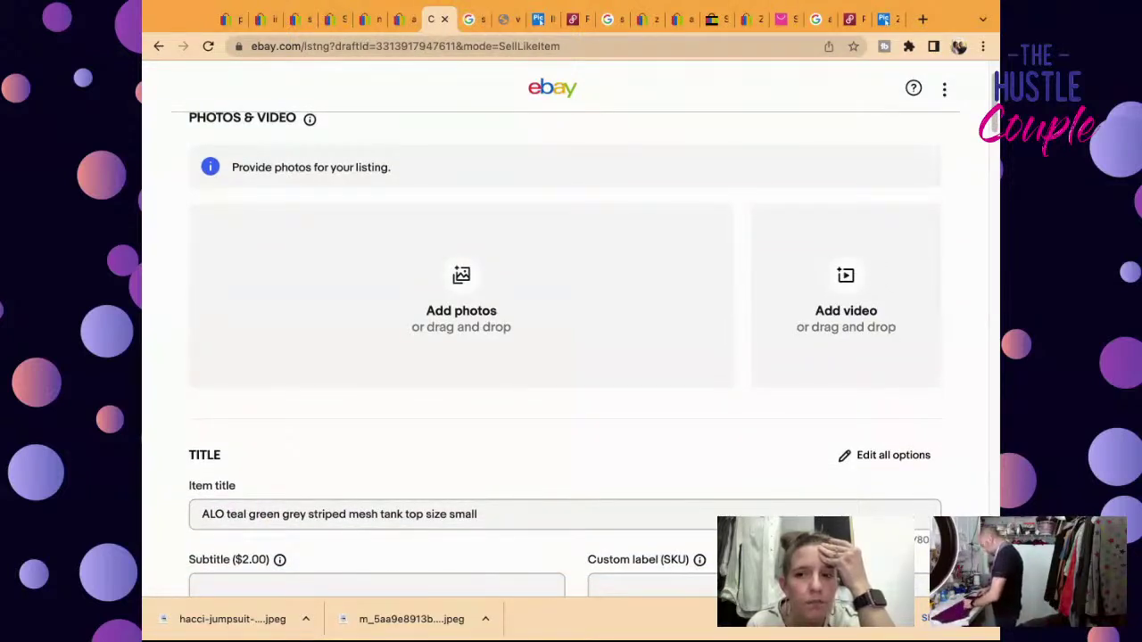
scroll(564, 348, down, 2)
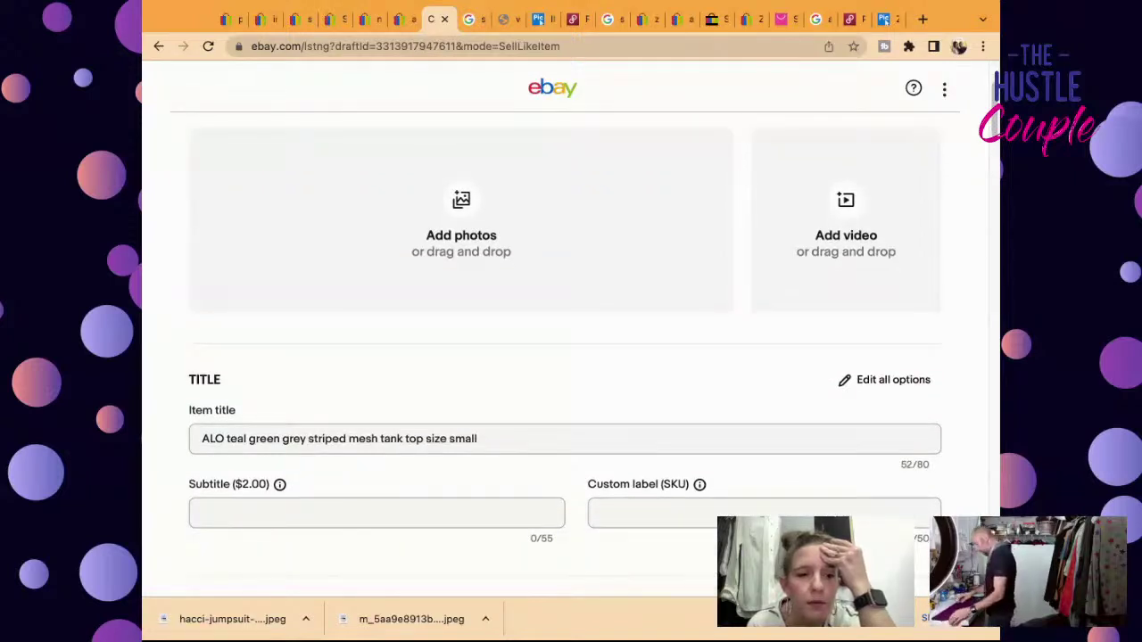
click(247, 439)
key(BackSpace)
key(BackSpace)
key(BackSpace)
key(BackSpace)
key(BackSpace)
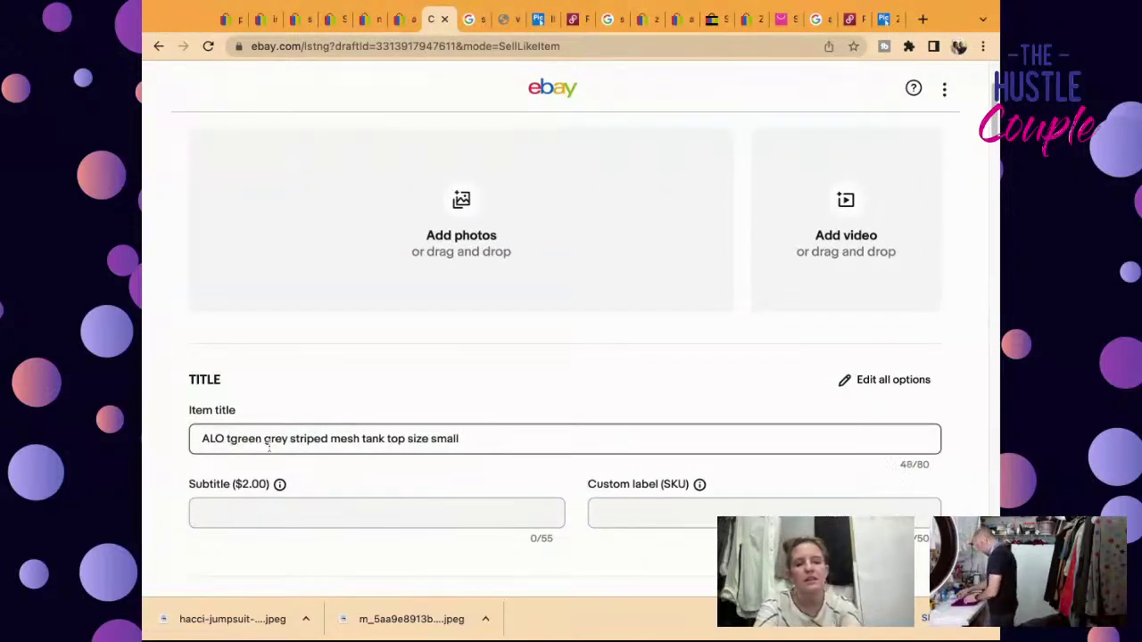
text(Size )
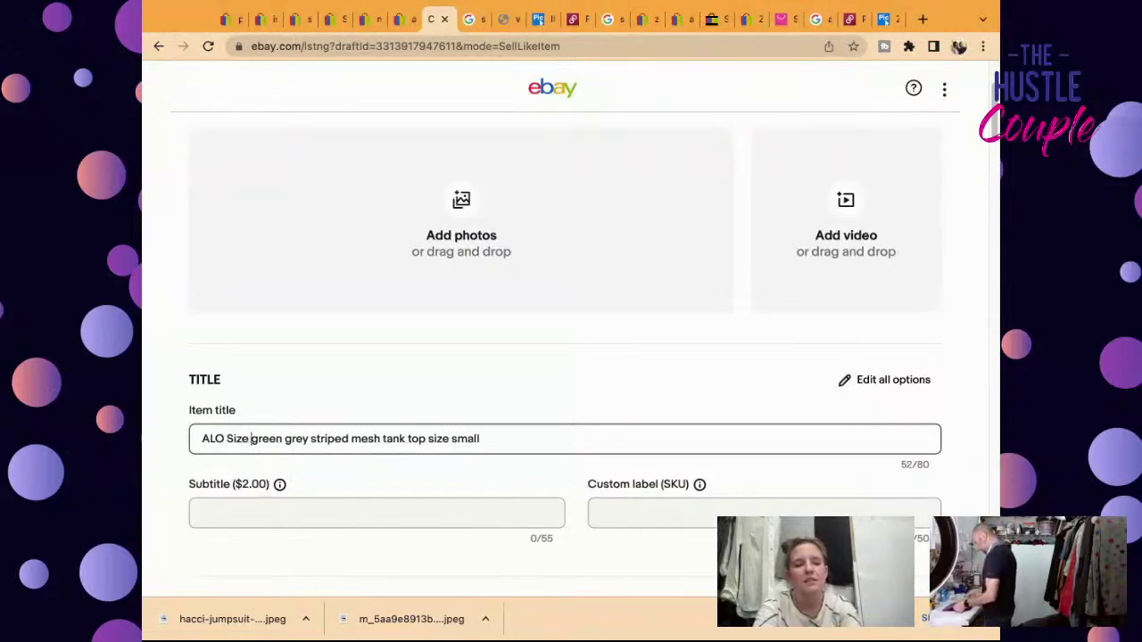
text(Small)
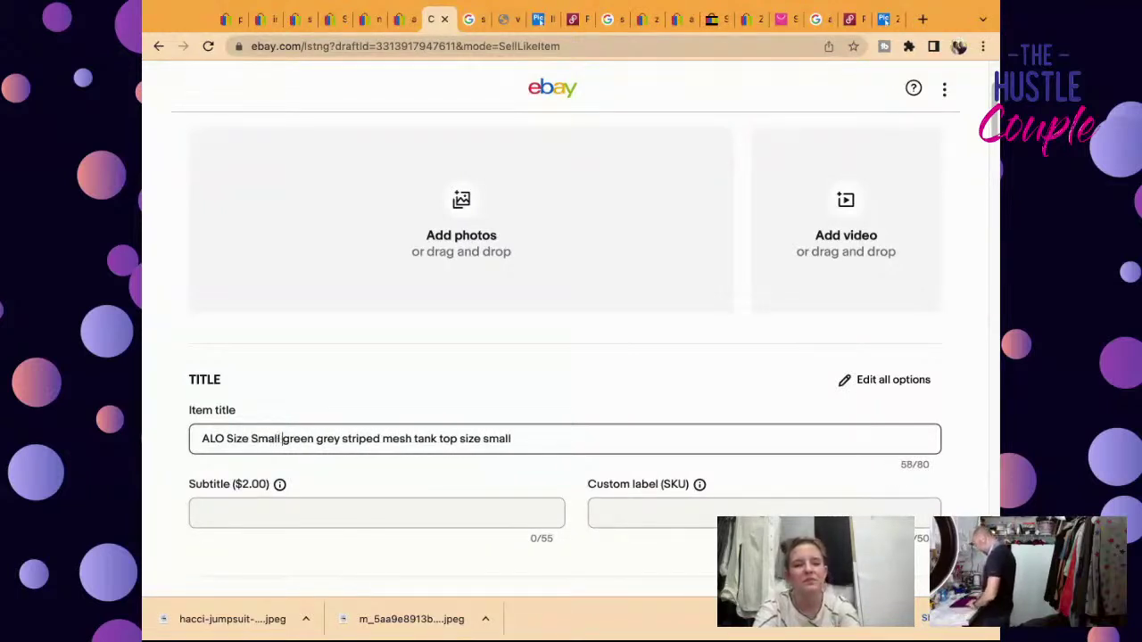
Step: Replace "green" in the item title with "Purpel"
click(312, 439)
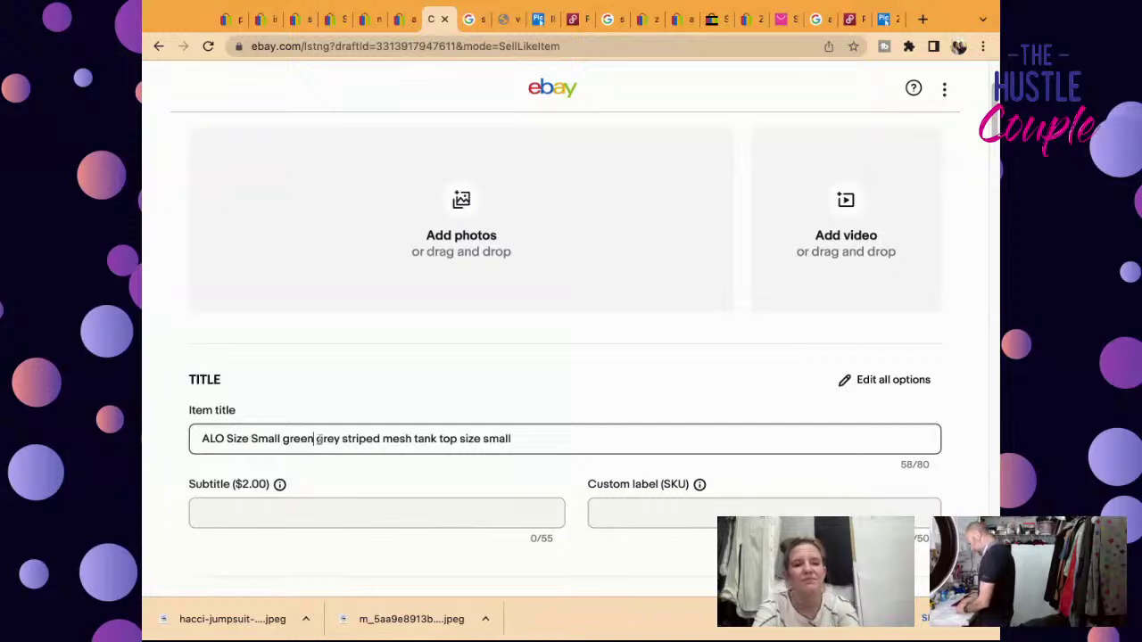
key(BackSpace)
key(BackSpace)
key(BackSpace)
key(BackSpace)
key(BackSpace)
text(Purp)
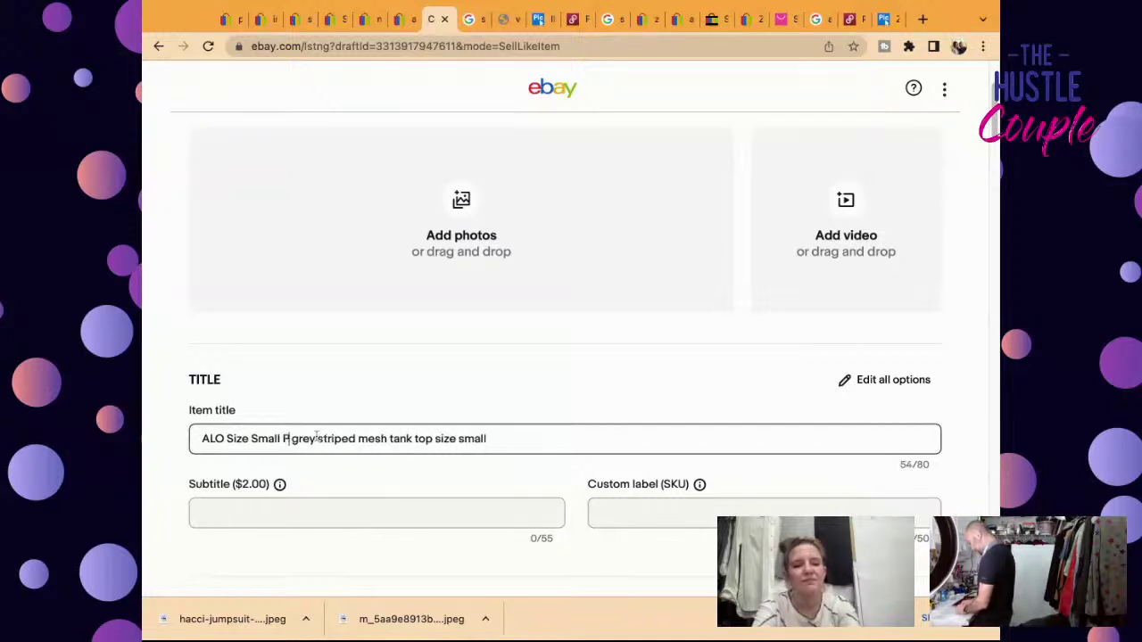
key(BackSpace)
key(BackSpace)
text(rpel)
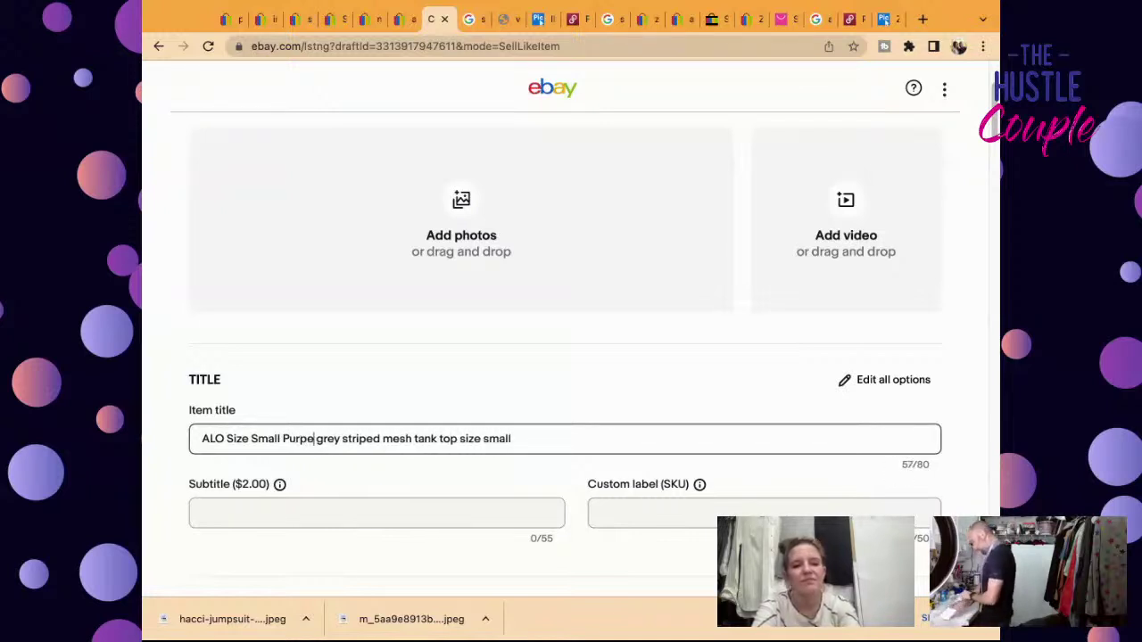
Step: Change "grey" in the item title to "Gray"
key(Right)
key(Delete)
text(G)
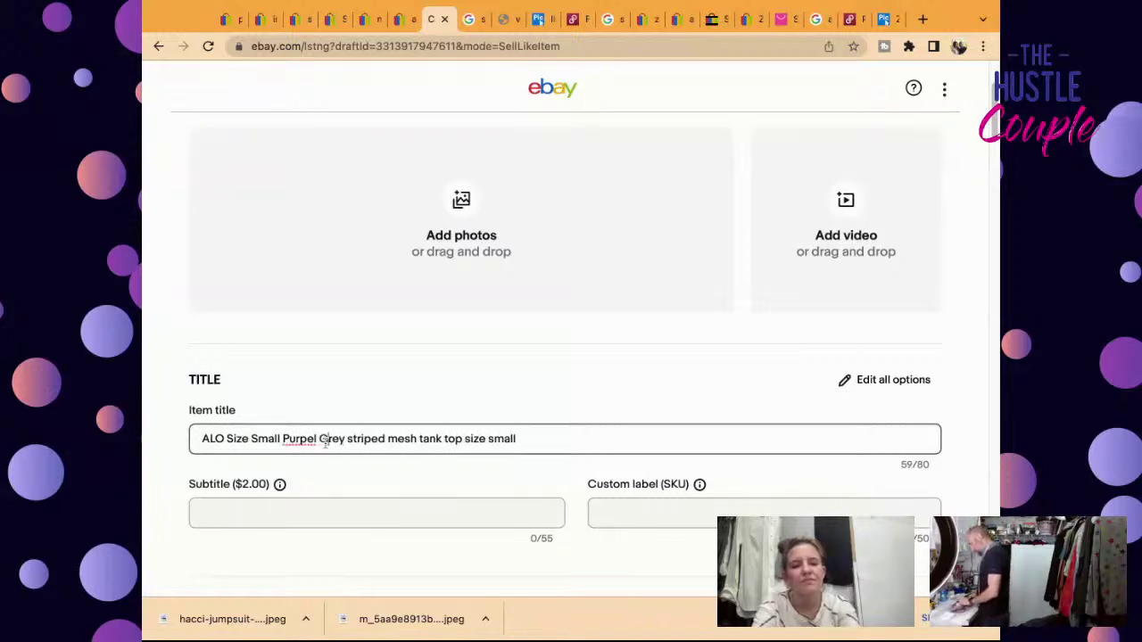
key(Right)
key(Right)
key(Right)
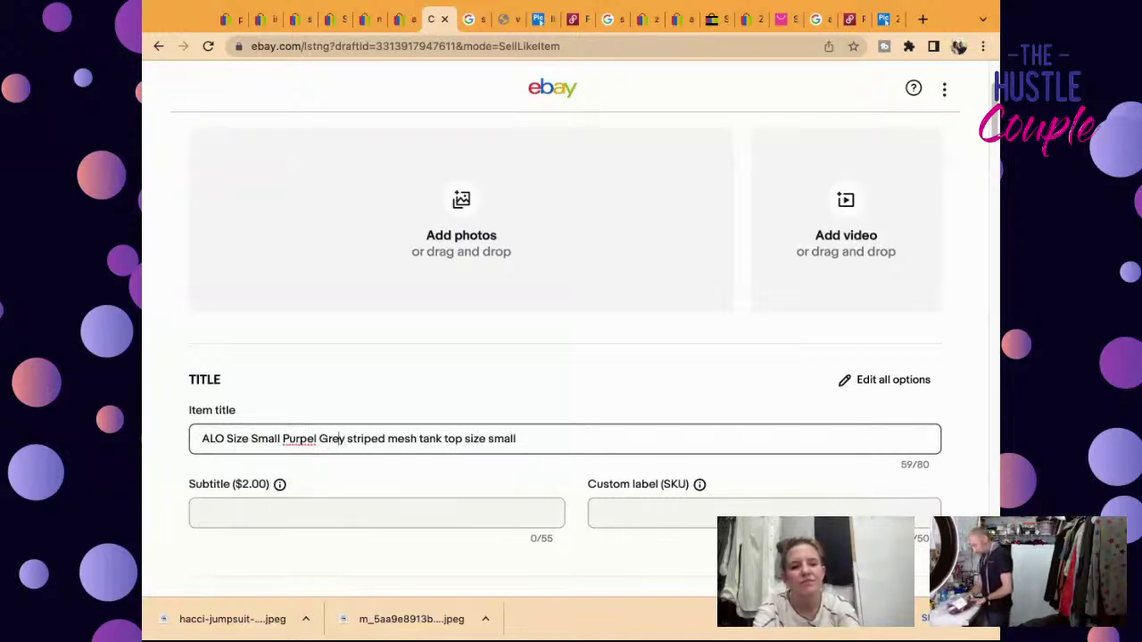
key(BackSpace)
text(a)
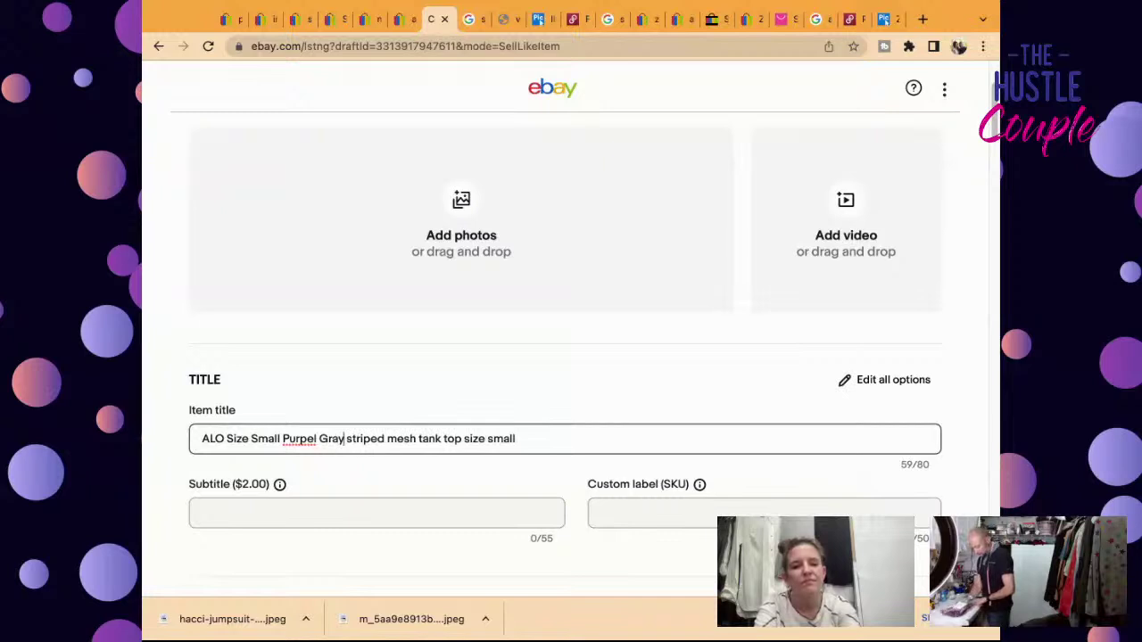
Step: Capitalize the words "Striped" and "Mesh" in the item title
key(Right)
key(Delete)
text(S)
key(Right)
key(Right)
key(Right)
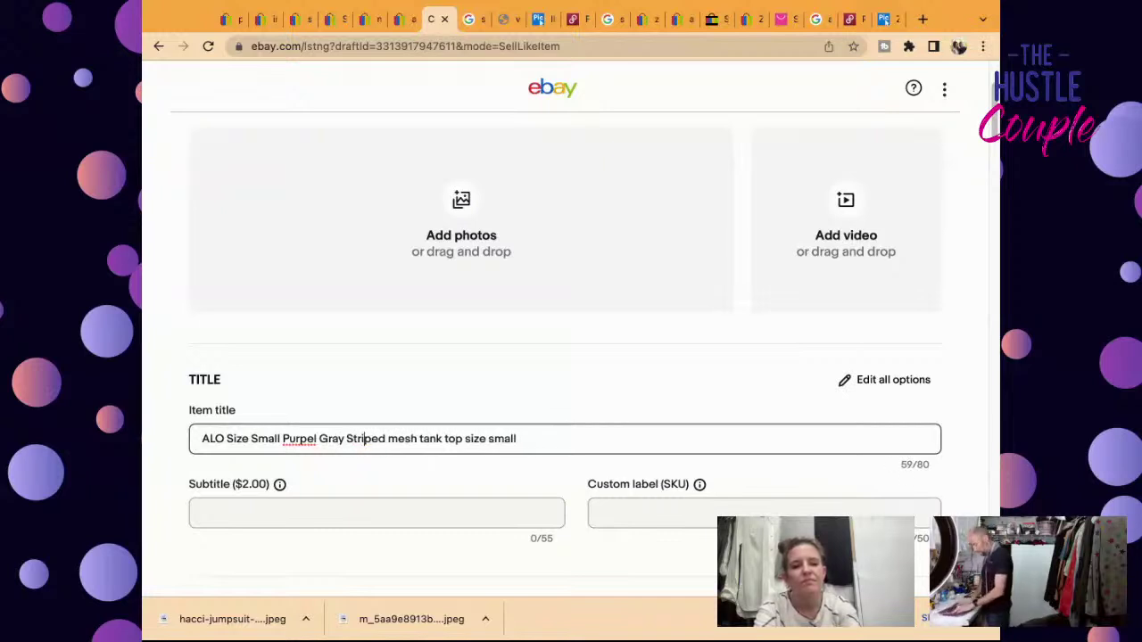
key(Right)
key(Right)
key(Right)
key(Right)
key(Delete)
text(M)
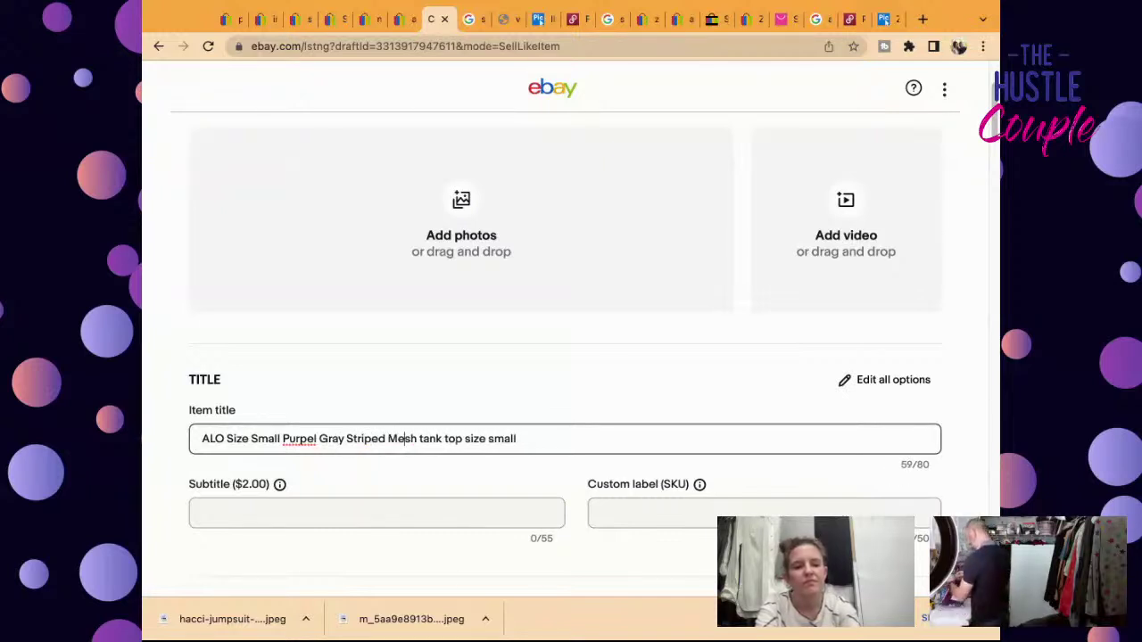
Step: Remove "tank" from the item title and capitalize "Top"
key(Right)
key(Right)
key(Right)
key(Right)
key(Right)
key(Right)
key(Right)
key(BackSpace)
key(BackSpace)
key(BackSpace)
key(BackSpace)
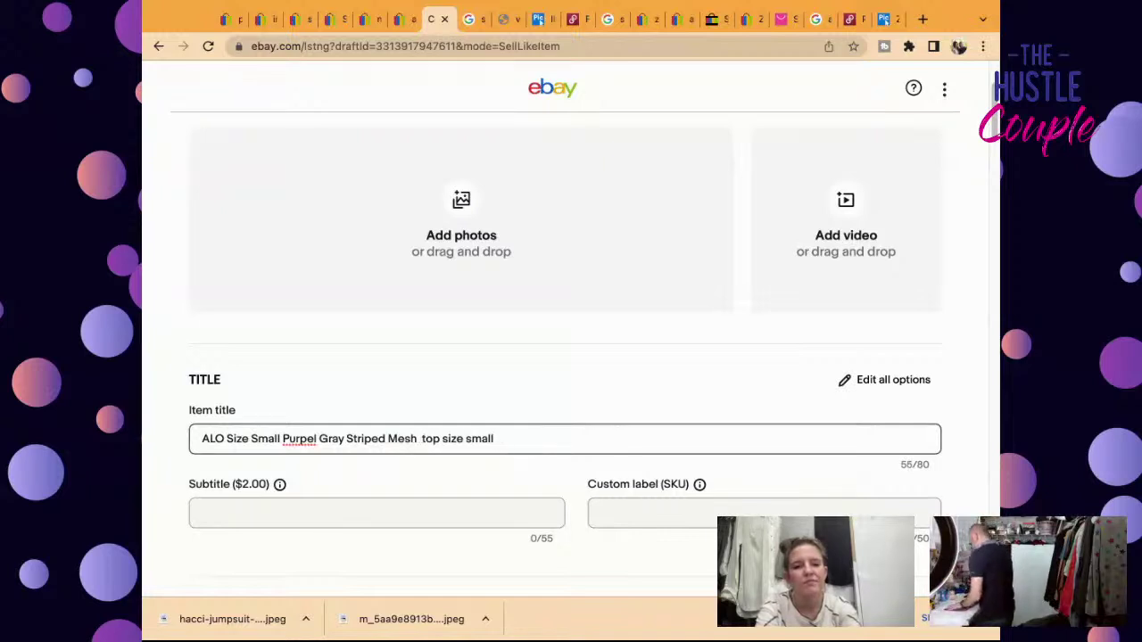
key(BackSpace)
key(Delete)
text(T)
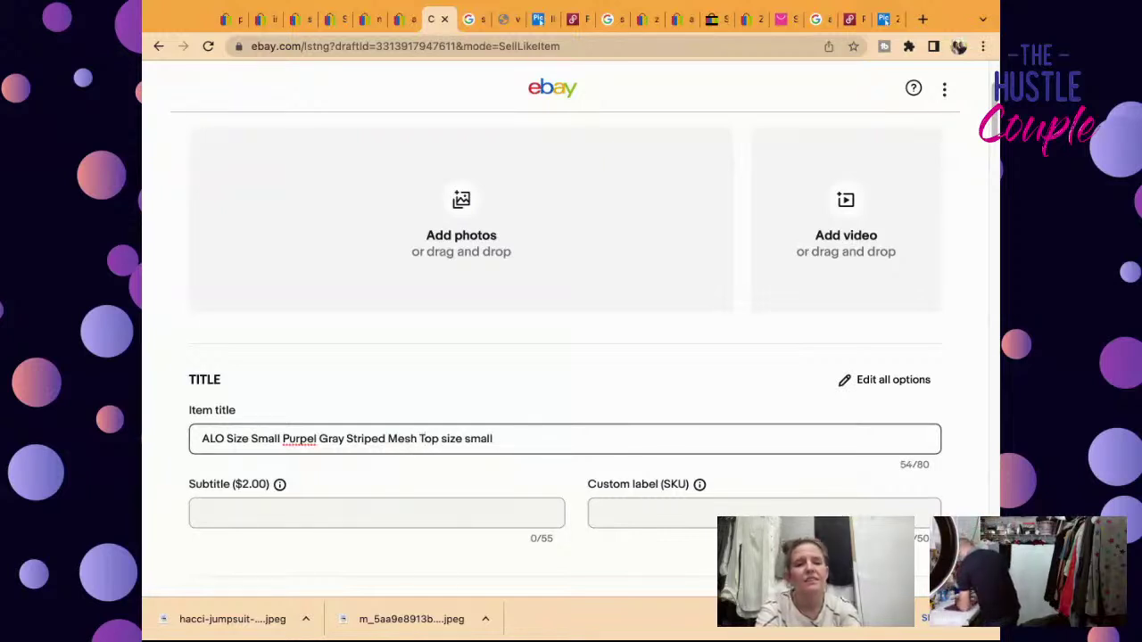
Step: Remove the trailing words "size small" from the item title
click(531, 439)
key(BackSpace)
key(BackSpace)
key(BackSpace)
key(BackSpace)
key(BackSpace)
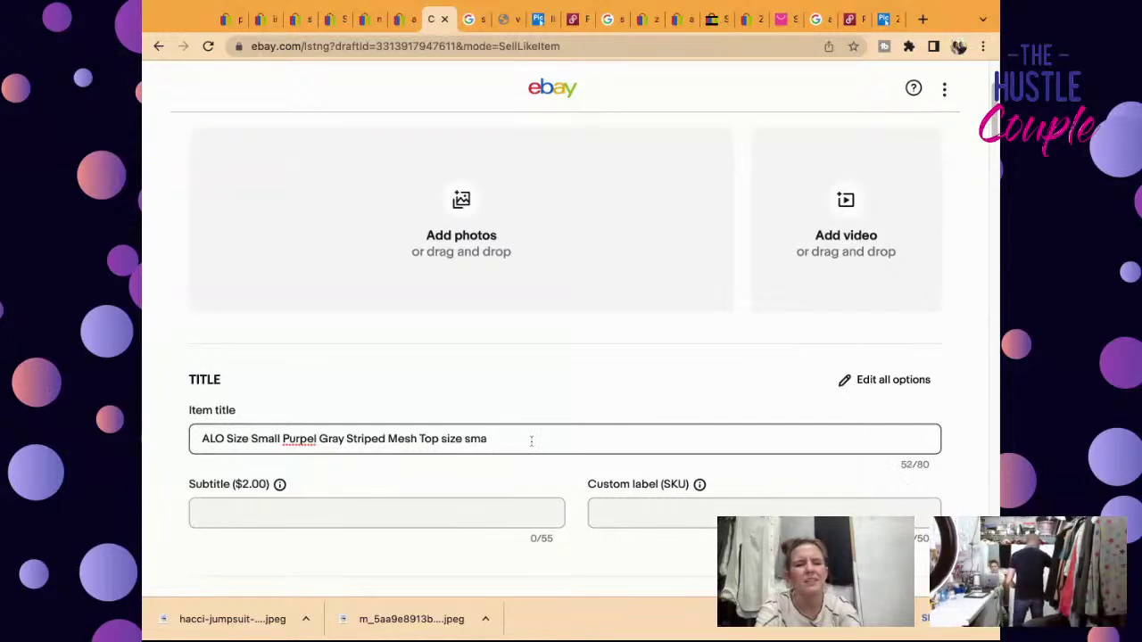
key(BackSpace)
key(BackSpace)
key(BackSpace)
key(BackSpace)
key(BackSpace)
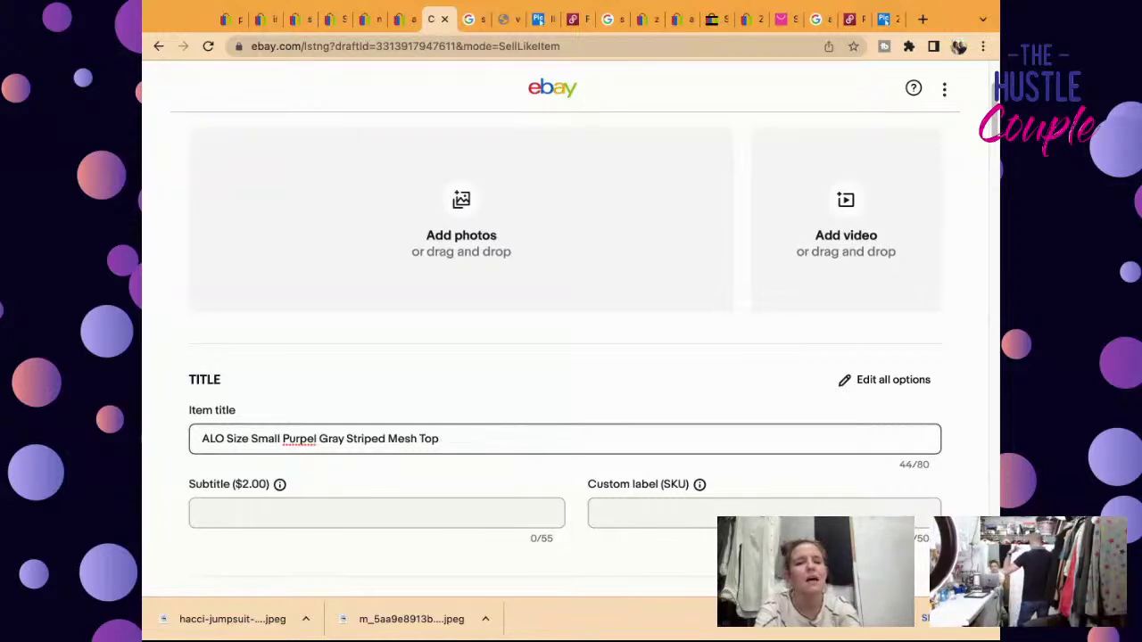
key(BackSpace)
Step: Insert the word "Sleeveless" before "Mesh" in the item title
key(Left)
key(Left)
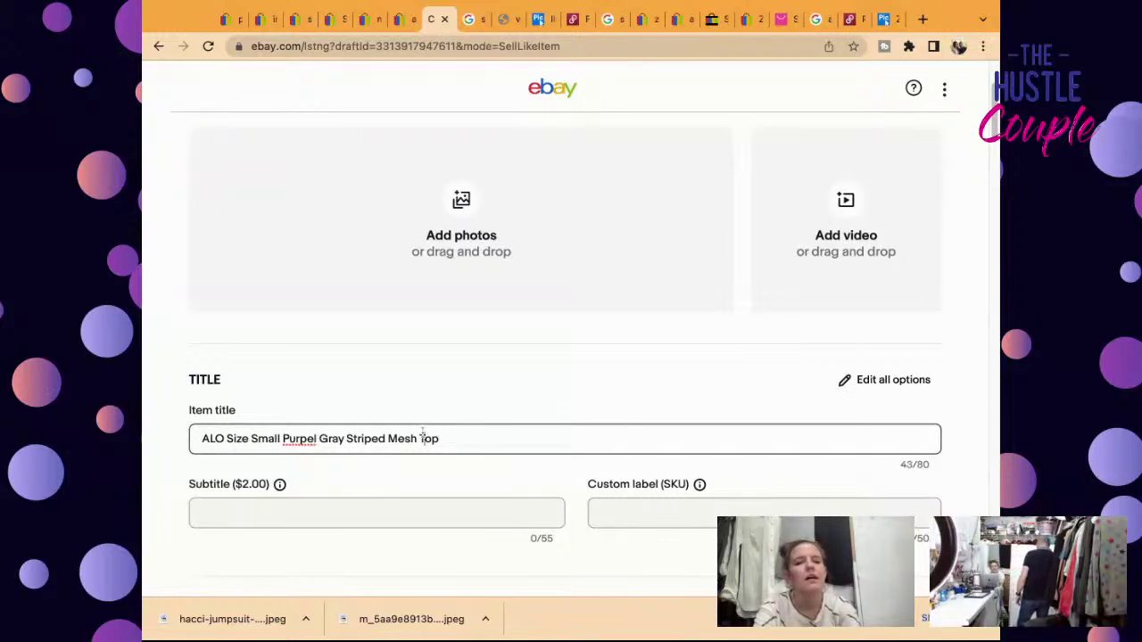
click(388, 438)
text(Size)
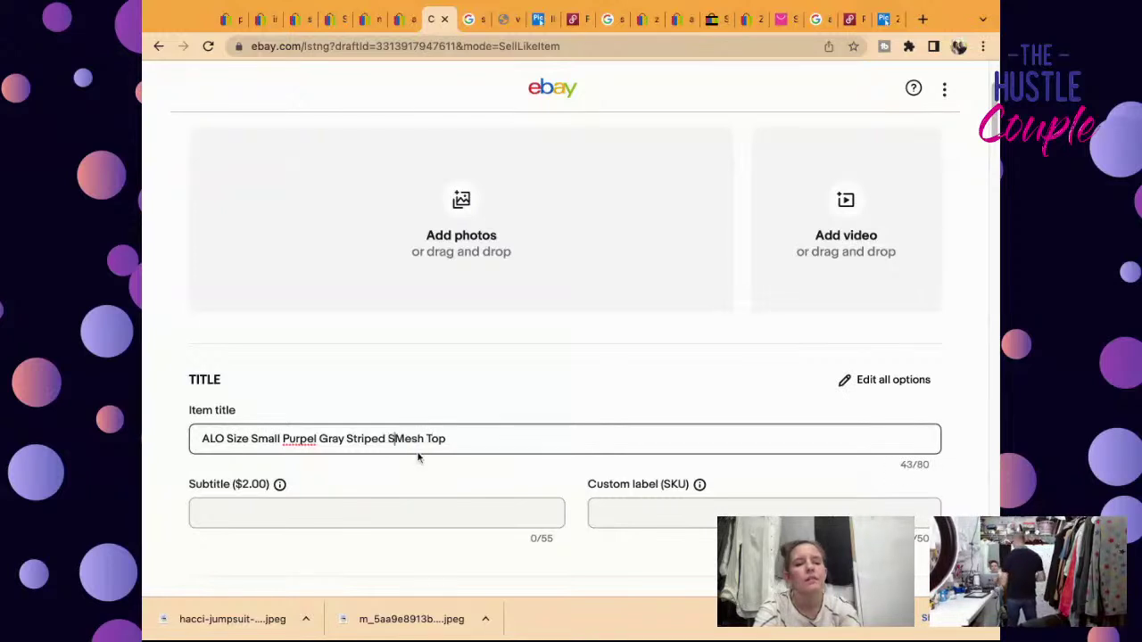
key(BackSpace)
key(BackSpace)
key(BackSpace)
text(leeveless)
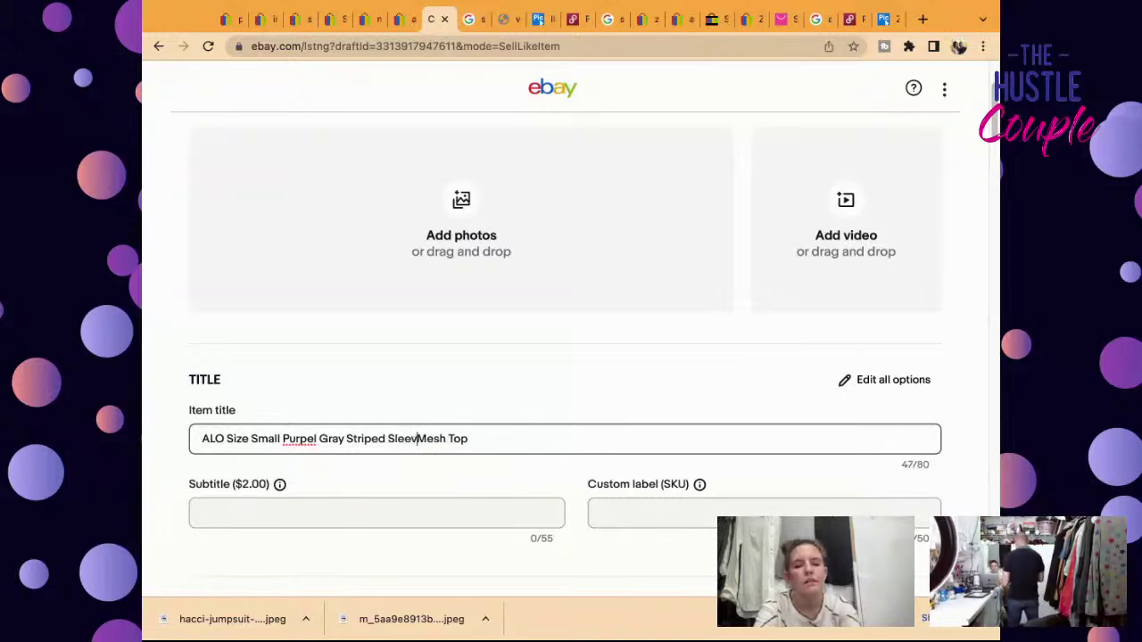
Step: Append "Workout Athletic" to the end of the item title
click(502, 438)
text(Workout )
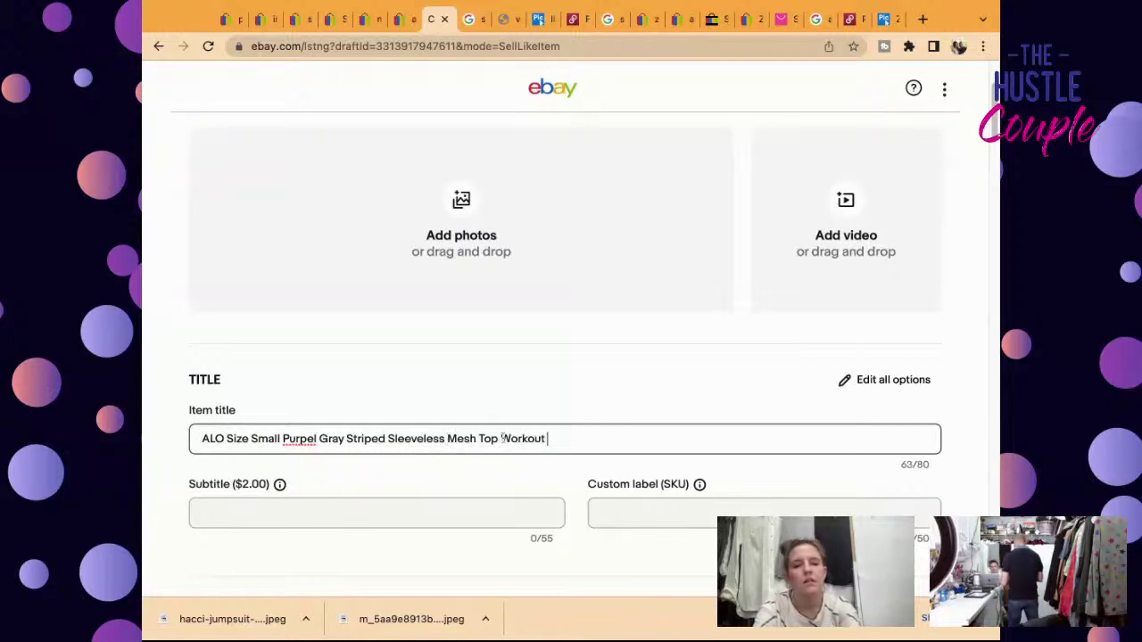
text(Athletic)
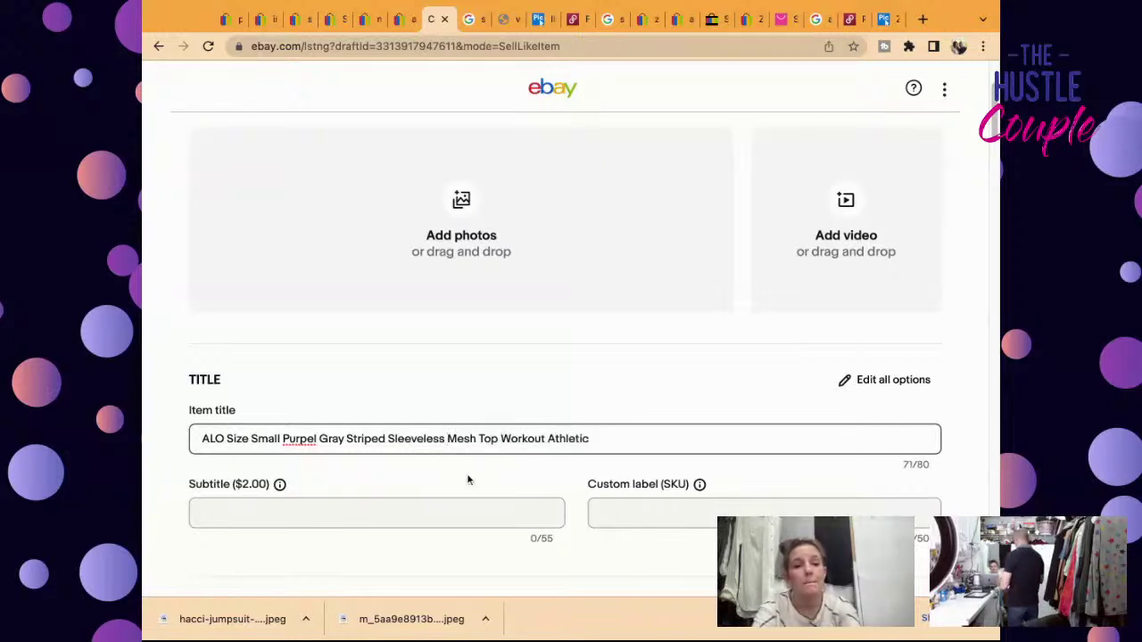
Step: Insert the word "Womens" between "ALO" and "Size" in the item title
double_click(237, 438)
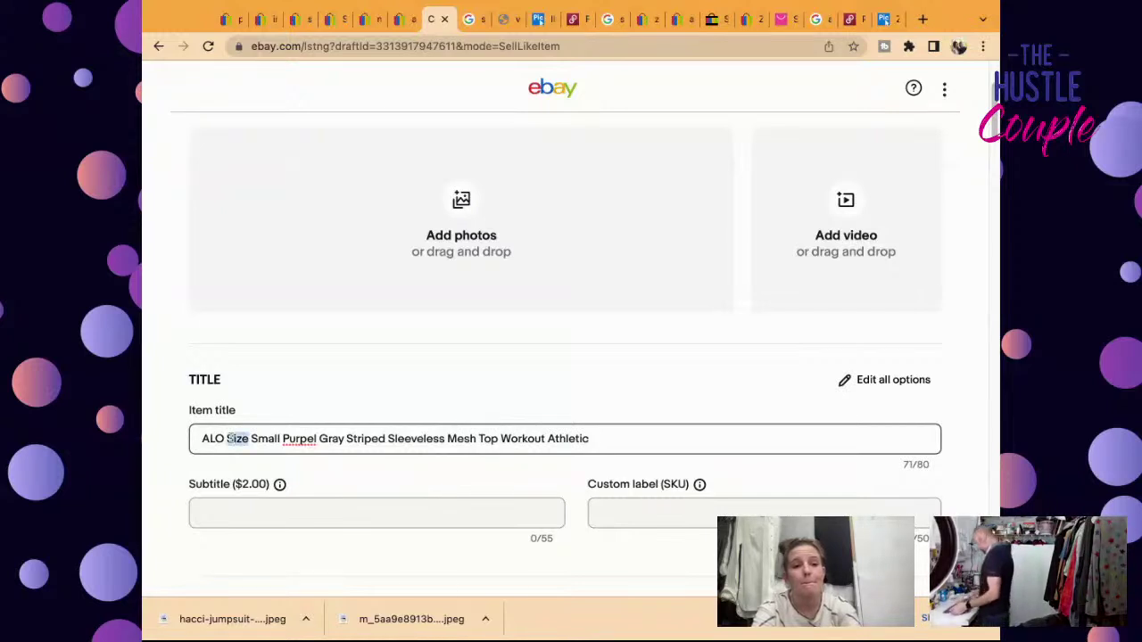
click(234, 438)
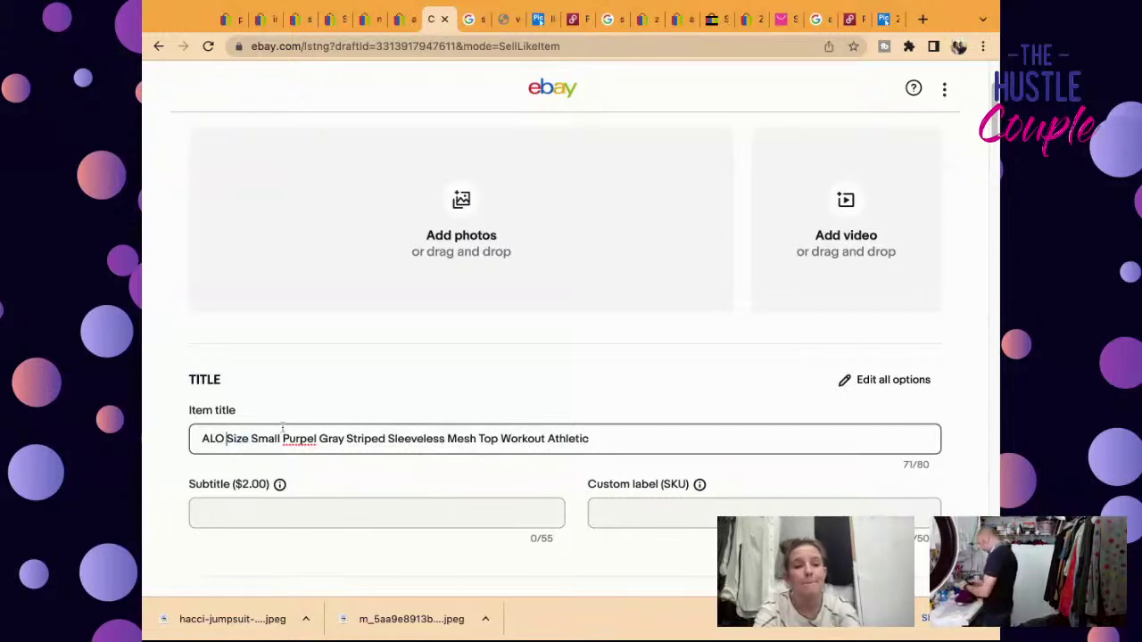
text(Womens)
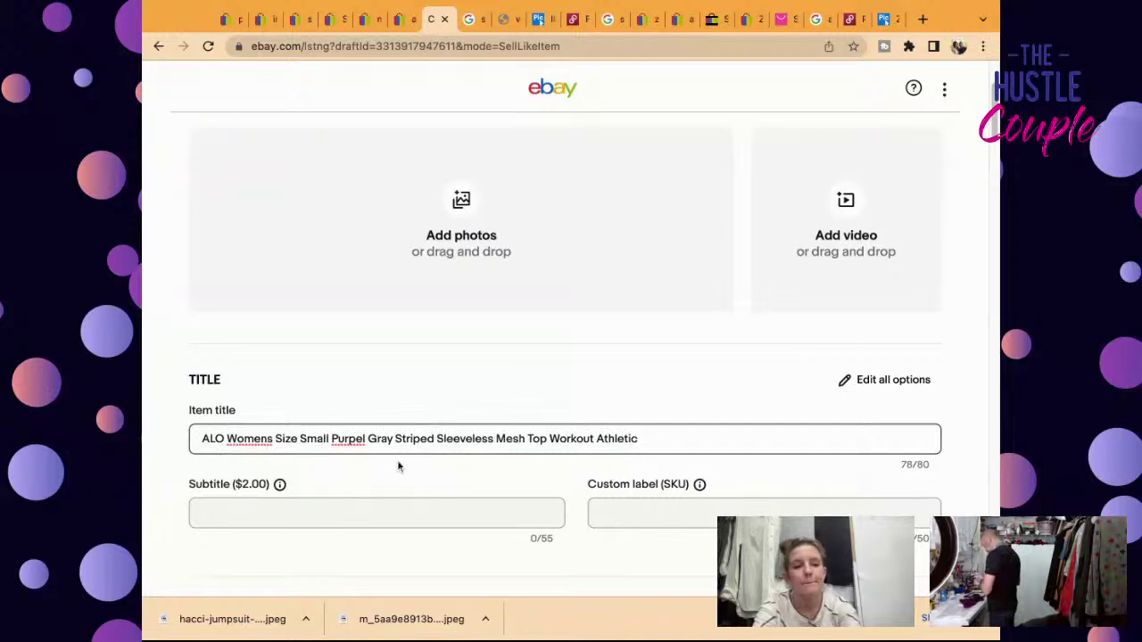
Step: Correct the misspelled color word in the item title to "Purple"
click(360, 439)
key(BackSpace)
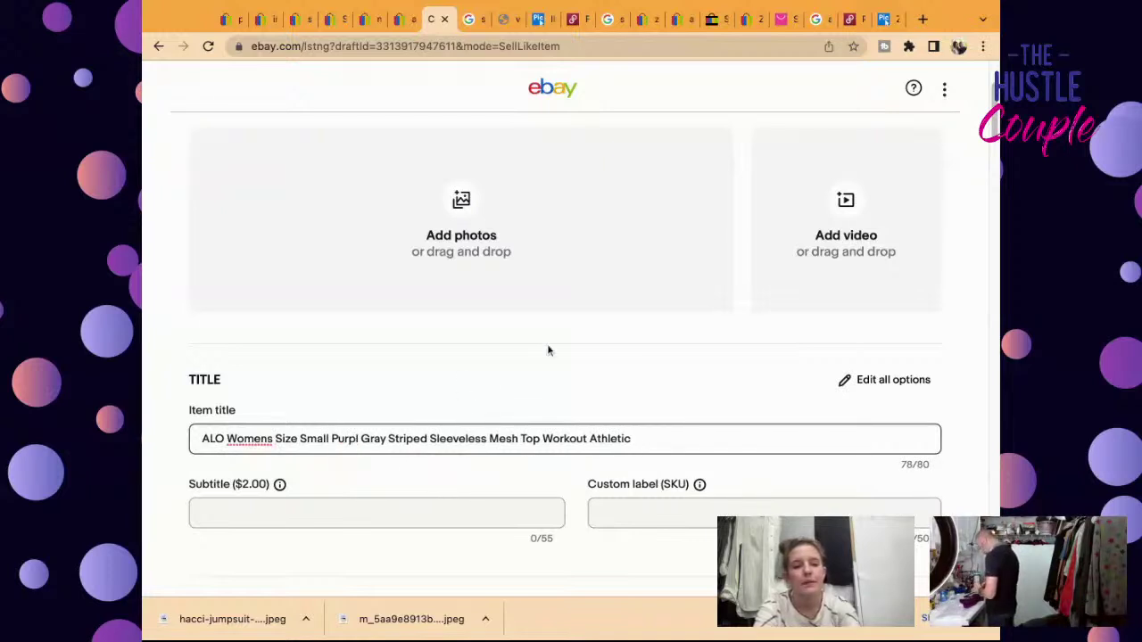
key(Right)
text(e)
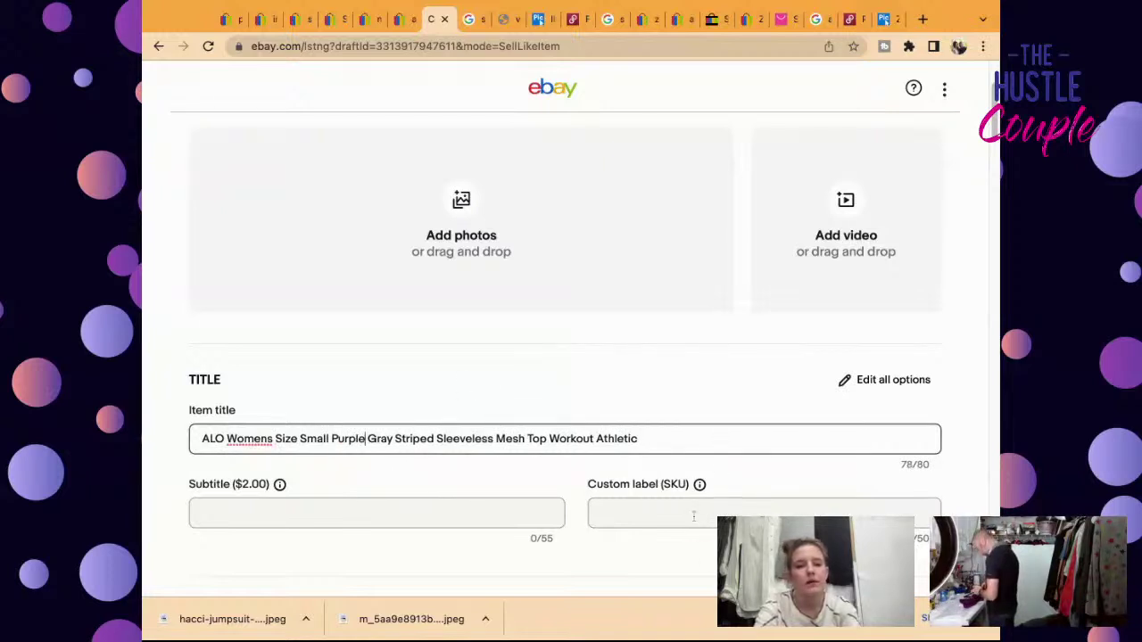
Step: Set the listing's custom label (SKU) to 5602
click(693, 515)
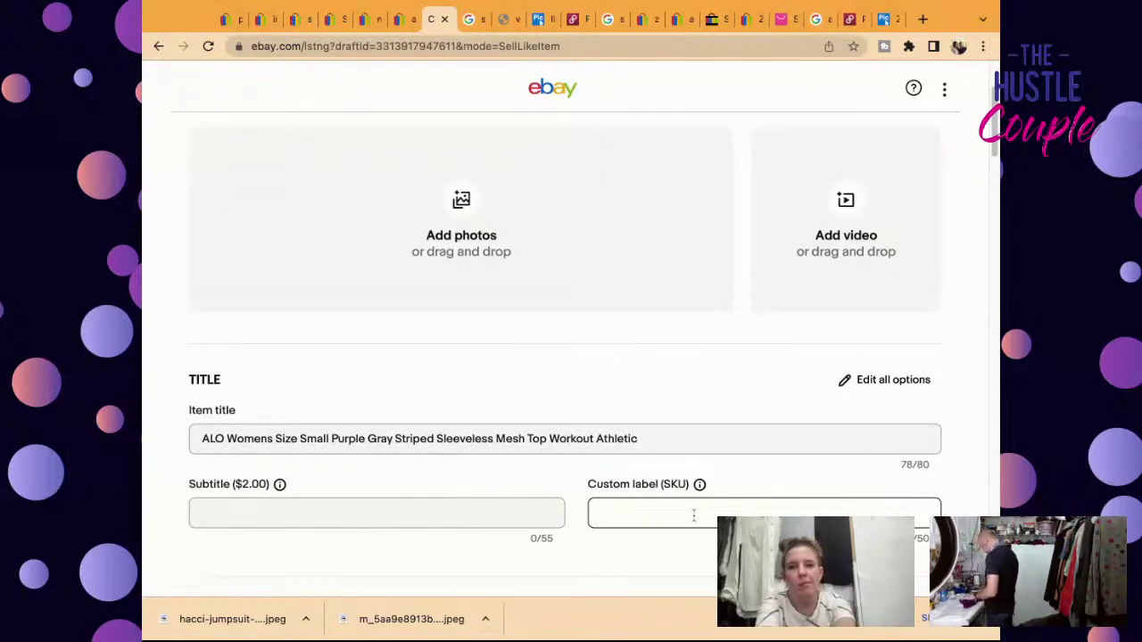
text(5602)
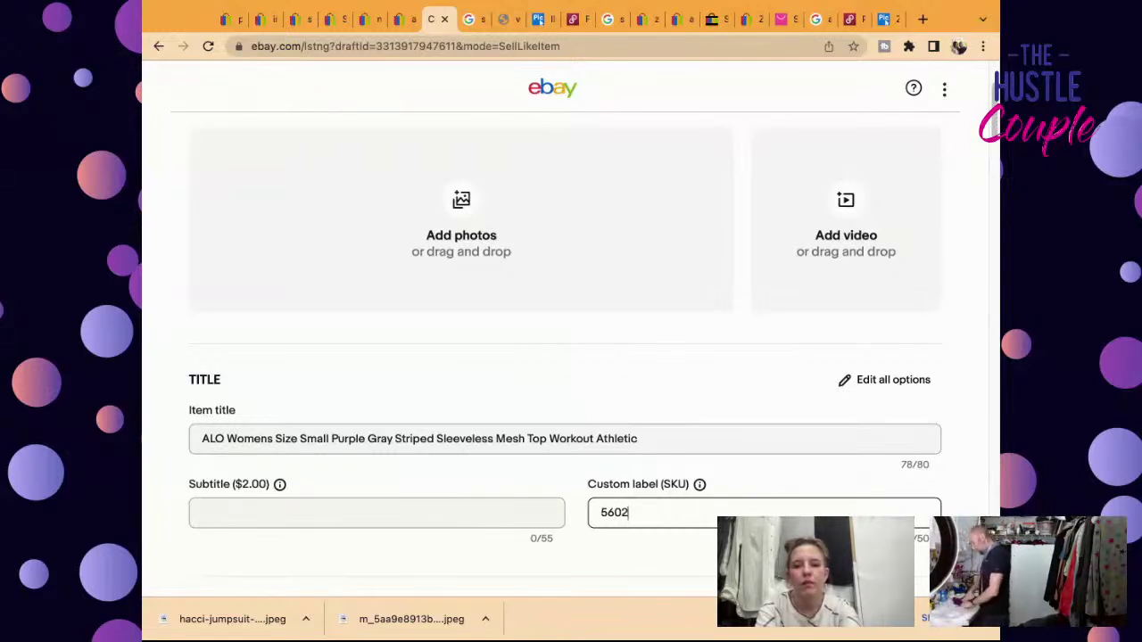
Step: Set the Color item specific to Purple
scroll(782, 445, down, 1)
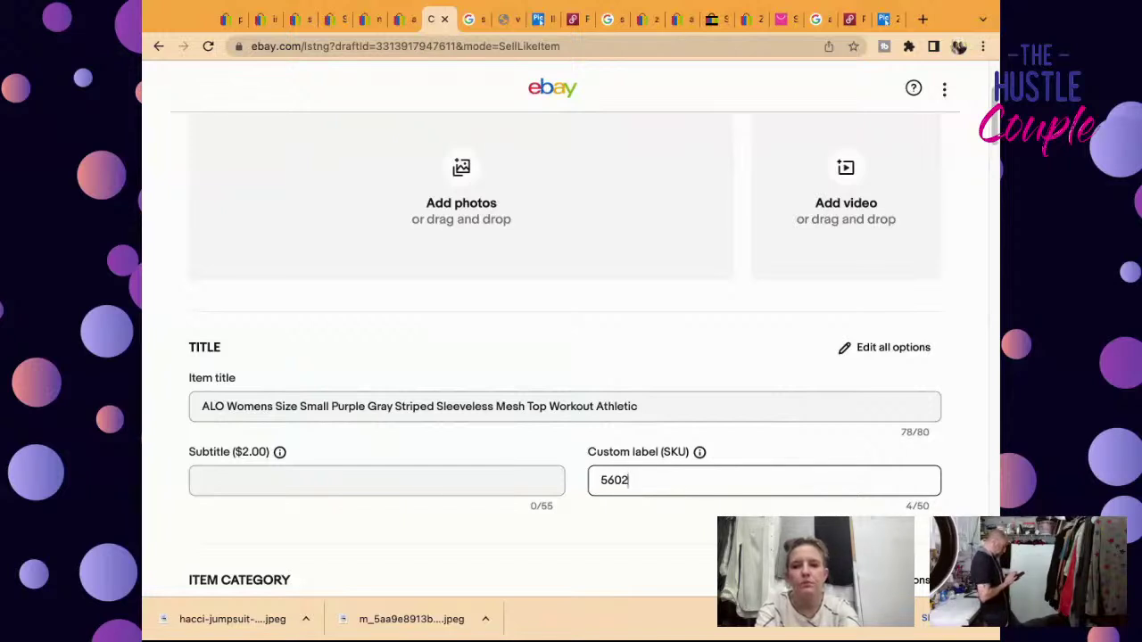
scroll(715, 322, down, 5)
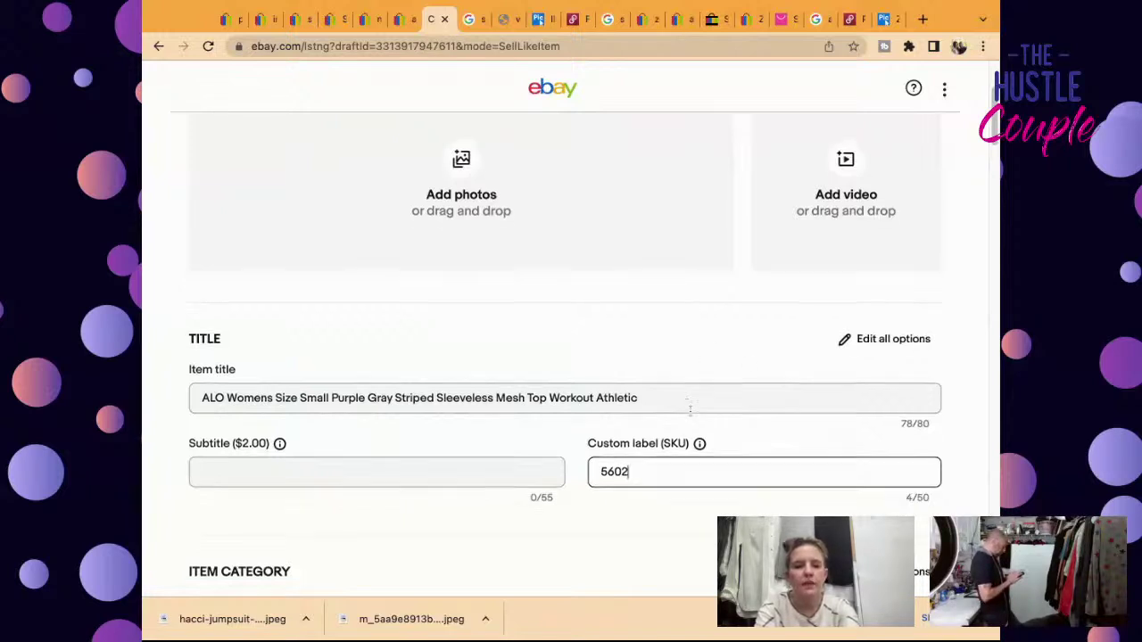
scroll(690, 411, down, 1)
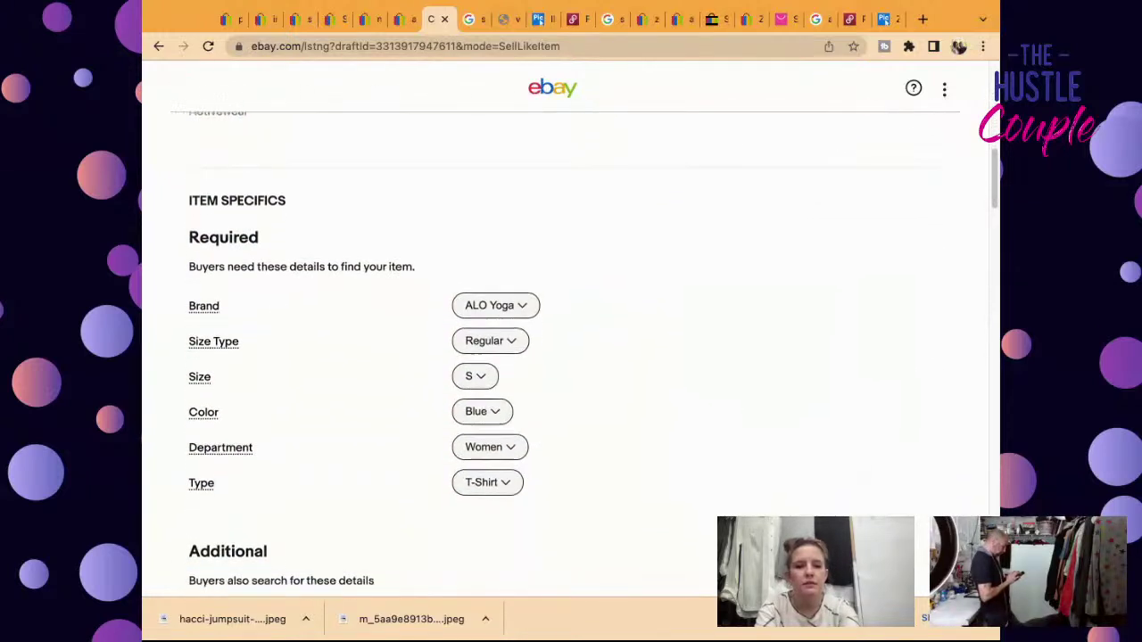
click(501, 389)
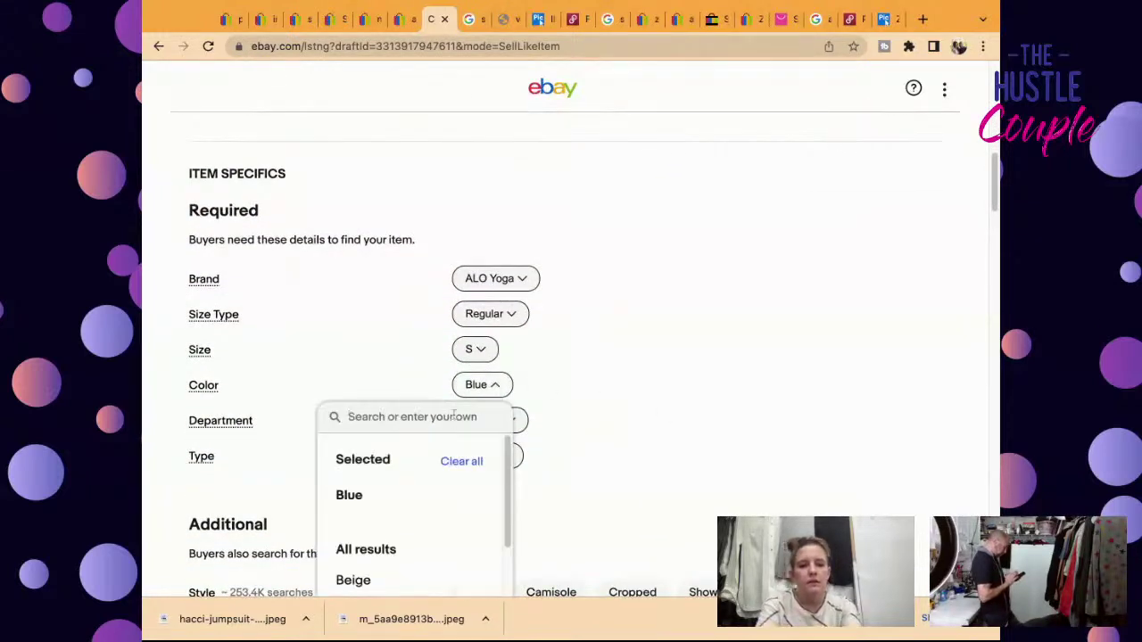
text(purple)
click(399, 490)
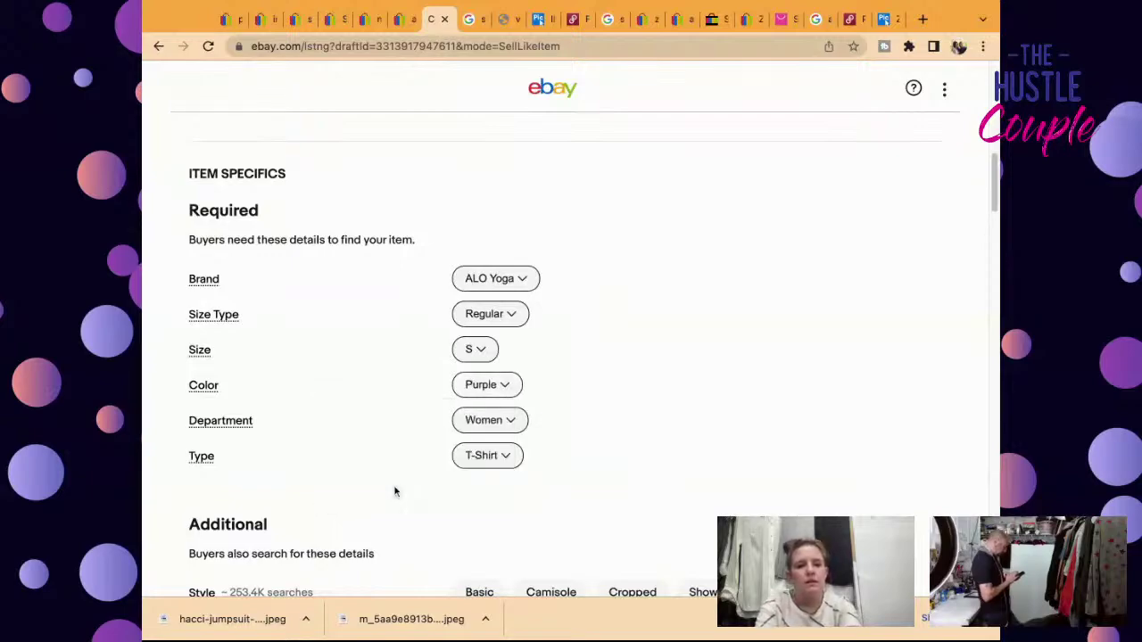
Step: Add the six photos of the purple striped top, its labels and its measurement card to the listing
scroll(685, 441, down, 5)
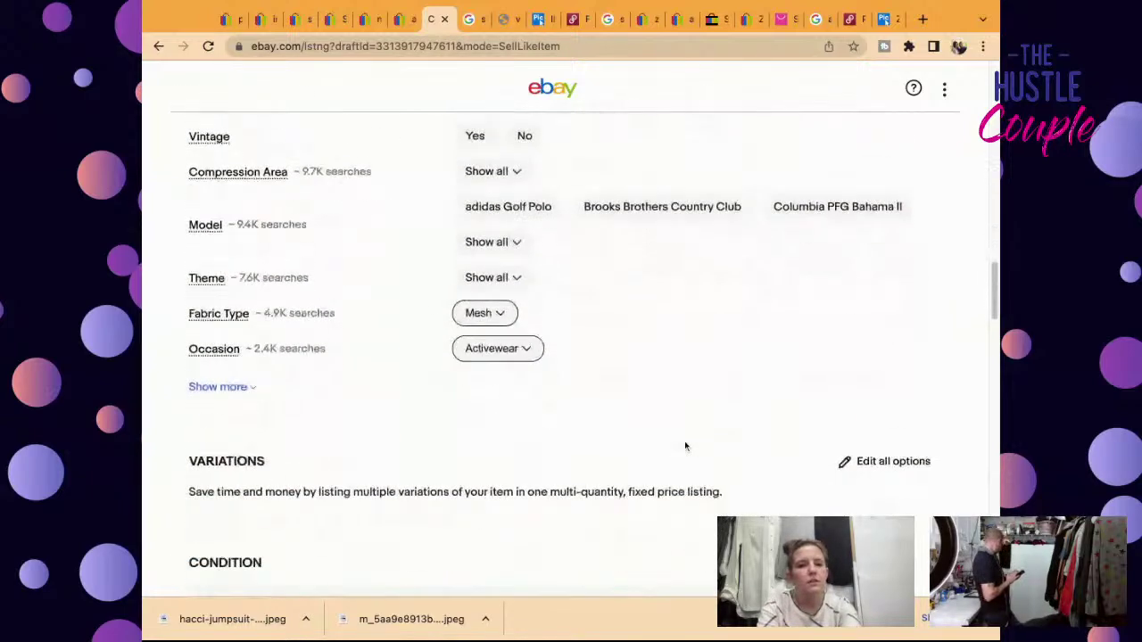
scroll(684, 441, up, 15)
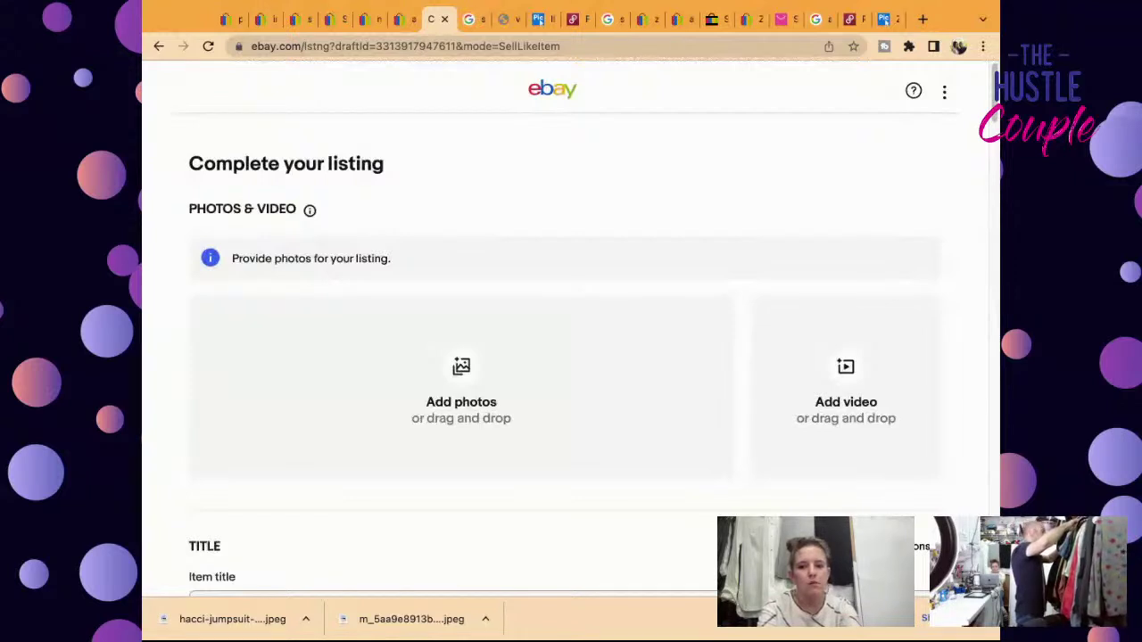
key(Return)
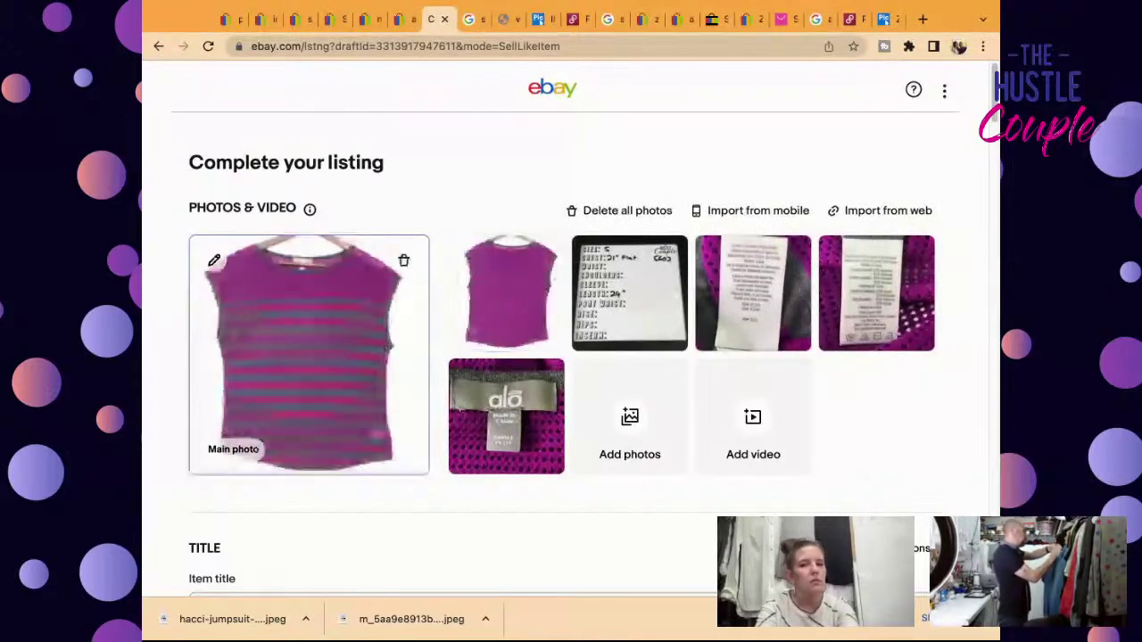
Step: Reorder the photos so the measurement card comes last and the alo brand label comes third
drag(630, 304, 499, 401)
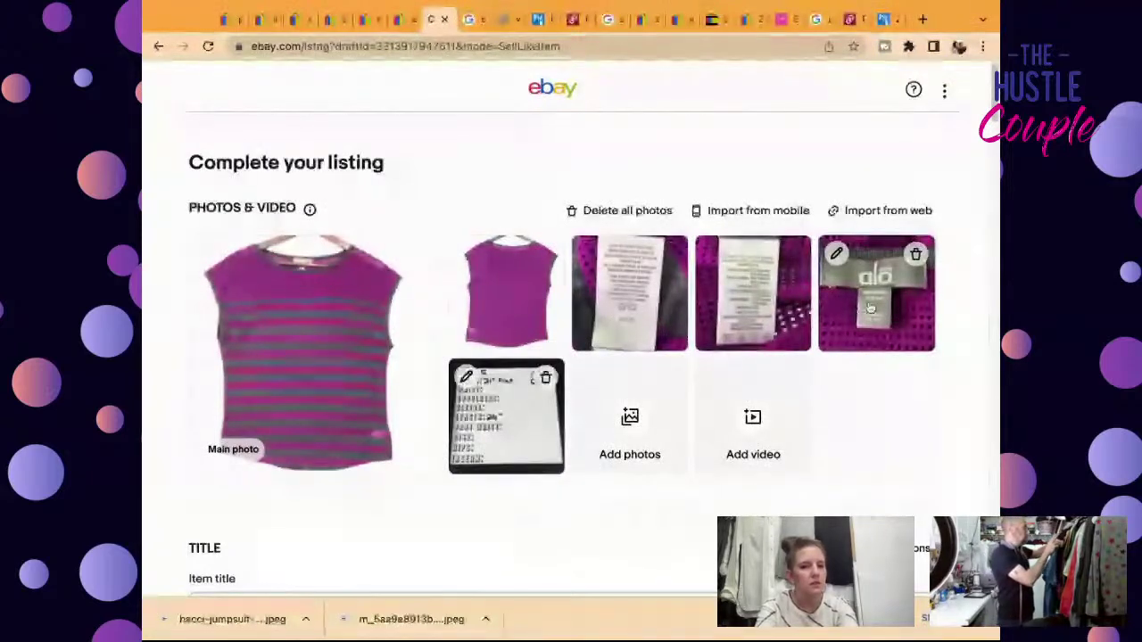
drag(870, 308, 629, 295)
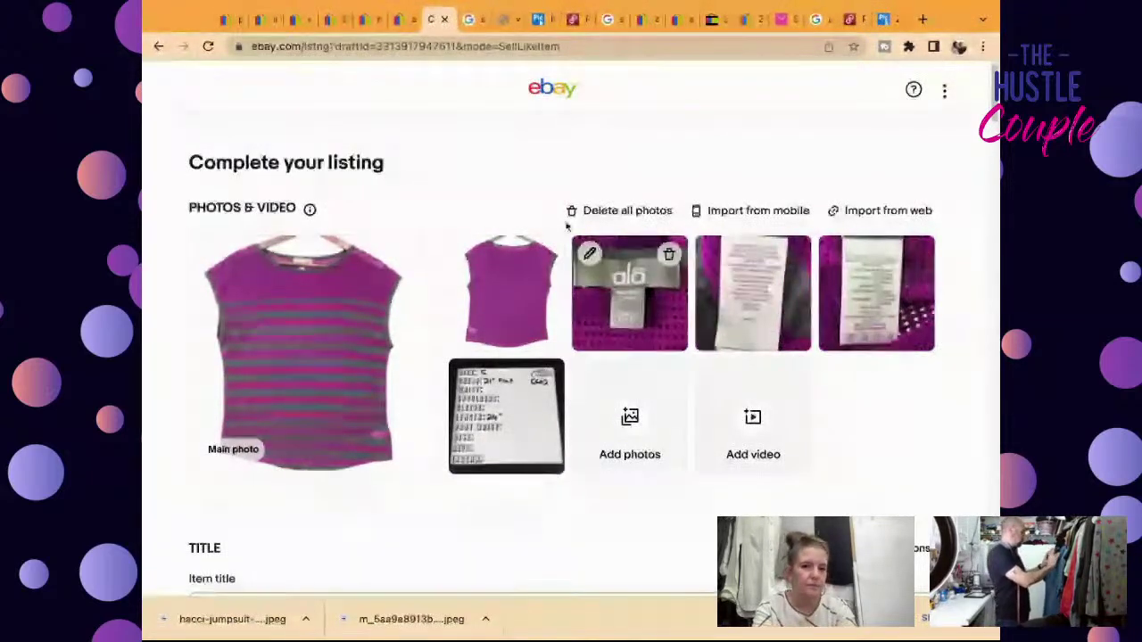
Step: Set the Style item specific to Basic and the Neckline to Boat Neck
scroll(535, 370, down, 3)
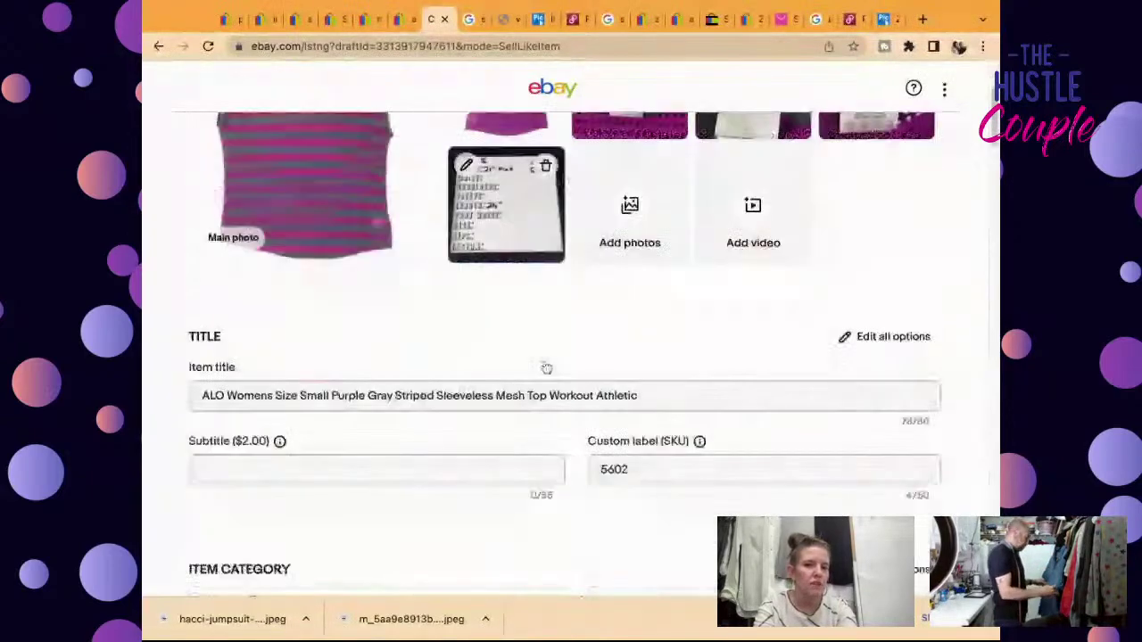
scroll(670, 431, down, 7)
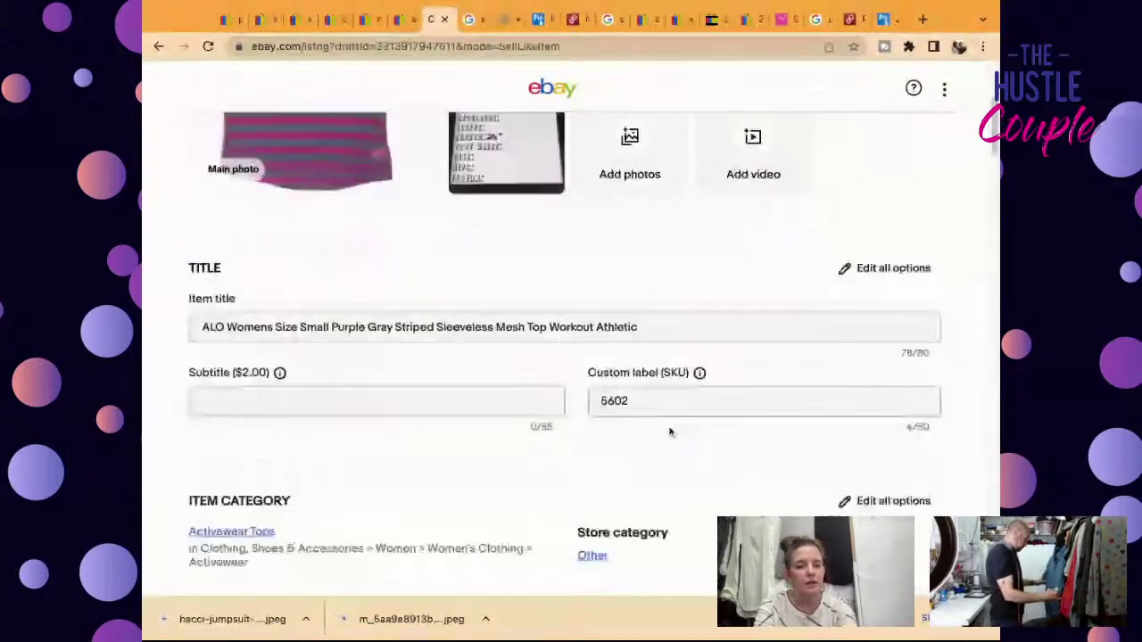
scroll(475, 377, down, 2)
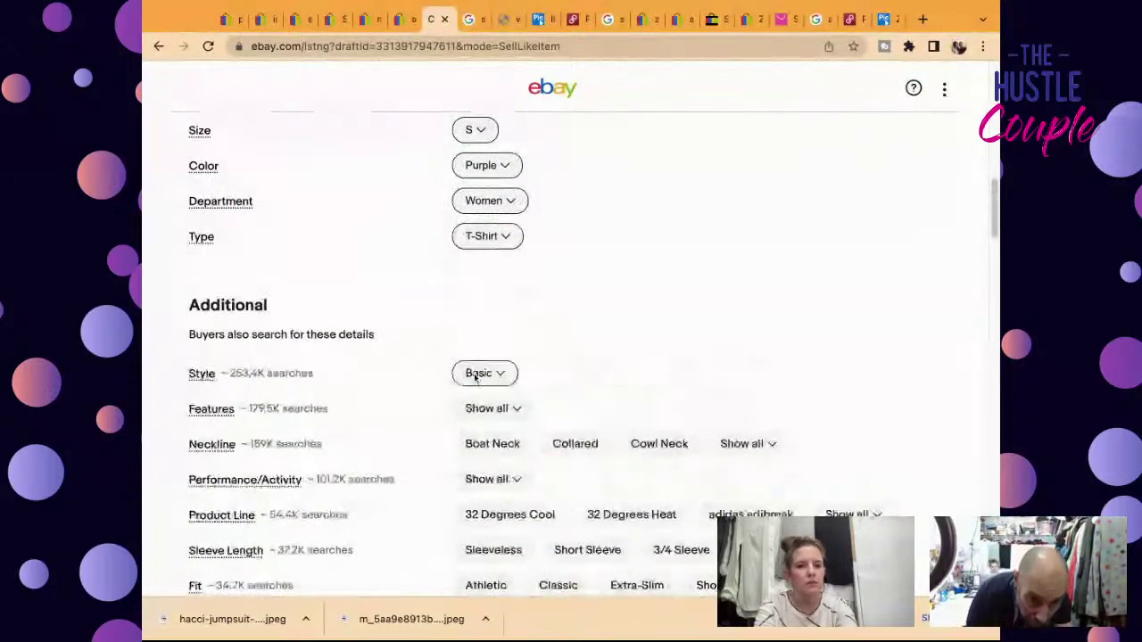
click(493, 444)
Step: Set the Performance/Activity item specific to Yoga
scroll(523, 394, down, 1)
scroll(523, 393, down, 1)
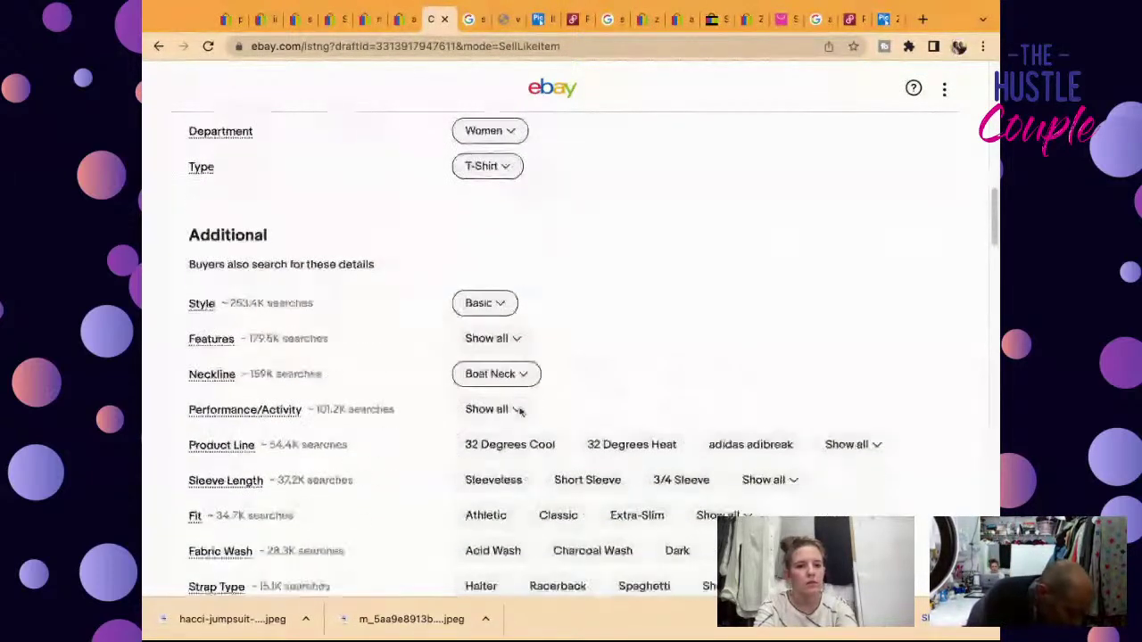
click(516, 409)
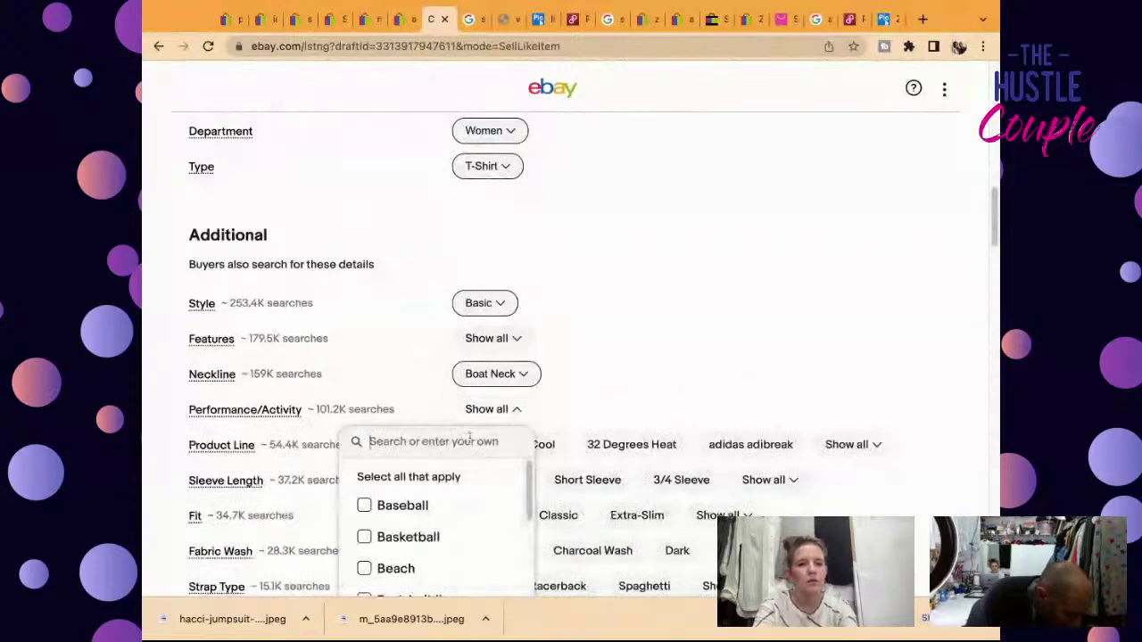
text(yoga)
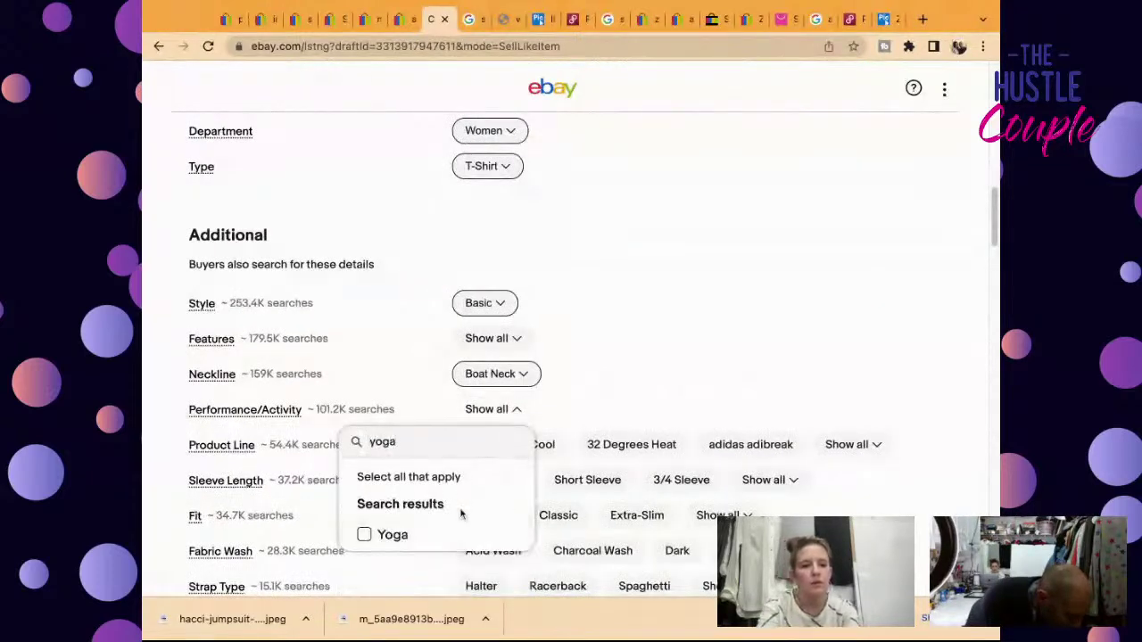
click(397, 537)
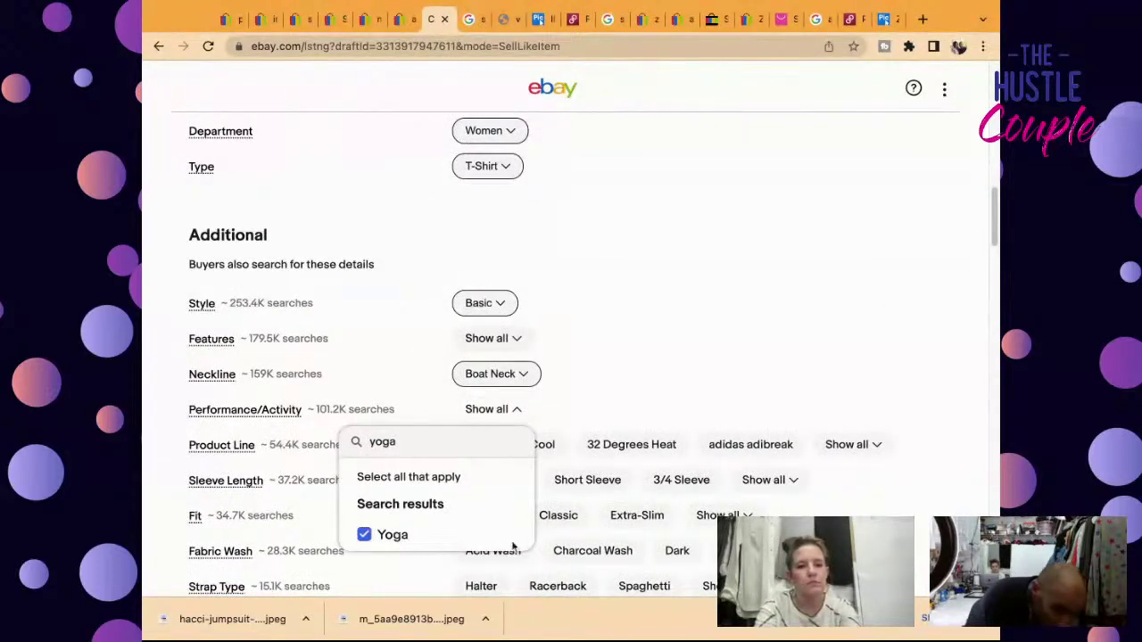
click(734, 391)
Step: Set the Sleeve Length to Sleeveless and the Fit to Athletic
click(493, 480)
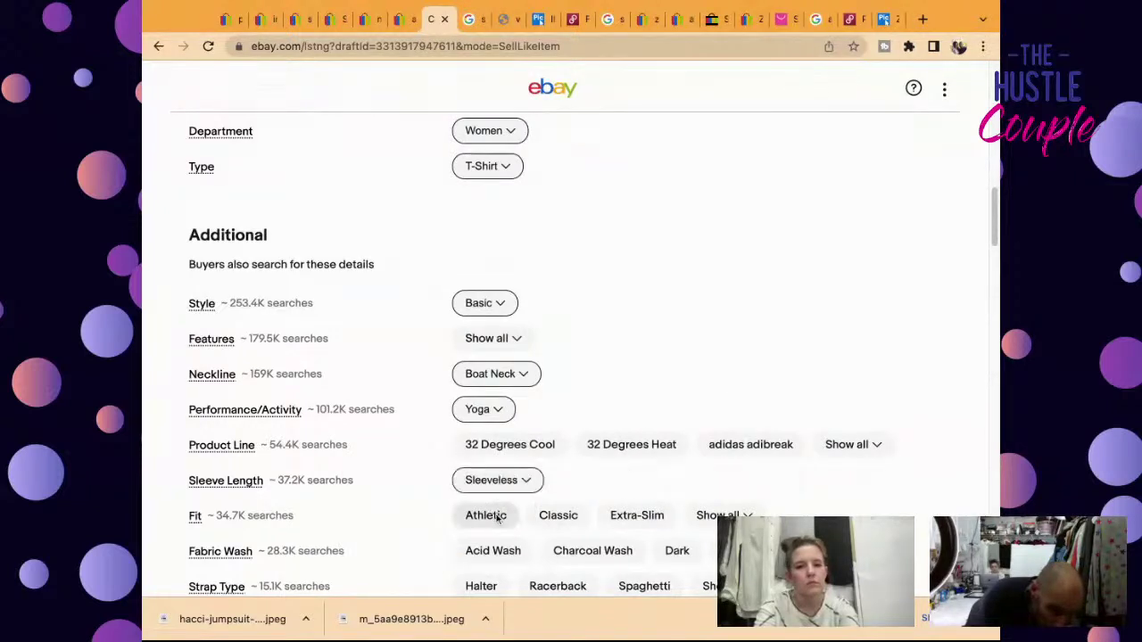
click(493, 516)
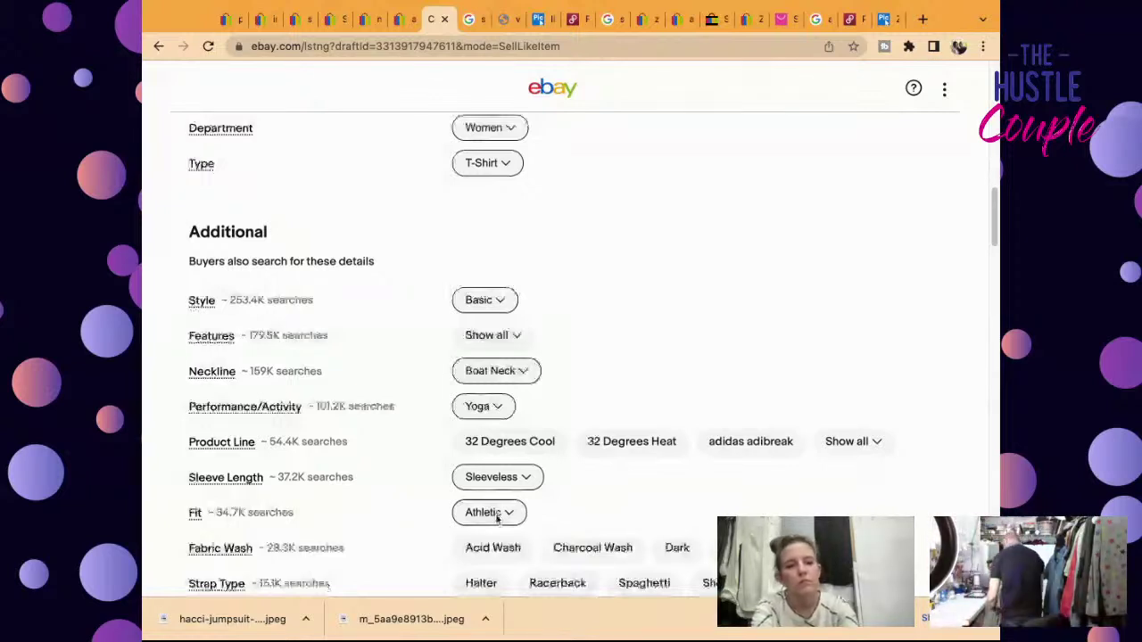
Step: Enter the condition description "Excellent Pre-Owned Condition. No Rips, Stains, or Tears. Please See Detailed Measurements in the Photos."
scroll(497, 519, down, 10)
click(734, 402)
click(584, 393)
text(Excellent Pre-Owned Condition. No Rips, Stains, or Tears. Please See Detailed Measurements in the Photos.)
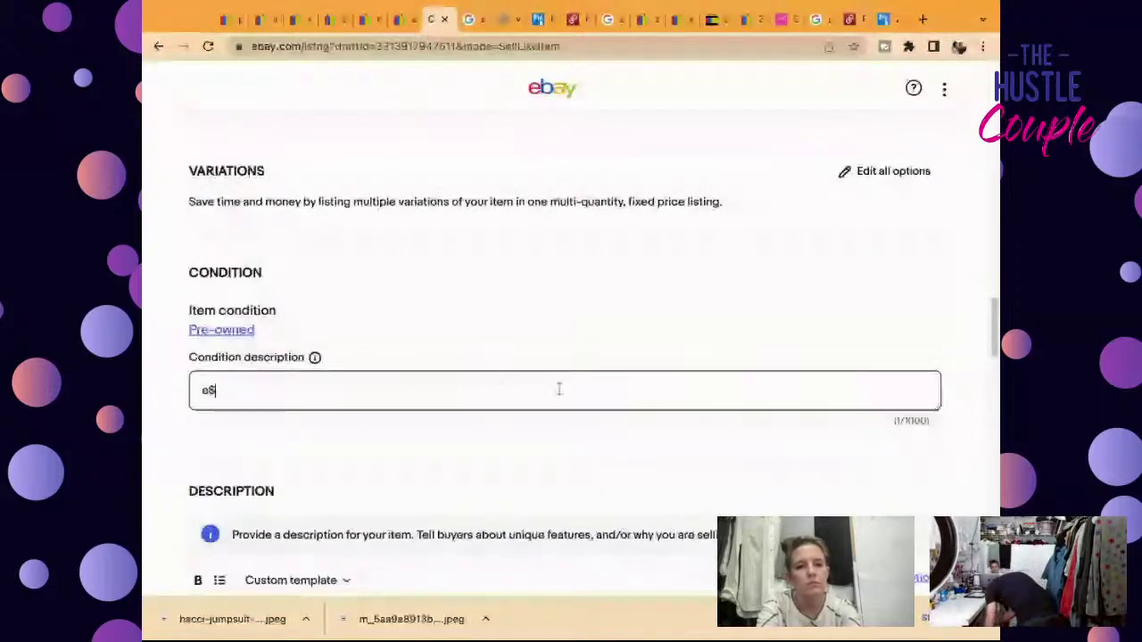
click(403, 20)
click(435, 19)
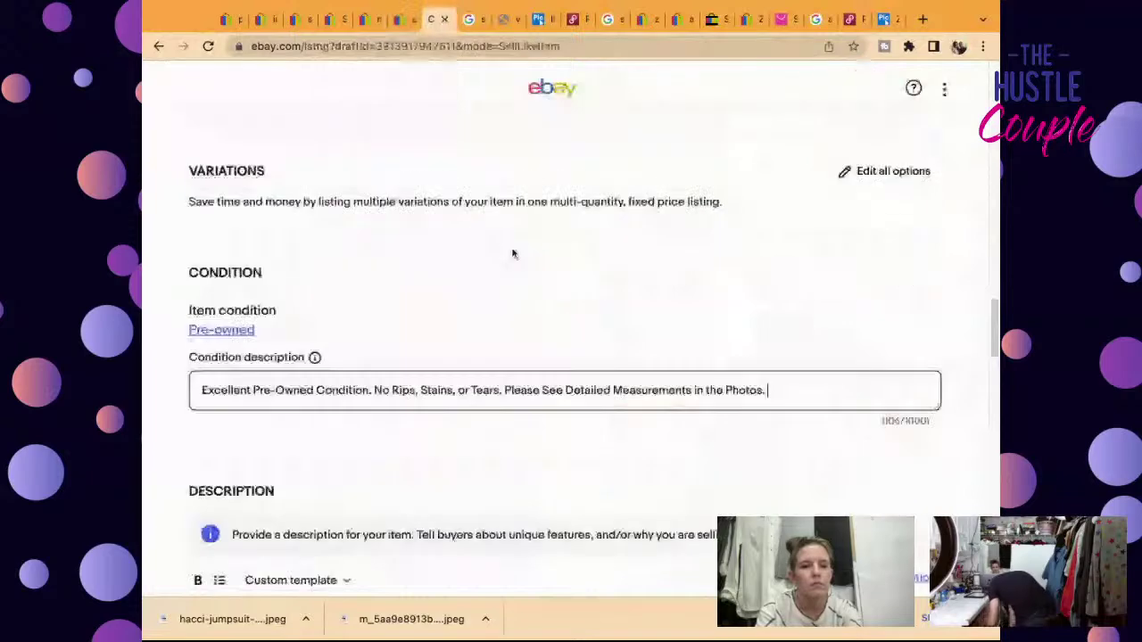
scroll(513, 255, down, 2)
click(412, 518)
text(alo purple and gray stripe mesh top)
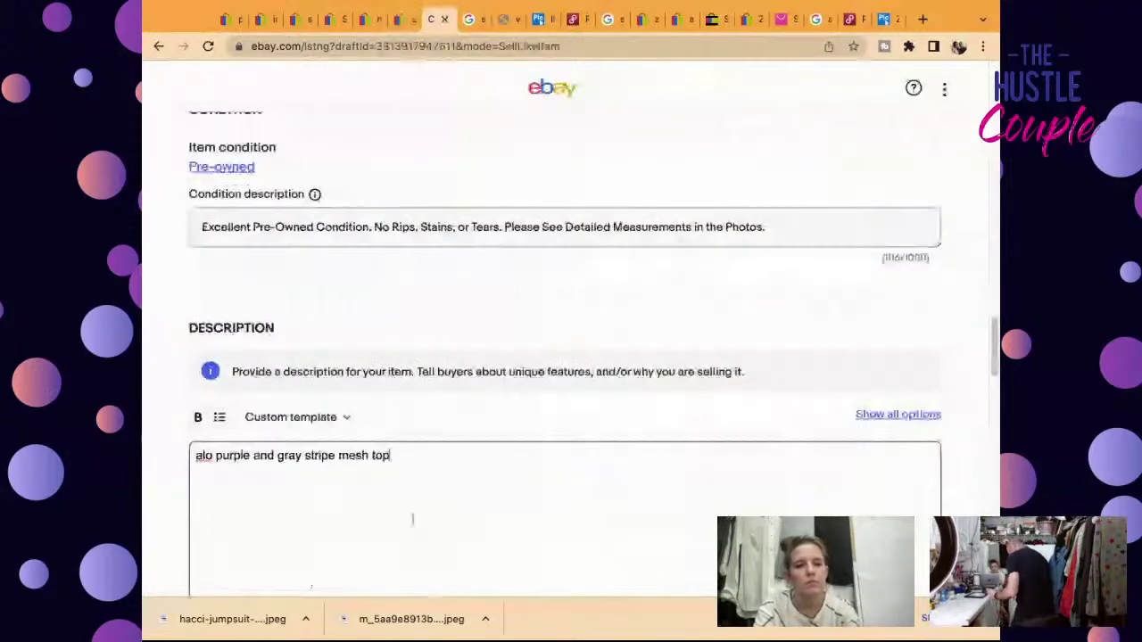
key(ctrl+z)
Step: Copy the full item title into the listing's description as its first line
scroll(502, 387, up, 10)
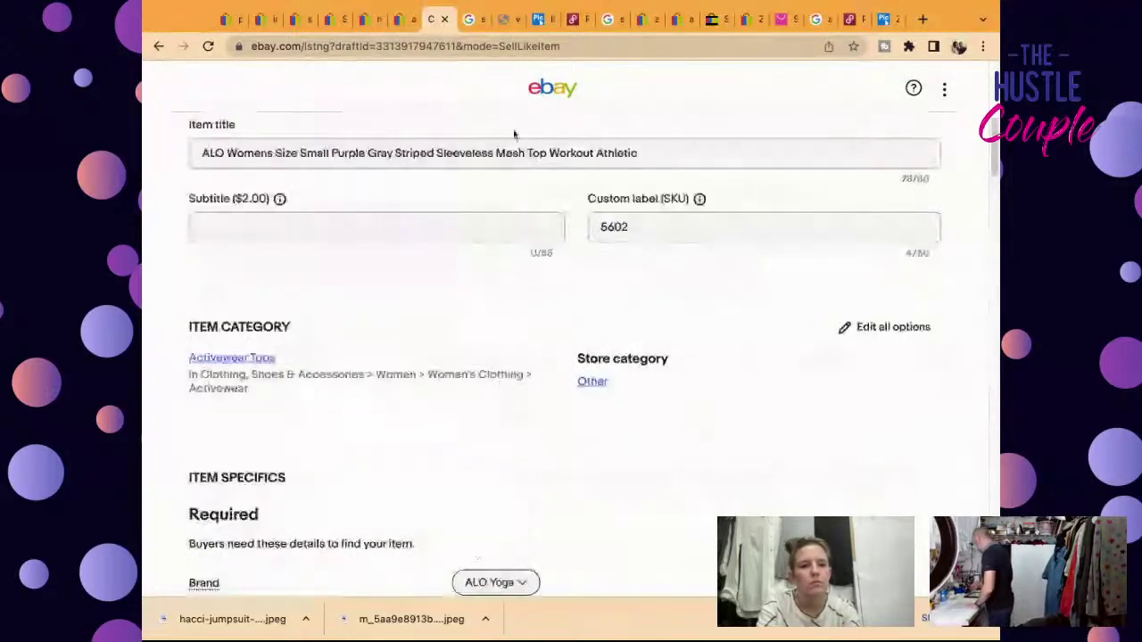
click(514, 150)
key(ctrl+a)
key(ctrl+c)
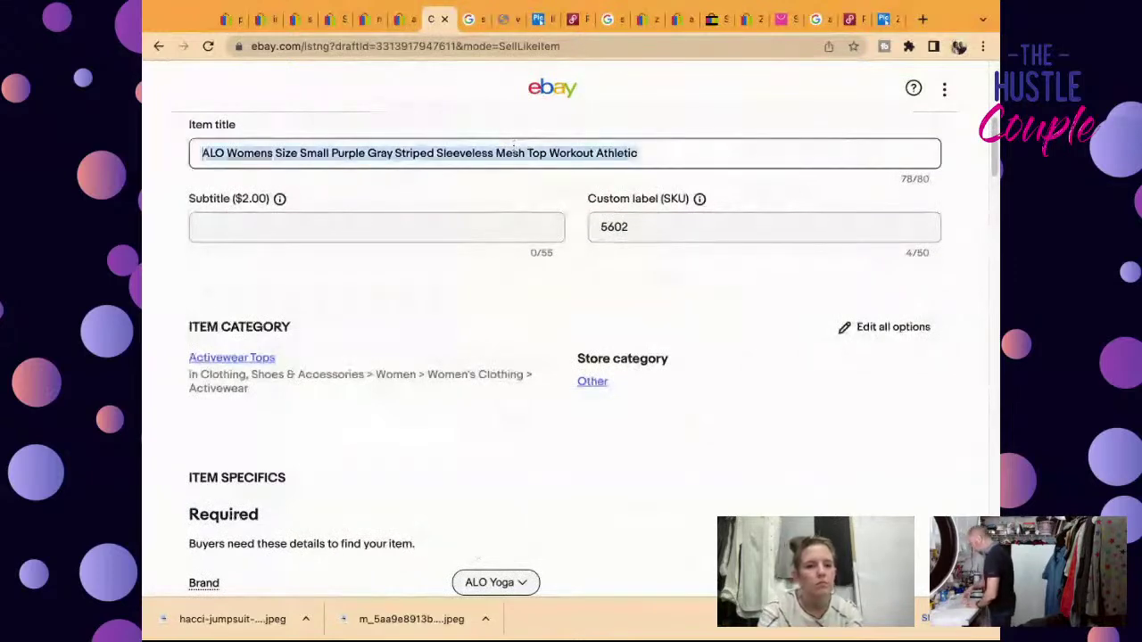
scroll(530, 530, down, 10)
scroll(563, 420, down, 10)
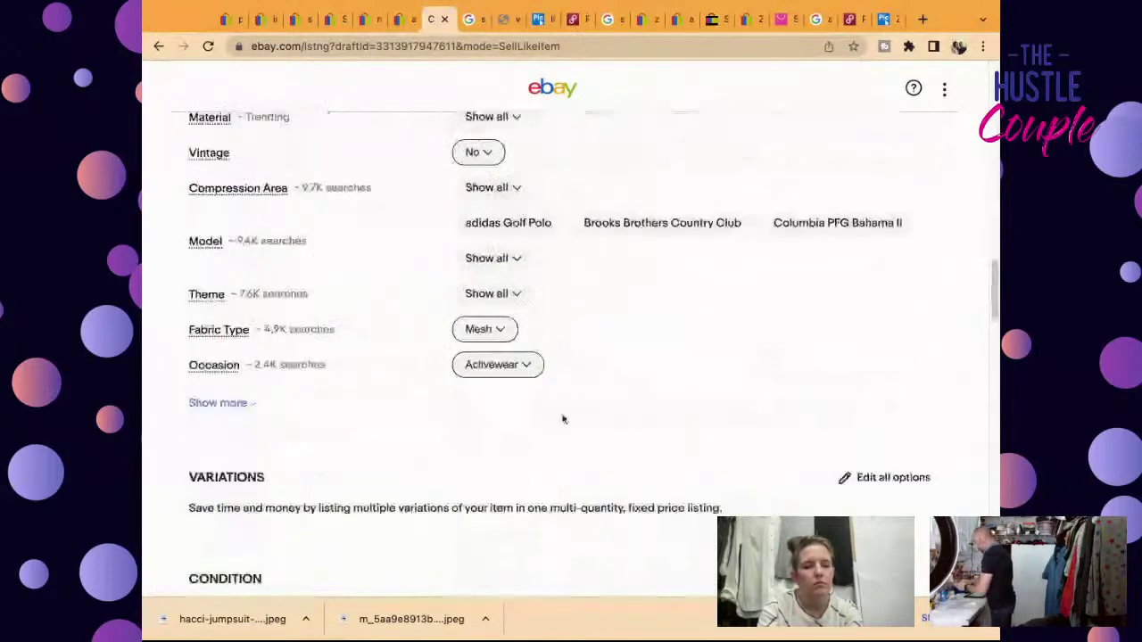
scroll(579, 275, up, 1)
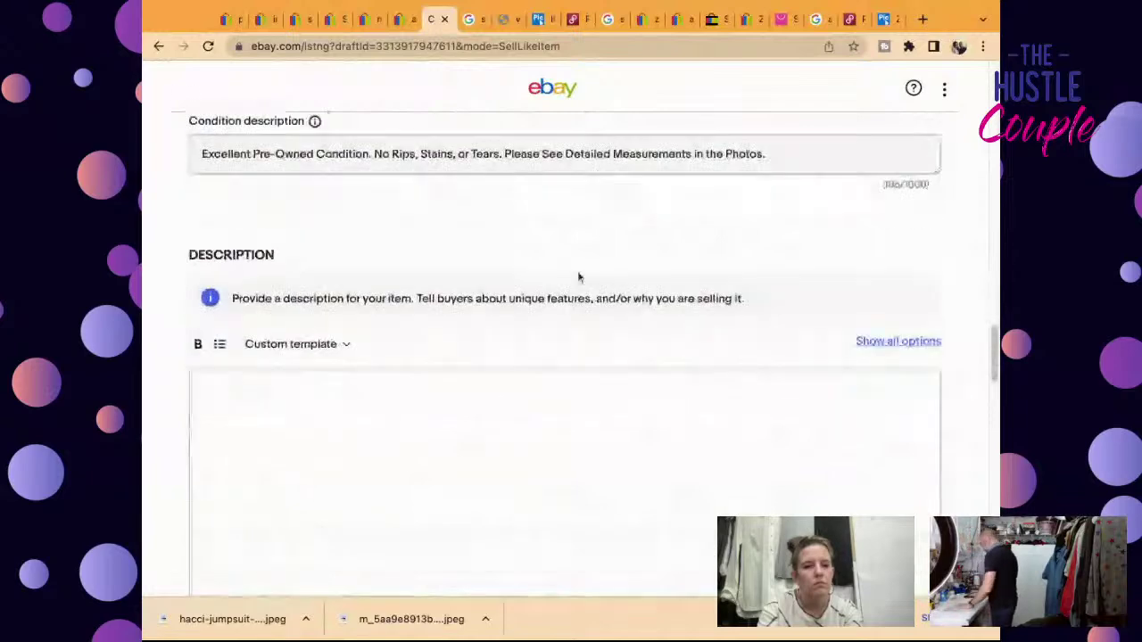
click(568, 382)
key(ctrl+v)
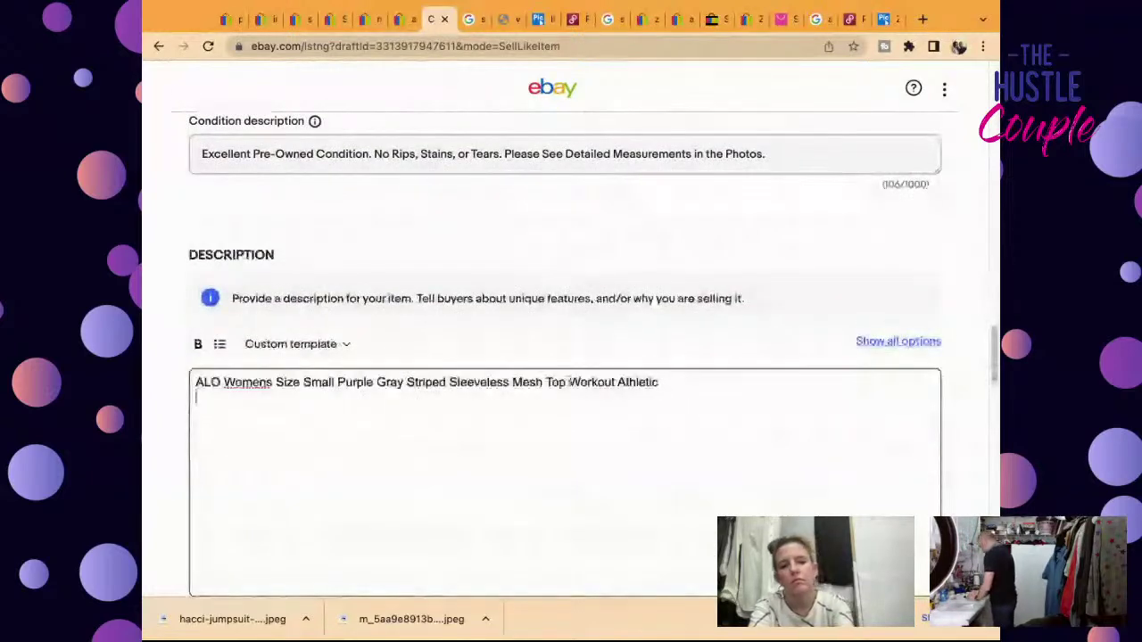
Step: Add the description lines "Excellent Pre-Owned Condition", "No Rips, Stains, or Tears" and "Please See Detailed Measurements in the Photos."
text(Excellent Pre-Owned Condition No Rips, Stains, or Tears)
key(Return)
text(m)
key(BackSpace)
text(Please See Detailed Measurements in the Photos.)
scroll(566, 329, down, 1)
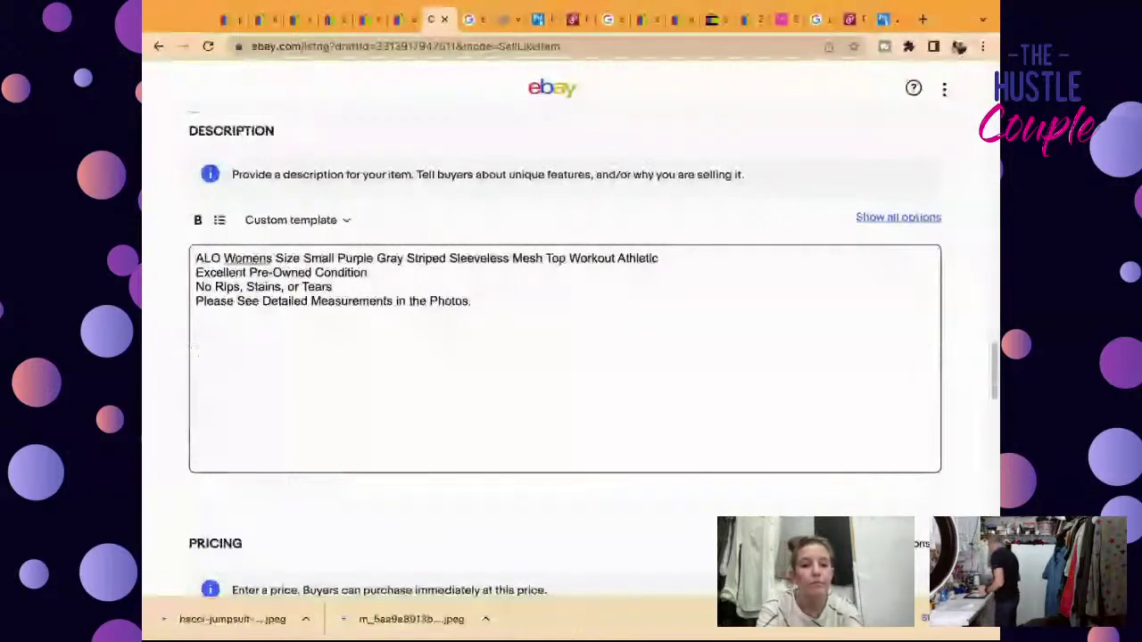
Step: Set the Buy It Now price to $22.95
scroll(304, 473, down, 2)
click(303, 474)
text(22.95)
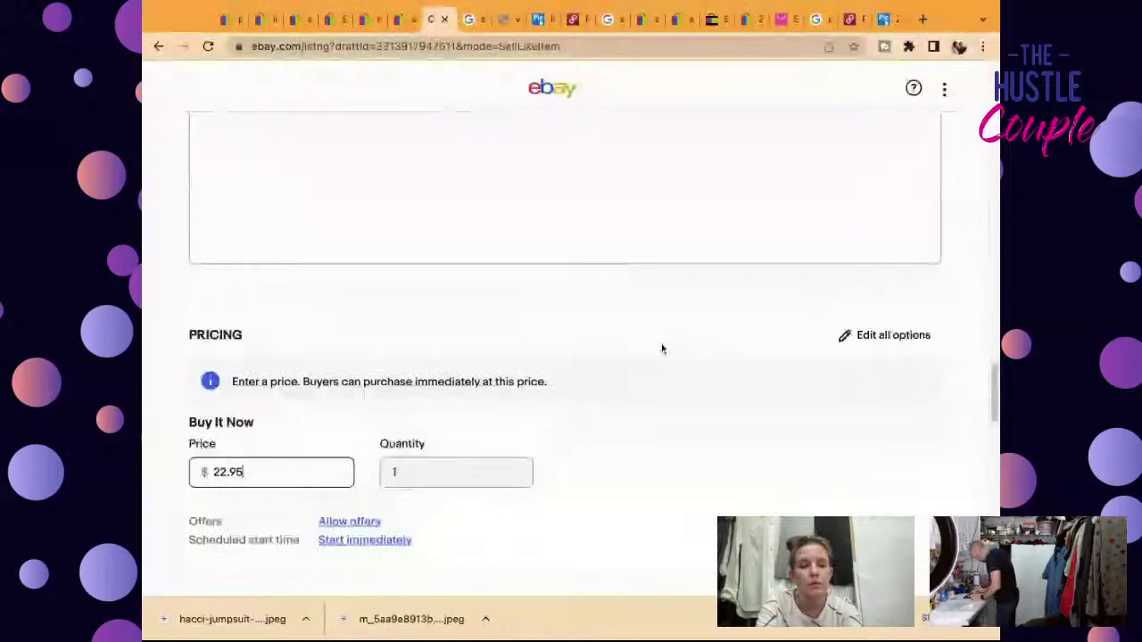
Step: Review the completed ALO mesh top listing, publish it and dismiss the confirmation
scroll(662, 349, up, 2)
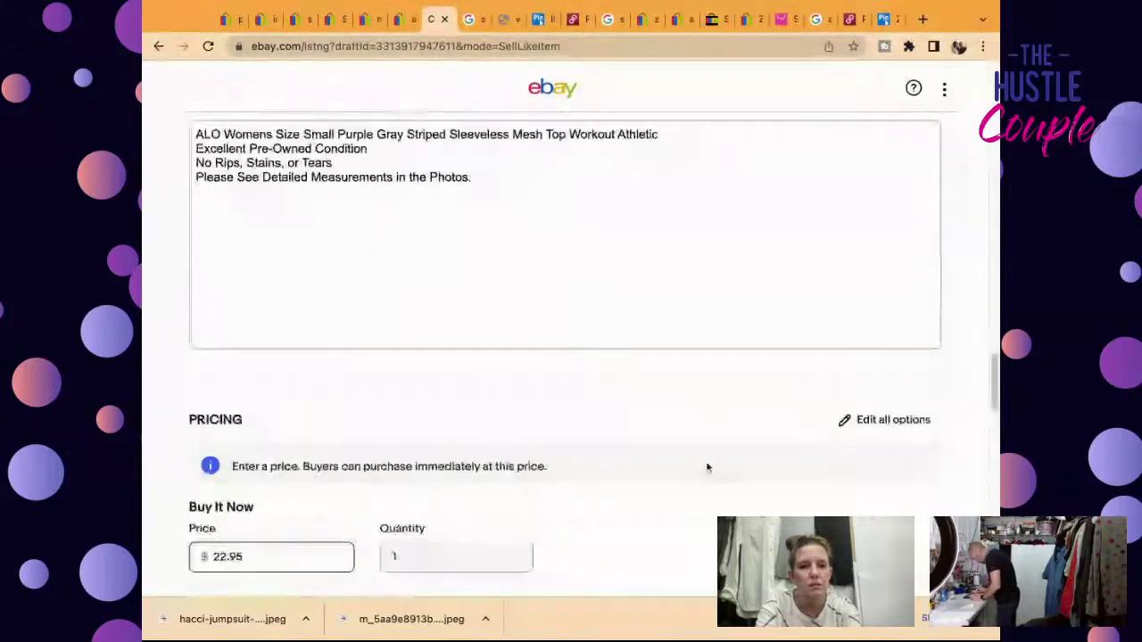
scroll(707, 467, down, 15)
scroll(707, 467, up, 10)
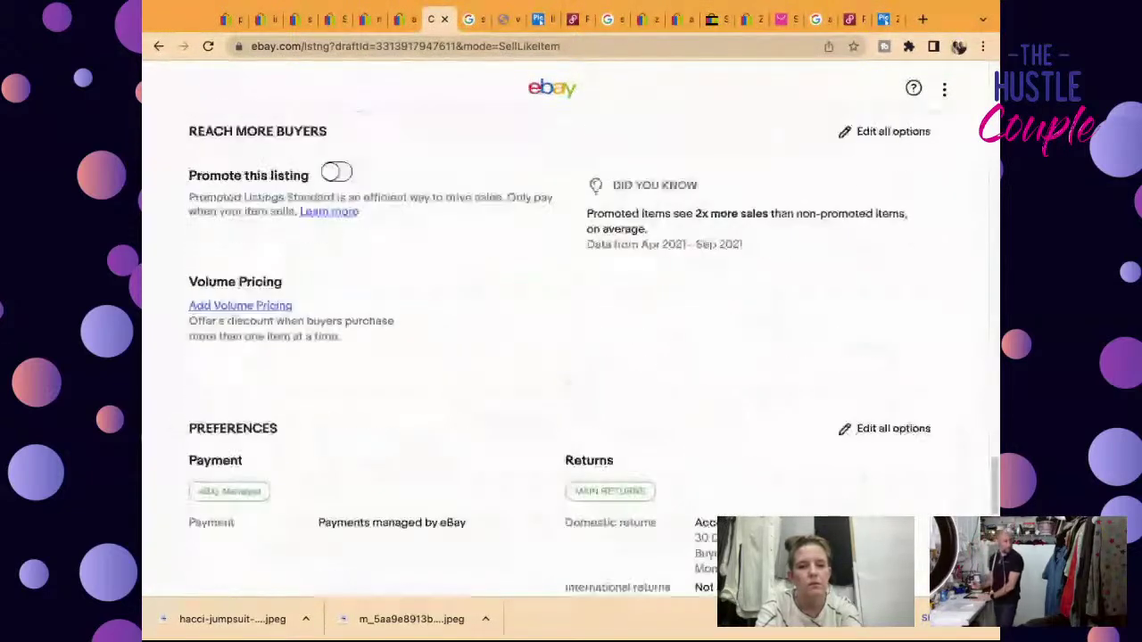
scroll(571, 357, up, 15)
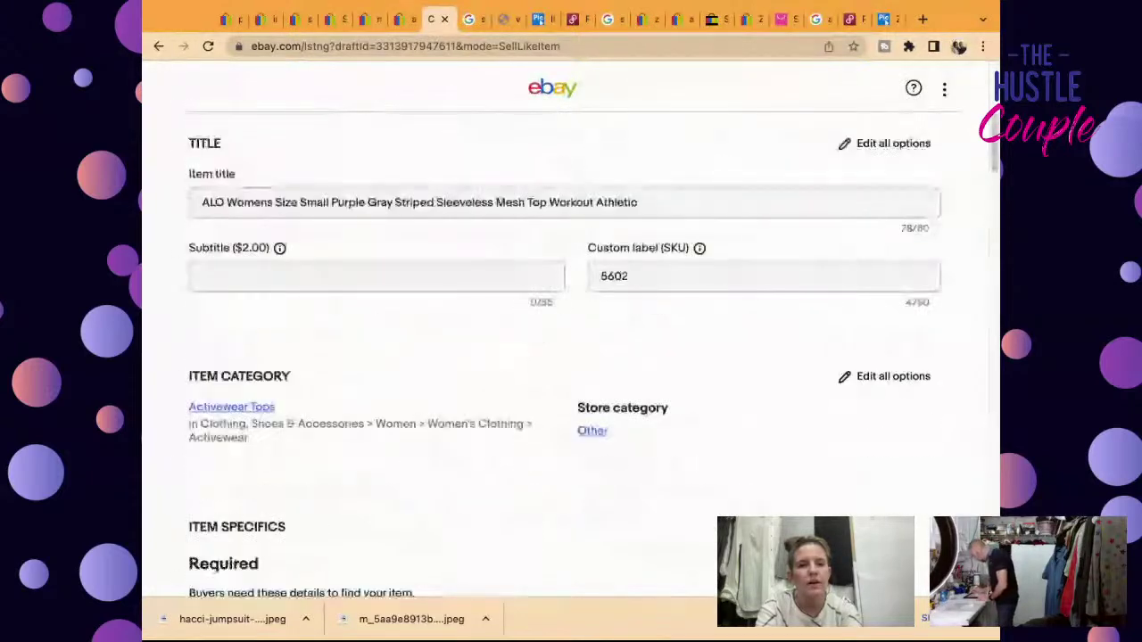
scroll(571, 357, up, 5)
scroll(571, 357, down, 6)
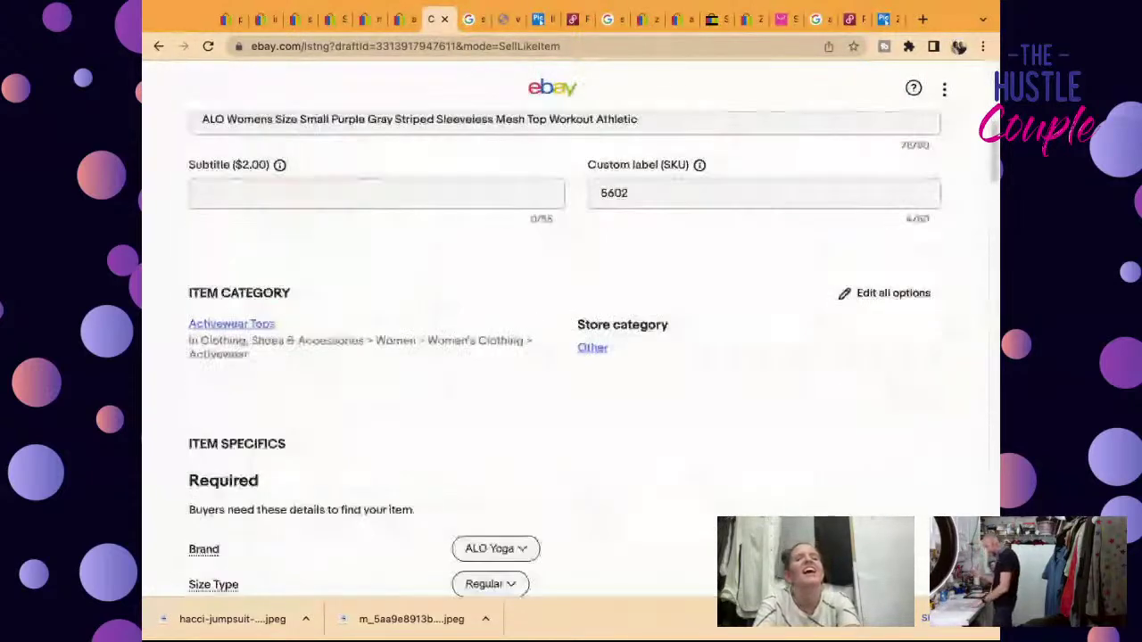
scroll(565, 357, down, 20)
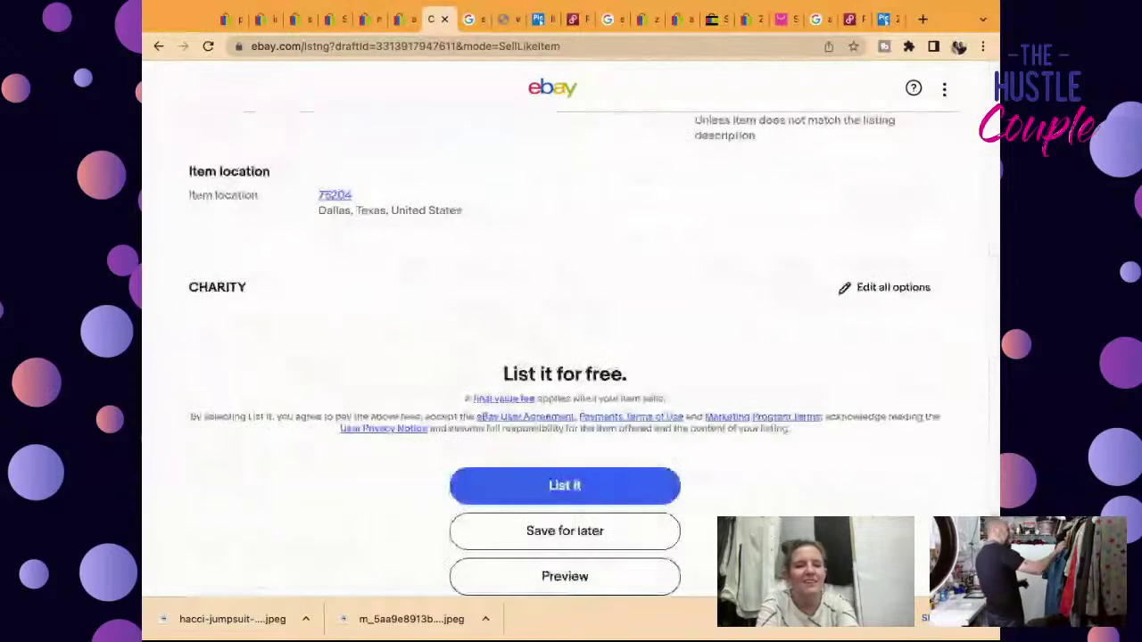
click(609, 482)
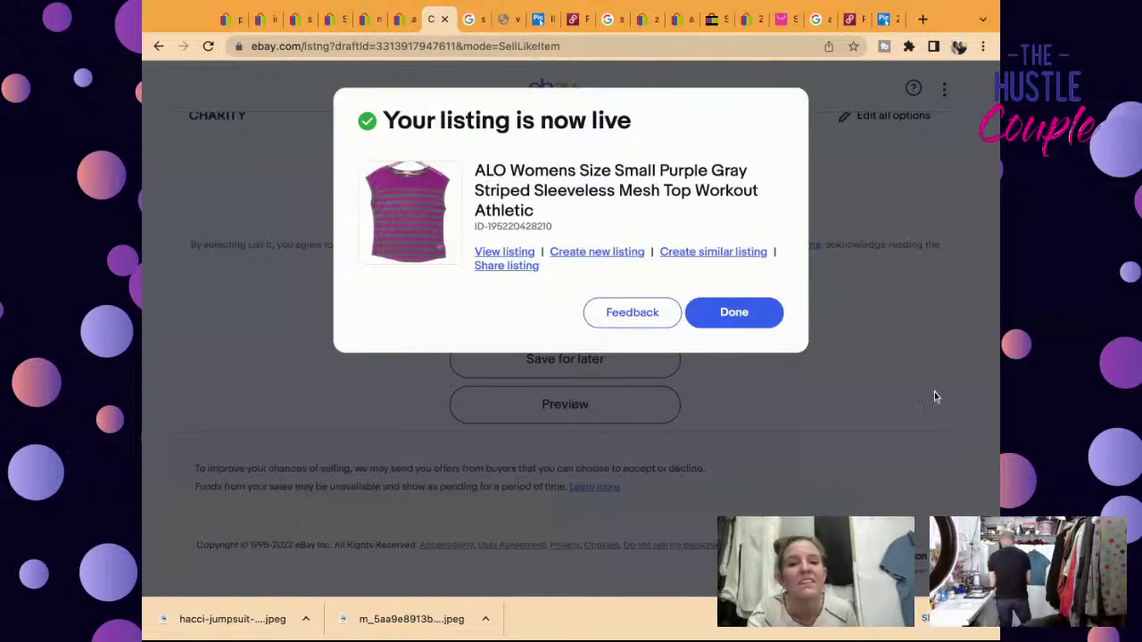
click(737, 314)
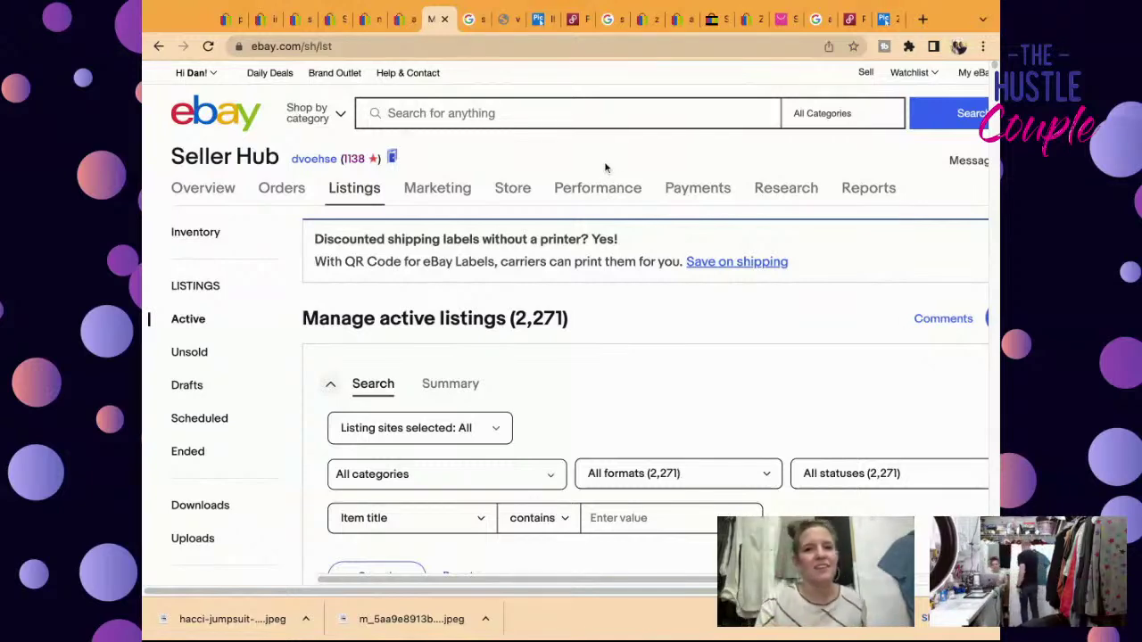
Step: Search eBay for "john varvators star usa polo shirt blue size l"
click(601, 113)
text(john )
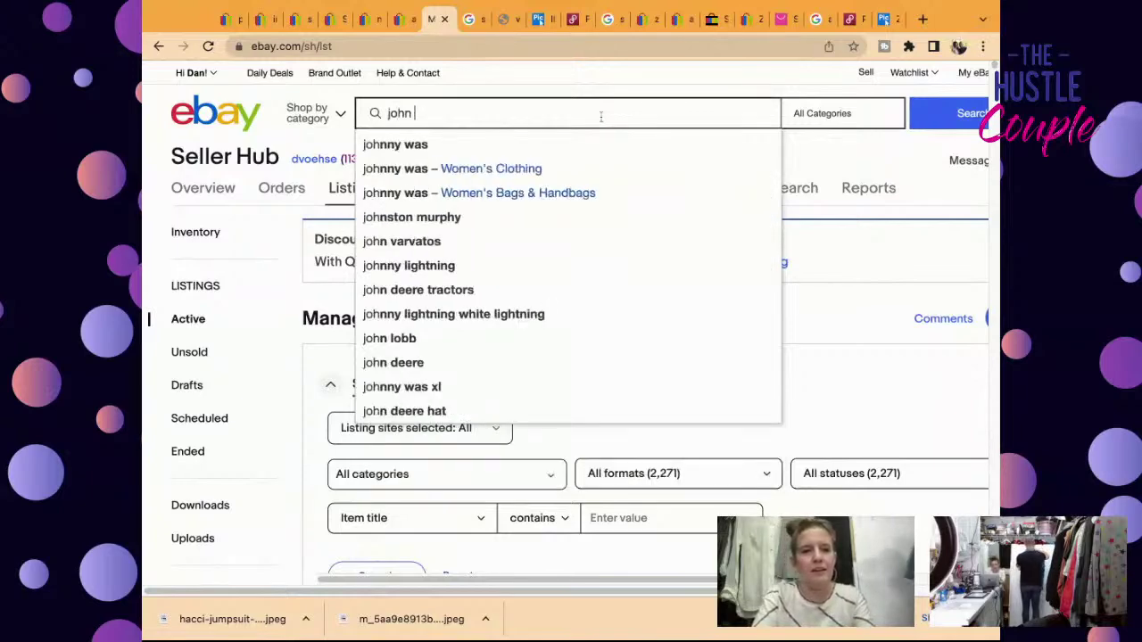
text(varvators star usa )
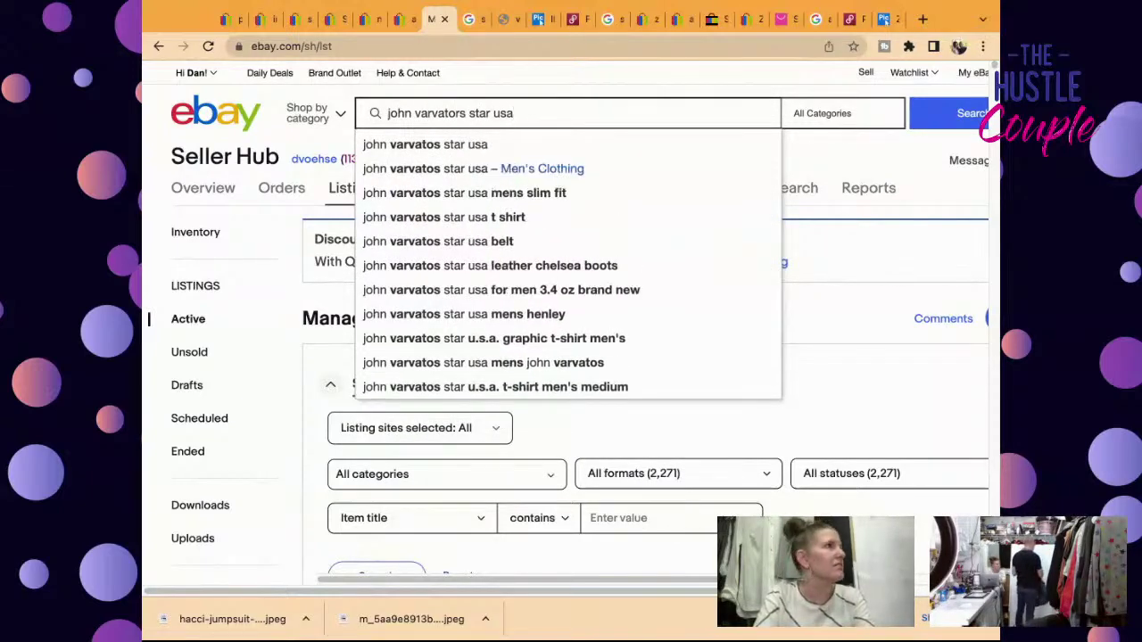
text(polo s)
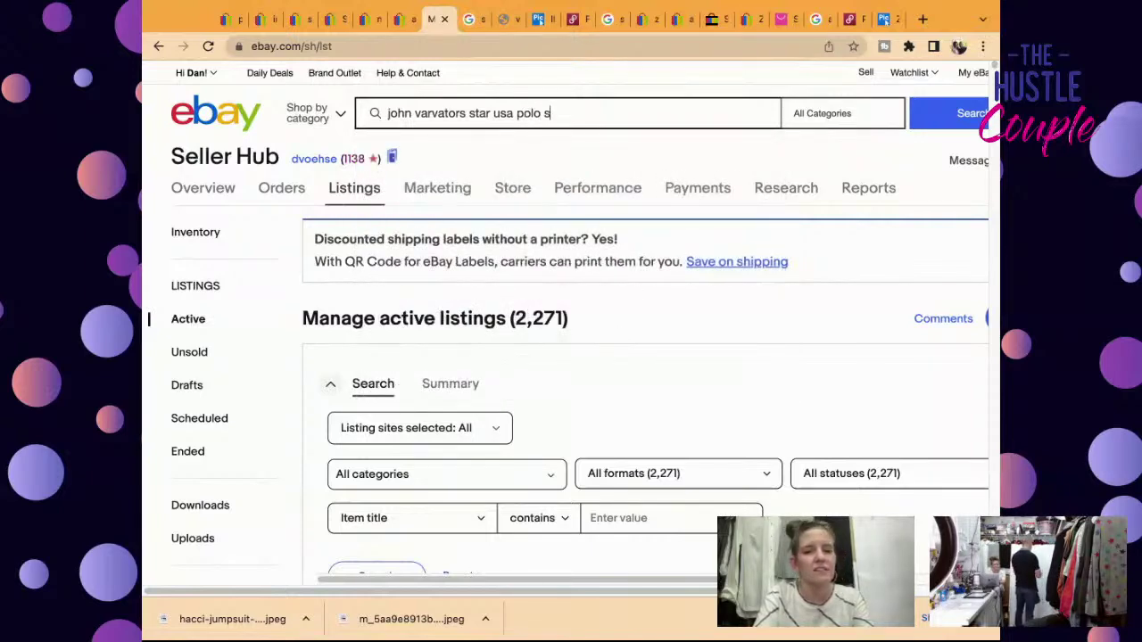
text(hirt blue)
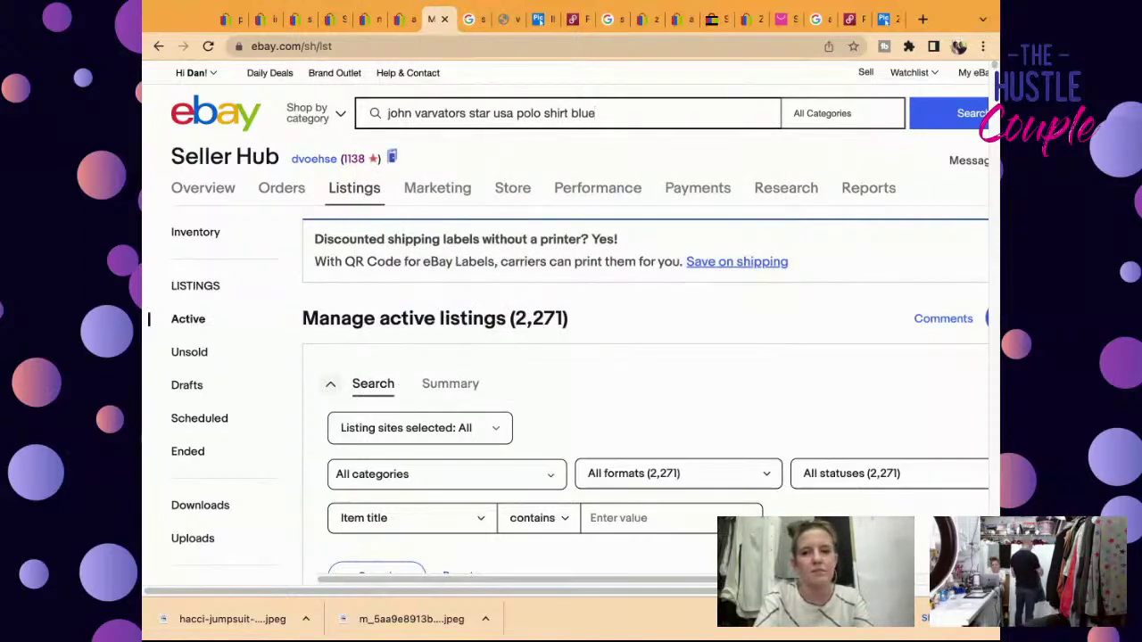
text( size )
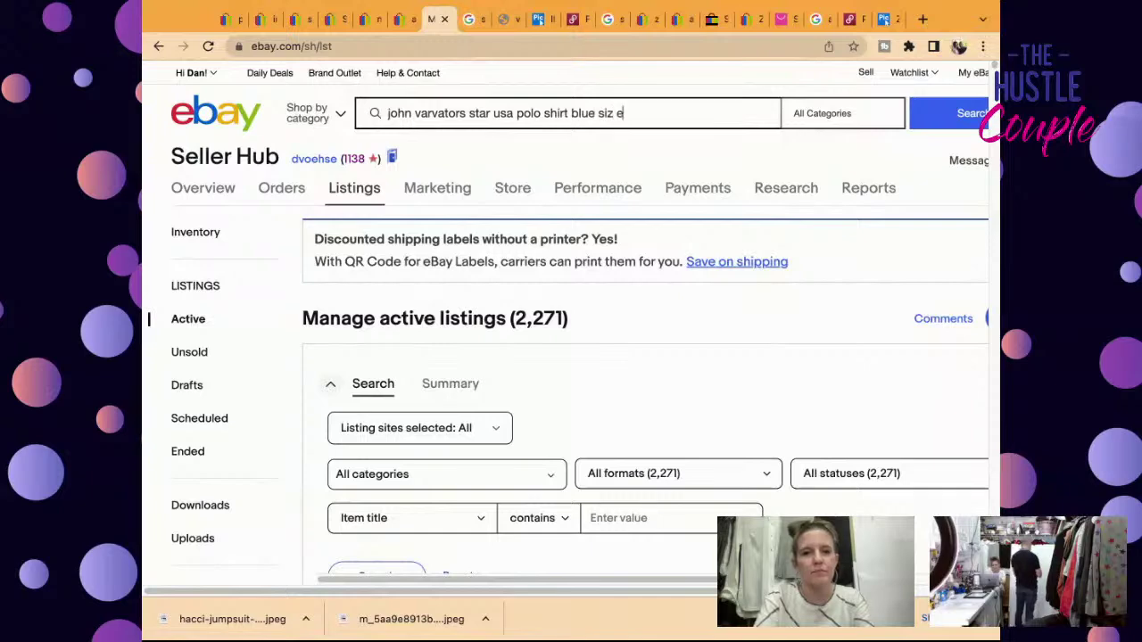
text(l)
key(Return)
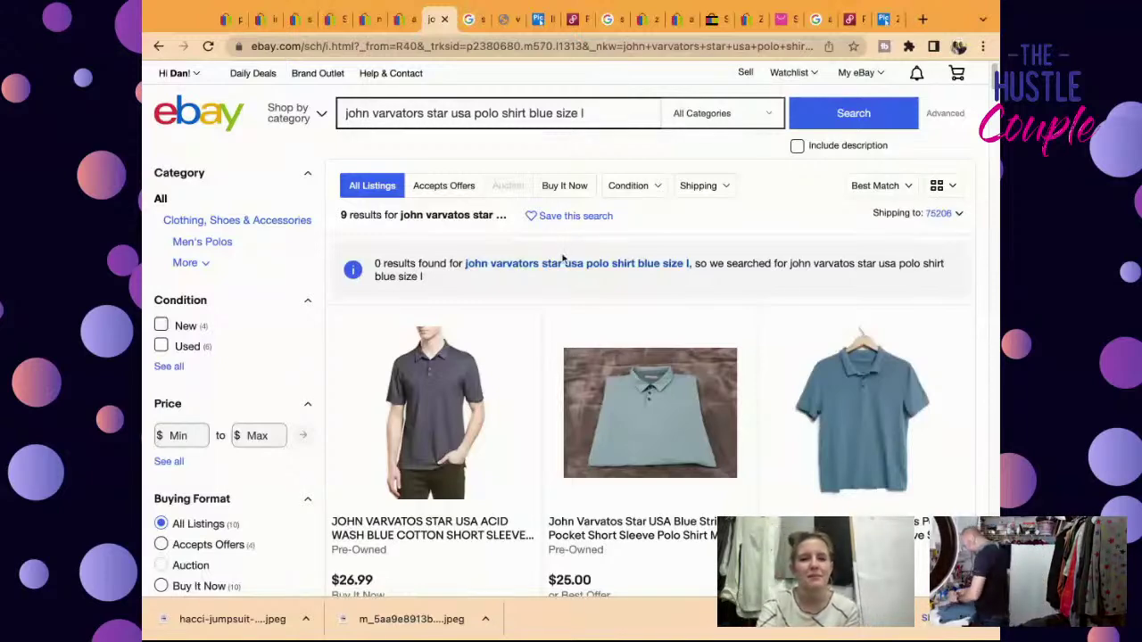
Step: Open the $24.95 John Varvatos Star USA blue cotton polo, size Large, and start a similar listing from it
scroll(642, 401, down, 5)
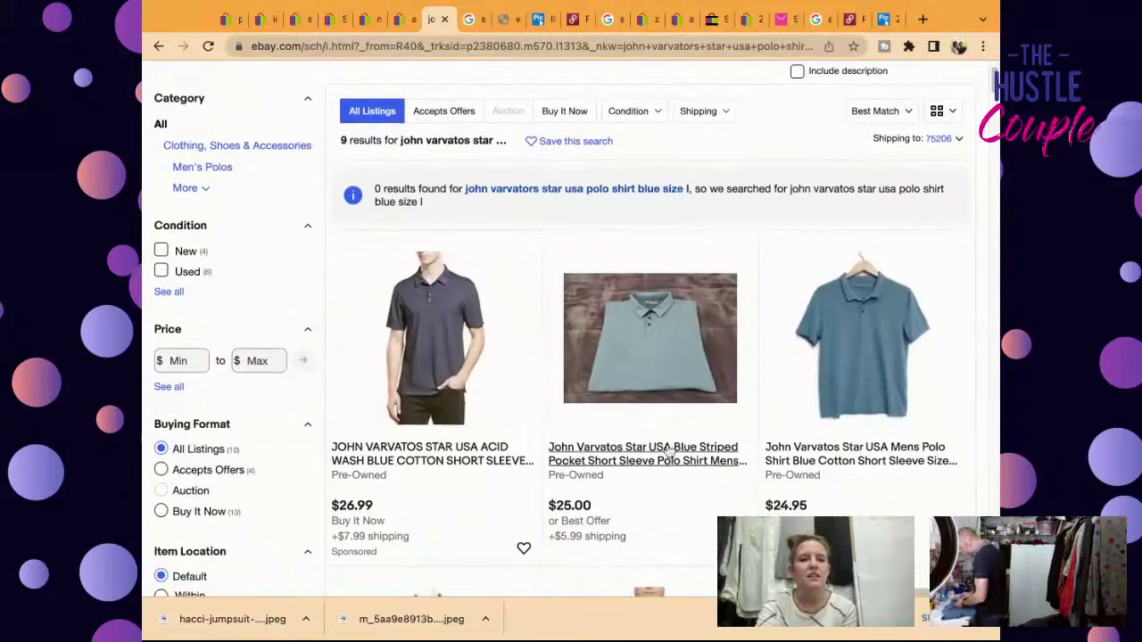
scroll(670, 444, down, 2)
scroll(752, 260, up, 3)
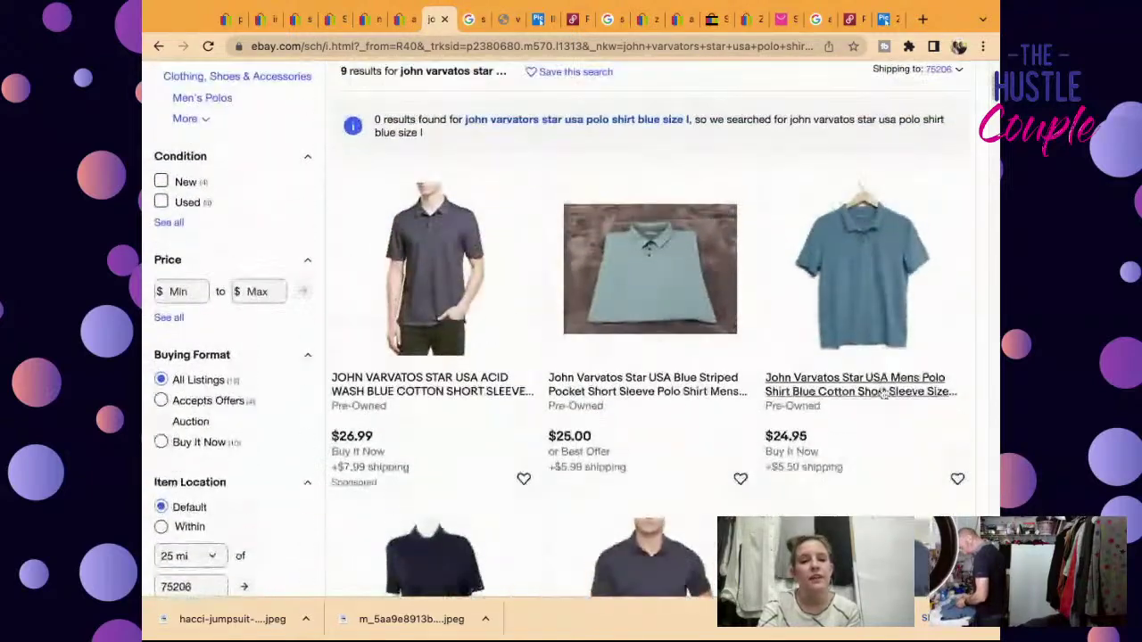
click(881, 394)
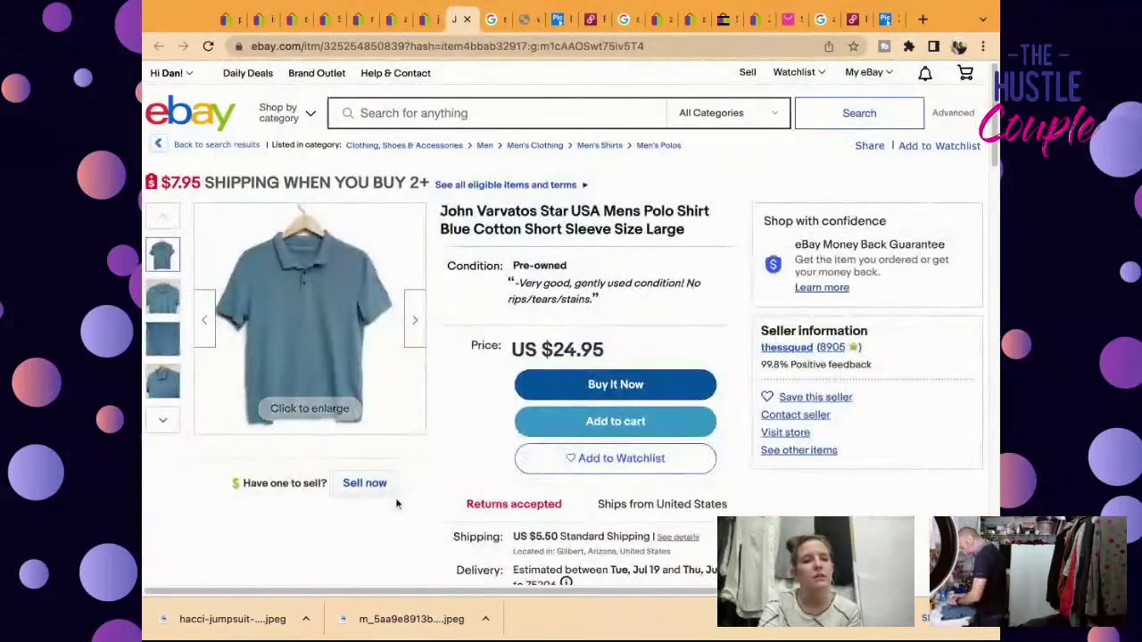
click(375, 480)
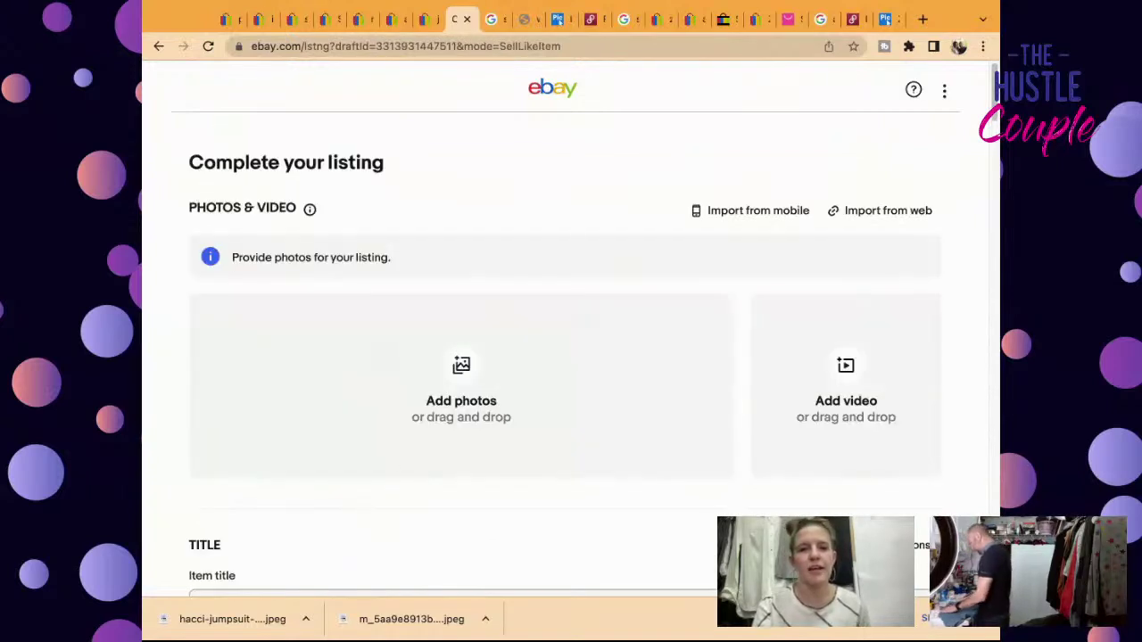
scroll(468, 413, down, 2)
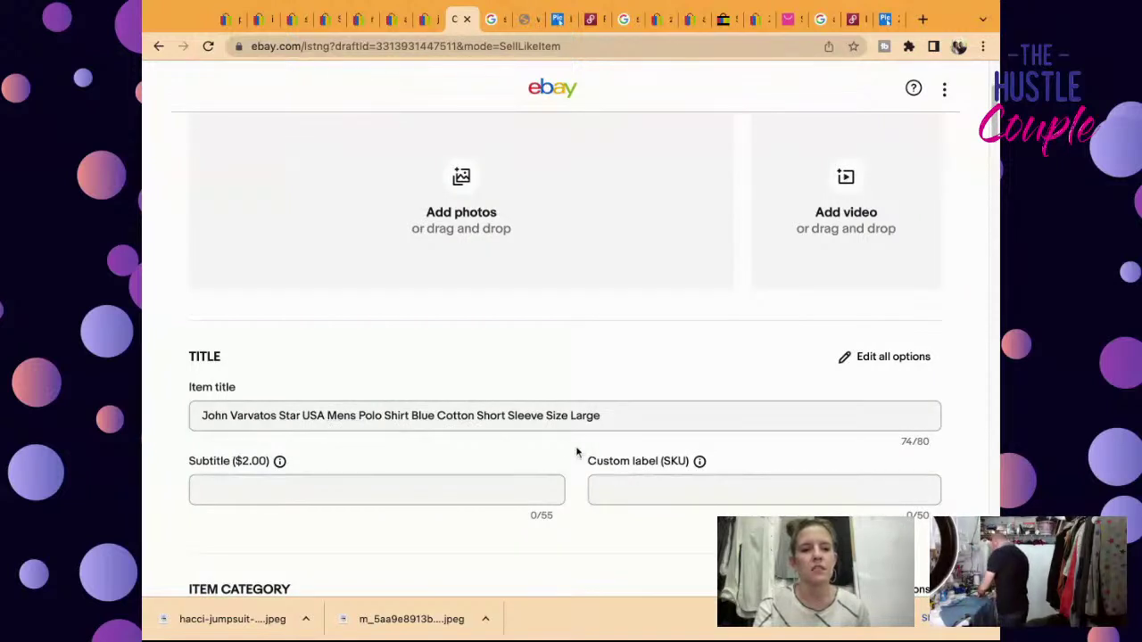
click(610, 417)
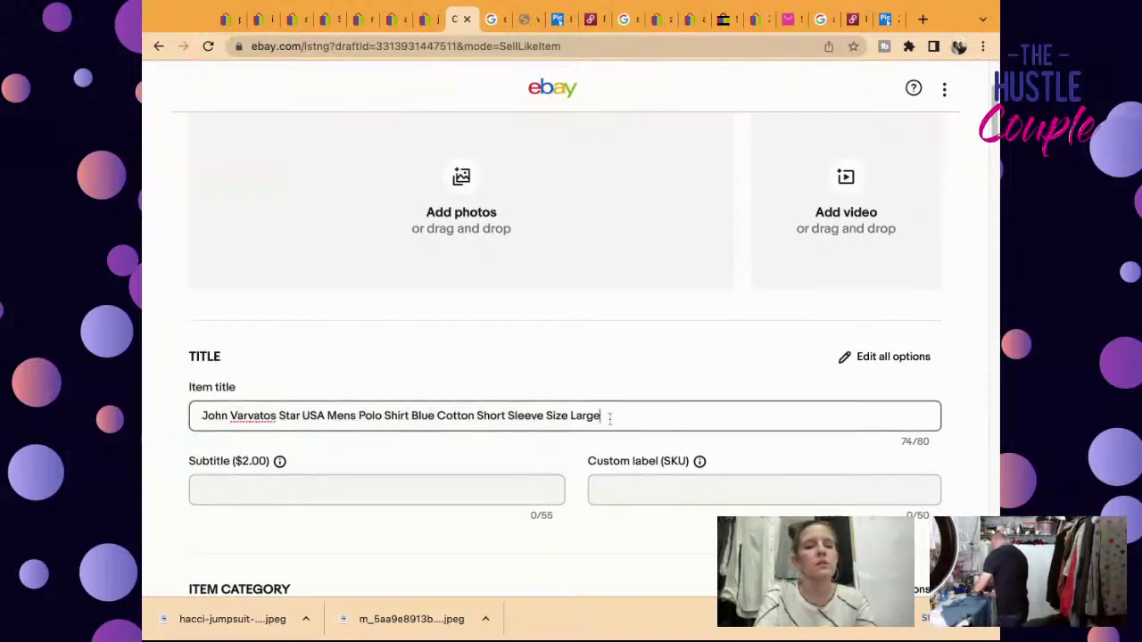
key(BackSpace)
key(BackSpace)
key(BackSpace)
key(BackSpace)
key(BackSpace)
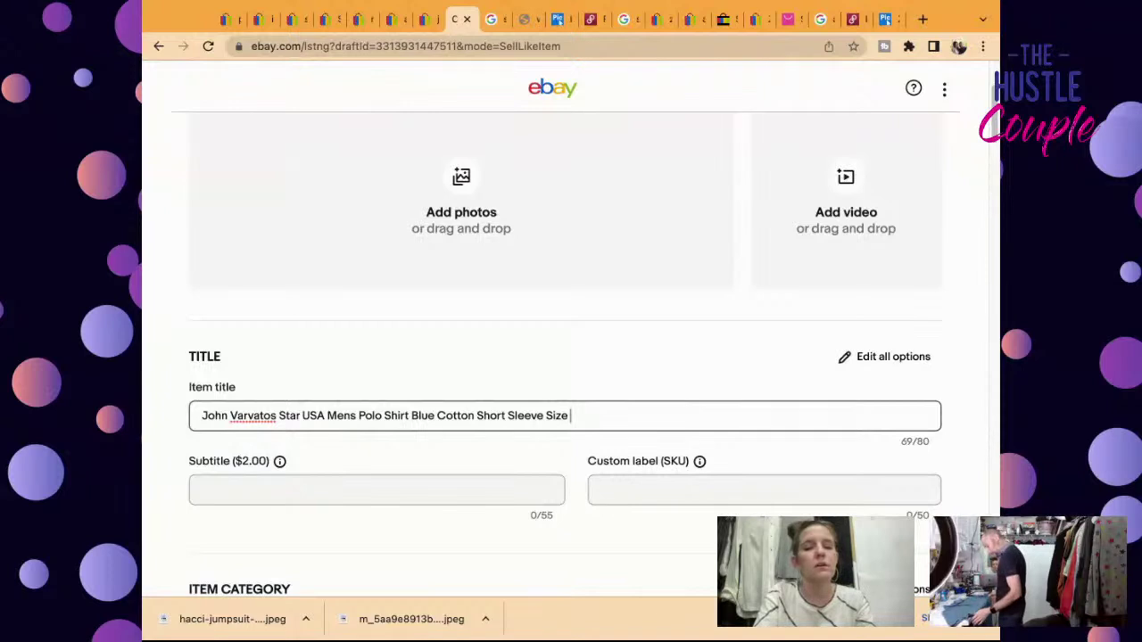
key(ctrl+z)
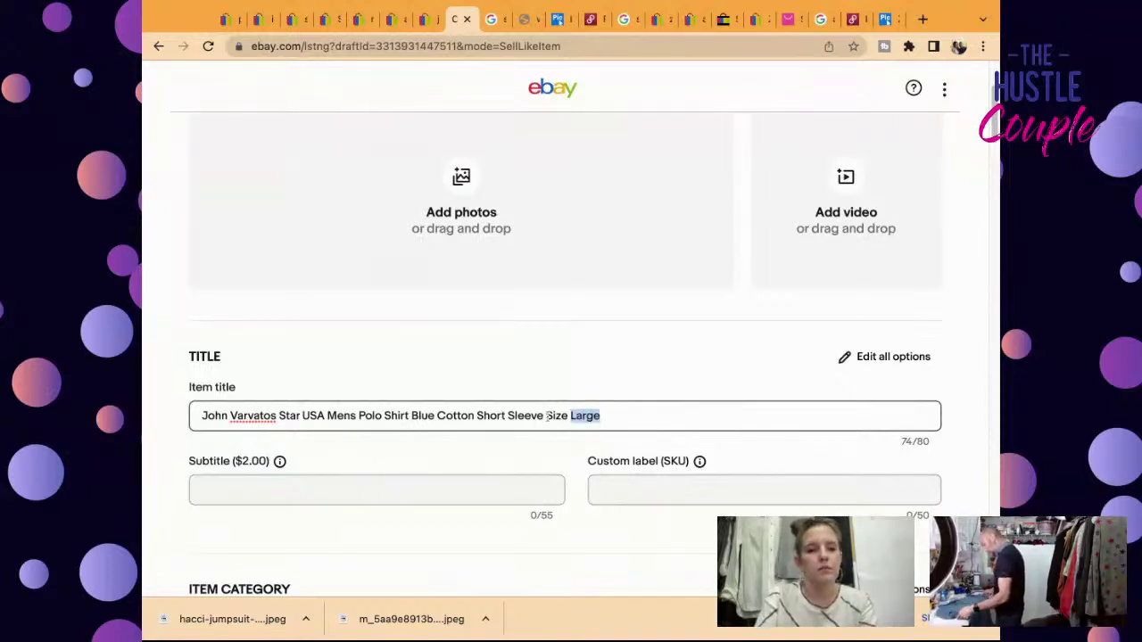
Step: Move "Size Large" from the end of the item title to directly after "Mens"
drag(546, 416, 655, 437)
key(ctrl+c)
key(BackSpace)
key(BackSpace)
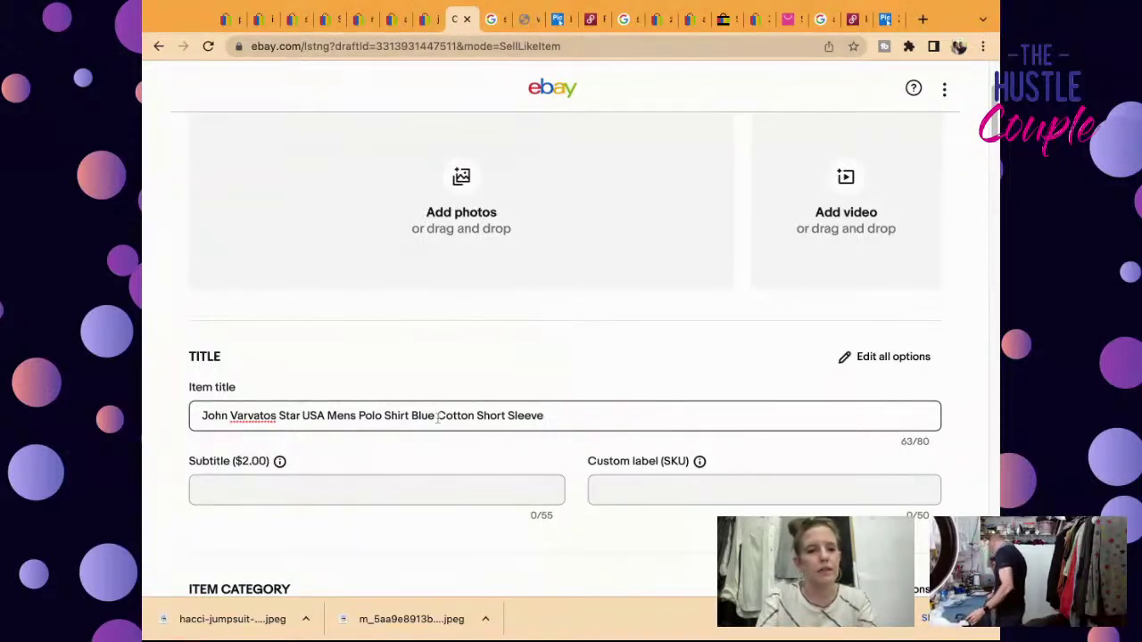
click(360, 416)
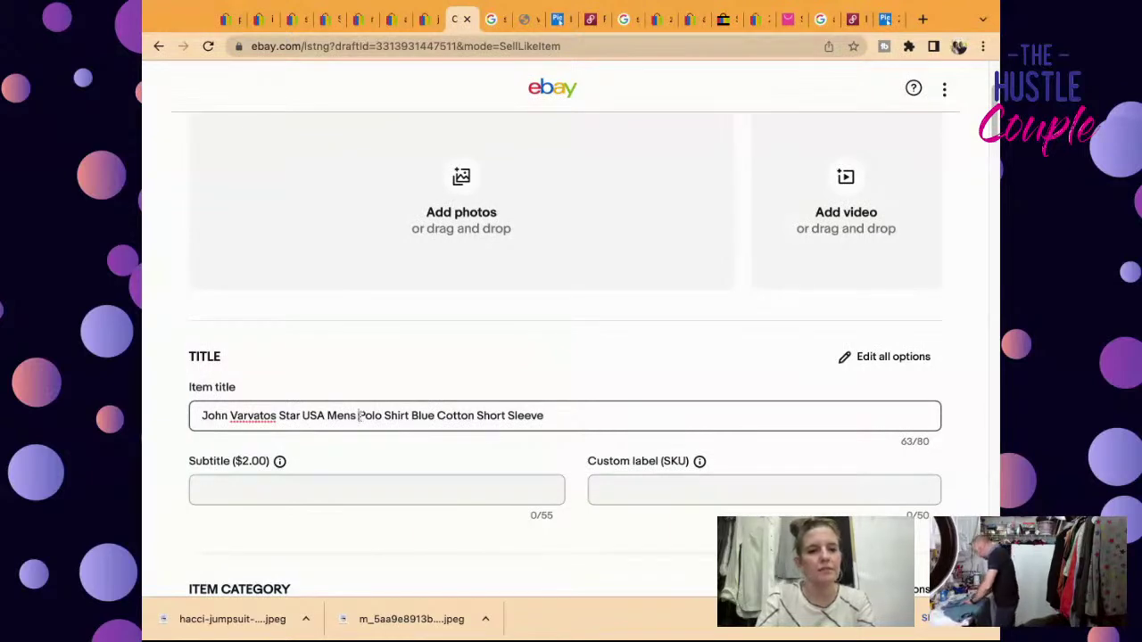
key(ctrl+v)
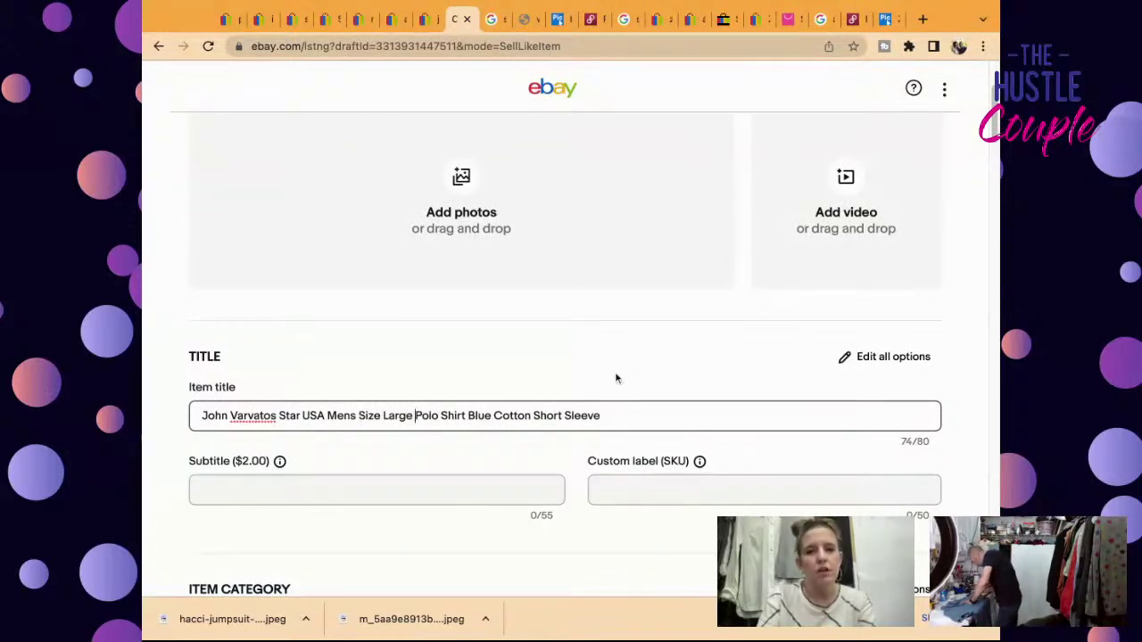
Step: Check the polo search results again, then set the draft's custom label (SKU) to 5603
click(428, 20)
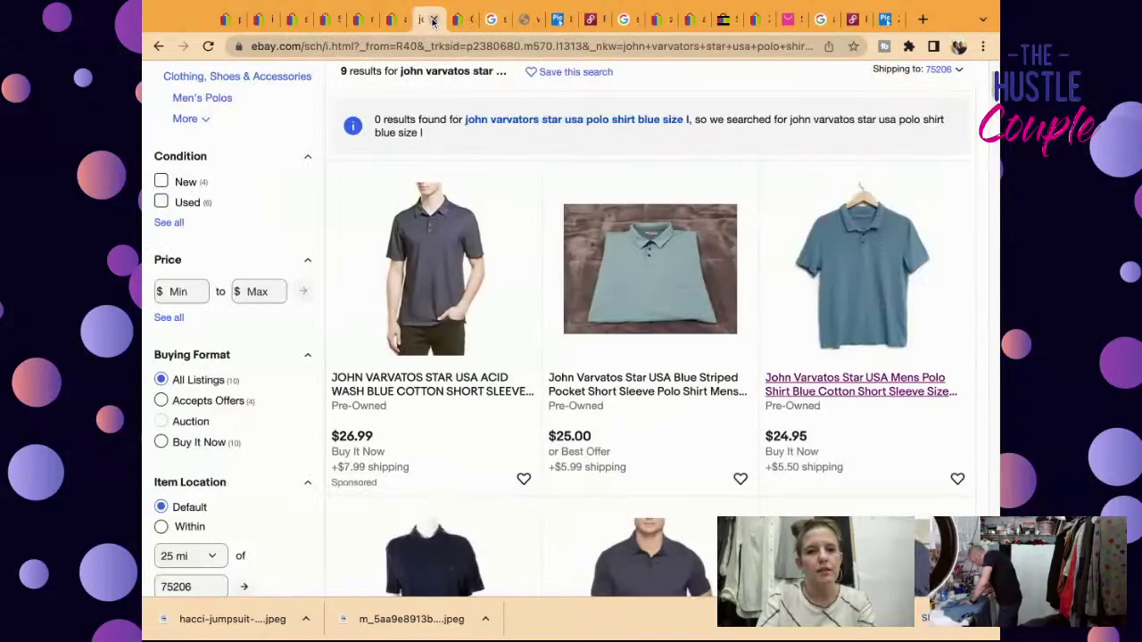
click(464, 23)
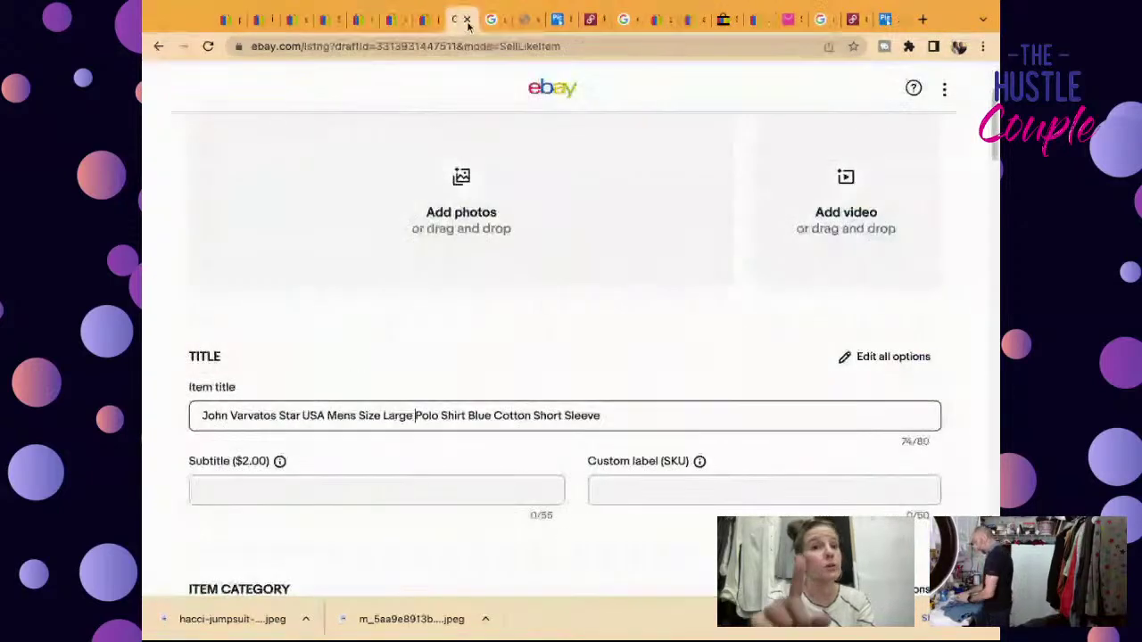
scroll(602, 223, down, 2)
click(614, 432)
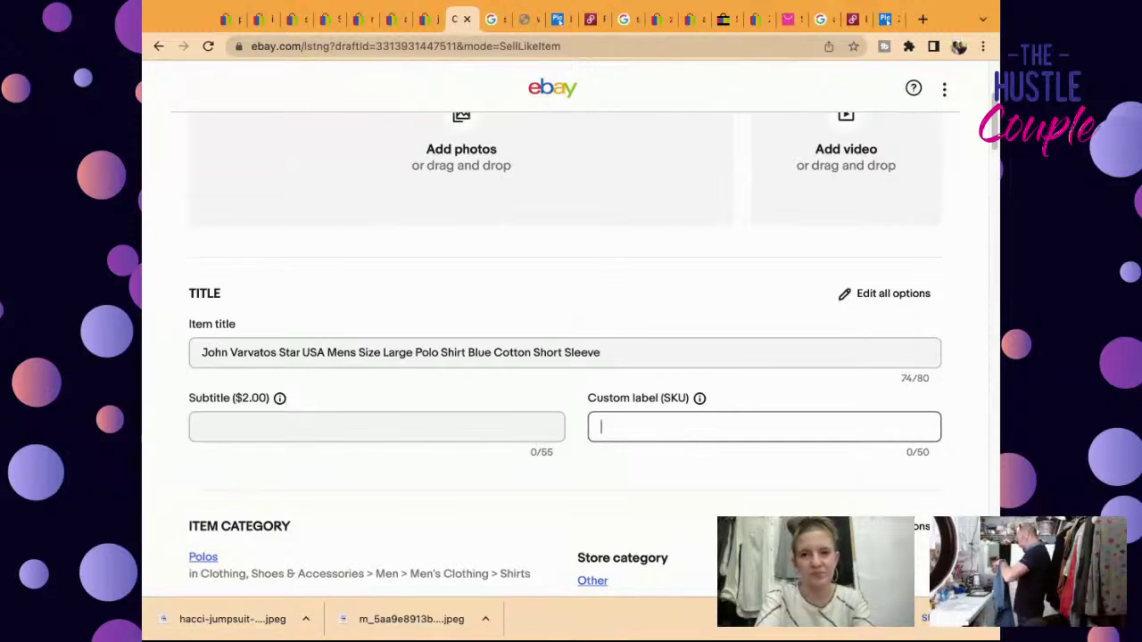
text(5603)
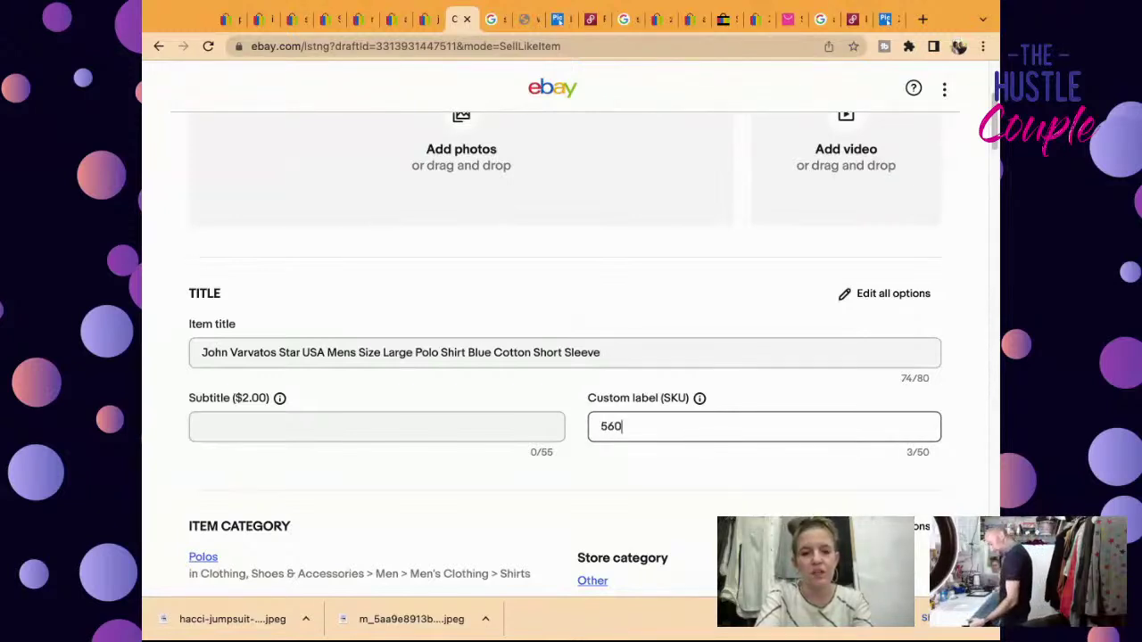
triple_click(605, 357)
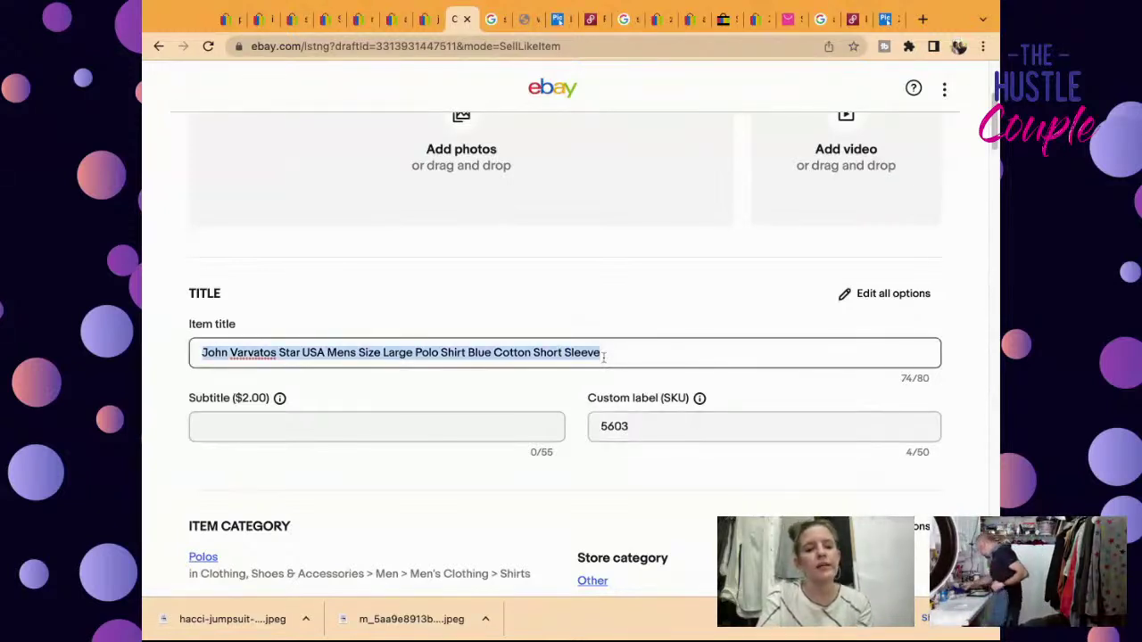
Step: Set the Performance/Activity item specific to Walking
scroll(676, 379, down, 3)
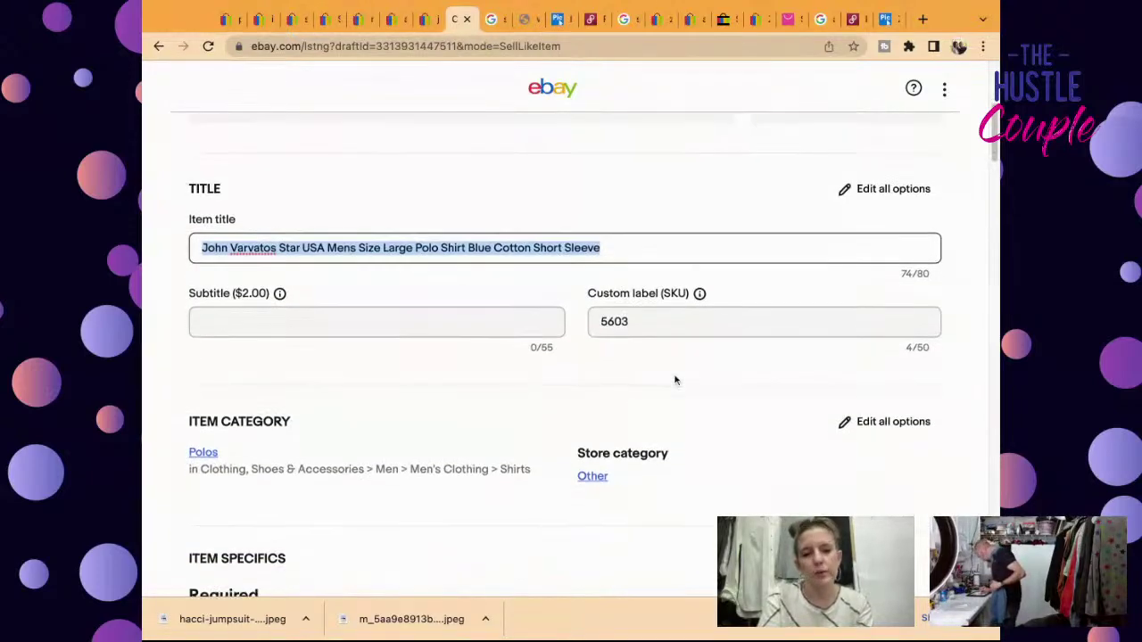
scroll(675, 380, down, 6)
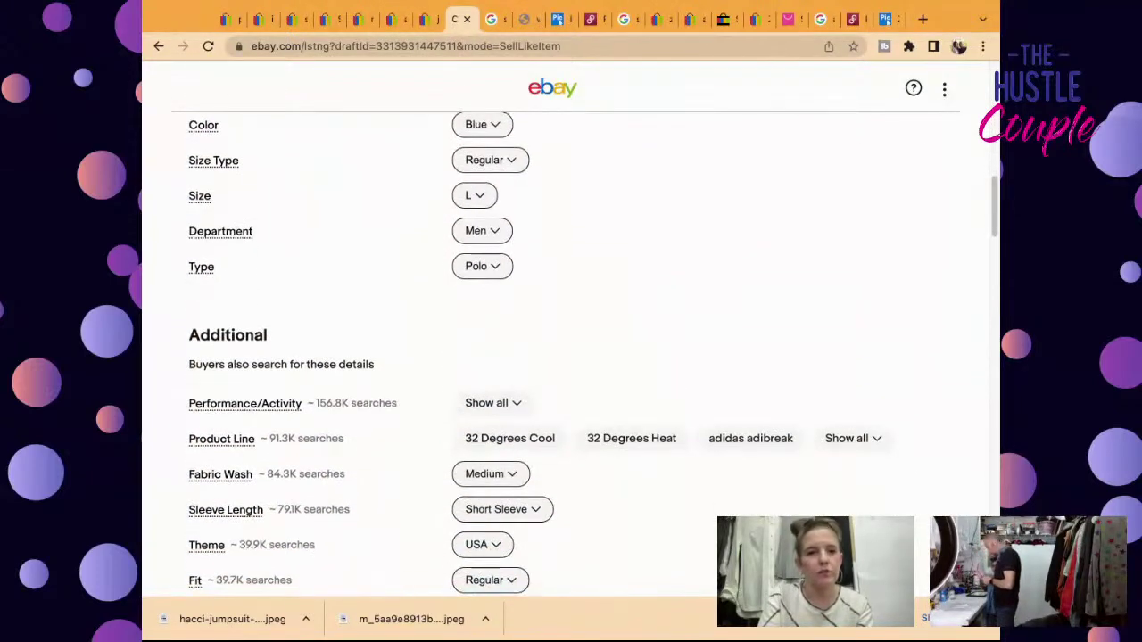
scroll(650, 377, down, 2)
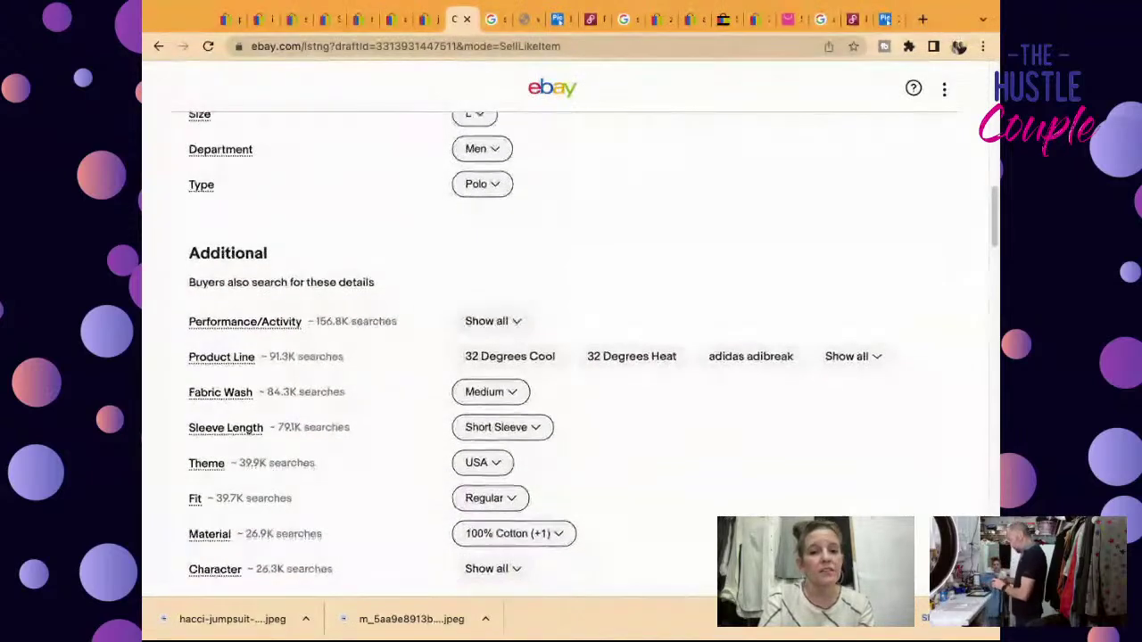
click(490, 323)
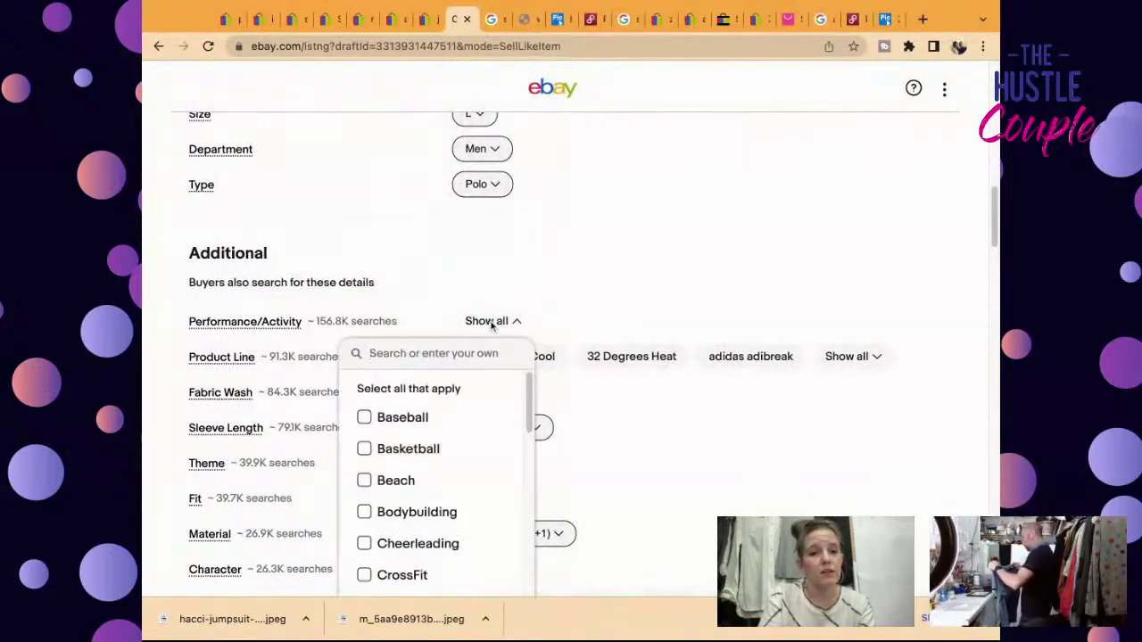
scroll(410, 509, down, 3)
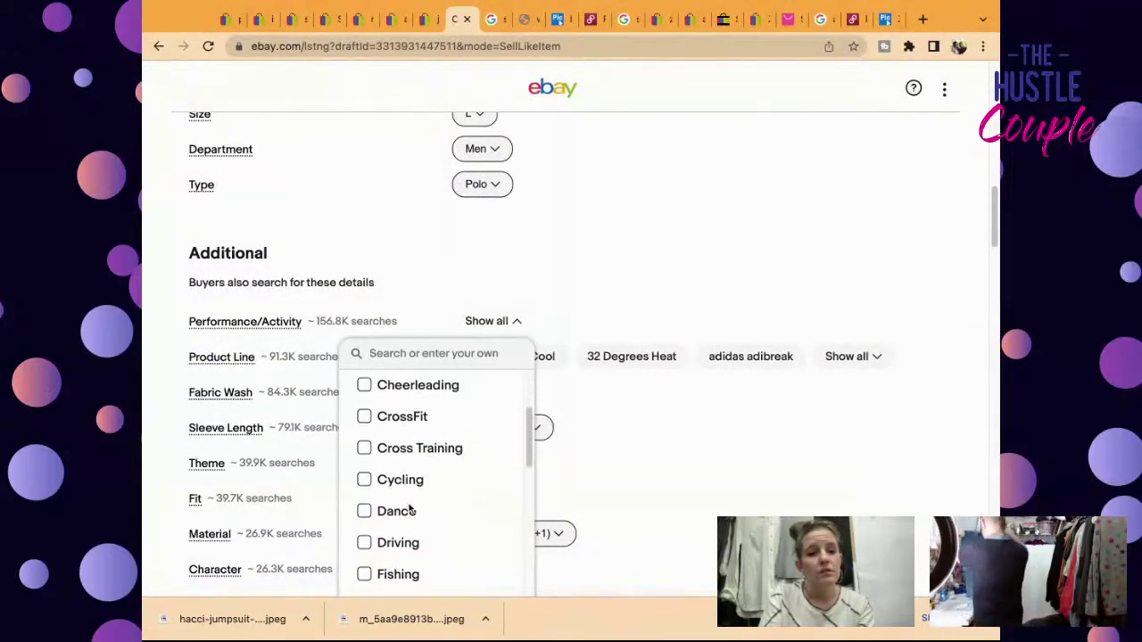
scroll(411, 509, down, 3)
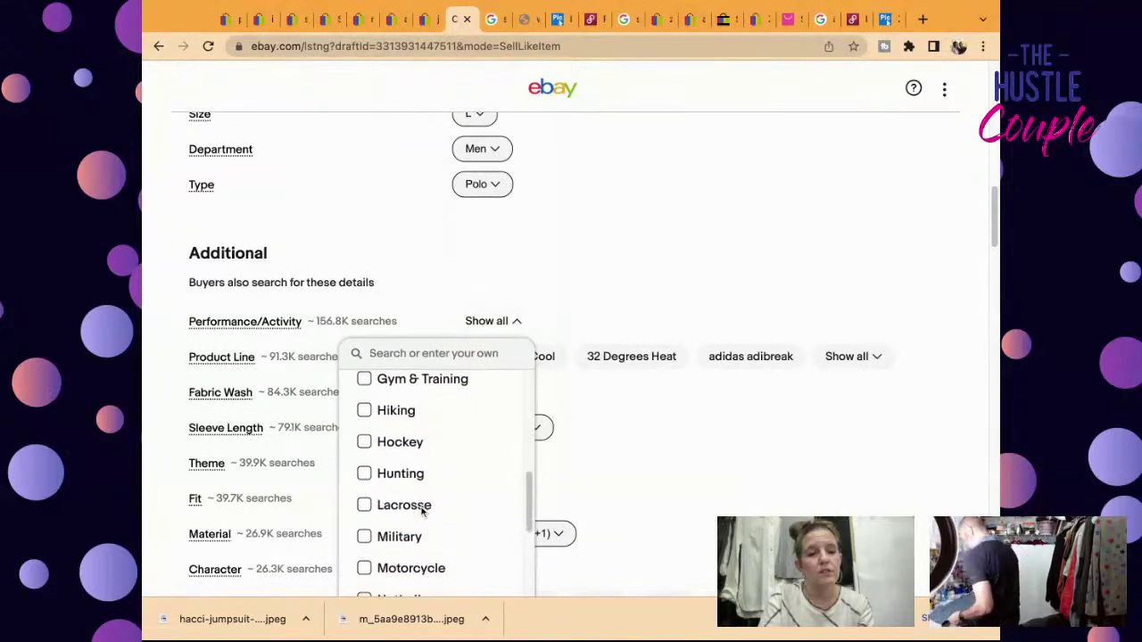
scroll(423, 510, up, 3)
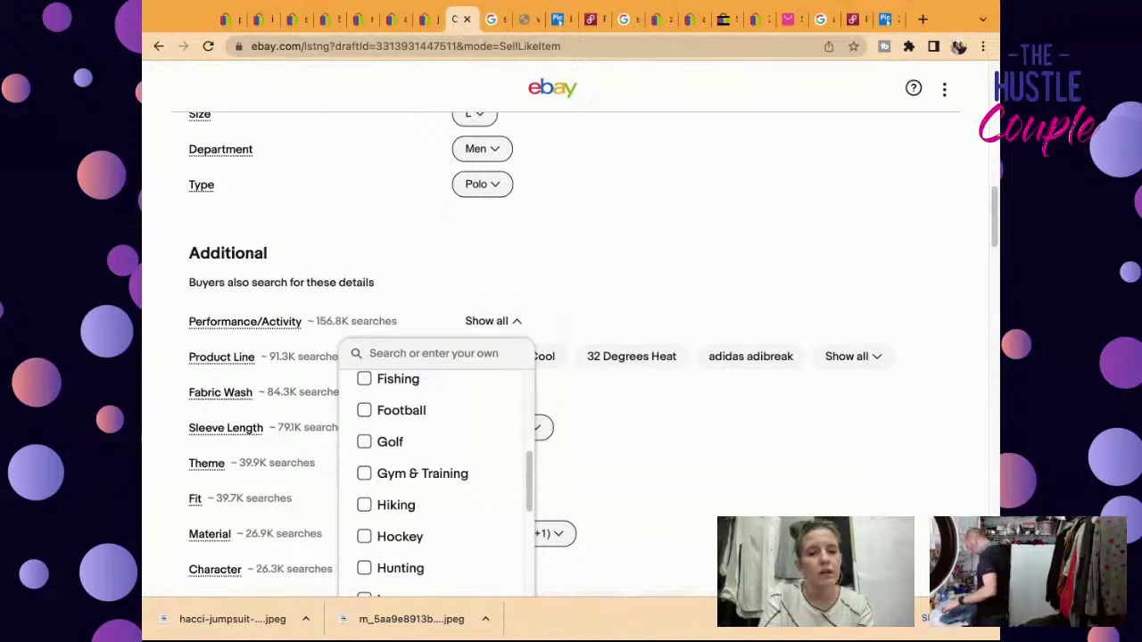
scroll(438, 486, down, 5)
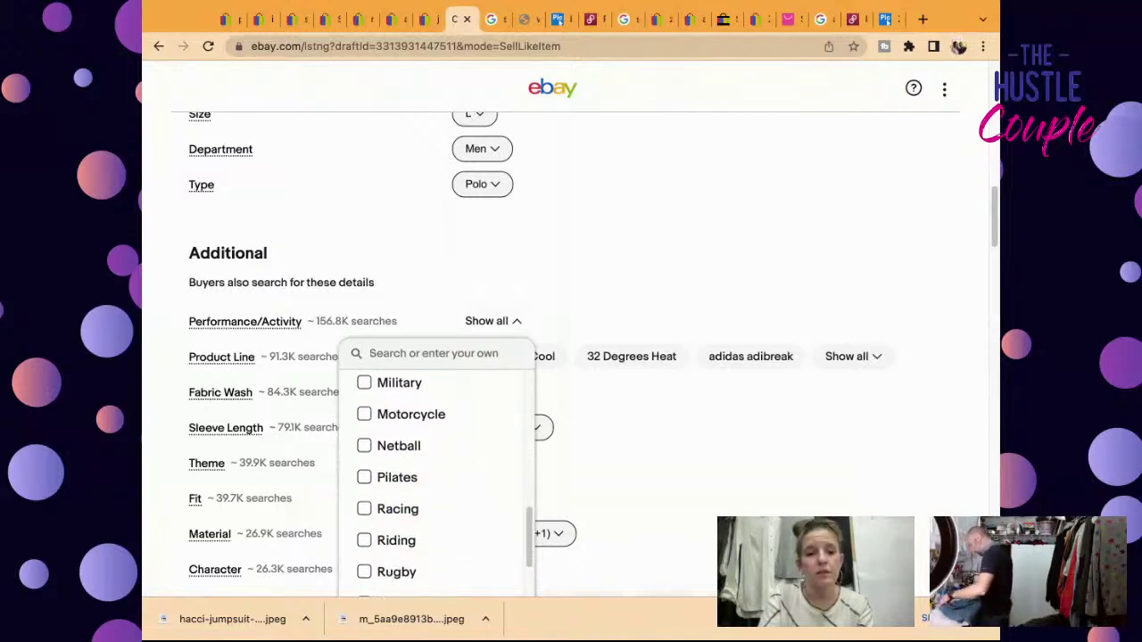
scroll(437, 482, down, 6)
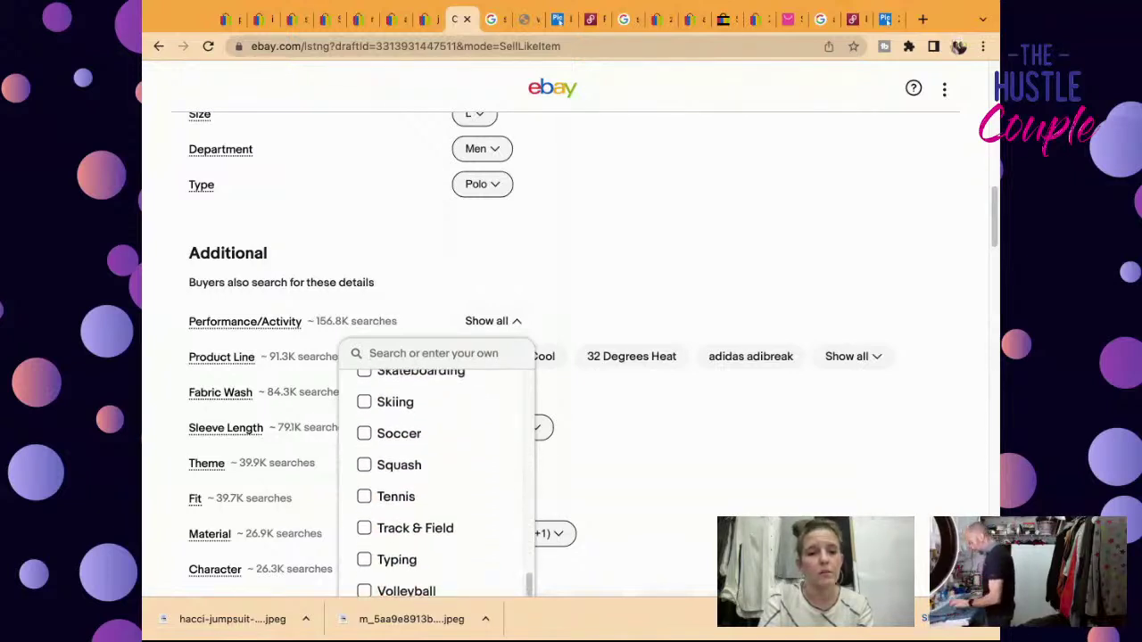
scroll(437, 482, down, 4)
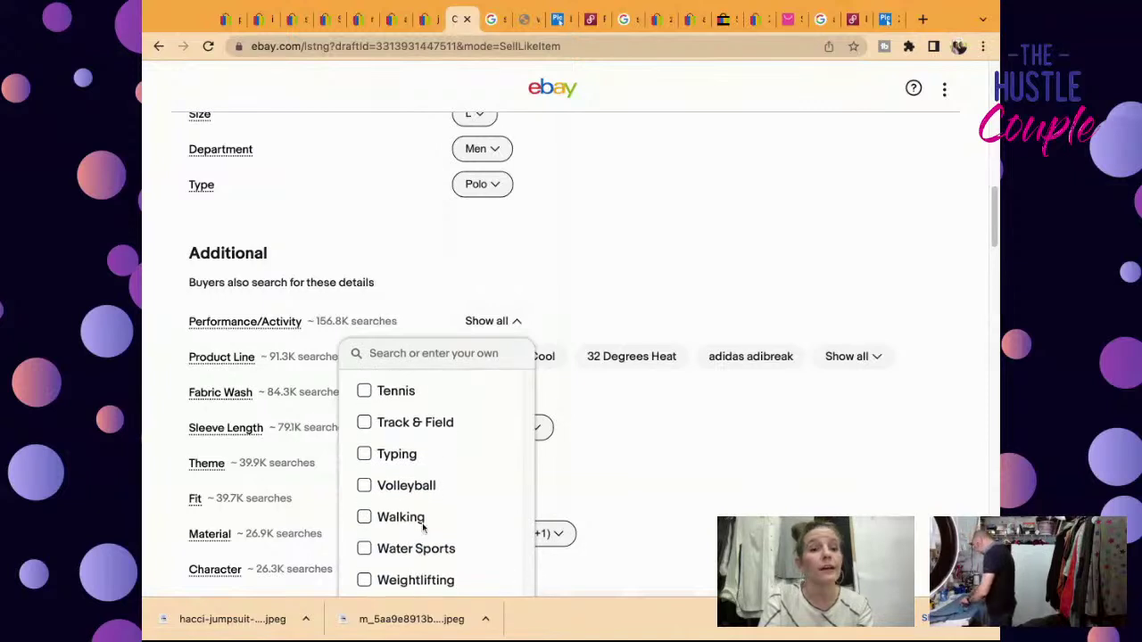
click(423, 524)
click(648, 526)
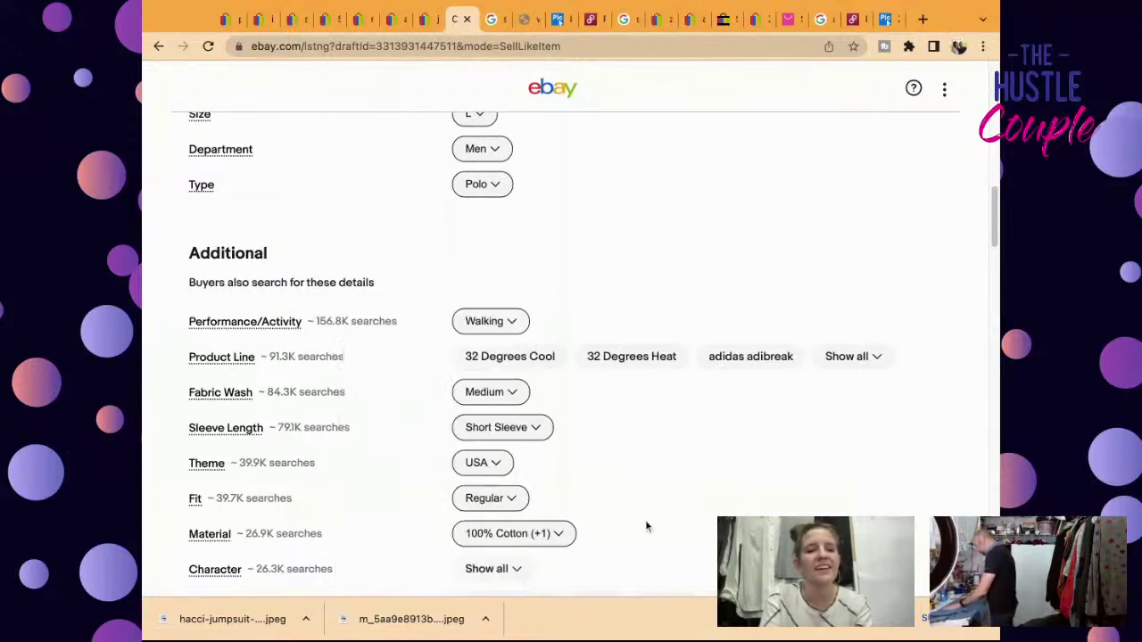
Step: Set the Fabric Type item specific to Blended Fabric
scroll(648, 527, down, 5)
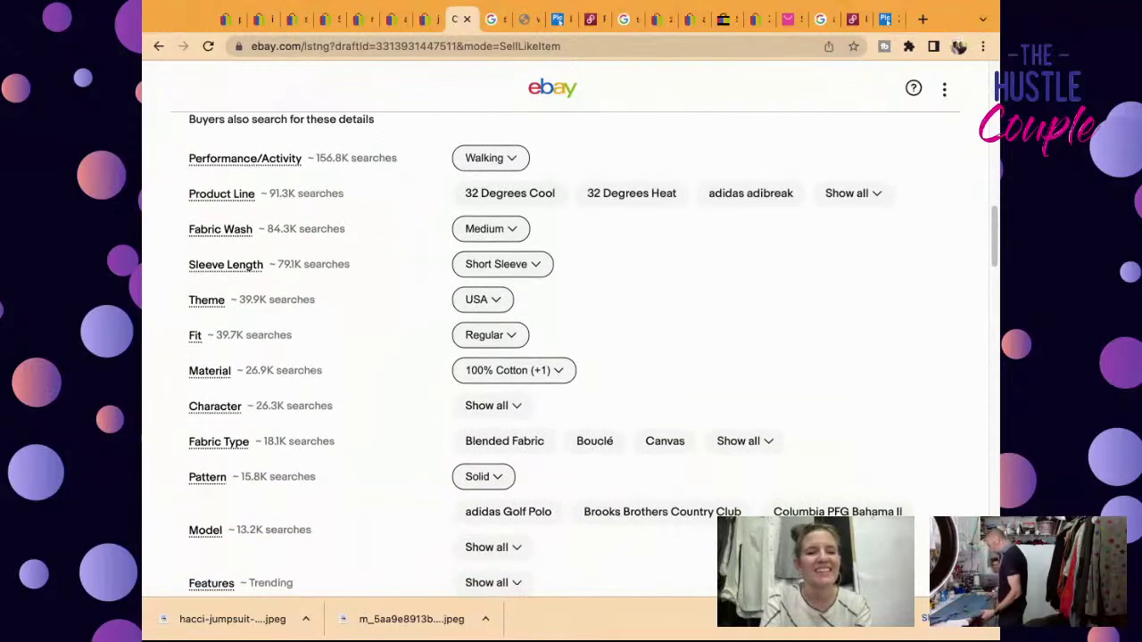
scroll(531, 348, down, 1)
click(527, 336)
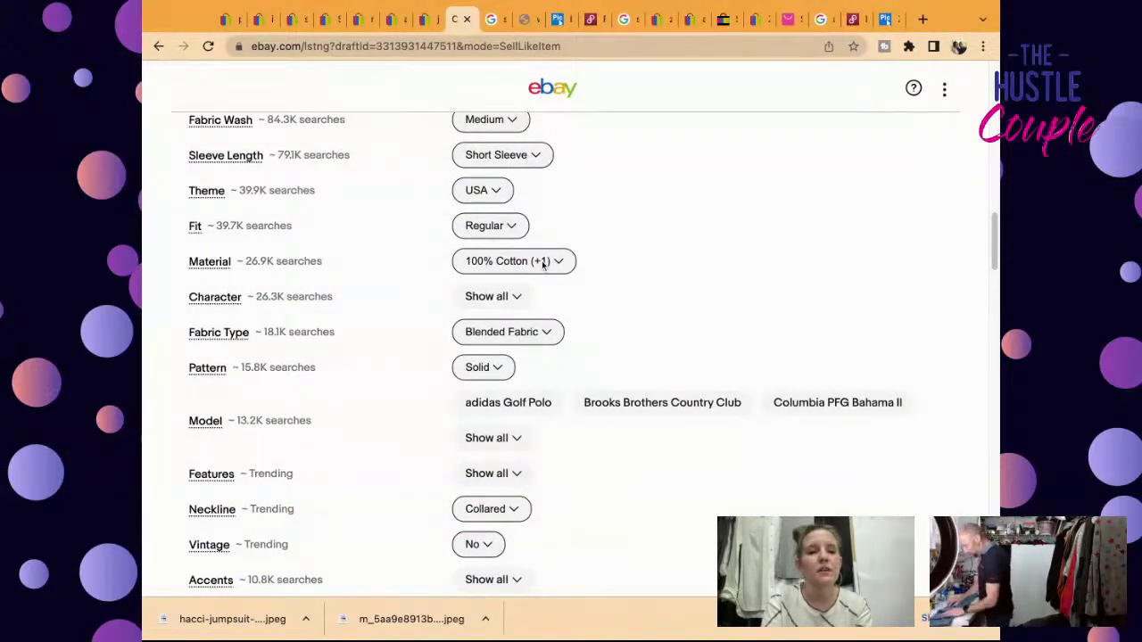
click(534, 340)
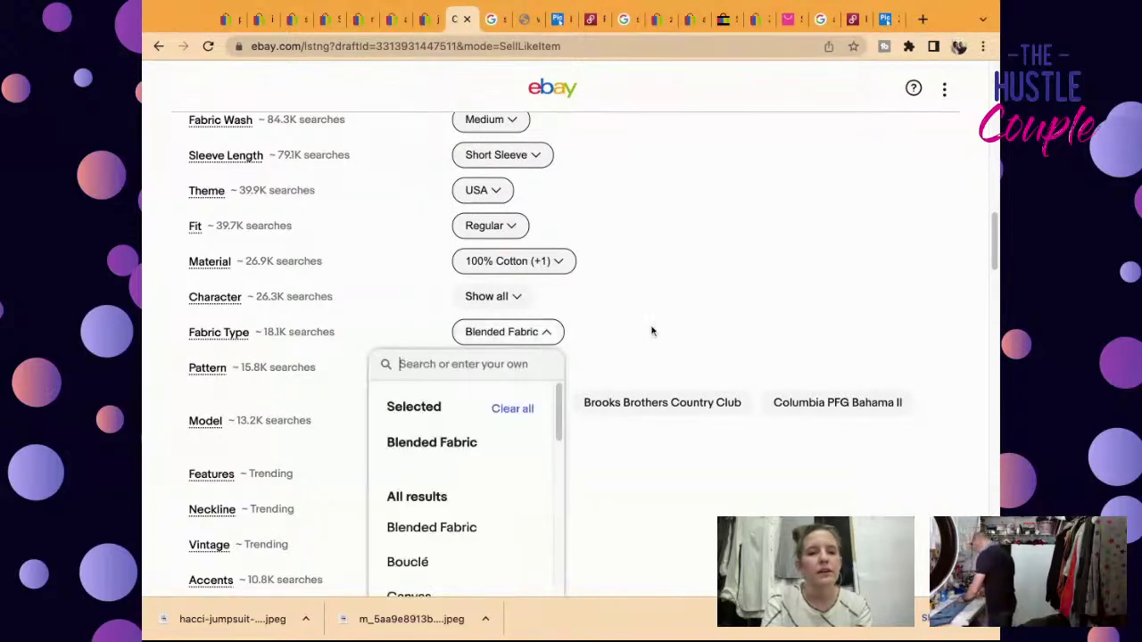
click(705, 343)
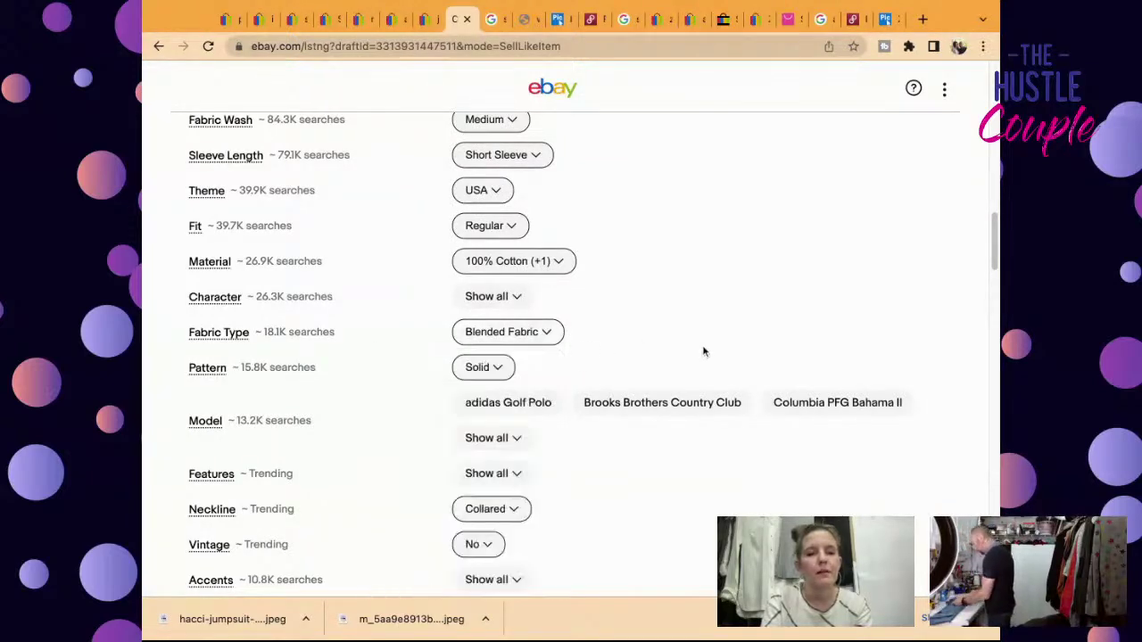
Step: Set the Closure item specific to Button, and both Graphic Print and Personalize to No
scroll(704, 352, down, 5)
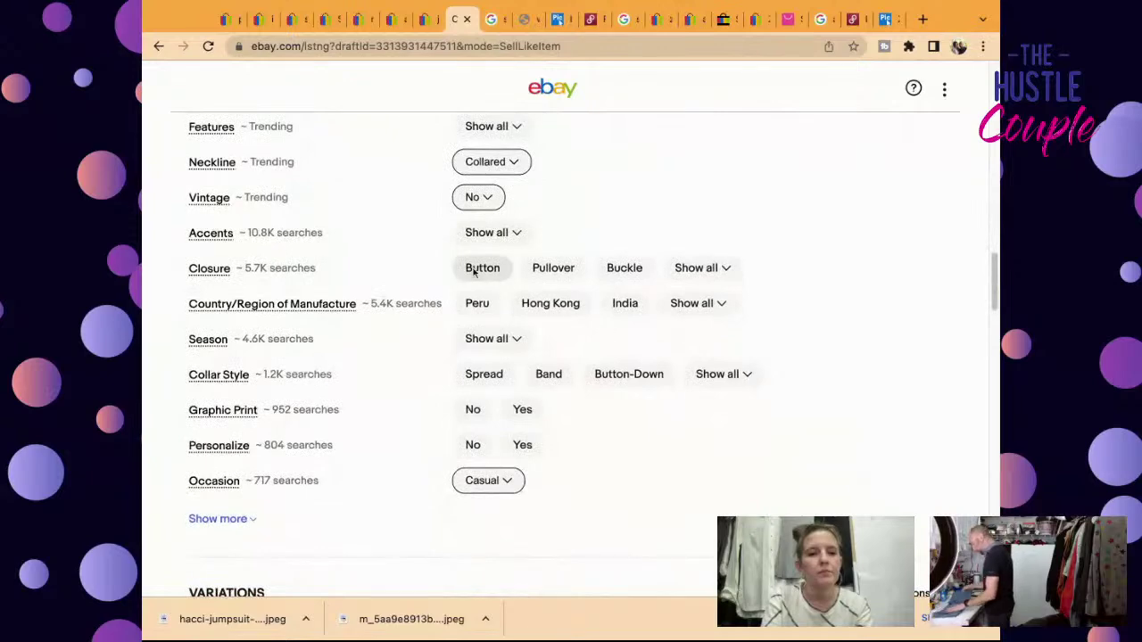
click(482, 269)
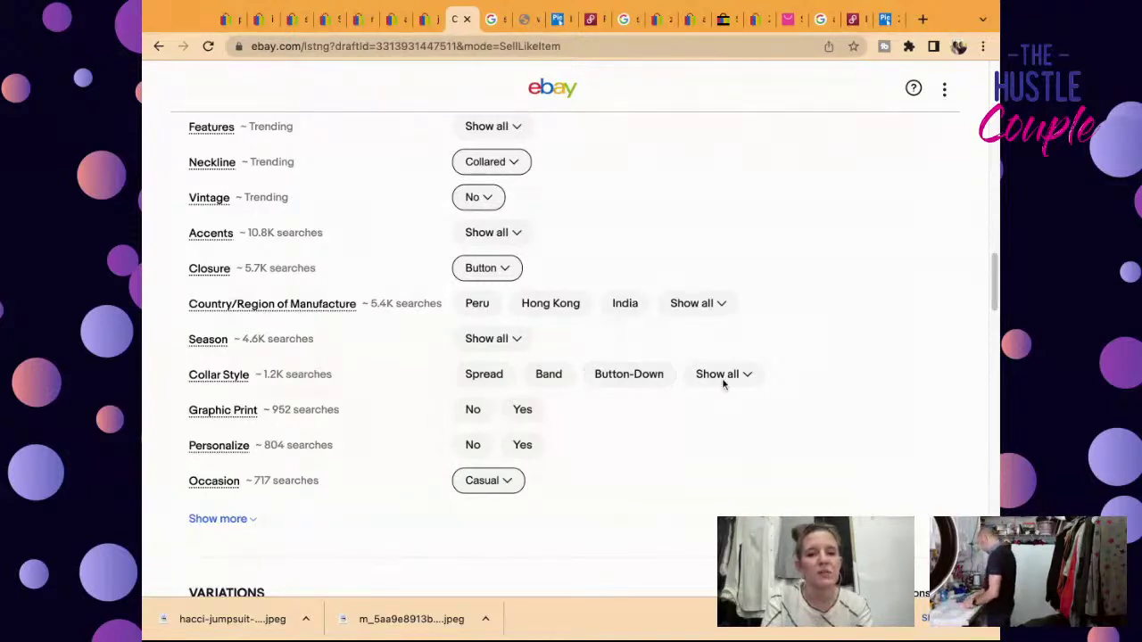
click(476, 414)
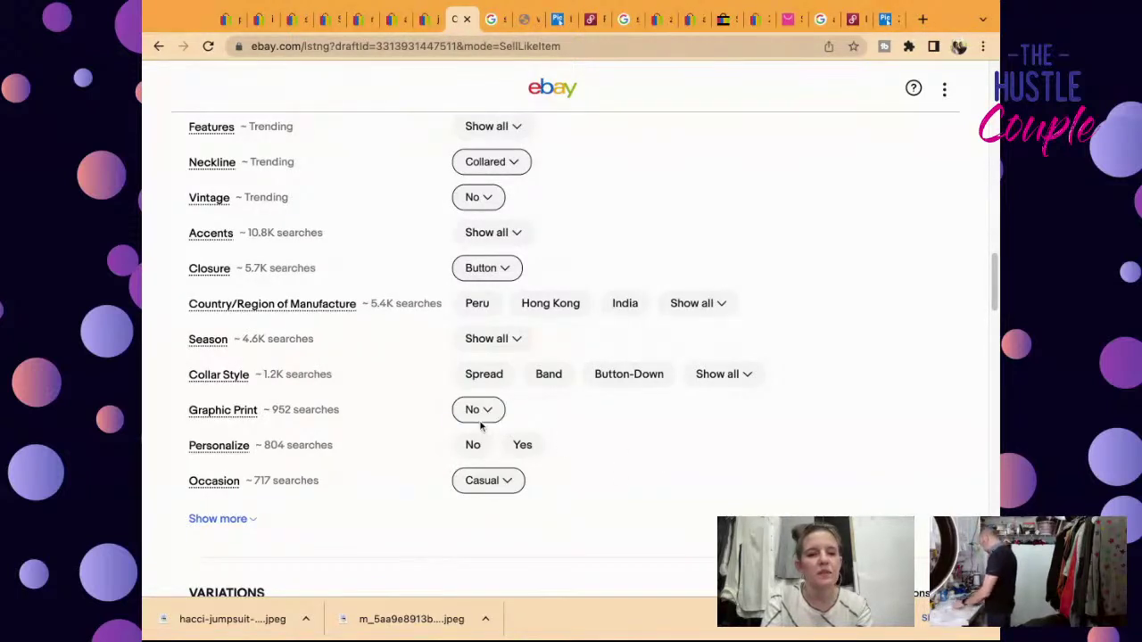
click(475, 446)
Step: Set the item condition to Pre-owned with the description "Excellent Pre-Owned Condition. No Rips, Stains, or Tears. Please See Detailed Measurements in the Photos."
scroll(622, 501, down, 5)
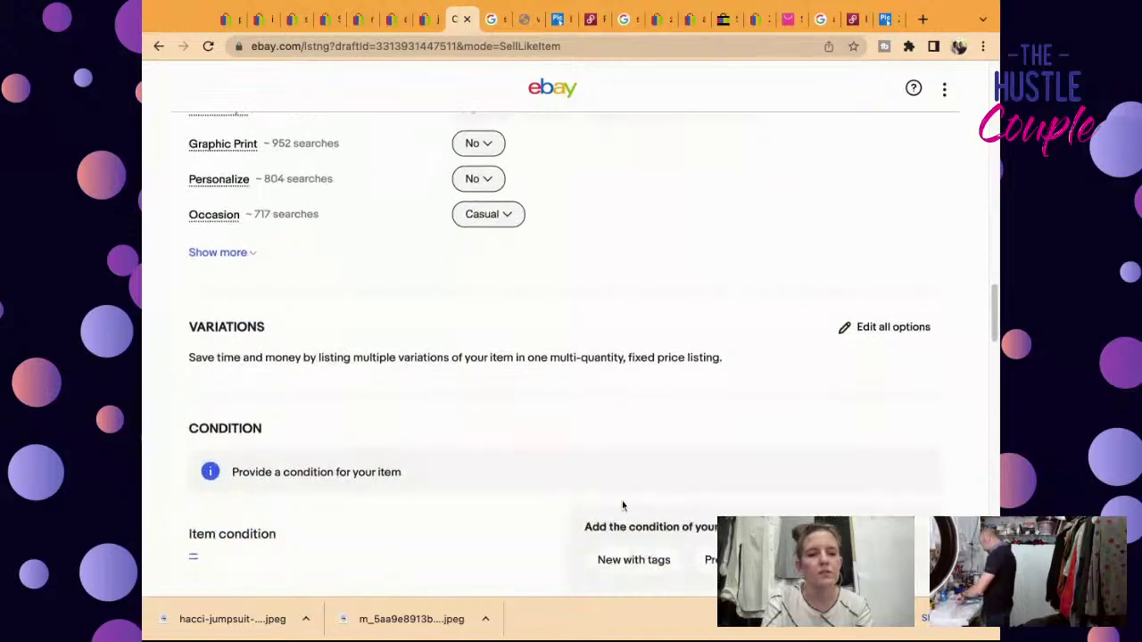
click(731, 373)
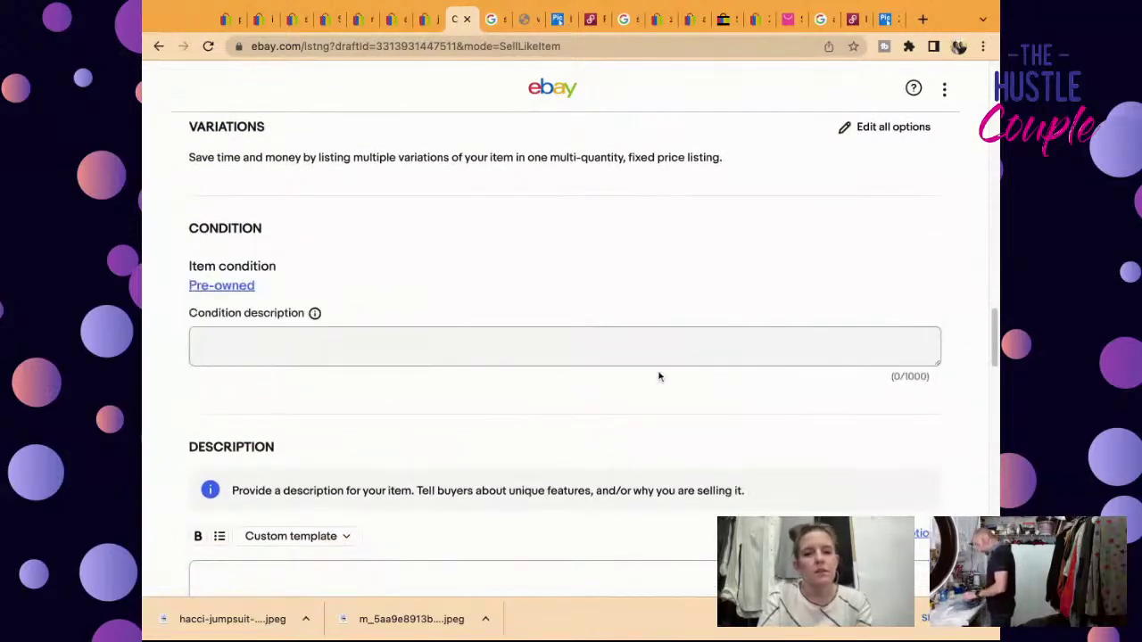
click(654, 358)
text(Excellent Pre-Owned Condition. No Rips, Stains, or Tears)
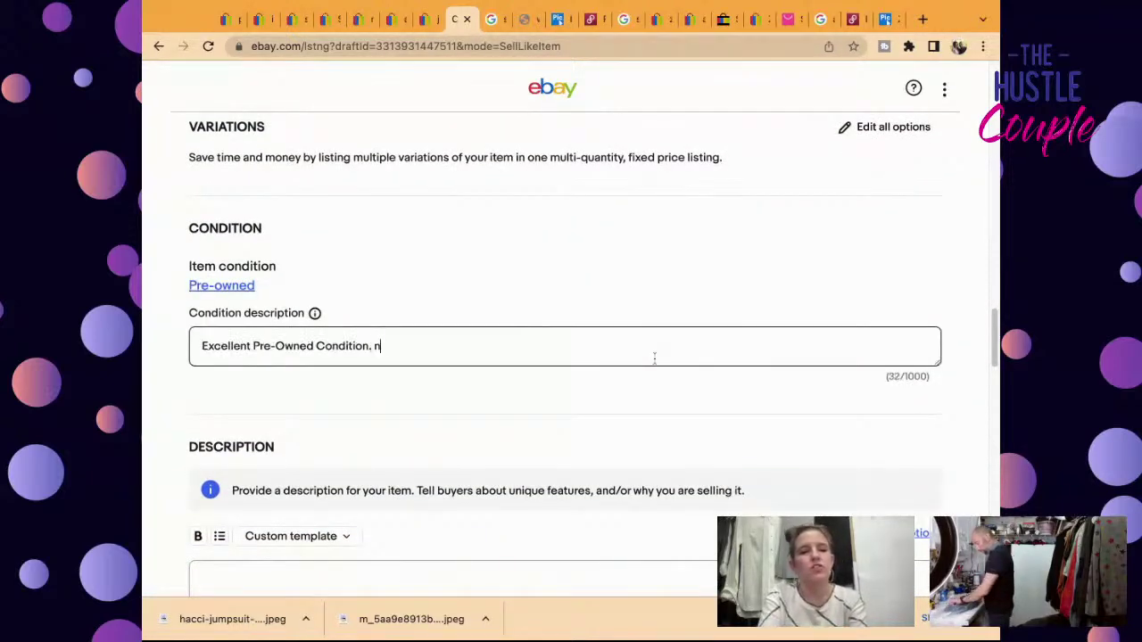
text(. Please See Detailed Measurements in the Photos.)
Step: Copy the full item title of the polo listing for reuse in the description
scroll(744, 299, down, 6)
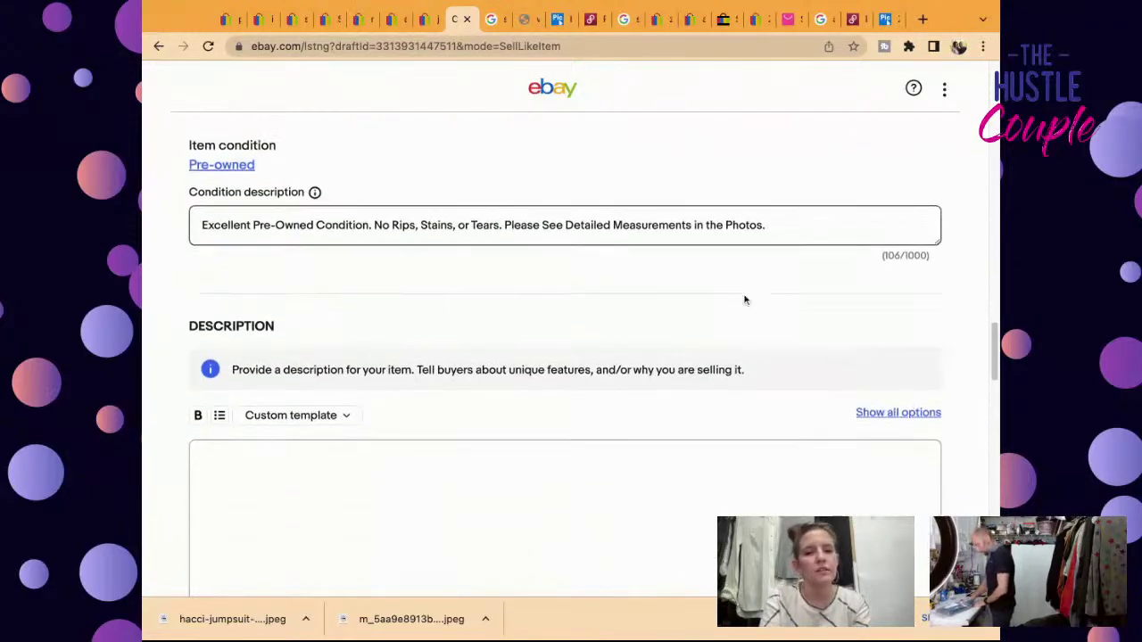
scroll(744, 298, up, 20)
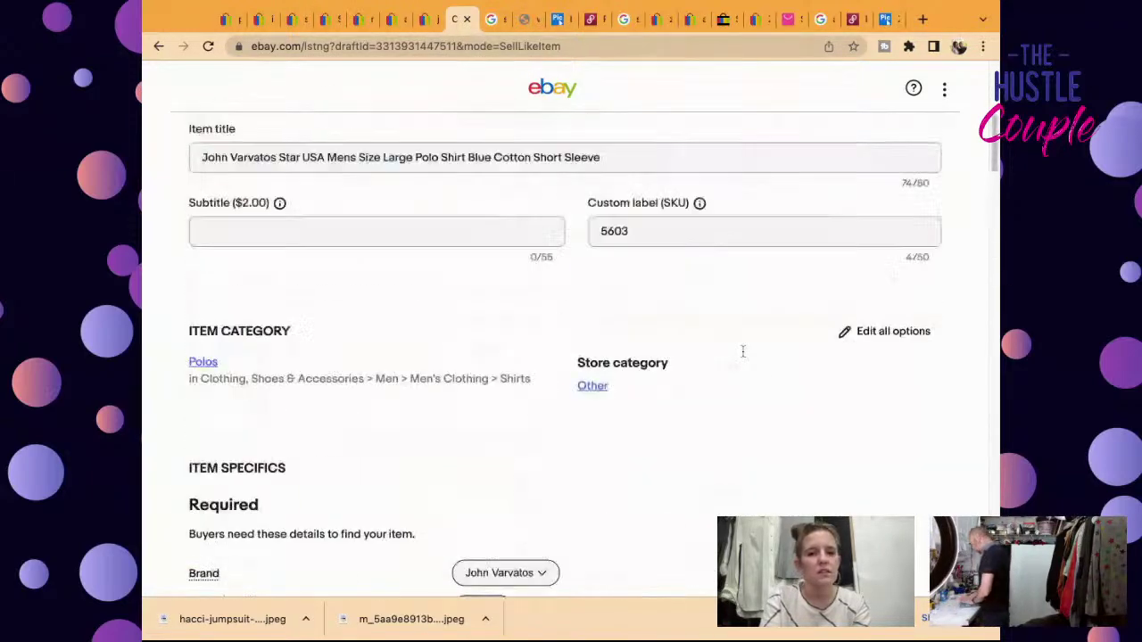
scroll(666, 469, down, 1)
click(648, 511)
key(super+a)
key(super+c)
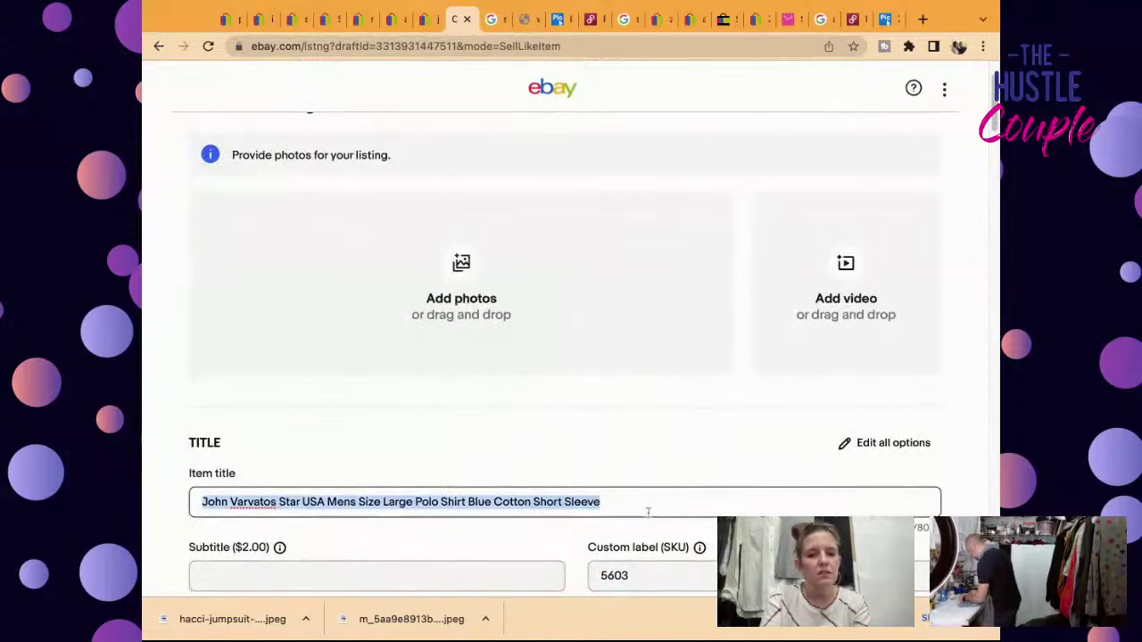
Step: Paste the title into the description and add lines "Excellent Pre-Owned Condition", "No Rips, Stains, or Tears" and "Please See Detailed Measurements in the Photos."
scroll(647, 510, down, 15)
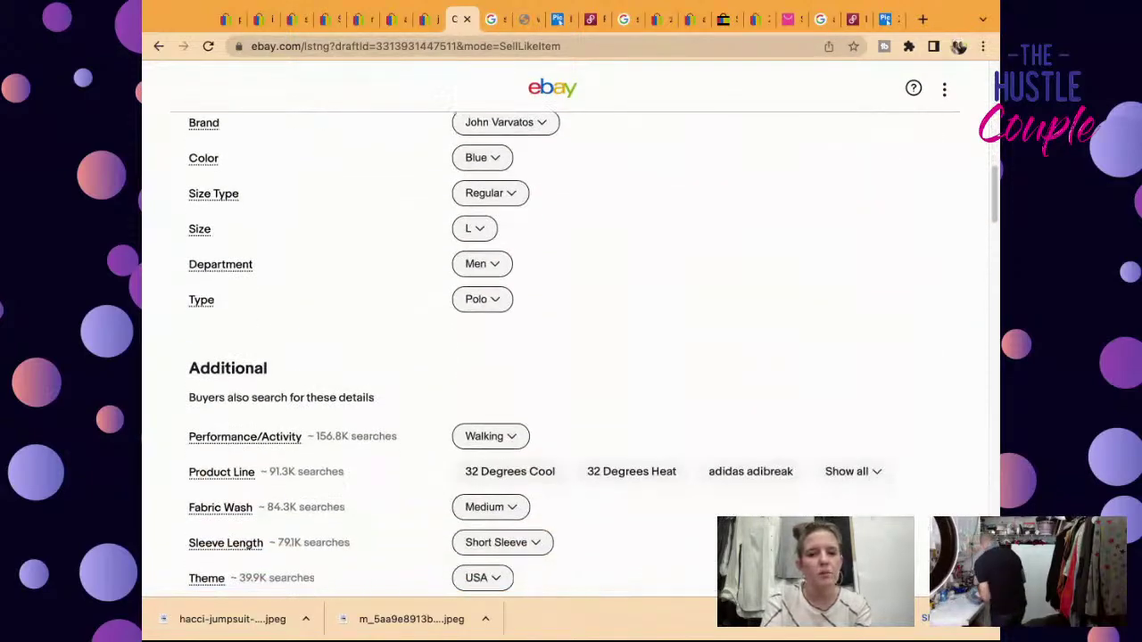
scroll(564, 357, down, 10)
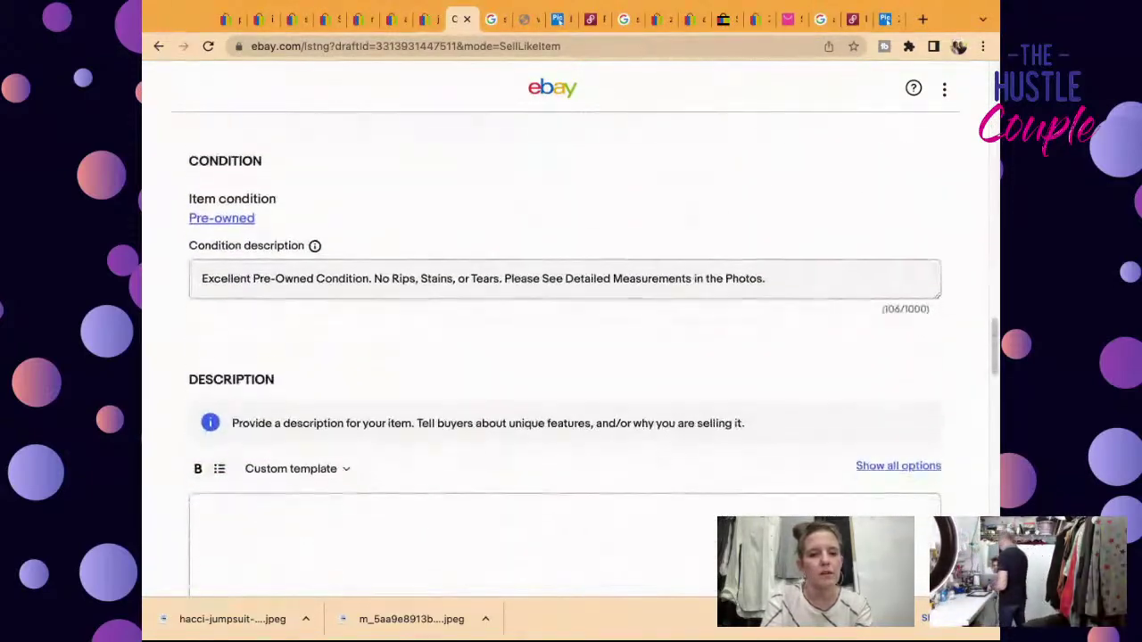
click(446, 535)
key(super+v)
key(Return)
text(Excellent Pre-Owned Condition)
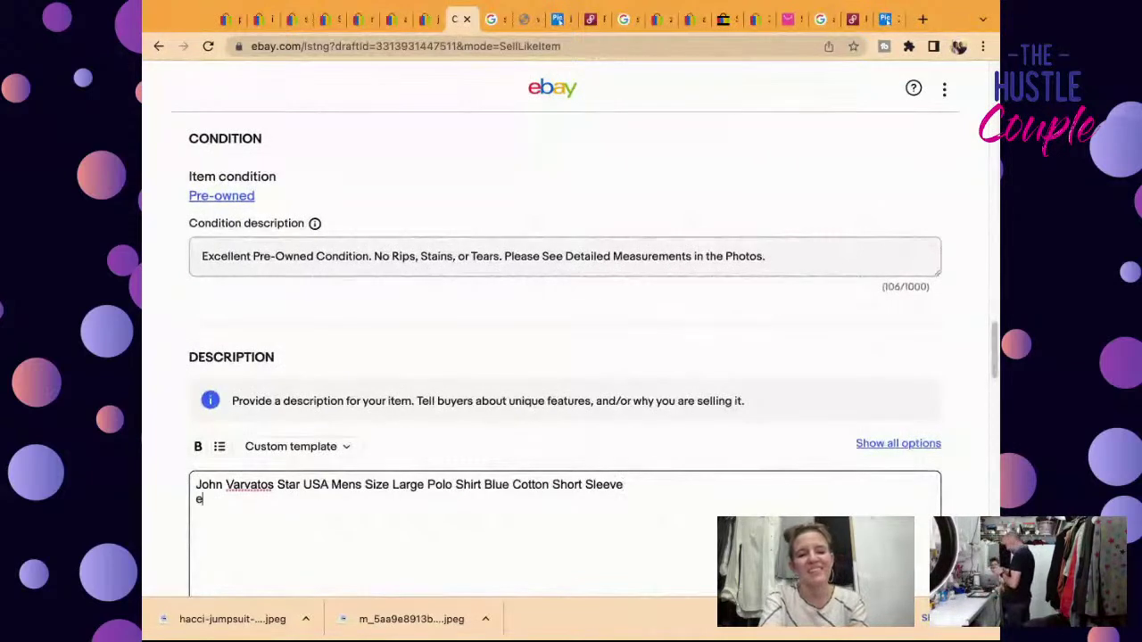
key(Return)
text(No Rips, Stains, or Tears)
key(Return)
text(Please See Detailed Measurements in the Photos.)
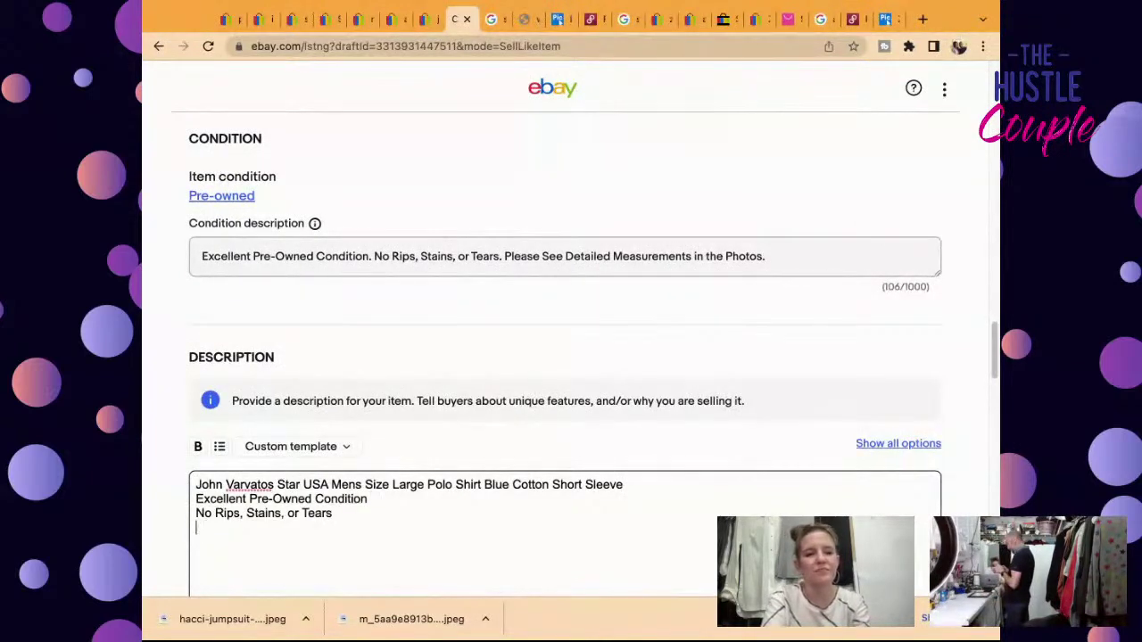
Step: Check the comparable John Varvatos polo listings and set the draft's Buy It Now price to $24.95
scroll(450, 434, down, 7)
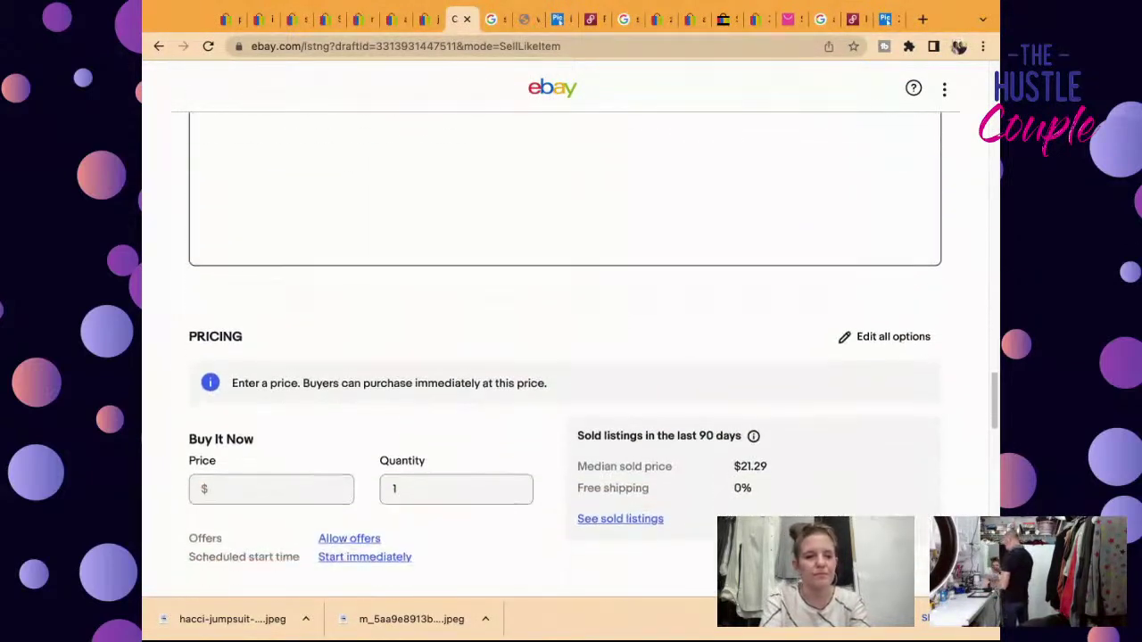
click(307, 303)
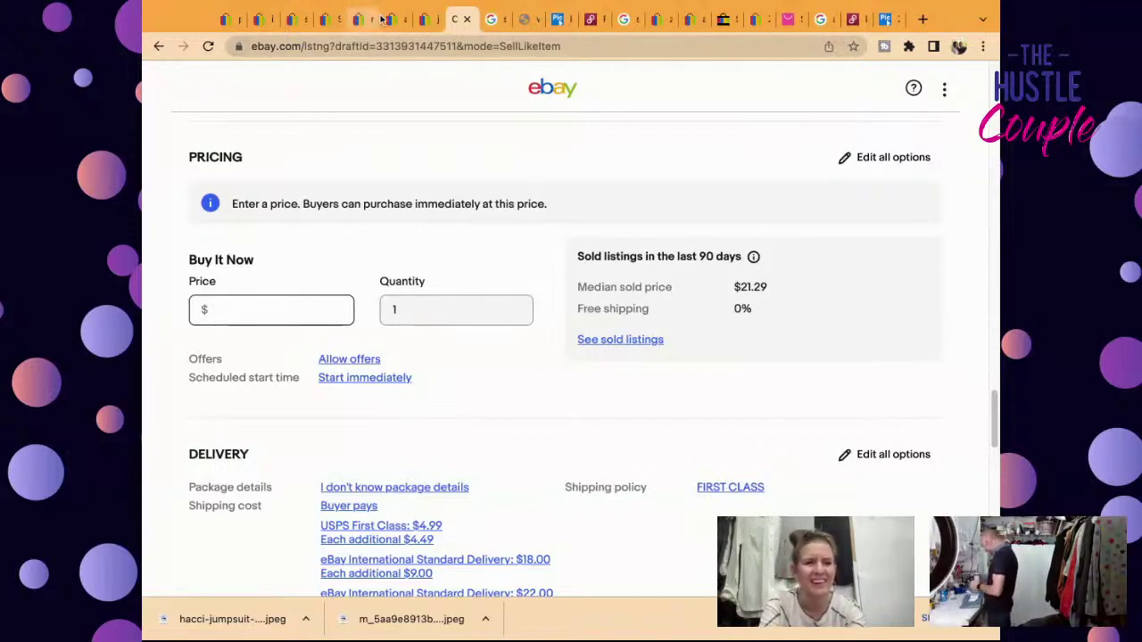
click(428, 19)
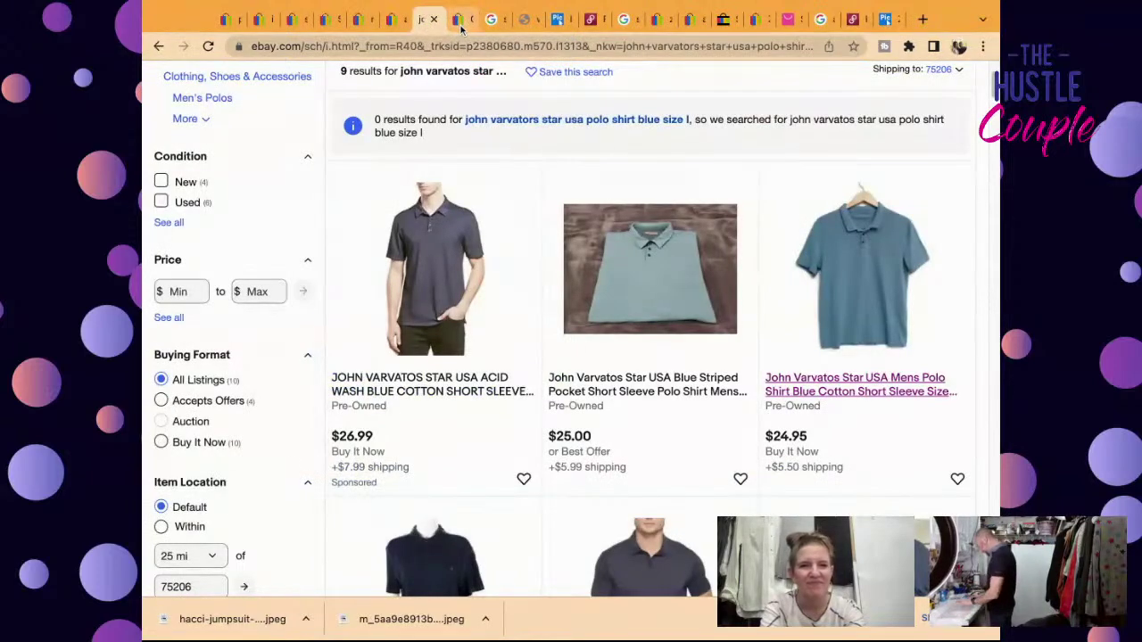
click(463, 26)
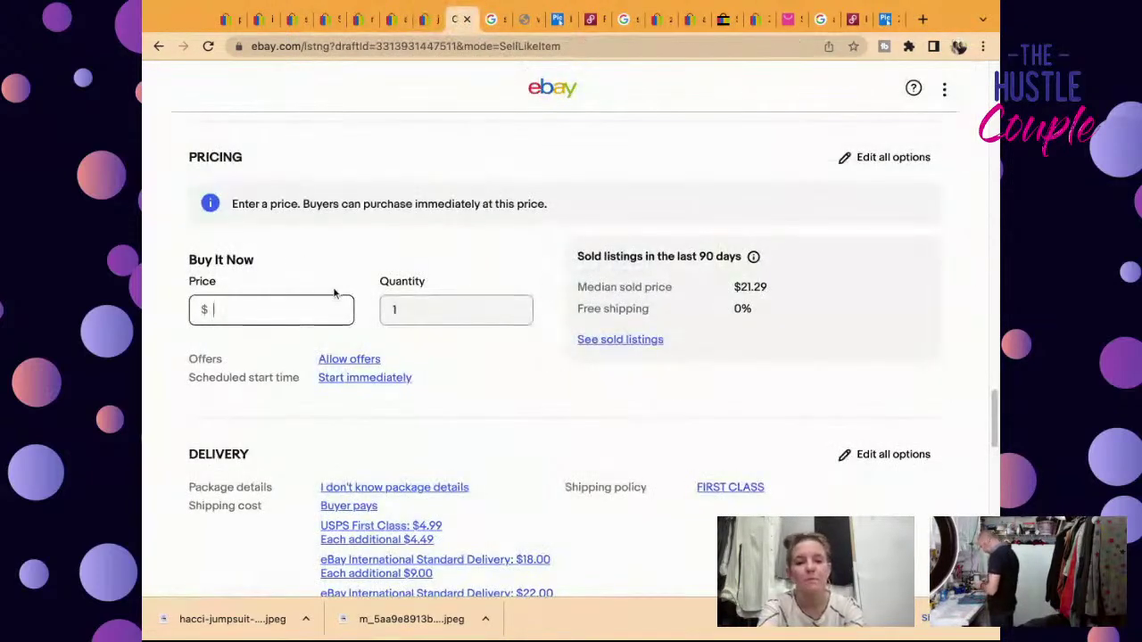
text(24.95)
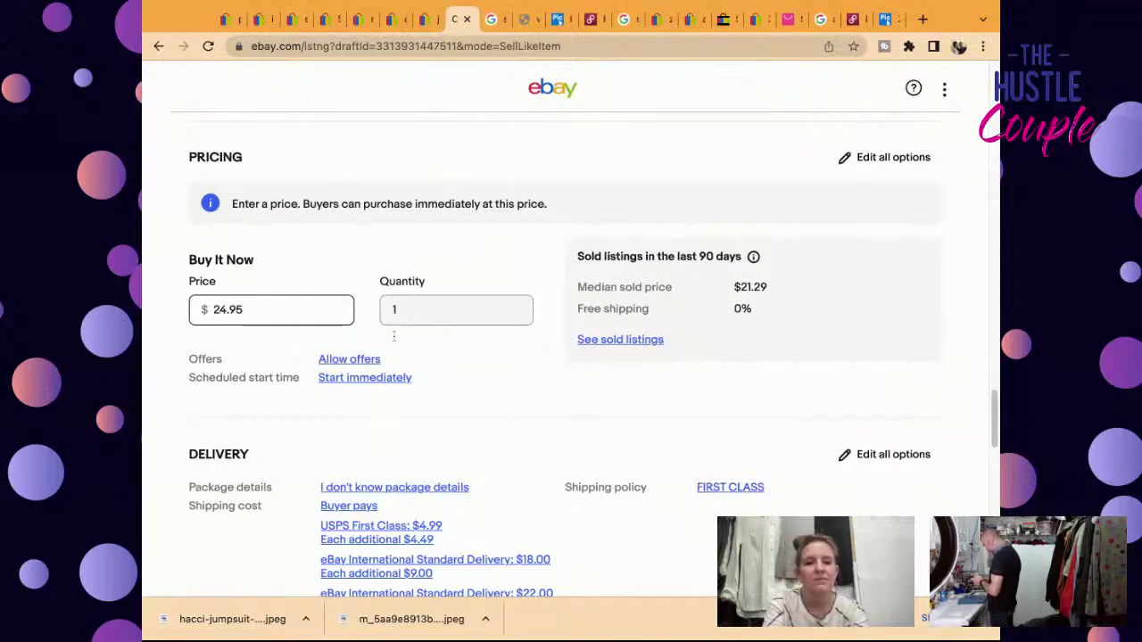
Step: Review the polo draft's title, item specifics, condition, description, delivery and preference settings before publishing
scroll(393, 336, down, 9)
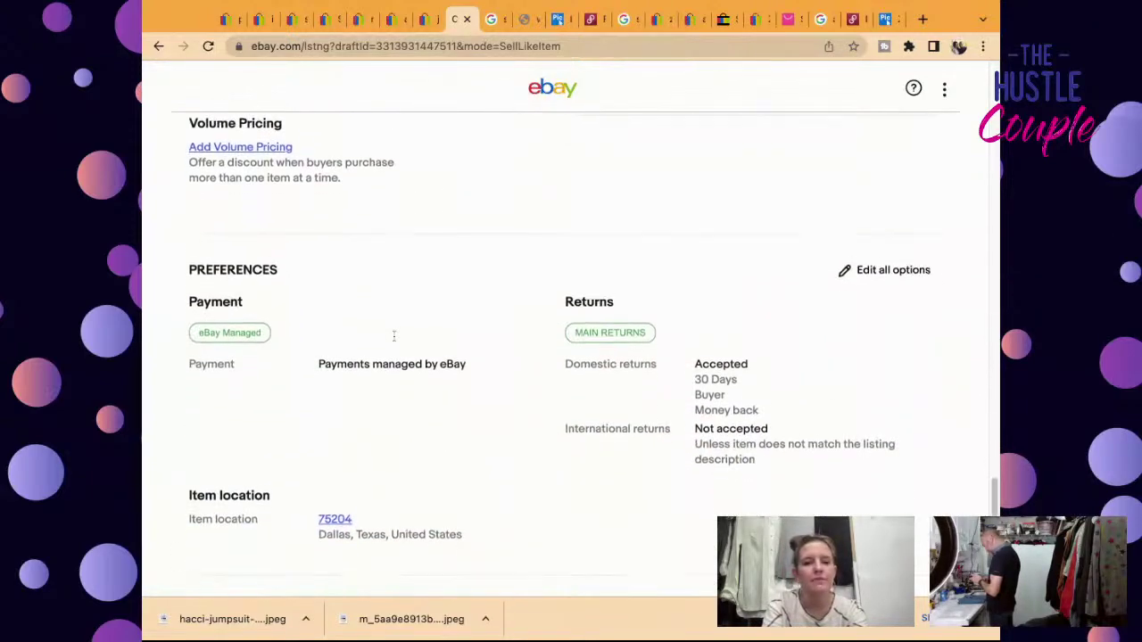
scroll(393, 336, down, 5)
scroll(394, 337, up, 12)
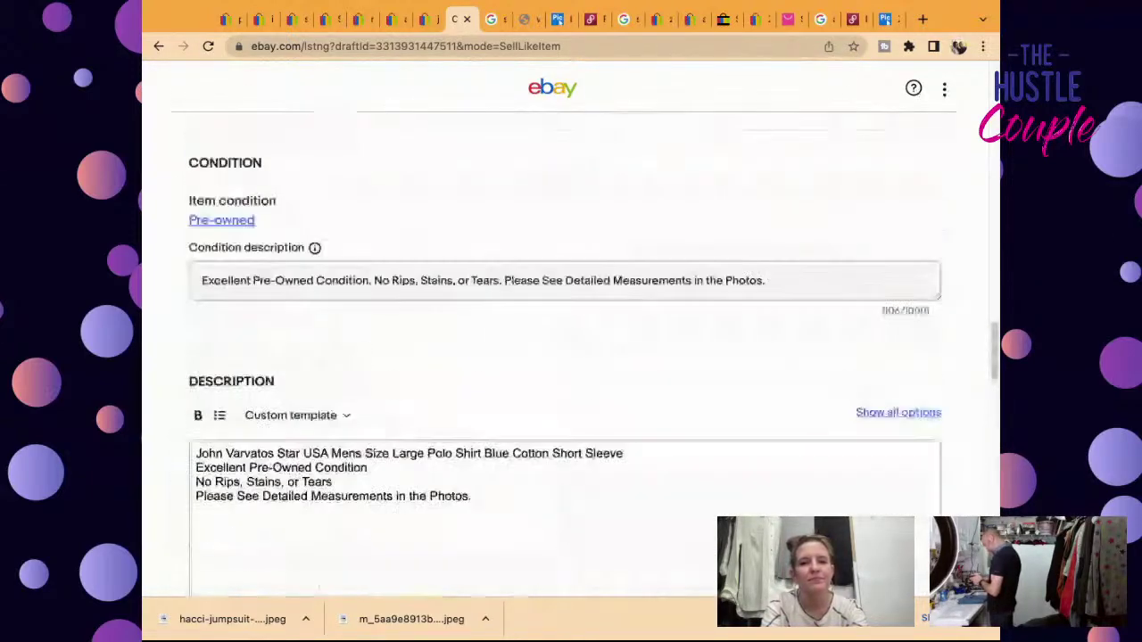
scroll(390, 355, up, 15)
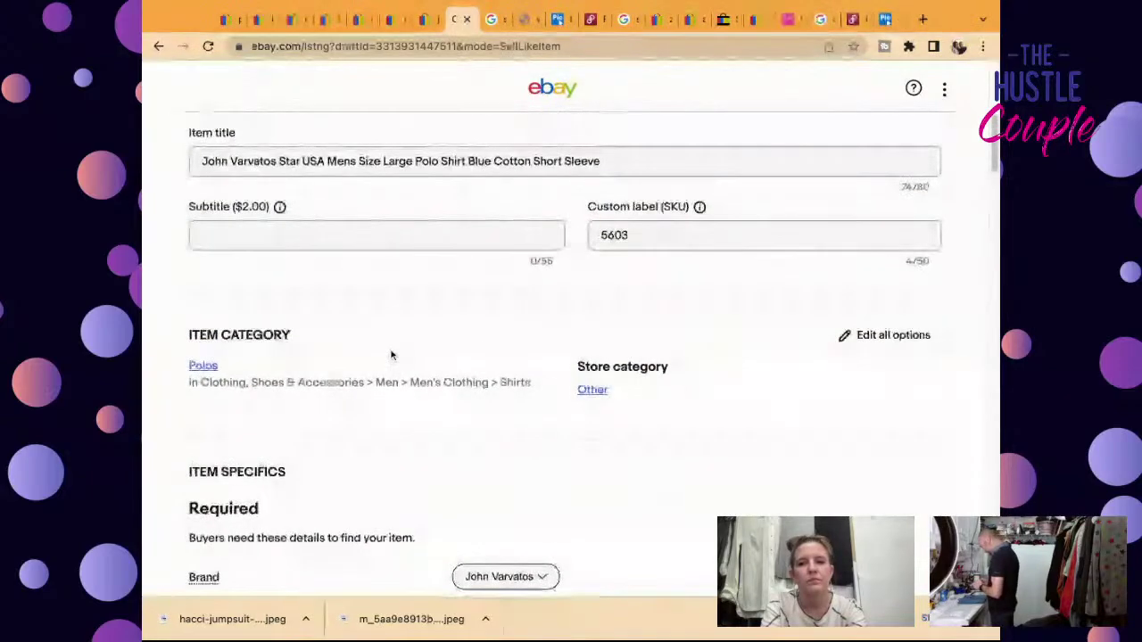
scroll(391, 355, up, 2)
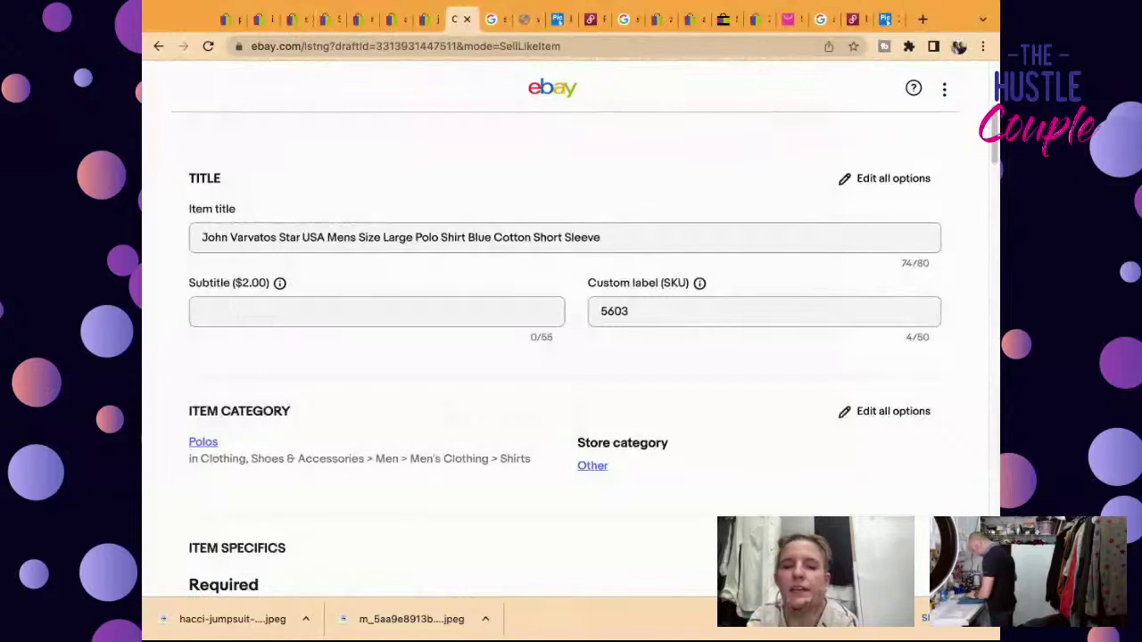
scroll(390, 373, up, 1)
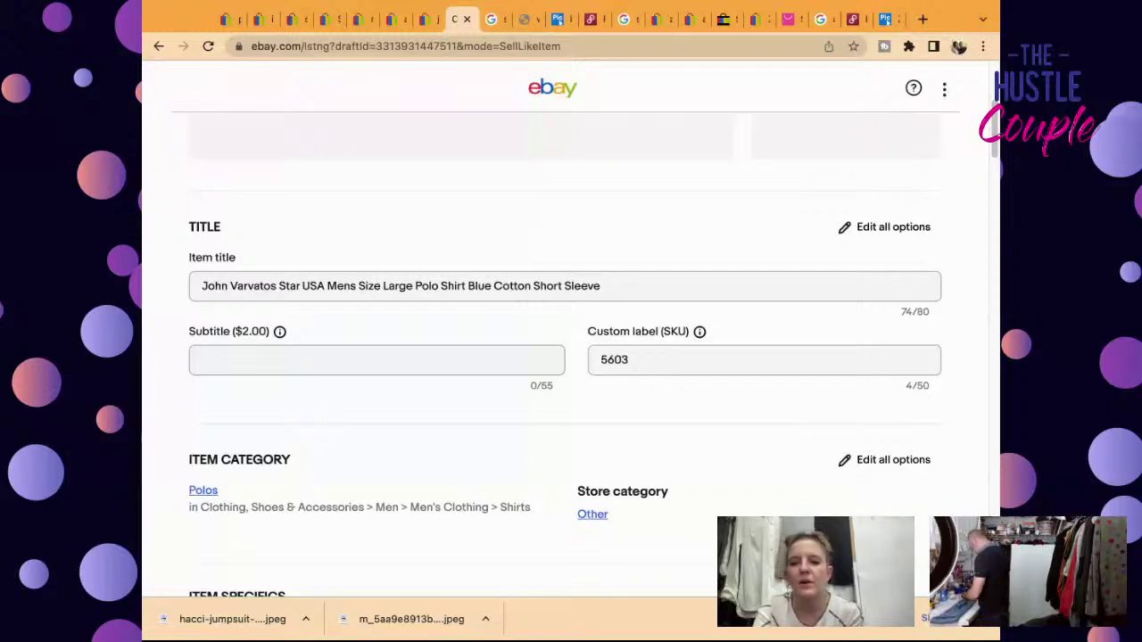
scroll(764, 403, down, 2)
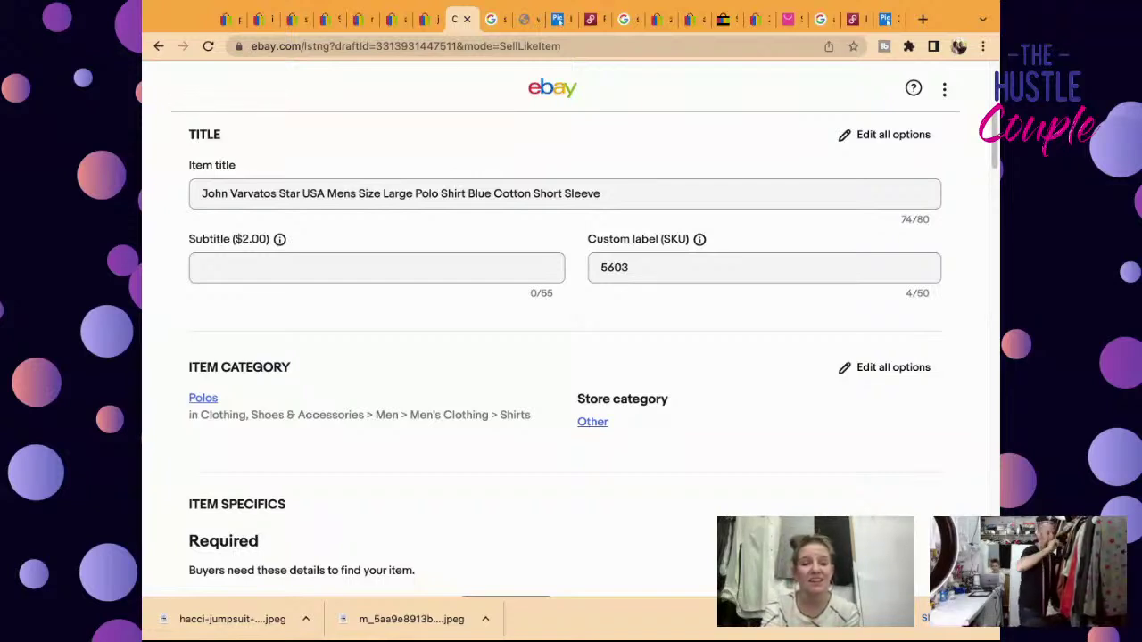
scroll(884, 402, down, 2)
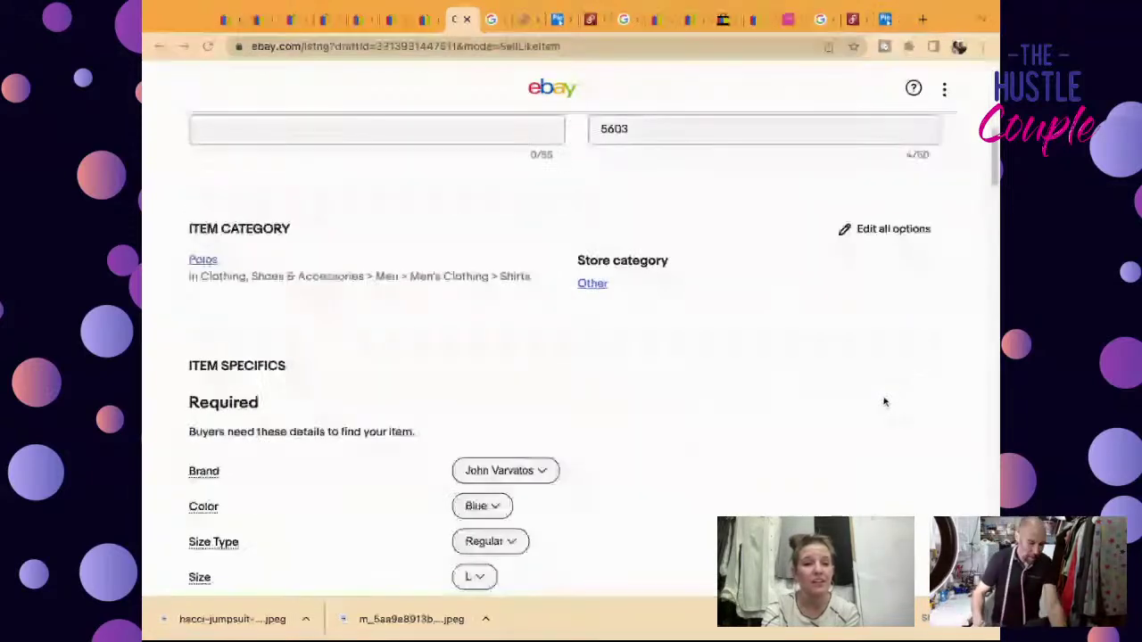
scroll(884, 401, down, 7)
scroll(884, 402, down, 1)
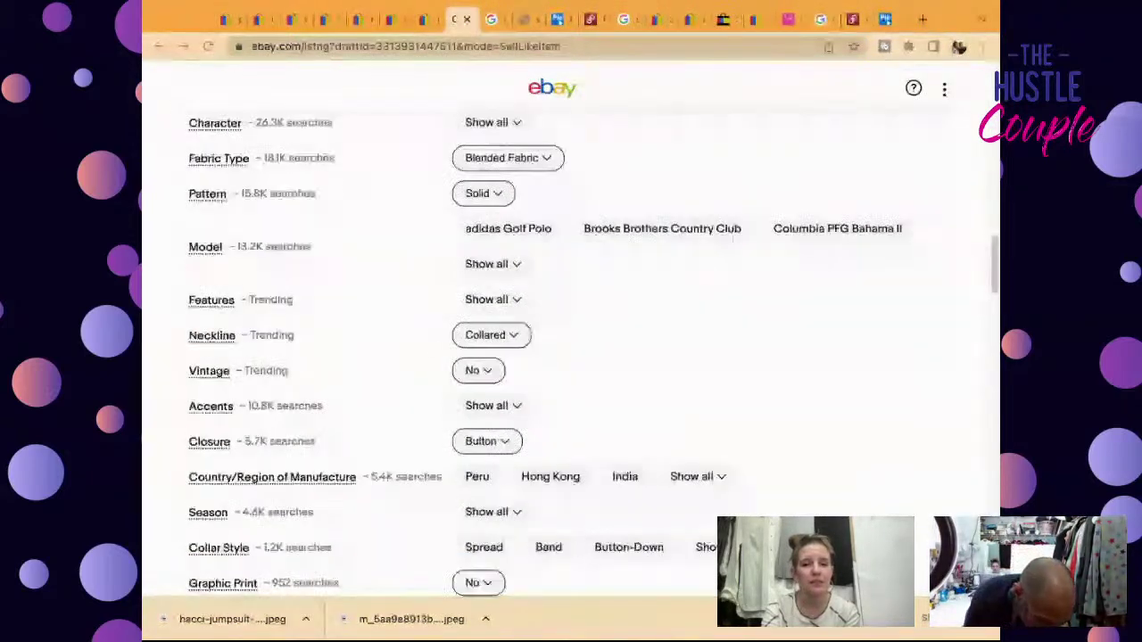
scroll(884, 401, down, 7)
scroll(571, 357, down, 2)
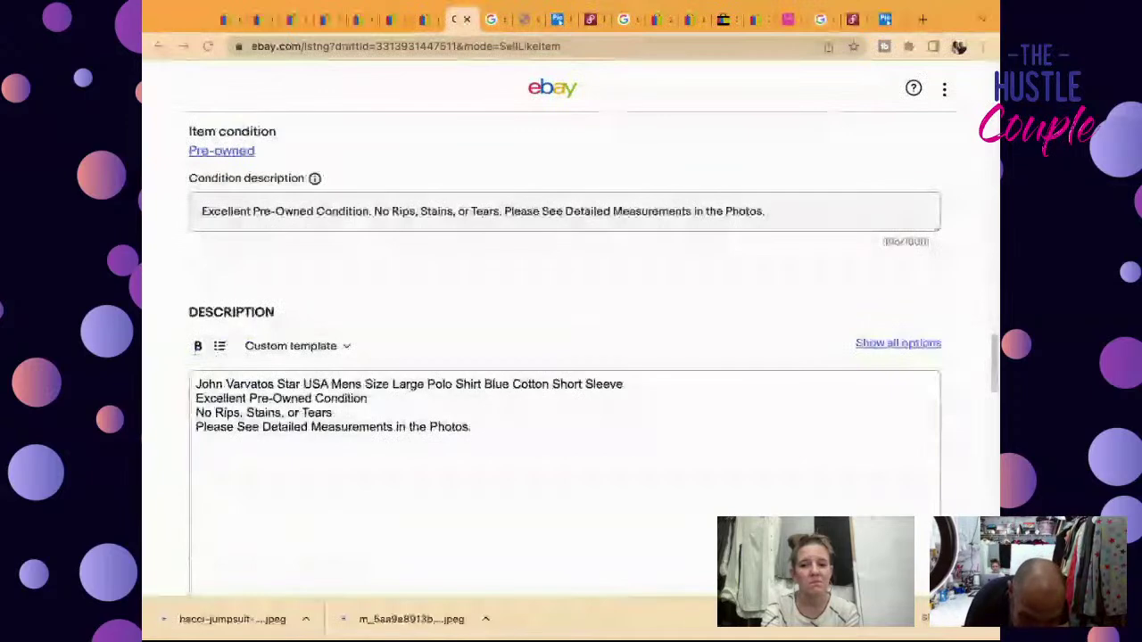
Step: Reorder the listing photos so the shirt front is the main photo, followed by the back view and the neck brand label
scroll(571, 357, up, 15)
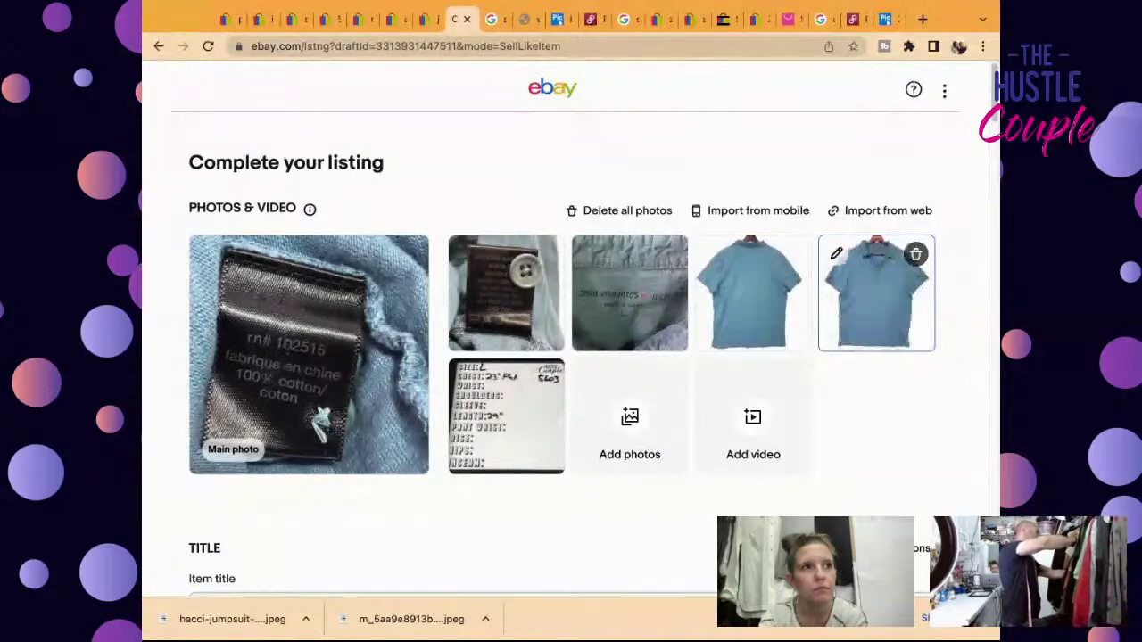
drag(877, 299, 336, 396)
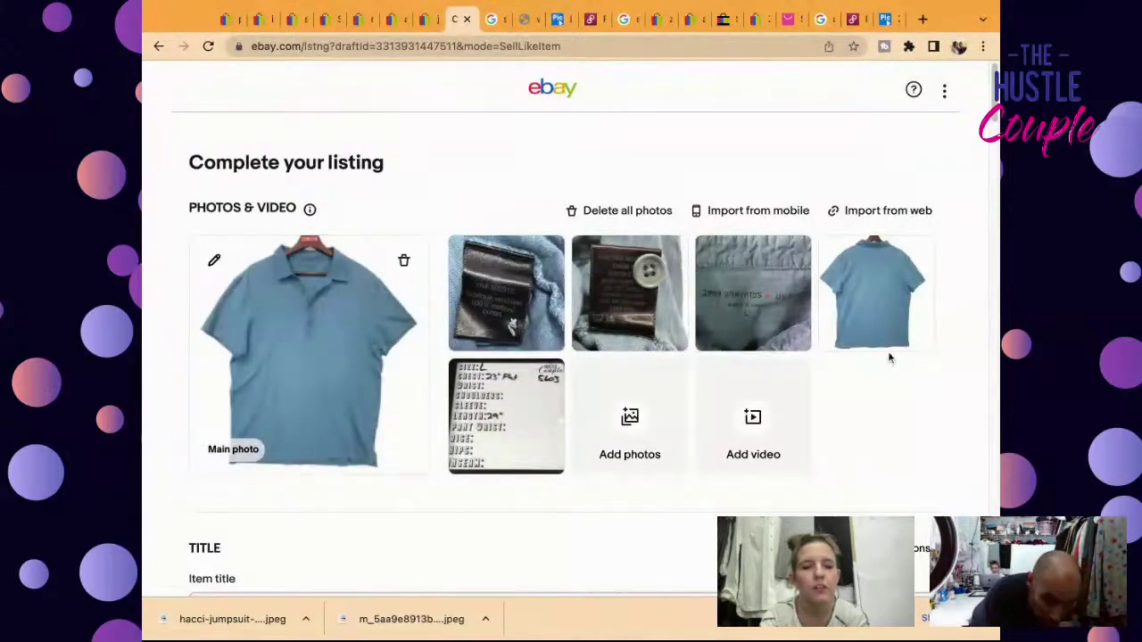
mouse_move(889, 323)
drag(889, 323, 506, 295)
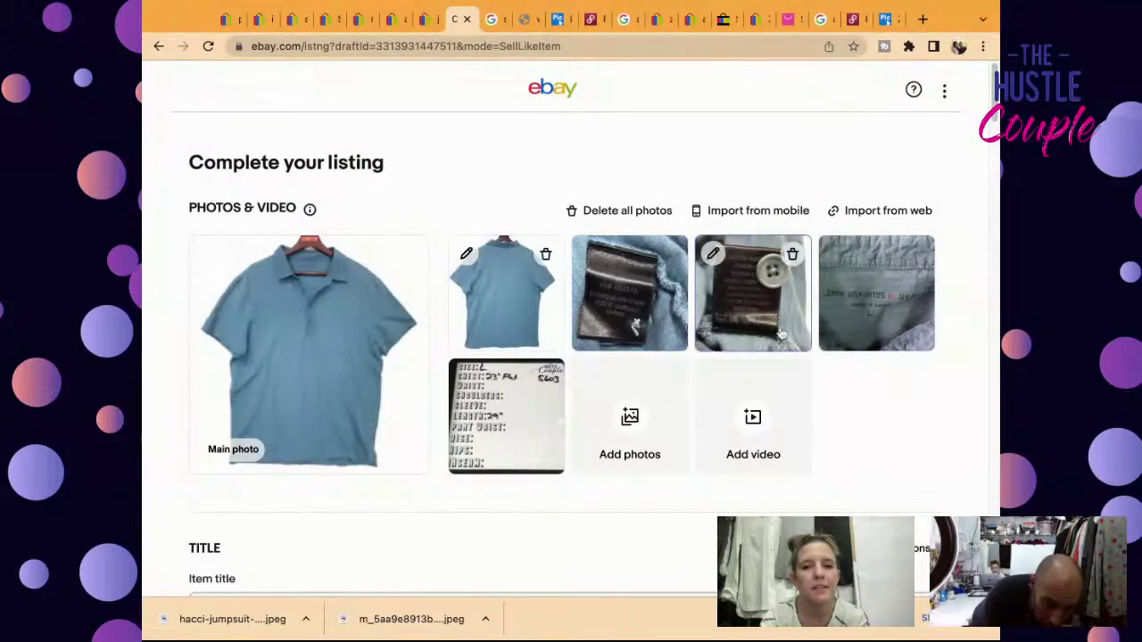
drag(881, 334, 645, 346)
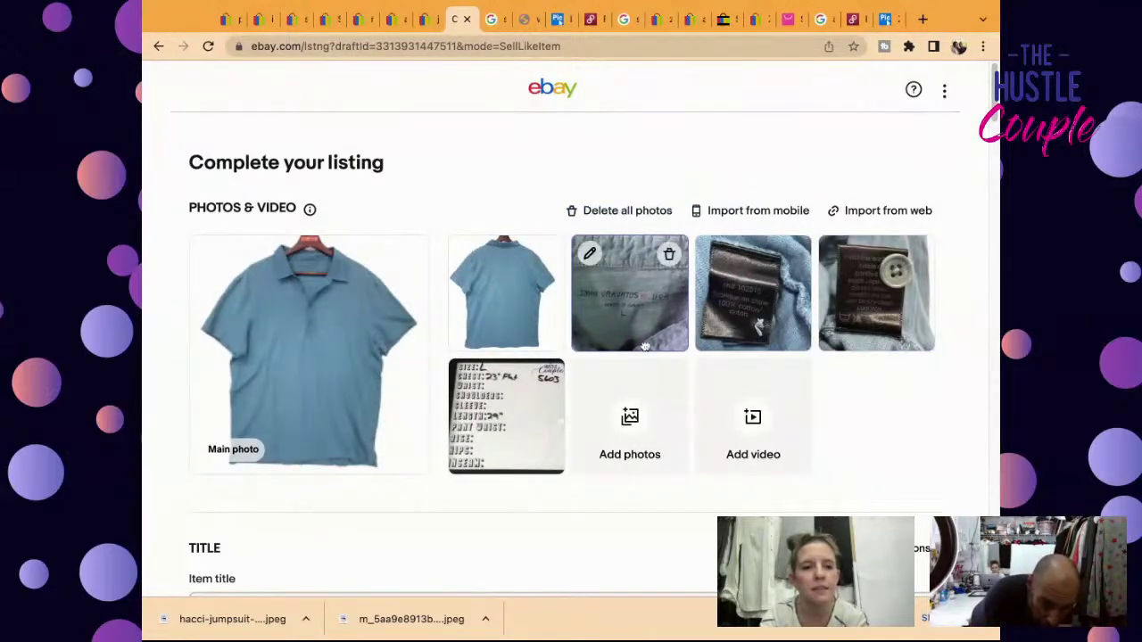
Step: Set the Features item specific to All Seasons
scroll(645, 346, down, 6)
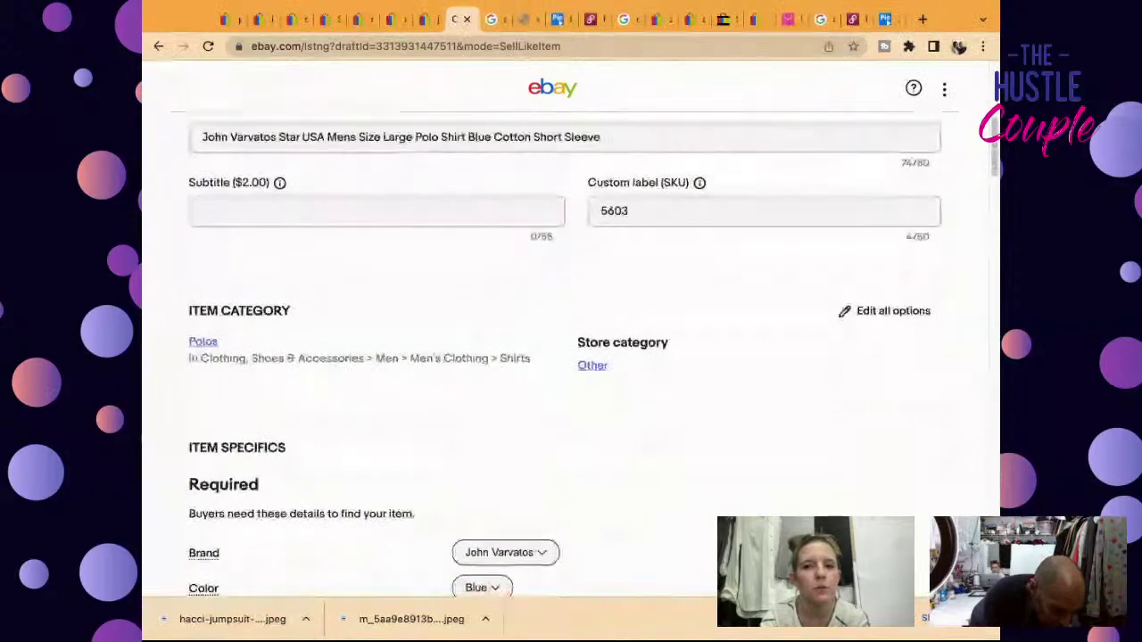
scroll(571, 357, down, 7)
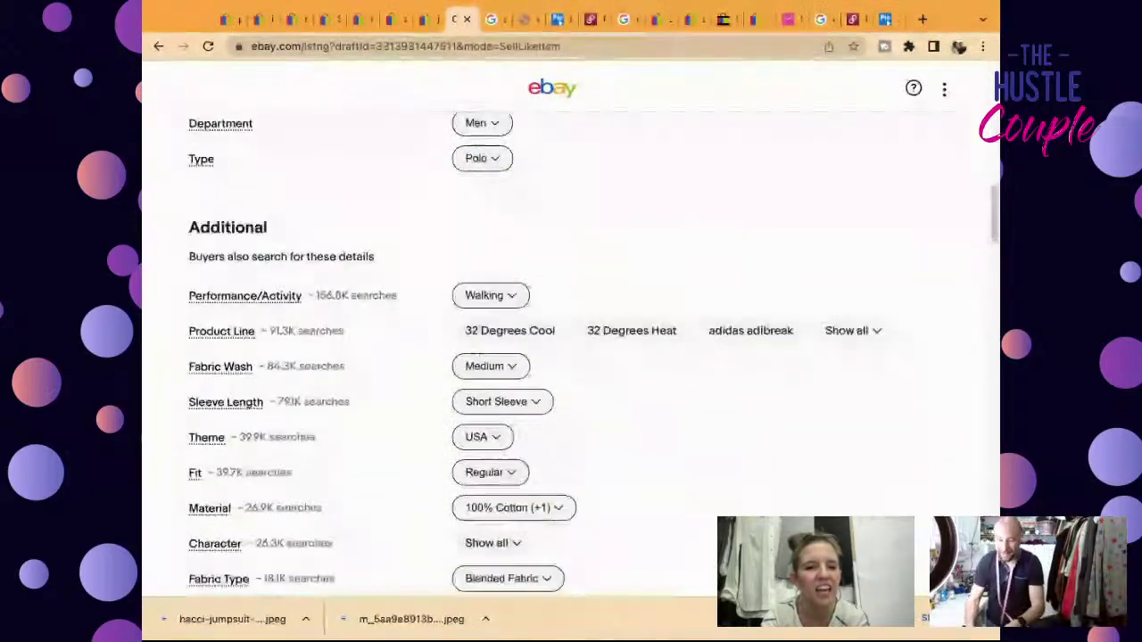
scroll(628, 344, down, 4)
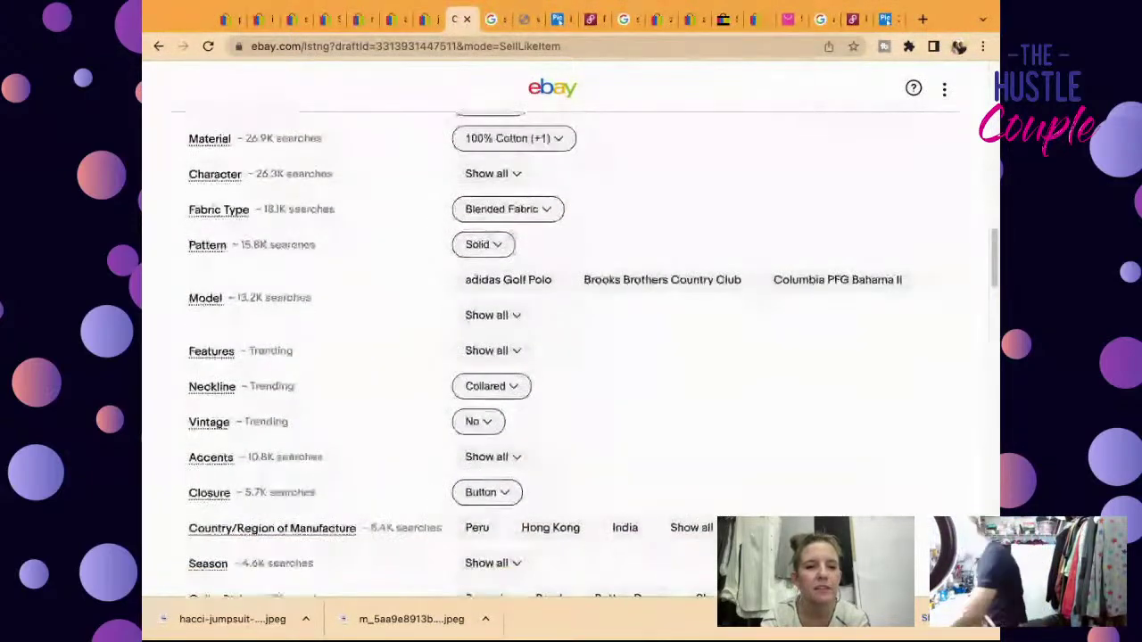
click(517, 348)
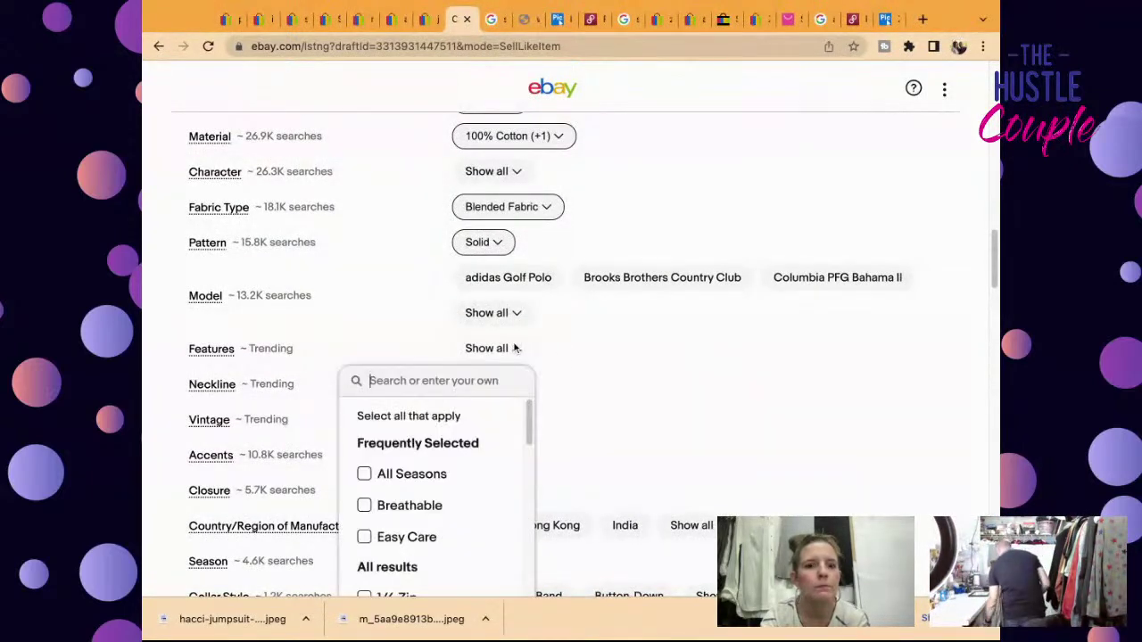
click(395, 476)
click(657, 374)
Step: Publish the polo listing and close its confirmation to return to the active listings
scroll(656, 374, down, 3)
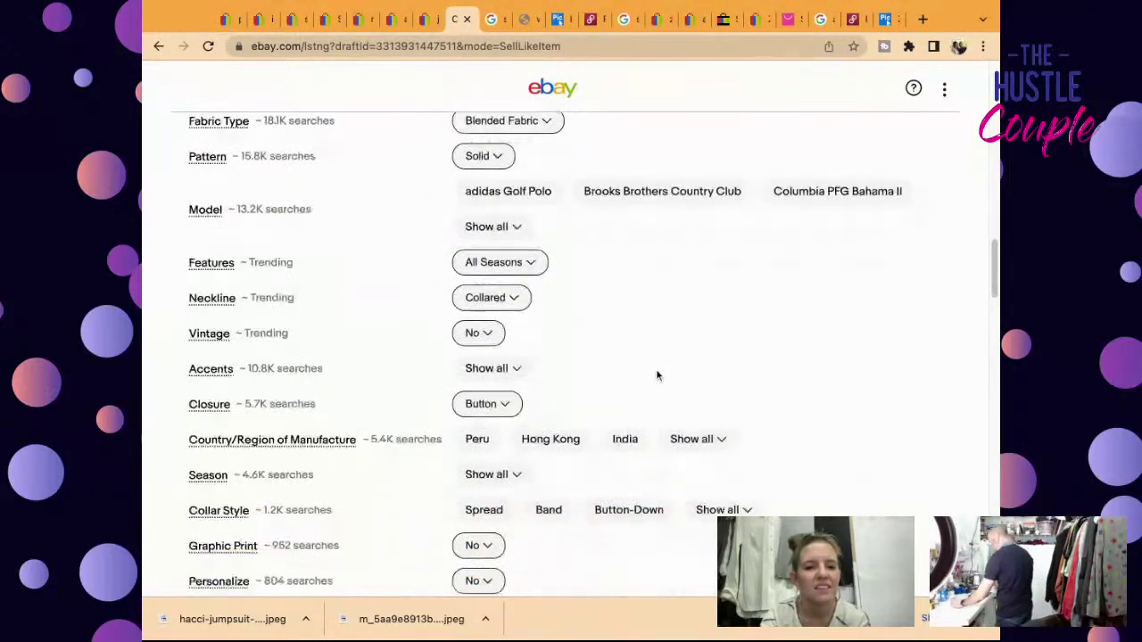
scroll(657, 374, down, 8)
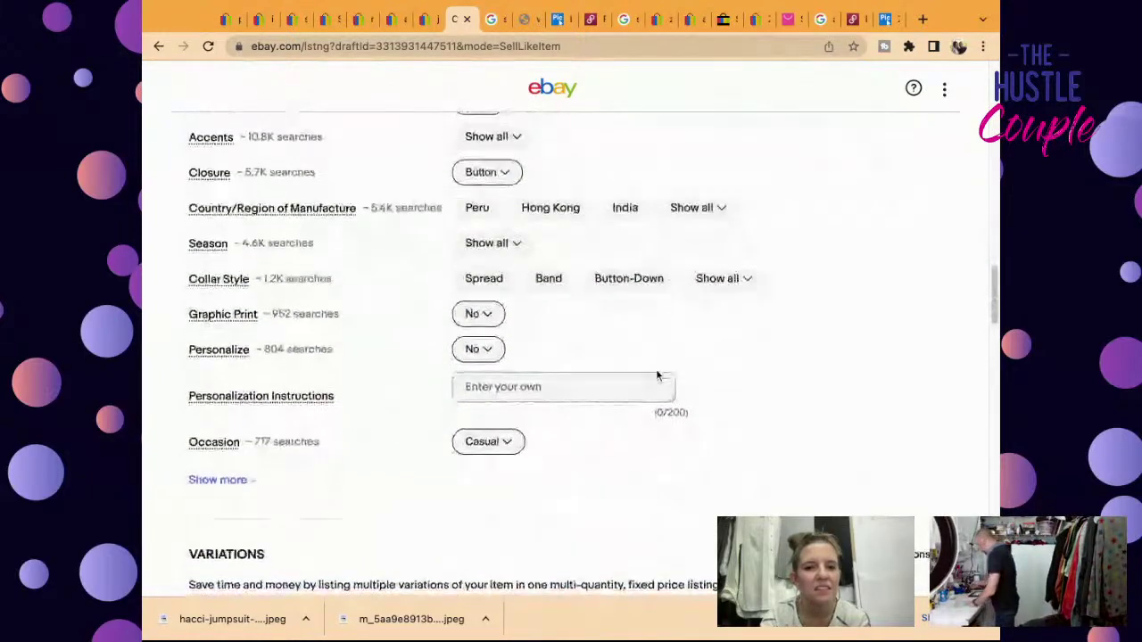
scroll(565, 357, down, 6)
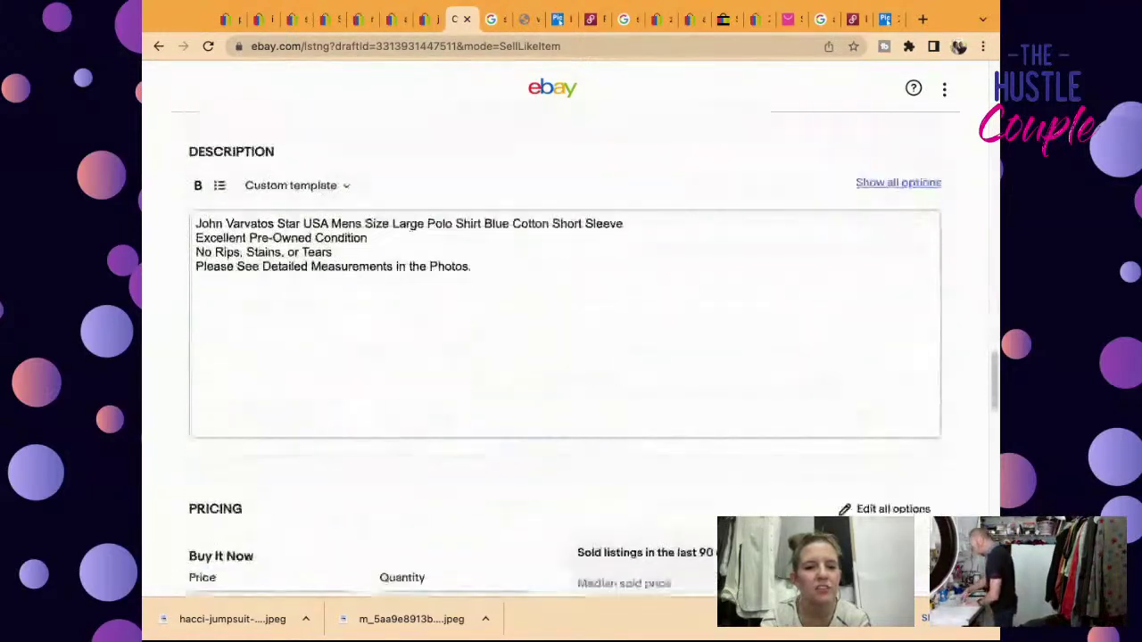
scroll(571, 357, down, 6)
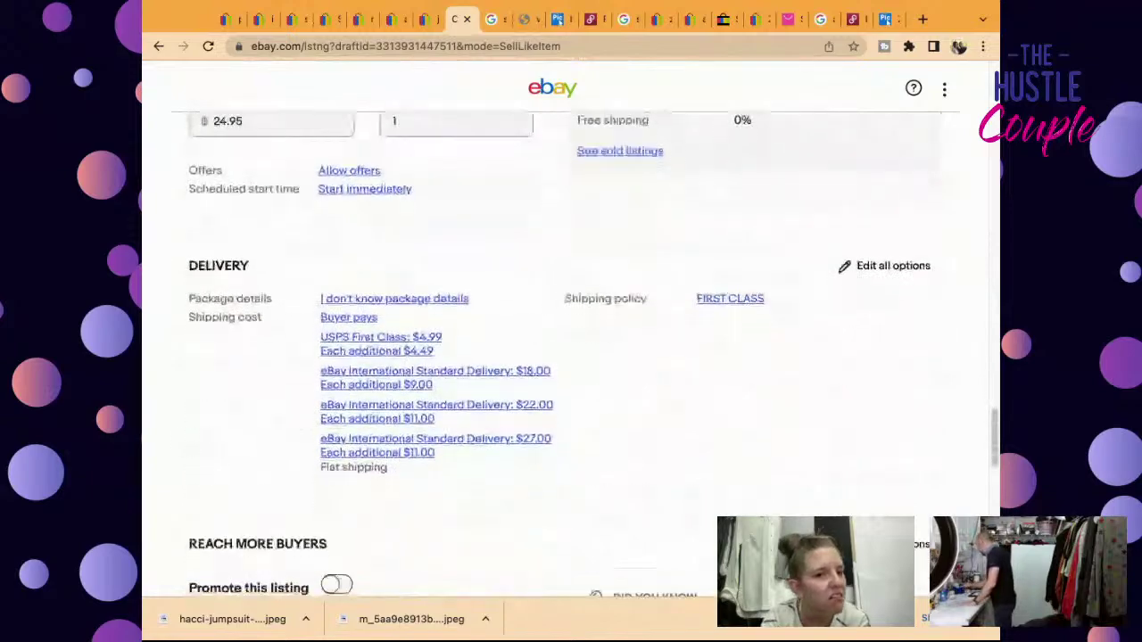
scroll(752, 173, down, 2)
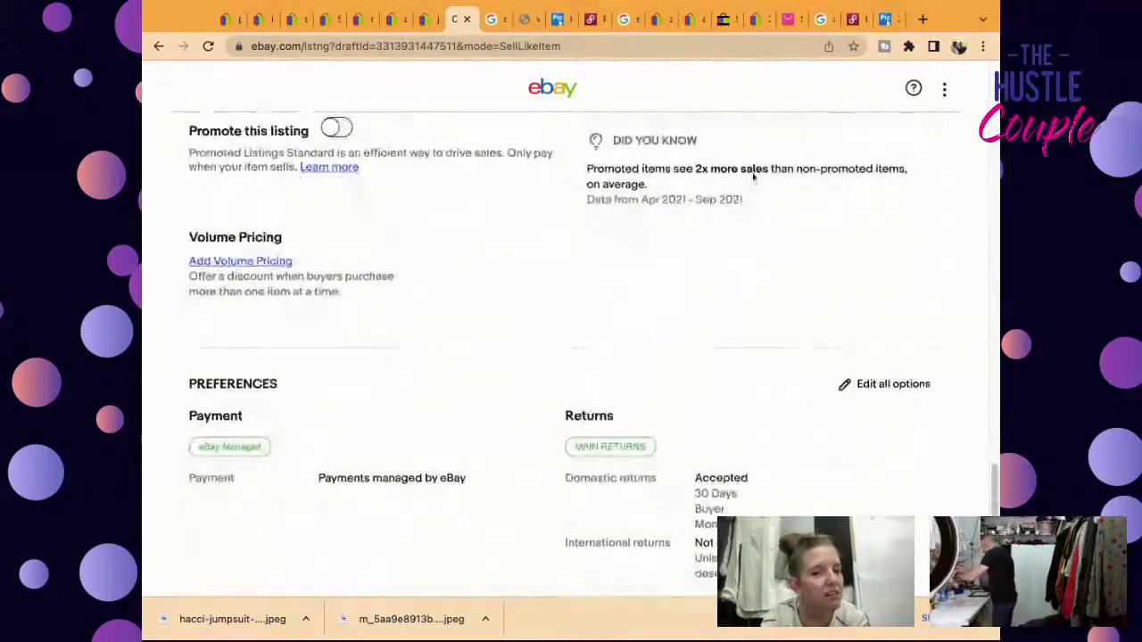
scroll(727, 332, down, 1)
scroll(729, 332, down, 4)
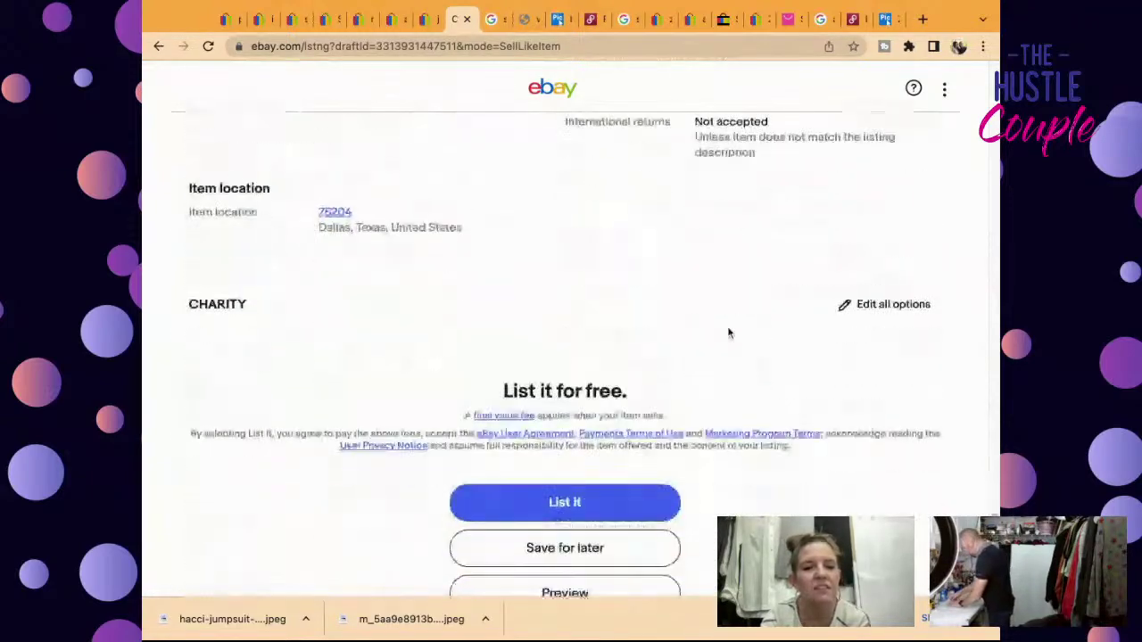
click(598, 473)
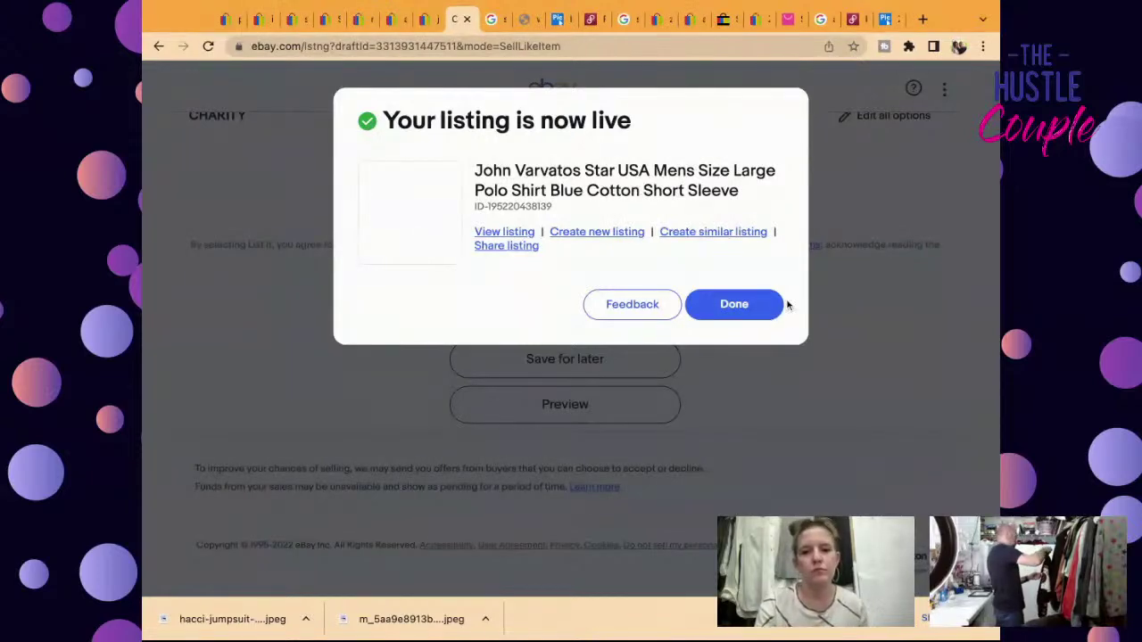
click(744, 307)
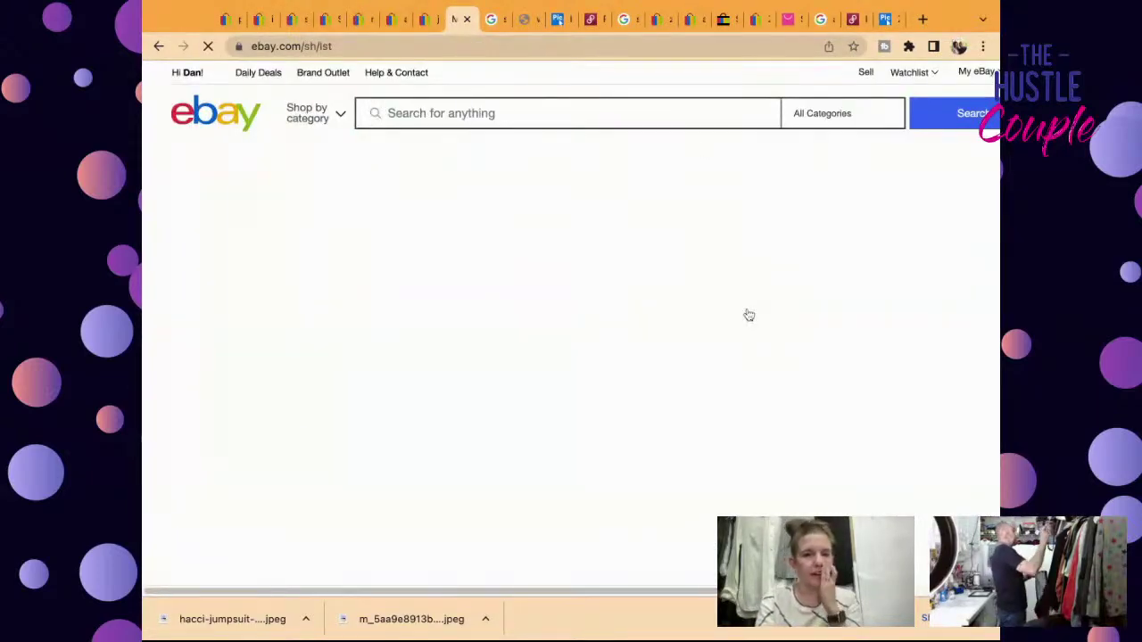
Step: Search eBay for "twin six jersey club raglan speedy bike club london"
click(676, 106)
text(c)
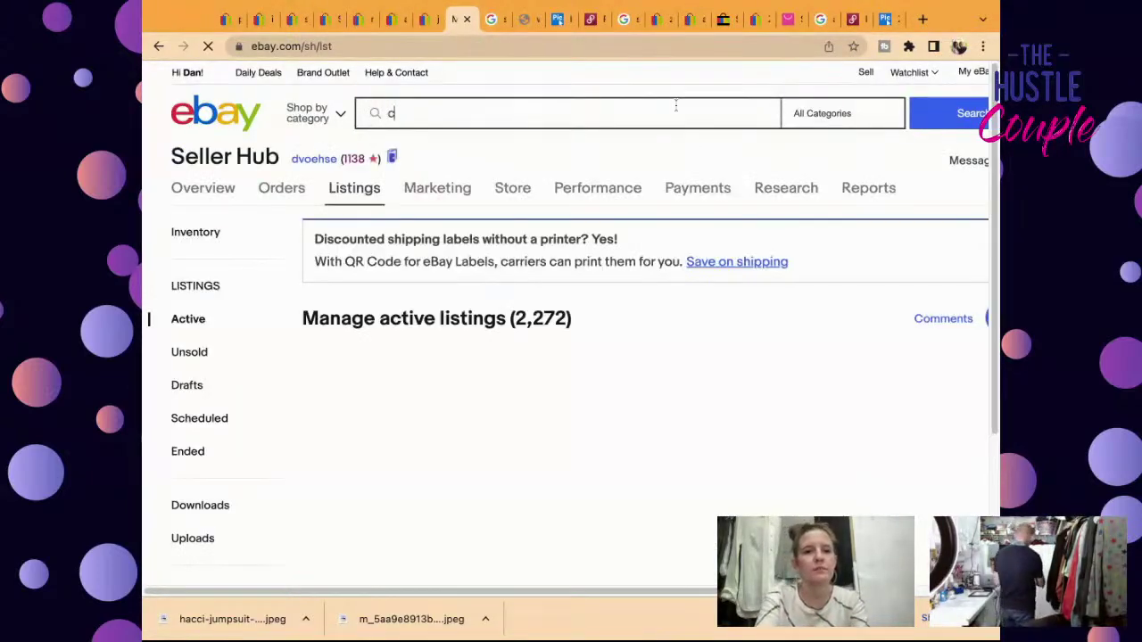
text(jd)
key(BackSpace)
key(BackSpace)
key(BackSpace)
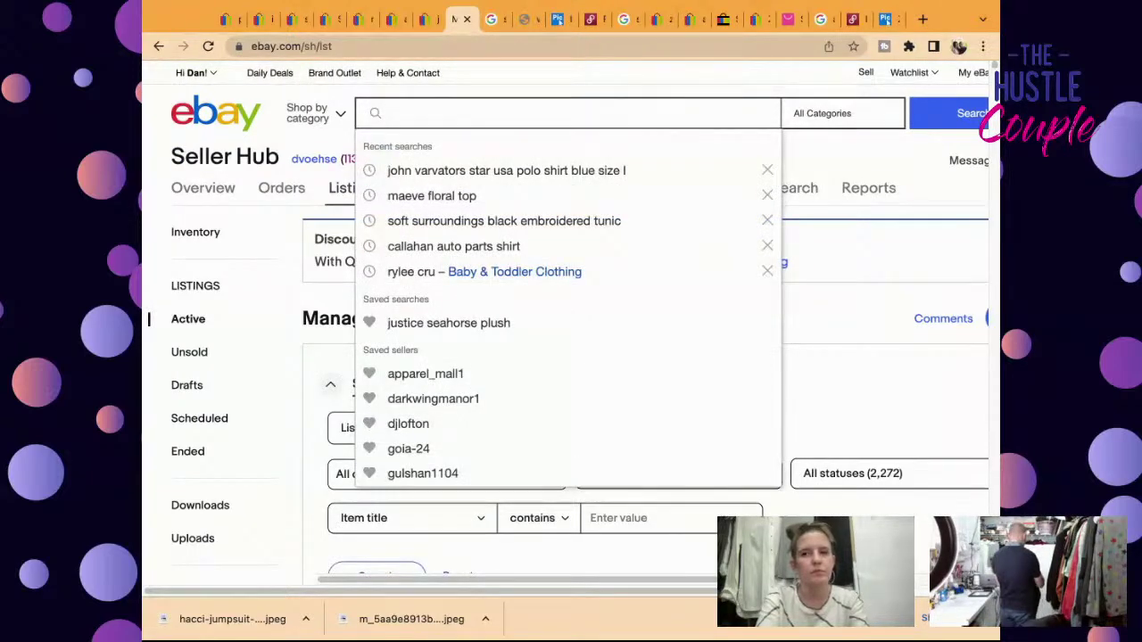
text(tw)
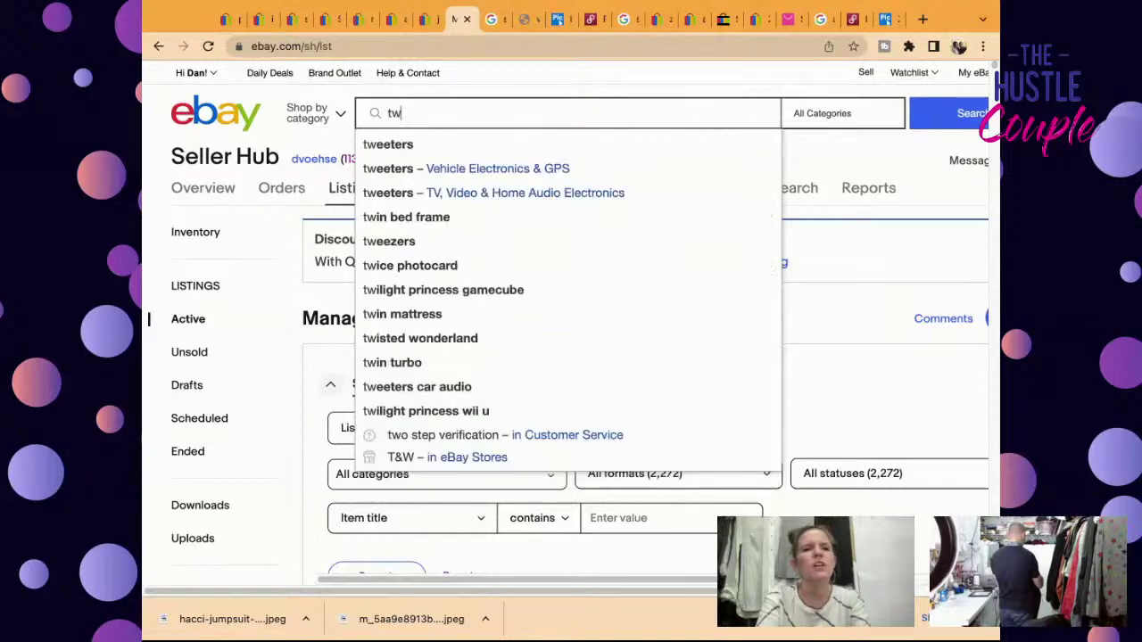
text(in six)
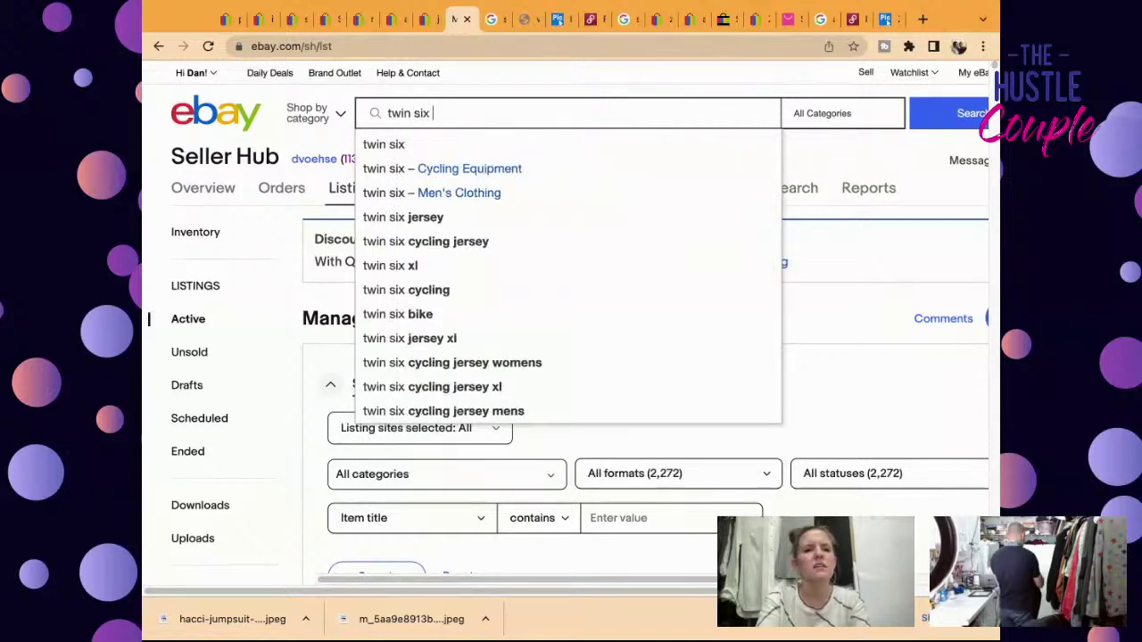
text( jersey)
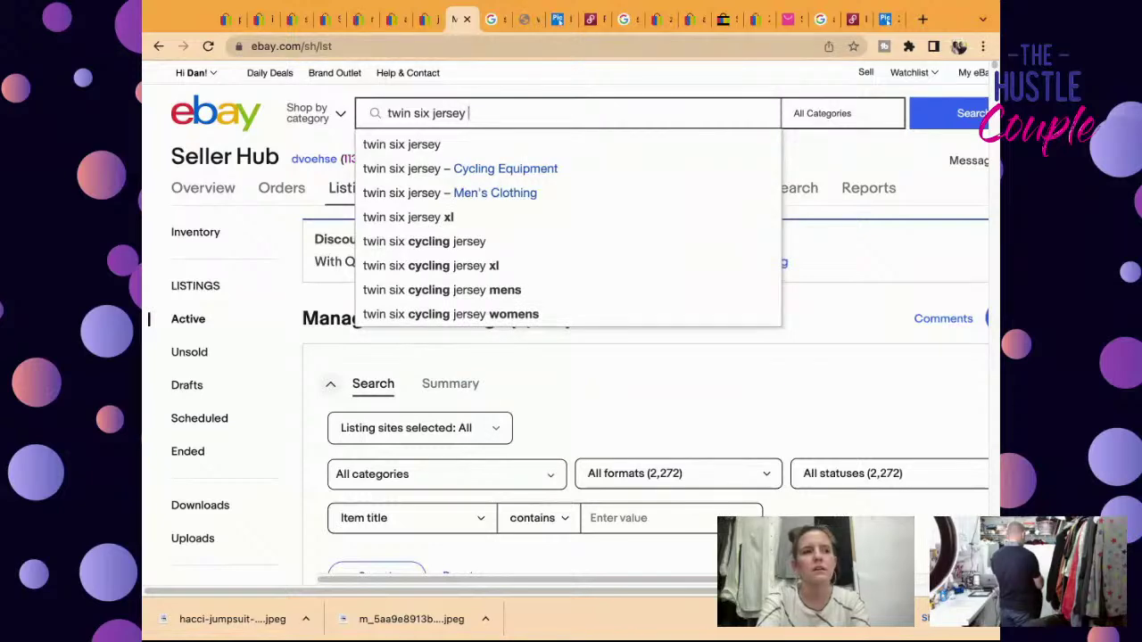
text( club )
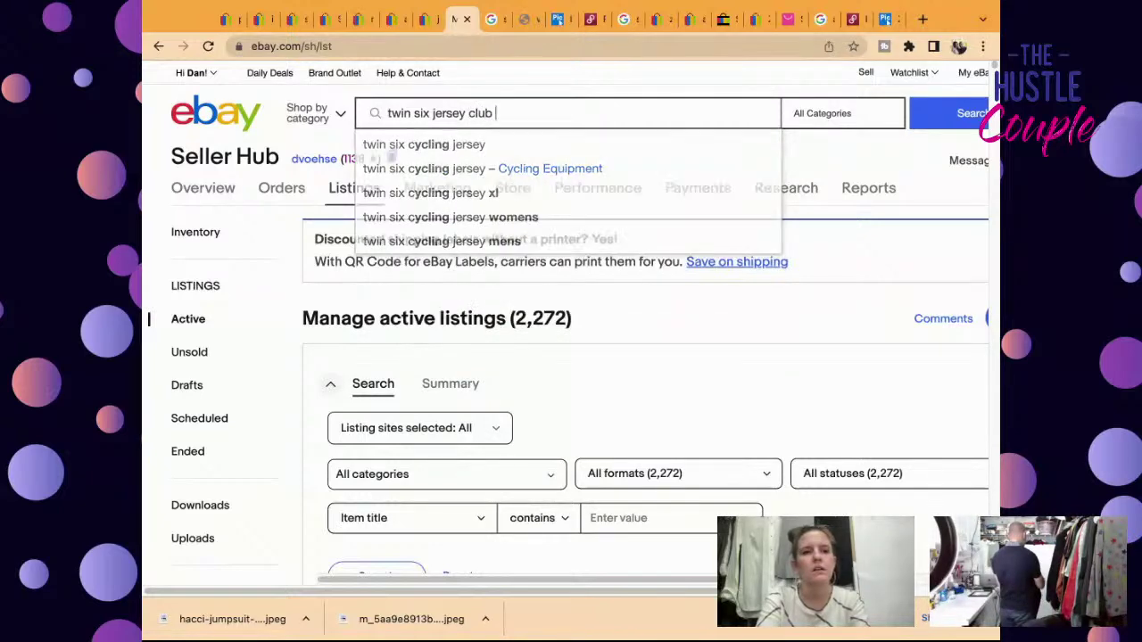
text(raglan )
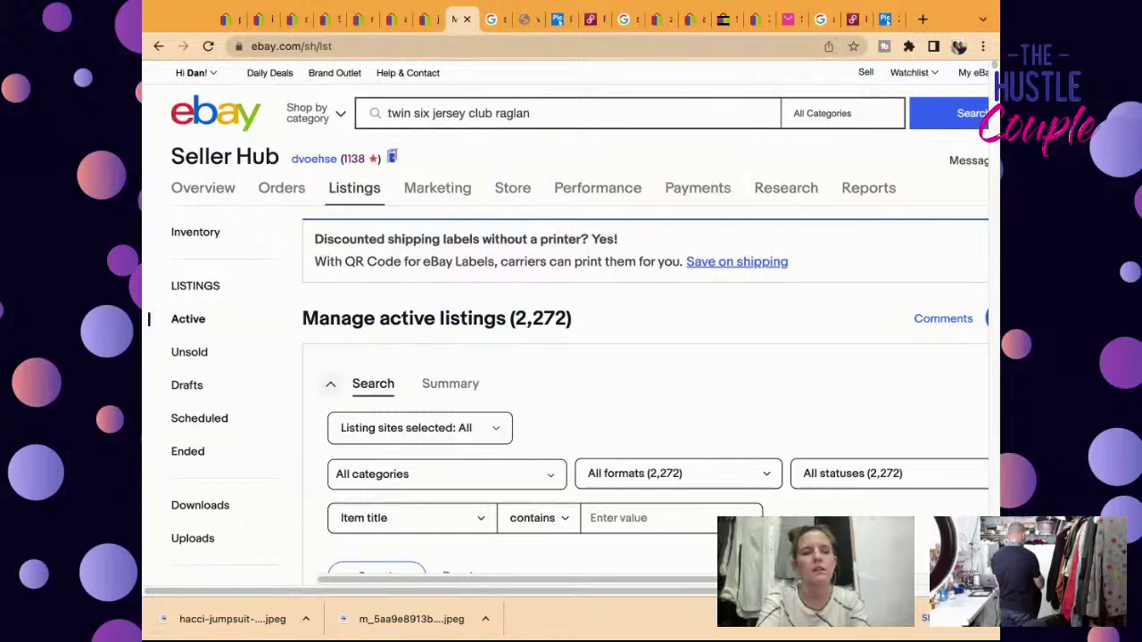
text(sp)
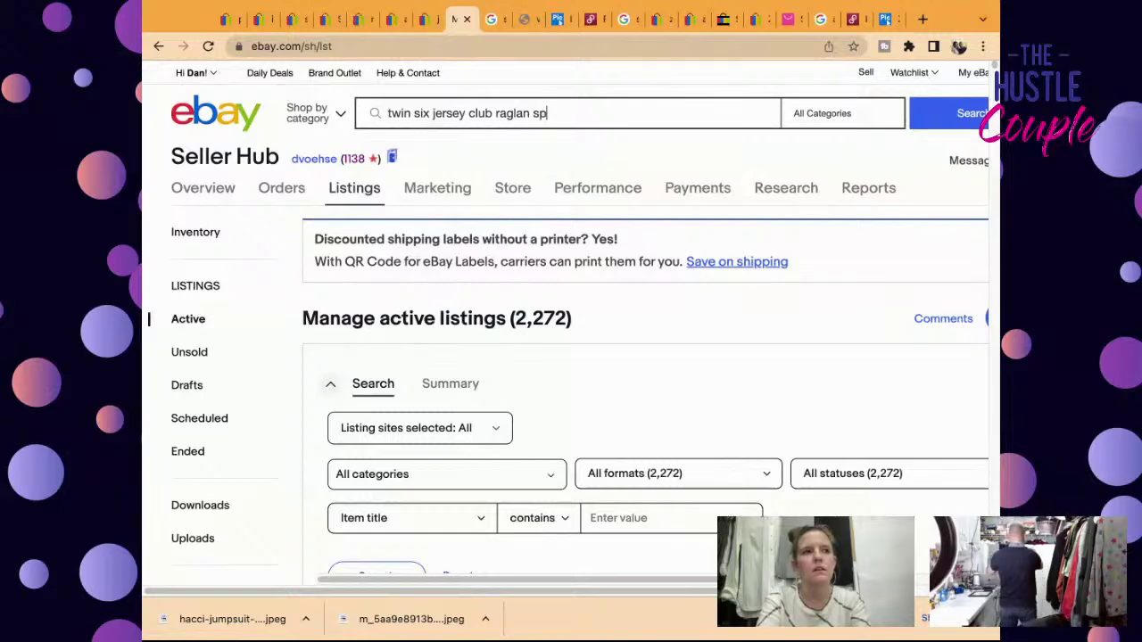
text(eedy bi)
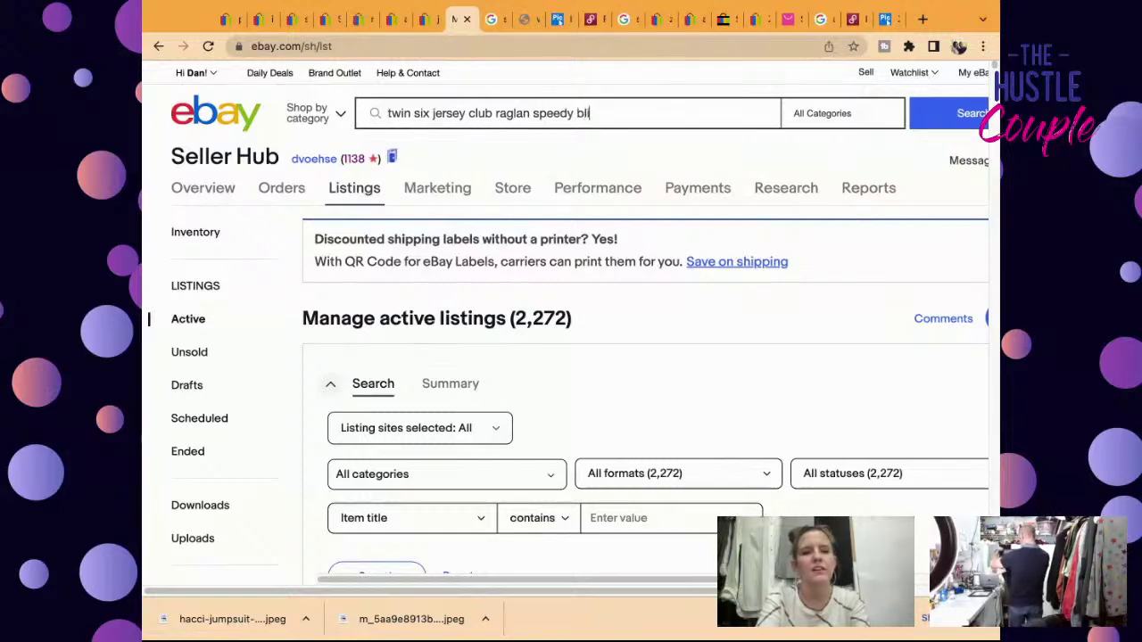
text(k)
key(BackSpace)
key(BackSpace)
text(ike clu)
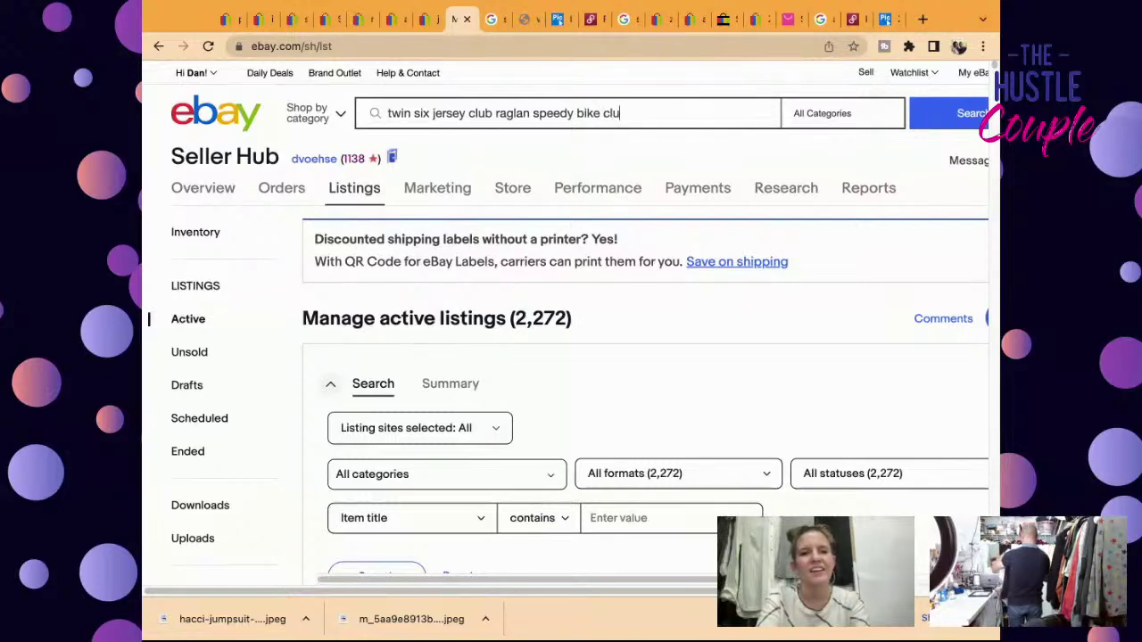
text(b london)
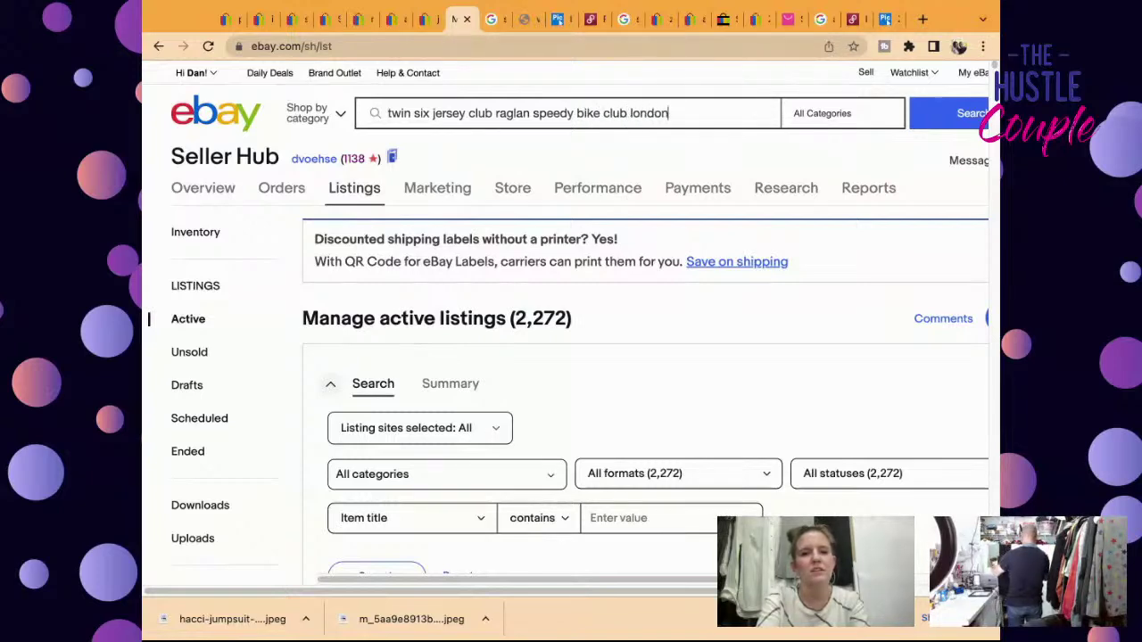
key(Return)
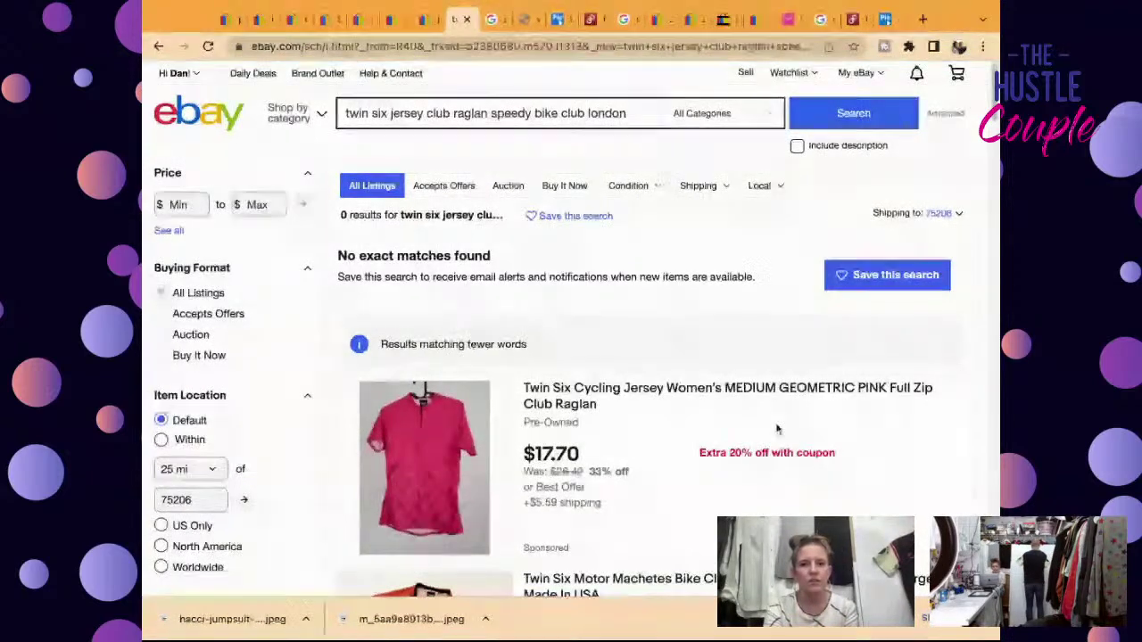
Step: Find the Twin Six Speedy Bike Club Death Valley jersey among the results and start a sell-similar listing from its page
scroll(772, 426, down, 3)
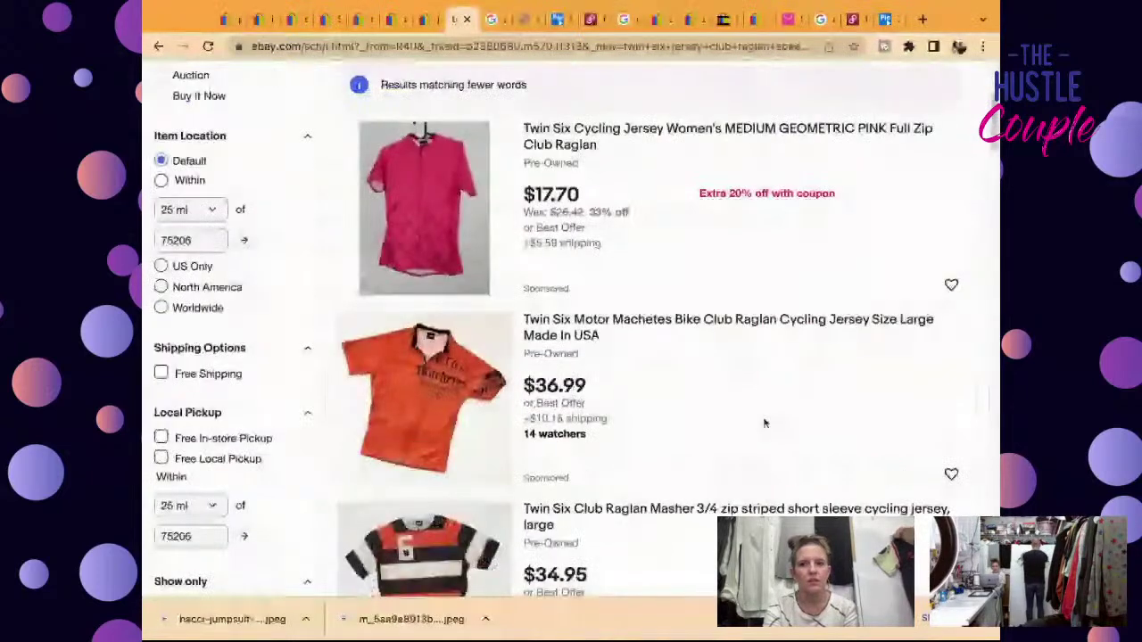
scroll(765, 423, down, 2)
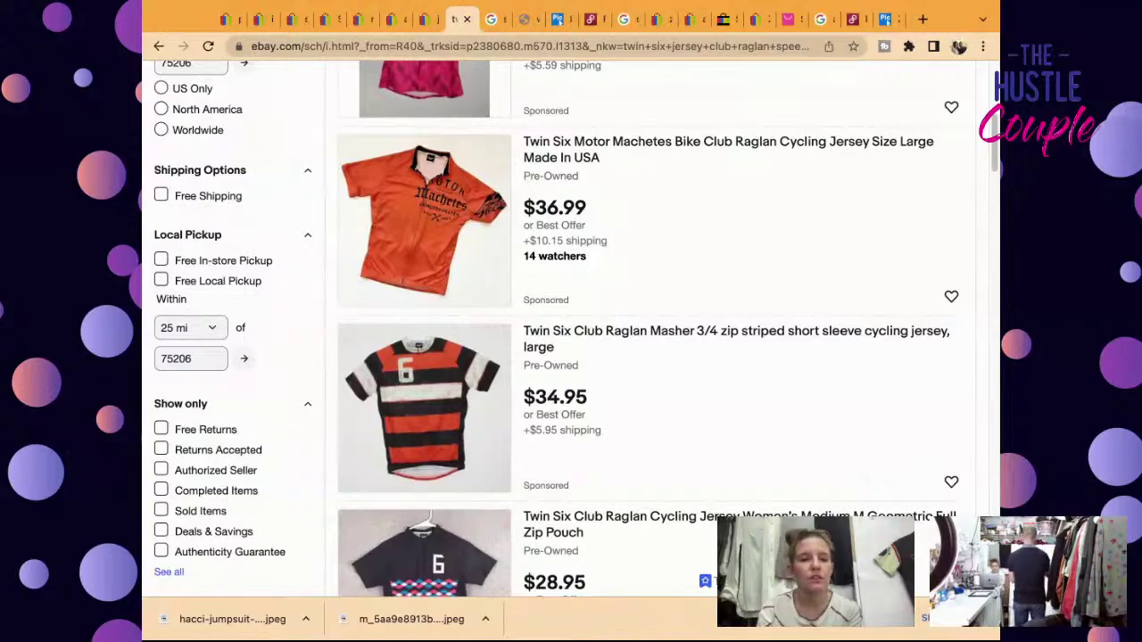
scroll(571, 330, down, 3)
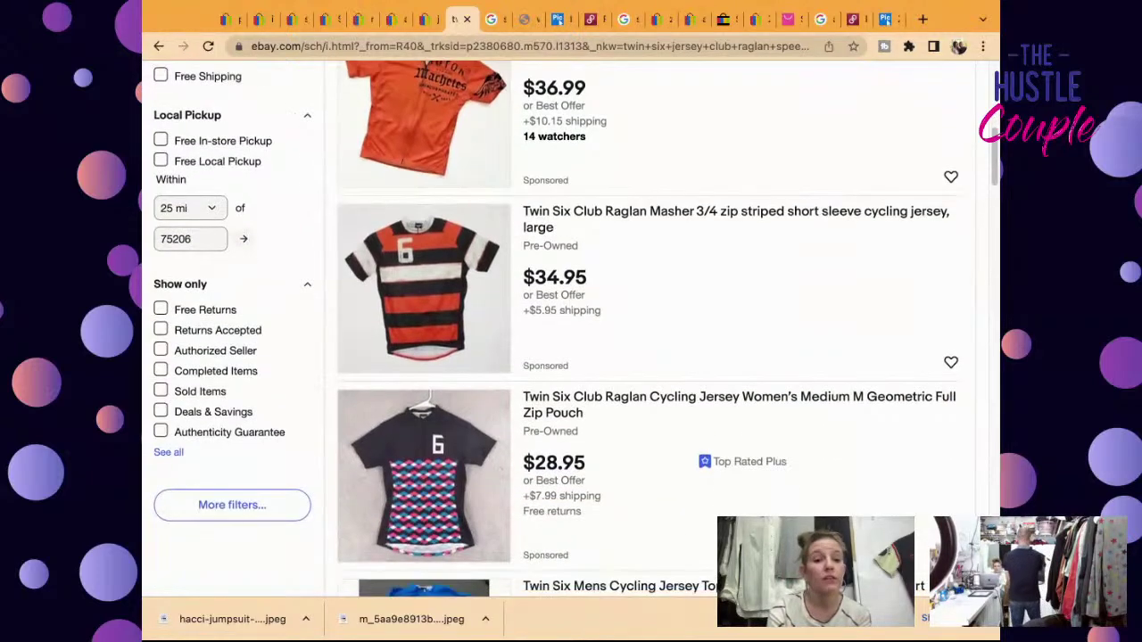
scroll(571, 330, down, 3)
scroll(571, 330, down, 3)
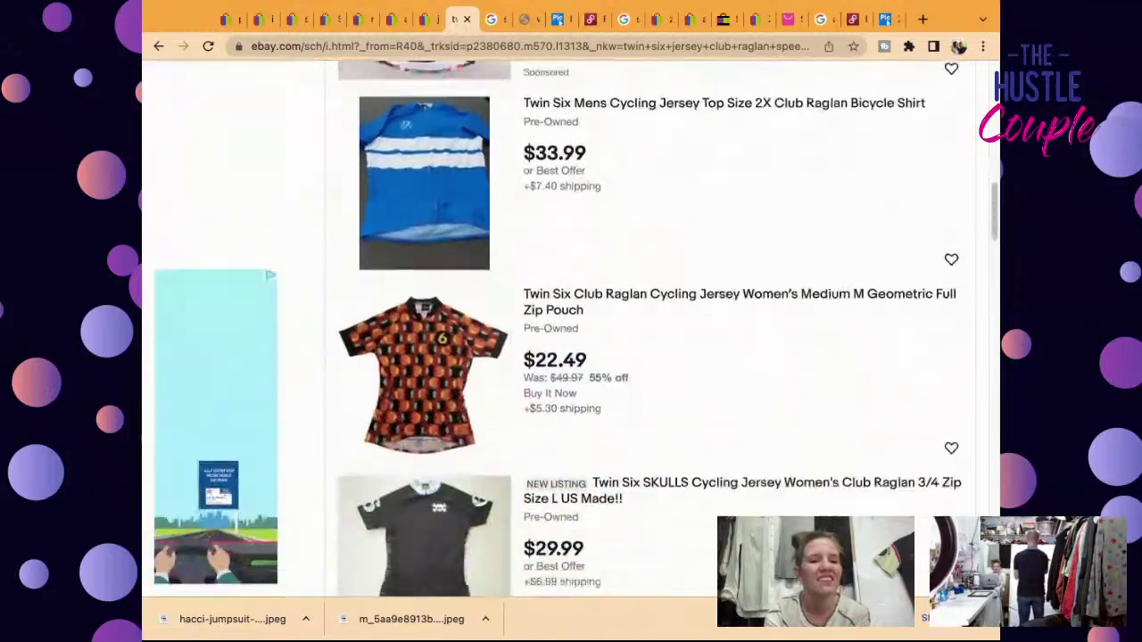
scroll(762, 449, down, 2)
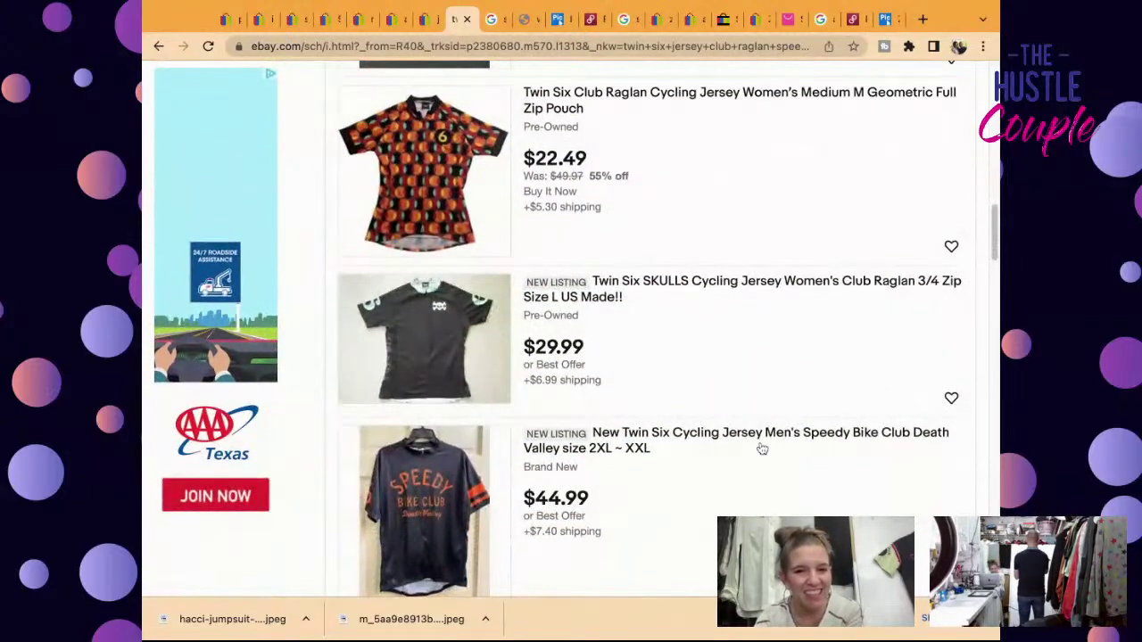
click(760, 434)
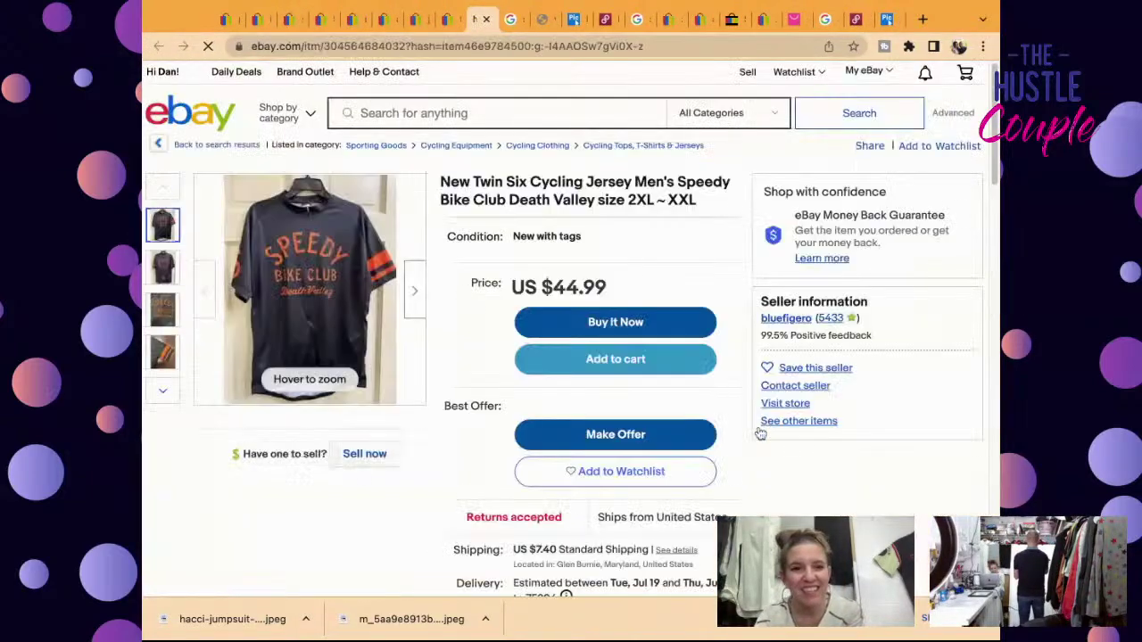
click(364, 454)
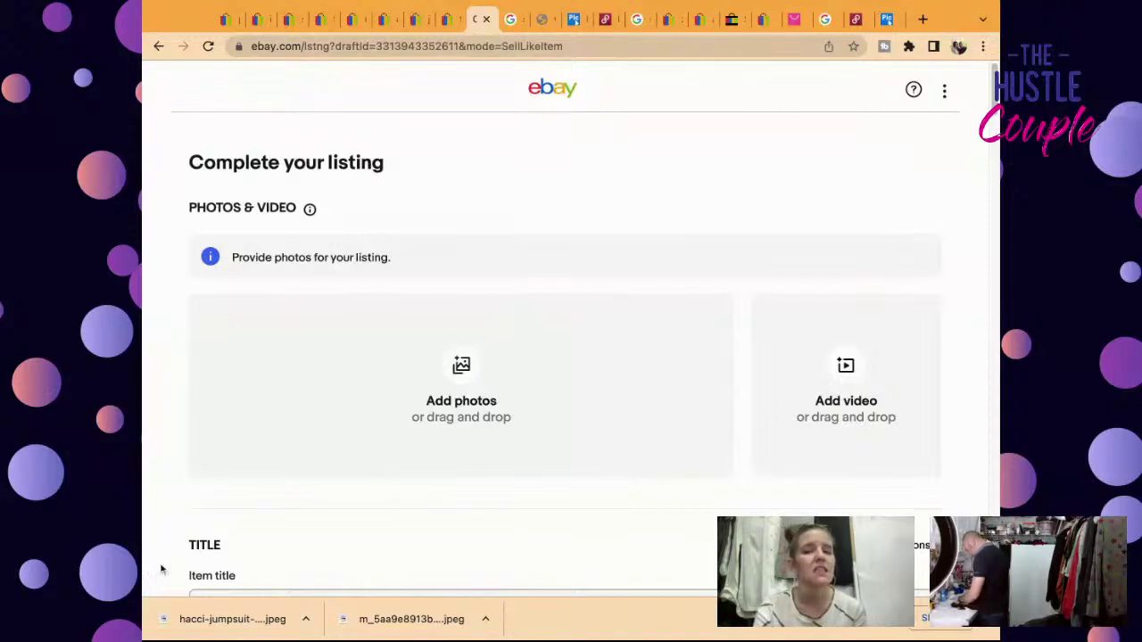
Step: Remove the size wording from the end of the item title so it finishes with "Death Valley"
scroll(429, 401, down, 2)
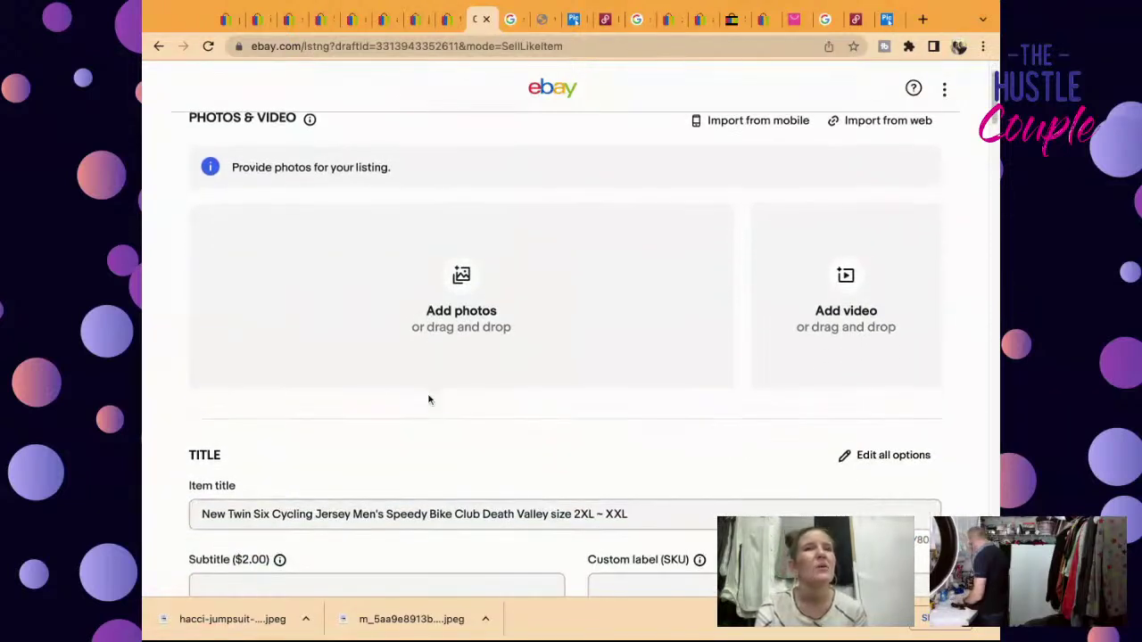
scroll(429, 397, down, 1)
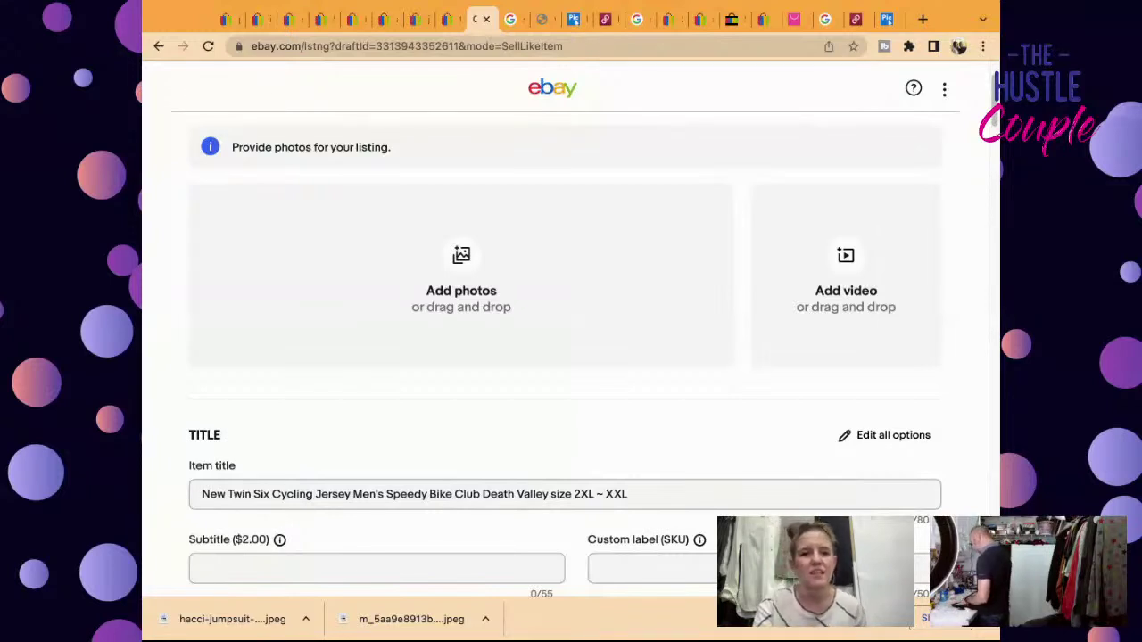
scroll(637, 439, down, 1)
click(637, 437)
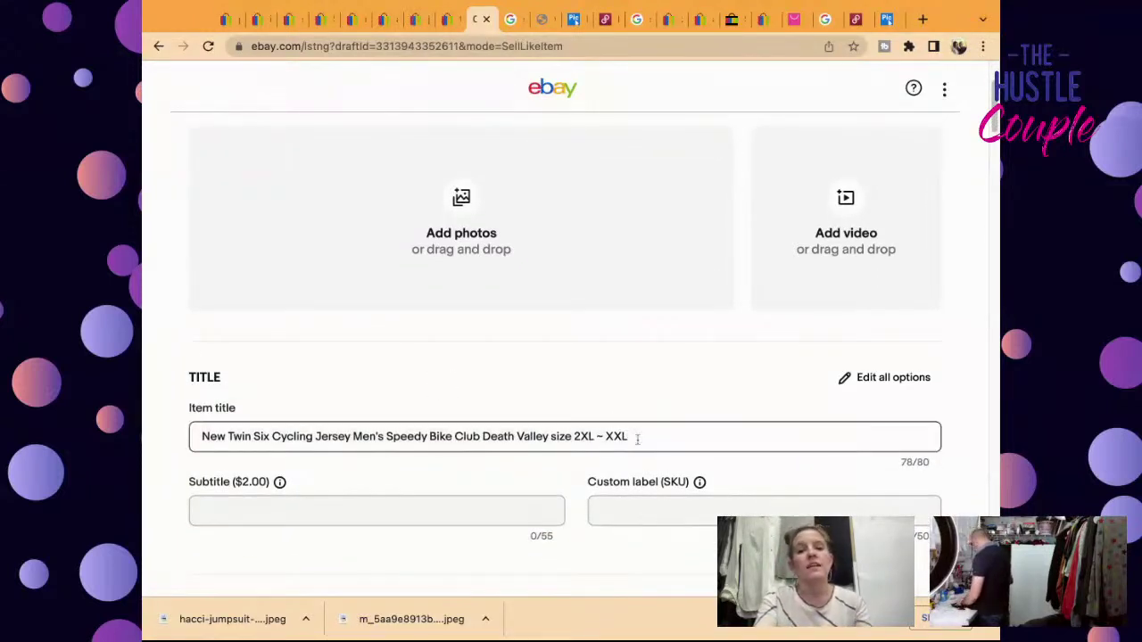
key(BackSpace)
key(BackSpace)
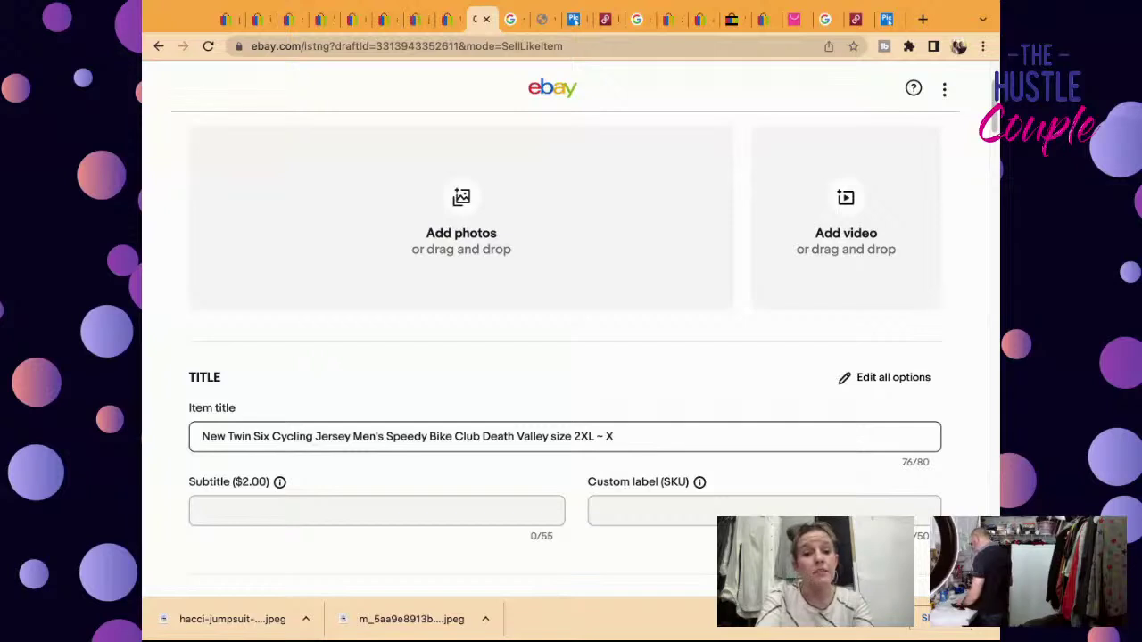
key(BackSpace)
key(BackSpace)
key(BackSpace)
key(BackSpace)
key(BackSpace)
key(BackSpace)
key(BackSpace)
key(BackSpace)
key(BackSpace)
key(BackSpace)
key(BackSpace)
key(BackSpace)
key(BackSpace)
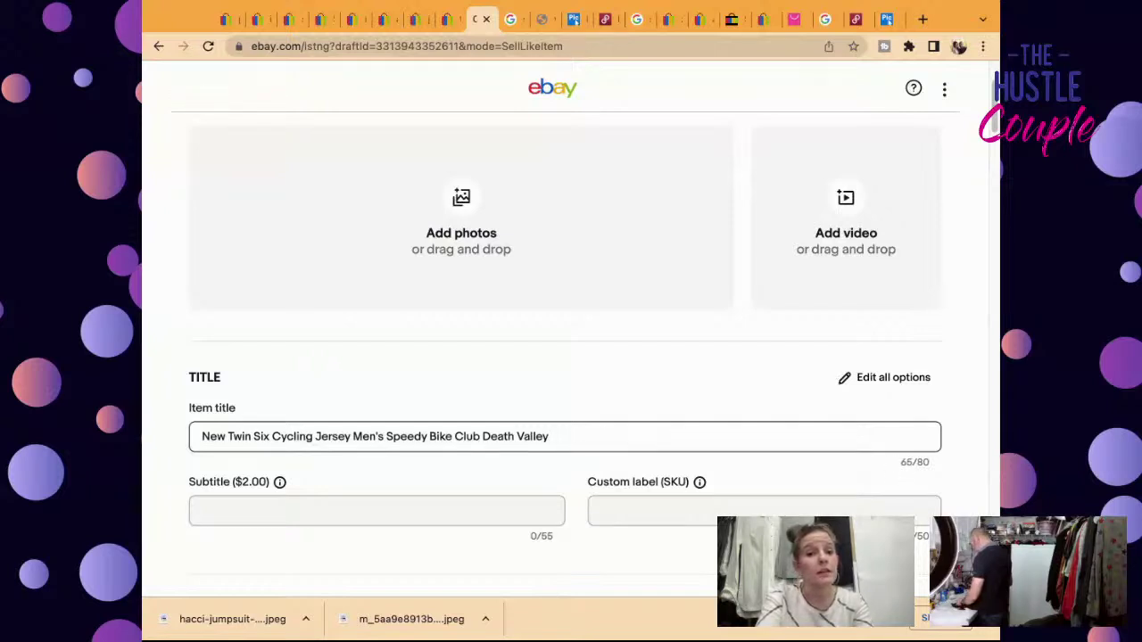
Step: Add "Men's Size XL" to the end of the jersey's item title
text(Sz)
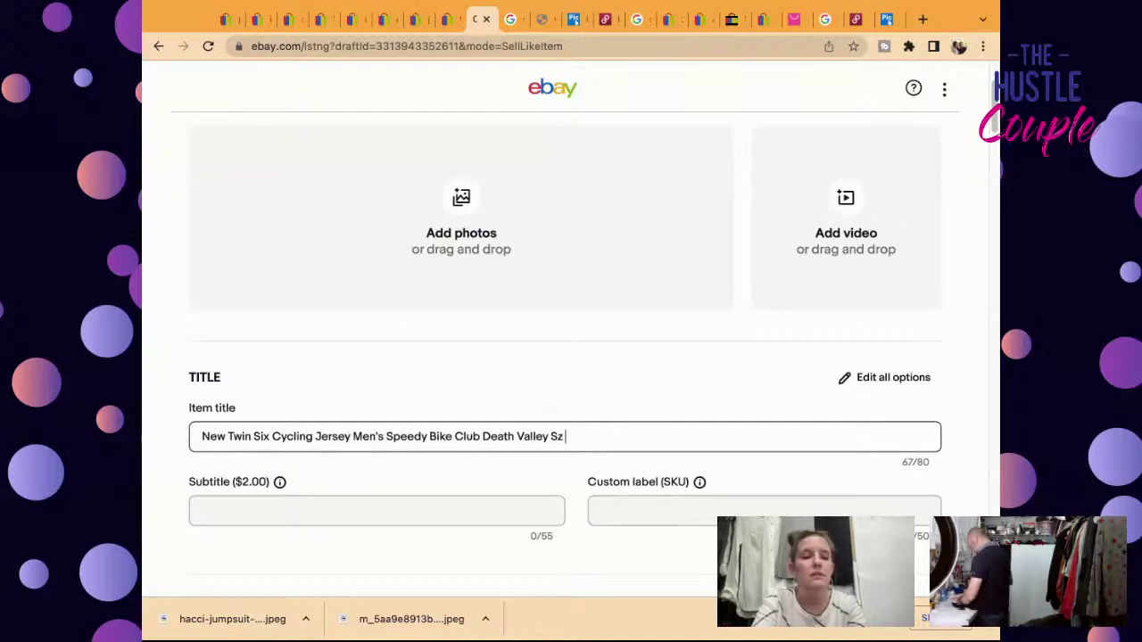
text(Xl)
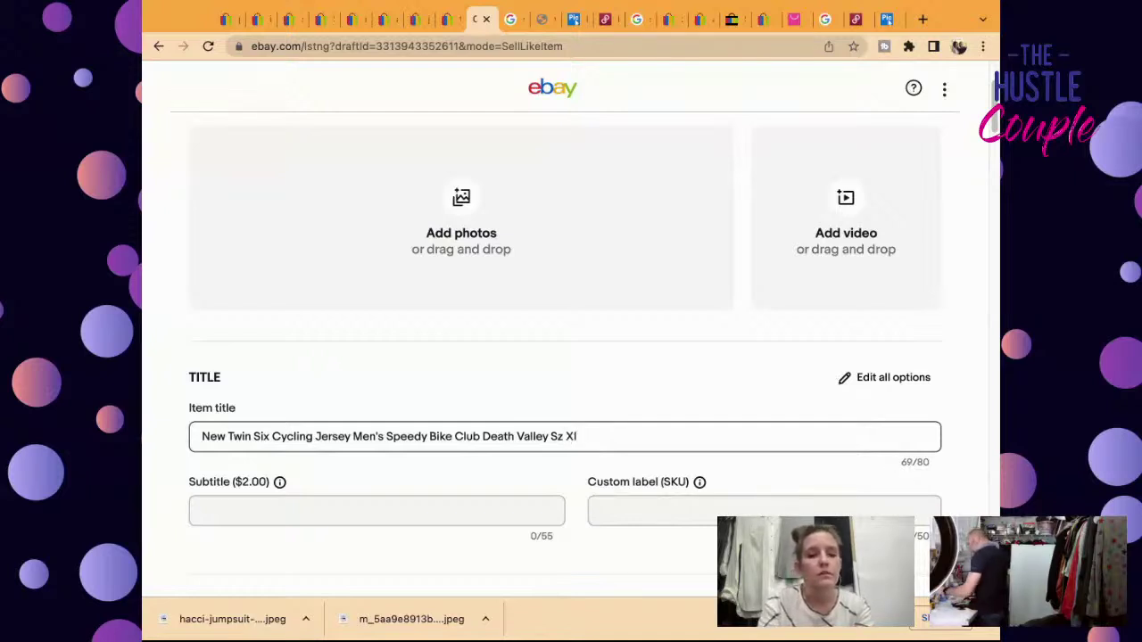
key(BackSpace)
text(L)
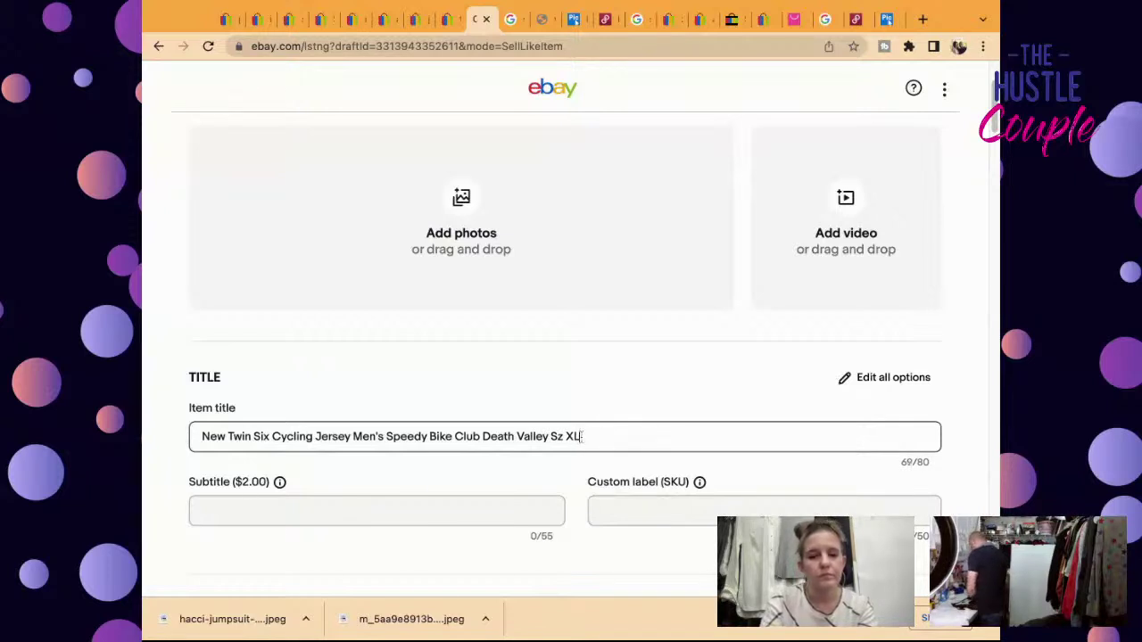
click(565, 437)
key(BackSpace)
text(ize)
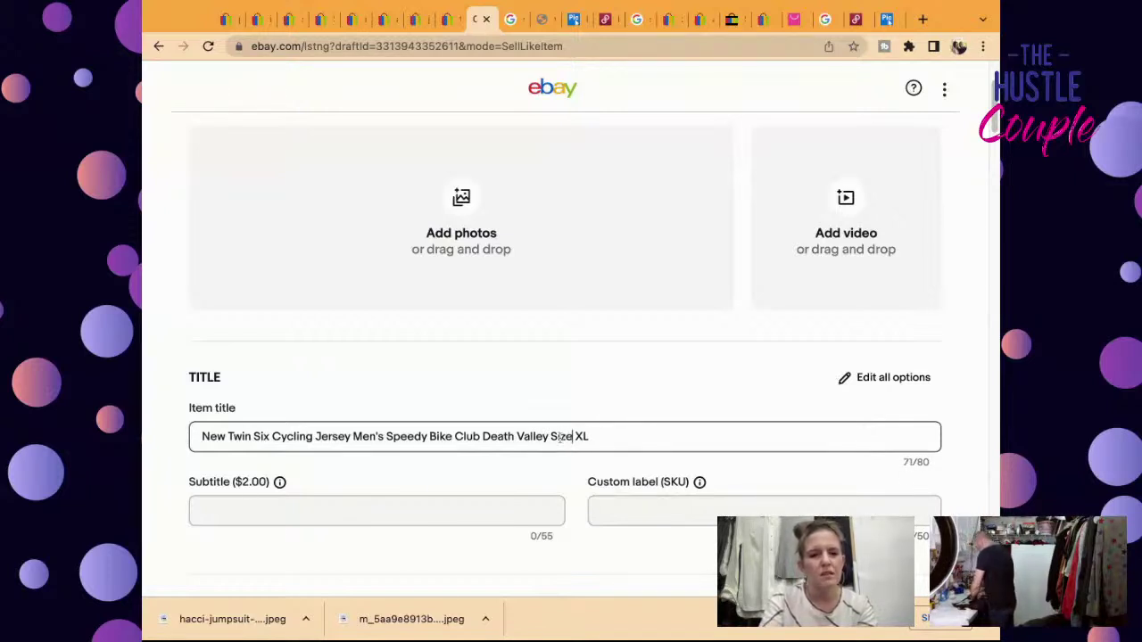
click(550, 436)
text(Men's)
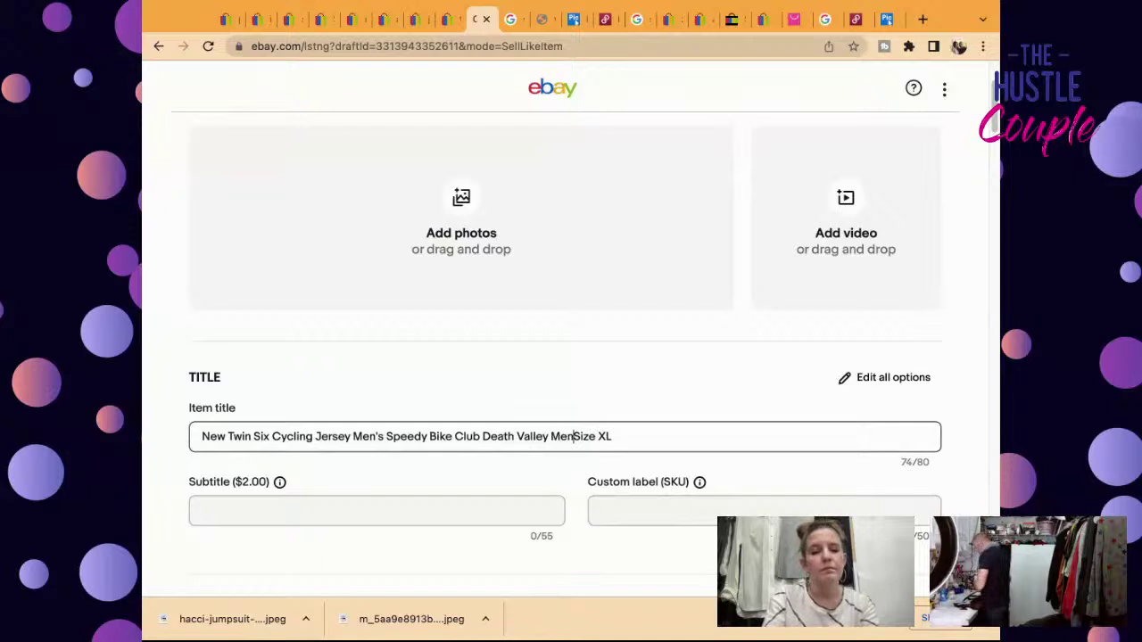
Step: Move "Men's Size XL" to directly after "Cycling Jersey" in the title, replacing the "Men's" already there
drag(550, 436, 652, 436)
key(ctrl+c)
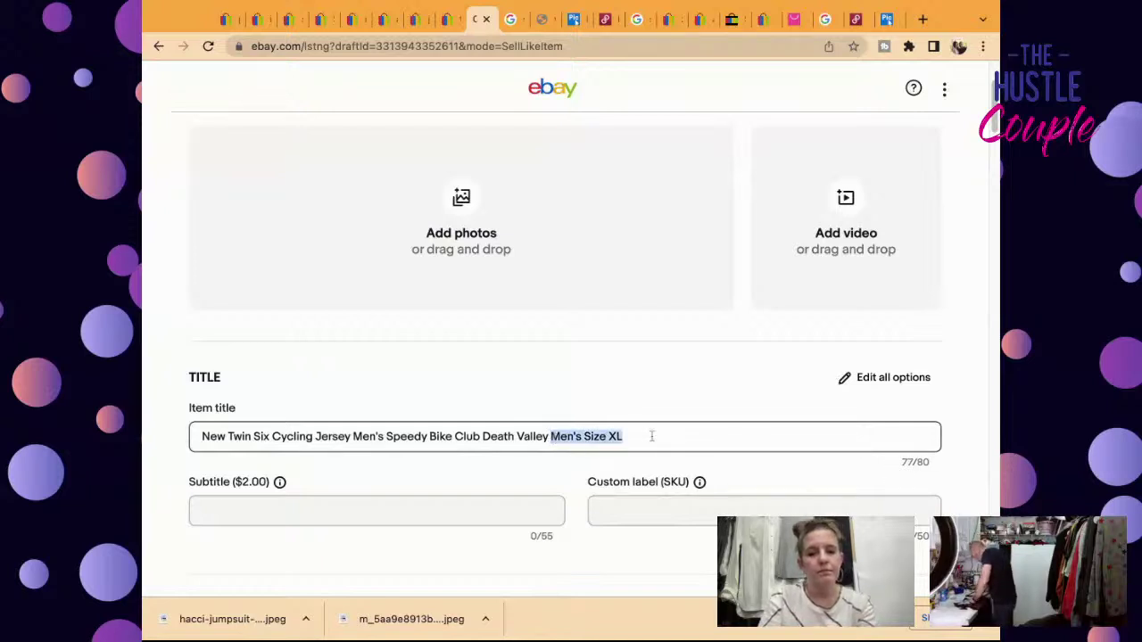
key(BackSpace)
key(BackSpace)
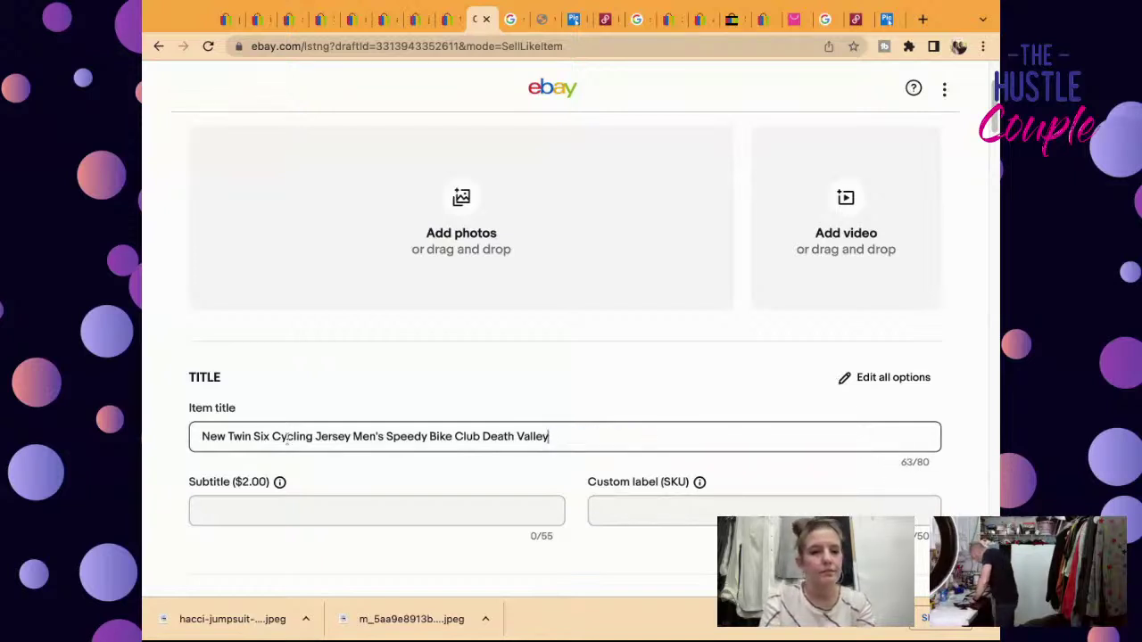
click(386, 436)
key(ctrl+v)
click(386, 436)
key(BackSpace)
key(BackSpace)
key(BackSpace)
key(BackSpace)
key(BackSpace)
key(BackSpace)
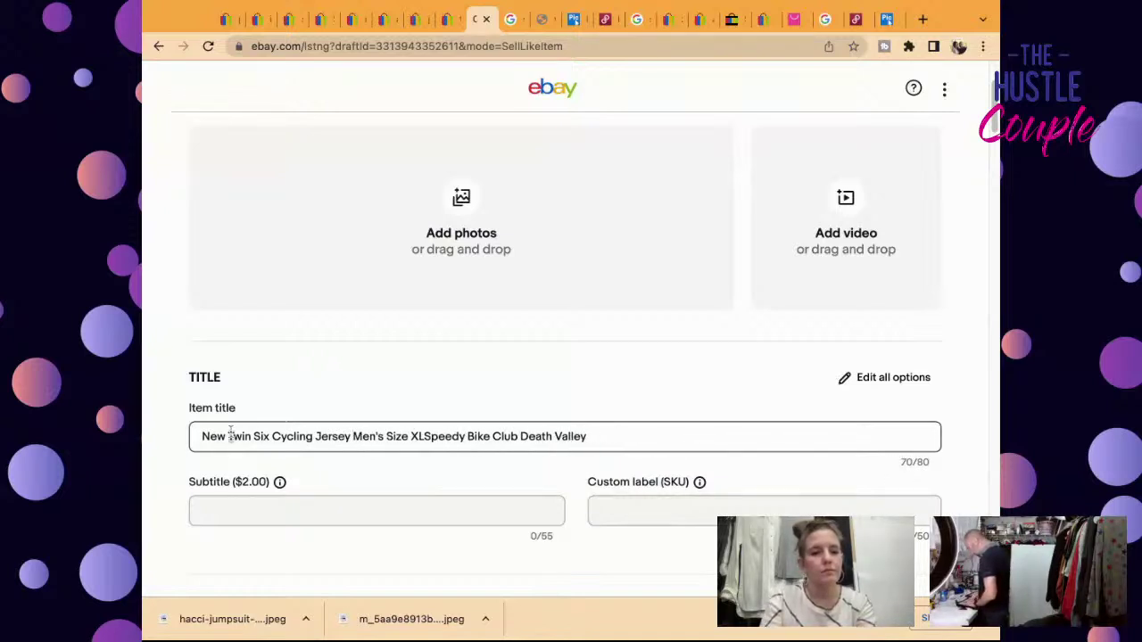
Step: Remove "New" from the start of the title and separate "XL" from "Speedy" with a space
drag(232, 436, 185, 431)
key(BackSpace)
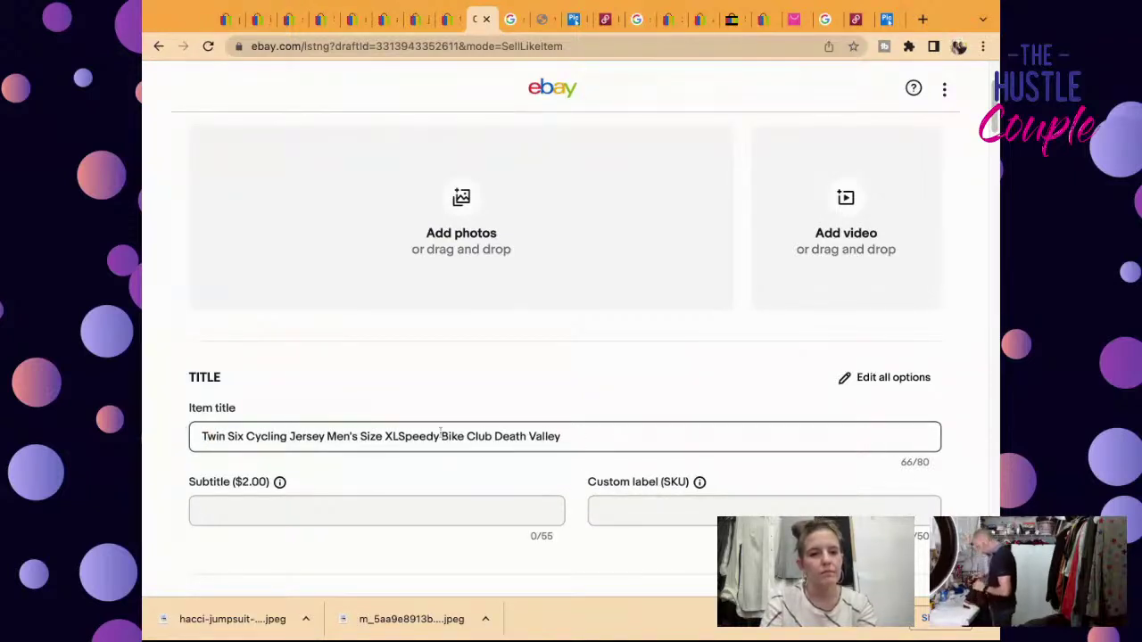
click(398, 436)
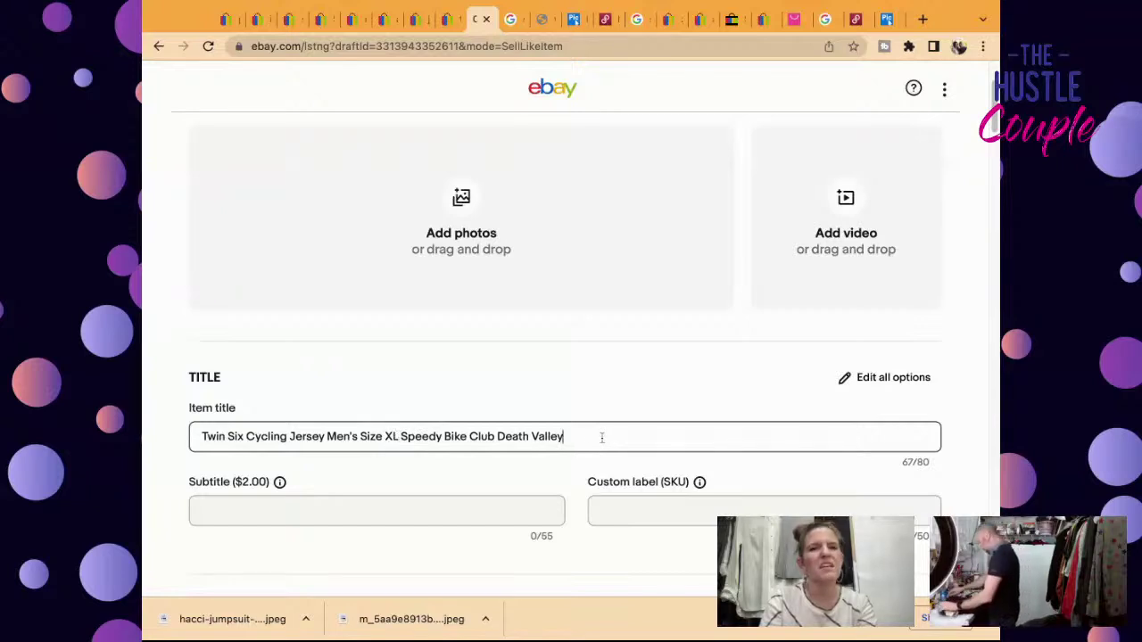
click(602, 438)
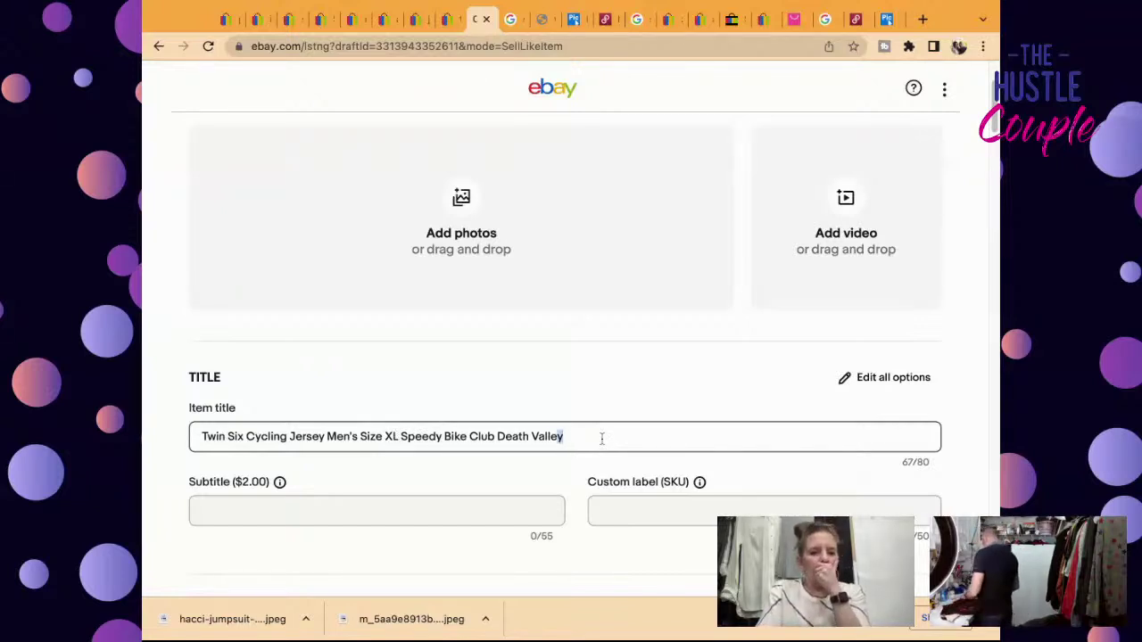
Step: Replace "Death Valley" at the end of the item title with "London Black Tan and Red"
key(alt+shift+Left)
key(alt+shift+Left)
key(BackSpace)
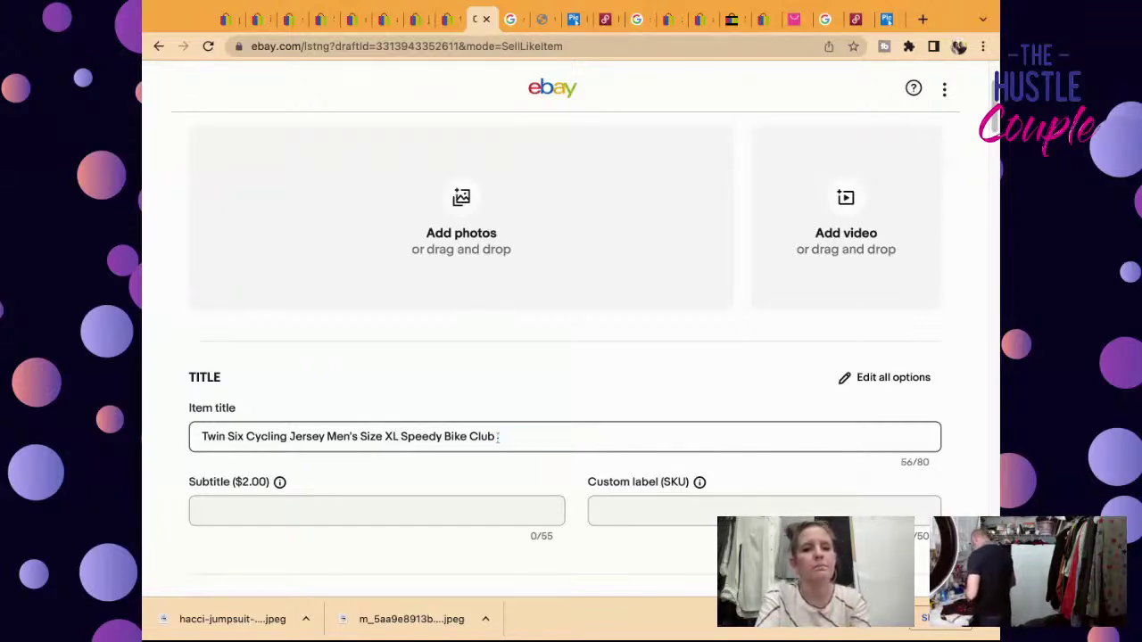
text(London B)
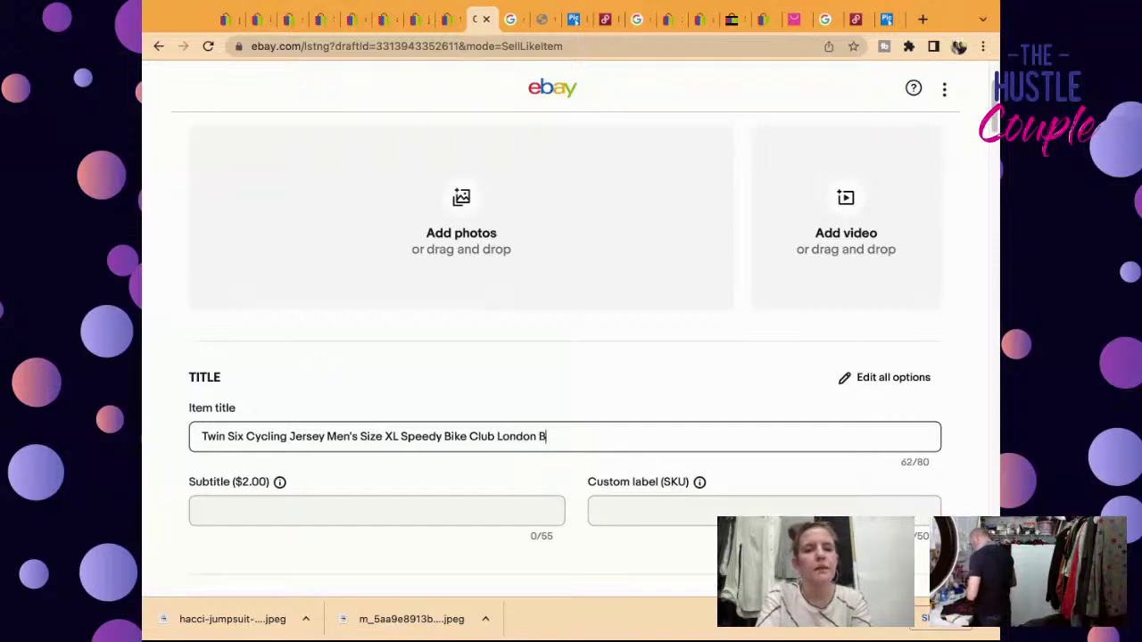
text(lack and)
key(BackSpace)
key(BackSpace)
key(BackSpace)
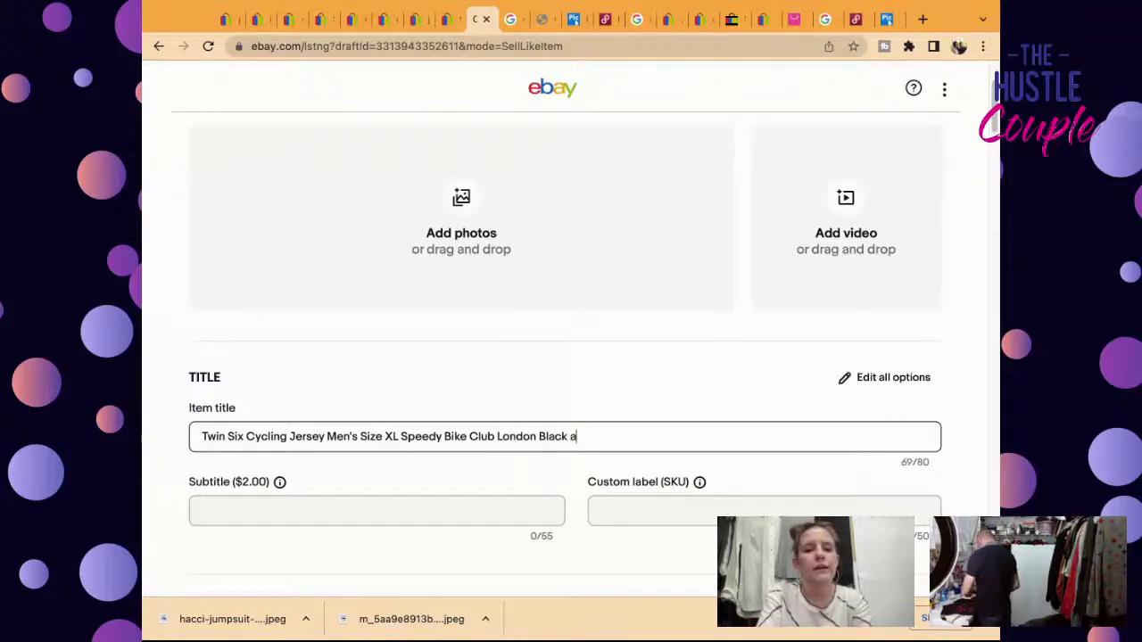
text(Tan and Red)
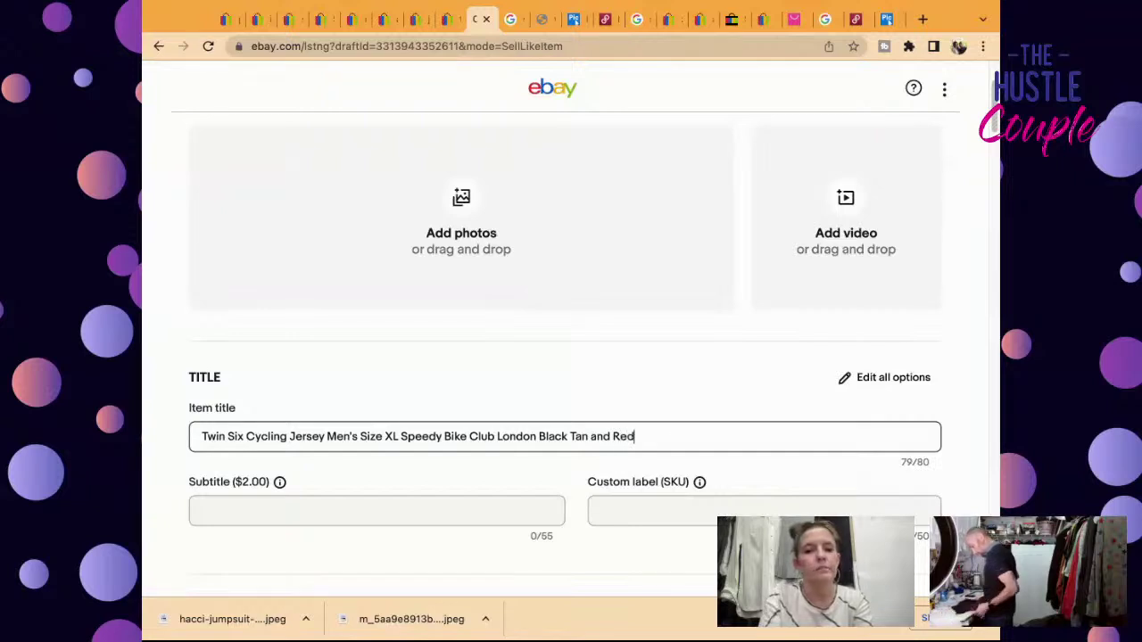
Step: Set the jersey listing's custom label (SKU) to 5604
click(623, 505)
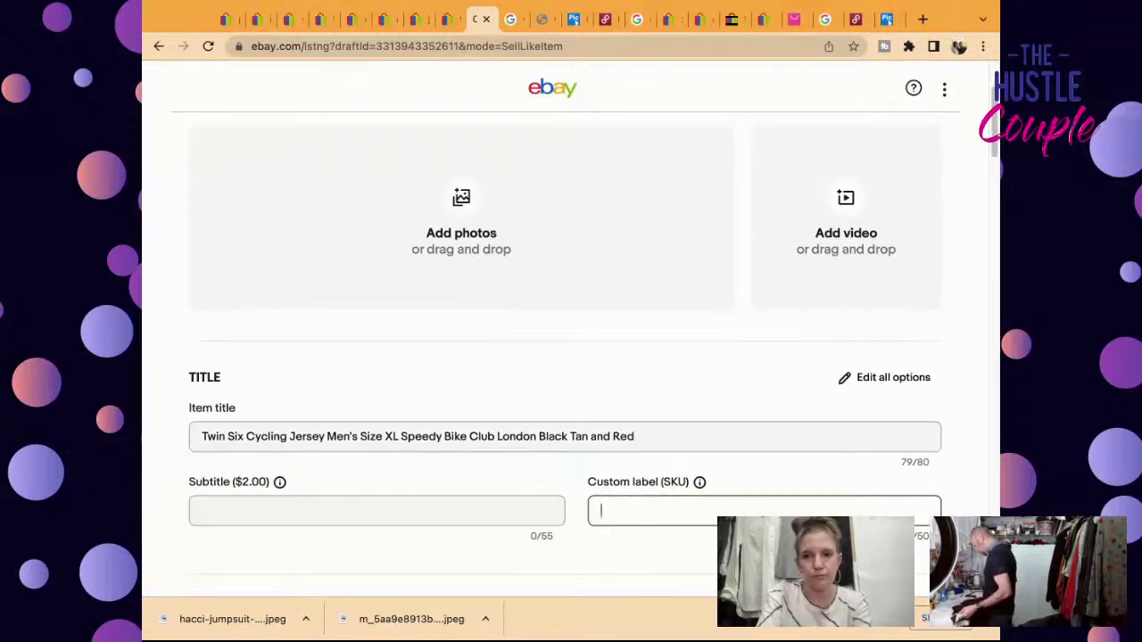
text(560)
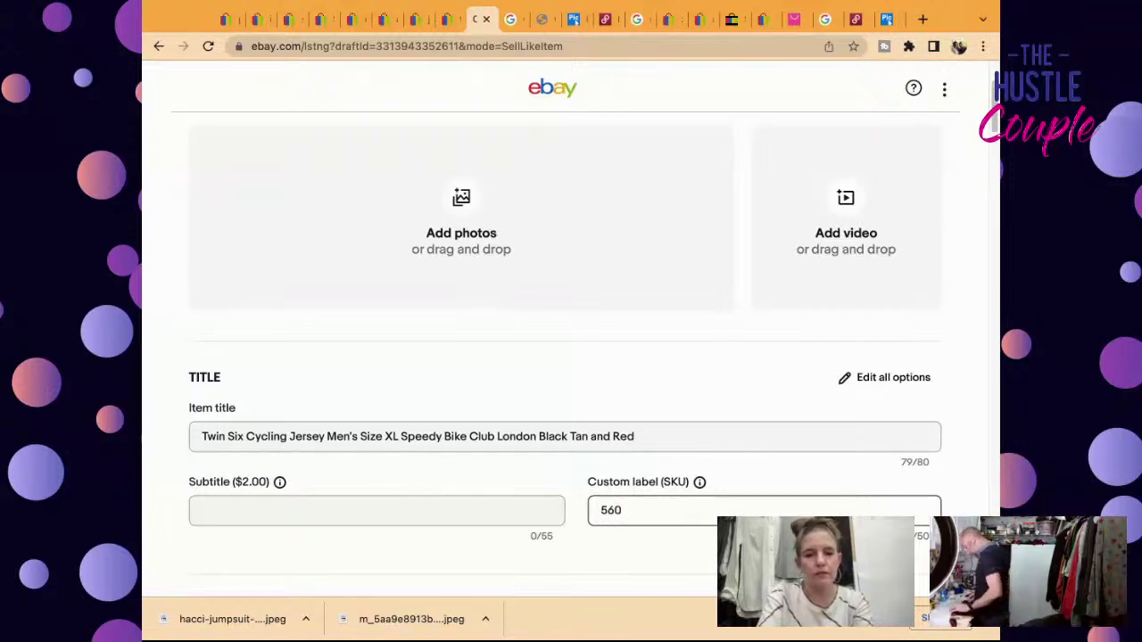
text(4)
click(661, 465)
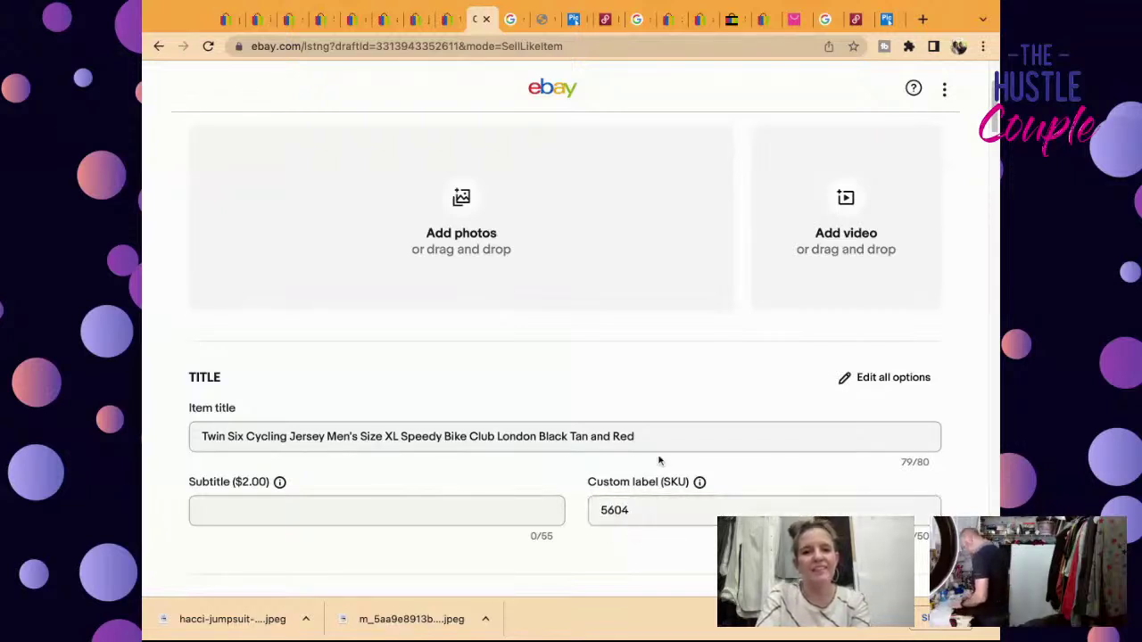
Step: Change the Size in the required item specifics to XL
triple_click(659, 445)
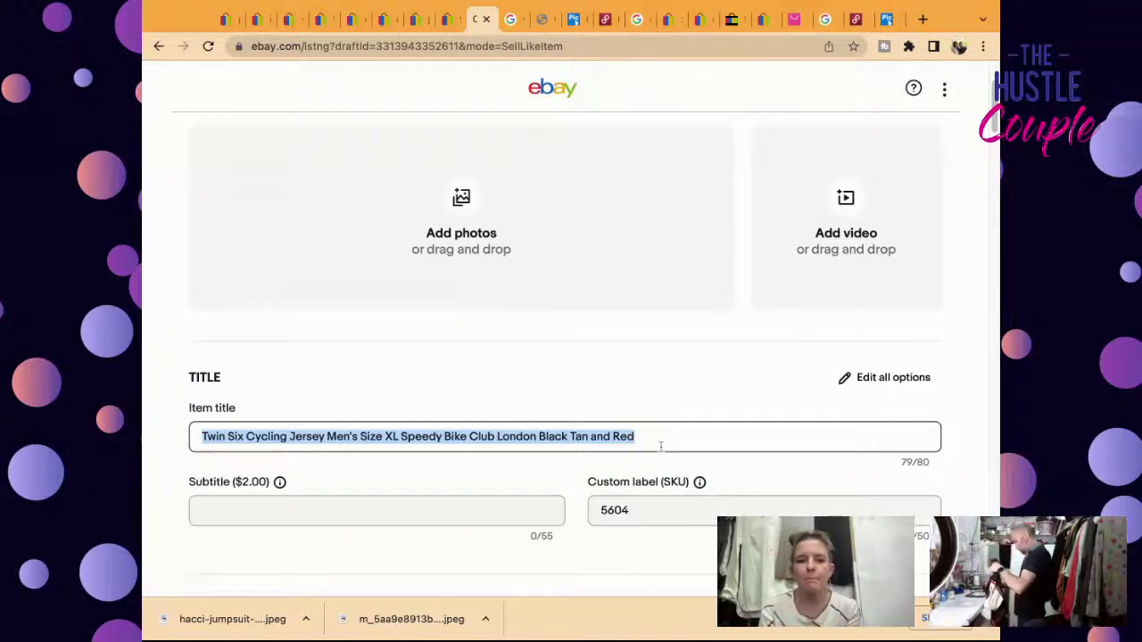
scroll(660, 446, down, 10)
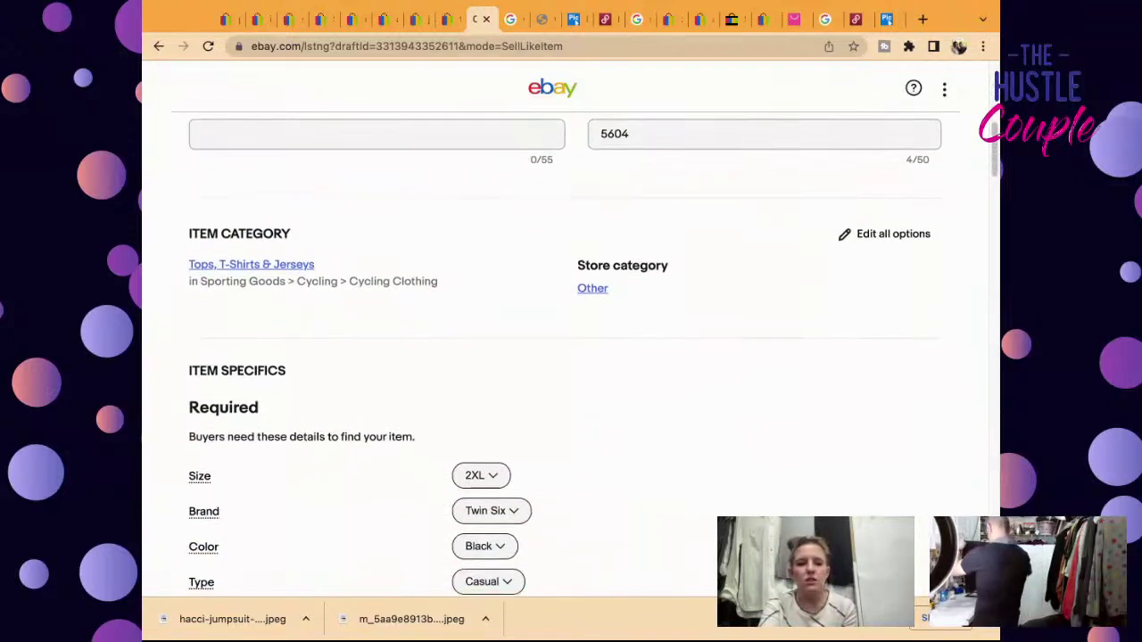
scroll(722, 344, up, 10)
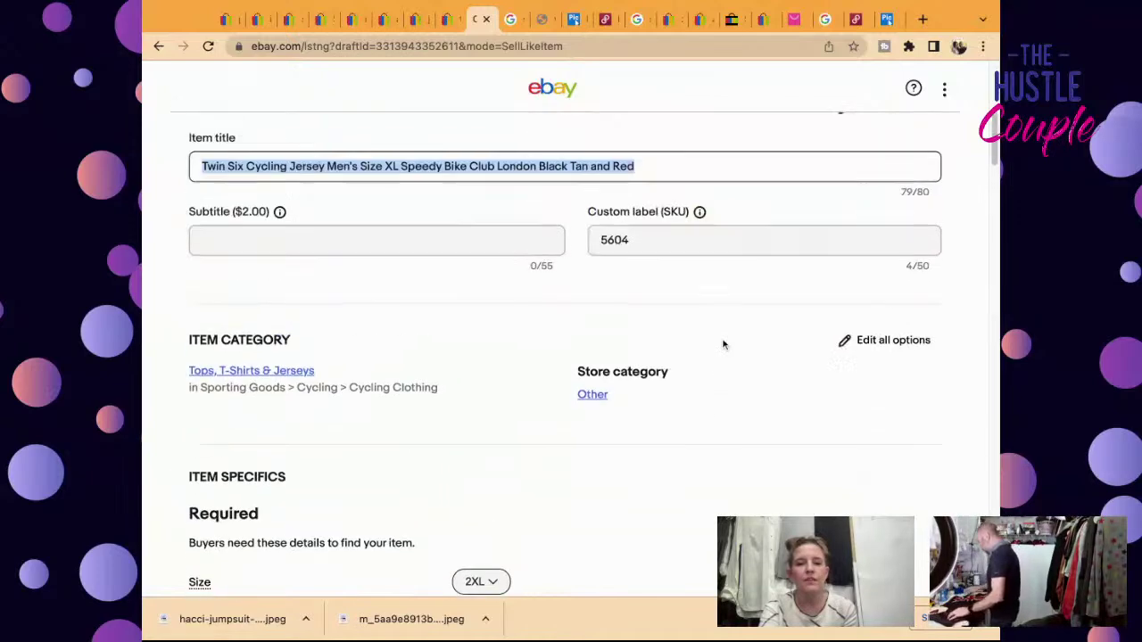
scroll(723, 344, down, 14)
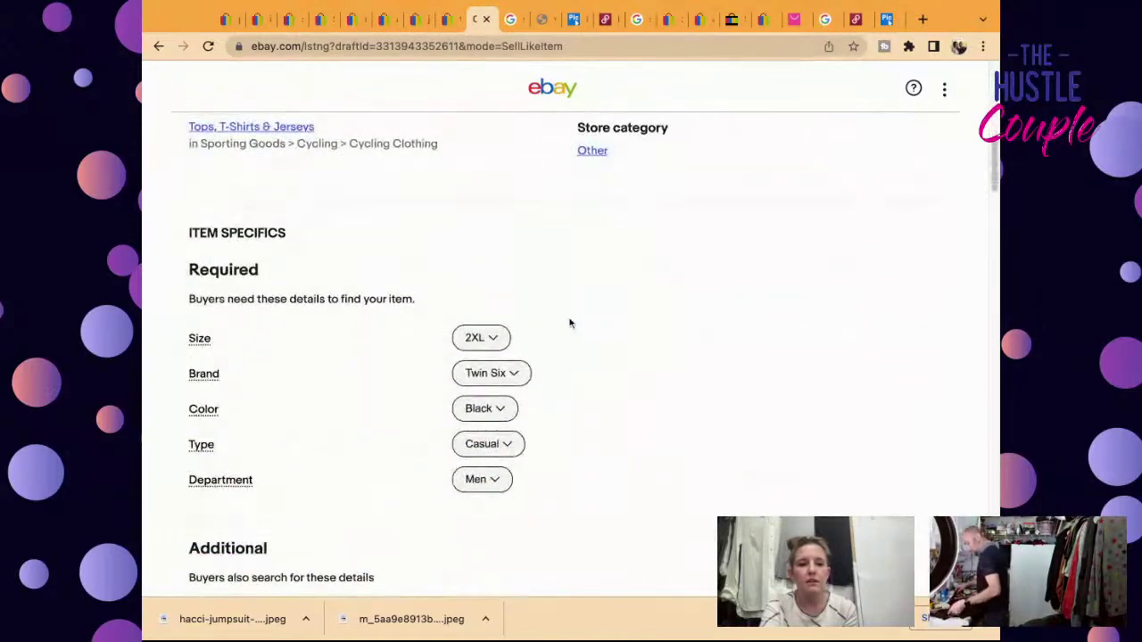
click(488, 338)
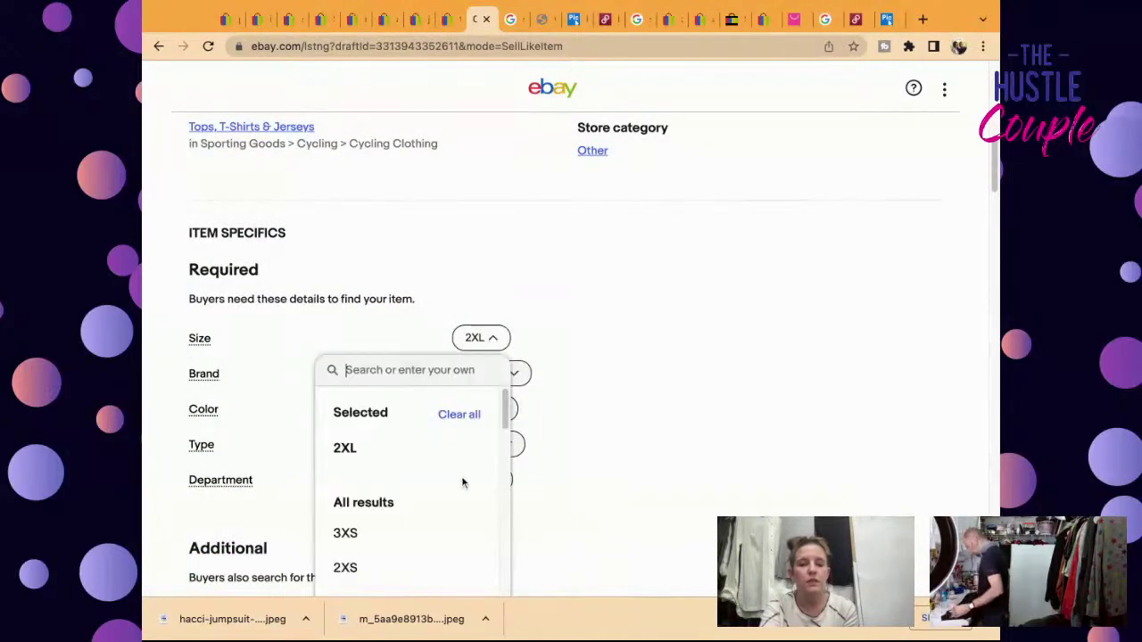
scroll(581, 488, down, 5)
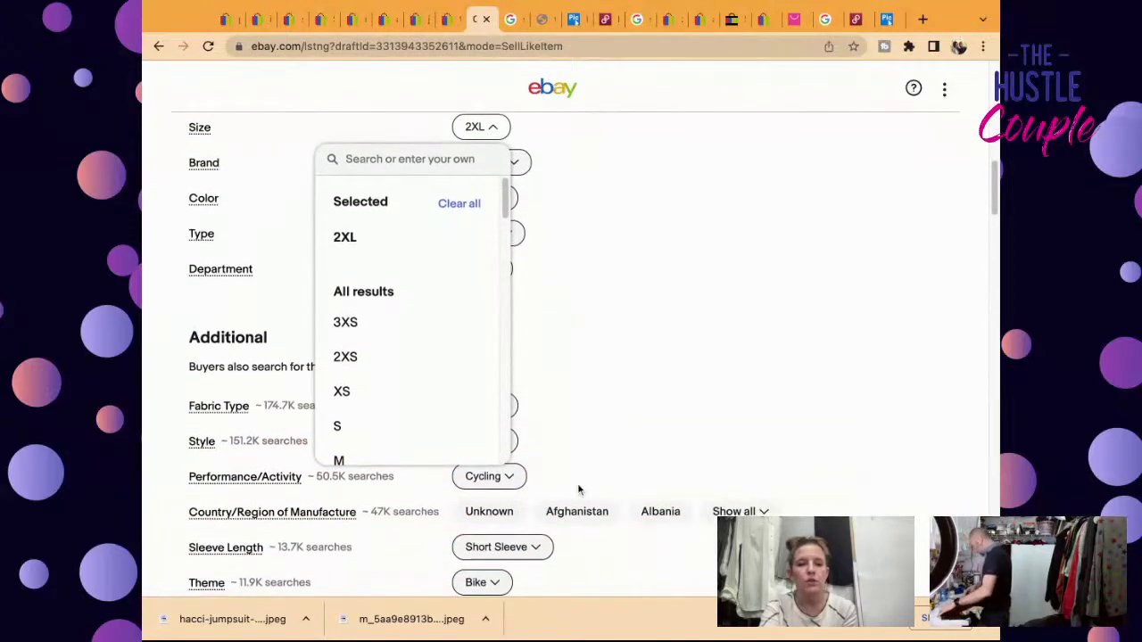
scroll(450, 244, up, 1)
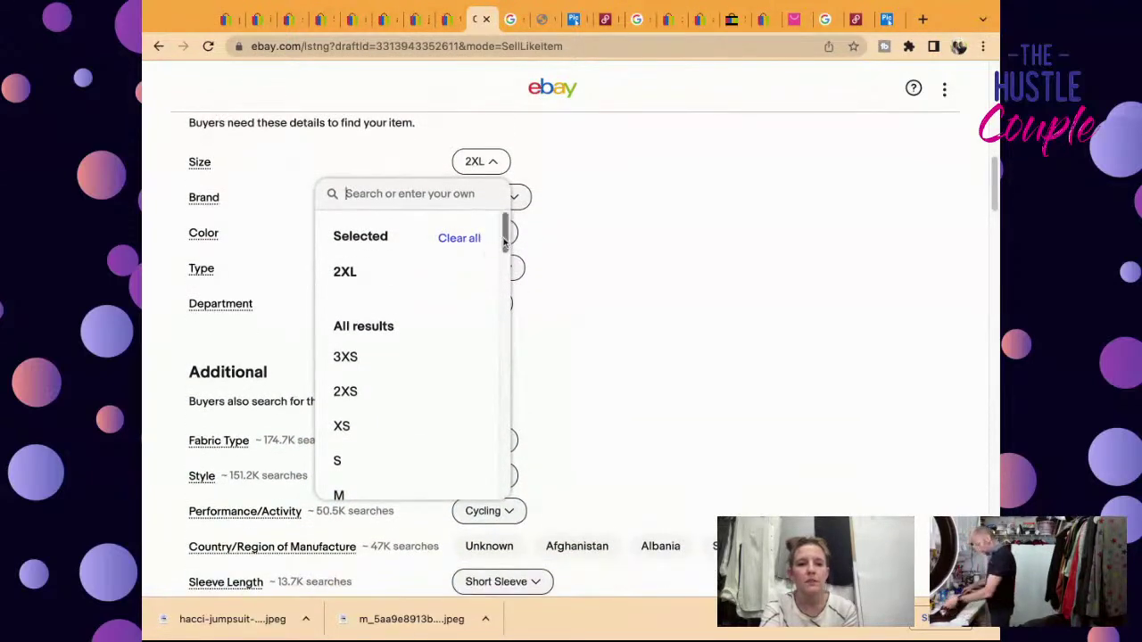
click(509, 241)
click(462, 279)
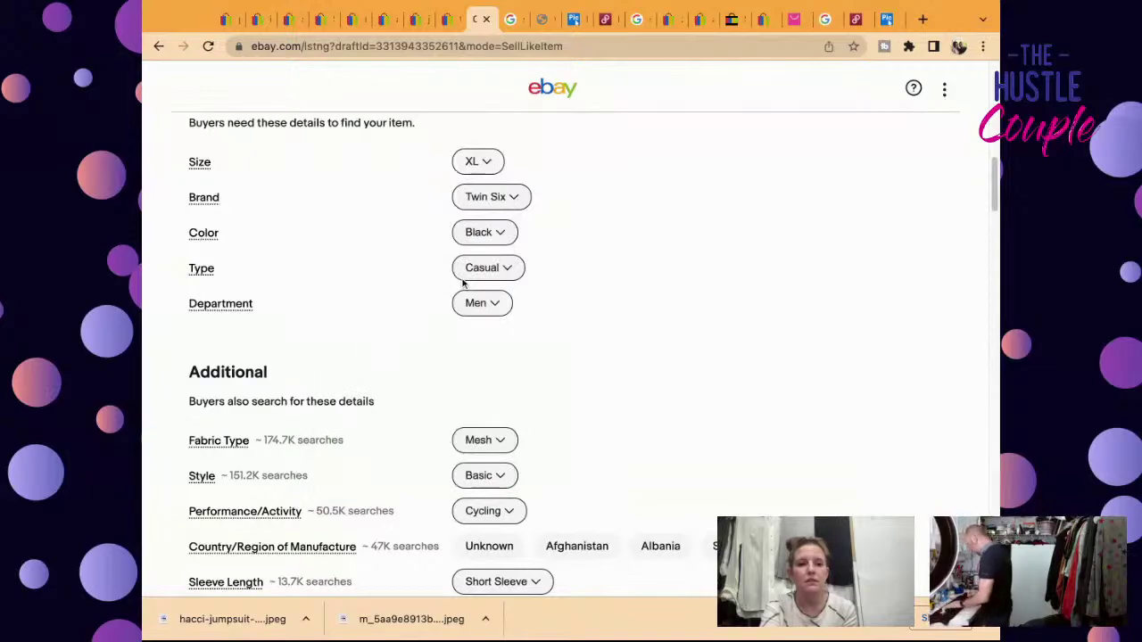
Step: Set both Personalize and Graphic Print to No in the additional item specifics
scroll(608, 407, down, 7)
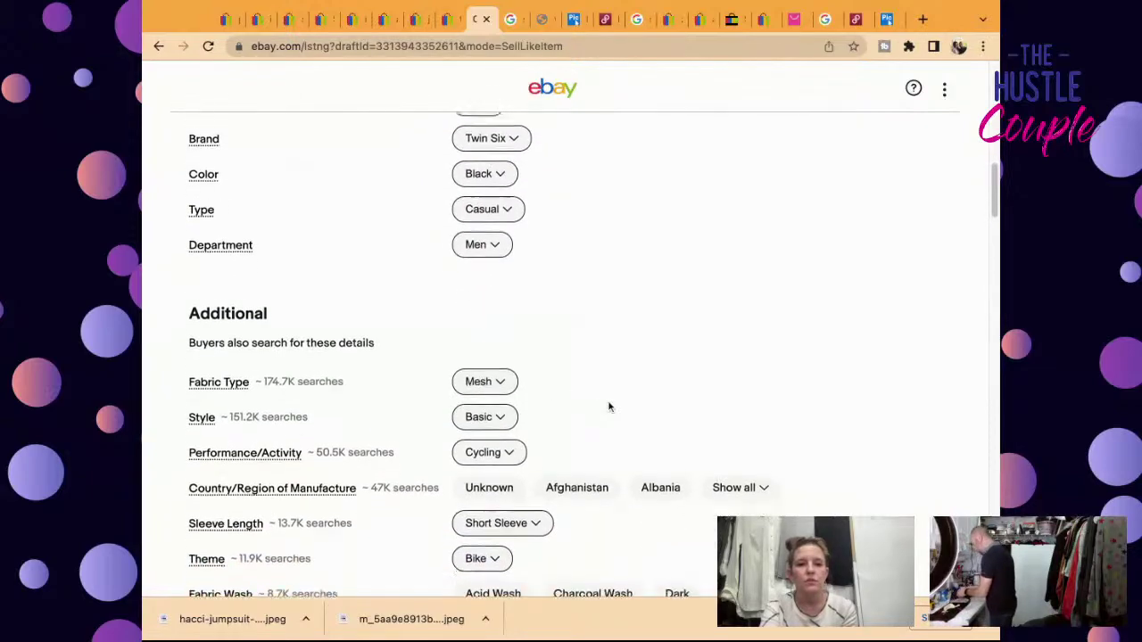
scroll(571, 357, down, 13)
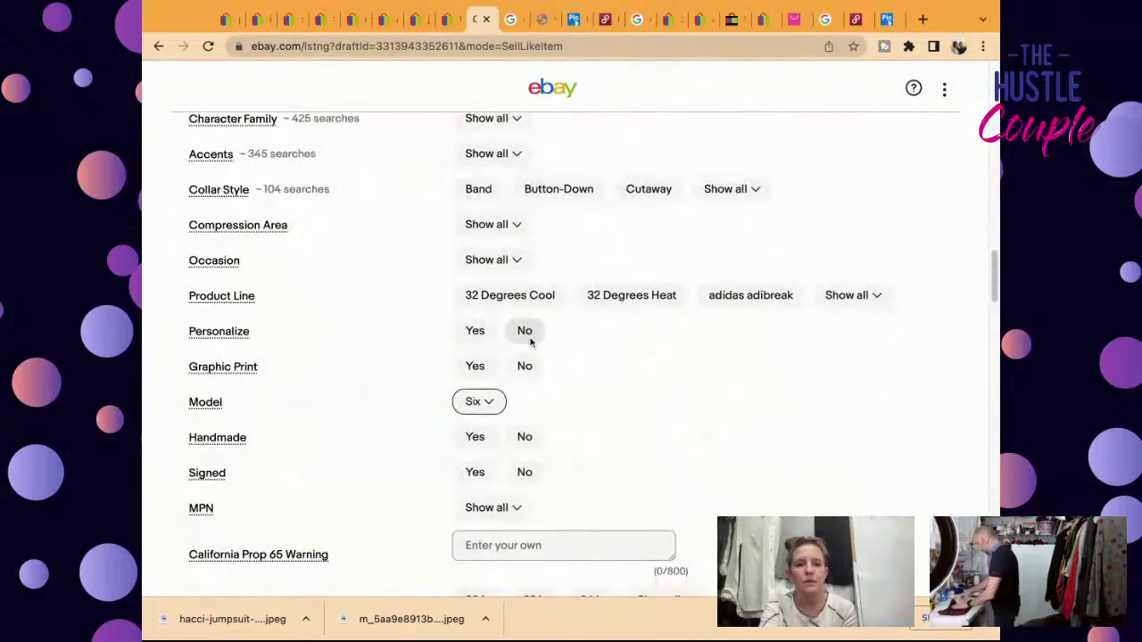
click(528, 337)
click(528, 366)
scroll(531, 365, down, 10)
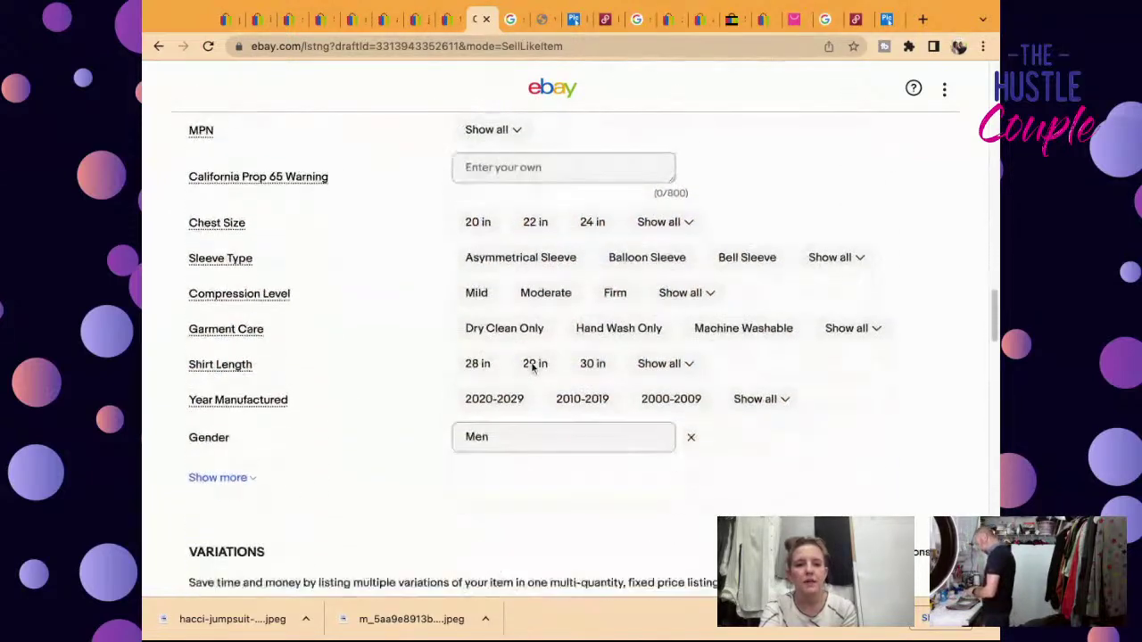
Step: Set the item condition to Pre-owned, with a condition description including "No Rips, Stains, or Tears" and "Please See Detailed Measurements in the Photos."
scroll(532, 368, down, 7)
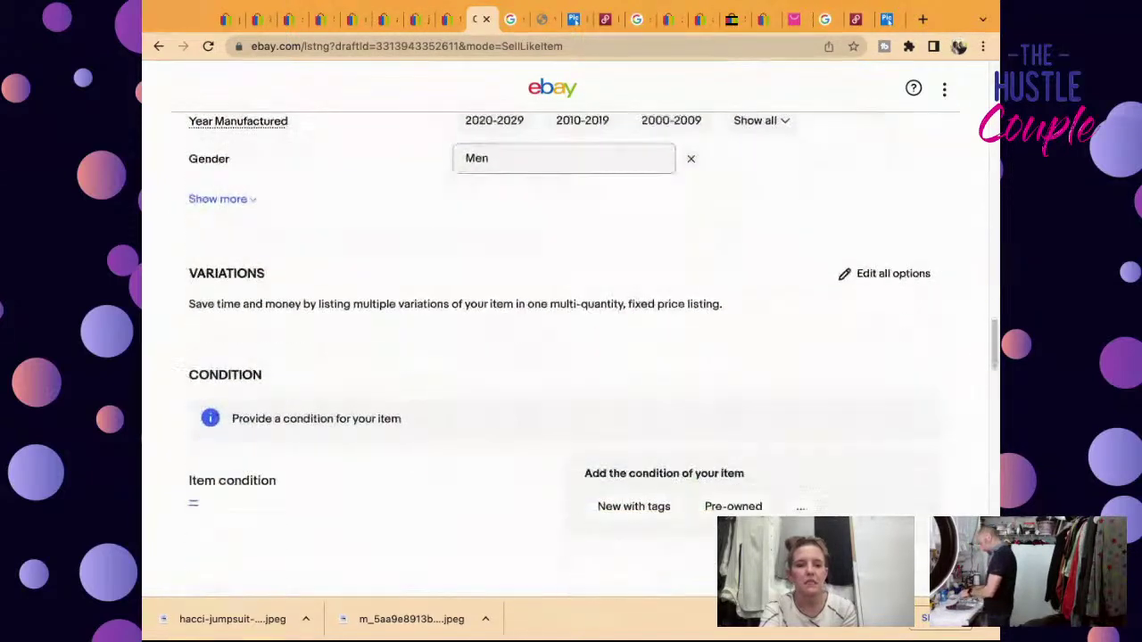
click(705, 377)
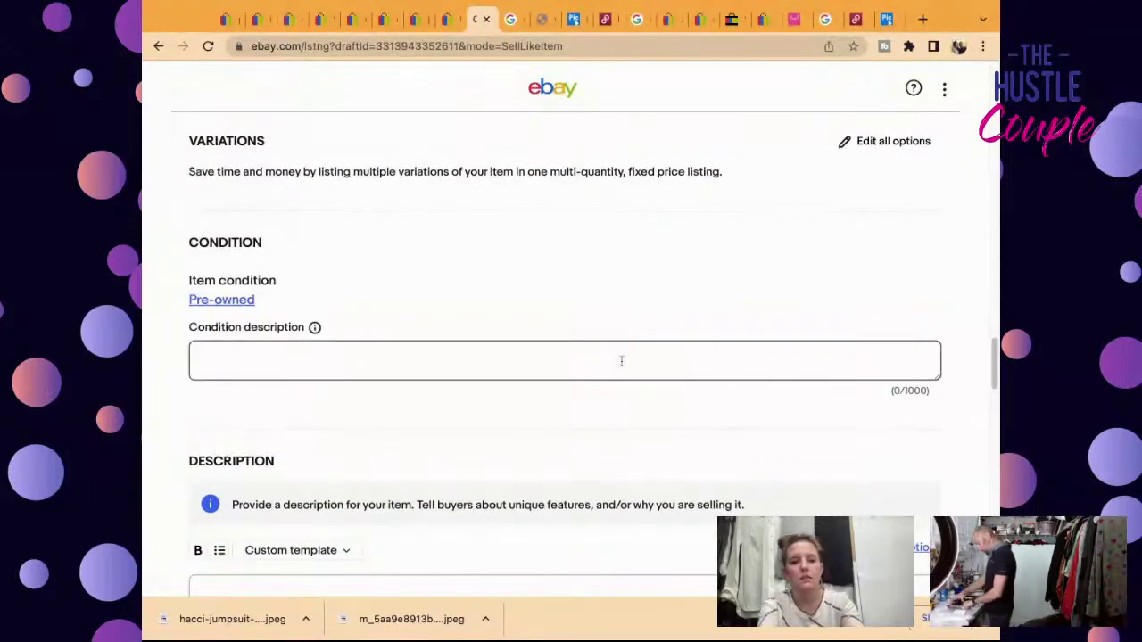
text(e$o Rips, Stains, or Tears Please See Detailed Measurements in the Photos.)
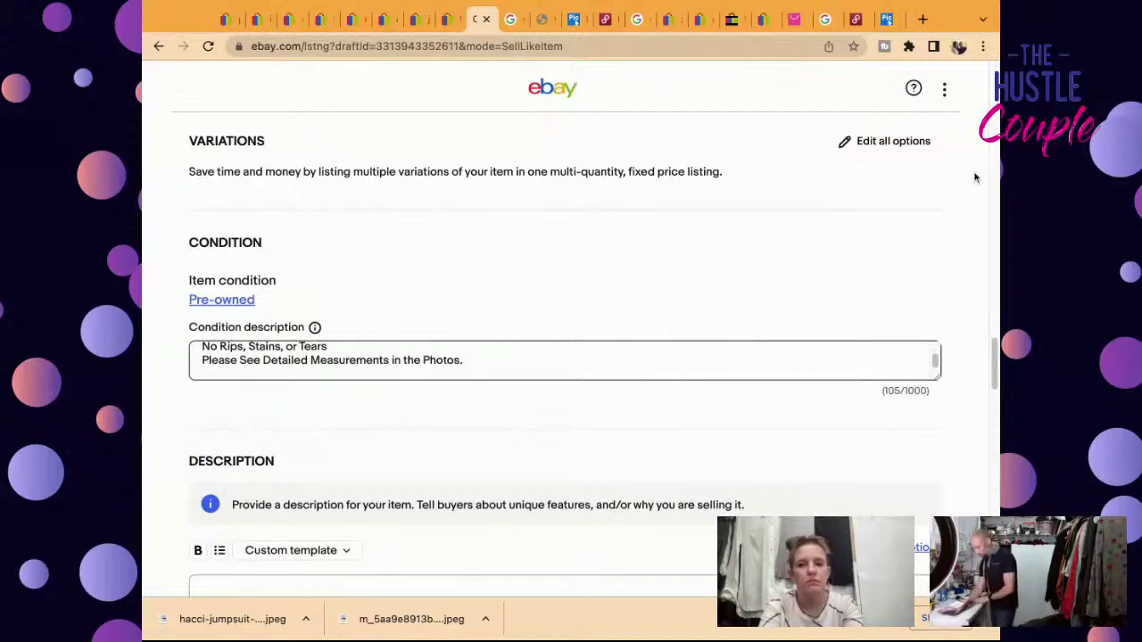
Step: Copy the full item title into the listing's description as its first line
scroll(919, 245, up, 10)
scroll(919, 254, up, 15)
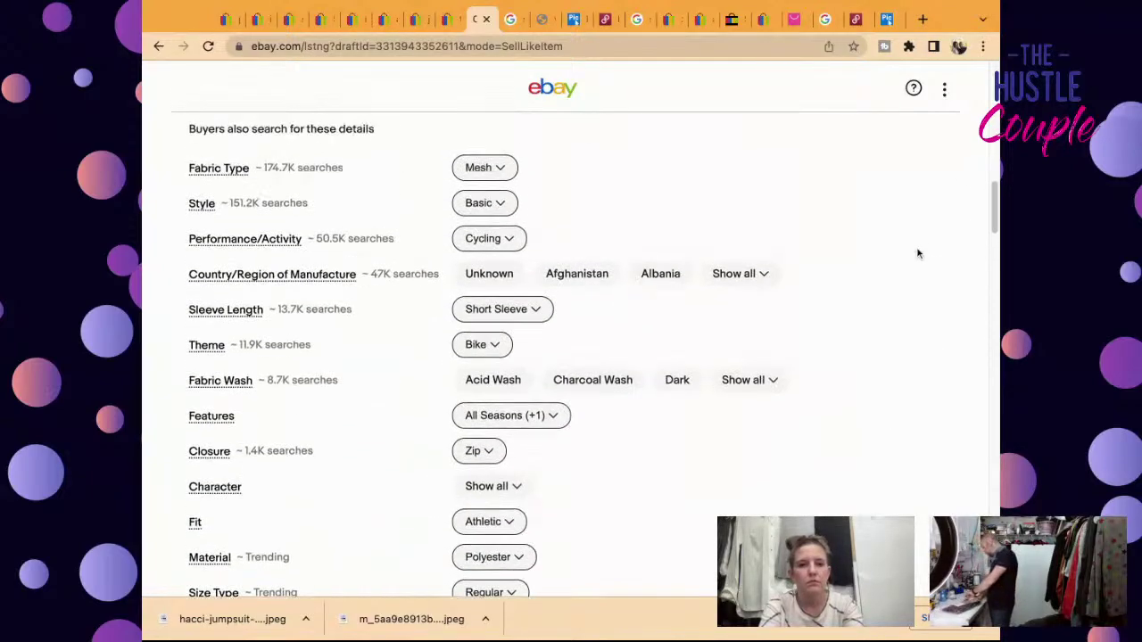
scroll(809, 411, down, 2)
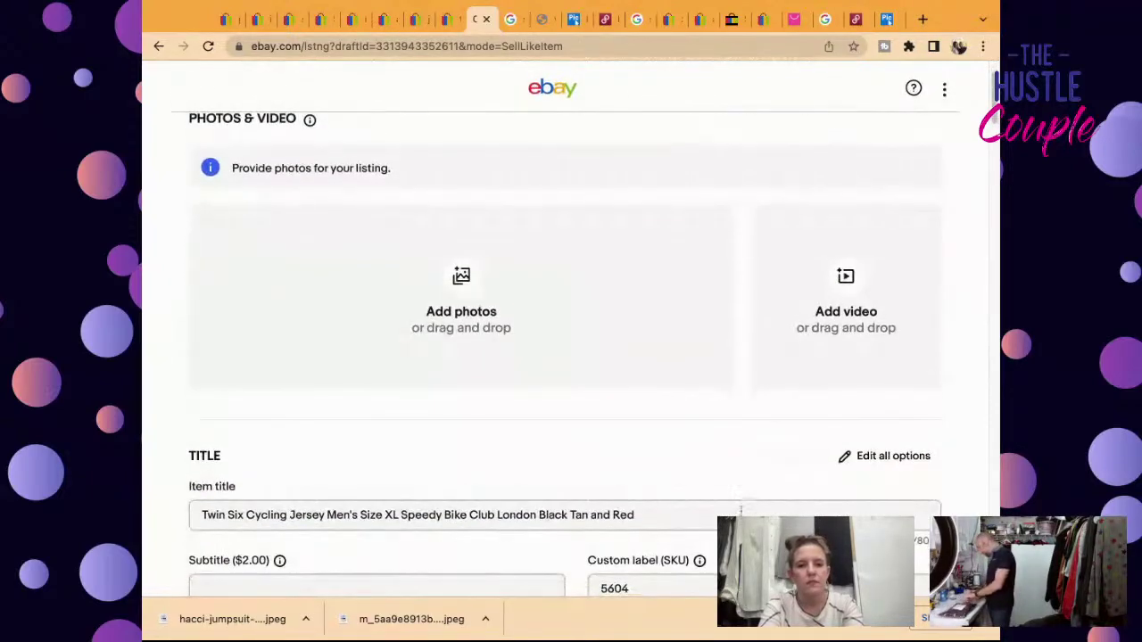
triple_click(739, 513)
key(super+c)
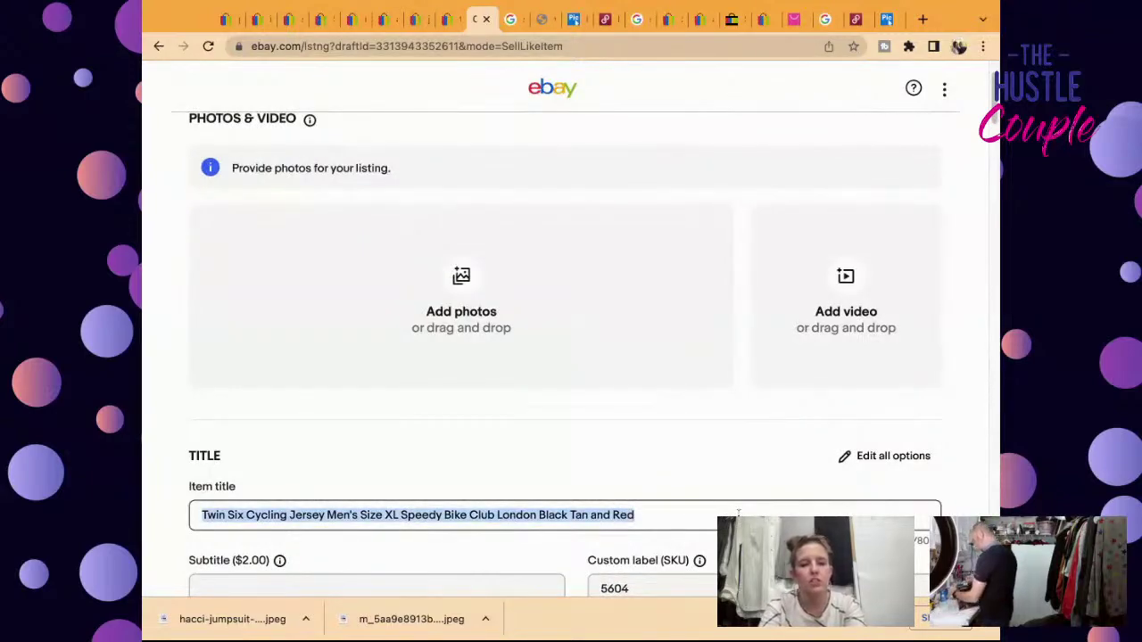
scroll(738, 514, down, 15)
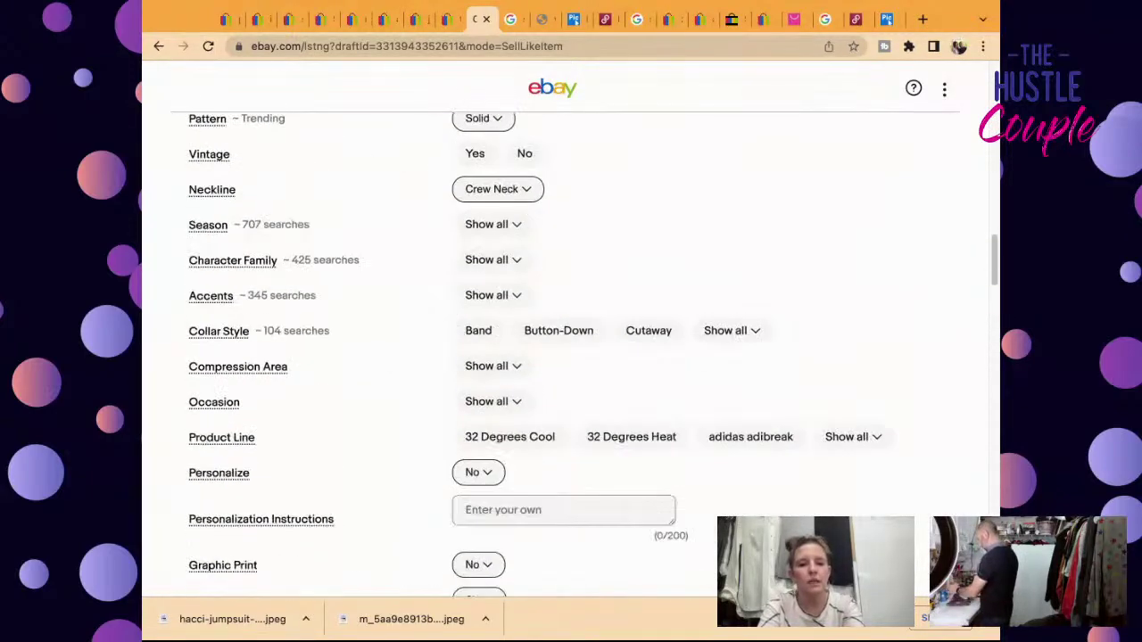
scroll(593, 357, down, 15)
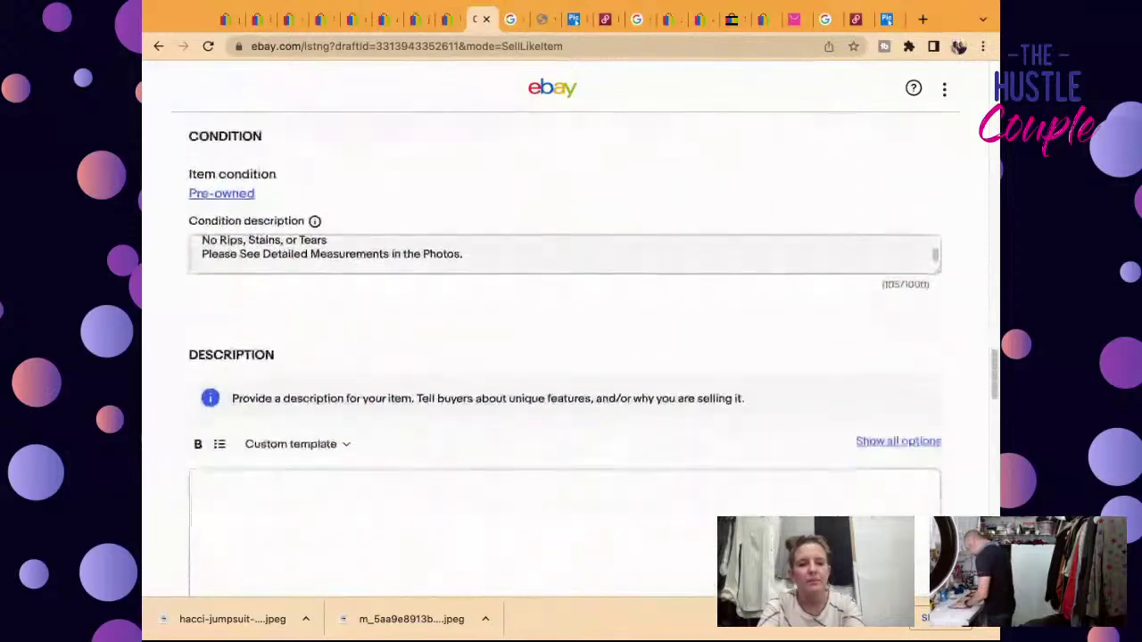
click(562, 486)
key(super+v)
Step: Add "Excellent Pre-Owned Condition", "No Rips, Stains, or Tears" and "Please See Detailed Measurements in the Photos." as separate lines below the title in the description
key(Return)
text(e)
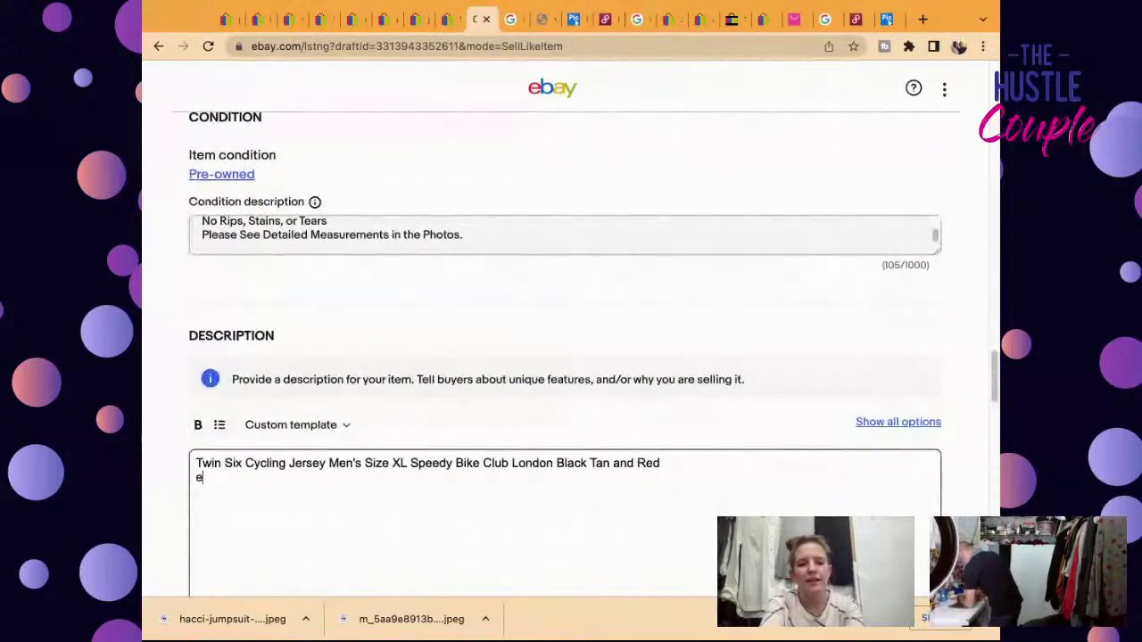
text($n$)
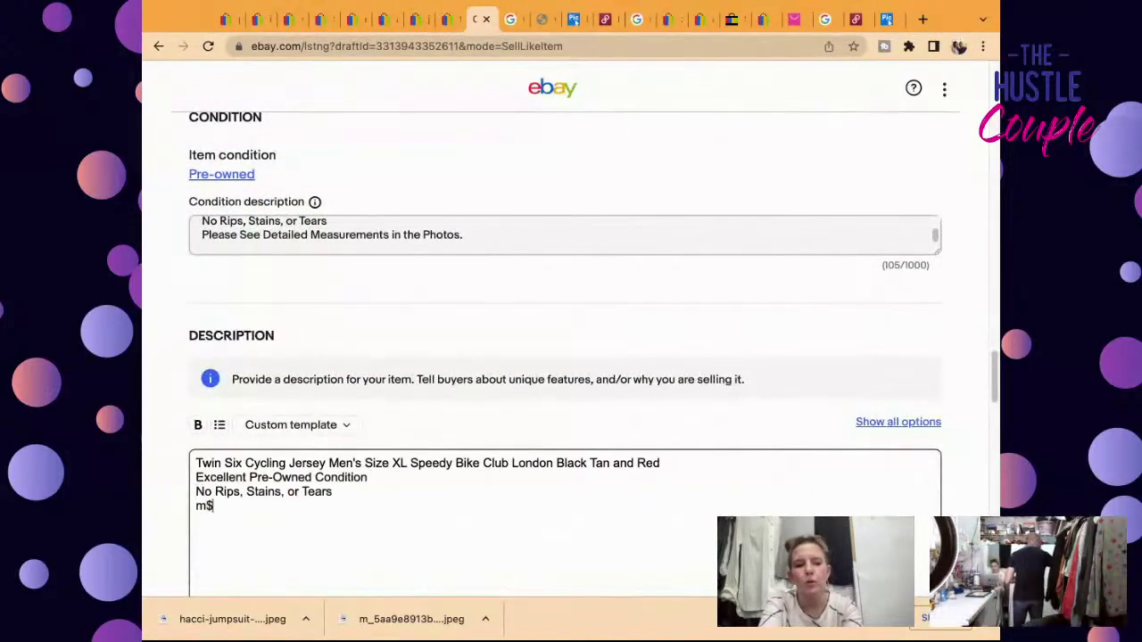
Step: Check comparable Twin Six jersey prices in the open search results and set the listing's Buy It Now price to $29.95
scroll(565, 357, down, 2)
scroll(345, 476, down, 2)
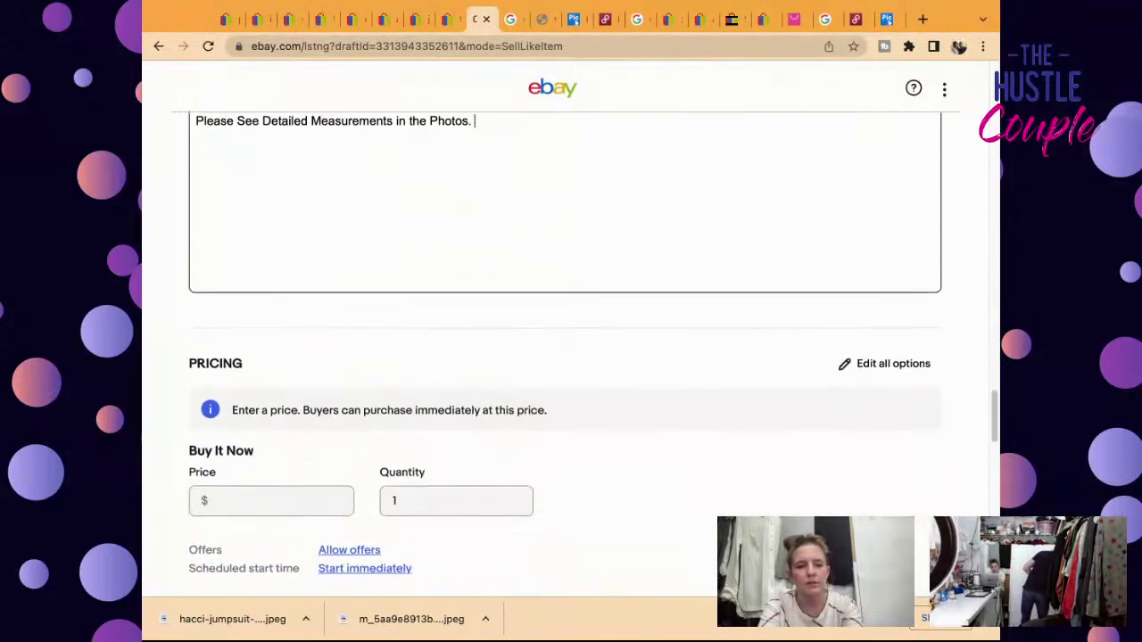
click(452, 19)
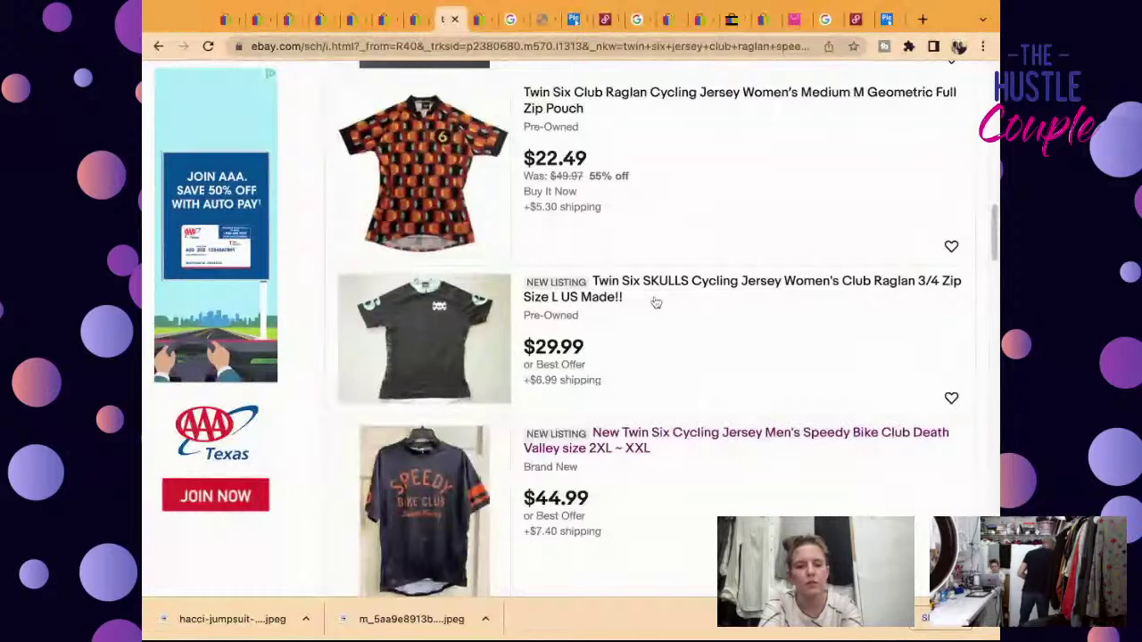
scroll(655, 304, down, 2)
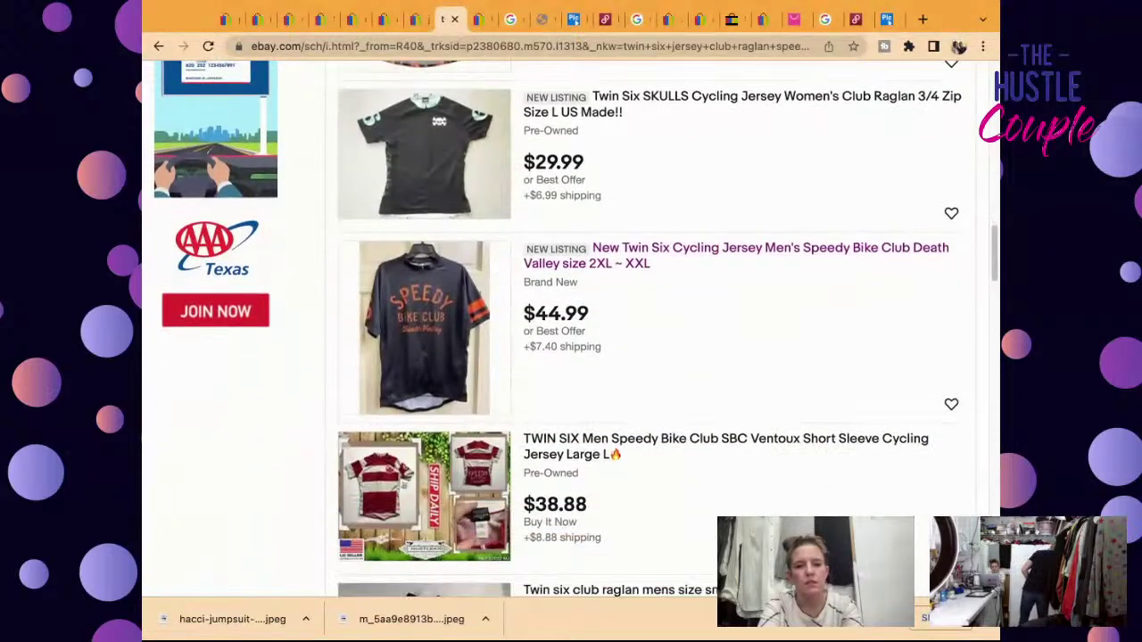
scroll(655, 303, down, 2)
scroll(586, 270, down, 5)
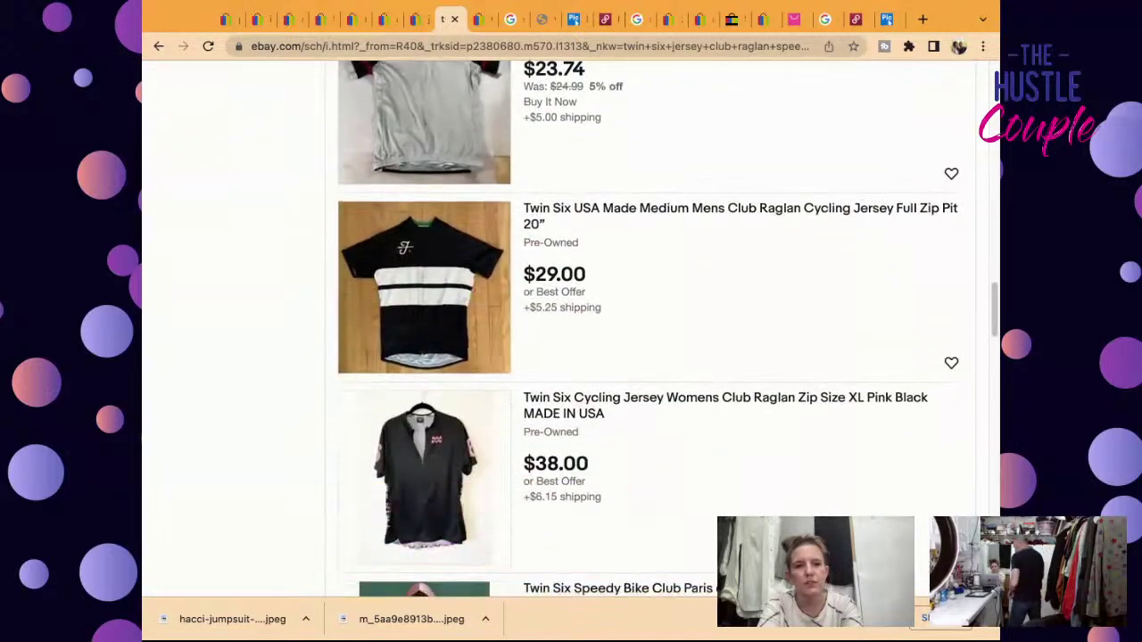
click(416, 19)
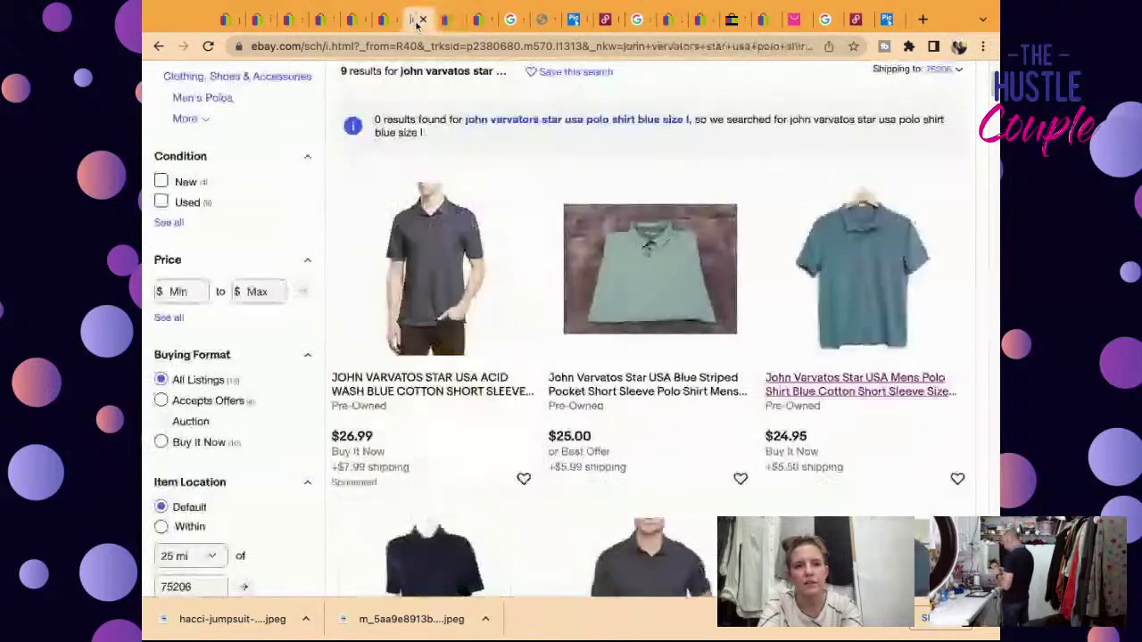
click(475, 19)
click(288, 495)
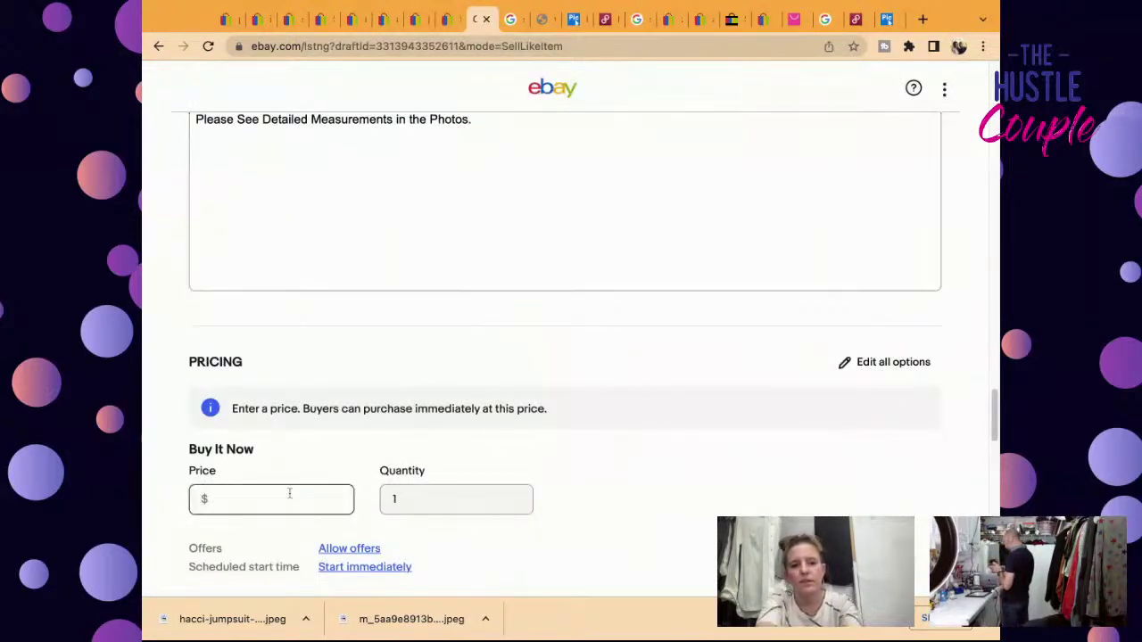
text(29.95)
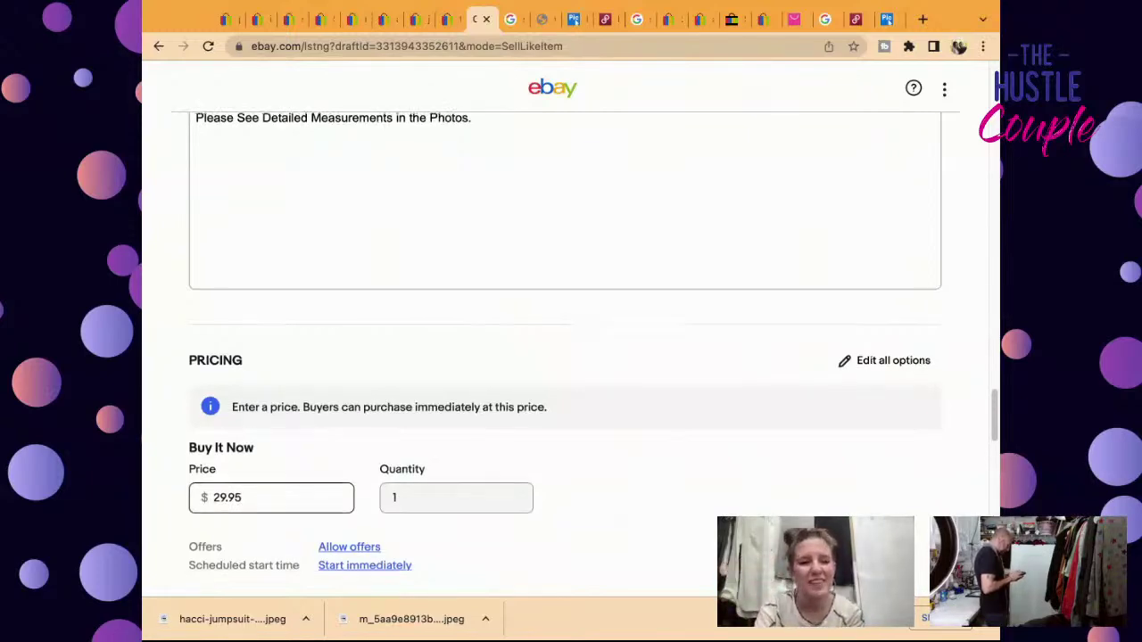
Step: Check the jersey listing's delivery, promotion, payment, returns and item location settings, and try to publish the listing
scroll(564, 357, down, 4)
scroll(565, 357, down, 3)
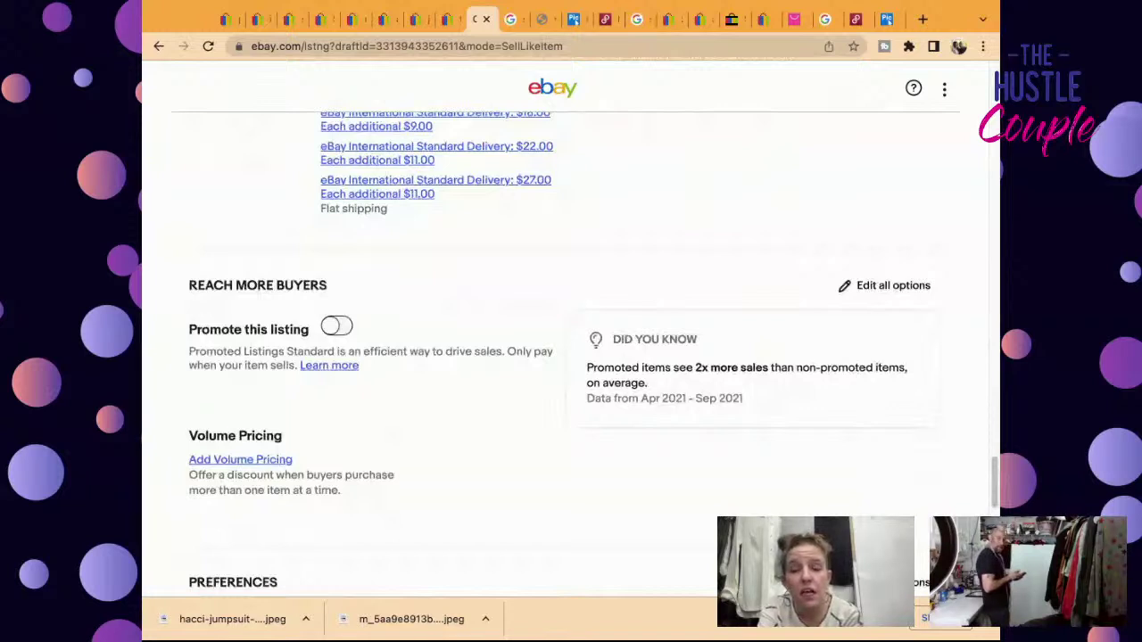
scroll(564, 357, down, 1)
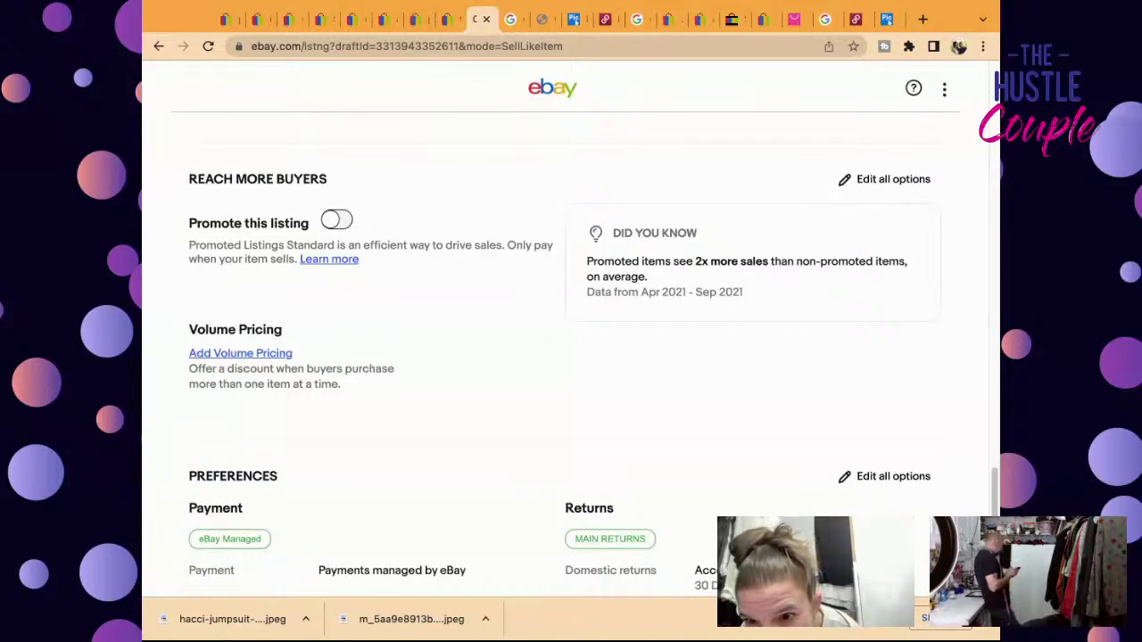
scroll(571, 357, down, 2)
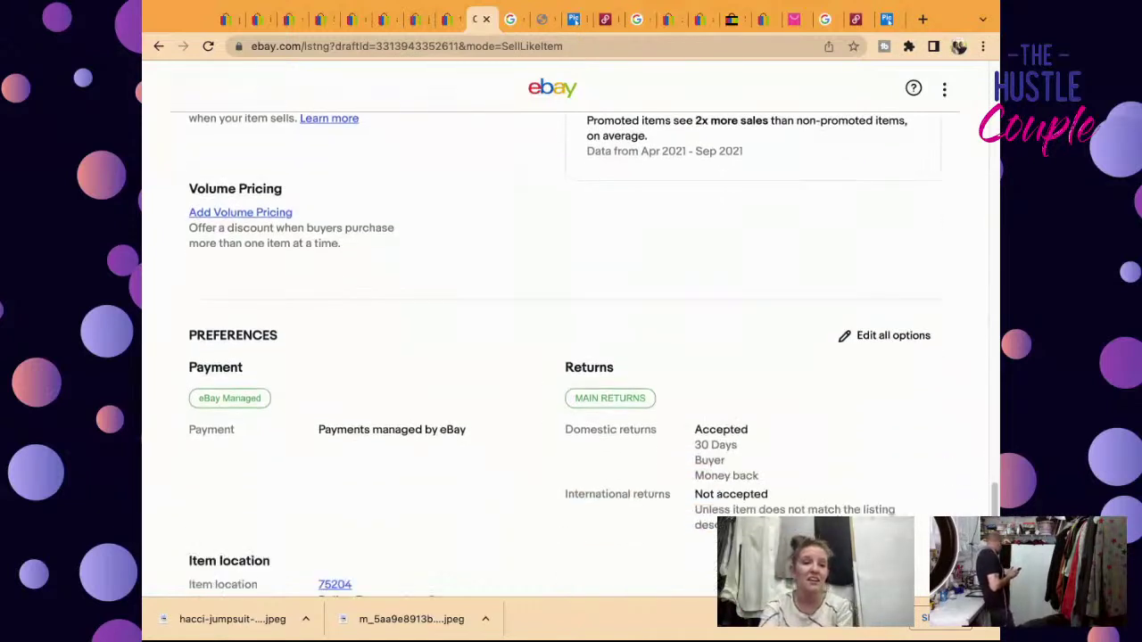
scroll(571, 357, down, 2)
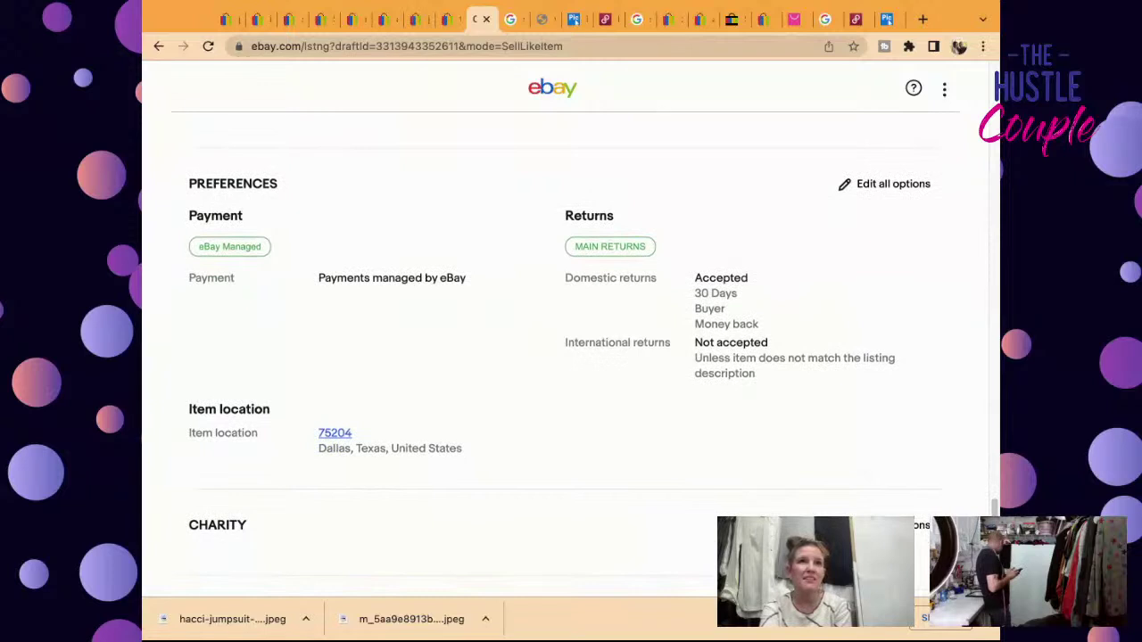
scroll(571, 357, down, 1)
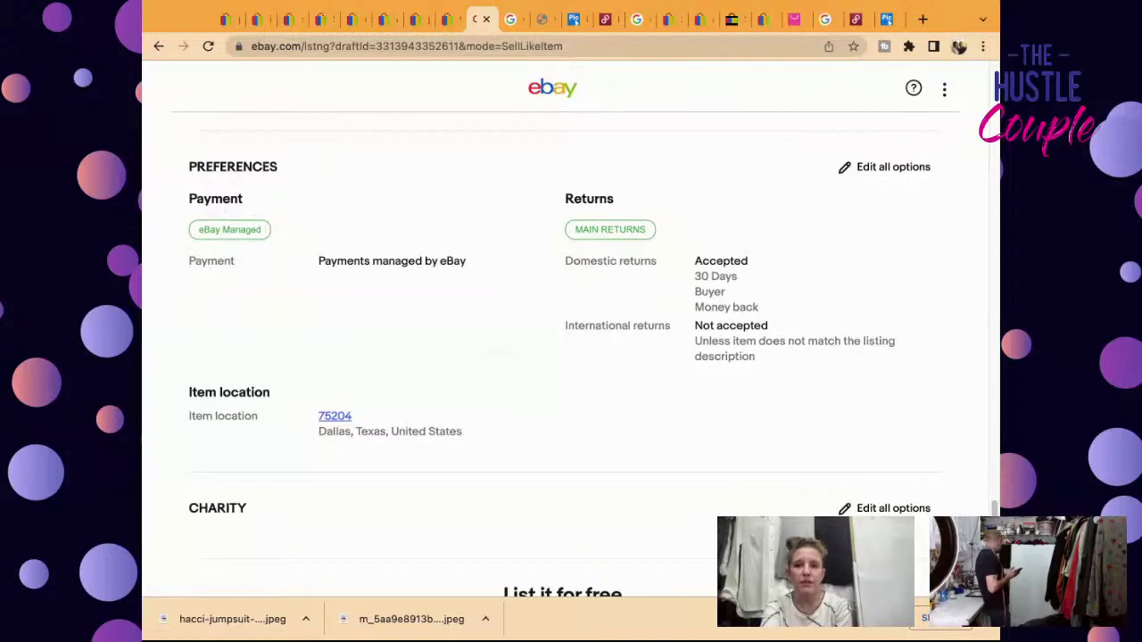
scroll(564, 375, down, 3)
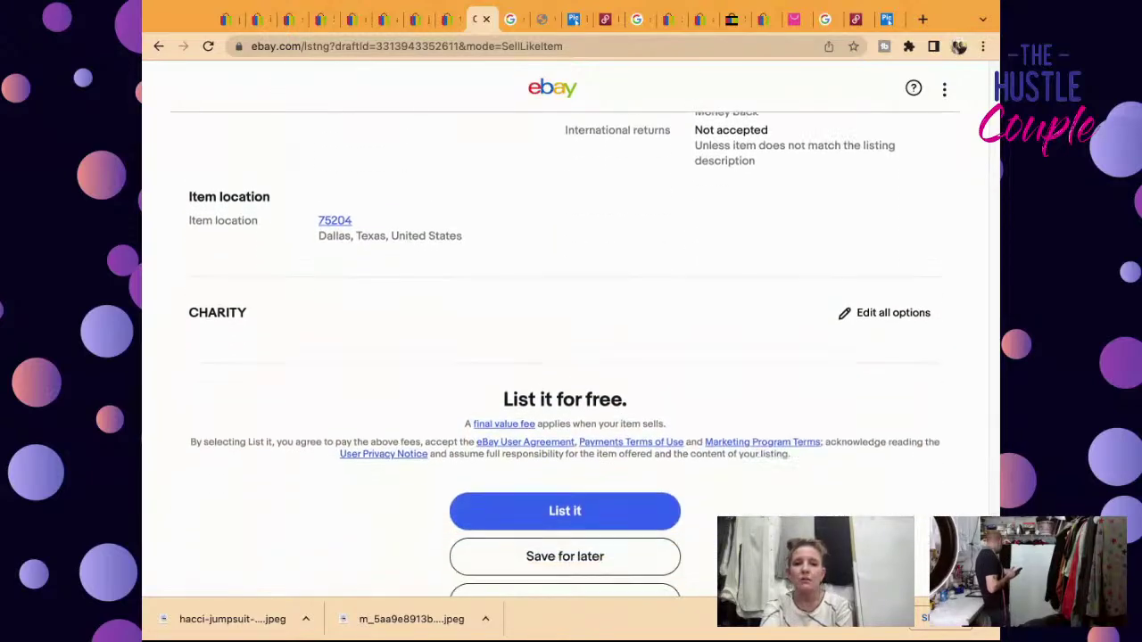
scroll(468, 400, down, 3)
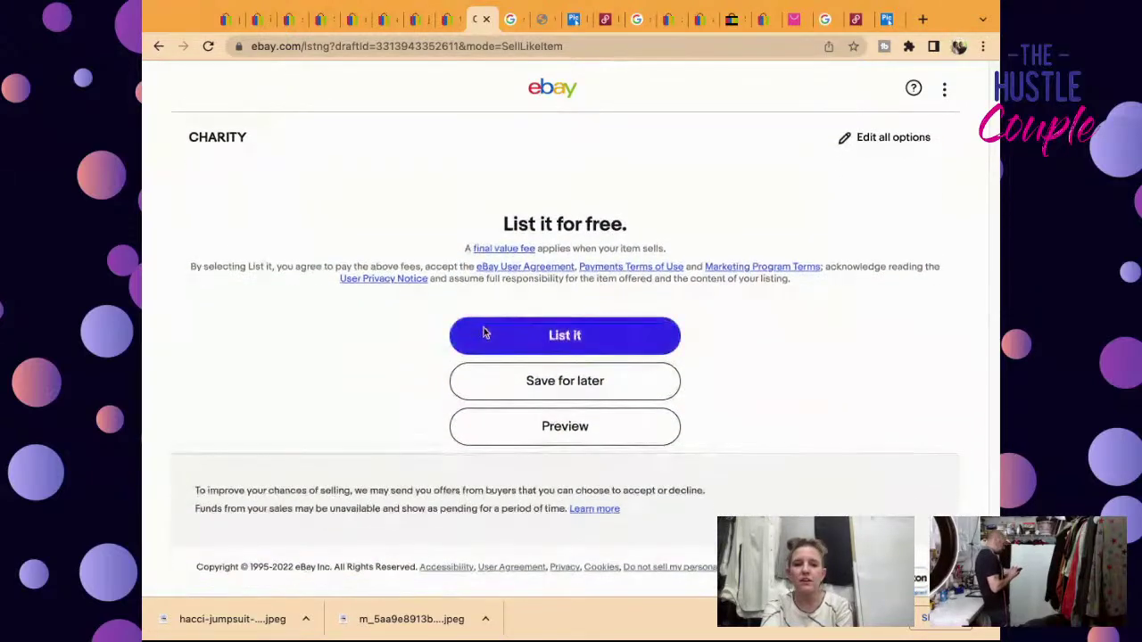
scroll(489, 277, down, 1)
scroll(434, 215, up, 3)
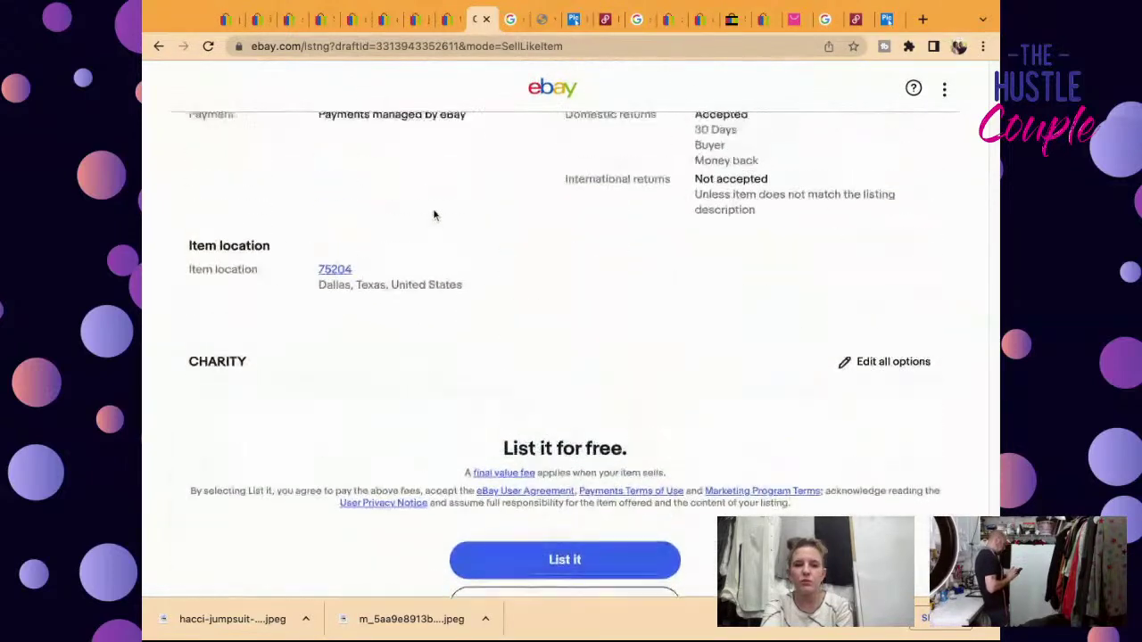
scroll(435, 215, up, 1)
scroll(435, 215, up, 4)
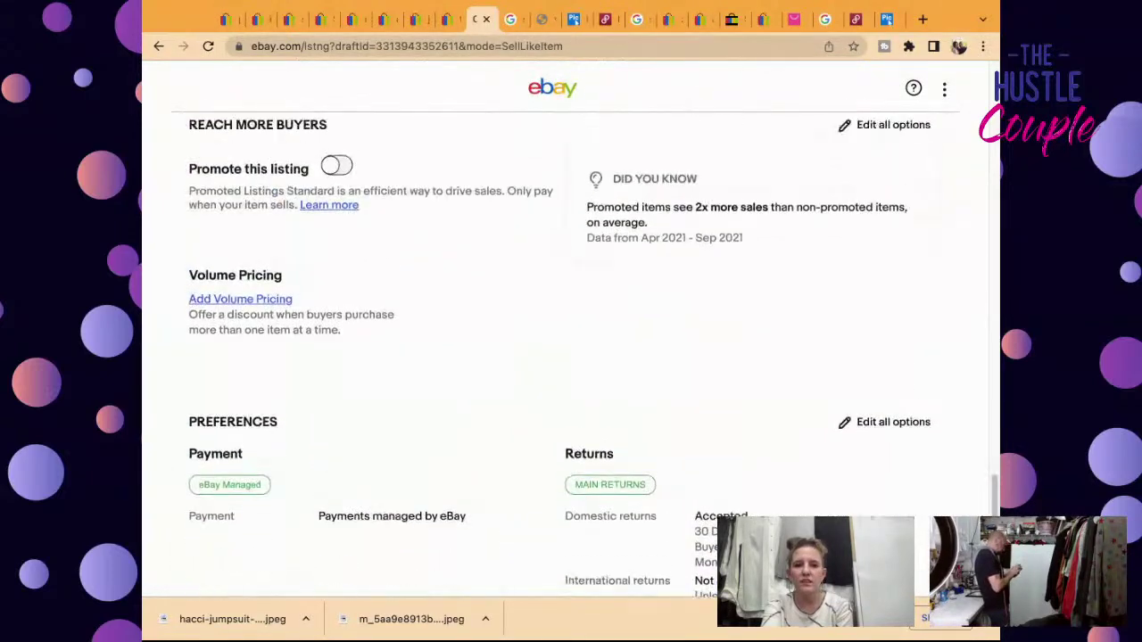
scroll(570, 353, up, 1)
scroll(556, 357, down, 5)
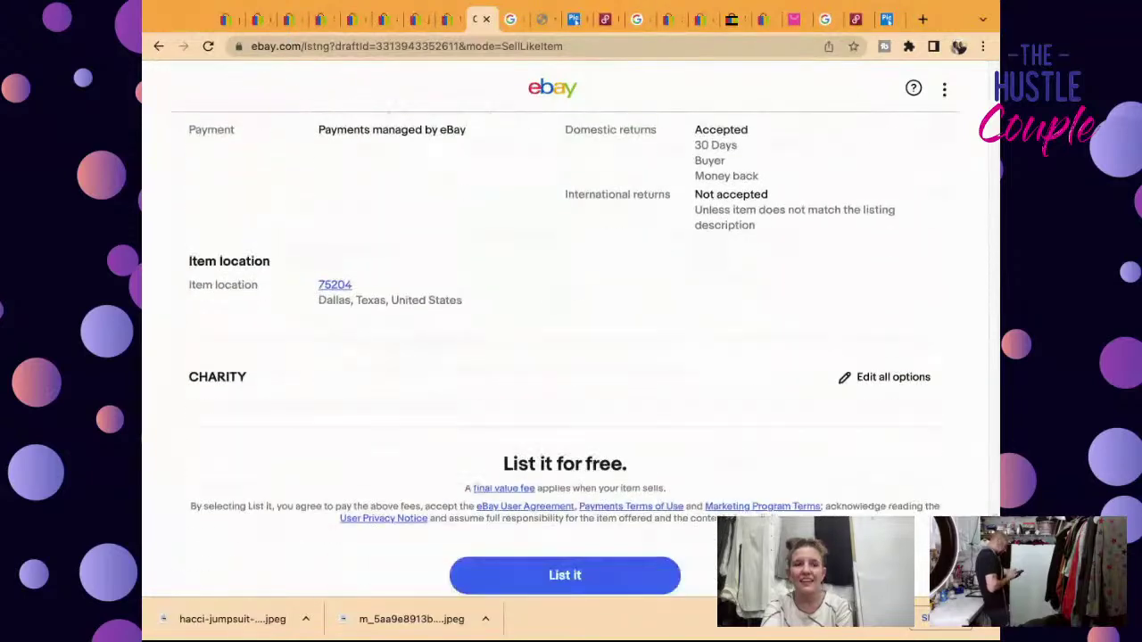
click(528, 462)
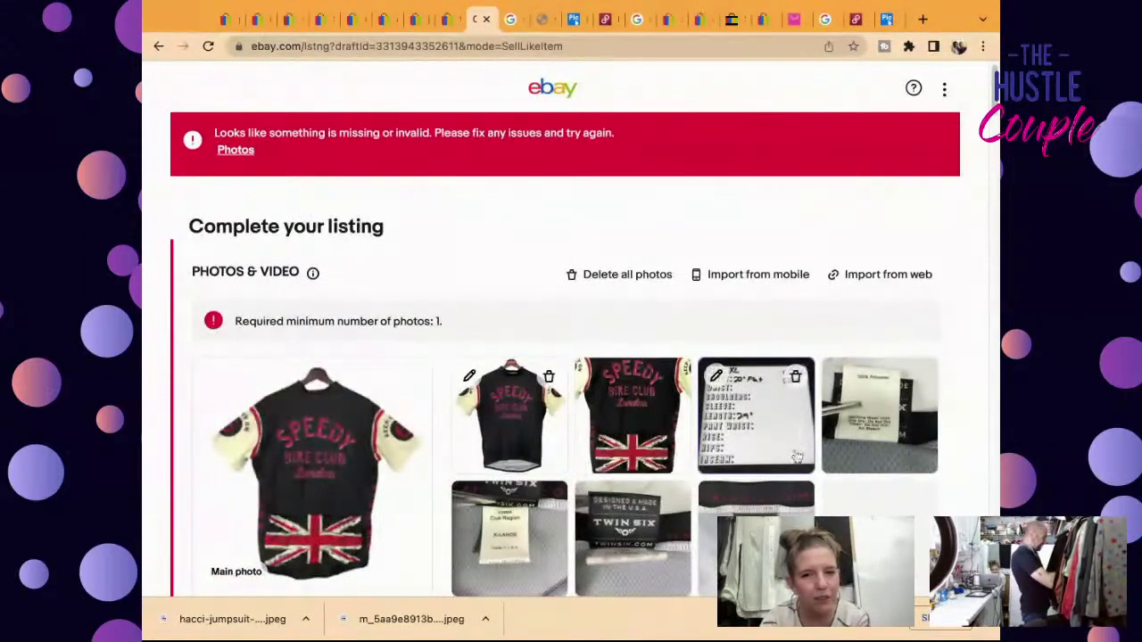
Step: Reorder the listing photos so the Twin Six label and neck logo follow the back close-up and the measurement board comes last
drag(796, 456, 785, 535)
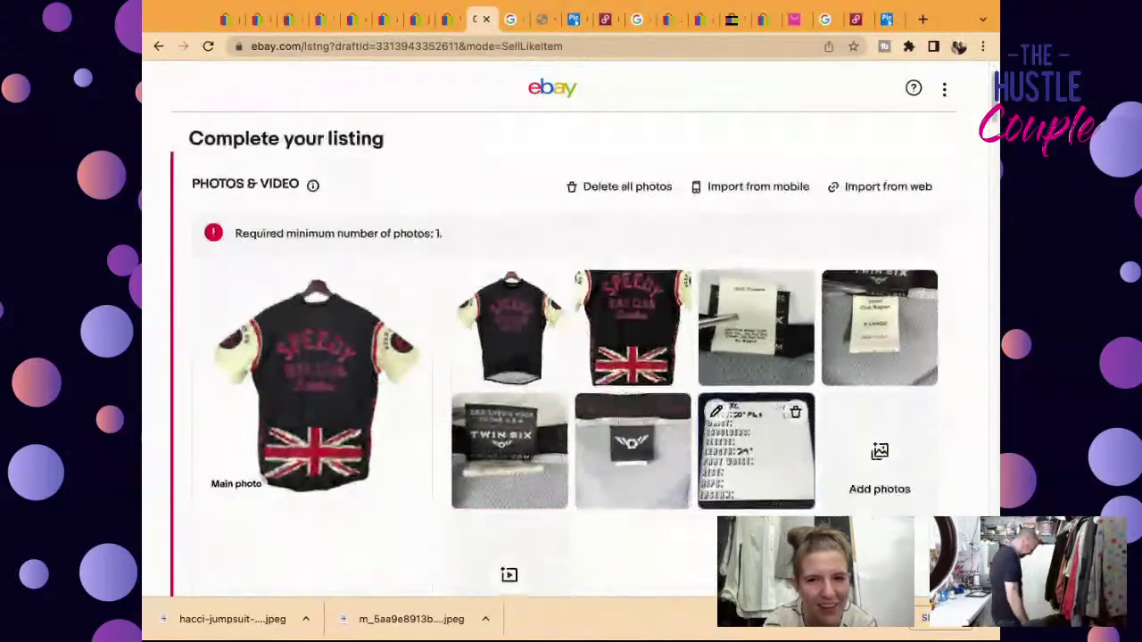
scroll(508, 392, down, 1)
drag(508, 393, 522, 419)
drag(633, 390, 868, 192)
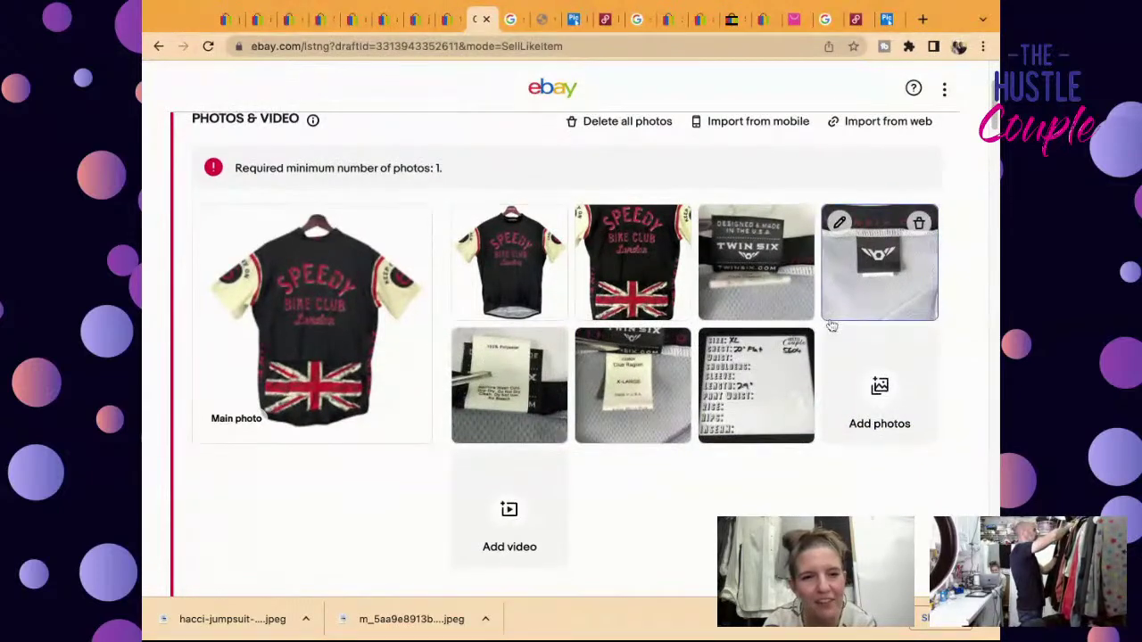
Step: Review the listing's title, SKU, category, item specifics and condition description for missing or incorrect details
scroll(830, 326, down, 5)
scroll(832, 326, down, 6)
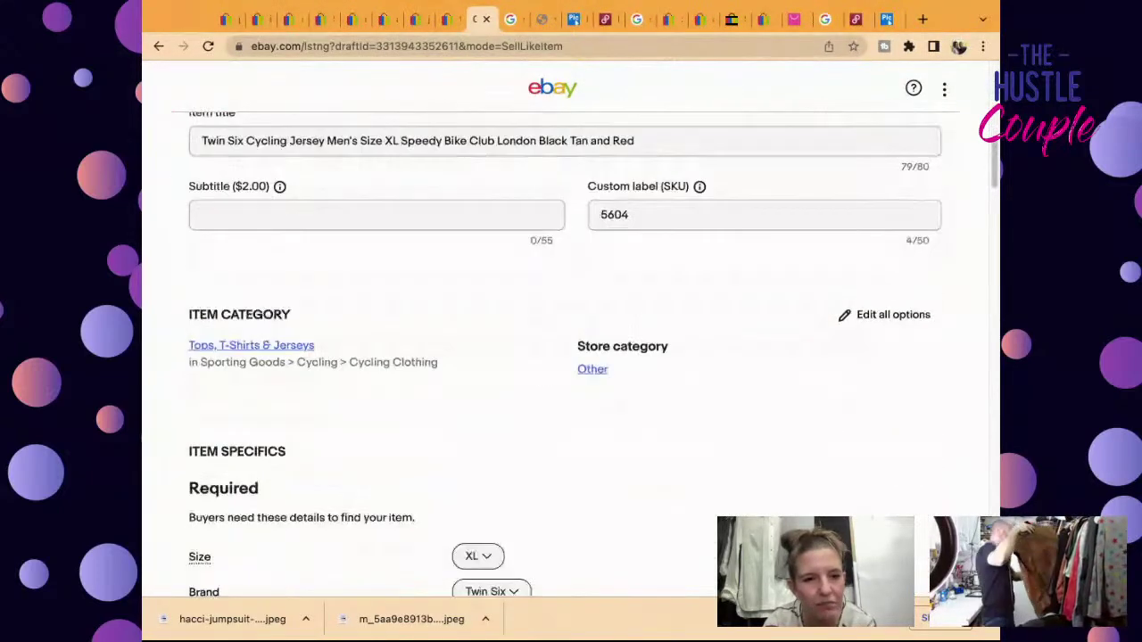
scroll(567, 356, down, 5)
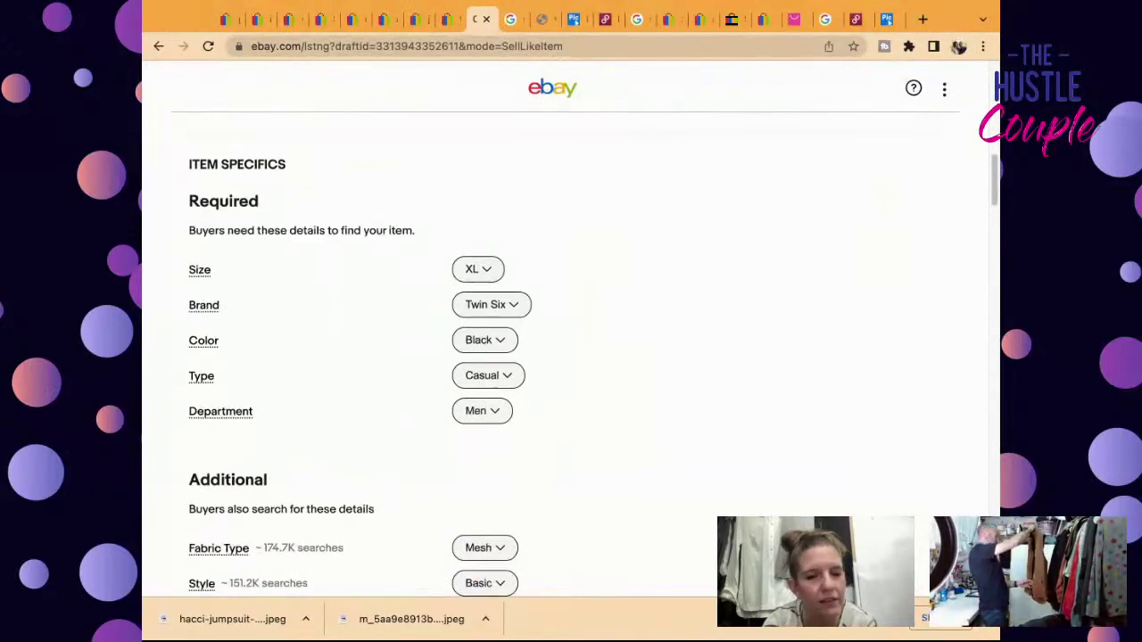
scroll(829, 268, down, 12)
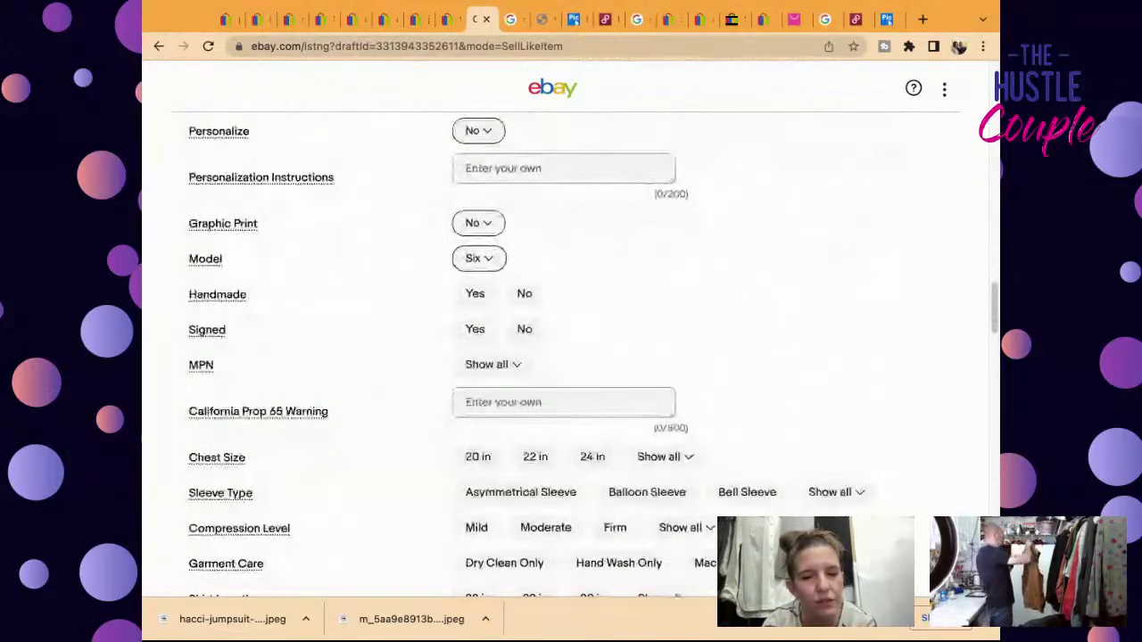
scroll(237, 463, down, 3)
scroll(238, 463, down, 2)
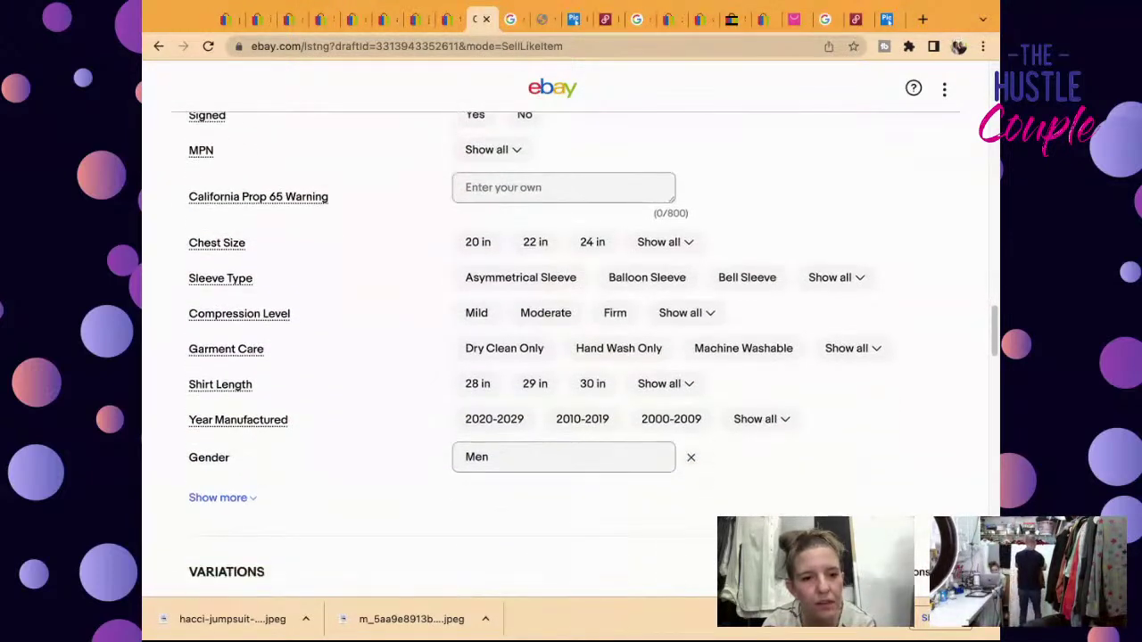
scroll(237, 463, down, 2)
scroll(238, 463, down, 3)
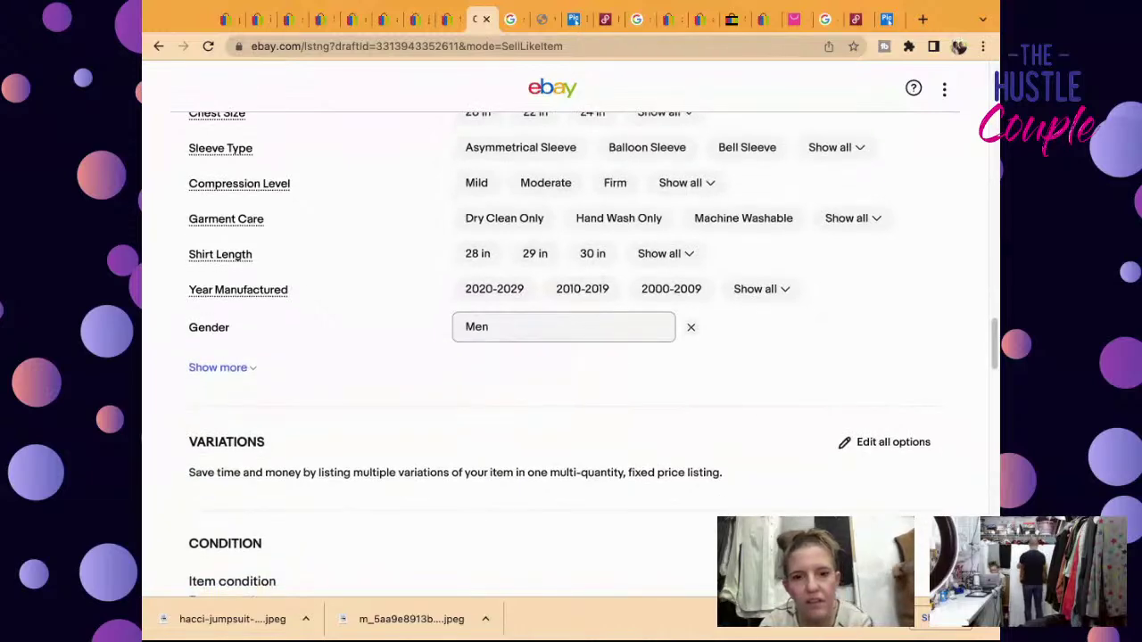
scroll(237, 463, down, 6)
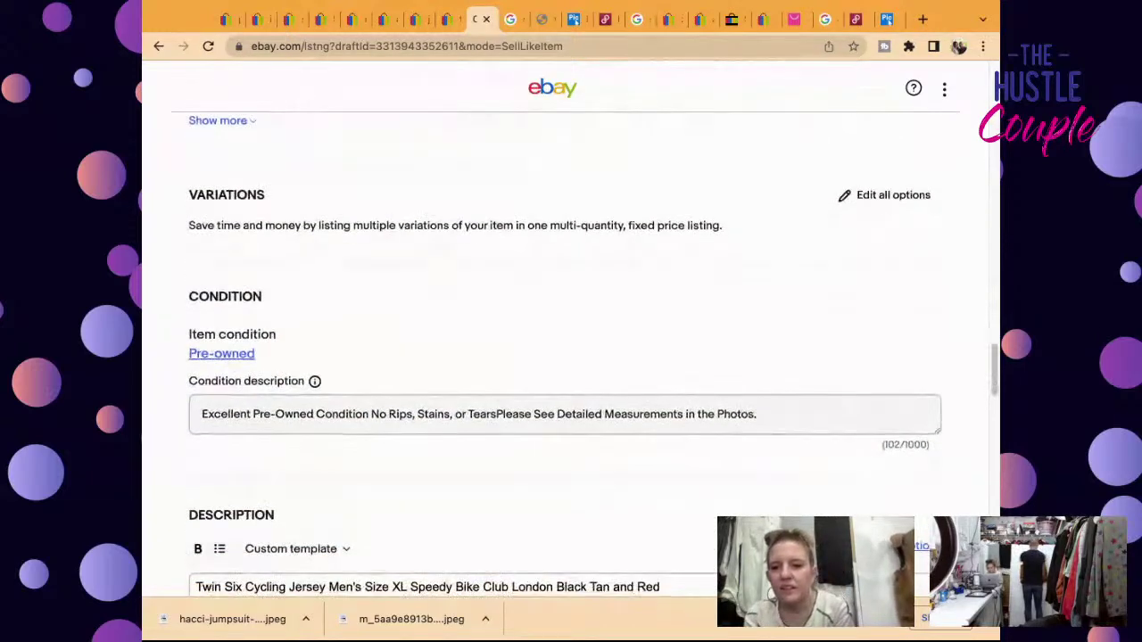
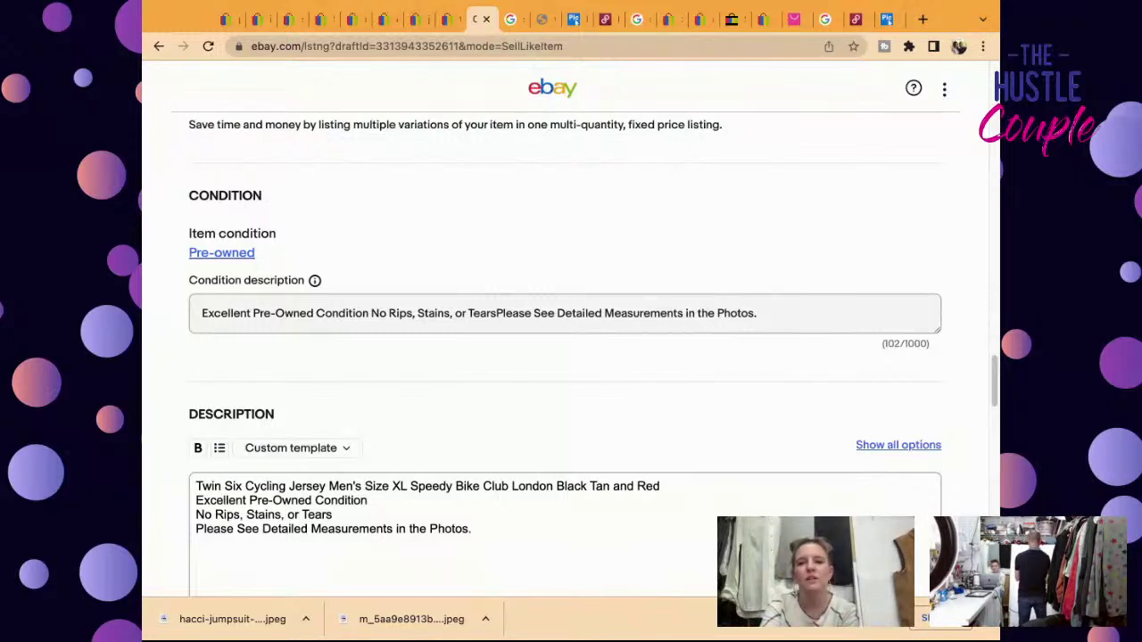
Step: Review the listing's description, price, shipping and promotion settings, and recheck the item specifics and photo order
scroll(880, 454, down, 1)
scroll(880, 454, down, 3)
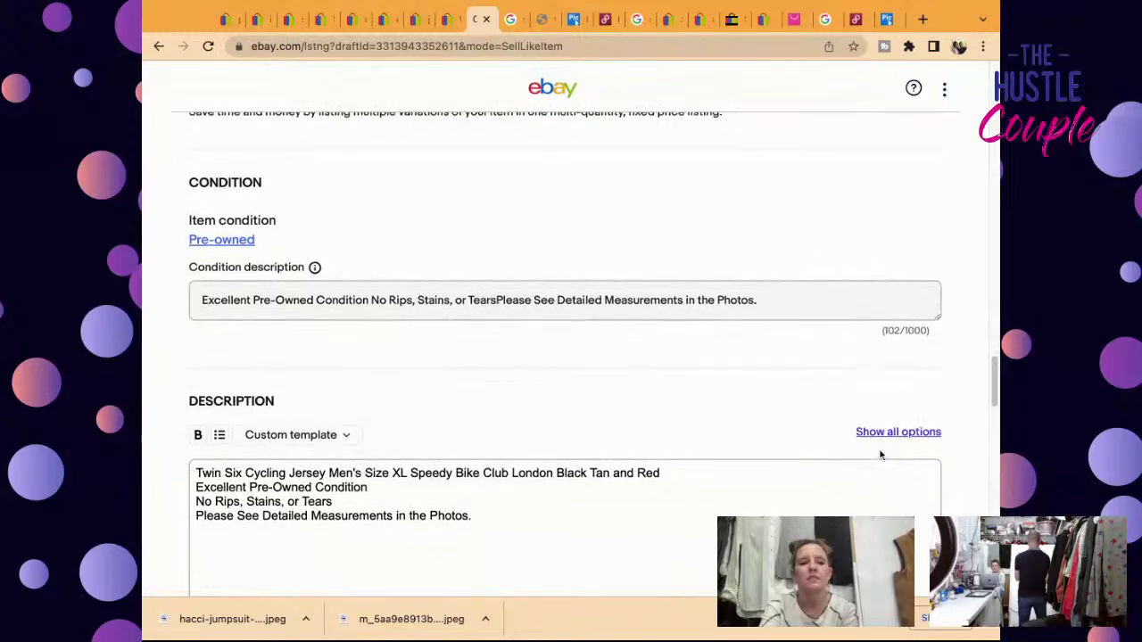
scroll(880, 454, down, 3)
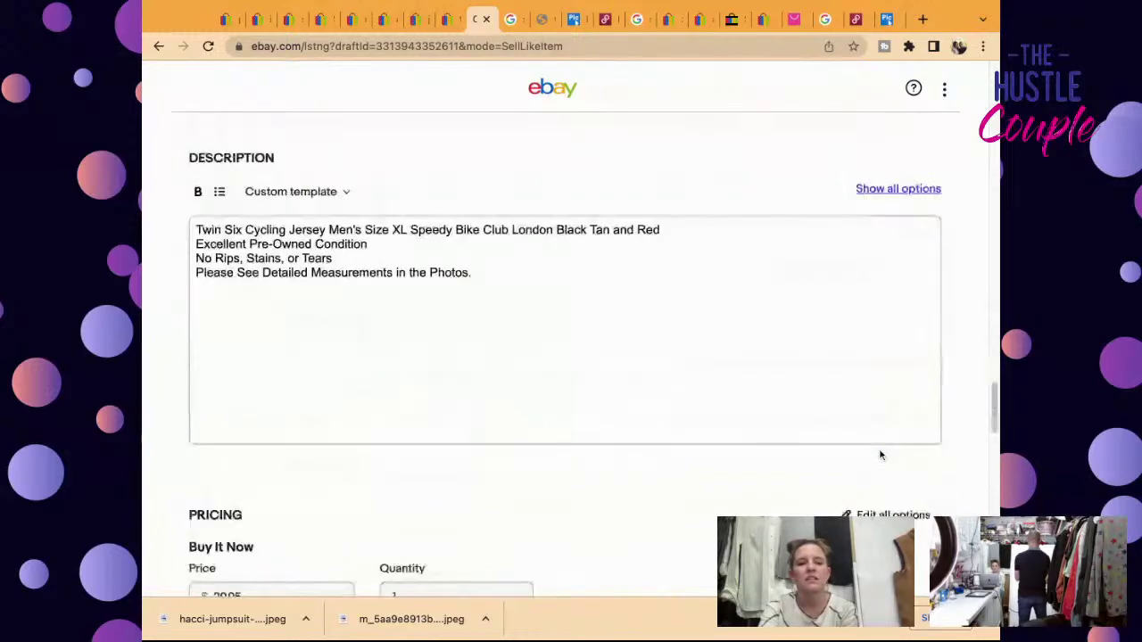
scroll(881, 454, down, 5)
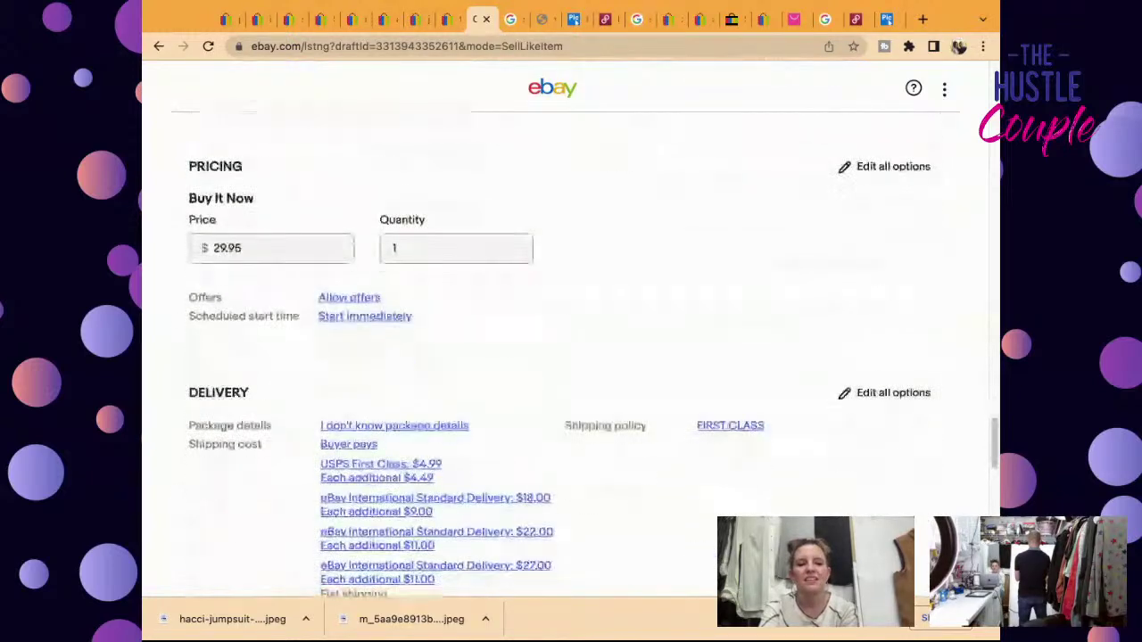
scroll(559, 358, down, 6)
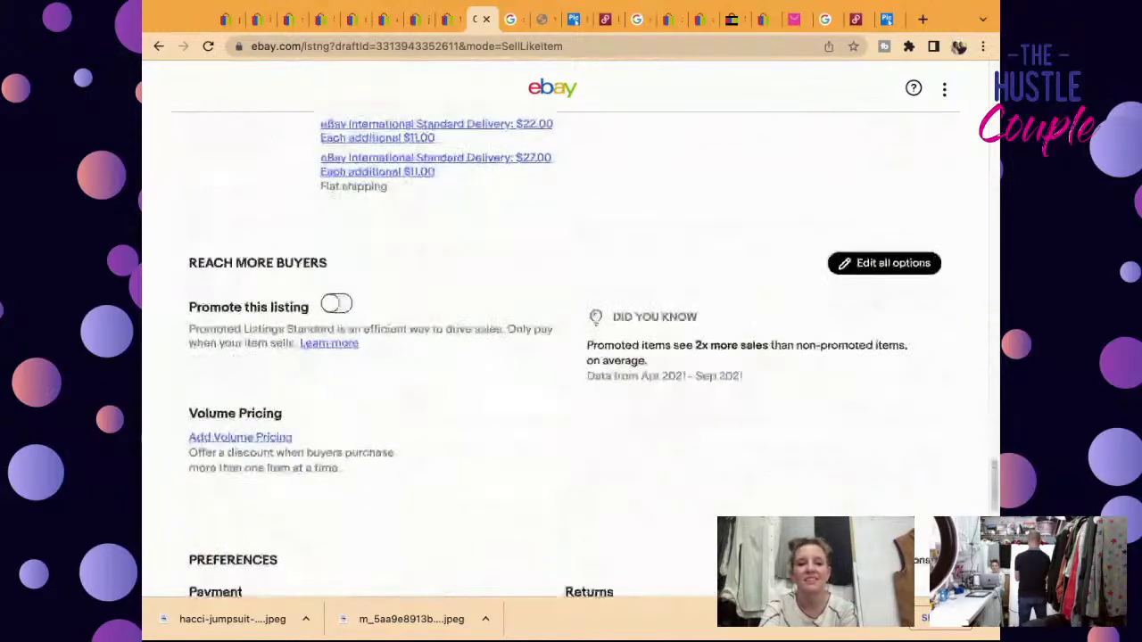
scroll(571, 357, down, 7)
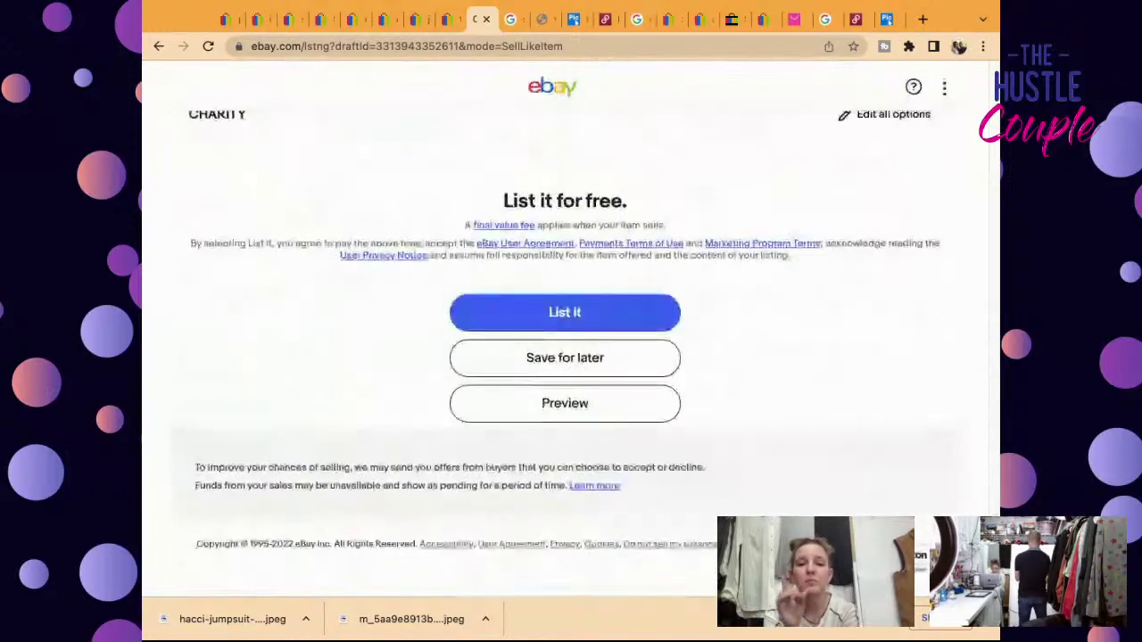
scroll(571, 357, up, 7)
scroll(884, 459, up, 4)
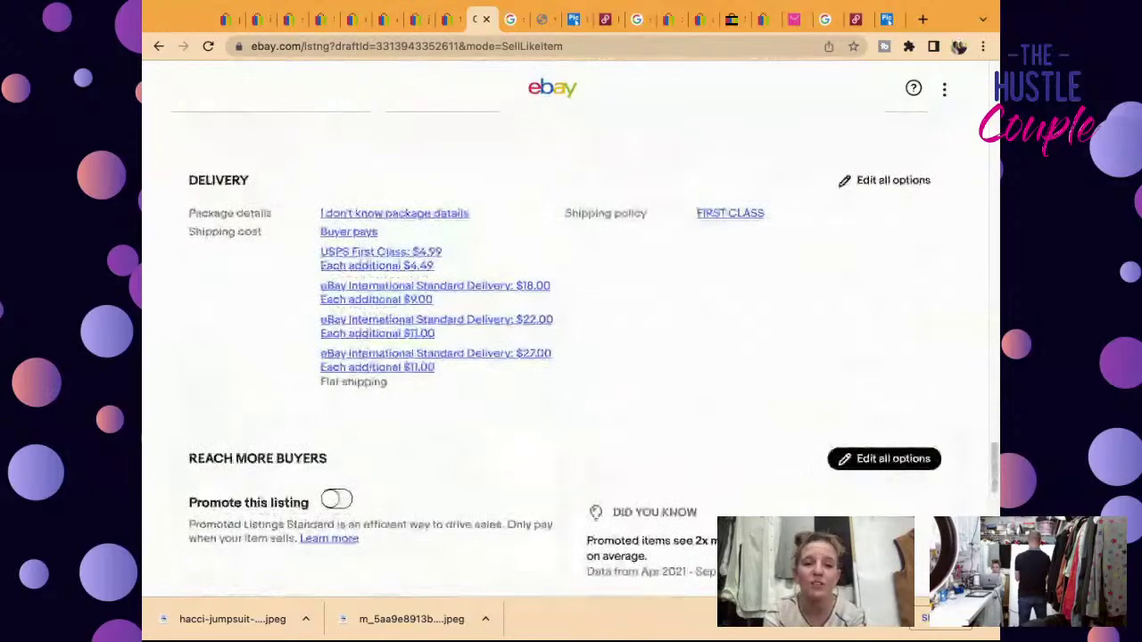
scroll(884, 459, down, 3)
scroll(883, 459, up, 15)
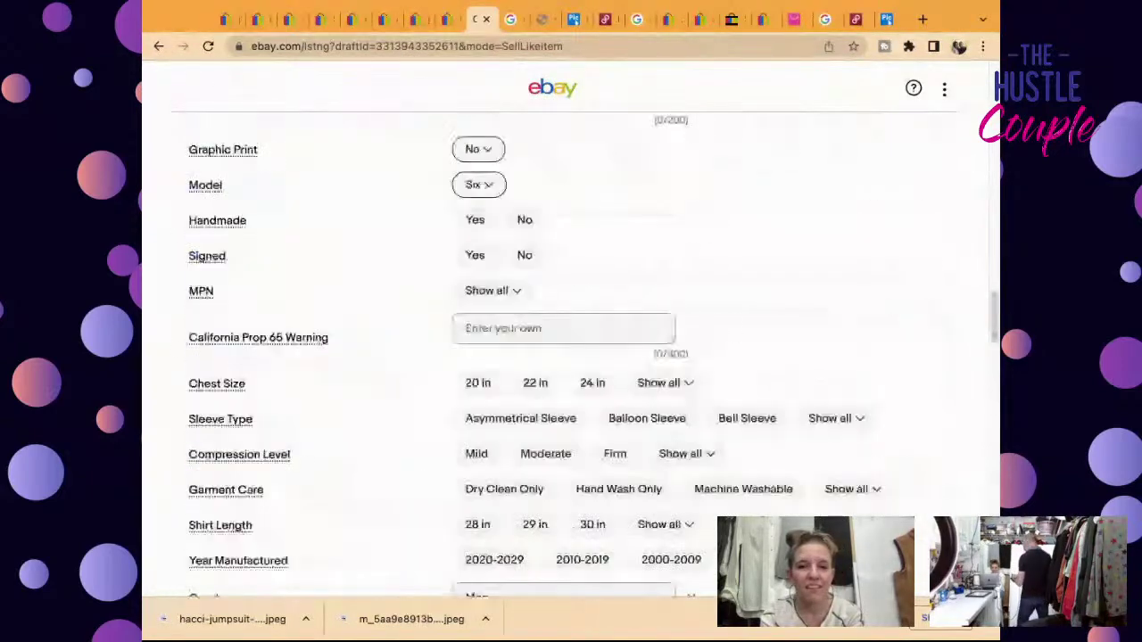
scroll(946, 361, up, 15)
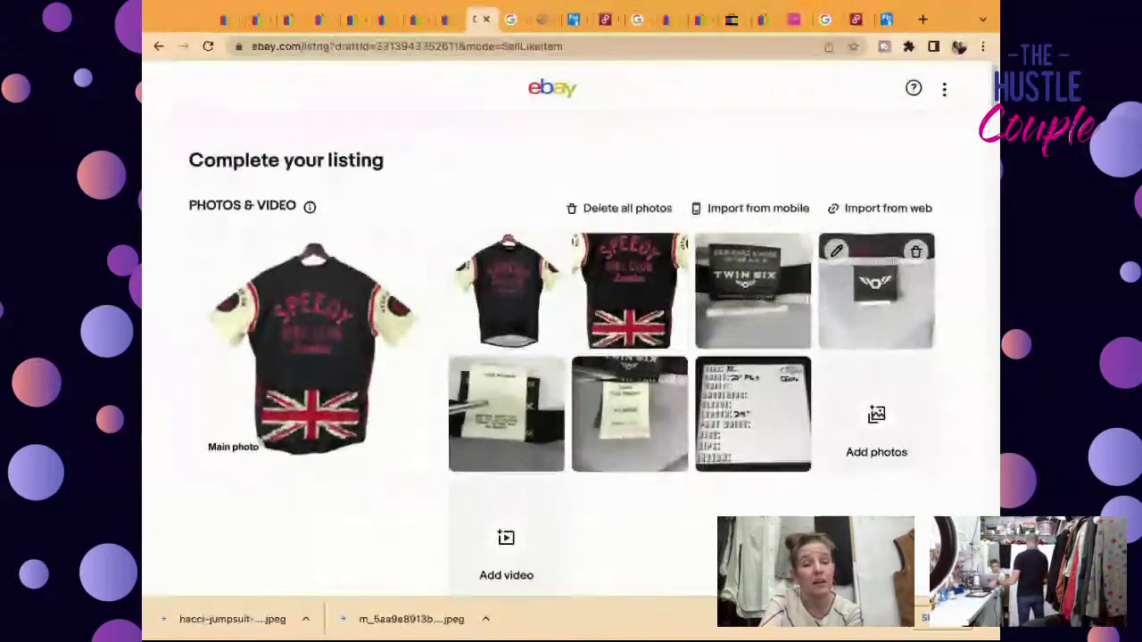
Step: Publish the Twin Six cycling jersey listing and dismiss the confirmation to return to the active listings
scroll(876, 294, down, 20)
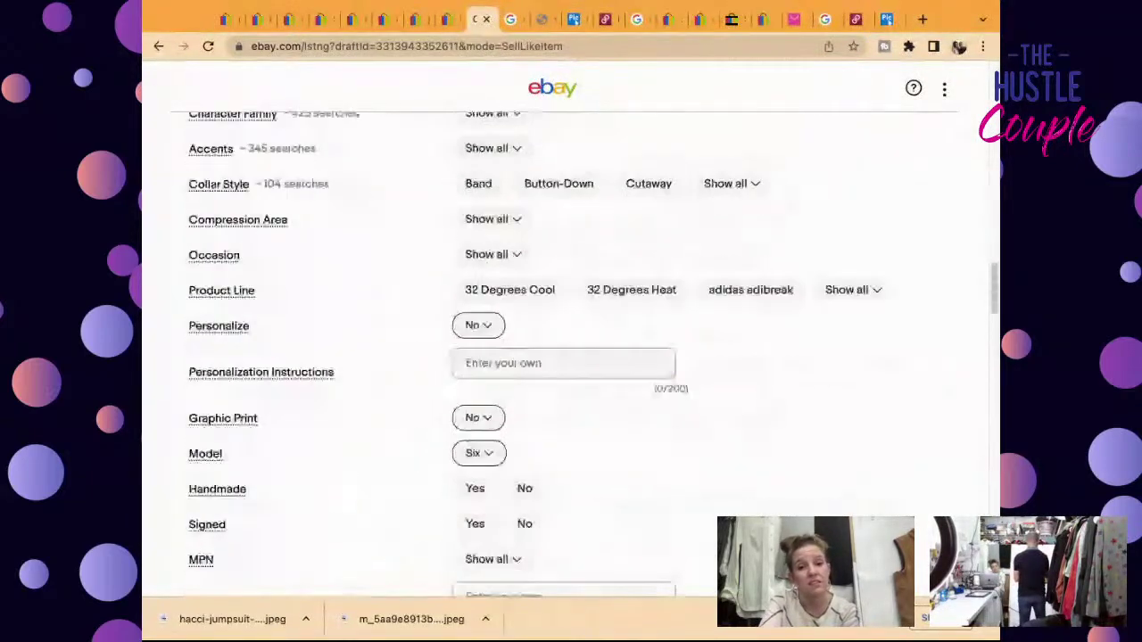
scroll(571, 357, down, 20)
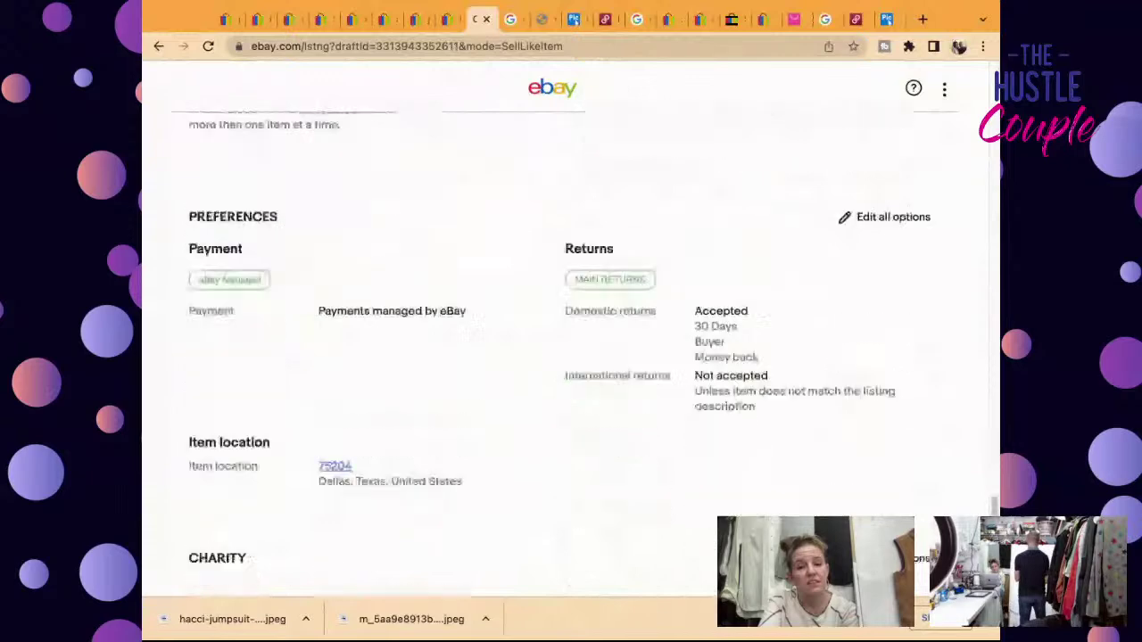
scroll(731, 374, down, 5)
click(627, 318)
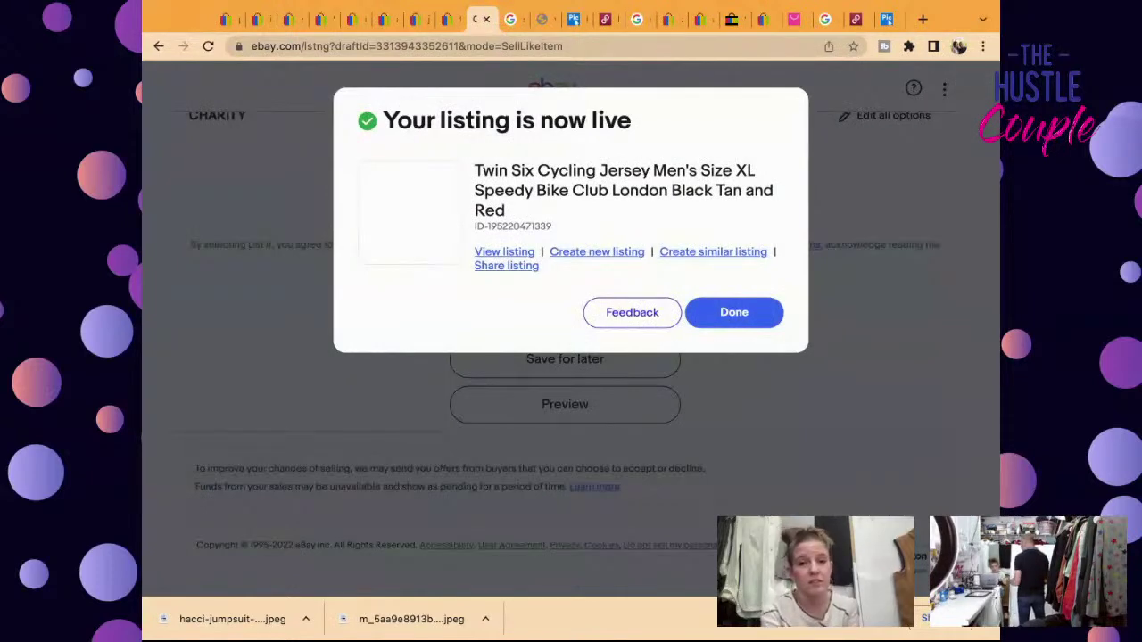
click(724, 316)
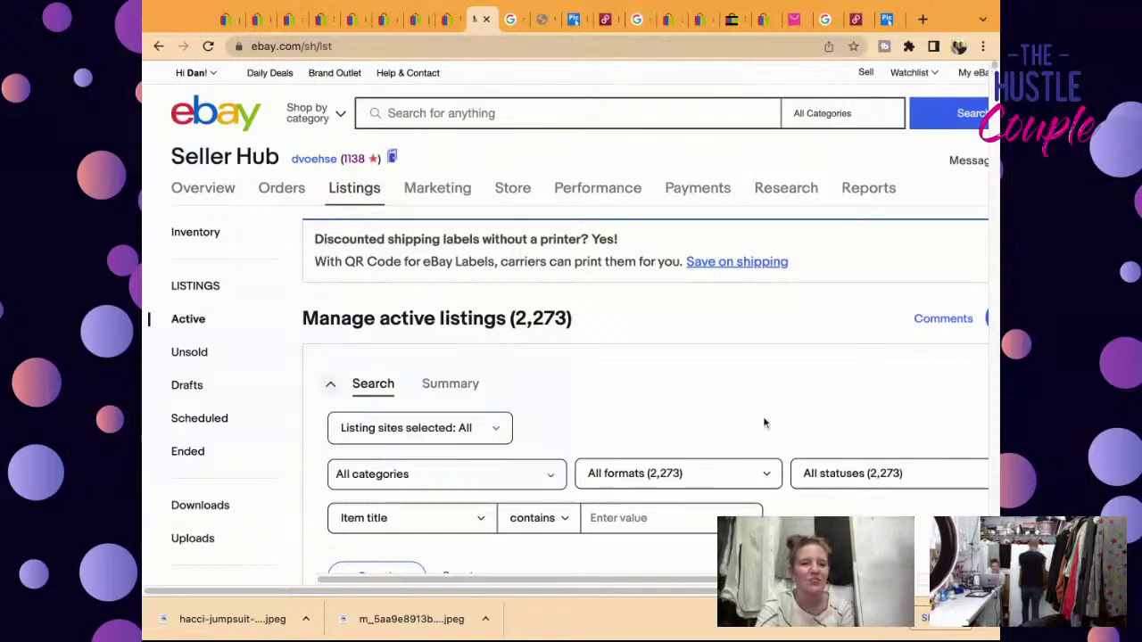
Step: Look through the most recently started items in the Seller Hub active listings table
scroll(765, 423, down, 2)
scroll(765, 423, down, 5)
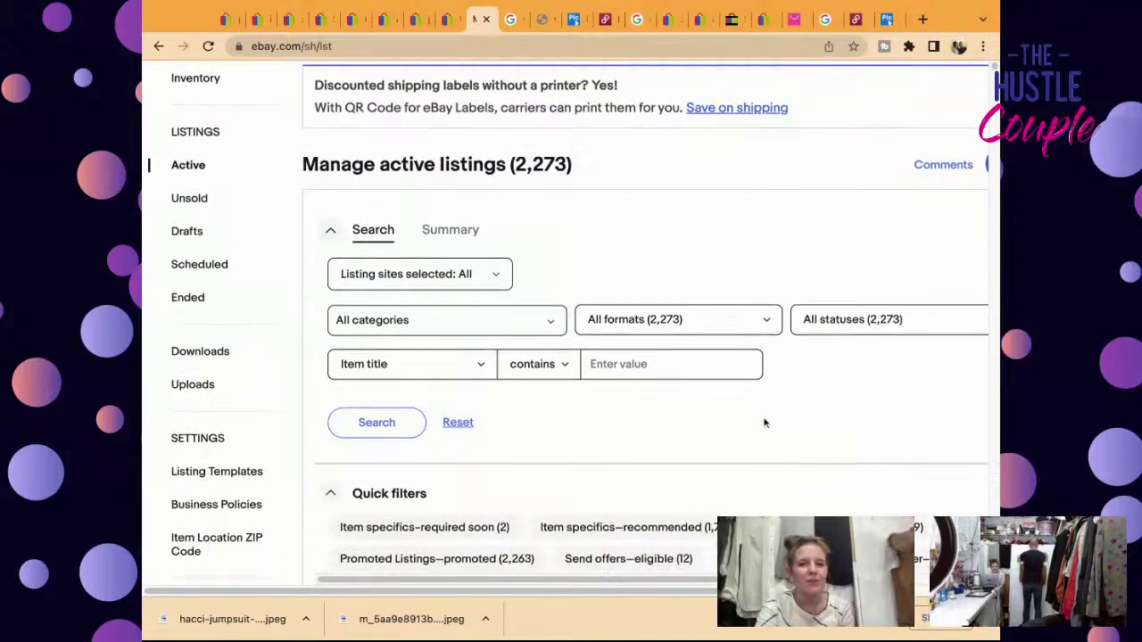
scroll(763, 409, down, 10)
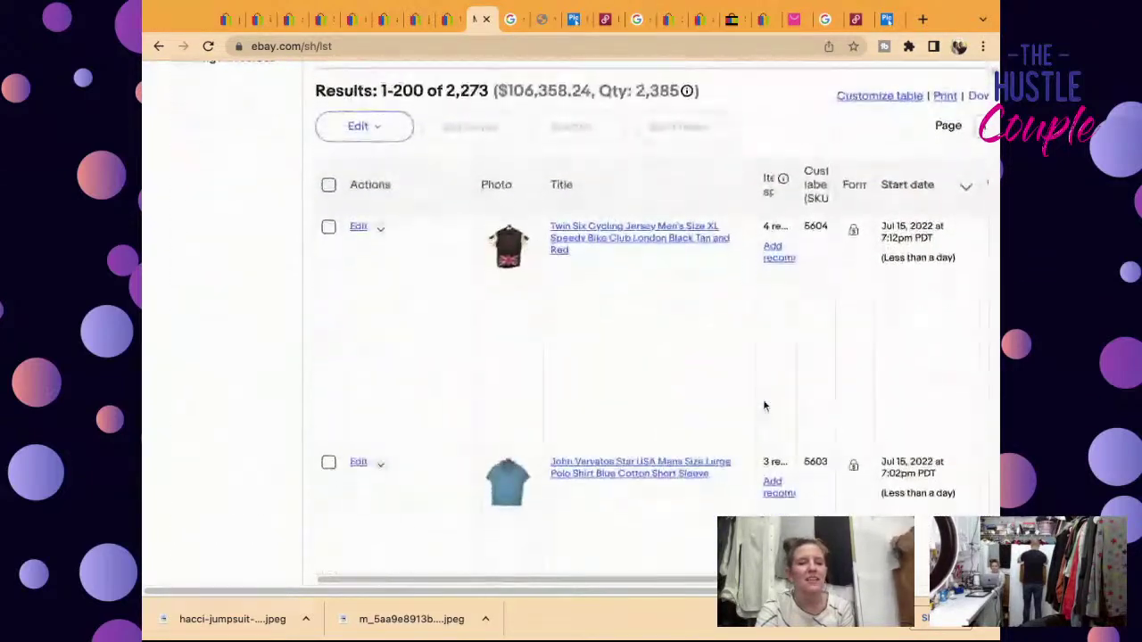
scroll(764, 406, down, 3)
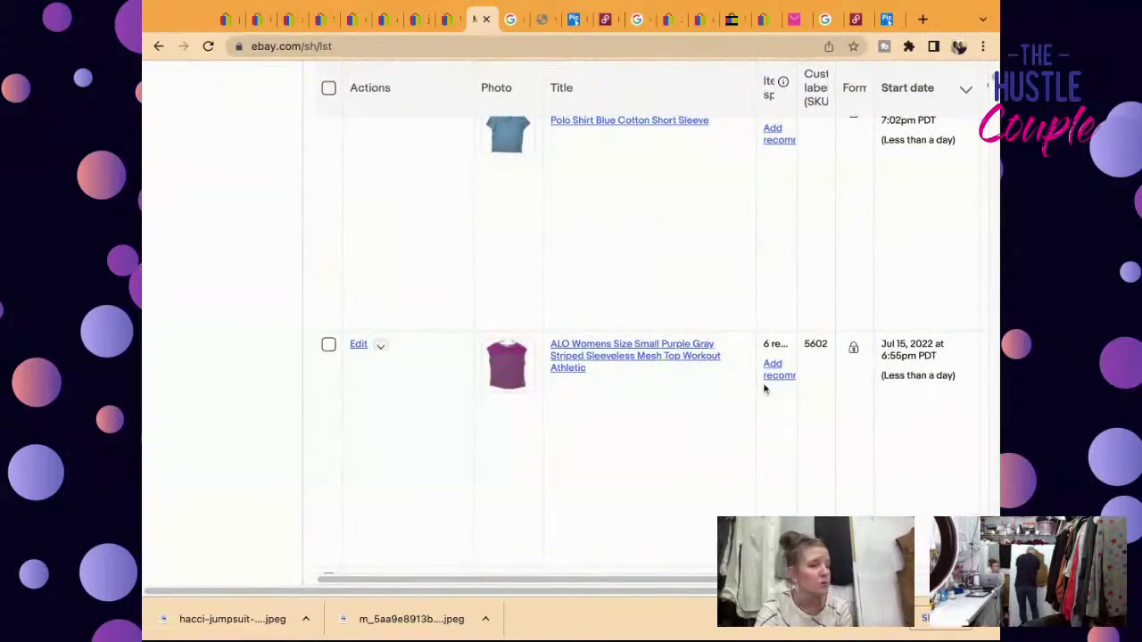
Step: Recheck the newest entries in the active listings table, including the Twin Six cycling jersey, and the quick filters above it
scroll(763, 388, down, 2)
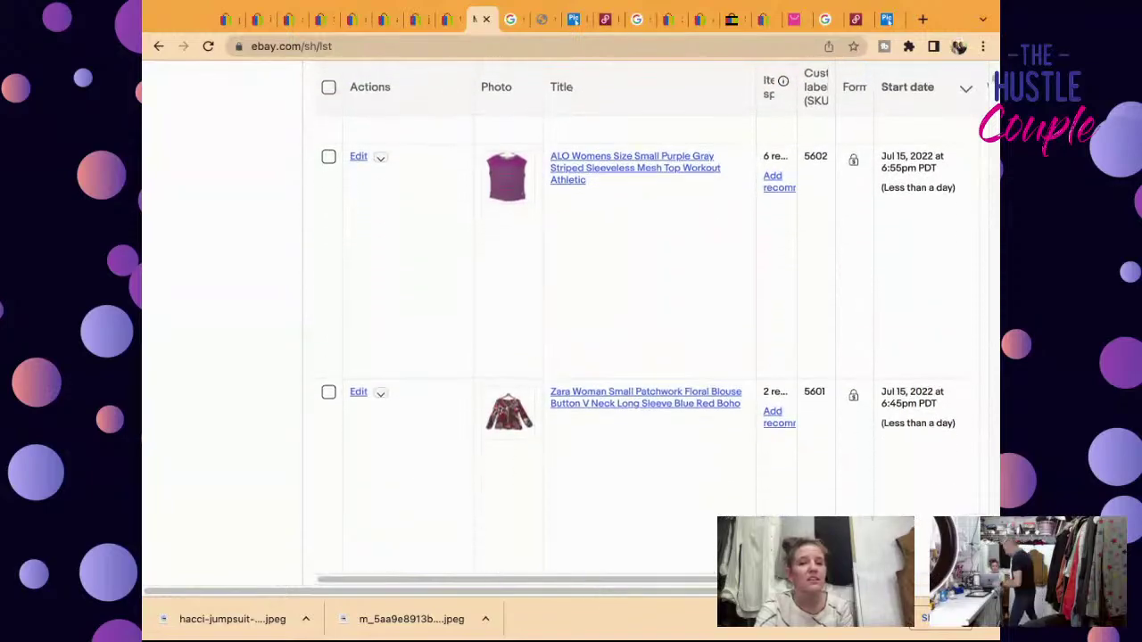
scroll(764, 388, up, 7)
scroll(652, 321, up, 7)
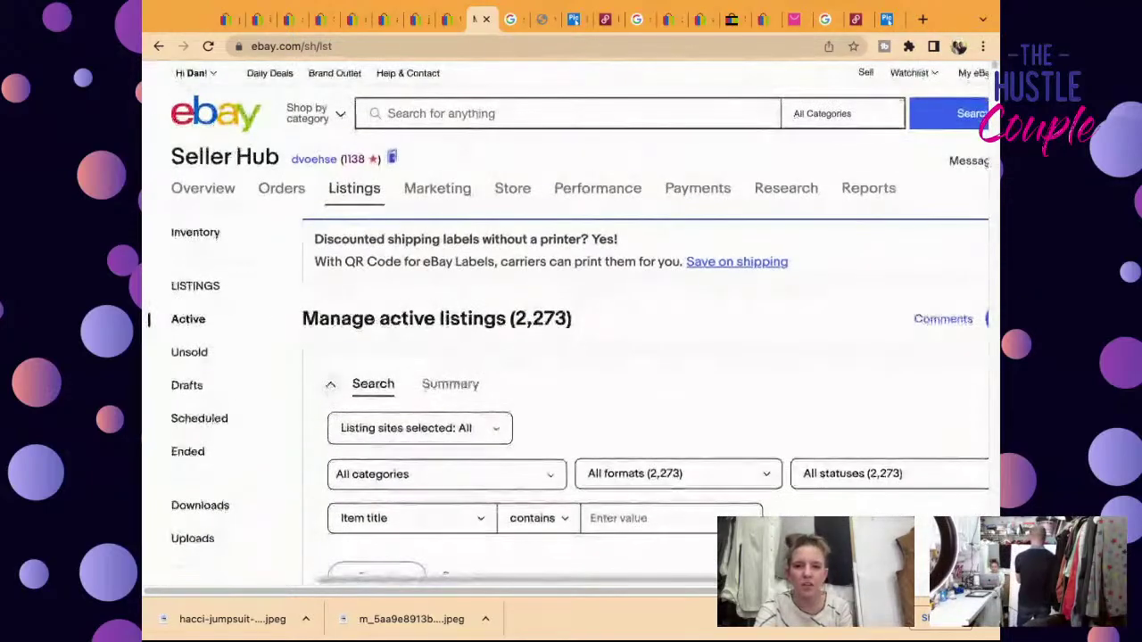
scroll(571, 322, down, 5)
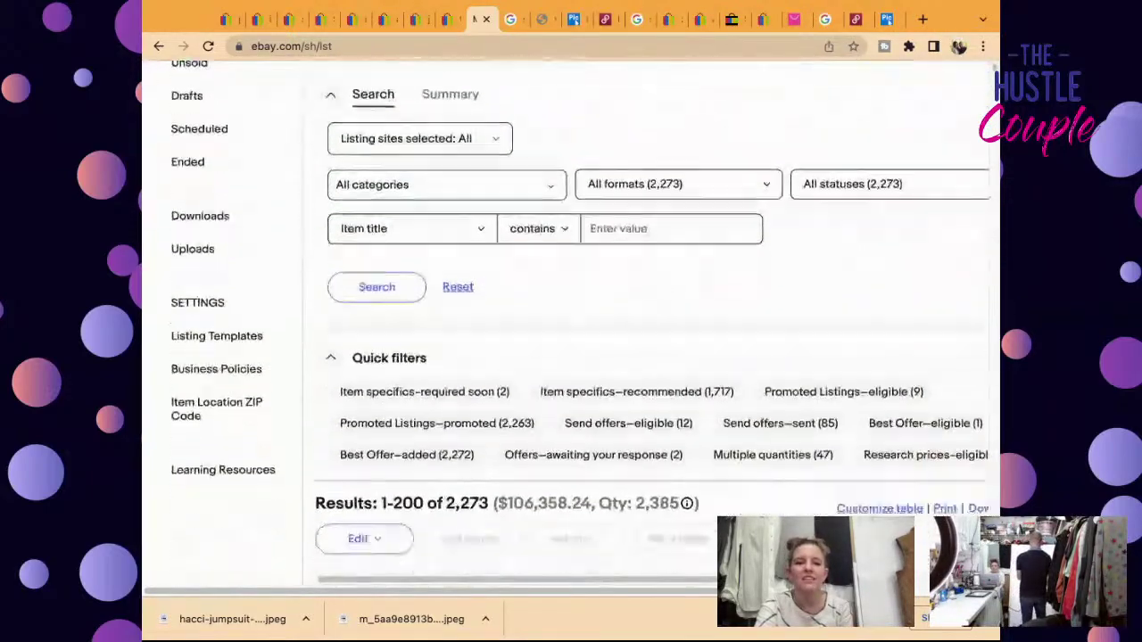
scroll(755, 291, down, 3)
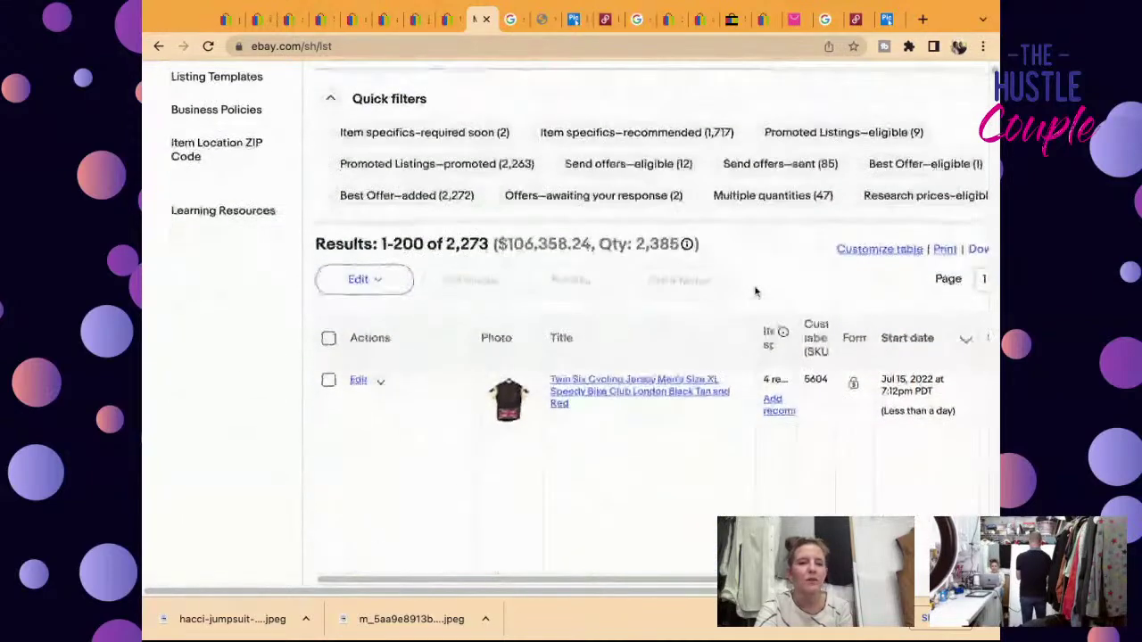
scroll(749, 256, down, 2)
scroll(749, 256, down, 1)
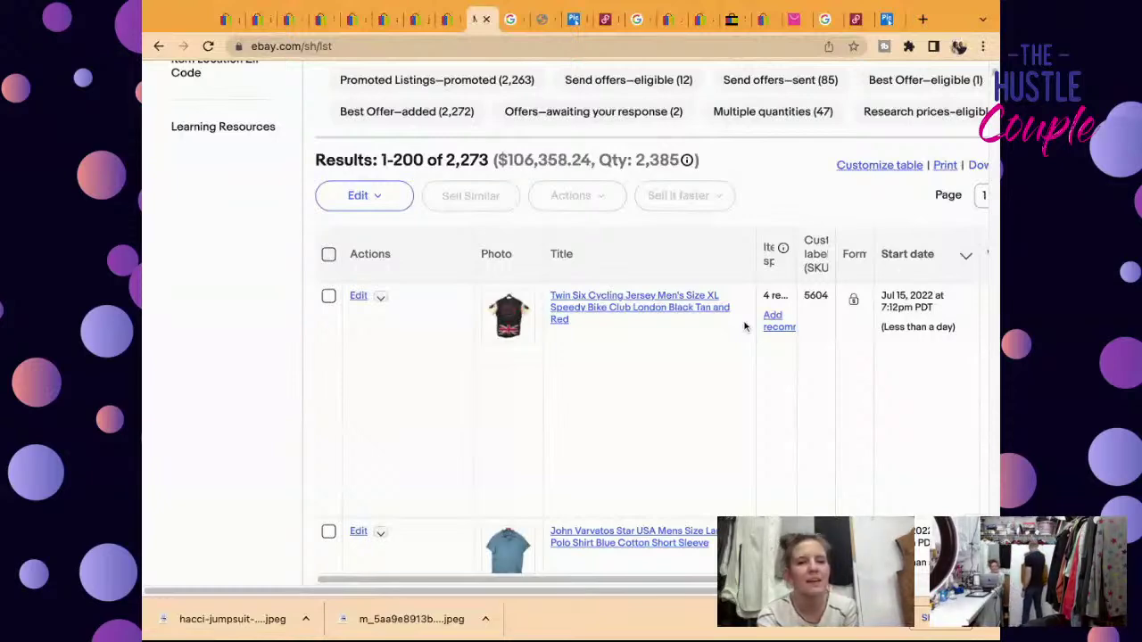
scroll(744, 326, down, 5)
scroll(744, 327, up, 15)
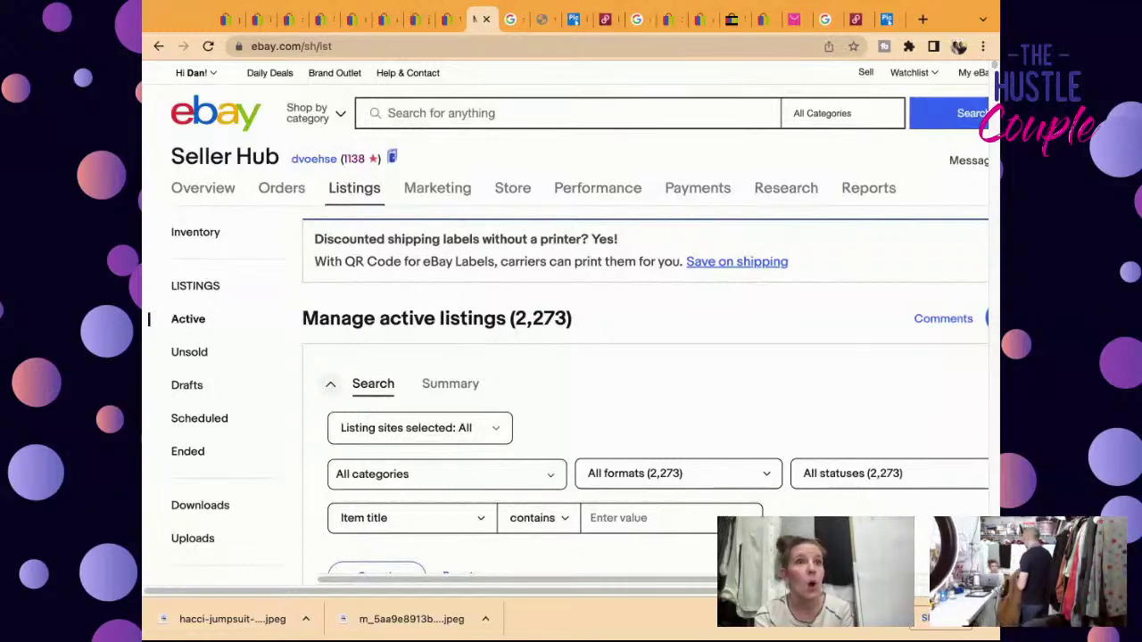
Step: Search eBay for "carhartt sleeveless jacket"
click(494, 107)
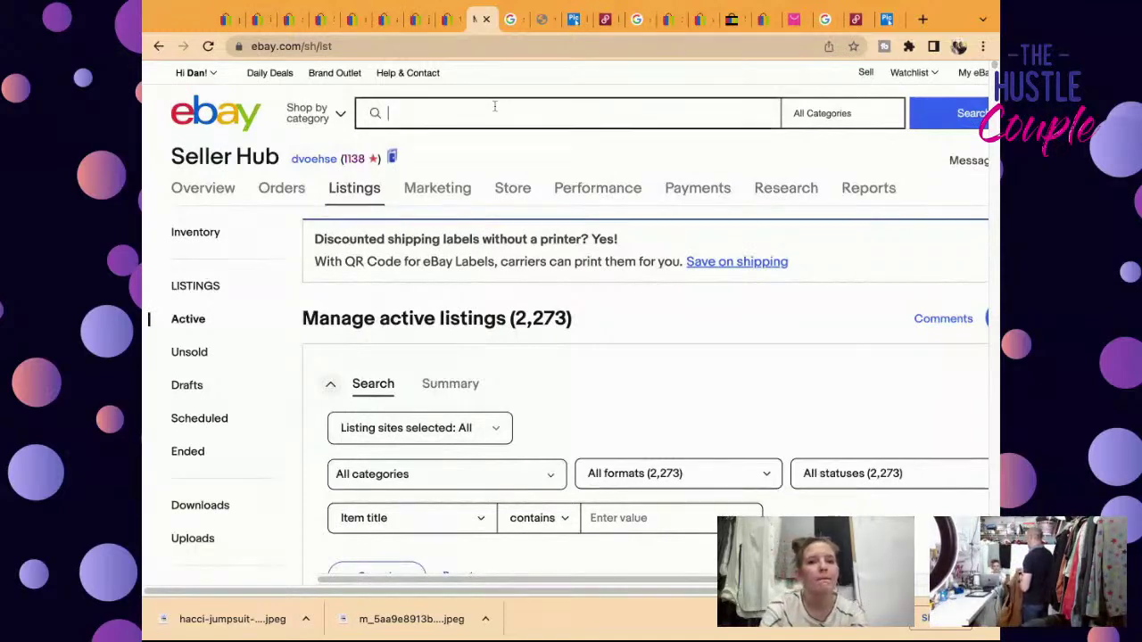
text(car)
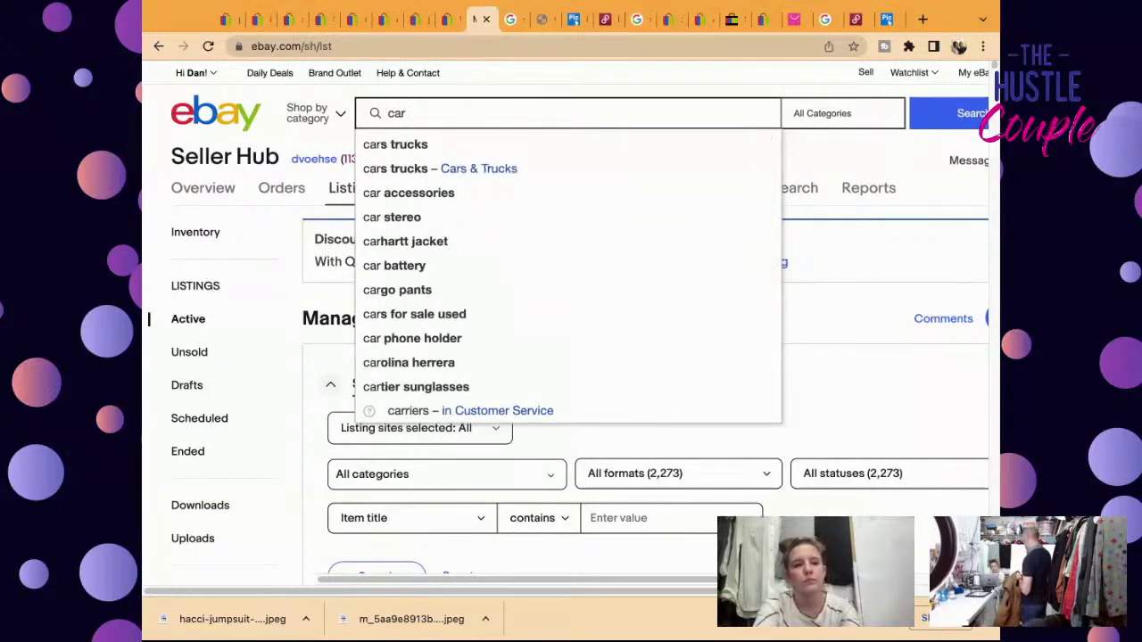
text(hartt )
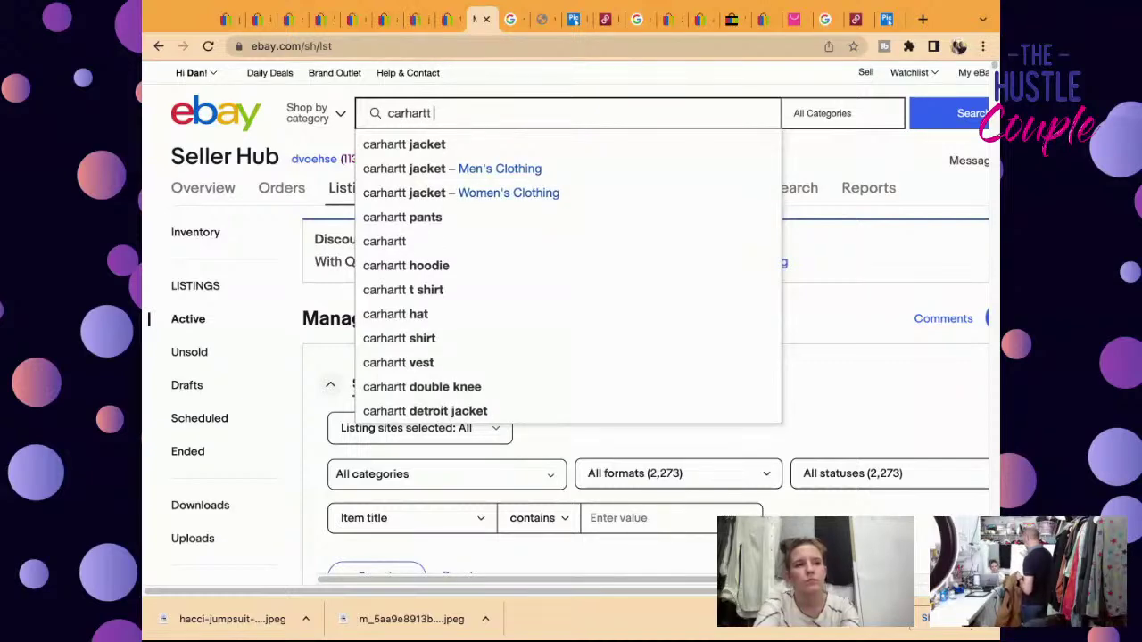
text(sleeveless )
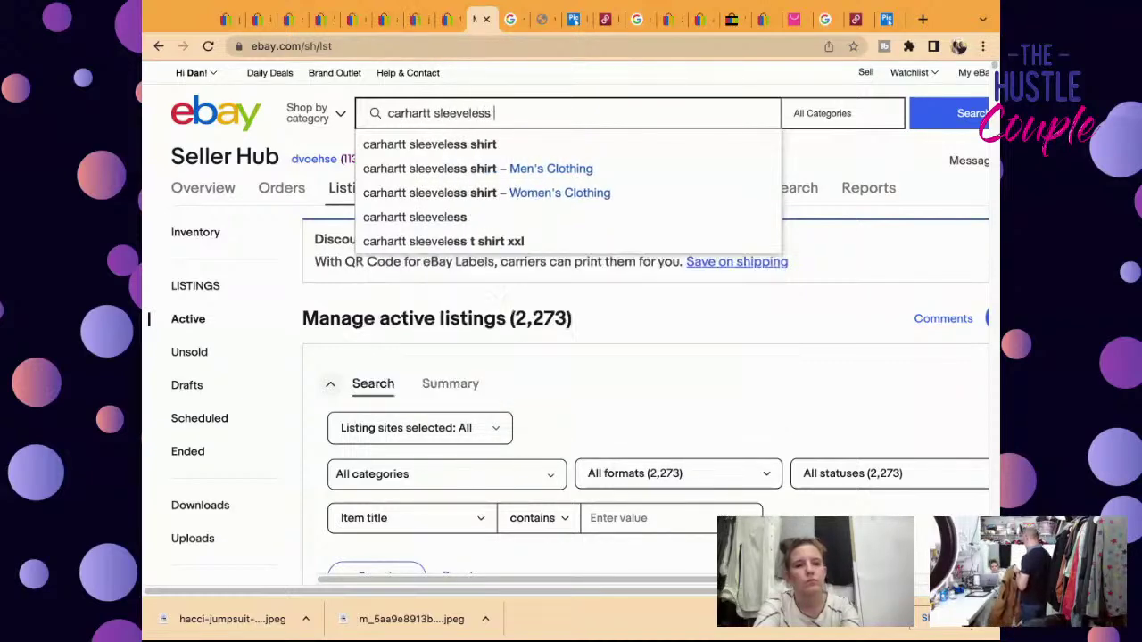
text(jacket)
key(Return)
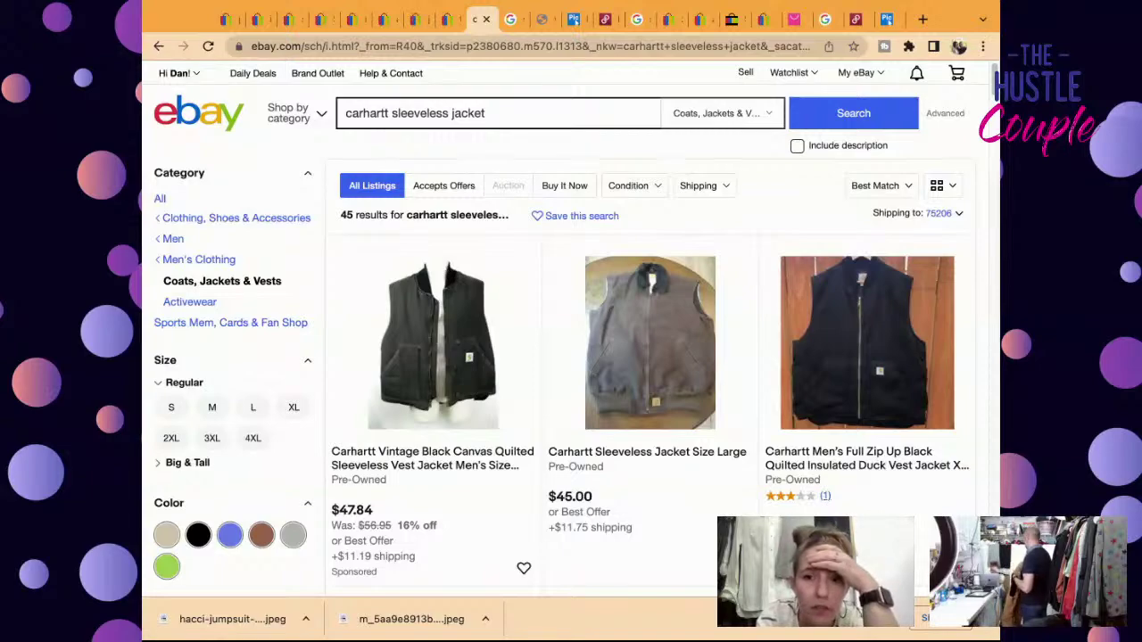
Step: Browse the current Carhartt sleeveless jacket listings to compare styles, titles and asking prices
scroll(566, 329, down, 1)
scroll(565, 329, down, 2)
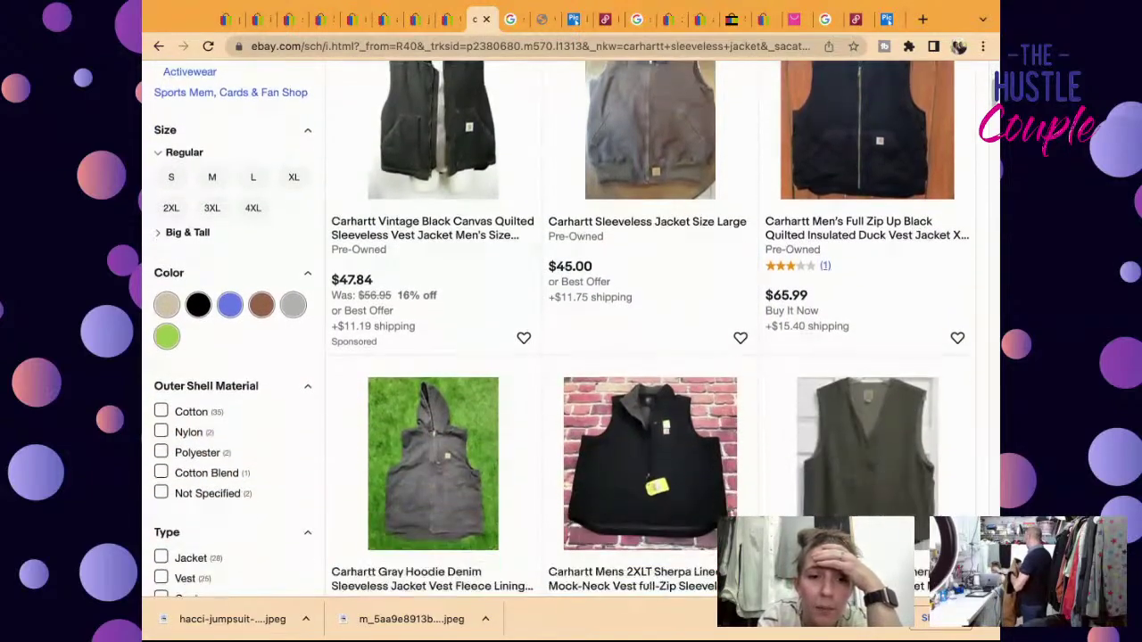
scroll(565, 329, down, 2)
scroll(565, 329, up, 1)
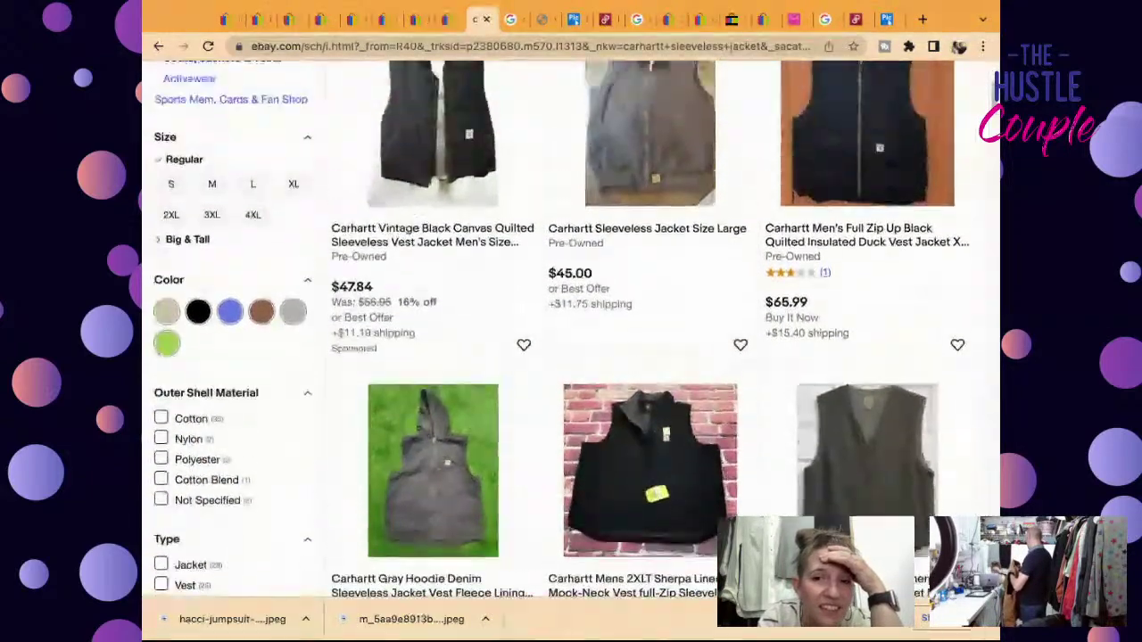
scroll(565, 329, down, 6)
scroll(565, 329, down, 1)
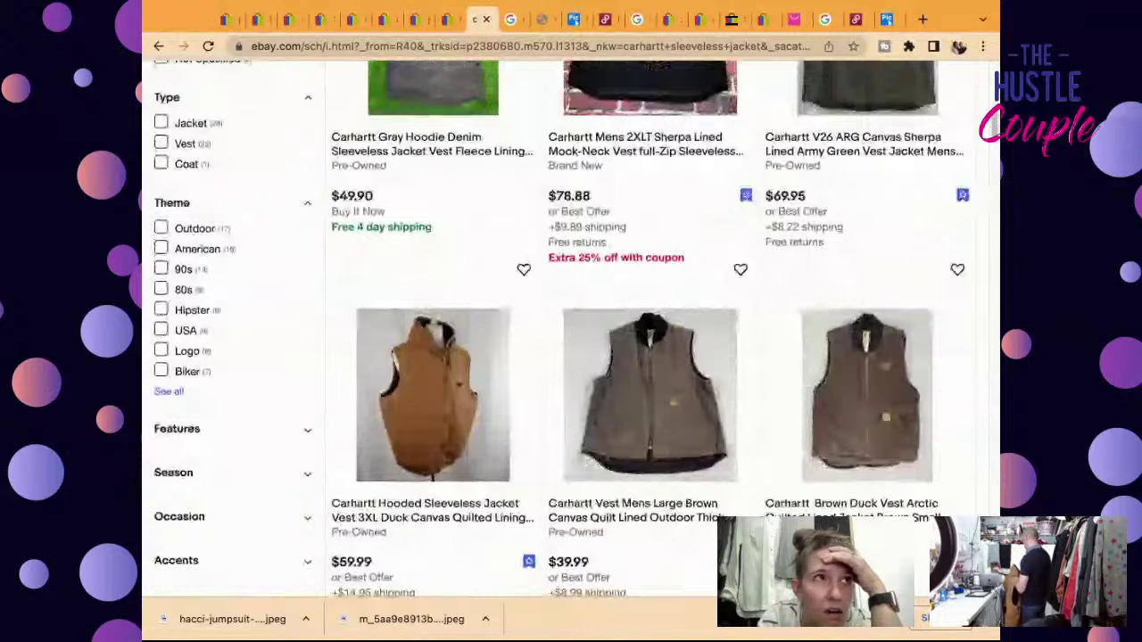
scroll(565, 330, down, 1)
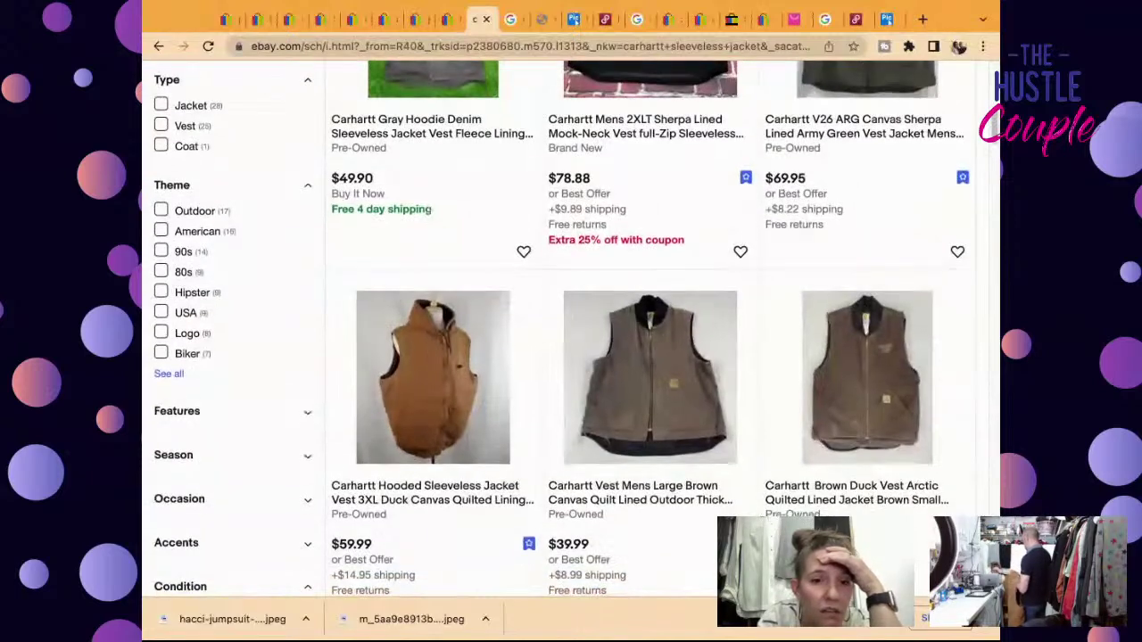
scroll(571, 329, down, 1)
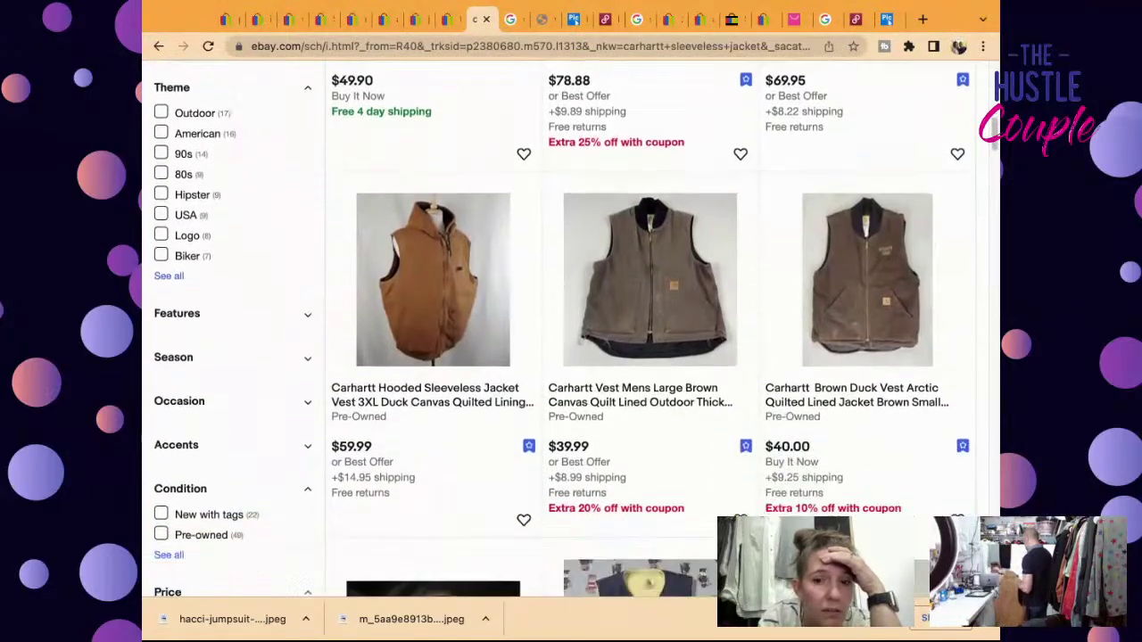
scroll(571, 329, down, 8)
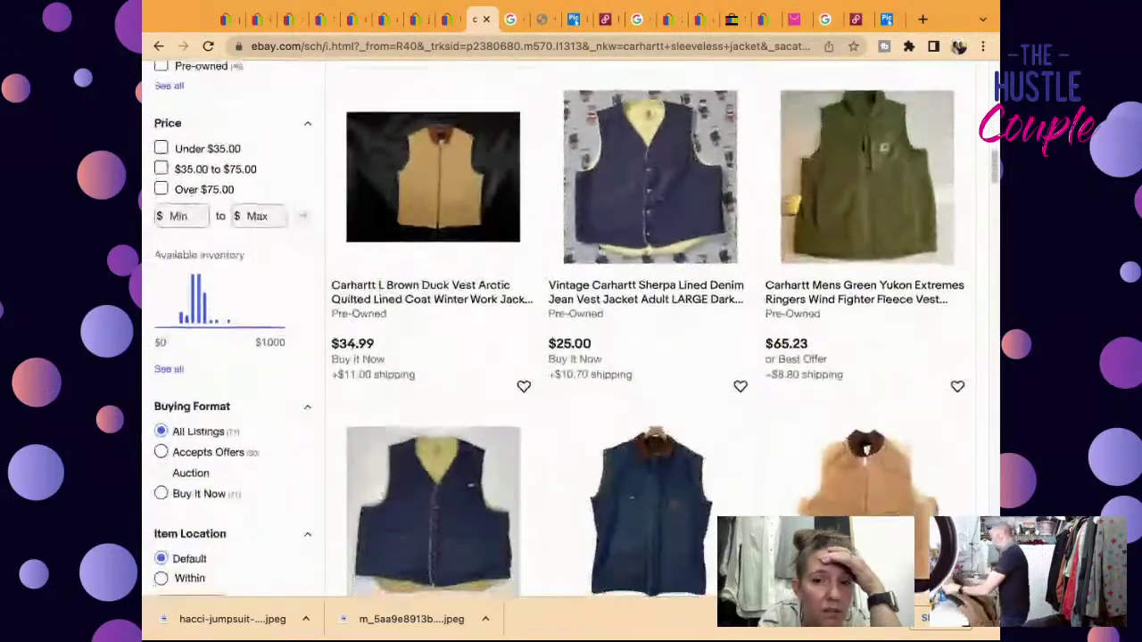
scroll(571, 329, up, 4)
scroll(571, 329, down, 10)
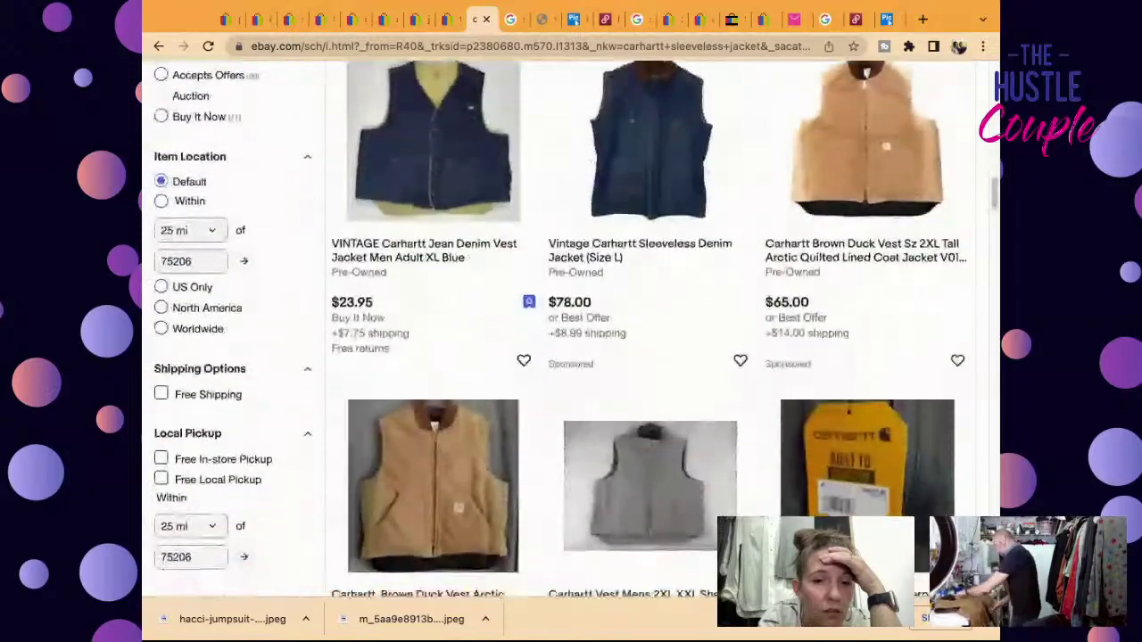
scroll(571, 329, down, 9)
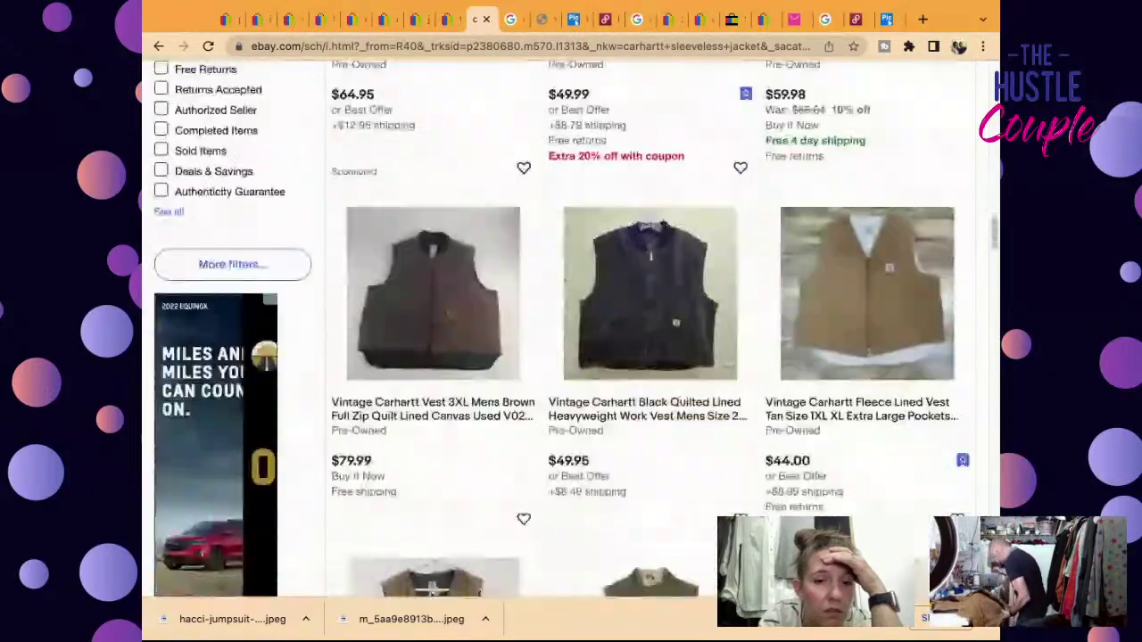
scroll(571, 330, down, 6)
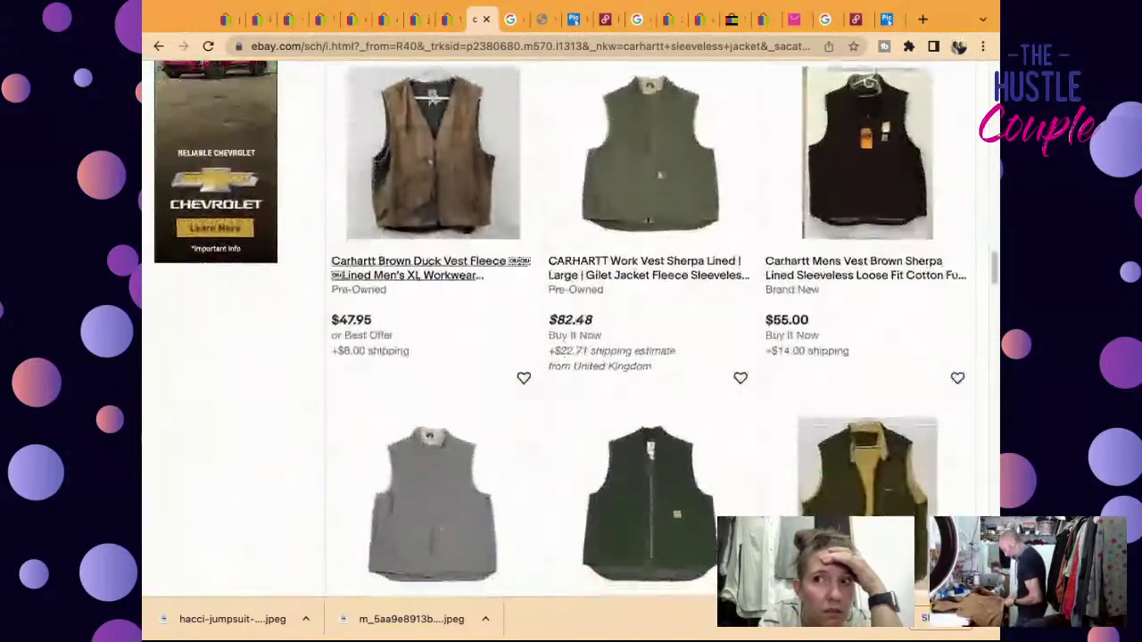
Step: Filter the Carhartt sleeveless jacket results to show only sold items
scroll(571, 329, up, 15)
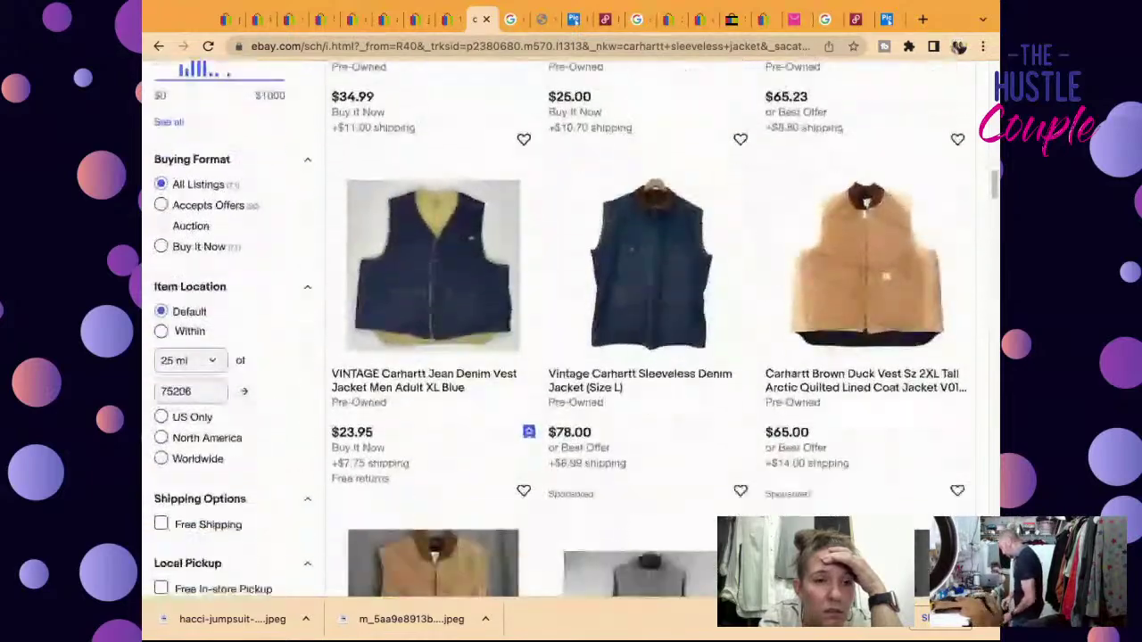
scroll(571, 329, down, 6)
click(214, 444)
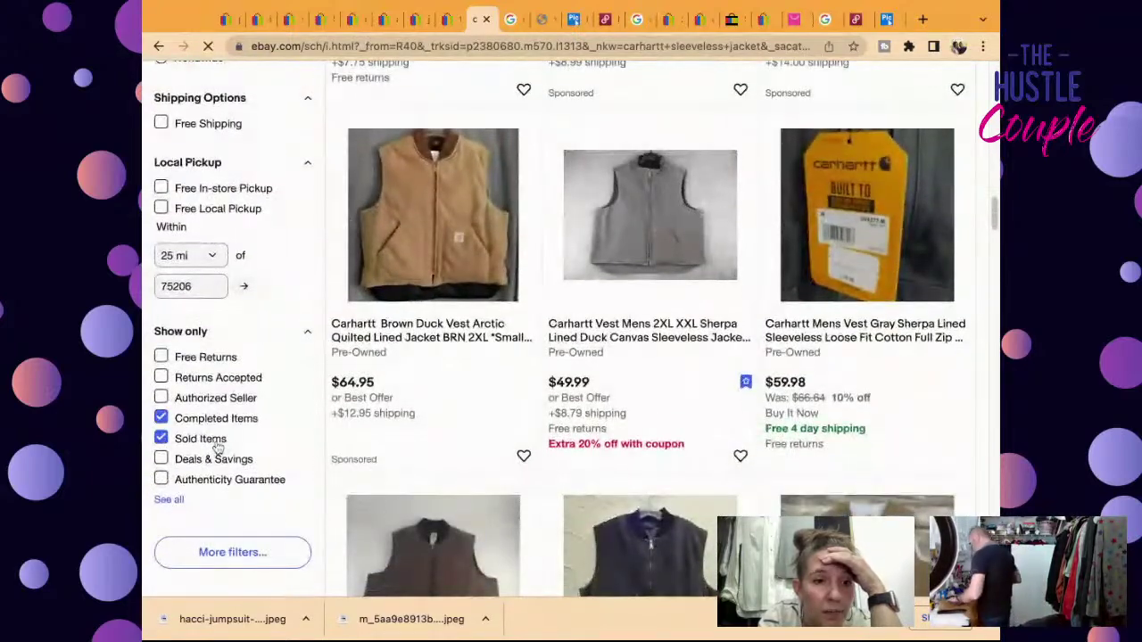
Step: Review the sold Carhartt sleeveless jacket listings from the most recent sale, comparing styles, conditions and sold prices
scroll(529, 354, down, 5)
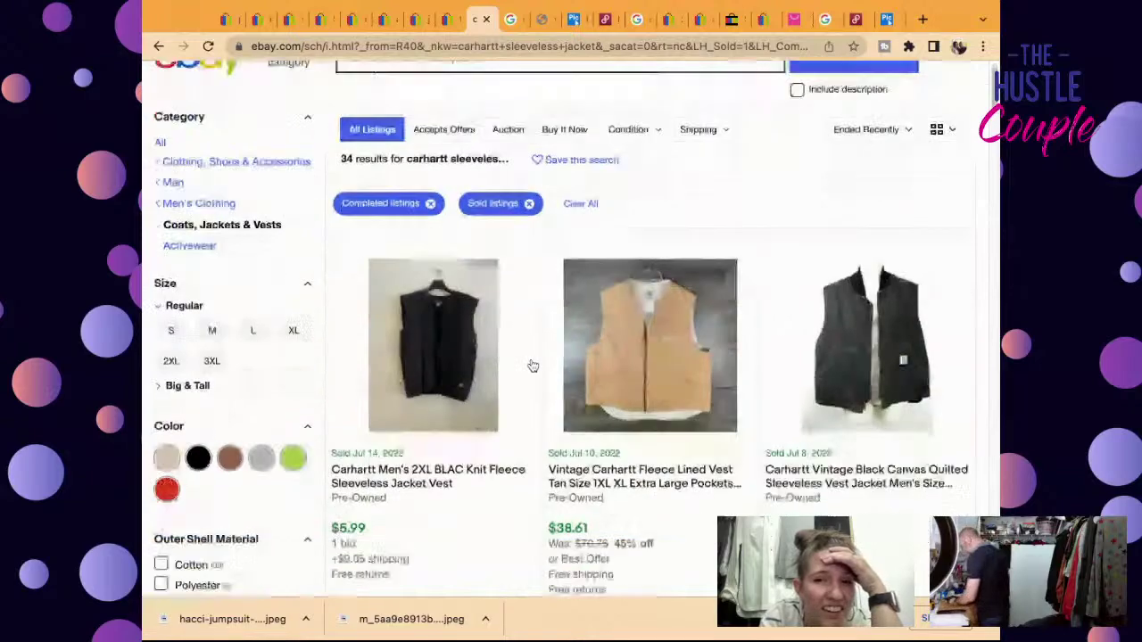
scroll(533, 366, down, 2)
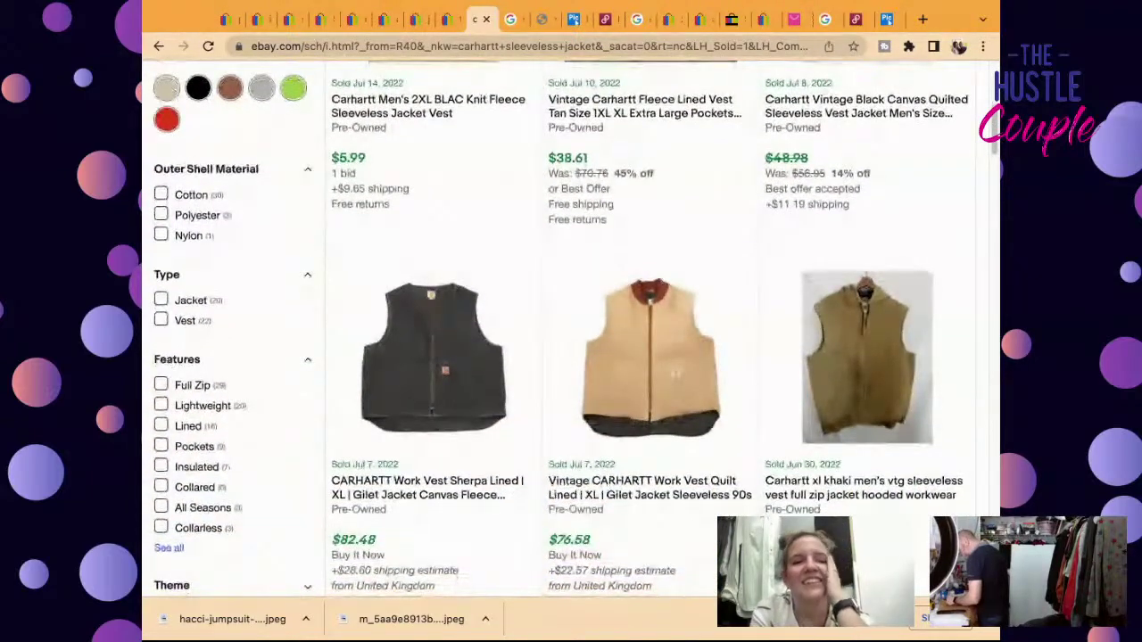
scroll(571, 357, down, 5)
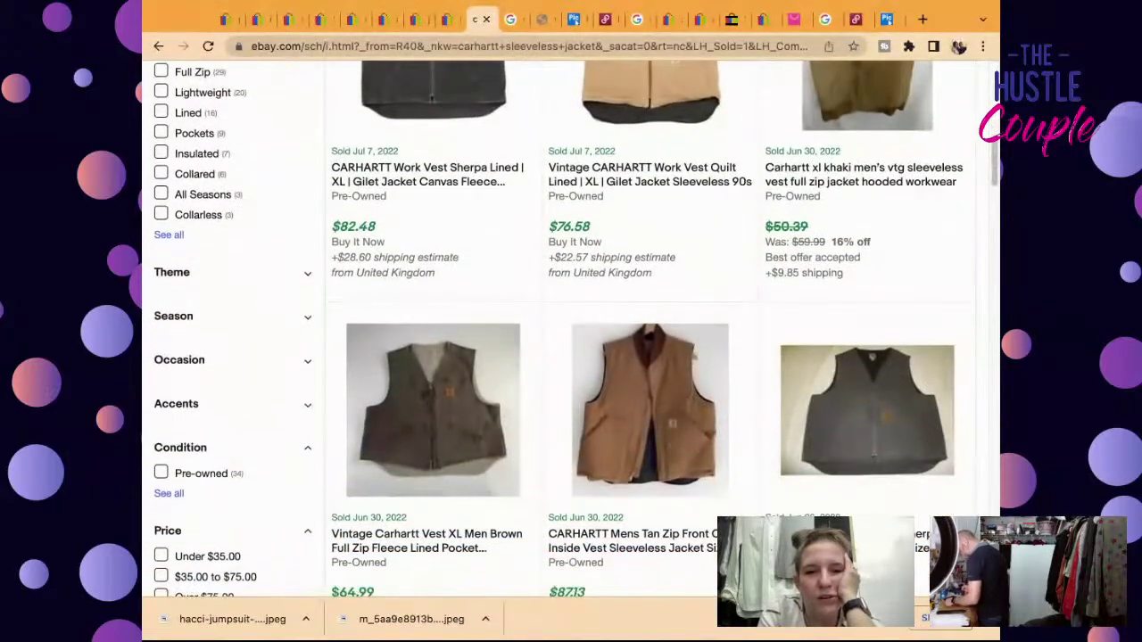
scroll(571, 357, down, 10)
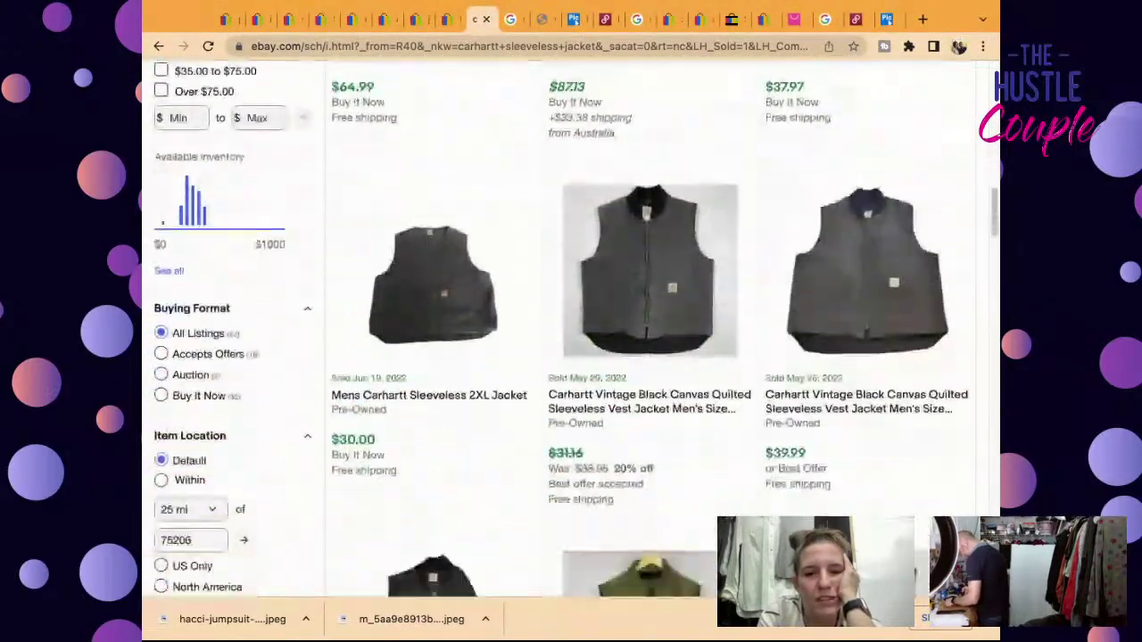
scroll(571, 357, down, 8)
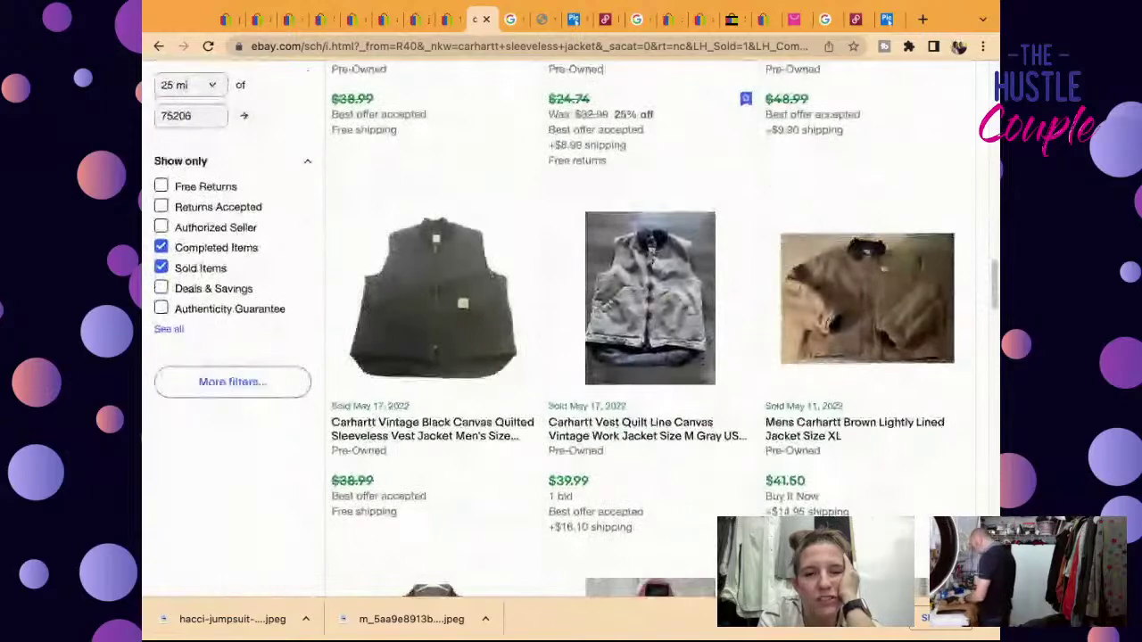
scroll(571, 357, down, 7)
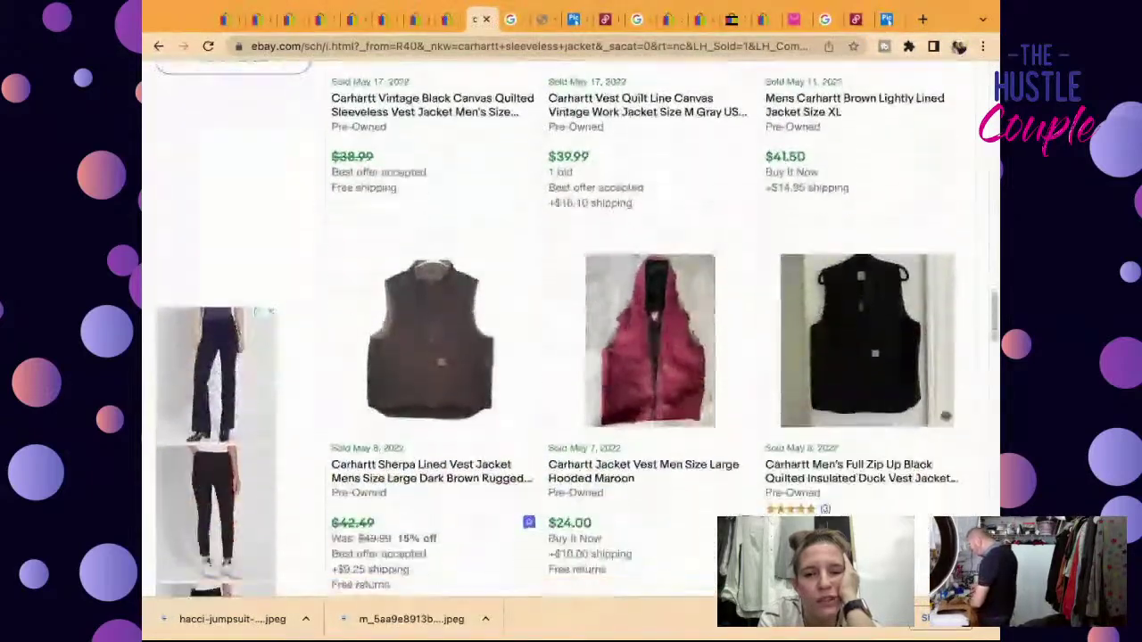
scroll(571, 357, down, 8)
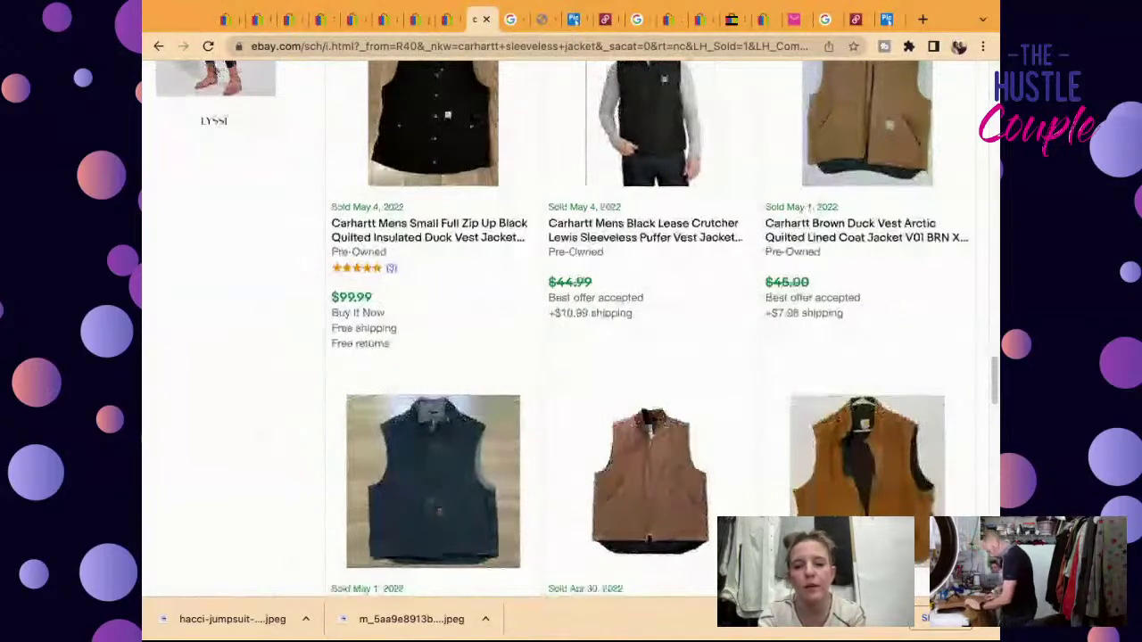
scroll(571, 357, down, 1)
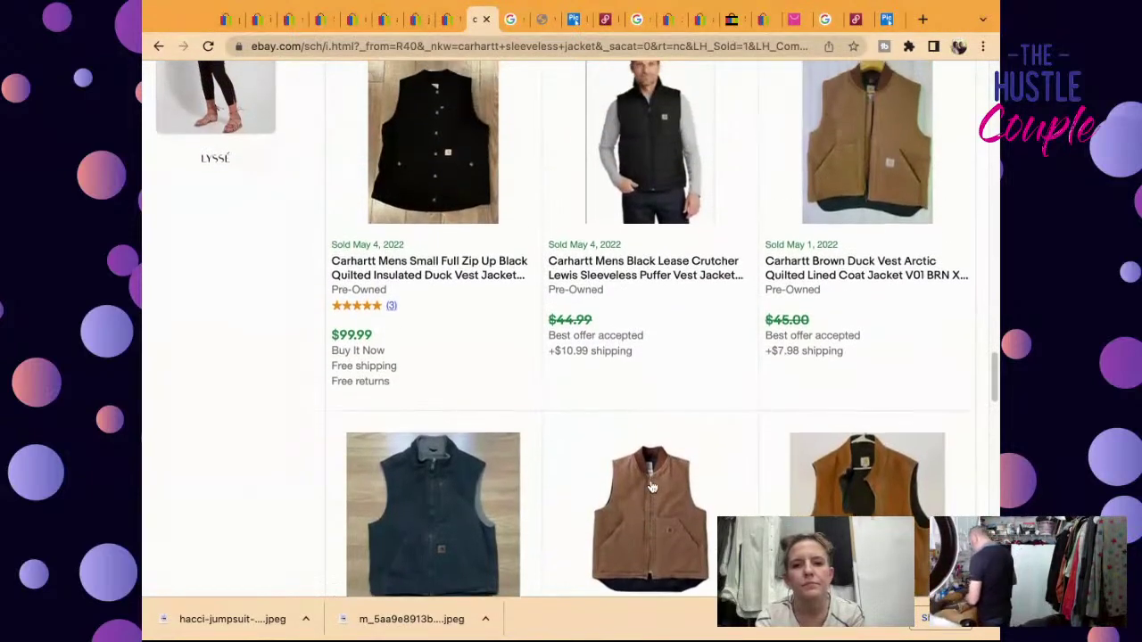
Step: Recheck the more recent Carhartt vest sales, and examine the remaining sold results through to the oldest one for prices and titles
scroll(651, 486, up, 1)
scroll(571, 357, up, 10)
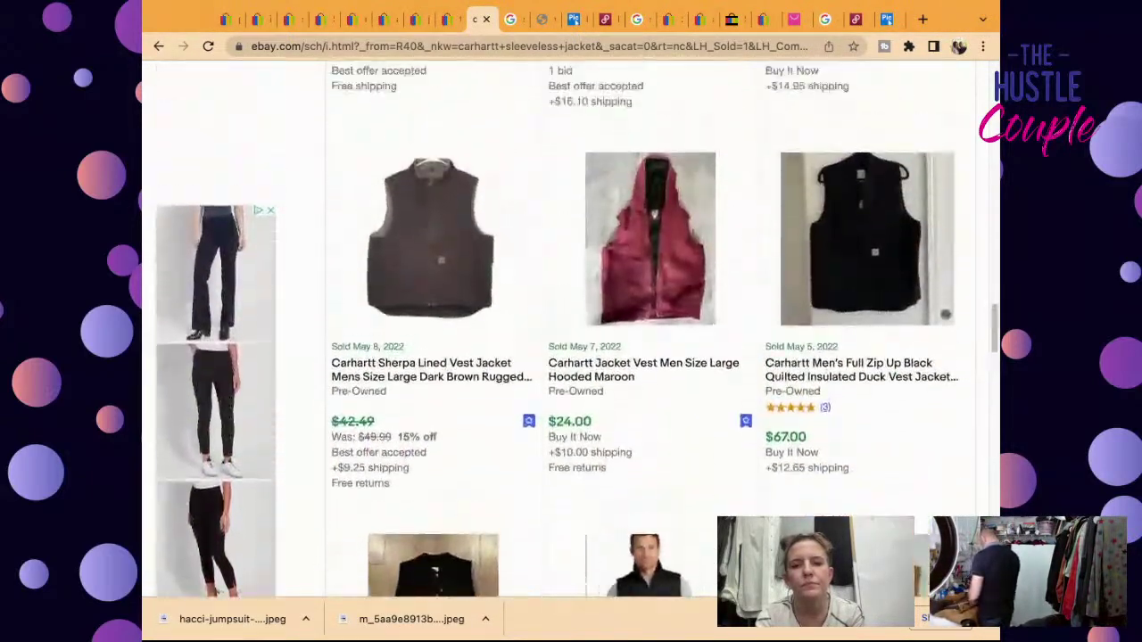
scroll(571, 357, up, 5)
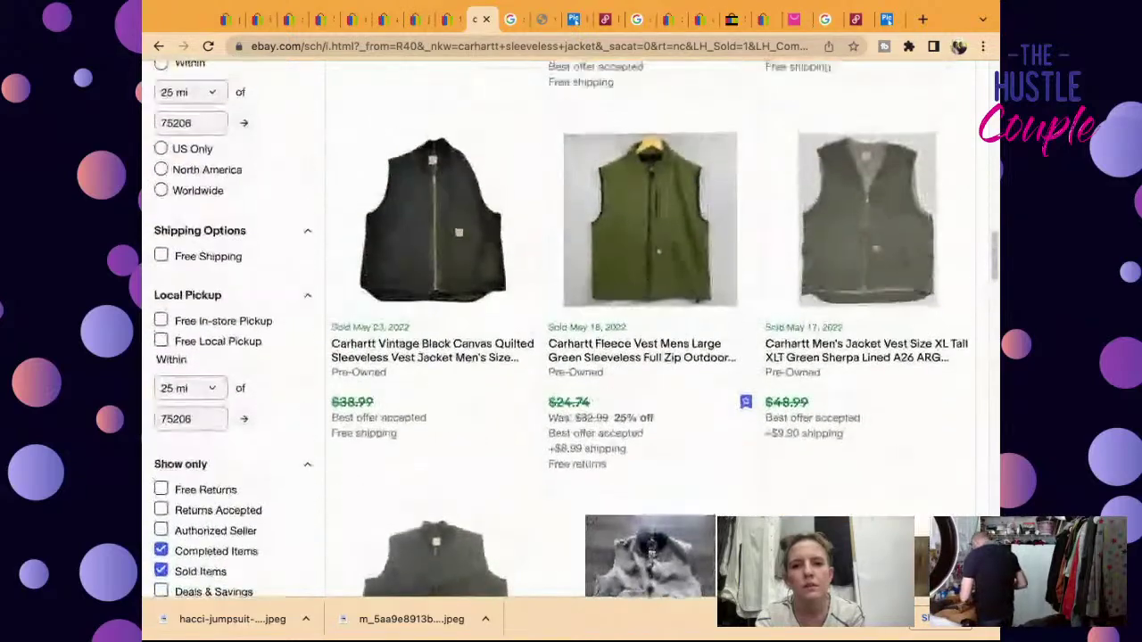
scroll(571, 357, up, 6)
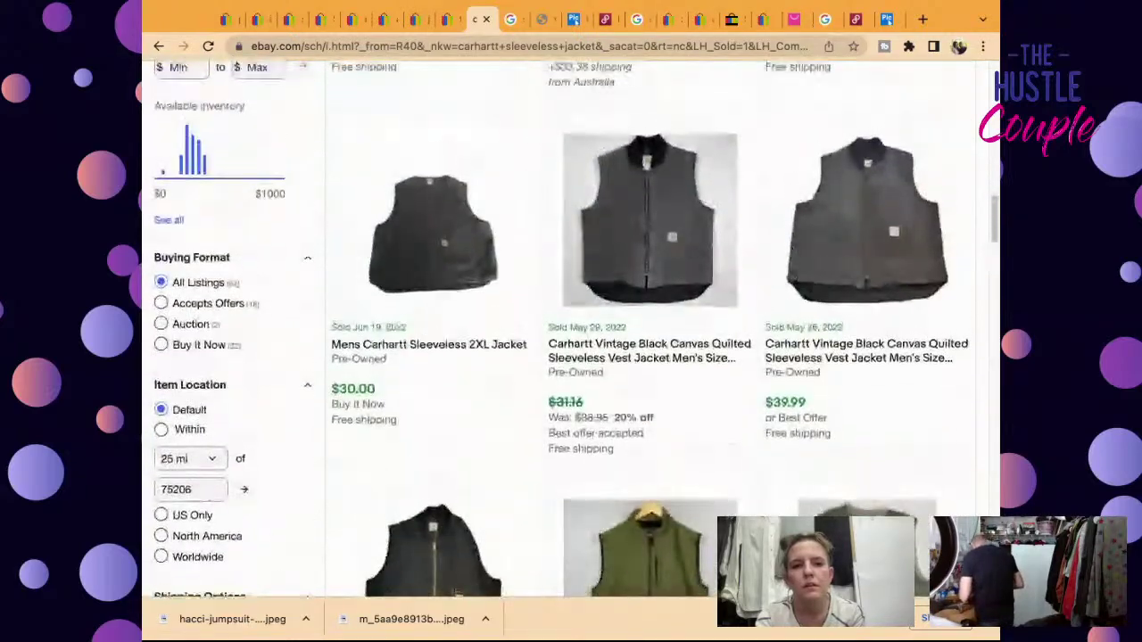
scroll(571, 357, up, 5)
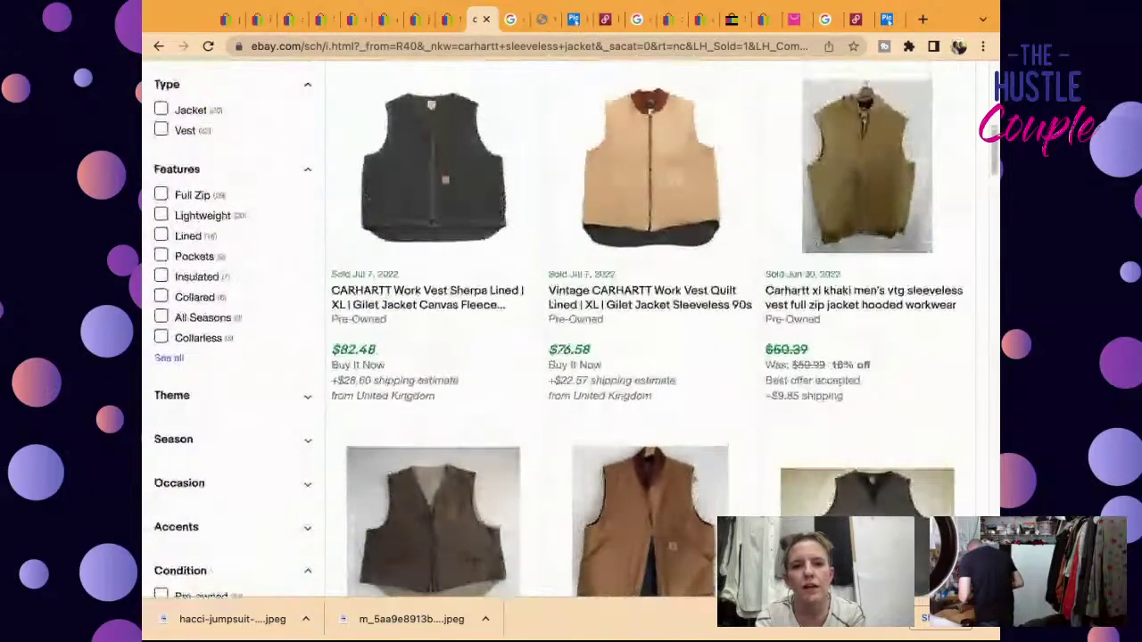
scroll(571, 357, down, 20)
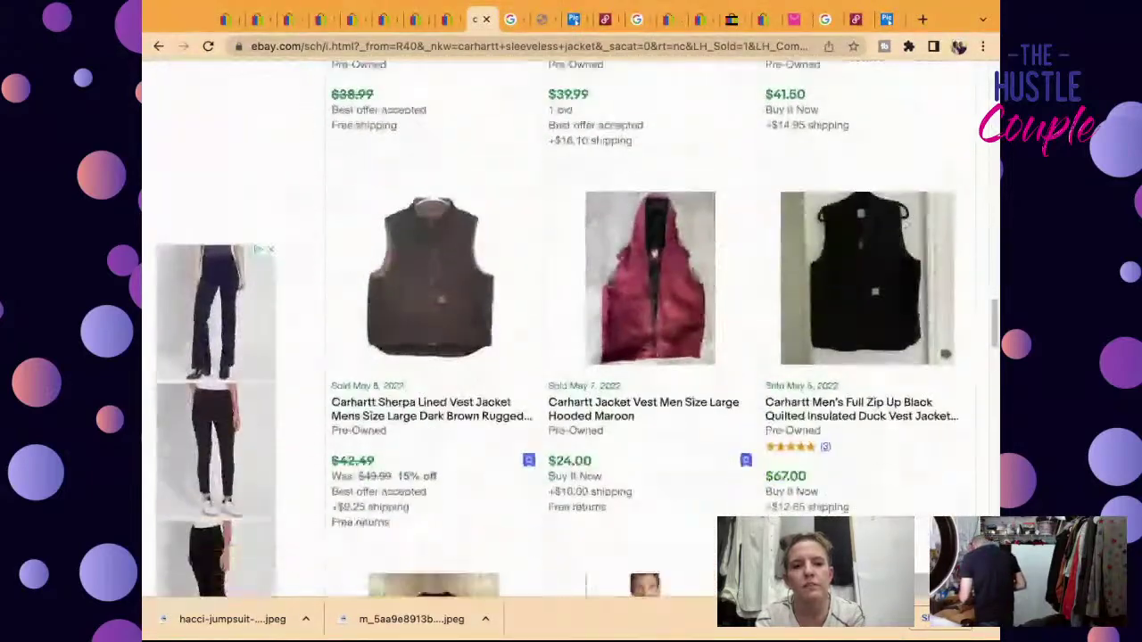
scroll(571, 357, down, 5)
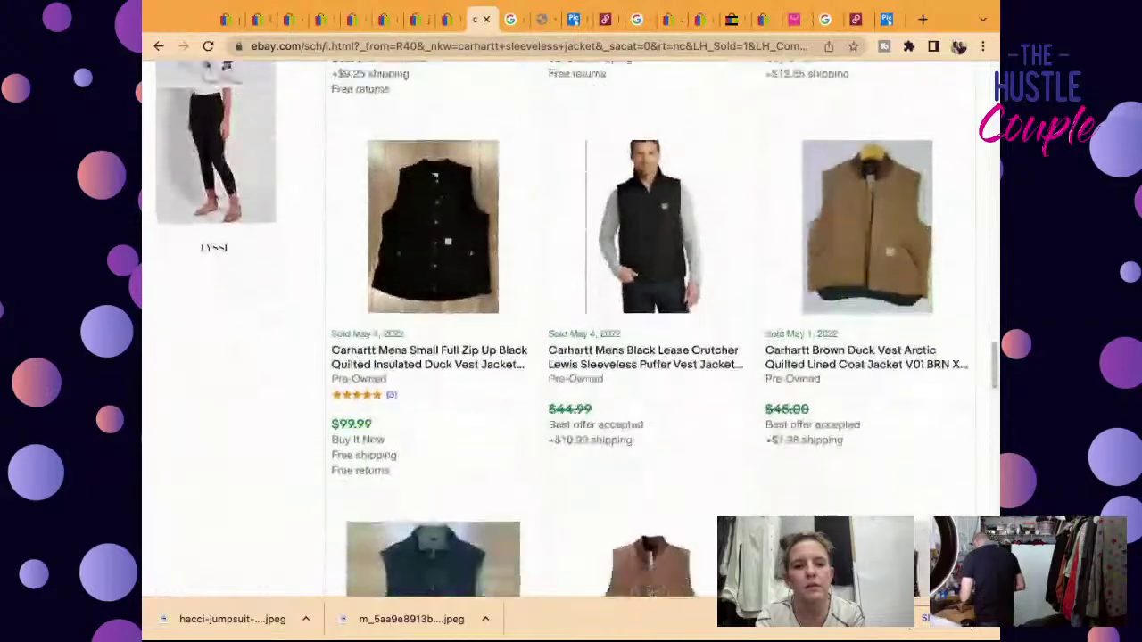
scroll(571, 356, down, 4)
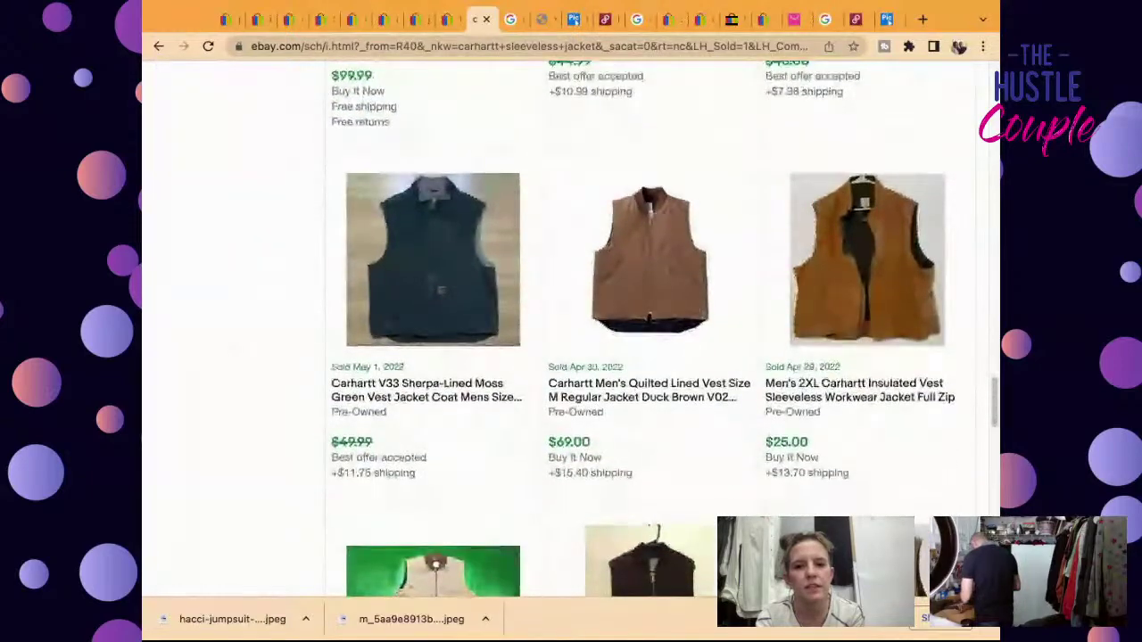
scroll(890, 411, down, 5)
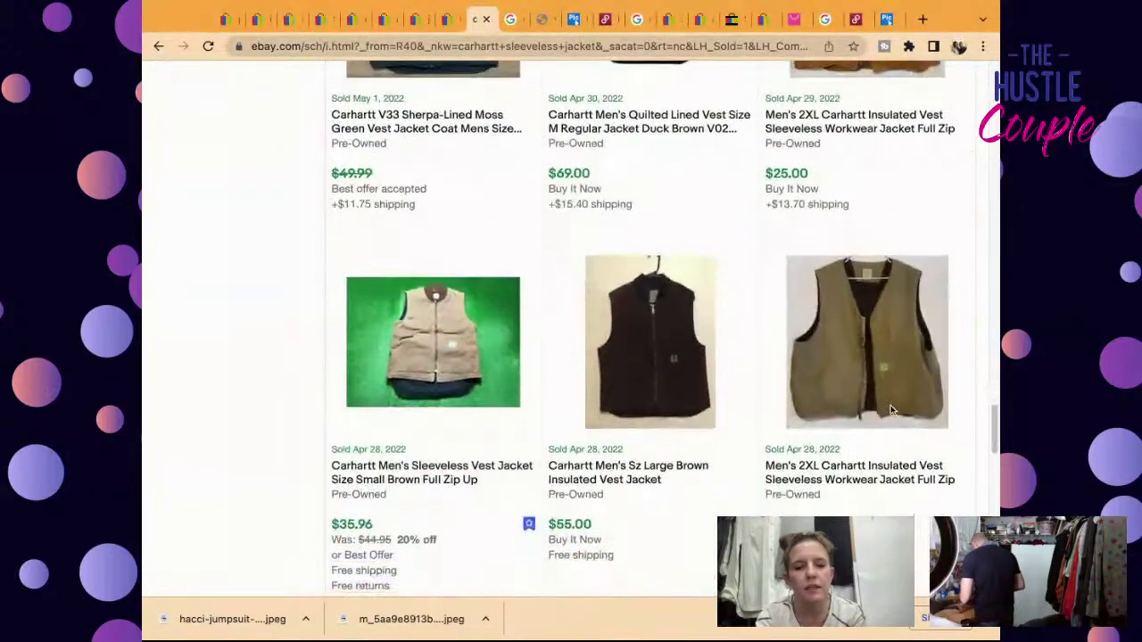
scroll(571, 356, down, 6)
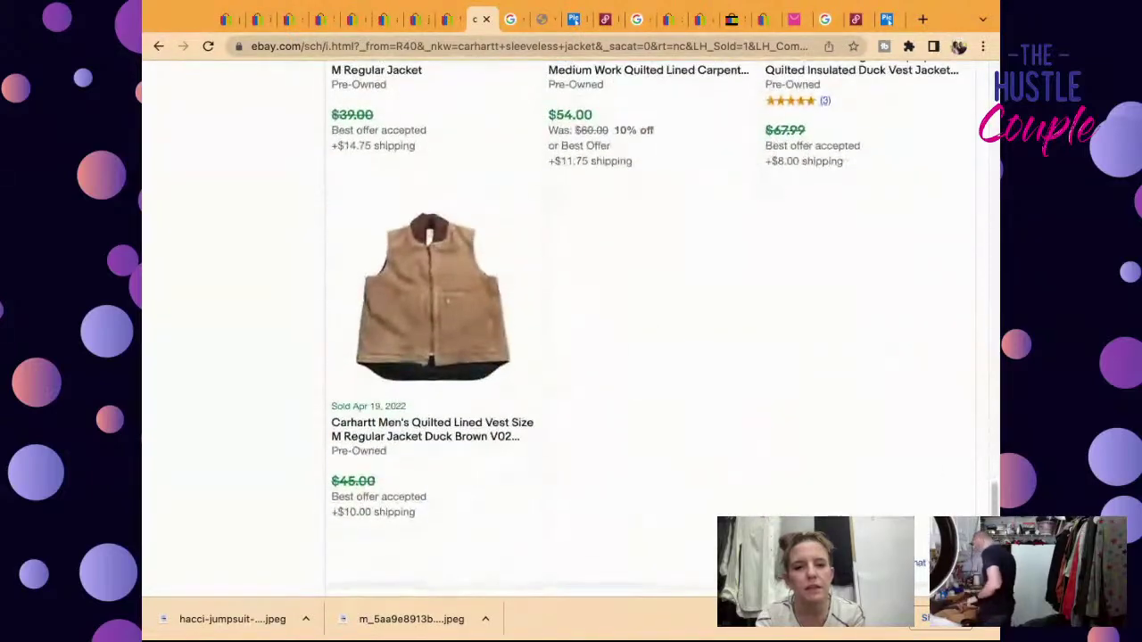
Step: Remove the sold items filter from the Carhartt sleeveless jacket results to show the current listings
scroll(571, 357, up, 5)
scroll(571, 330, up, 10)
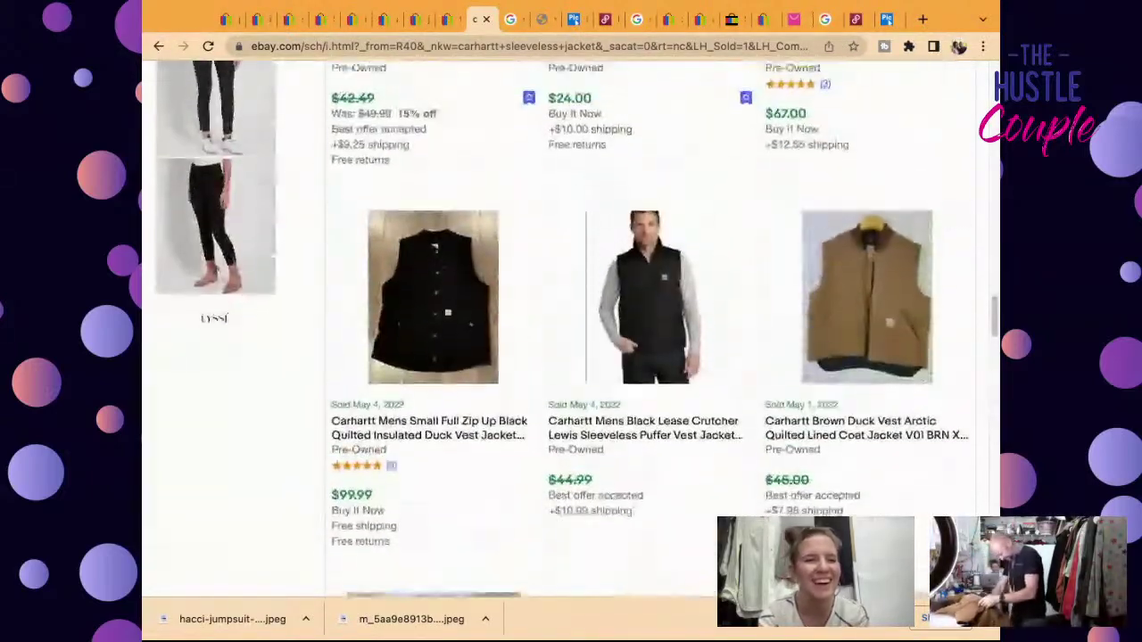
scroll(571, 330, up, 1)
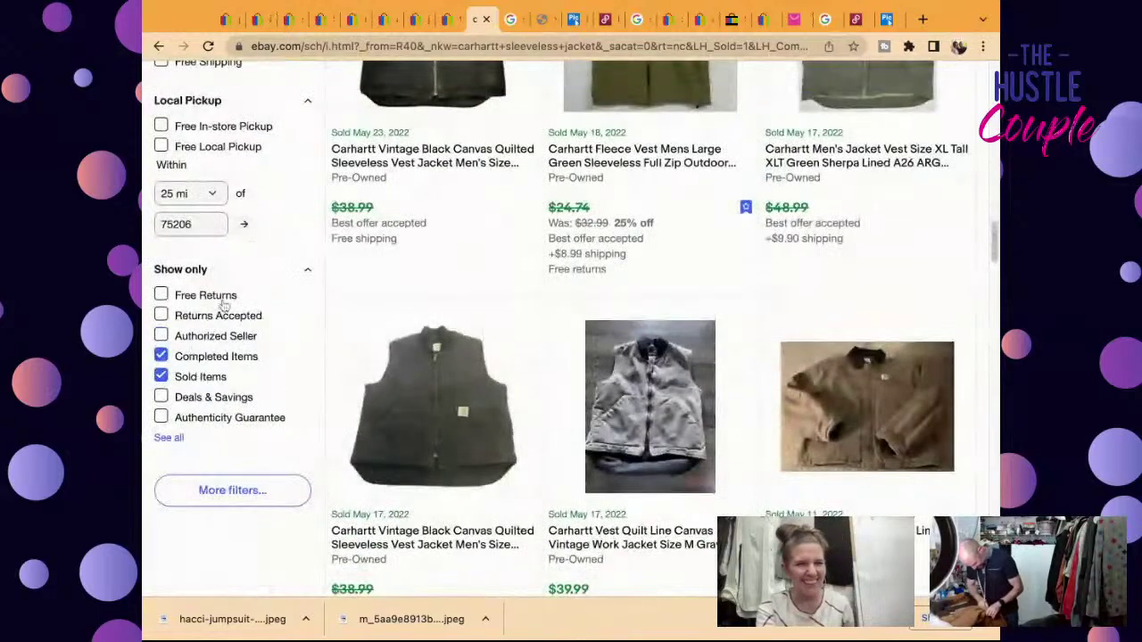
click(160, 376)
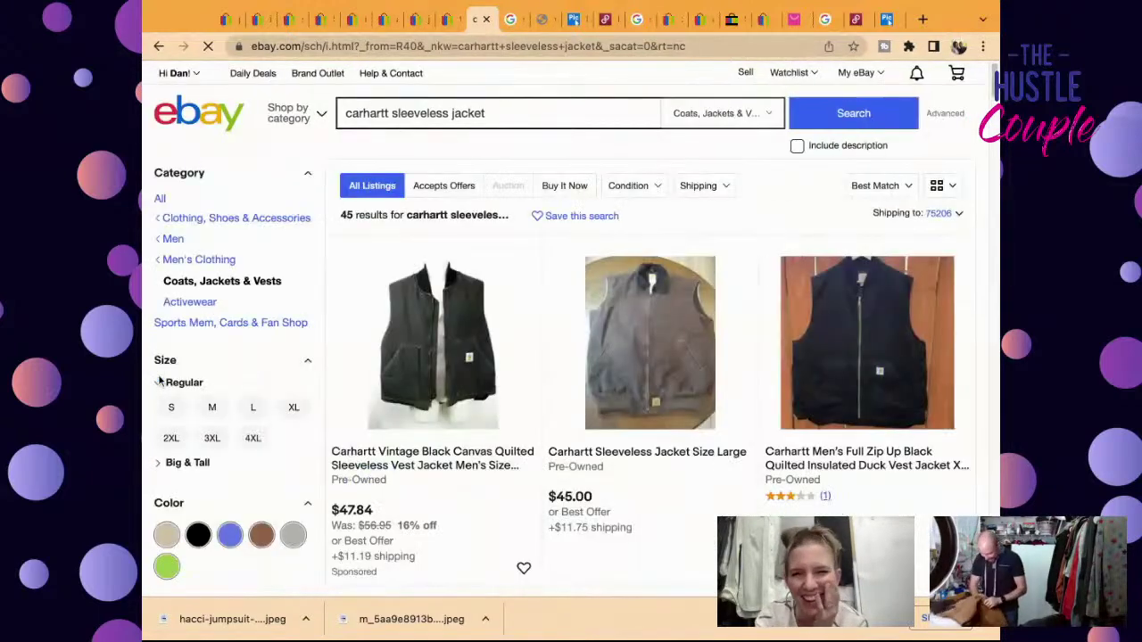